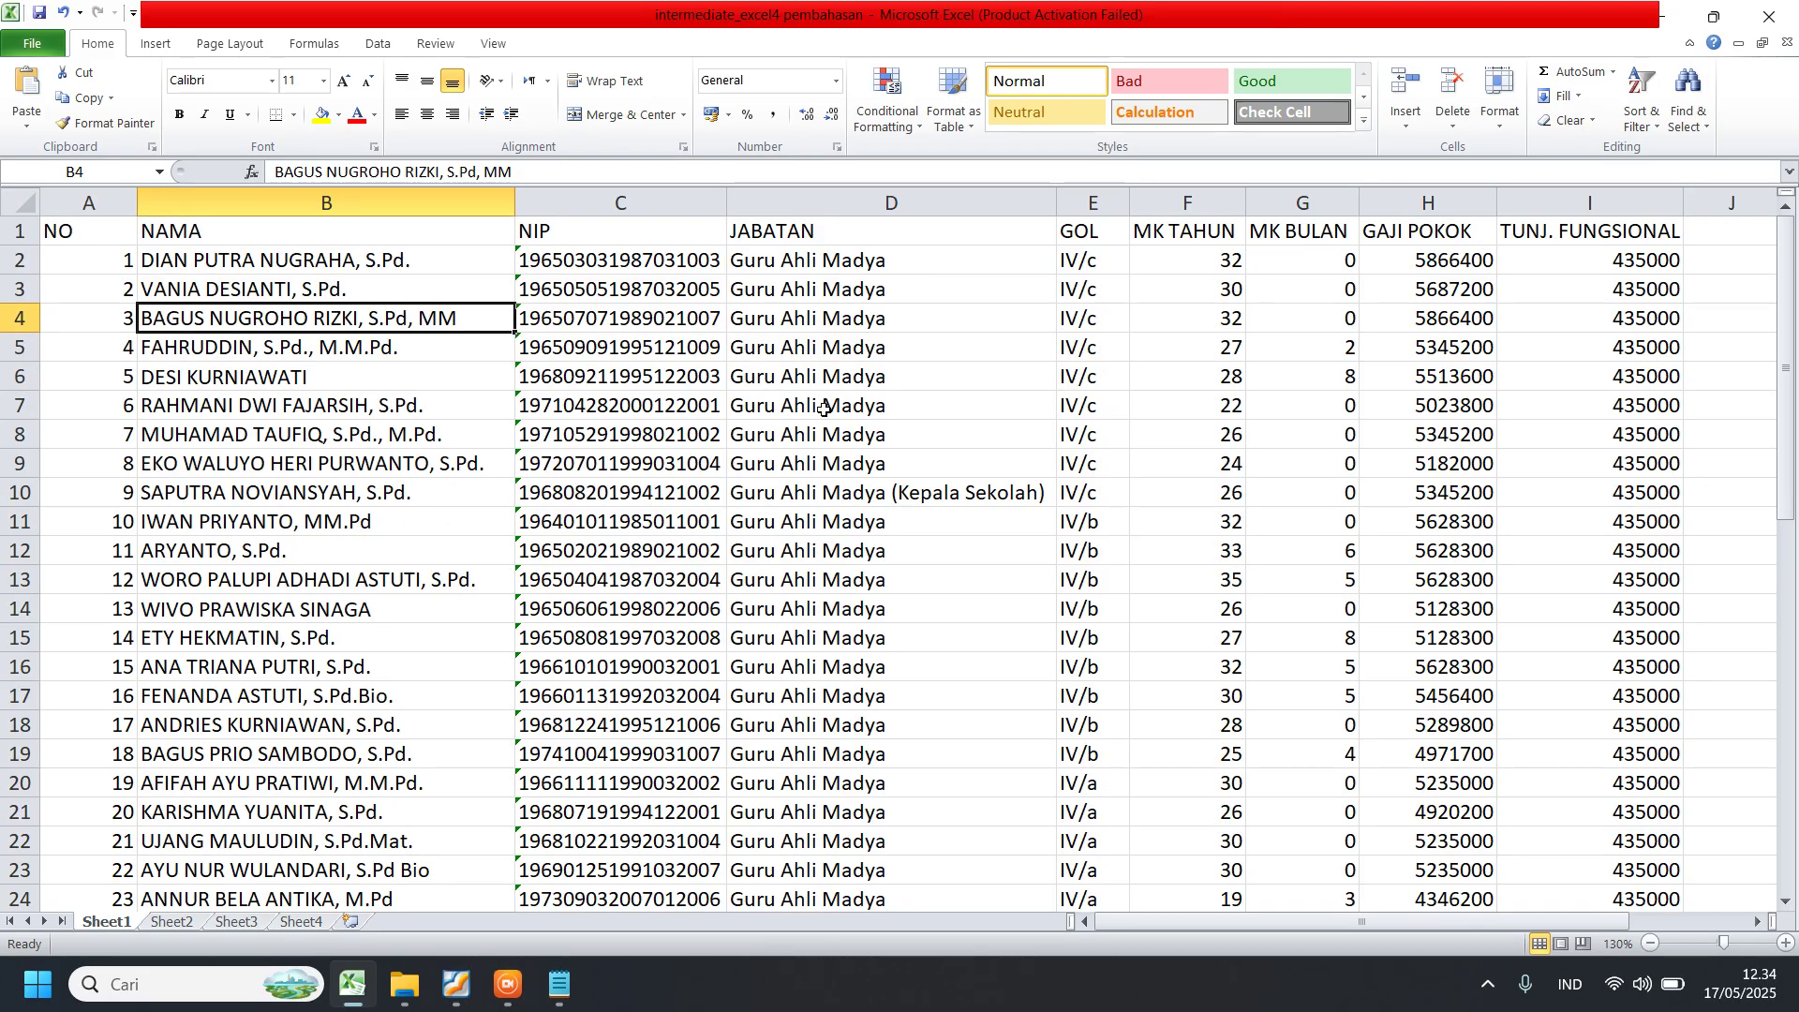
- Examine the existing salary columns and lookup formulas in Sheet1, and read the allowance rules in the exercise PDF in Foxit Reader
{"action": "left_click", "coordinate": [787, 282]}
{"action": "left_click", "coordinate": [1078, 278]}
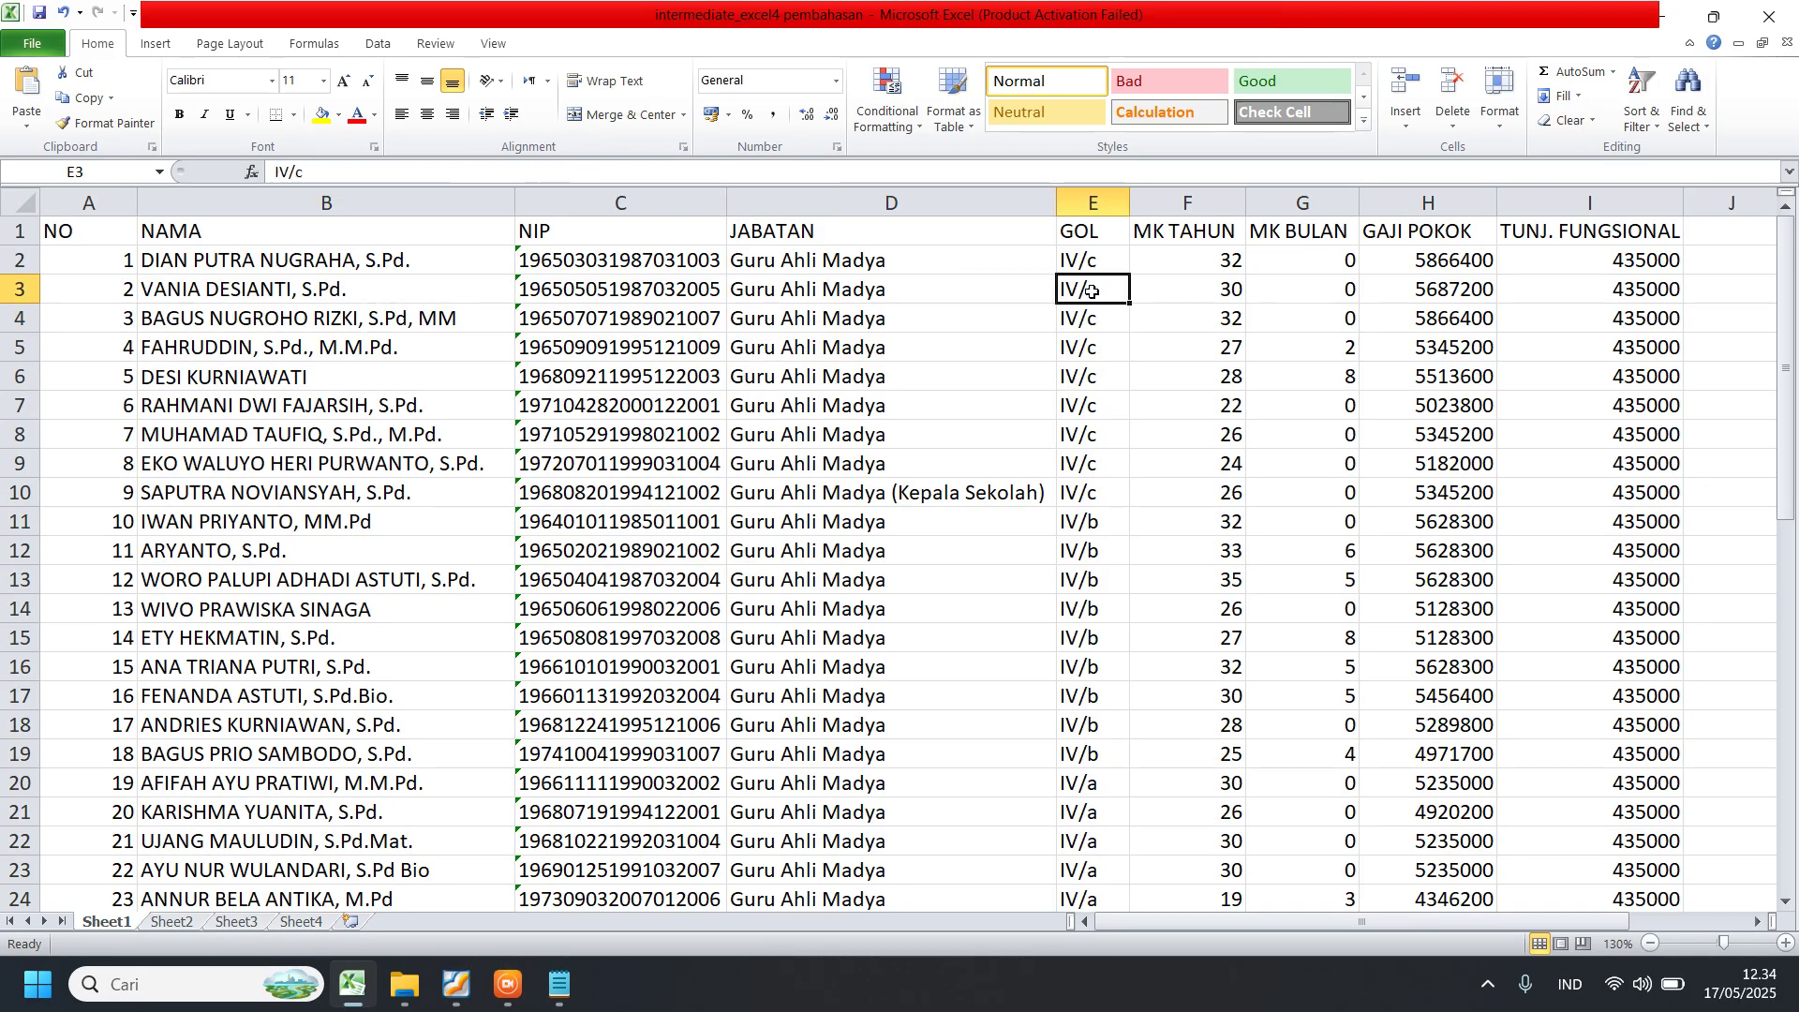
{"action": "left_click", "coordinate": [1193, 254]}
{"action": "left_click", "coordinate": [1289, 251]}
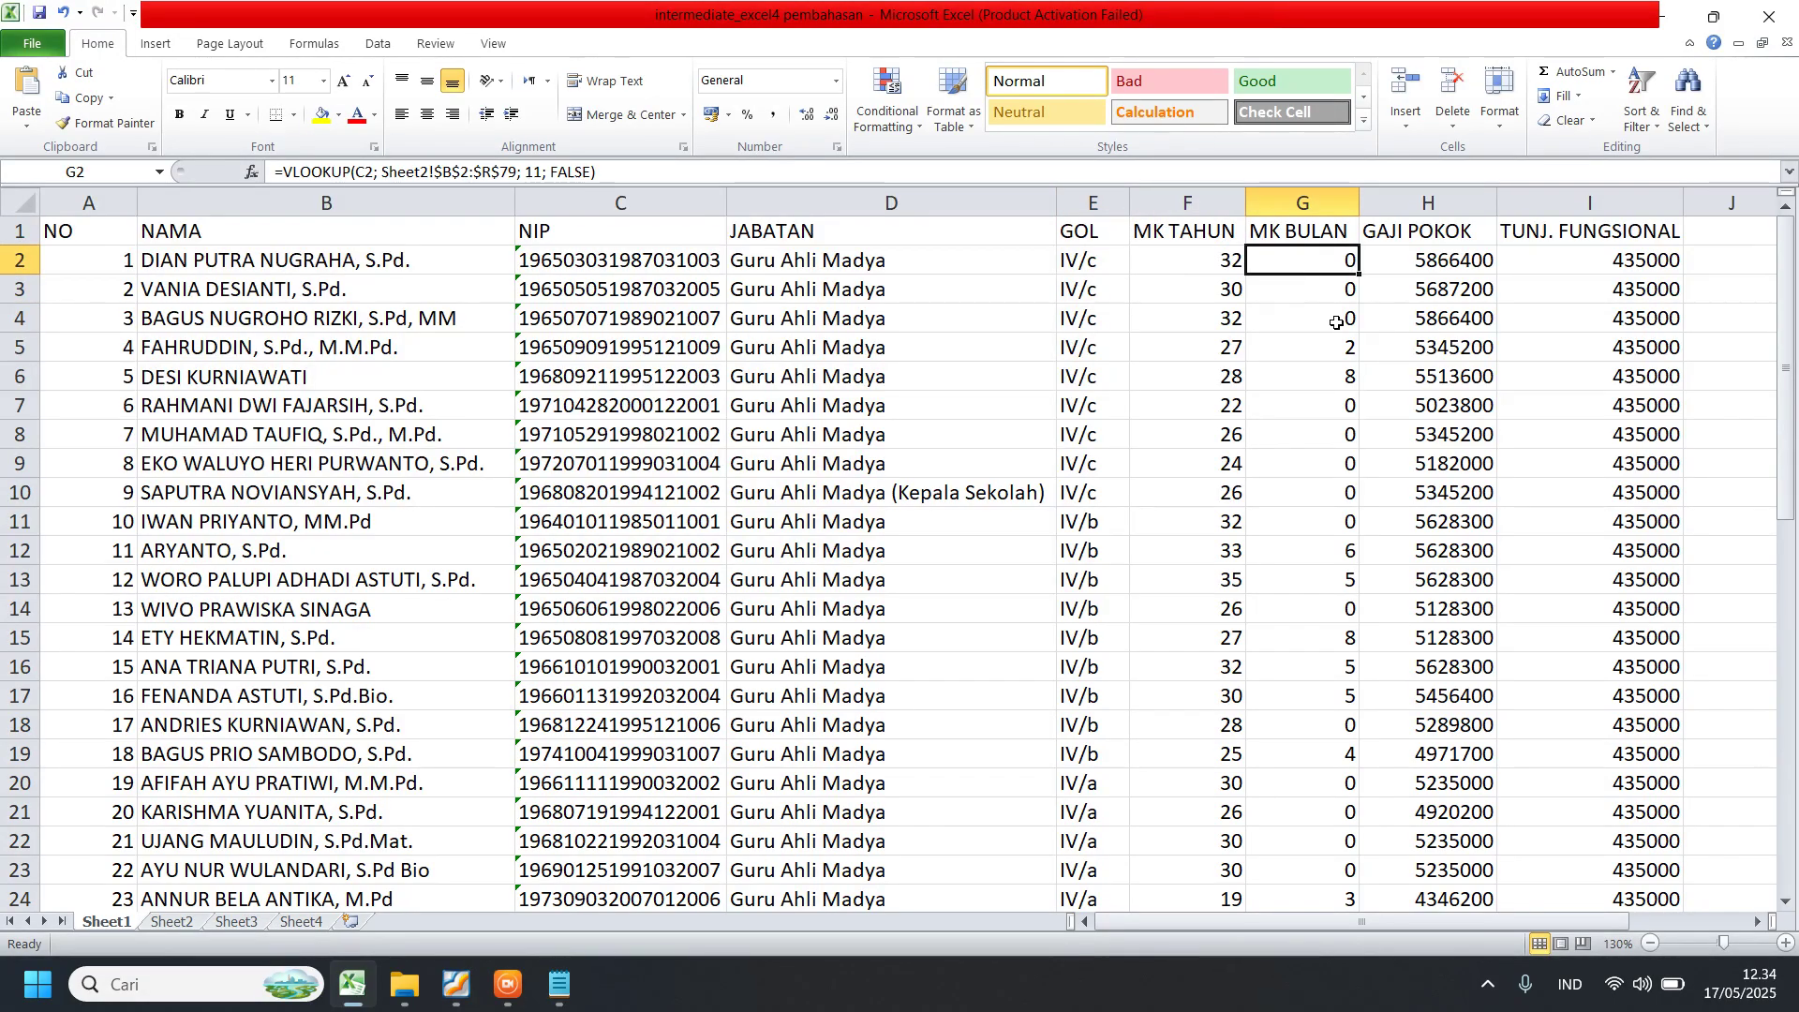
{"action": "scroll", "coordinate": [1362, 928], "scroll_direction": "right", "scroll_amount": 1}
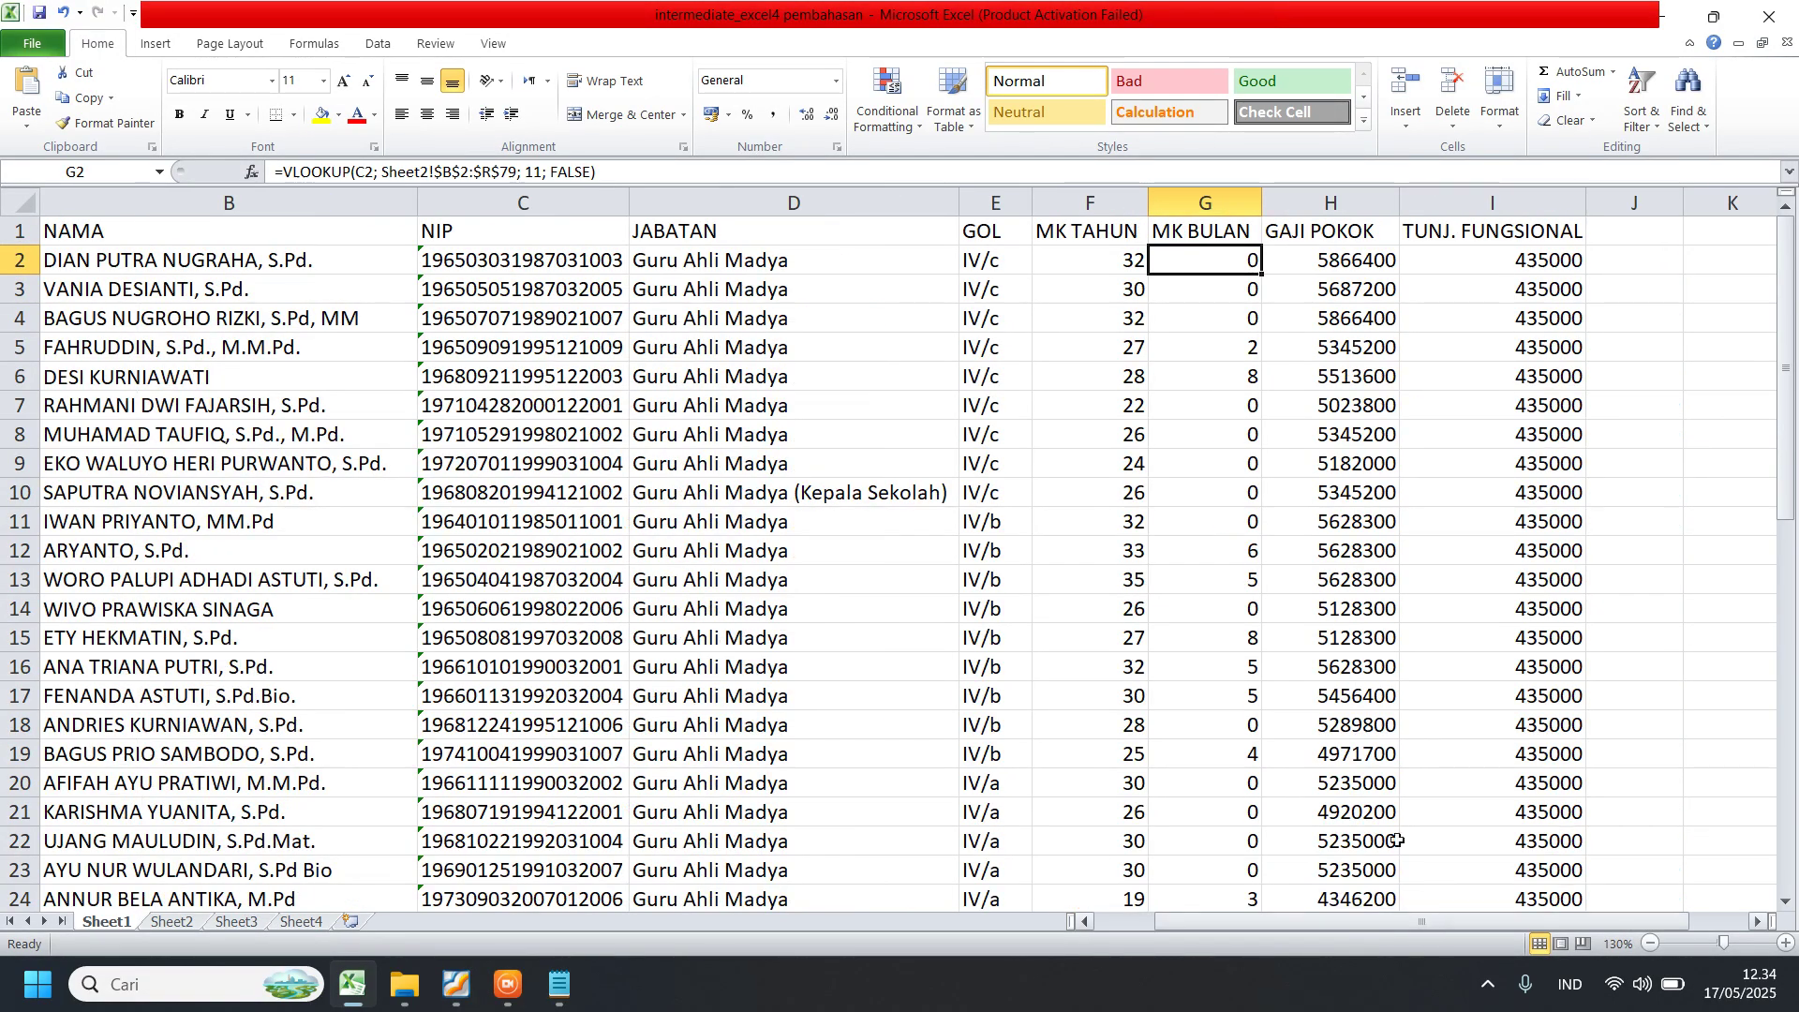
{"action": "left_click", "coordinate": [1338, 260]}
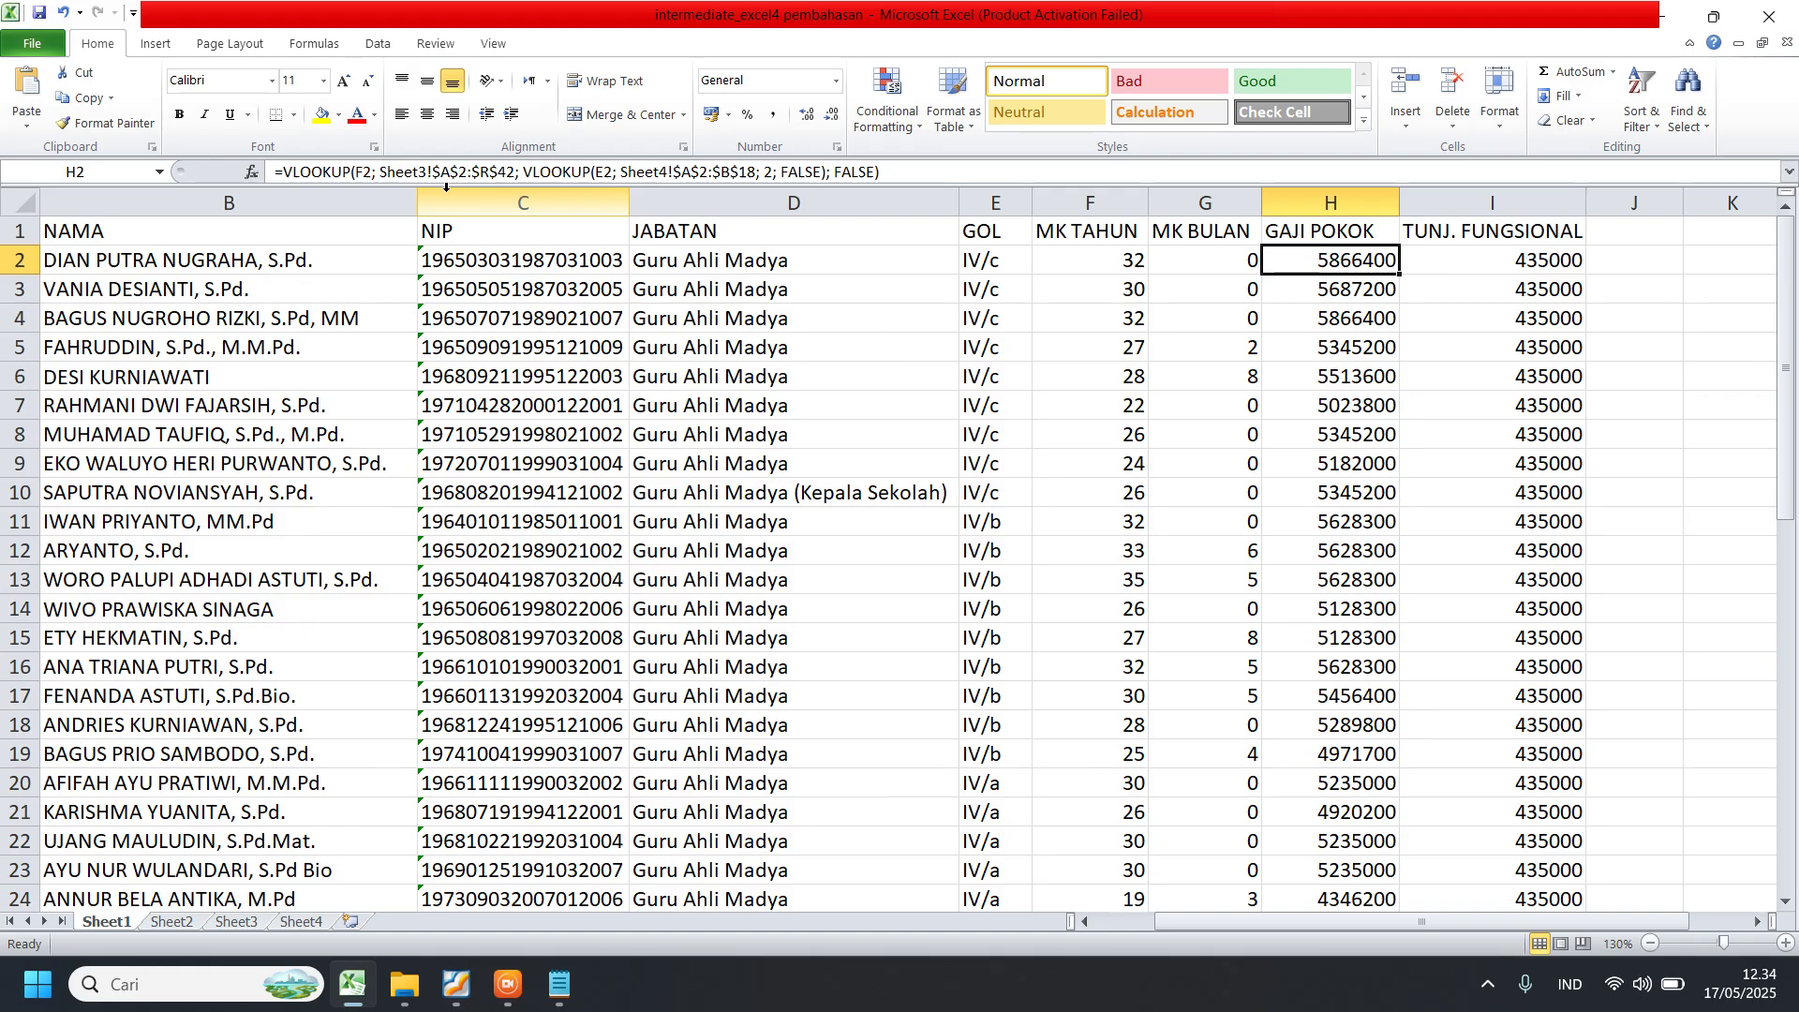
{"action": "left_click", "coordinate": [1162, 379]}
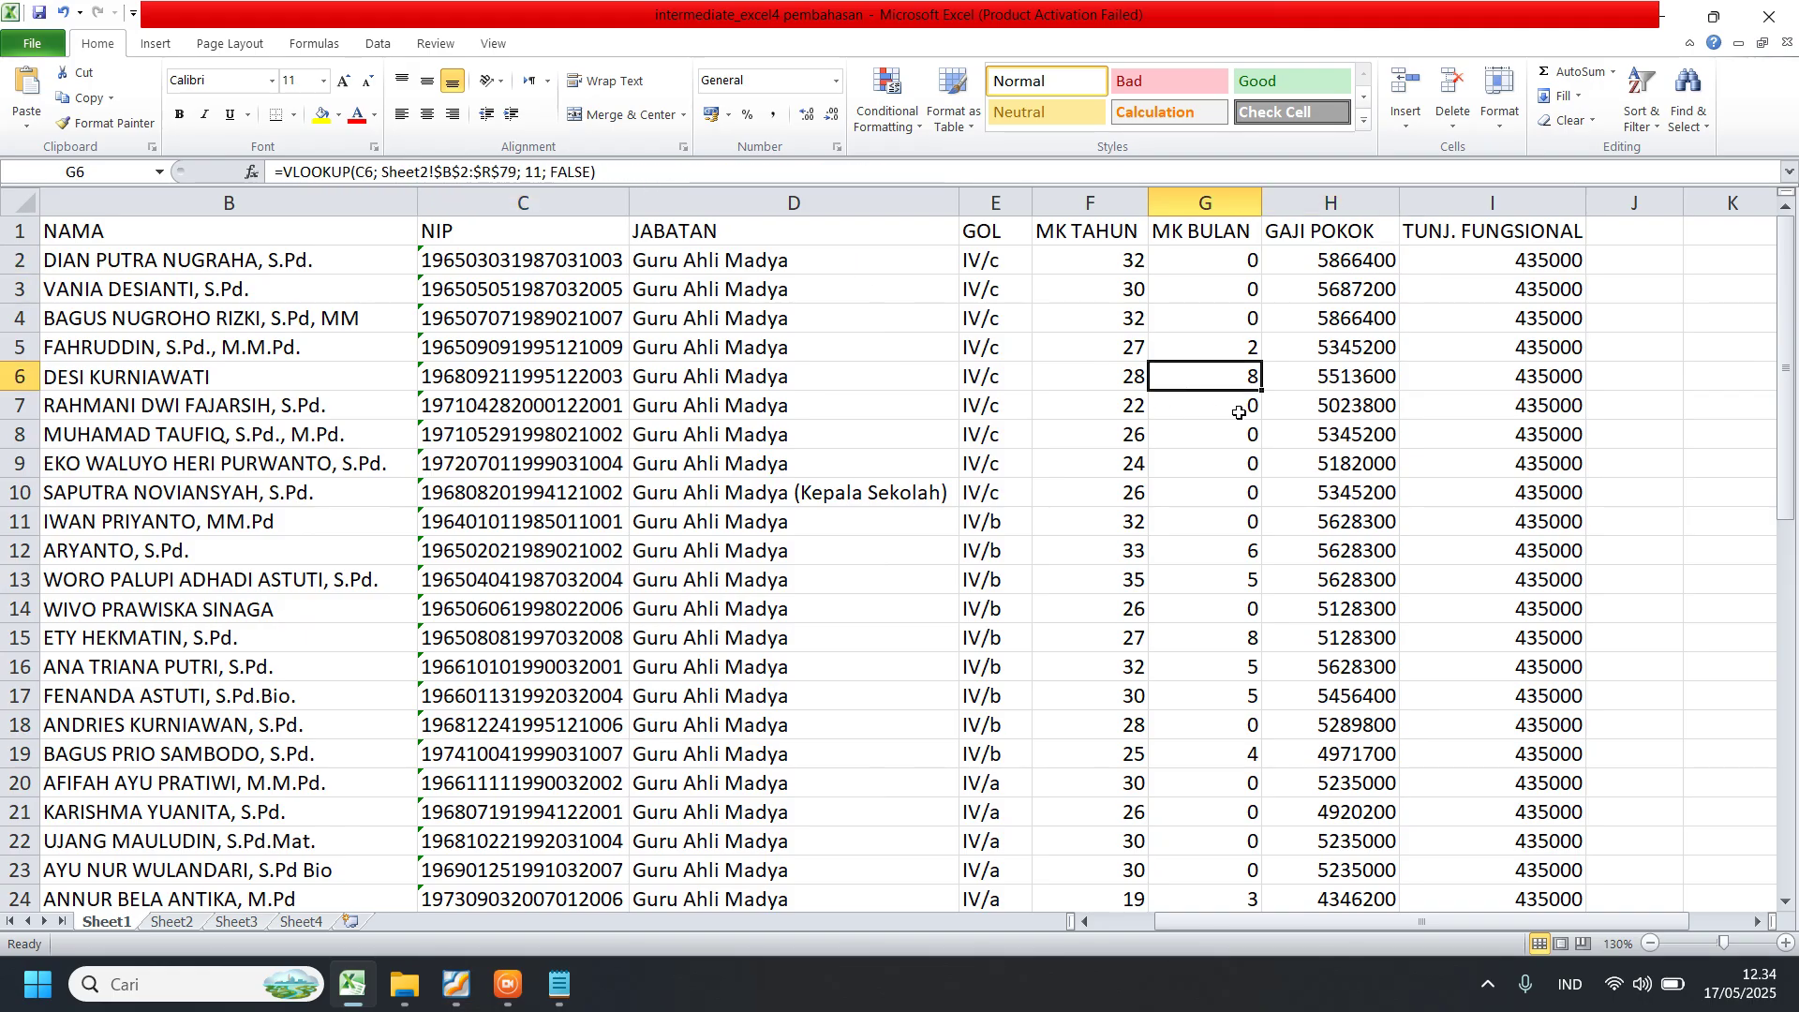
{"action": "left_click_drag", "start_coordinate": [1383, 922], "coordinate": [1296, 917]}
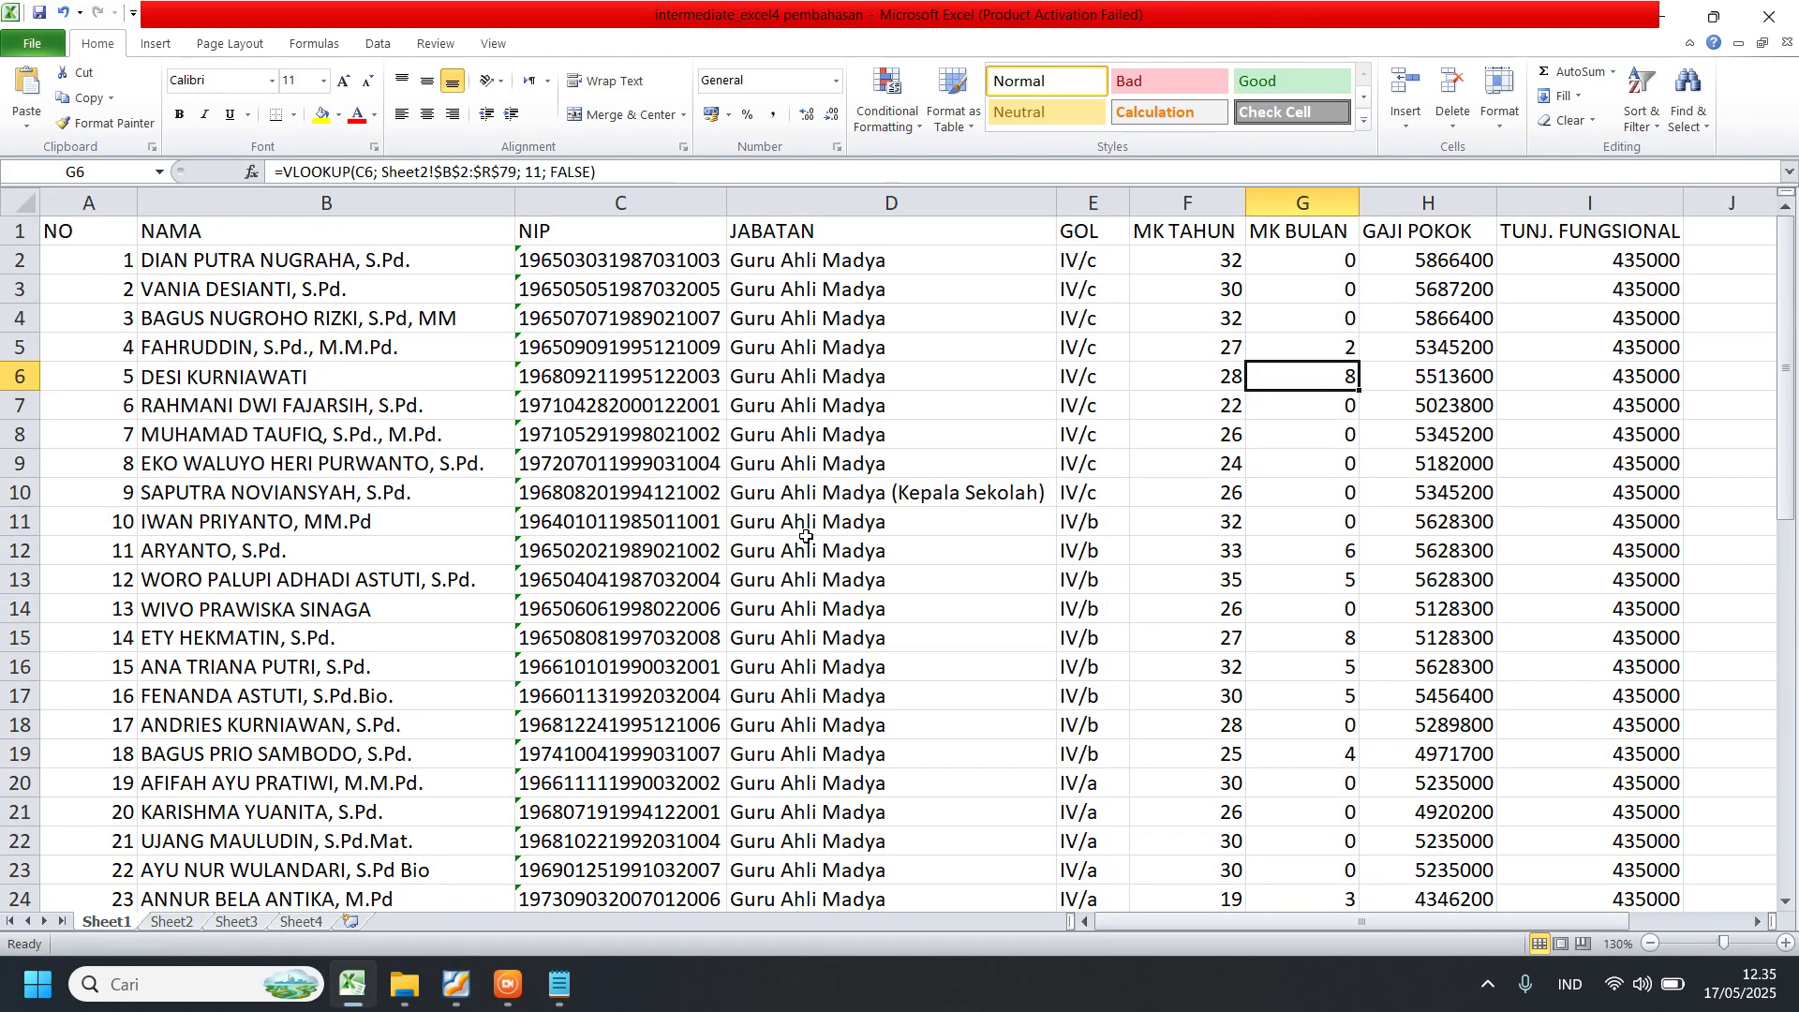
{"action": "left_click", "coordinate": [455, 984]}
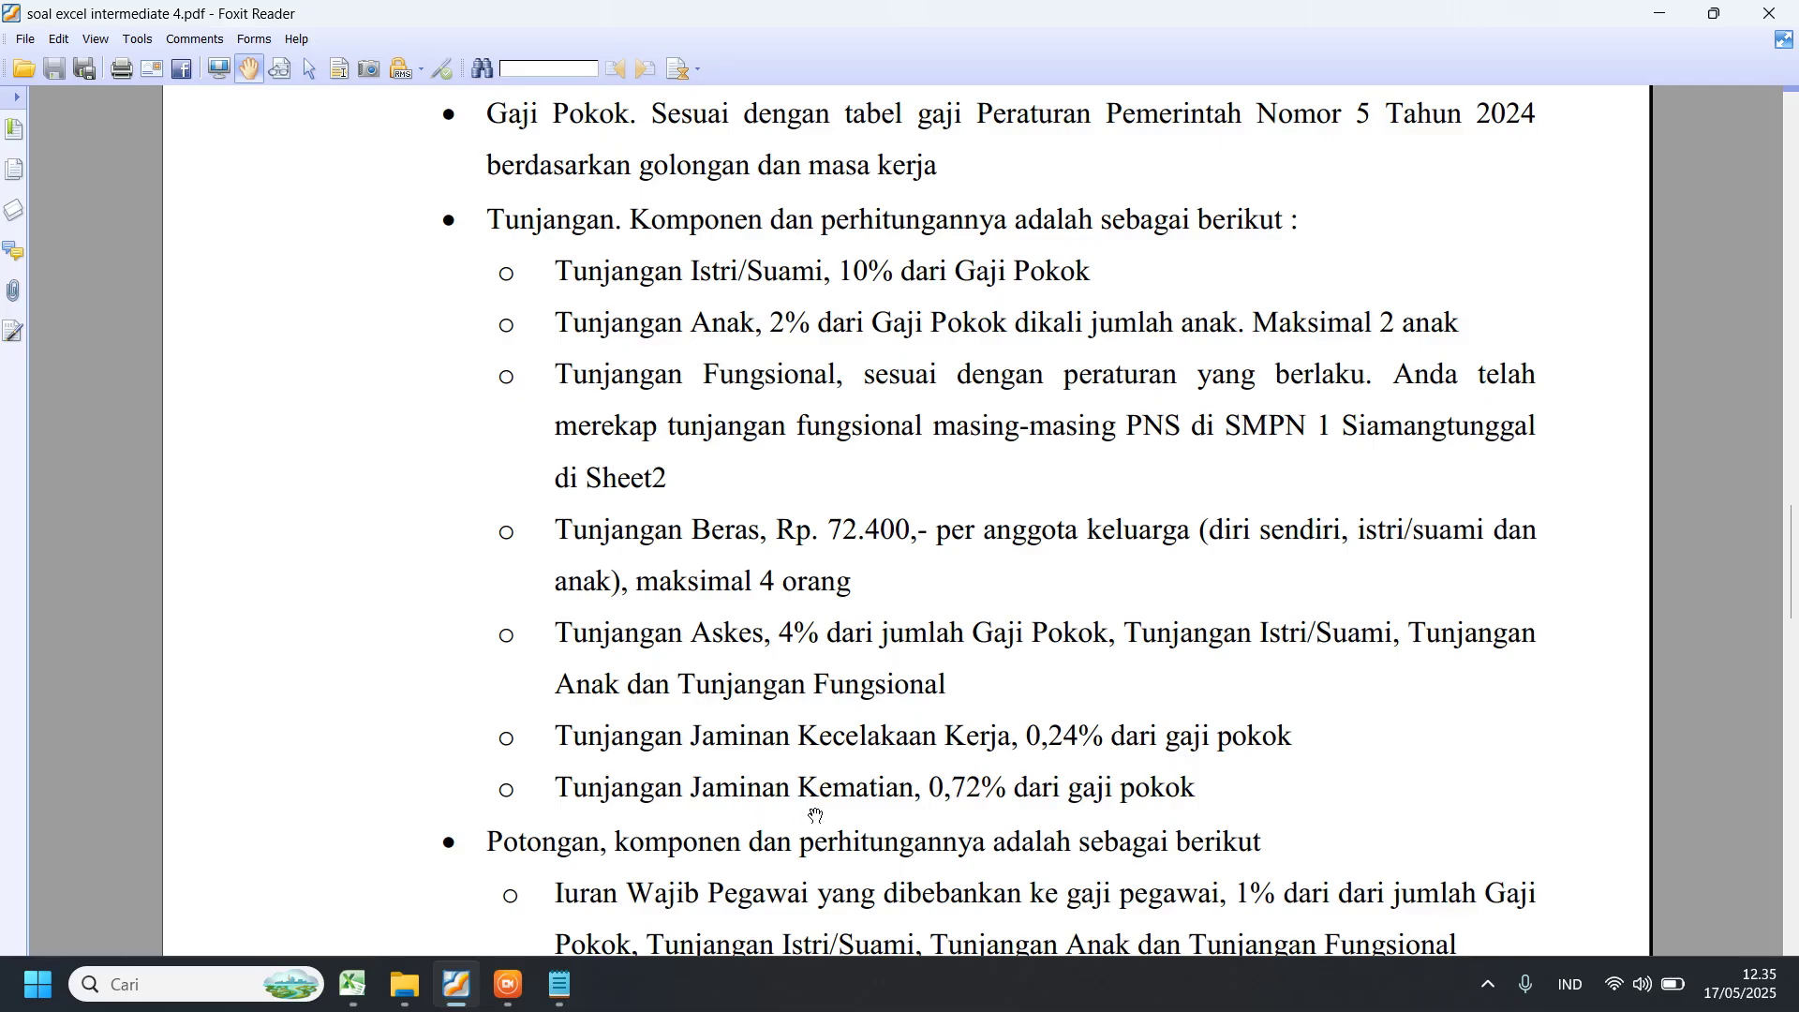
{"action": "left_click", "coordinate": [1659, 16]}
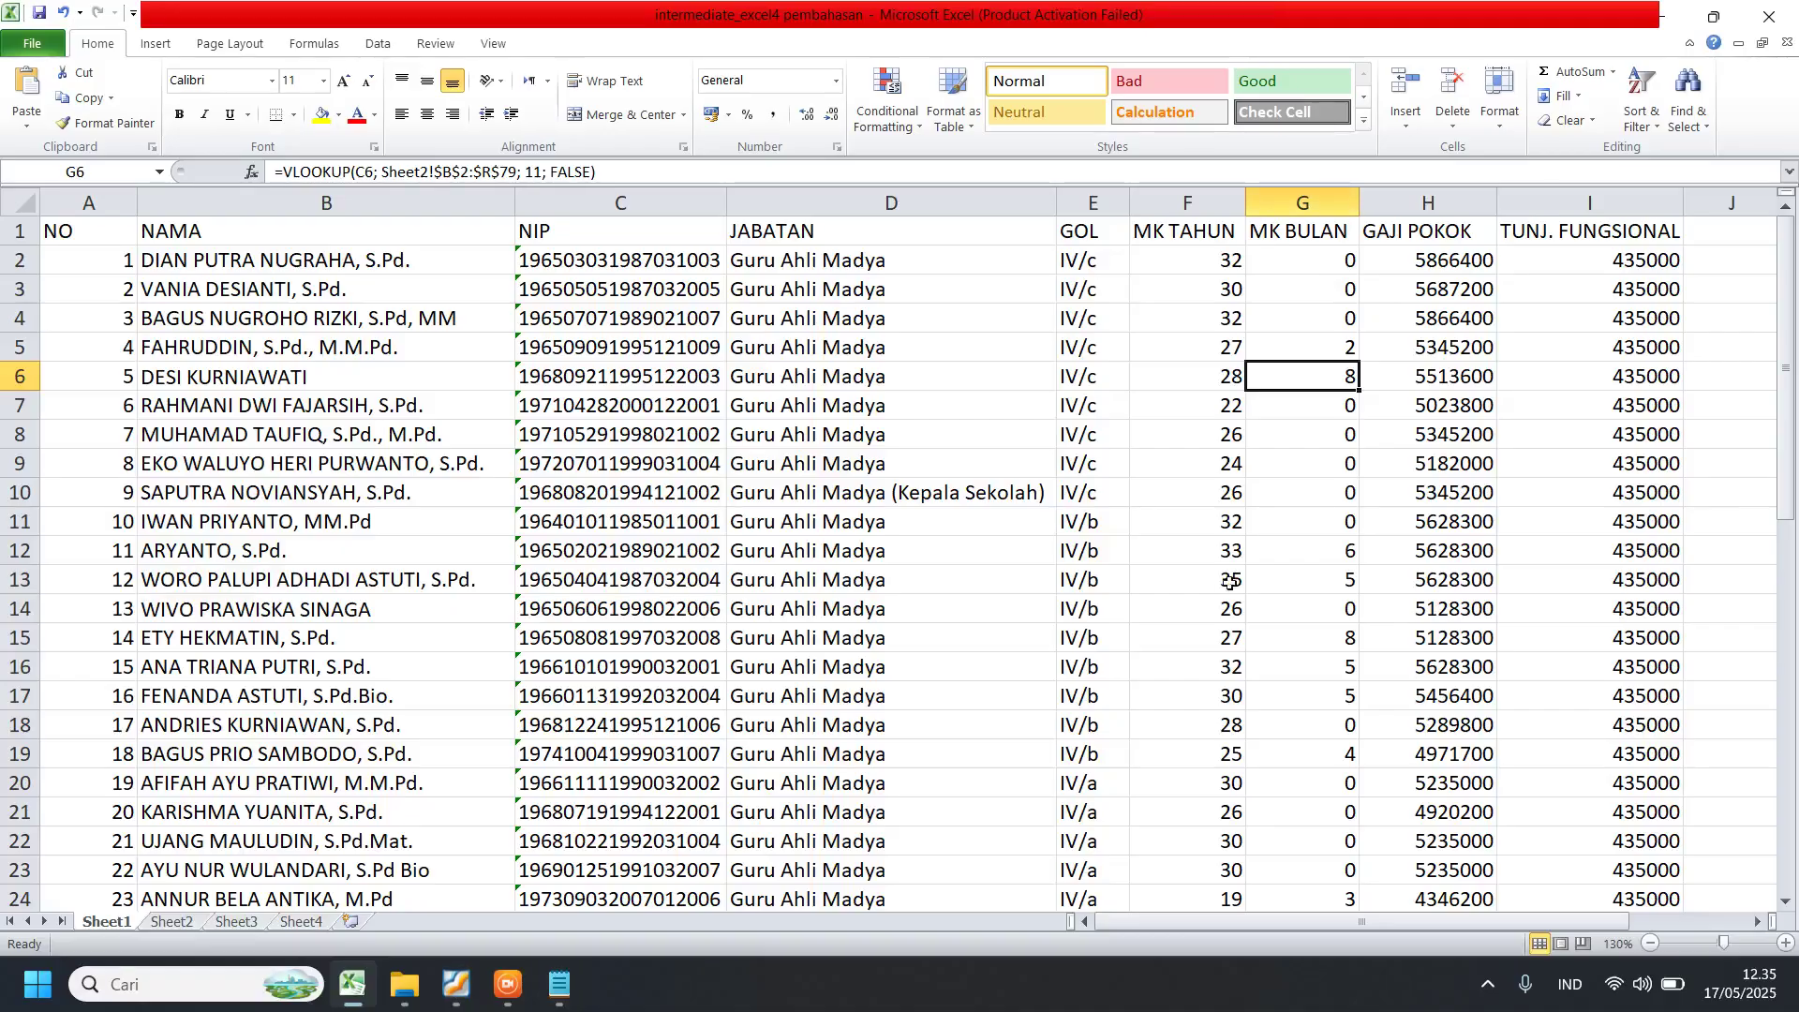
- Enter the headers TUNJ. ISTRI/SUAMI in J1 and TUNJ. ANAK in K1, beside the functional allowance column
{"action": "left_click", "coordinate": [1218, 442]}
{"action": "left_click_drag", "start_coordinate": [1583, 918], "coordinate": [1689, 930]}
{"action": "left_click", "coordinate": [1330, 287]}
{"action": "left_click", "coordinate": [1259, 246]}
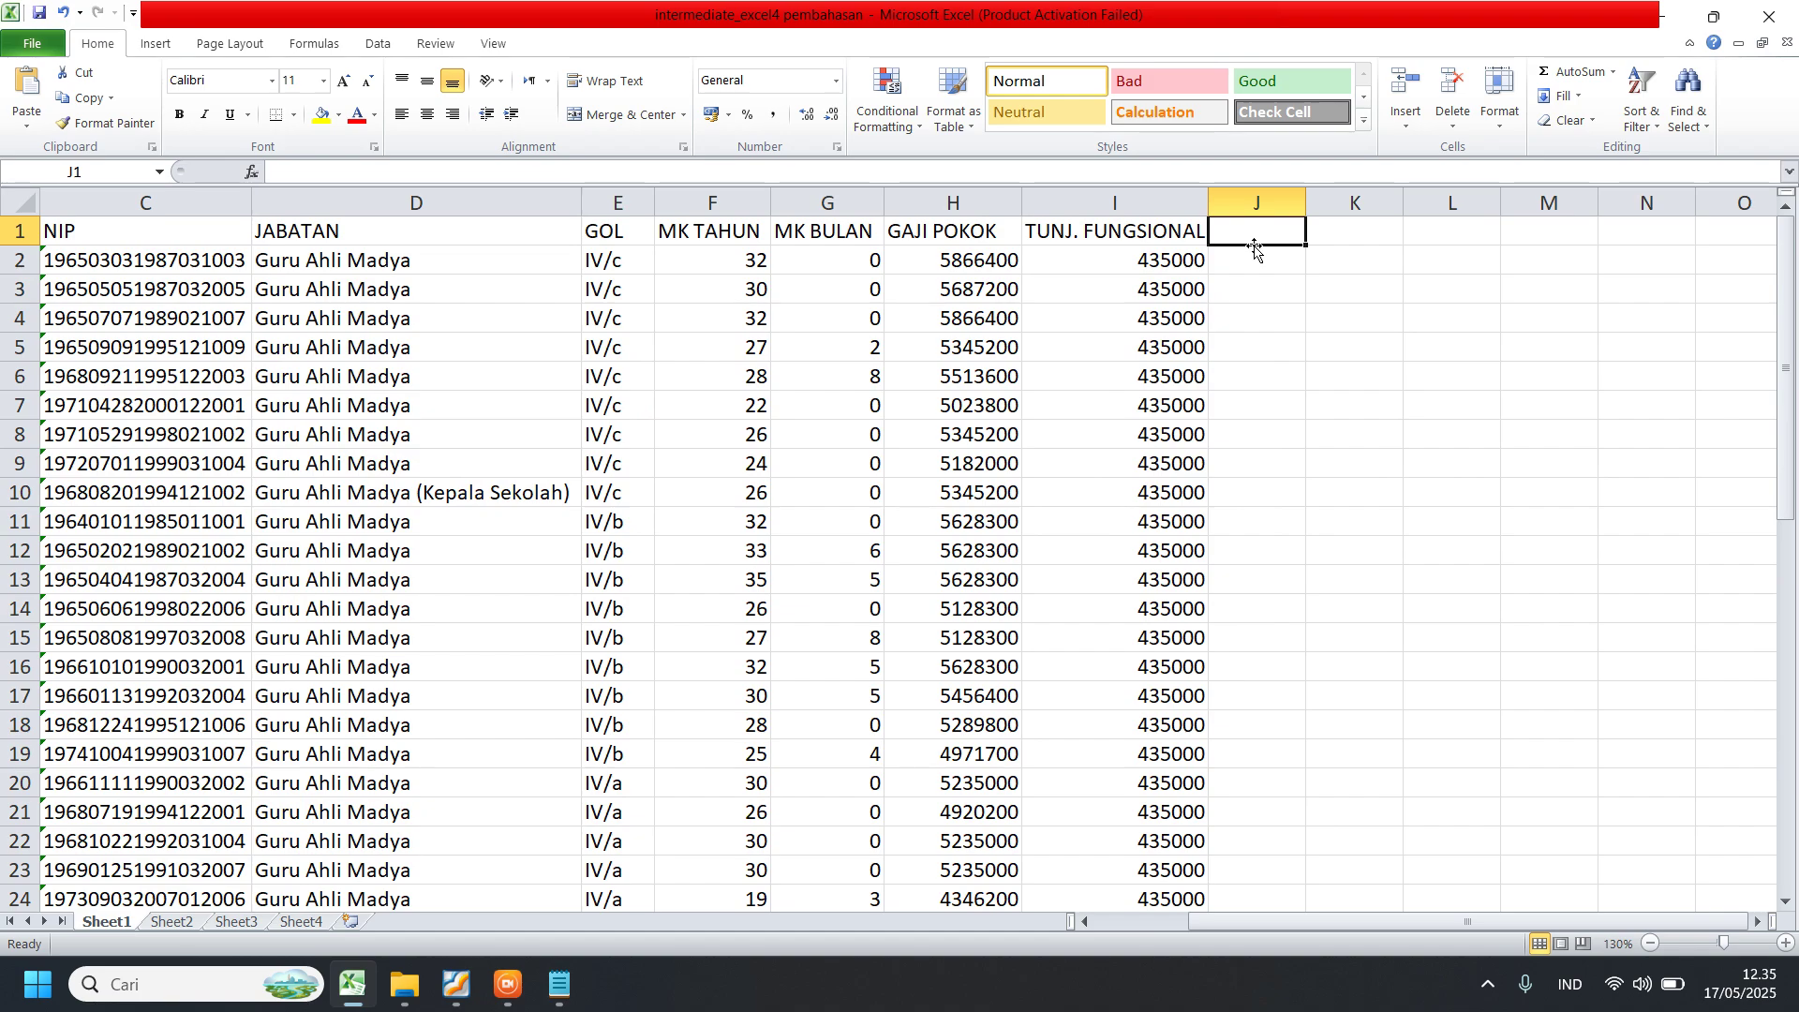
{"action": "type", "text": "TUNJ"}
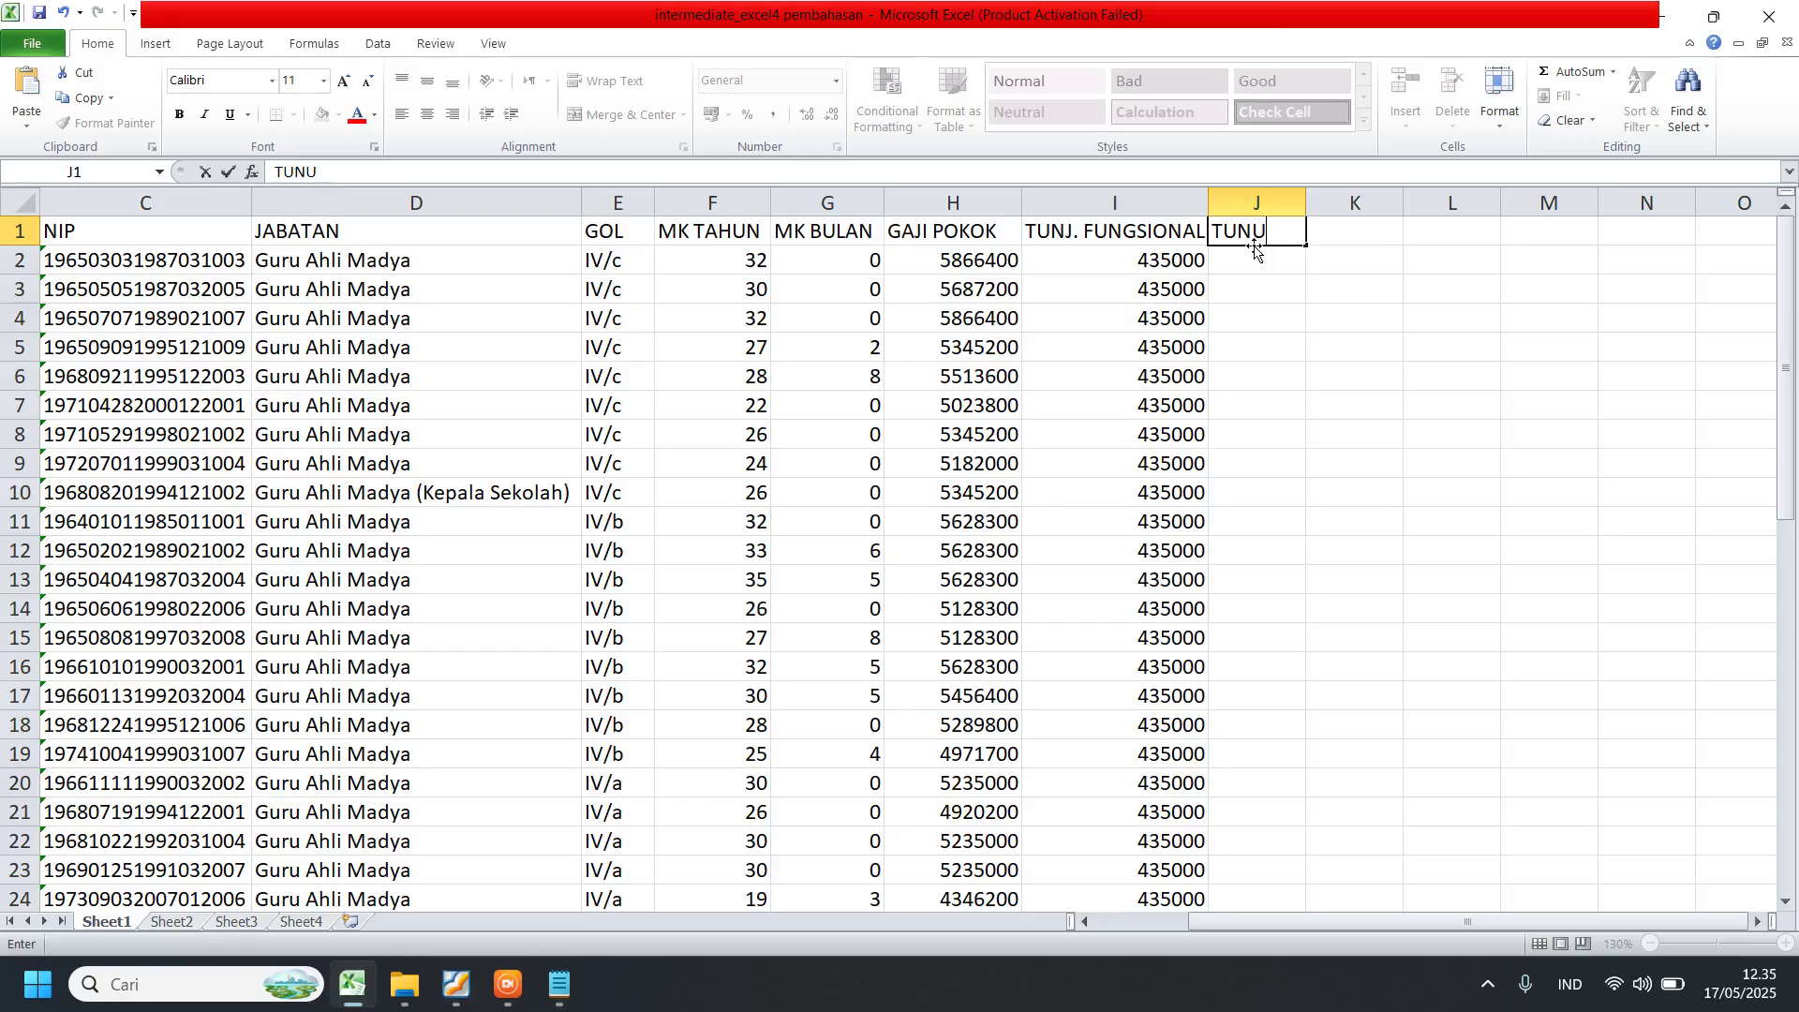
{"action": "key", "text": "BackSpace"}
{"action": "type", "text": "J. ISTRI/SUAMI"}
{"action": "key", "text": "Tab"}
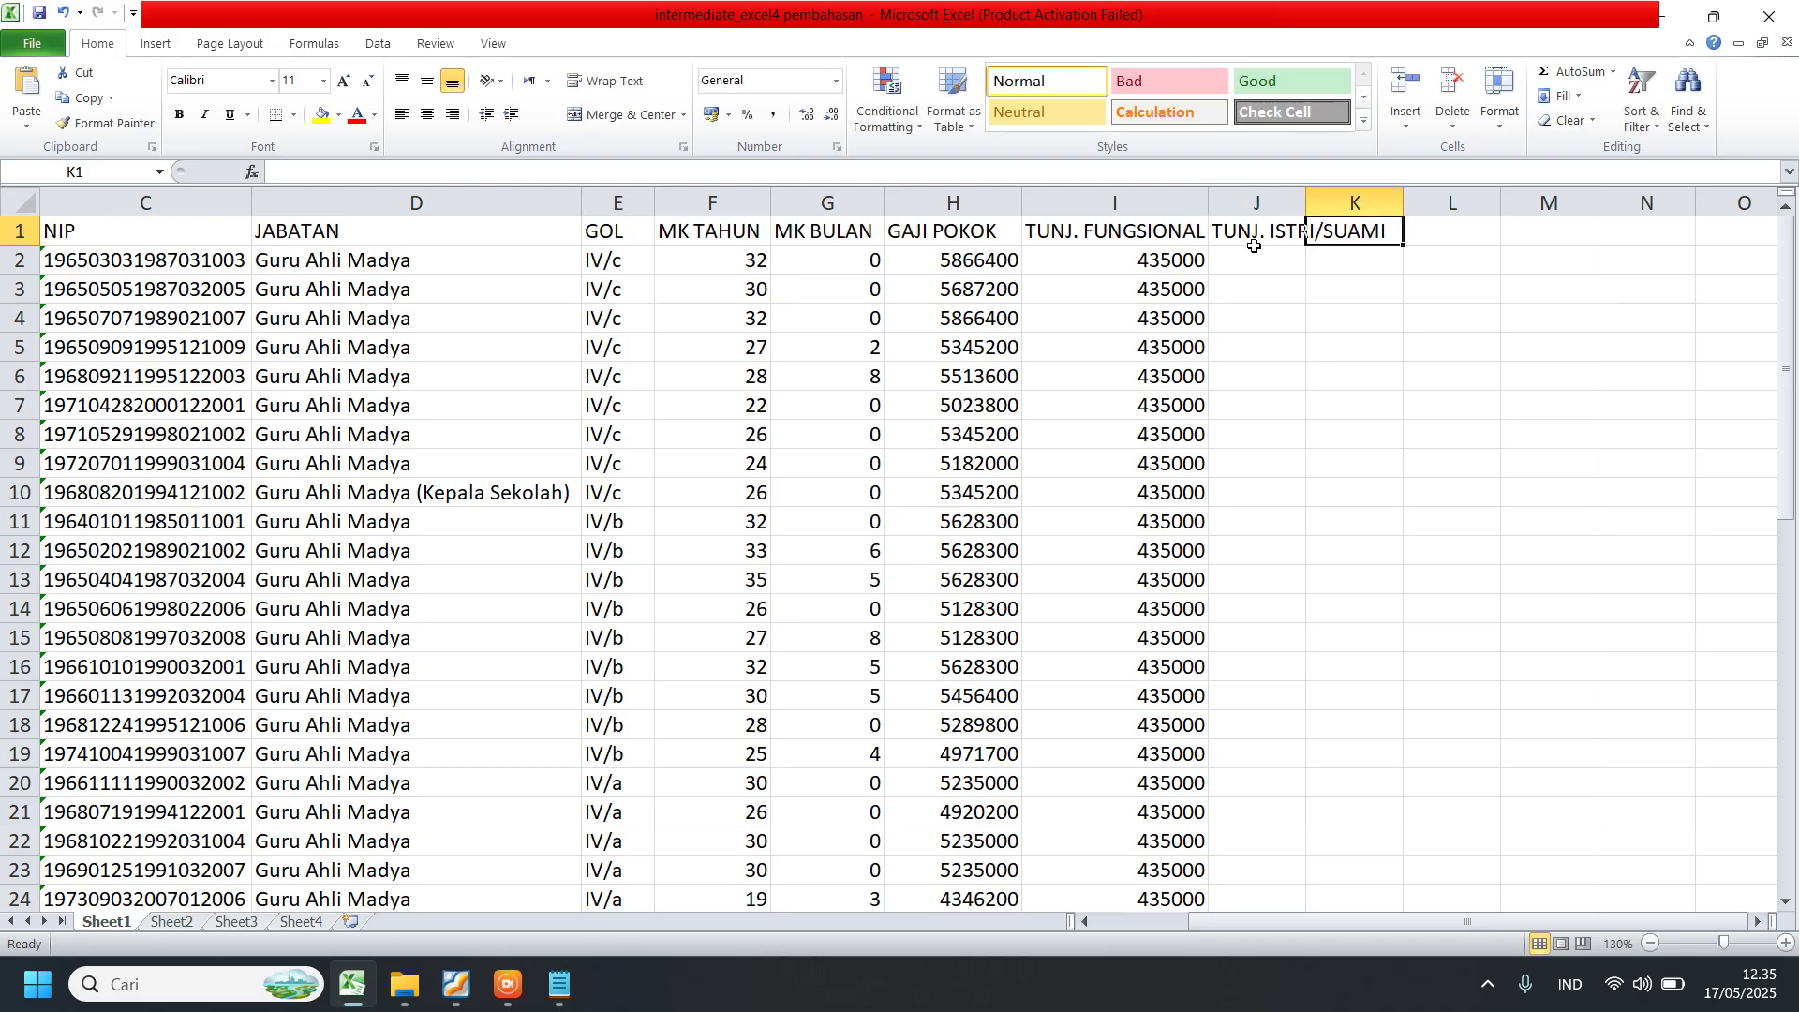
{"action": "type", "text": "TUNJ"}
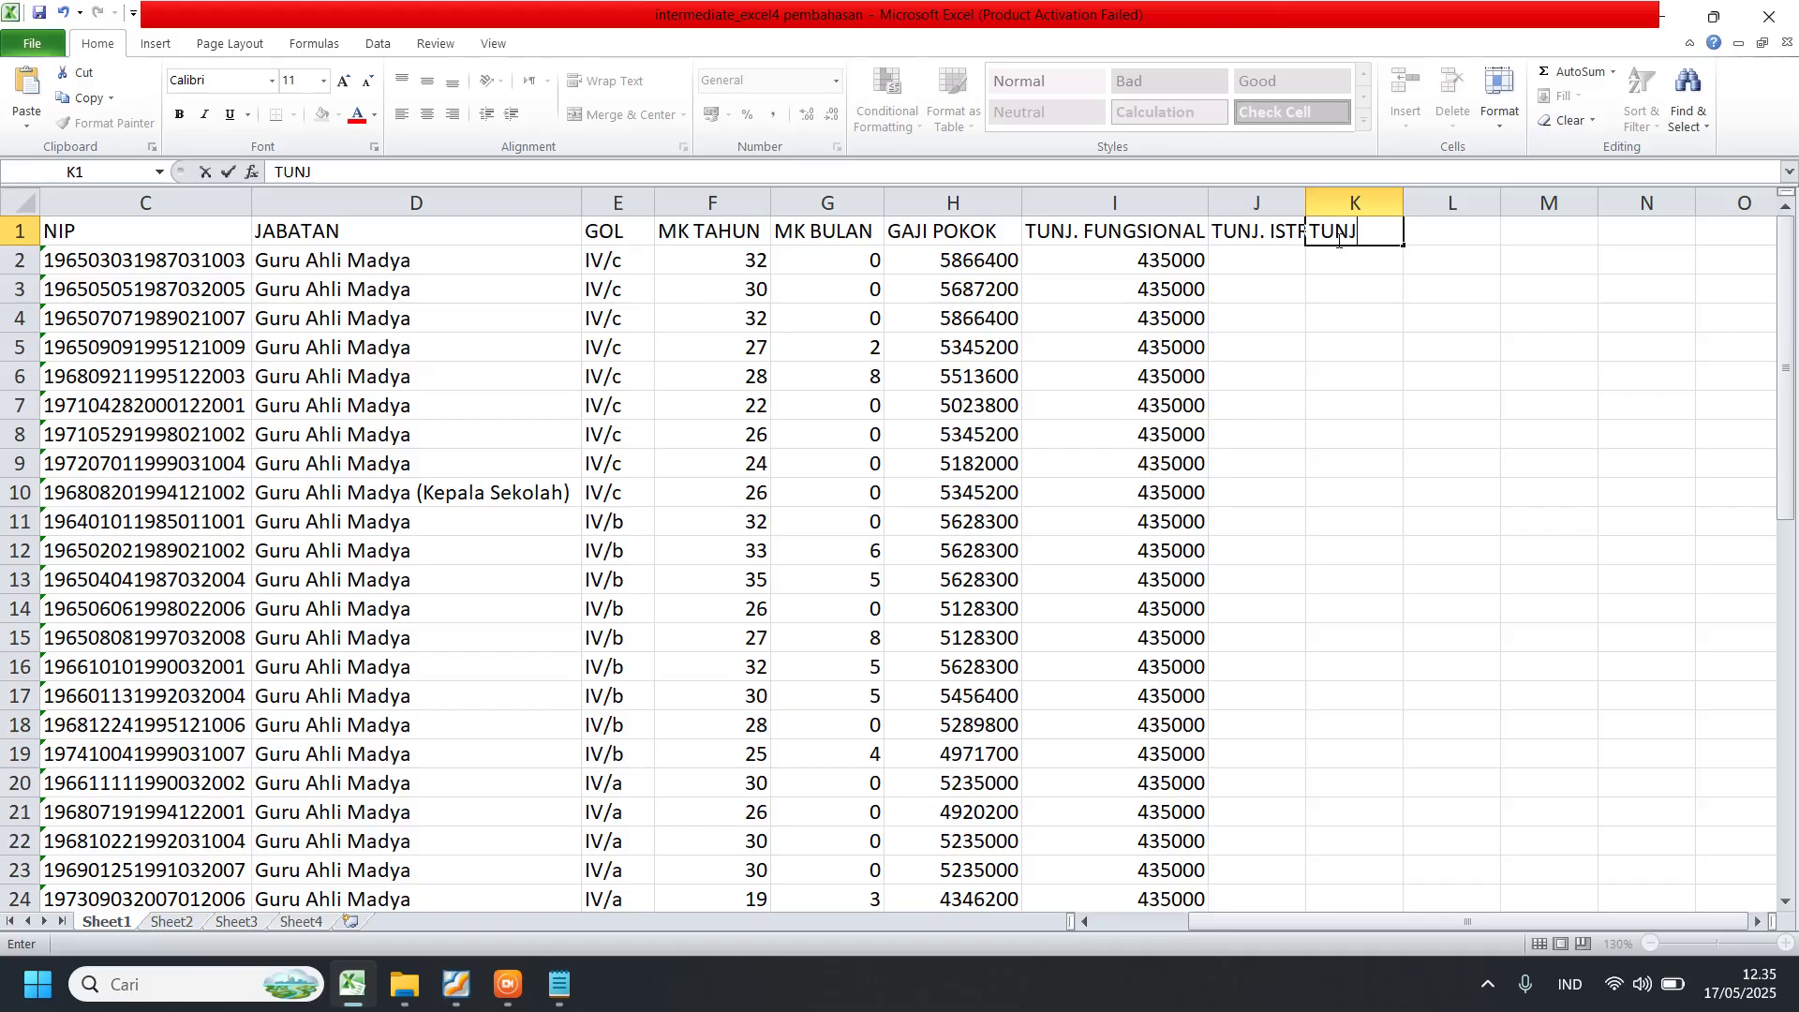
{"action": "type", "text": ". ANAK"}
{"action": "key", "text": "Tab"}
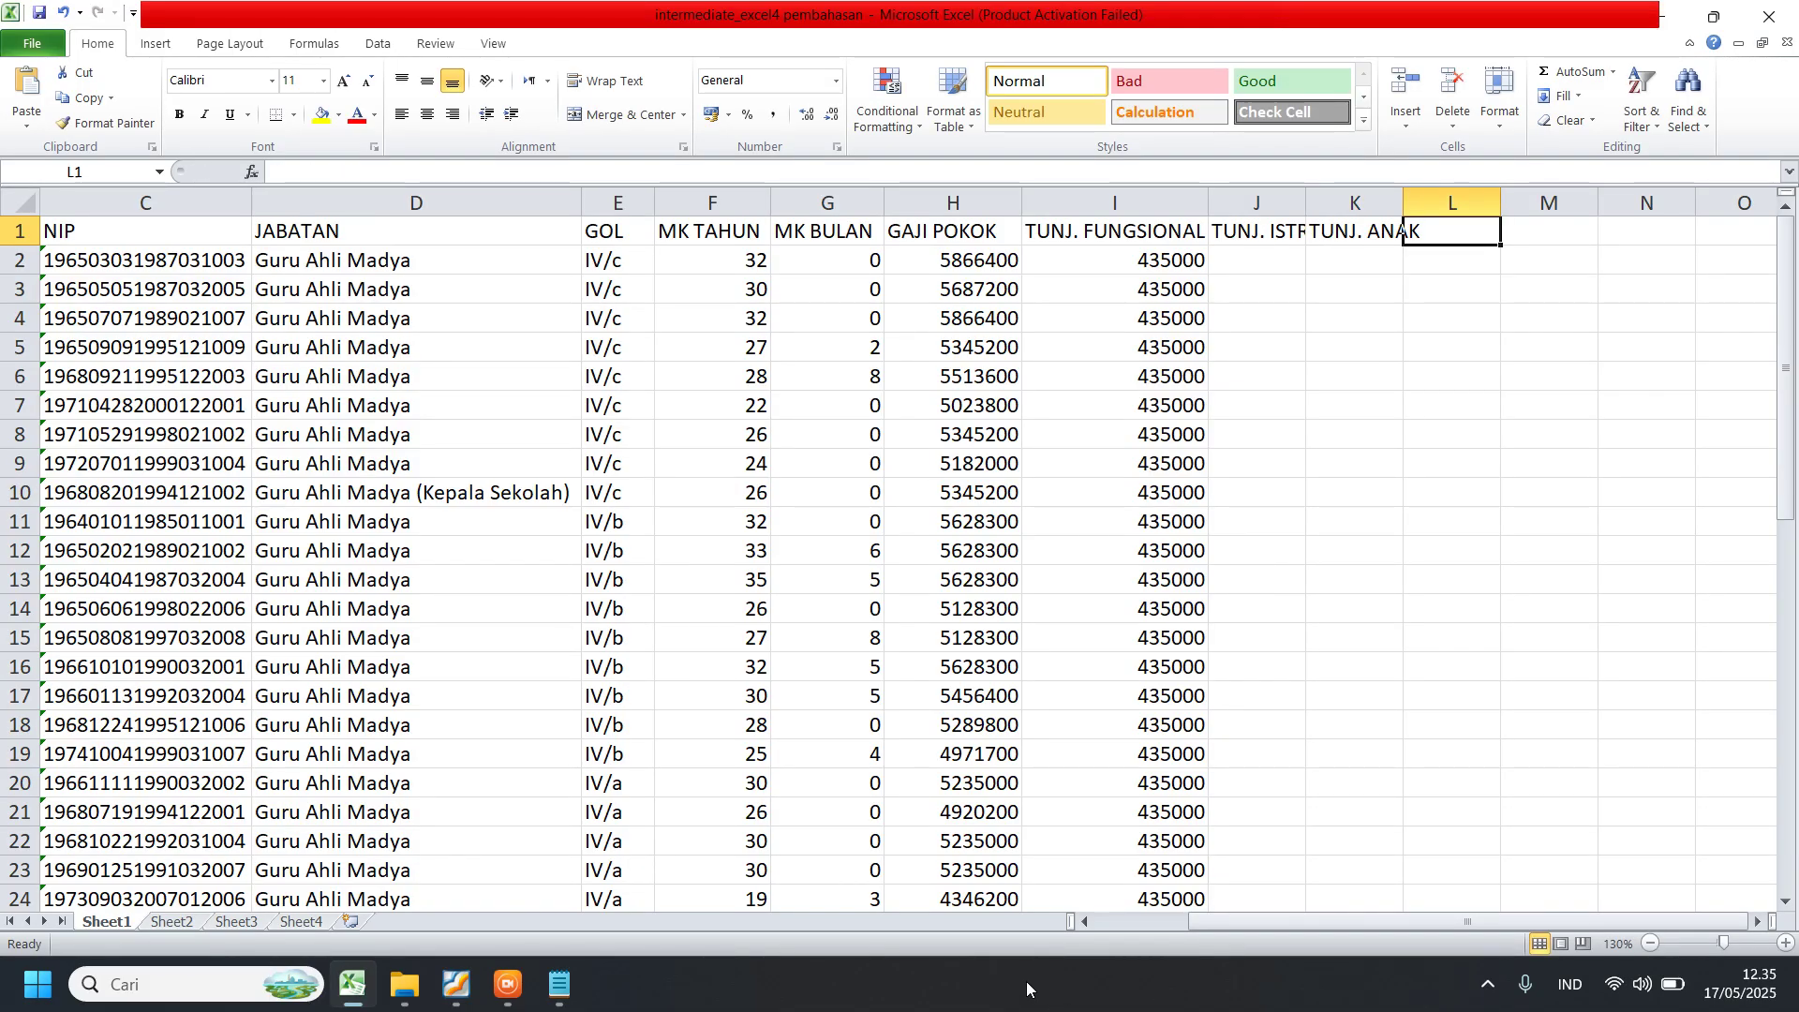
- Check the allowance list in the Foxit Reader PDF, and enter the Excel headers TUNJ. BERAS in L1 and TUNJ. ASKES in M1
{"action": "left_click", "coordinate": [459, 989]}
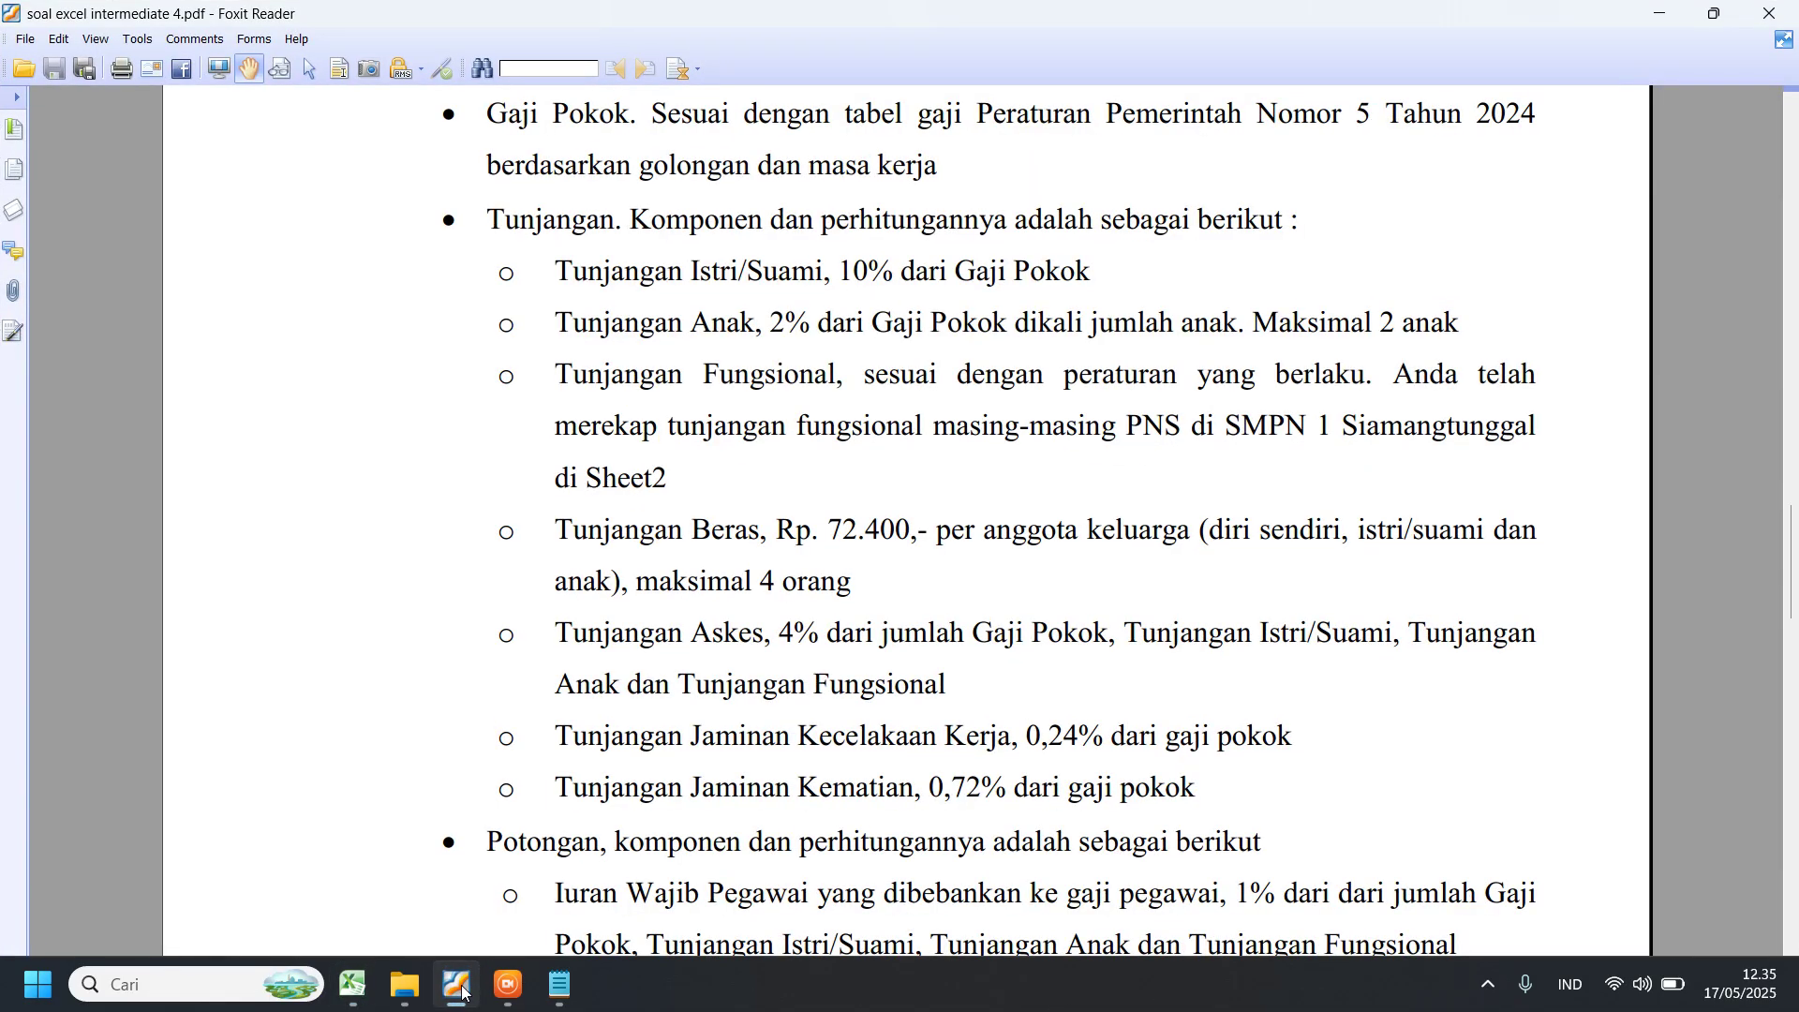
{"action": "left_click", "coordinate": [461, 992]}
{"action": "type", "text": "TUN"}
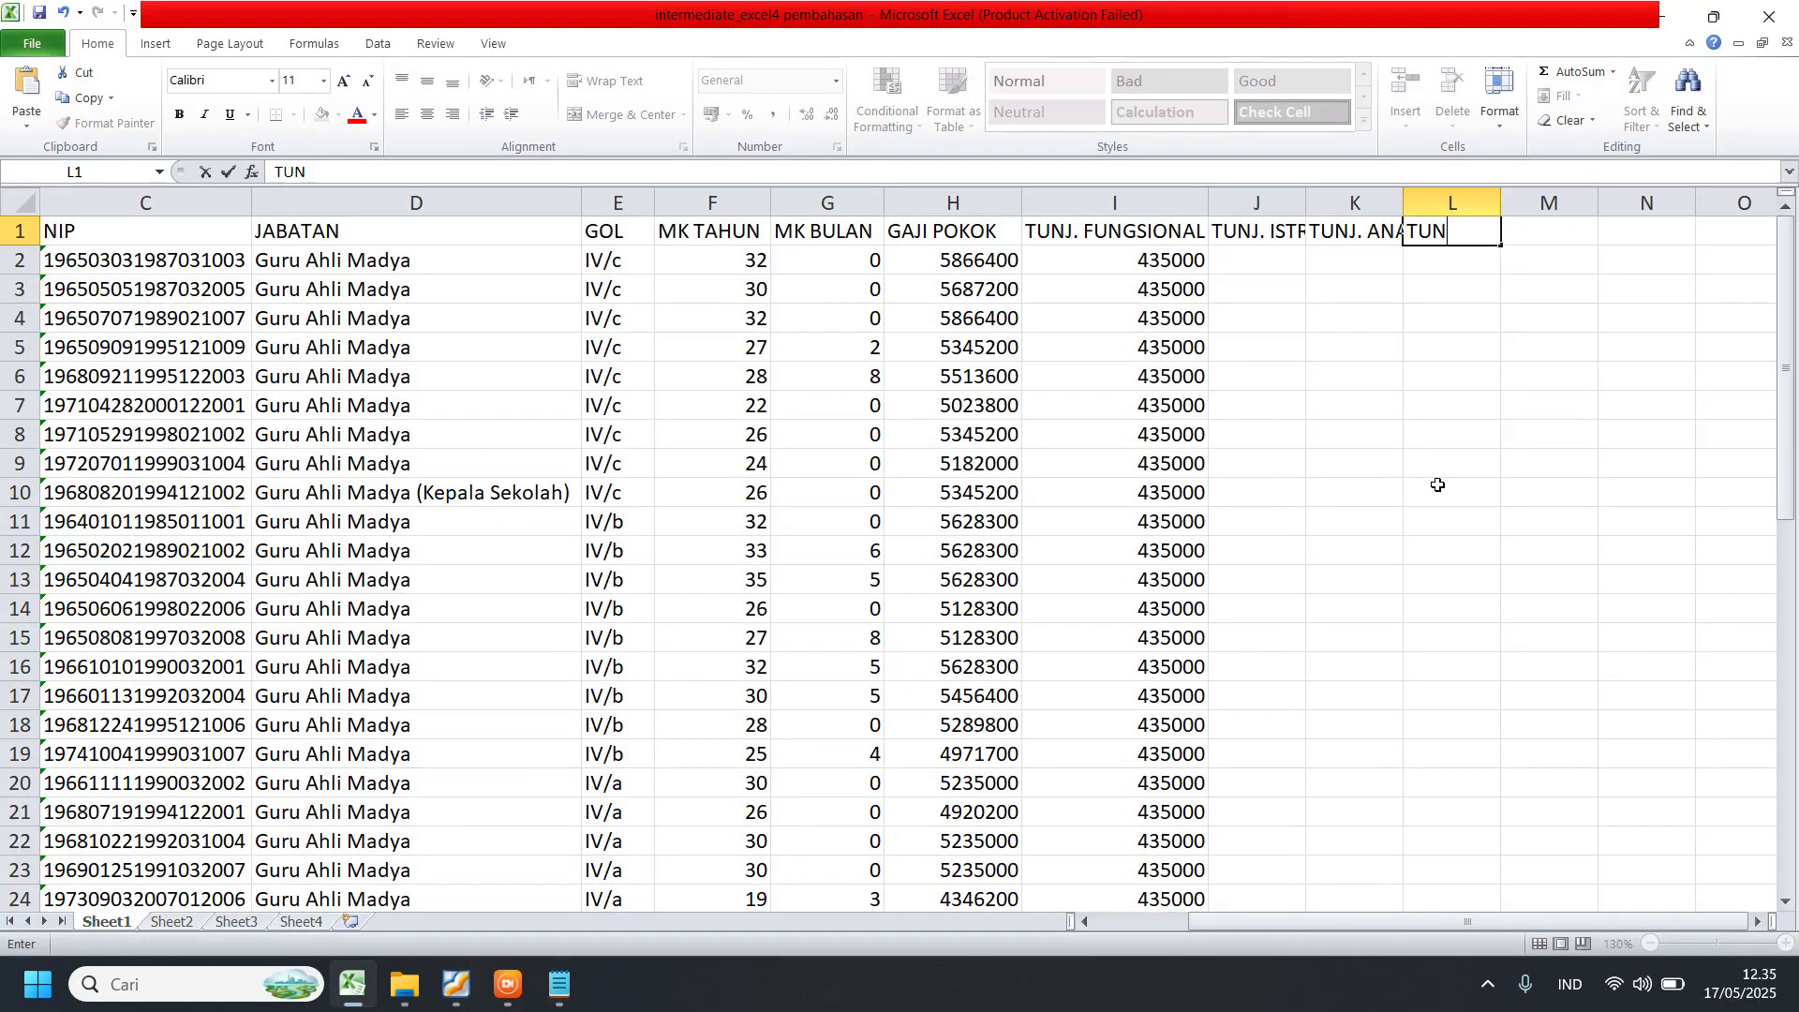
{"action": "type", "text": "J. BERAS"}
{"action": "key", "text": "Tab"}
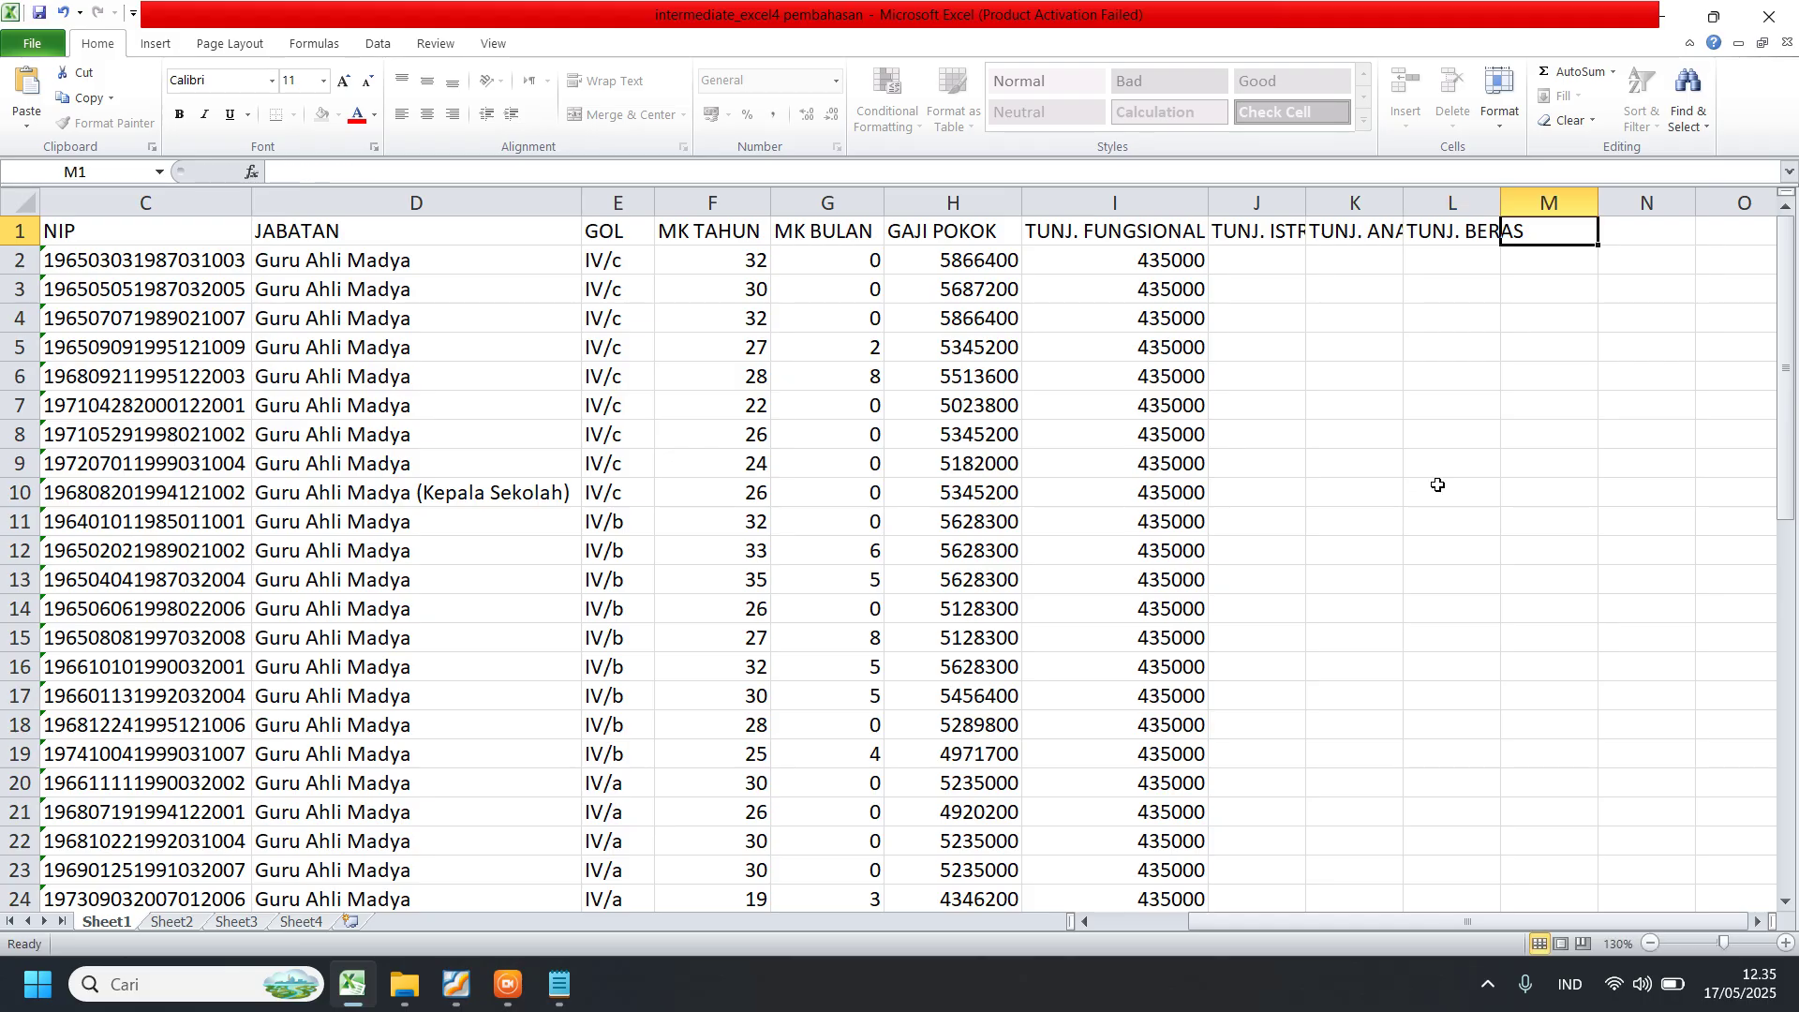
{"action": "type", "text": "TUN"}
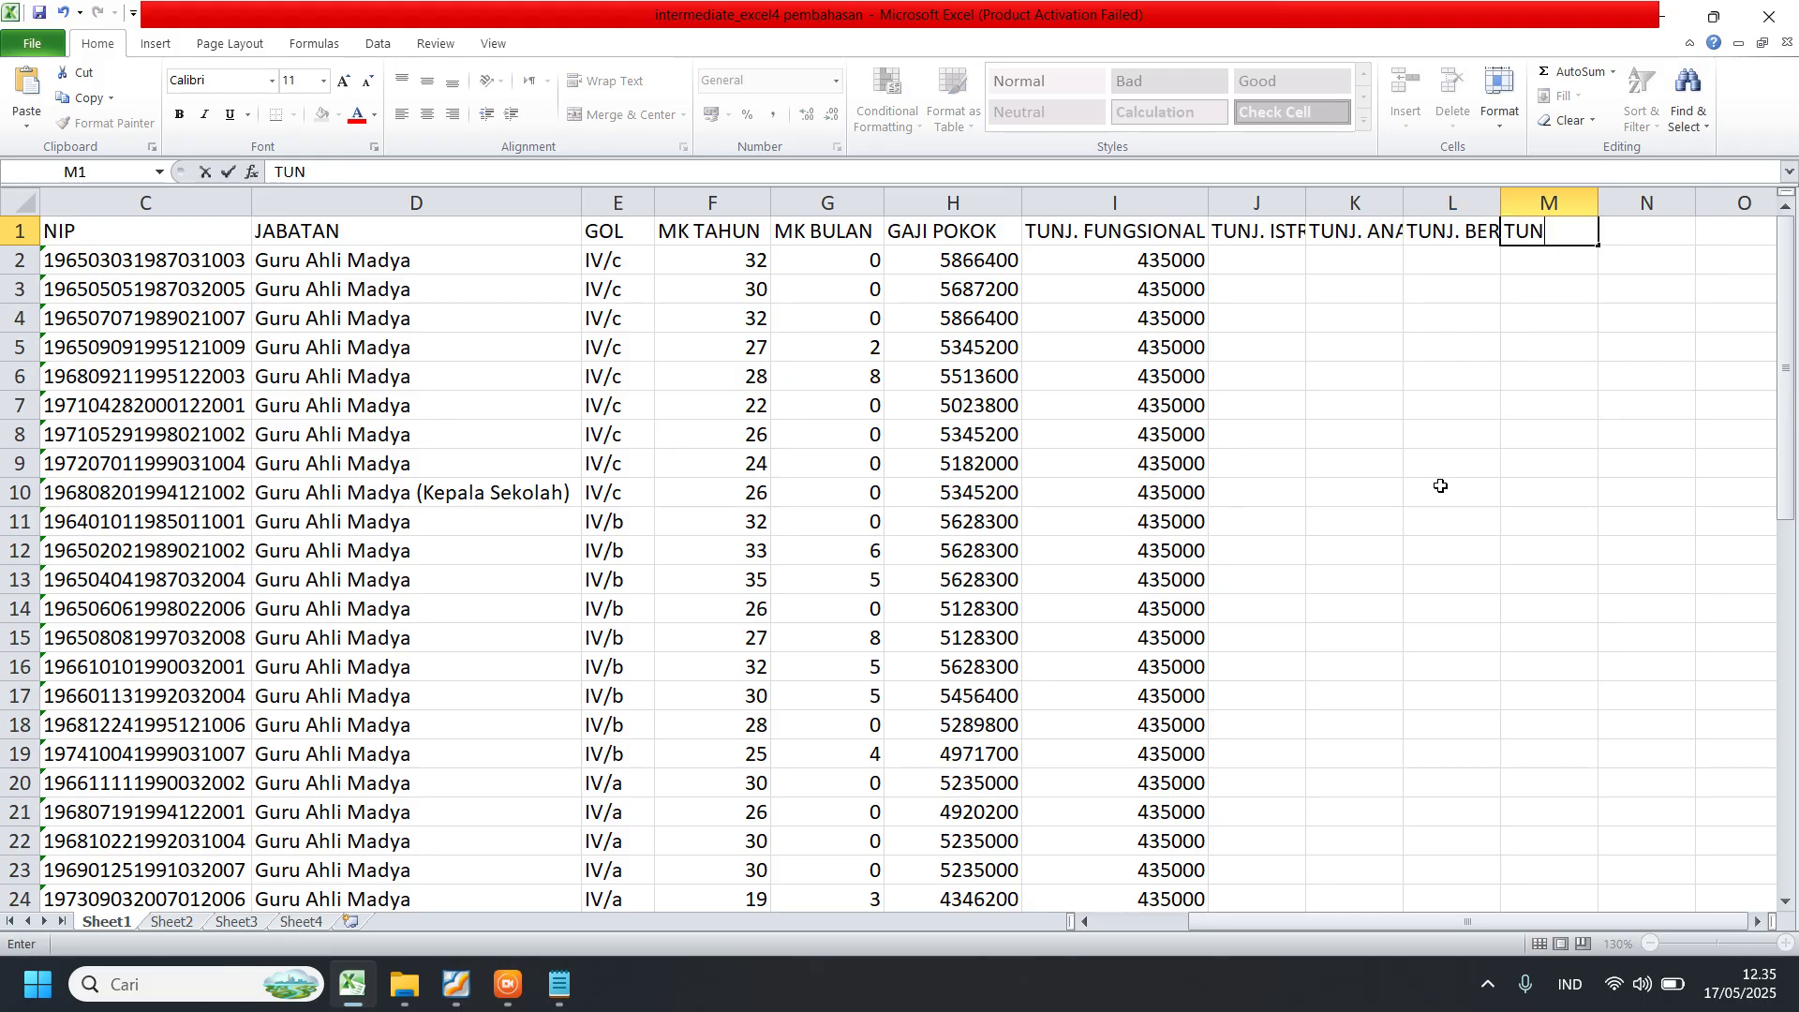
{"action": "type", "text": "J. ASKES"}
{"action": "key", "text": "Tab"}
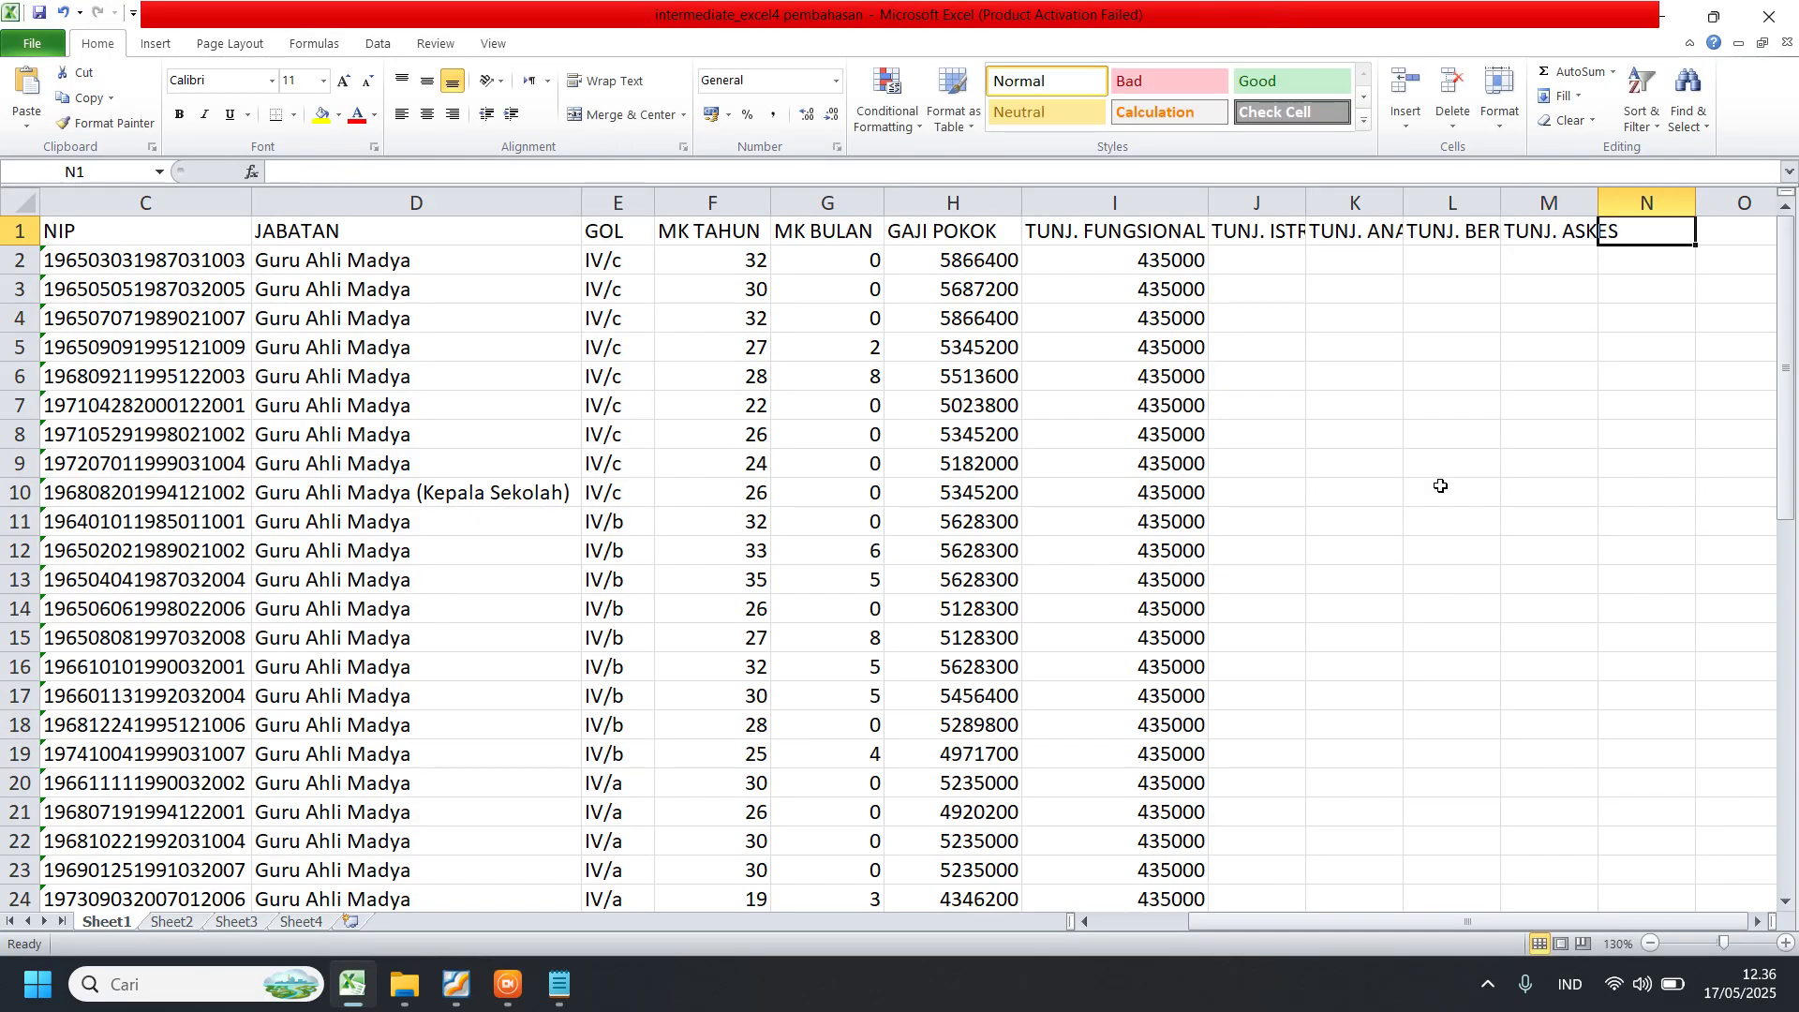
- Enter the headers TUNJ. JKK in N1 and TUNJ. JKM in O1 for the accident and death insurance allowances
{"action": "type", "text": "TUNJ"}
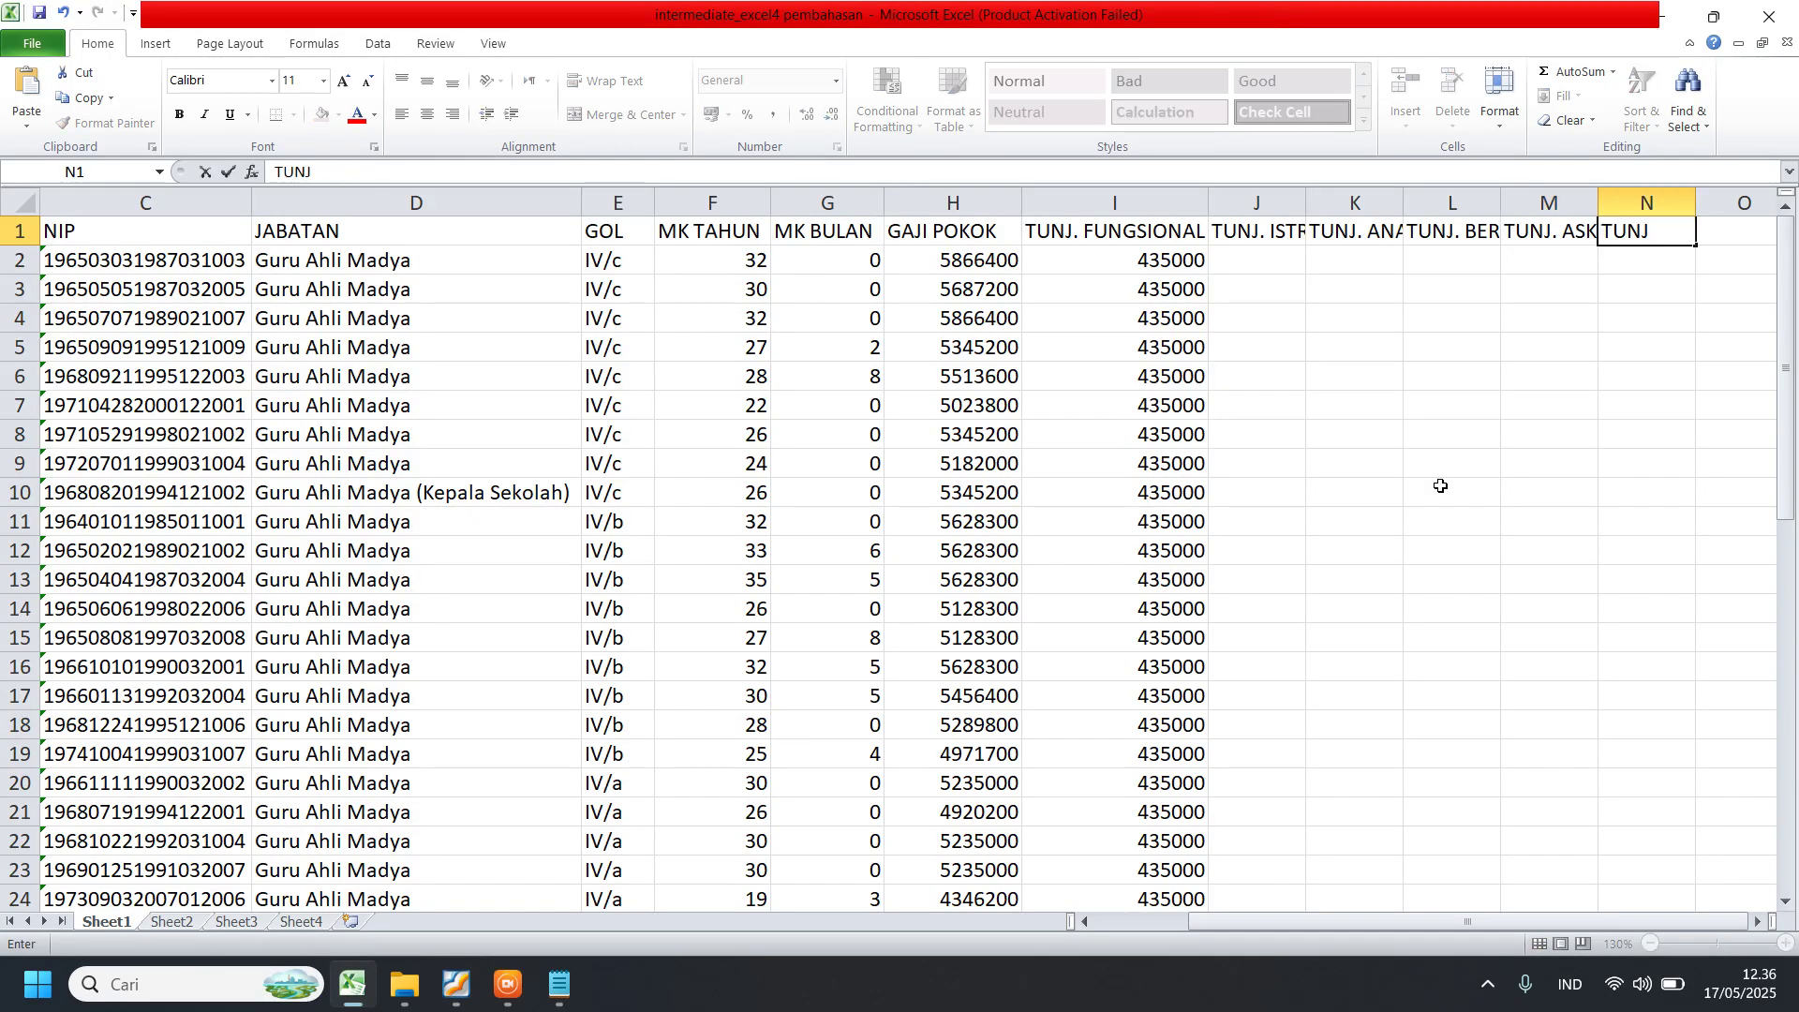
{"action": "type", "text": ". JKK"}
{"action": "key", "text": "Tab"}
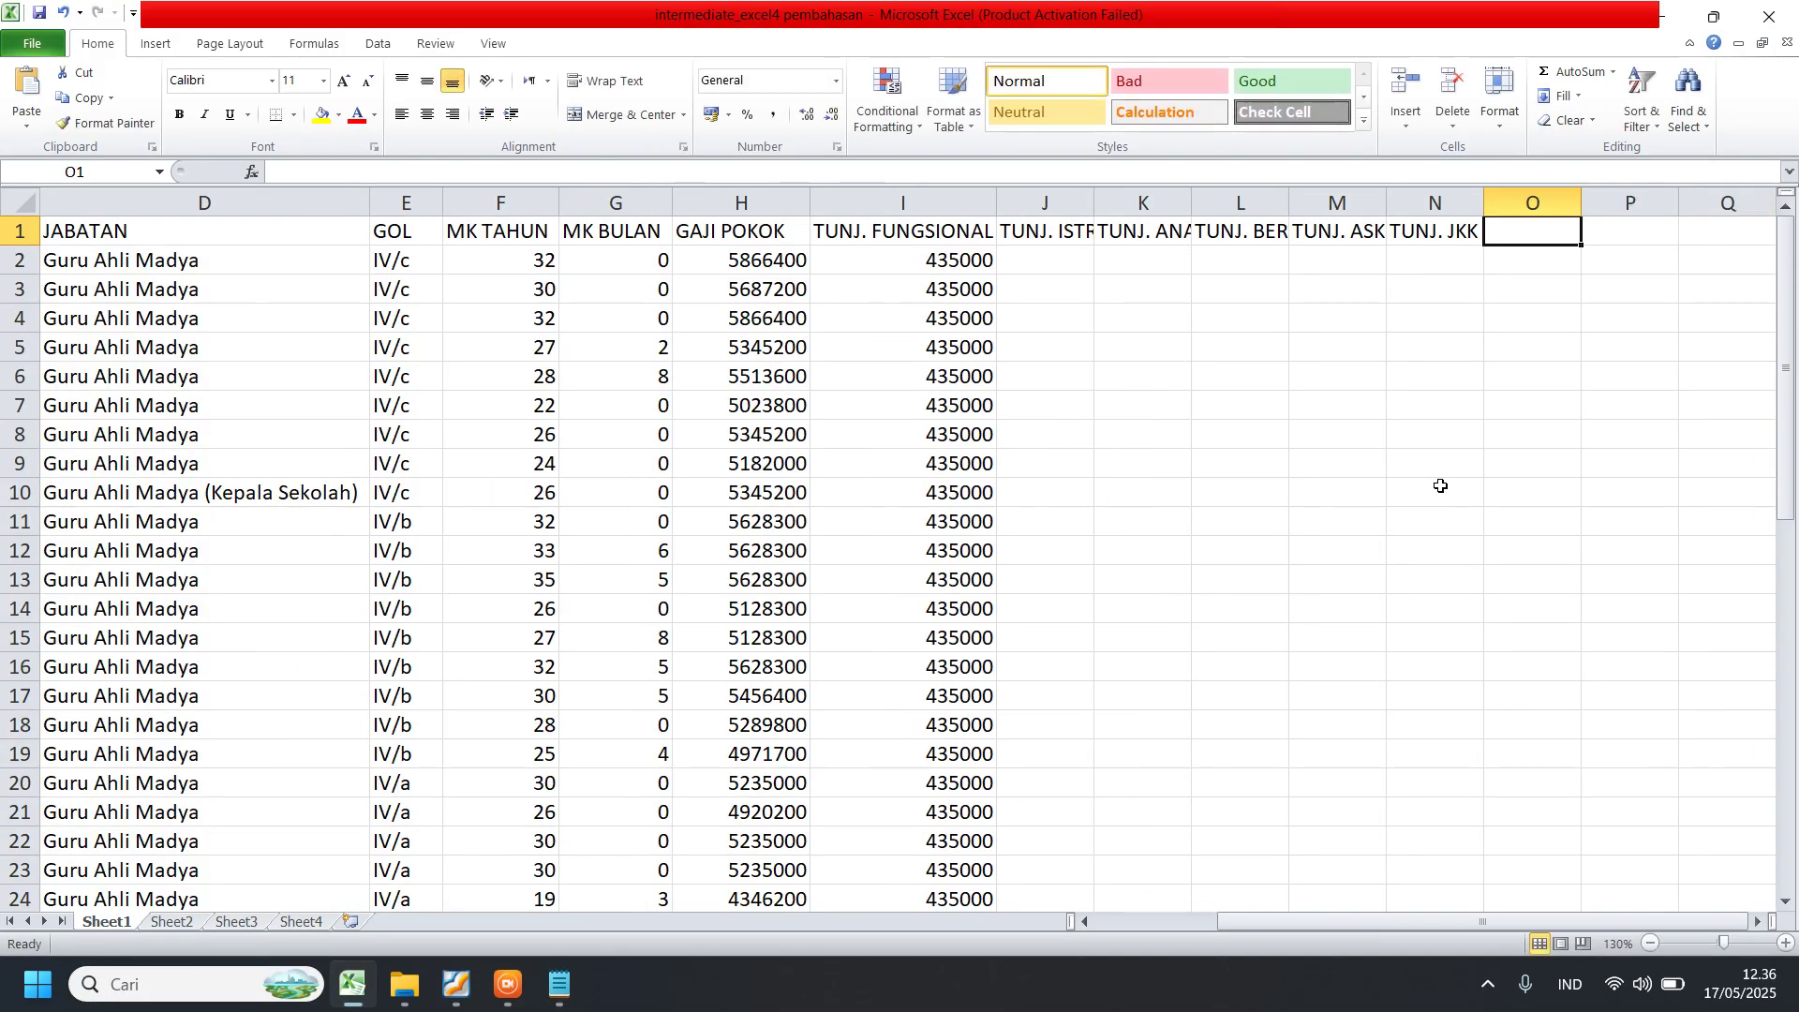
{"action": "type", "text": "TUNJ"}
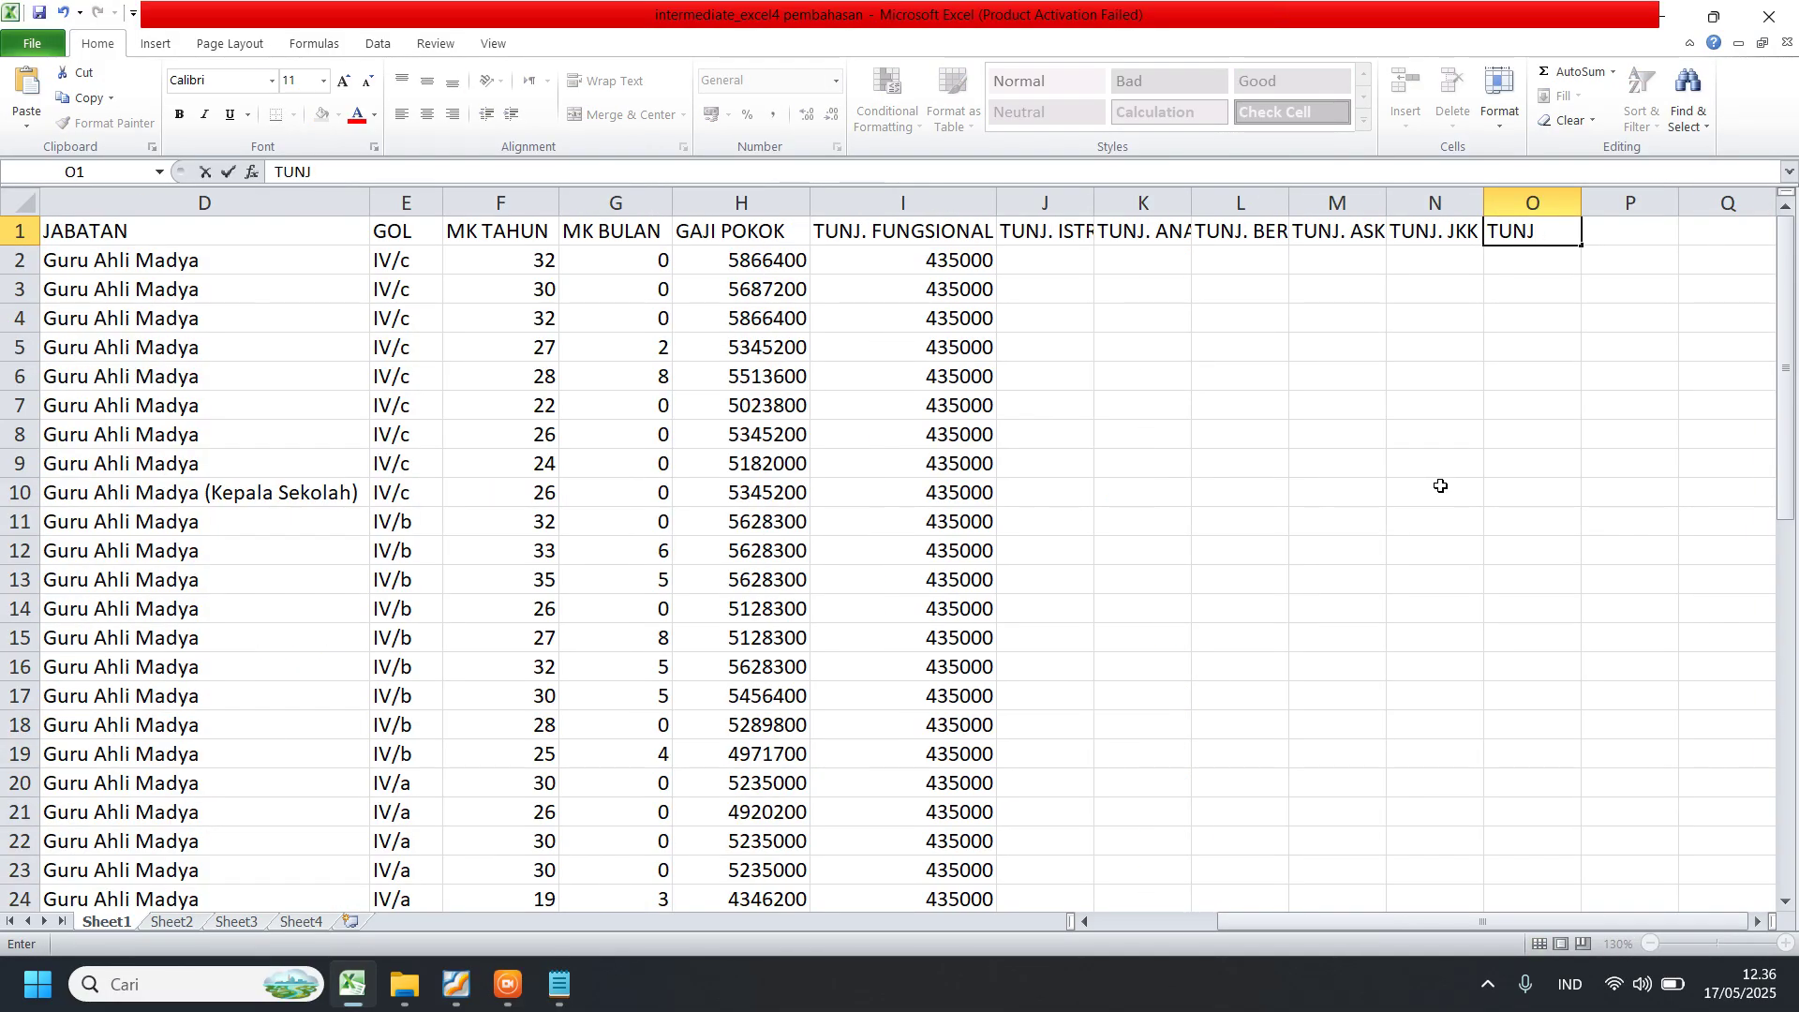
{"action": "type", "text": ". JKM"}
{"action": "left_click", "coordinate": [1524, 478]}
{"action": "left_click", "coordinate": [1606, 231]}
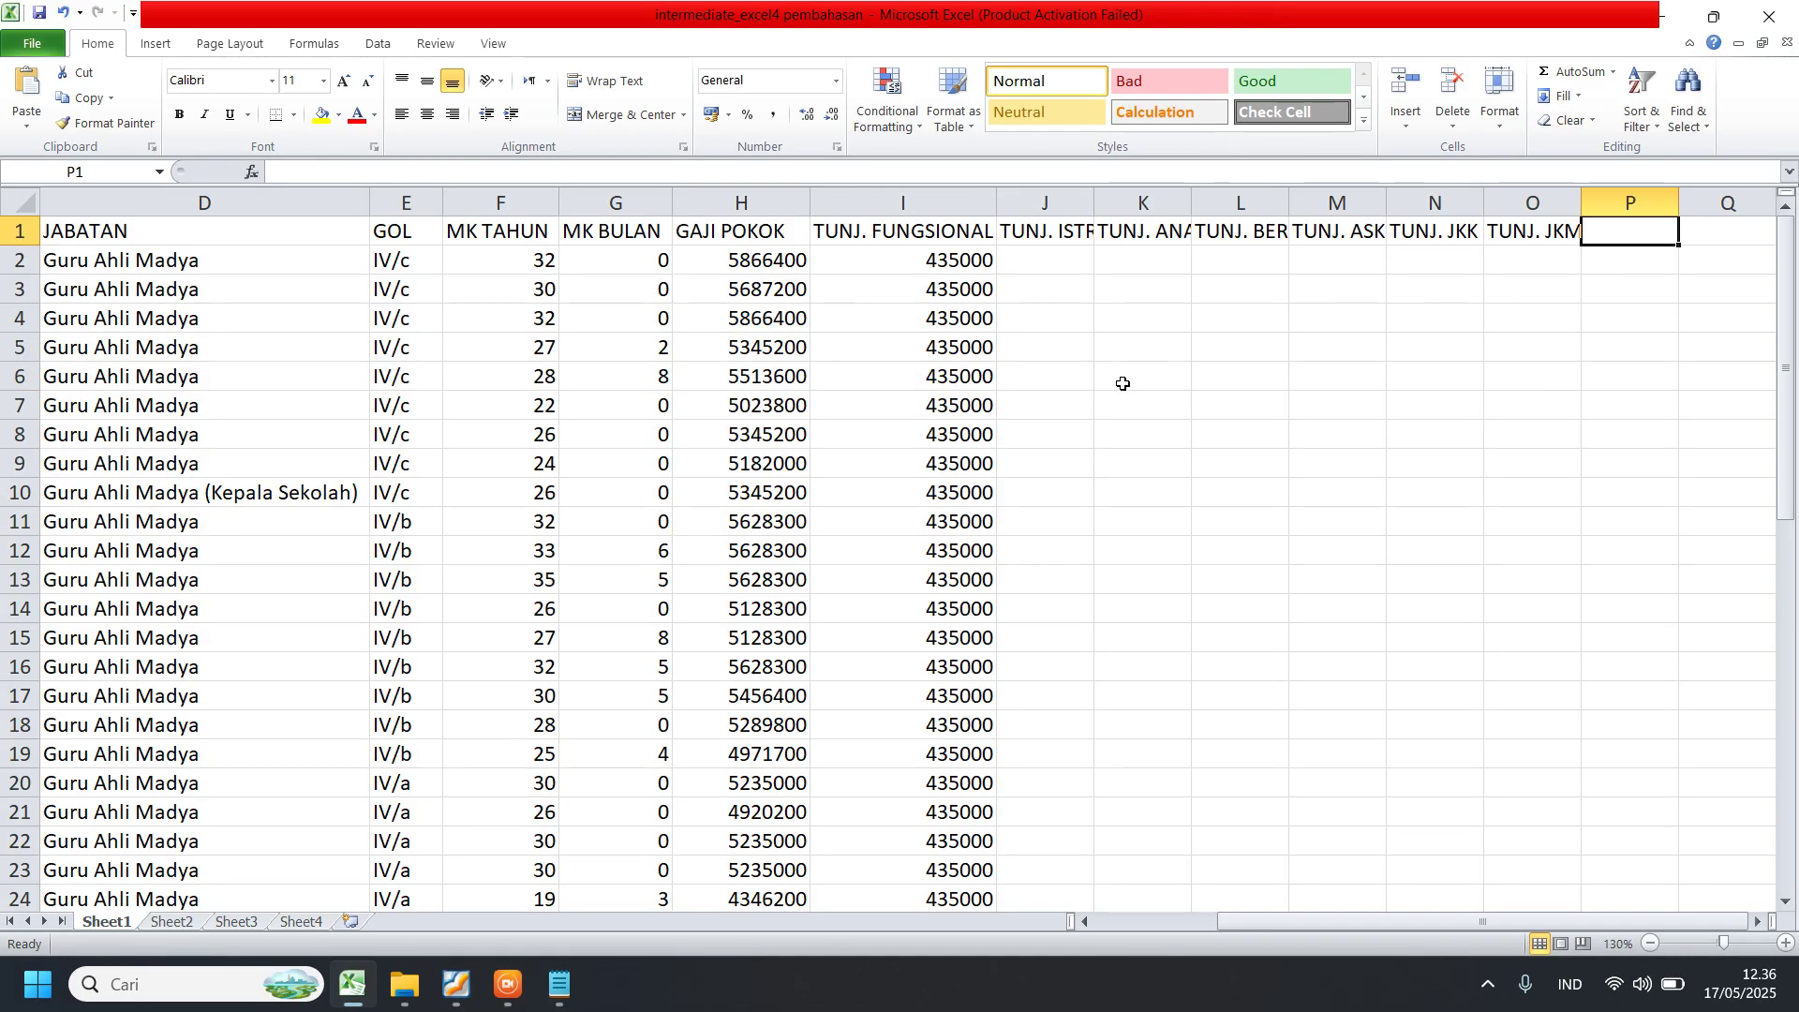
- Give columns J through O one uniform width that fits the TUNJ. ISTRI/SUAMI header
{"action": "left_click", "coordinate": [1062, 353]}
{"action": "left_click", "coordinate": [1070, 201]}
{"action": "left_click_drag", "start_coordinate": [1070, 201], "coordinate": [1533, 203]}
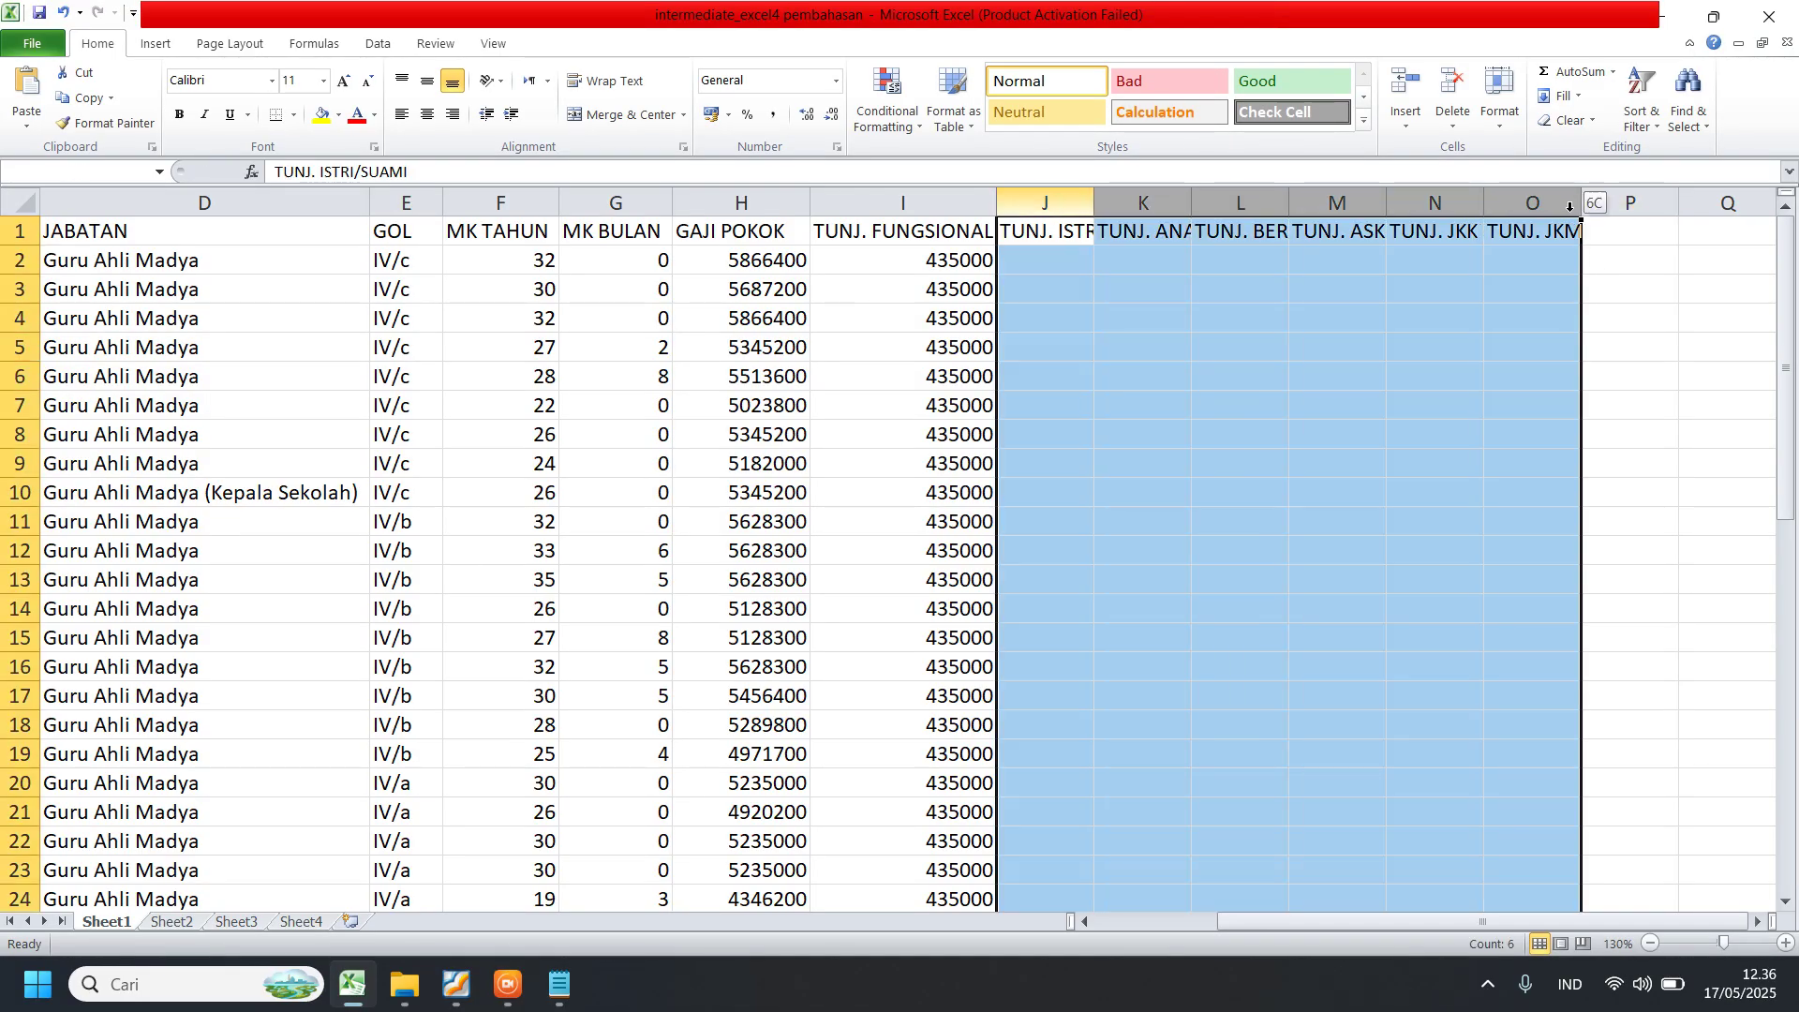
{"action": "double_click", "coordinate": [1094, 202]}
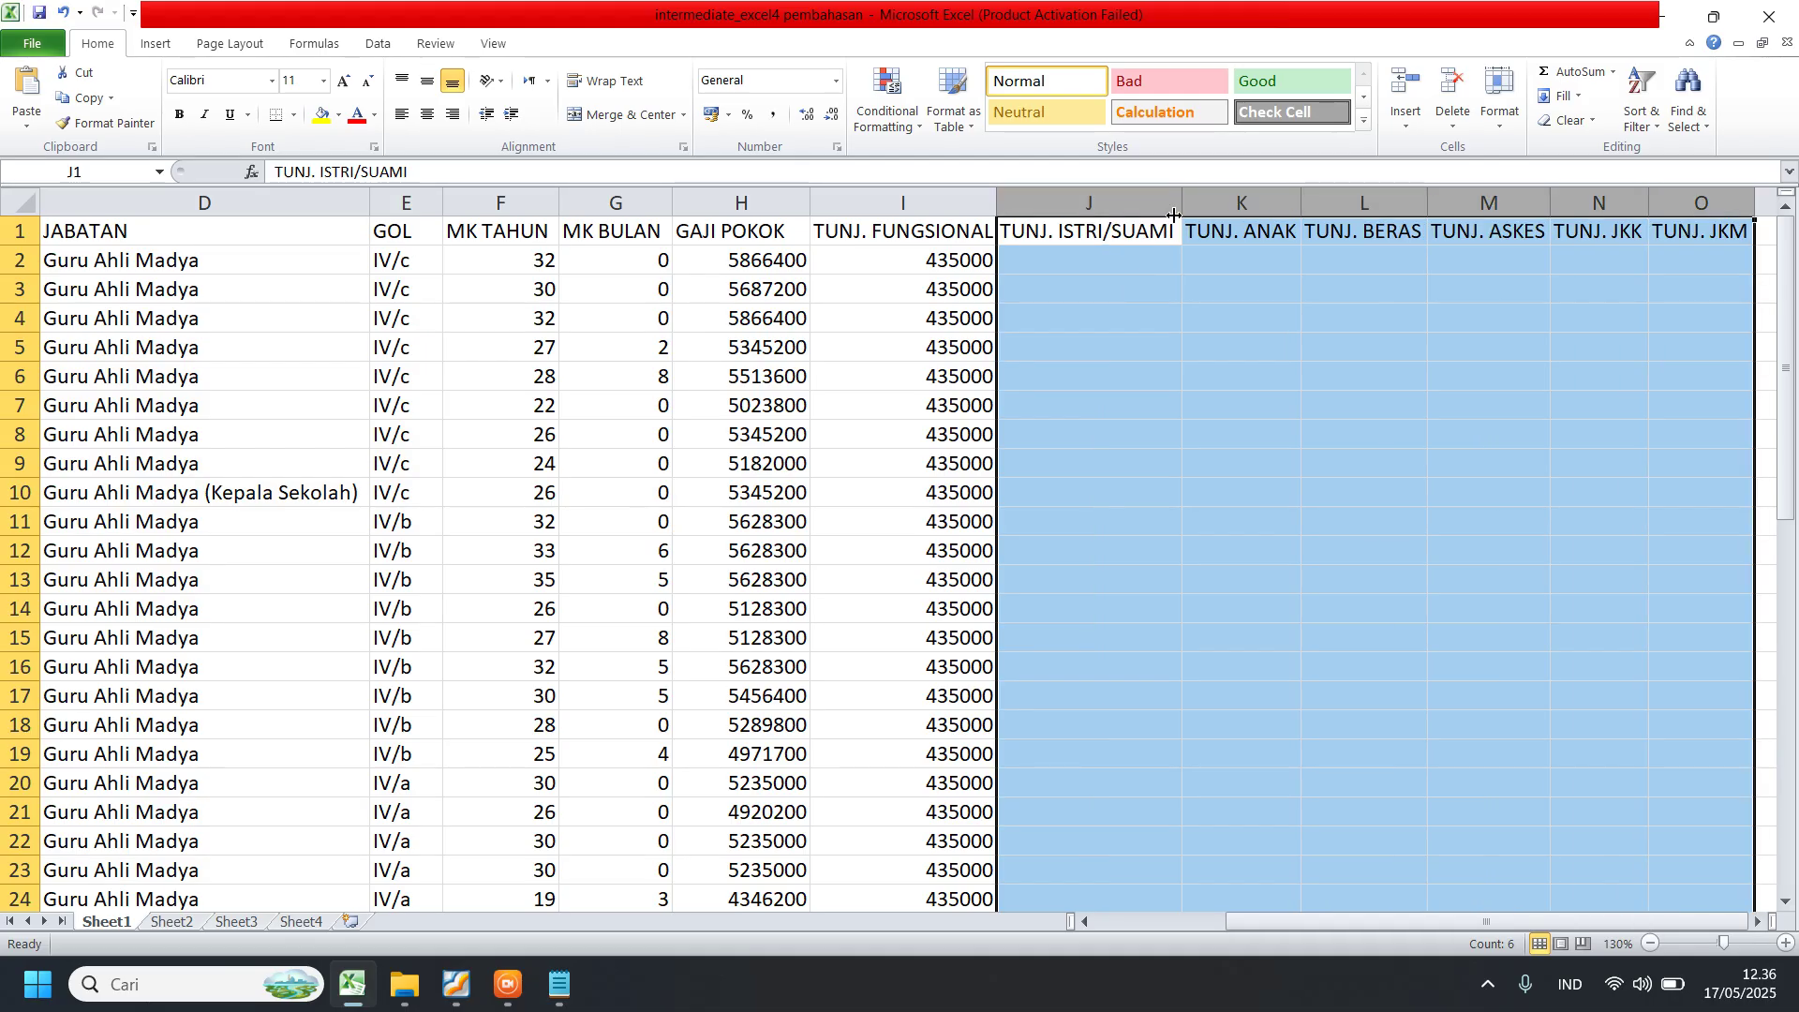
{"action": "left_click_drag", "start_coordinate": [1183, 200], "coordinate": [1178, 201]}
{"action": "left_click", "coordinate": [1258, 313]}
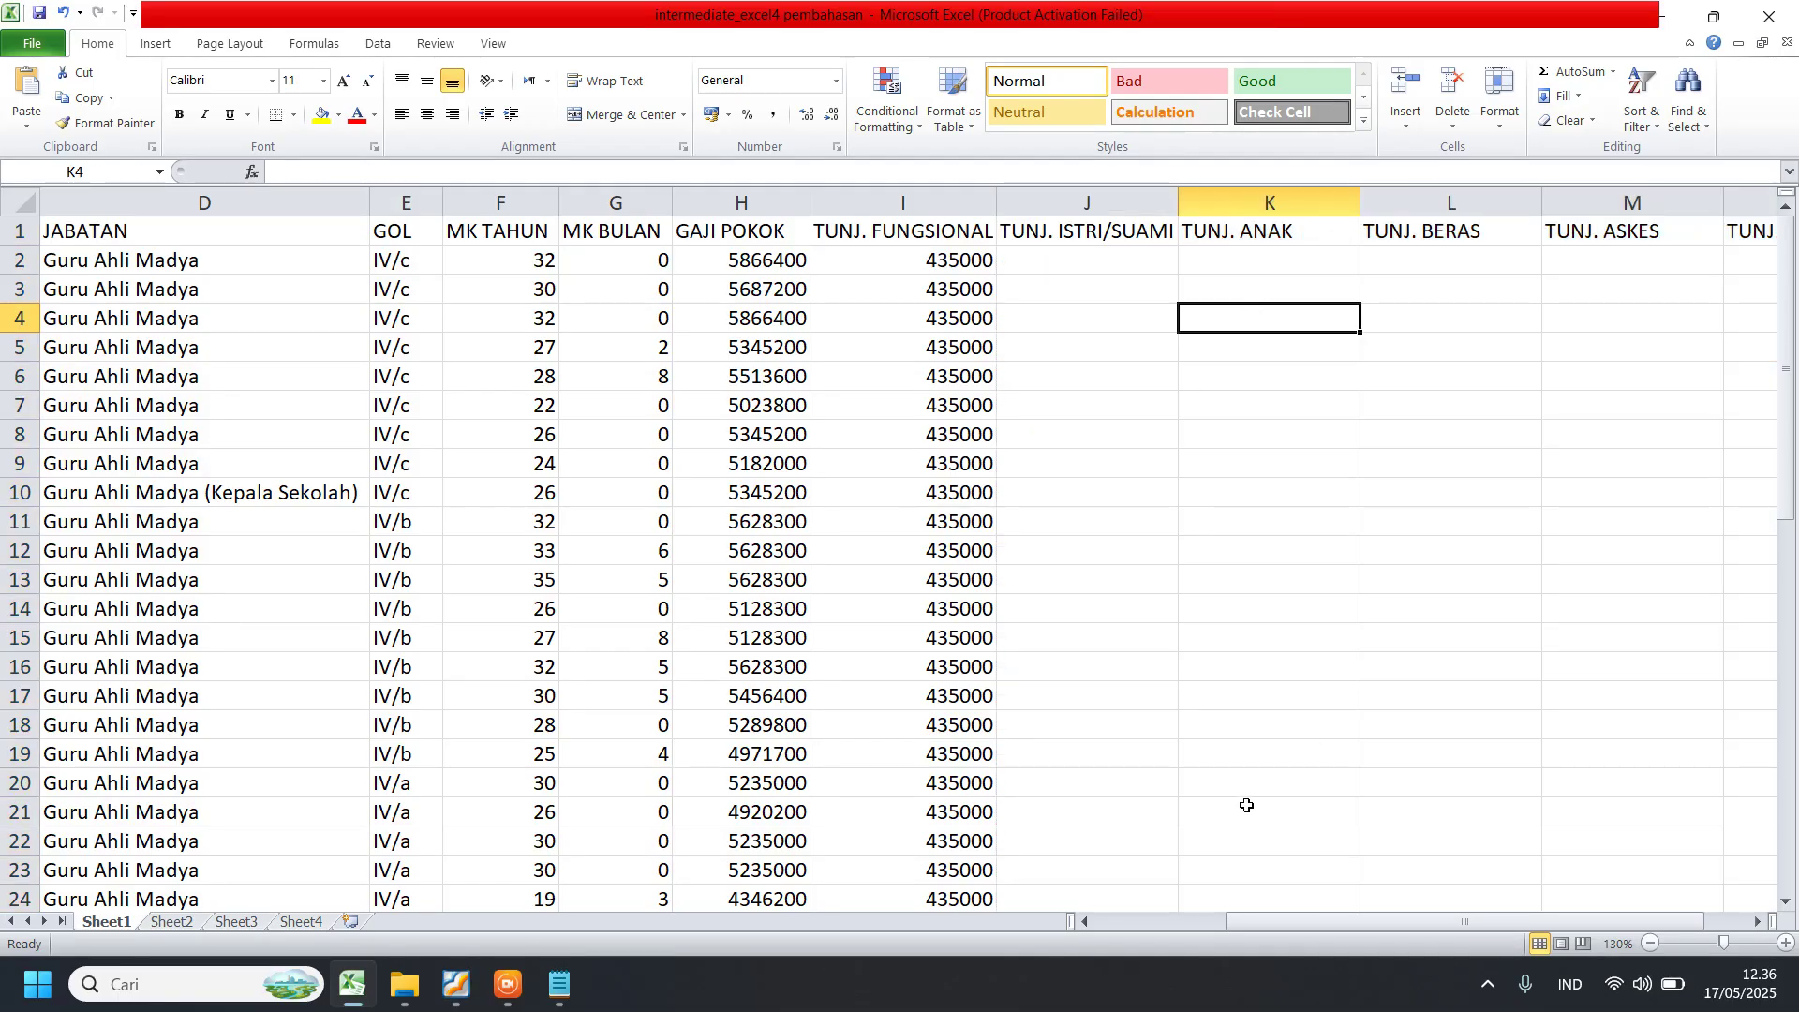
- Review the allowance headers in J1 through O1 alongside the existing salary columns
{"action": "left_click_drag", "start_coordinate": [1303, 922], "coordinate": [1347, 922]}
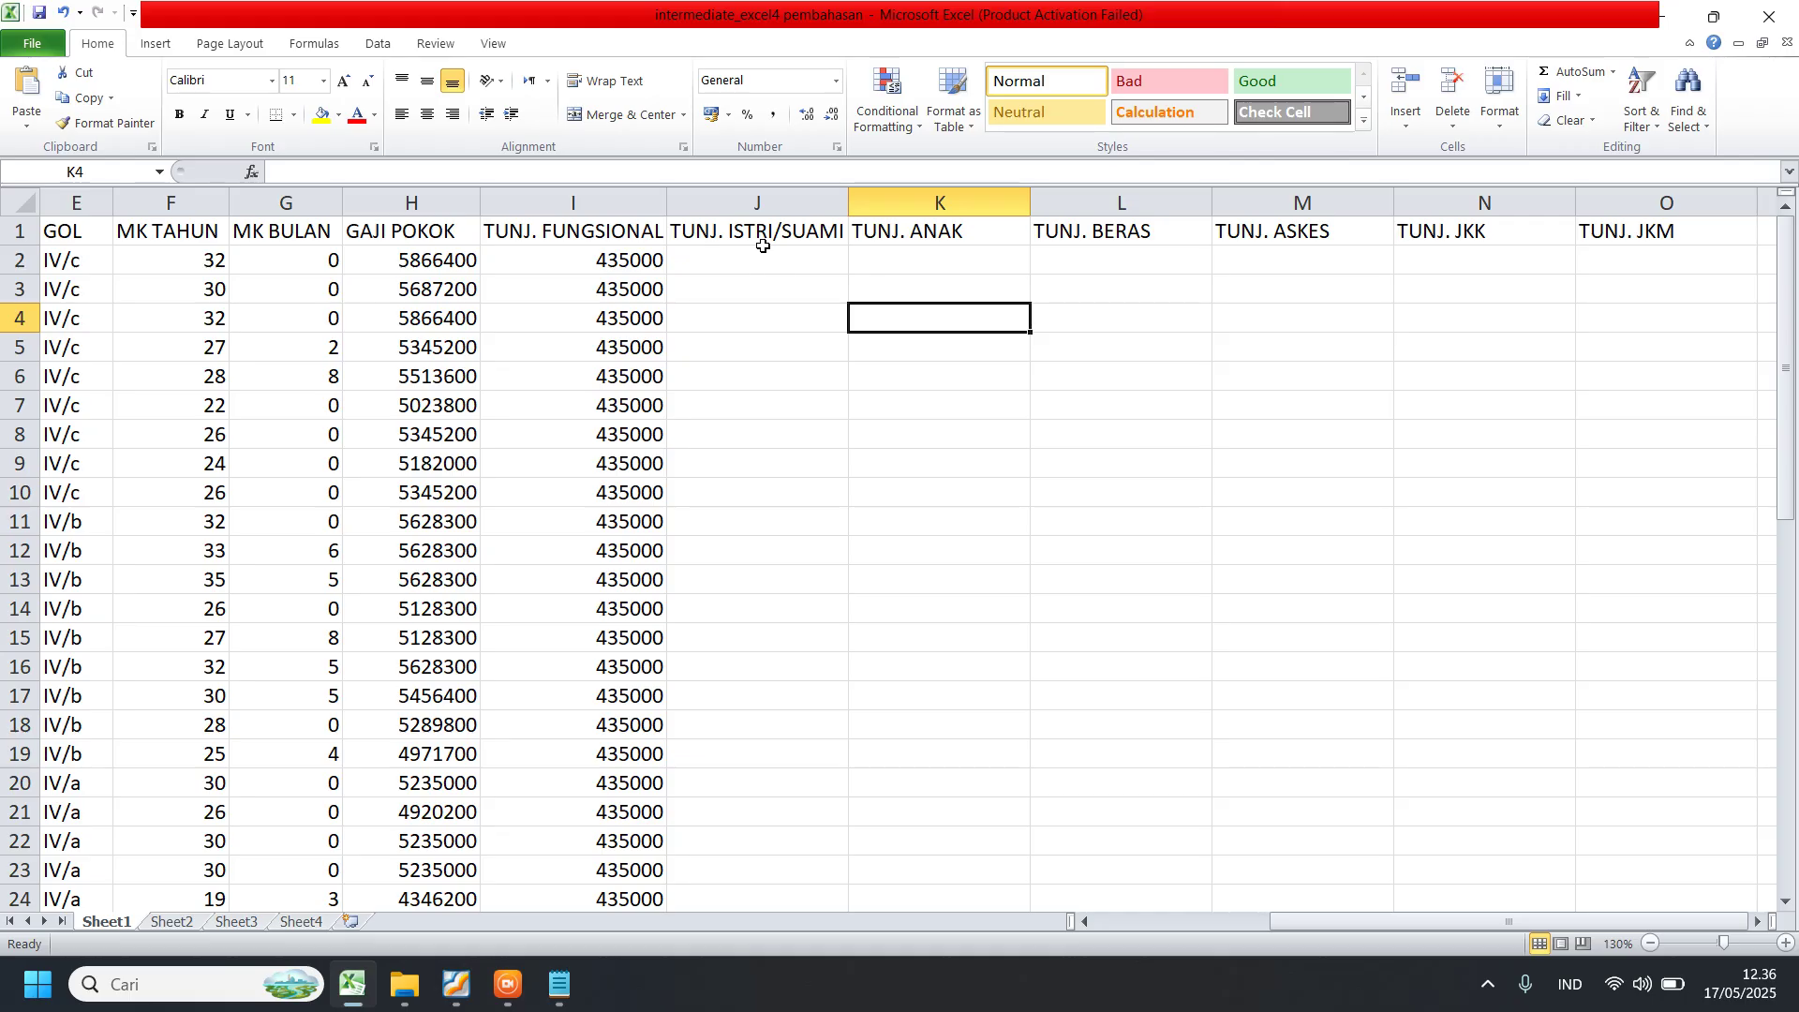
{"action": "left_click", "coordinate": [797, 234]}
{"action": "left_click", "coordinate": [944, 227]}
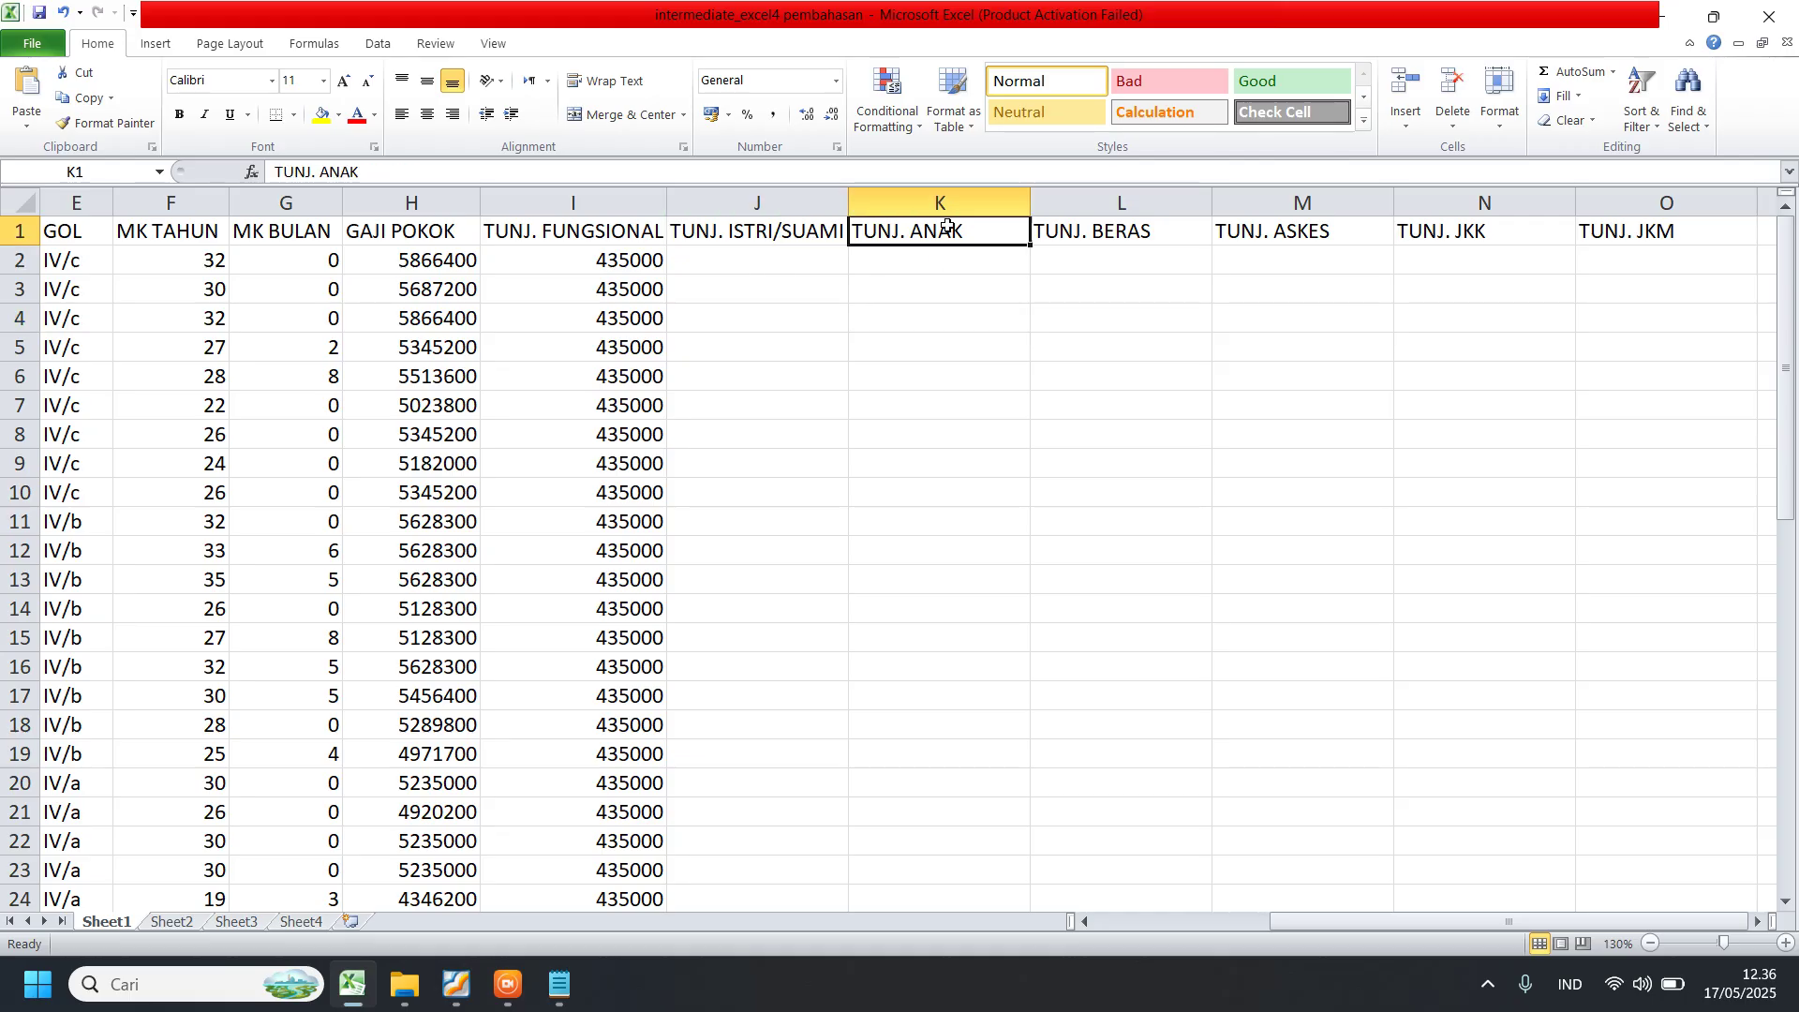
{"action": "left_click", "coordinate": [1122, 232]}
{"action": "left_click", "coordinate": [1301, 233]}
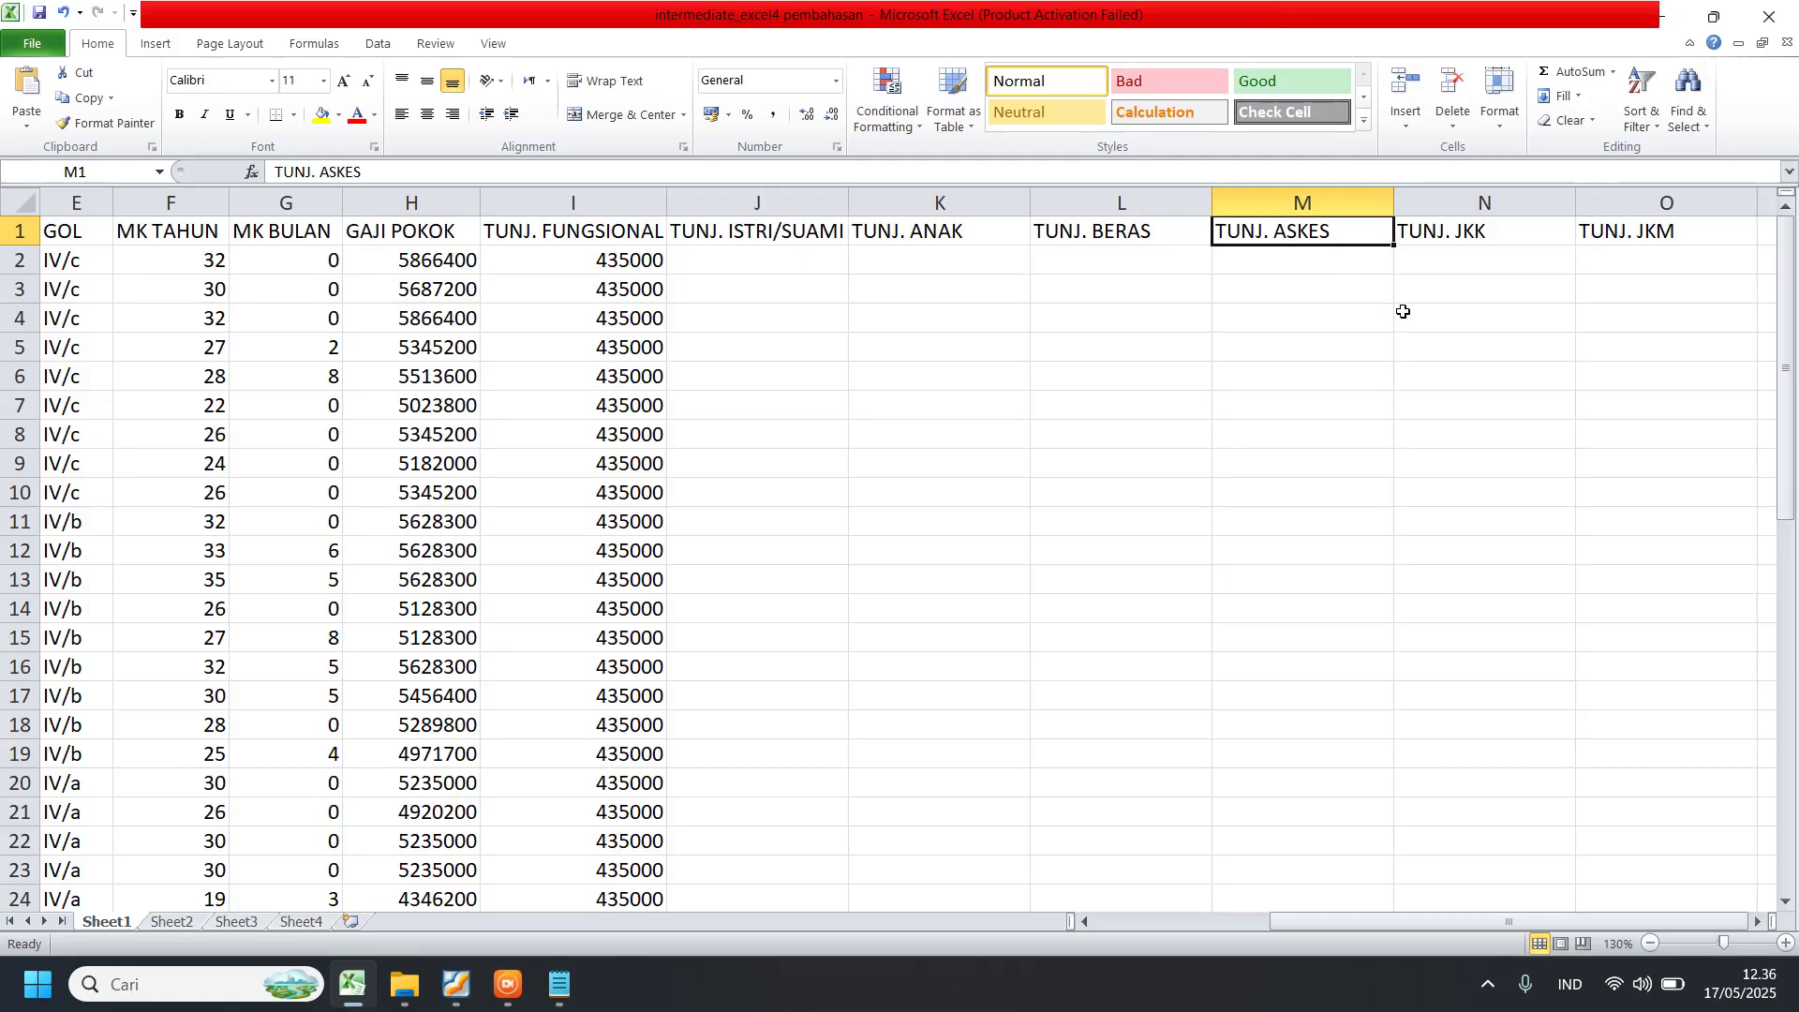
{"action": "left_click", "coordinate": [1469, 234]}
{"action": "left_click", "coordinate": [1700, 234]}
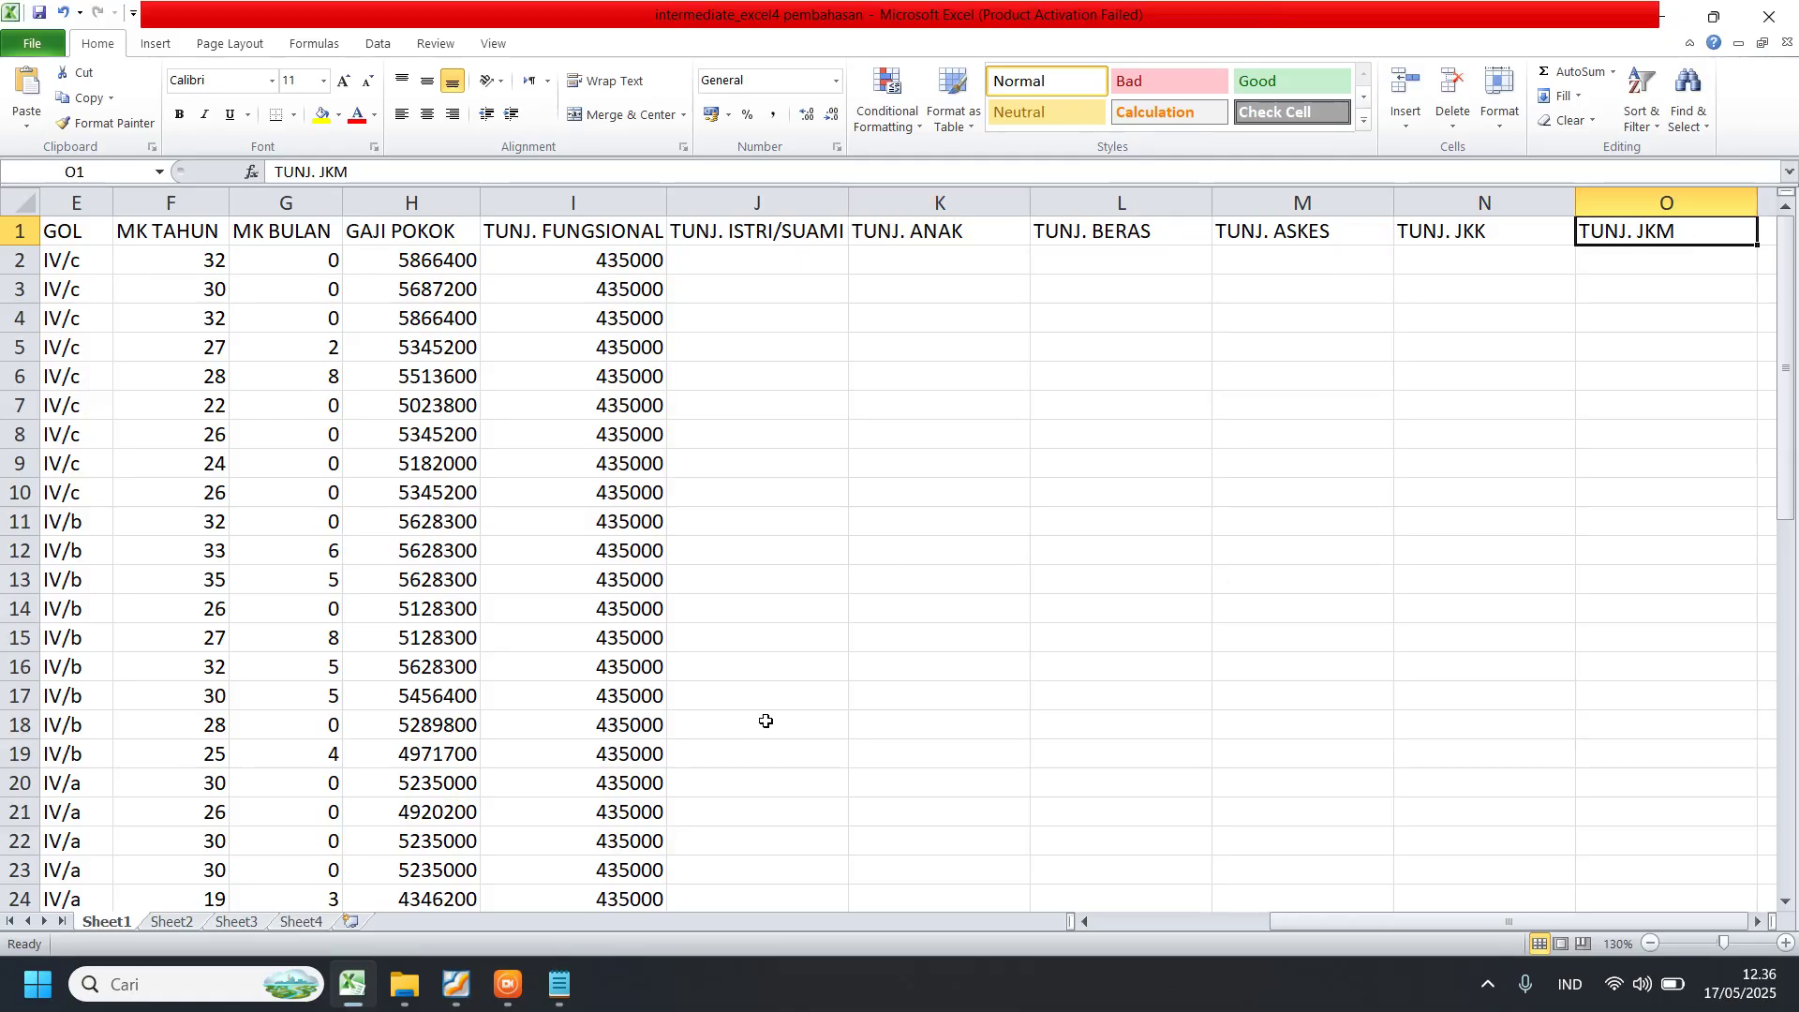
{"action": "mouse_move", "coordinate": [1395, 922]}
{"action": "left_mouse_down"}
{"action": "mouse_move", "coordinate": [1330, 920]}
{"action": "mouse_move", "coordinate": [1410, 922]}
{"action": "left_mouse_up"}
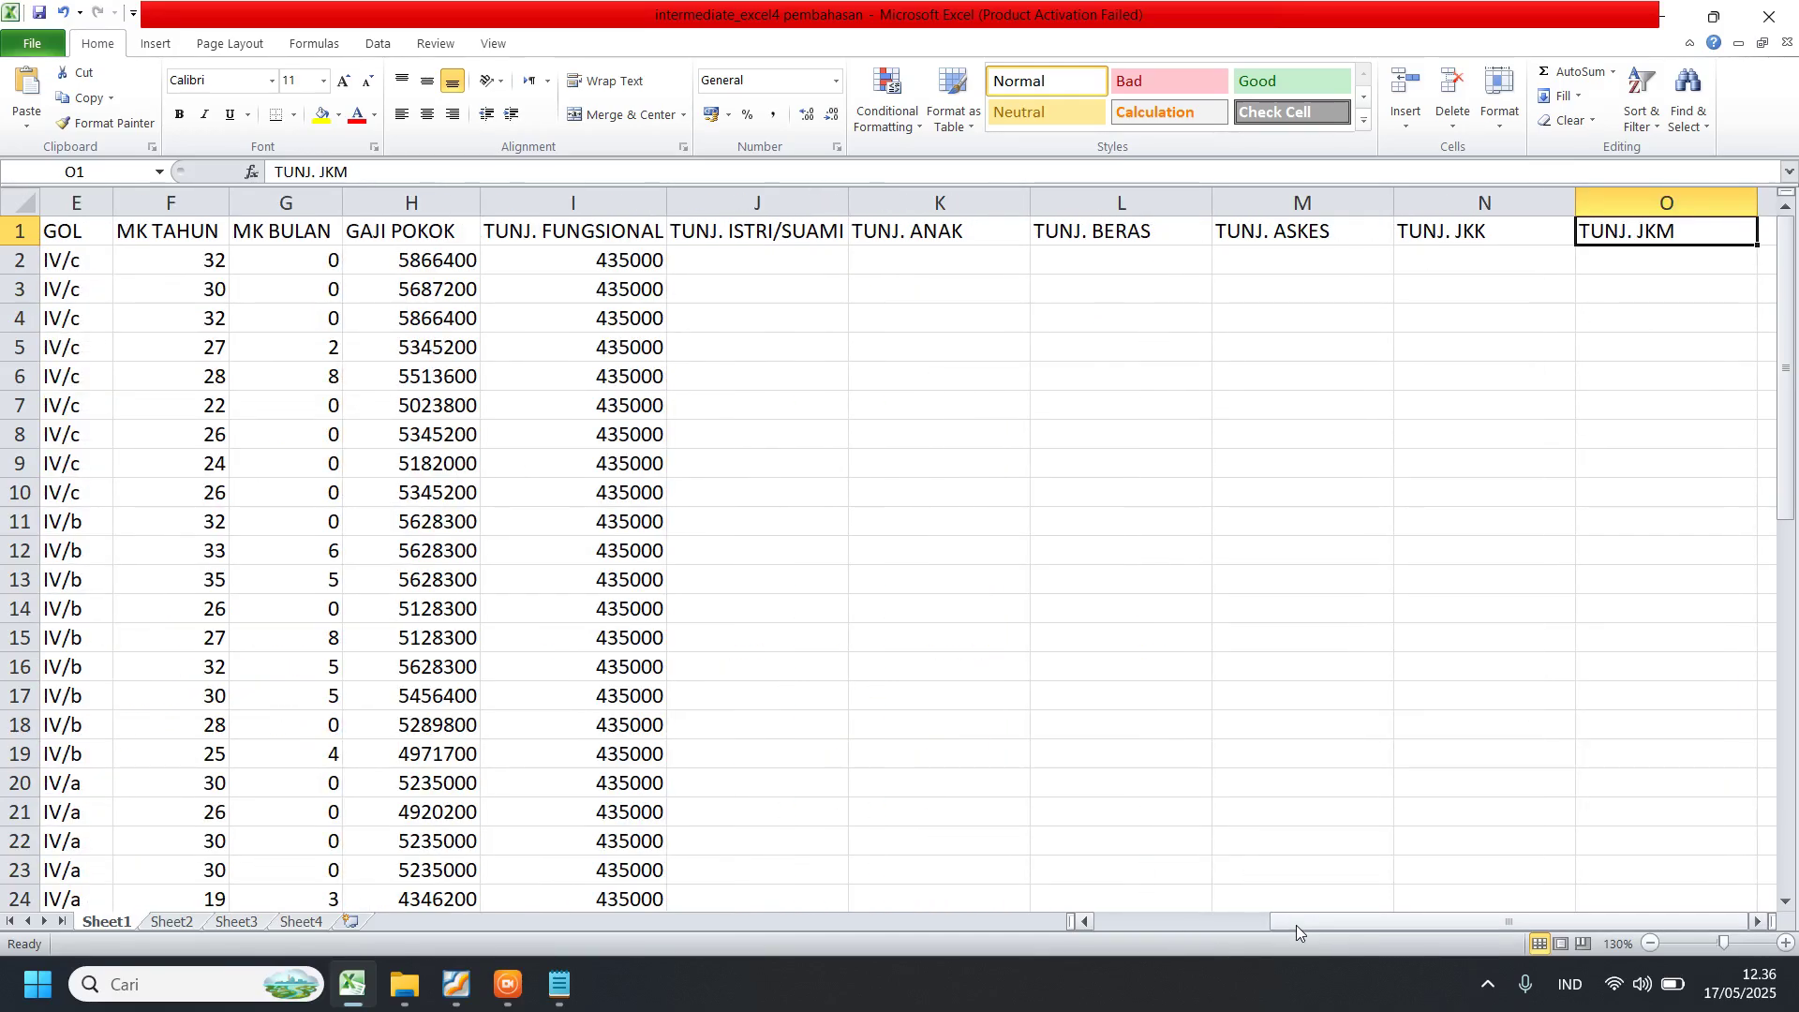
{"action": "left_click_drag", "start_coordinate": [1296, 924], "coordinate": [1194, 916]}
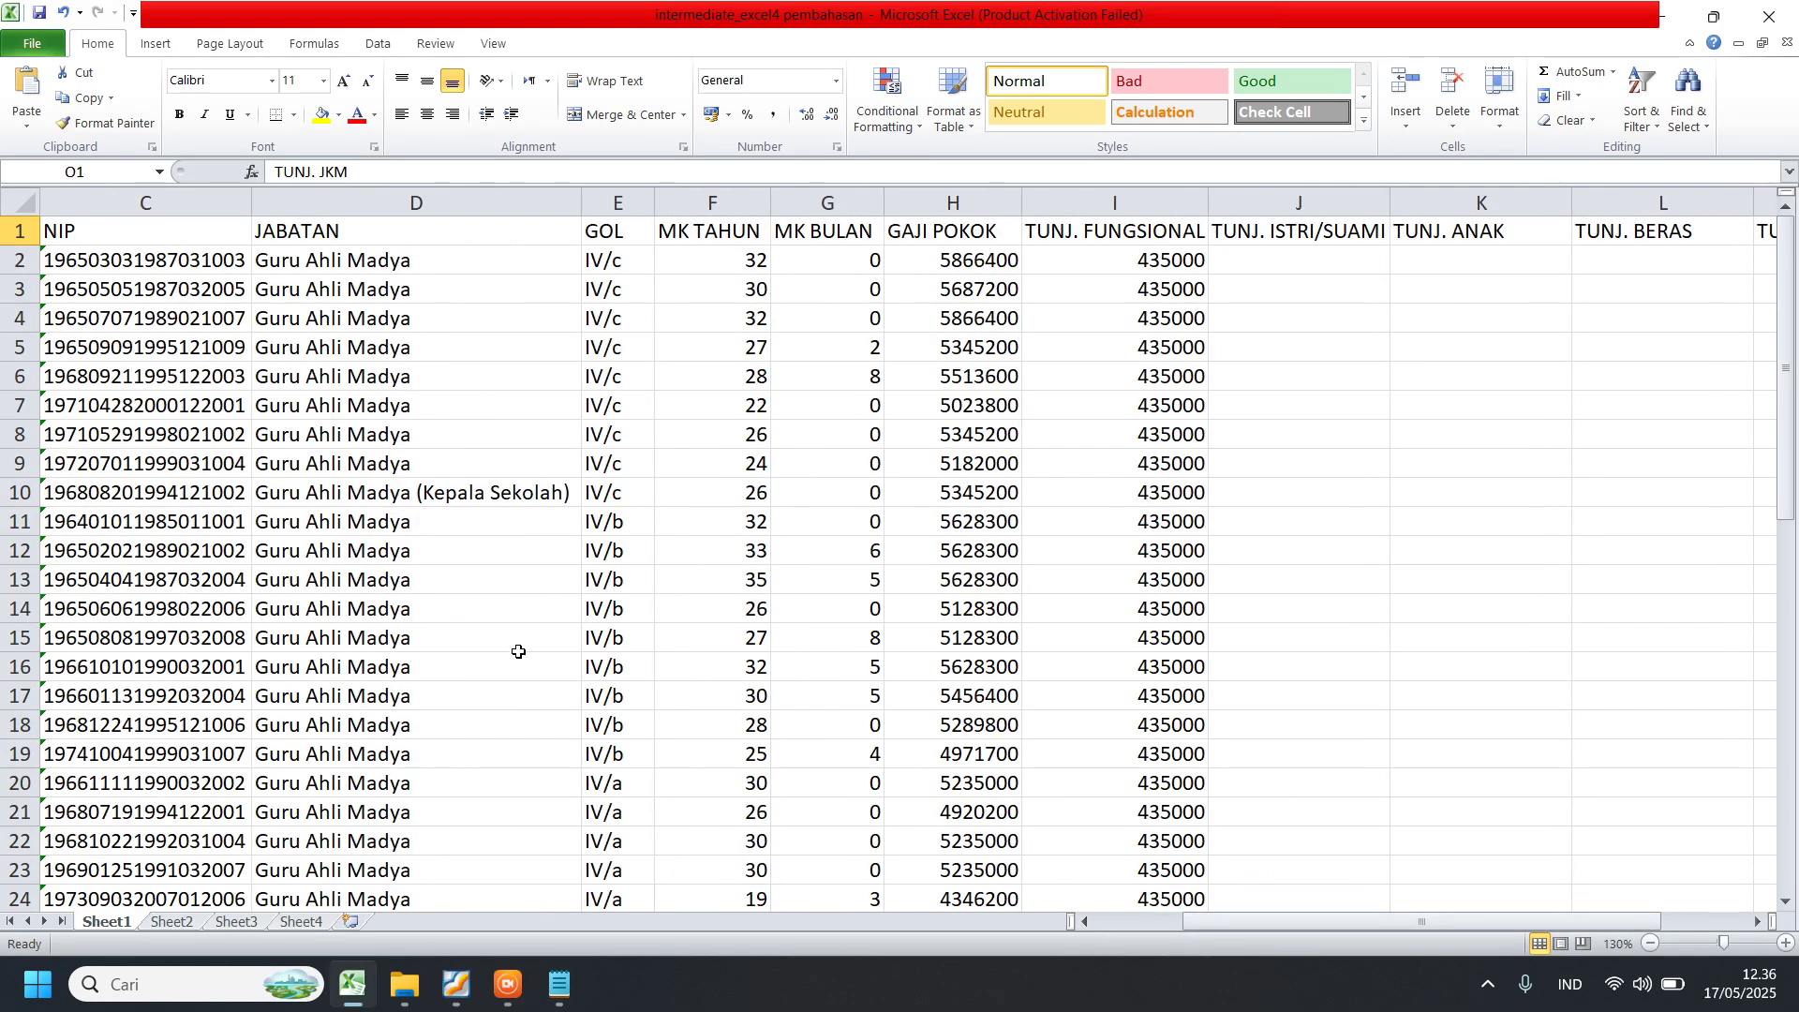
- Reread the allowance calculation rules in the Foxit Reader PDF and compare them with the salary table in Excel's Sheet1
{"action": "left_click", "coordinate": [457, 986]}
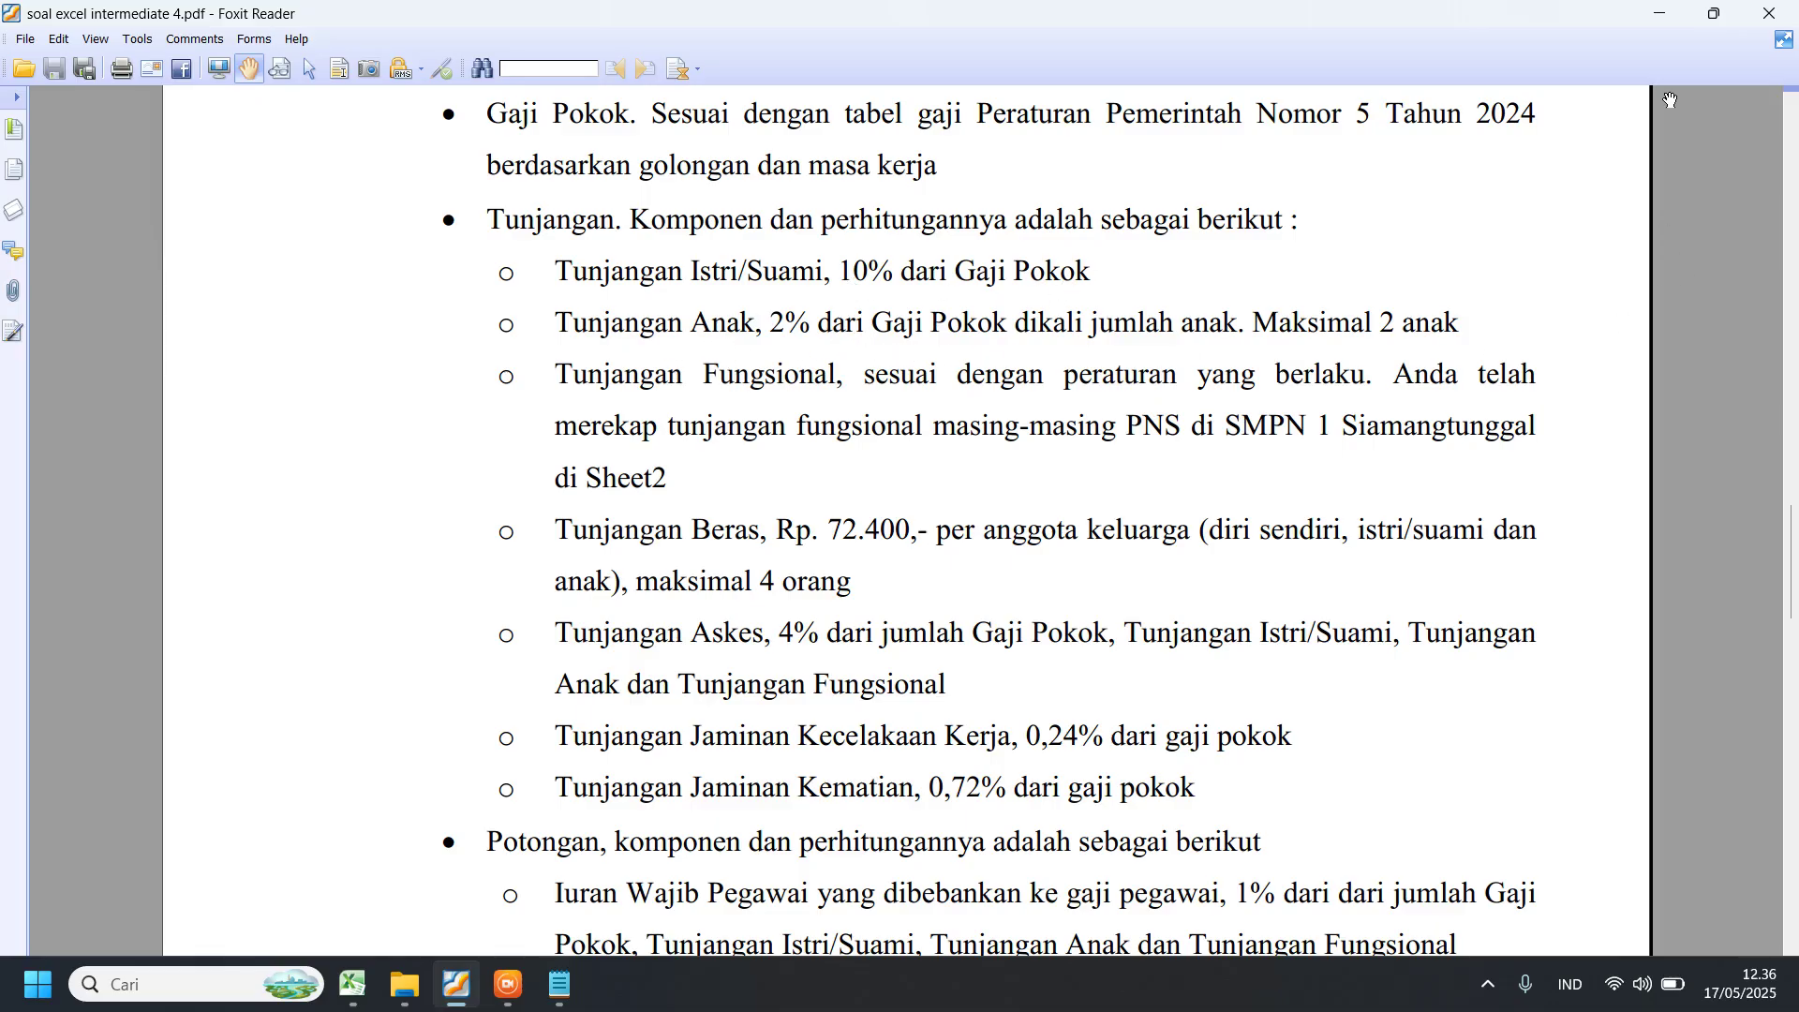
{"action": "left_click", "coordinate": [1660, 13]}
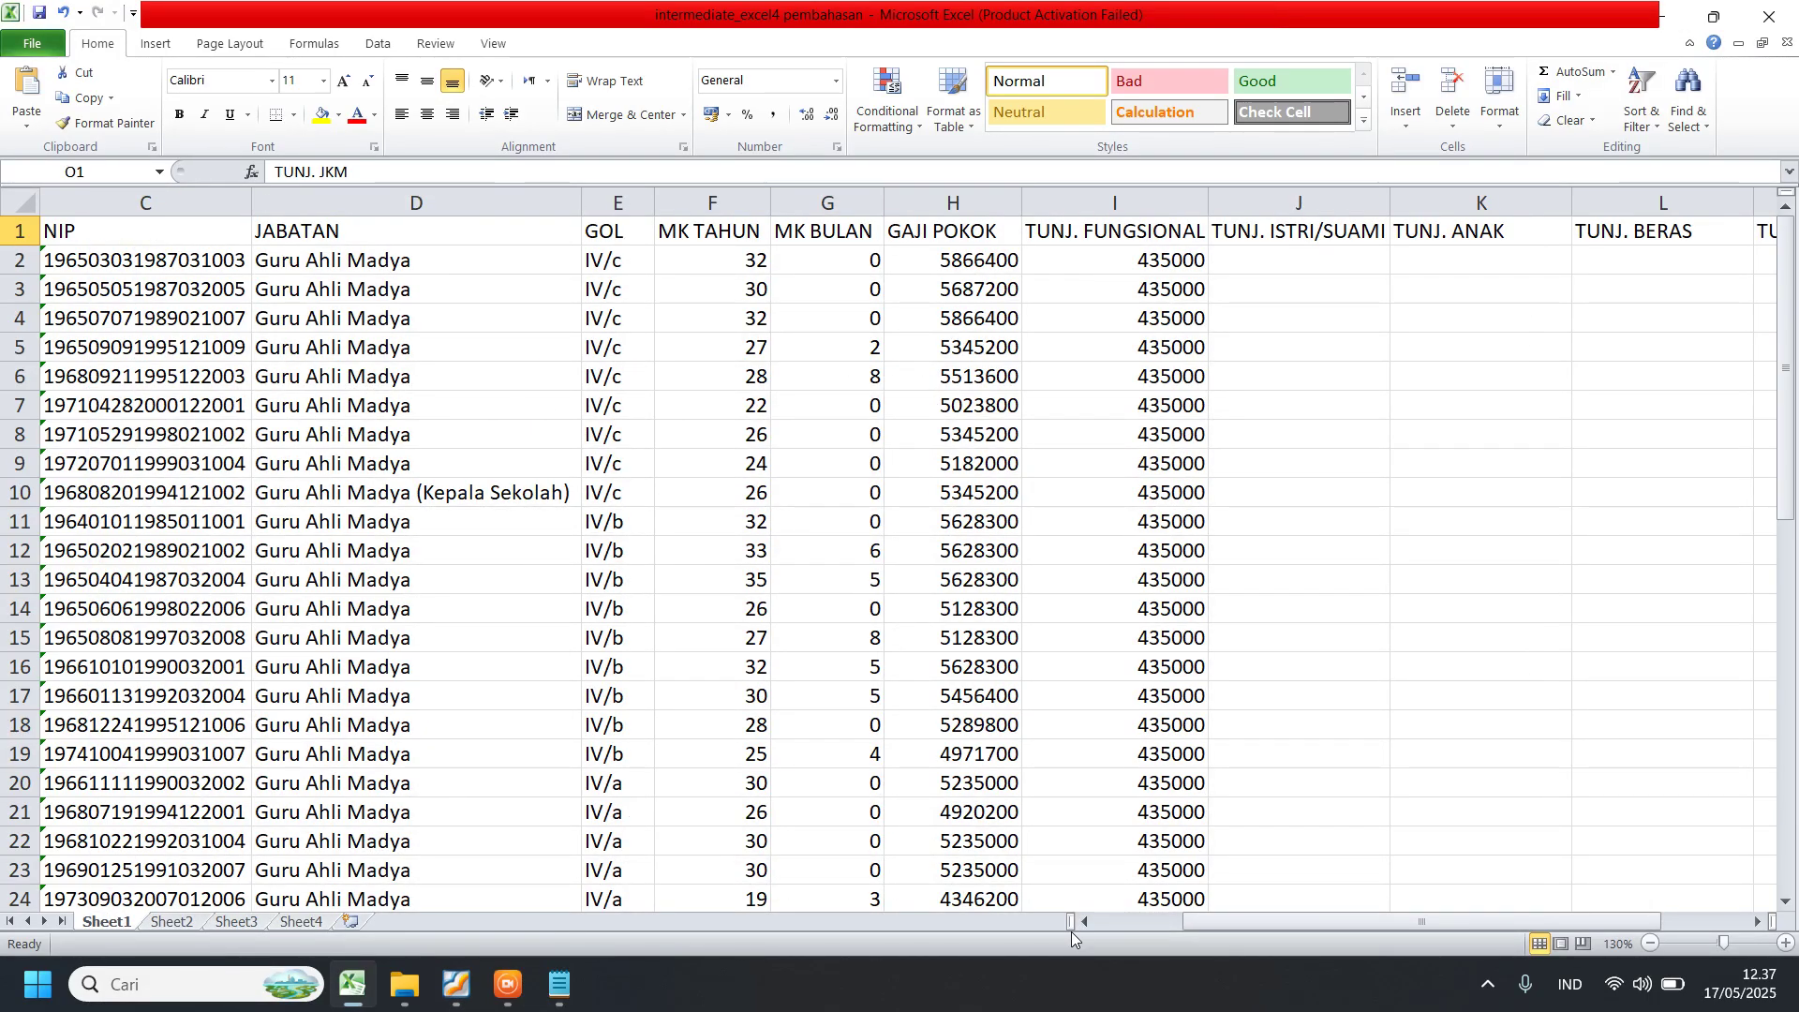
{"action": "left_click_drag", "start_coordinate": [1233, 928], "coordinate": [1160, 928]}
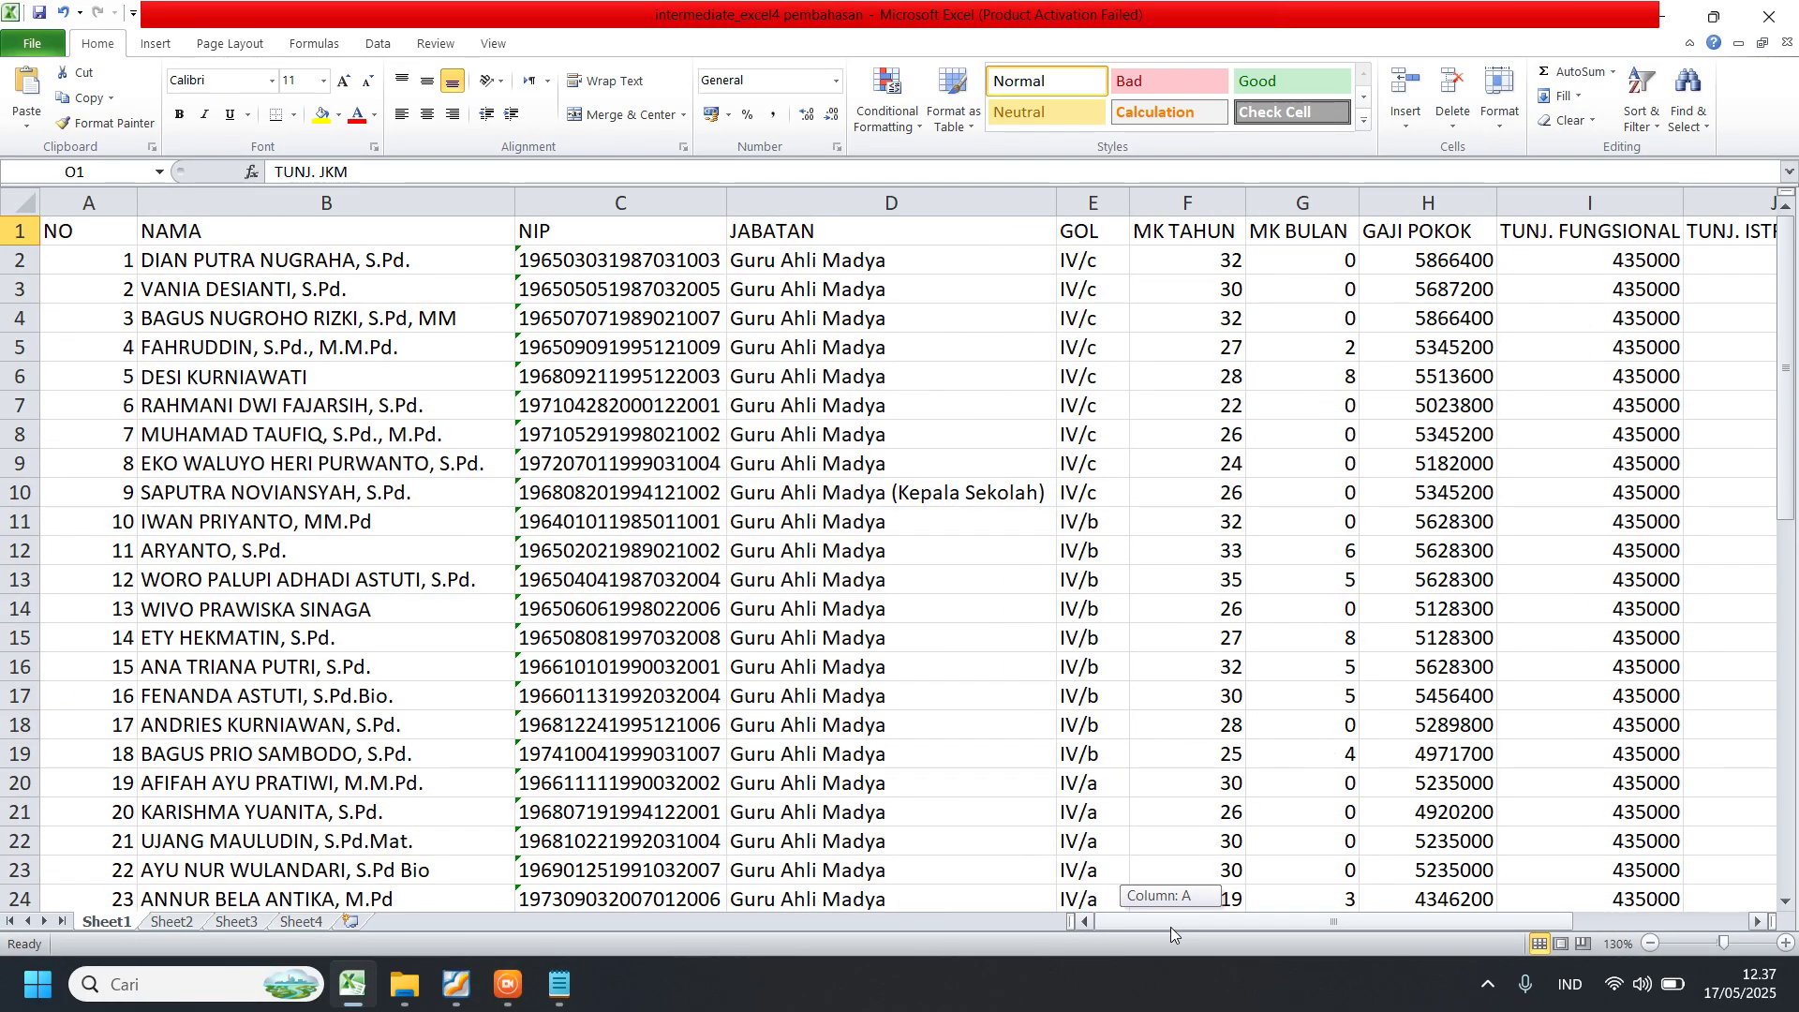
{"action": "left_click_drag", "start_coordinate": [1171, 926], "coordinate": [1216, 924]}
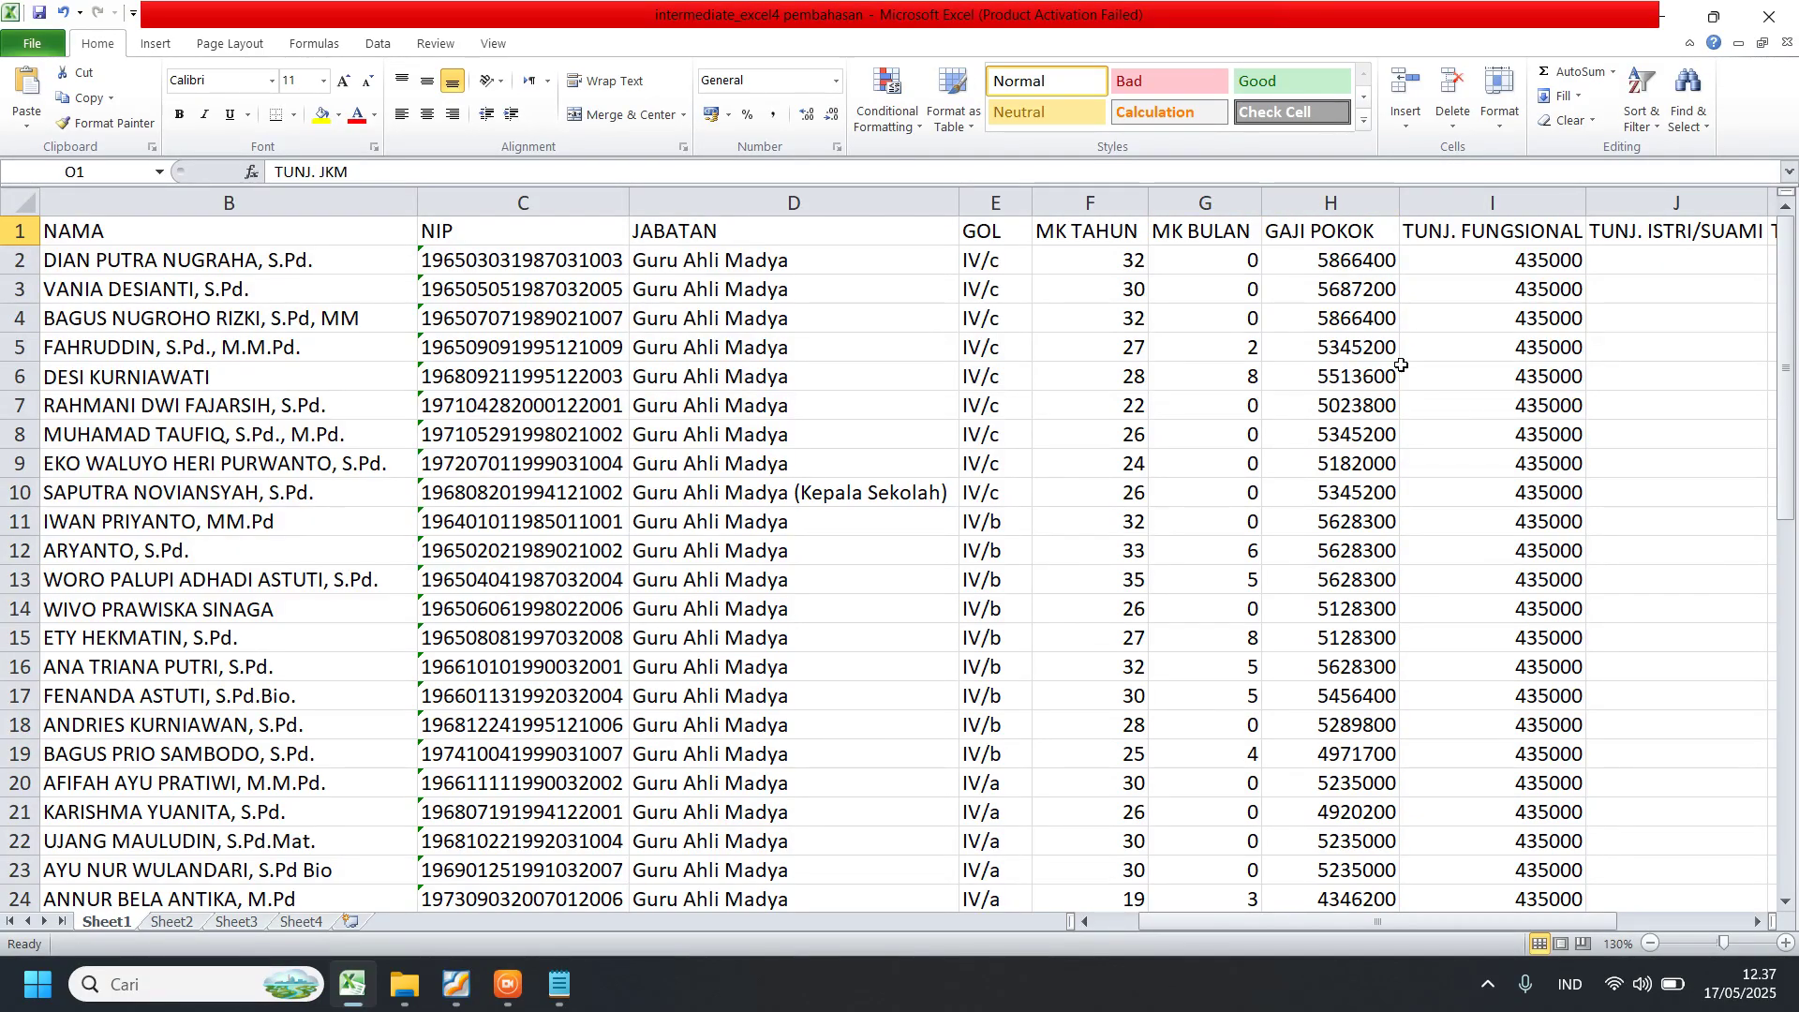
- Insert two empty columns before the GAJI POKOK column in Sheet1
{"action": "left_click", "coordinate": [1329, 195]}
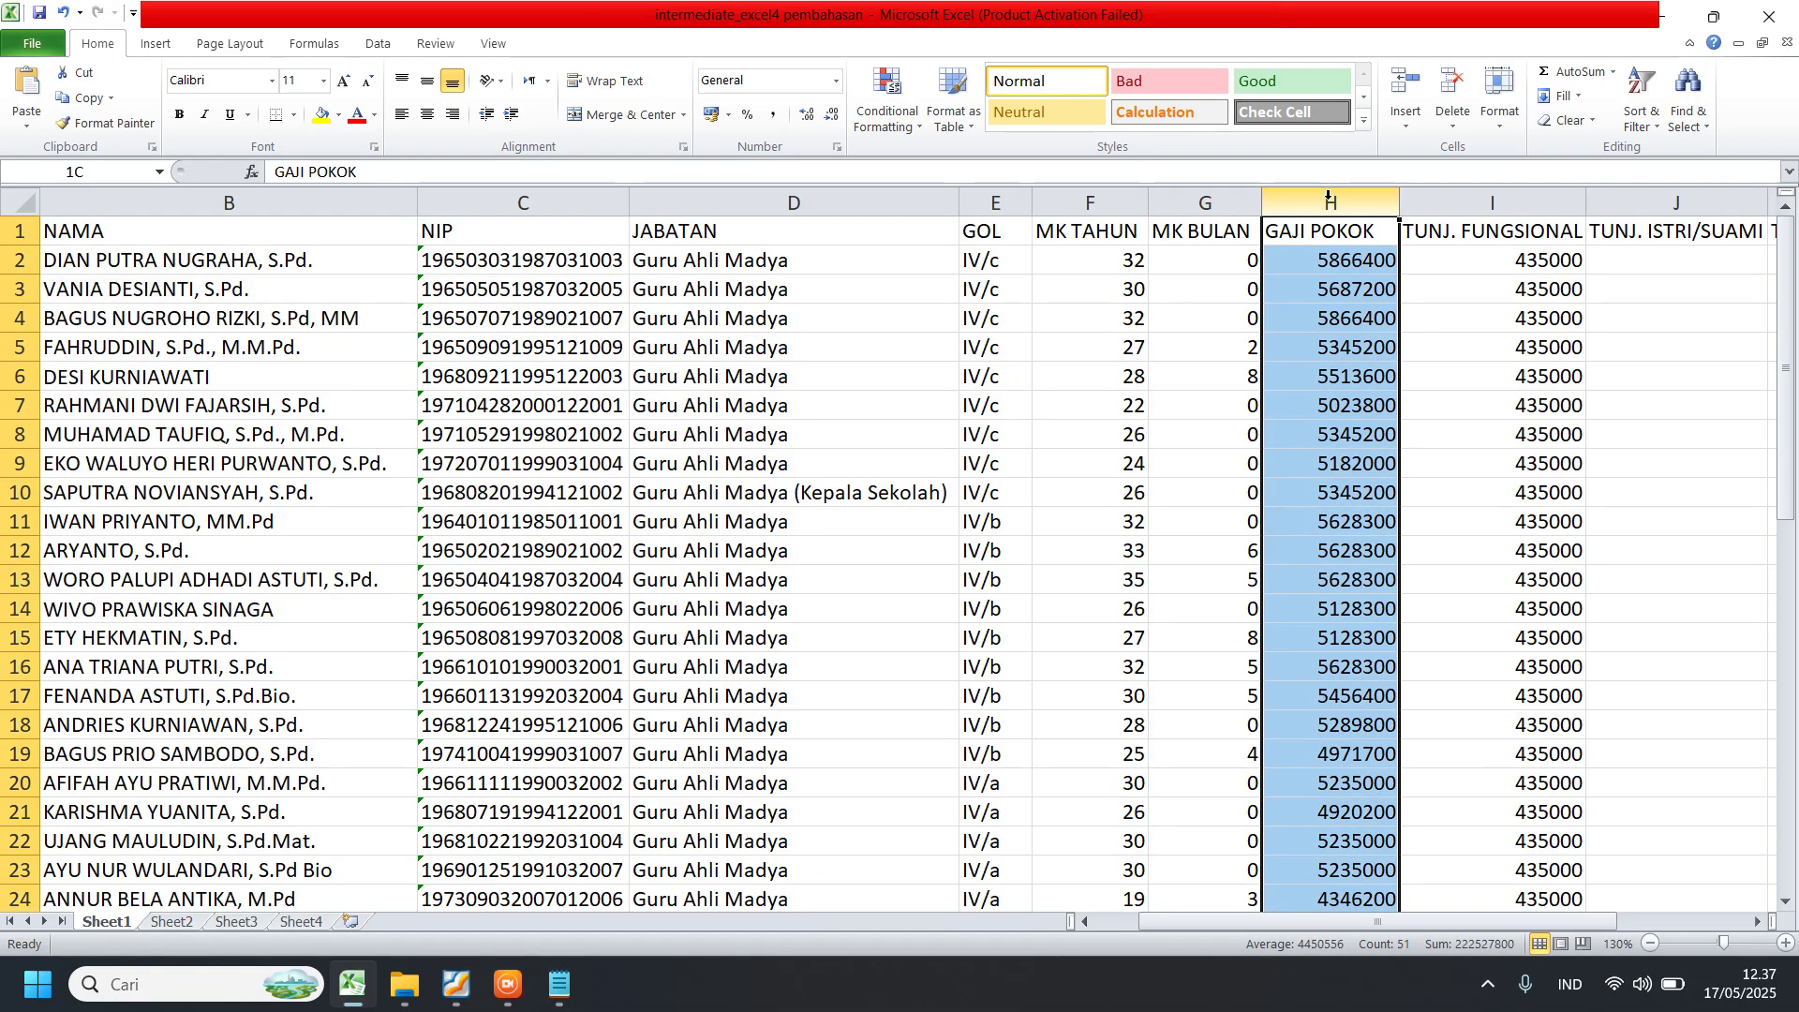
{"action": "left_click_drag", "start_coordinate": [1329, 195], "coordinate": [1450, 200]}
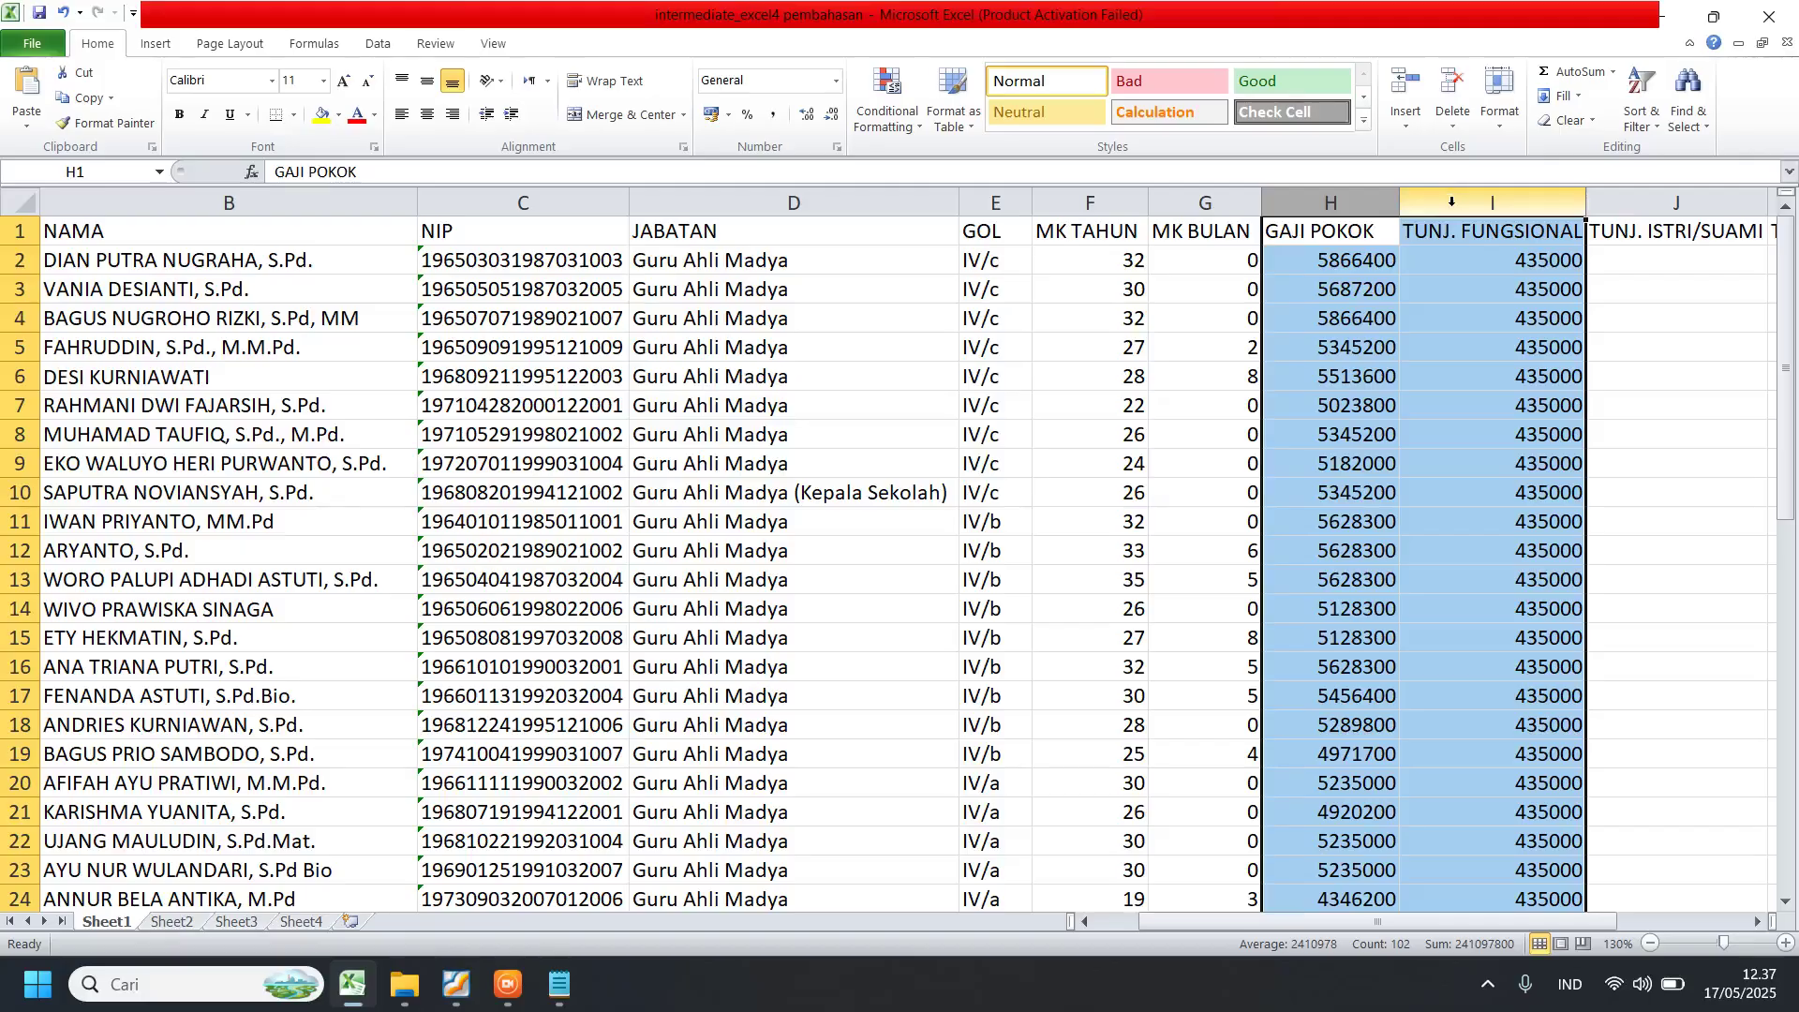
{"action": "right_click", "coordinate": [1368, 214]}
{"action": "left_click", "coordinate": [1433, 360]}
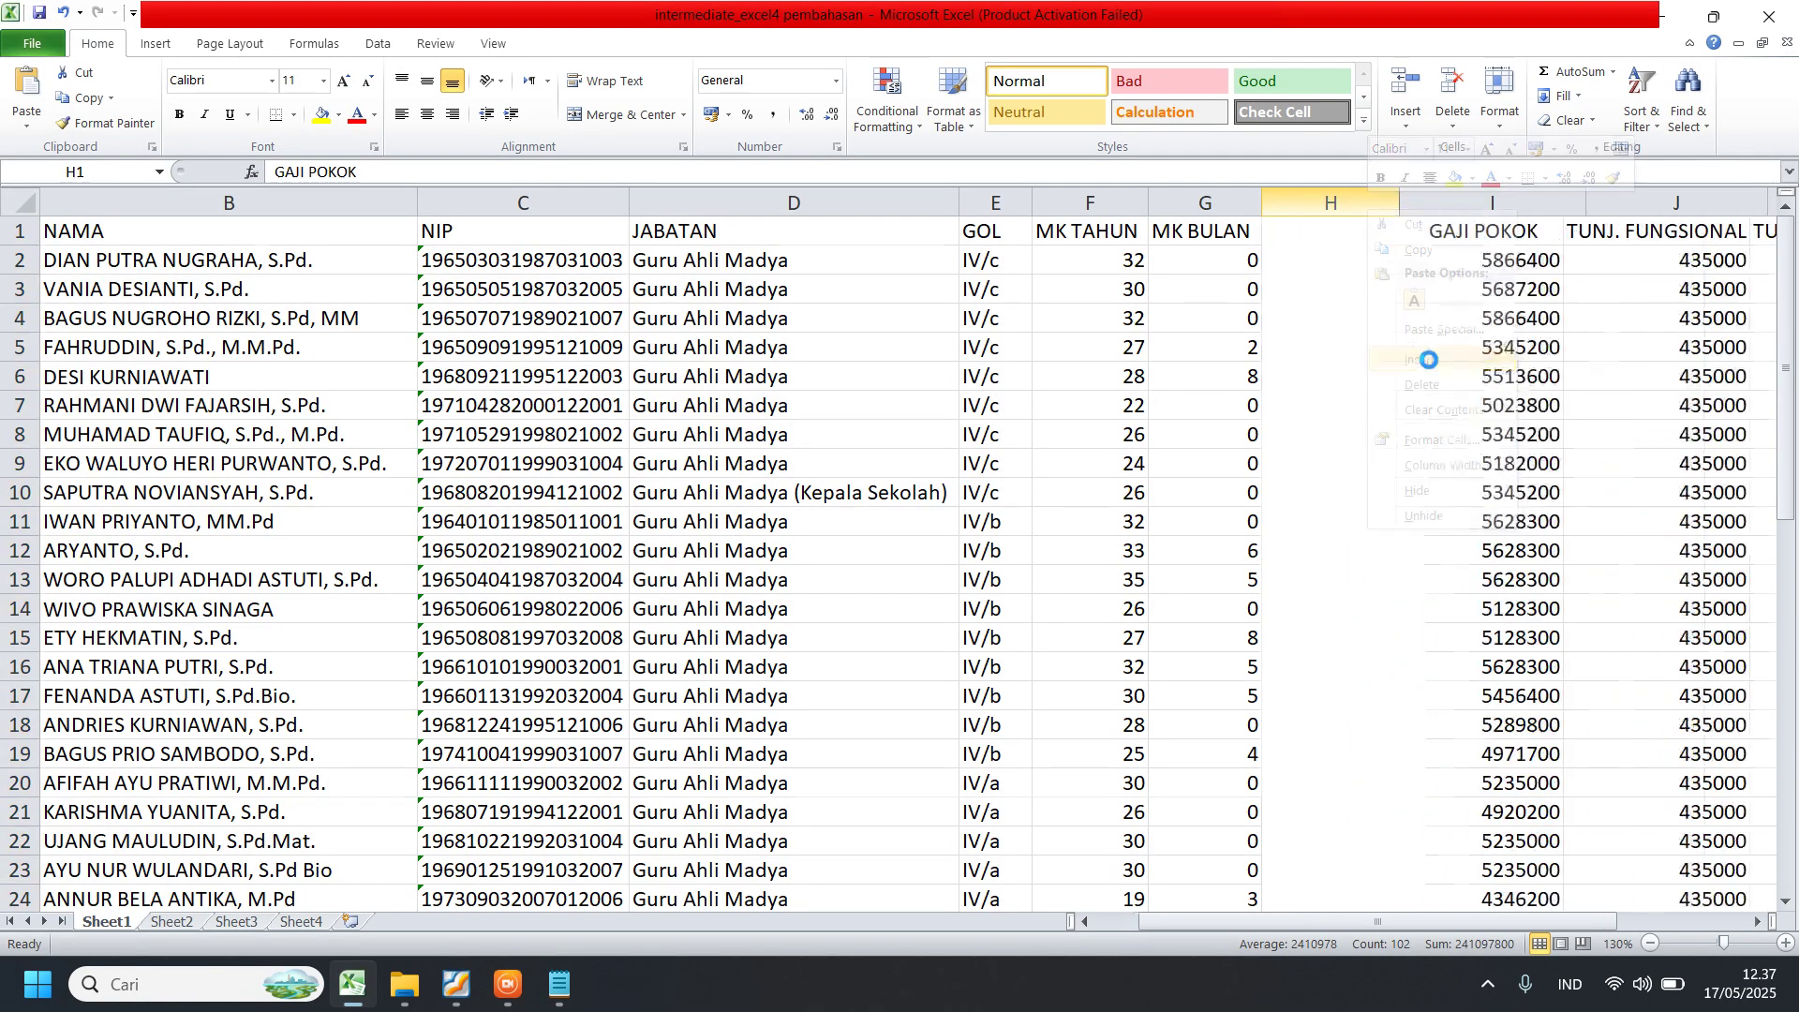
{"action": "left_click", "coordinate": [1400, 385]}
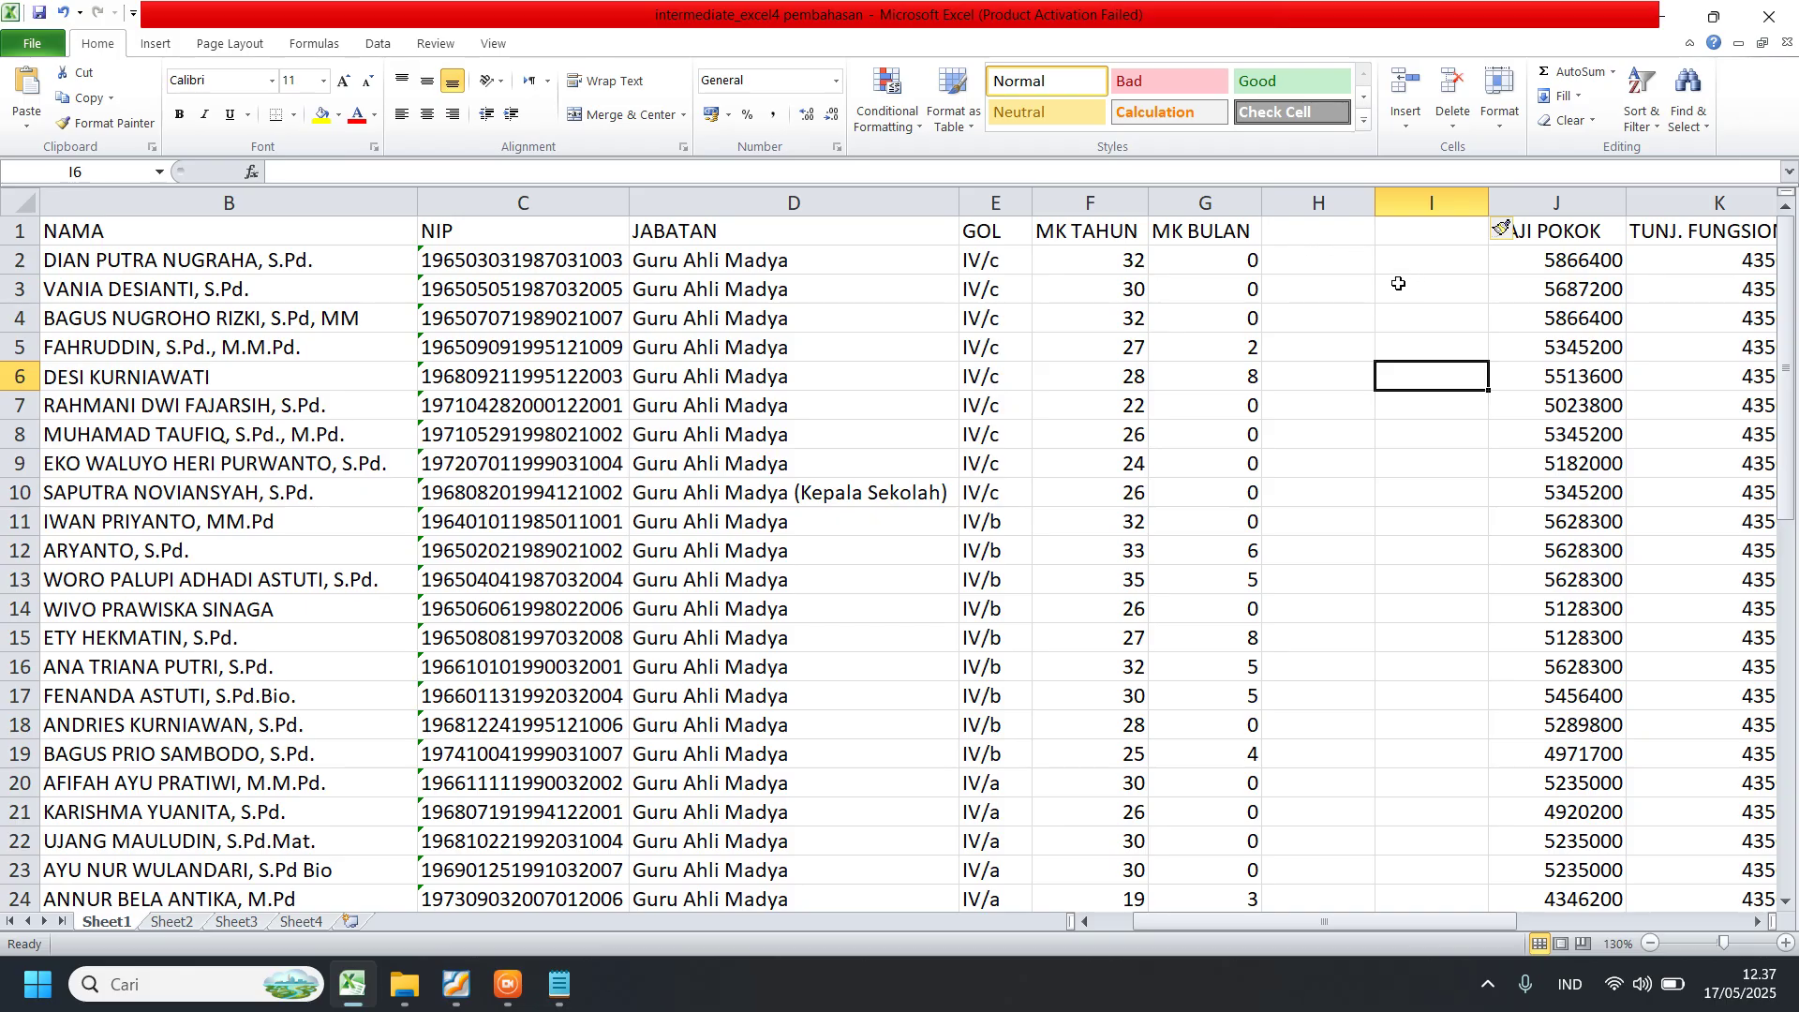
- Enter the headers STATUS KAWIN in H1 and JML. ANAK in I1
{"action": "left_click", "coordinate": [1335, 235]}
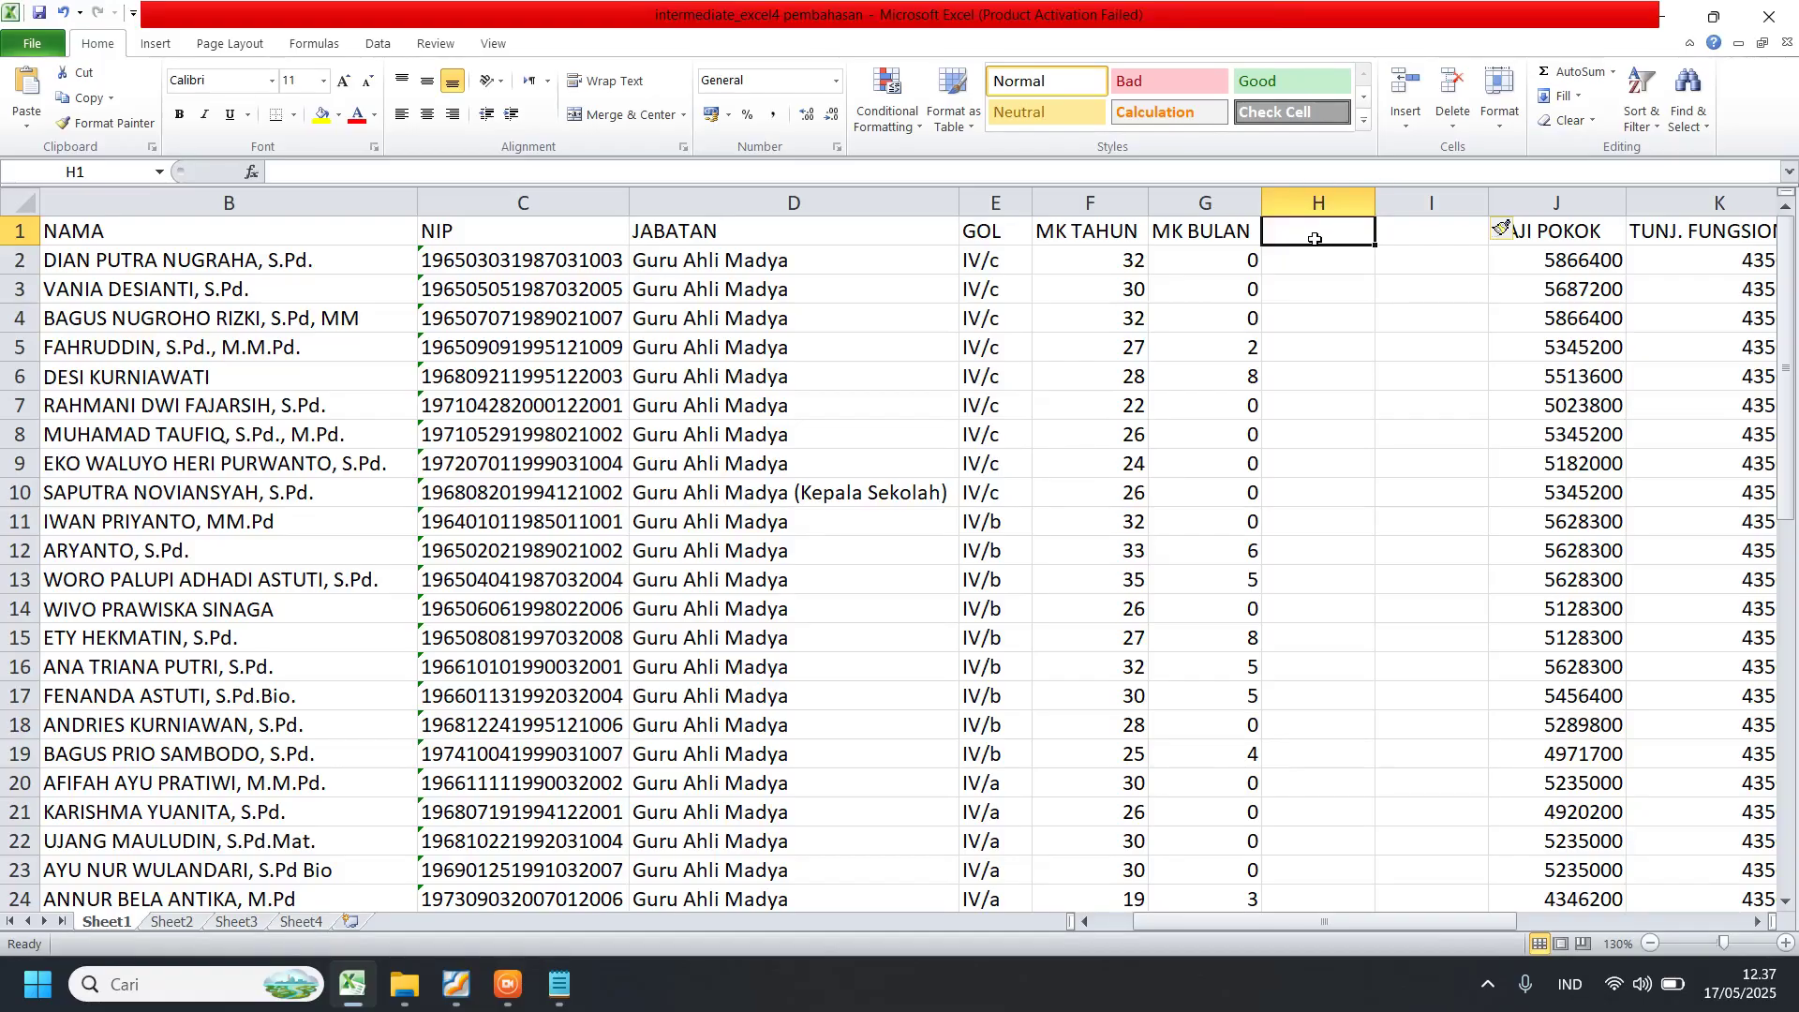
{"action": "type", "text": "KA"}
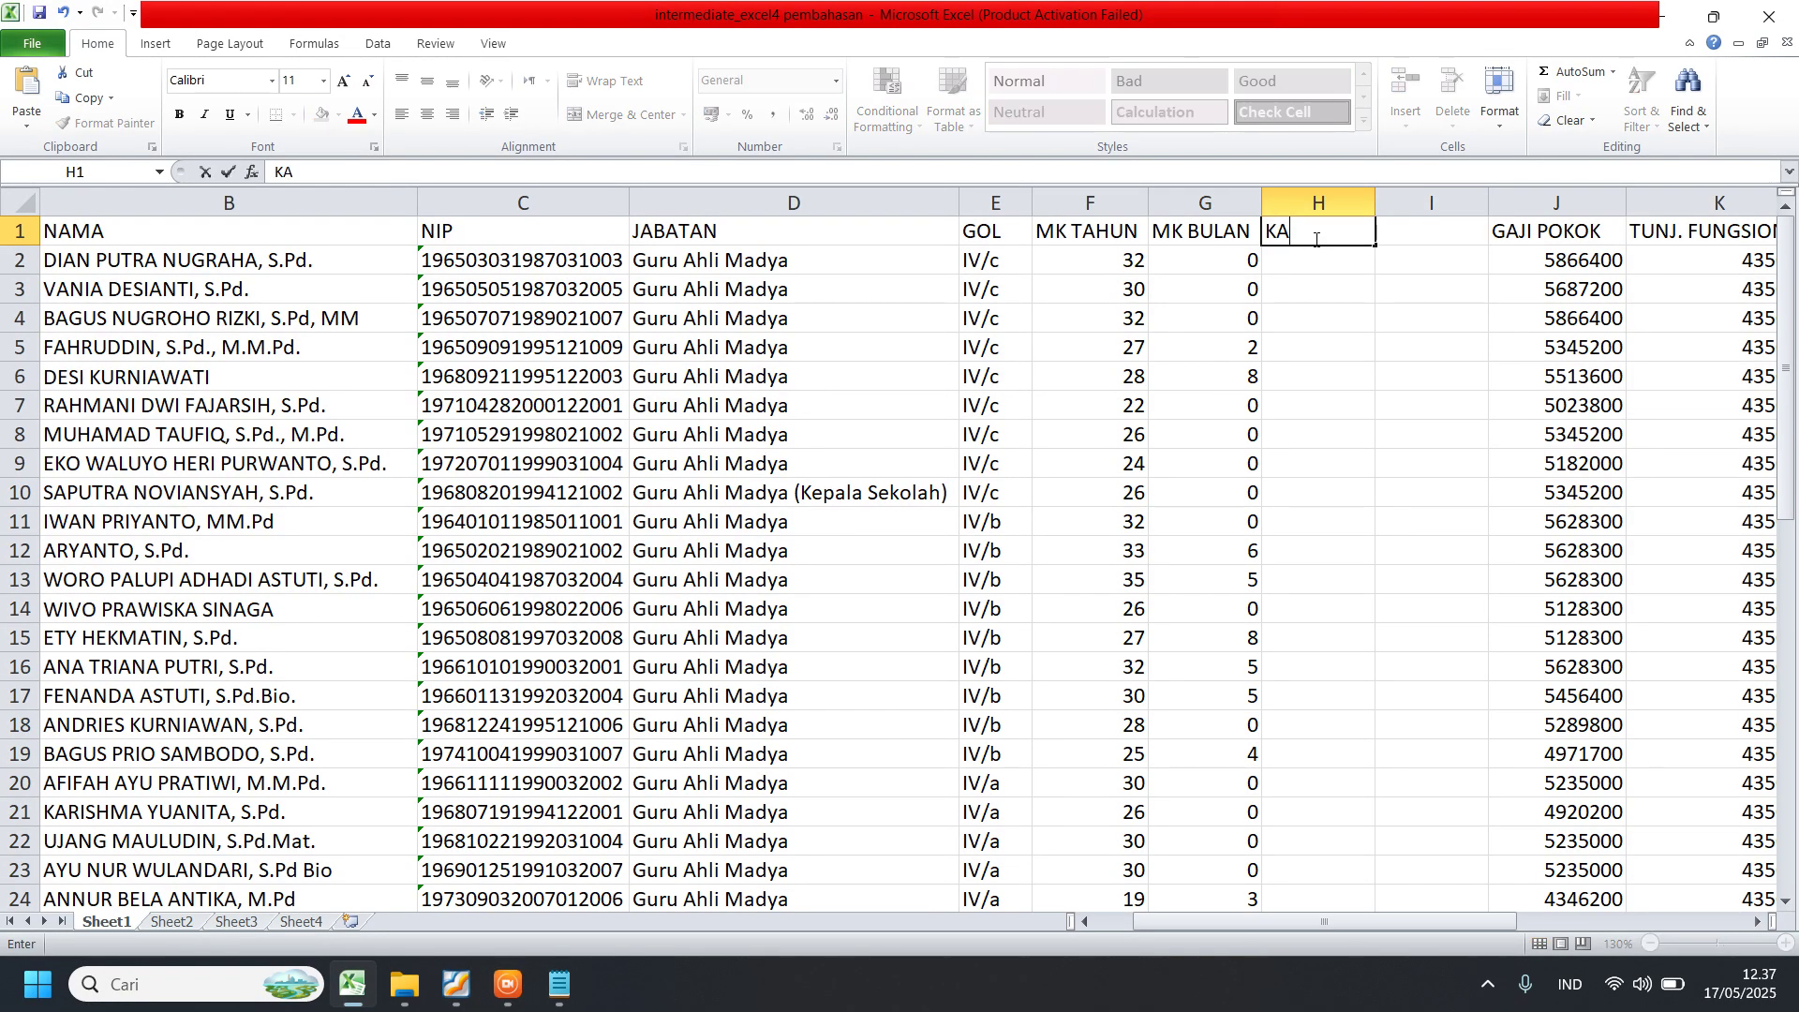
{"action": "type", "text": "STATUS KWI"}
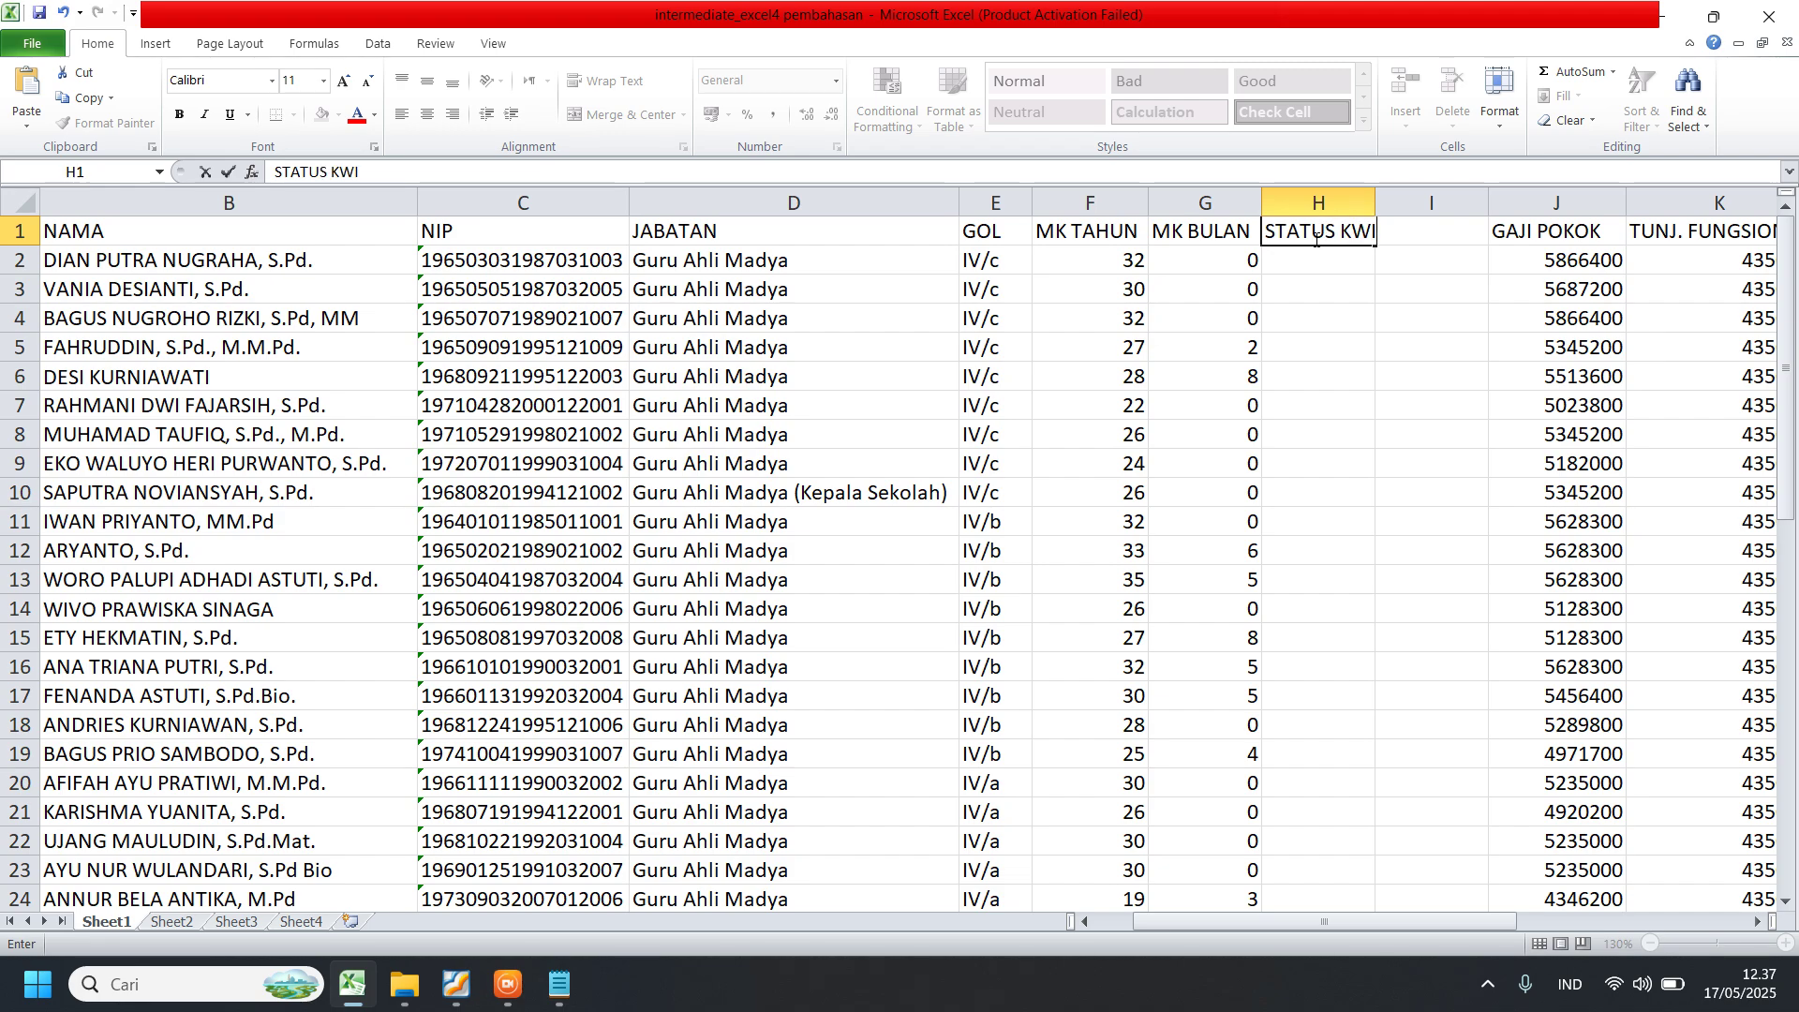
{"action": "type", "text": "N\\"}
{"action": "key", "text": "BackSpace"}
{"action": "key", "text": "BackSpace"}
{"action": "key", "text": "BackSpace"}
{"action": "key", "text": "BackSpace"}
{"action": "type", "text": "AWIN"}
{"action": "key", "text": "Tab"}
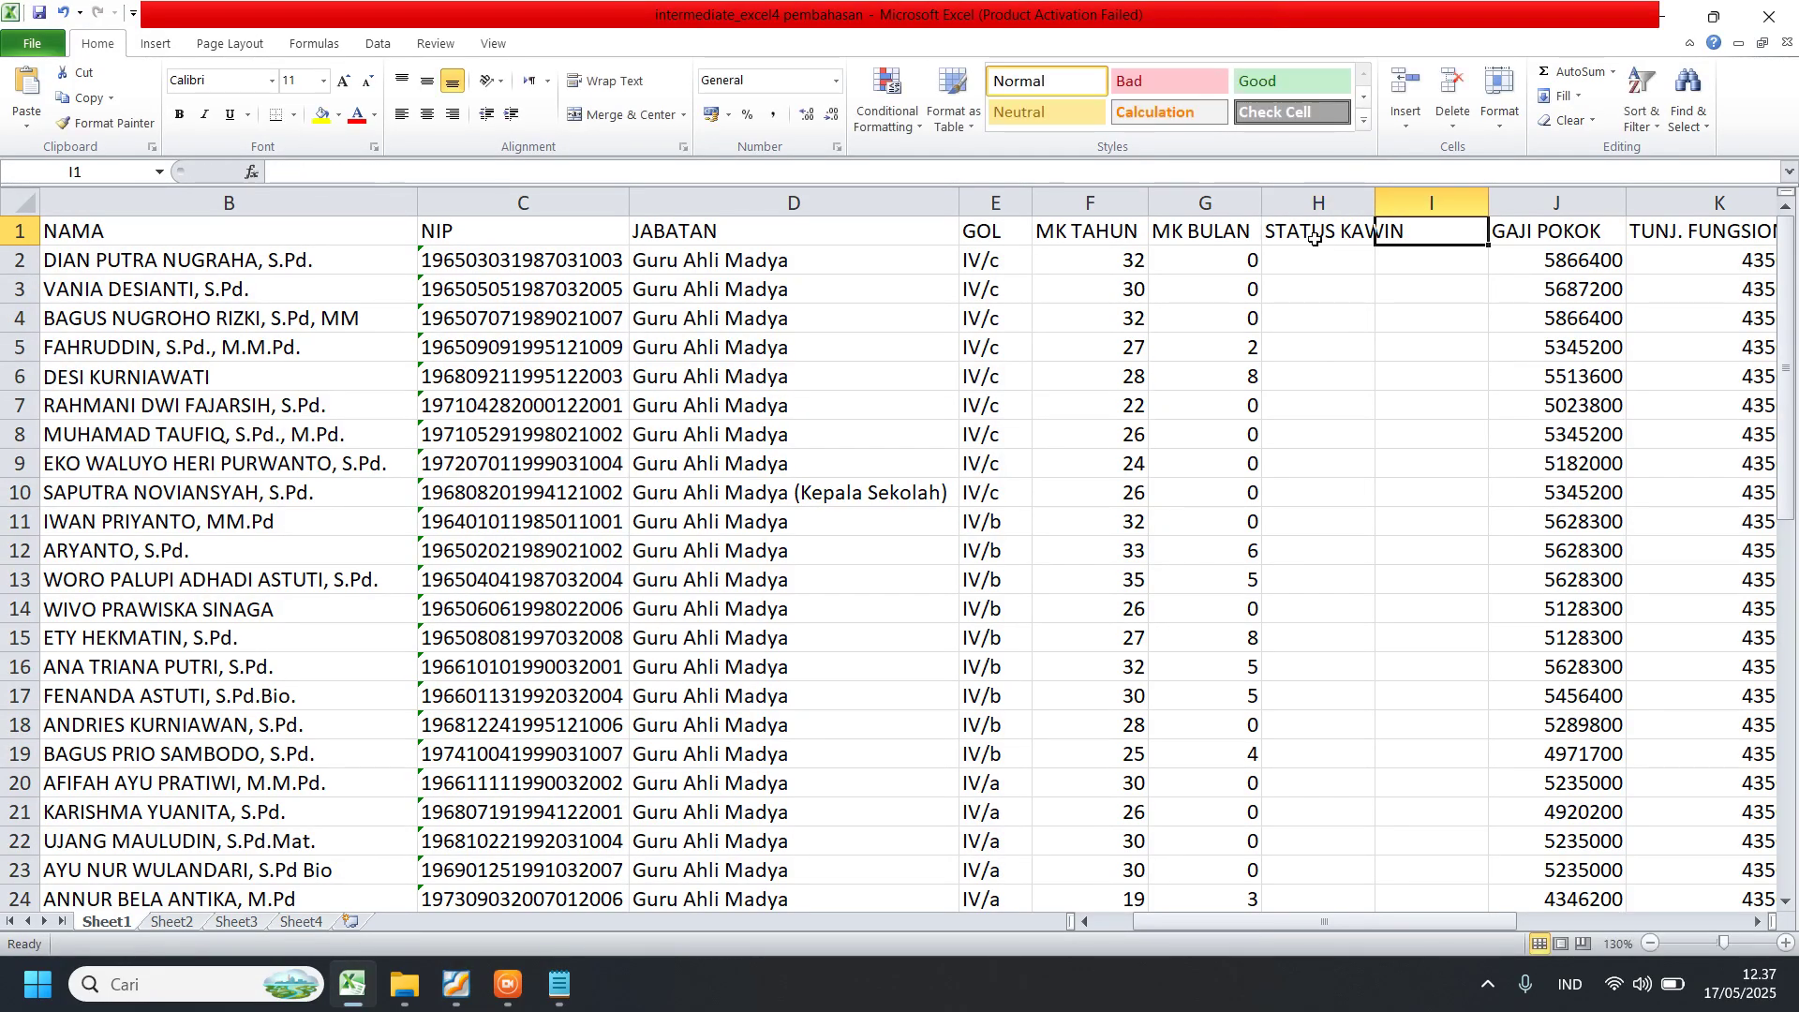
{"action": "type", "text": "JM"}
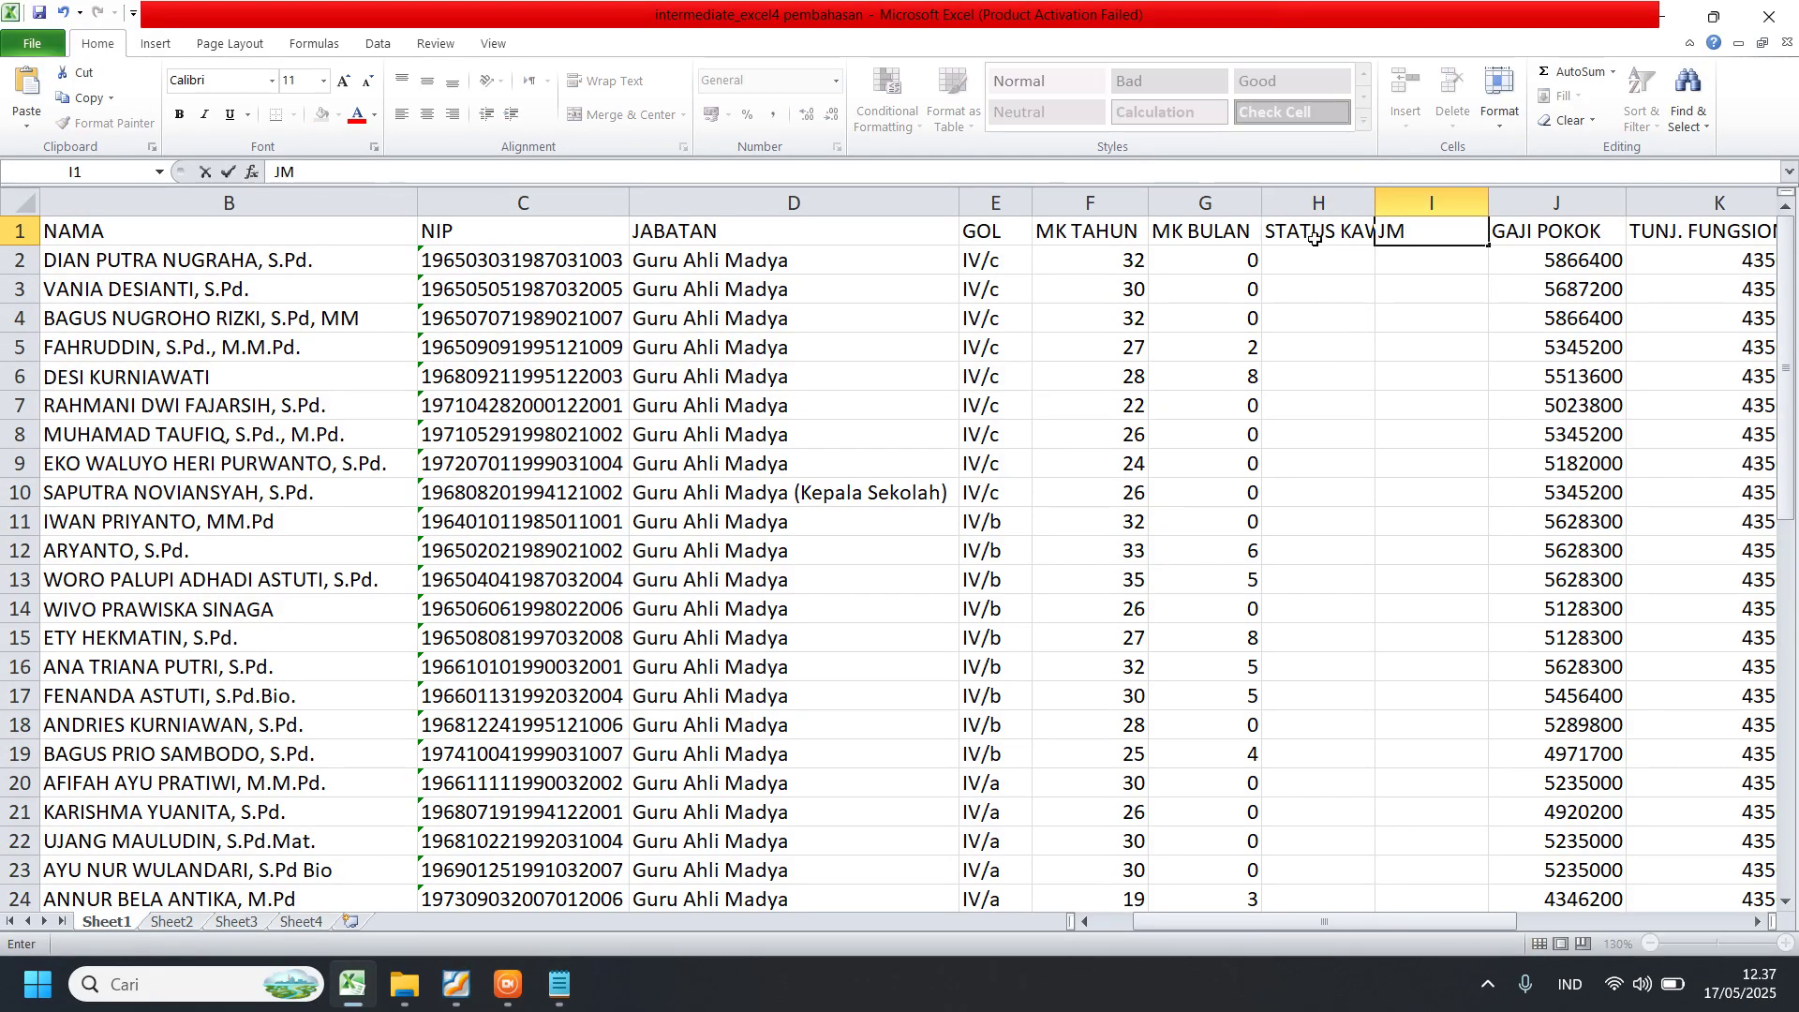
{"action": "type", "text": "L. ANAK"}
{"action": "key", "text": "Return"}
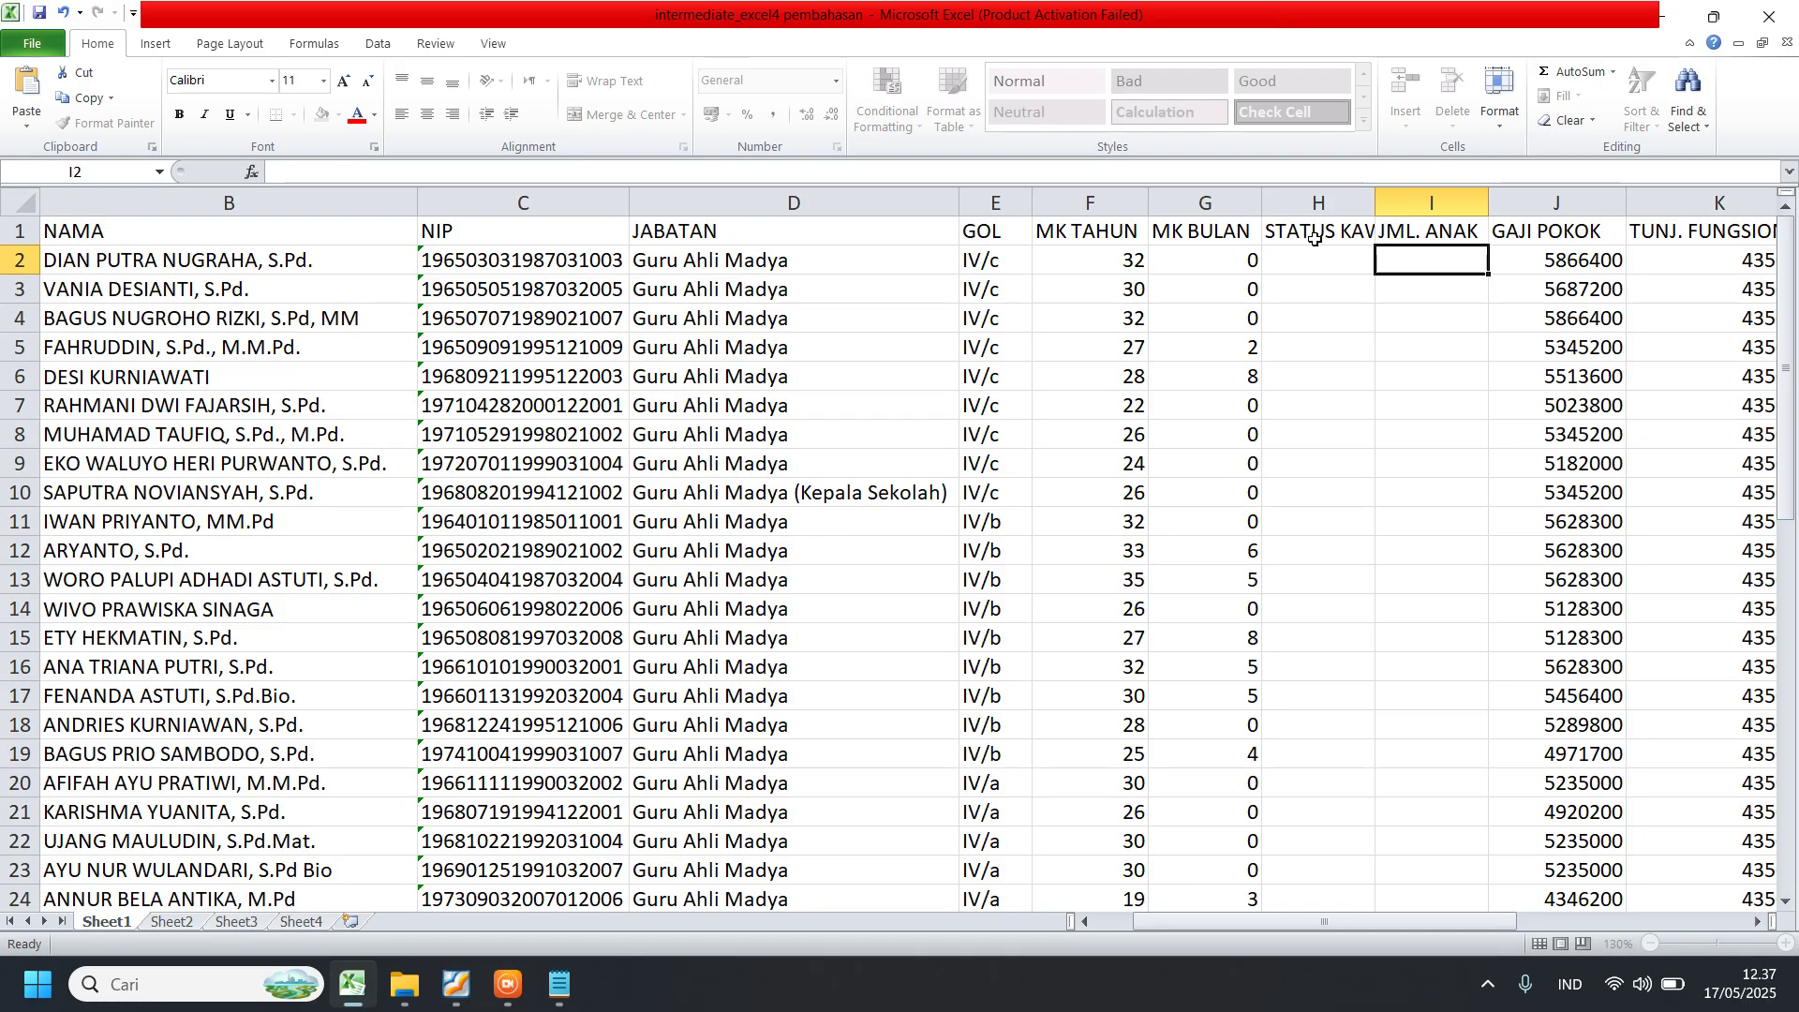
- Widen columns H and I uniformly so the STATUS KAWIN header fits
{"action": "left_click_drag", "start_coordinate": [1330, 203], "coordinate": [1421, 208]}
{"action": "double_click", "coordinate": [1375, 203]}
{"action": "left_click", "coordinate": [1335, 314]}
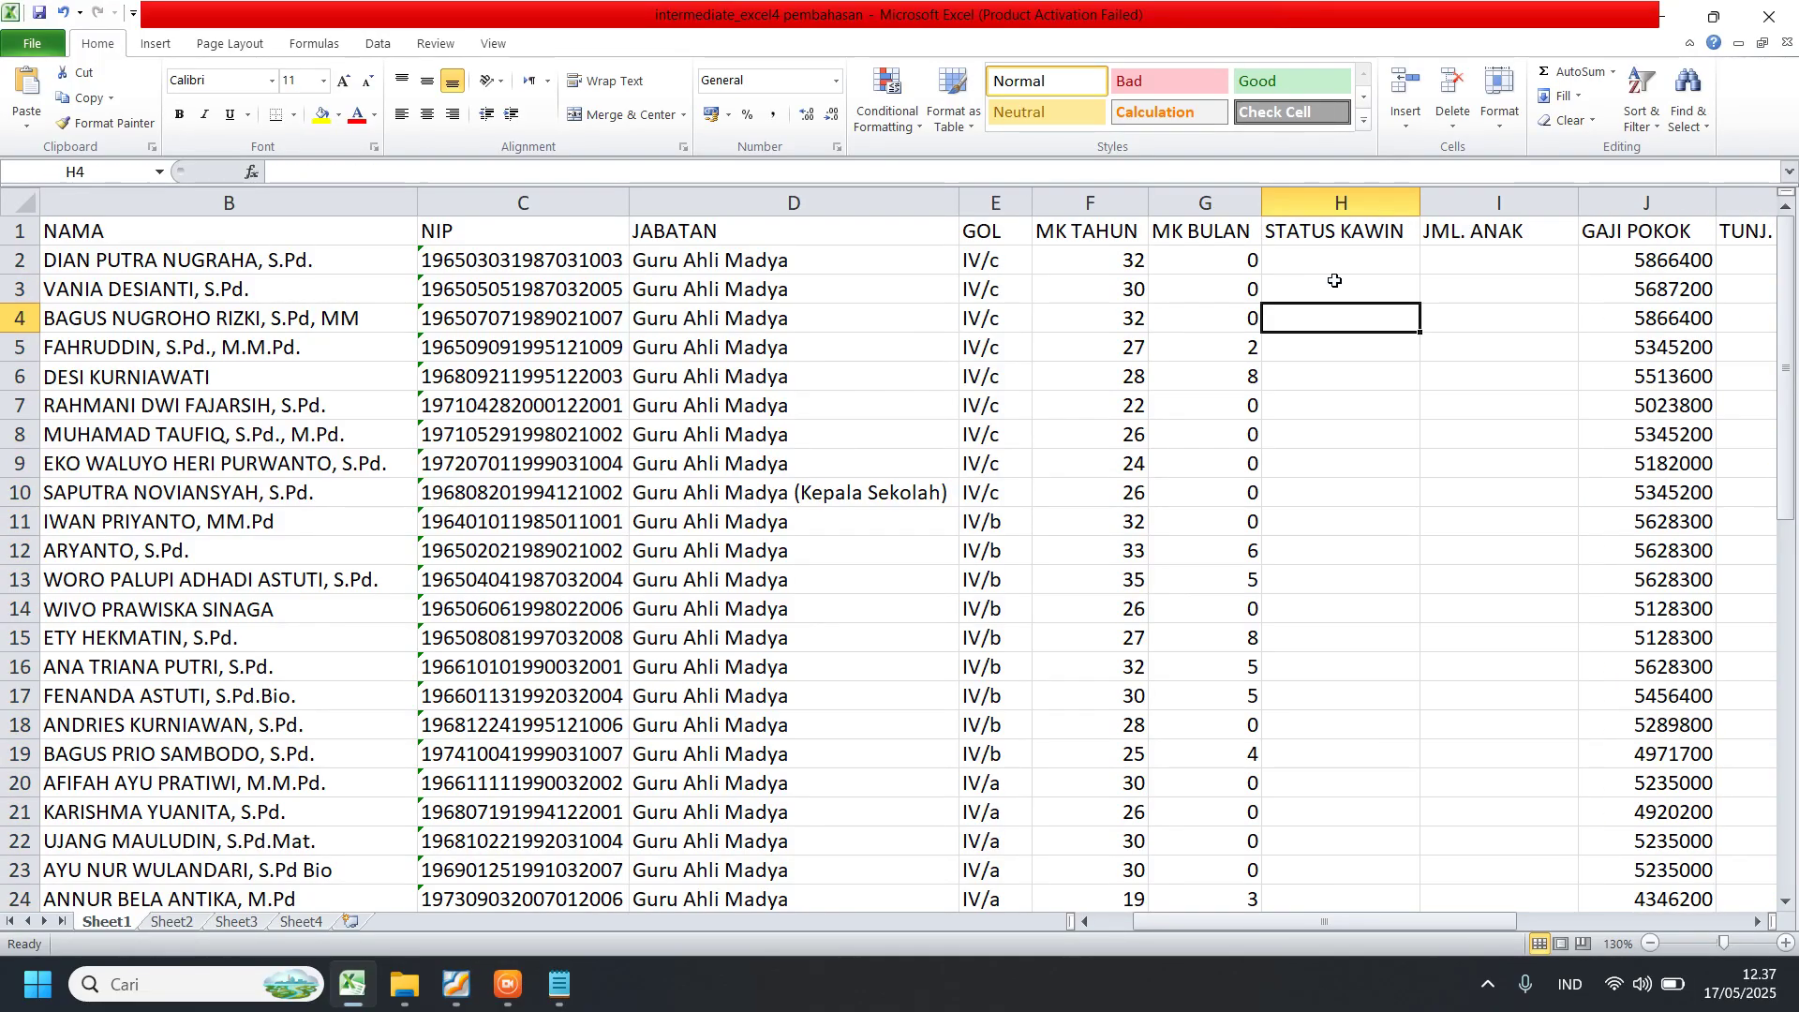
- Examine the VLOOKUP formulas in the MK TAHUN and MK BULAN columns as a model for the two empty columns
{"action": "left_click", "coordinate": [1329, 255]}
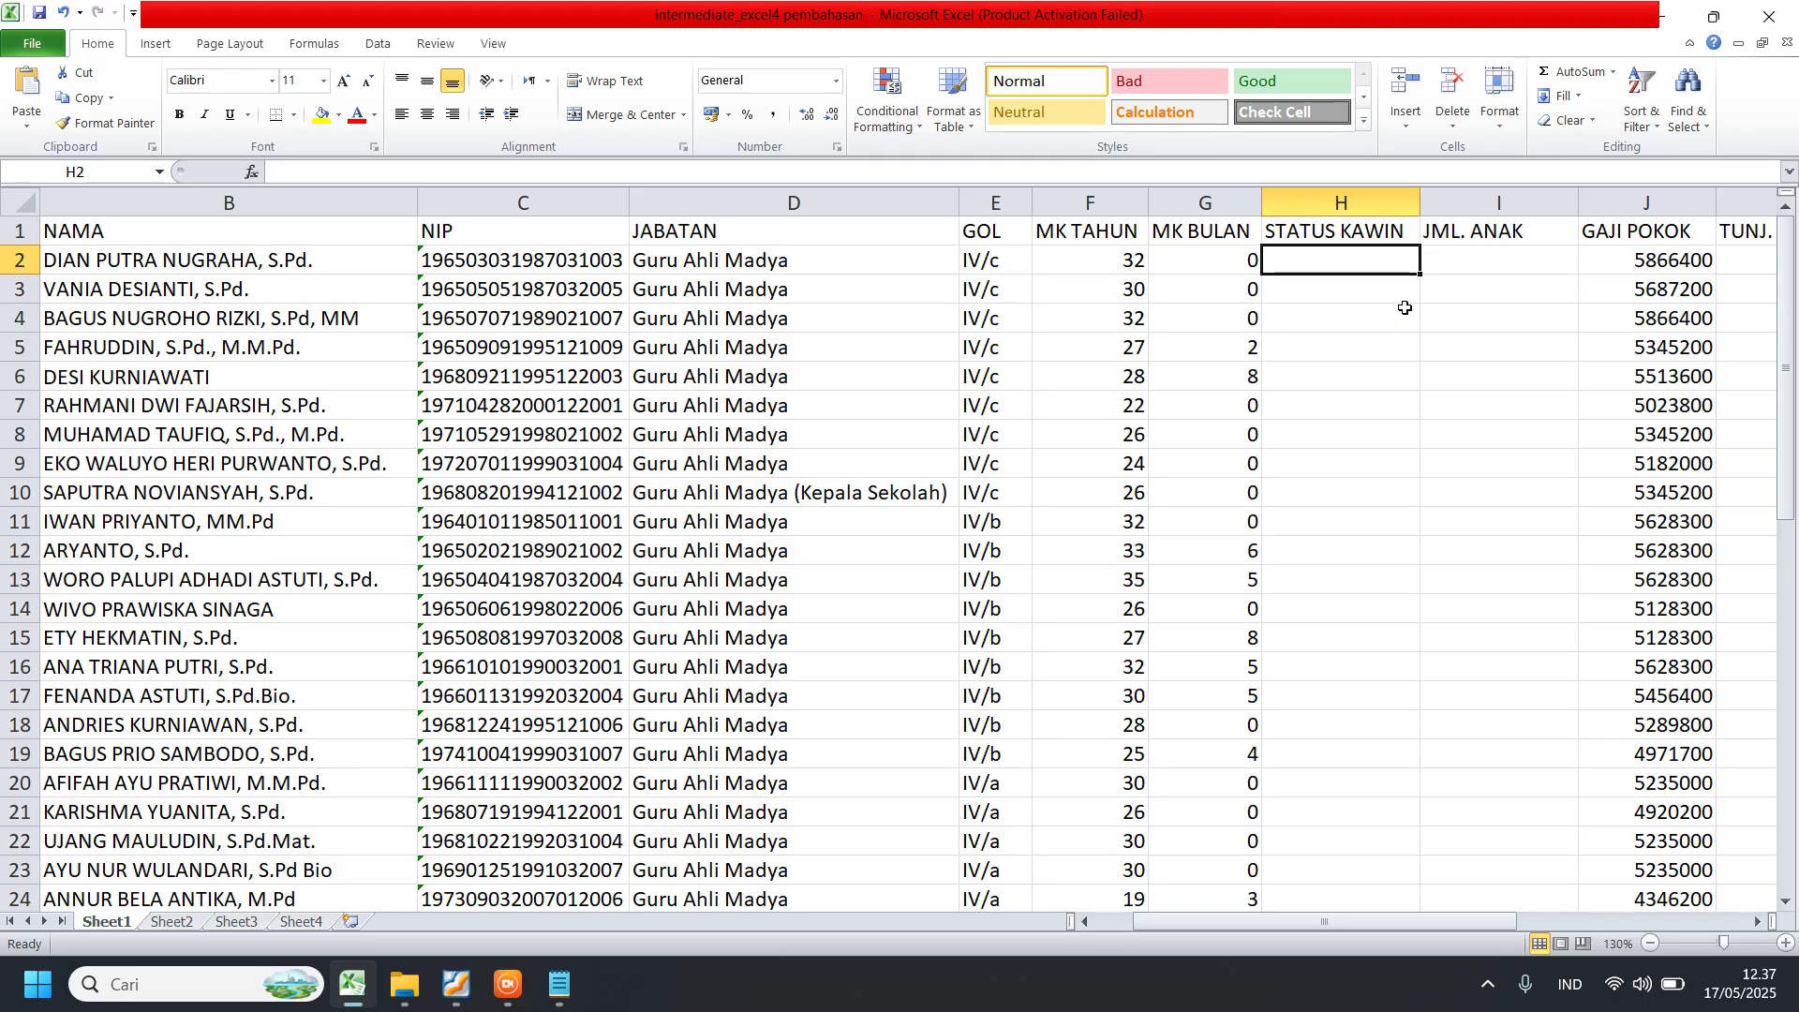
{"action": "left_click", "coordinate": [1448, 286]}
{"action": "left_click", "coordinate": [1481, 259]}
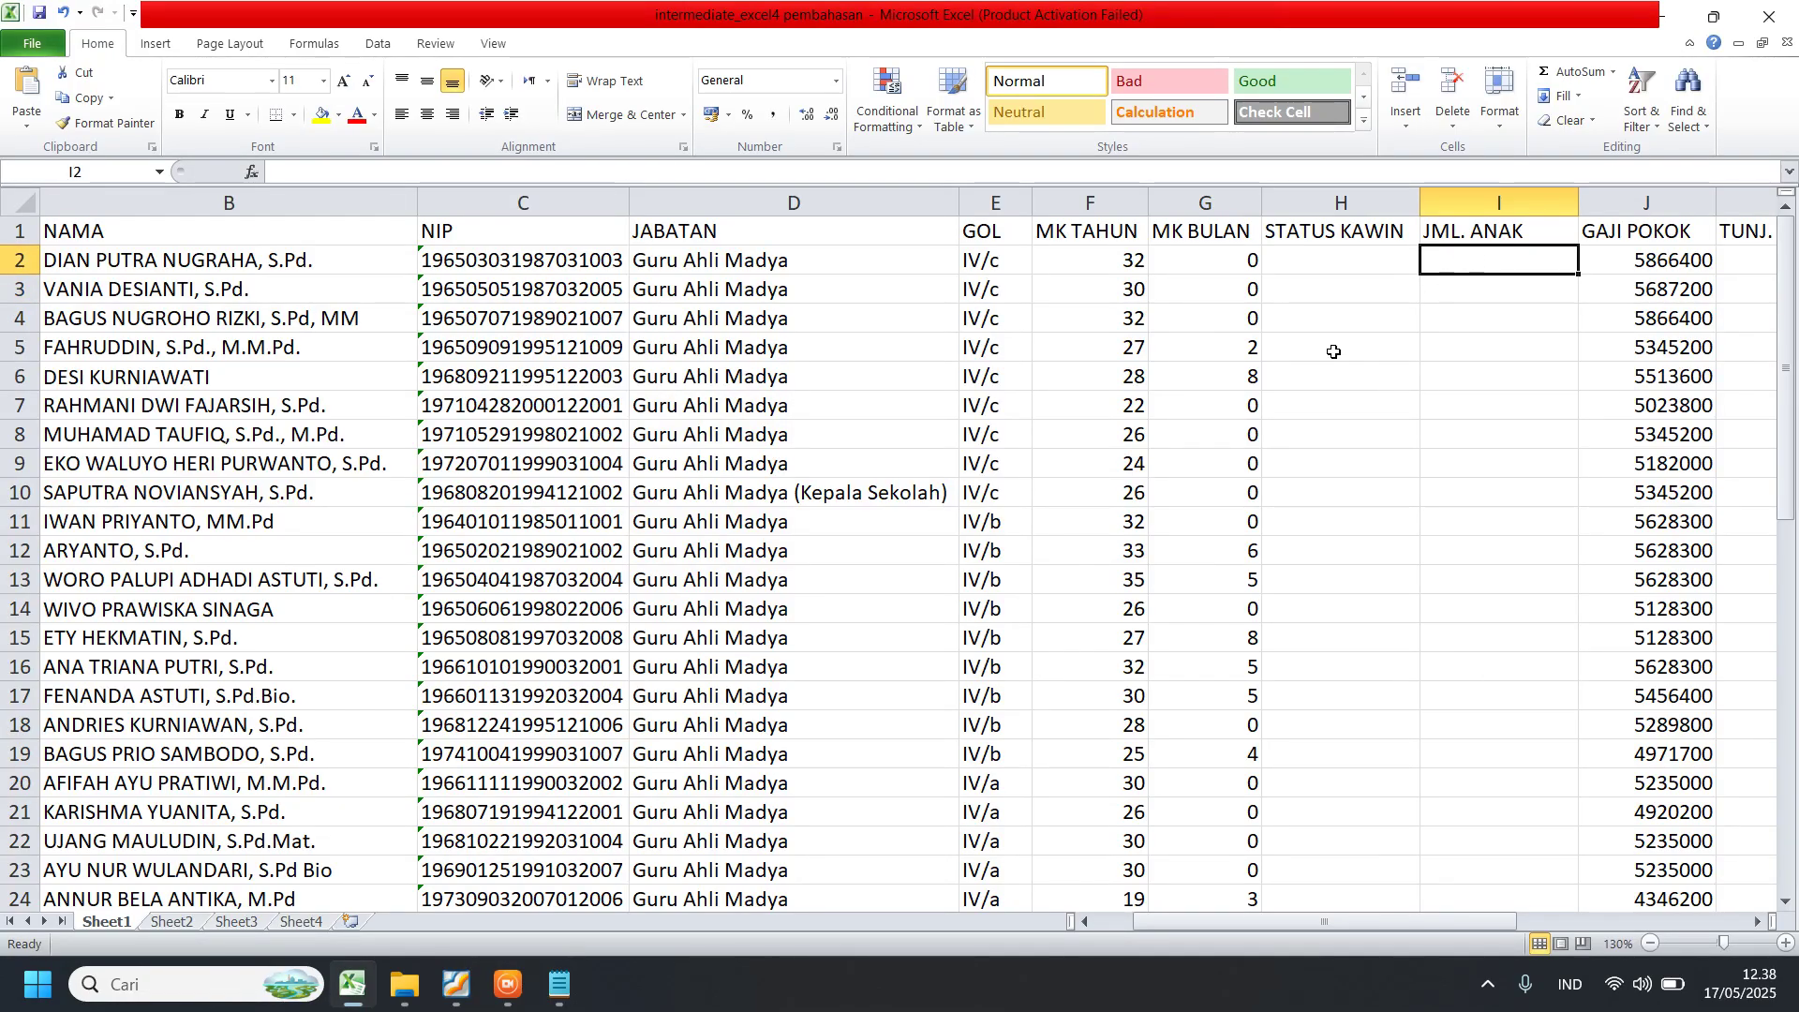
{"action": "left_click", "coordinate": [1333, 259]}
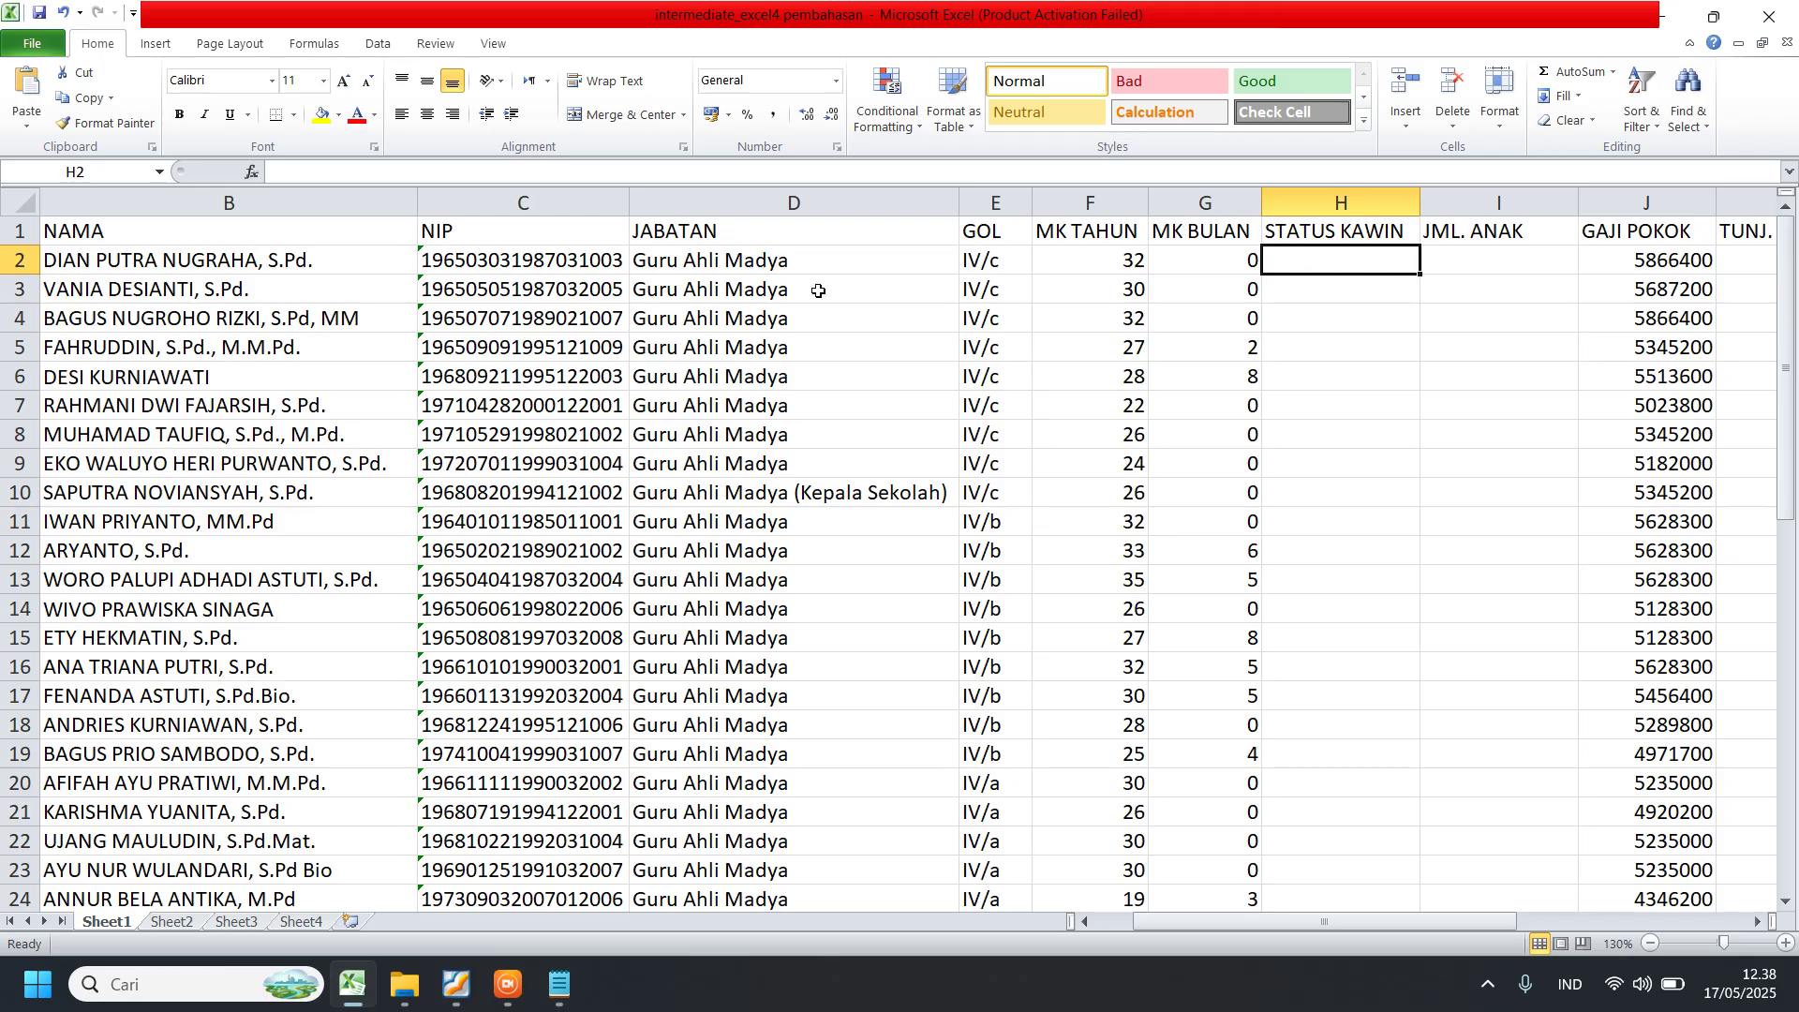
{"action": "left_click", "coordinate": [1185, 260]}
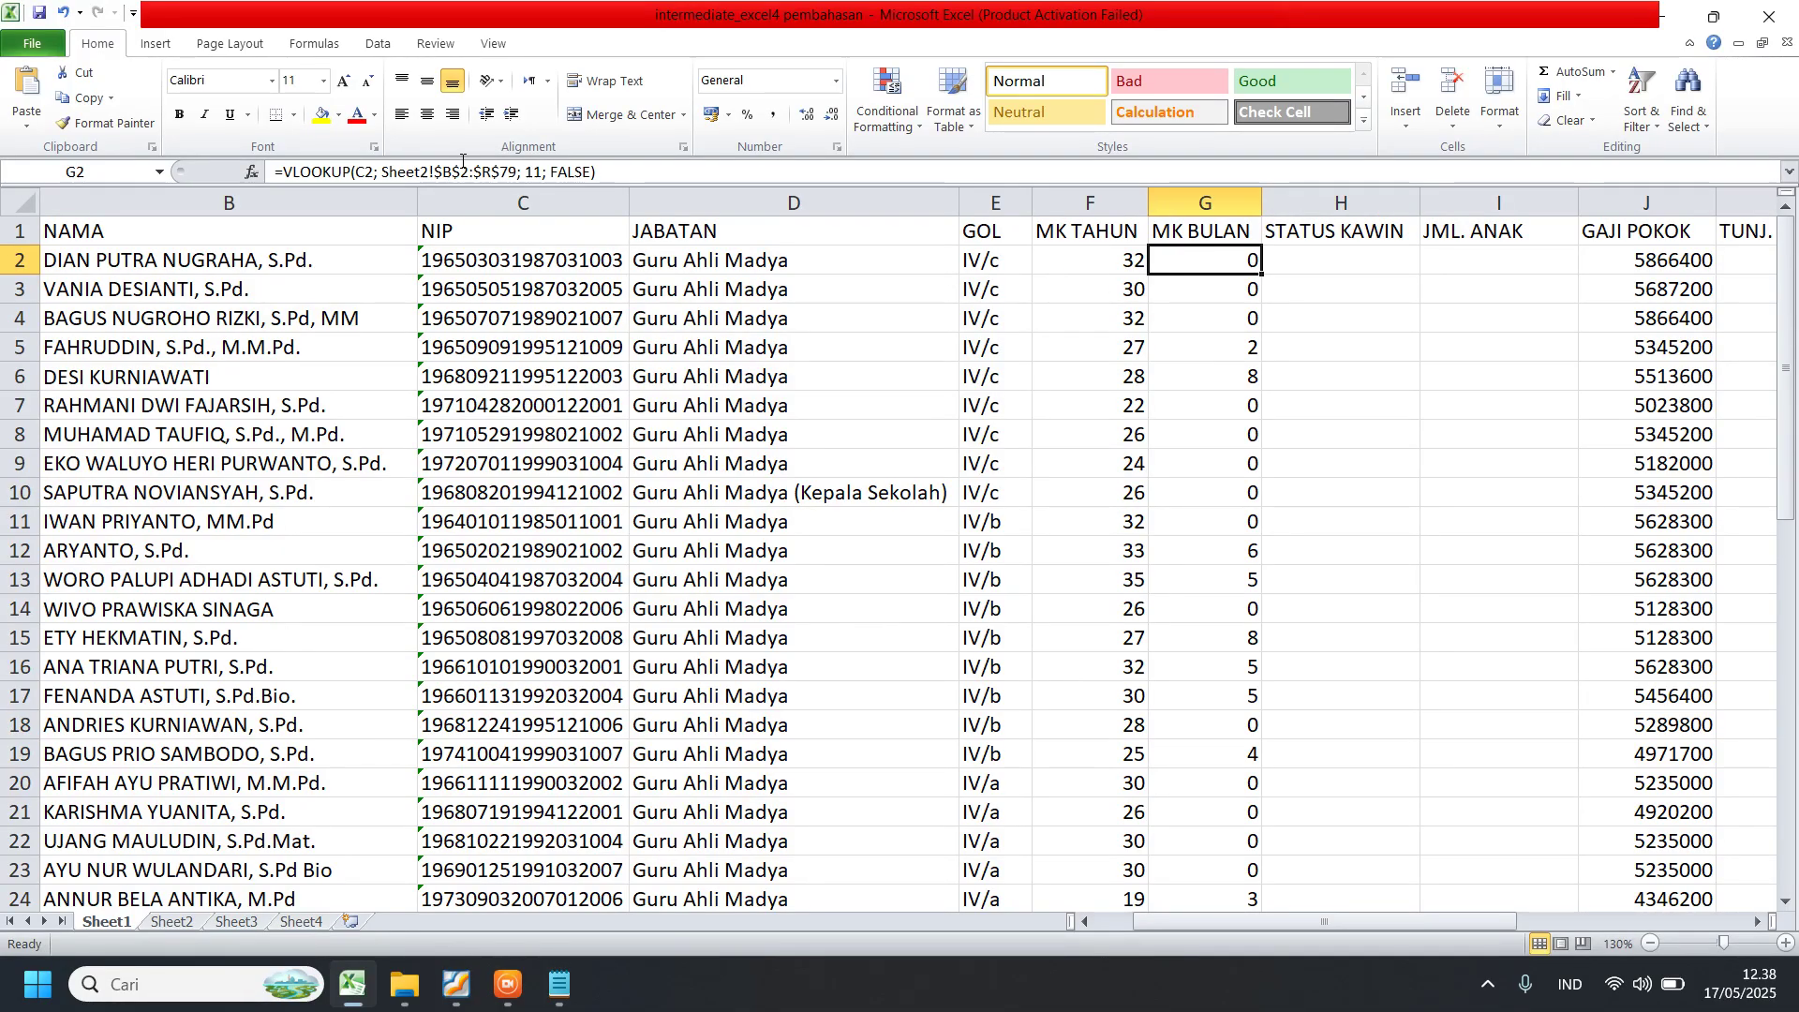
{"action": "left_click", "coordinate": [1299, 398]}
{"action": "left_click", "coordinate": [1219, 267]}
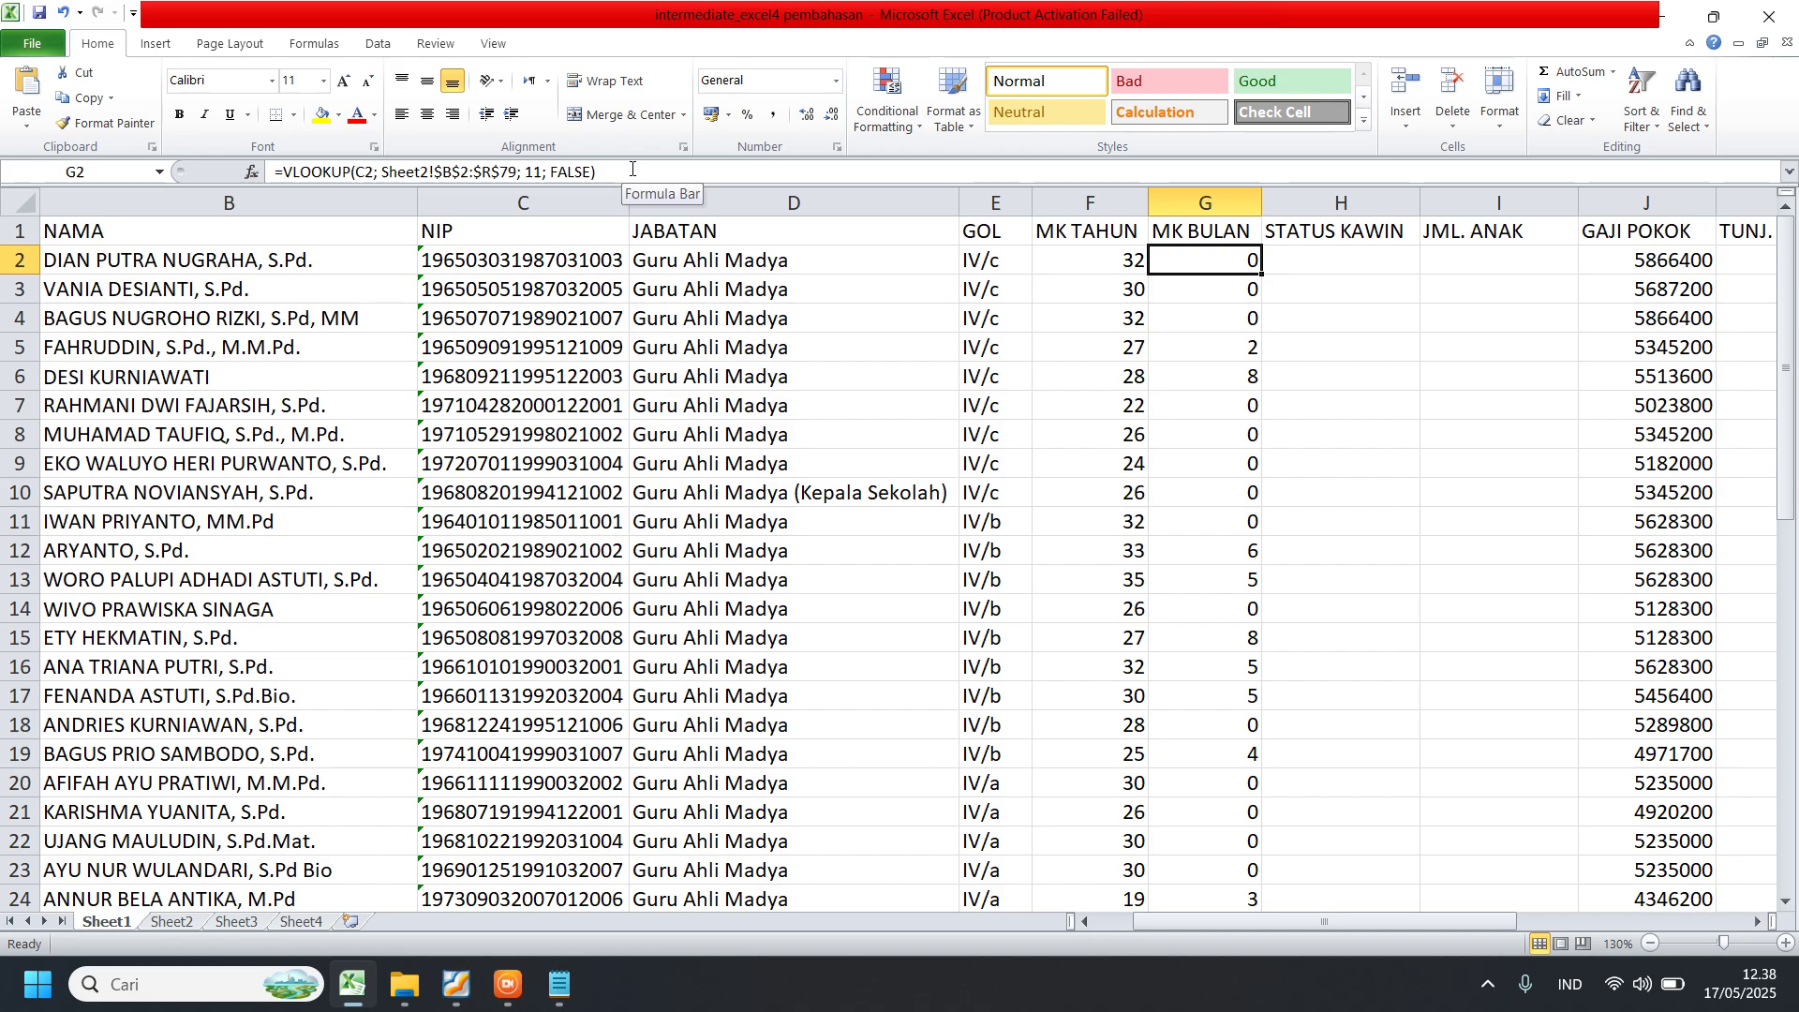
{"action": "left_click", "coordinate": [1112, 371]}
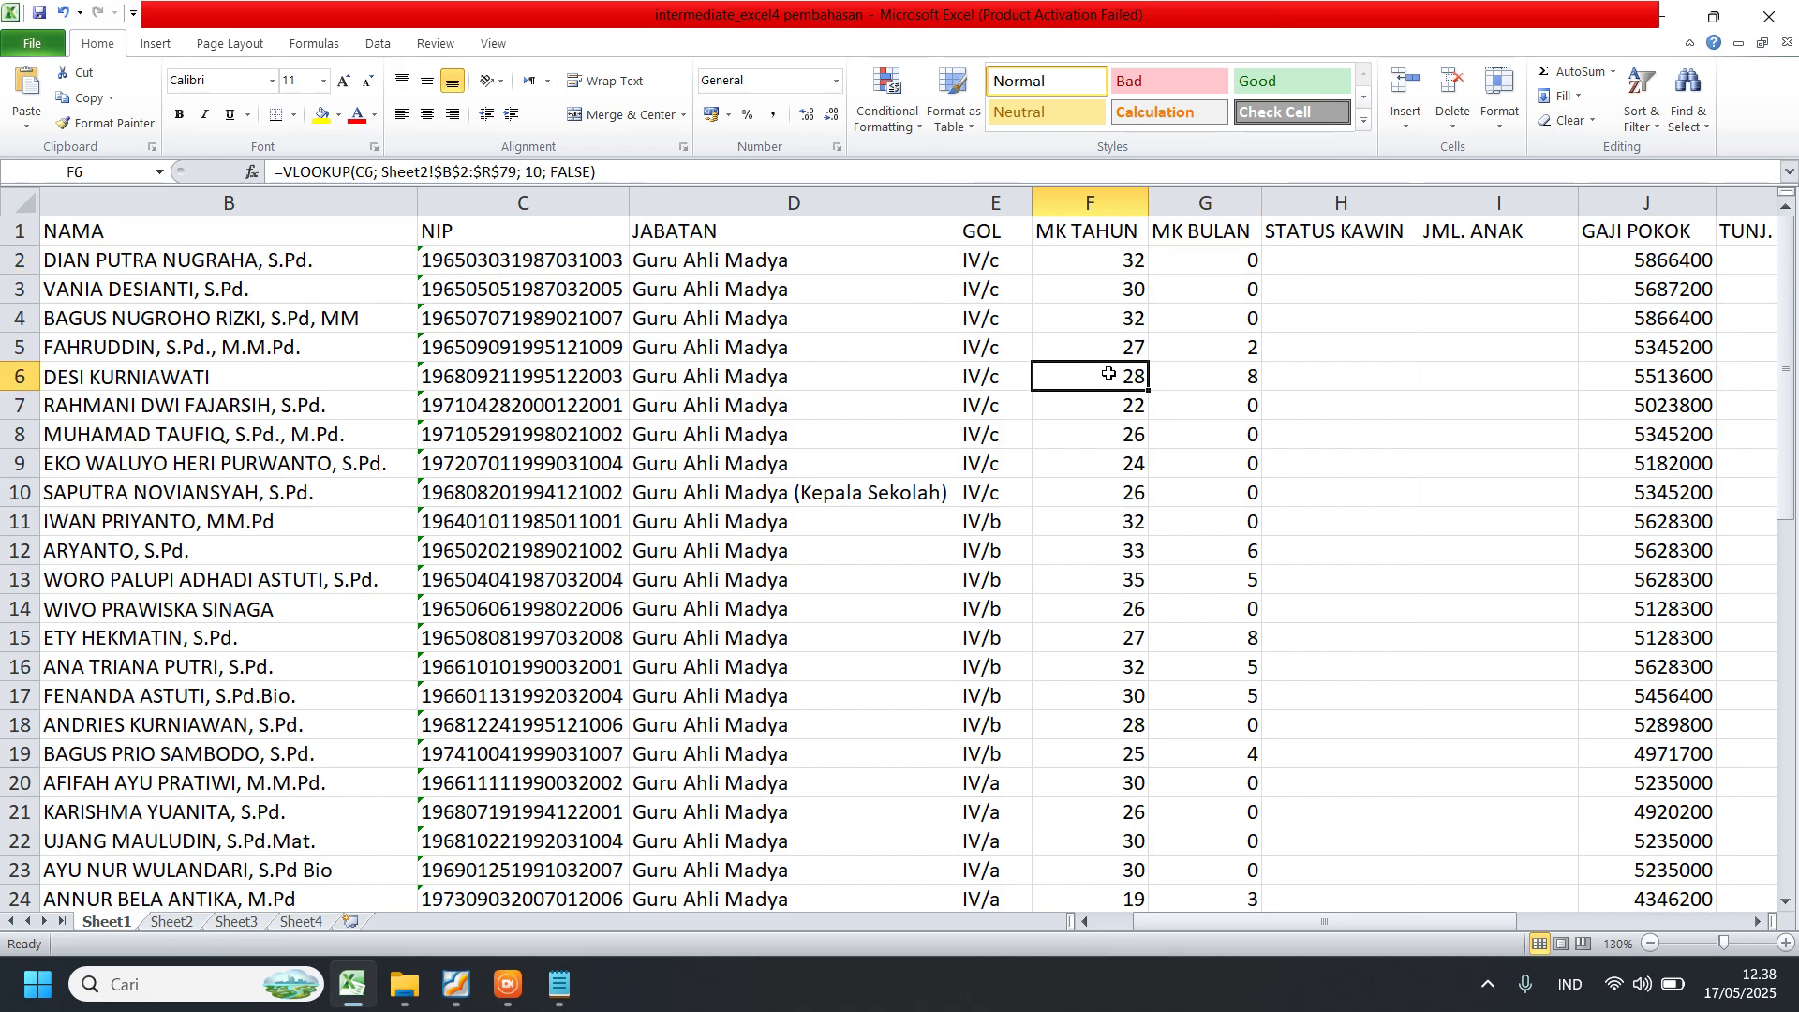
{"action": "left_click", "coordinate": [1235, 264]}
{"action": "left_click", "coordinate": [1185, 365]}
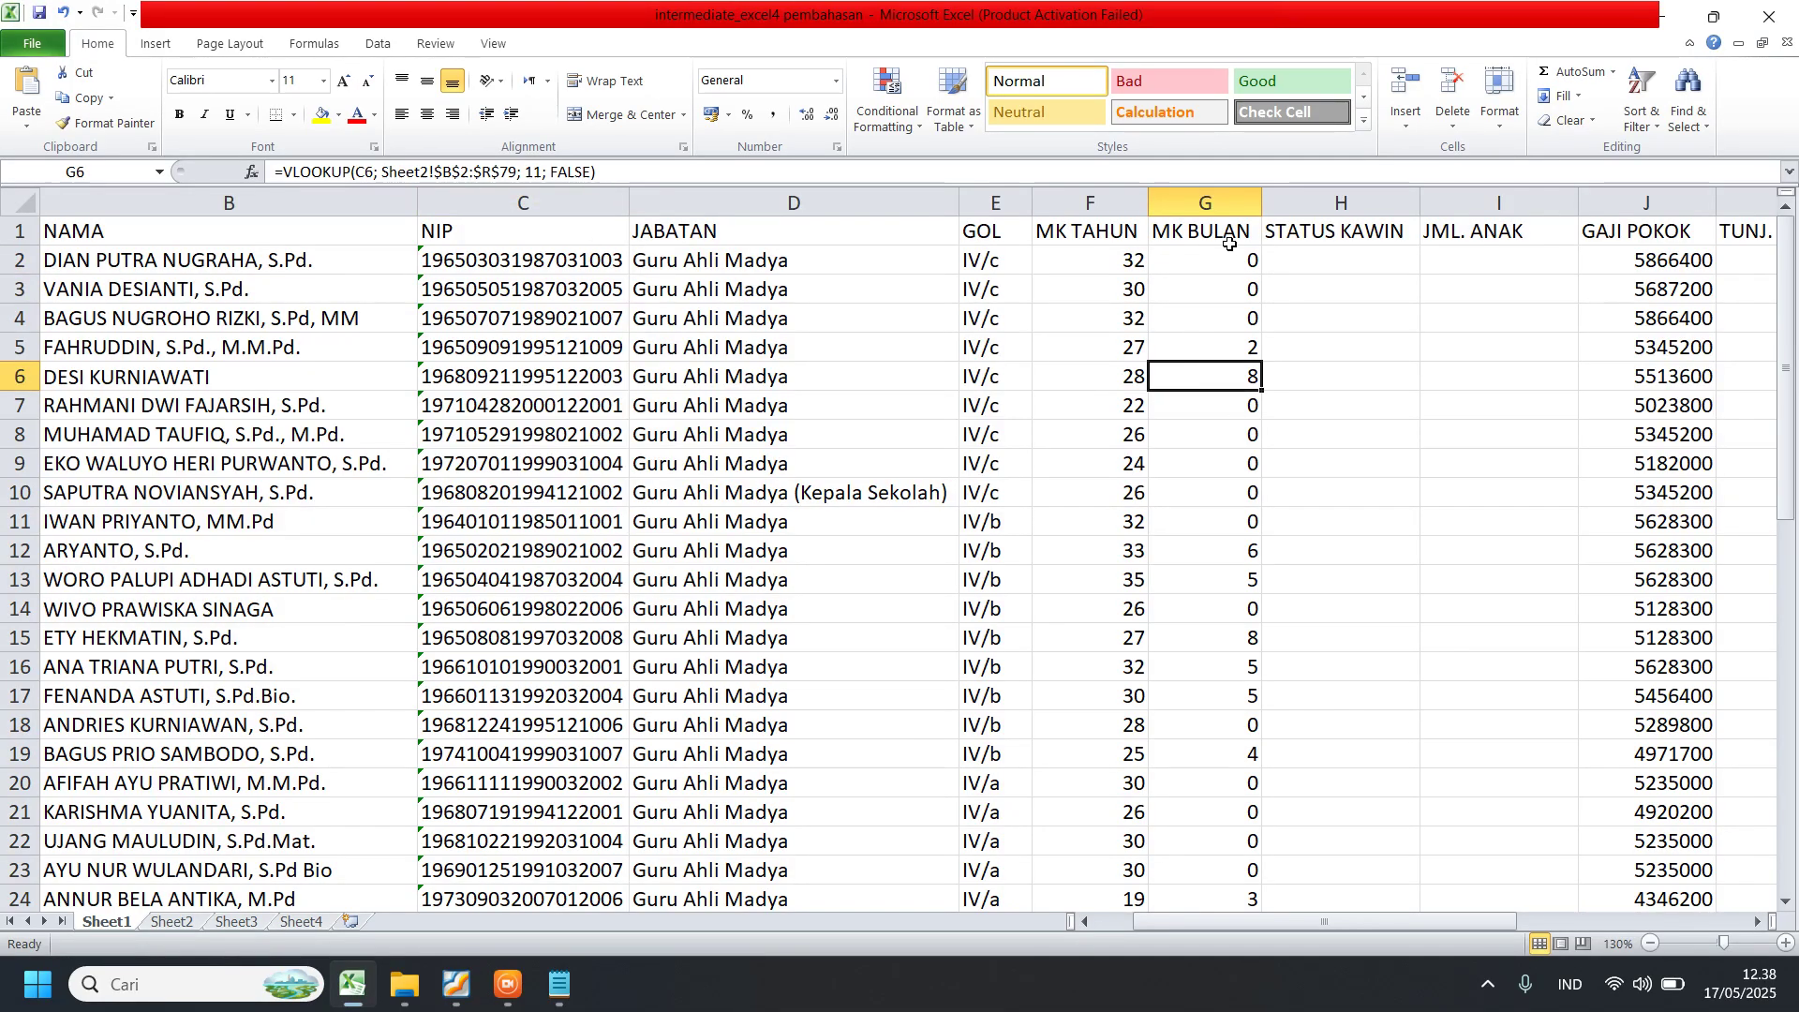
- Copy the formula =VLOOKUP(C2; Sheet2!$B$2:$R$79; 11; FALSE) from the MK BULAN cell G2 into the STATUS KAWIN cell H2 with its references unchanged
{"action": "left_click", "coordinate": [1229, 269]}
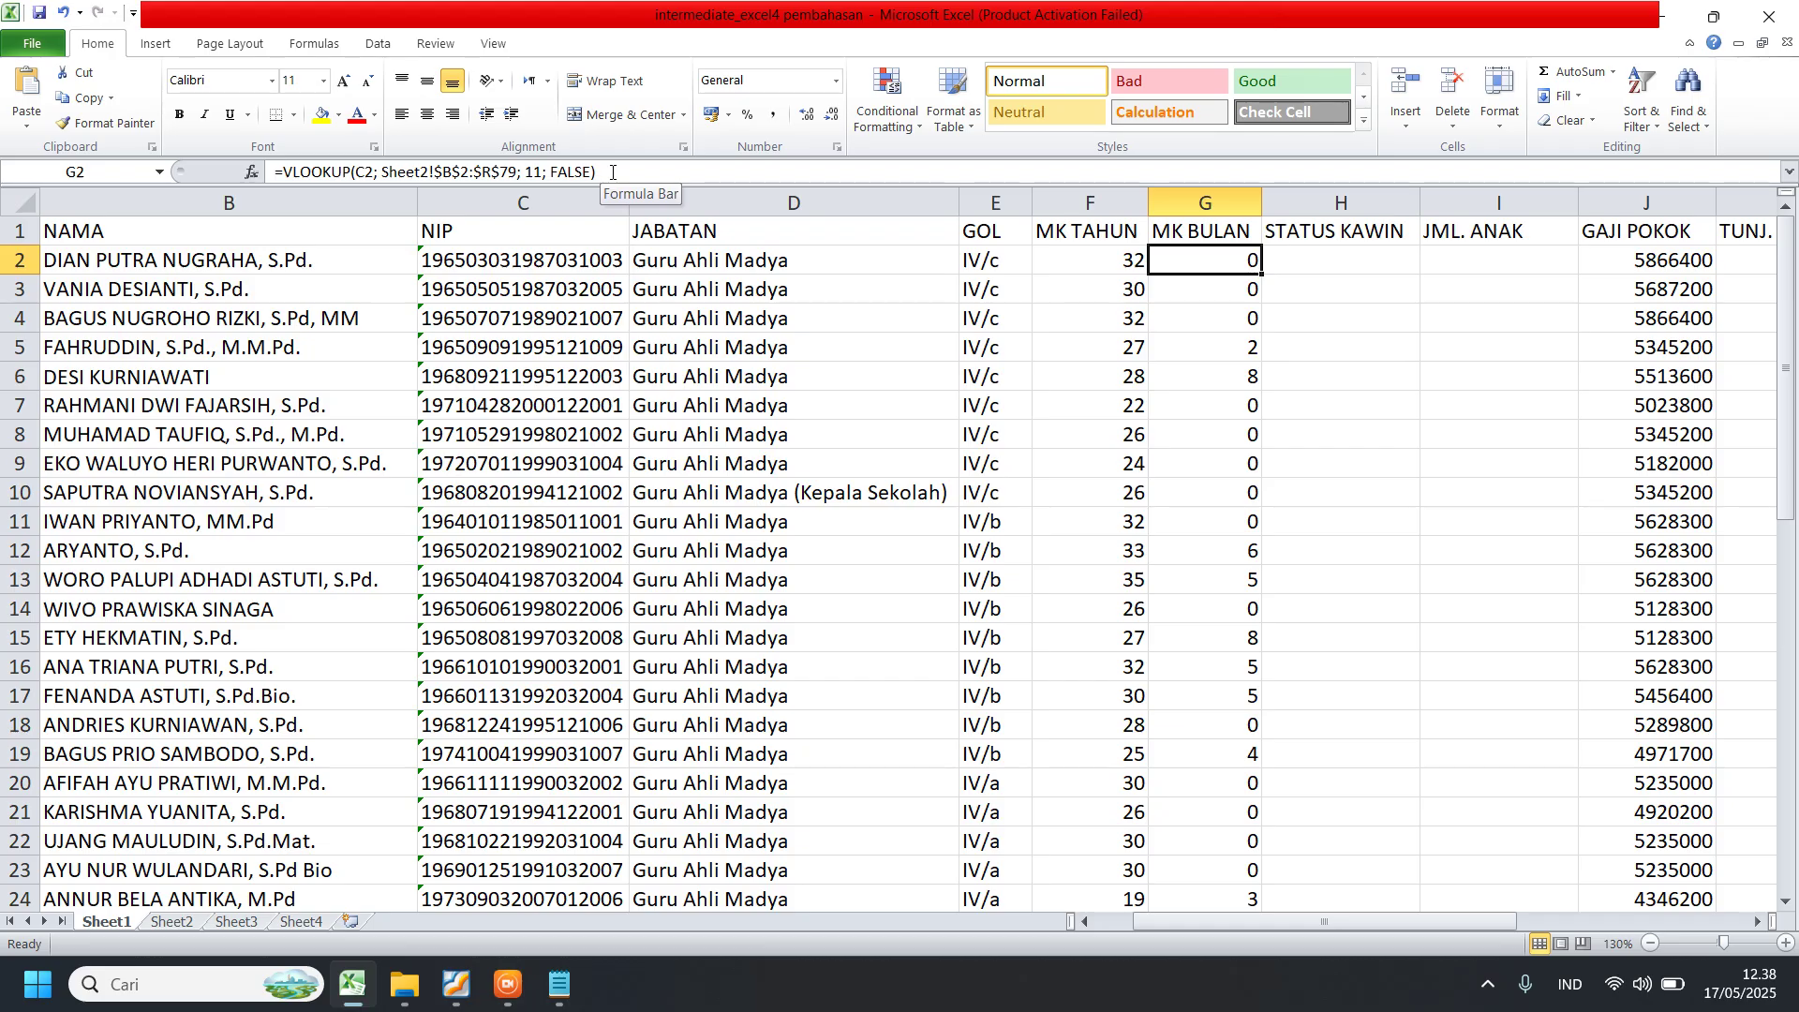
{"action": "left_click_drag", "start_coordinate": [612, 173], "coordinate": [272, 173]}
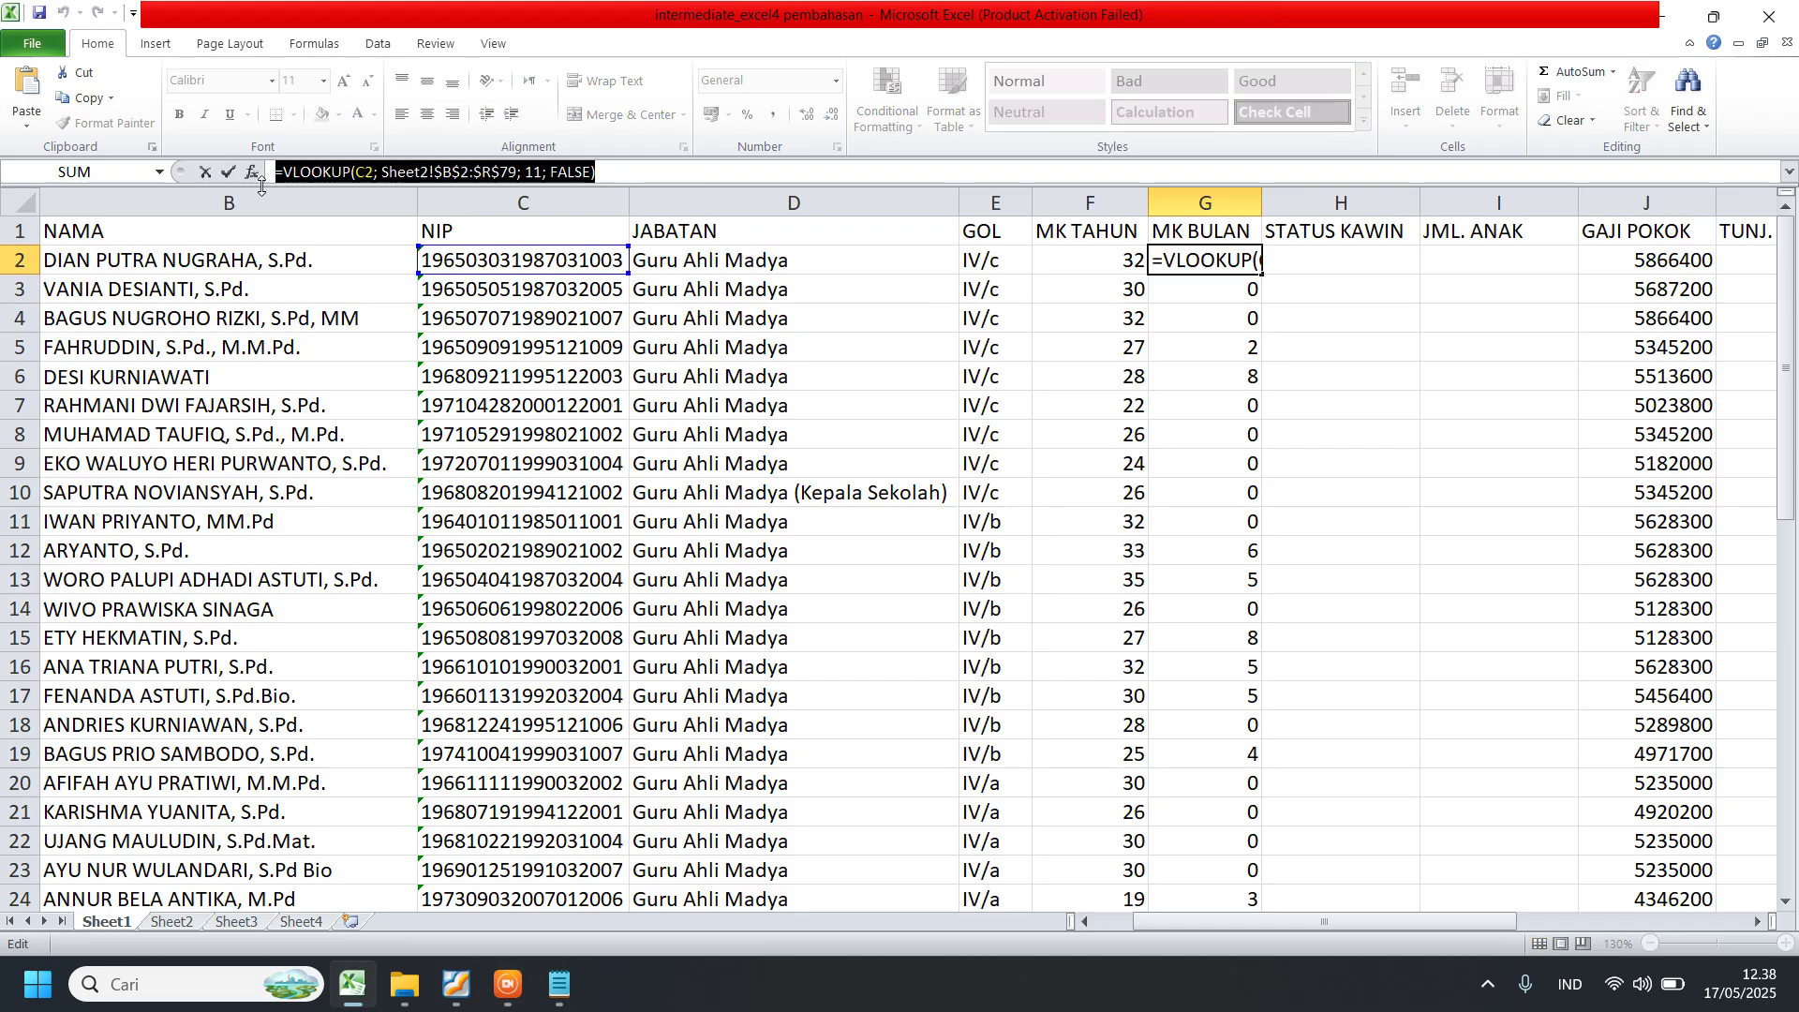
{"action": "right_click", "coordinate": [394, 175]}
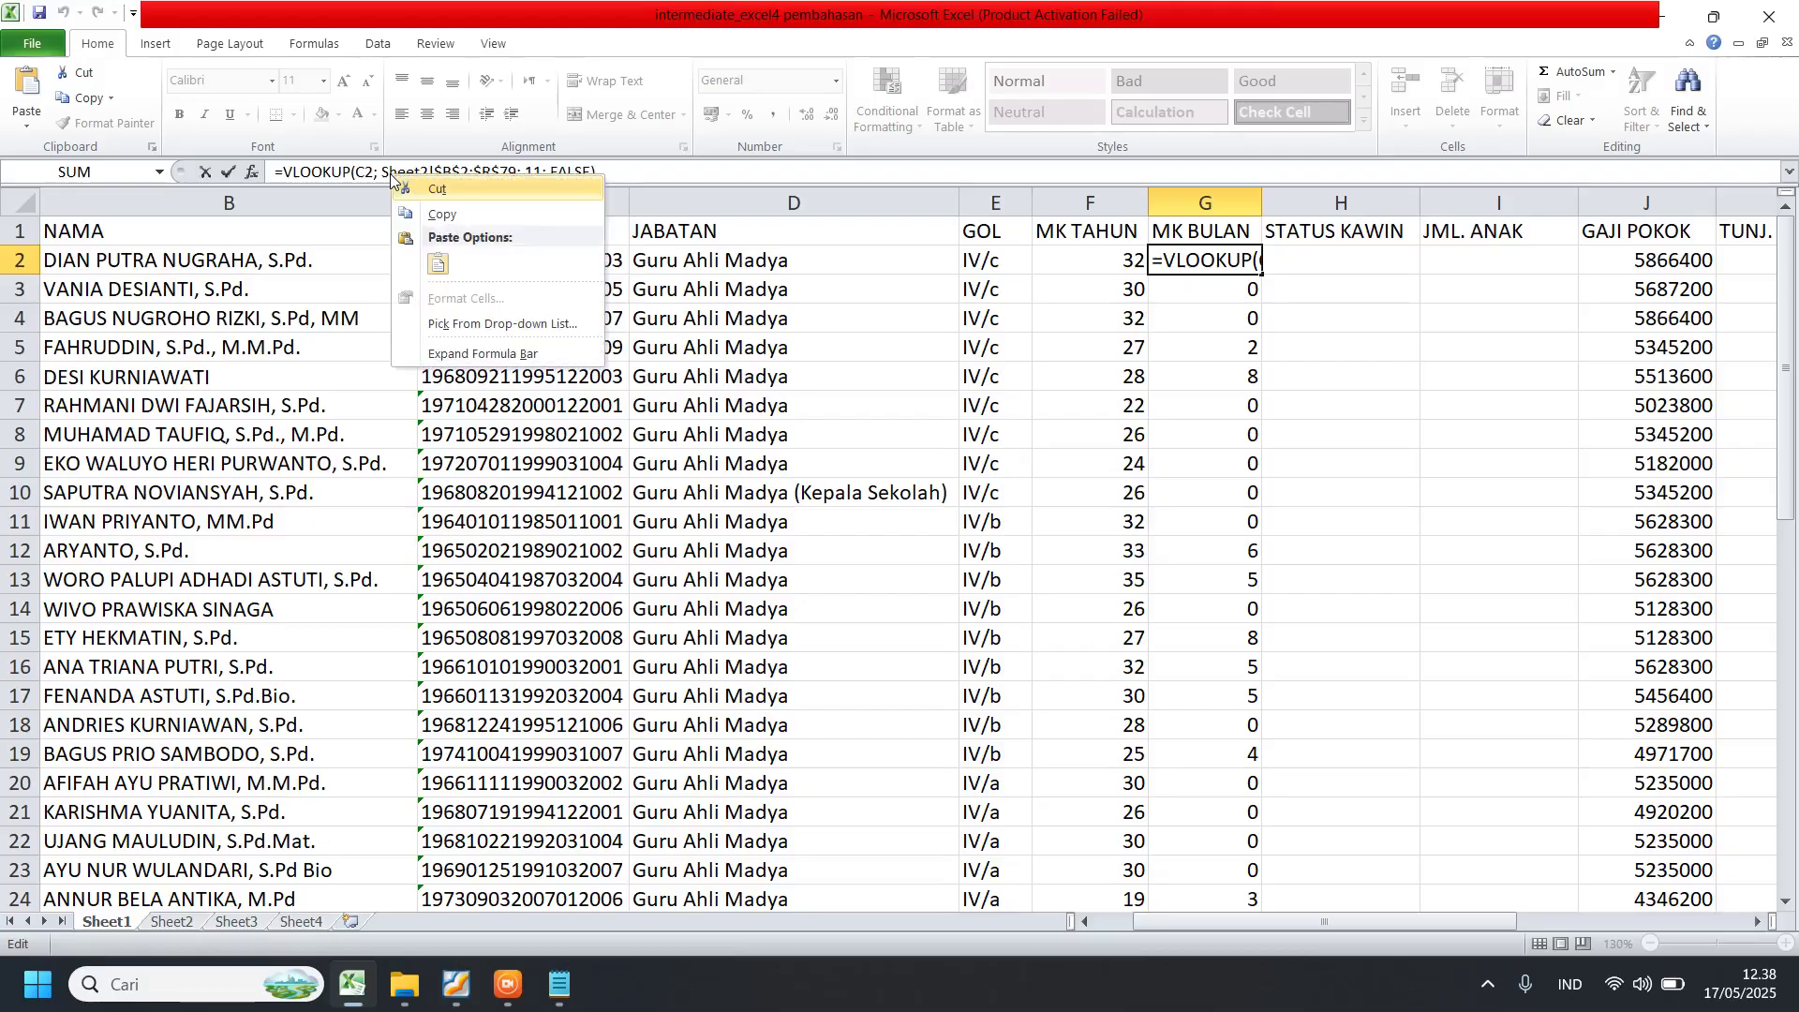
{"action": "left_click", "coordinate": [457, 222]}
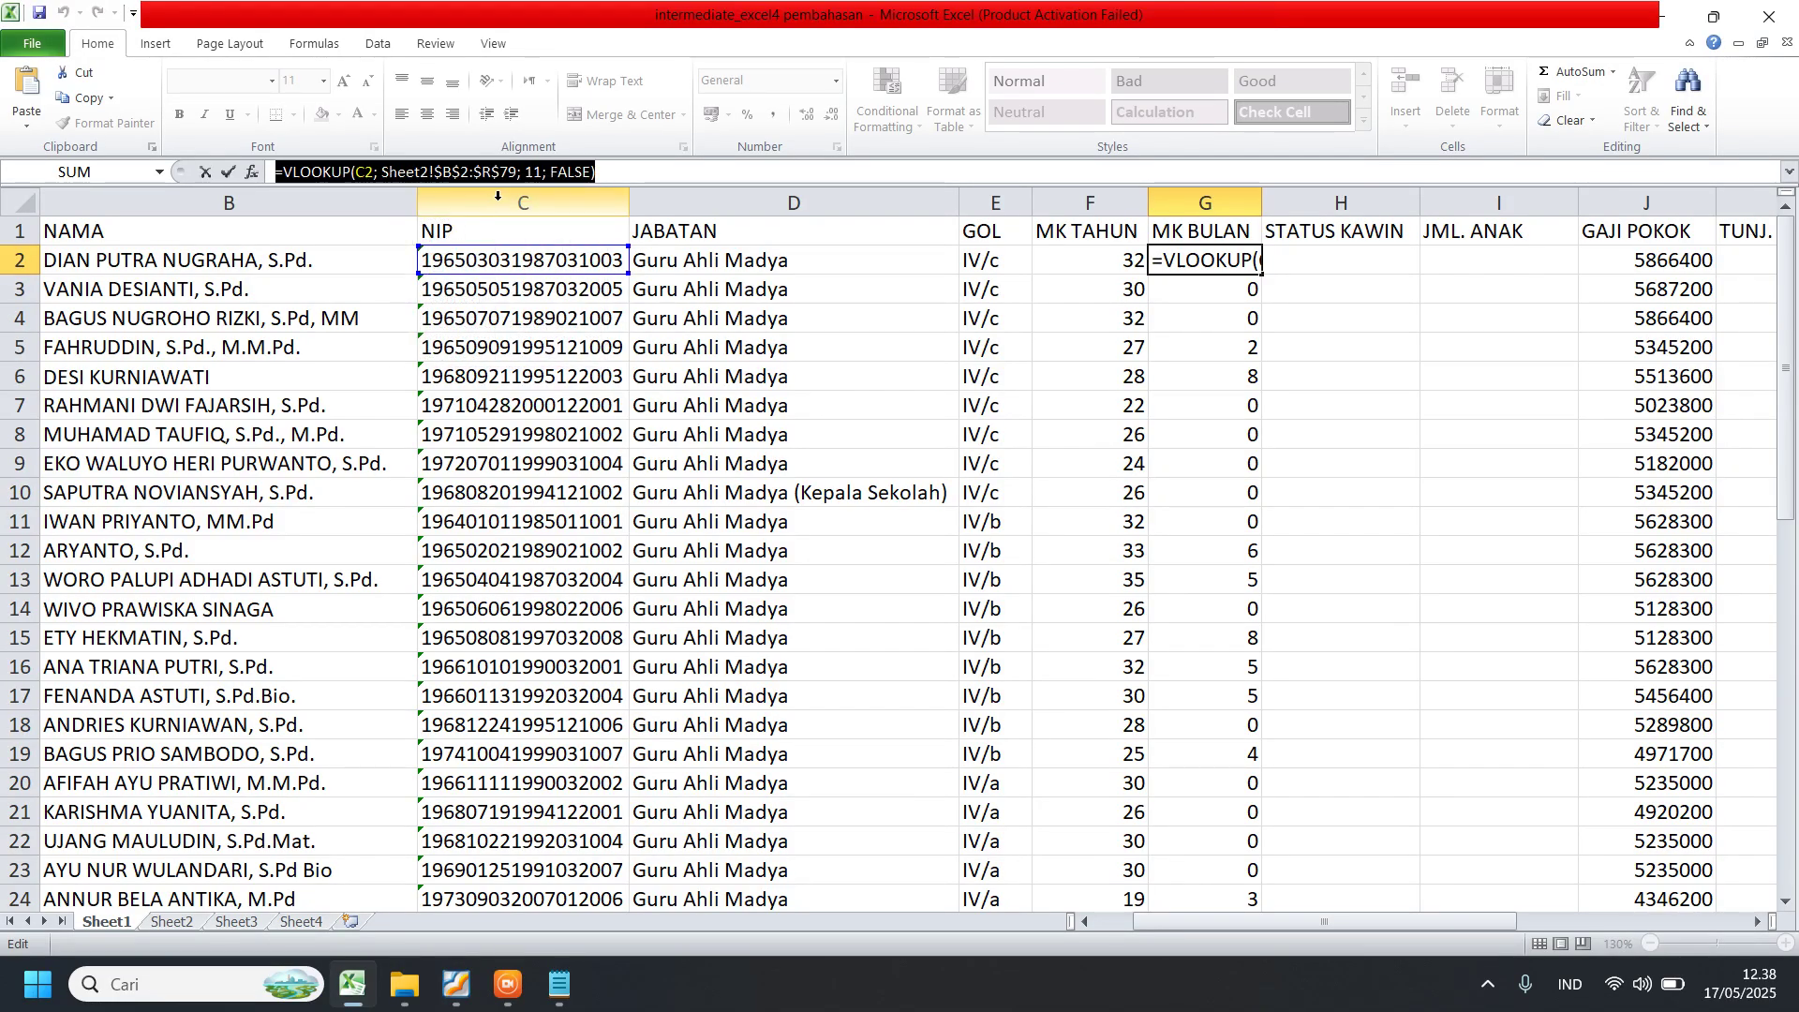
{"action": "key", "text": "Escape"}
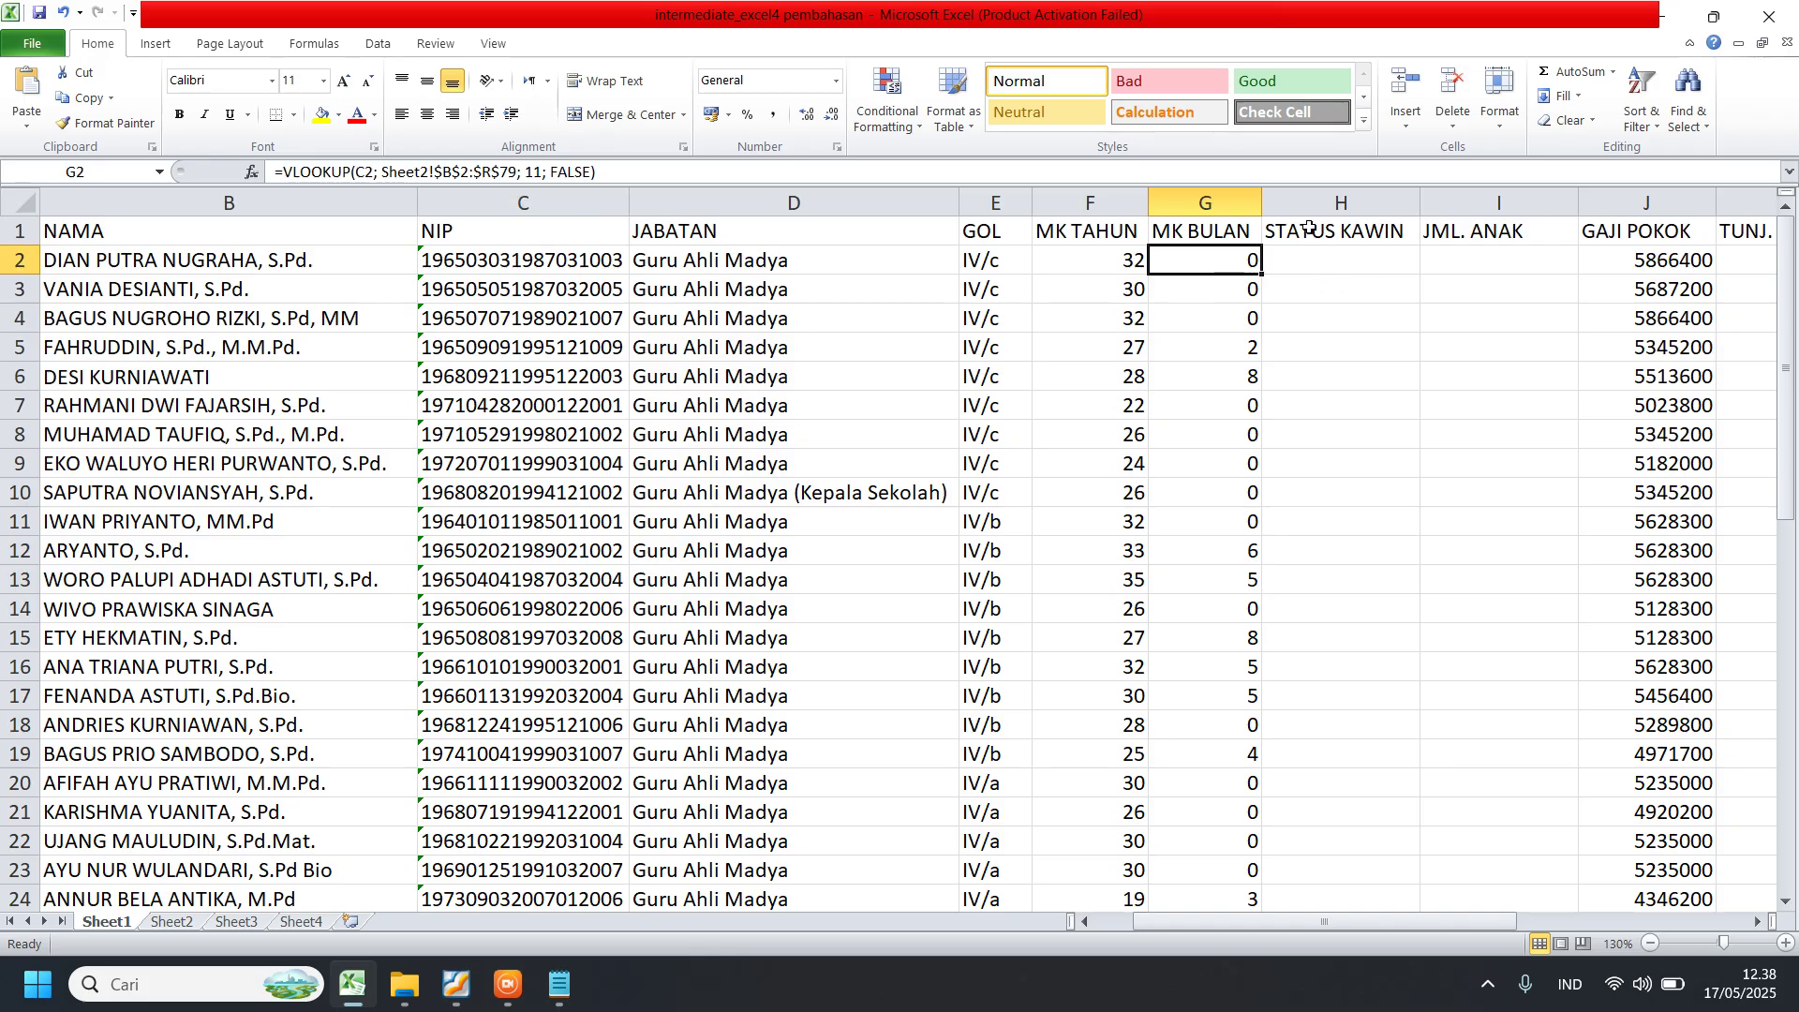
{"action": "left_click", "coordinate": [1328, 263]}
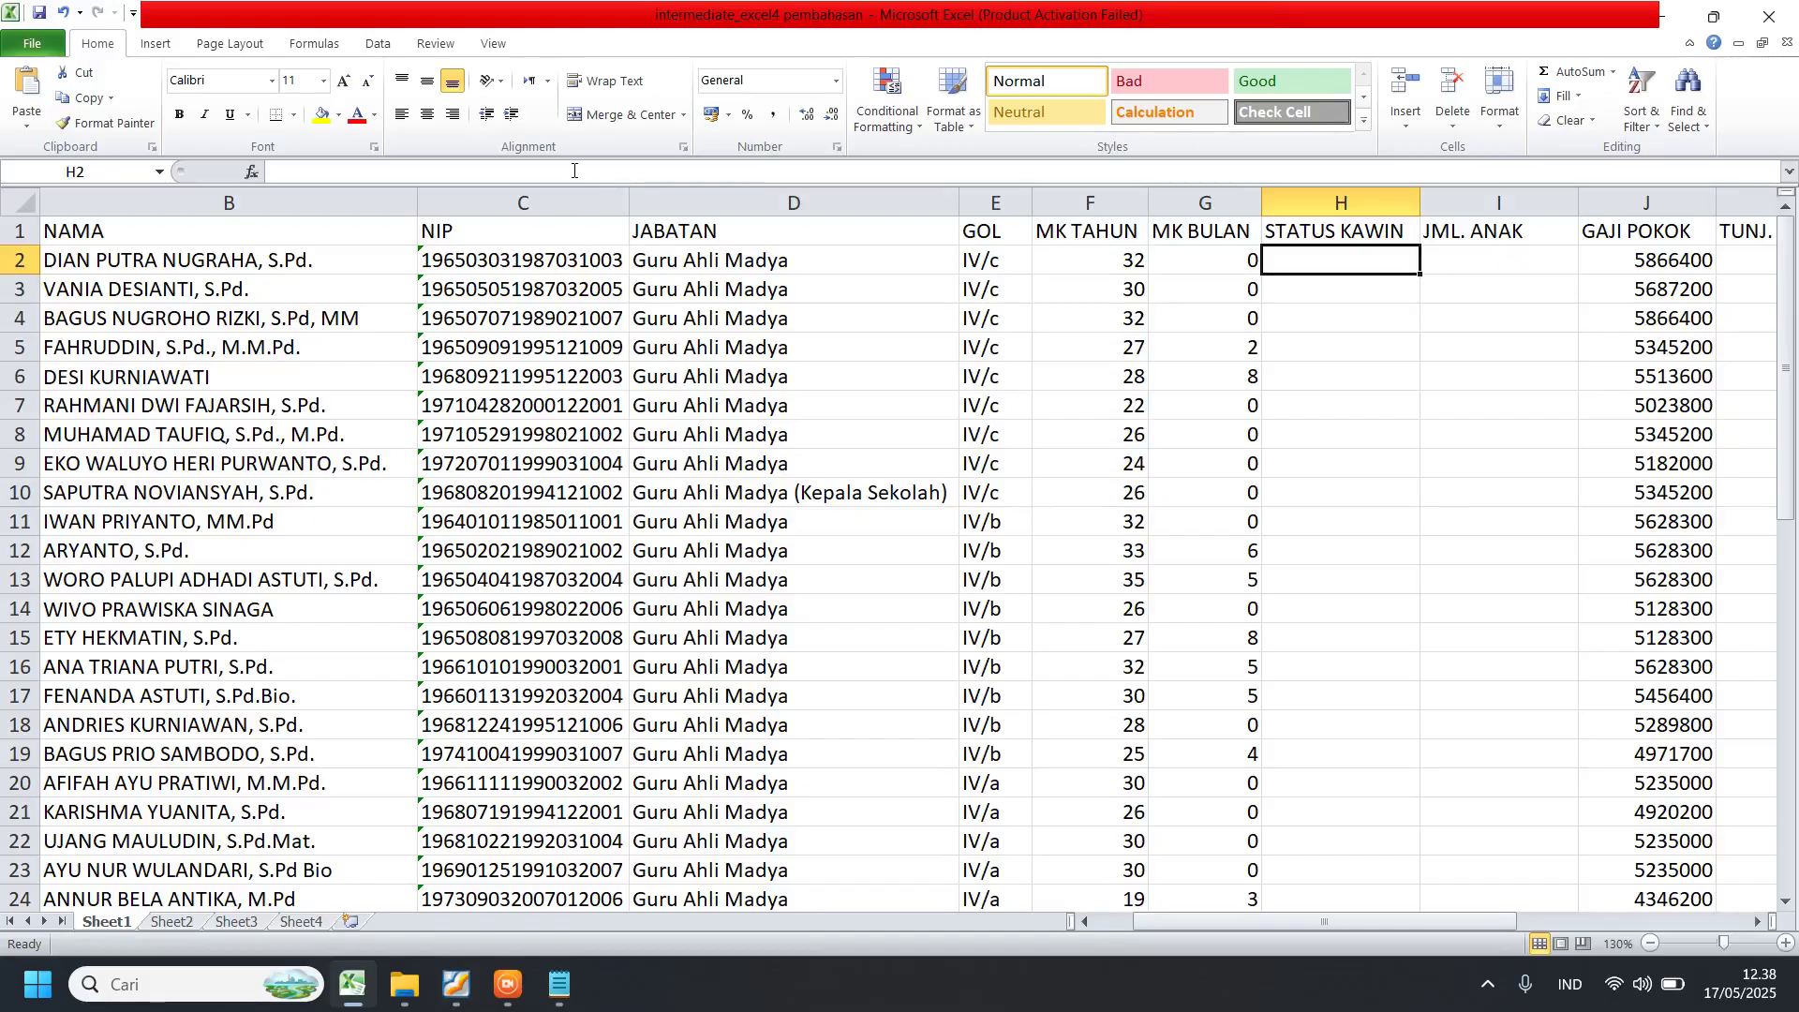
{"action": "left_click", "coordinate": [345, 174]}
{"action": "right_click", "coordinate": [345, 181]}
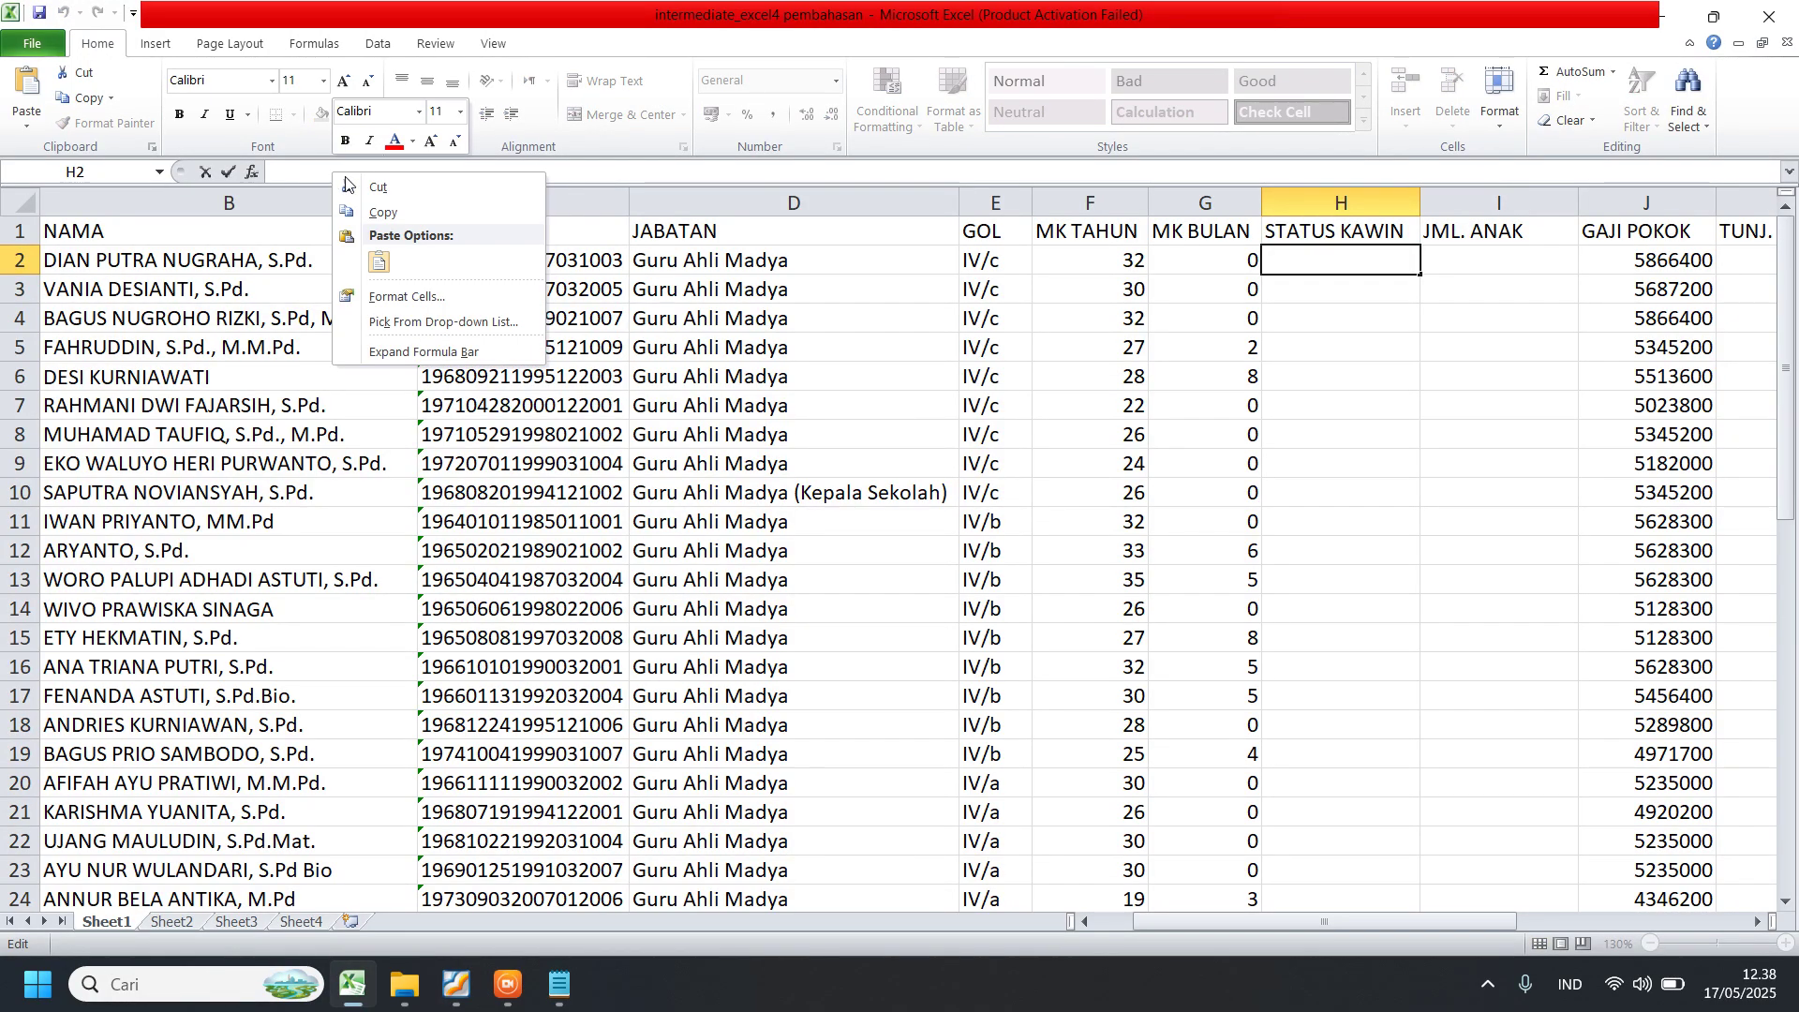
{"action": "left_click", "coordinate": [379, 262]}
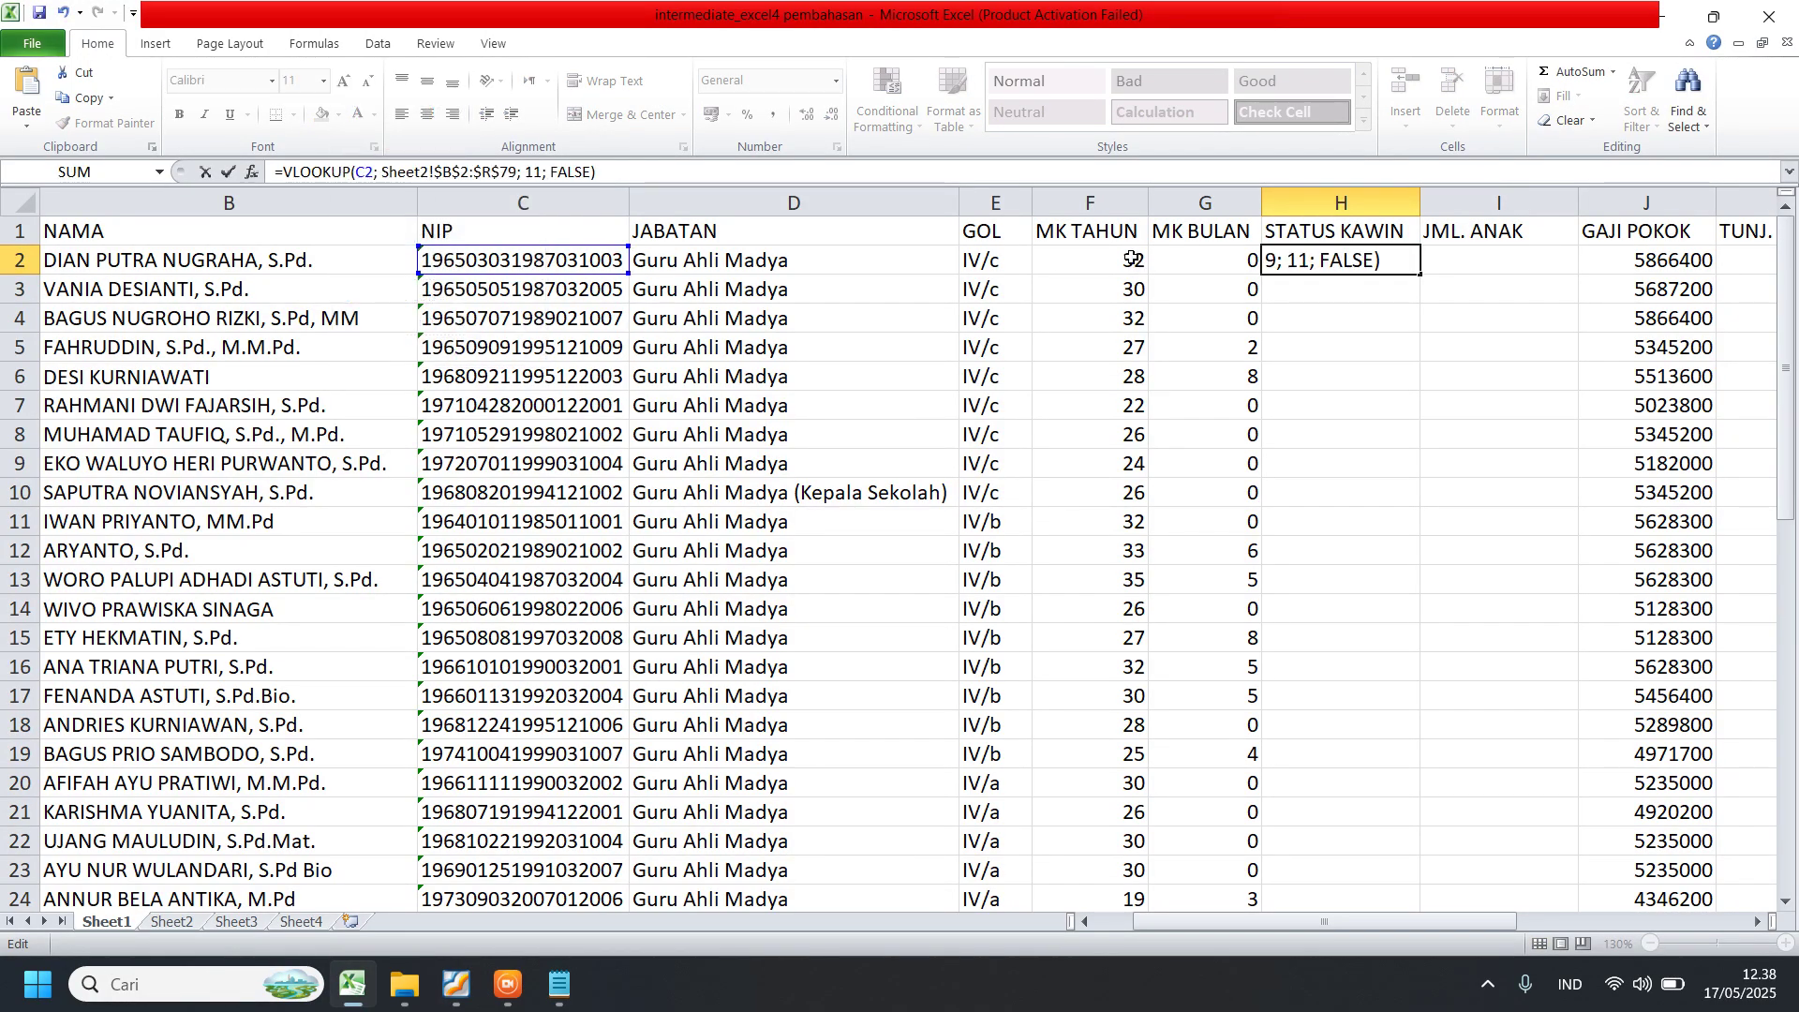
{"action": "key", "text": "Return"}
- Paste the same copied VLOOKUP formula into the JML. ANAK cell I2
{"action": "left_click", "coordinate": [1498, 262]}
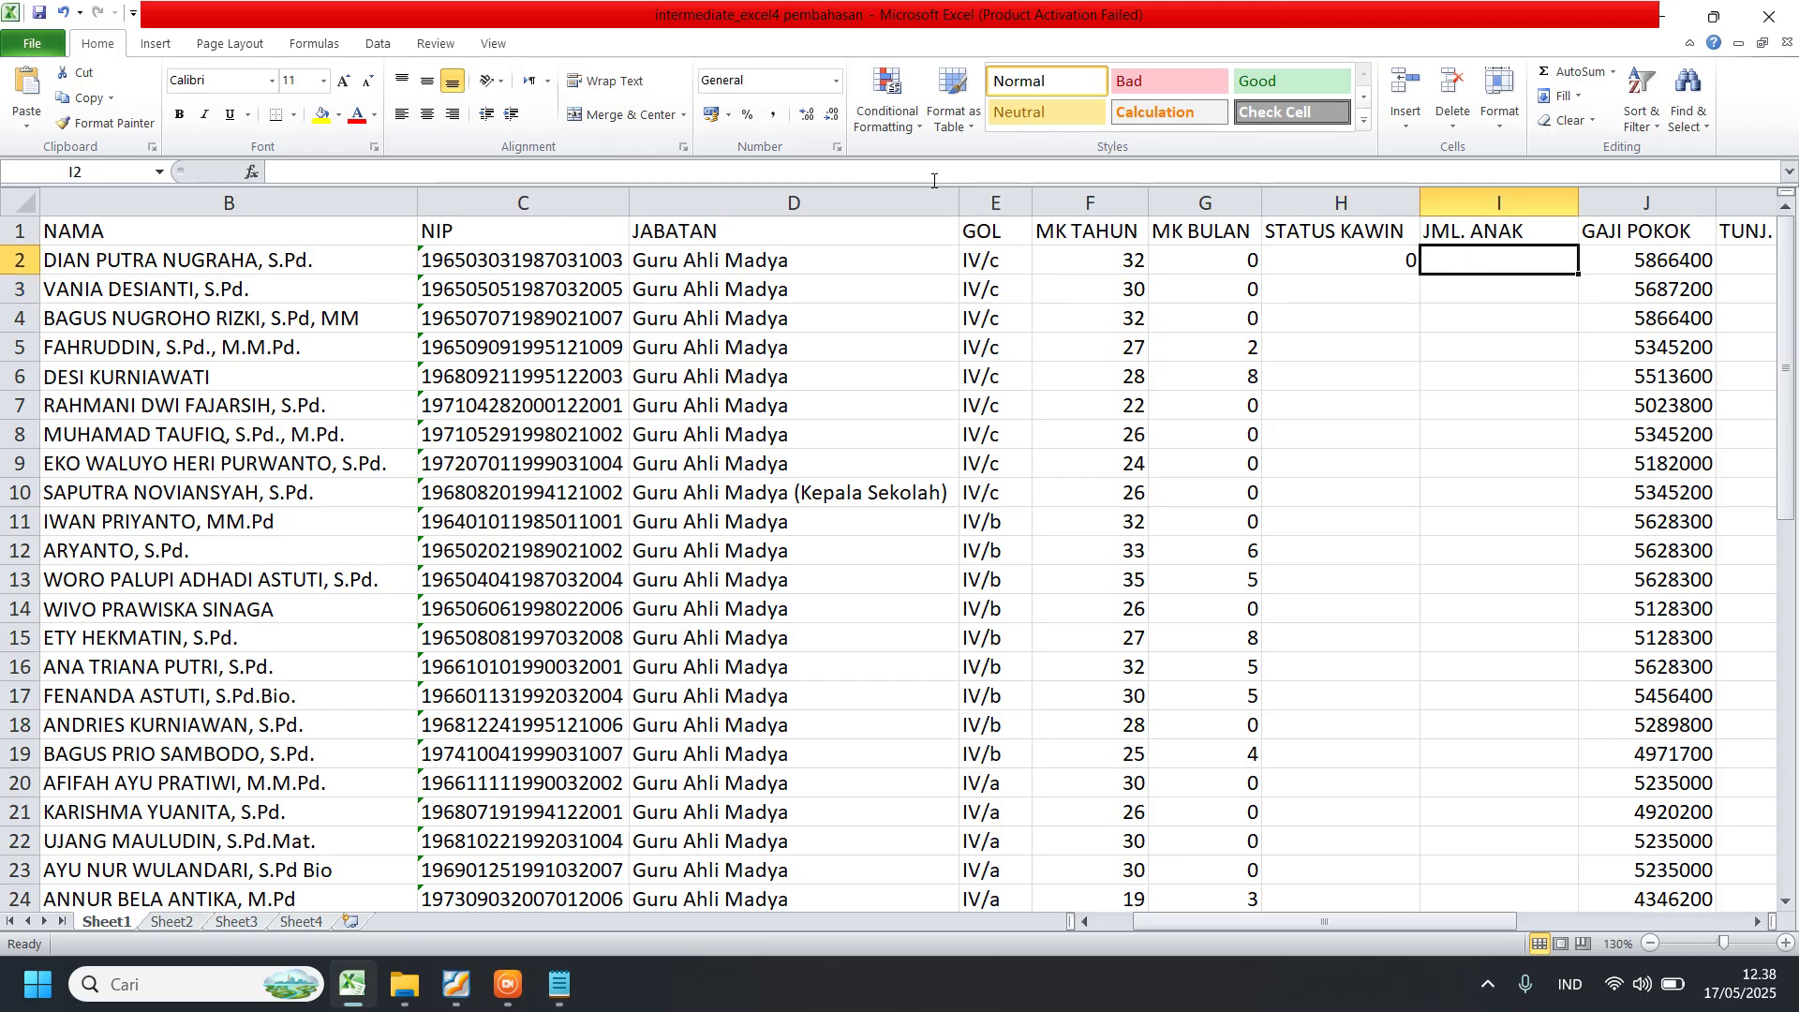
{"action": "left_click", "coordinate": [308, 170]}
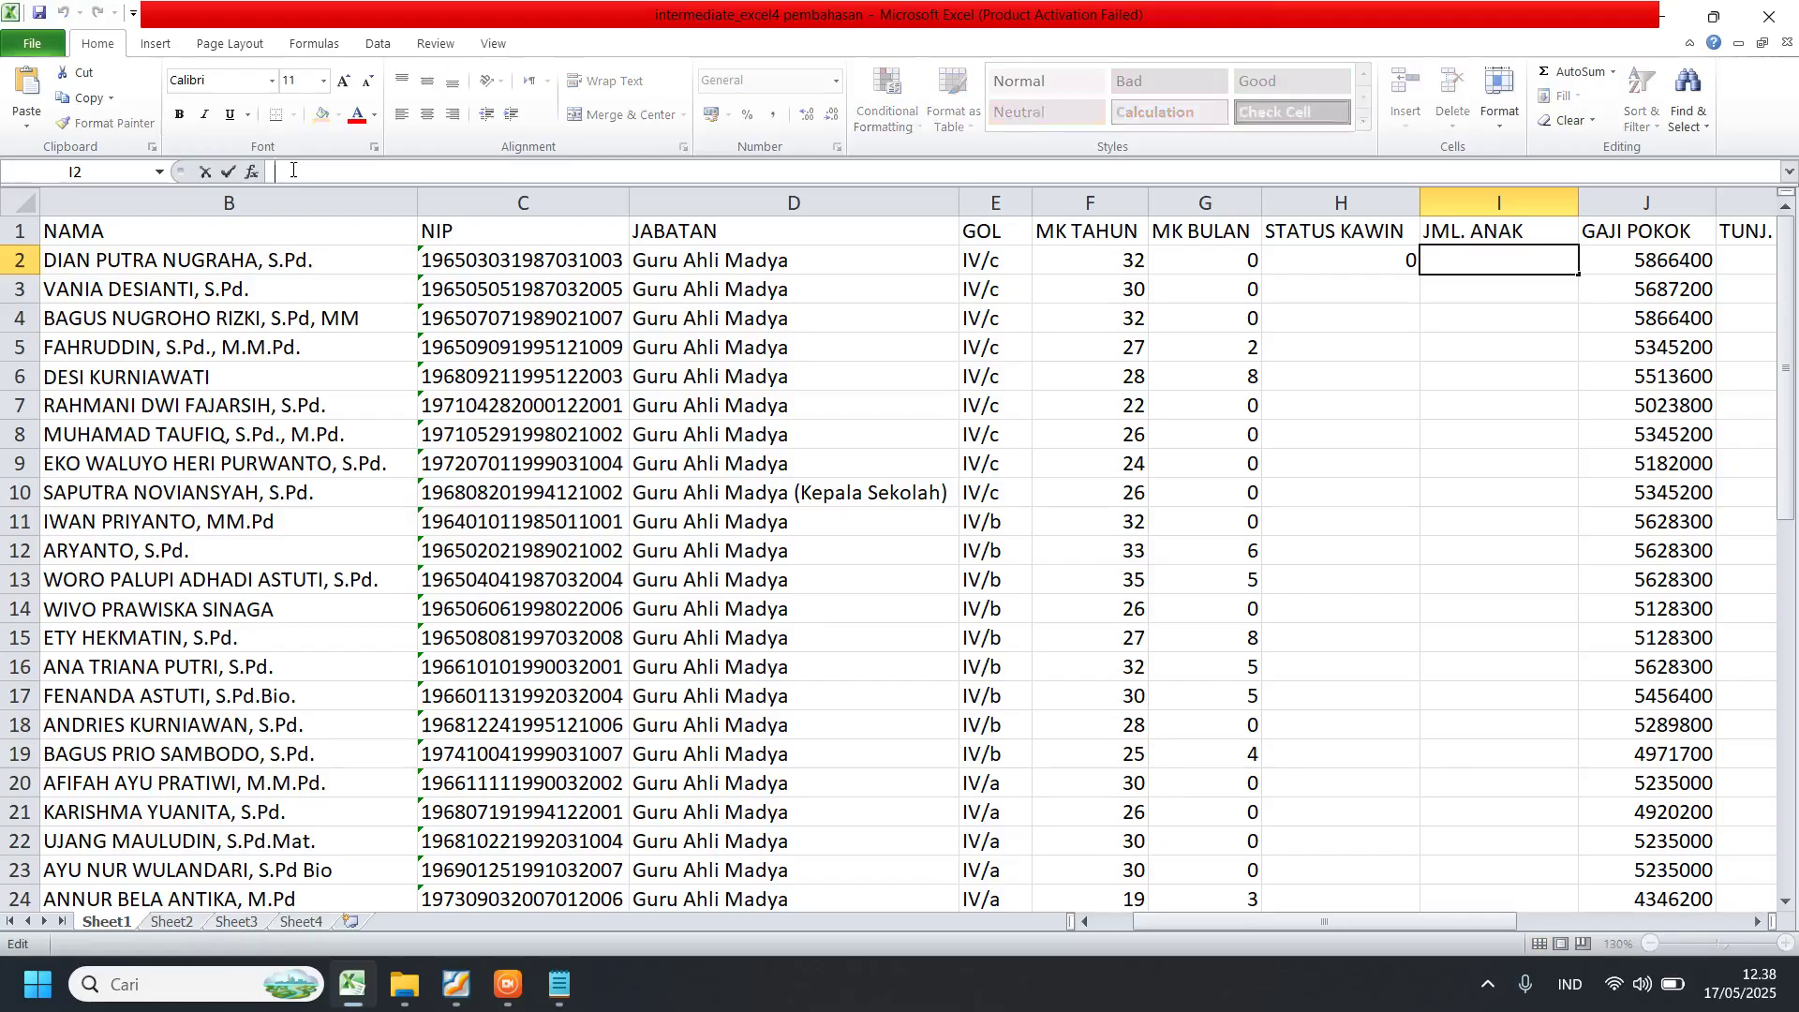
{"action": "right_click", "coordinate": [303, 165]}
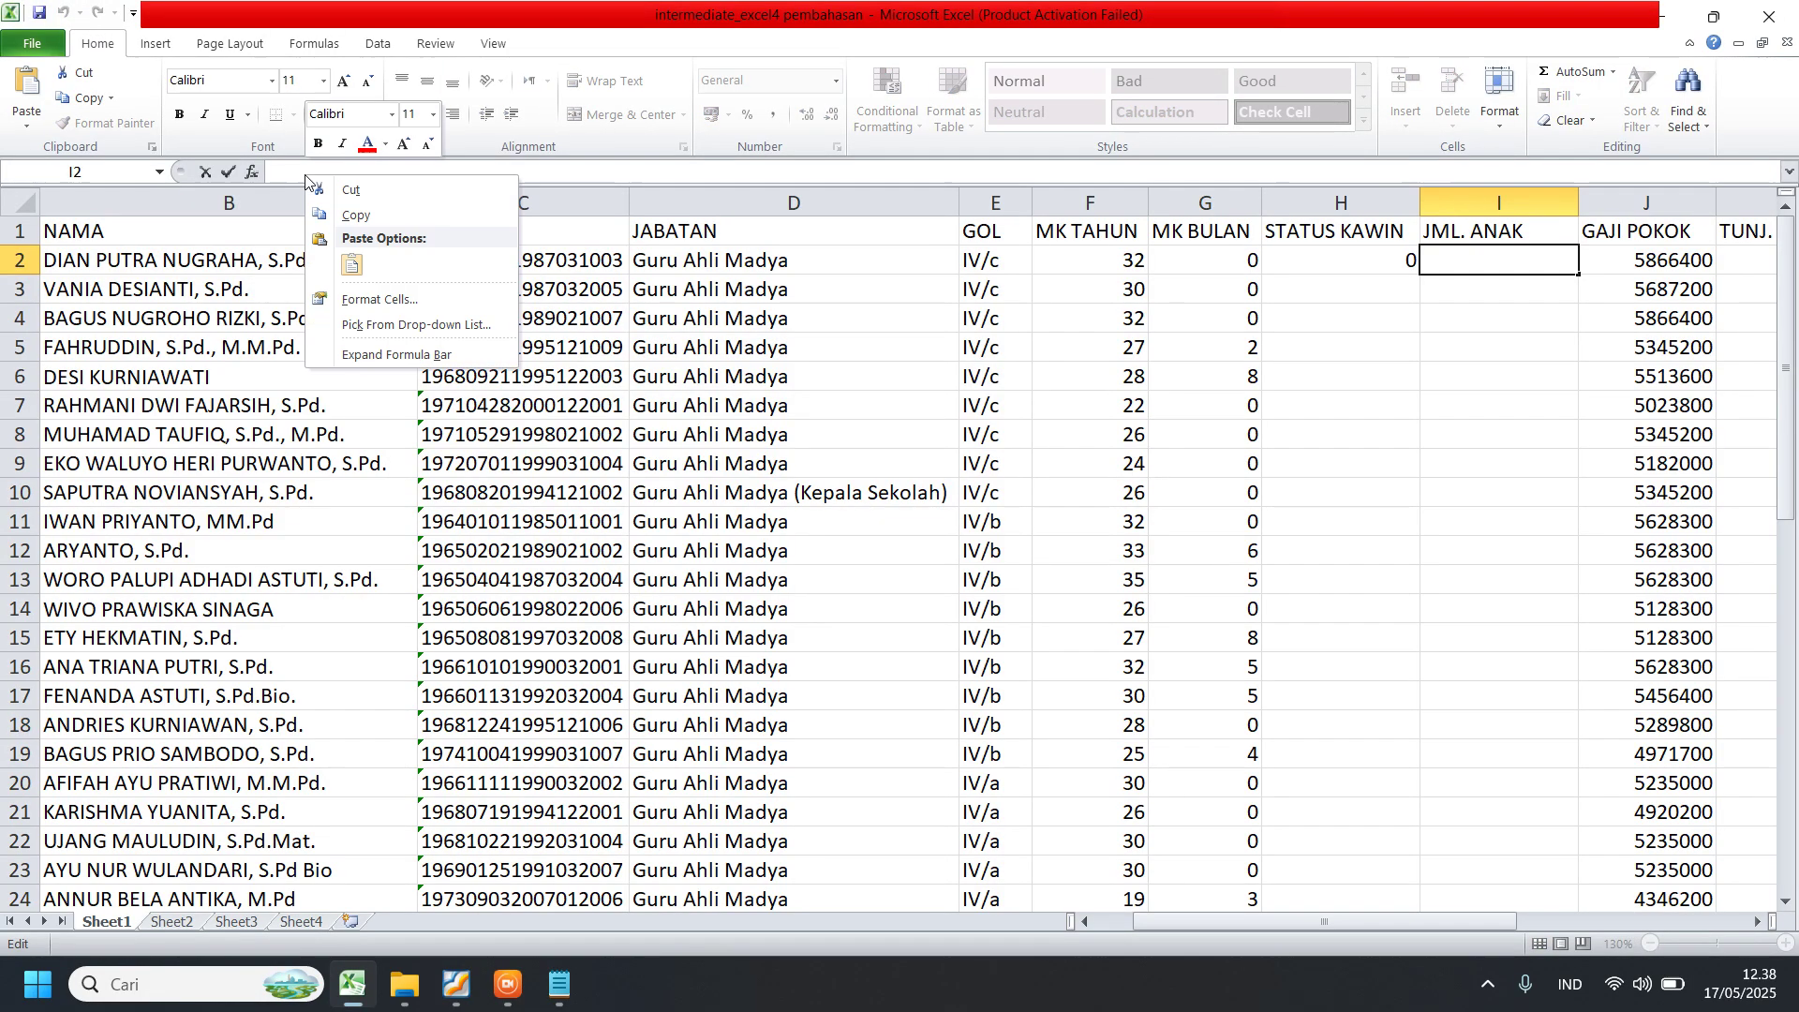
{"action": "left_click", "coordinate": [355, 260]}
{"action": "key", "text": "Return"}
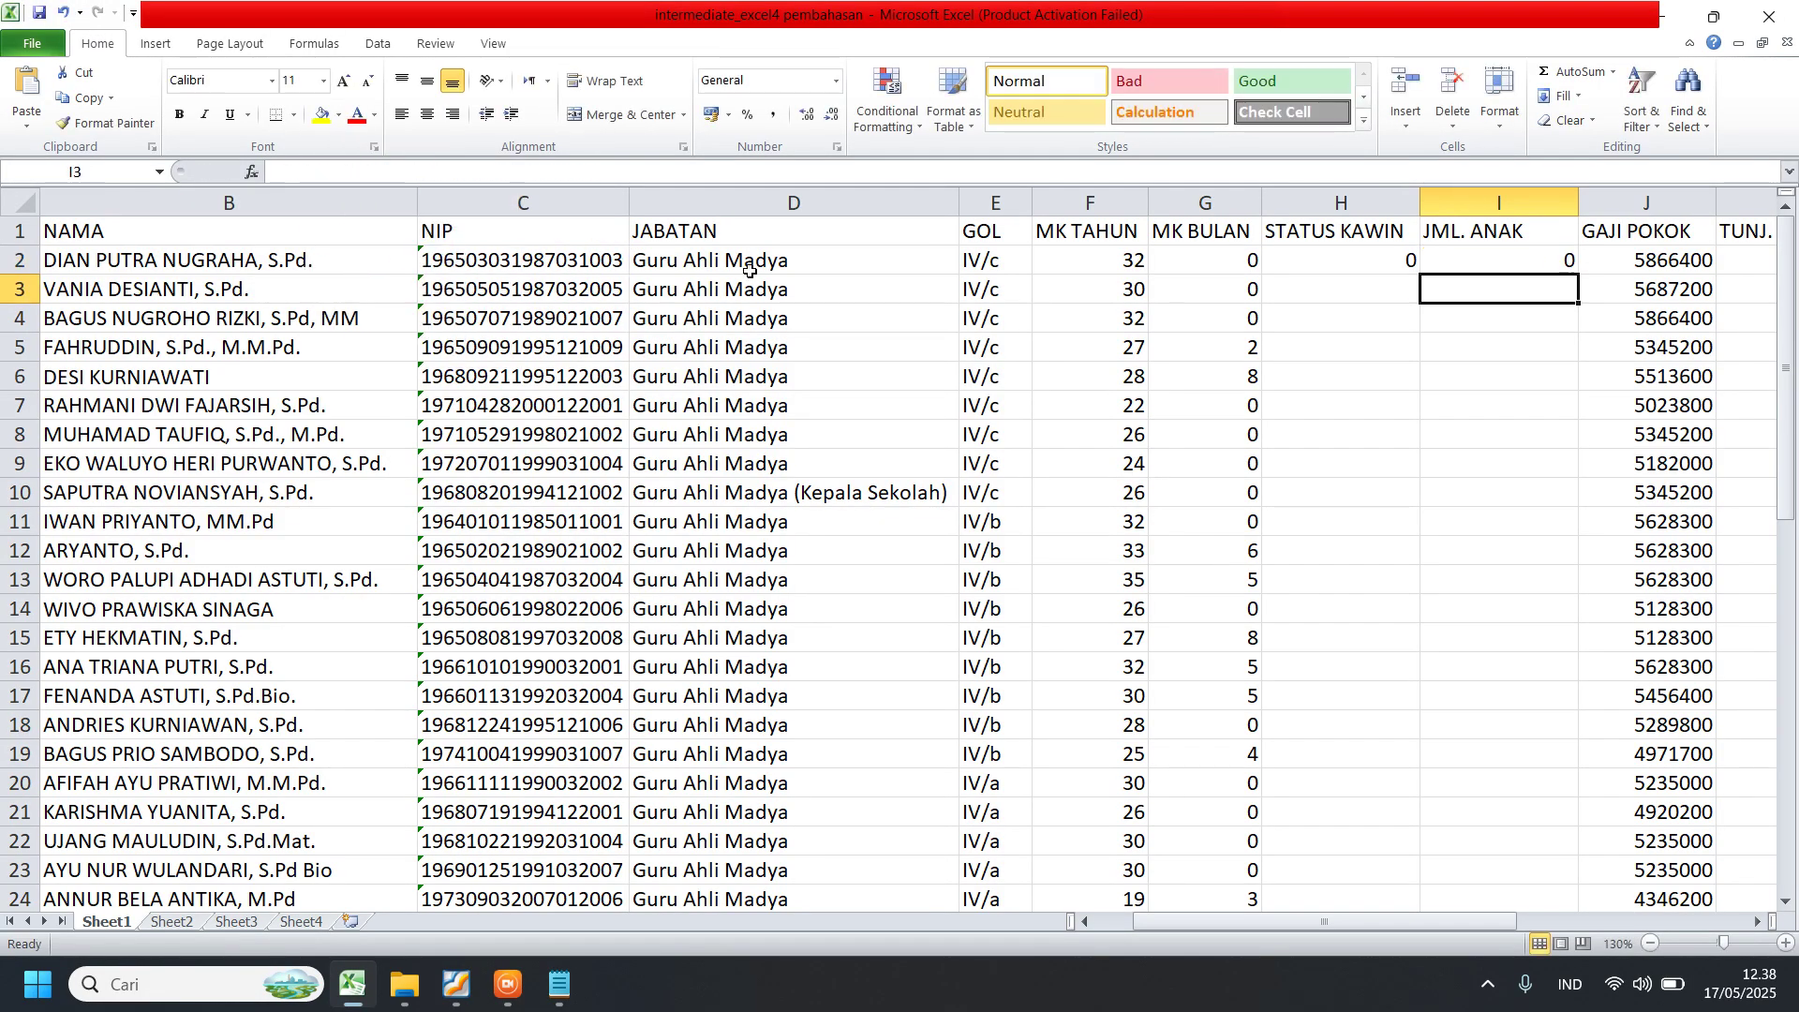
- Examine the employee data columns in Sheet2 to locate the PERKAWINAN and ANAK columns needed for the STATUS KAWIN and JML. ANAK lookups
{"action": "left_click", "coordinate": [1332, 267]}
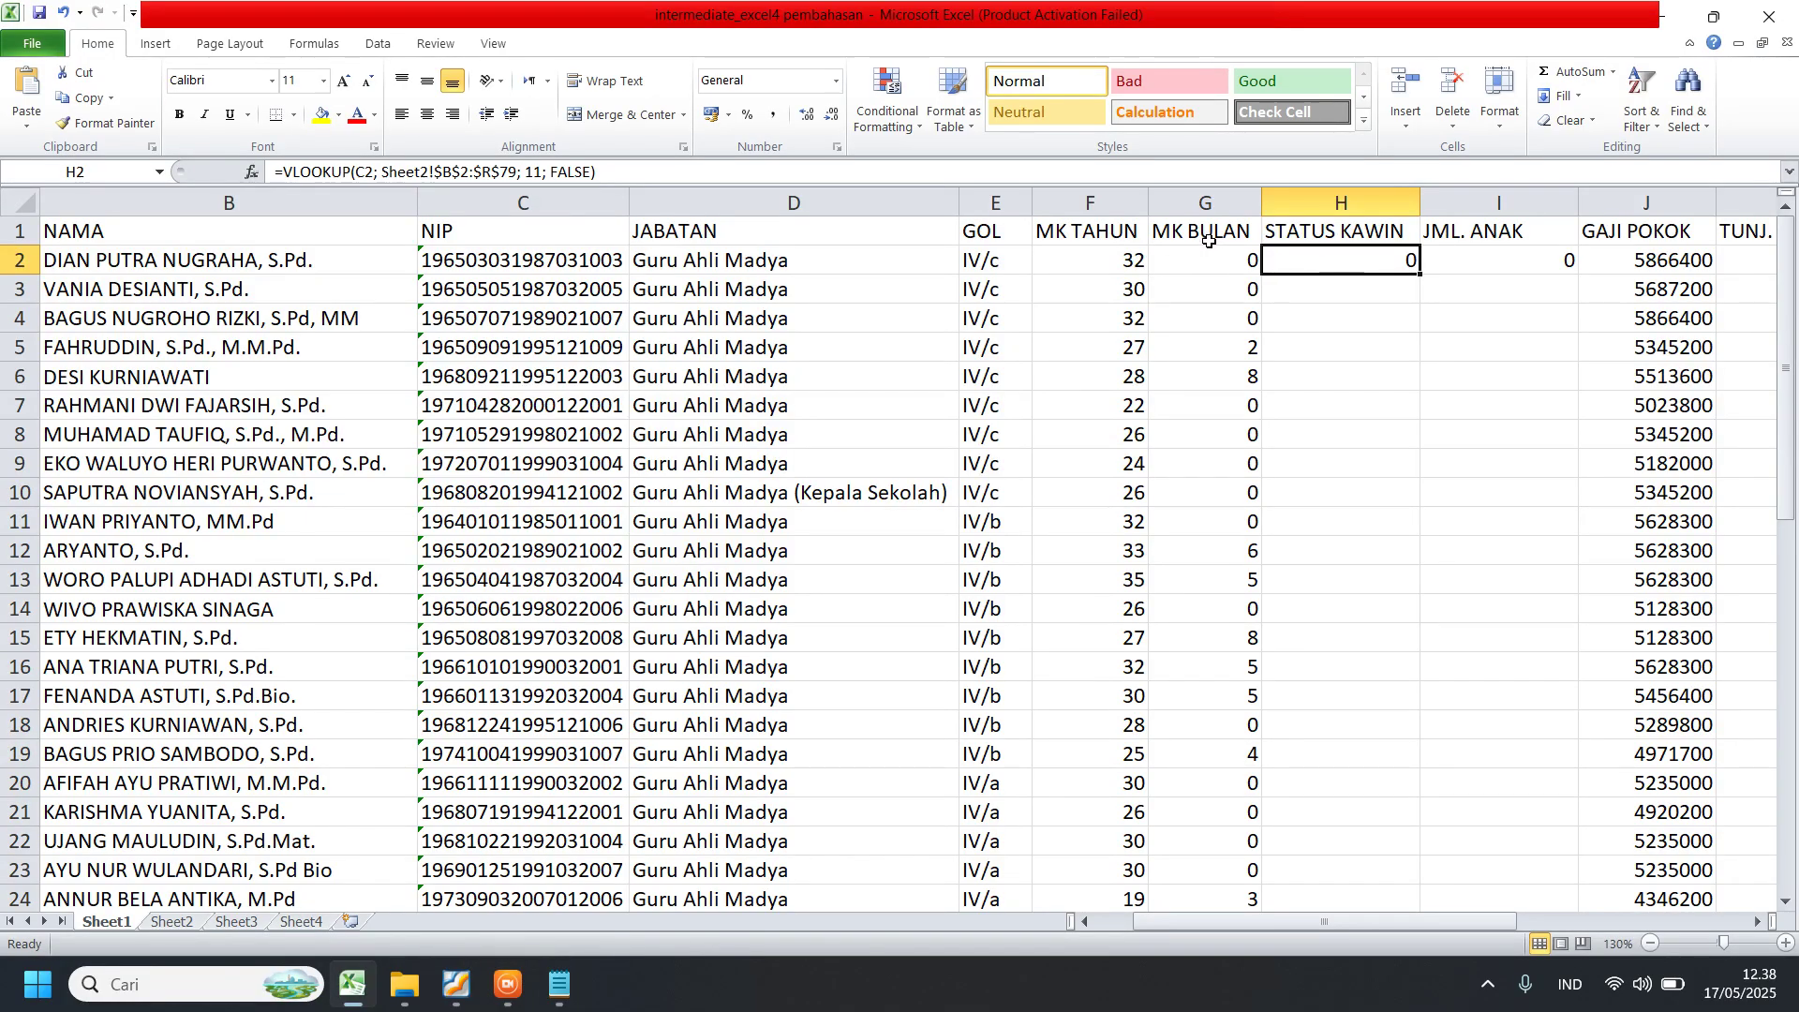
{"action": "left_click", "coordinate": [1209, 241]}
{"action": "left_click", "coordinate": [1388, 242]}
{"action": "left_click", "coordinate": [1487, 235]}
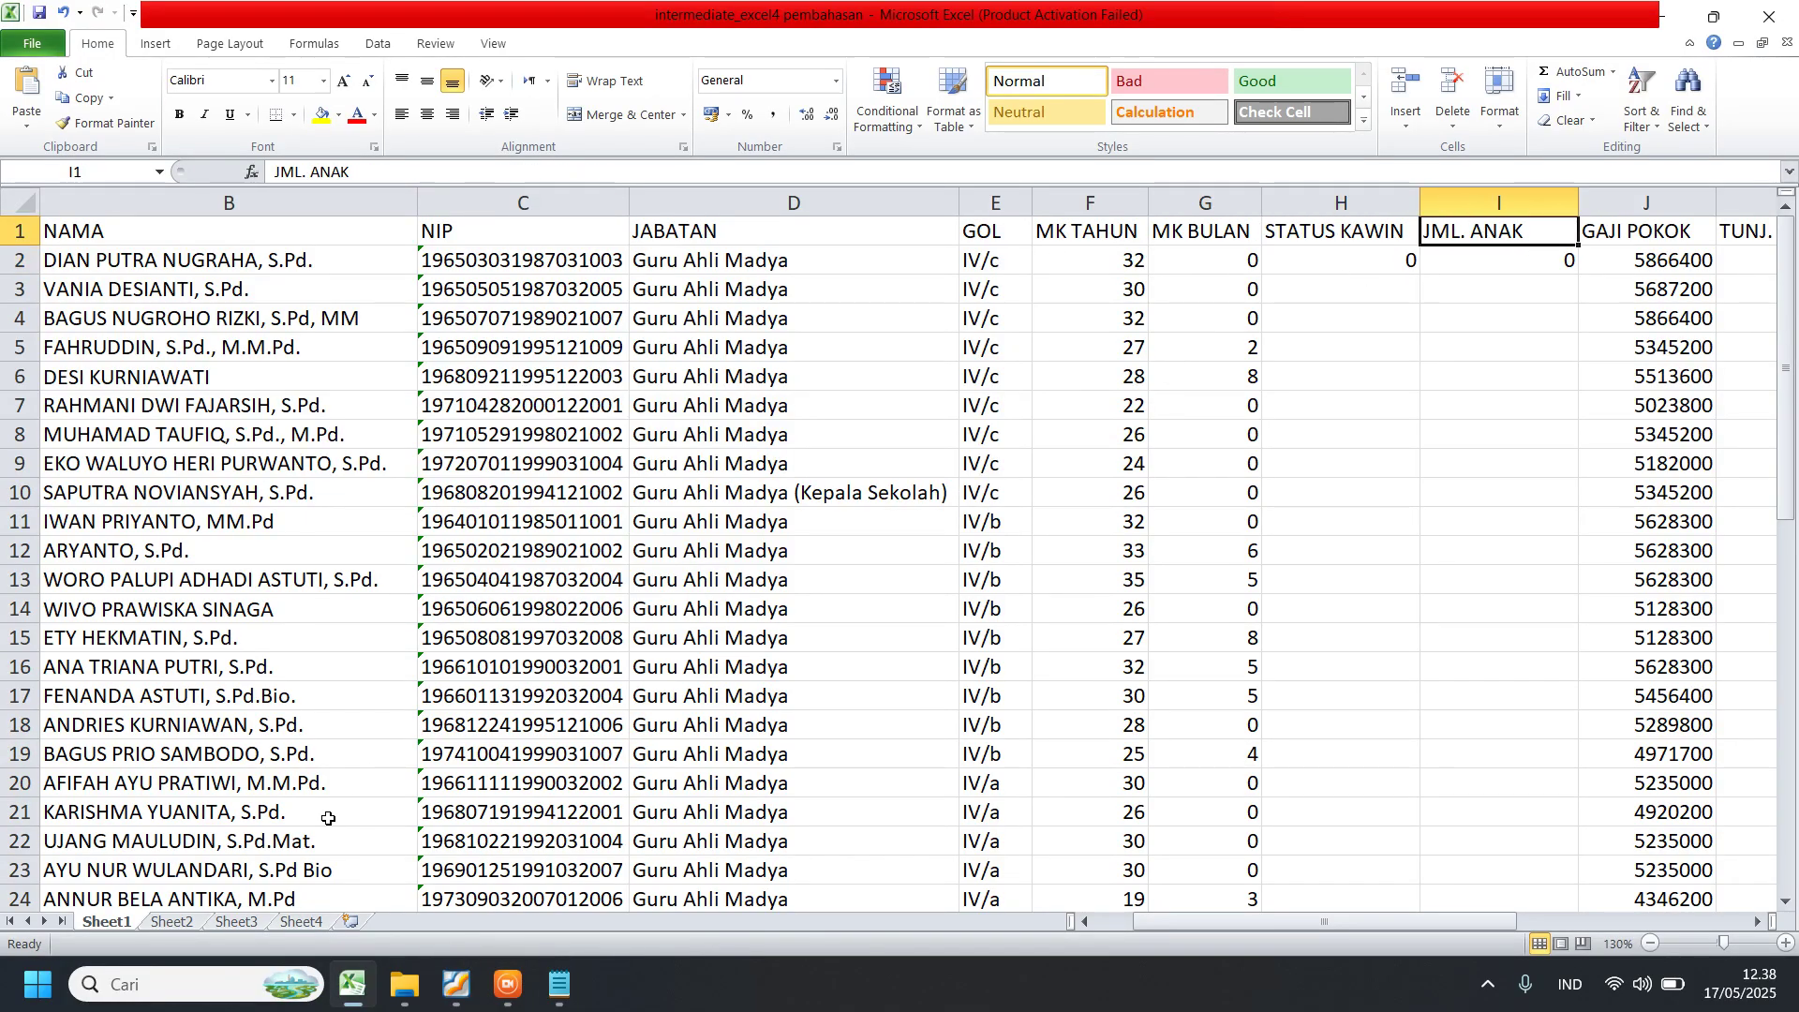
{"action": "left_click", "coordinate": [169, 923]}
{"action": "left_click", "coordinate": [615, 451]}
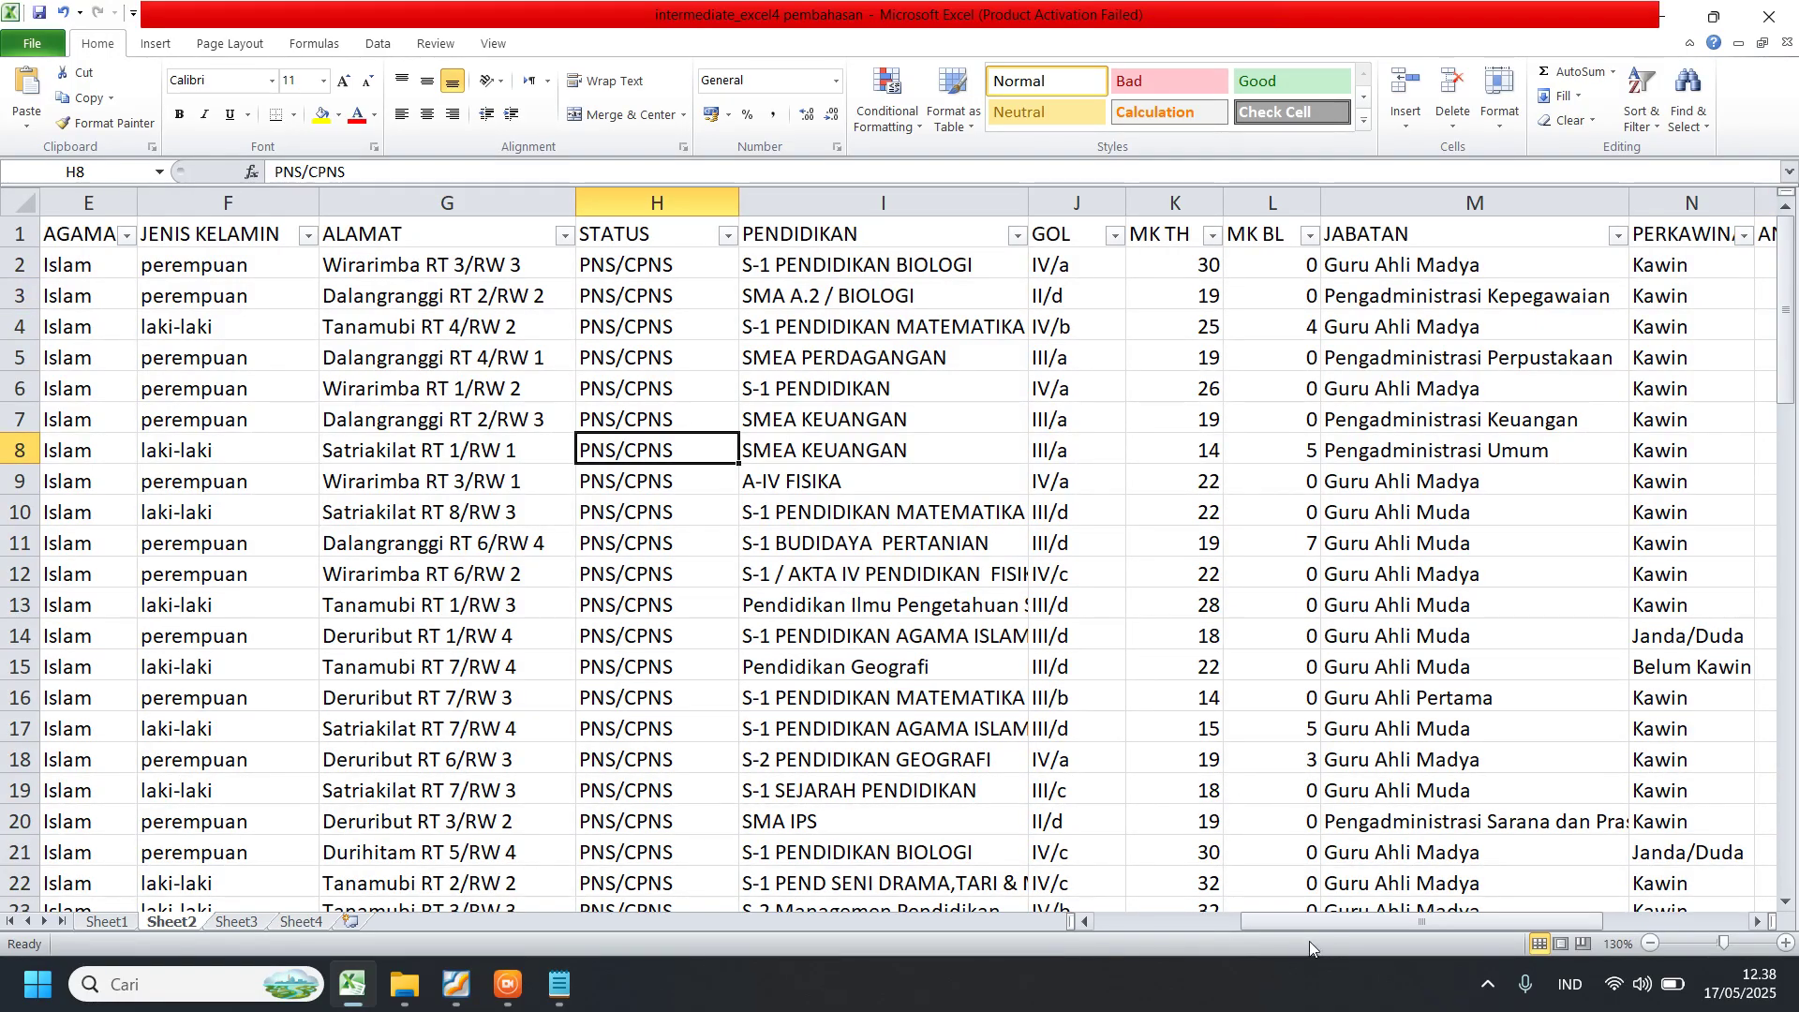
{"action": "mouse_move", "coordinate": [1306, 920]}
{"action": "left_mouse_down"}
{"action": "mouse_move", "coordinate": [1210, 917]}
{"action": "mouse_move", "coordinate": [1305, 911]}
{"action": "mouse_move", "coordinate": [1288, 911]}
{"action": "left_mouse_up"}
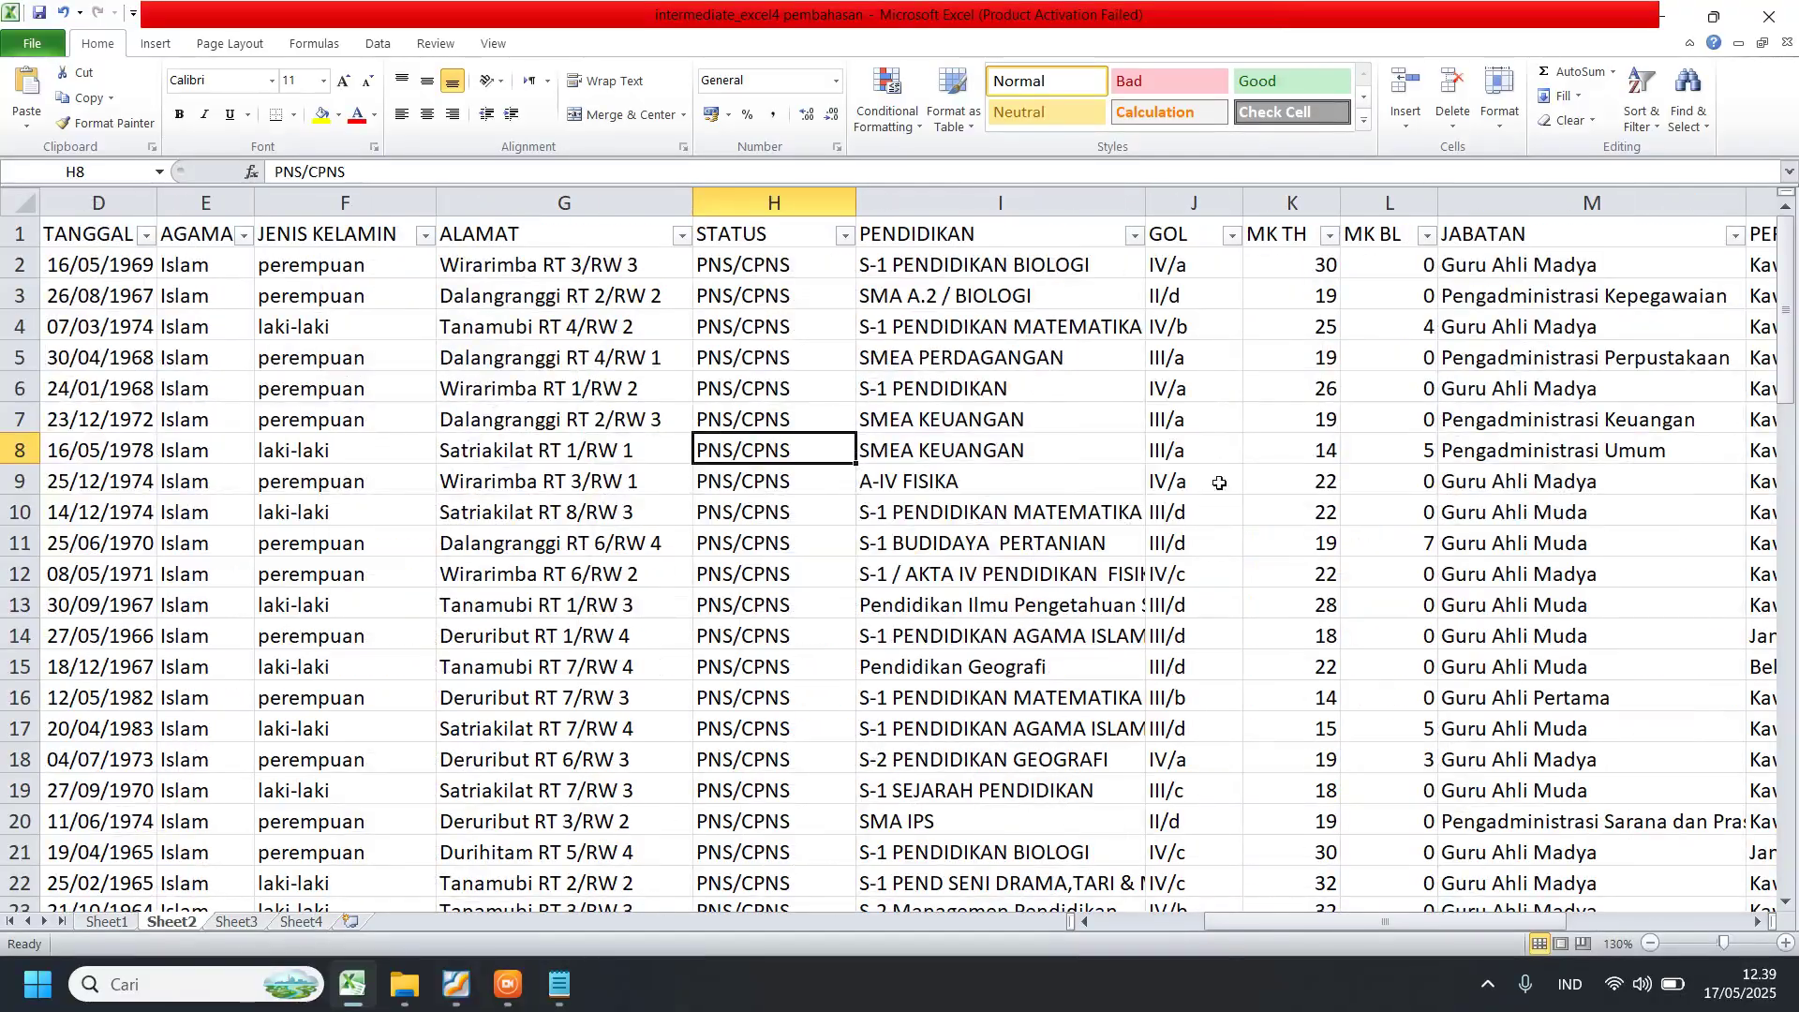
{"action": "left_click", "coordinate": [1187, 266]}
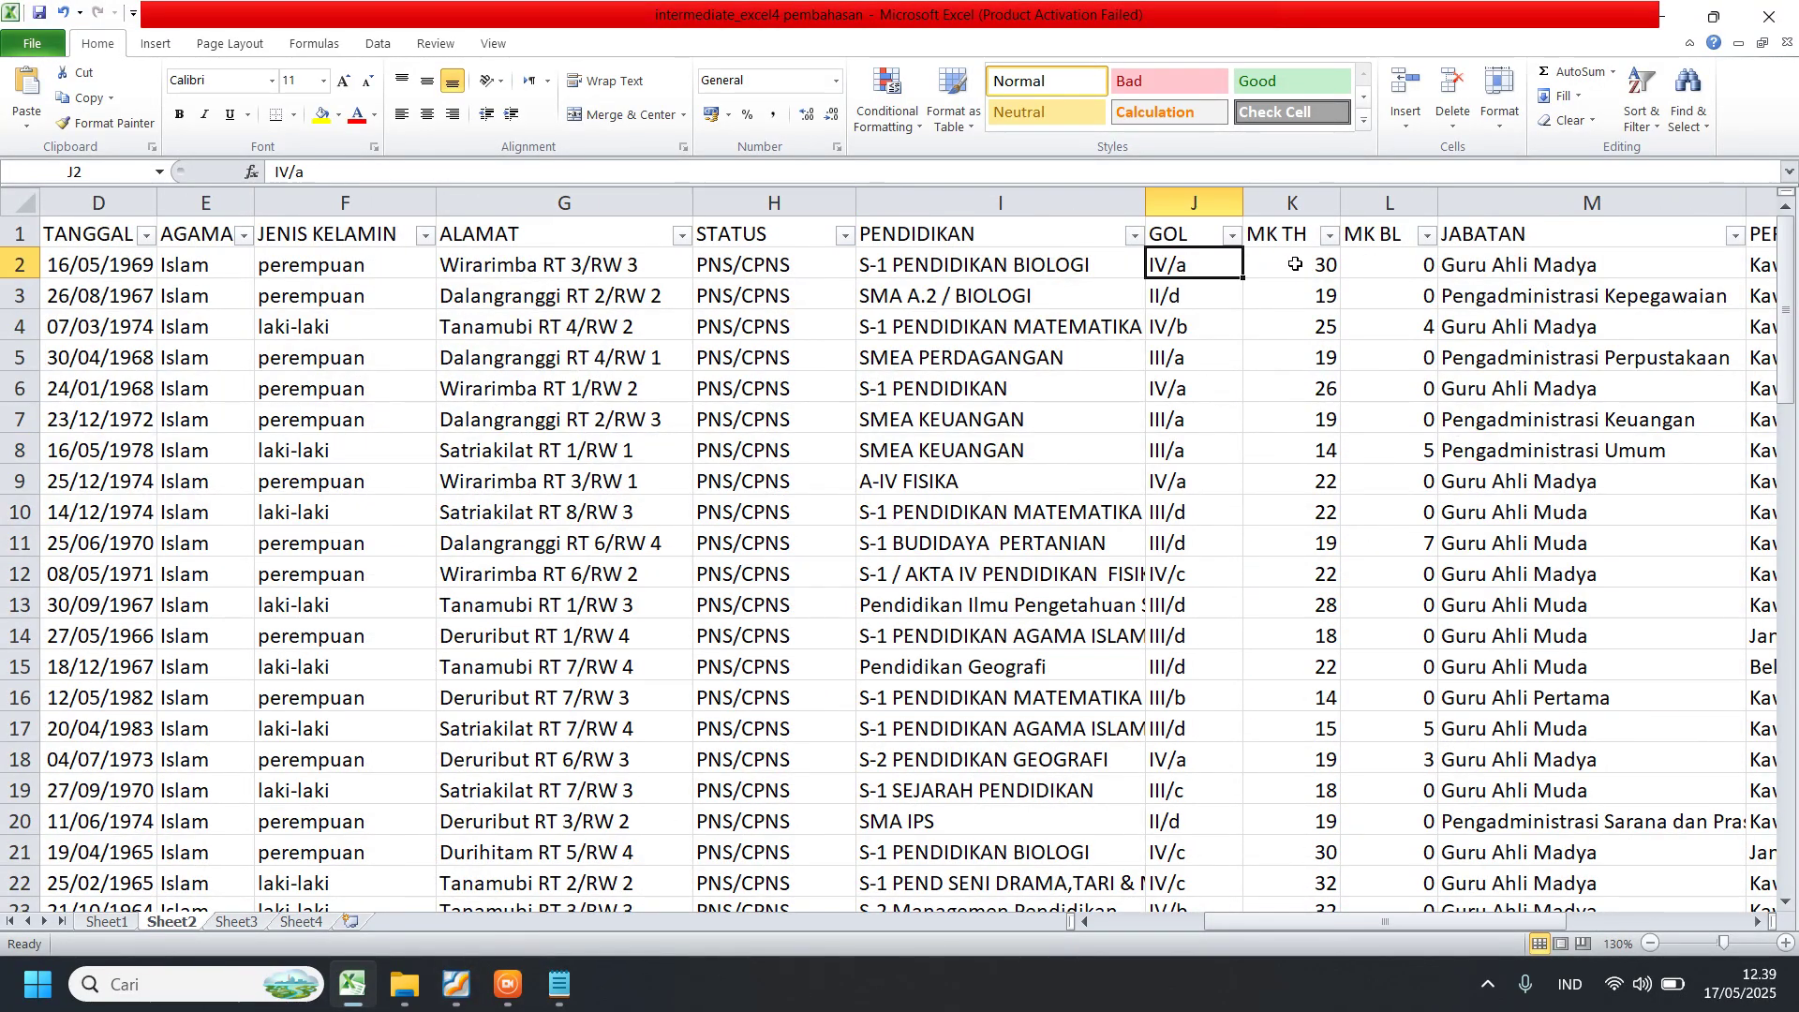
{"action": "left_click", "coordinate": [1295, 264]}
{"action": "left_click", "coordinate": [1384, 265]}
{"action": "left_click", "coordinate": [1510, 267]}
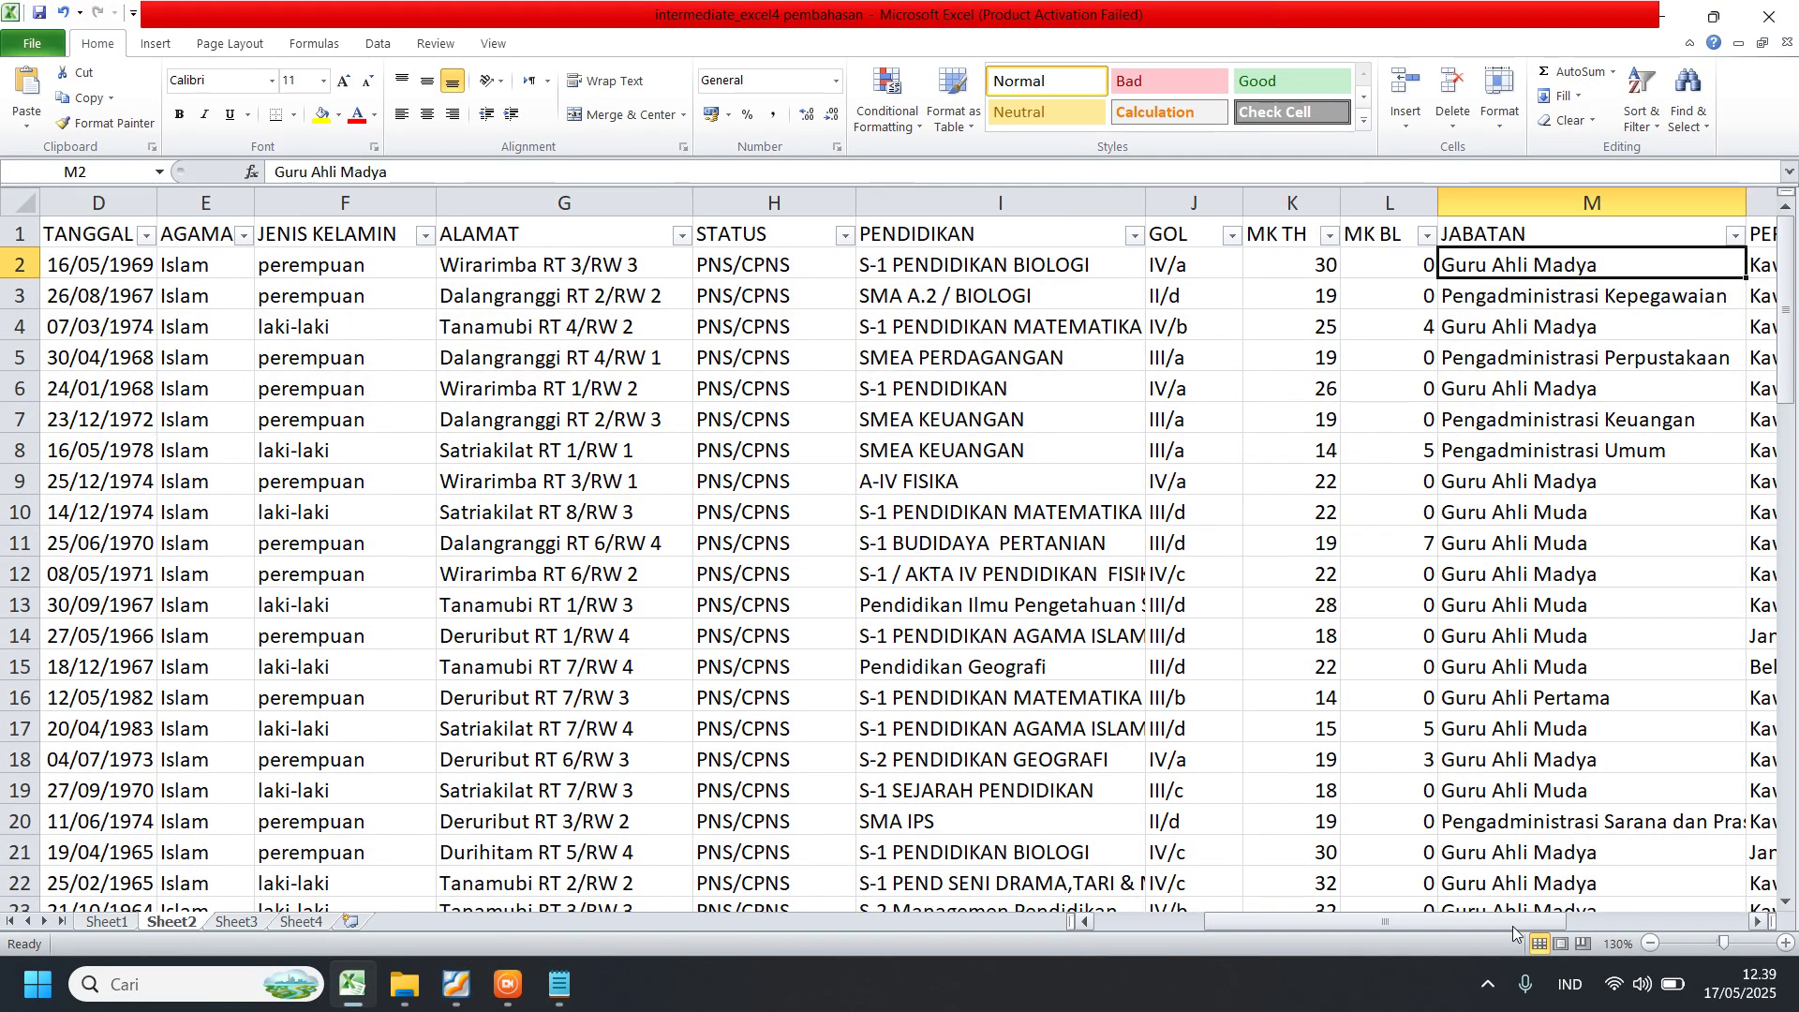
{"action": "left_click_drag", "start_coordinate": [1513, 933], "coordinate": [1656, 930]}
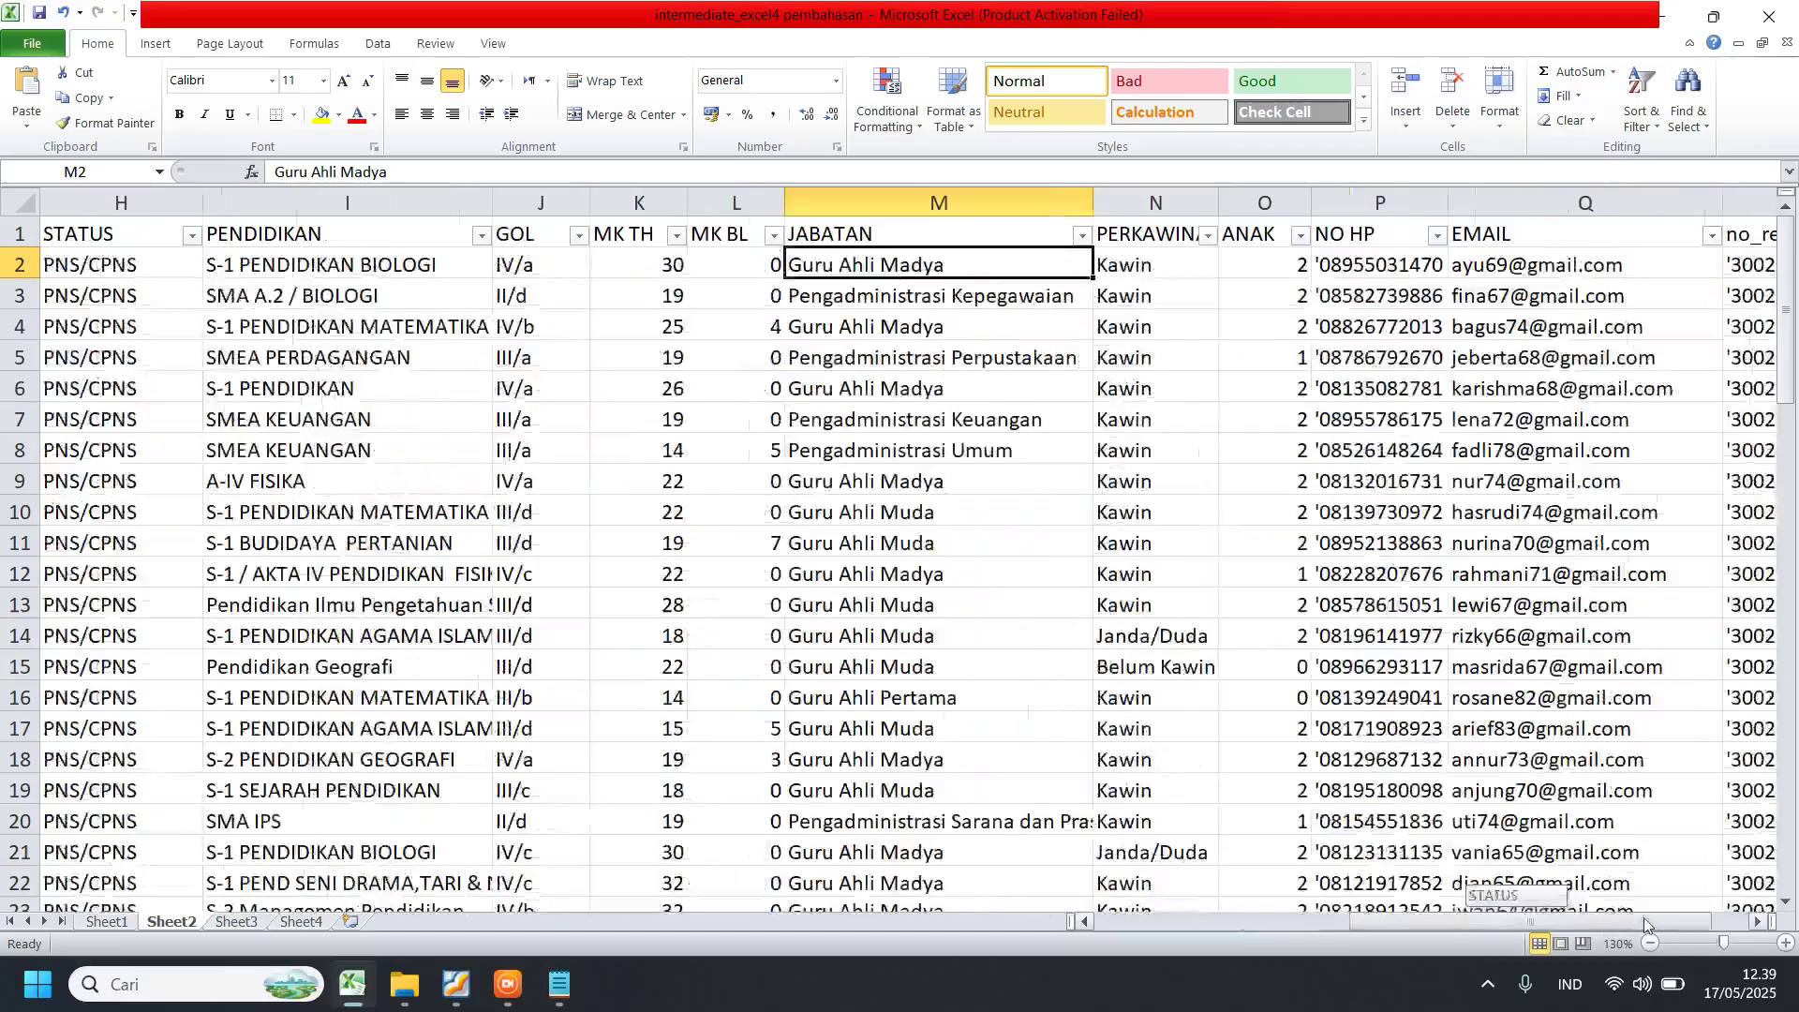
{"action": "left_click", "coordinate": [1141, 269]}
{"action": "left_click", "coordinate": [1263, 267]}
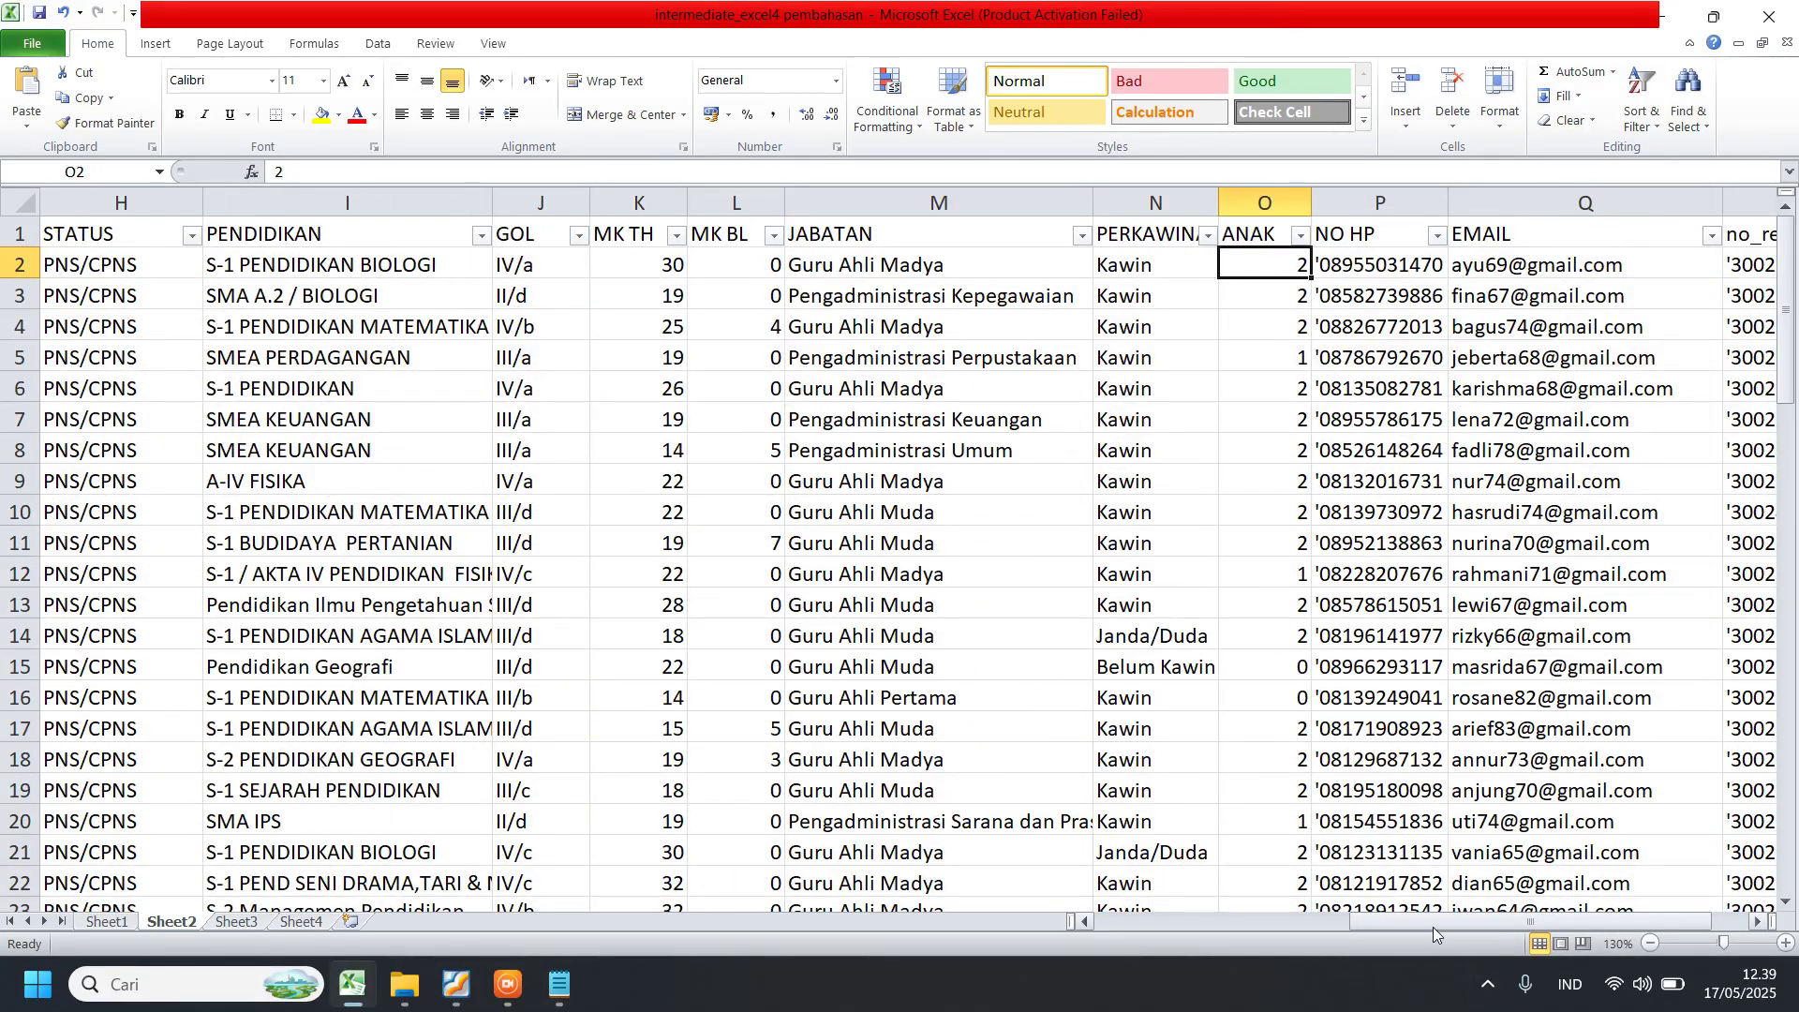
{"action": "left_click_drag", "start_coordinate": [1432, 925], "coordinate": [1245, 942]}
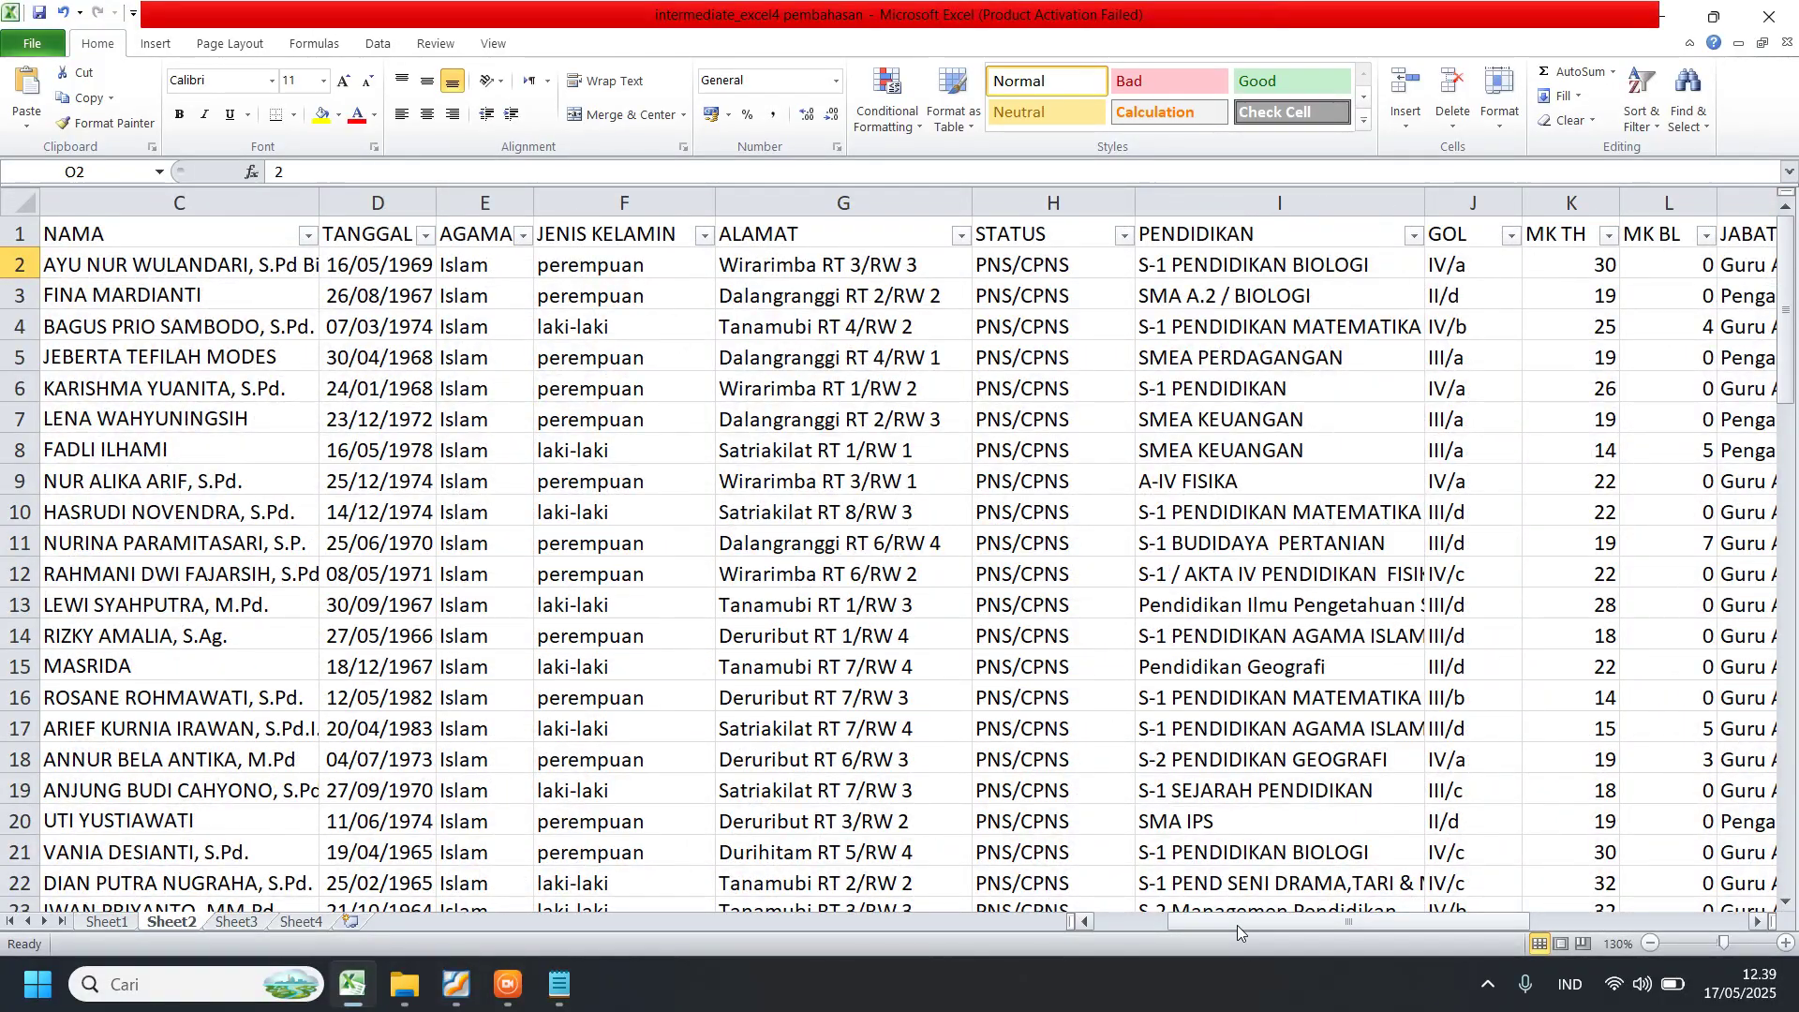
{"action": "left_click_drag", "start_coordinate": [1237, 924], "coordinate": [1164, 928]}
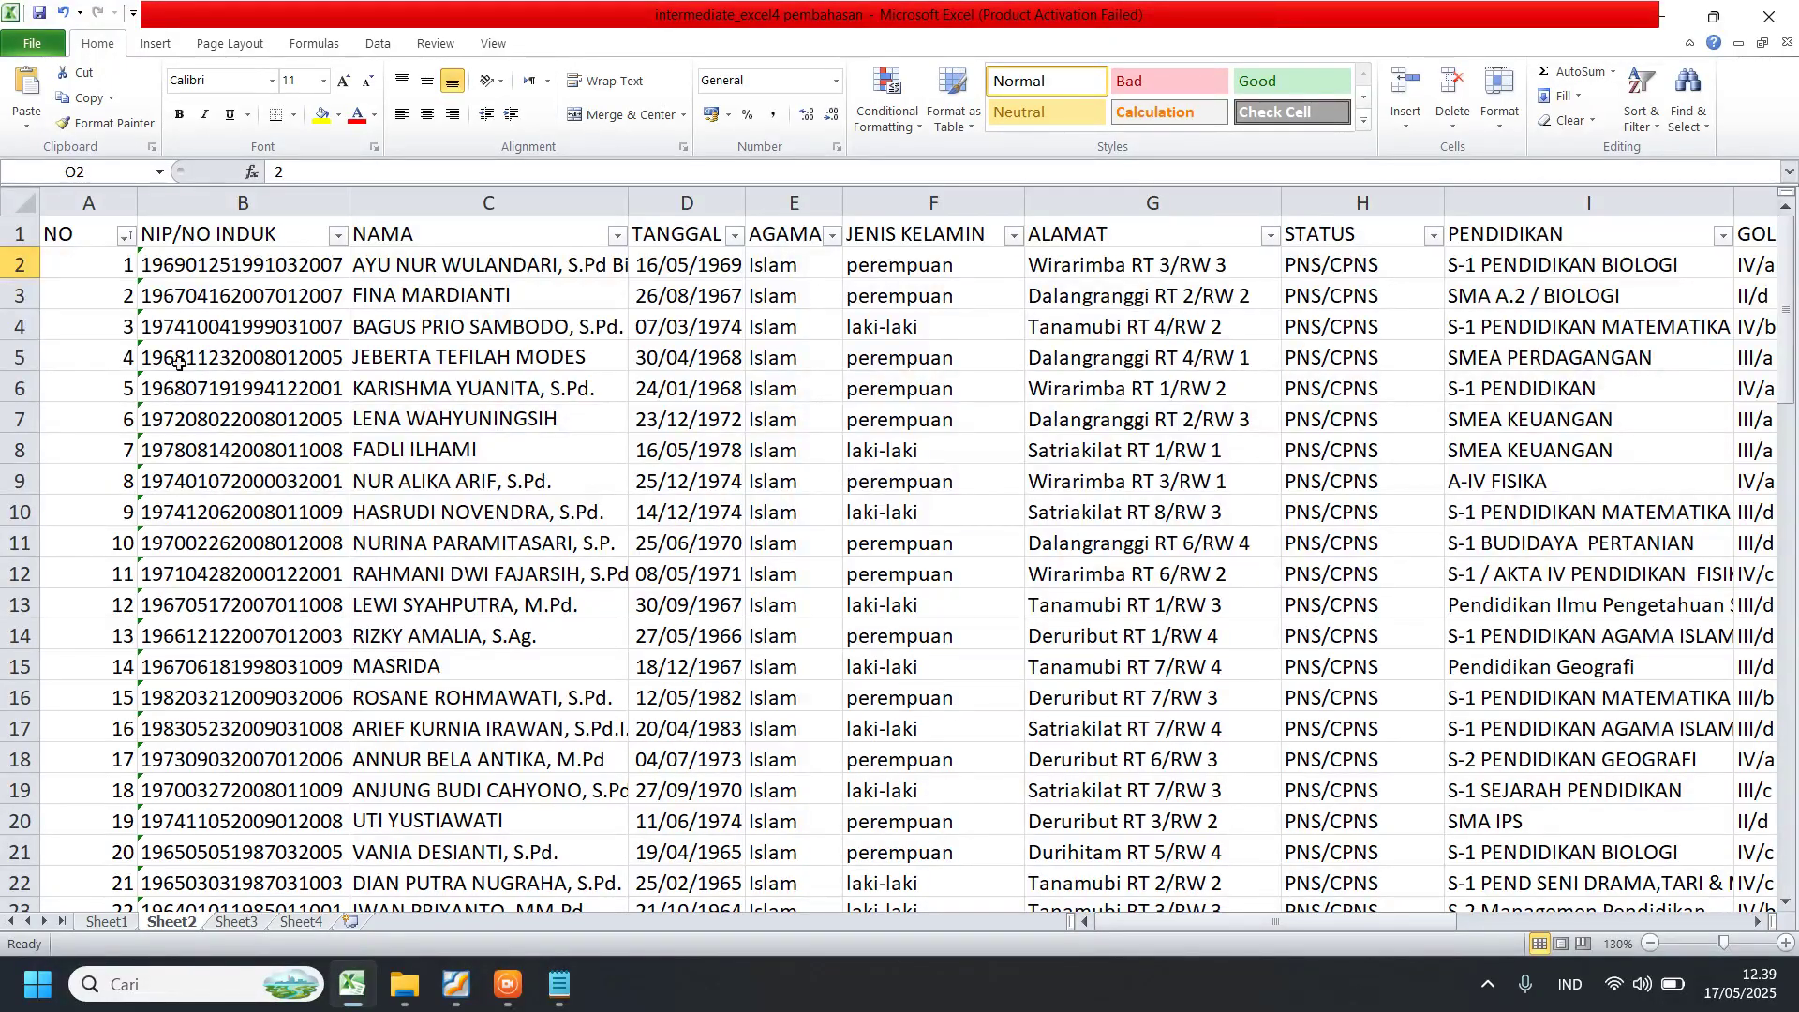
- Count the Sheet2 column positions from NIP/NO INDUK through PERKAWINAN and ANAK to determine their VLOOKUP column index numbers
{"action": "left_click", "coordinate": [213, 265]}
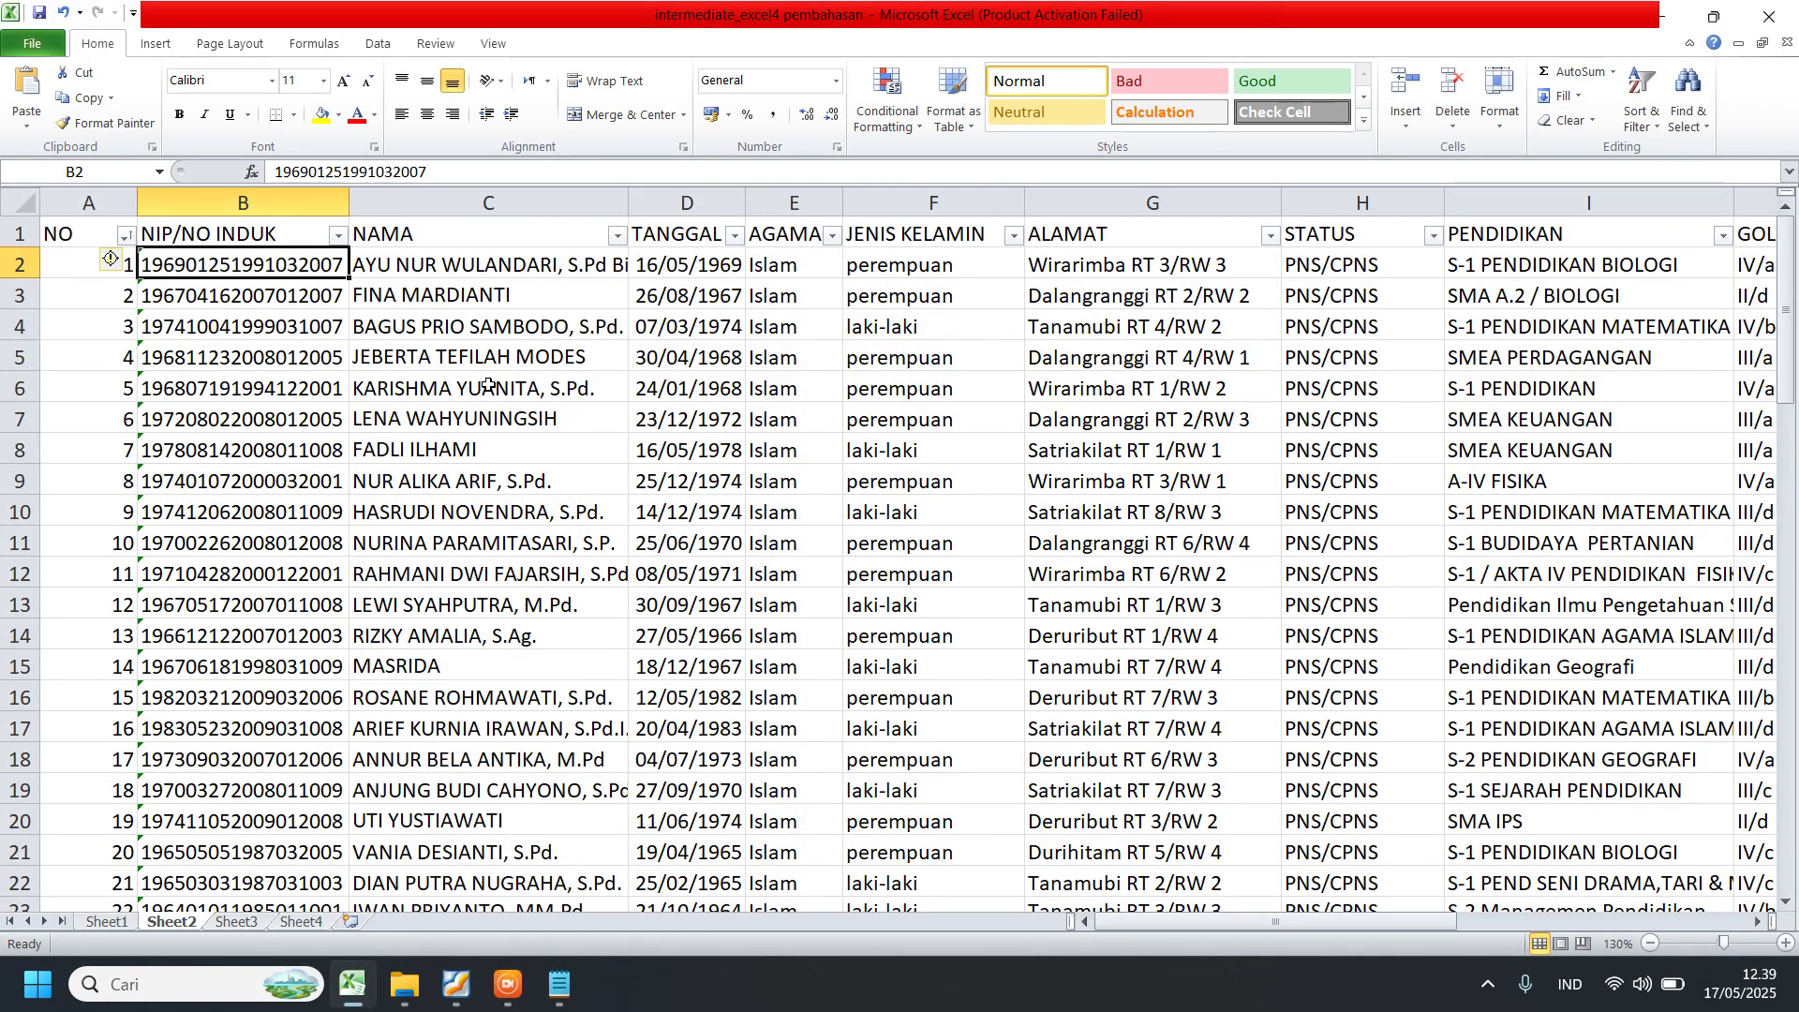
{"action": "left_click", "coordinate": [484, 384]}
{"action": "left_click", "coordinate": [227, 267]}
{"action": "left_click", "coordinate": [422, 267]}
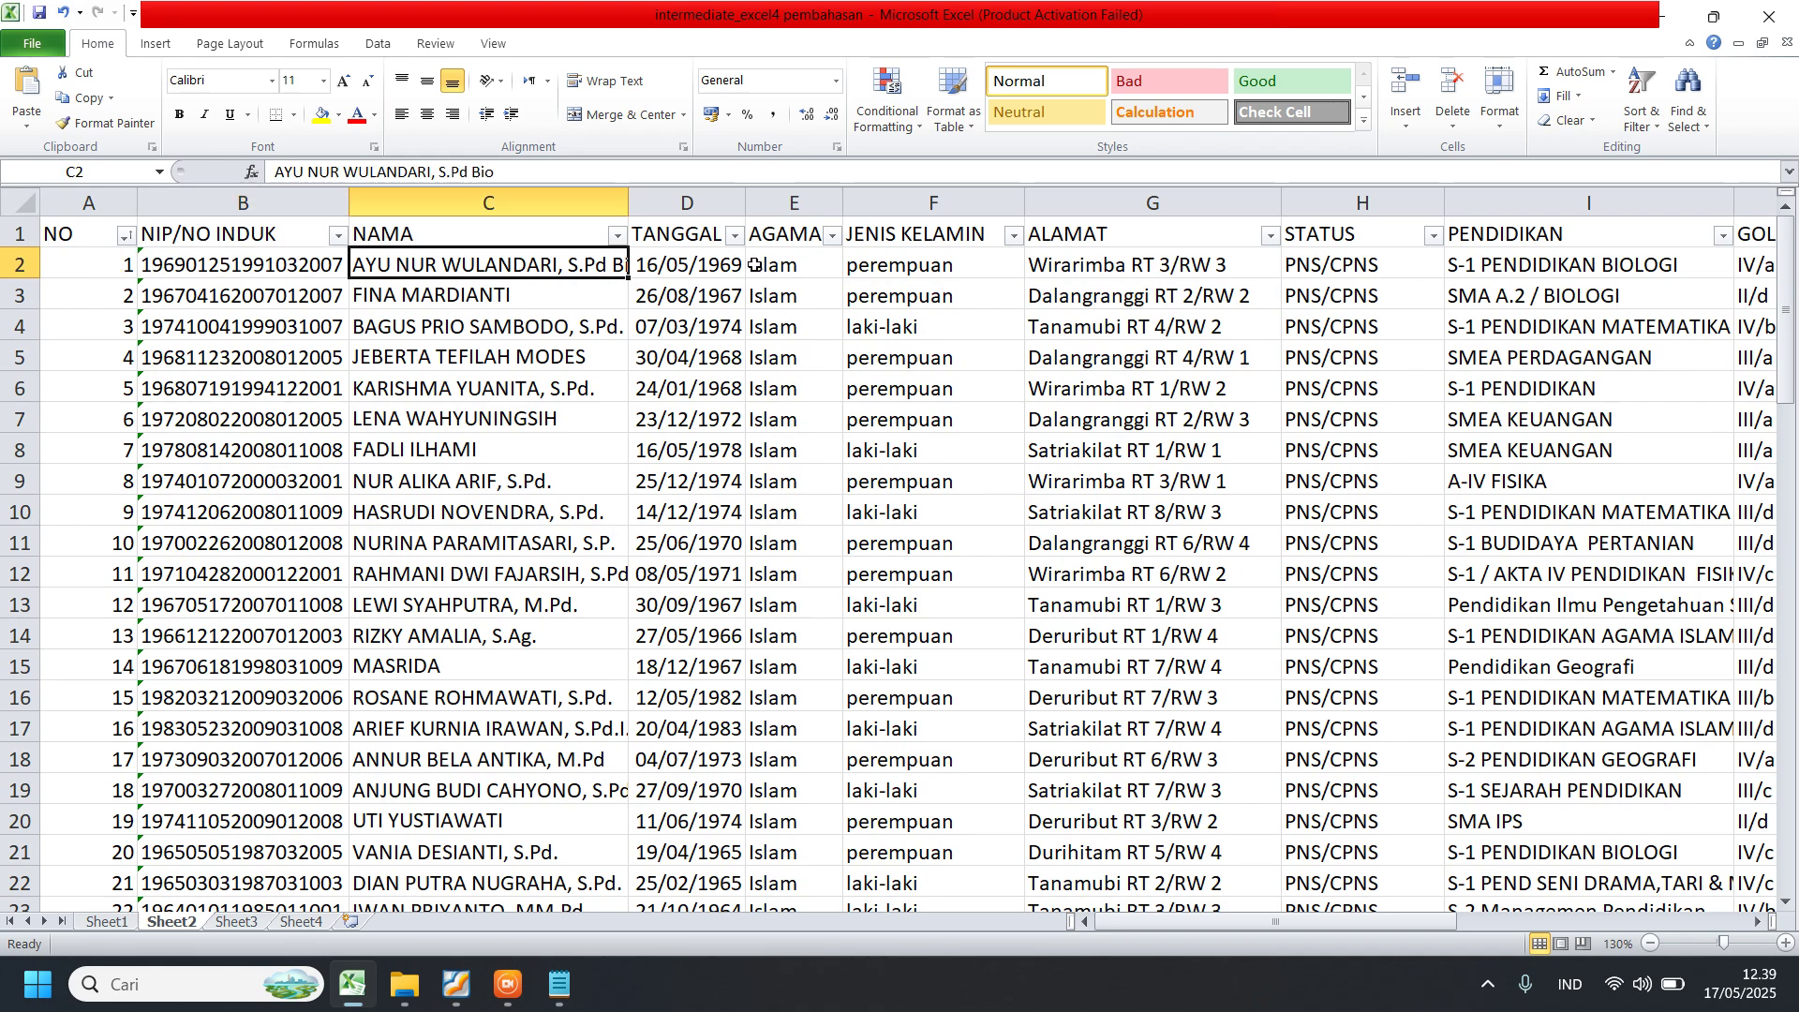
{"action": "left_click", "coordinate": [712, 265]}
{"action": "left_click", "coordinate": [785, 266]}
{"action": "left_click", "coordinate": [874, 267]}
{"action": "left_click", "coordinate": [1091, 266]}
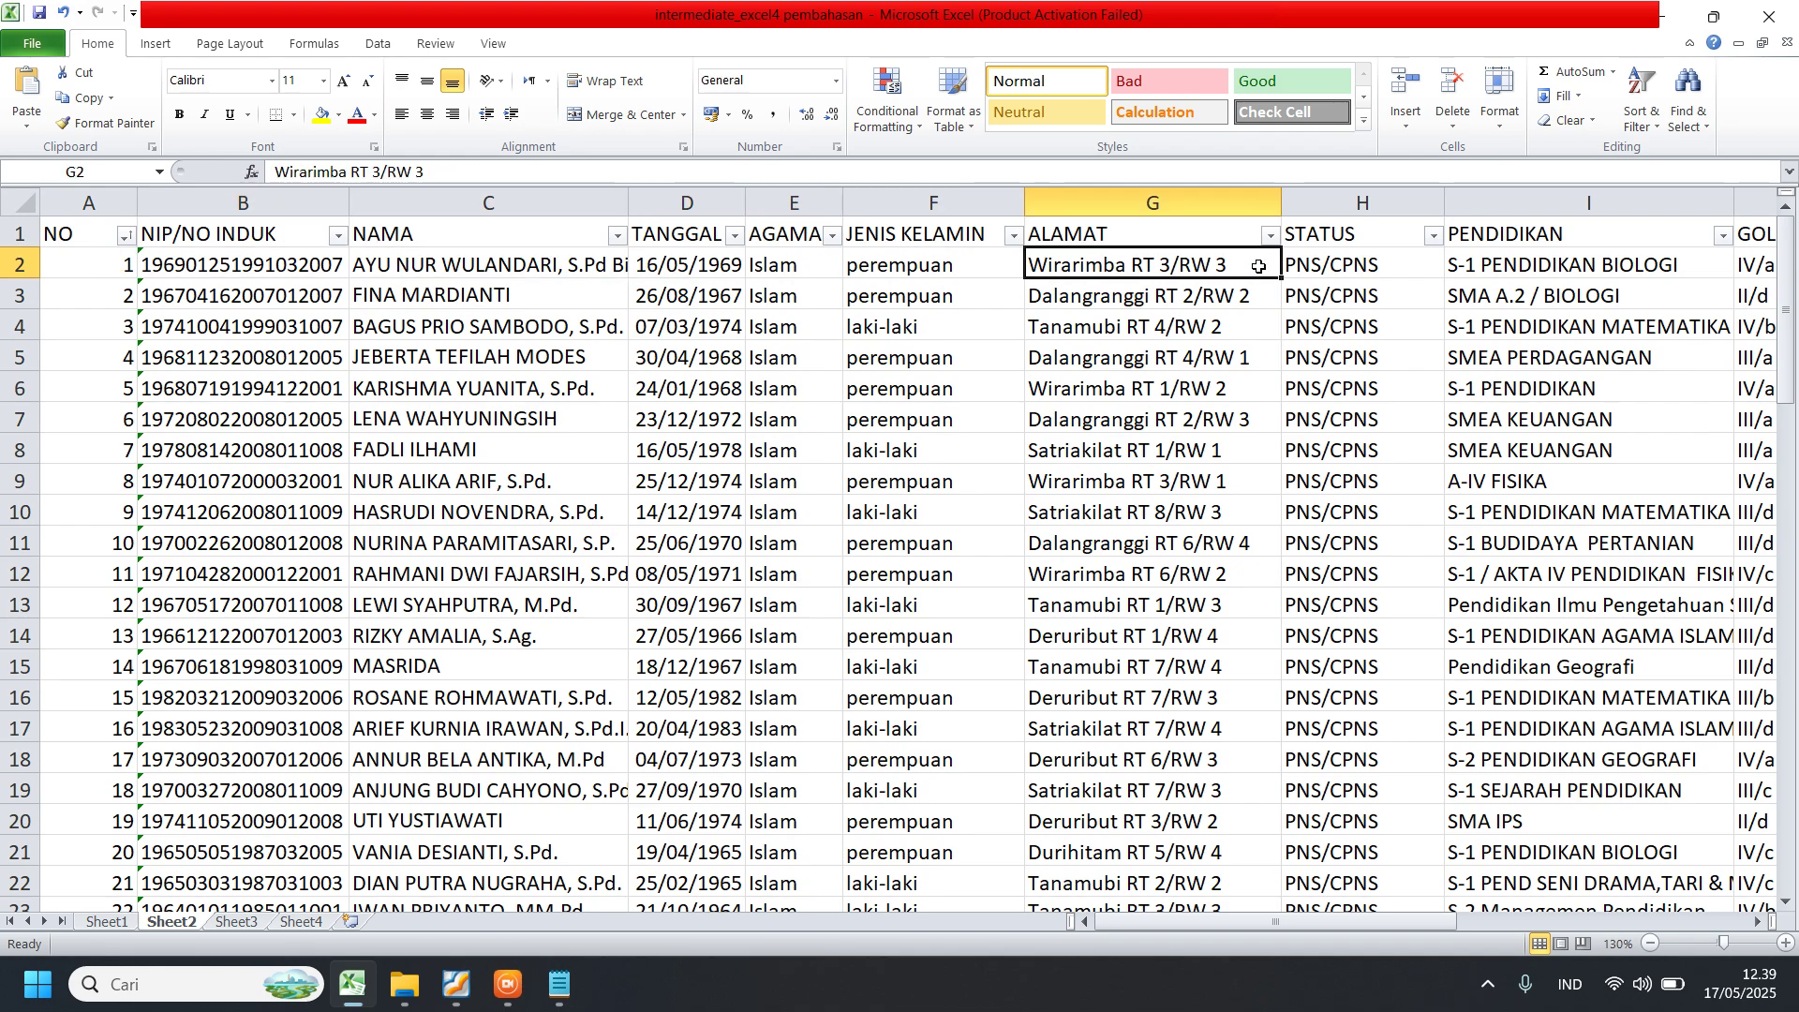
{"action": "left_click", "coordinate": [1291, 269]}
{"action": "left_click", "coordinate": [1490, 269]}
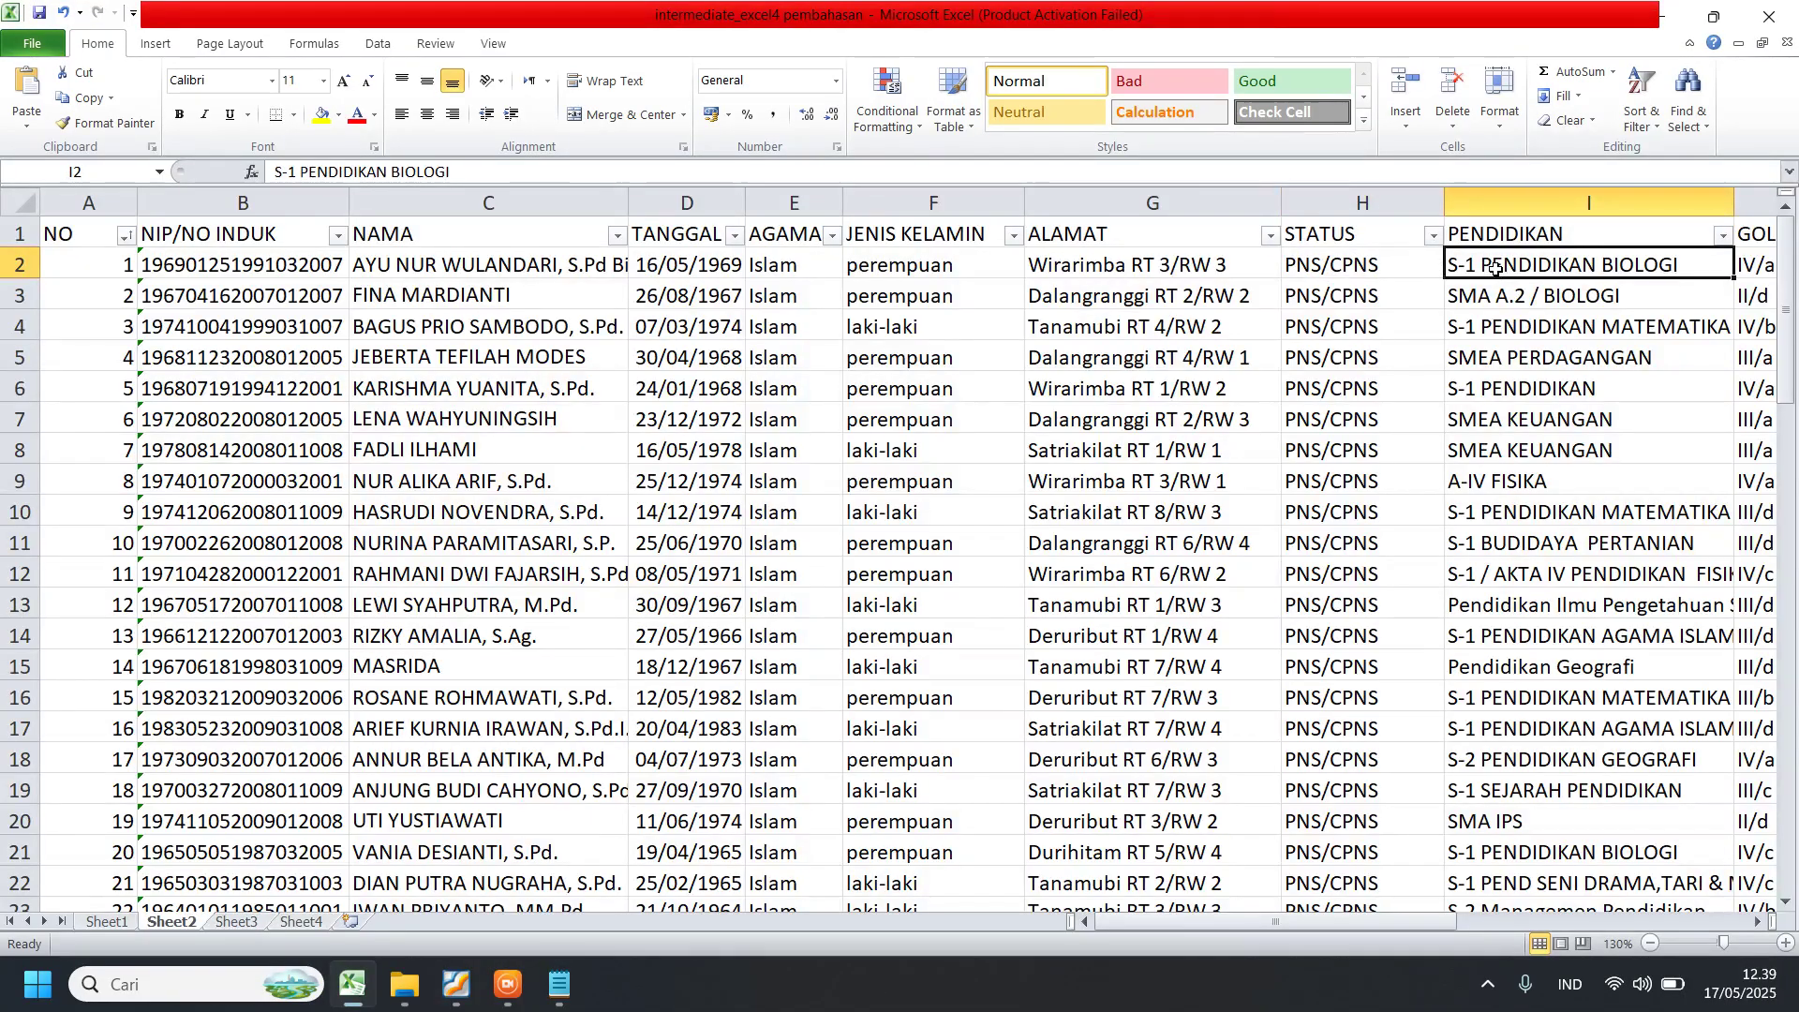
{"action": "key", "text": "Right"}
{"action": "key", "text": "Right"}
{"action": "key", "text": "Right"}
{"action": "key", "text": "Right"}
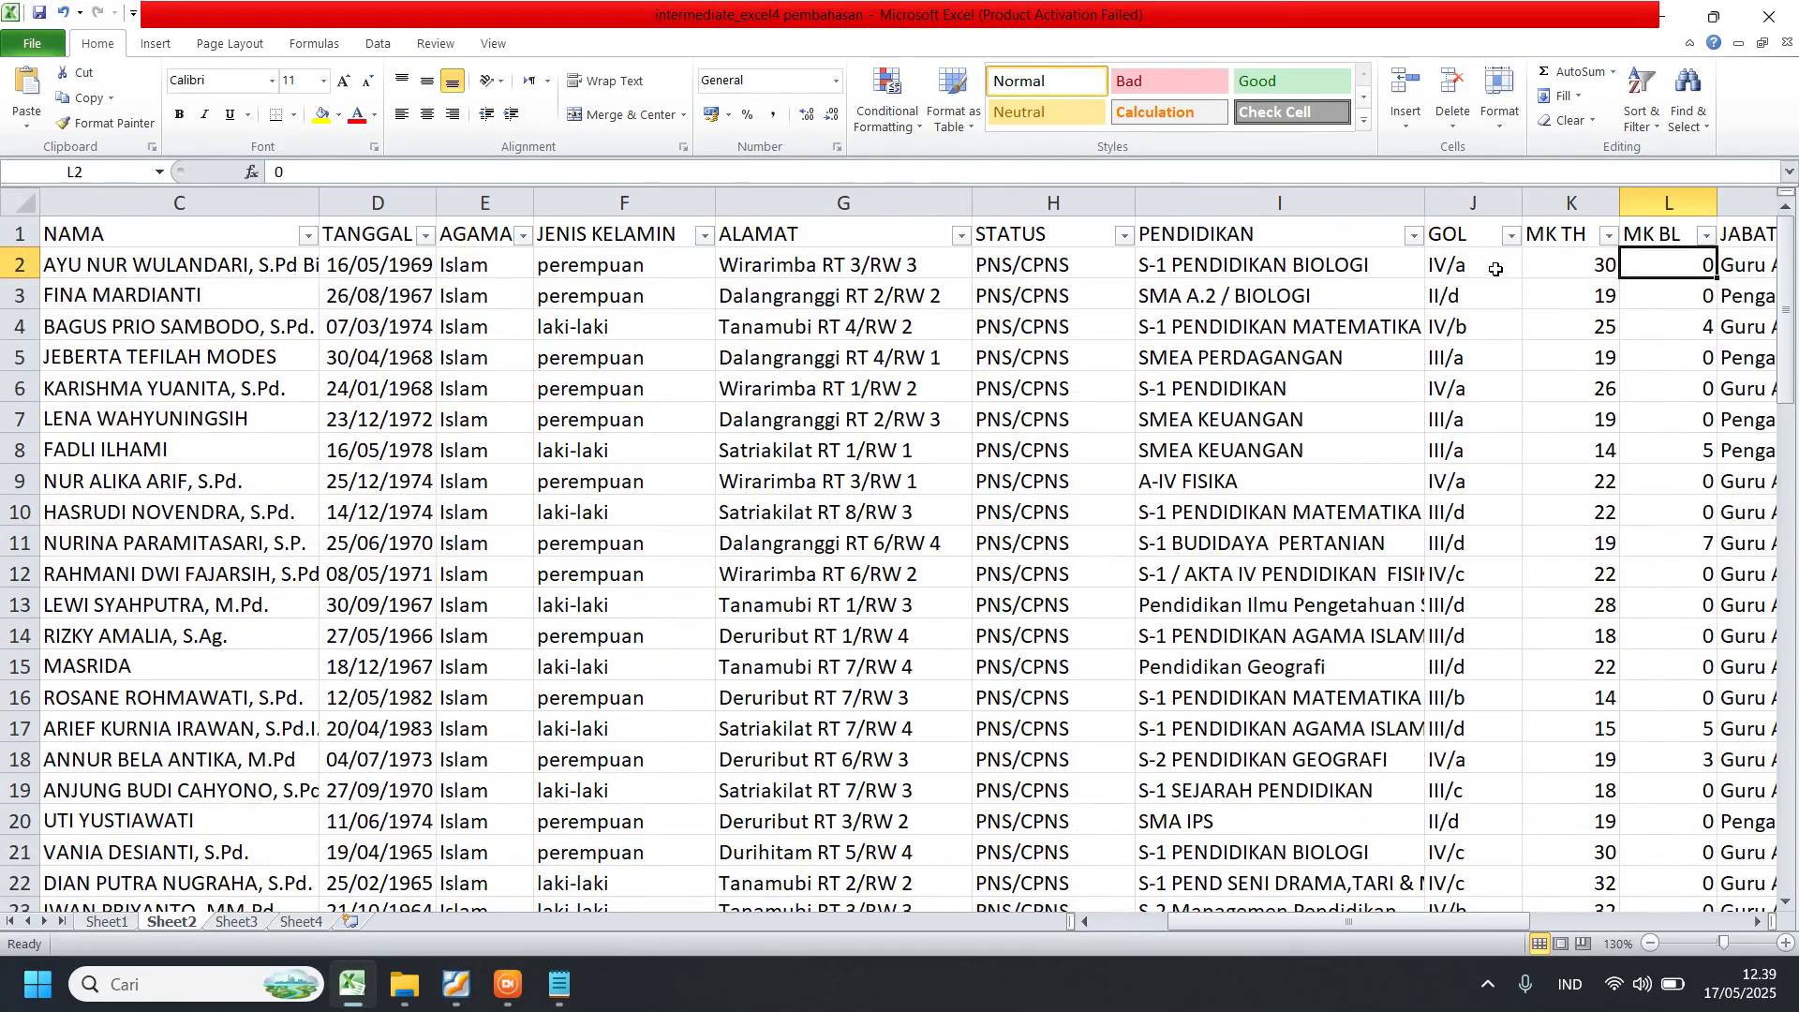
{"action": "key", "text": "Right"}
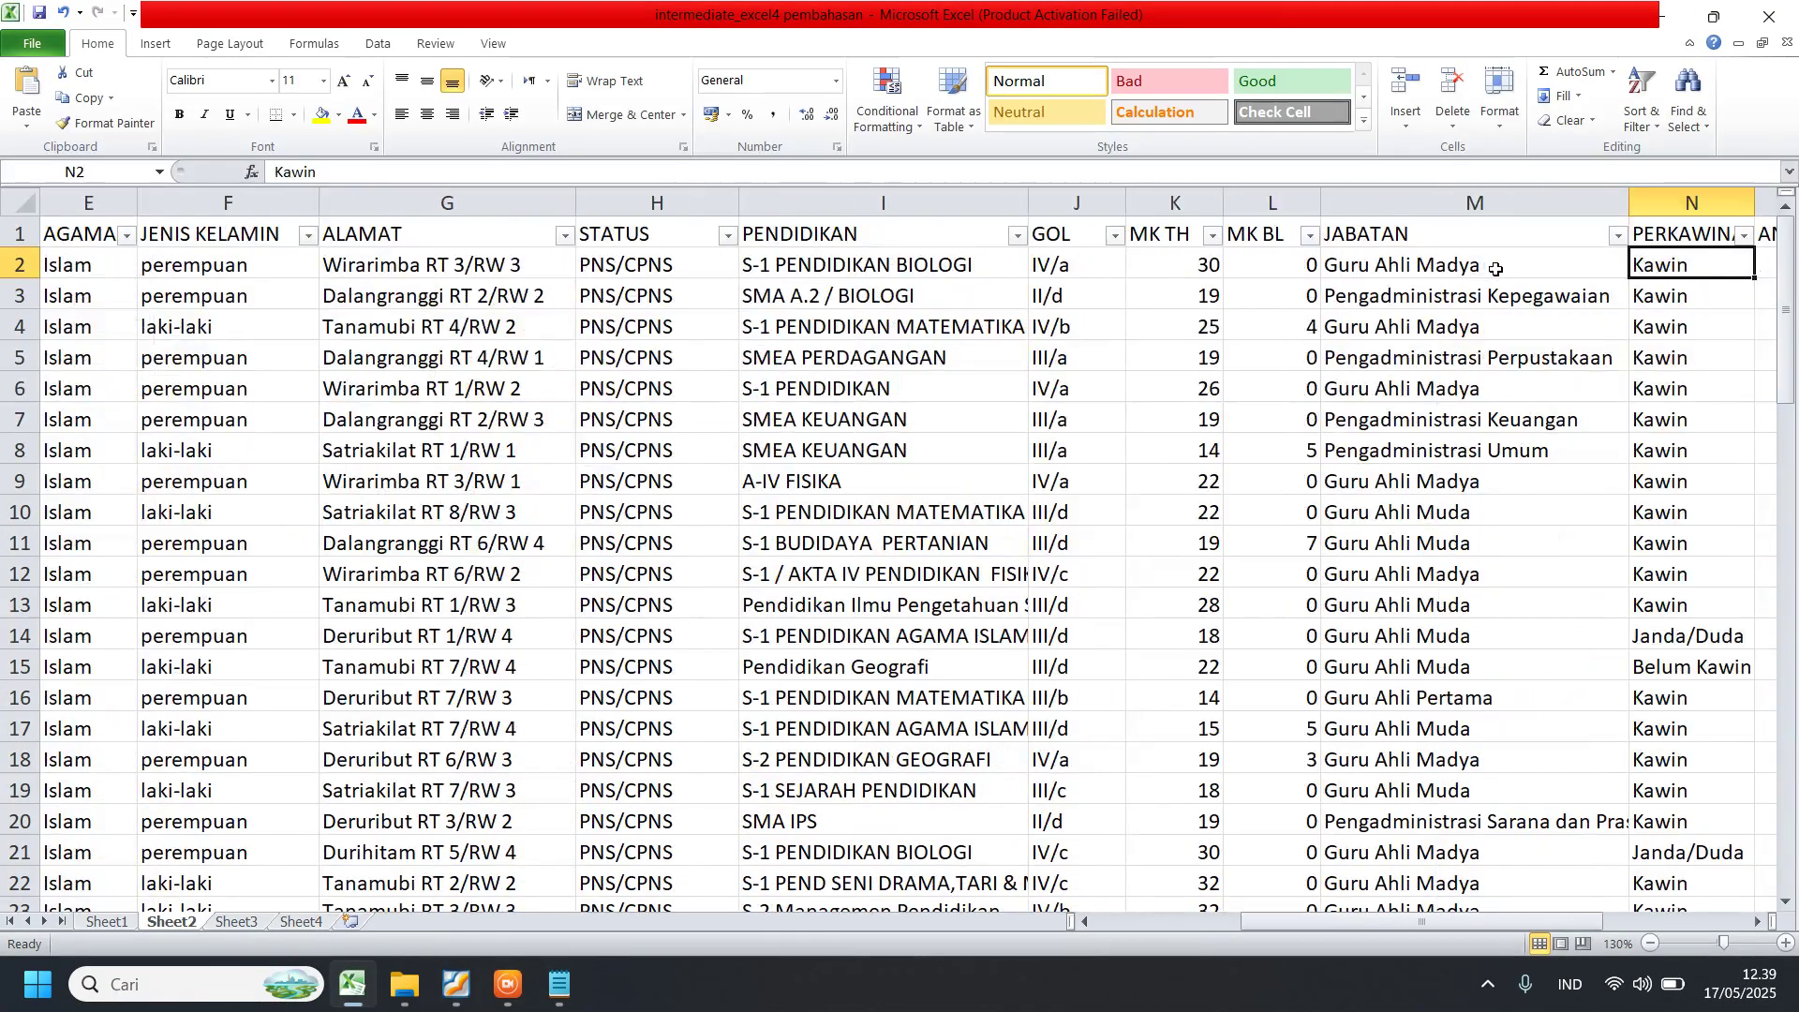
{"action": "left_click_drag", "start_coordinate": [1560, 932], "coordinate": [1630, 932]}
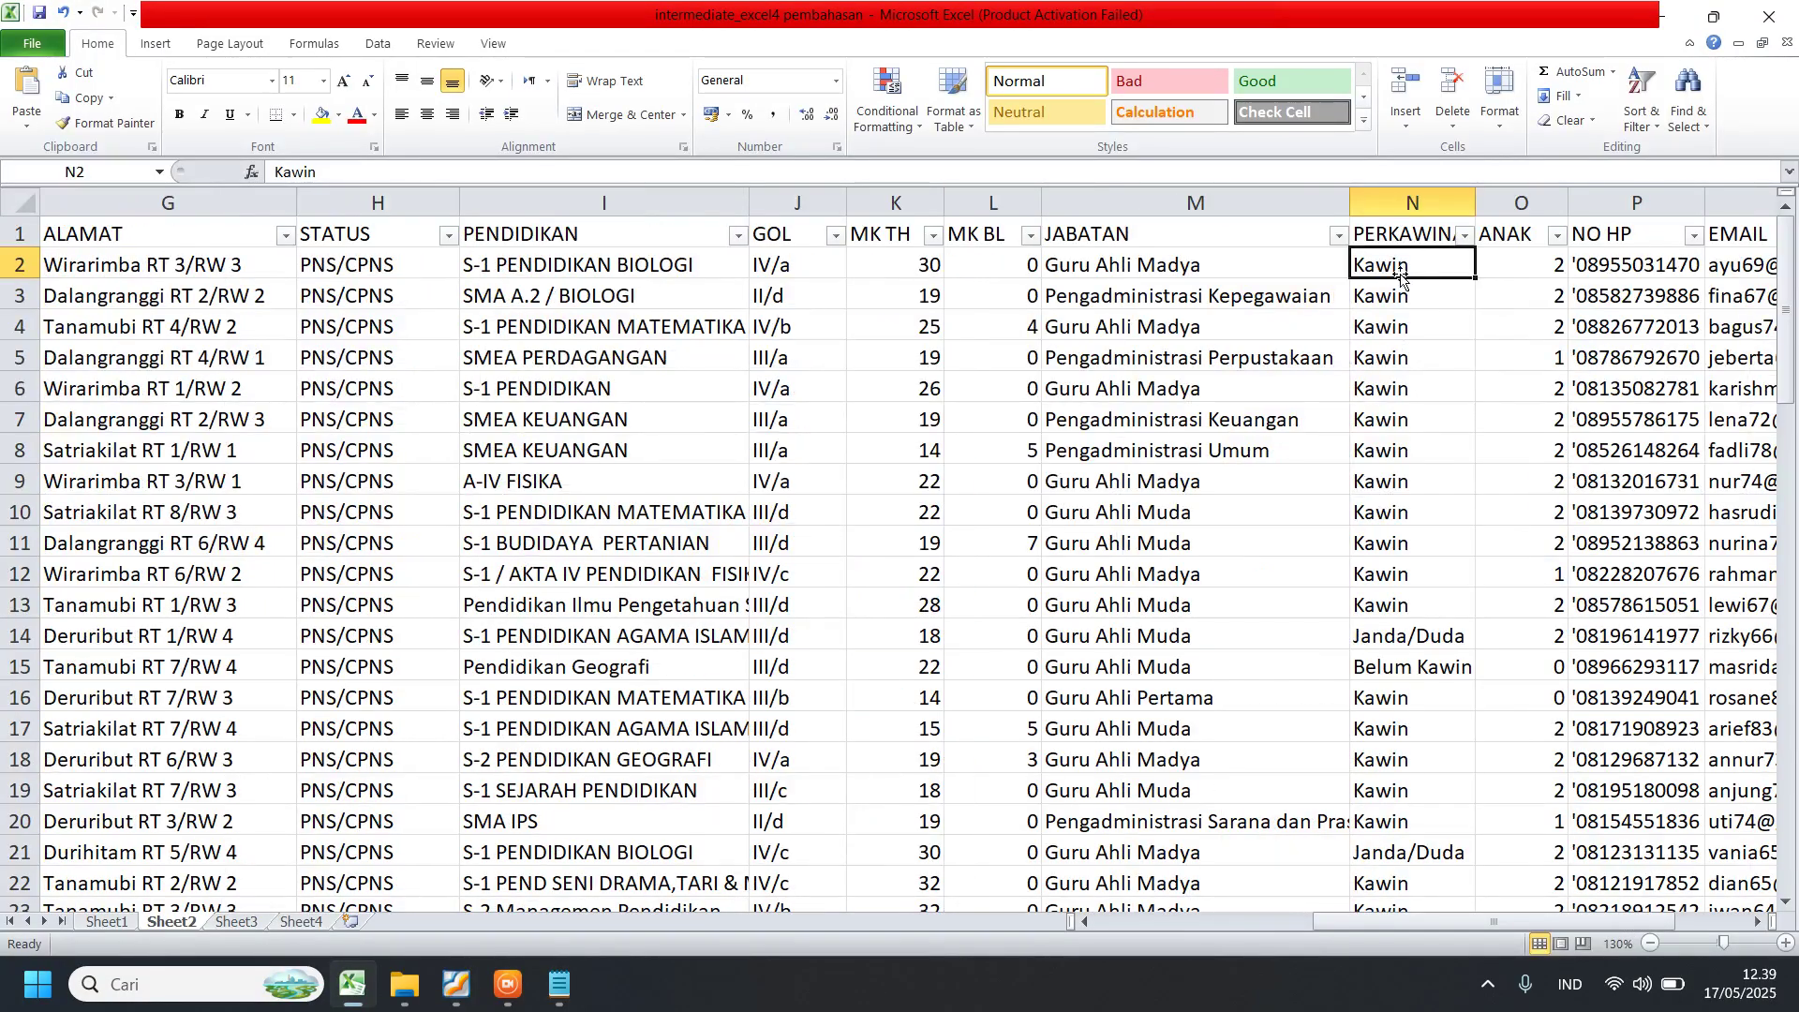
{"action": "left_click", "coordinate": [1541, 268]}
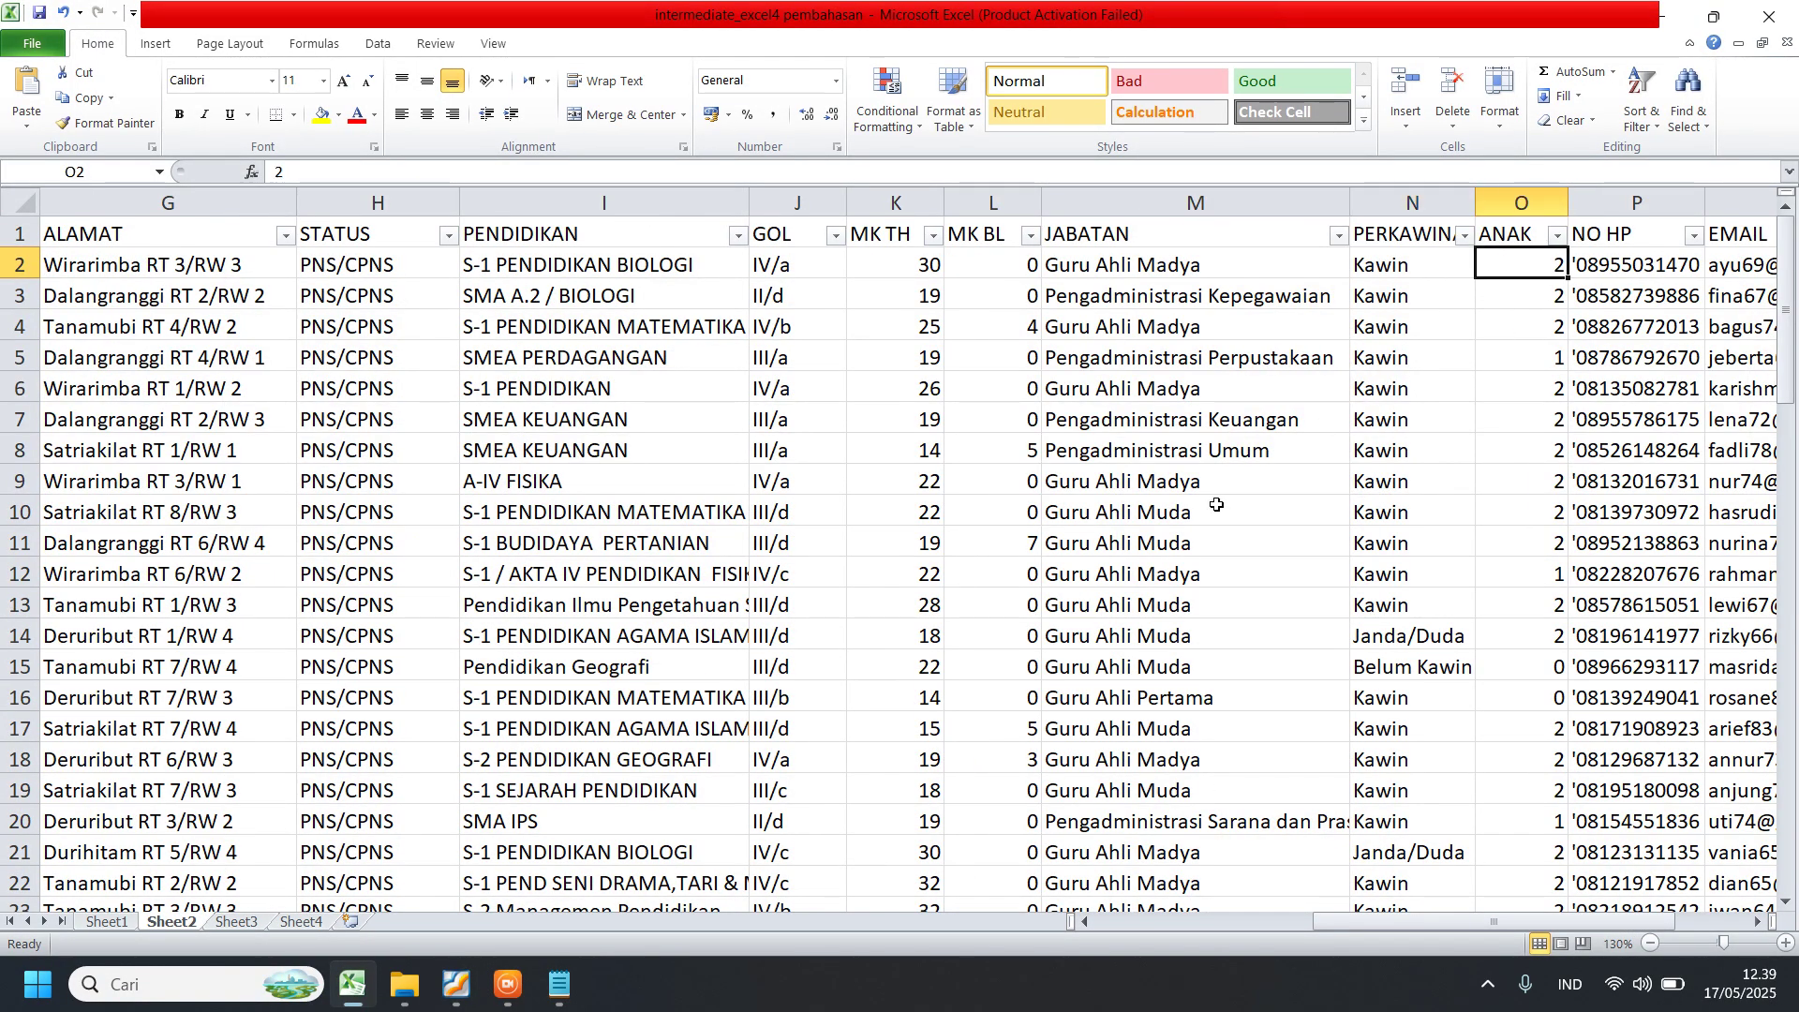
- Set the column index of the VLOOKUP formula in Sheet1's STATUS KAWIN cell H2 to 13
{"action": "left_click", "coordinate": [105, 922]}
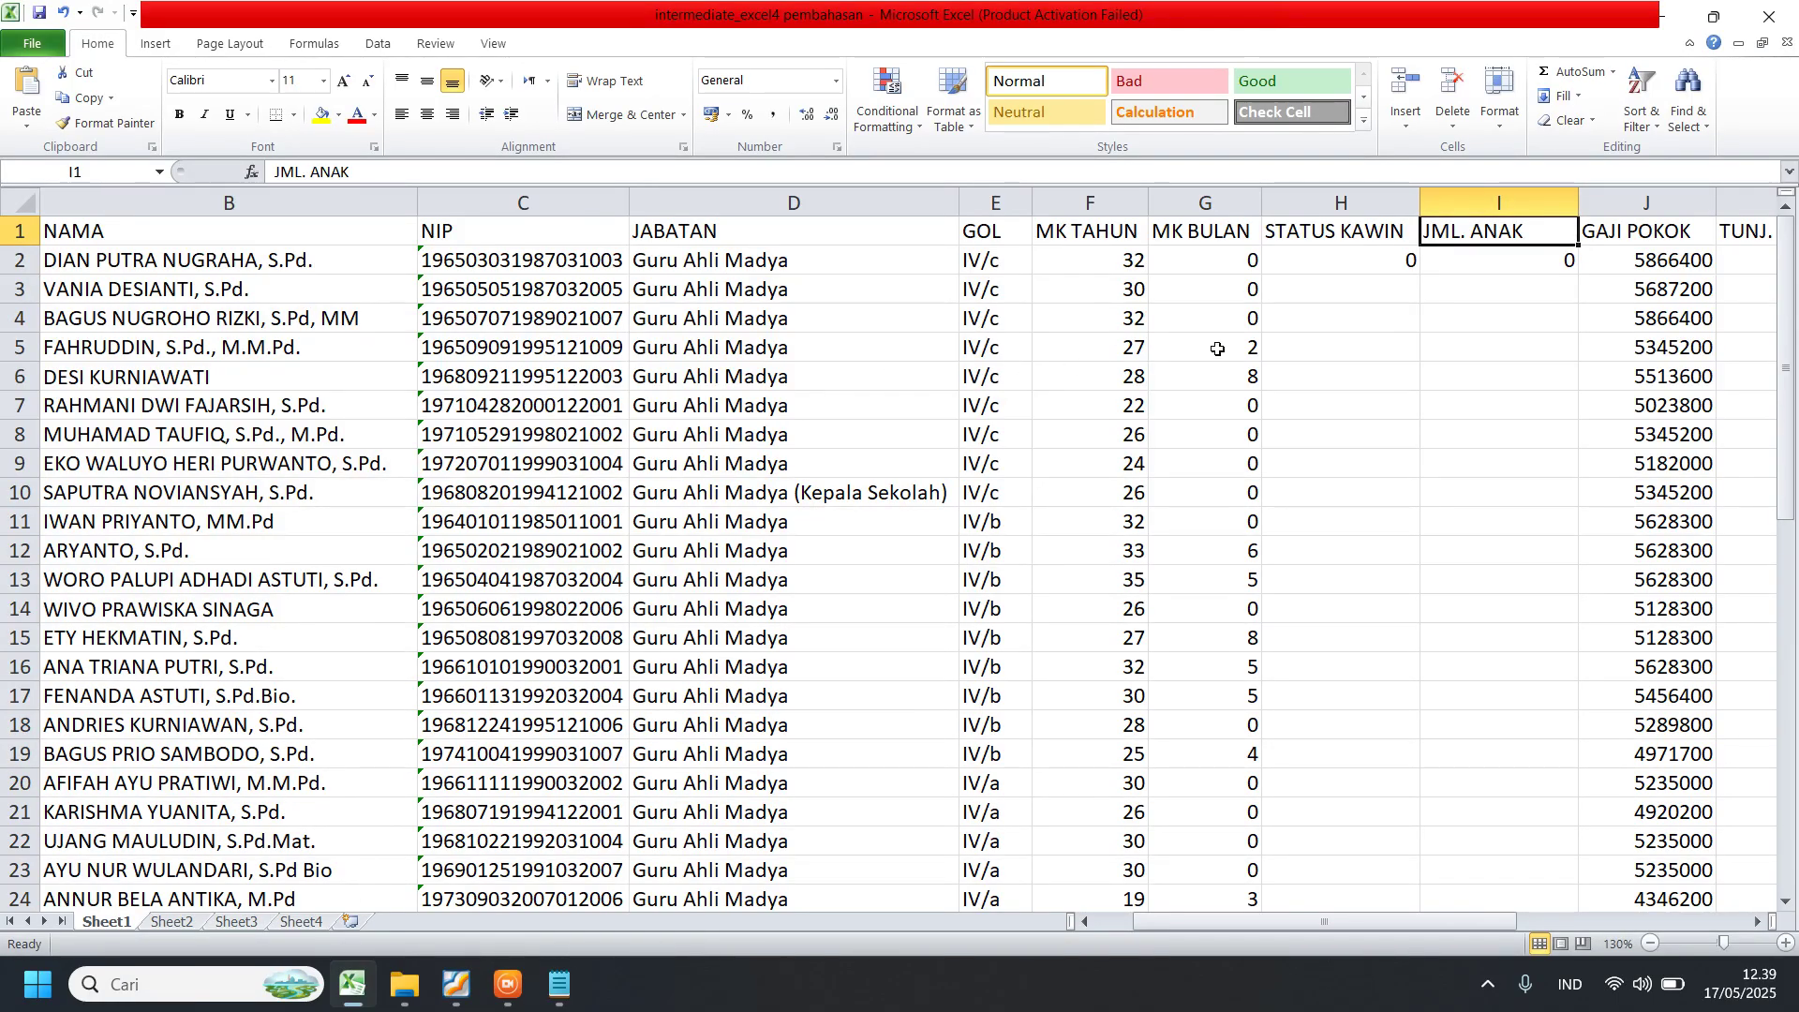
{"action": "left_click", "coordinate": [1342, 261]}
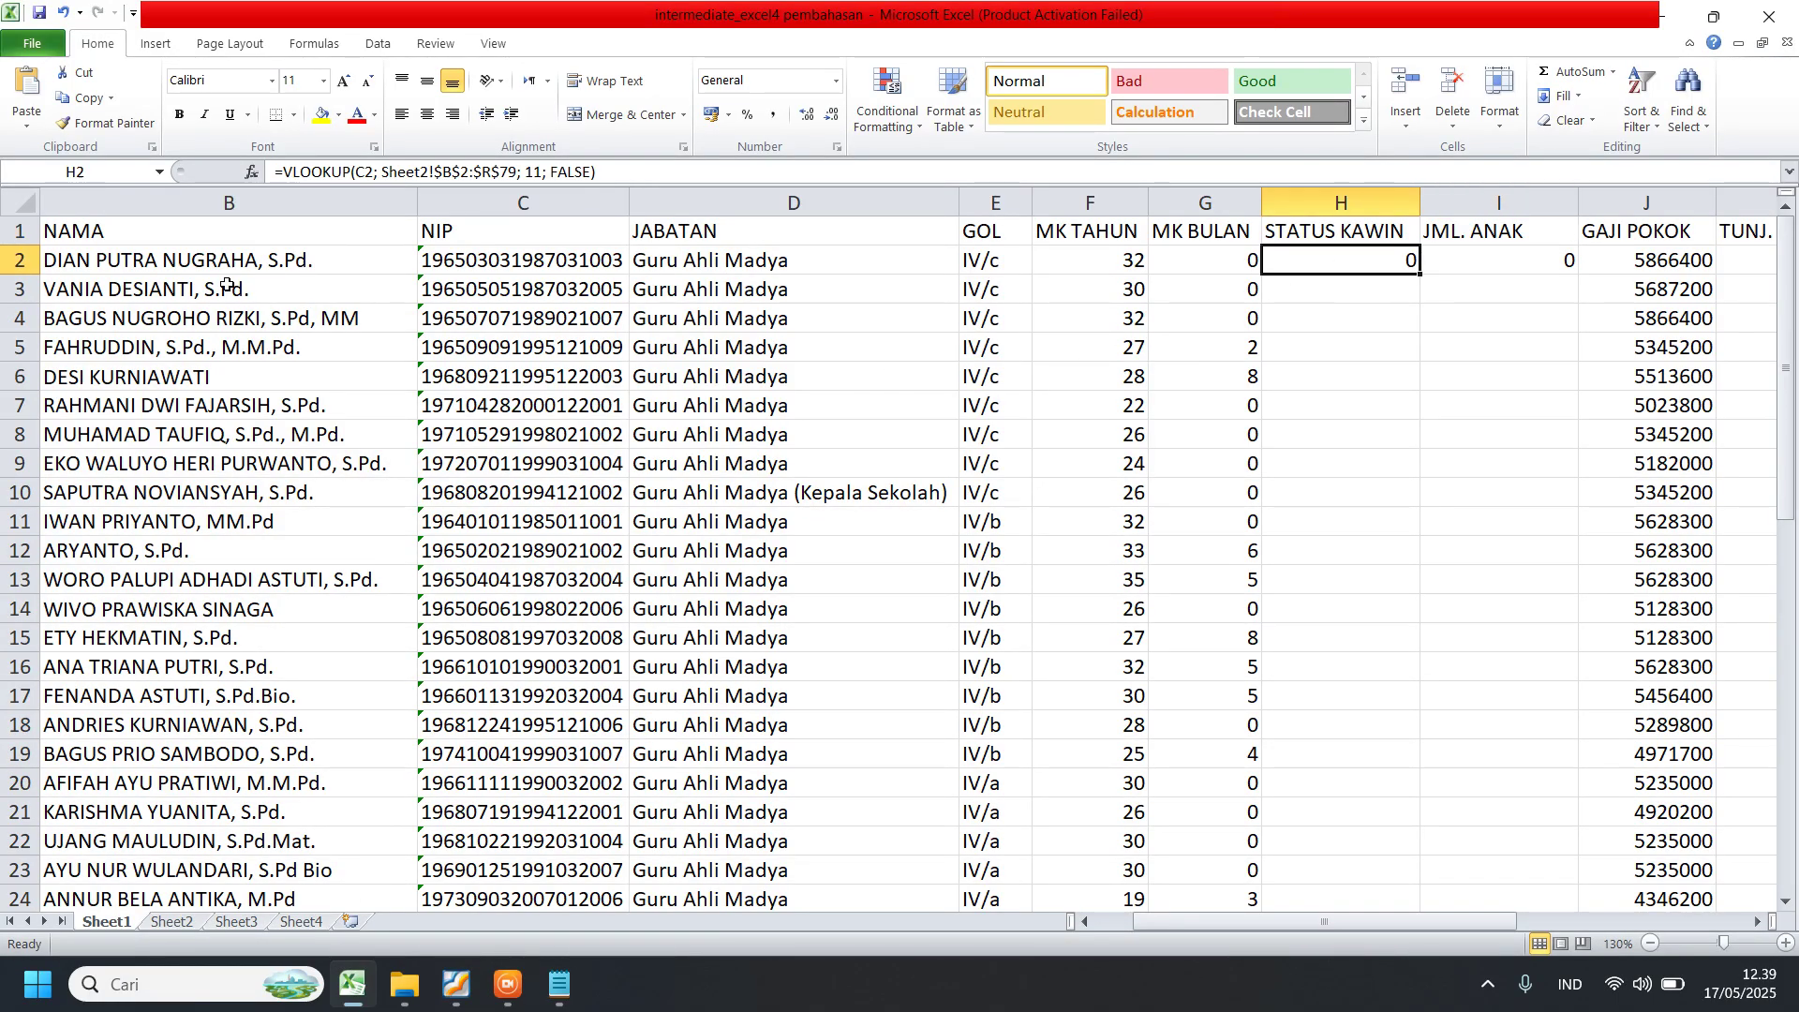
{"action": "key", "text": "Down"}
{"action": "key", "text": "Down"}
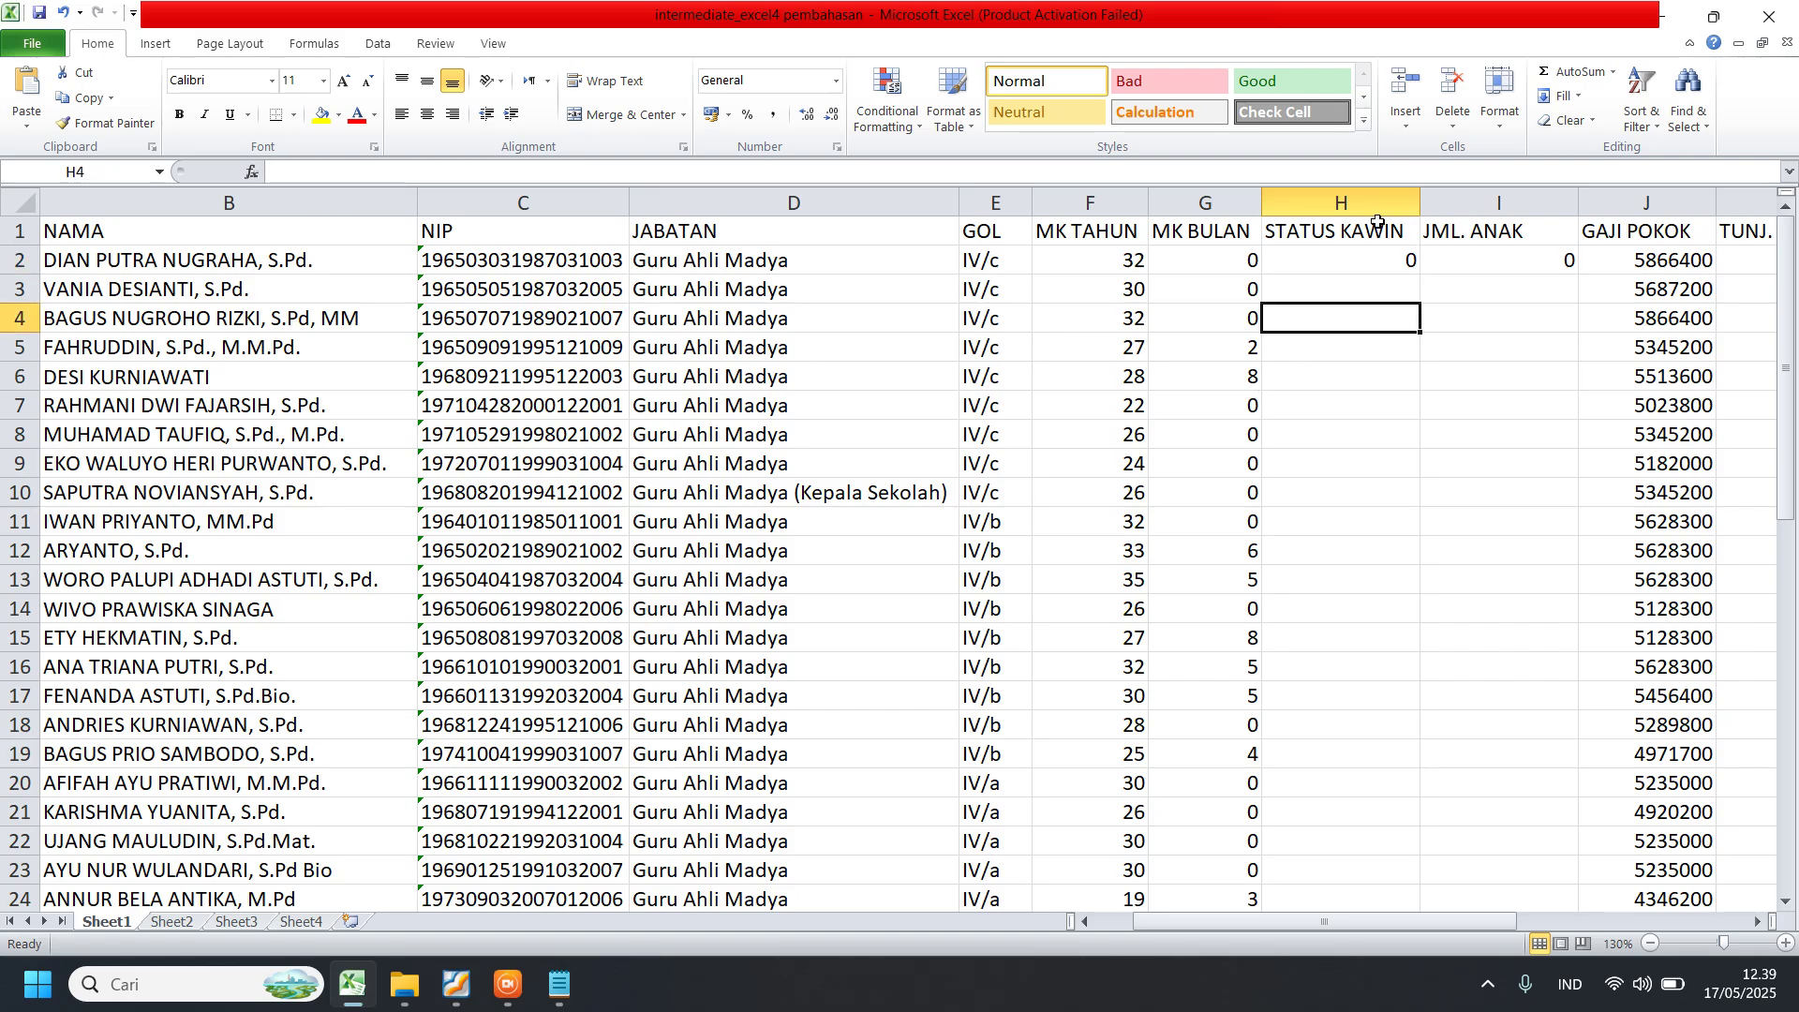
{"action": "left_click", "coordinate": [1373, 262]}
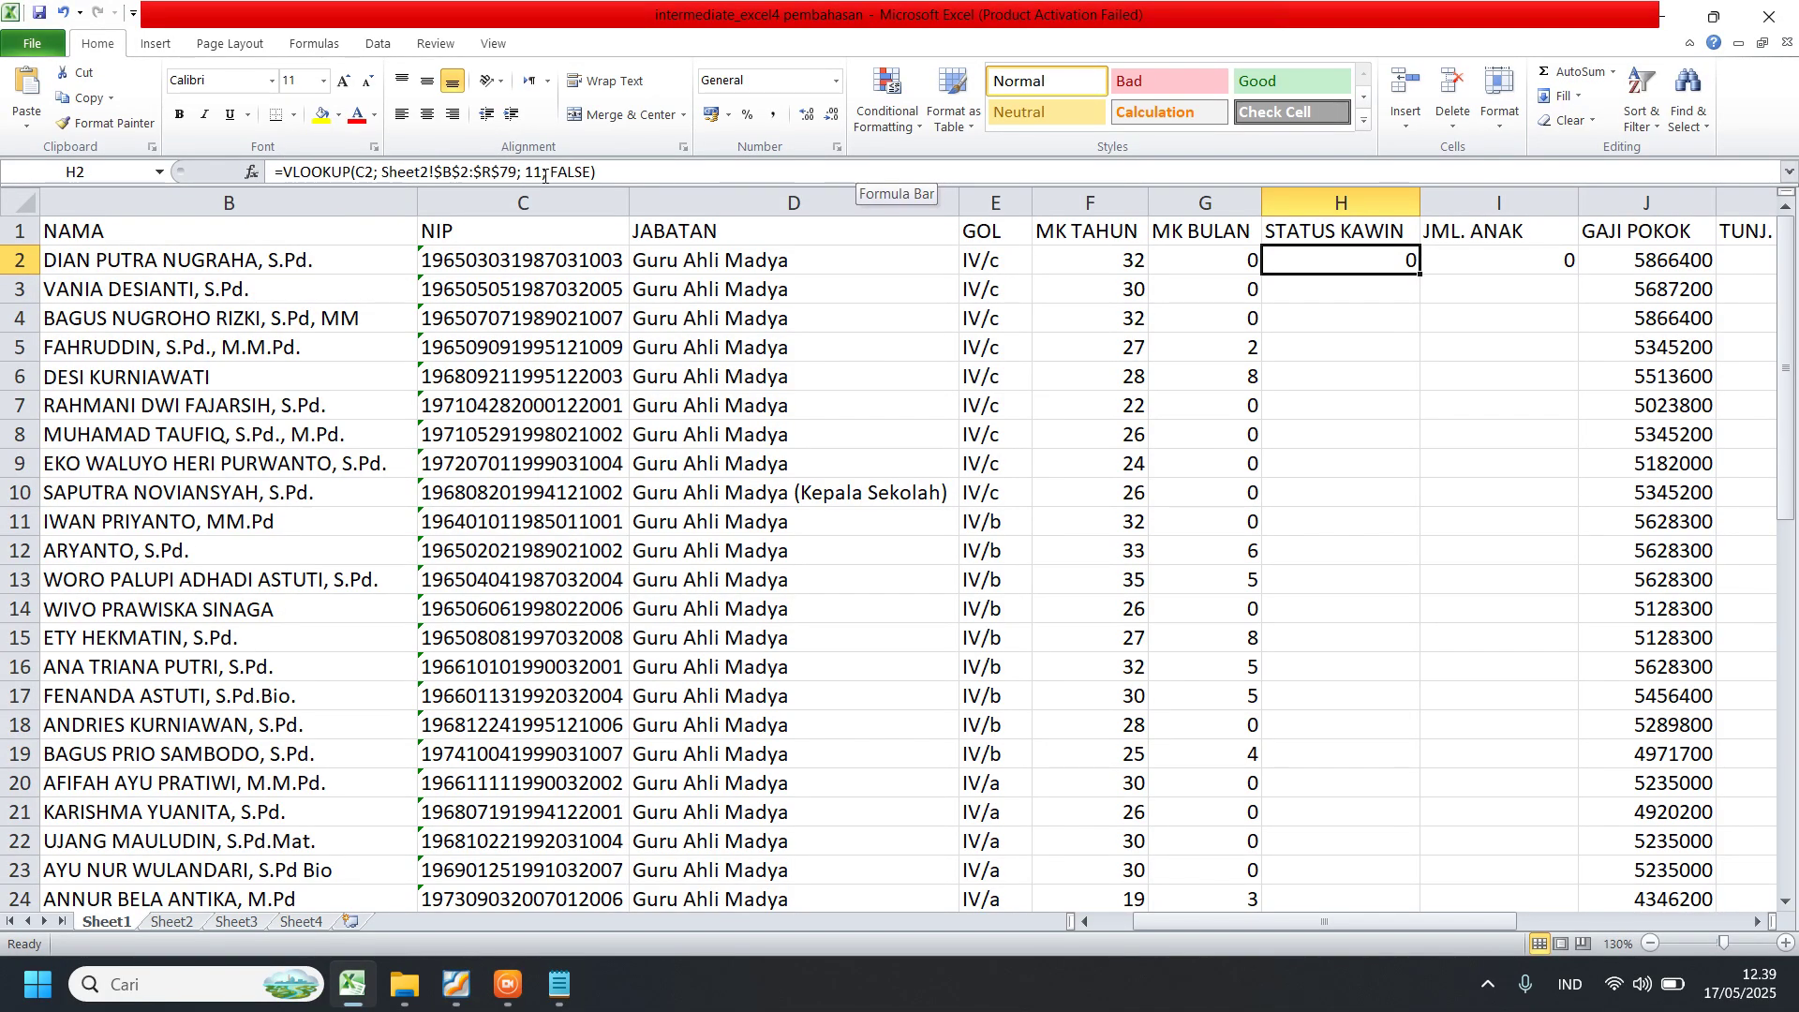
{"action": "left_click_drag", "start_coordinate": [536, 172], "coordinate": [542, 171]}
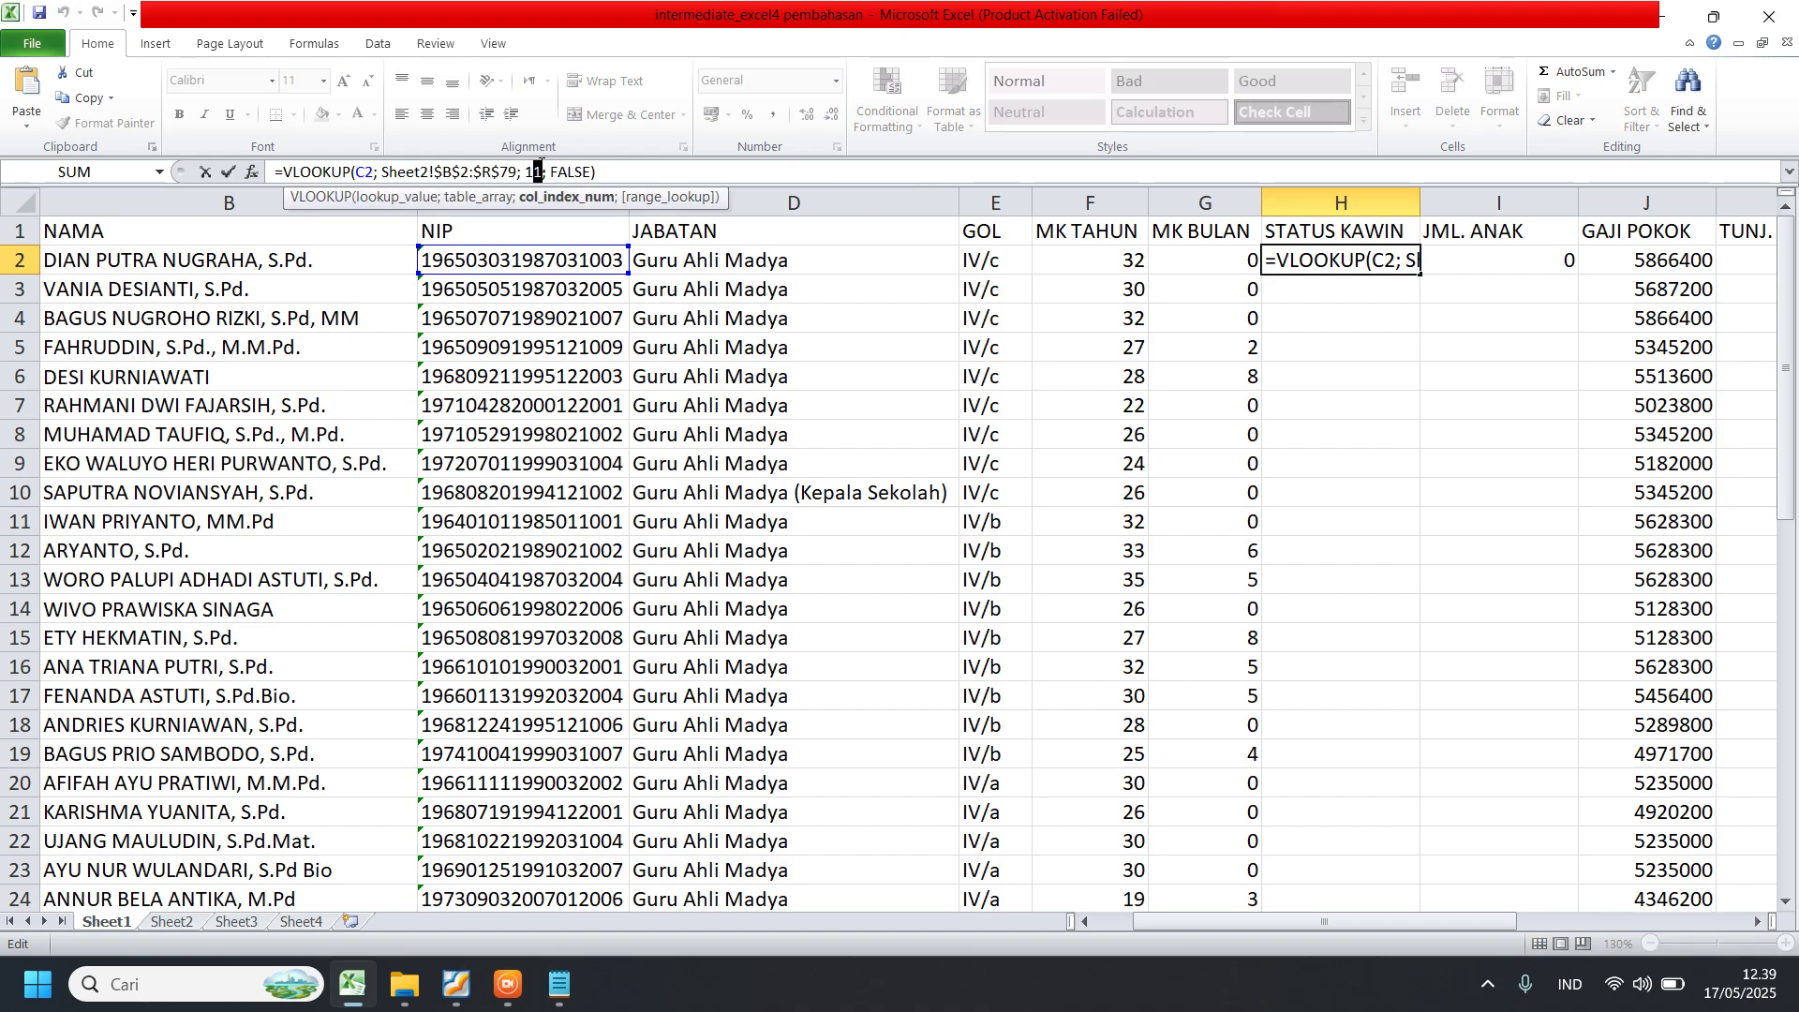
{"action": "type", "text": "3"}
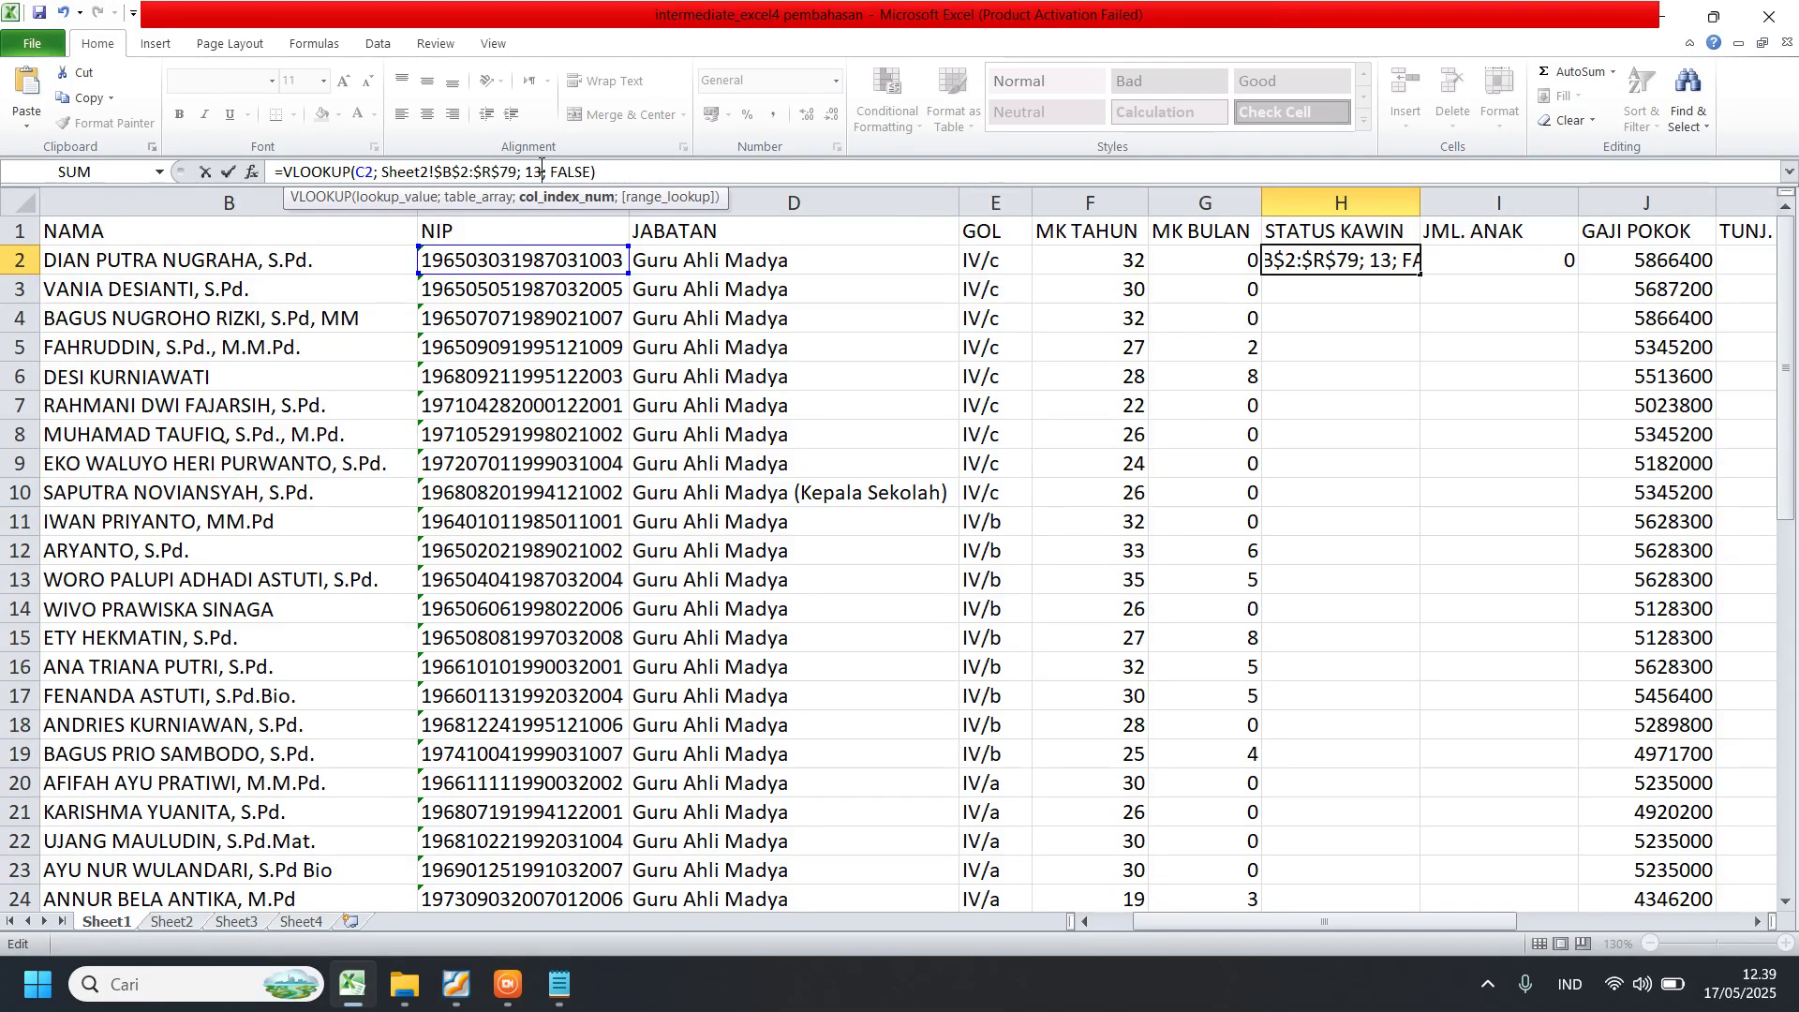
{"action": "key", "text": "Return"}
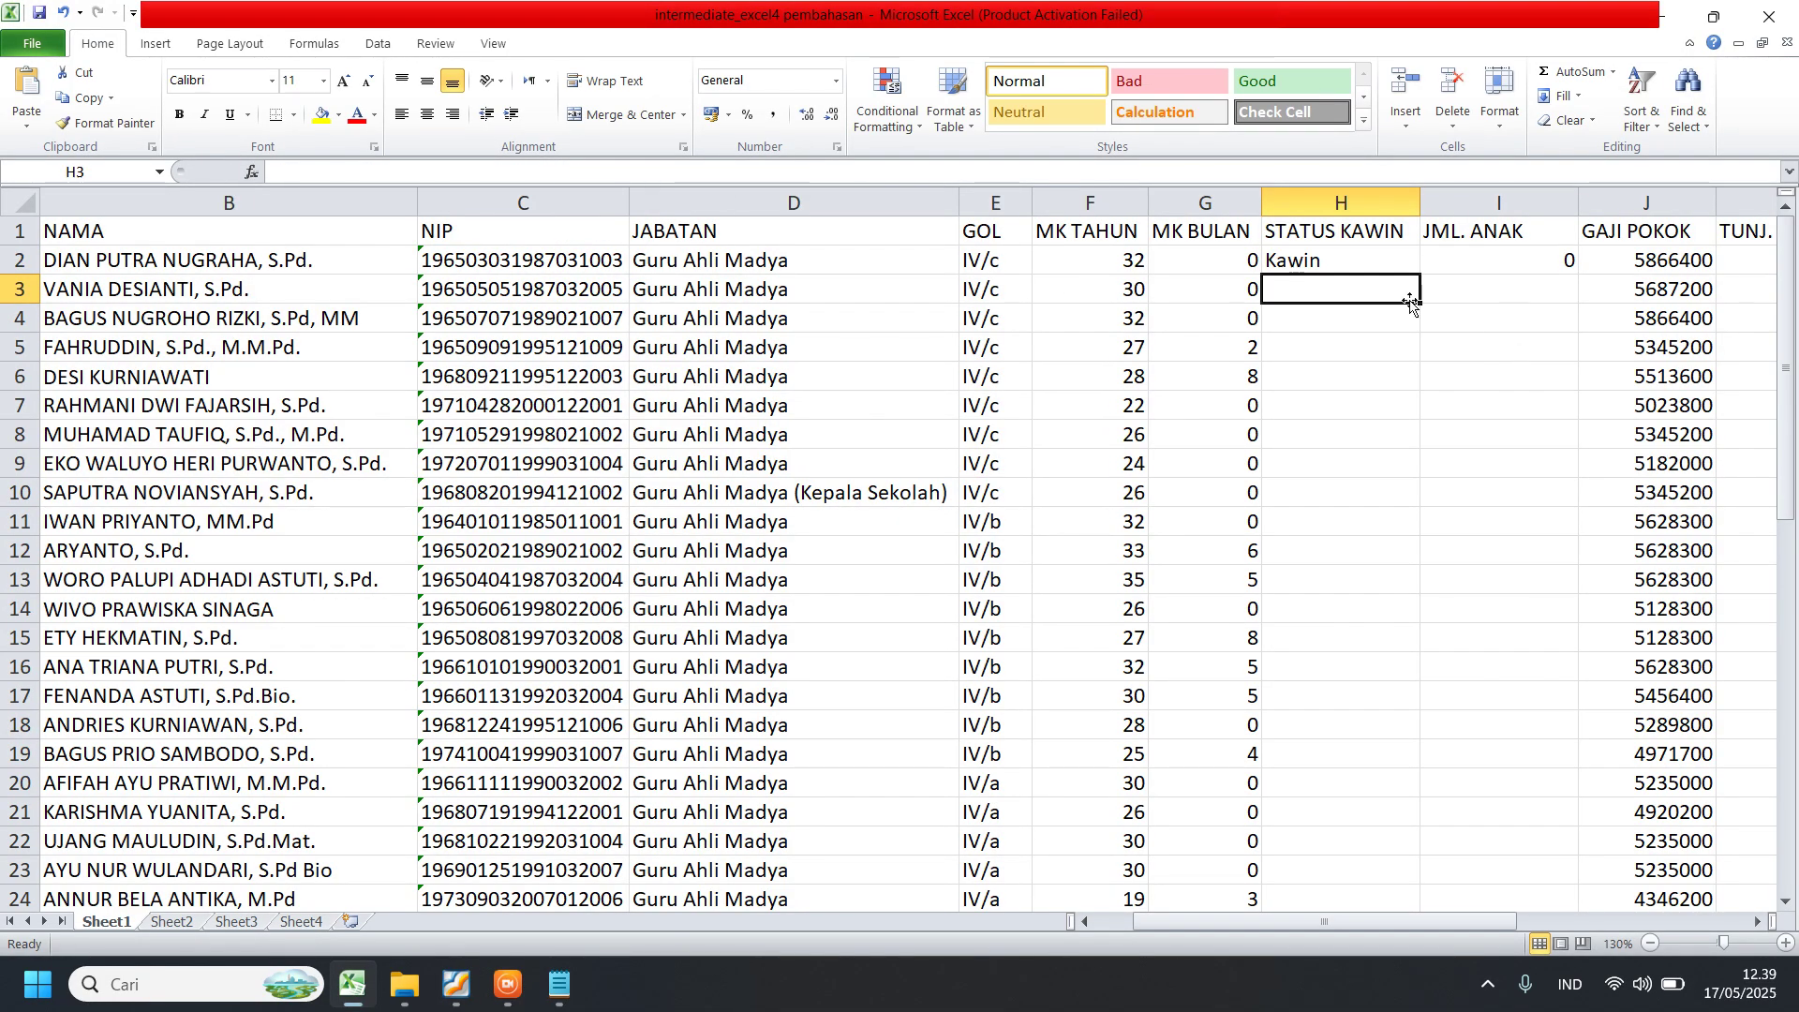
- Set the column index of the VLOOKUP formula in the JML. ANAK cell I2 to 14
{"action": "left_click", "coordinate": [1483, 267]}
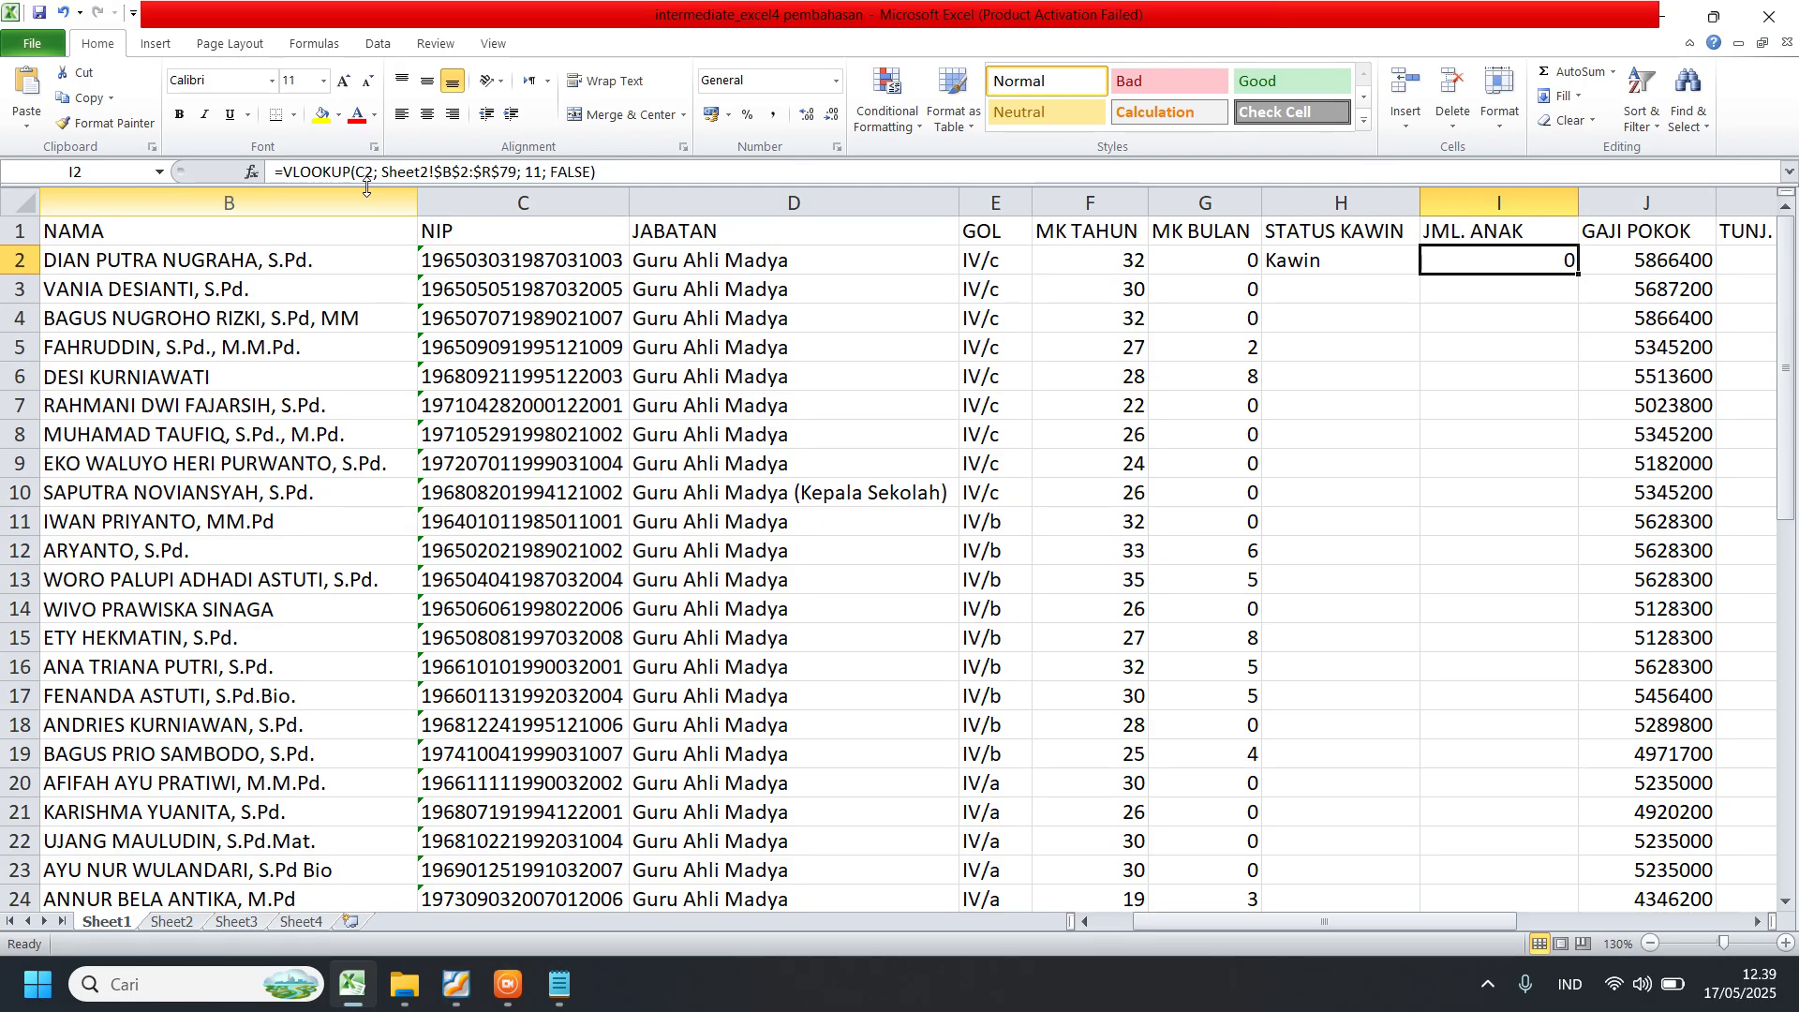
{"action": "left_click", "coordinate": [537, 172]}
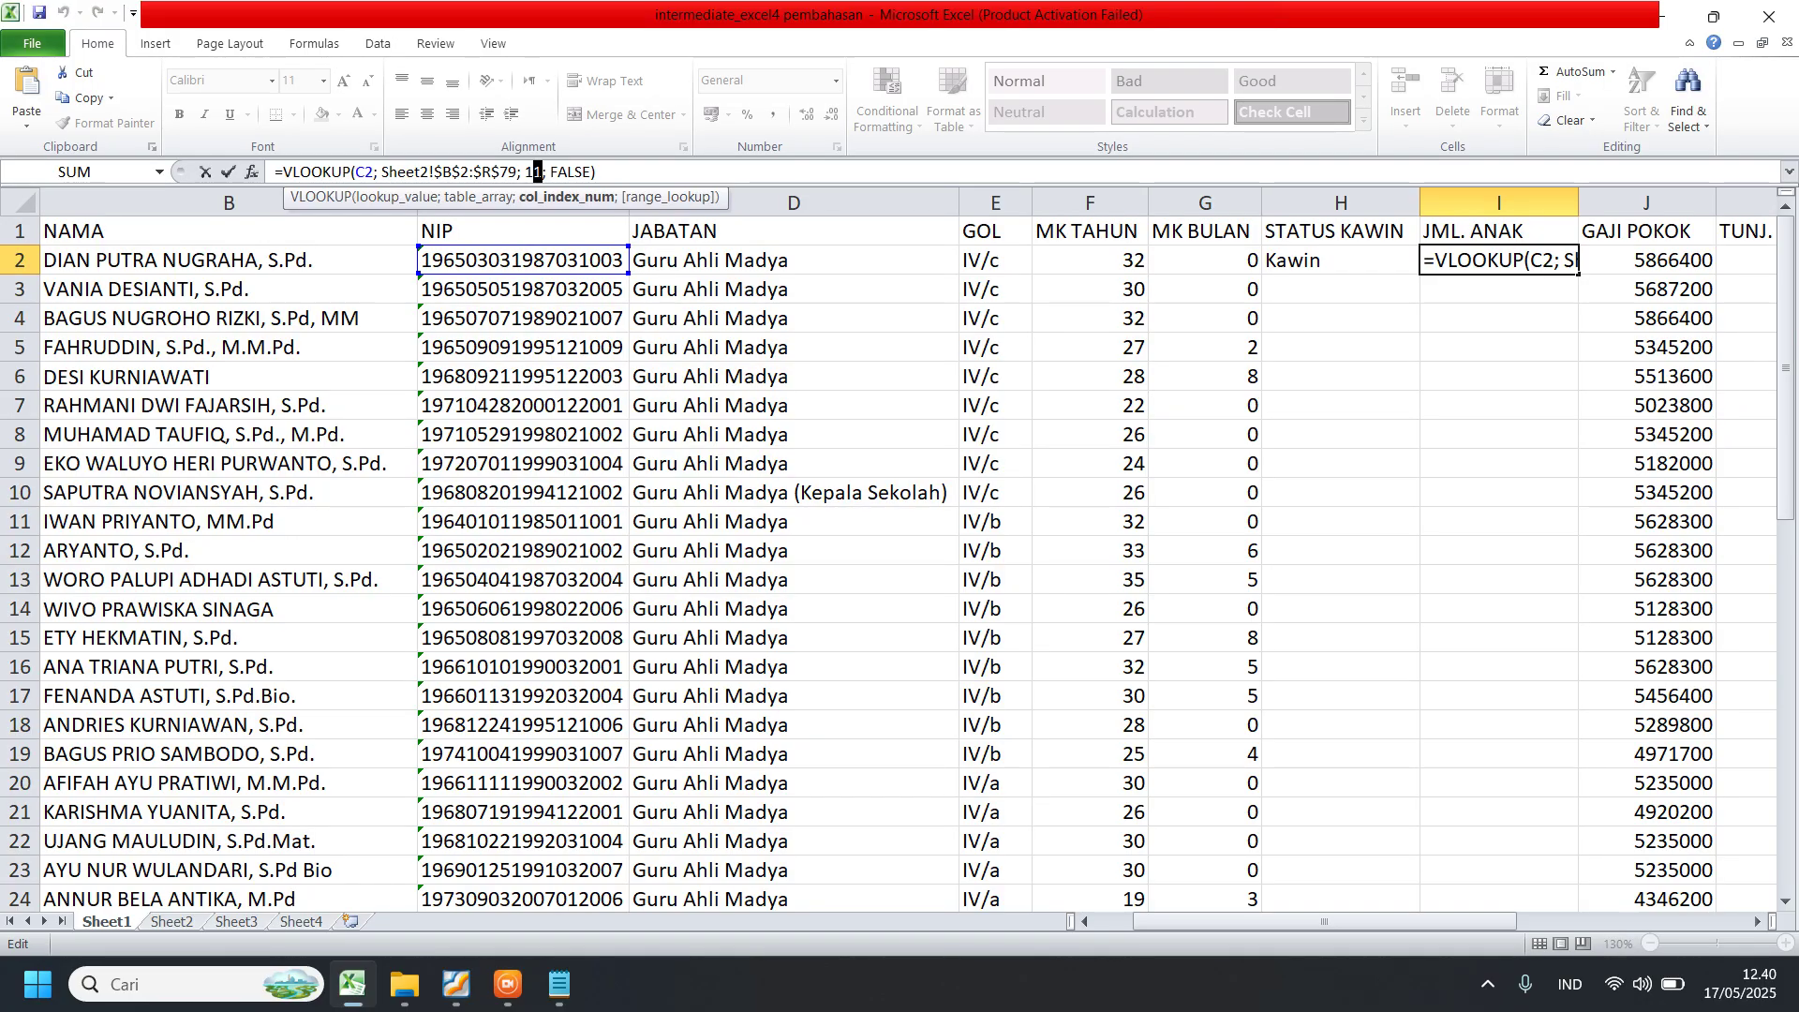
{"action": "type", "text": "4"}
{"action": "key", "text": "Return"}
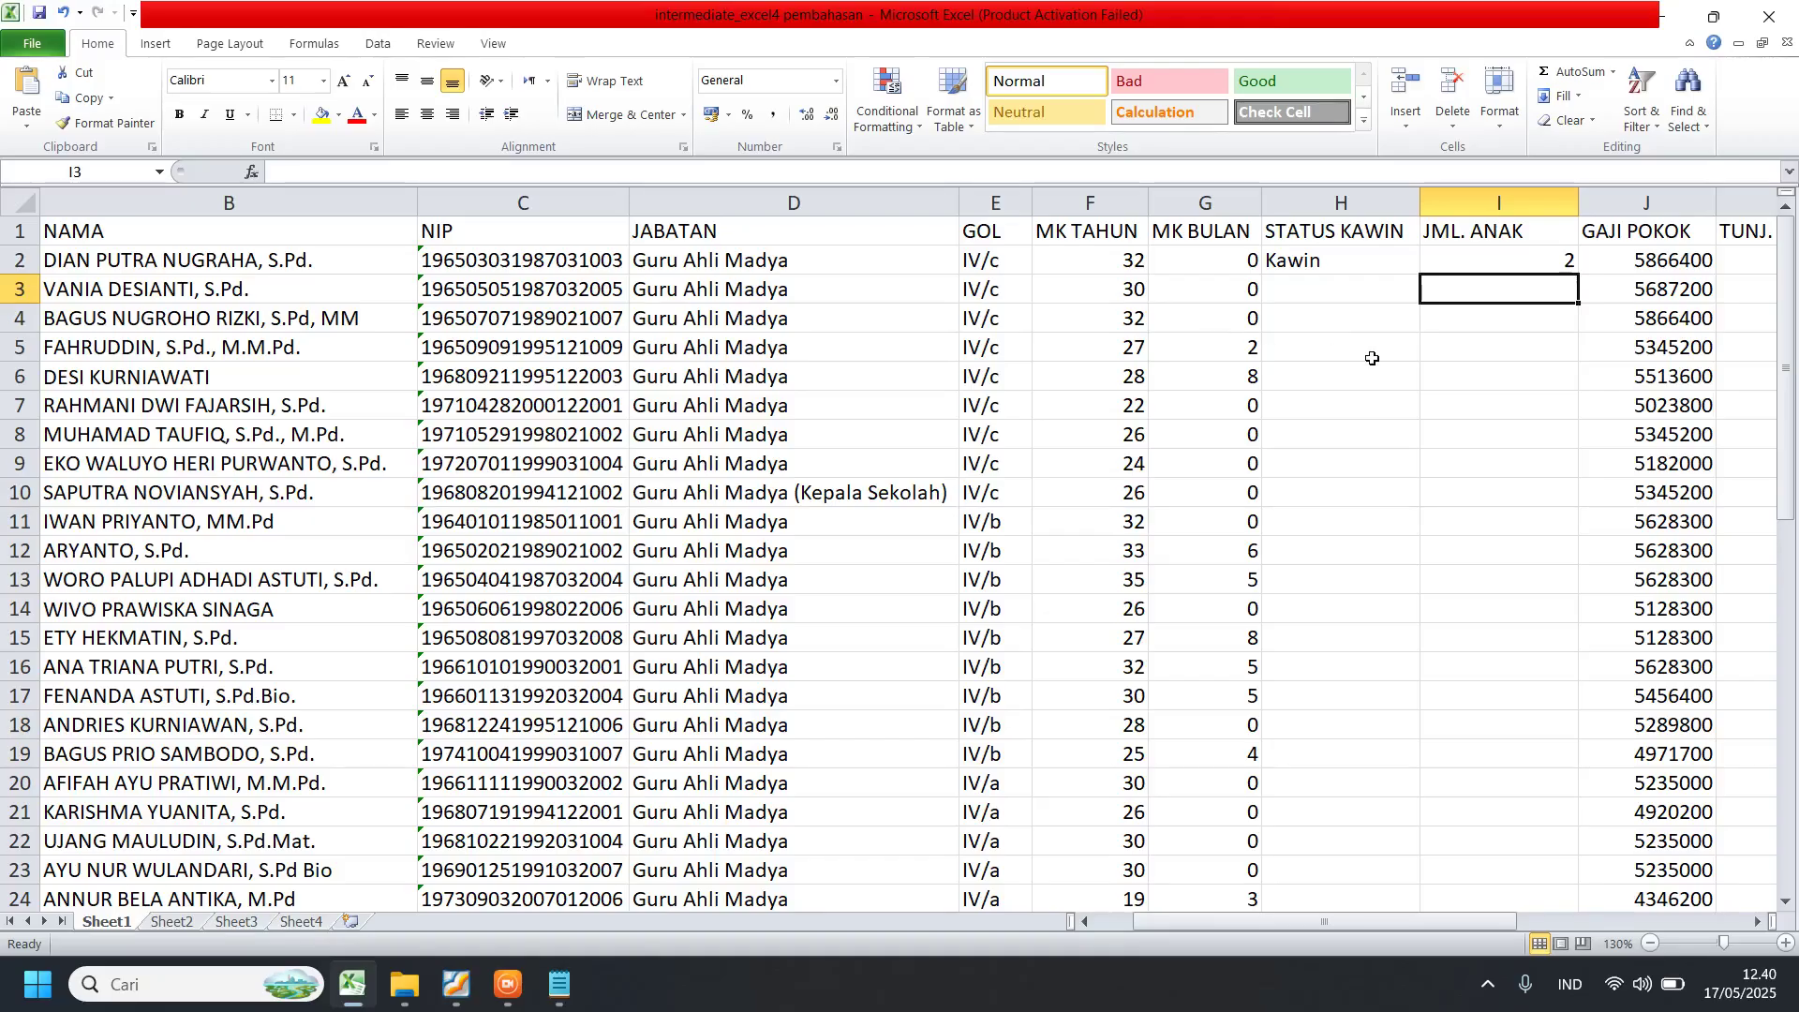
{"action": "left_click", "coordinate": [1370, 326]}
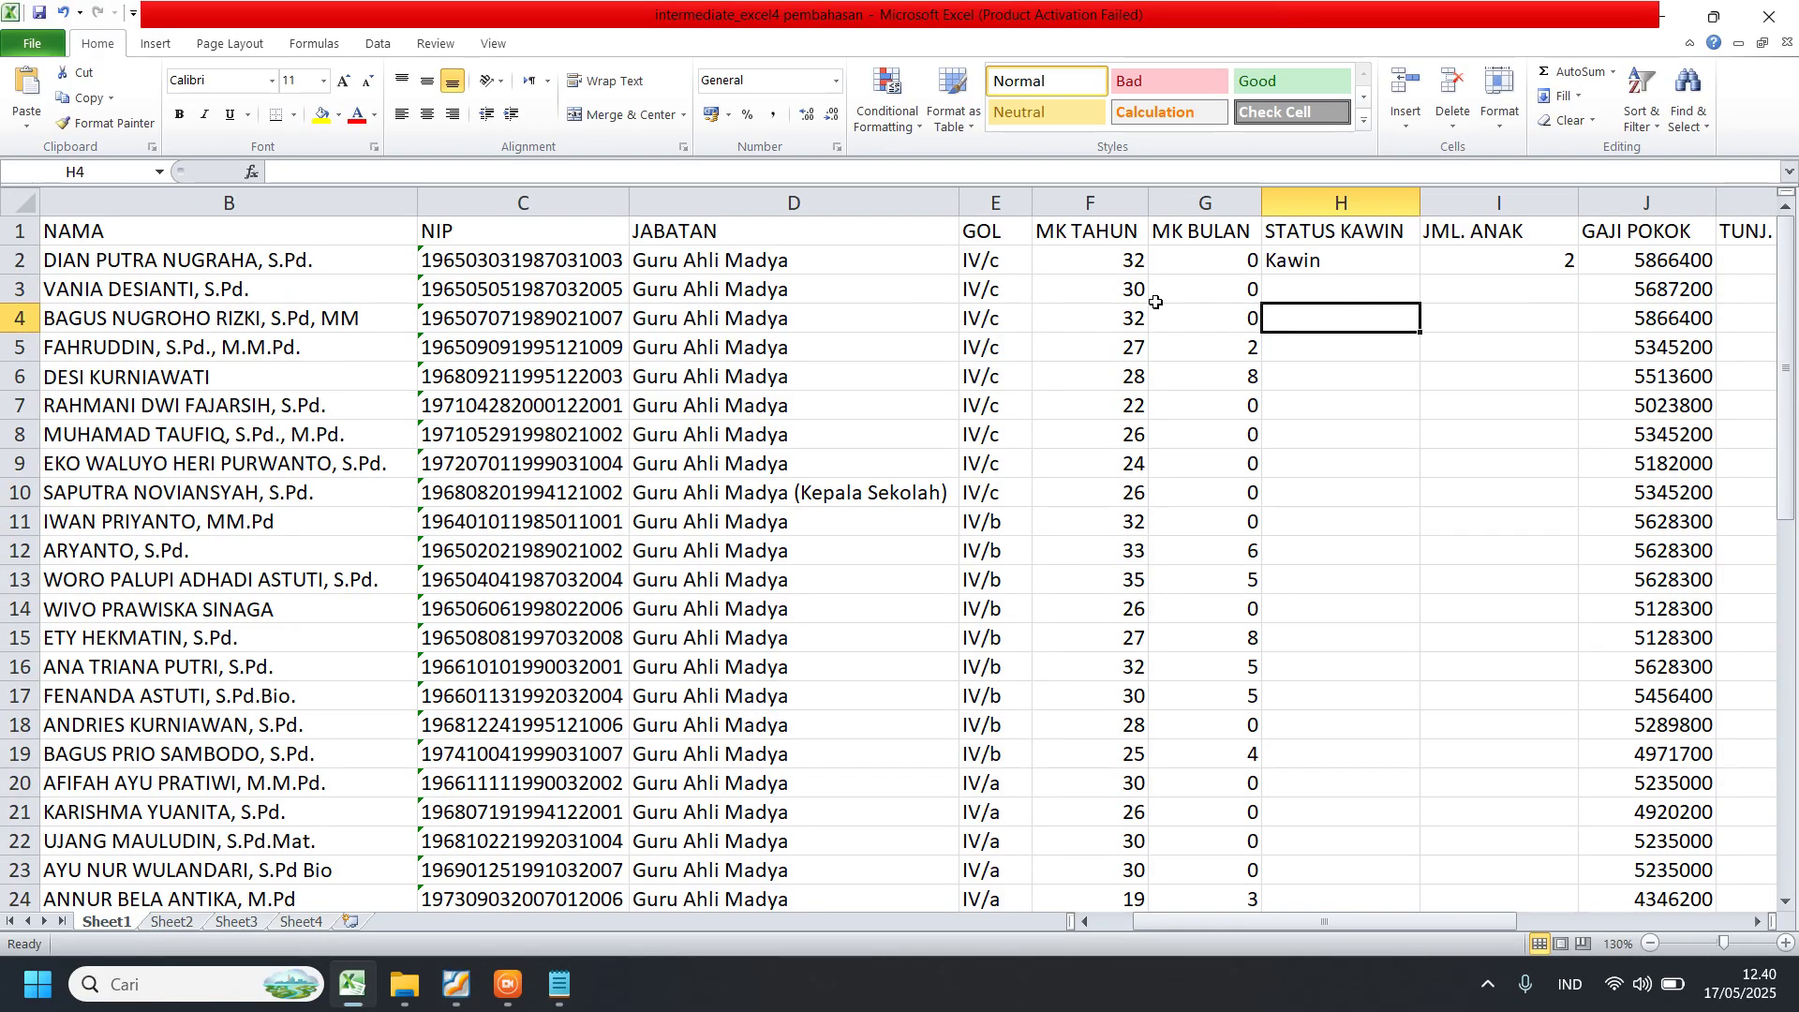
{"action": "left_click", "coordinate": [1370, 263]}
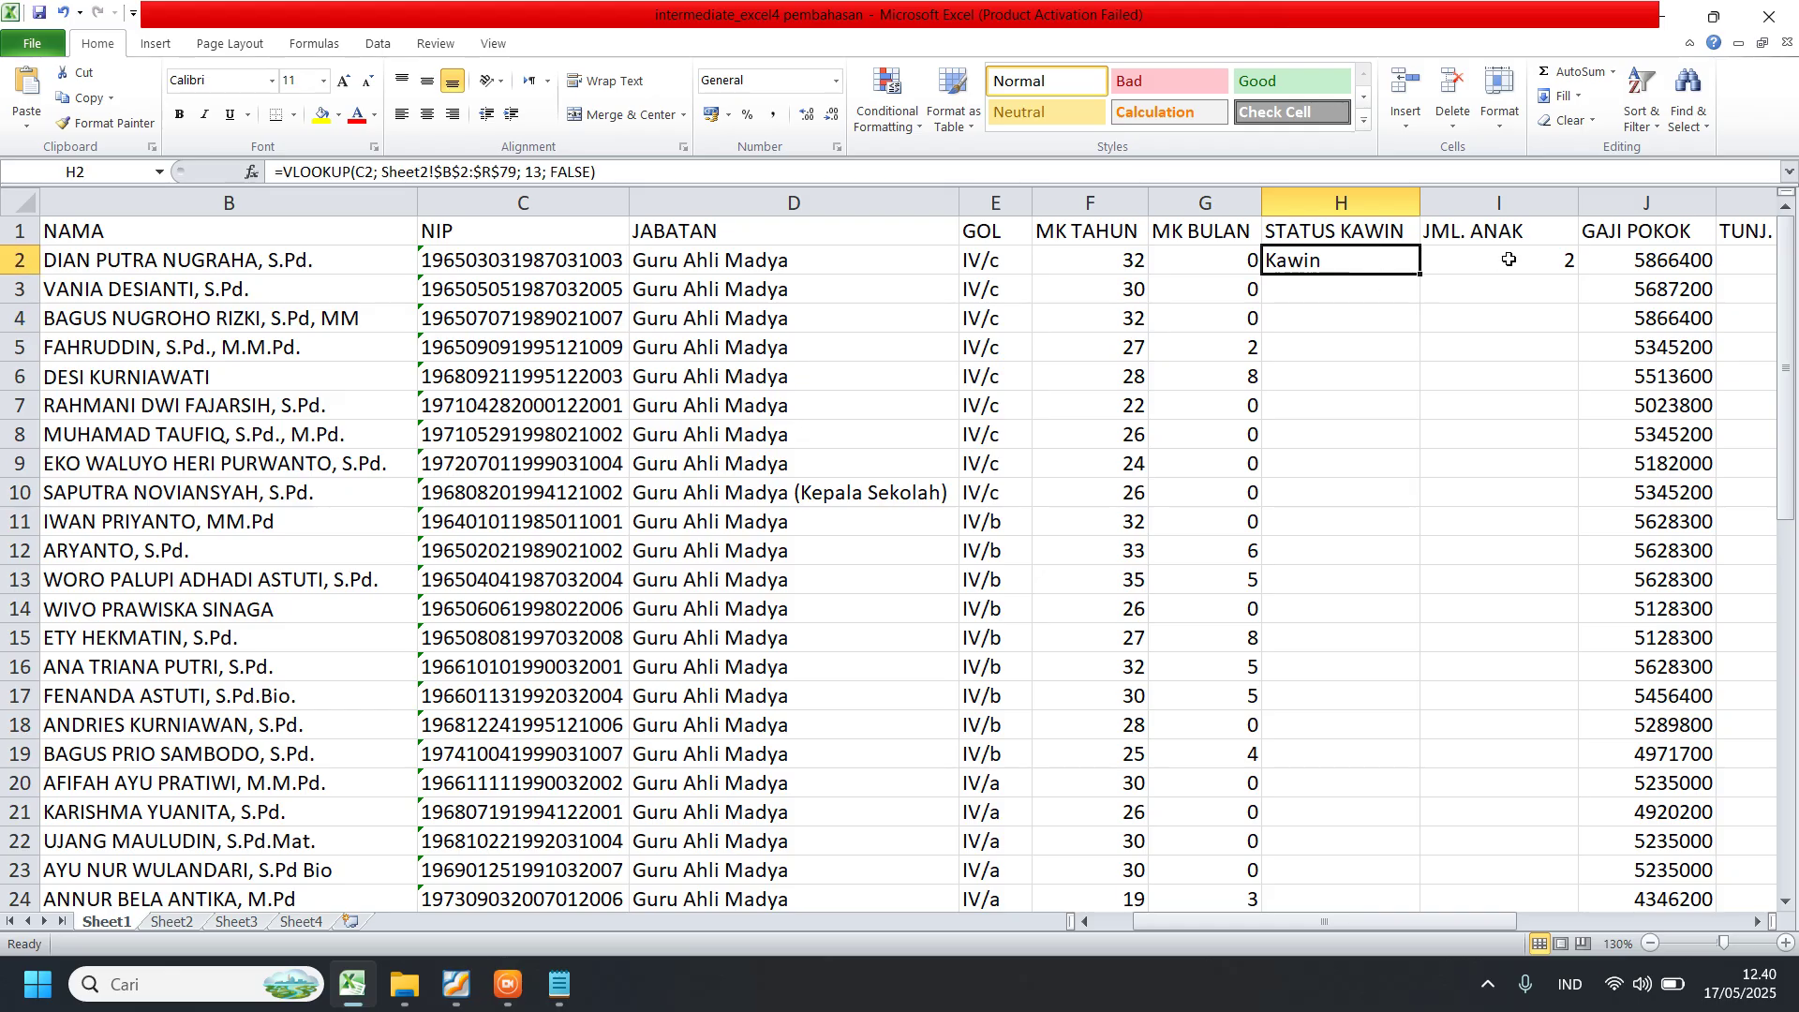
{"action": "left_click", "coordinate": [1382, 373]}
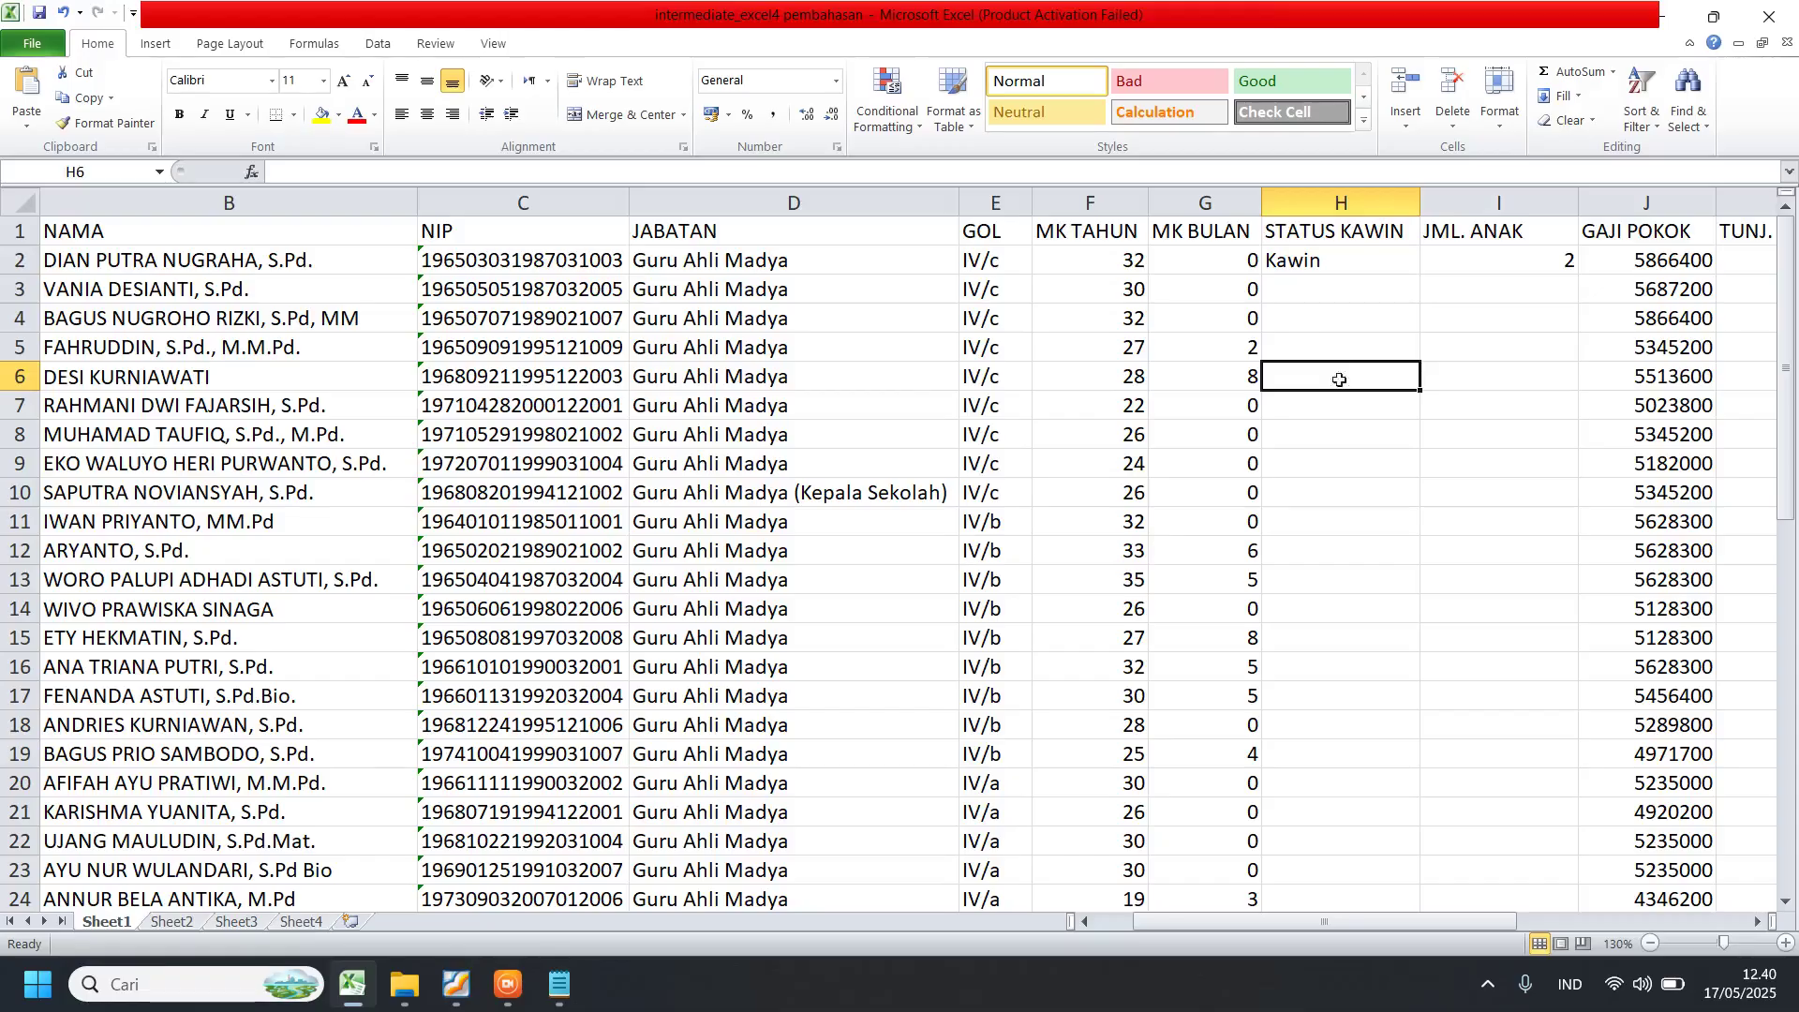
{"action": "key", "text": "Up"}
{"action": "key", "text": "Up"}
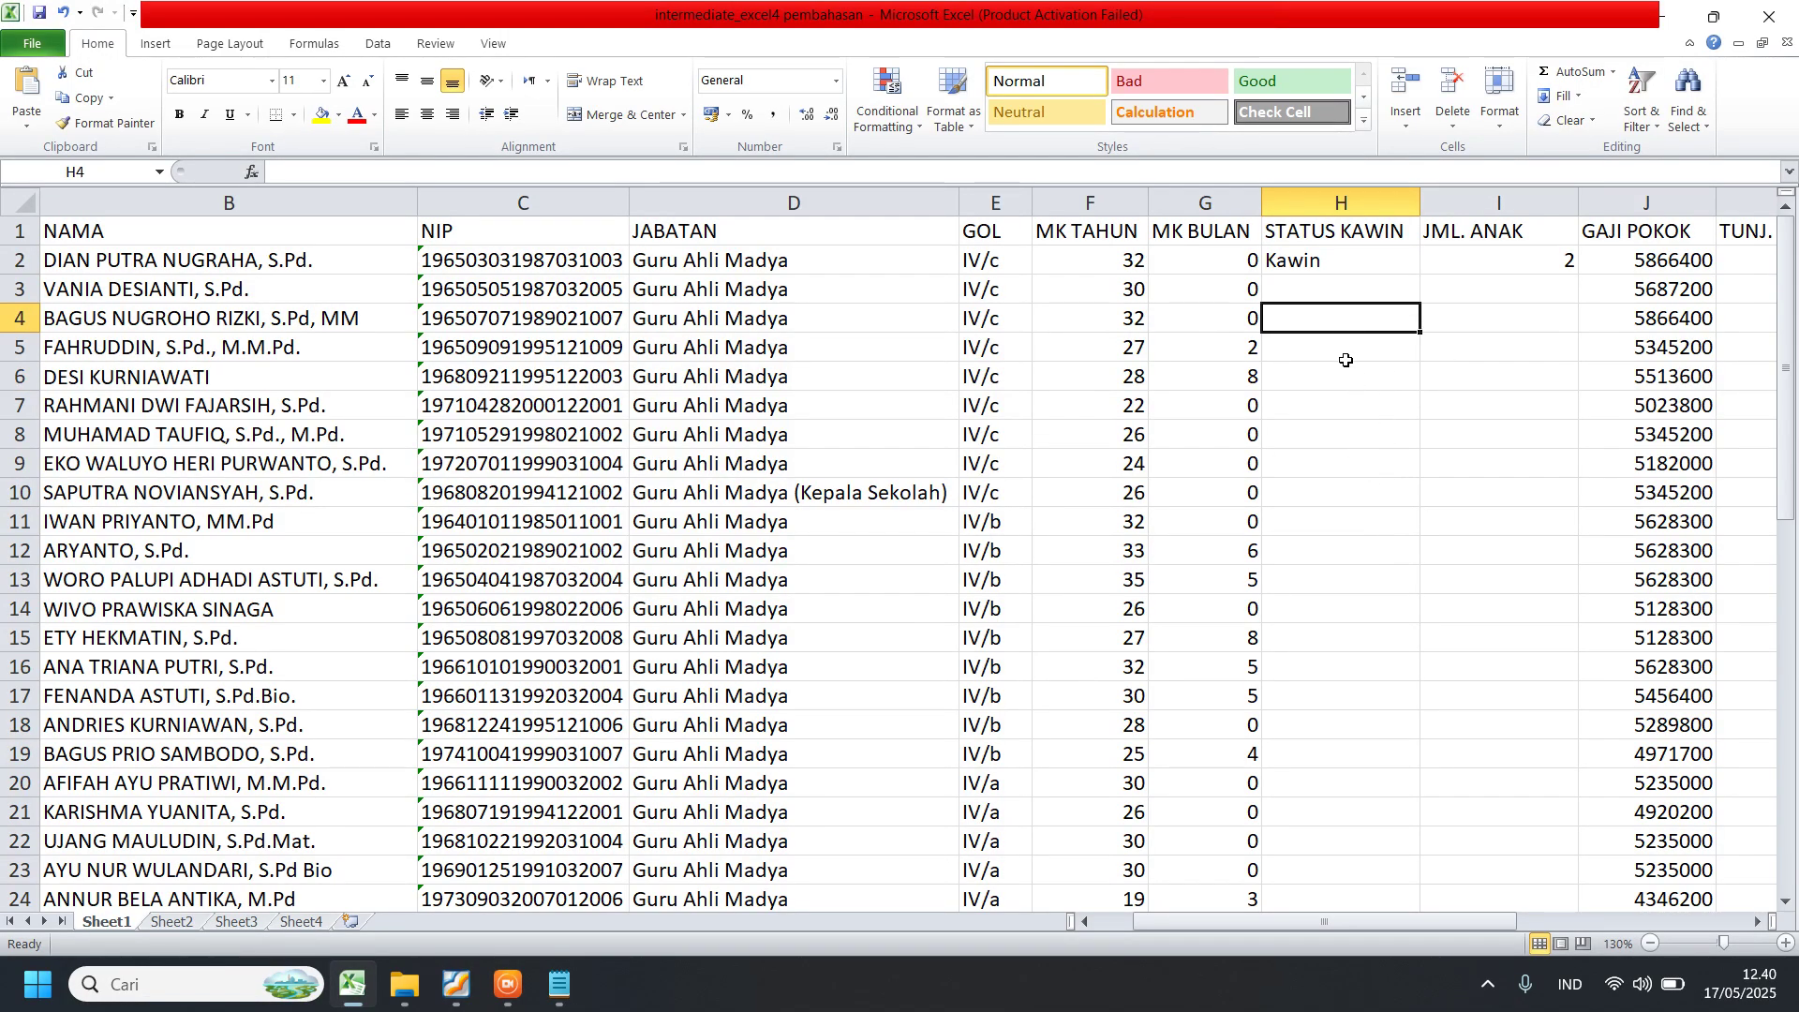
{"action": "left_click", "coordinate": [1354, 261]}
{"action": "left_click", "coordinate": [1372, 311]}
- Fill the VLOOKUP formulas from H2:I2 down the STATUS KAWIN and JML. ANAK columns for all teachers
{"action": "left_click", "coordinate": [1358, 263]}
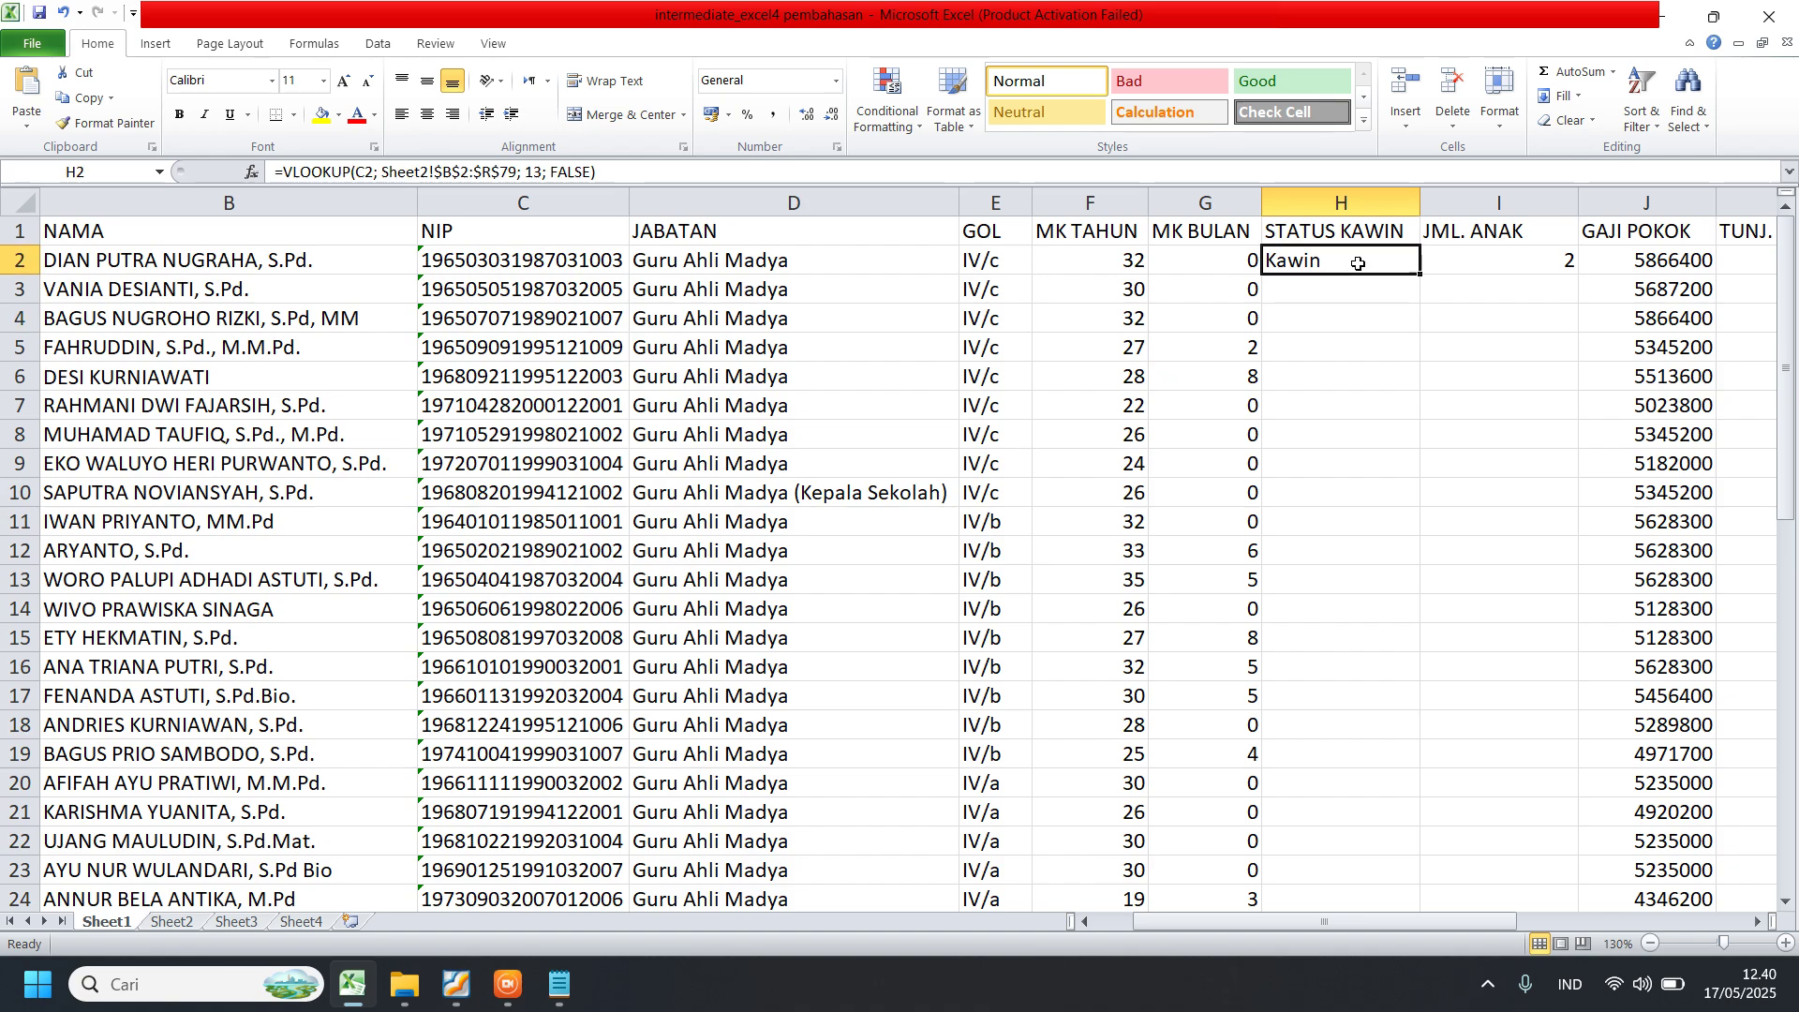
{"action": "left_click_drag", "start_coordinate": [1358, 264], "coordinate": [1484, 267]}
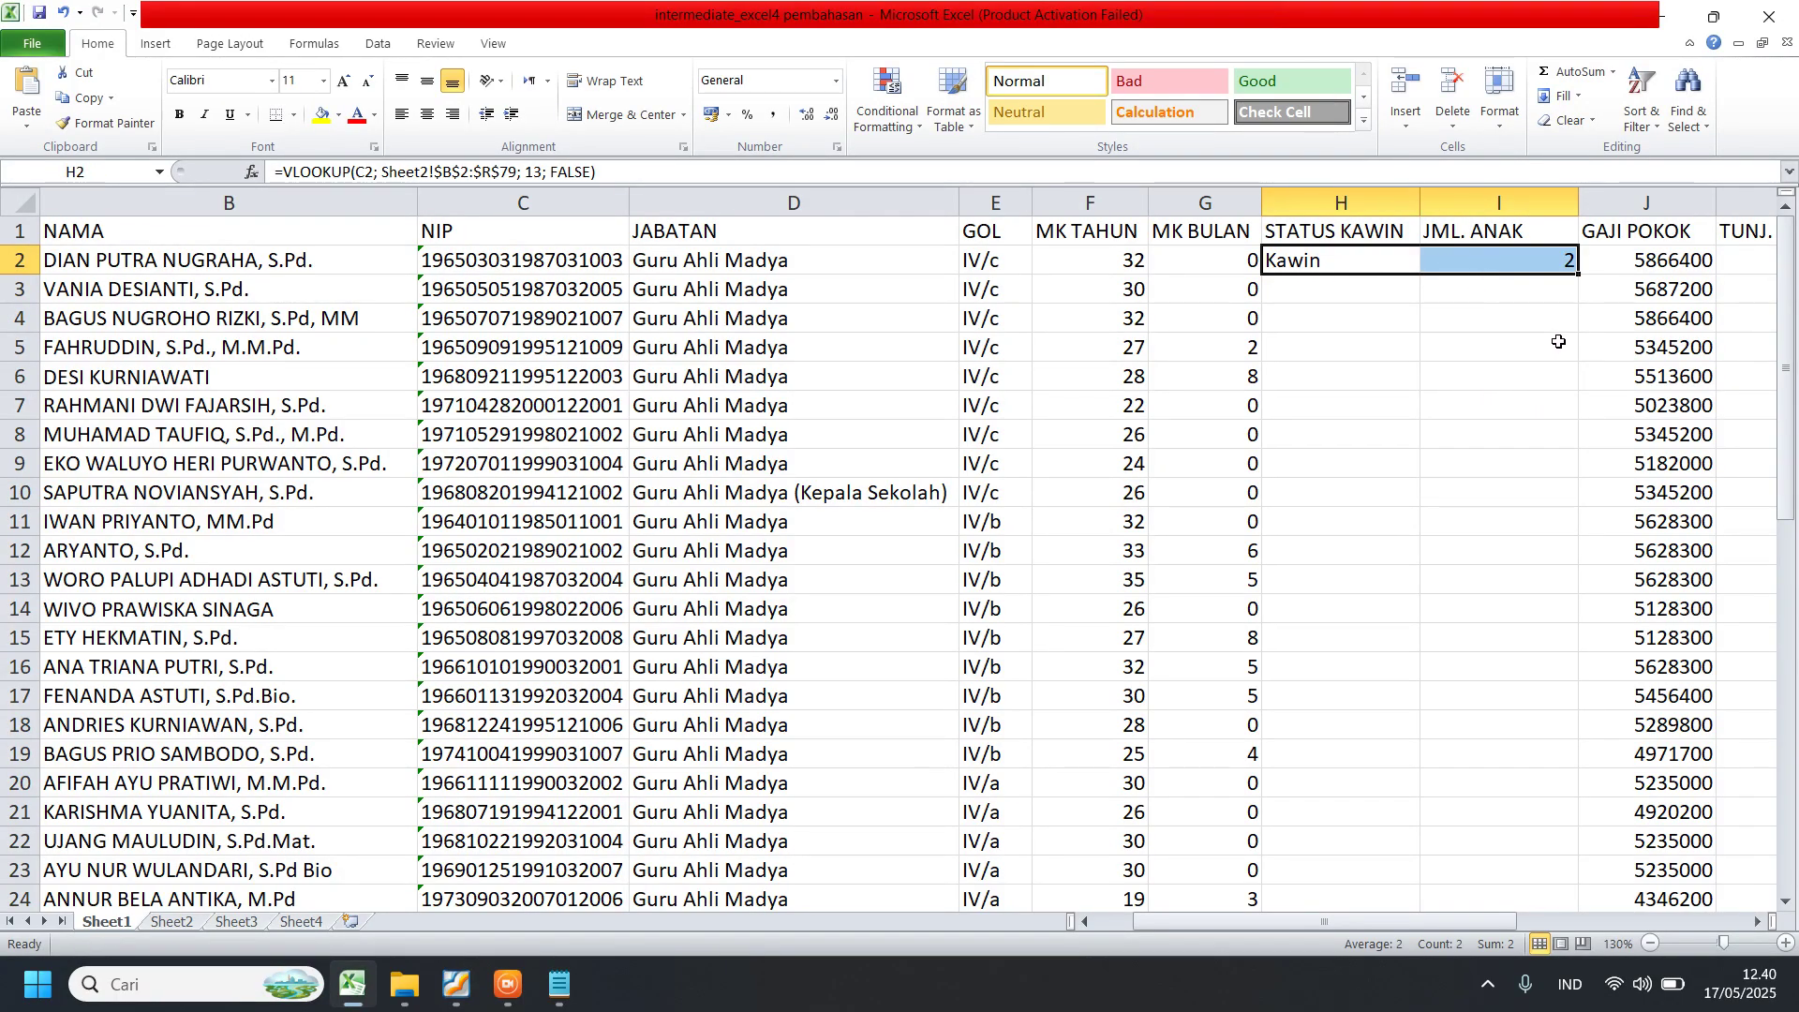
{"action": "double_click", "coordinate": [1577, 273]}
{"action": "left_click", "coordinate": [1451, 403]}
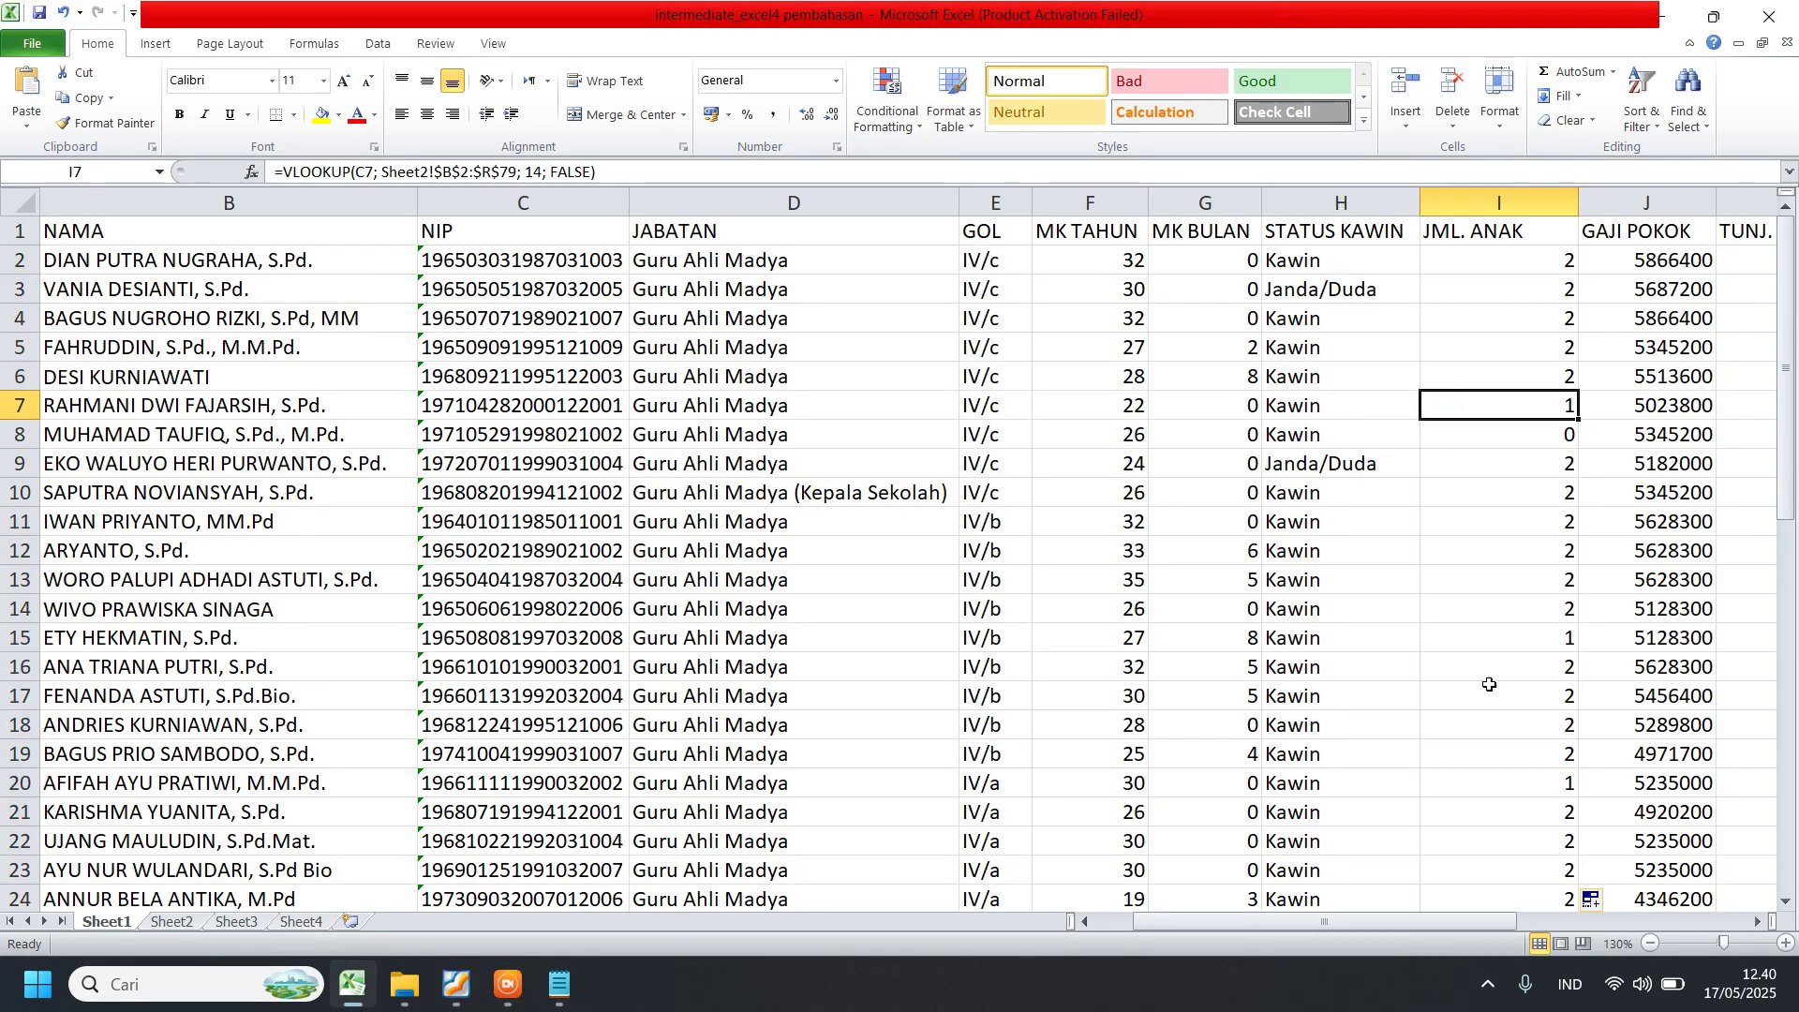
- Narrow the JML. ANAK column to just fit its header and save the workbook
{"action": "left_click_drag", "start_coordinate": [1435, 921], "coordinate": [1470, 923]}
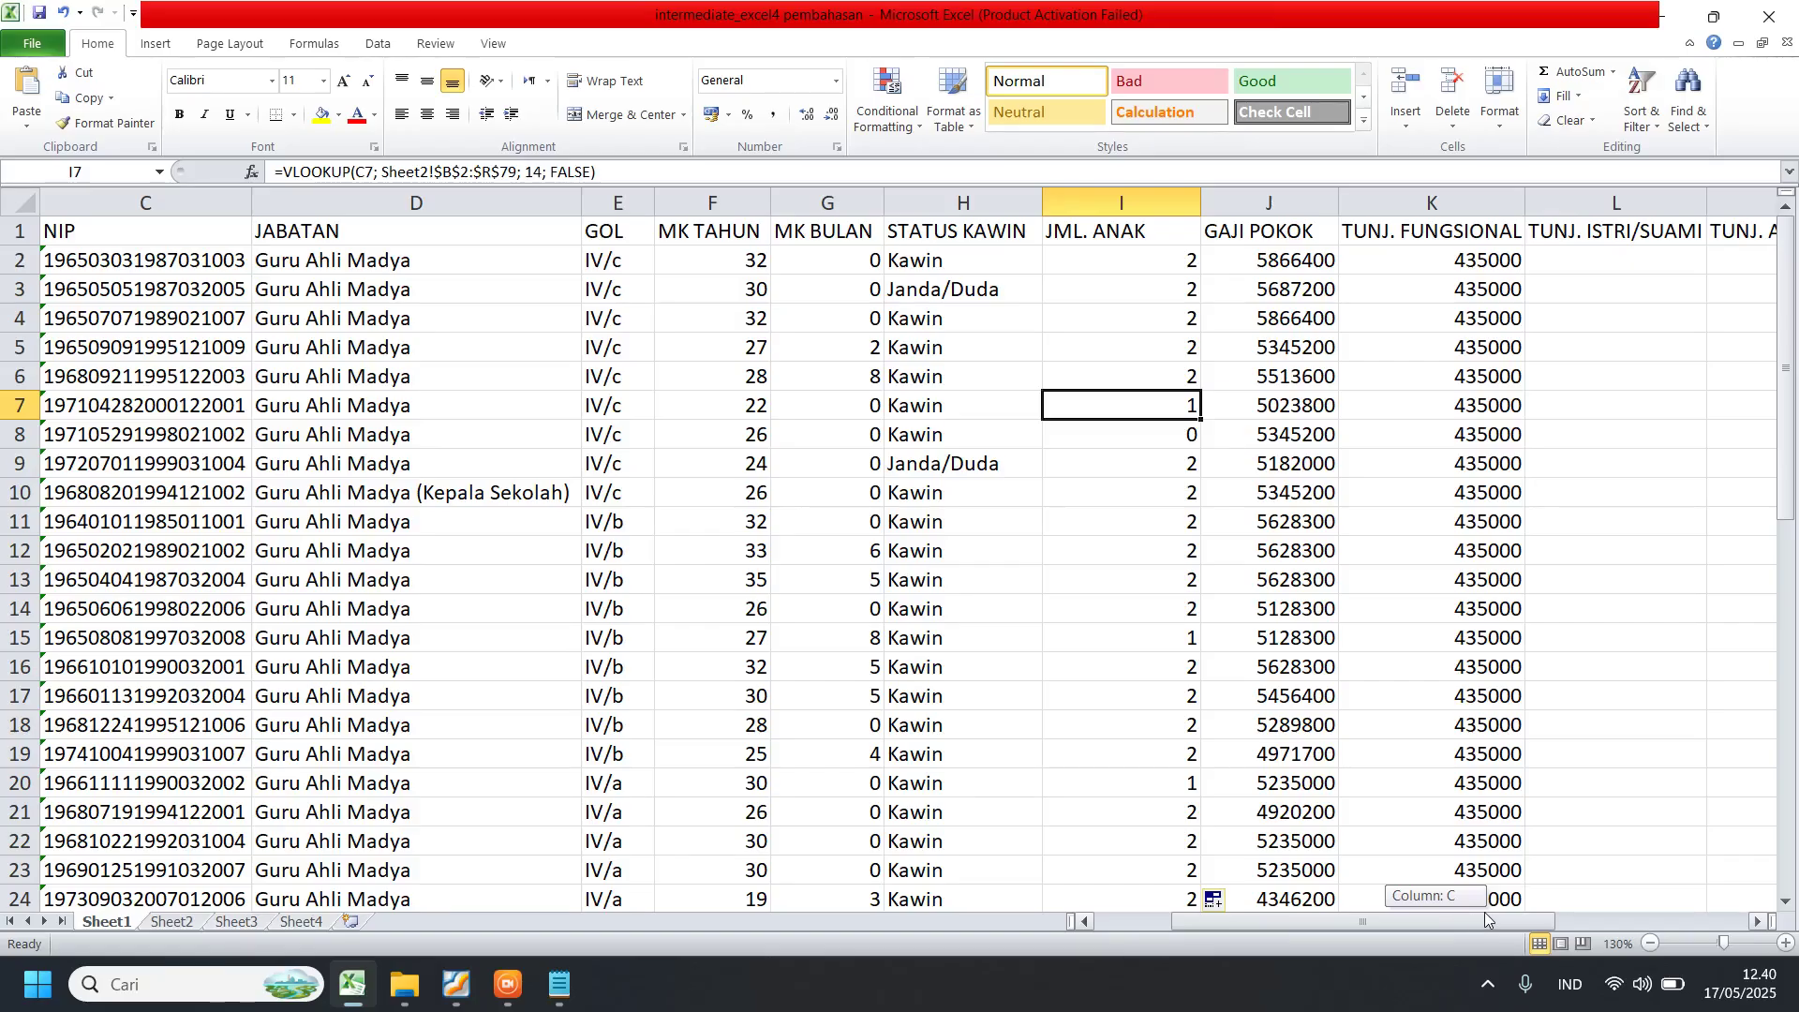
{"action": "left_click", "coordinate": [1096, 436]}
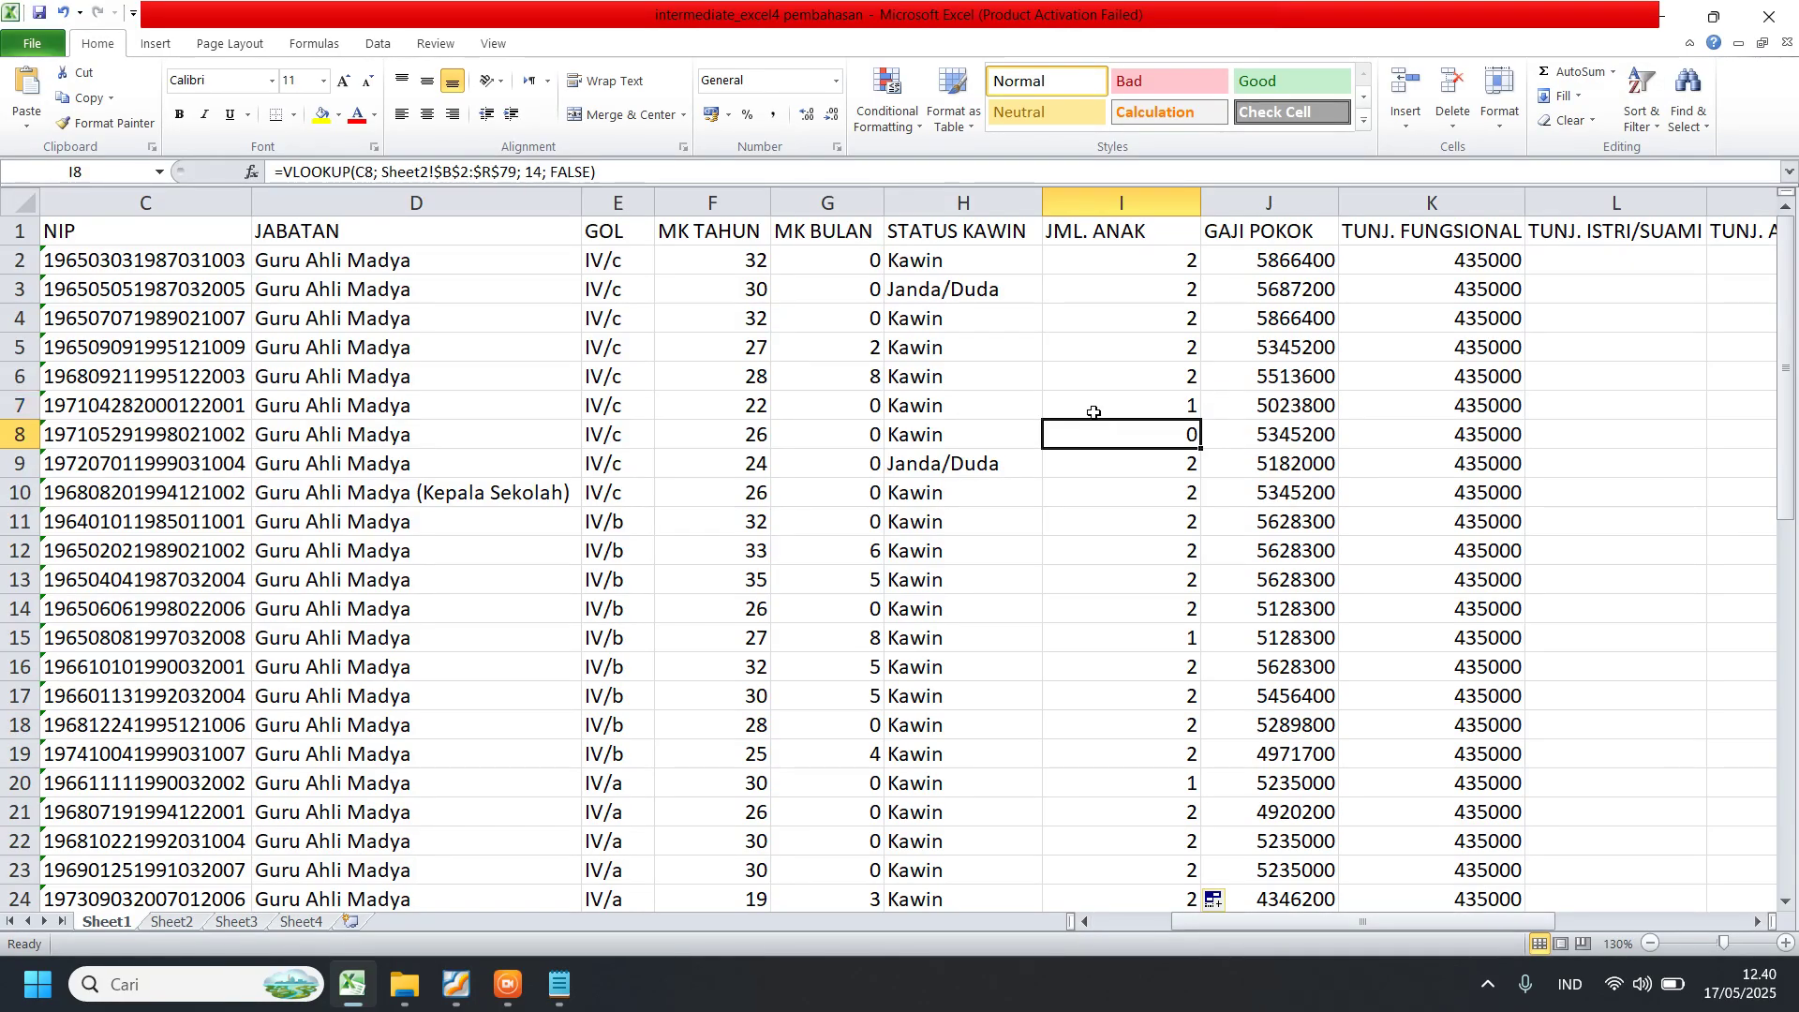
{"action": "left_click", "coordinate": [1099, 202]}
{"action": "left_click_drag", "start_coordinate": [1204, 201], "coordinate": [1157, 201]}
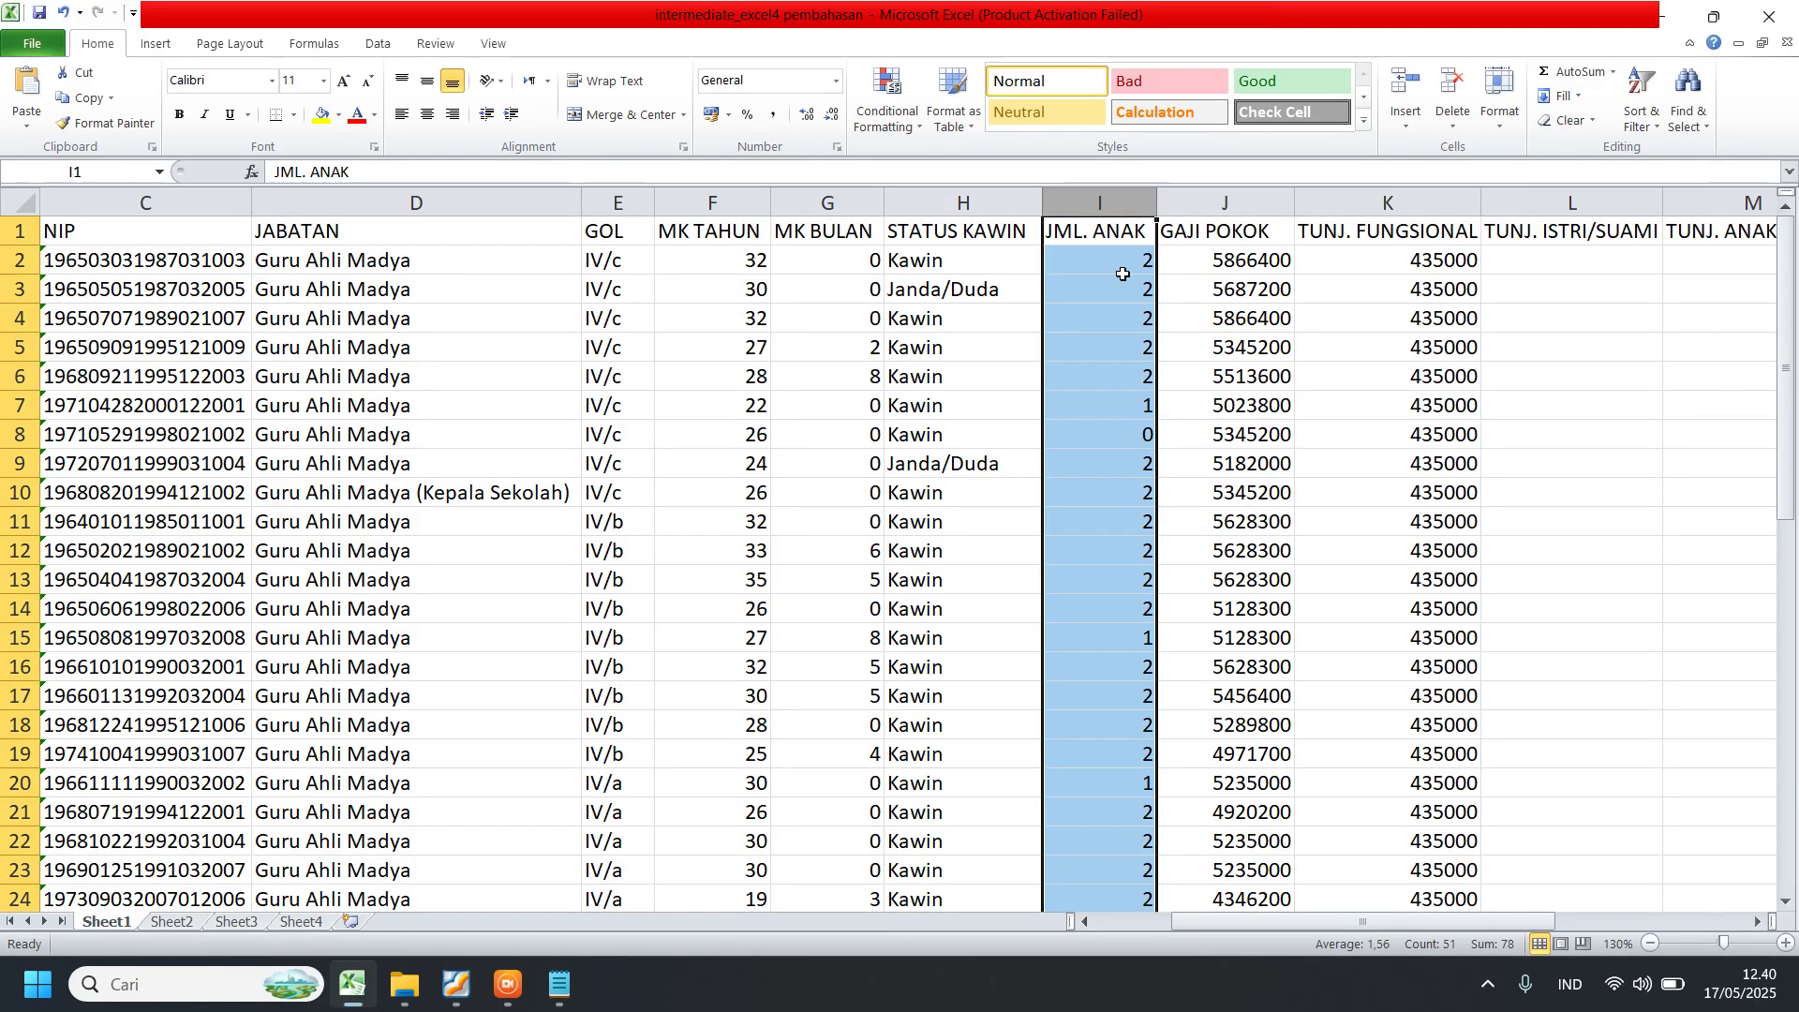
{"action": "left_click", "coordinate": [933, 348]}
{"action": "left_click", "coordinate": [967, 261]}
{"action": "left_click", "coordinate": [1115, 290]}
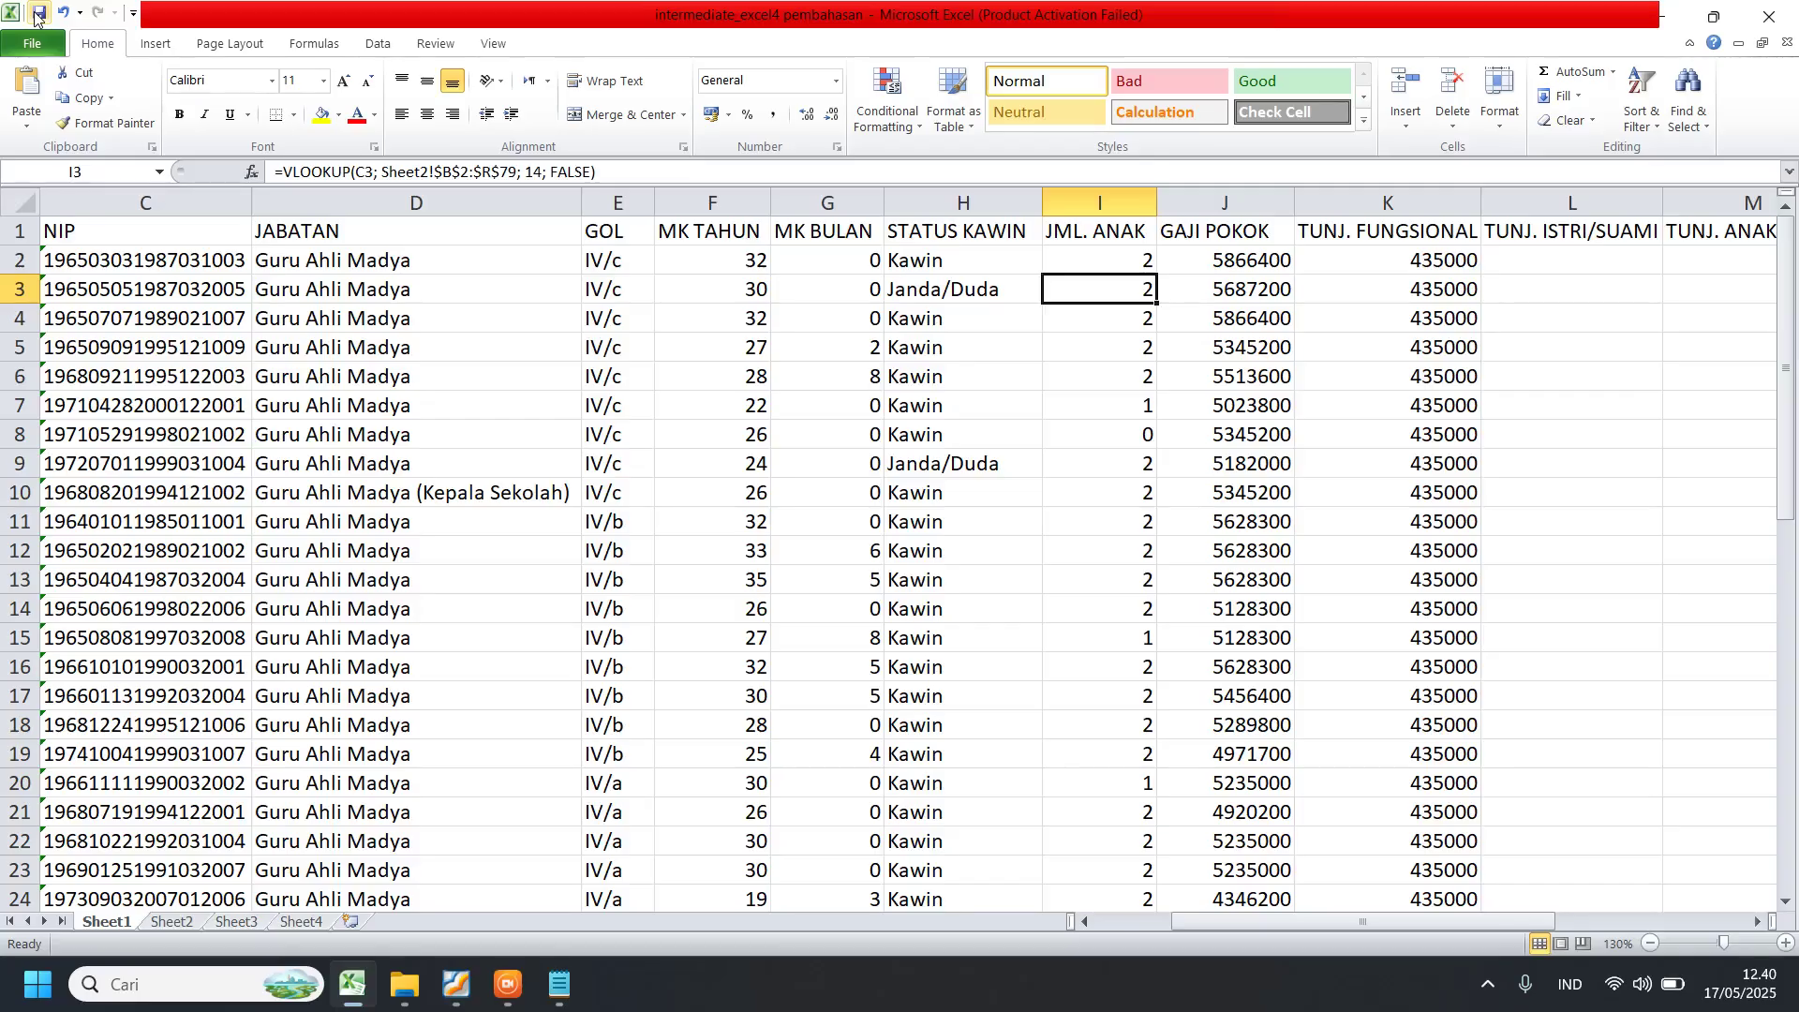
{"action": "left_click", "coordinate": [38, 13]}
{"action": "left_click", "coordinate": [792, 464]}
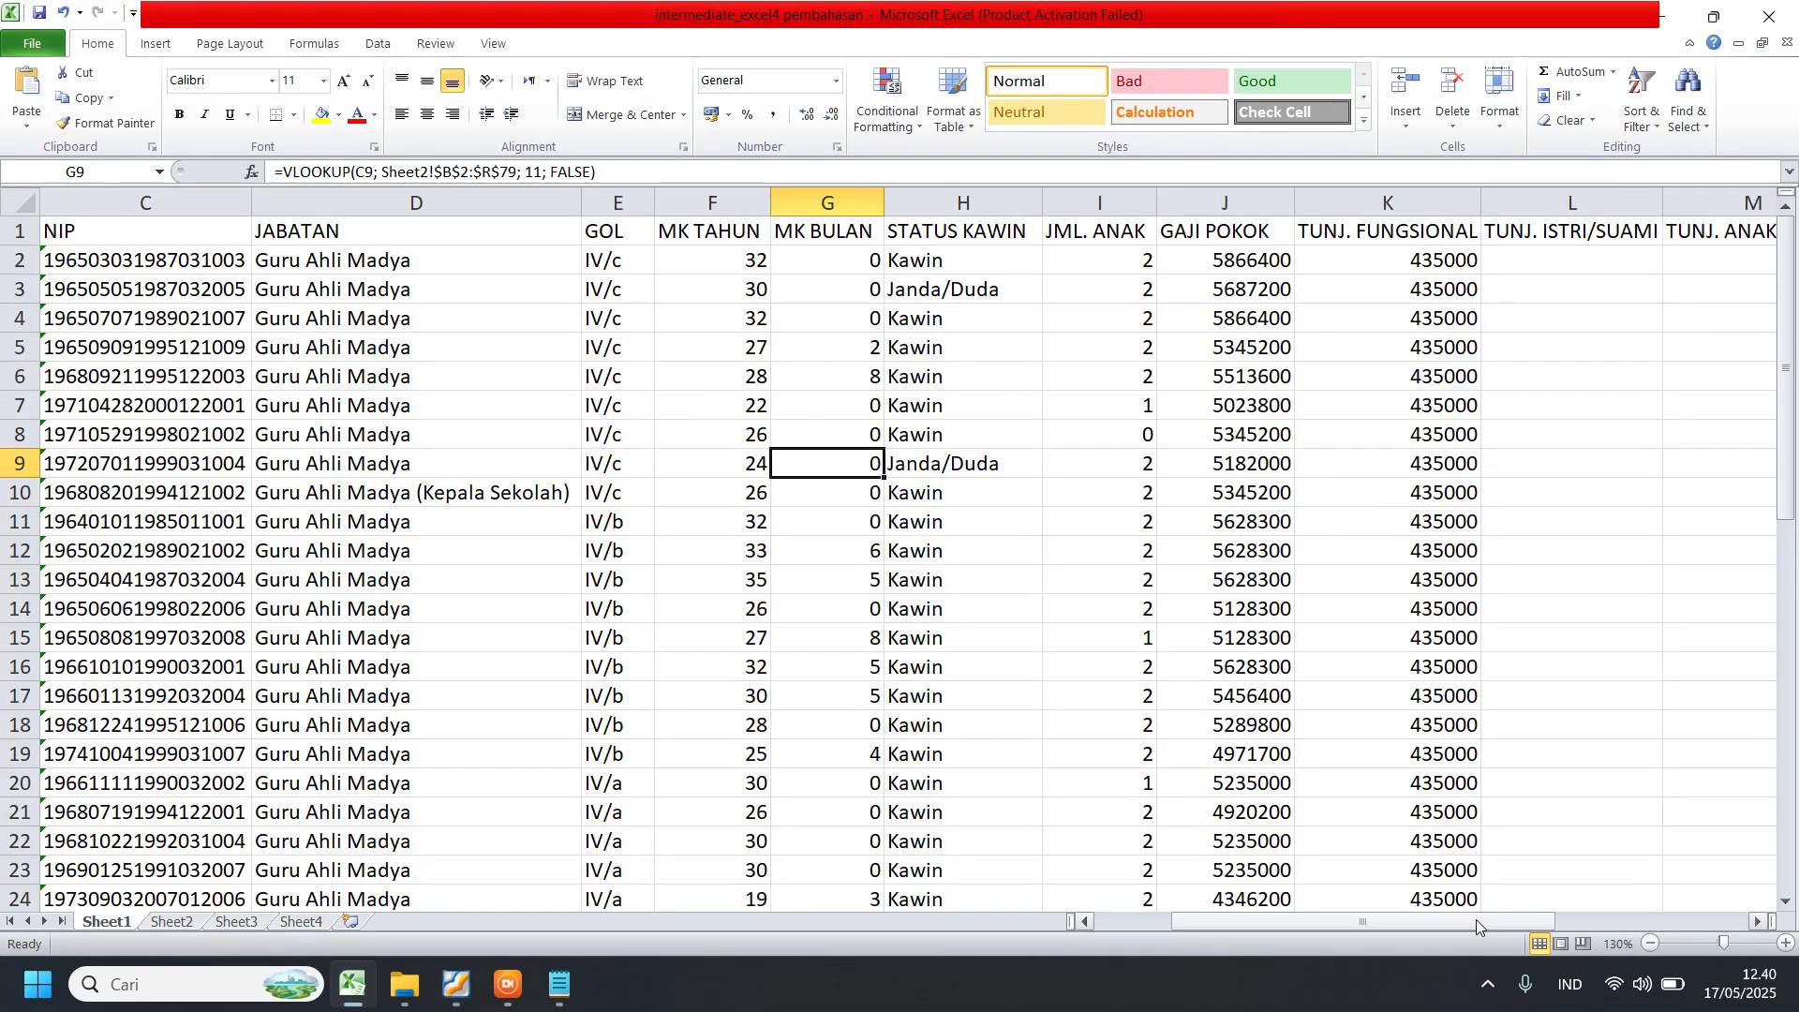
- Review the STATUS KAWIN, JML. ANAK and TUNJ. ISTRI/SUAMI columns and check the Tunjangan Istri/Suami rule in the exercise PDF in Foxit Reader
{"action": "left_click_drag", "start_coordinate": [1476, 919], "coordinate": [1504, 924]}
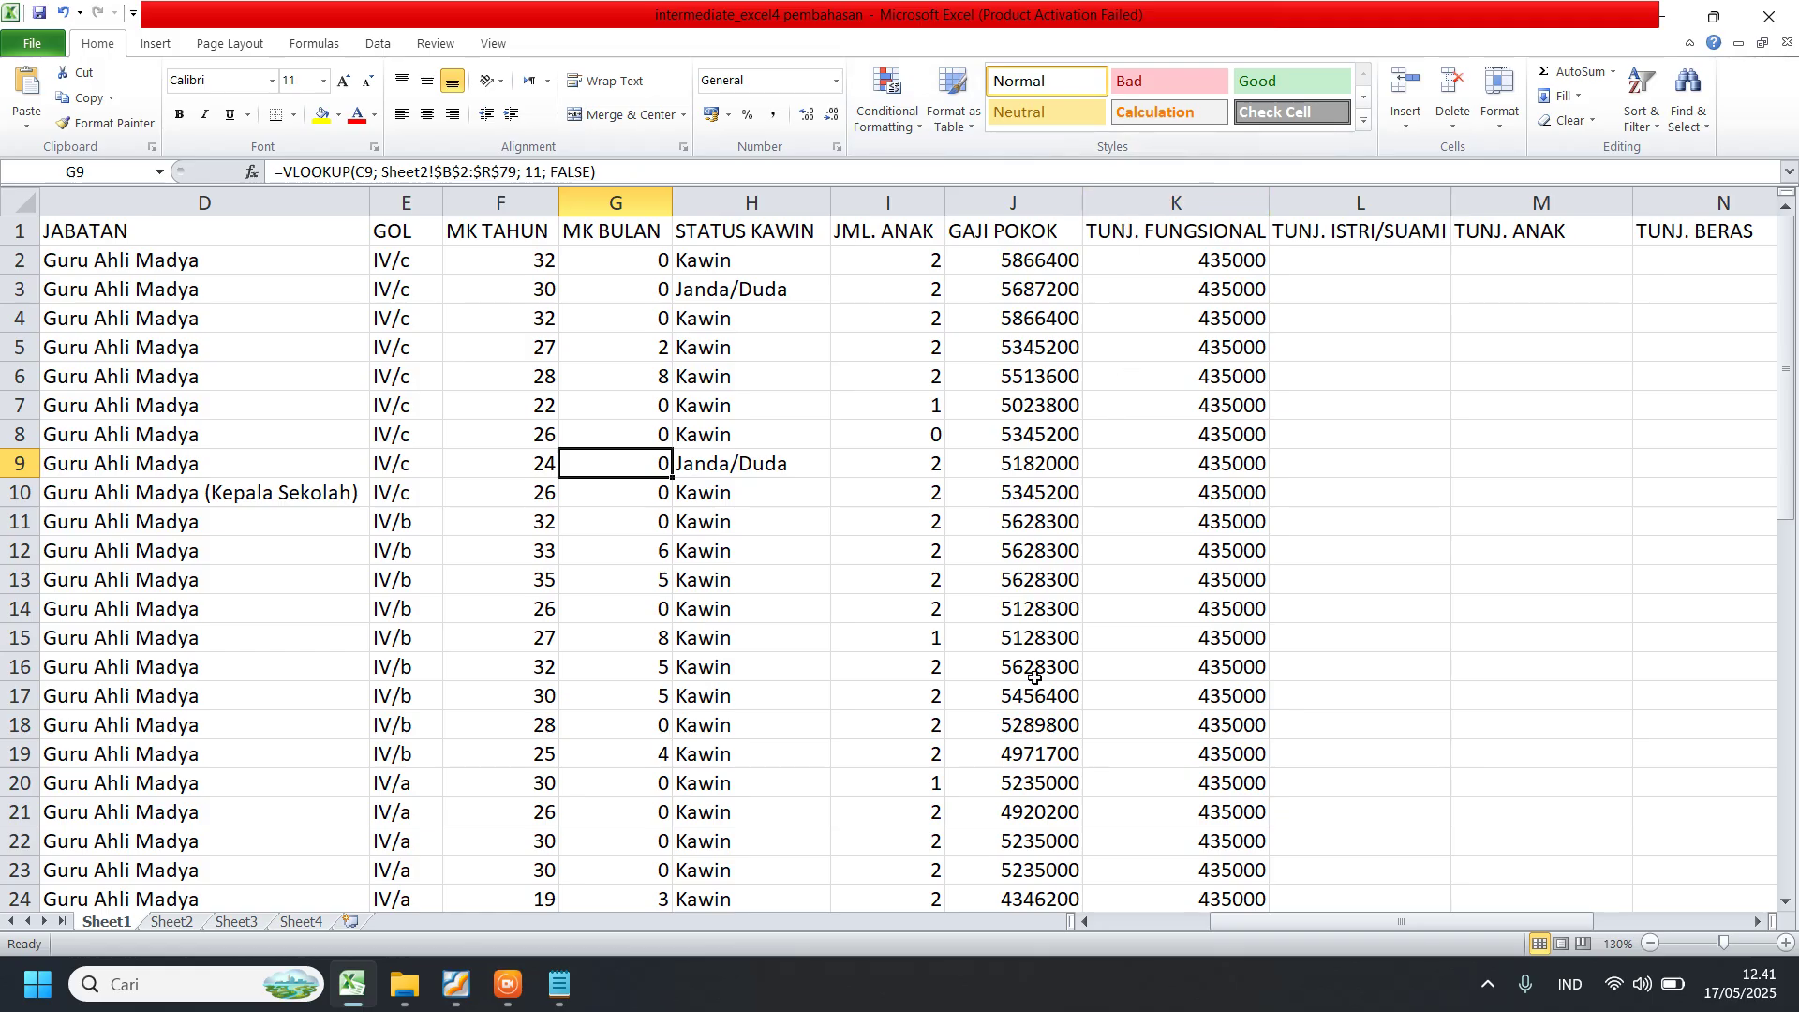
{"action": "left_click", "coordinate": [872, 377]}
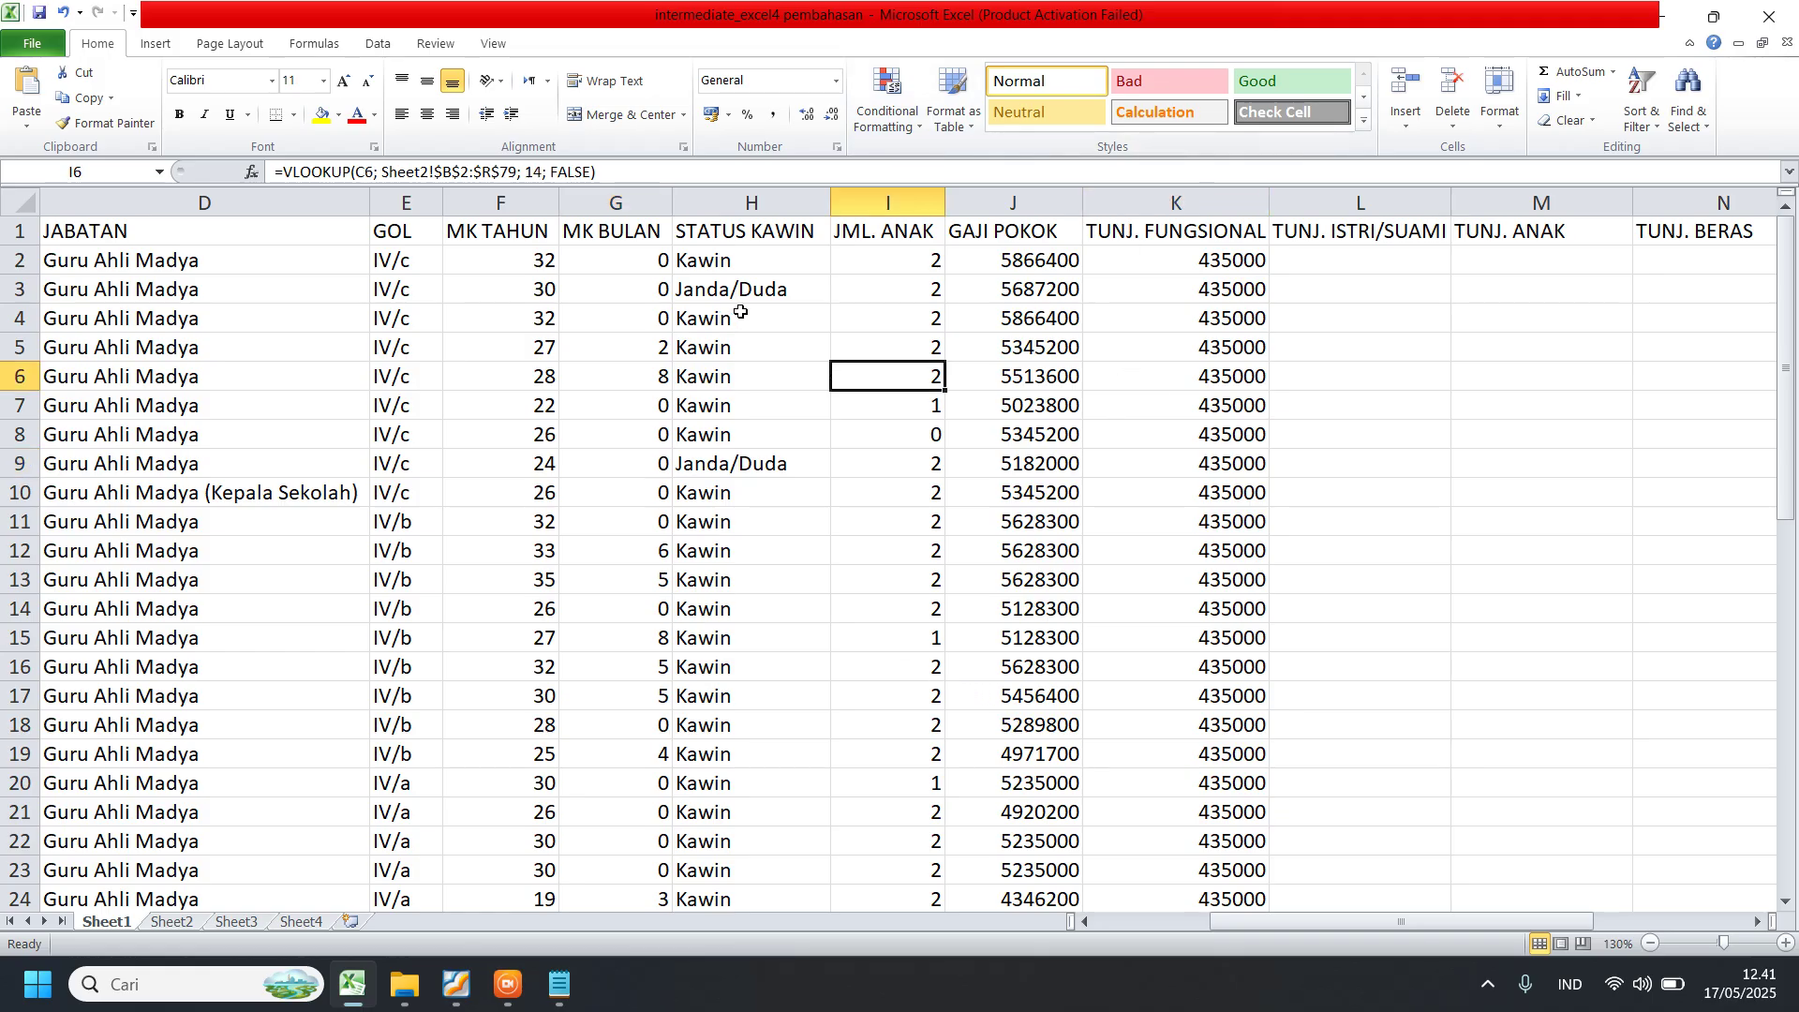
{"action": "left_click", "coordinate": [740, 264]}
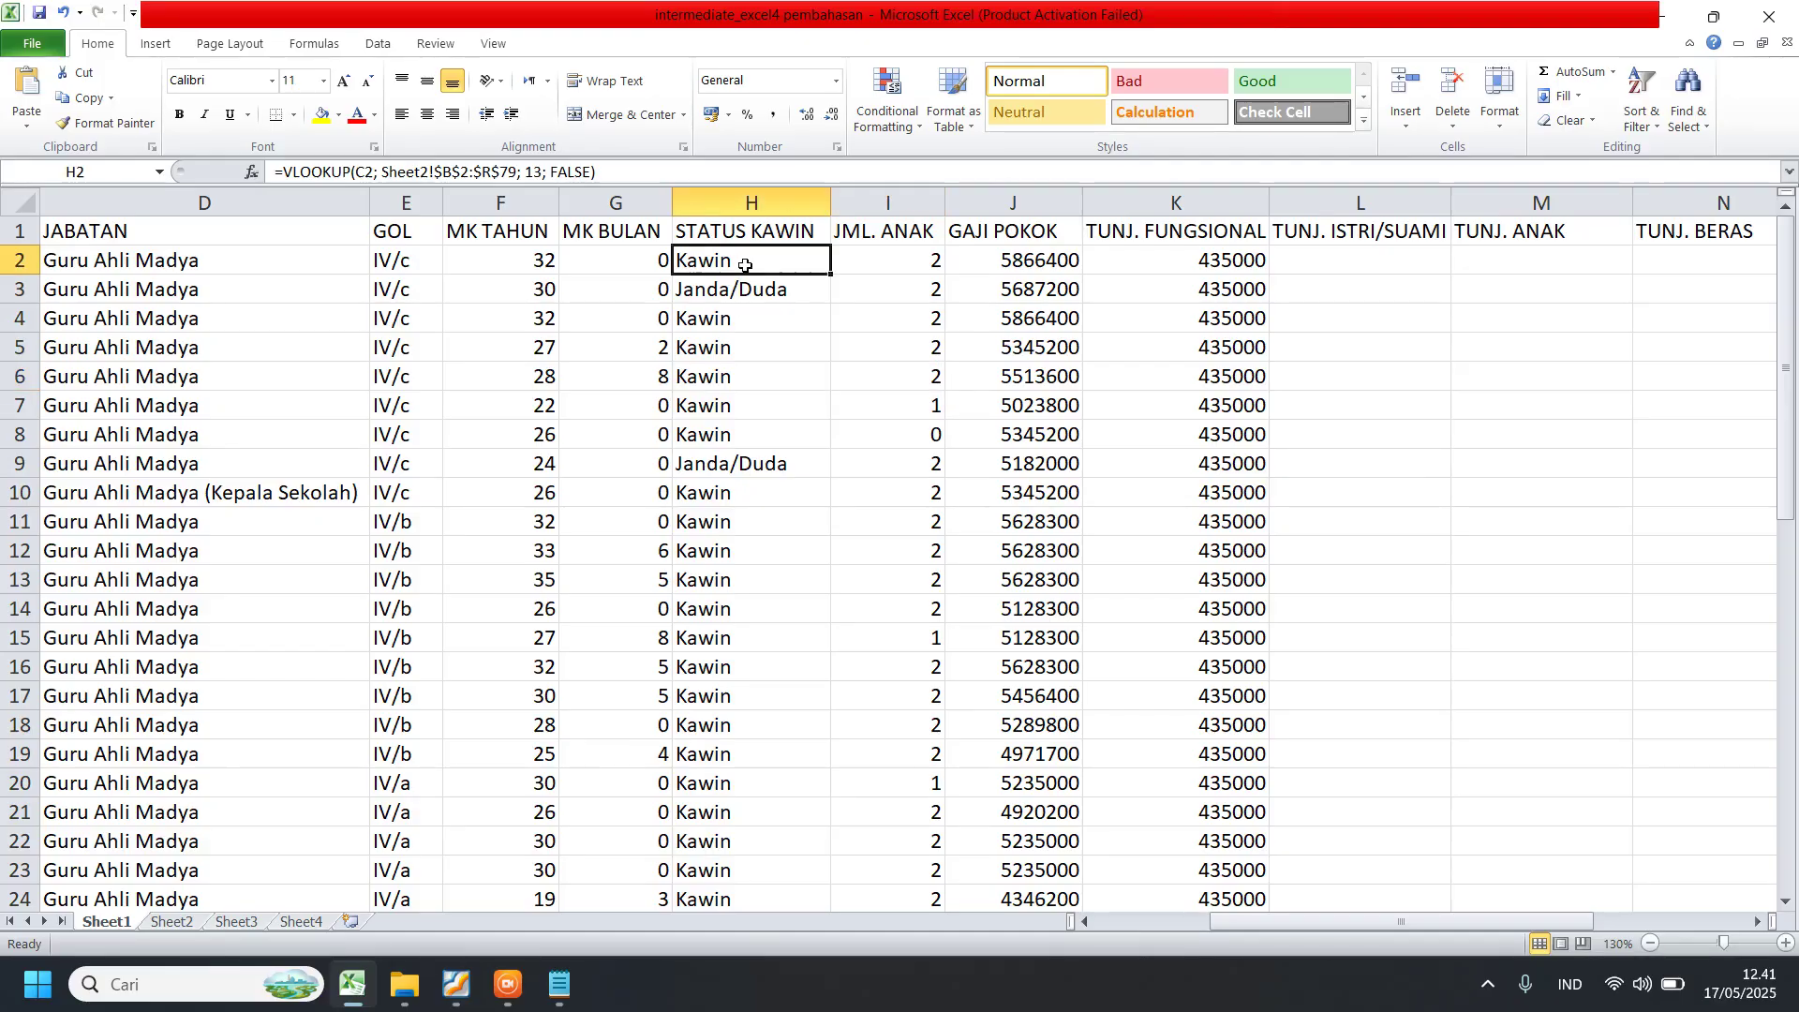
{"action": "left_click", "coordinate": [926, 253]}
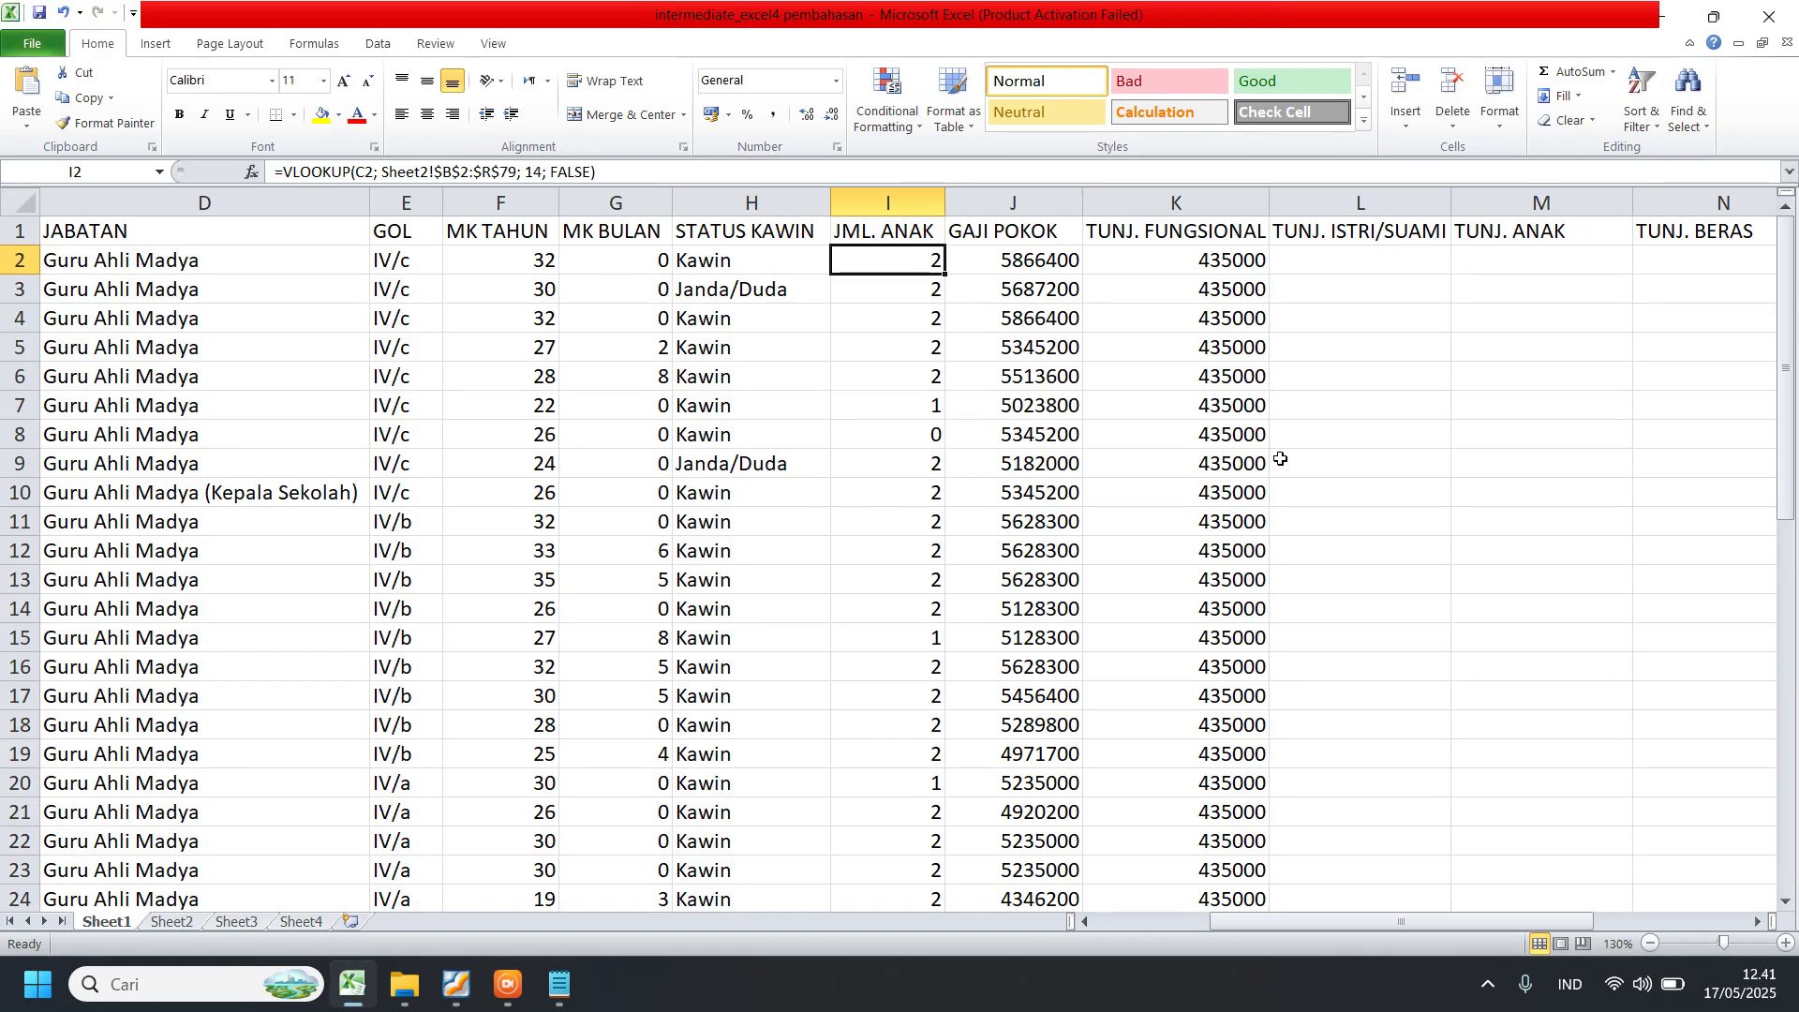
{"action": "left_click", "coordinate": [1375, 373]}
{"action": "left_click", "coordinate": [1346, 237]}
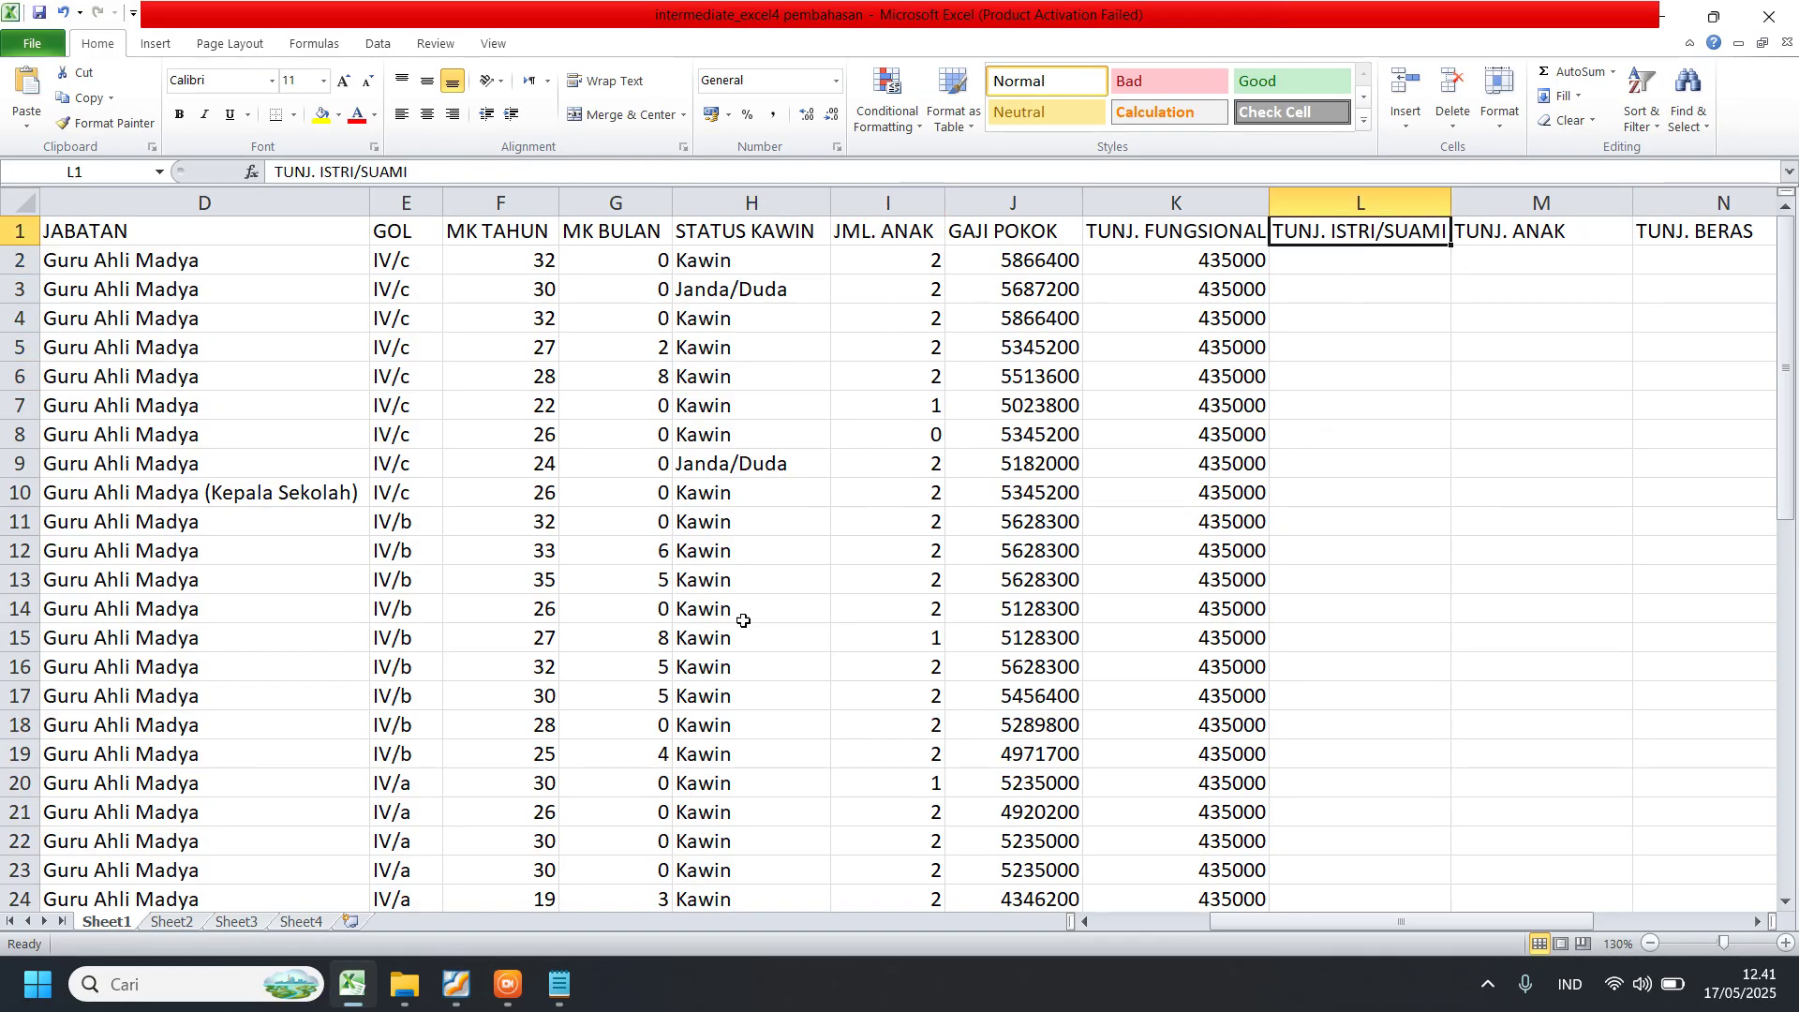
{"action": "left_click", "coordinate": [457, 984]}
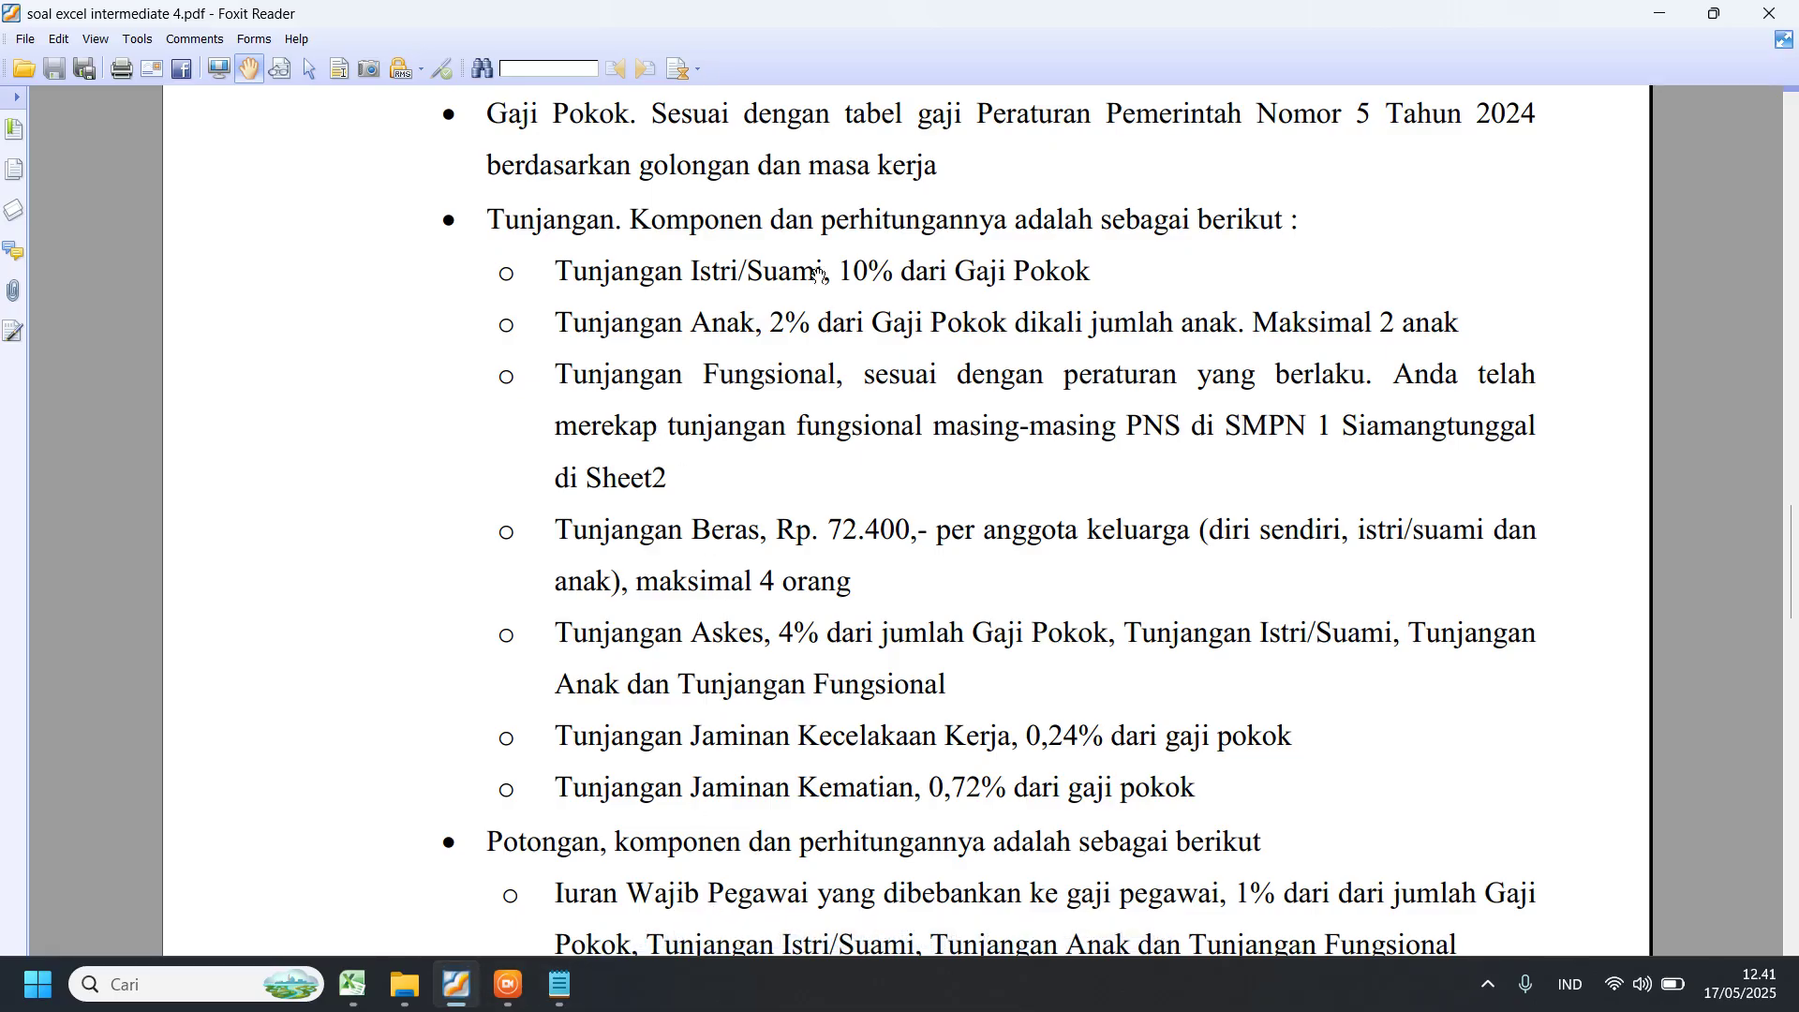
{"action": "left_click_drag", "start_coordinate": [874, 268], "coordinate": [878, 264]}
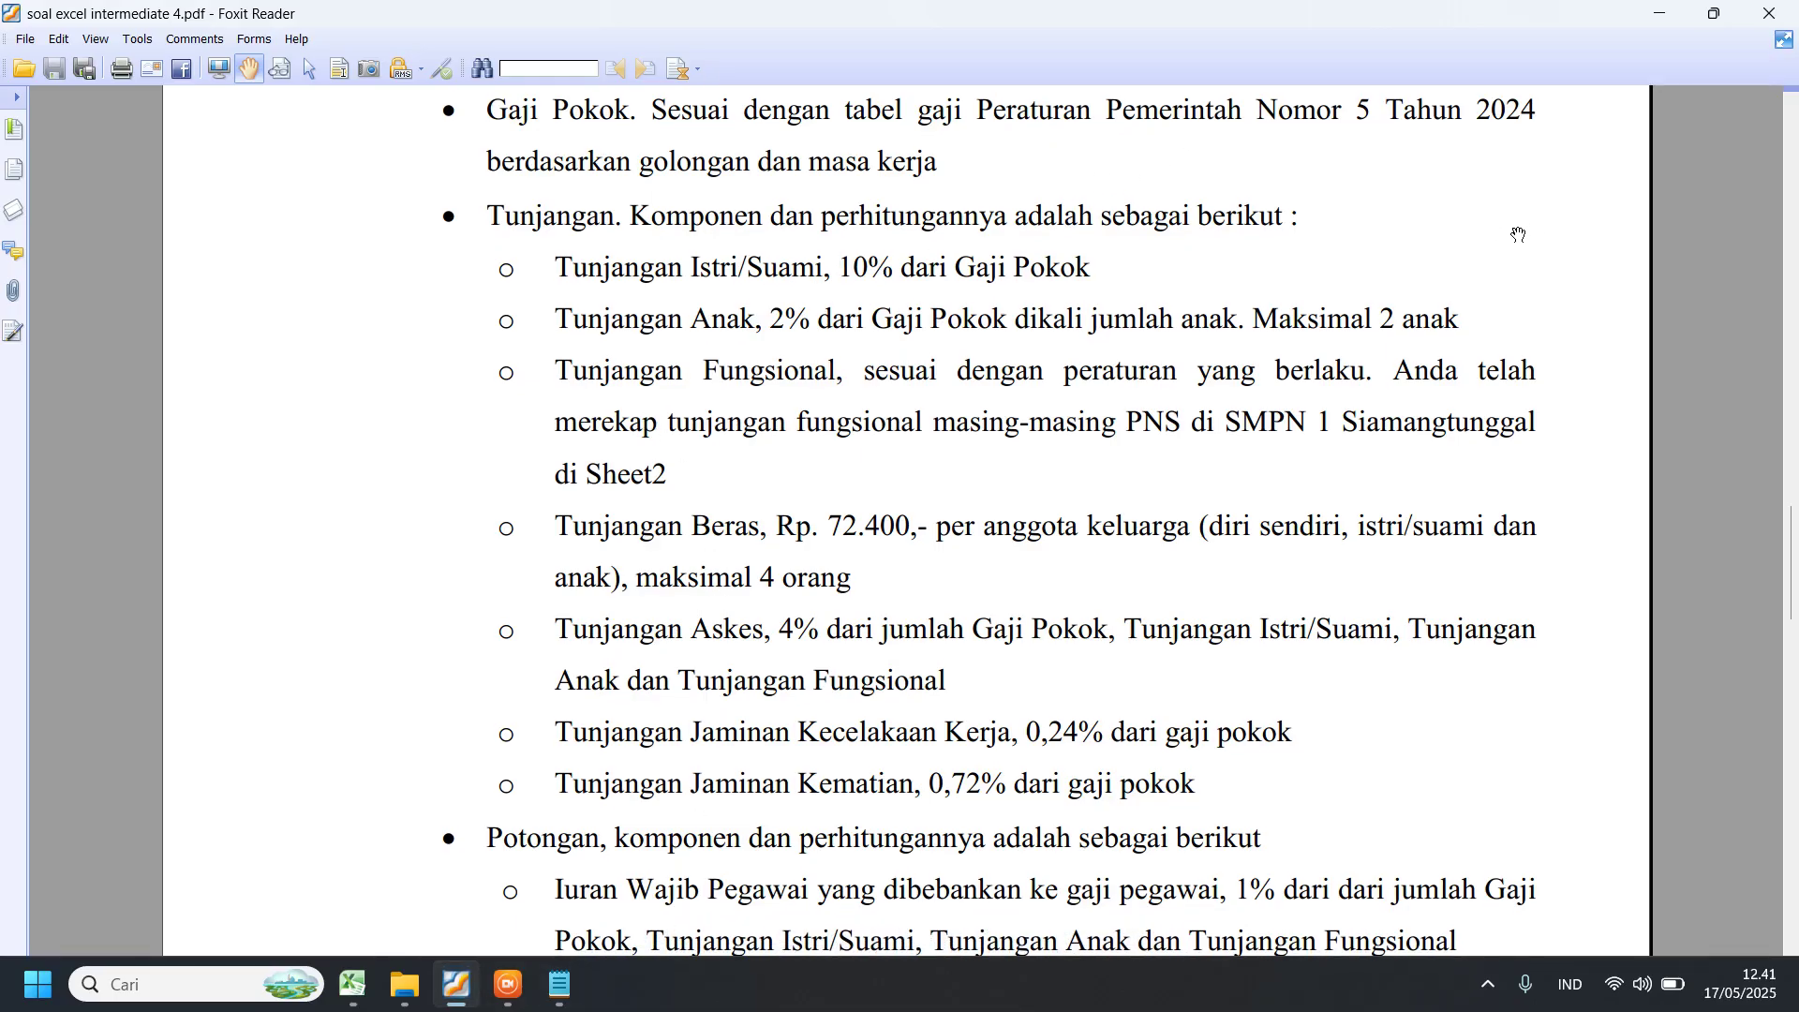
{"action": "left_click", "coordinate": [1658, 13]}
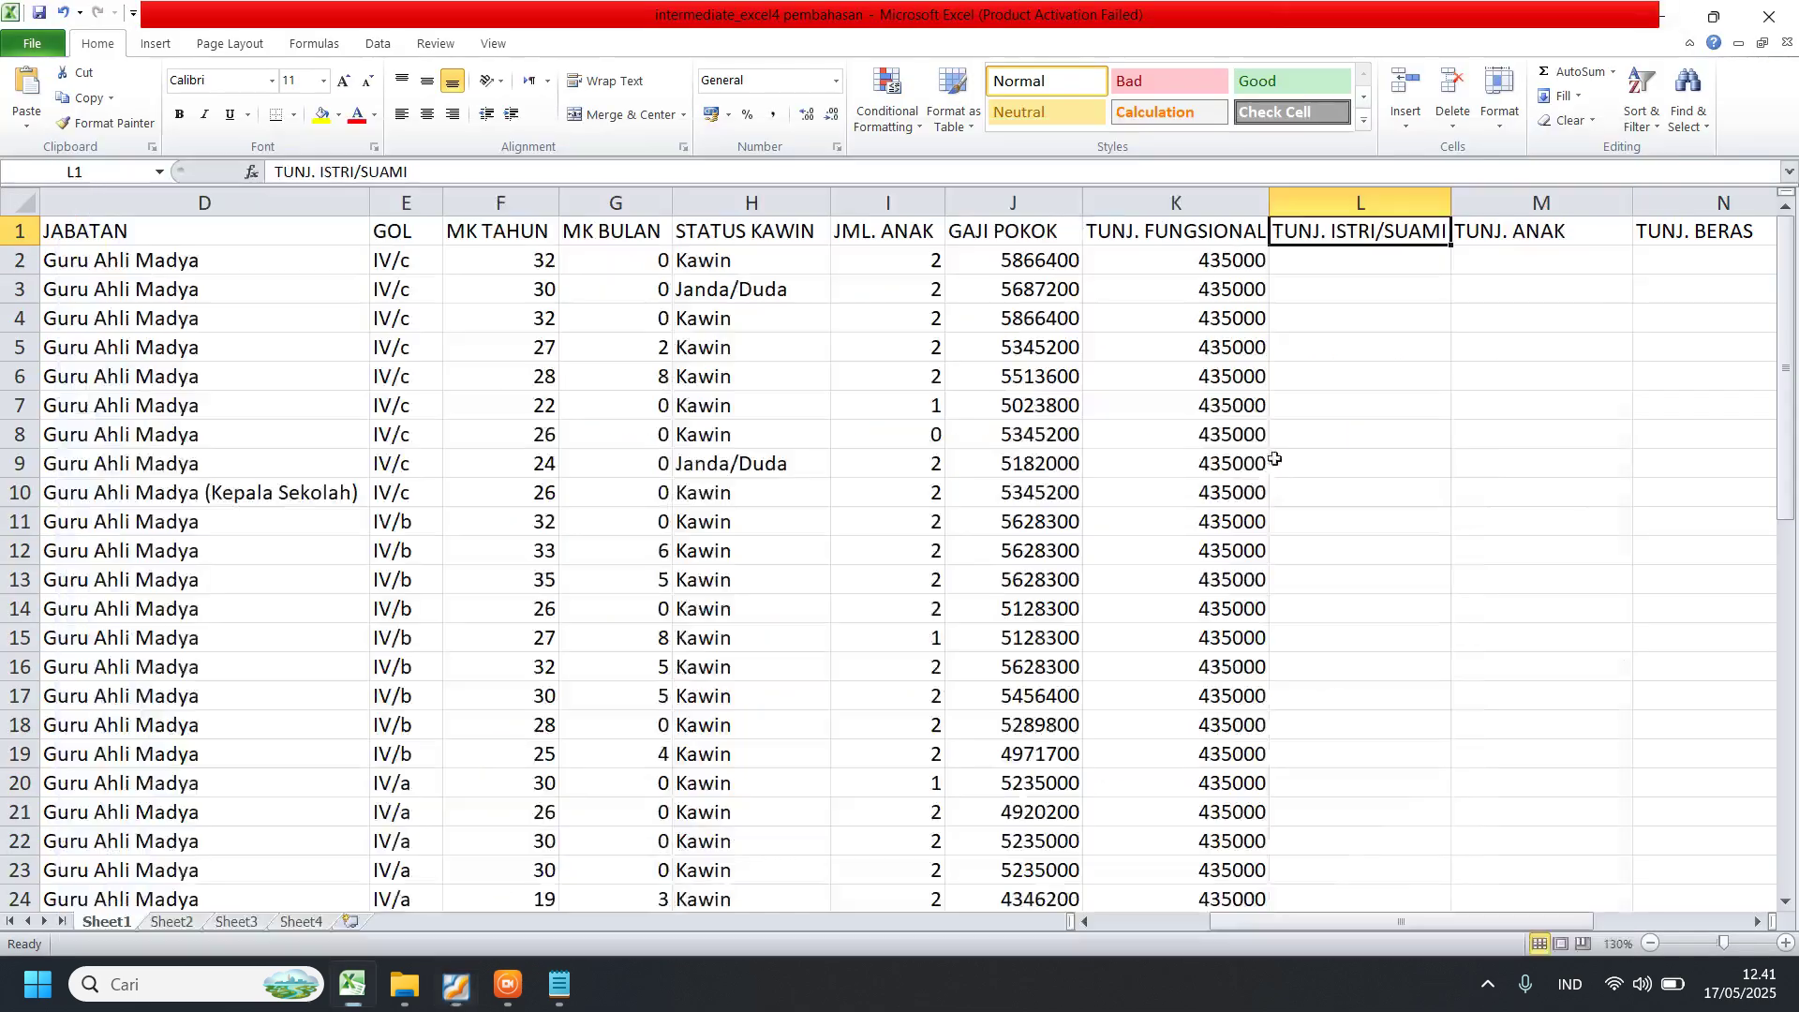
- Read the Notepad rule for the married spouse allowance and match it to the STATUS KAWIN and GAJI POKOK cells in Excel
{"action": "left_click", "coordinate": [559, 984]}
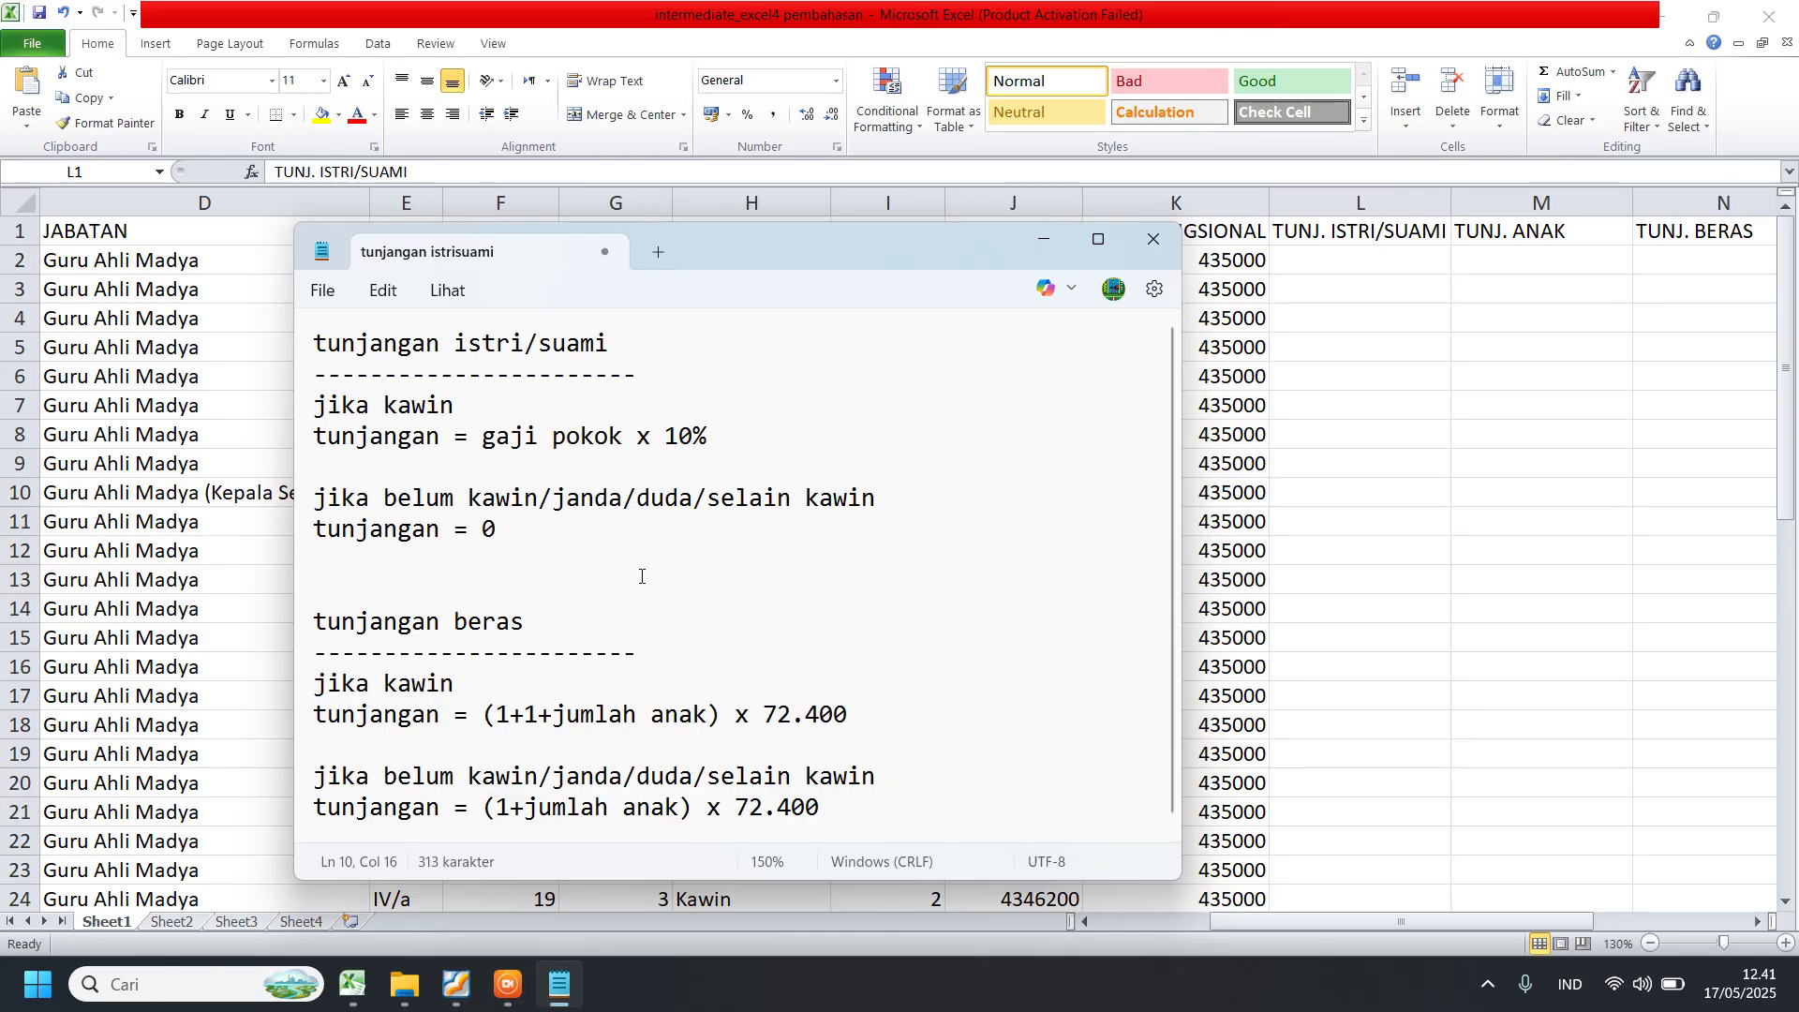
{"action": "left_click", "coordinate": [1271, 354]}
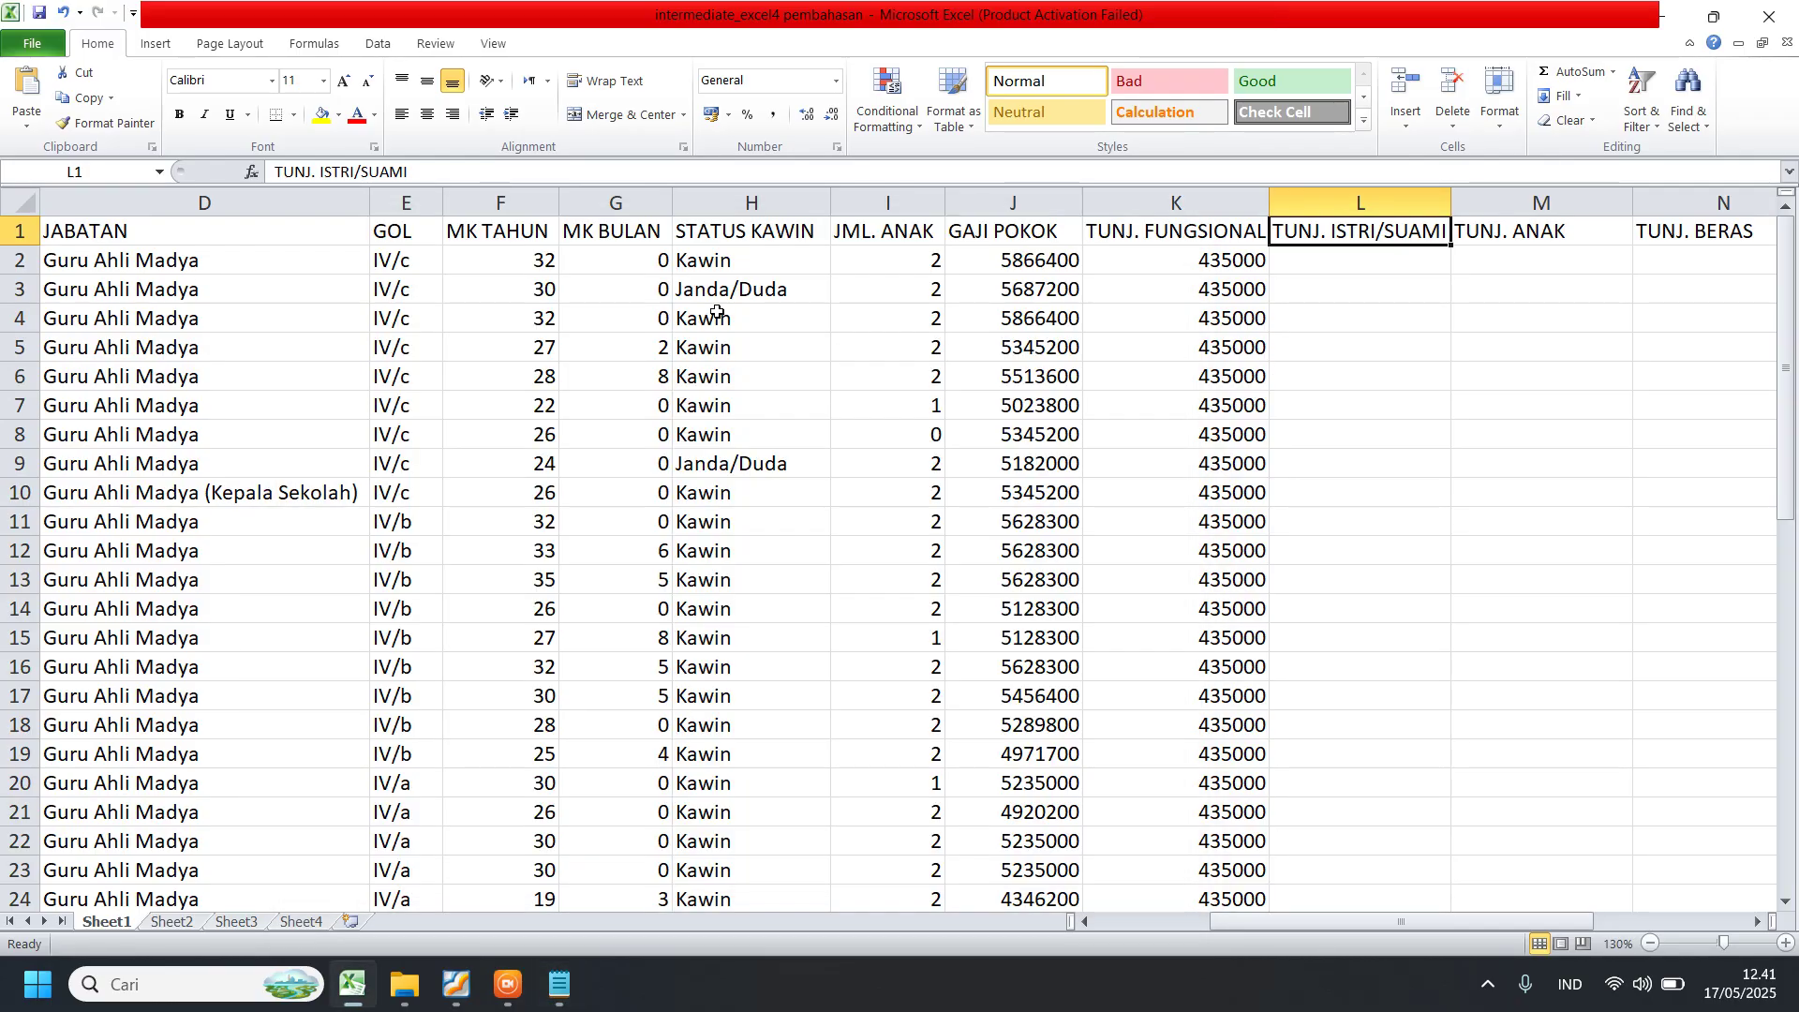
{"action": "left_click", "coordinate": [722, 265]}
{"action": "left_click", "coordinate": [560, 984]}
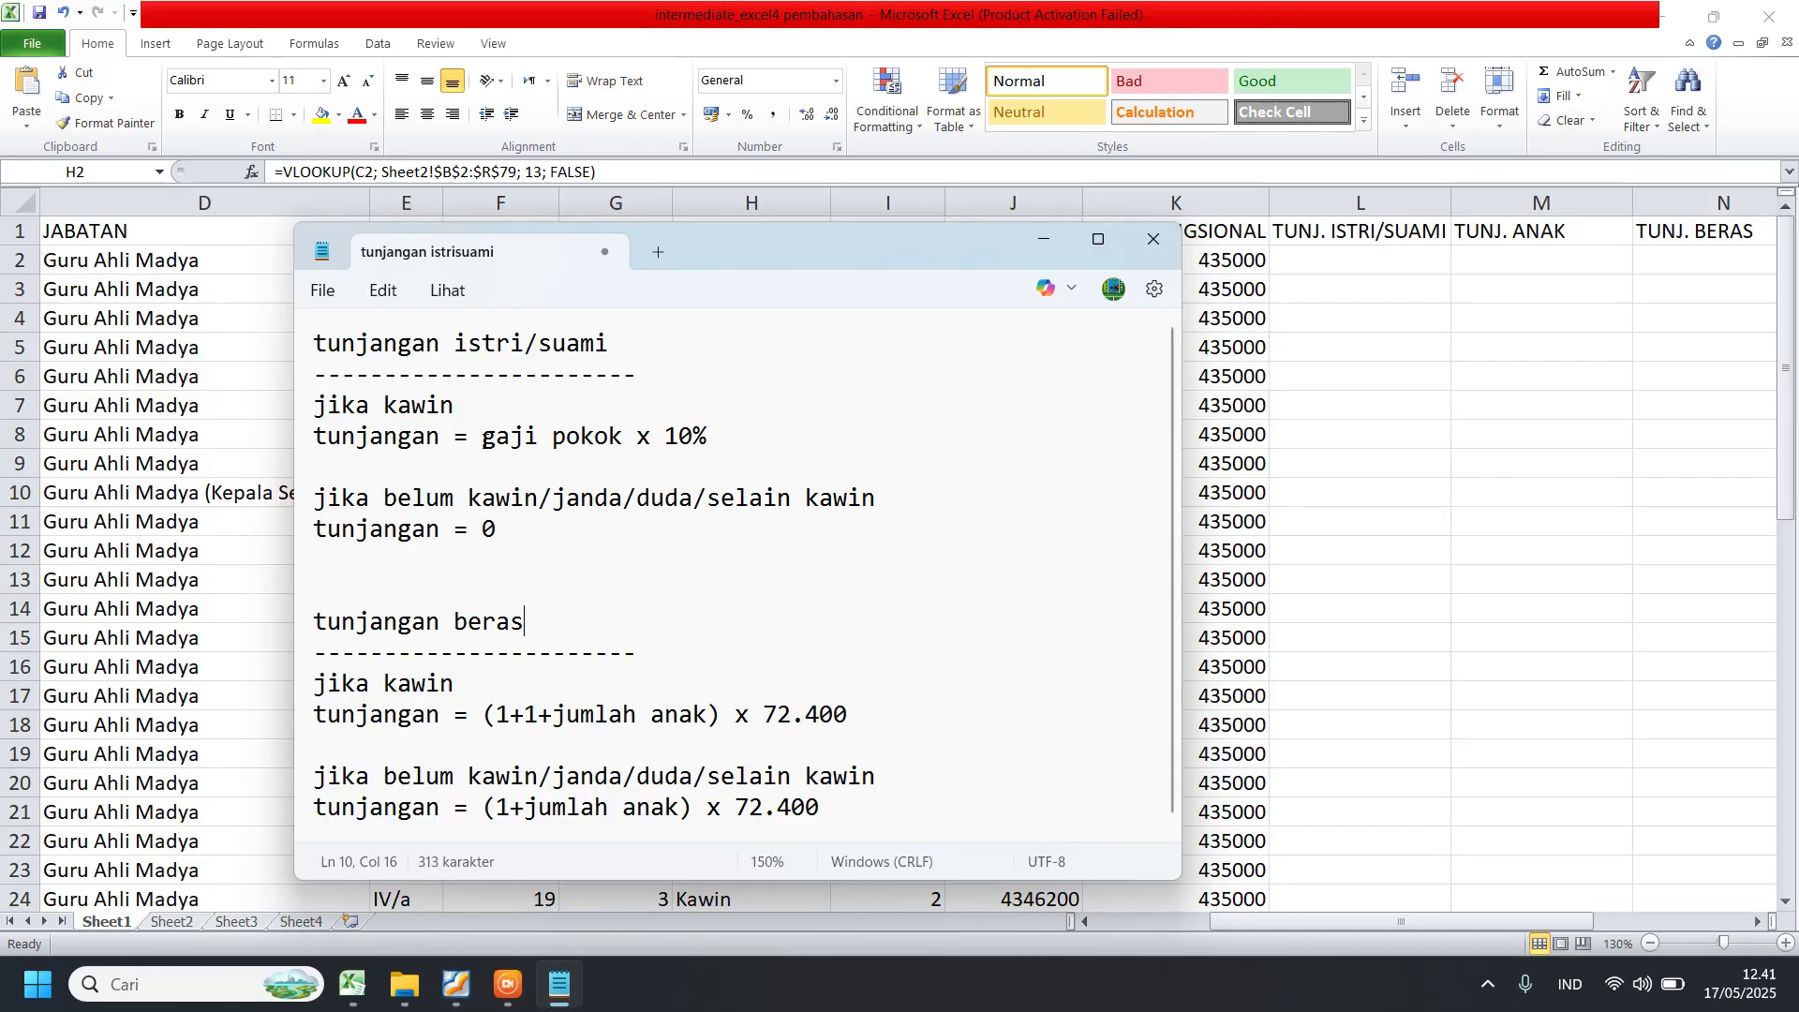
{"action": "left_click_drag", "start_coordinate": [488, 441], "coordinate": [596, 441]}
{"action": "left_click", "coordinate": [651, 440]}
{"action": "key", "text": "alt+Tab"}
{"action": "left_click", "coordinate": [1033, 263]}
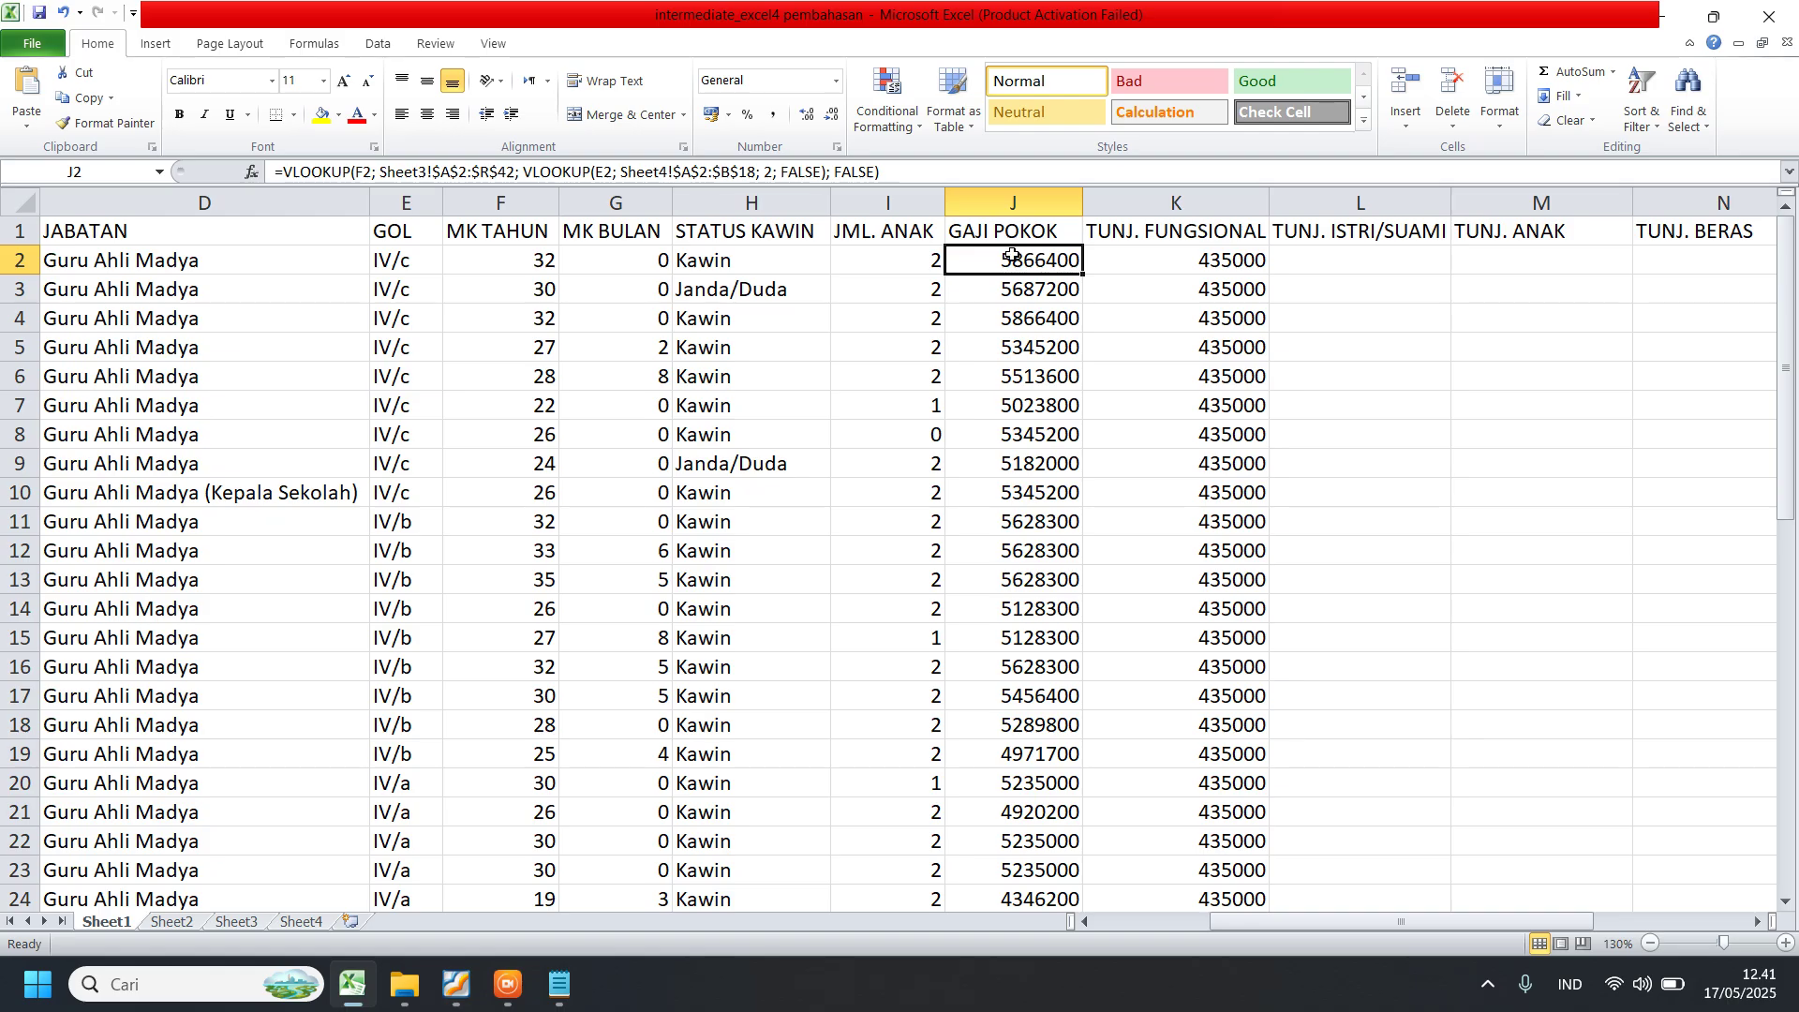
- Compare the married and non-married cases of the tunjangan istri/suami rule in the Notepad notes
{"action": "left_click", "coordinate": [555, 991]}
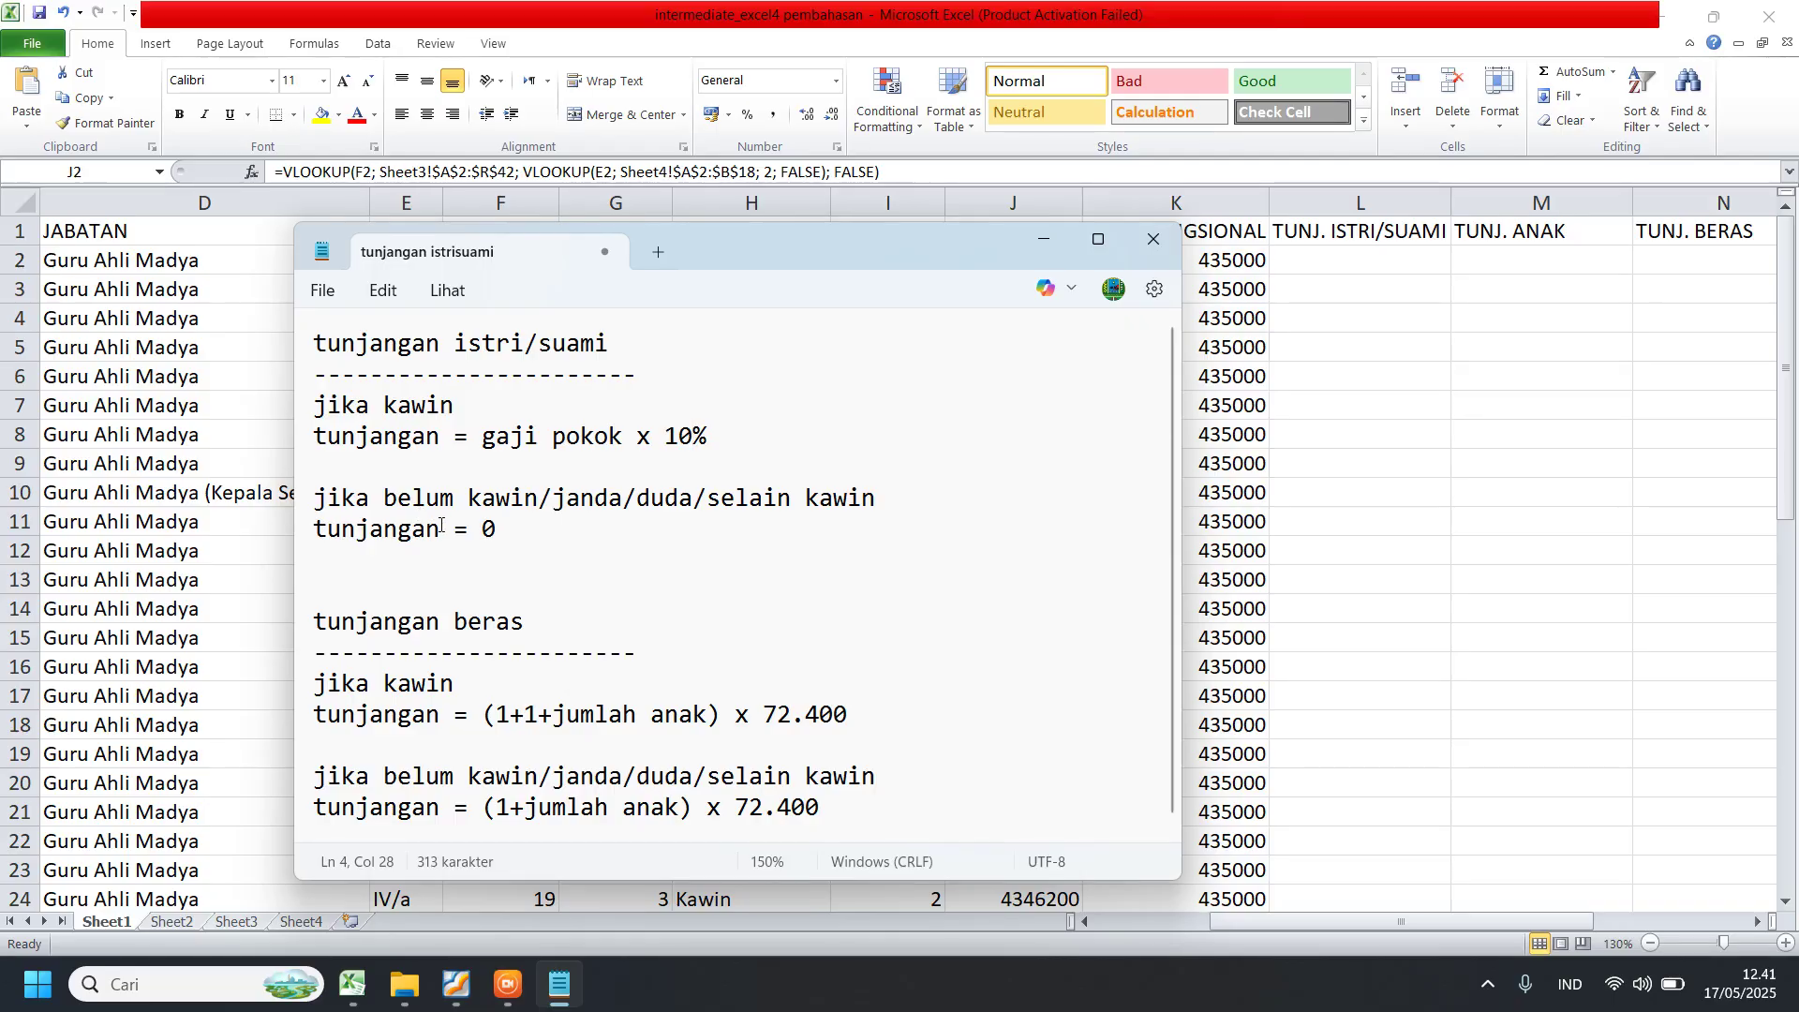
{"action": "left_click", "coordinate": [497, 500]}
{"action": "left_click", "coordinate": [590, 499]}
{"action": "left_click_drag", "start_coordinate": [371, 407], "coordinate": [416, 403]}
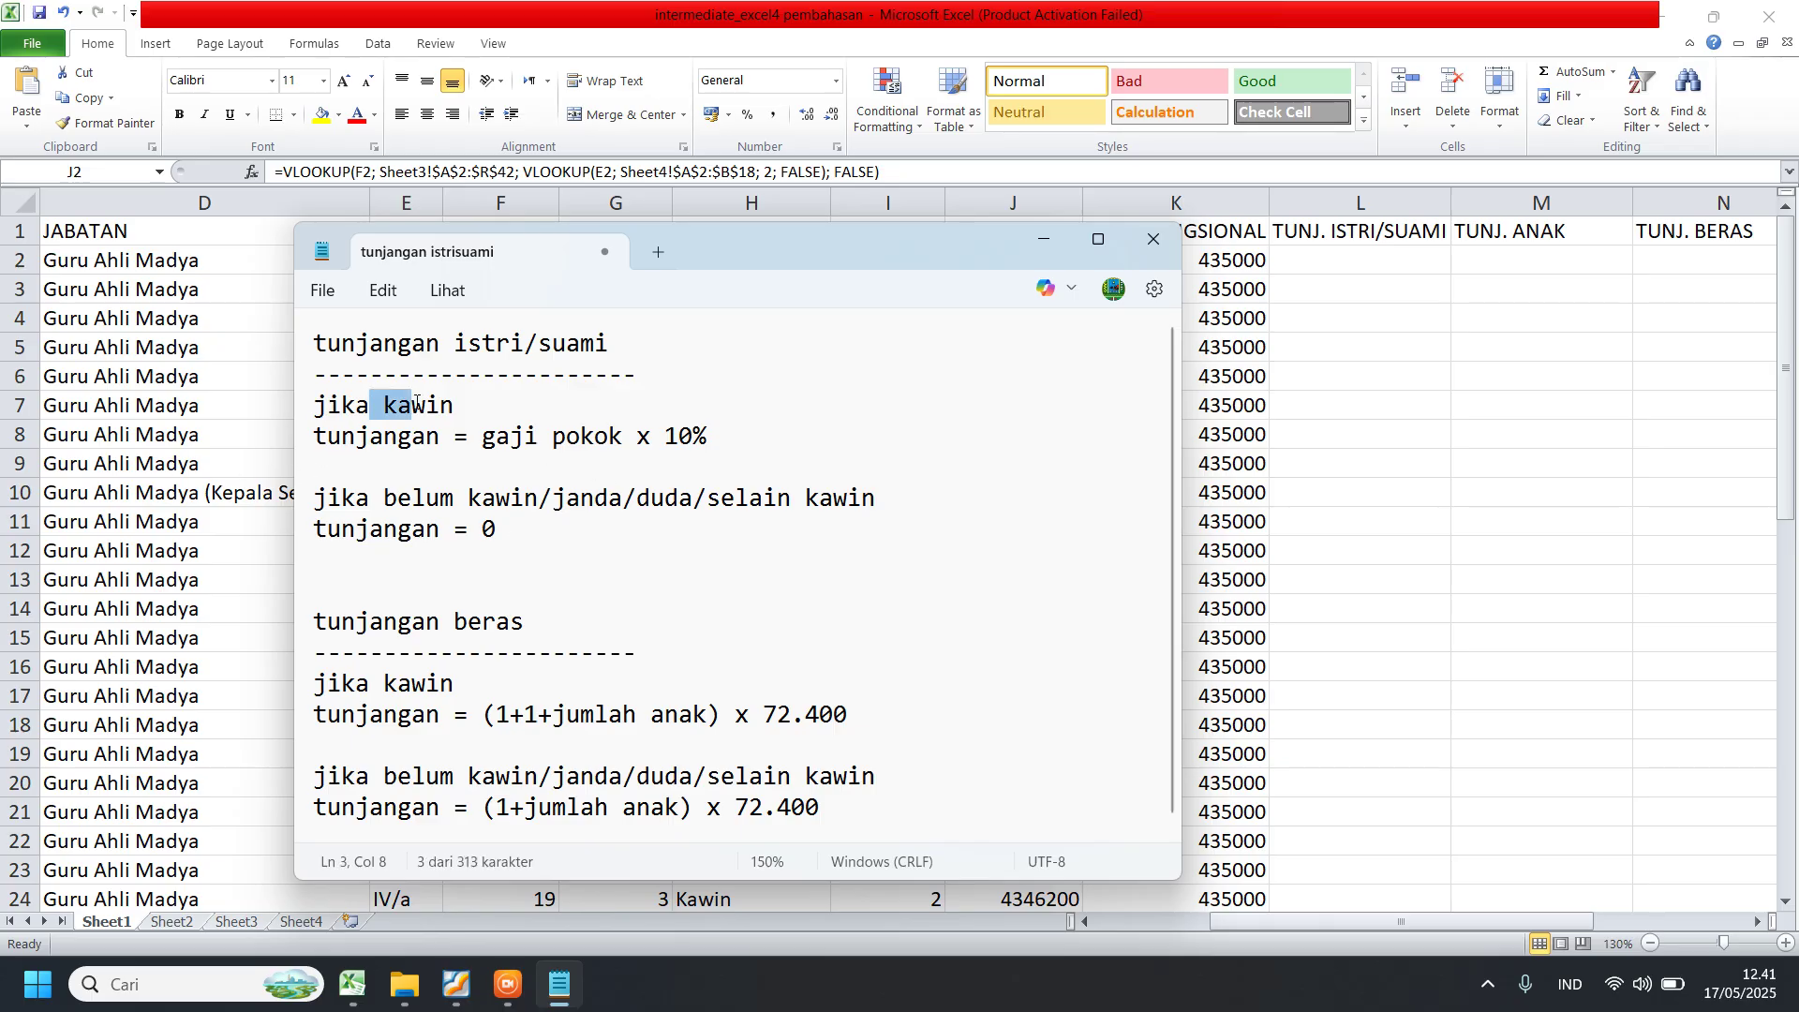
{"action": "left_click", "coordinate": [430, 405]}
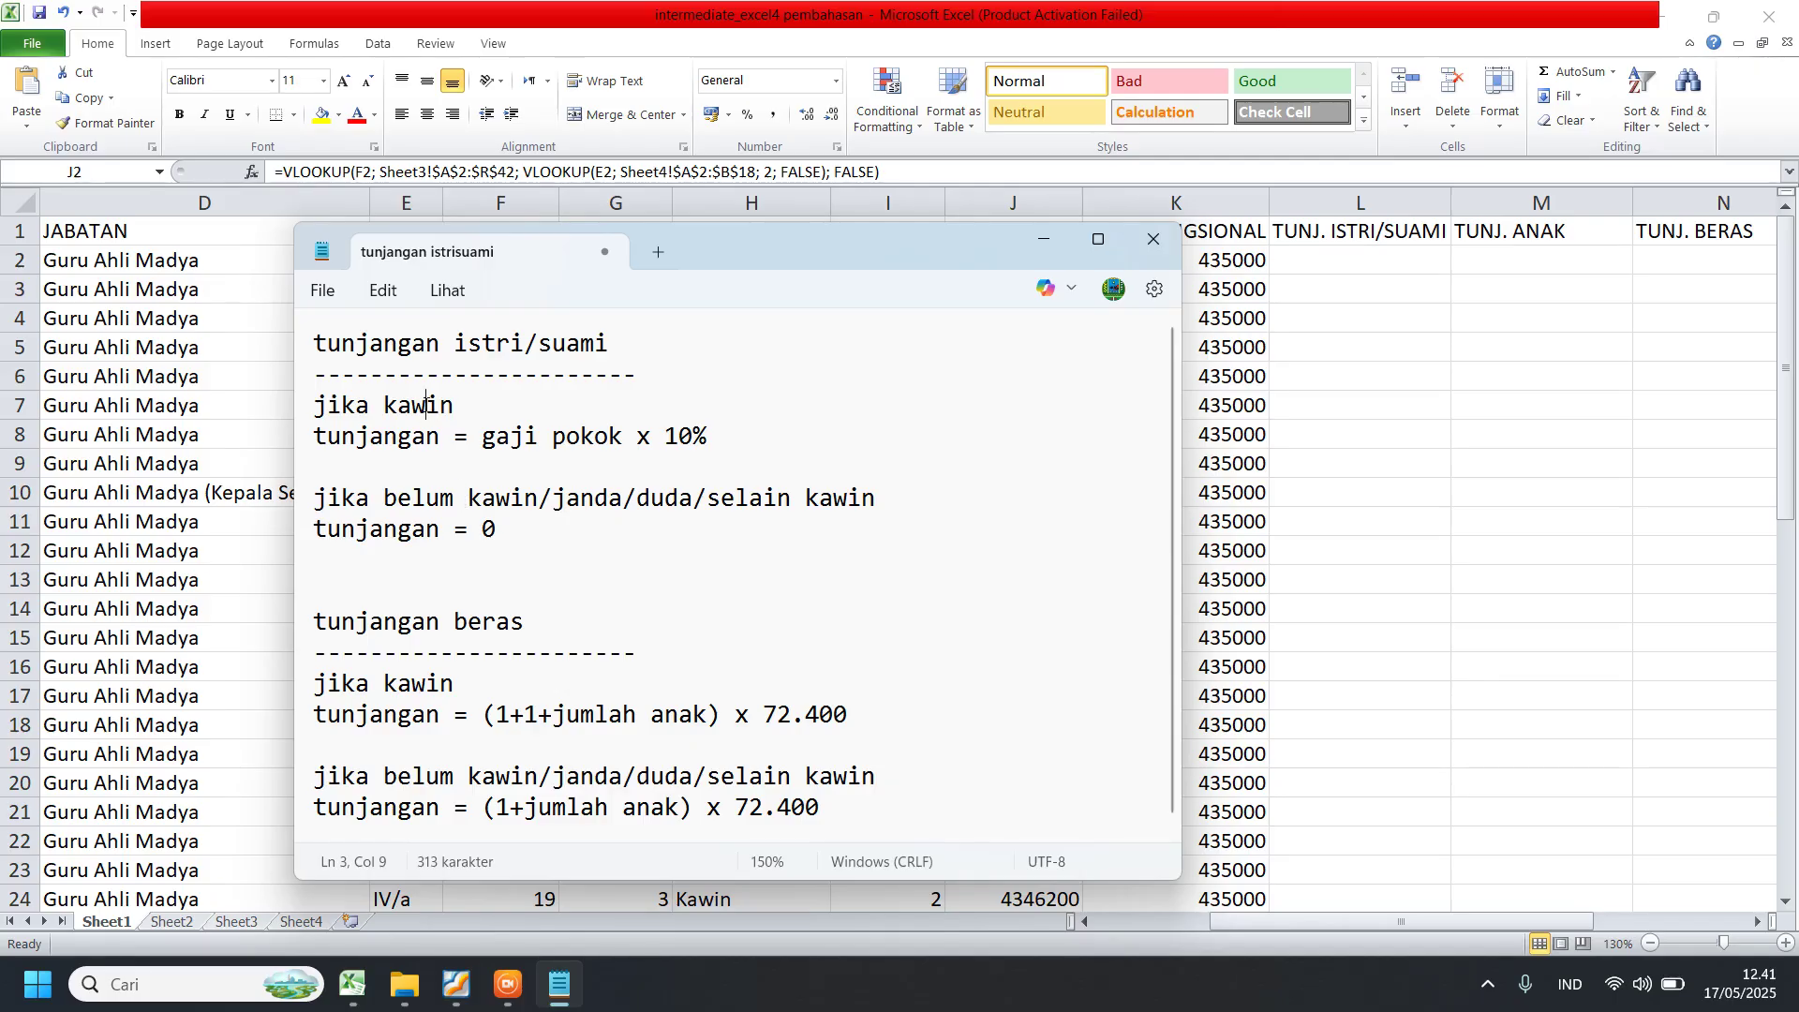
{"action": "left_click", "coordinate": [733, 473]}
{"action": "left_click", "coordinate": [402, 401]}
{"action": "left_click_drag", "start_coordinate": [480, 524], "coordinate": [499, 525]}
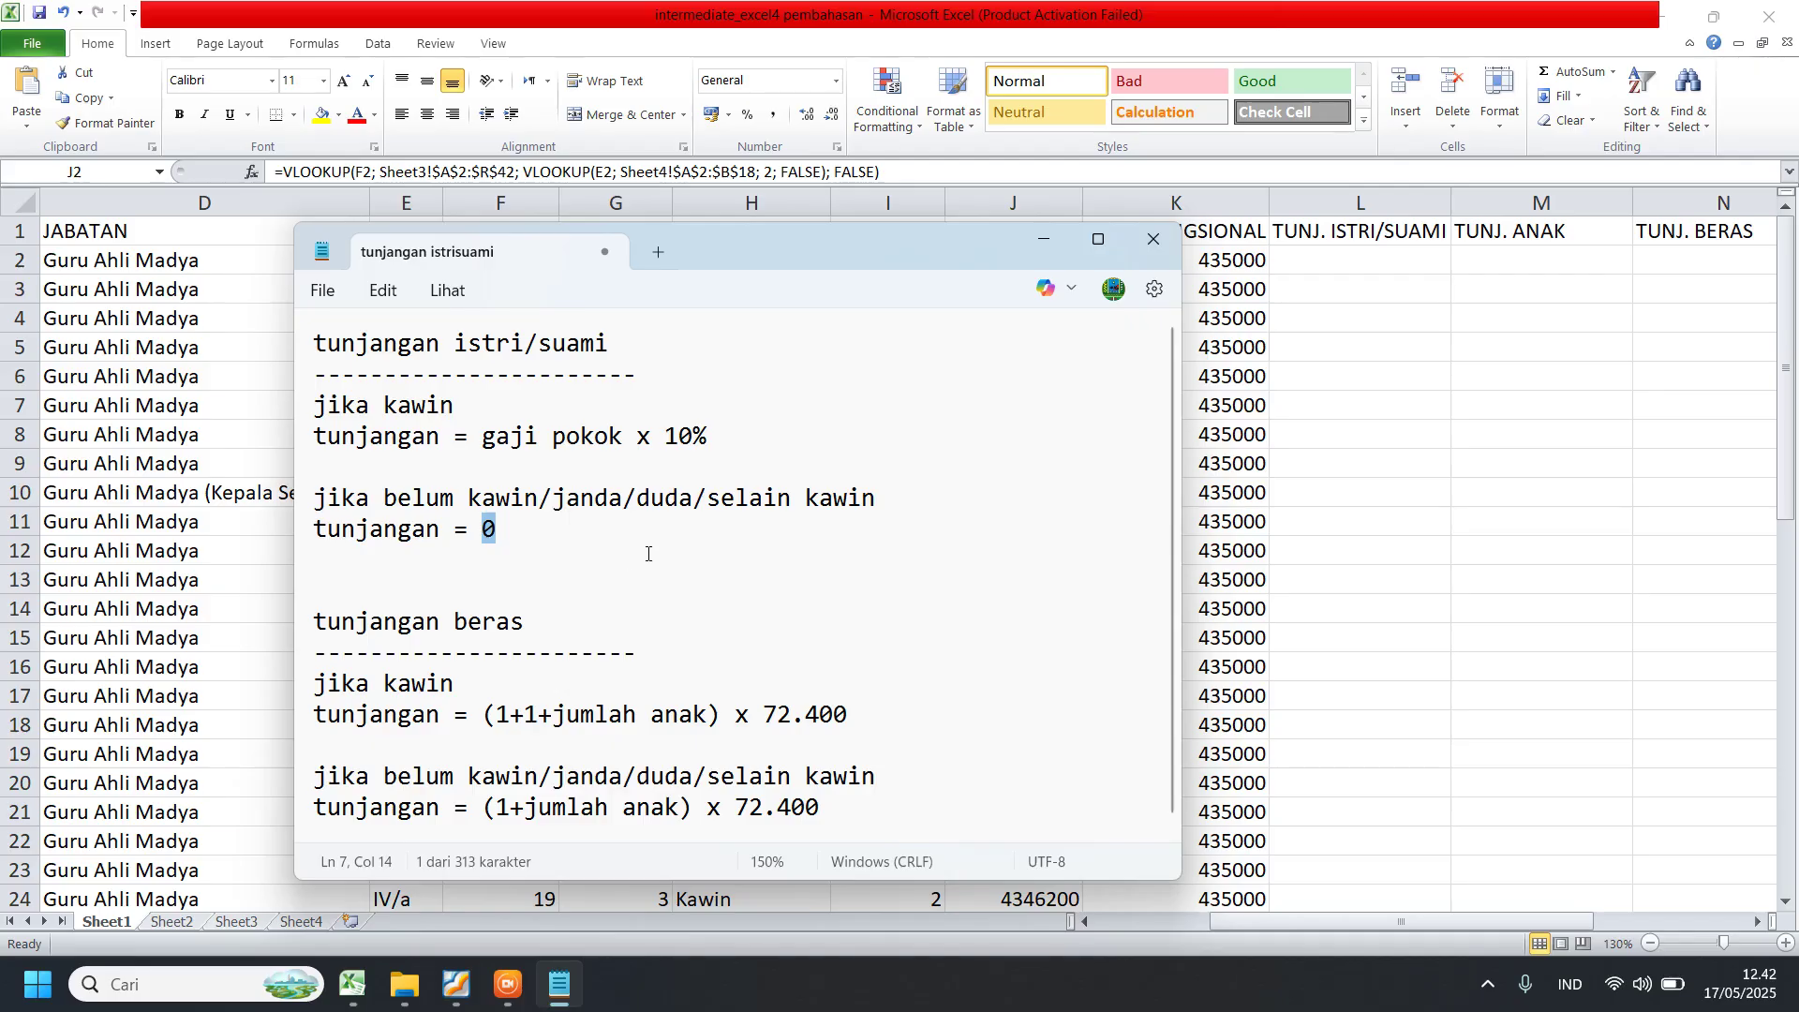
{"action": "left_click_drag", "start_coordinate": [350, 401], "coordinate": [561, 528]}
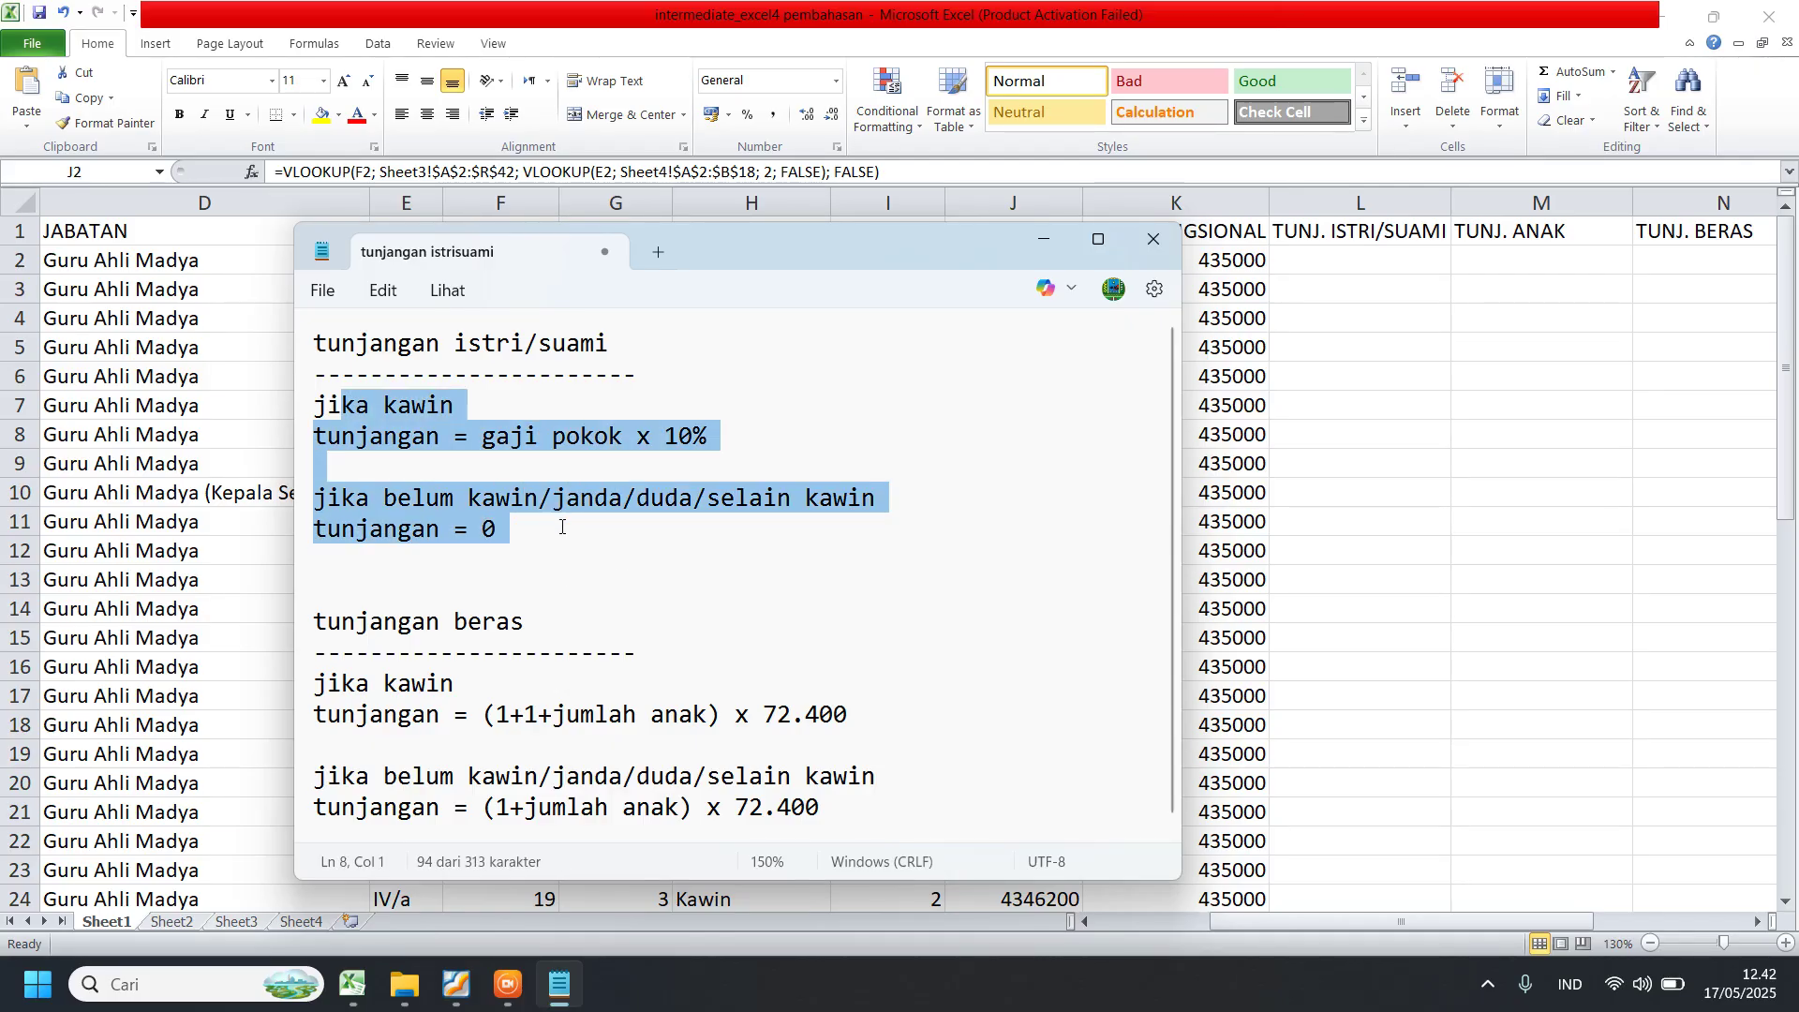
- Switch back to Excel and begin an IF formula in TUNJ. ISTRI/SUAMI cell L2 that tests whether H2 equals "Kawin"
{"action": "left_click", "coordinate": [1291, 501]}
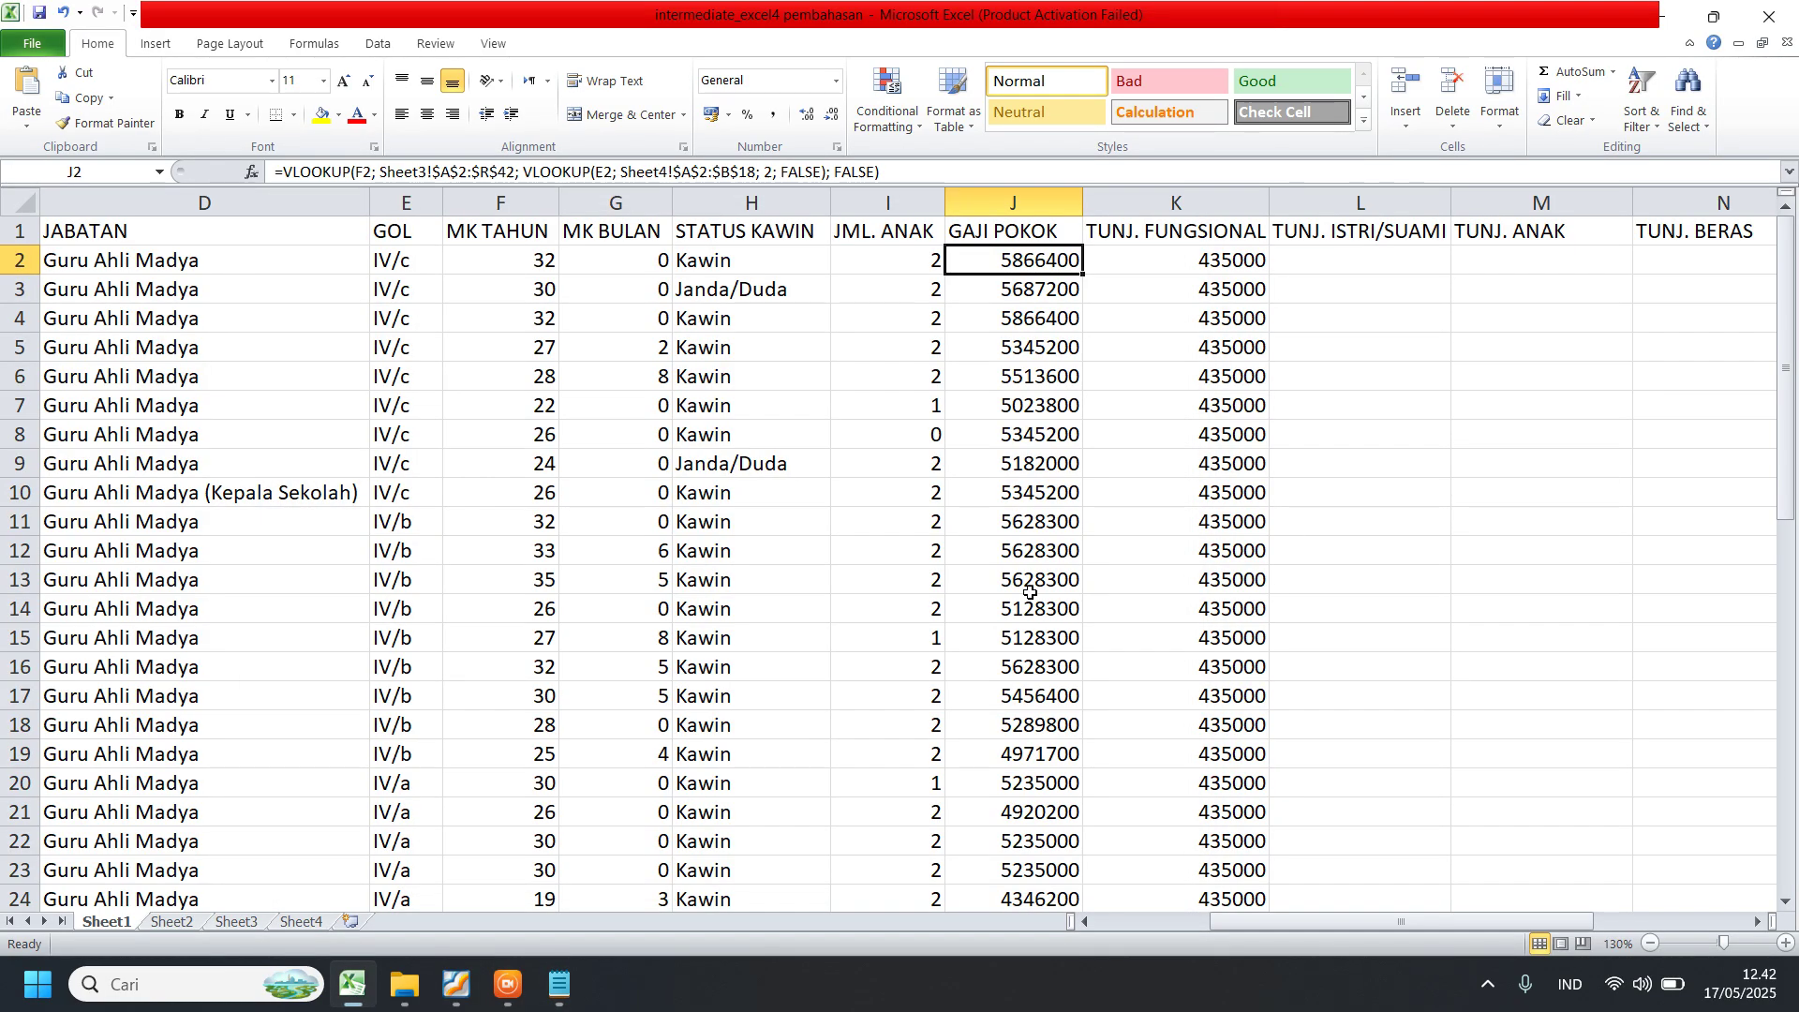
{"action": "left_click", "coordinate": [1356, 258]}
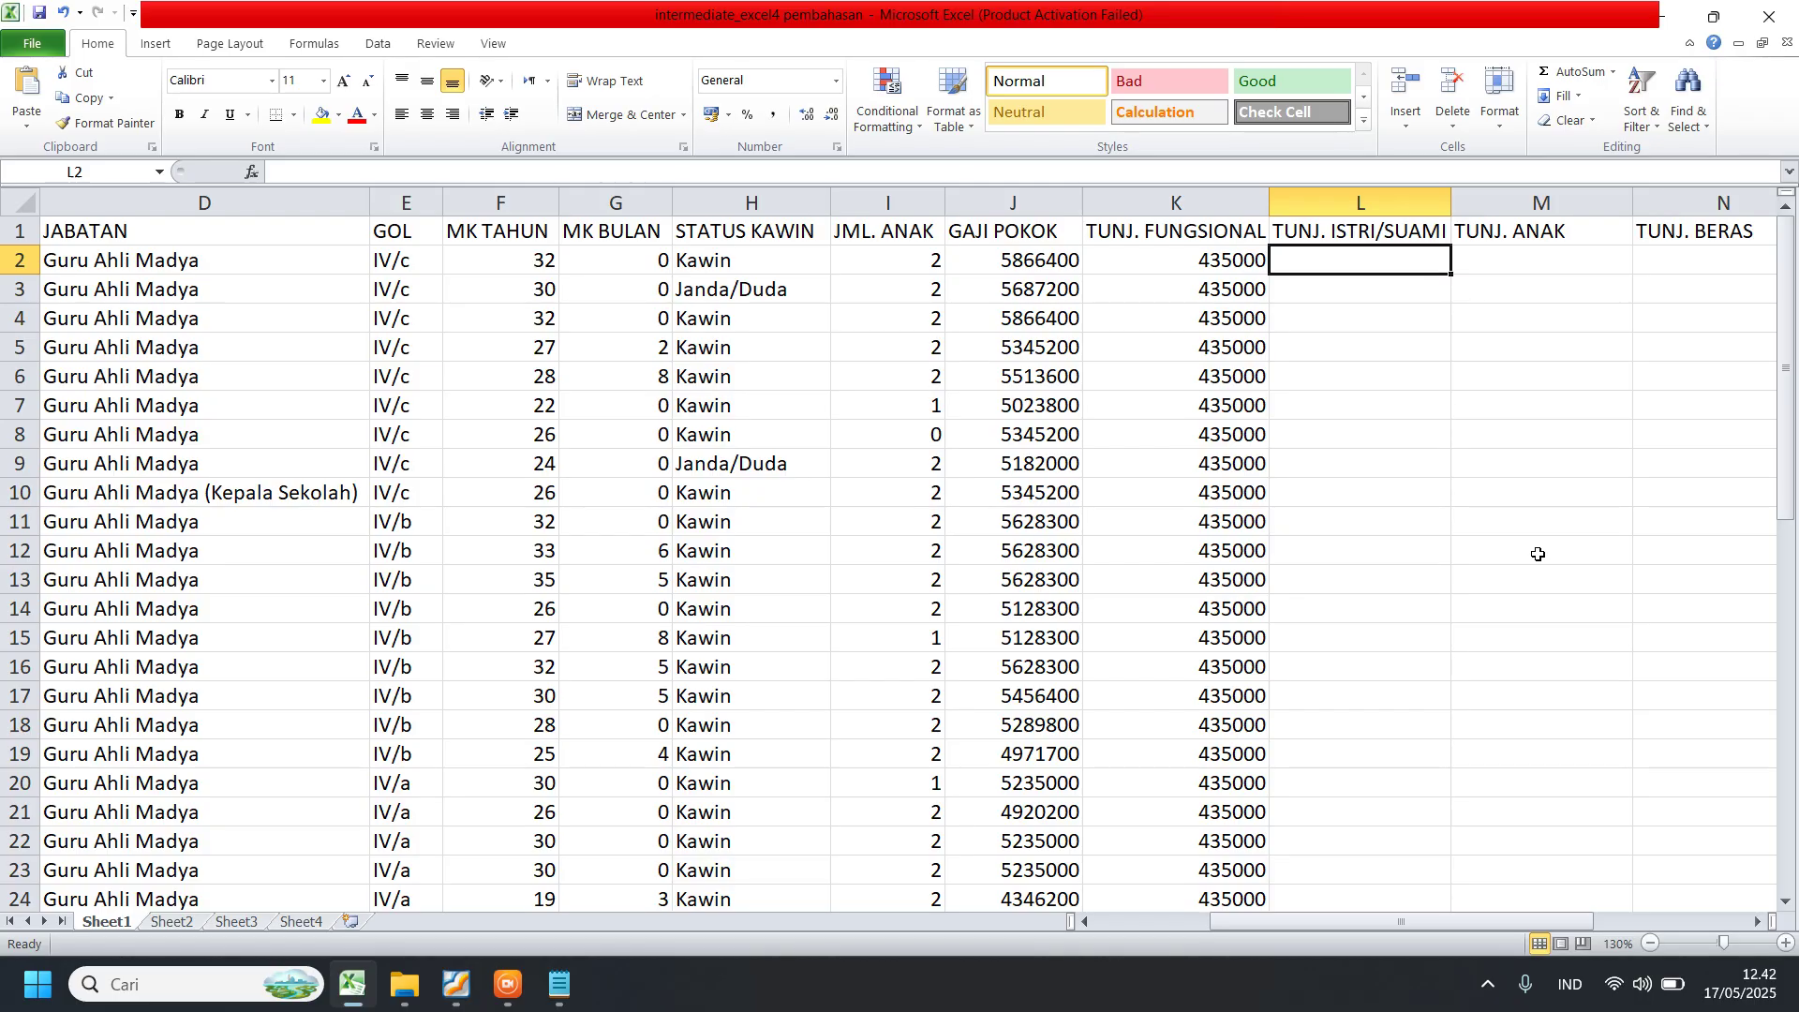
{"action": "type", "text": "="}
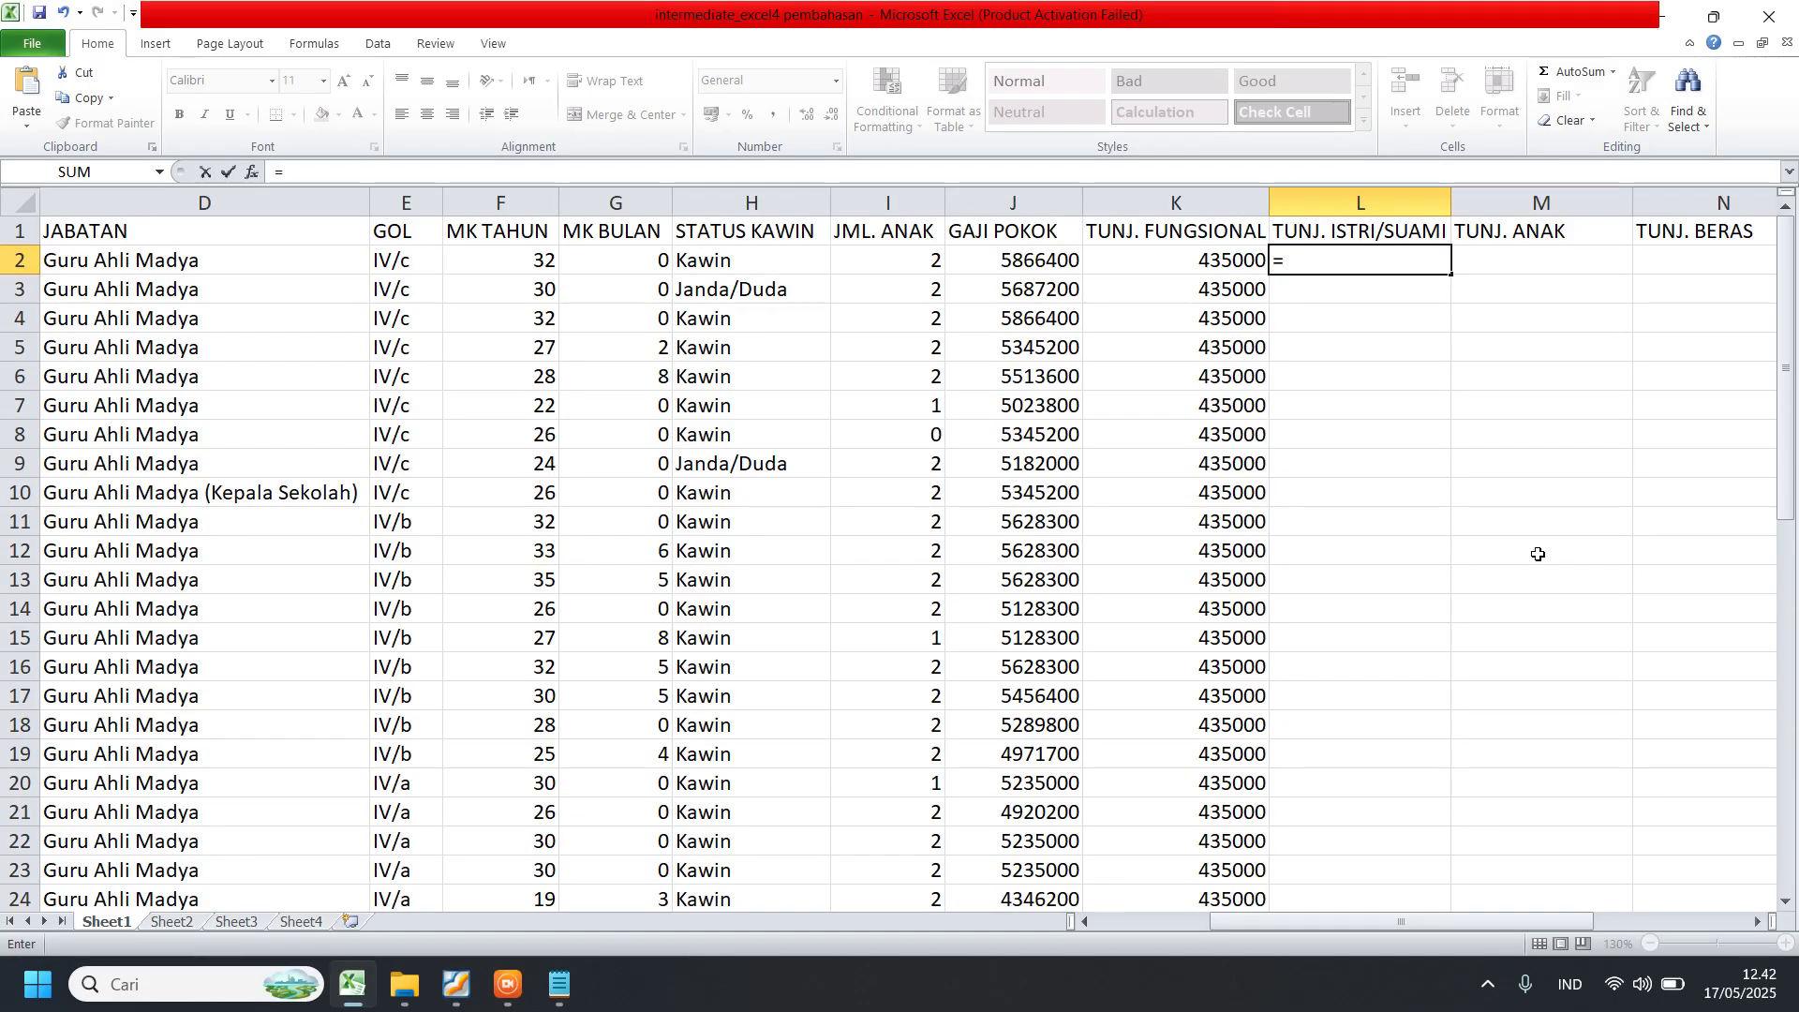
{"action": "type", "text": "IF"}
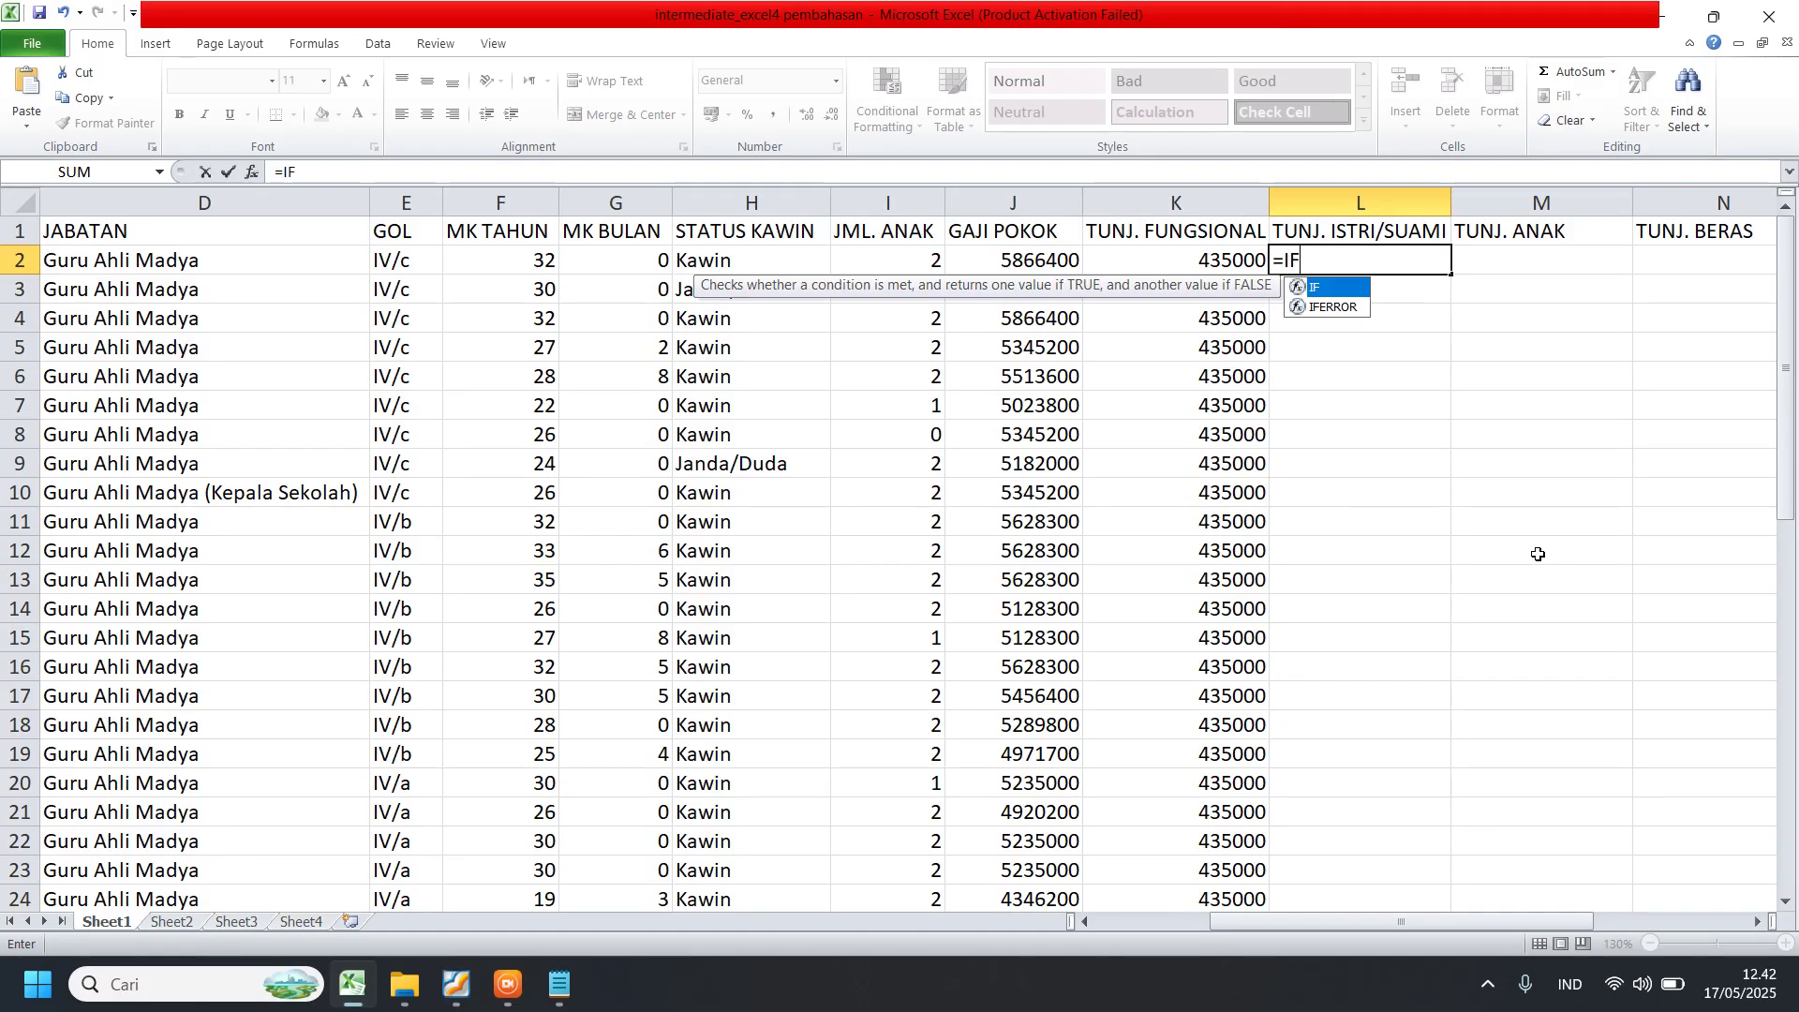
{"action": "type", "text": "("}
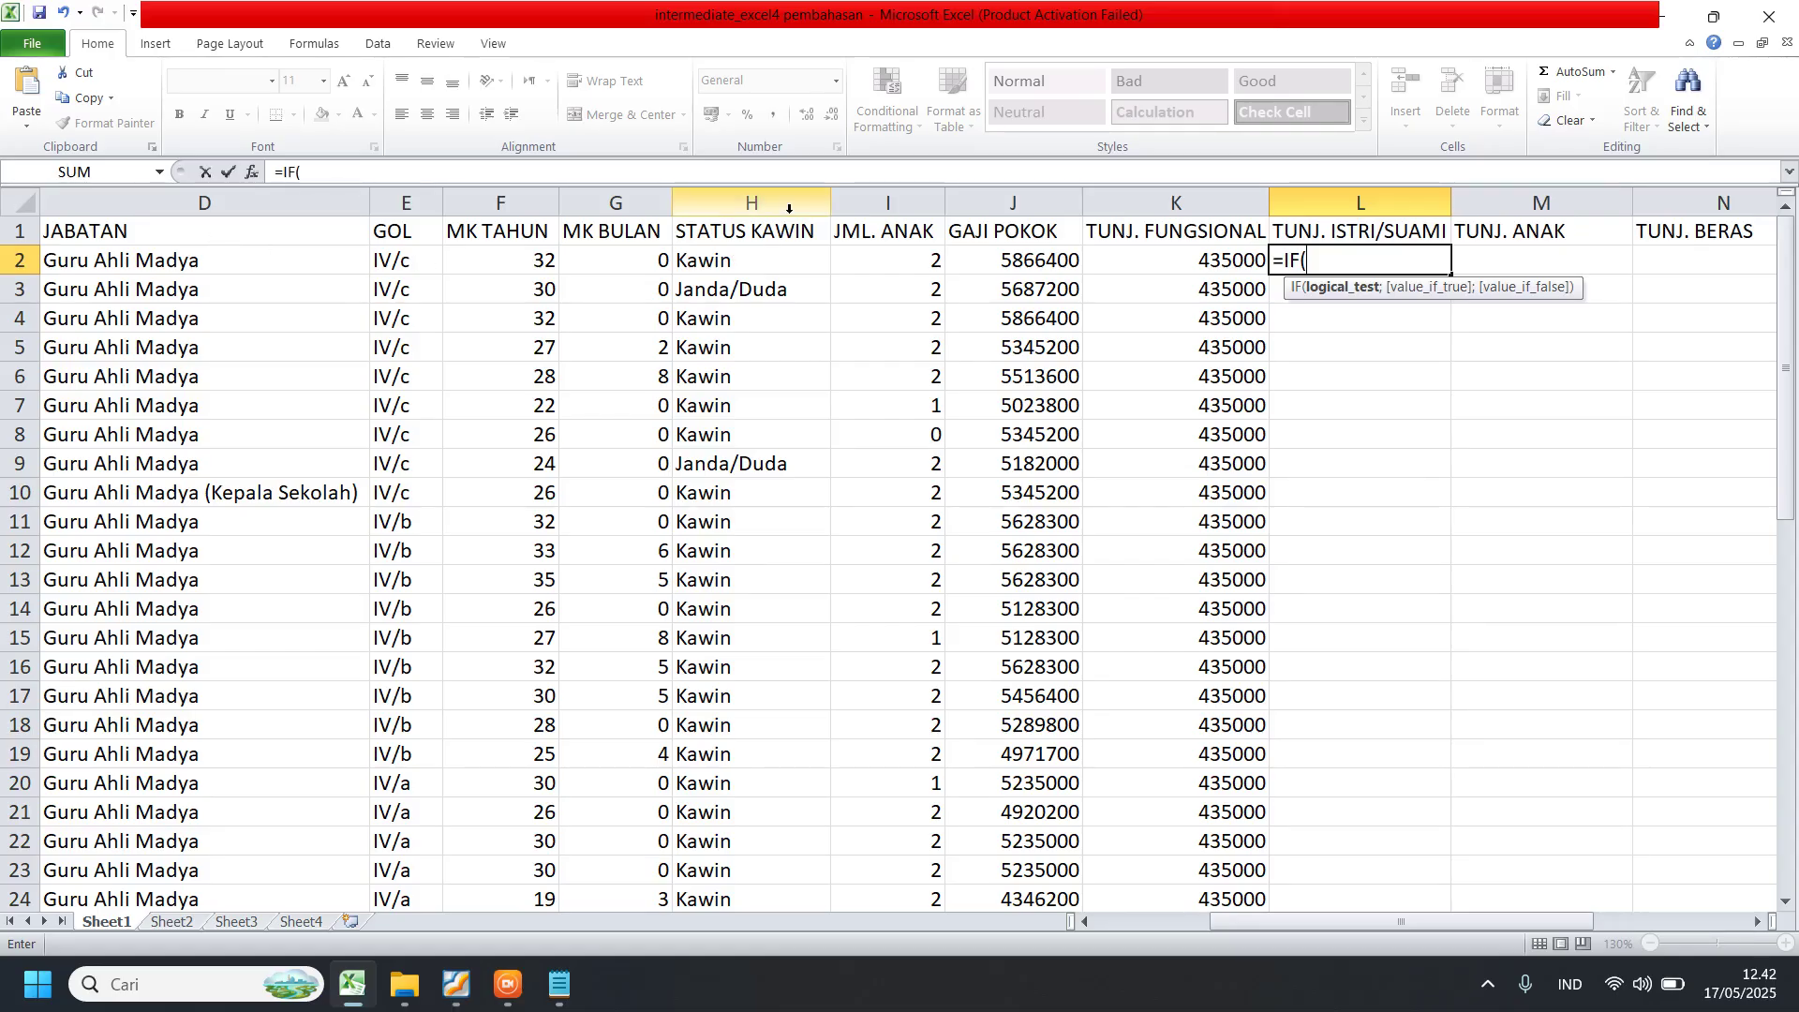
{"action": "left_click", "coordinate": [741, 260]}
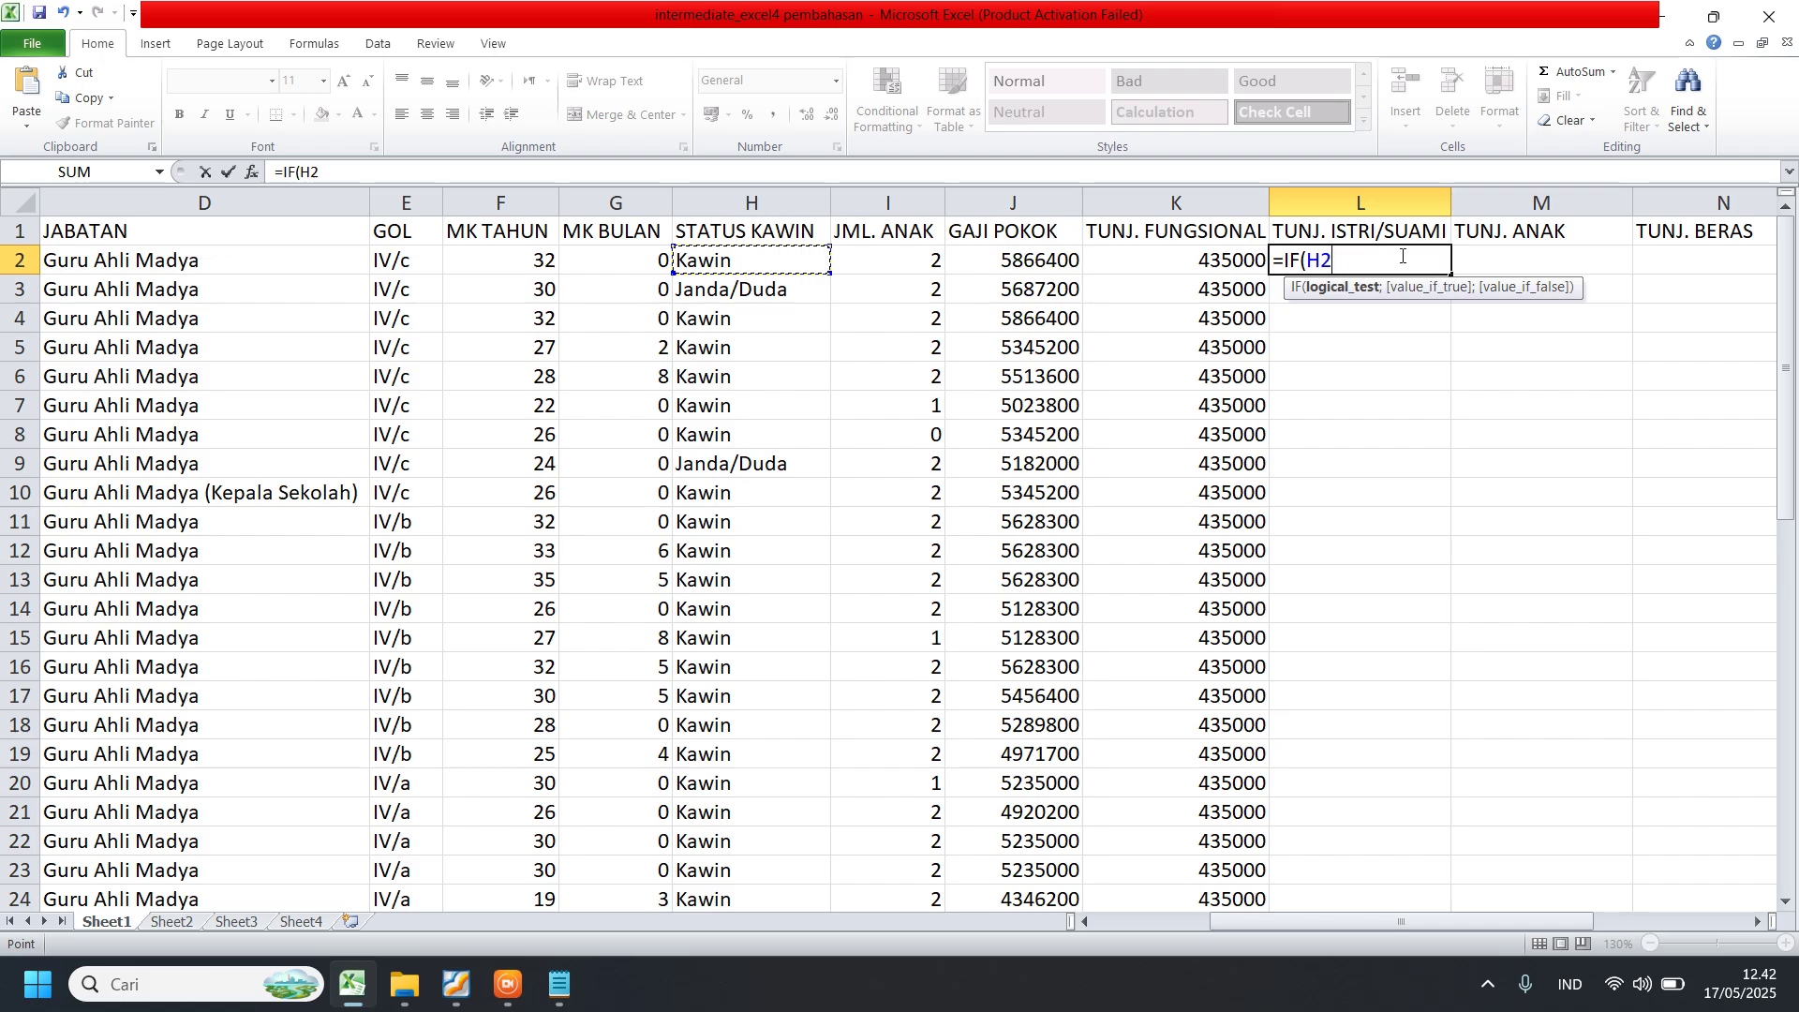
{"action": "type", "text": "="}
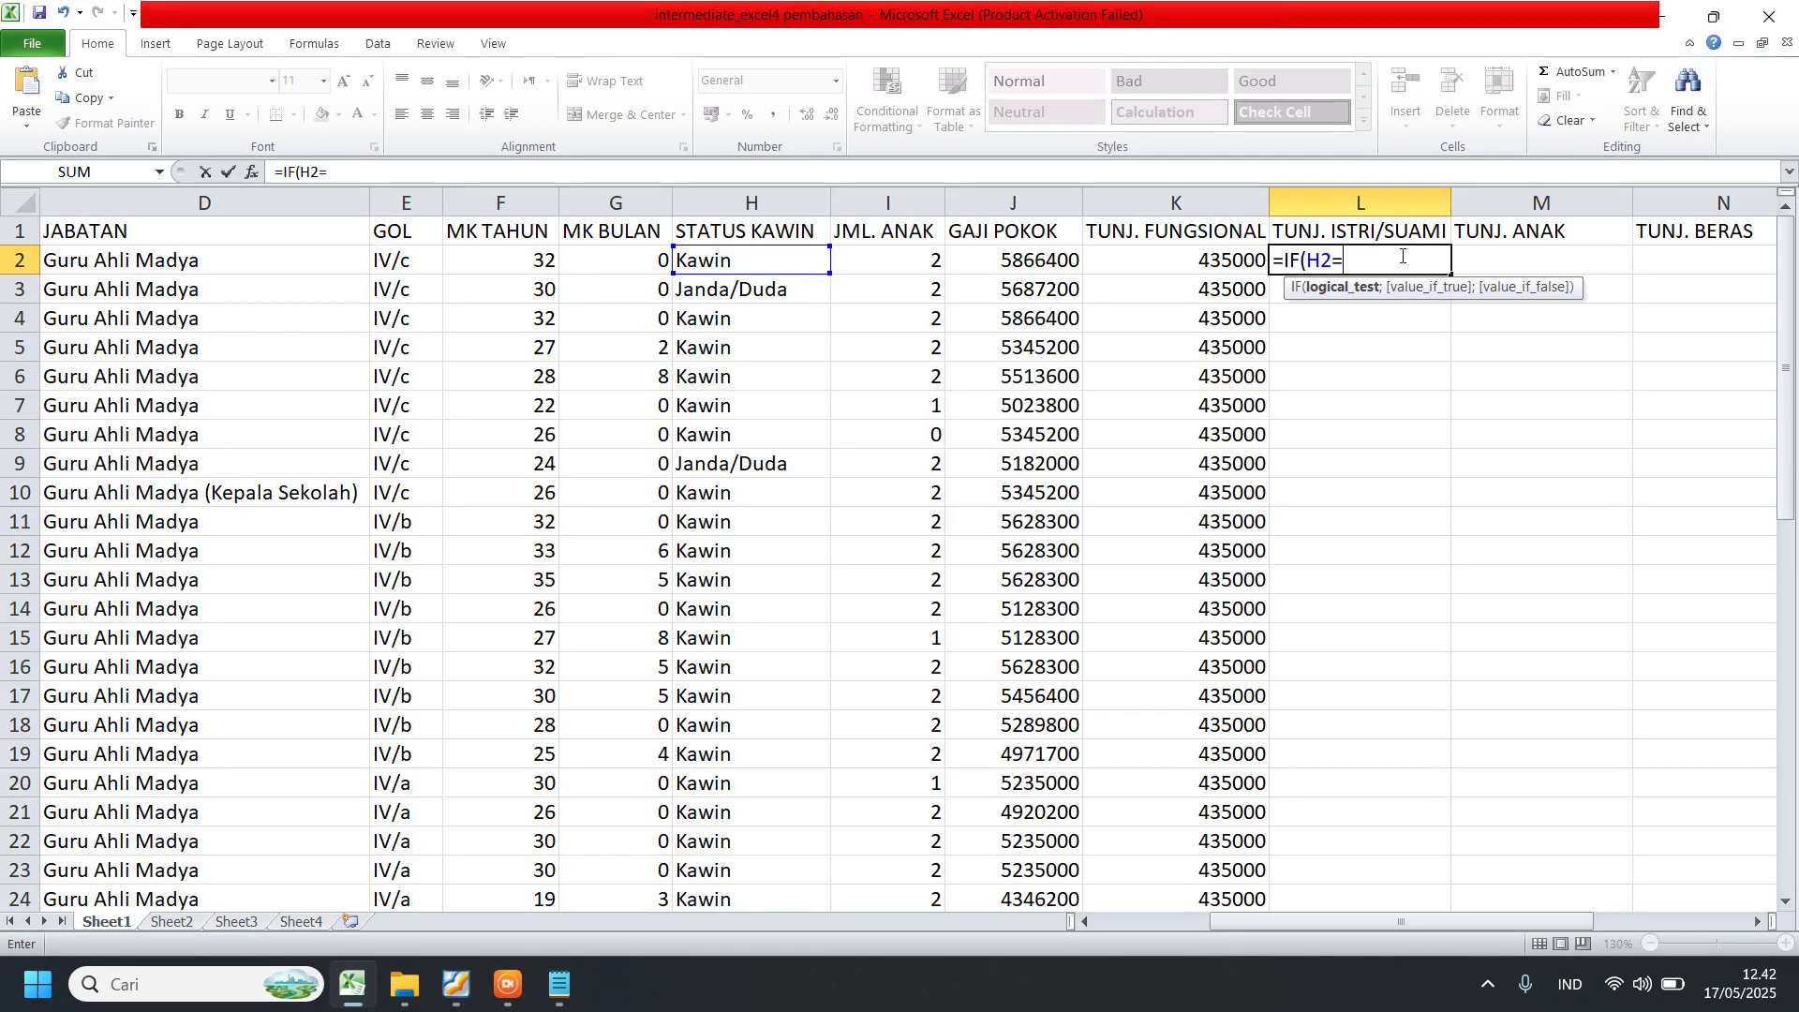
{"action": "type", "text": "\""}
{"action": "key", "text": "BackSpace"}
{"action": "type", "text": "kAWI"}
{"action": "key", "text": "BackSpace"}
{"action": "key", "text": "BackSpace"}
{"action": "key", "text": "BackSpace"}
{"action": "key", "text": "BackSpace"}
{"action": "type", "text": "Kawin\";"}
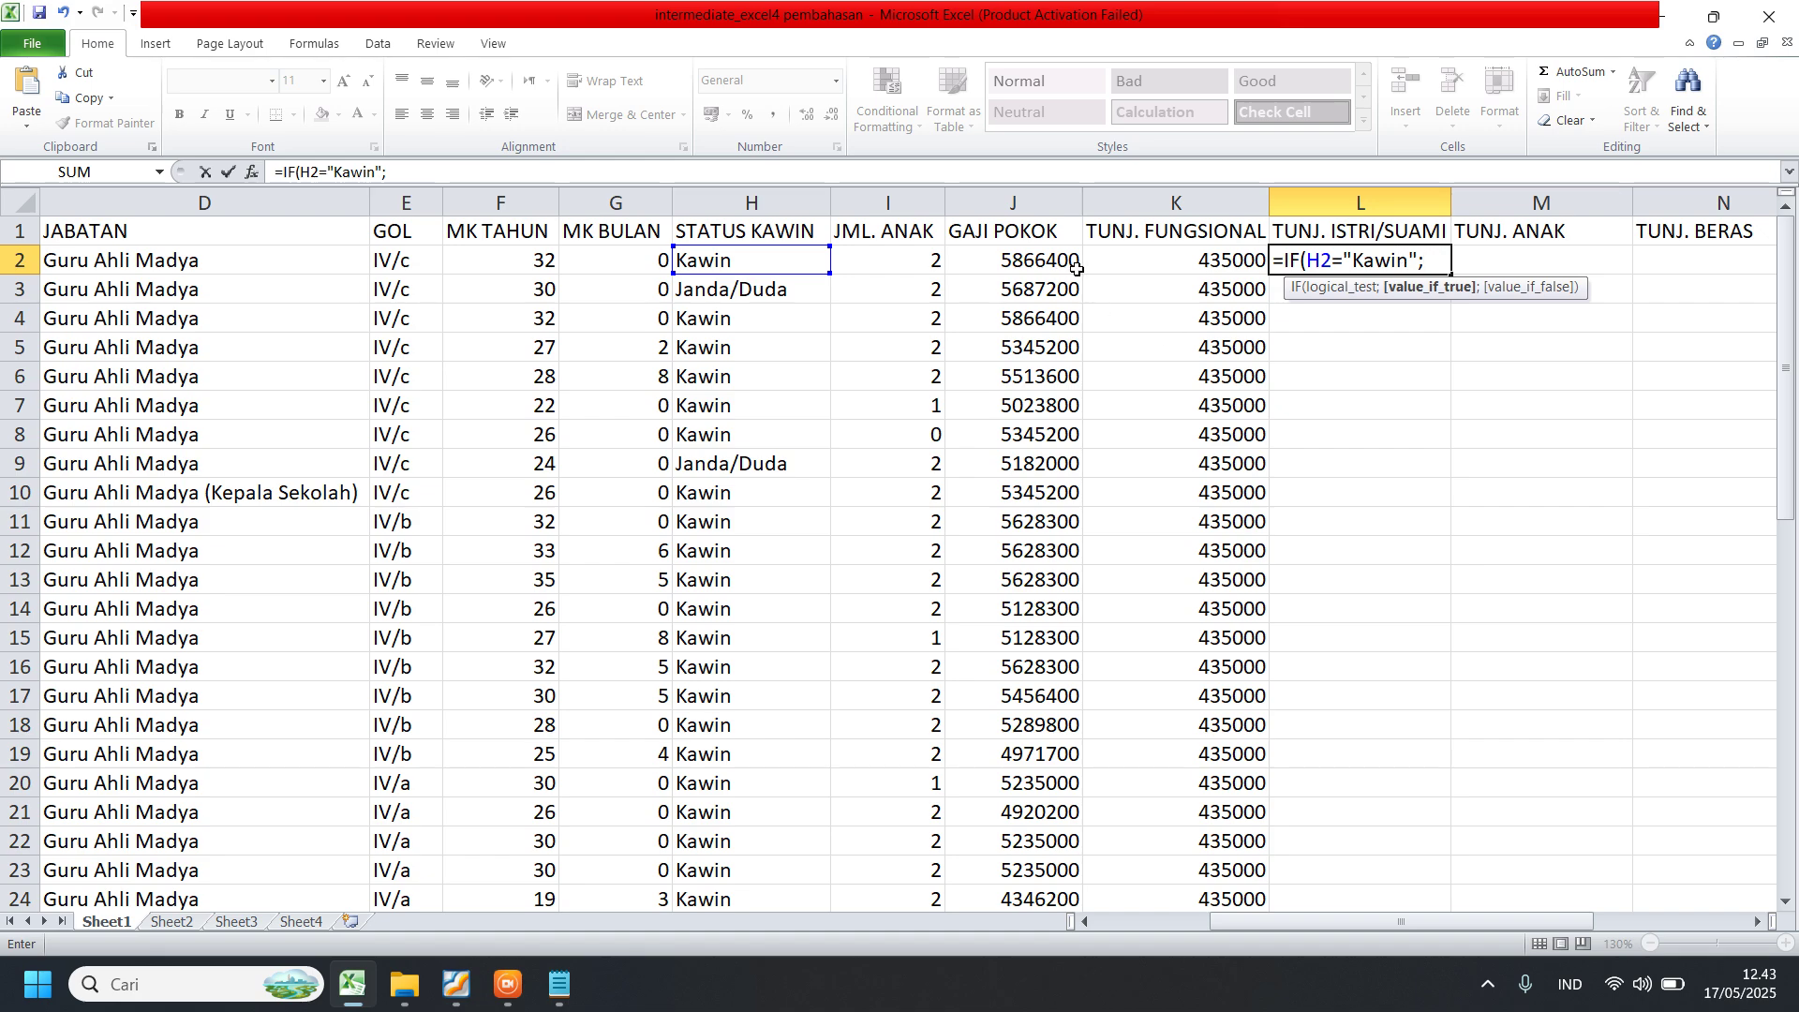
- Complete the L2 formula with J2*10% if true and 0 if false, and fill it down the TUNJ. ISTRI/SUAMI column
{"action": "left_click", "coordinate": [1009, 259]}
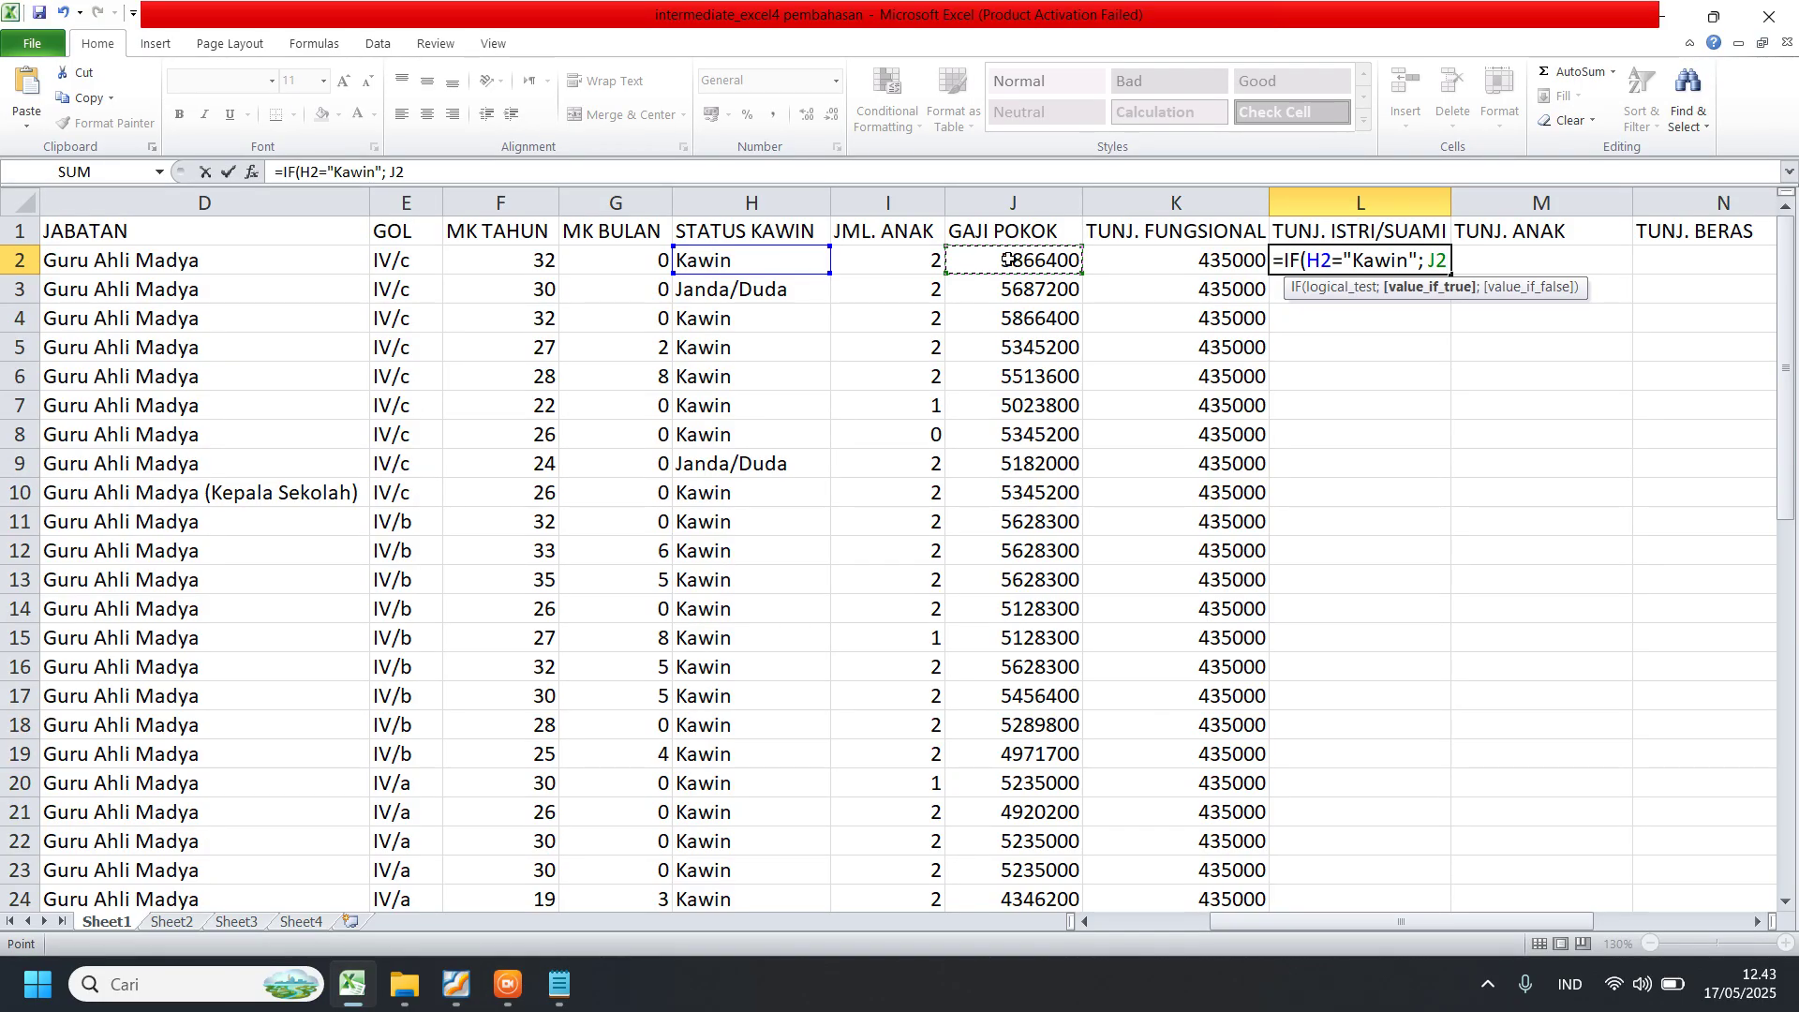
{"action": "type", "text": "*10%;"}
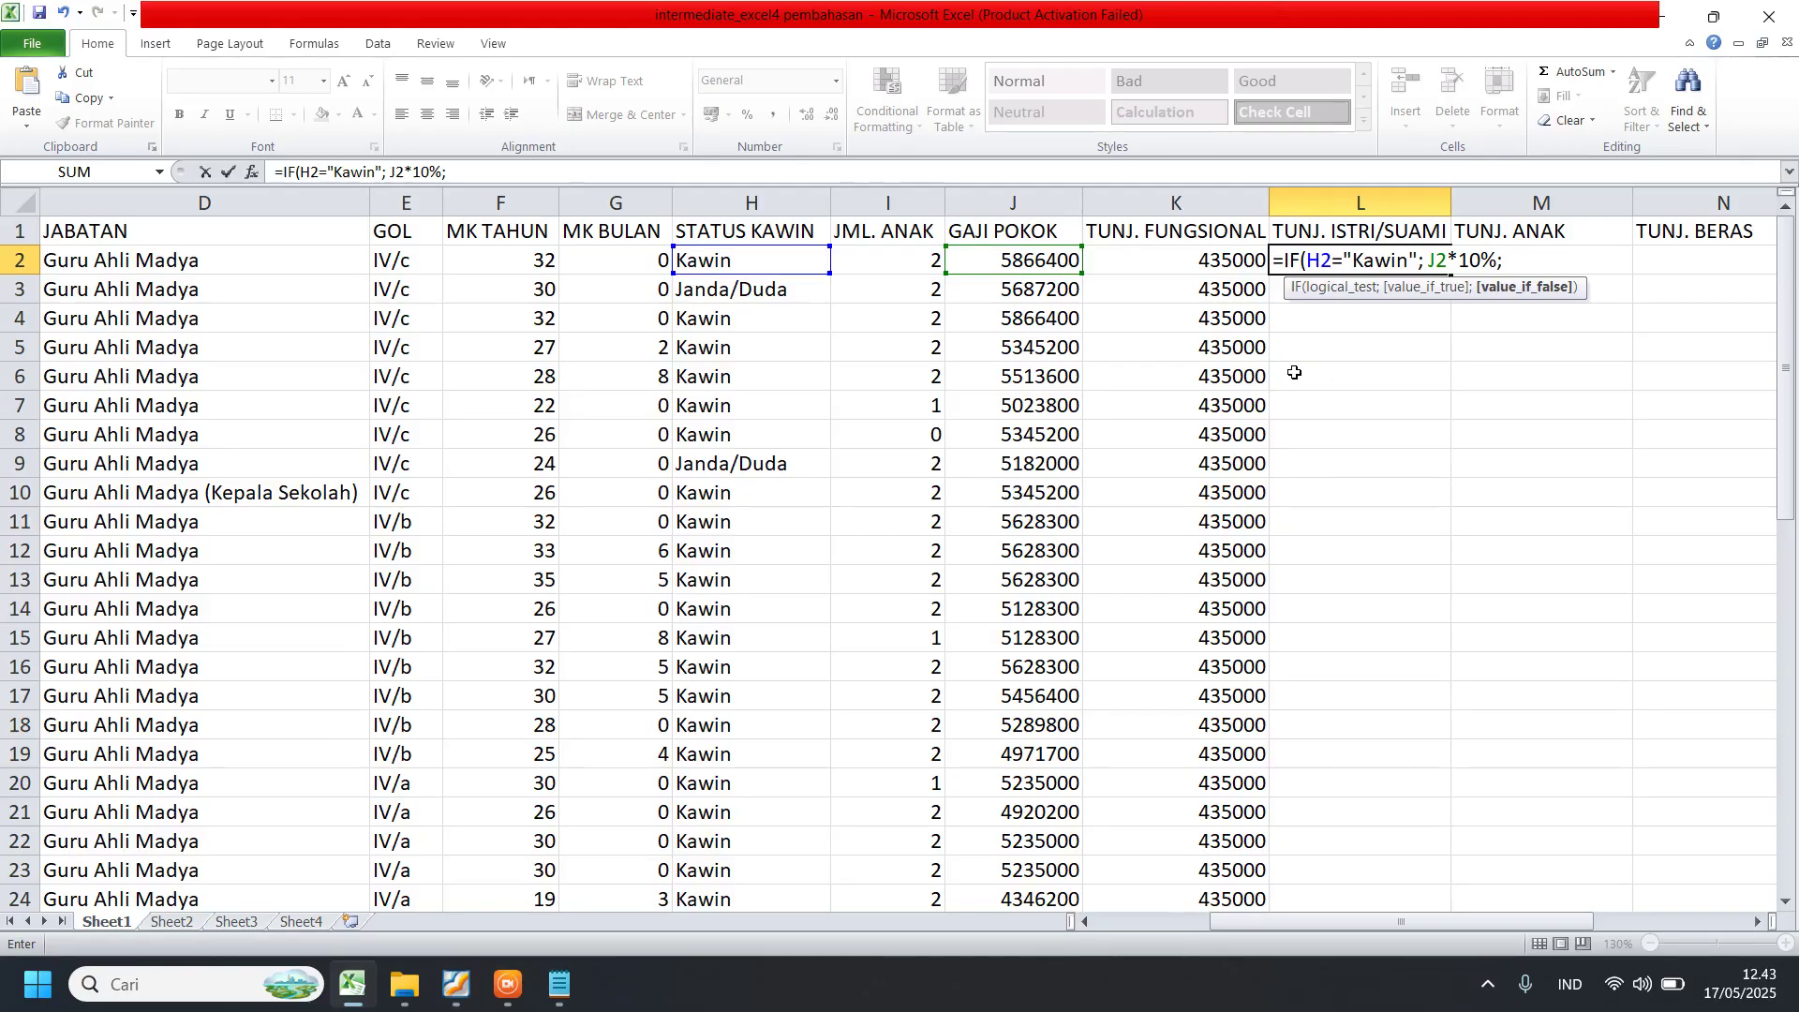
{"action": "type", "text": " 0)"}
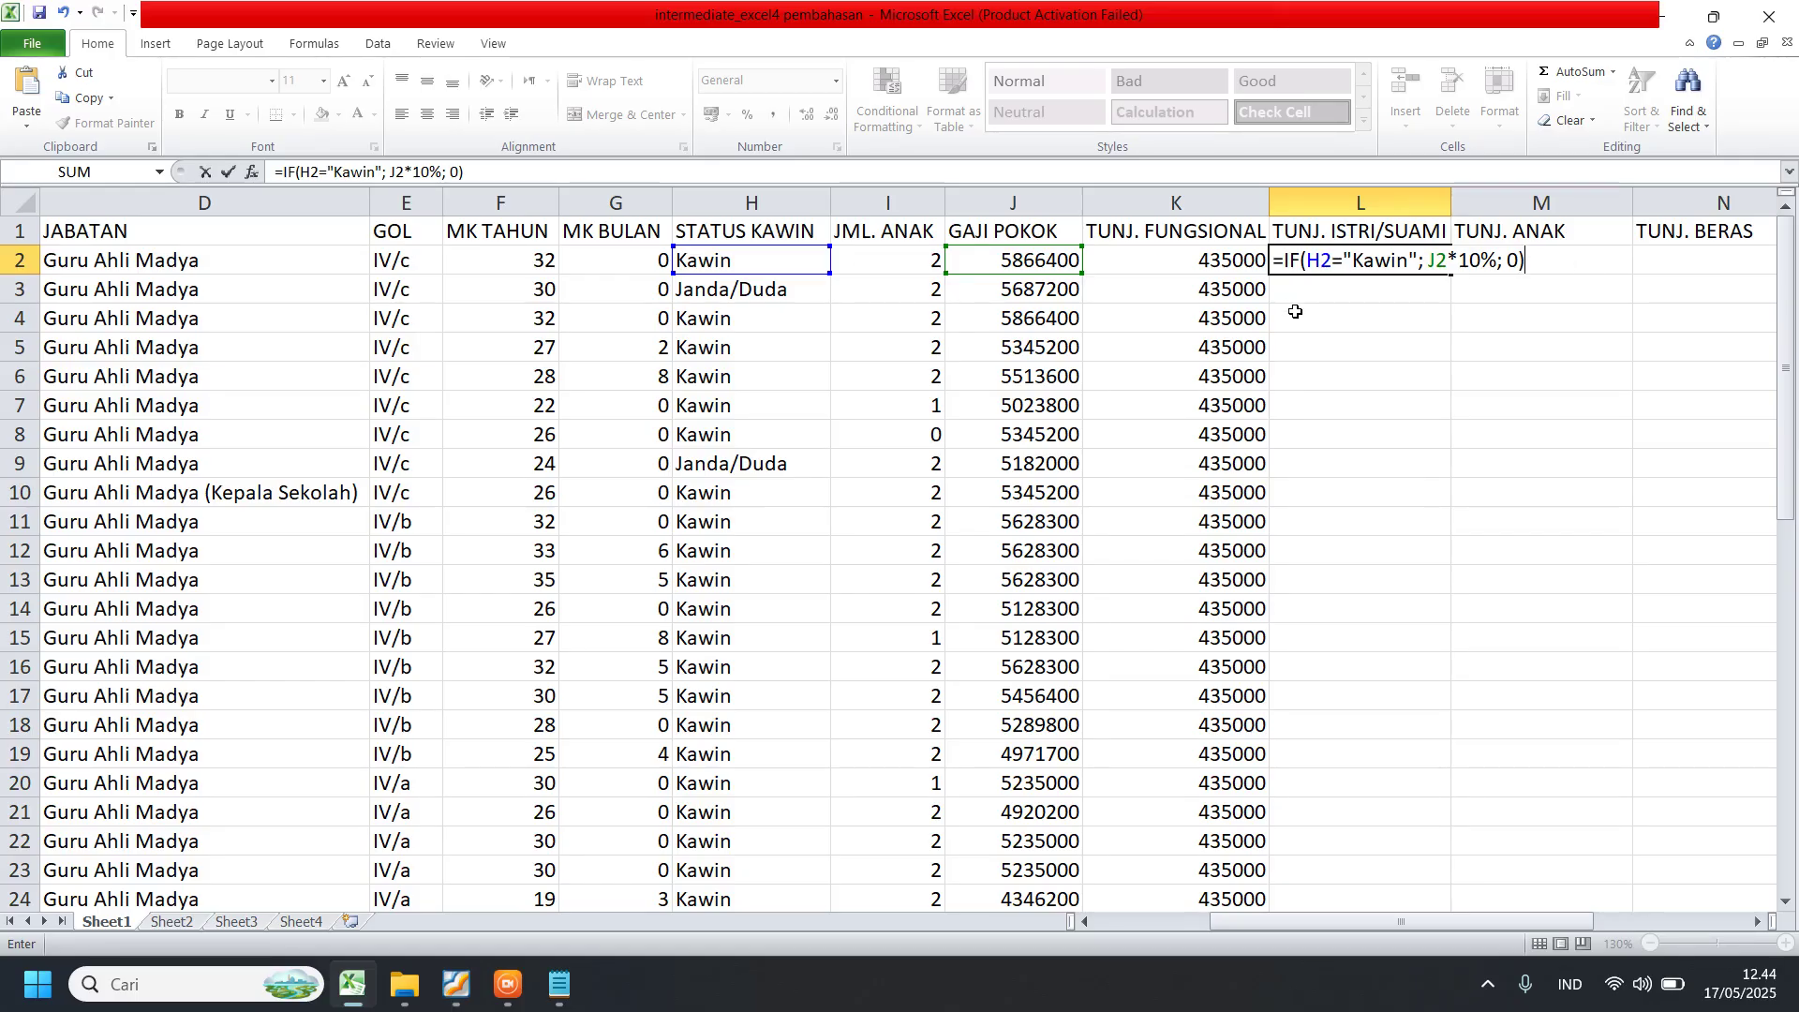
{"action": "key", "text": "Return"}
{"action": "left_click", "coordinate": [1390, 265]}
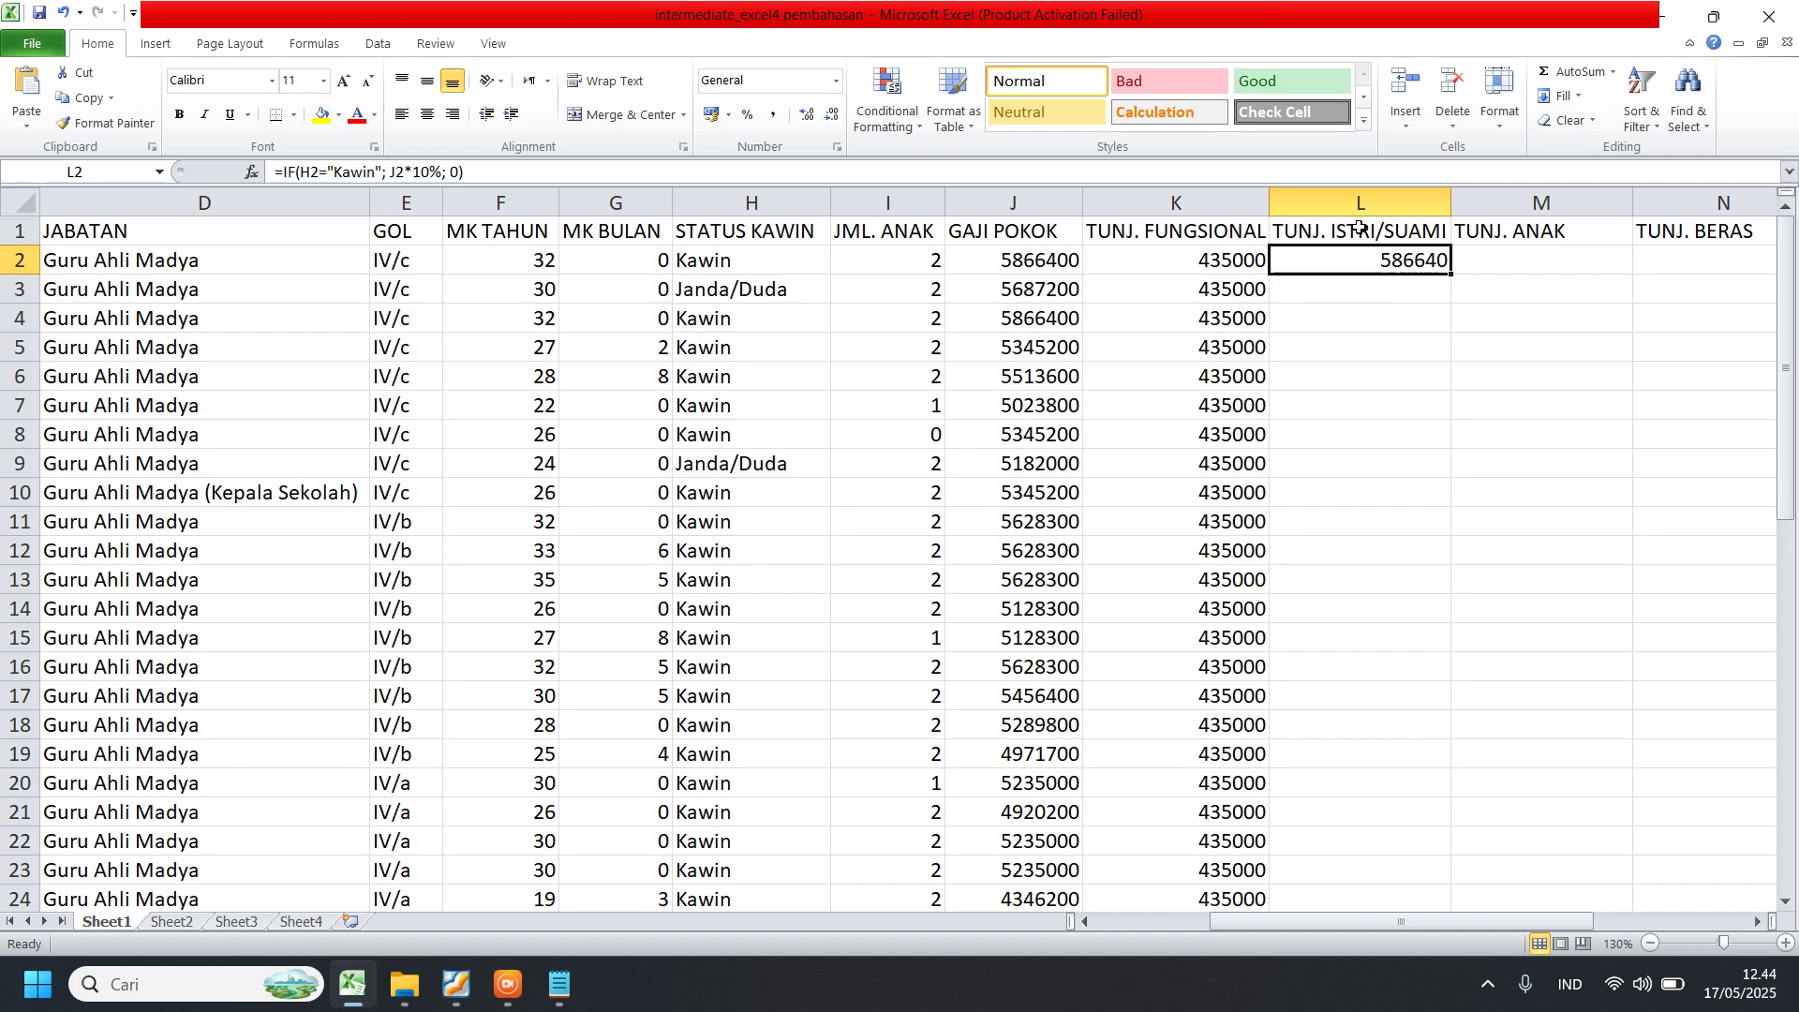
{"action": "double_click", "coordinate": [1450, 272]}
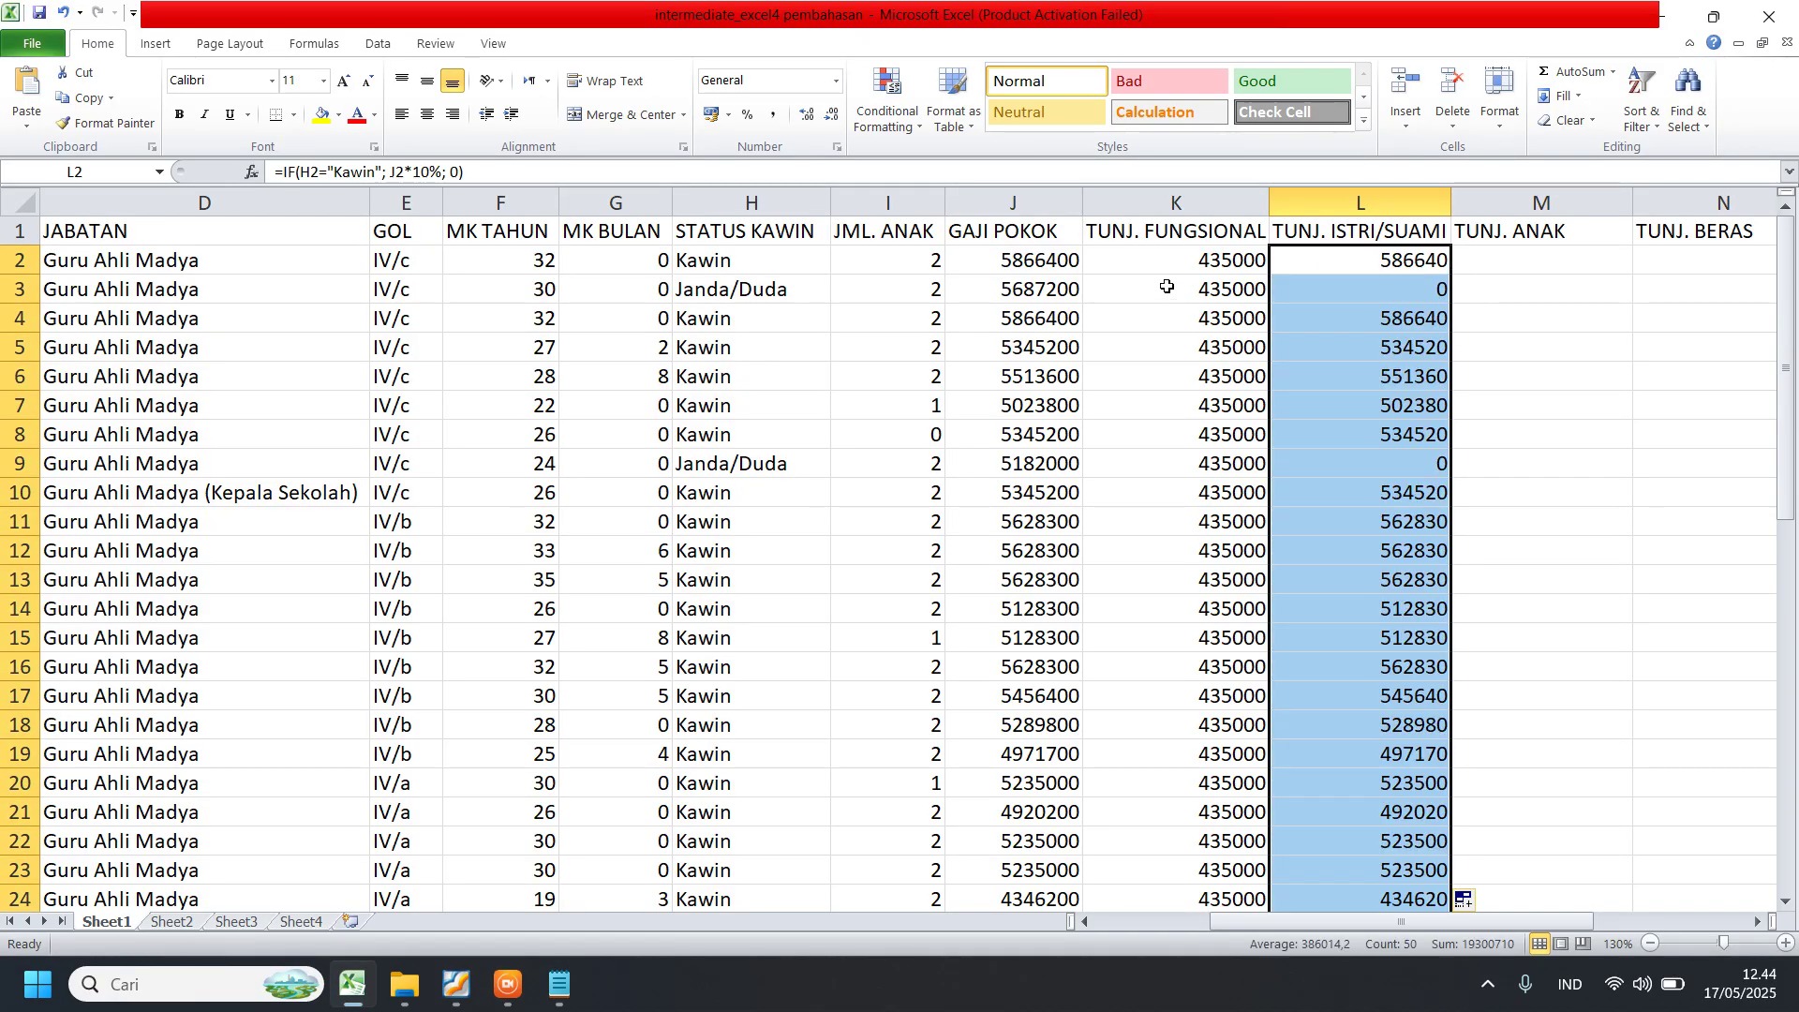
- Check the filled TUNJ. ISTRI/SUAMI results against STATUS KAWIN for the Janda/Duda, Kawin and Belum Kawin rows
{"action": "left_click", "coordinate": [1035, 295]}
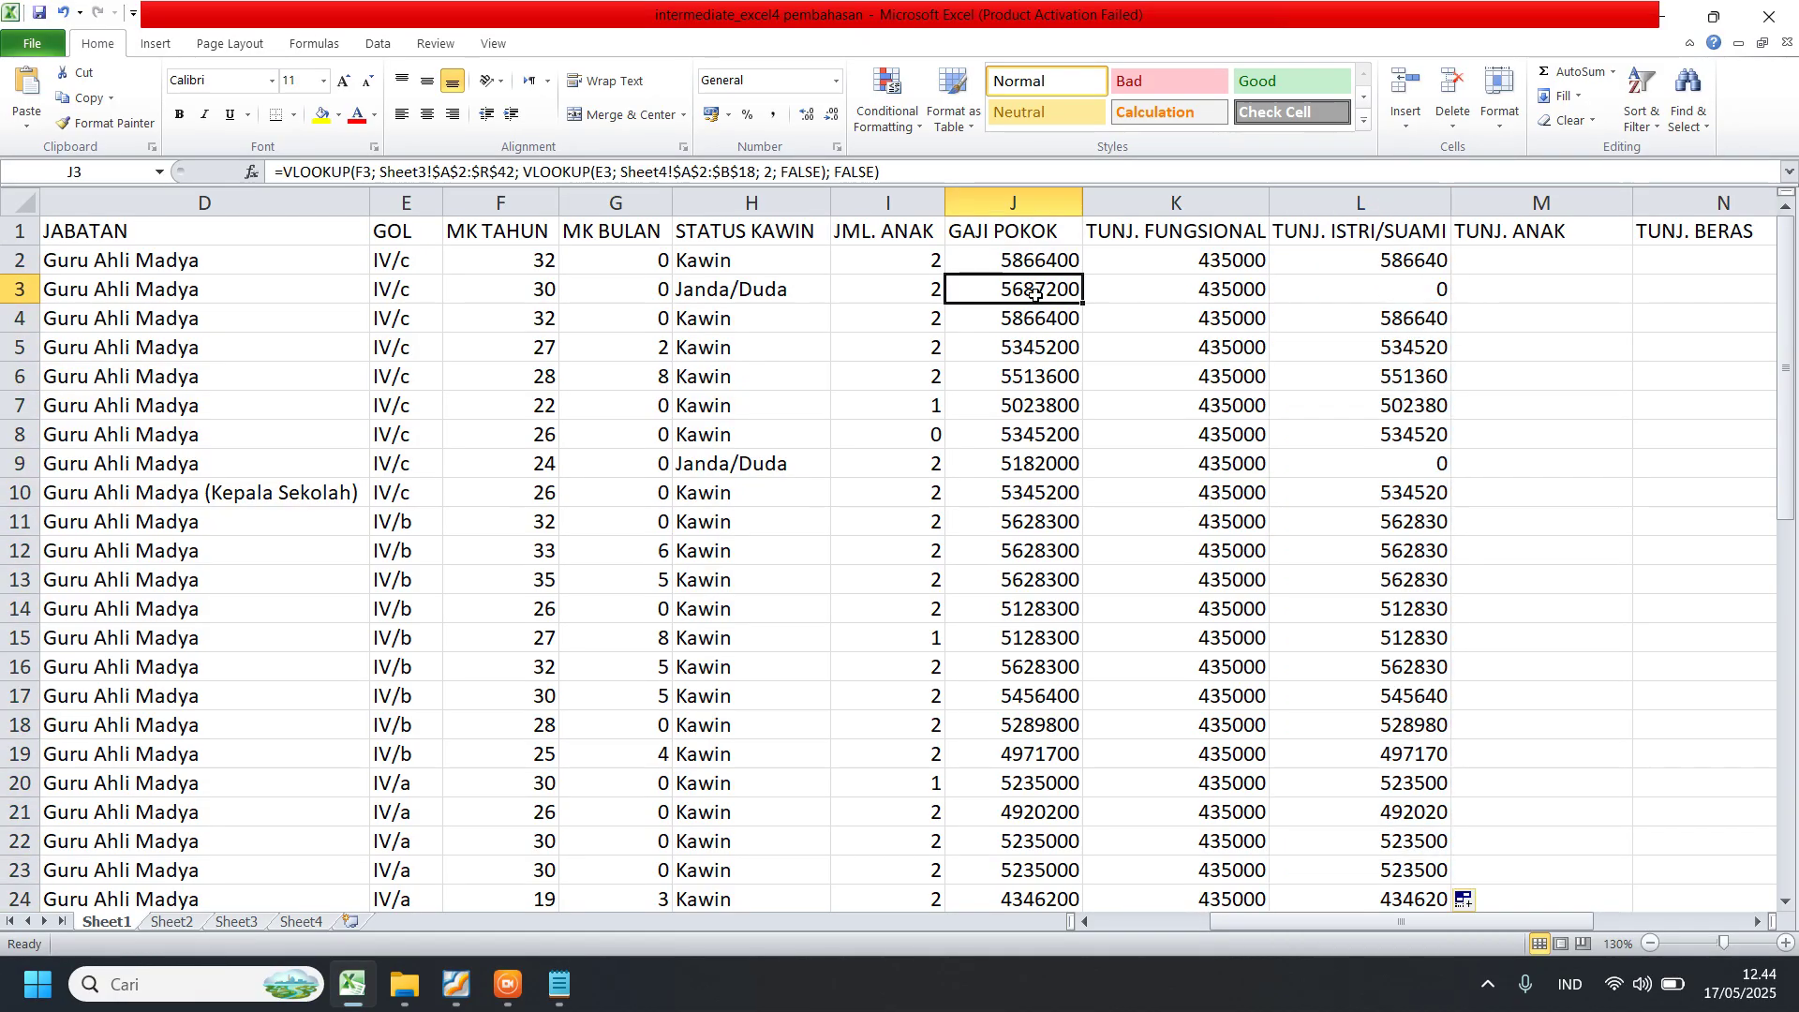
{"action": "left_click", "coordinate": [768, 292]}
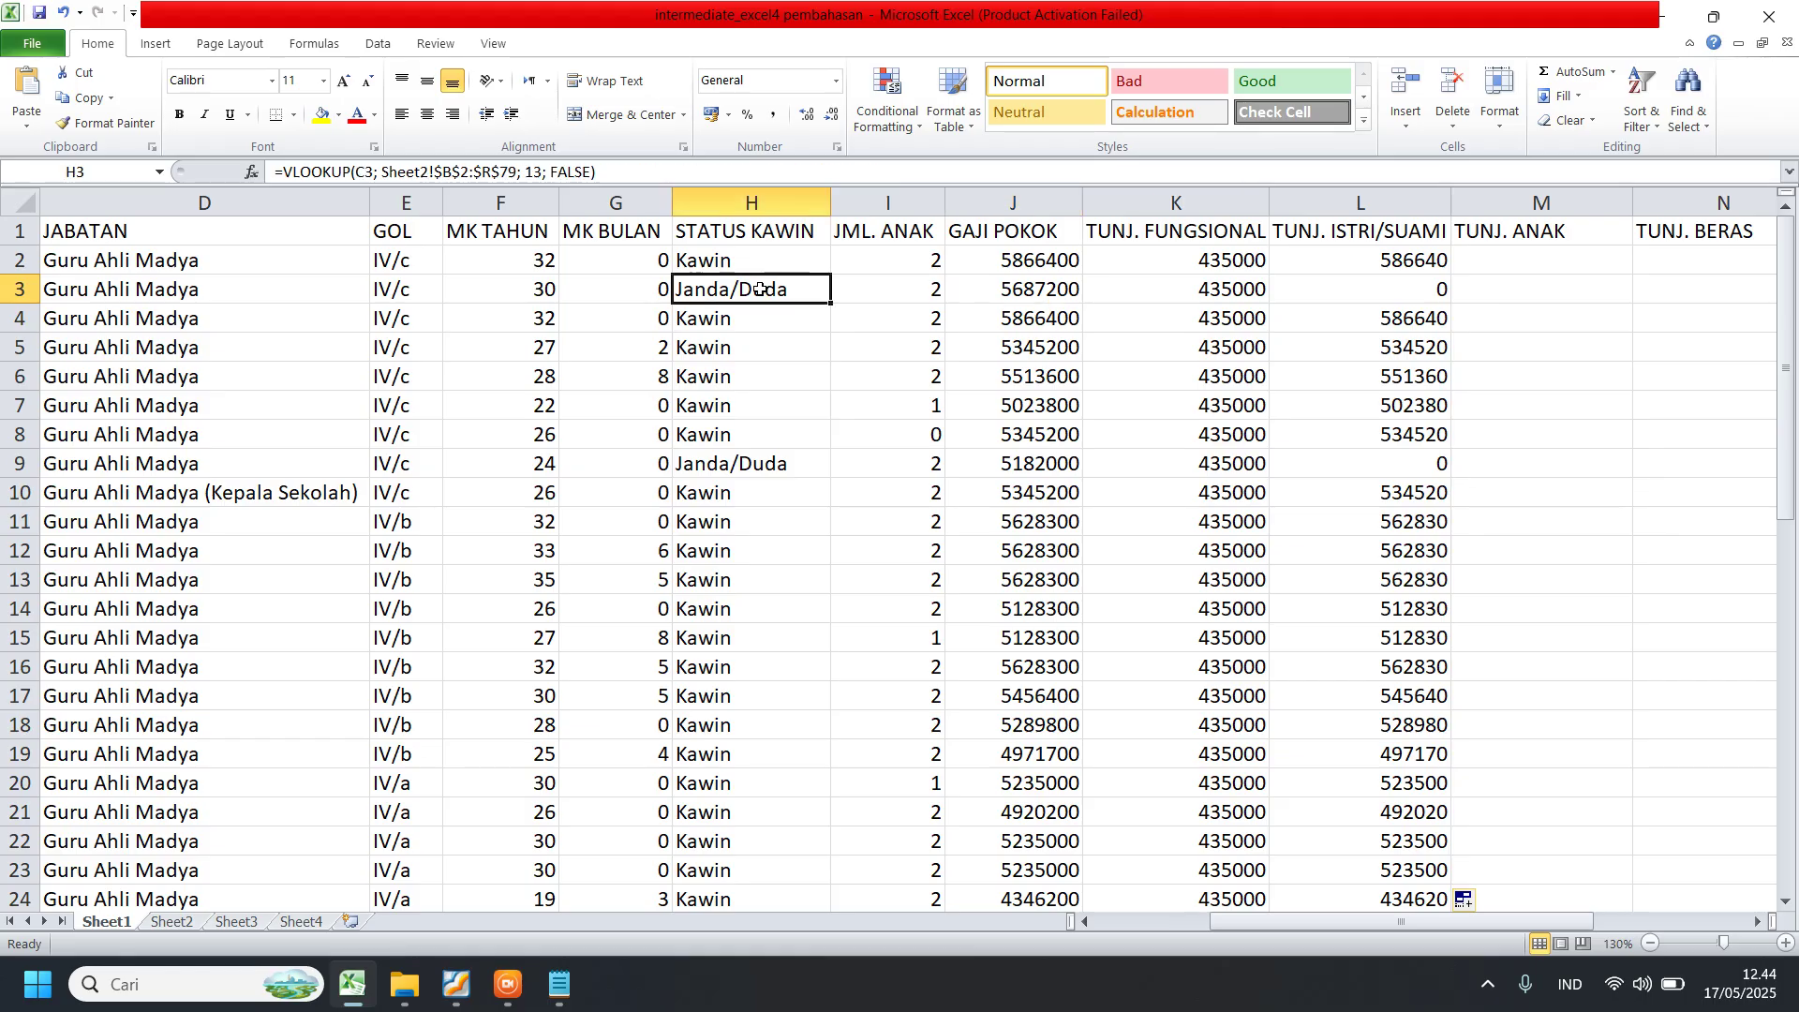
{"action": "left_click", "coordinate": [1423, 293]}
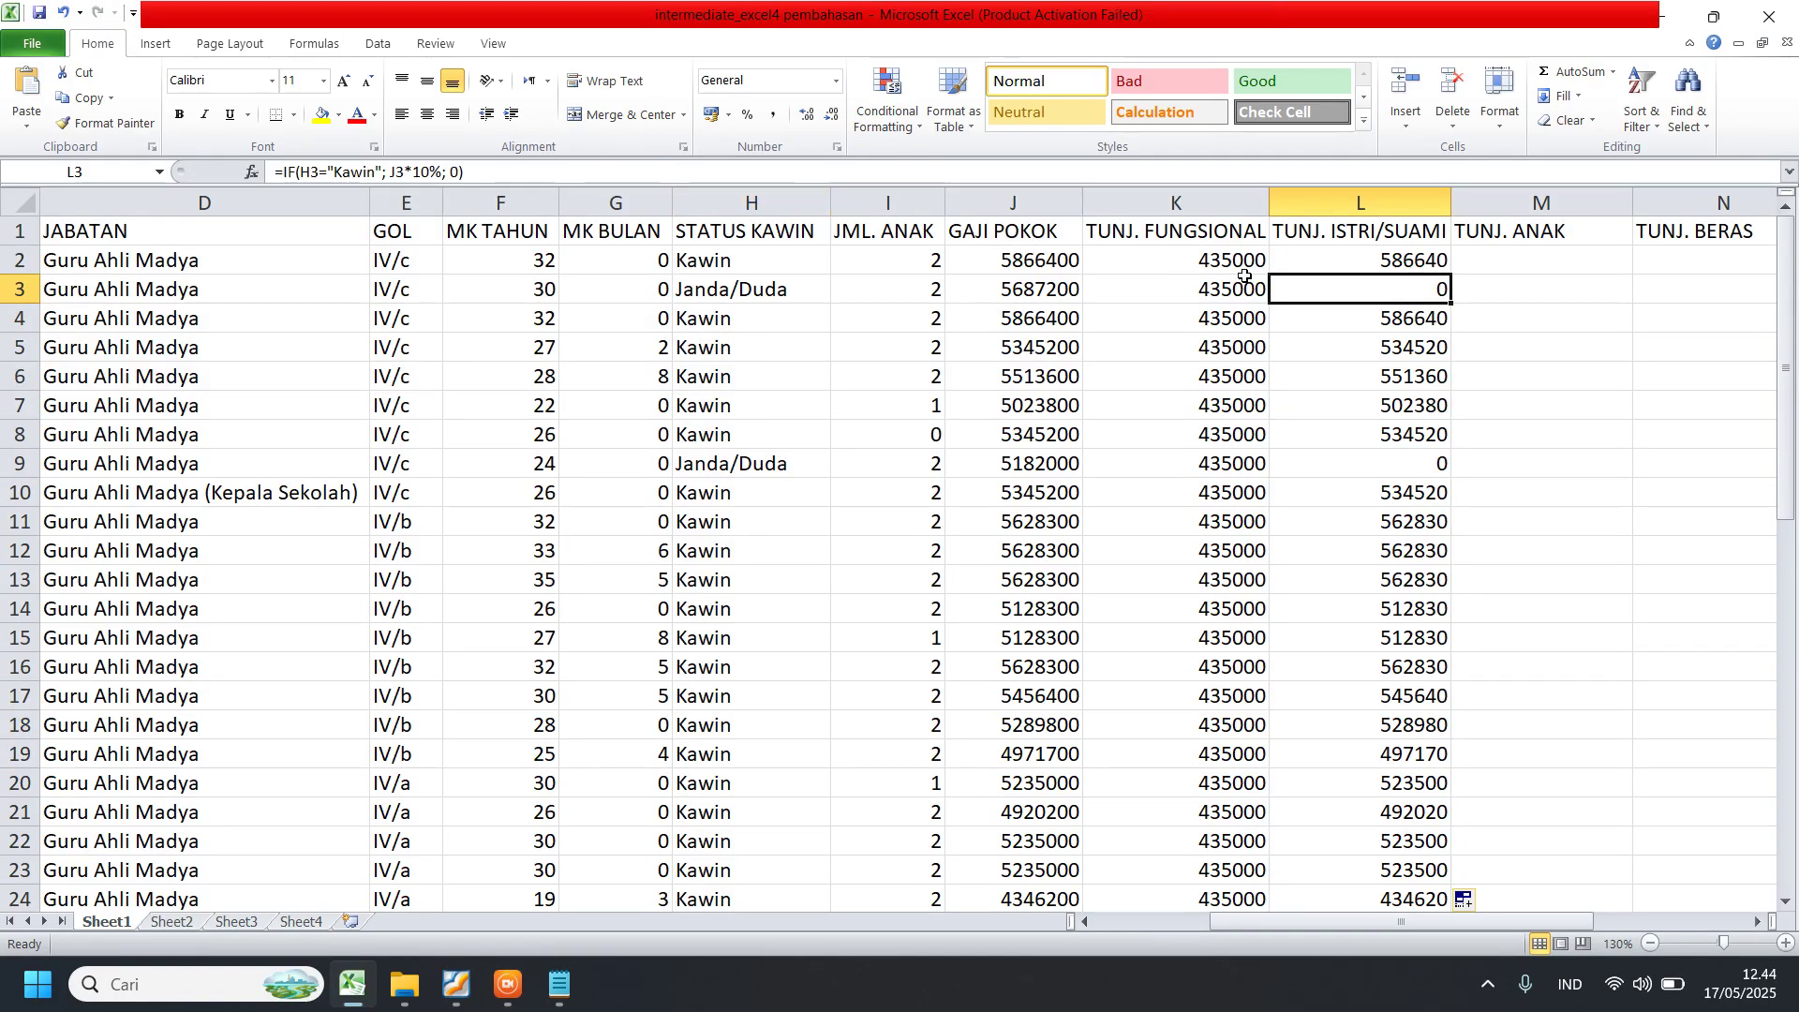
{"action": "left_click", "coordinate": [722, 495]}
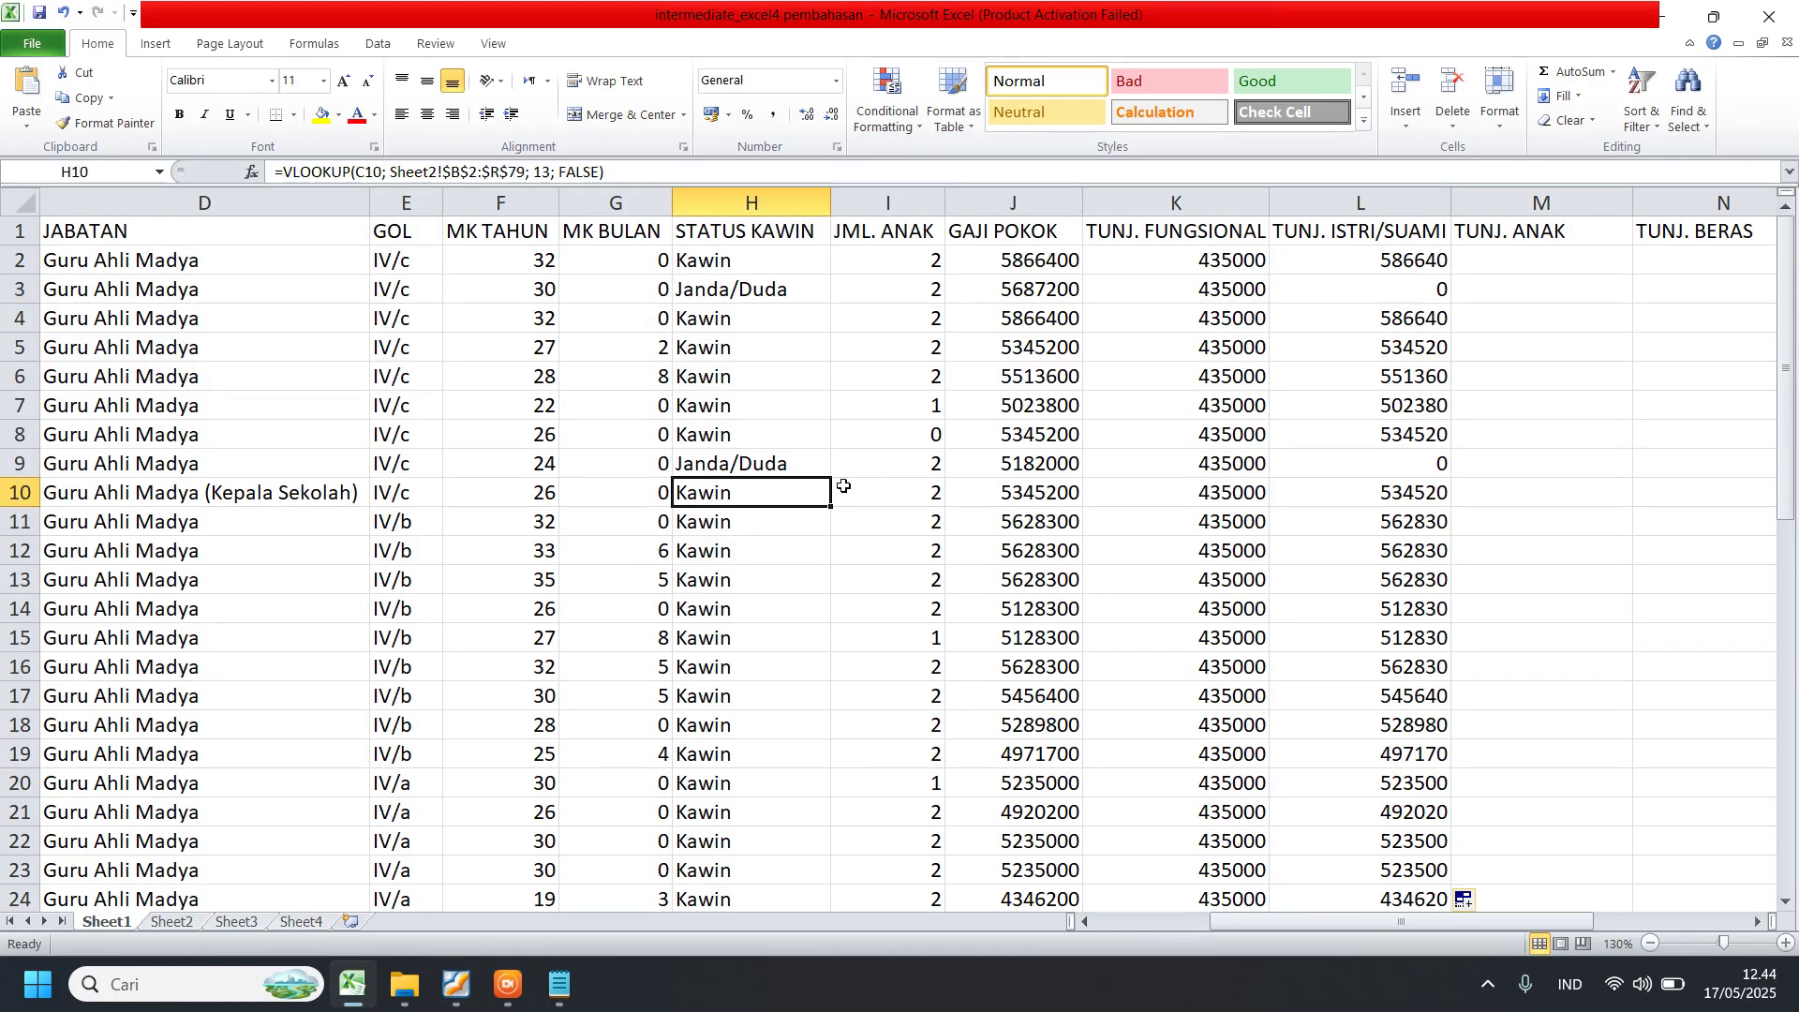
{"action": "key", "text": "Right"}
{"action": "key", "text": "Right"}
{"action": "key", "text": "Right"}
{"action": "key", "text": "Right"}
{"action": "scroll", "coordinate": [1061, 646], "scroll_direction": "down", "scroll_amount": 5}
{"action": "left_click", "coordinate": [799, 579]}
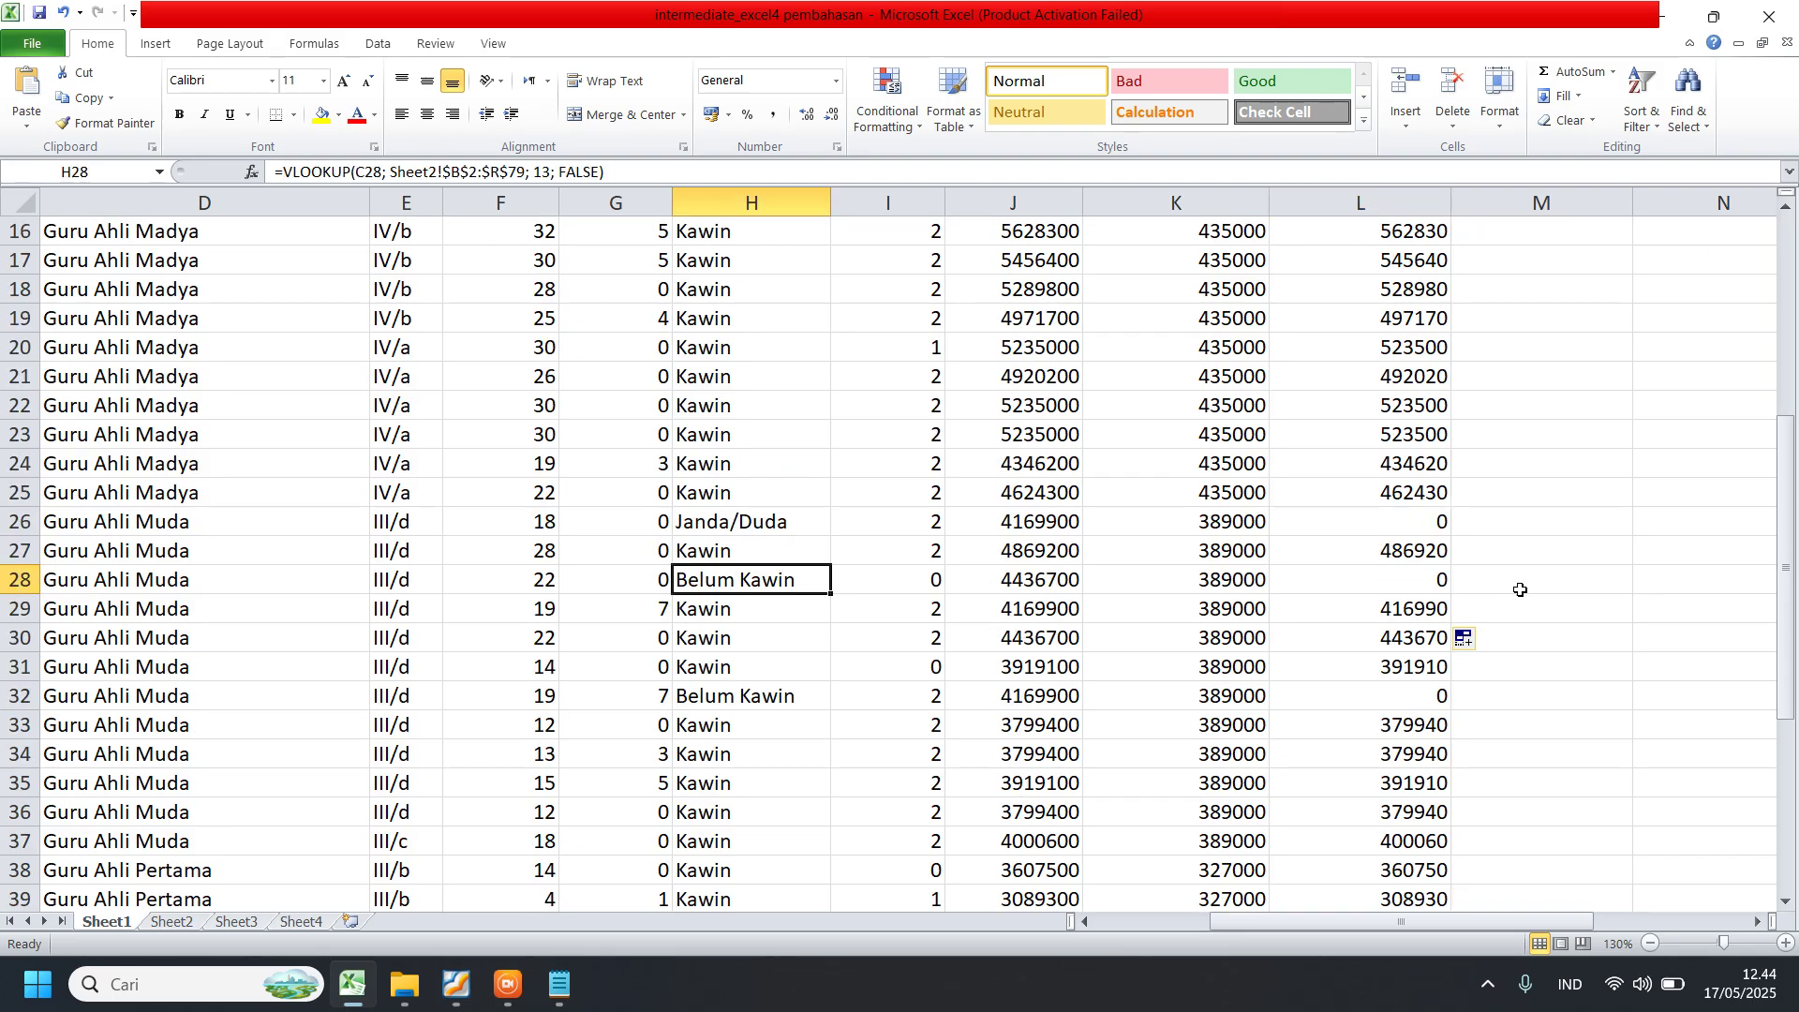
{"action": "left_click", "coordinate": [1439, 591]}
{"action": "scroll", "coordinate": [1339, 524], "scroll_direction": "up", "scroll_amount": 5}
- Select TUNJ. ANAK cell M2, read the Tunjangan Anak rule in the exercise PDF in Foxit Reader, and return to Excel
{"action": "left_click", "coordinate": [1505, 267]}
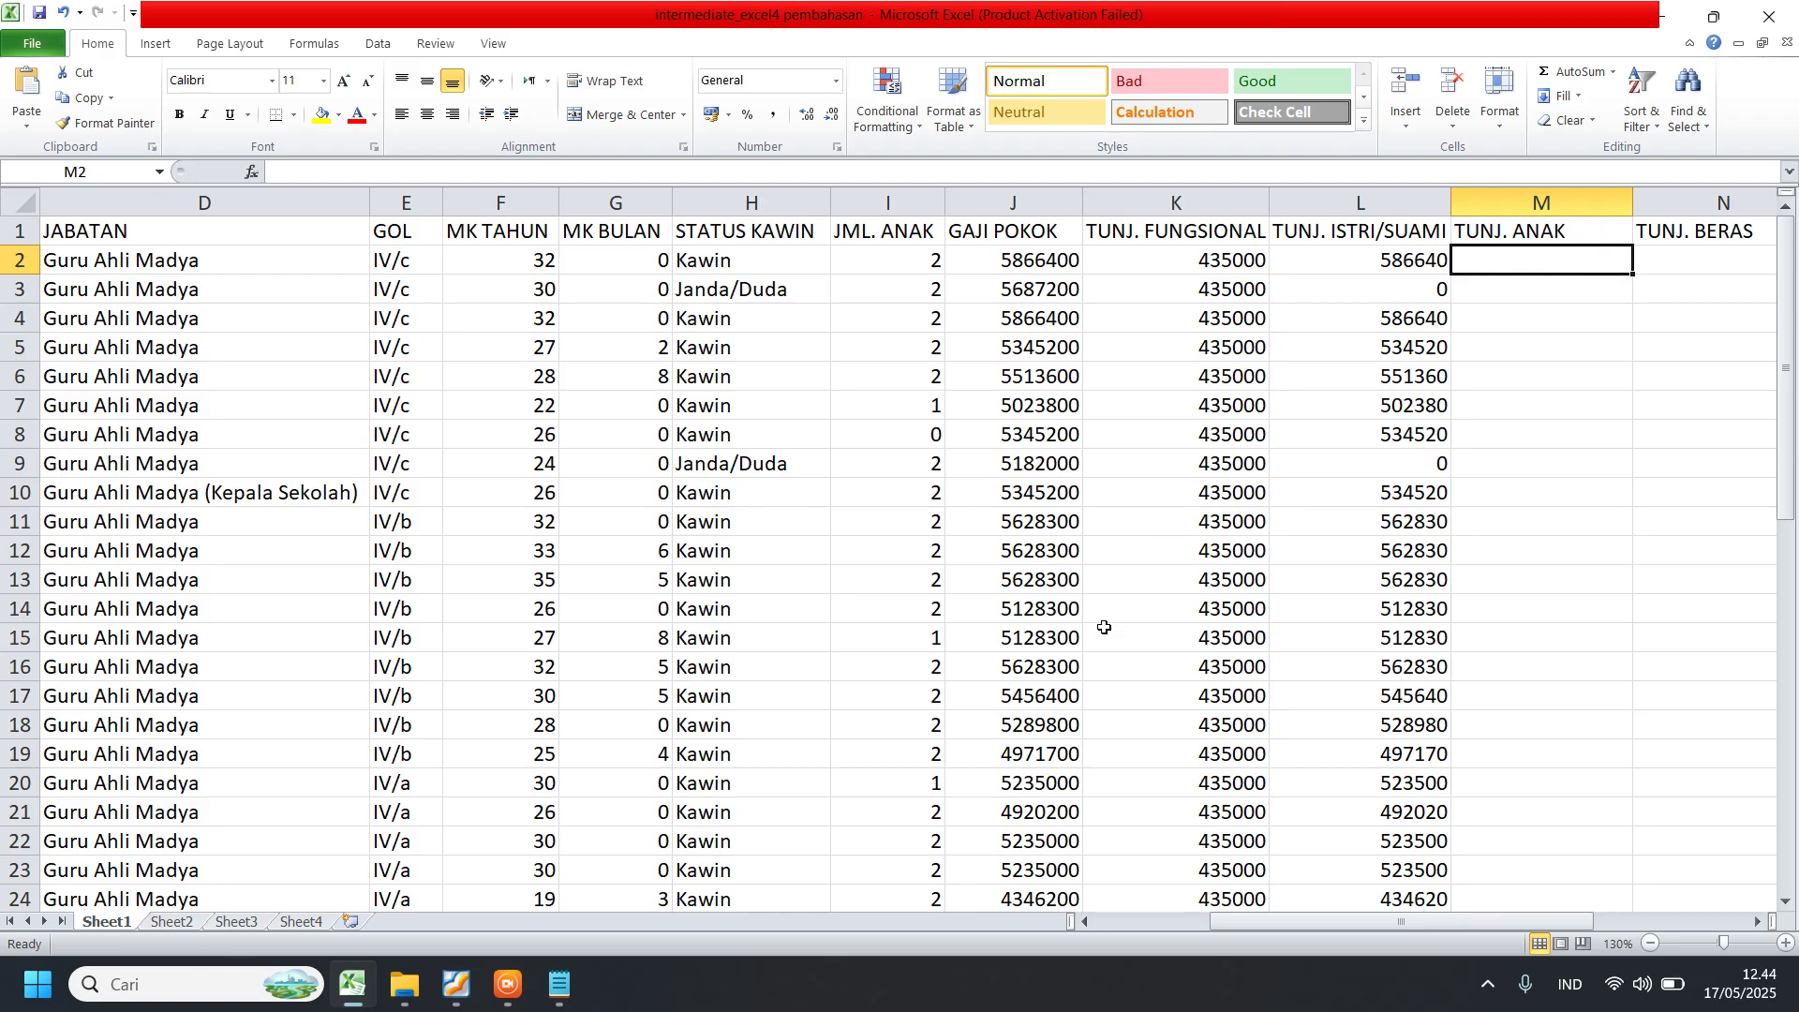
{"action": "left_click", "coordinate": [456, 984]}
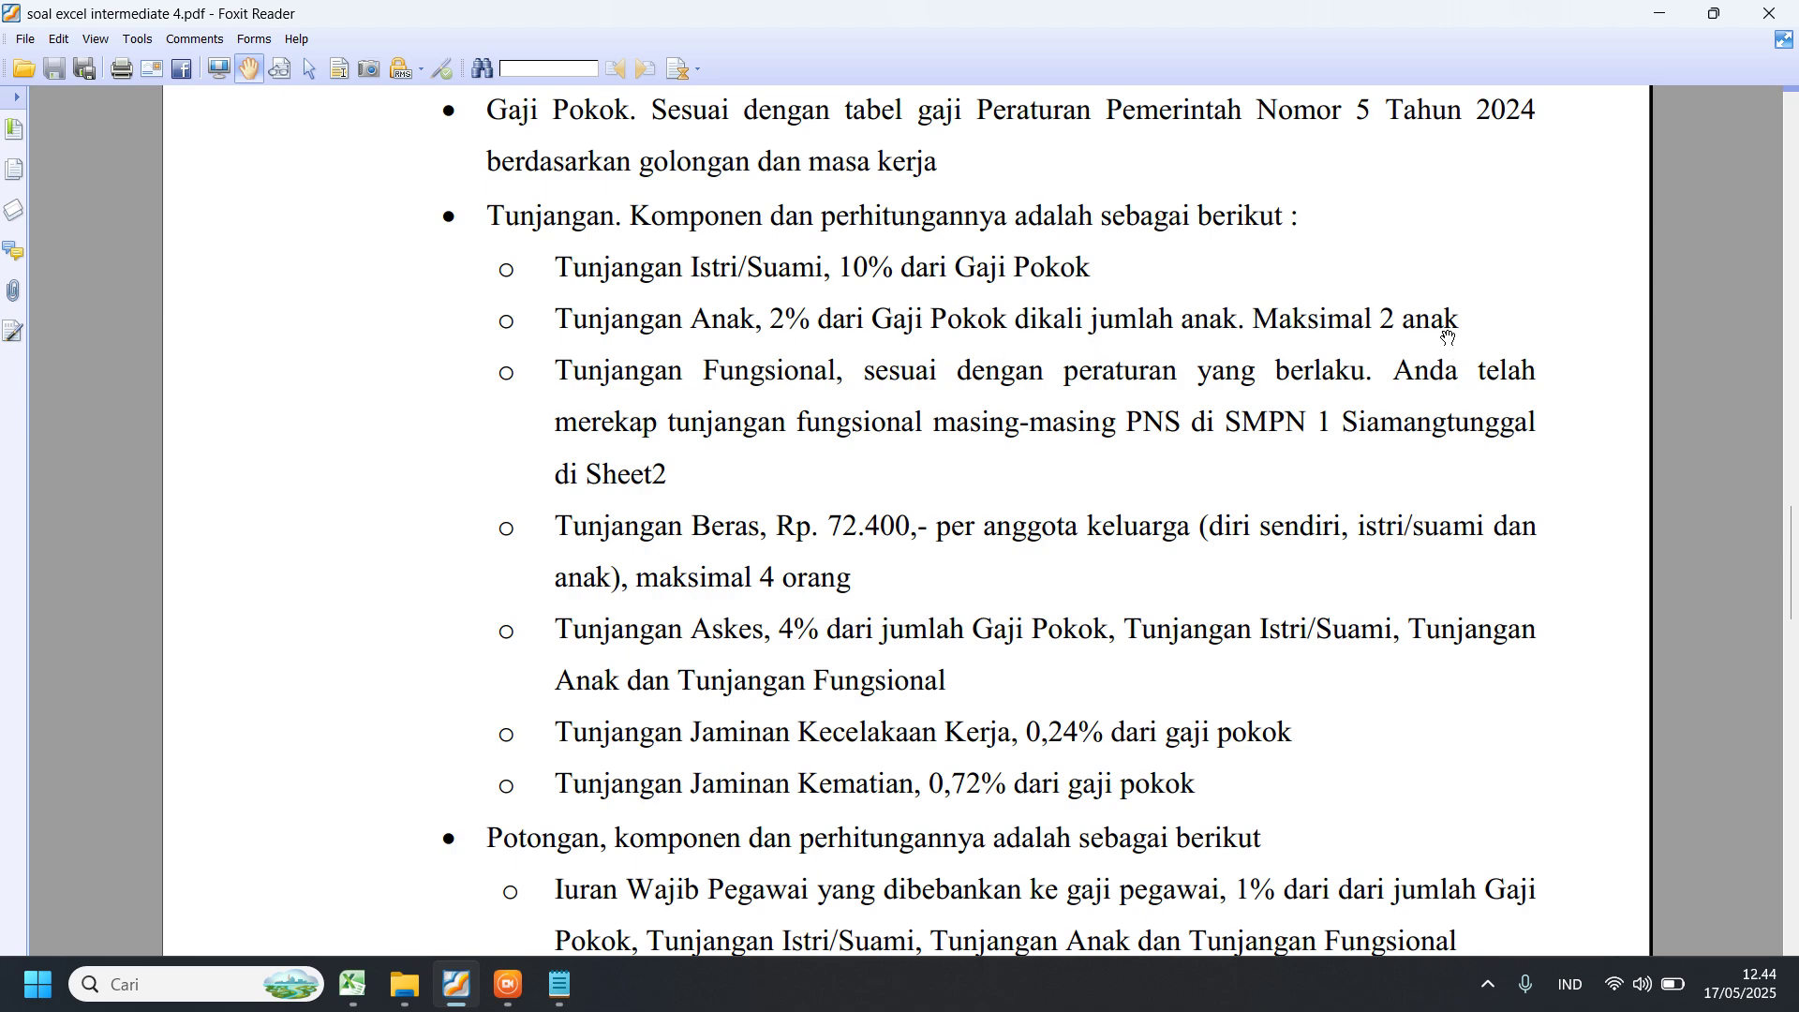
{"action": "left_click", "coordinate": [1658, 15]}
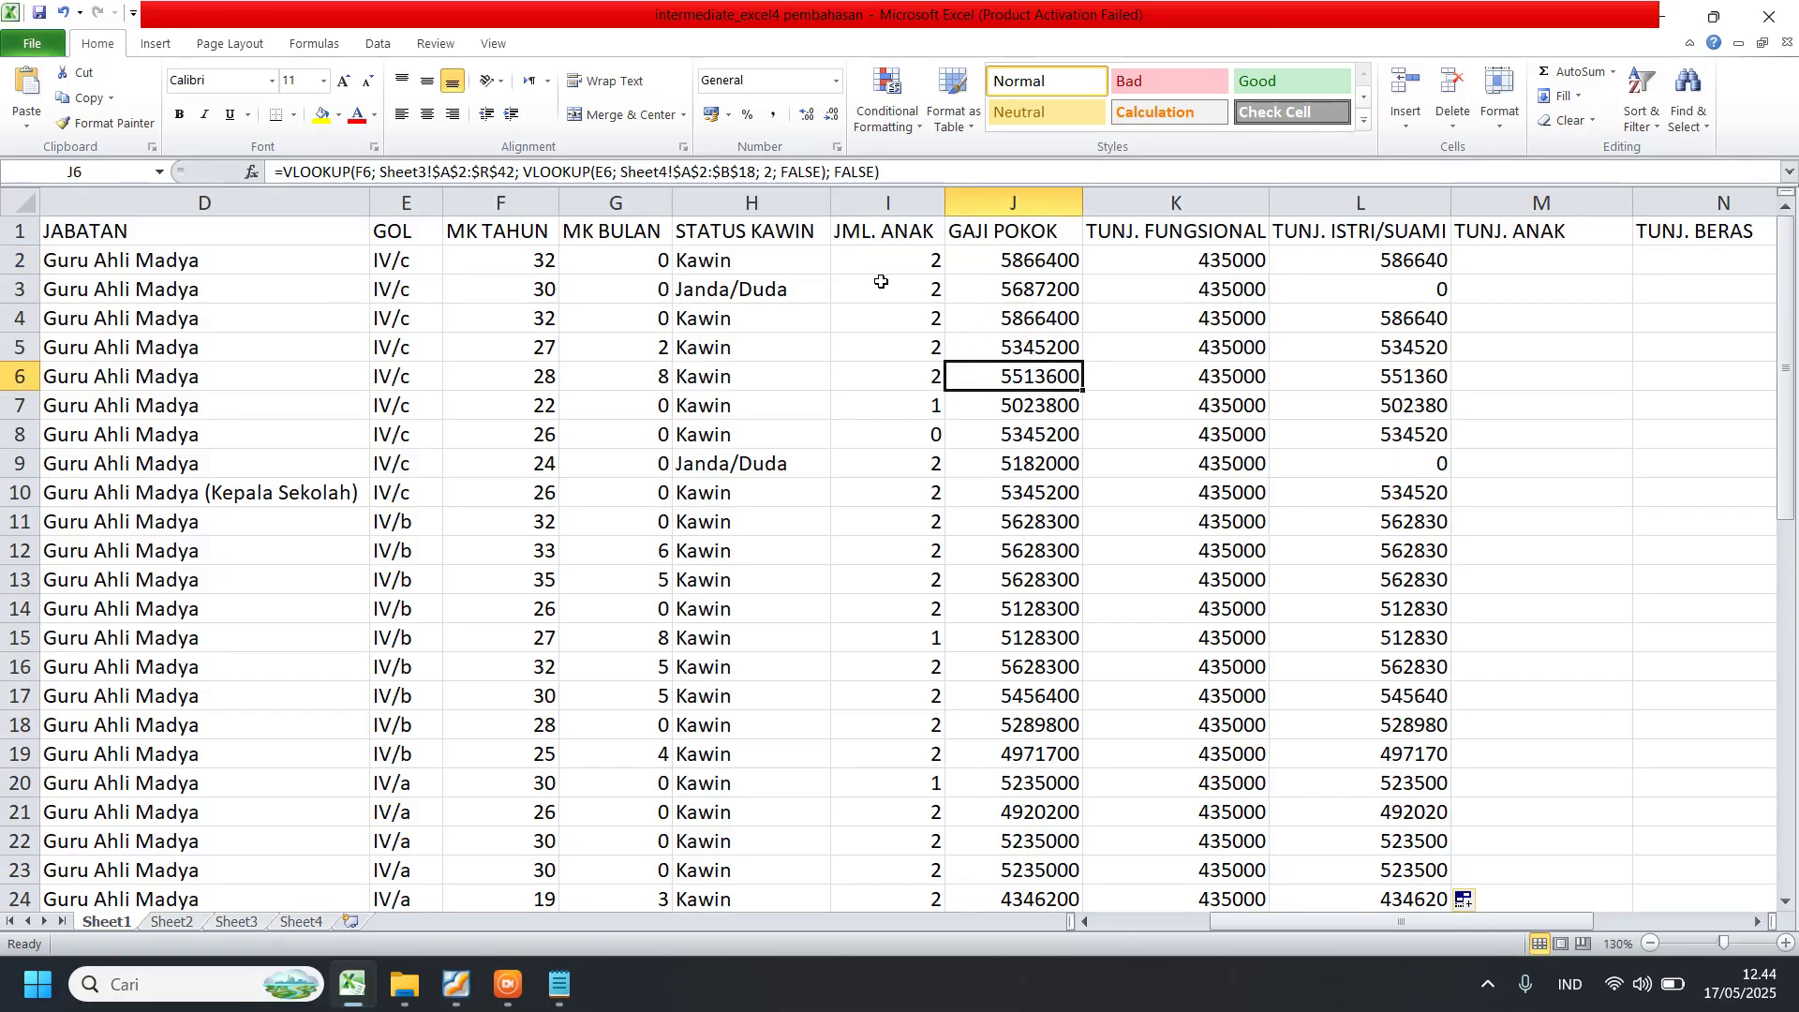
- Match the child allowance rule to the JML. ANAK and GAJI POKOK cells in rows 2, 7 and 8
{"action": "left_click", "coordinate": [911, 261]}
{"action": "left_click", "coordinate": [914, 410]}
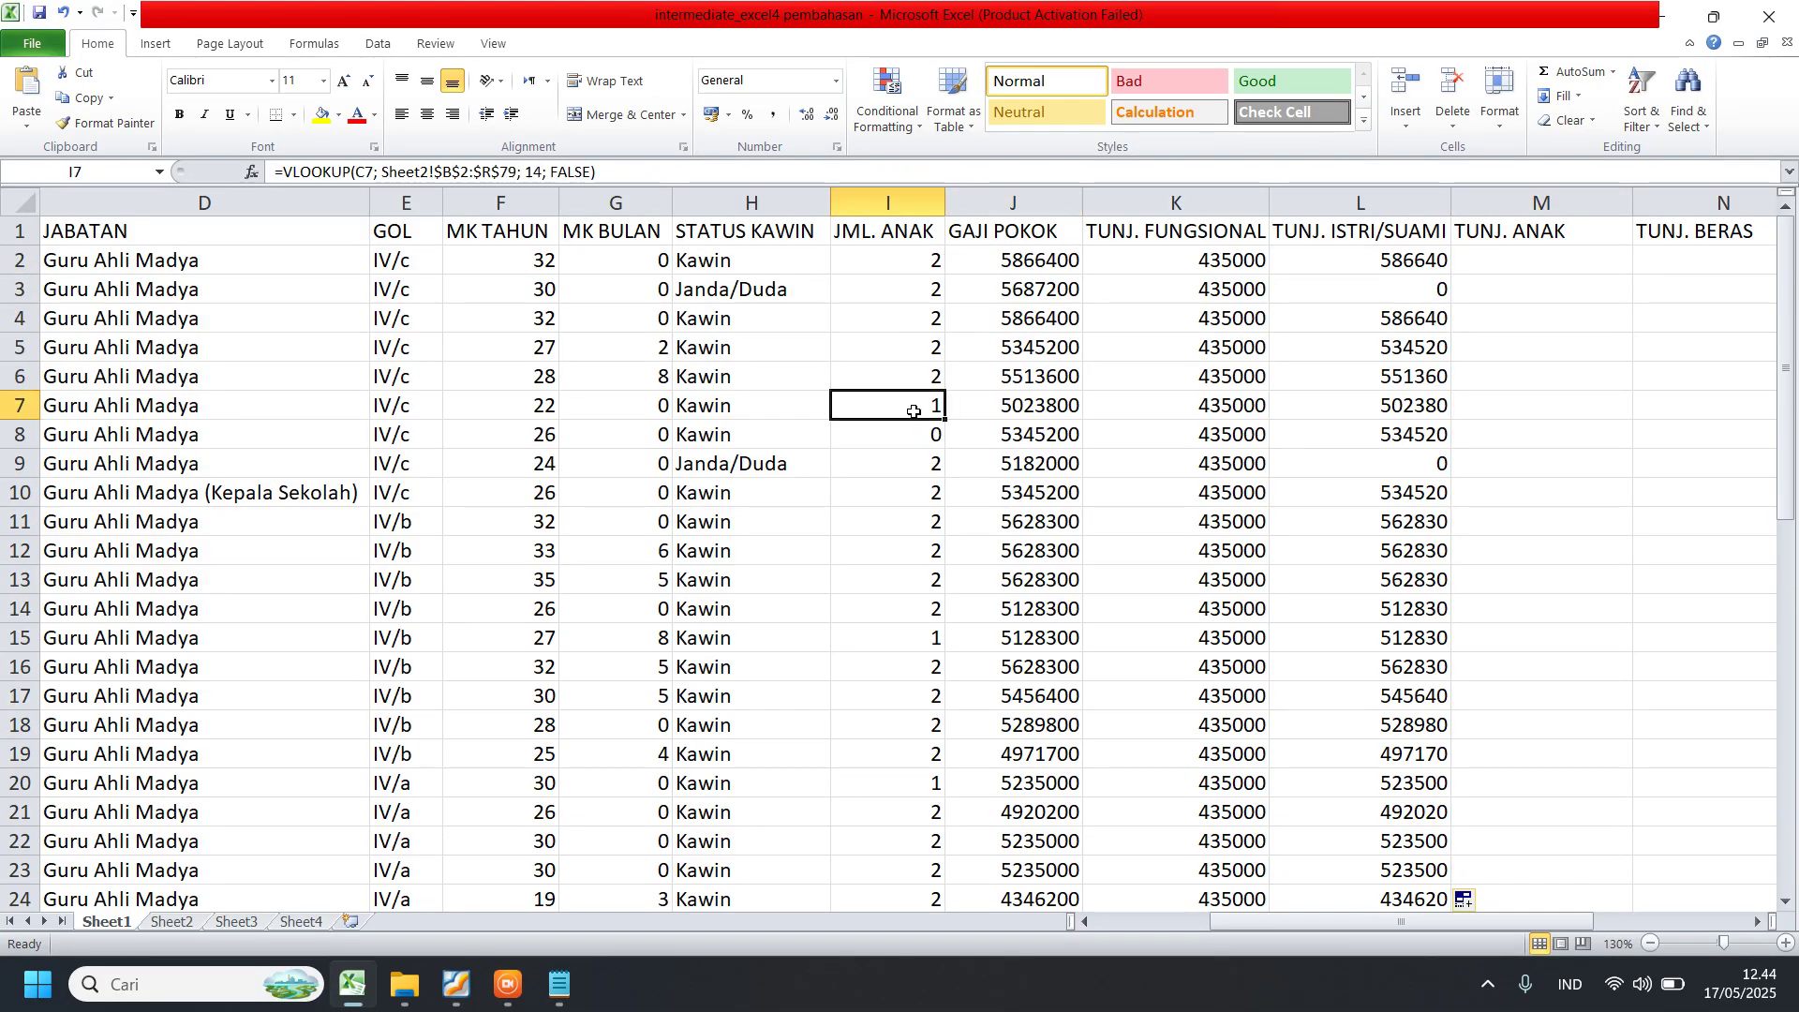
{"action": "left_click", "coordinate": [914, 442]}
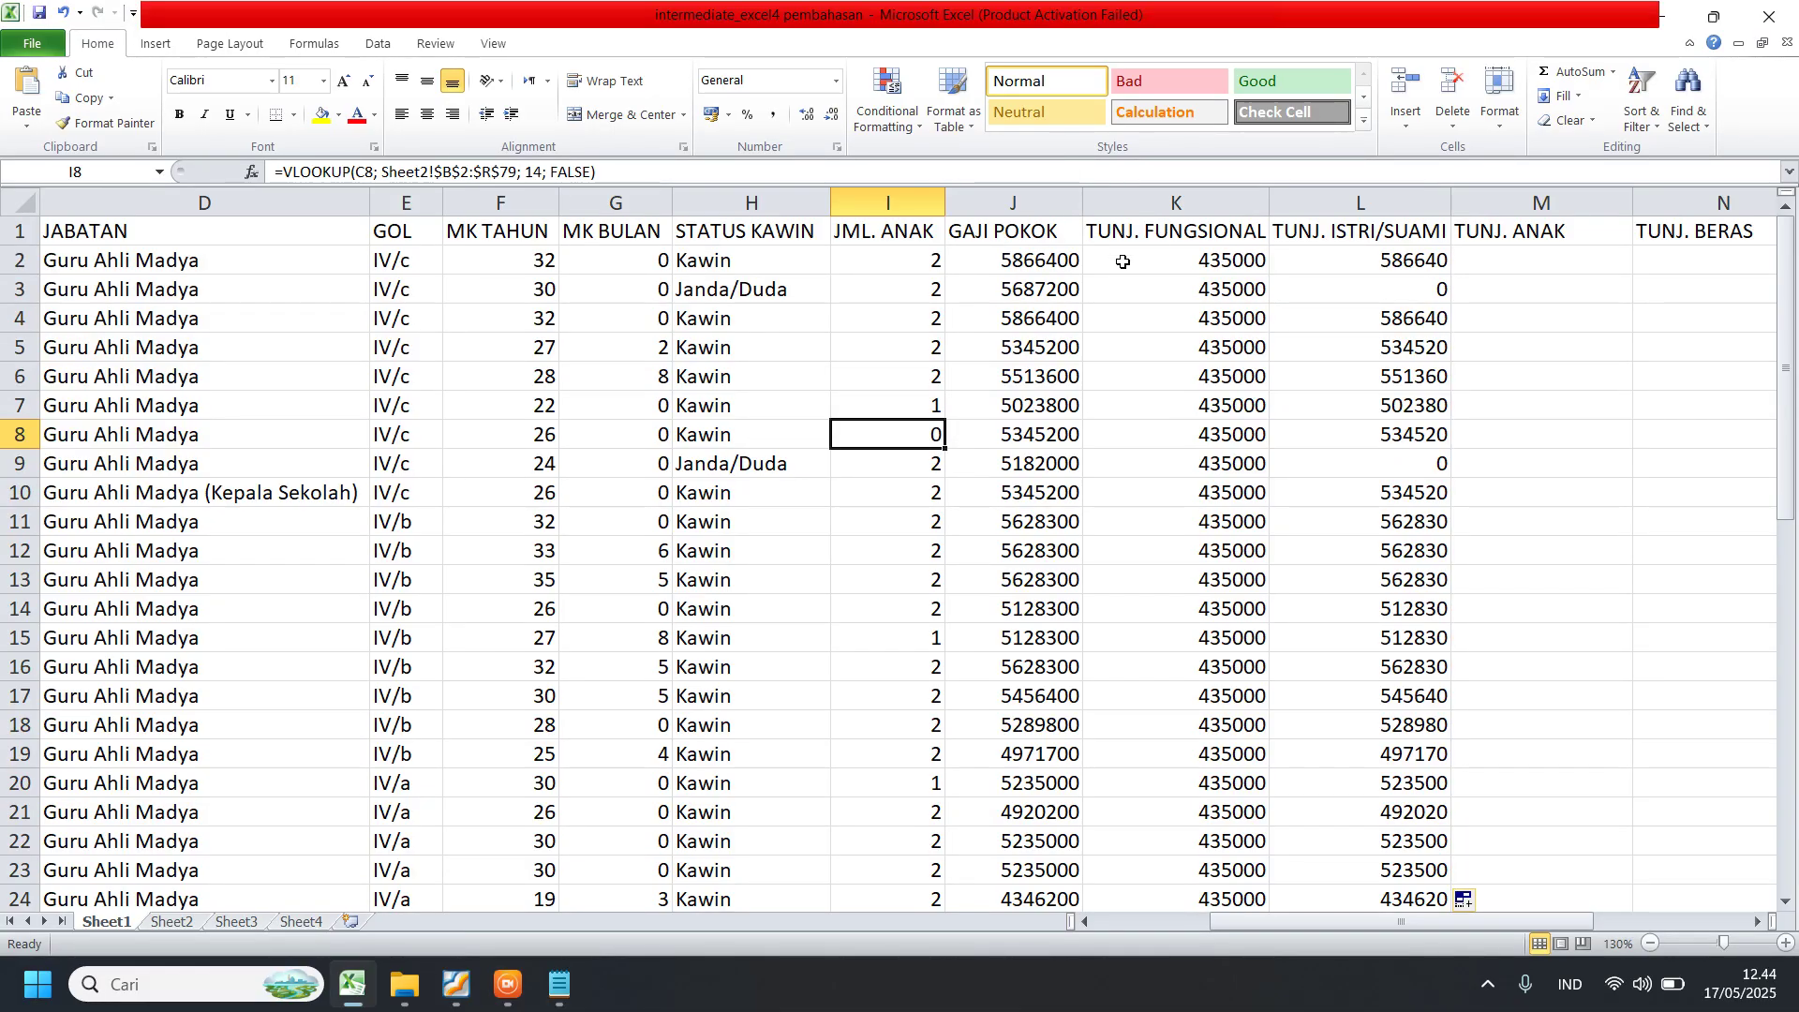
{"action": "left_click", "coordinate": [1038, 259]}
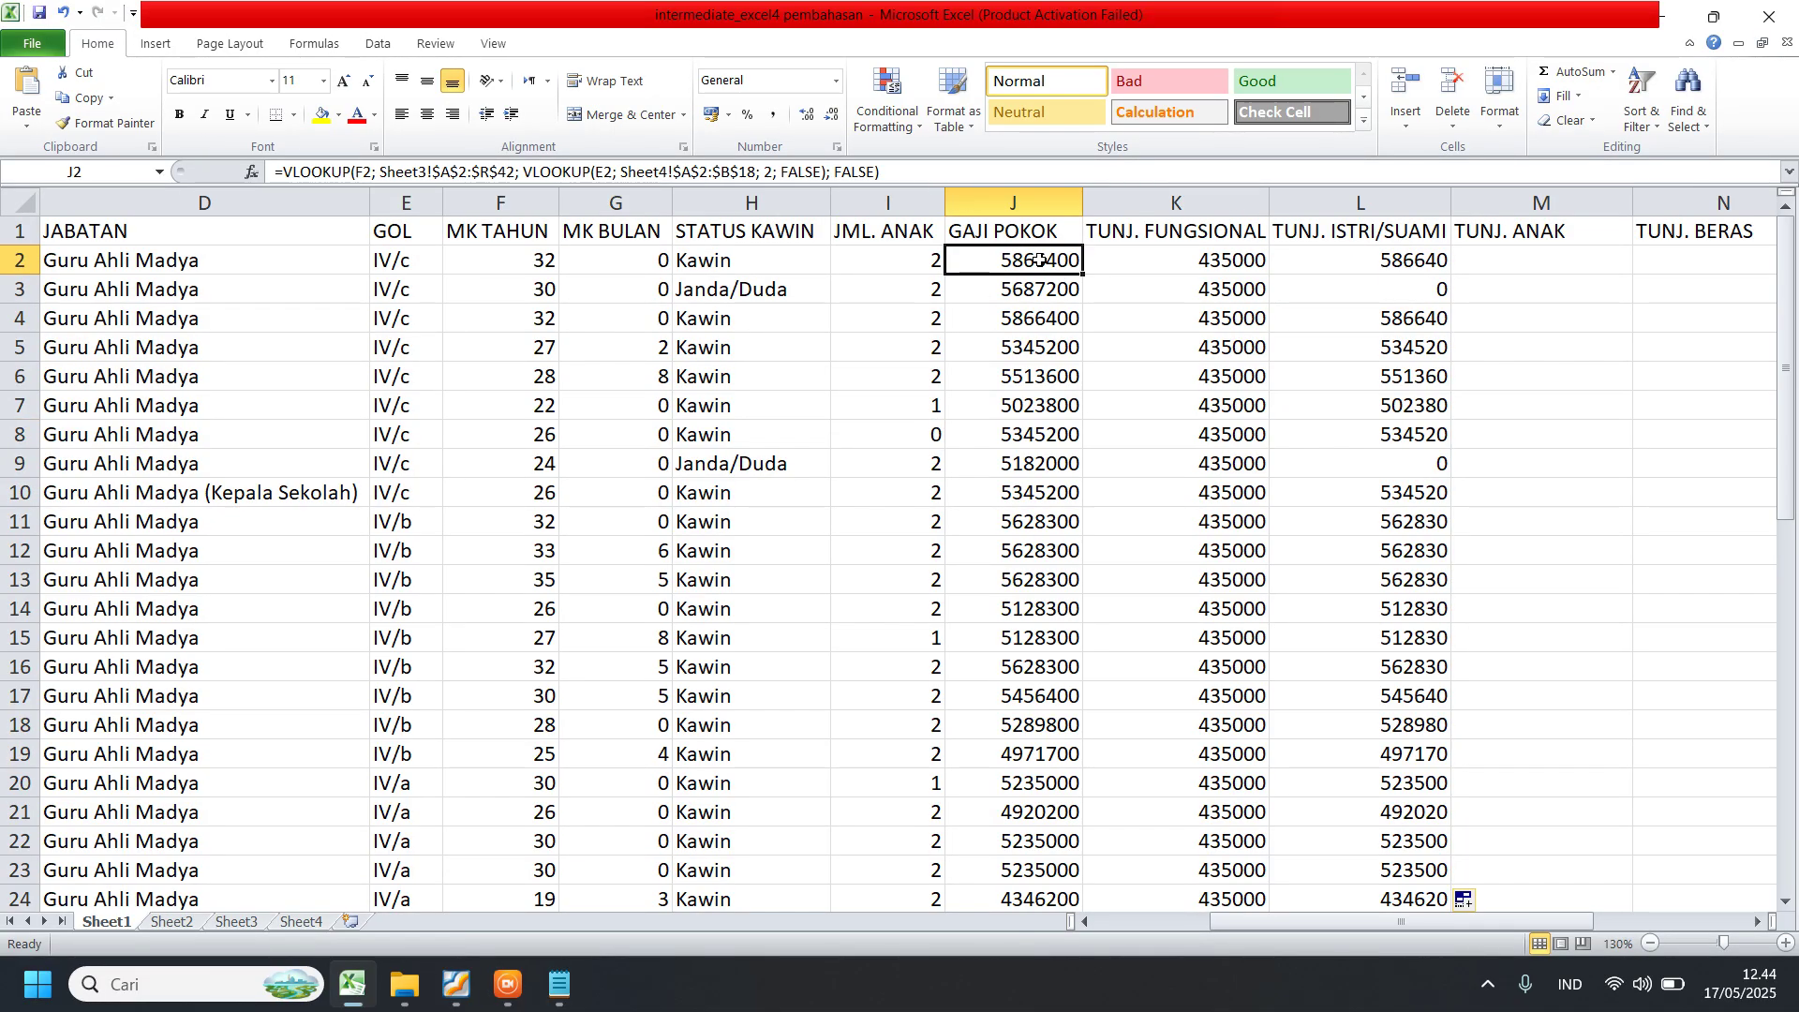
{"action": "left_click", "coordinate": [911, 410]}
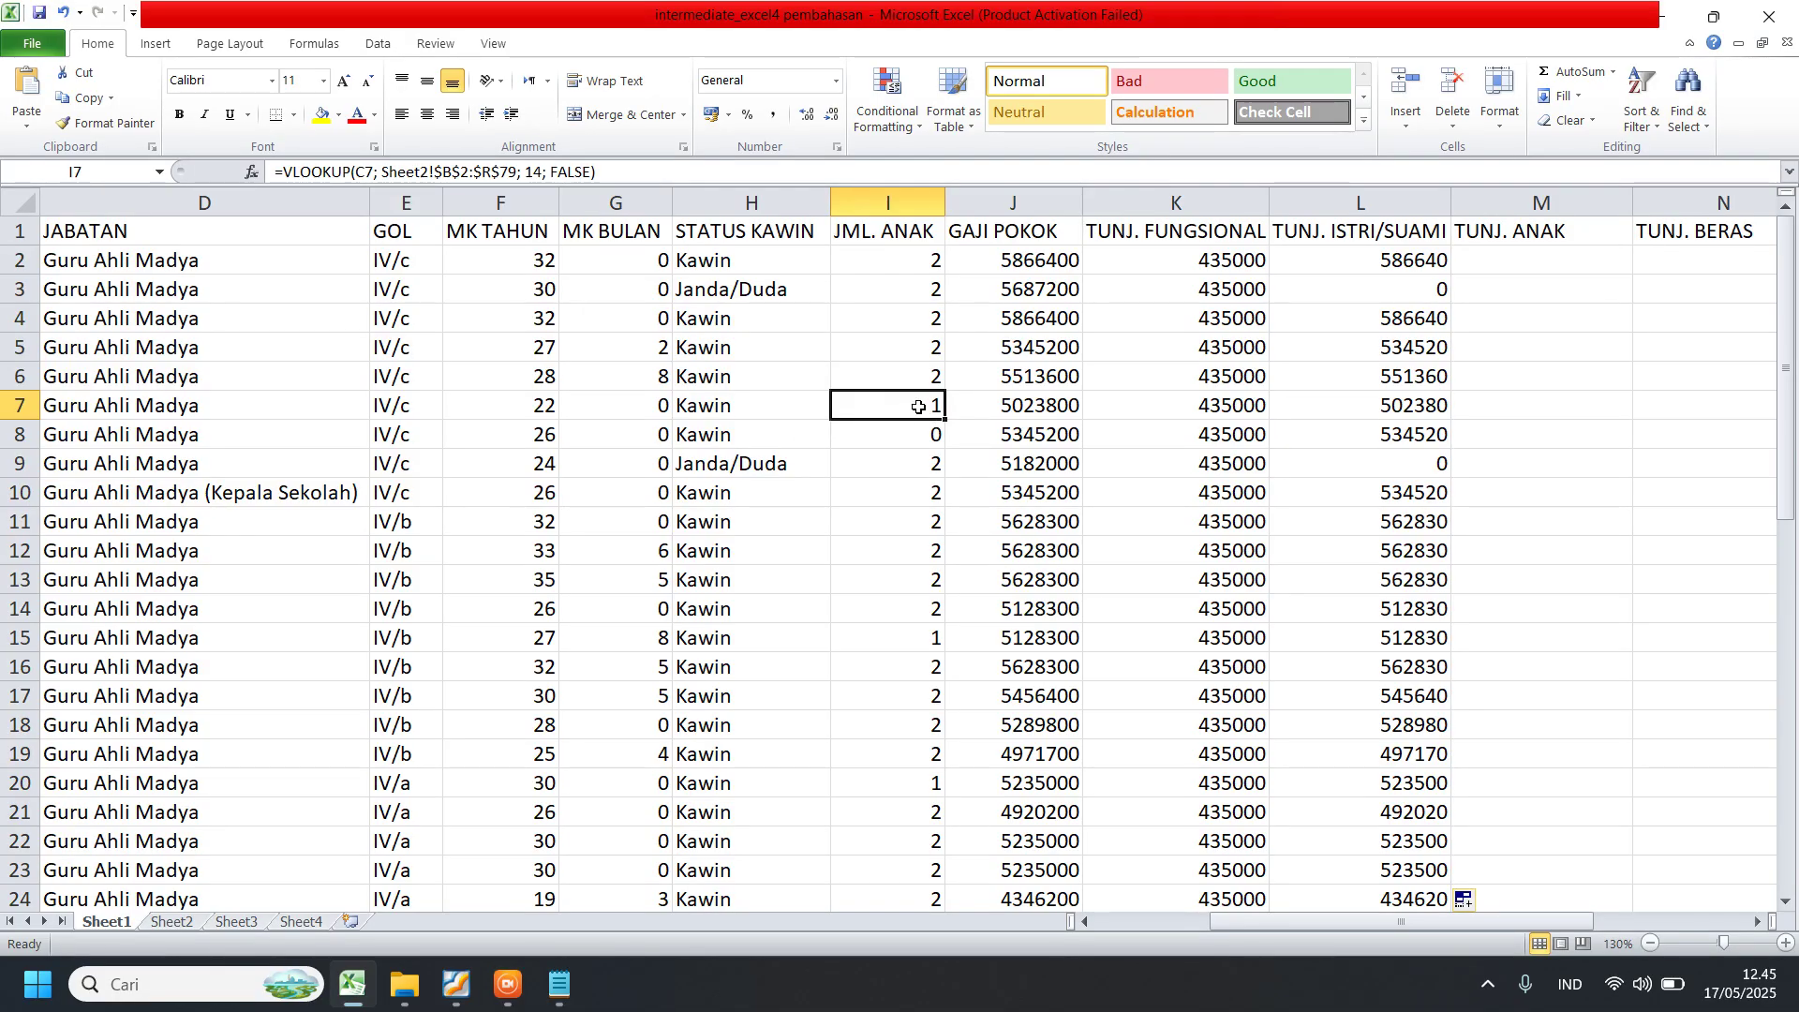
{"action": "left_click", "coordinate": [1008, 409]}
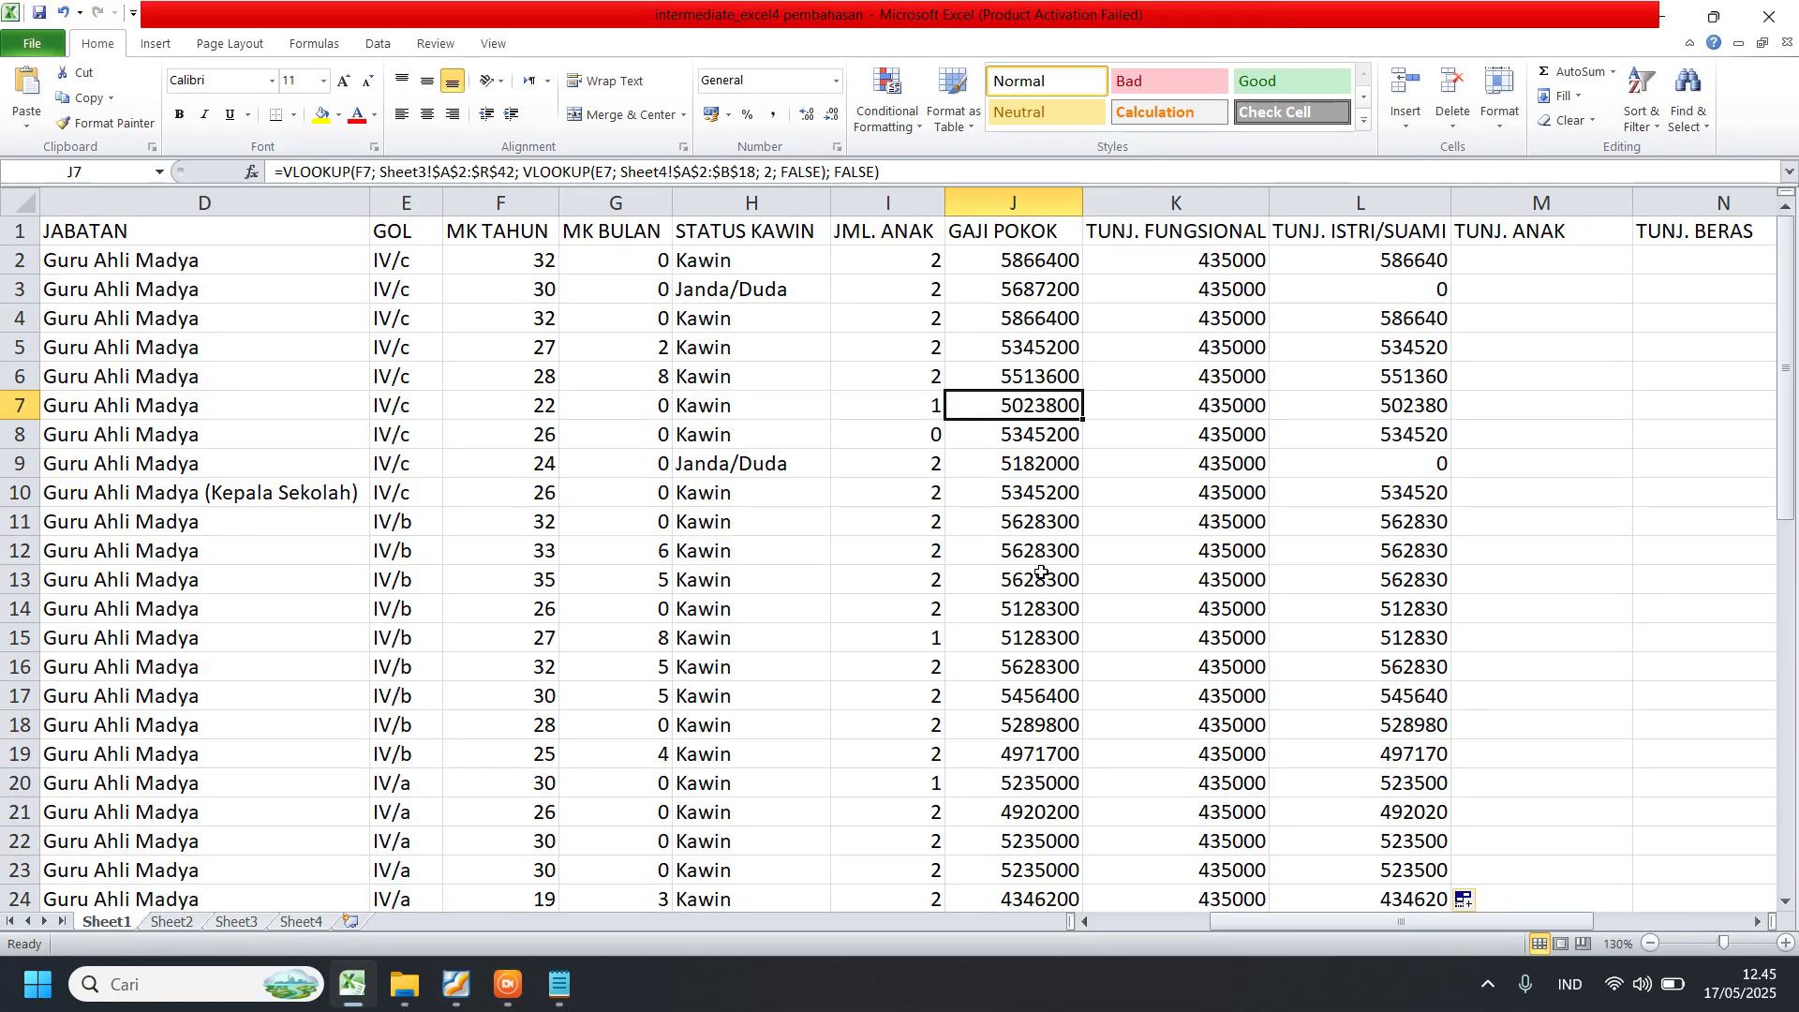
{"action": "left_click", "coordinate": [912, 437]}
{"action": "left_click", "coordinate": [1012, 471]}
{"action": "left_click", "coordinate": [912, 441]}
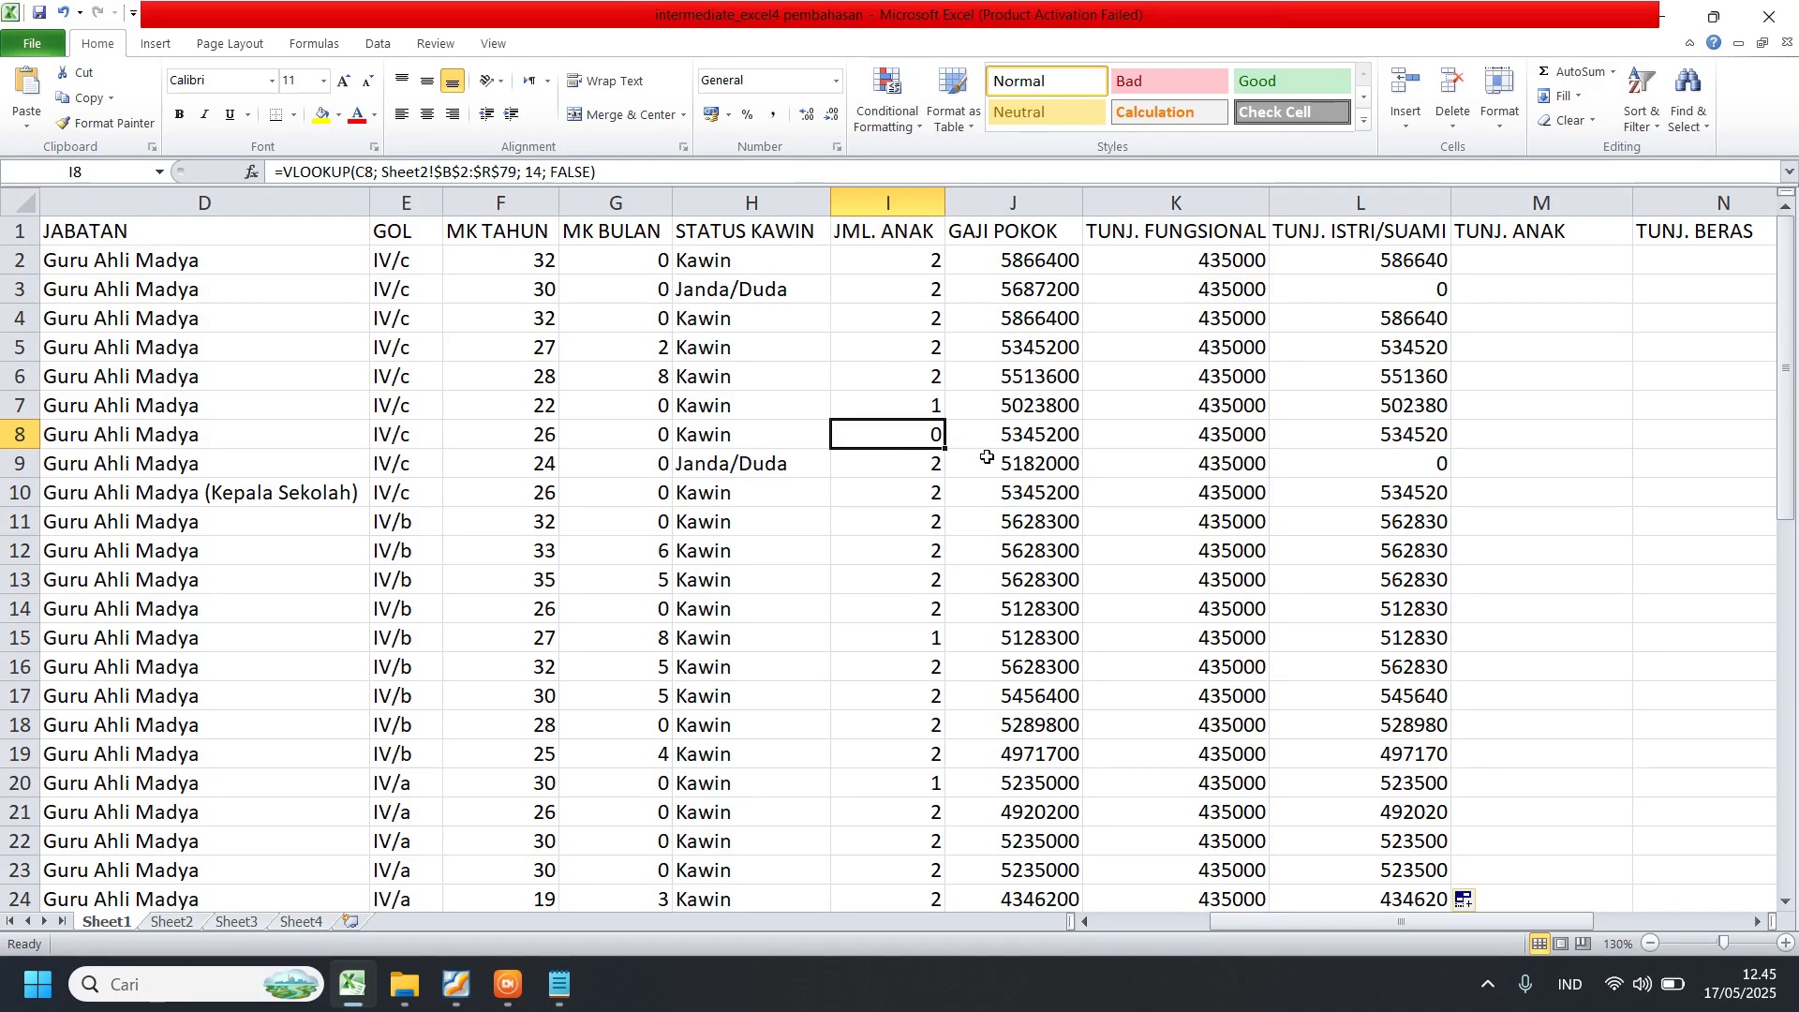
{"action": "left_click", "coordinate": [1031, 436]}
{"action": "left_click", "coordinate": [1395, 438]}
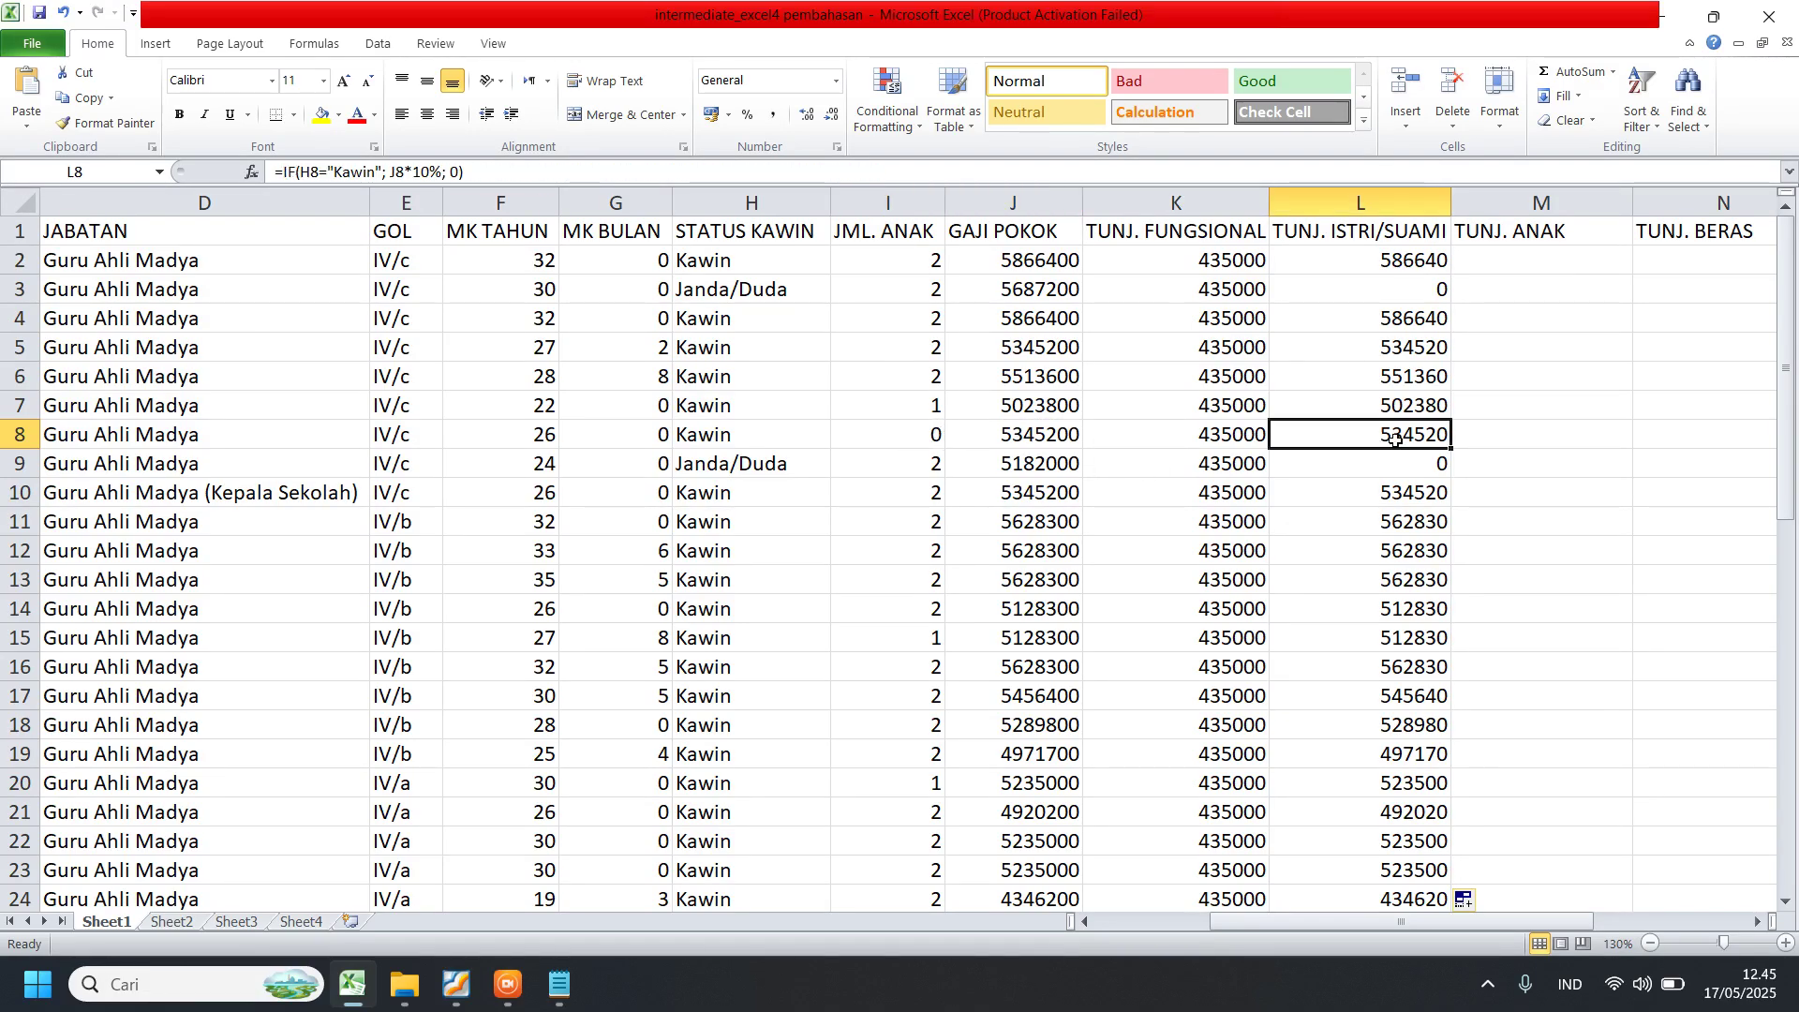
- Enter =I2*2%*J2 in TUNJ. ANAK cell M2 and fill it down the column
{"action": "left_click", "coordinate": [1518, 263]}
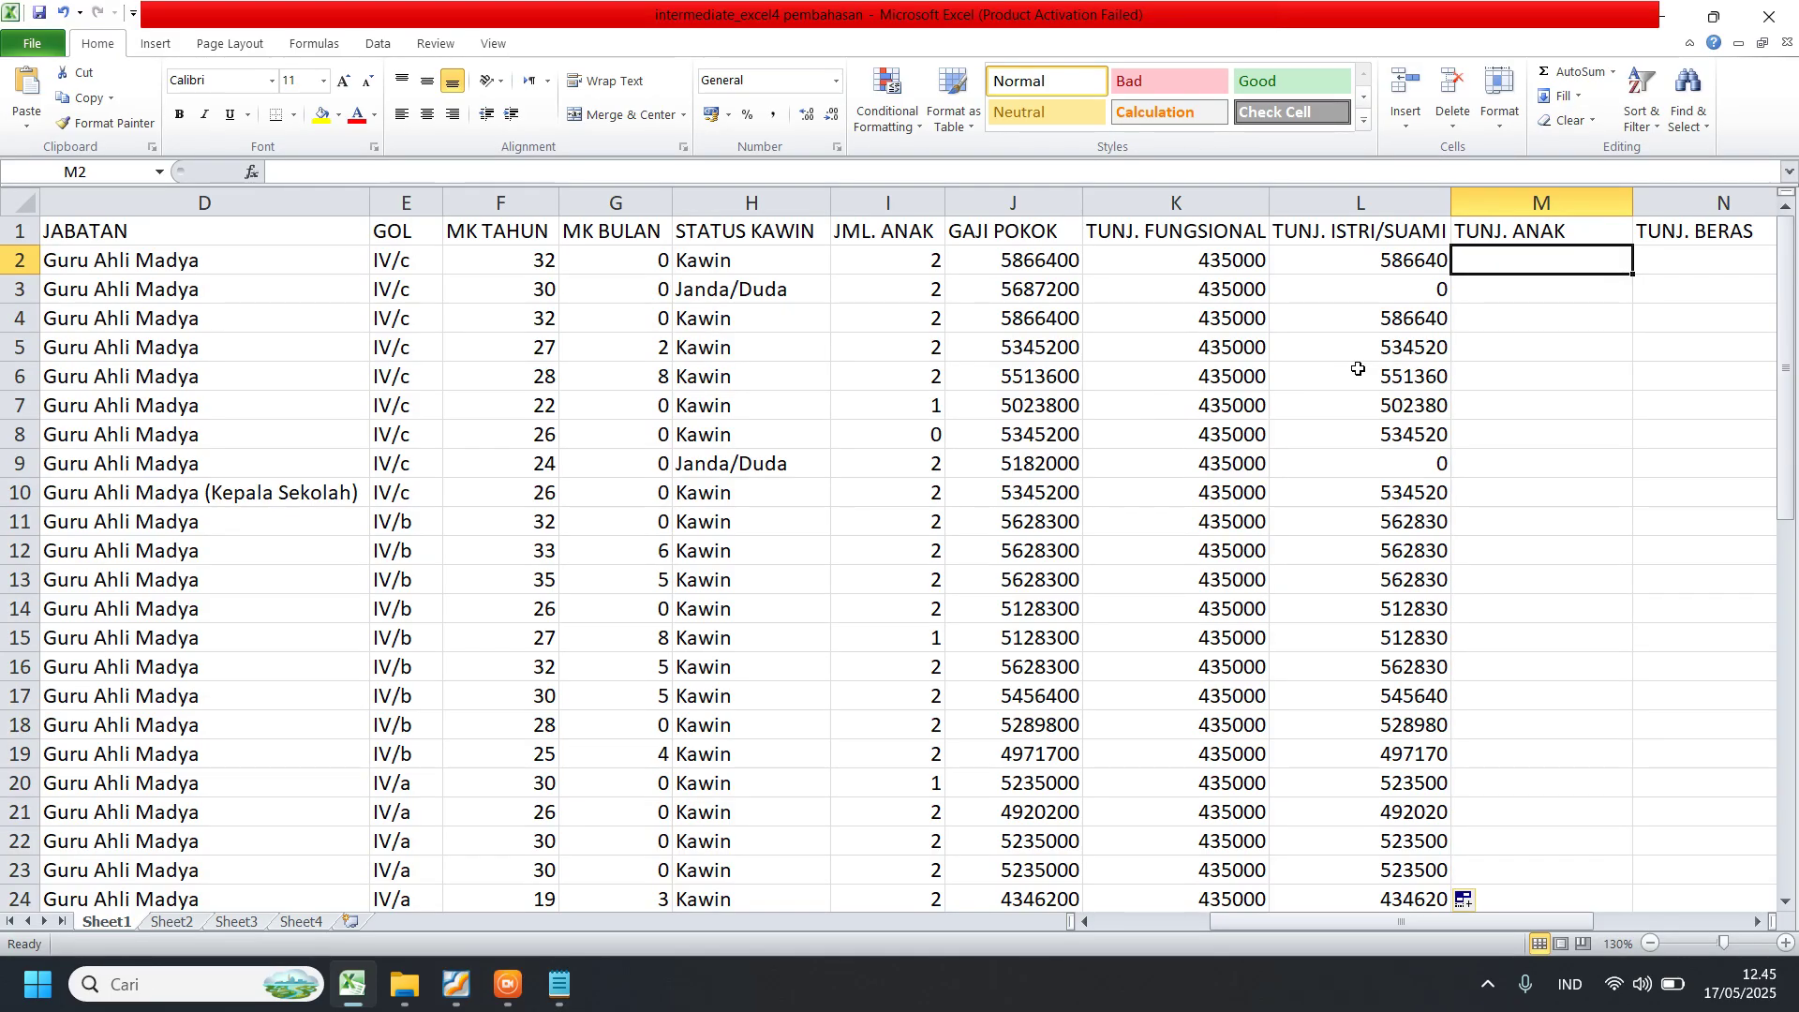
{"action": "type", "text": "="}
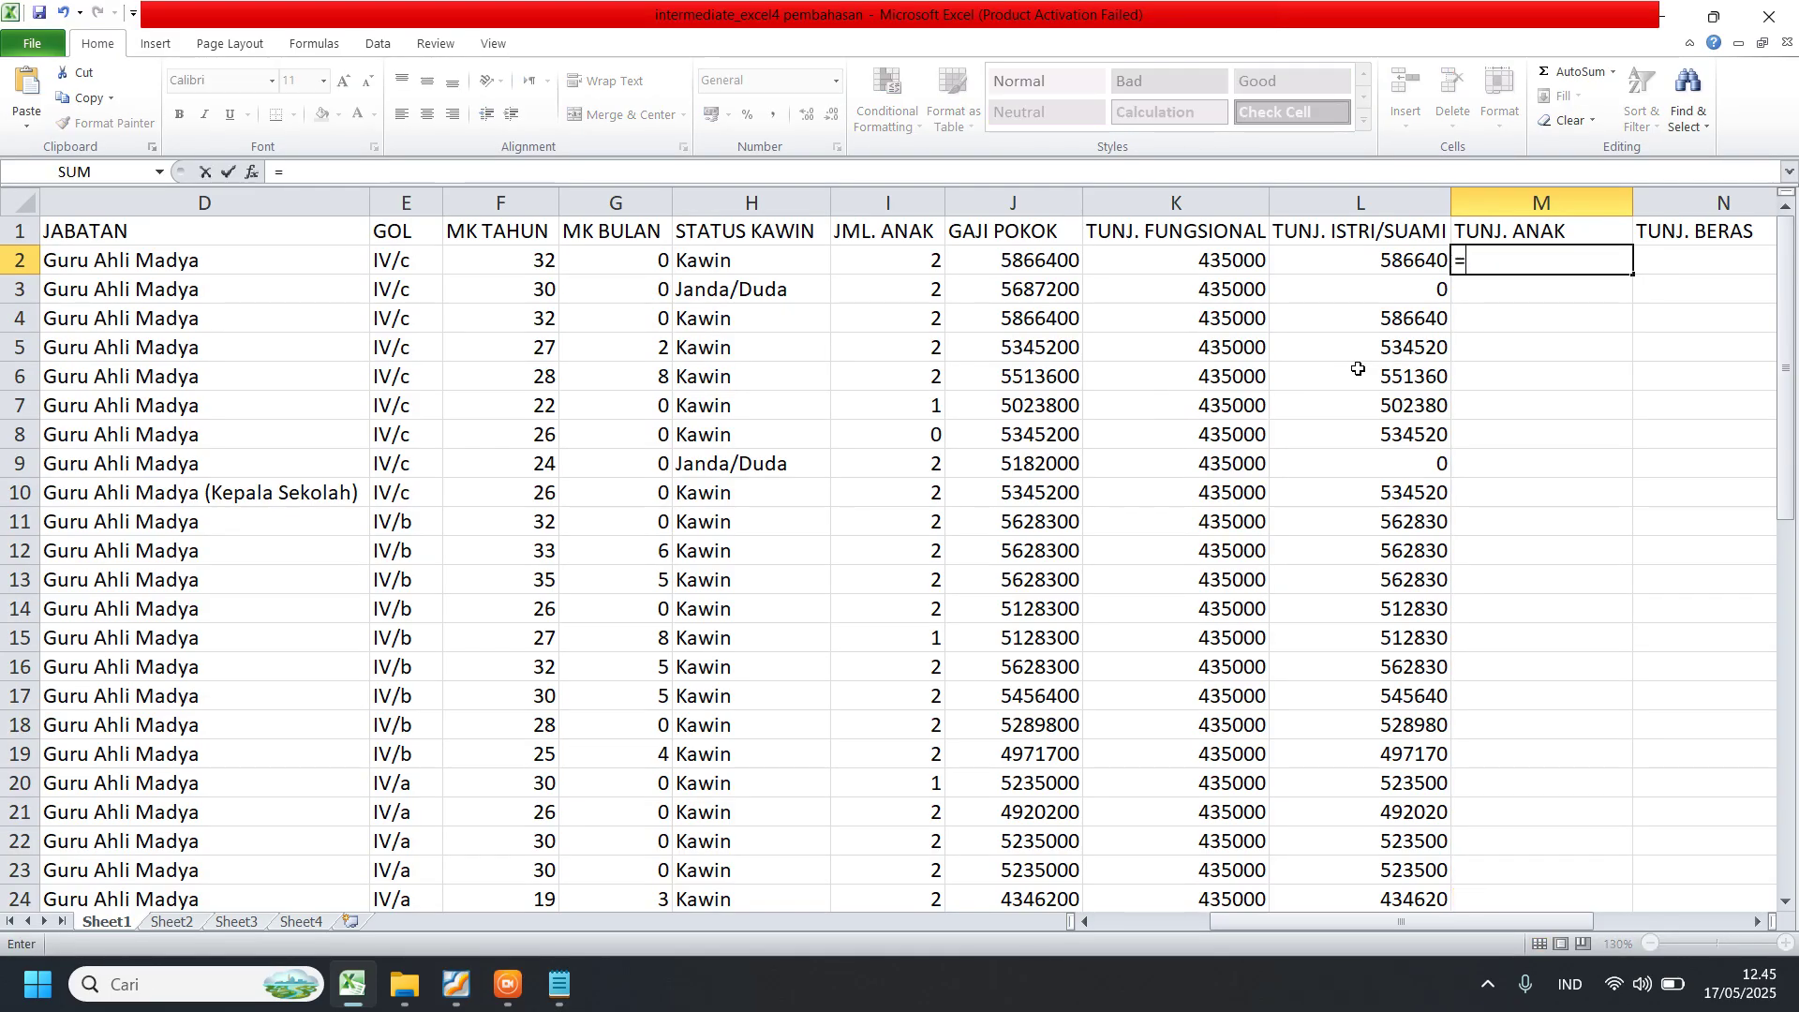
{"action": "left_click", "coordinate": [895, 263]}
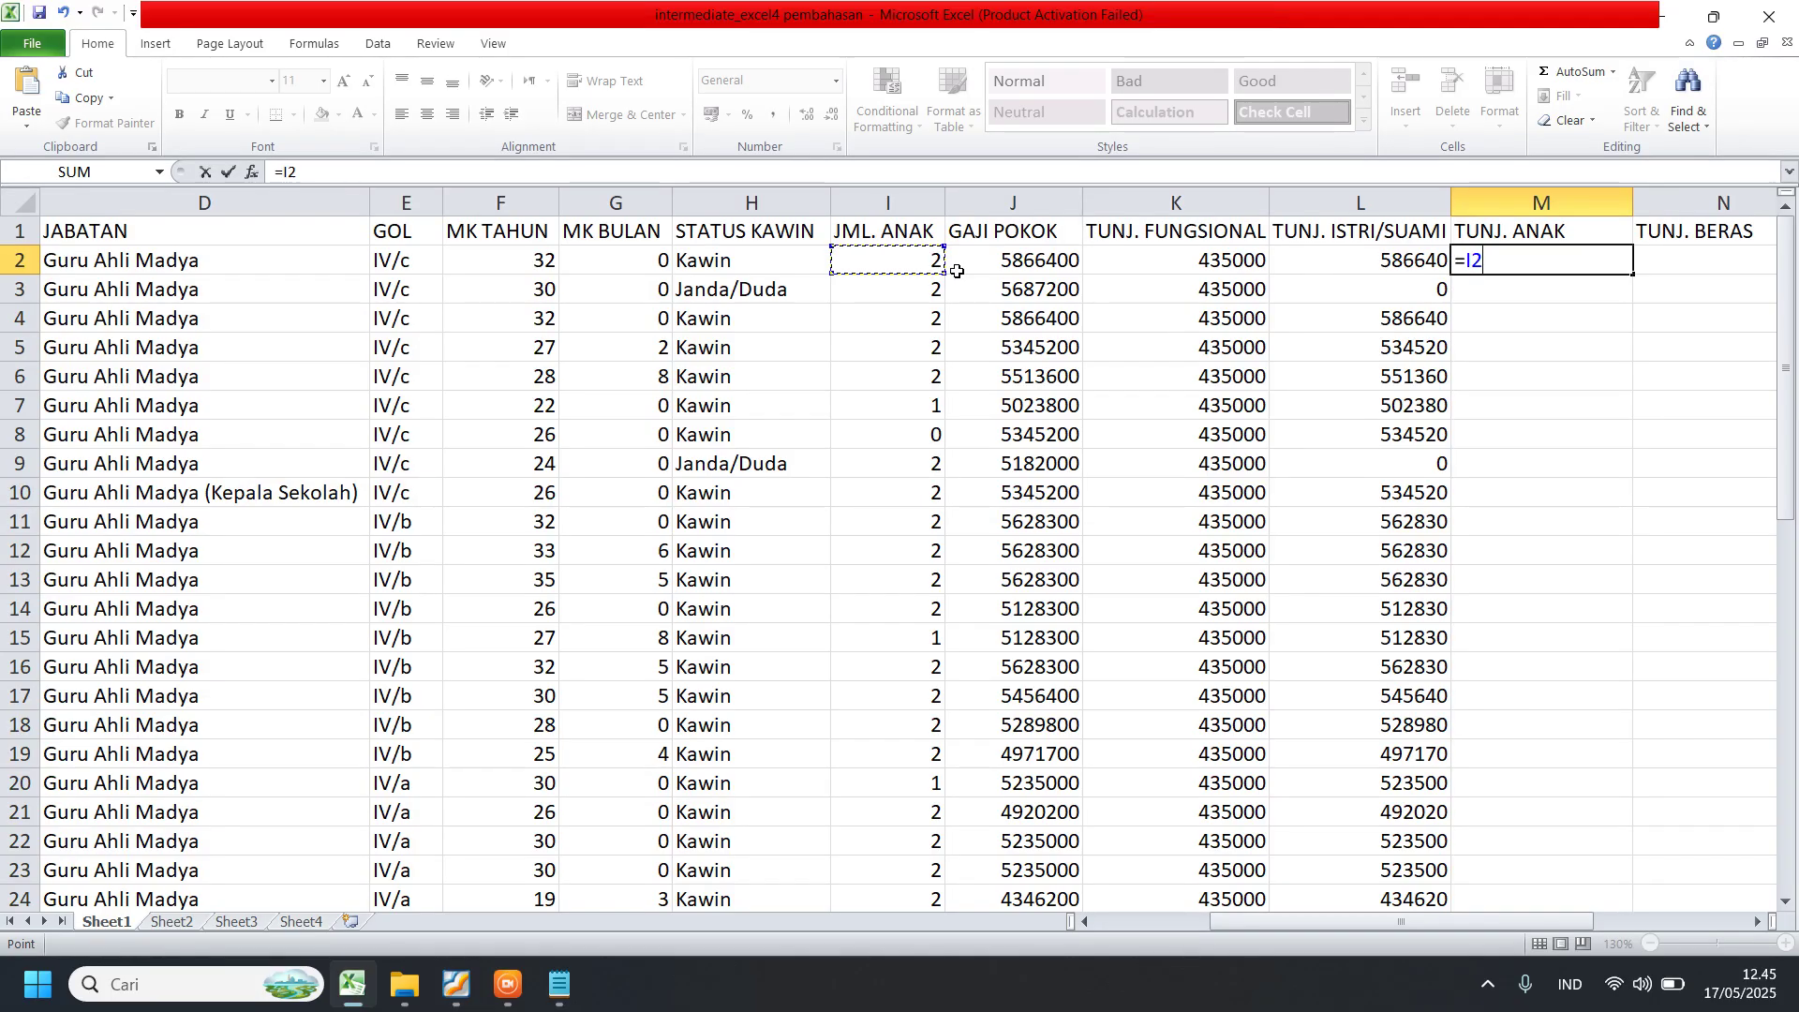
{"action": "type", "text": "*2%*"}
{"action": "left_click", "coordinate": [1012, 265]}
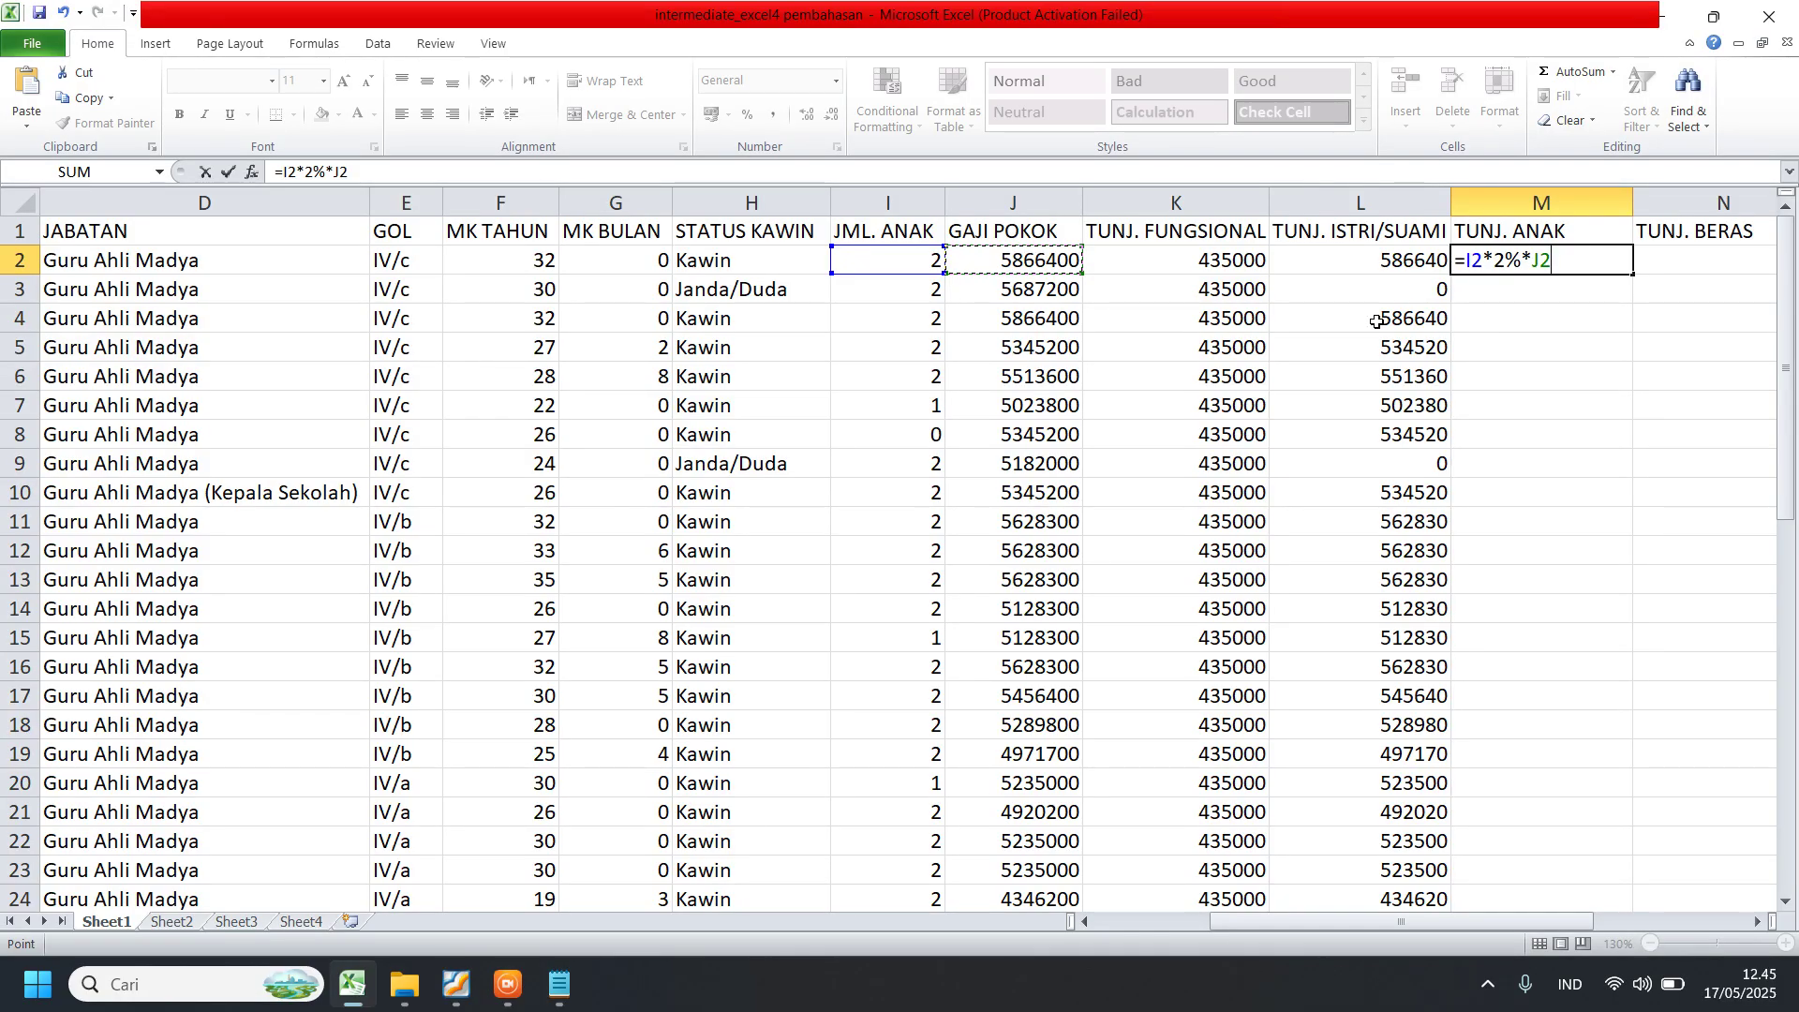
{"action": "key", "text": "Return"}
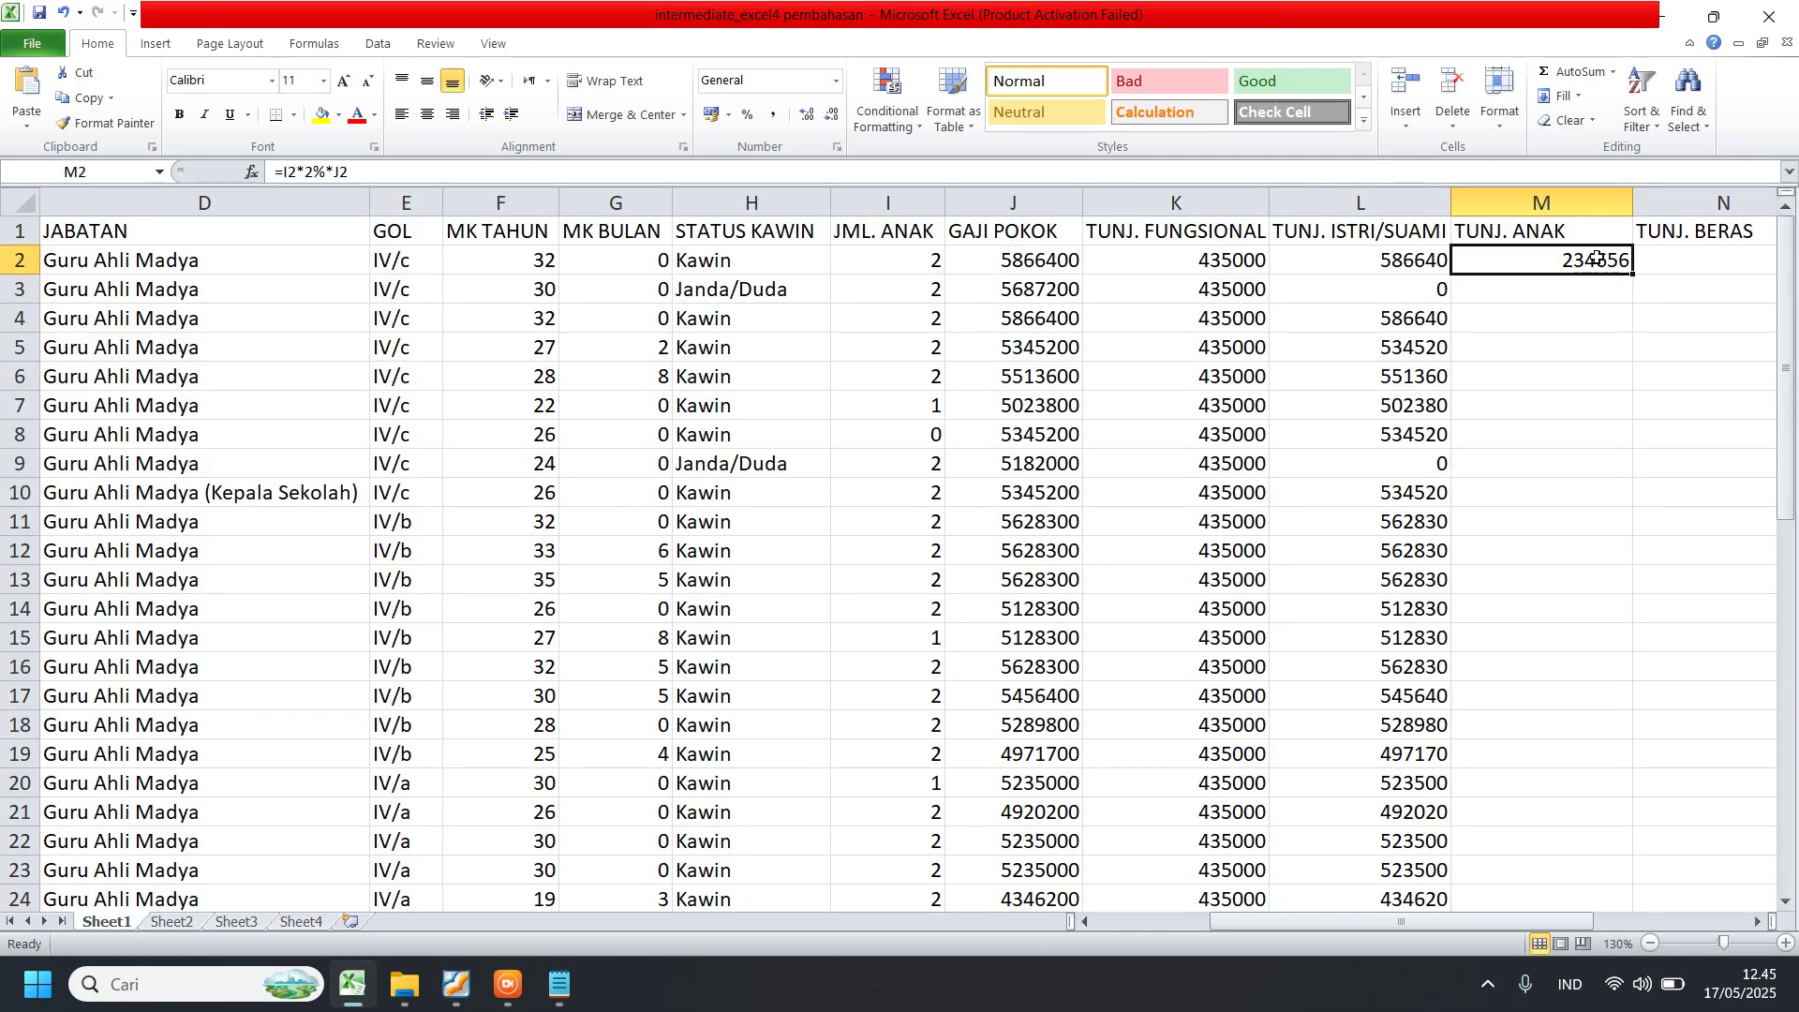
{"action": "left_click", "coordinate": [1614, 265]}
{"action": "double_click", "coordinate": [1632, 274]}
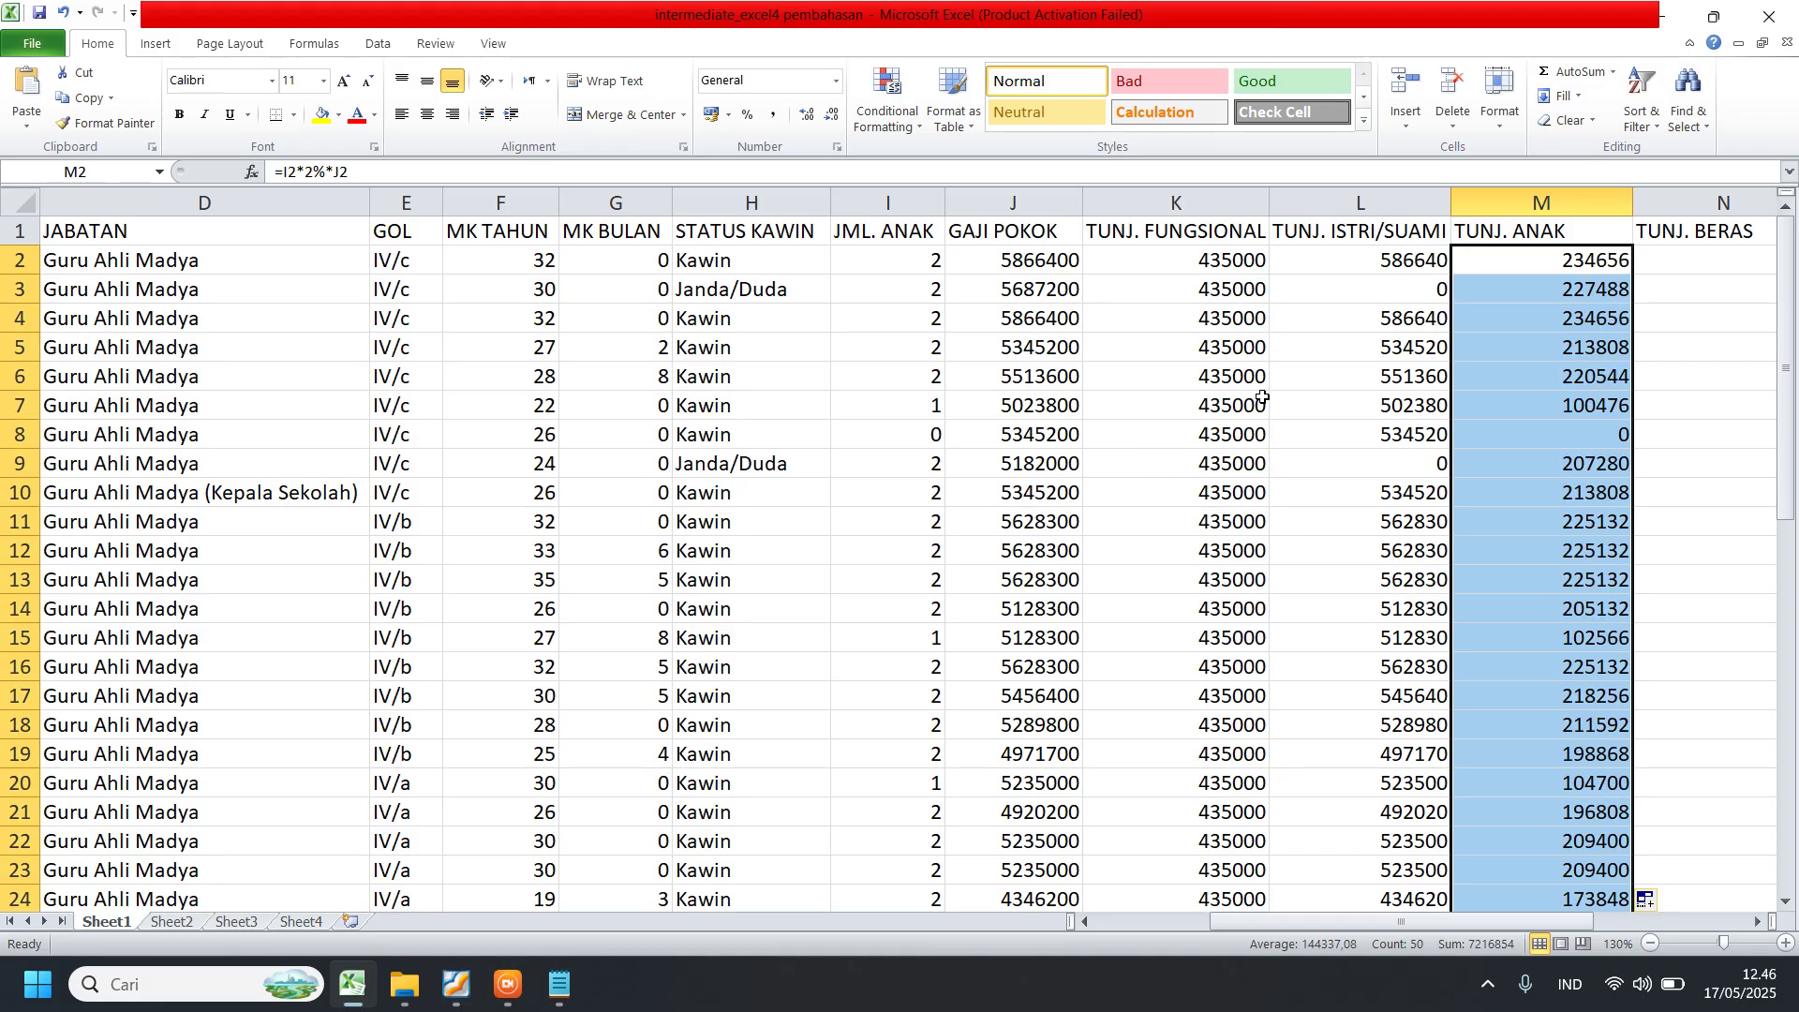
- Check the filled TUNJ. ANAK amounts against JML. ANAK, including the rows with no children further down
{"action": "left_click", "coordinate": [1208, 401]}
{"action": "left_click", "coordinate": [931, 382]}
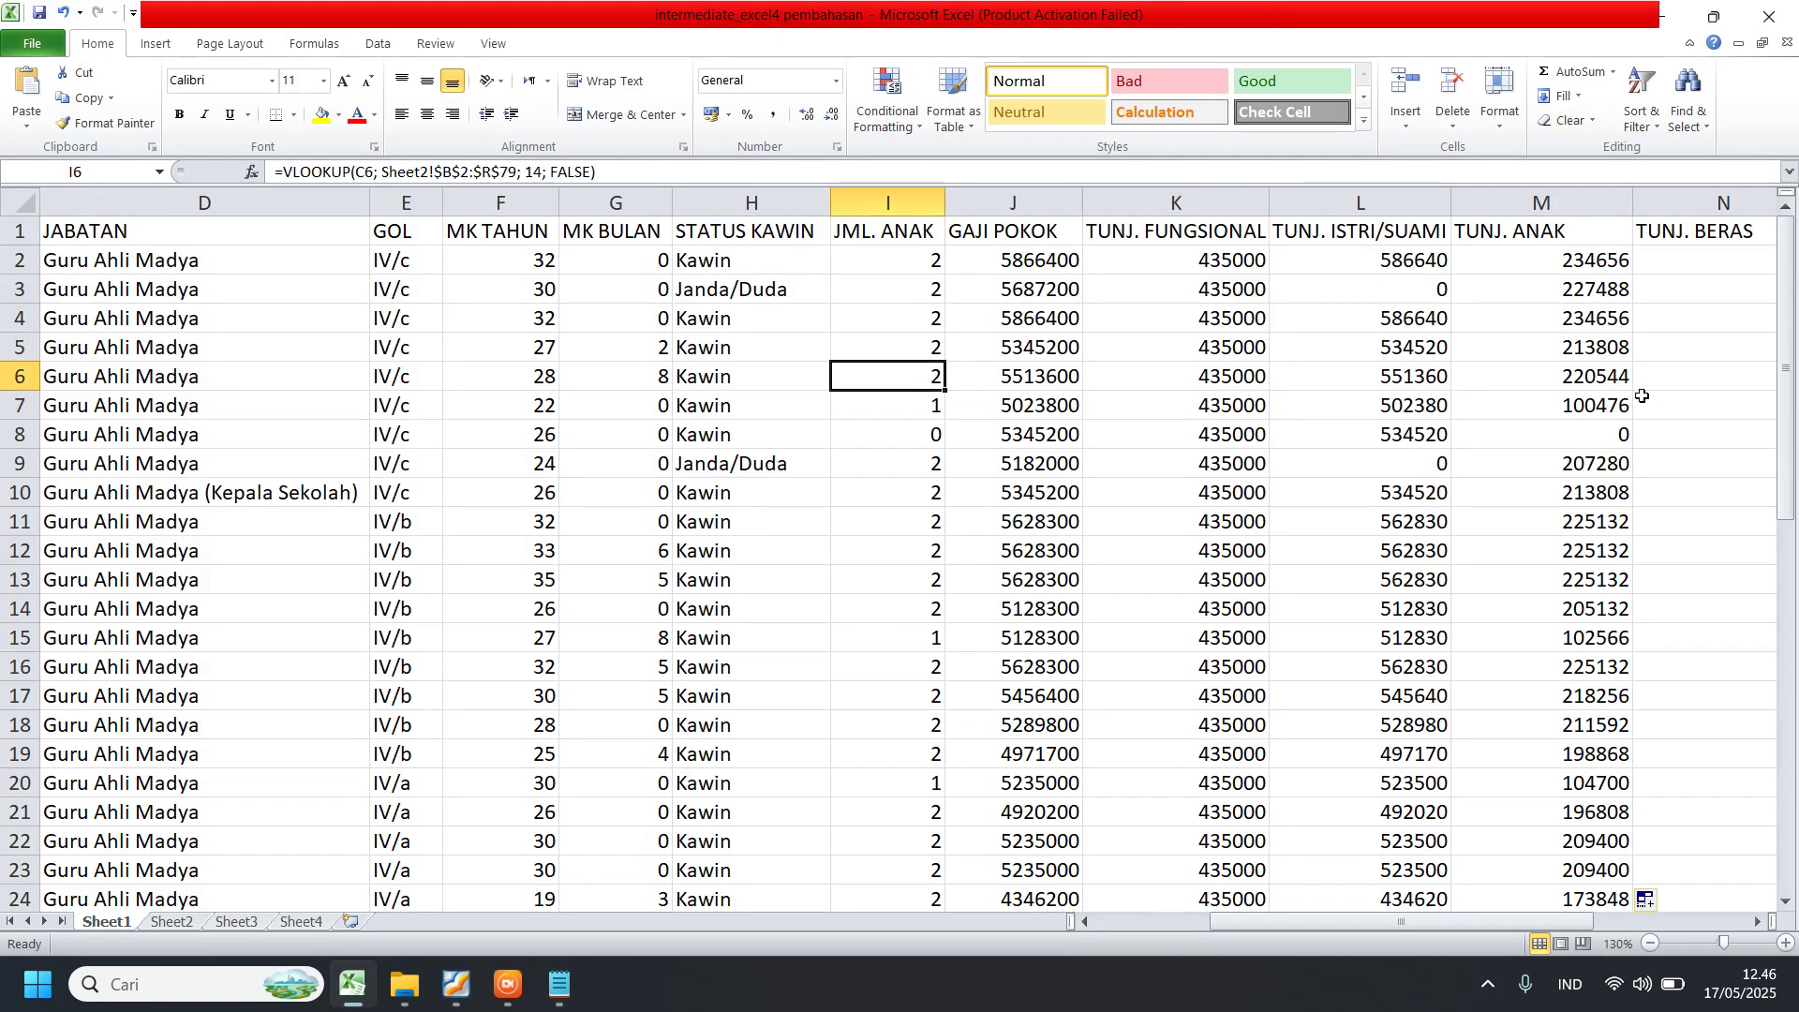
{"action": "left_click", "coordinate": [1583, 381]}
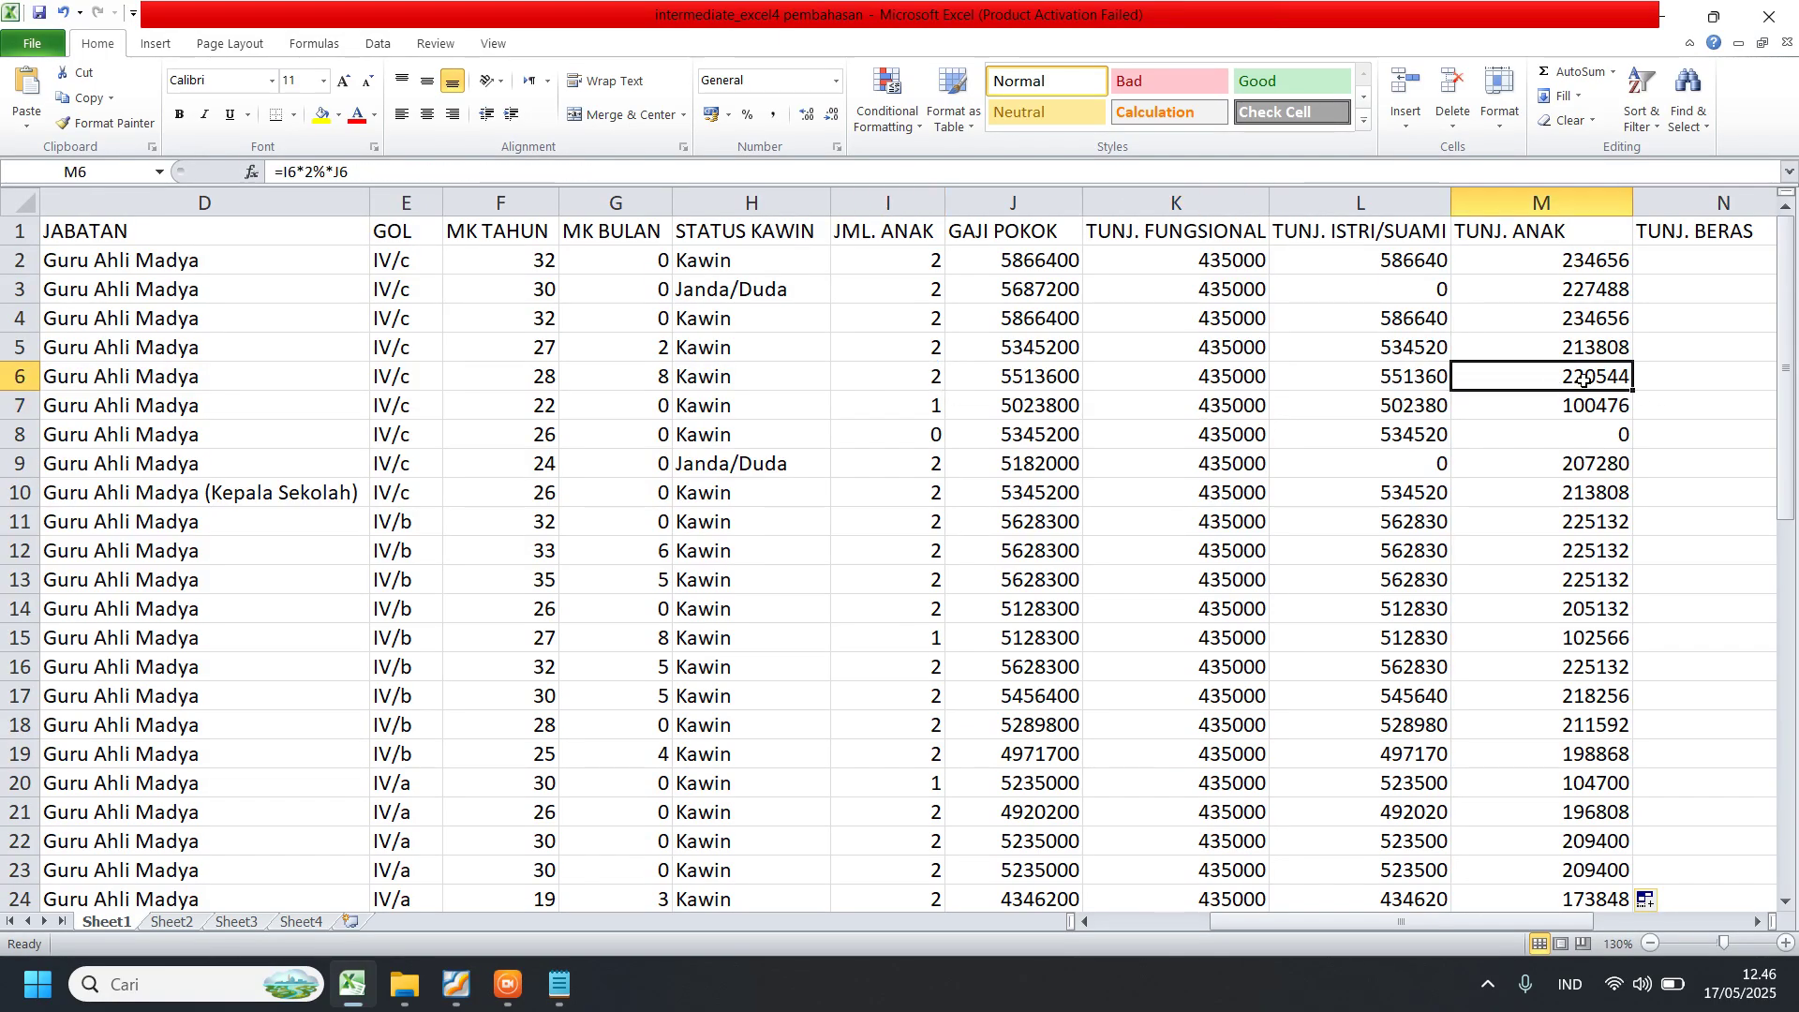
{"action": "left_click", "coordinate": [908, 409]}
{"action": "left_click", "coordinate": [1596, 404]}
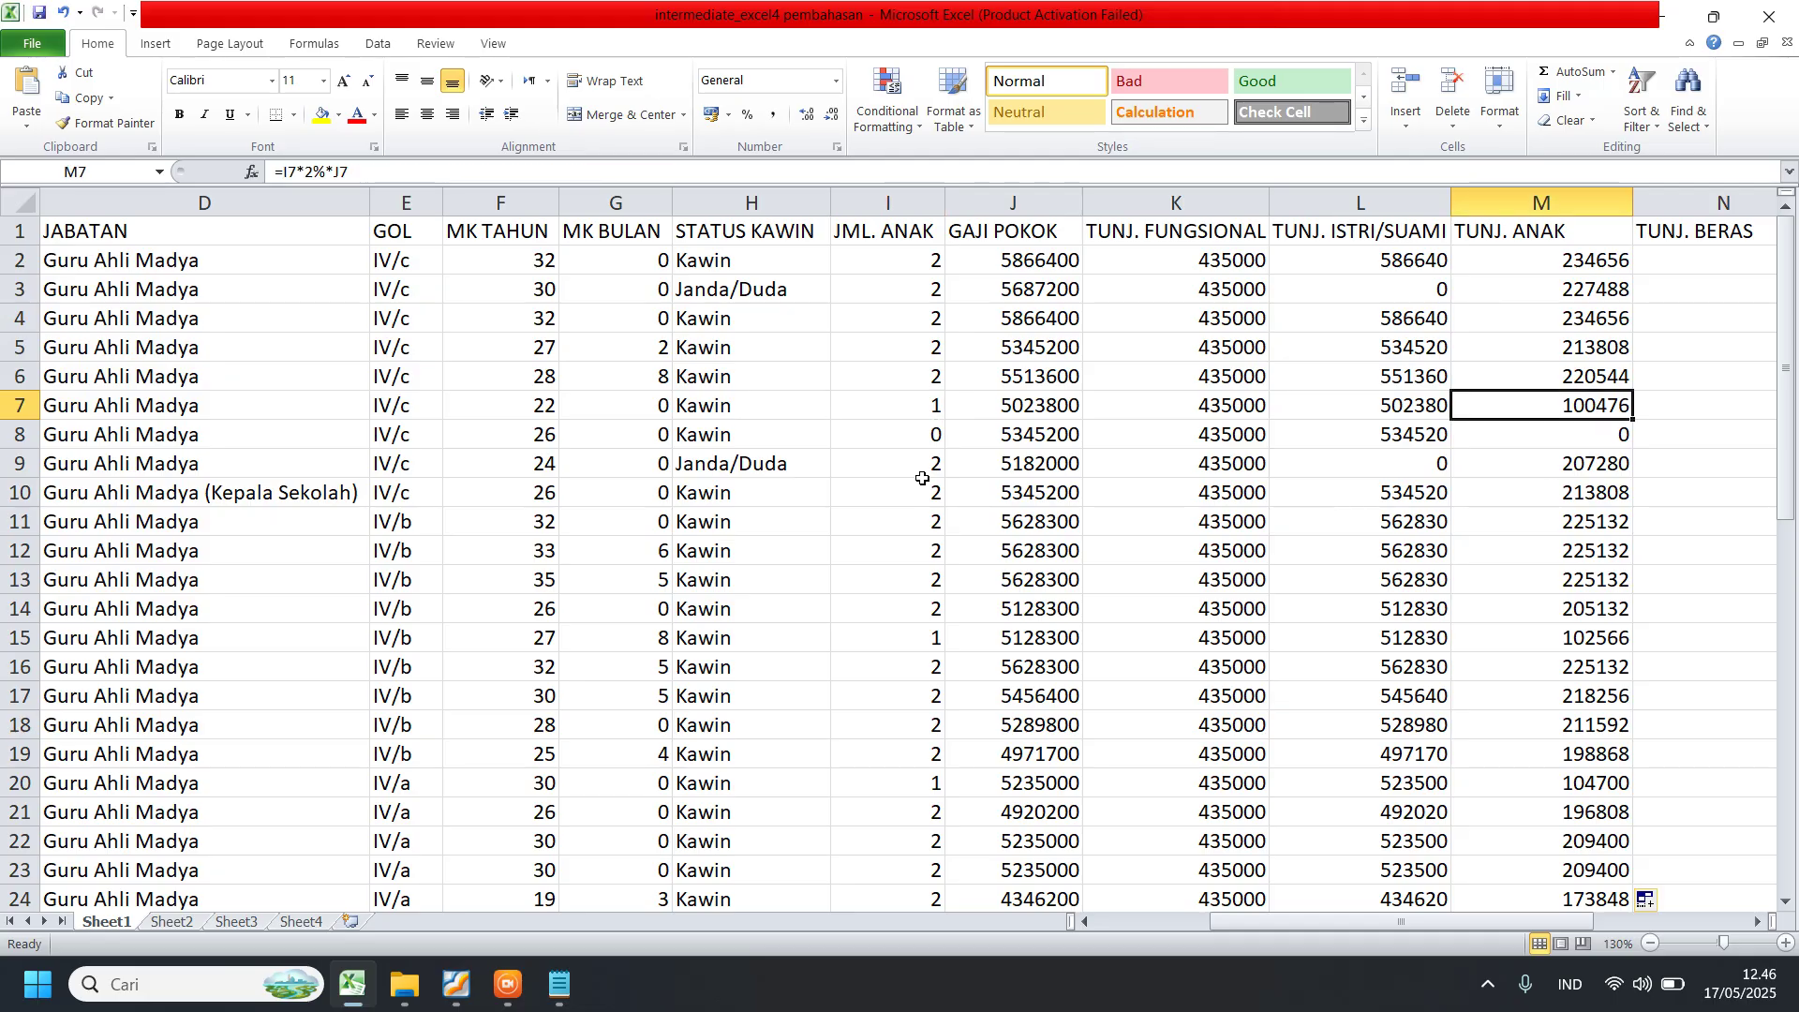
{"action": "scroll", "coordinate": [1556, 820], "scroll_direction": "down", "scroll_amount": 6}
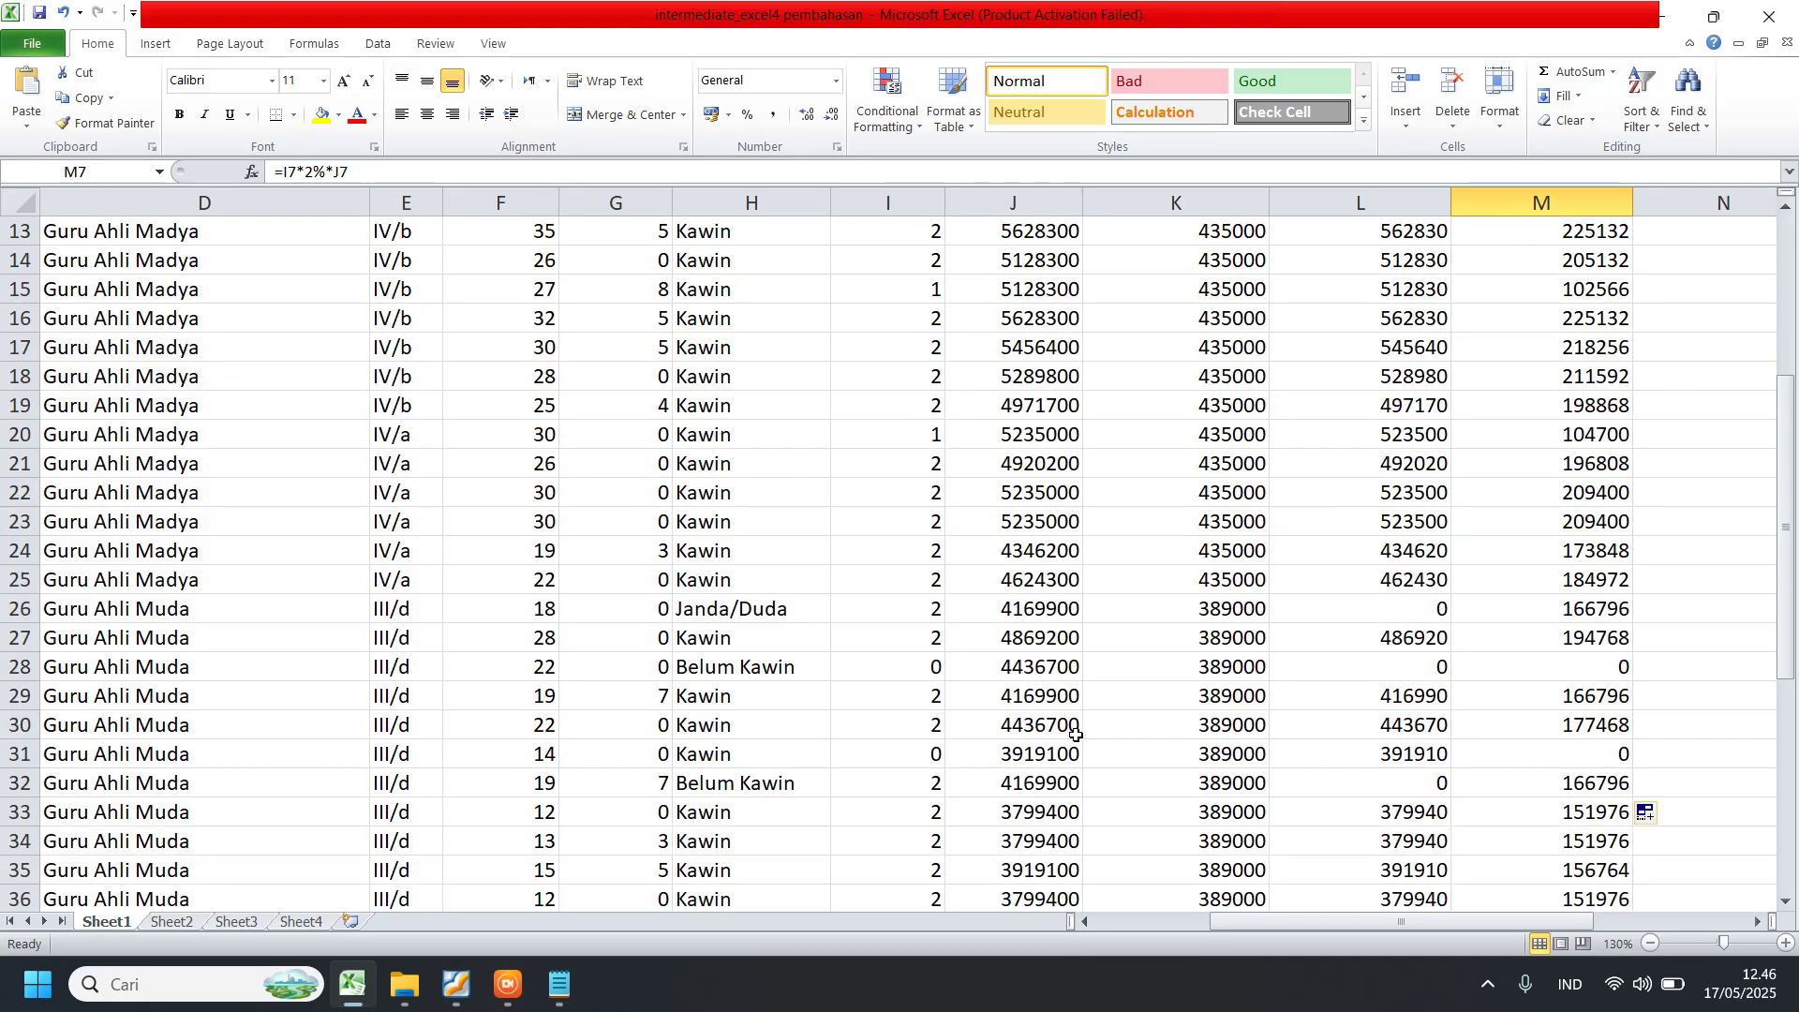
{"action": "left_click", "coordinate": [926, 791]}
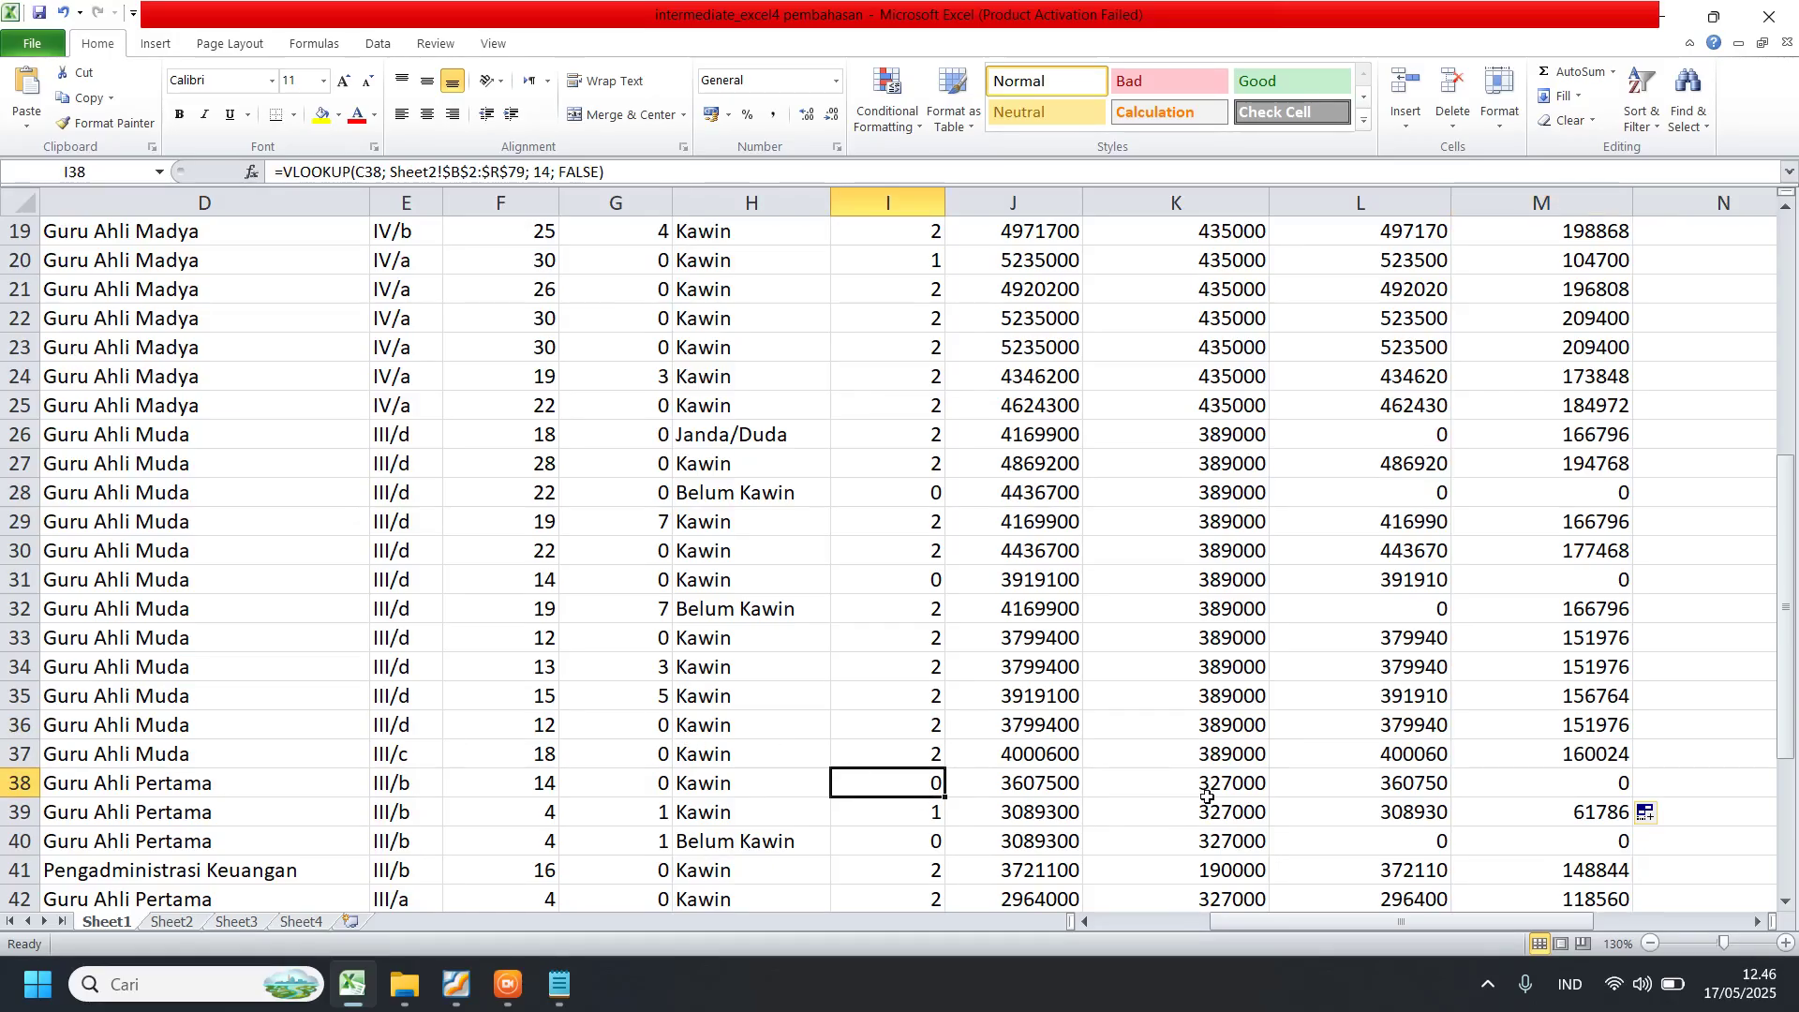
{"action": "left_click", "coordinate": [1613, 783]}
{"action": "left_click", "coordinate": [1604, 581]}
{"action": "left_click", "coordinate": [1604, 494]}
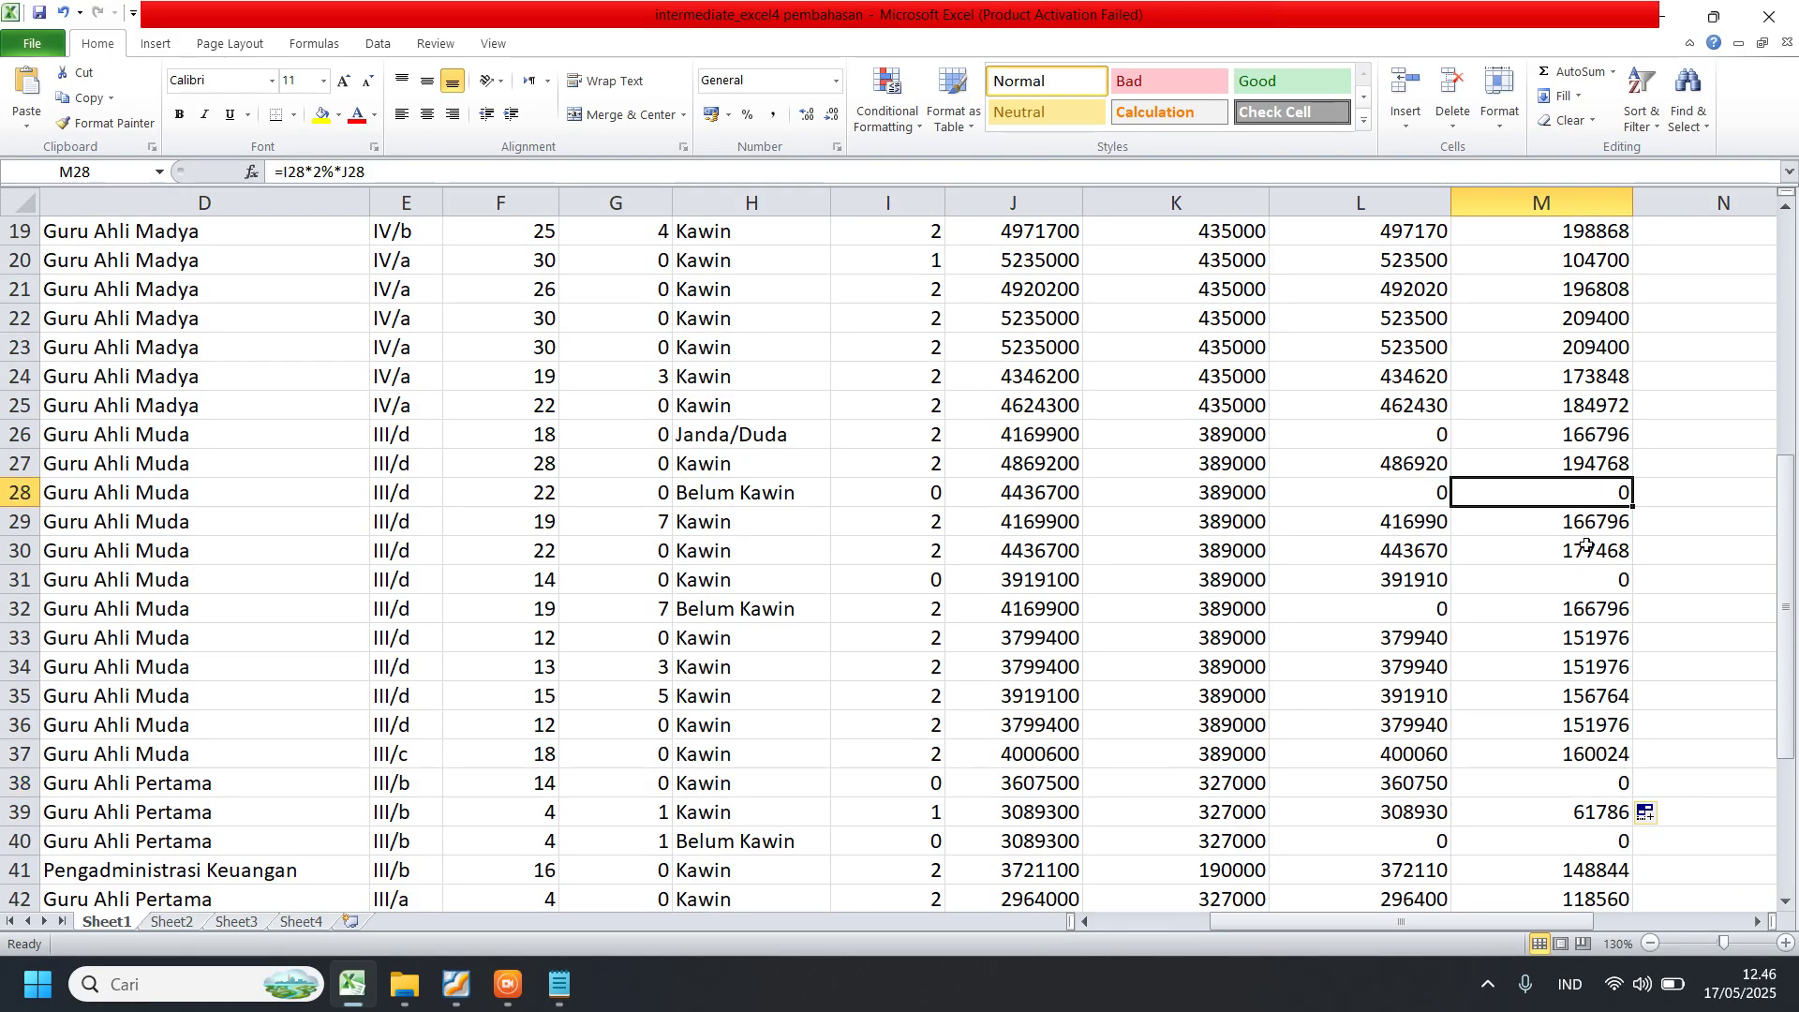
{"action": "scroll", "coordinate": [1557, 497], "scroll_direction": "up", "scroll_amount": 6}
{"action": "left_click", "coordinate": [1572, 294]}
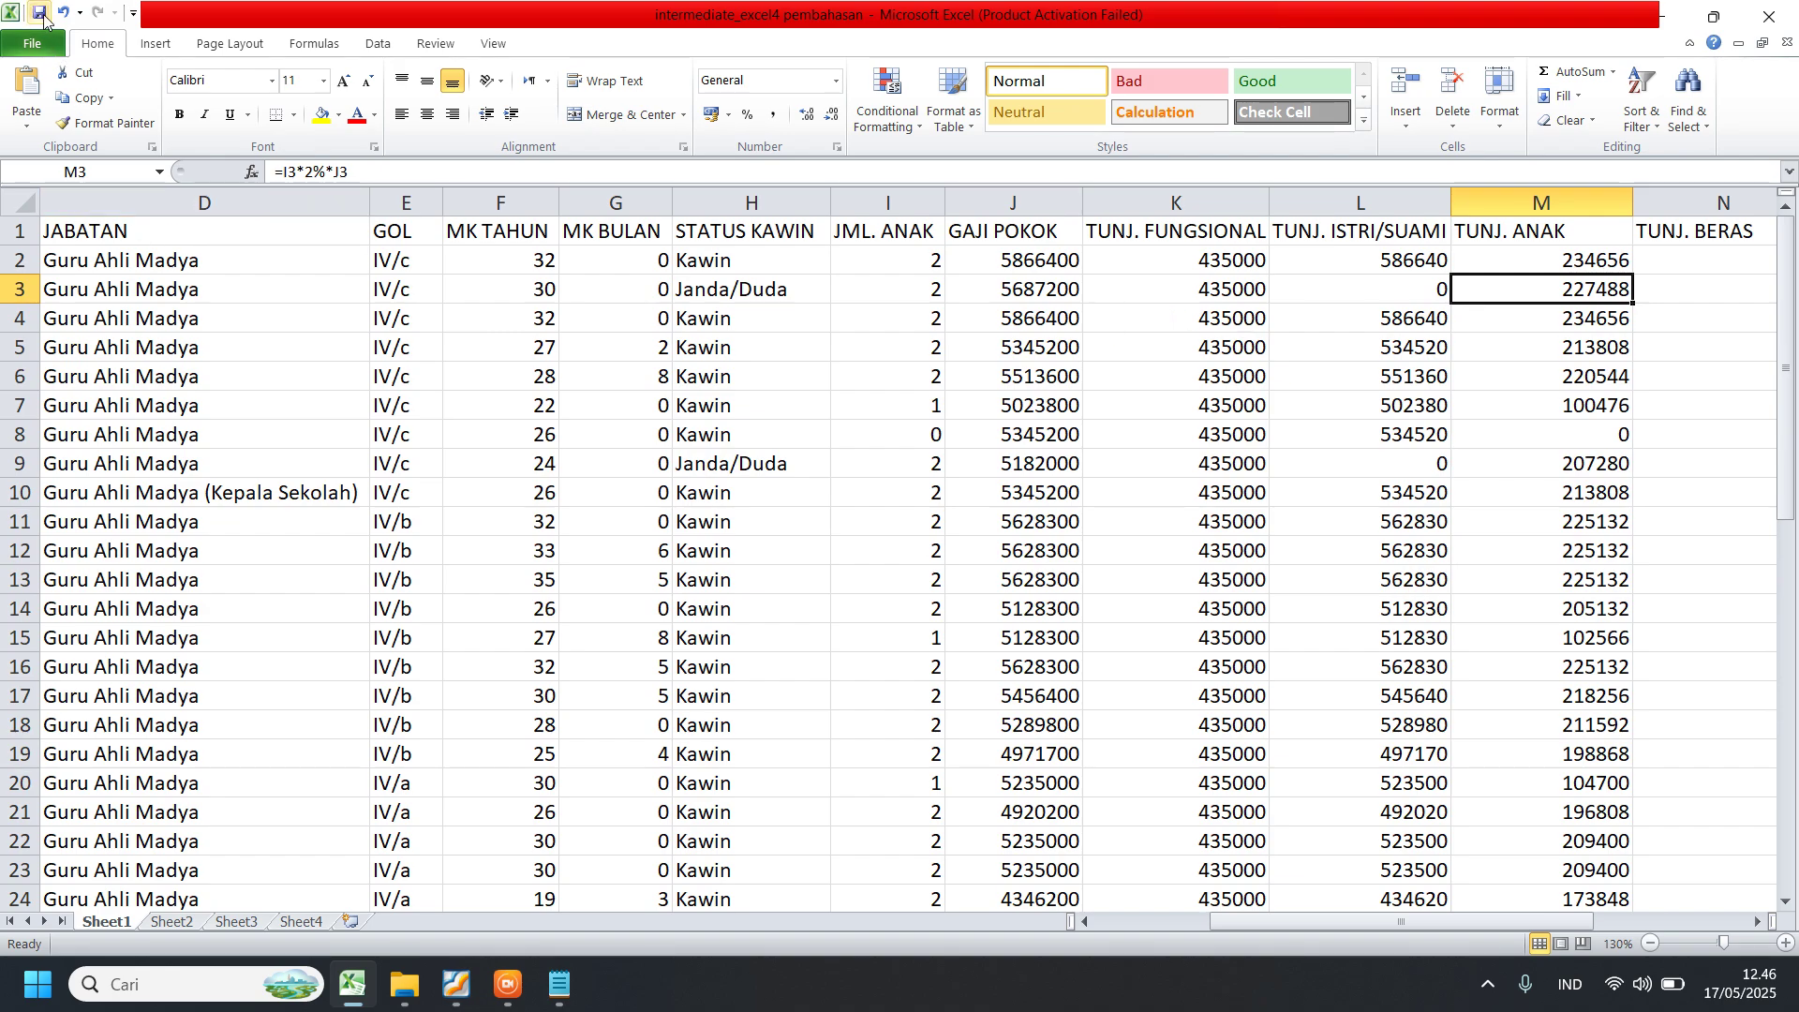
{"action": "left_click", "coordinate": [770, 755]}
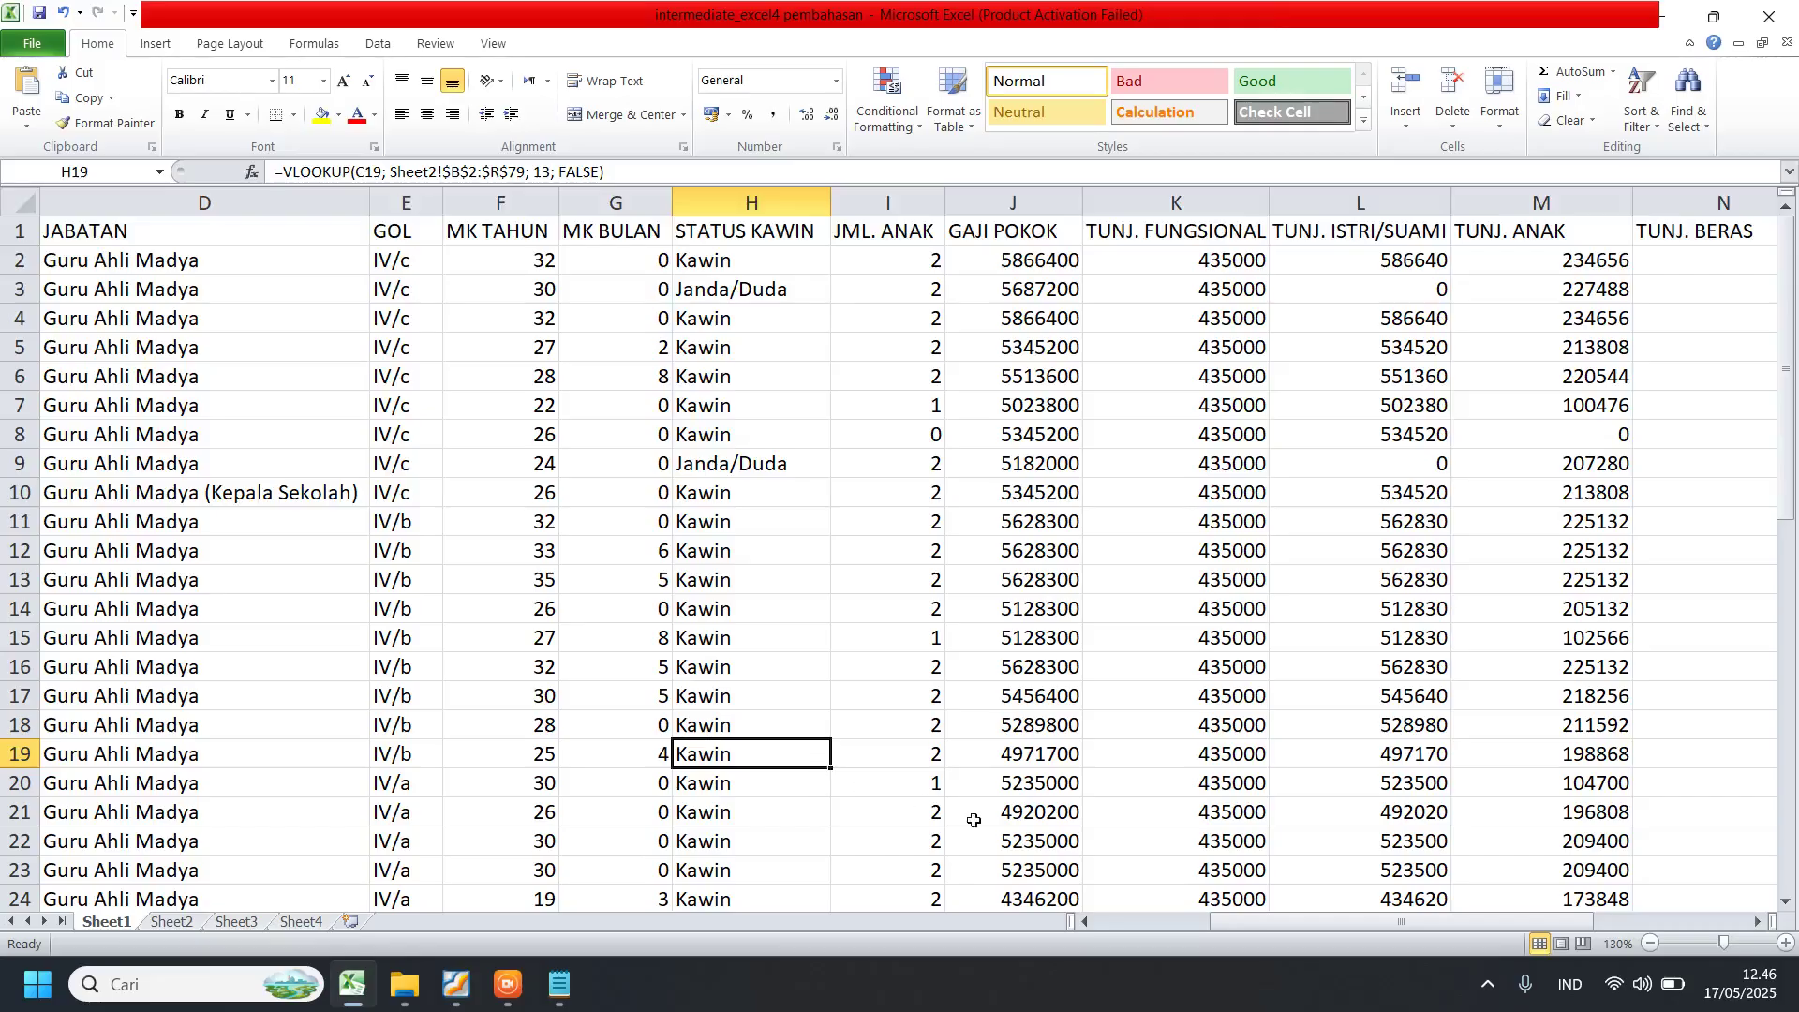
- Select TUNJ. BERAS cell N2, then review the rice allowance rule in the Notepad notes and the exercise PDF
{"action": "left_click", "coordinate": [1759, 923]}
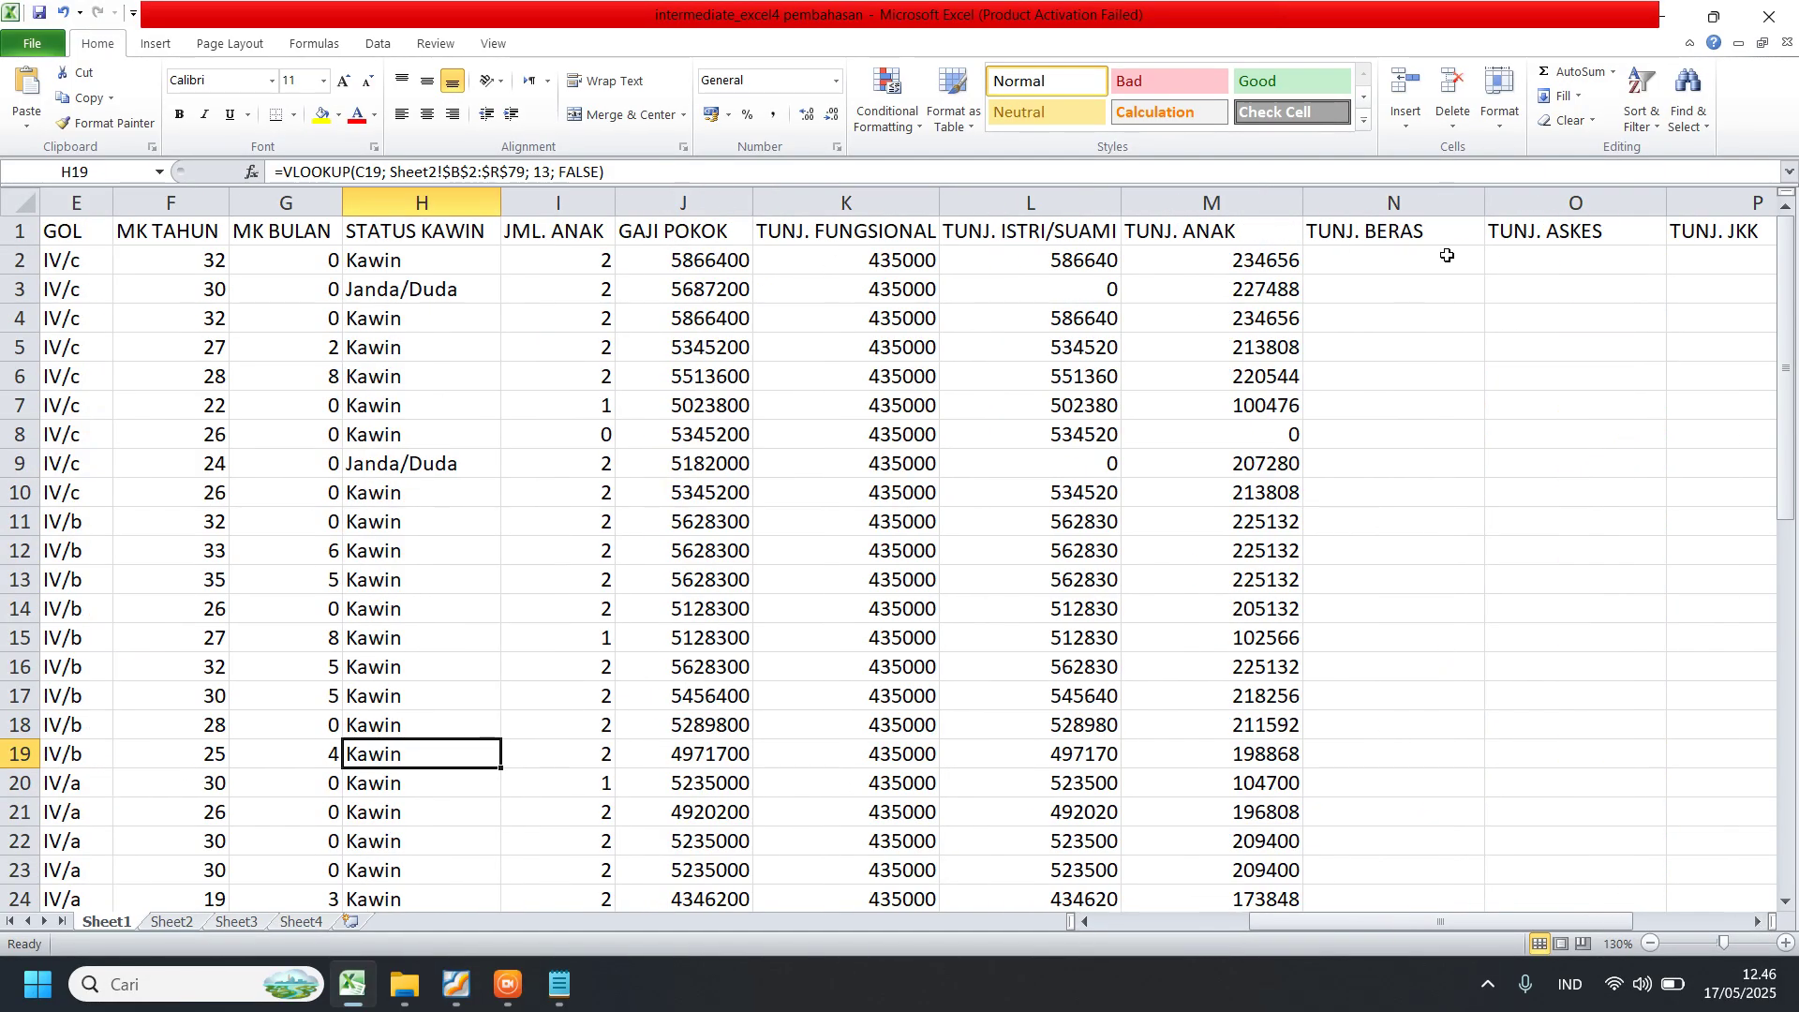
{"action": "left_click", "coordinate": [1345, 265]}
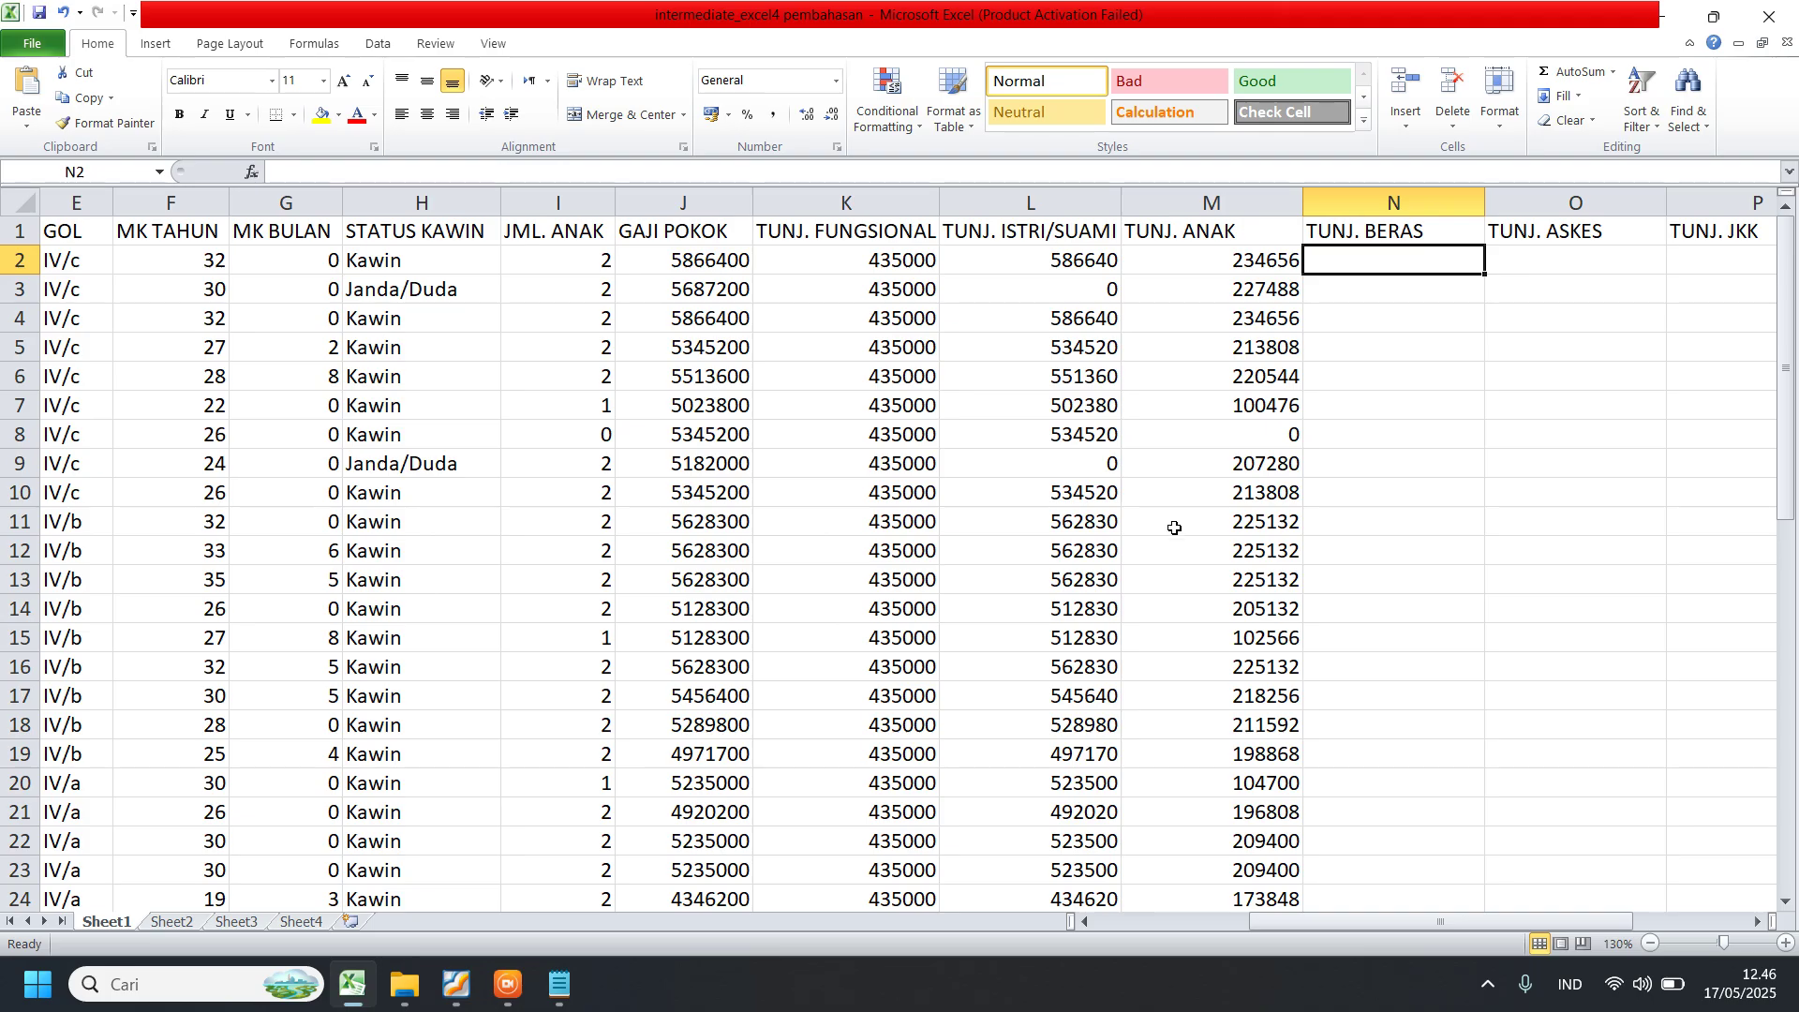
{"action": "left_click", "coordinate": [559, 984]}
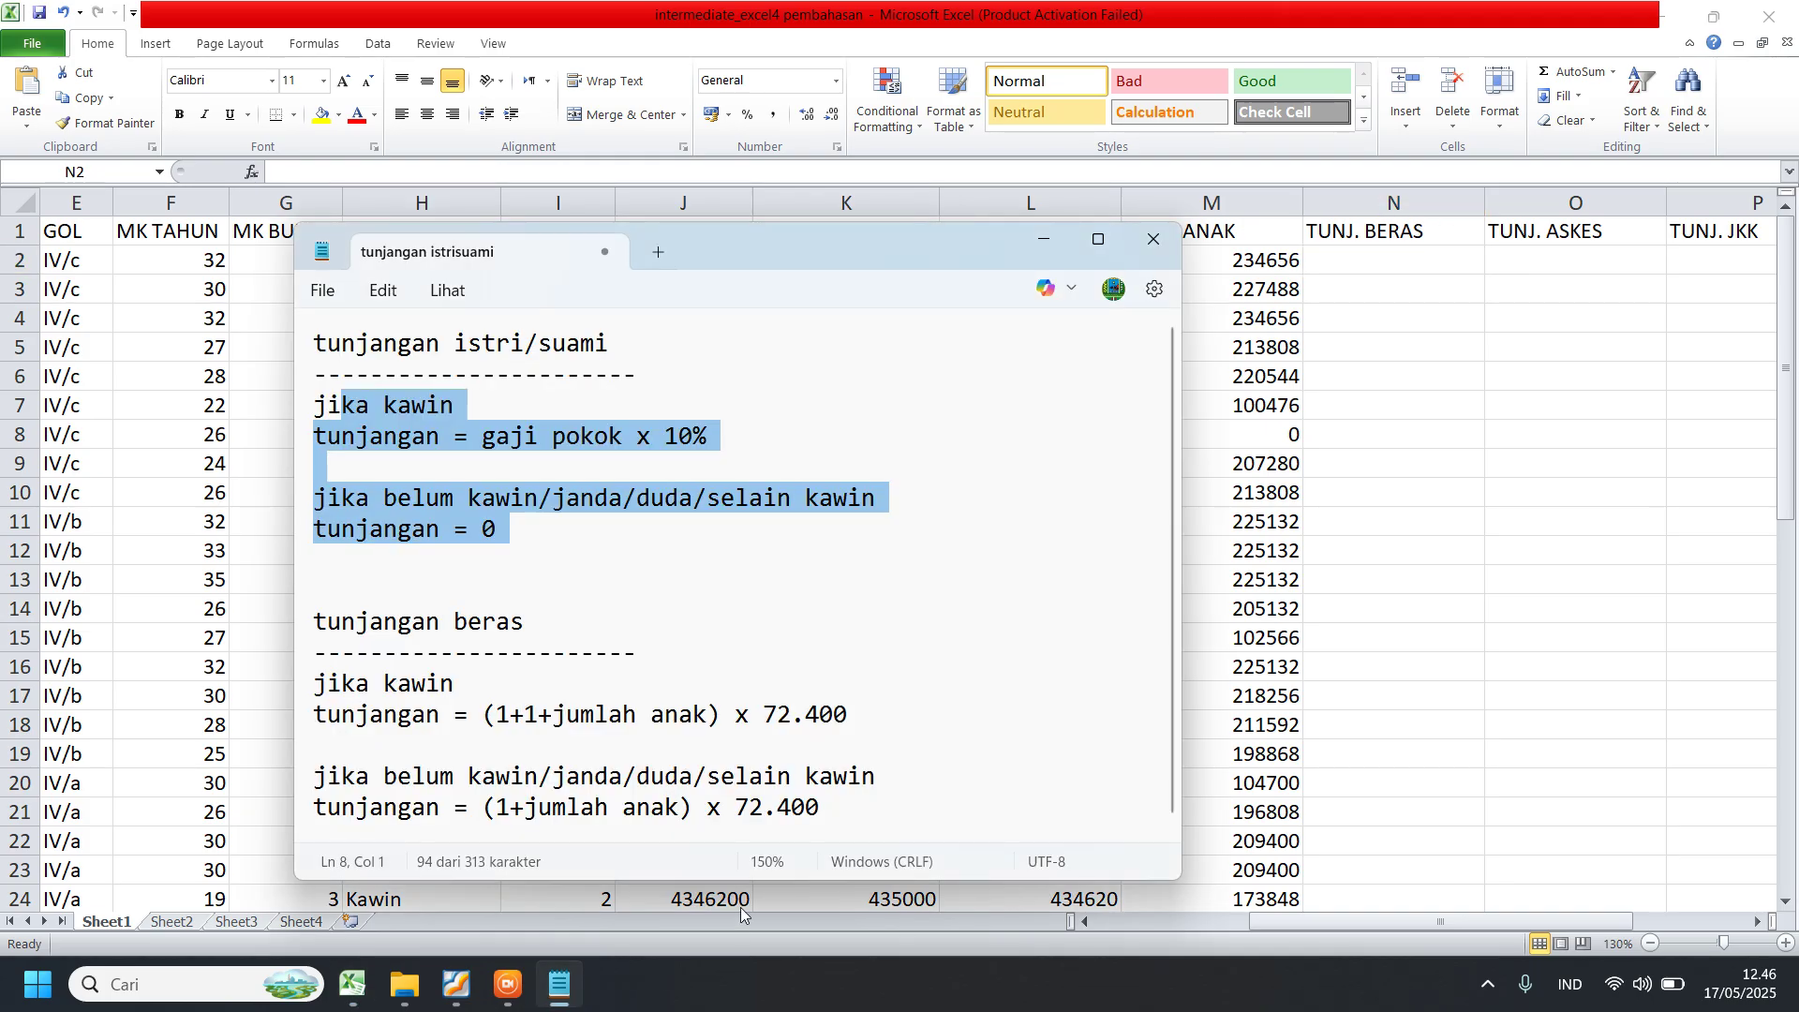
{"action": "left_click", "coordinate": [459, 986]}
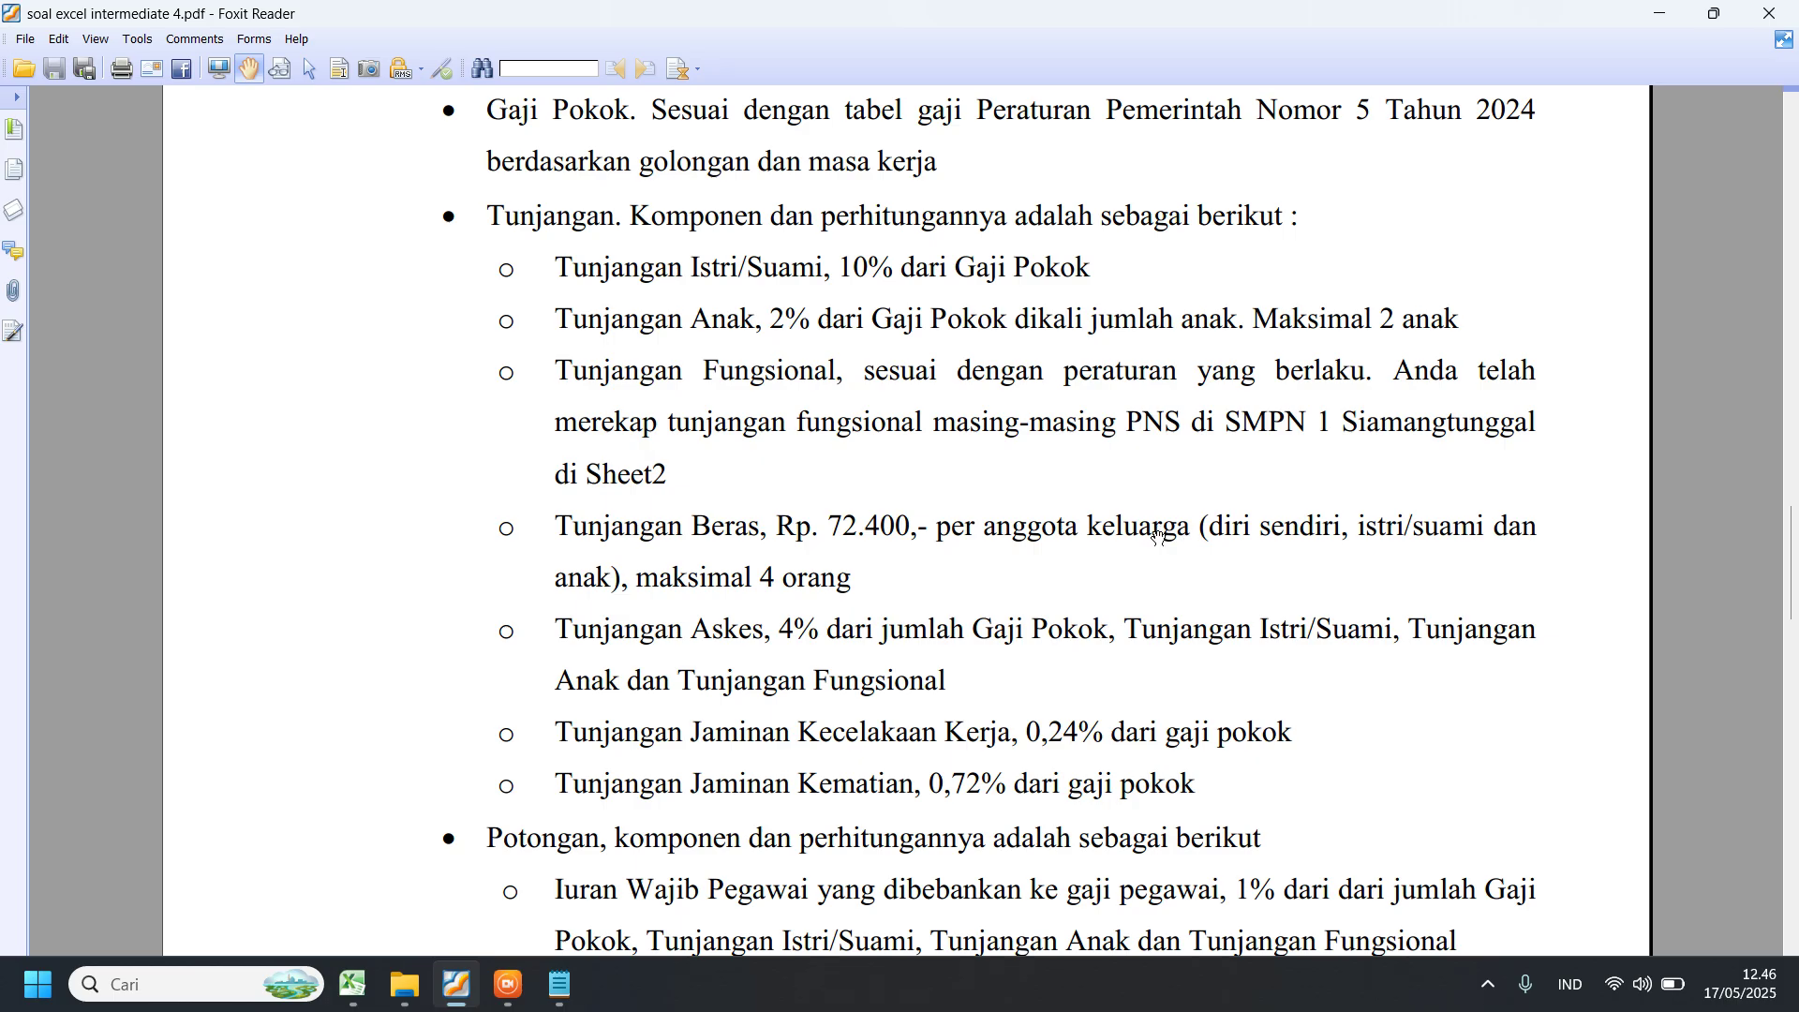
{"action": "left_click_drag", "start_coordinate": [1271, 536], "coordinate": [1272, 536]}
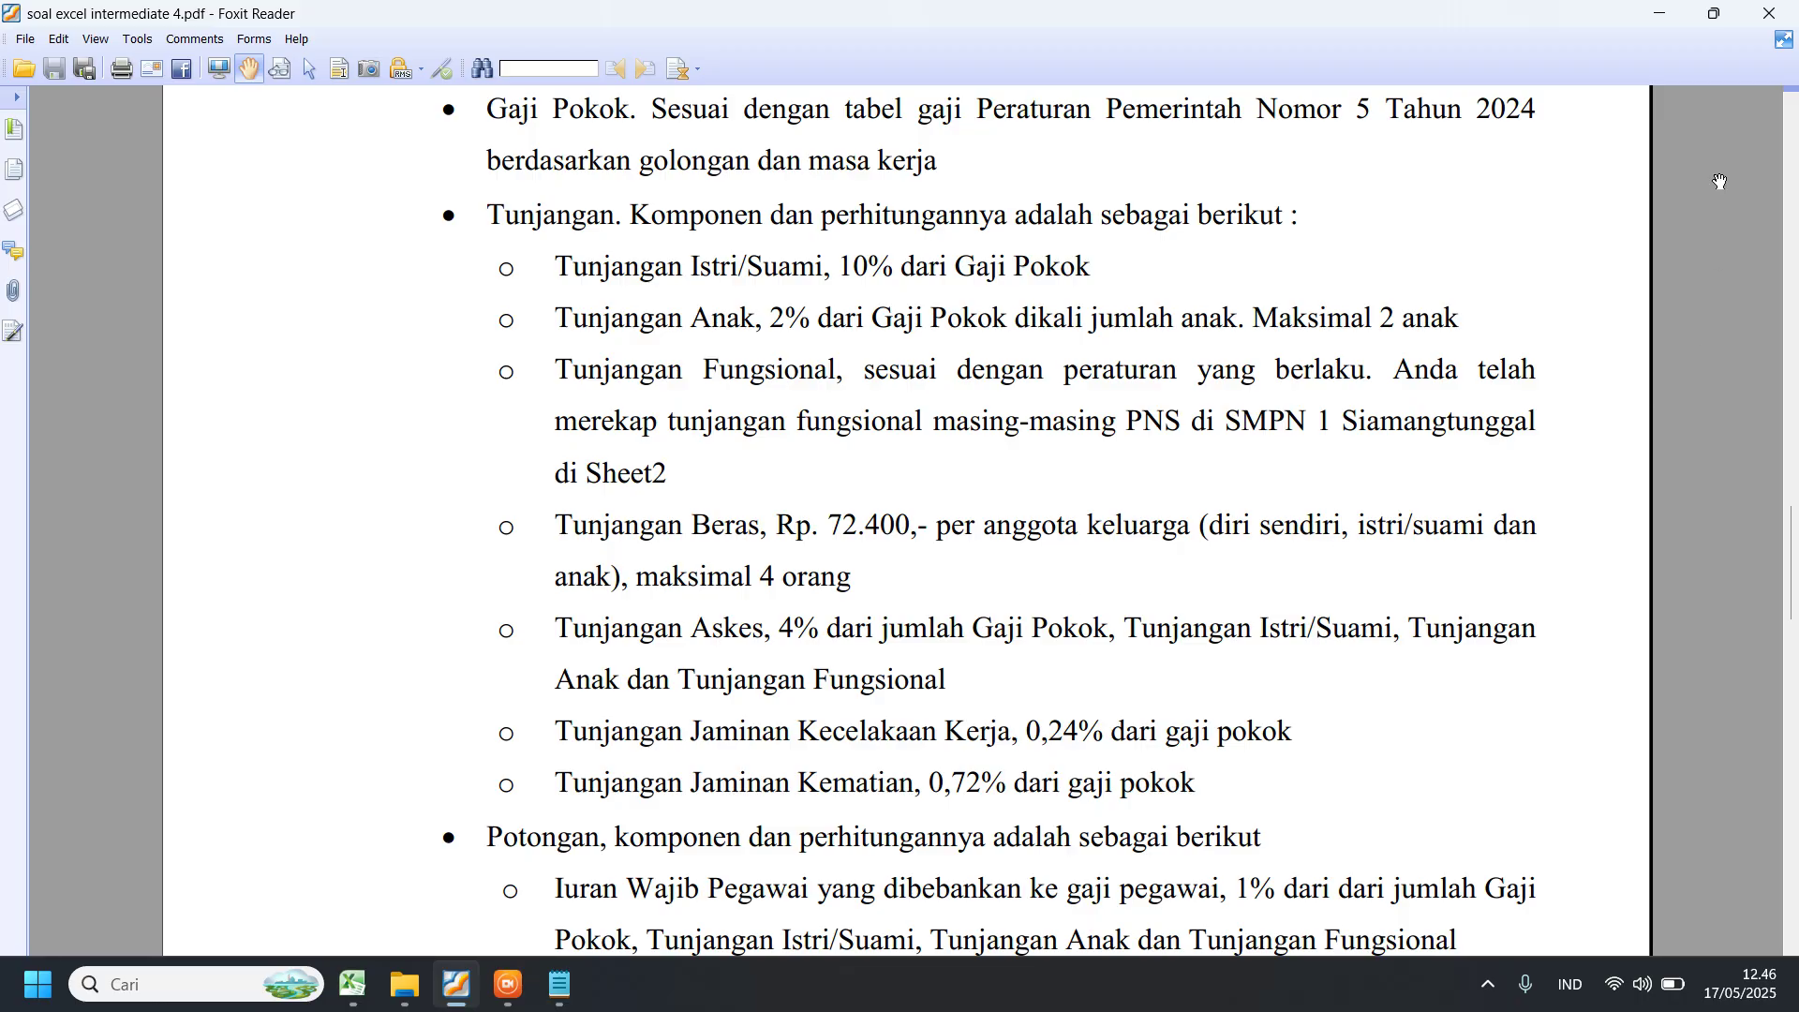
{"action": "left_click", "coordinate": [1668, 19]}
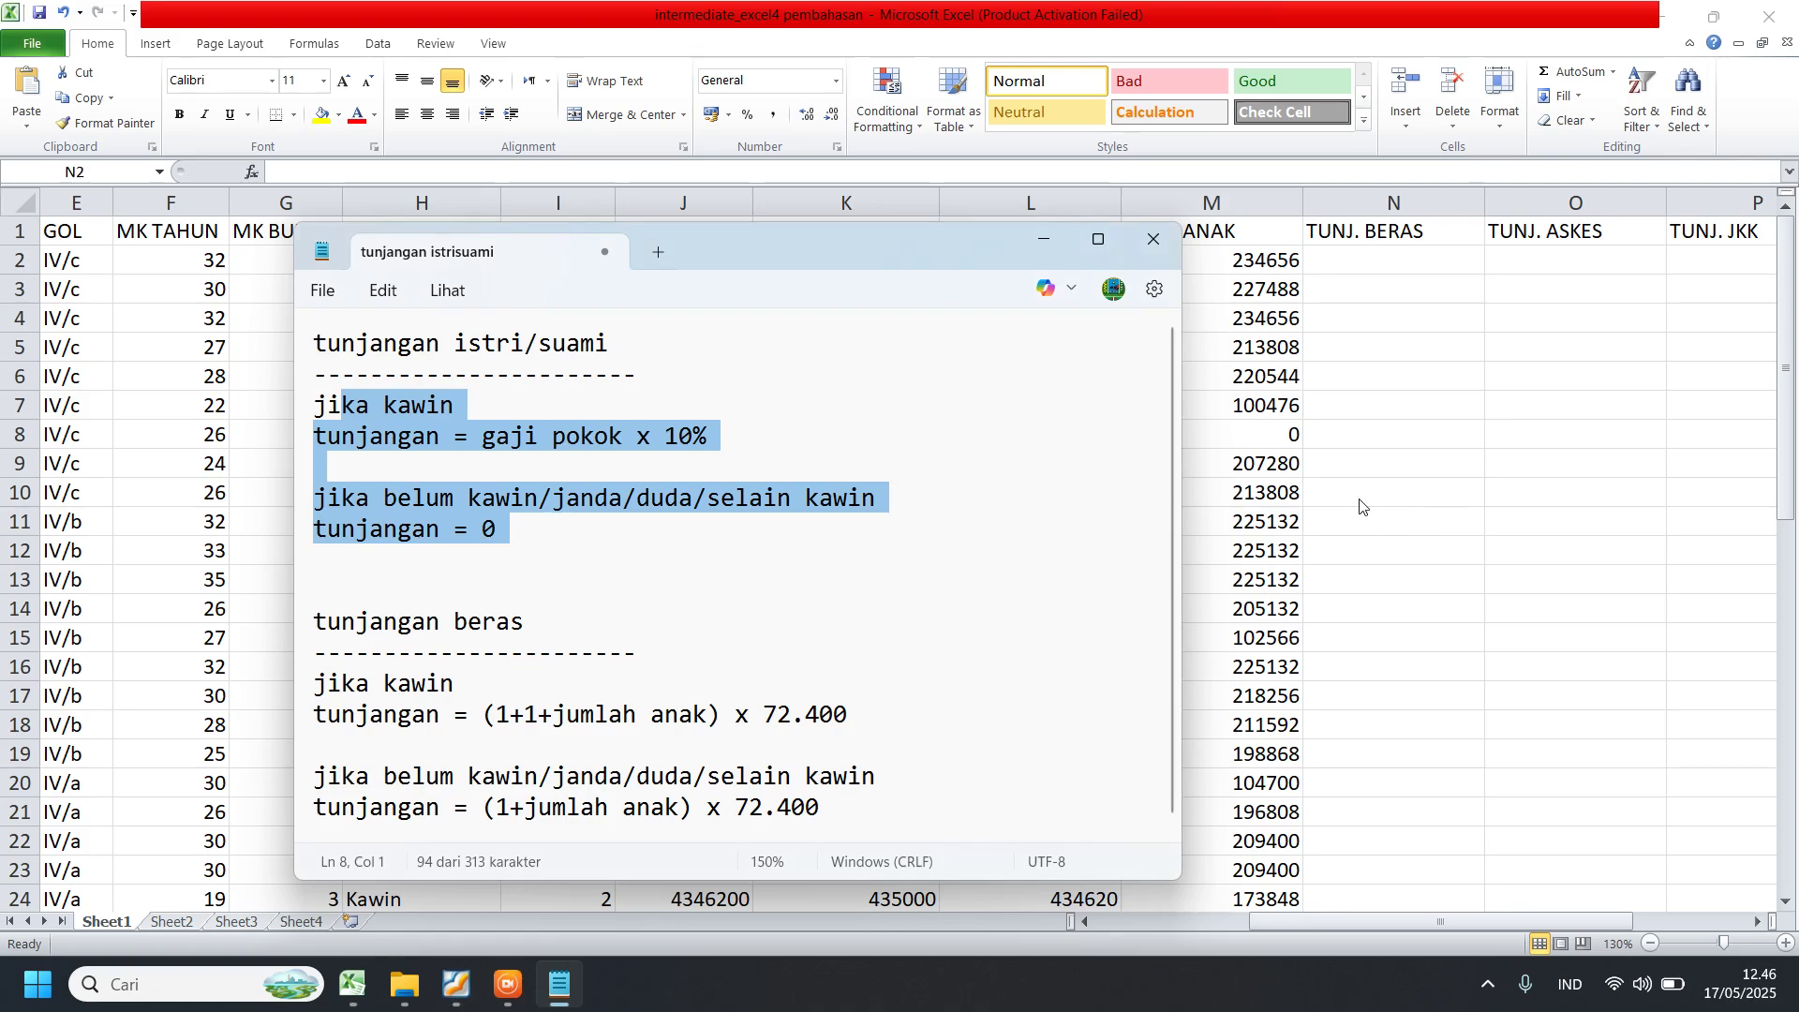
- Check the JML. ANAK count for the Janda/Duda teacher in row 9 against the still empty TUNJ. BERAS column
{"action": "left_click", "coordinate": [1393, 262]}
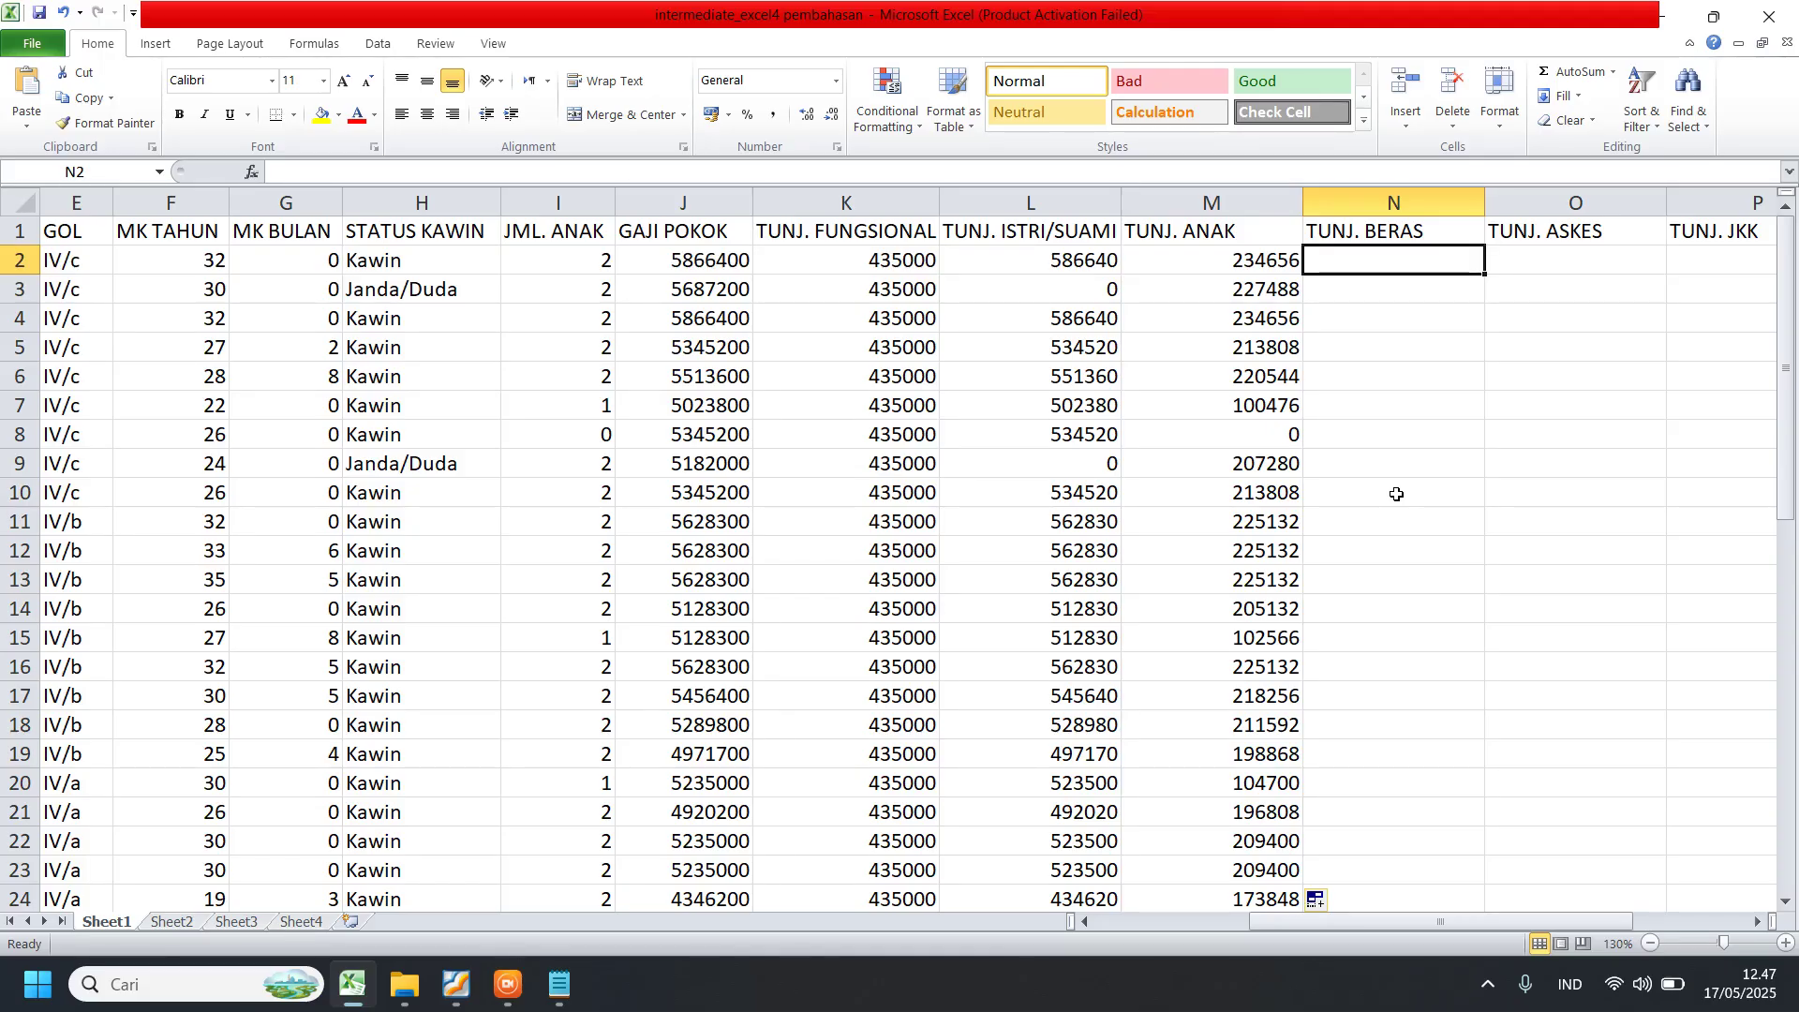
{"action": "scroll", "coordinate": [996, 632], "scroll_direction": "down", "scroll_amount": 1}
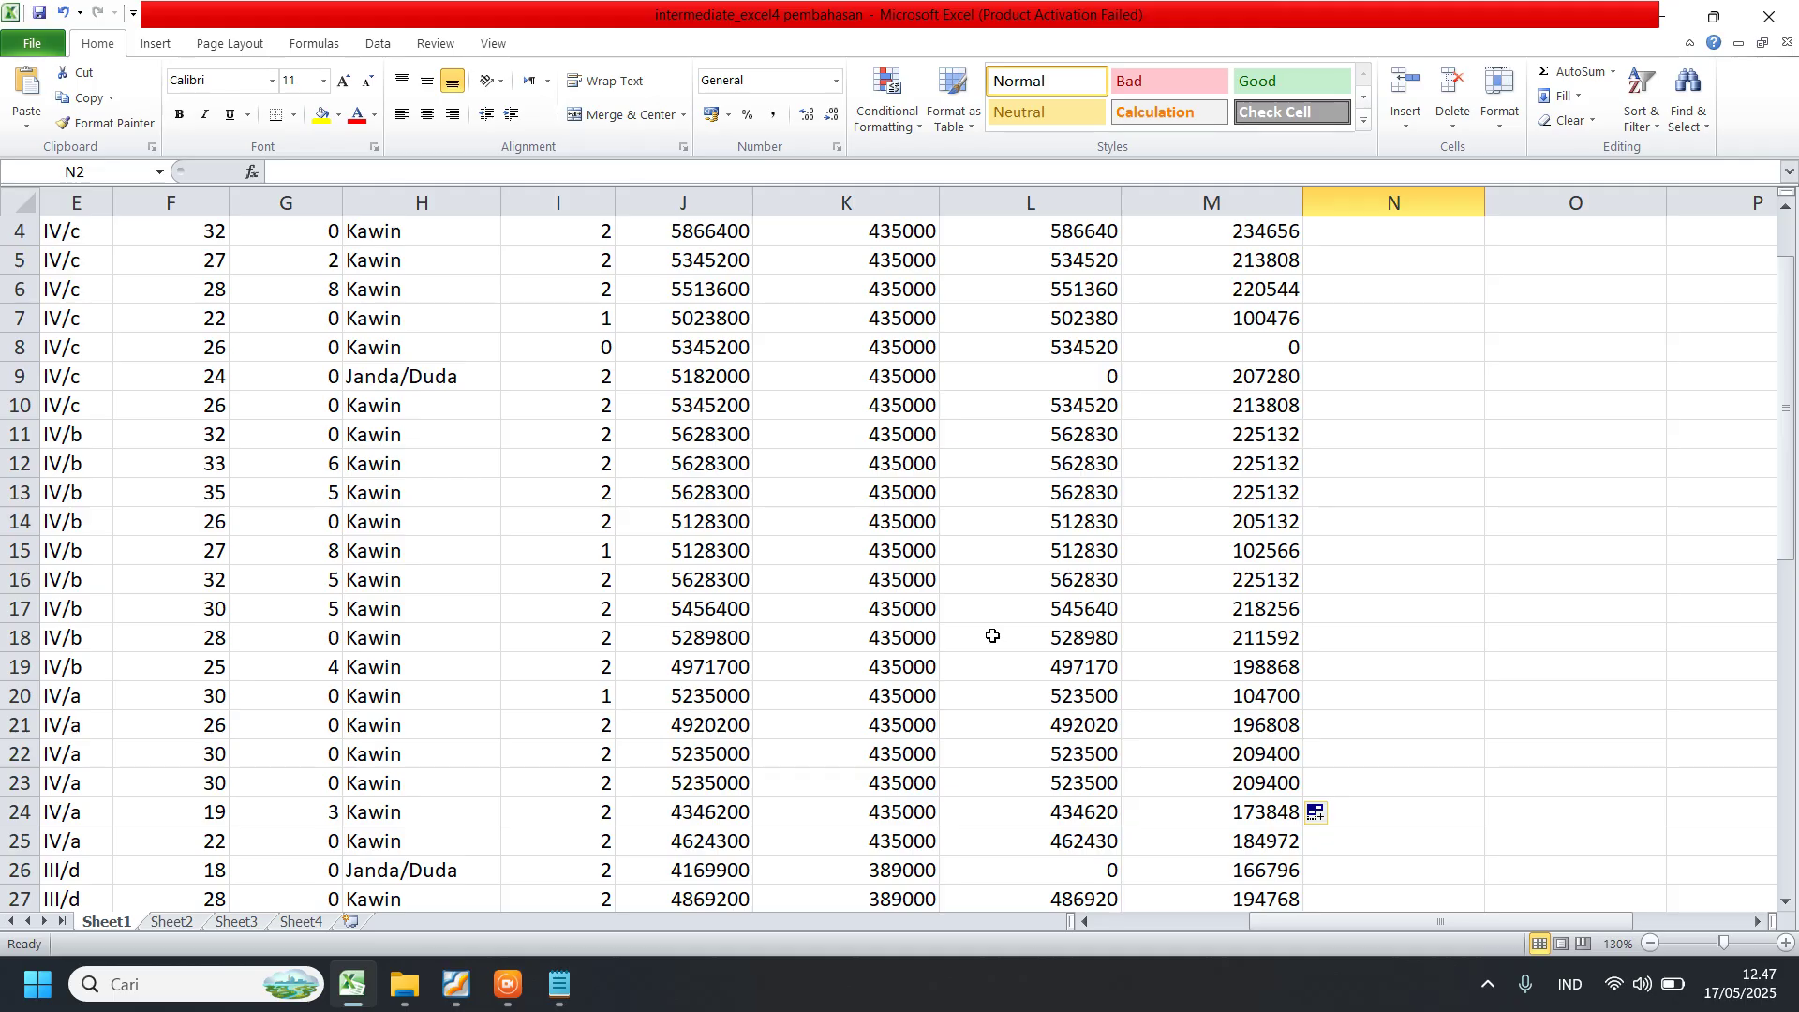
{"action": "left_click", "coordinate": [566, 381]}
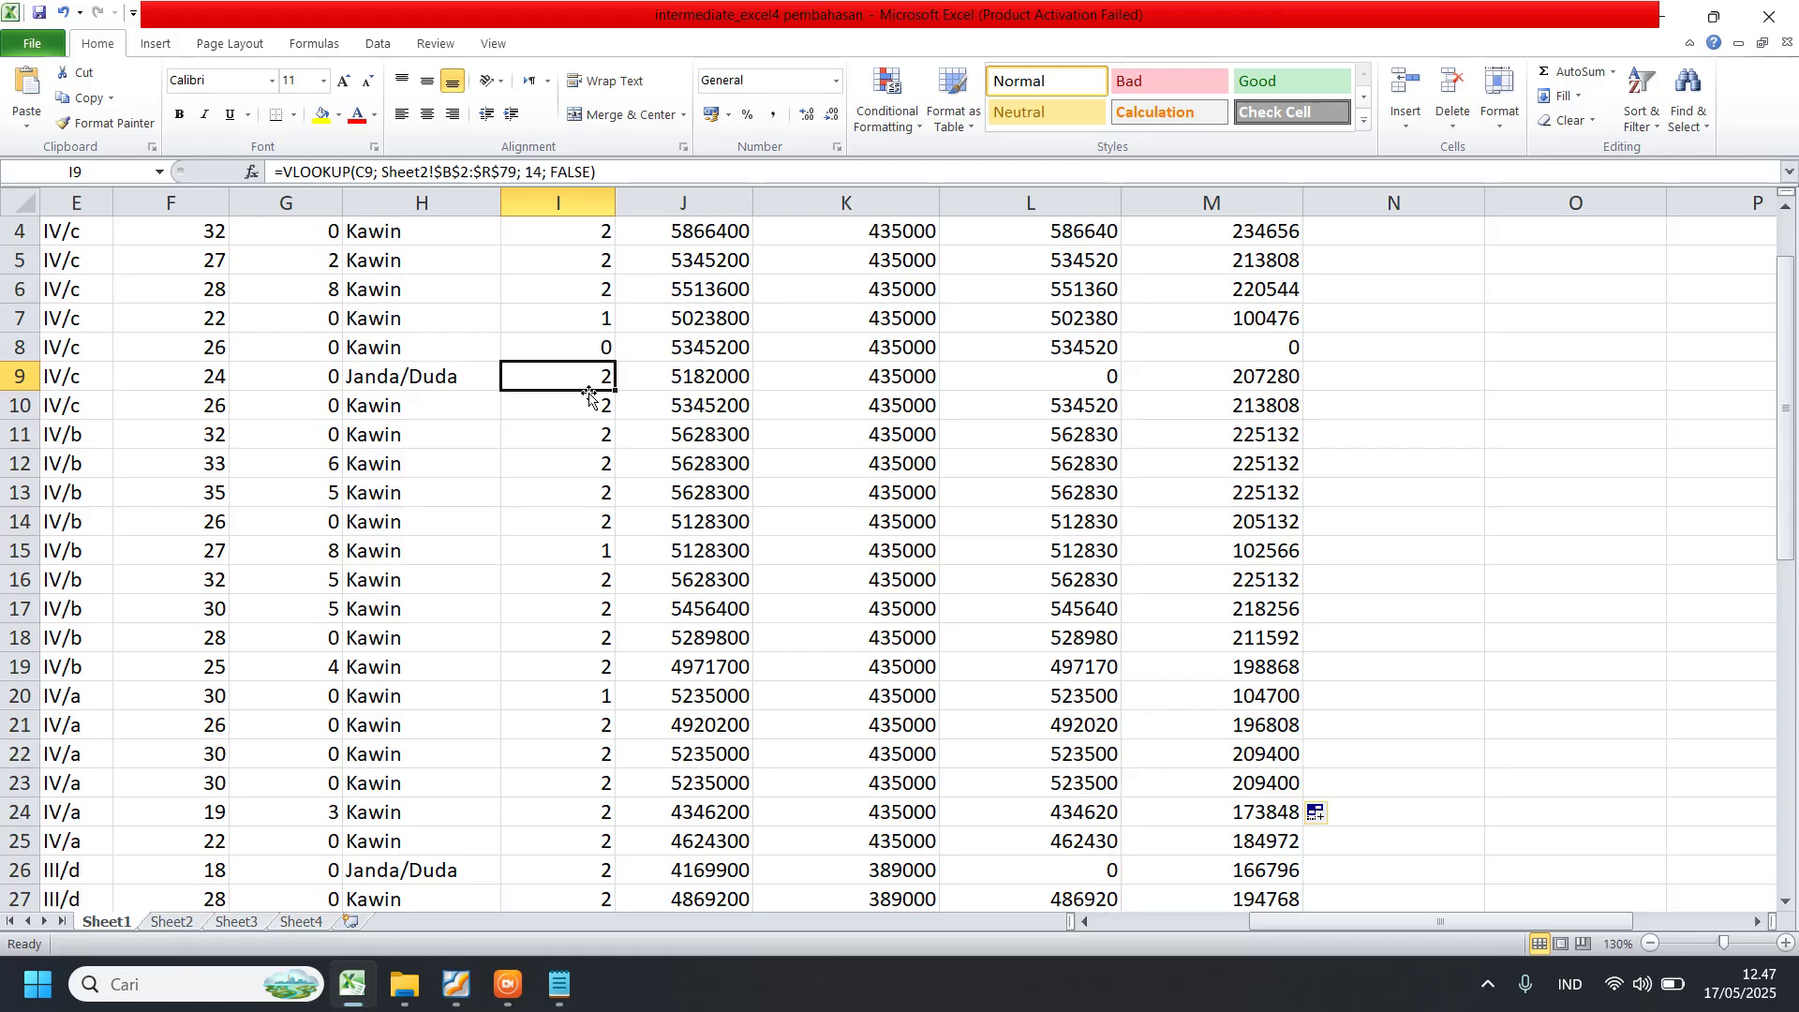
{"action": "scroll", "coordinate": [1401, 466], "scroll_direction": "up", "scroll_amount": 1}
{"action": "left_click", "coordinate": [1409, 286]}
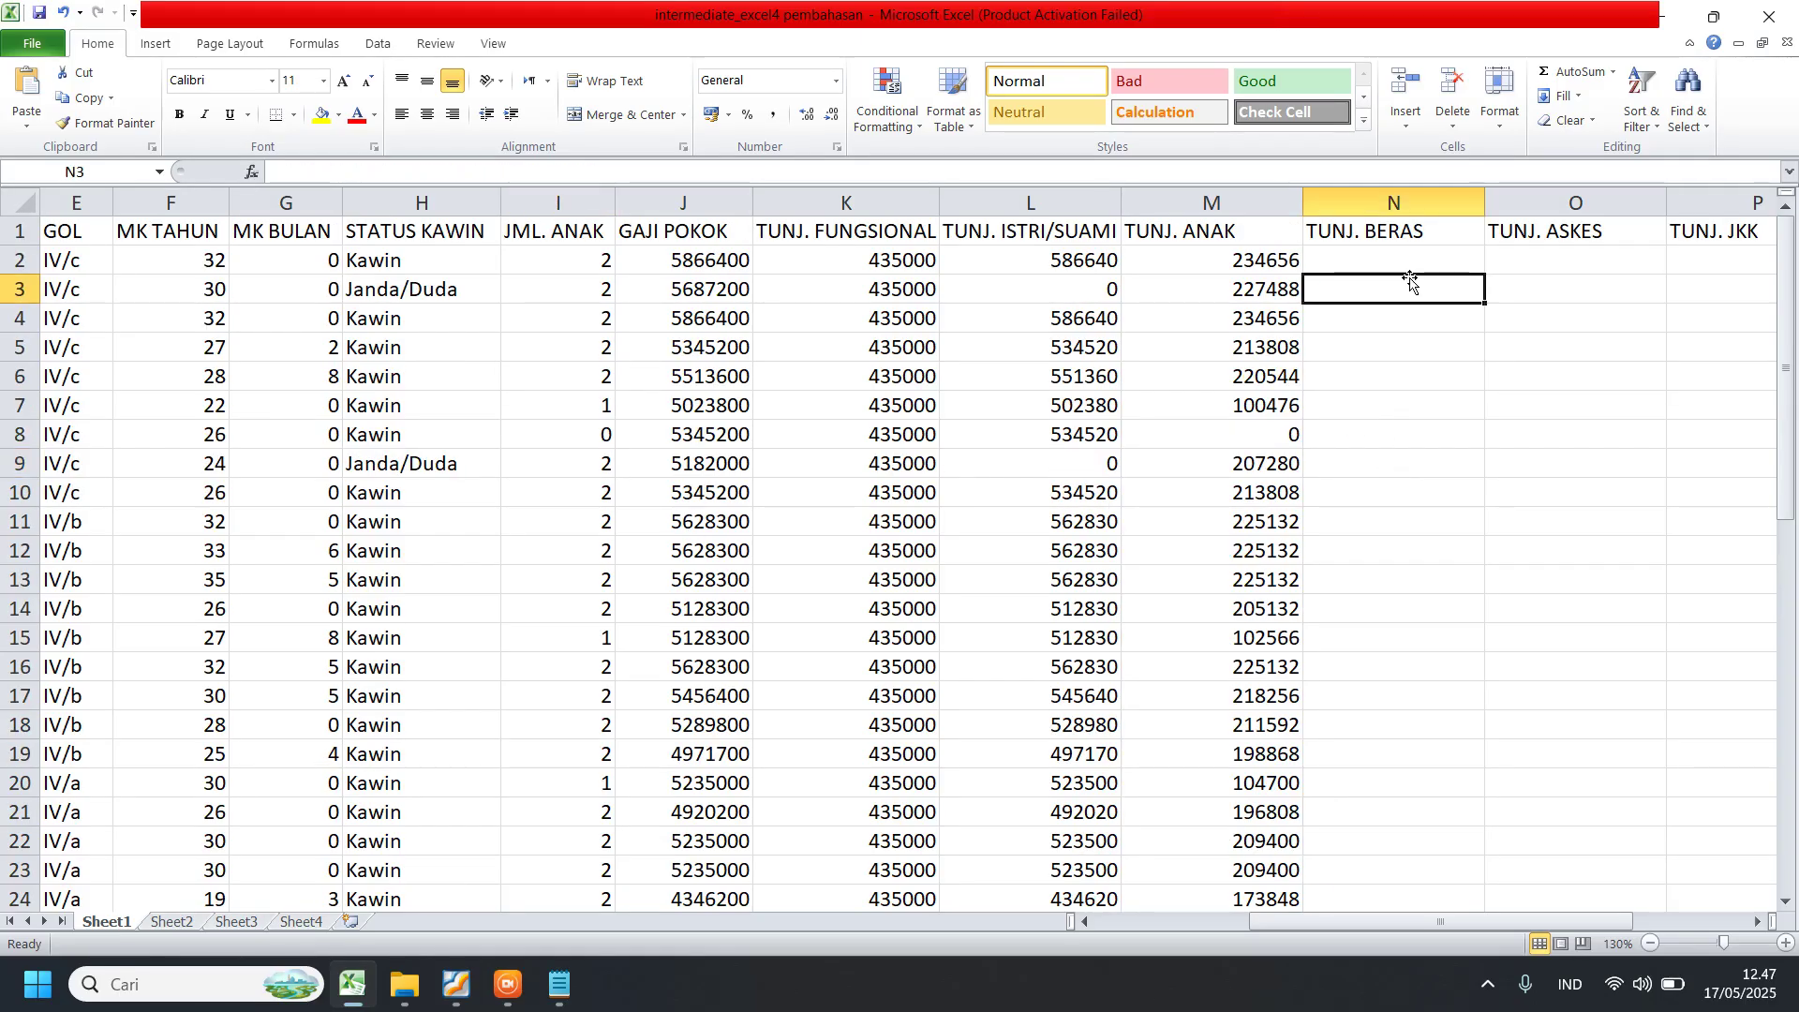
- Switch to the Notepad notes and examine the tunjangan beras rule for married teachers, including each term in its parentheses and the multiplier
{"action": "left_click", "coordinate": [559, 985]}
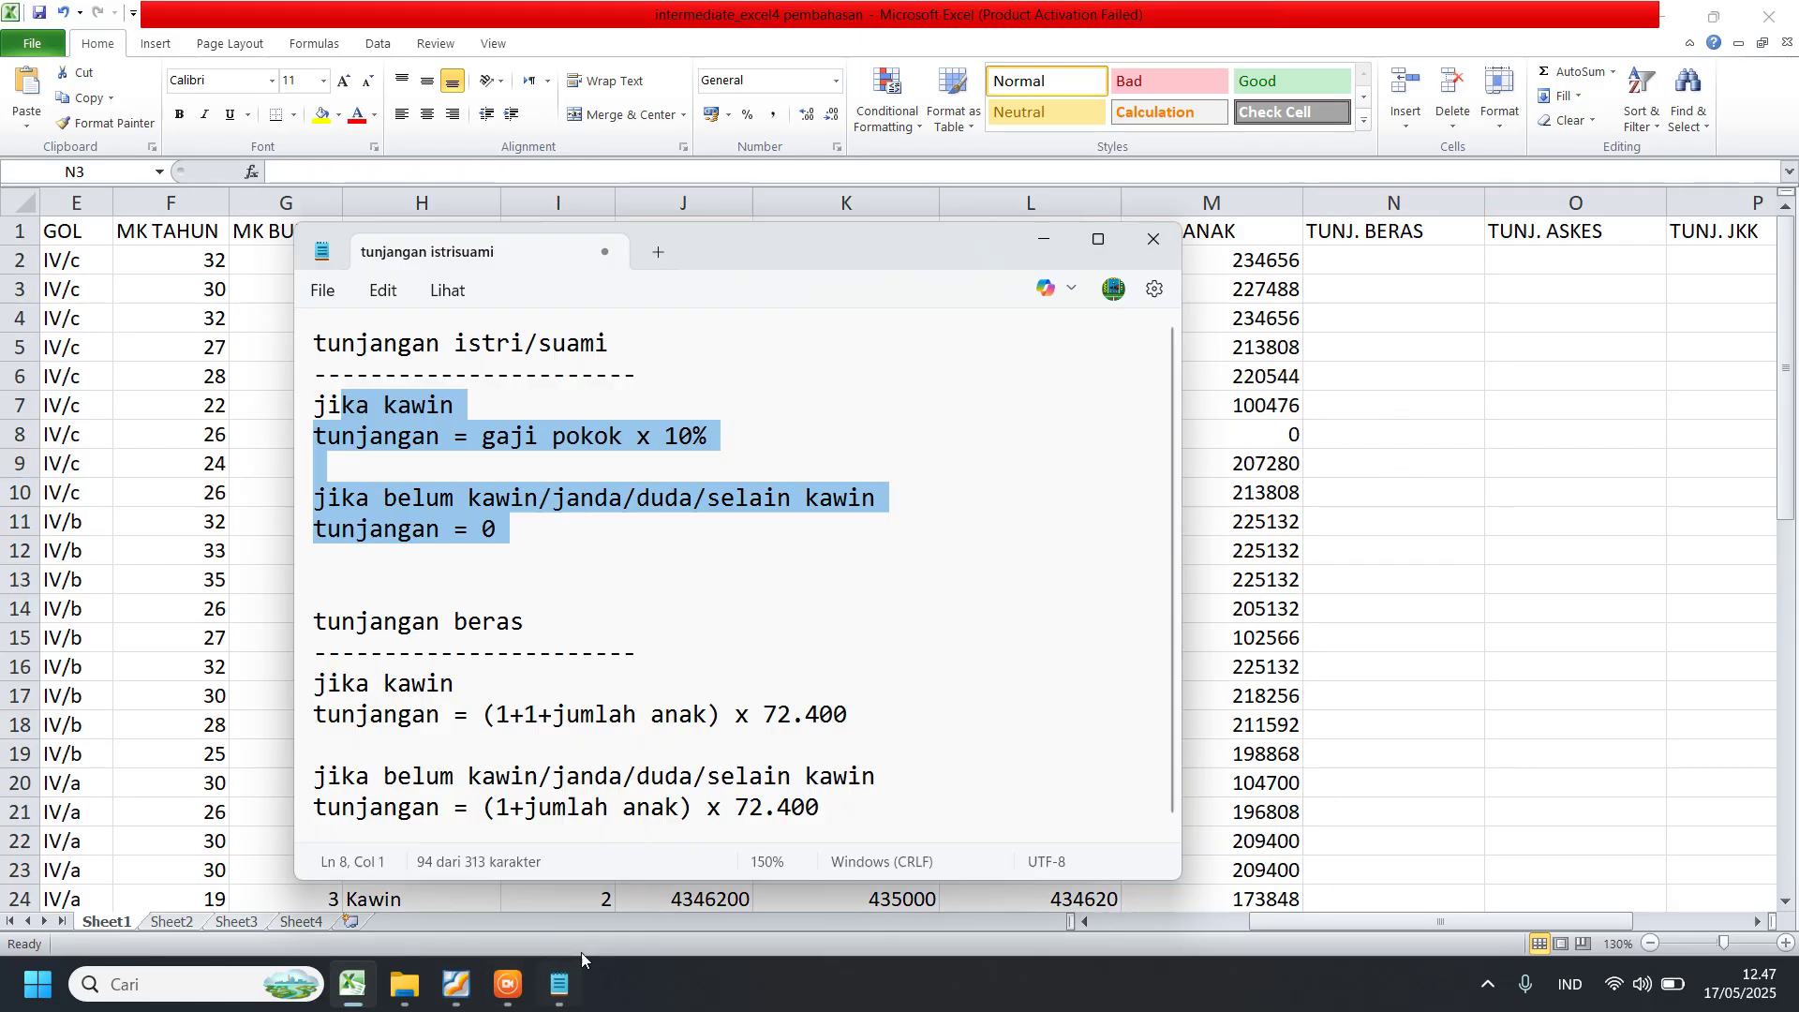
{"action": "left_click", "coordinate": [522, 715]}
{"action": "scroll", "coordinate": [599, 695], "scroll_direction": "down", "scroll_amount": 1}
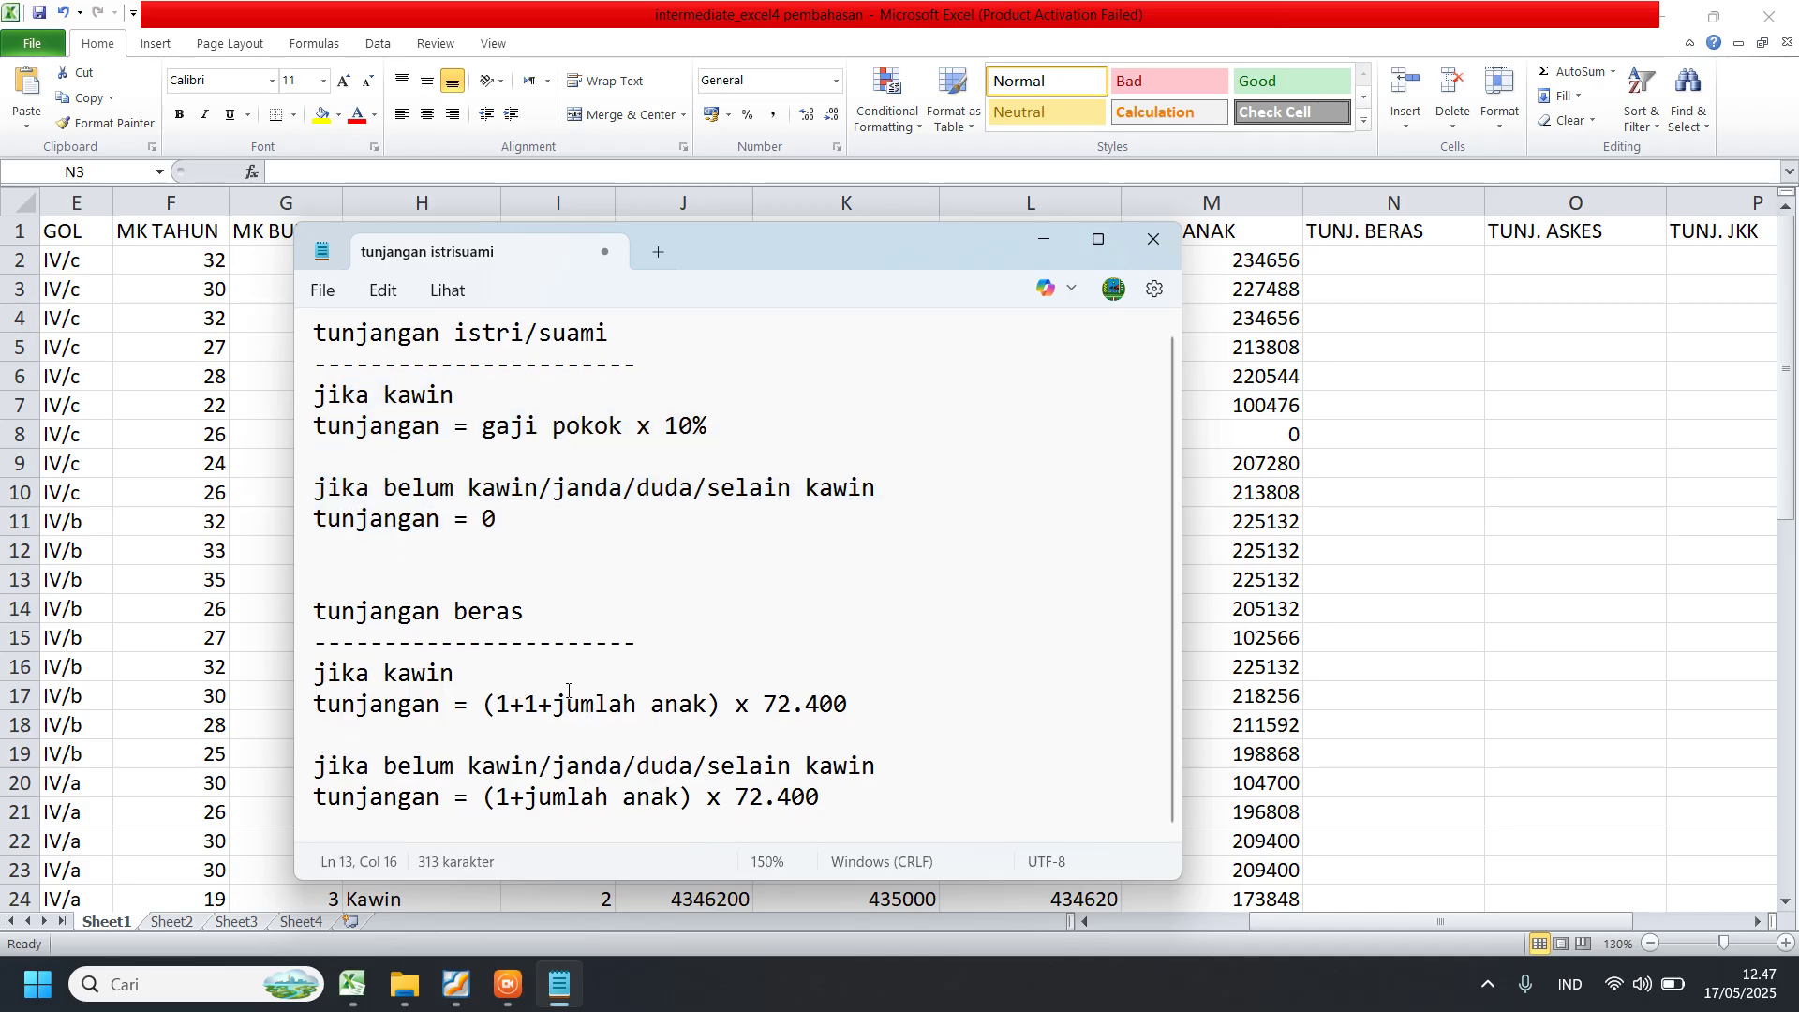
{"action": "left_click_drag", "start_coordinate": [386, 682], "coordinate": [483, 705]}
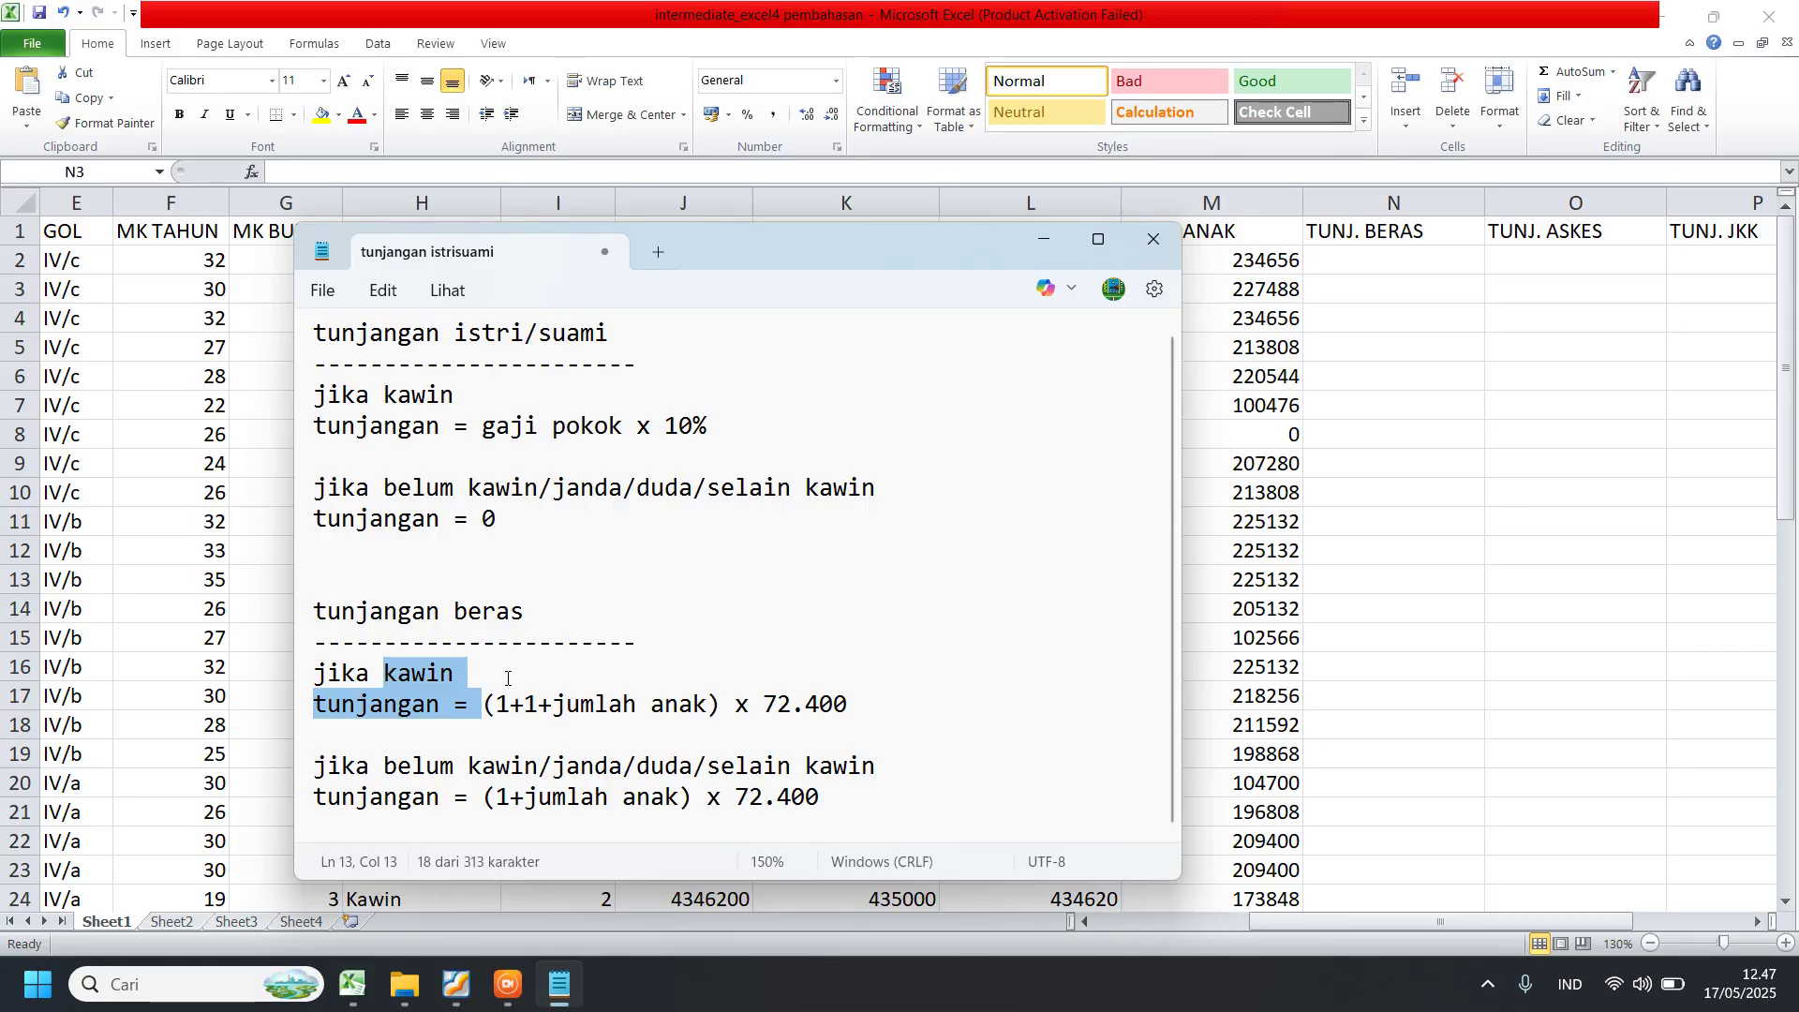
{"action": "left_click", "coordinate": [401, 686]}
{"action": "left_click", "coordinate": [459, 709]}
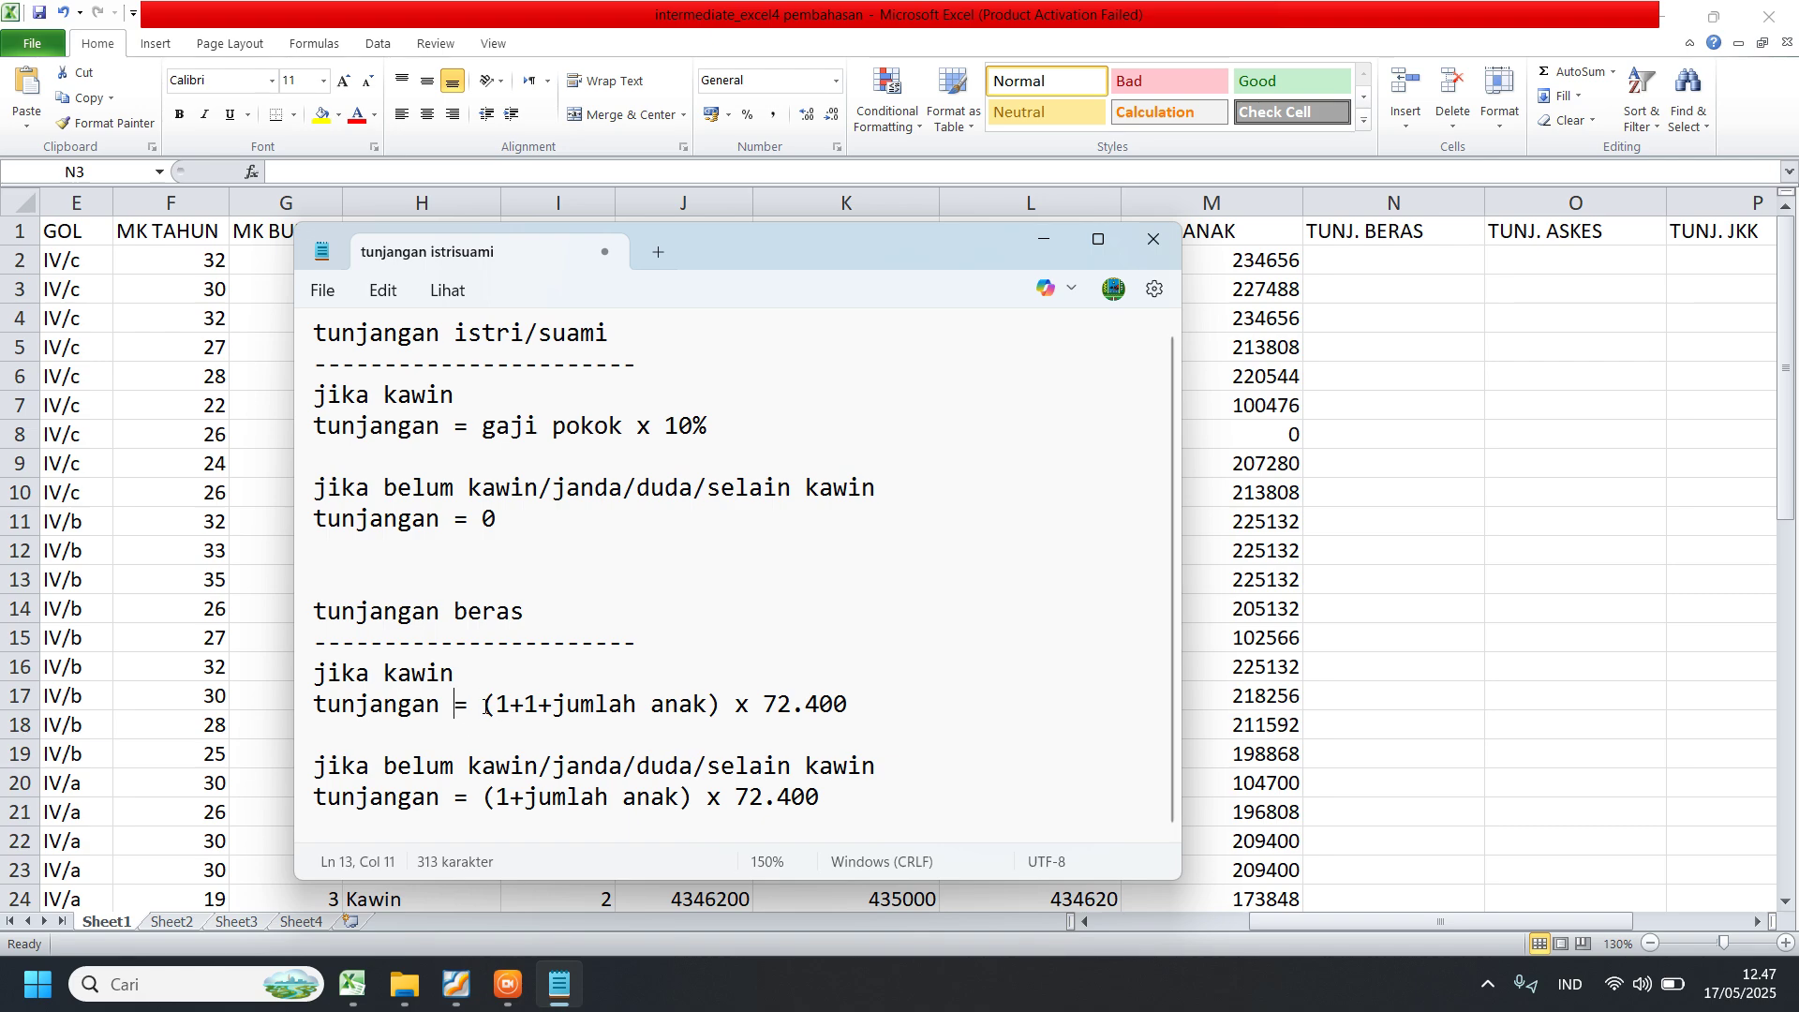
{"action": "left_click", "coordinate": [485, 705]}
{"action": "left_click_drag", "start_coordinate": [499, 707], "coordinate": [693, 704]}
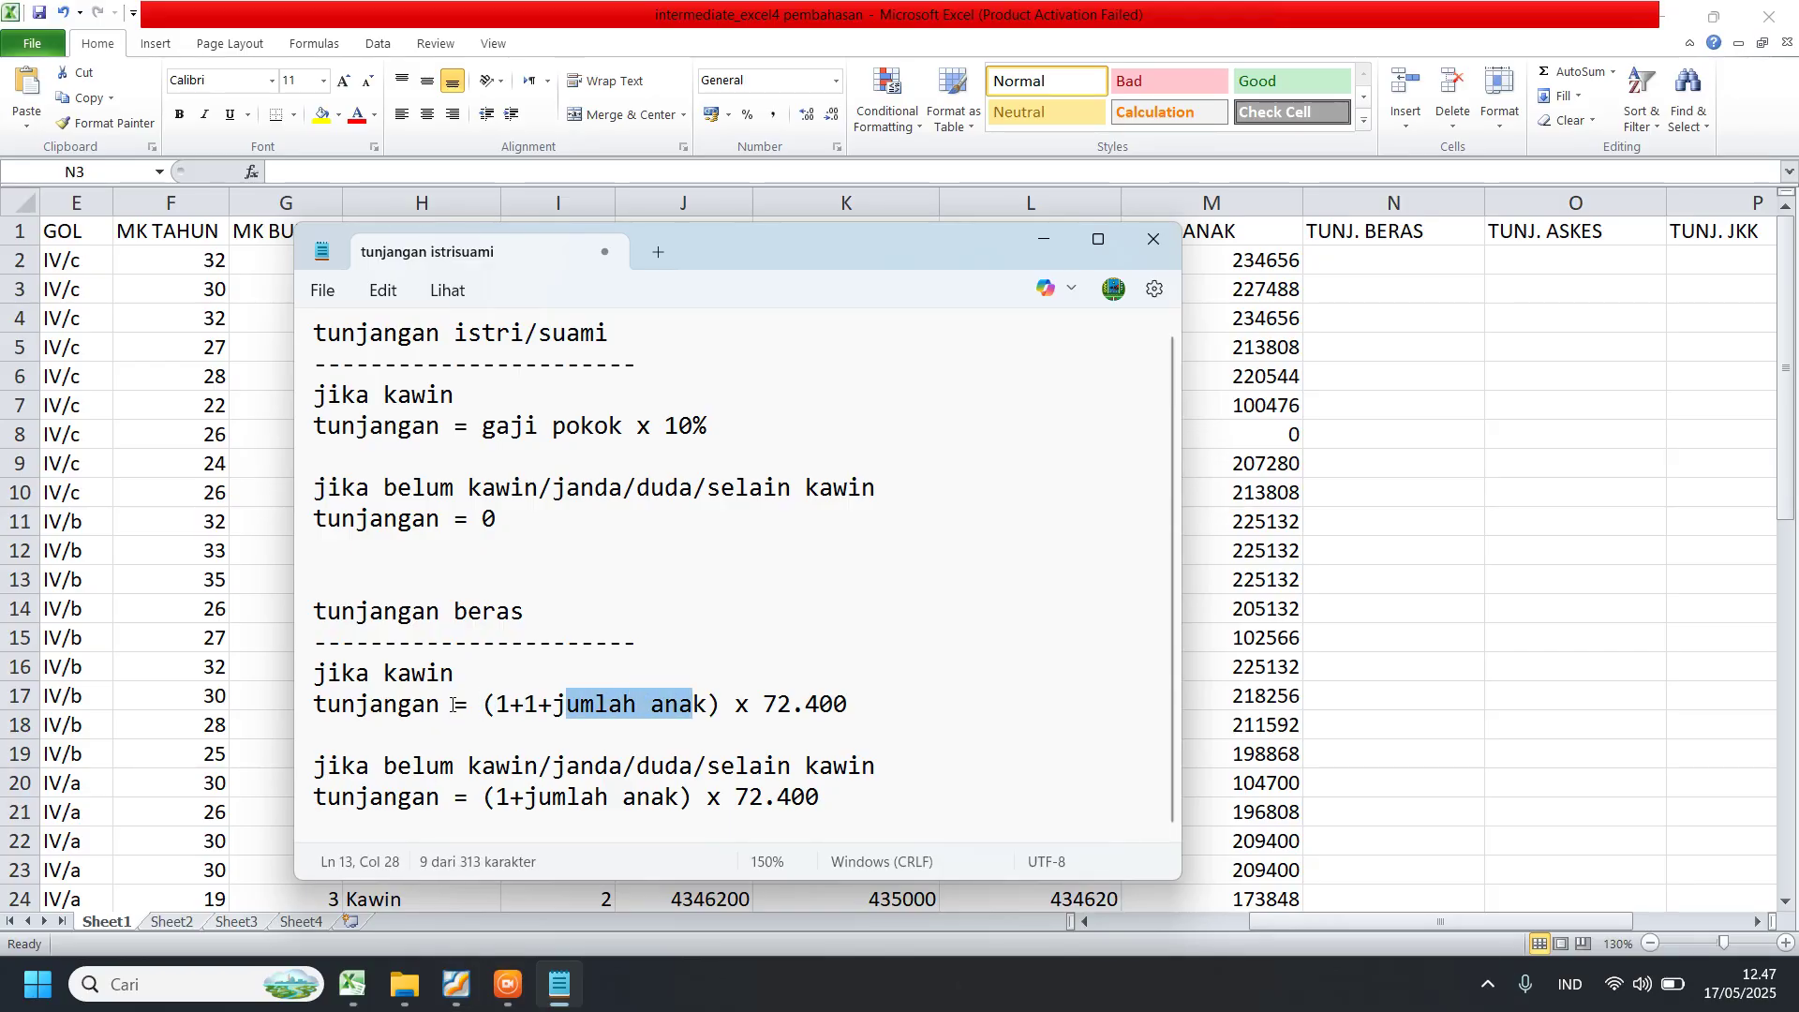
{"action": "left_click", "coordinate": [498, 707]}
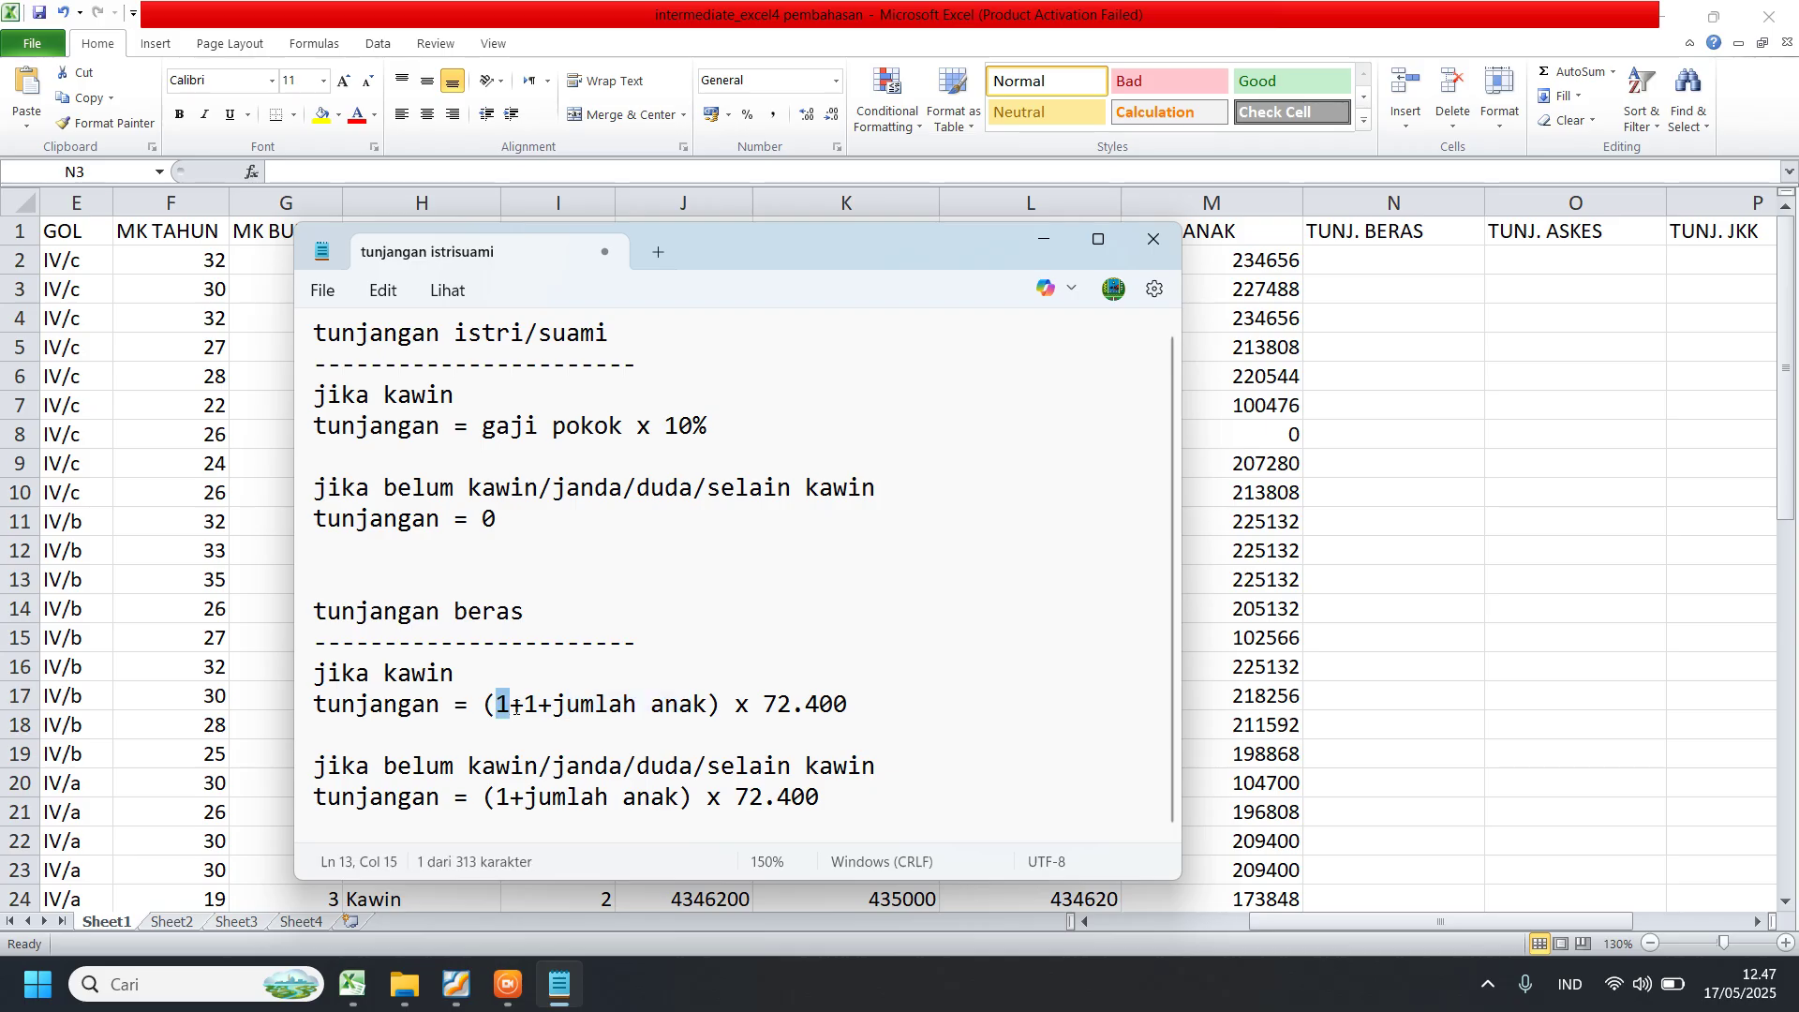
{"action": "left_click_drag", "start_coordinate": [499, 705], "coordinate": [509, 705]}
{"action": "left_click", "coordinate": [524, 705]}
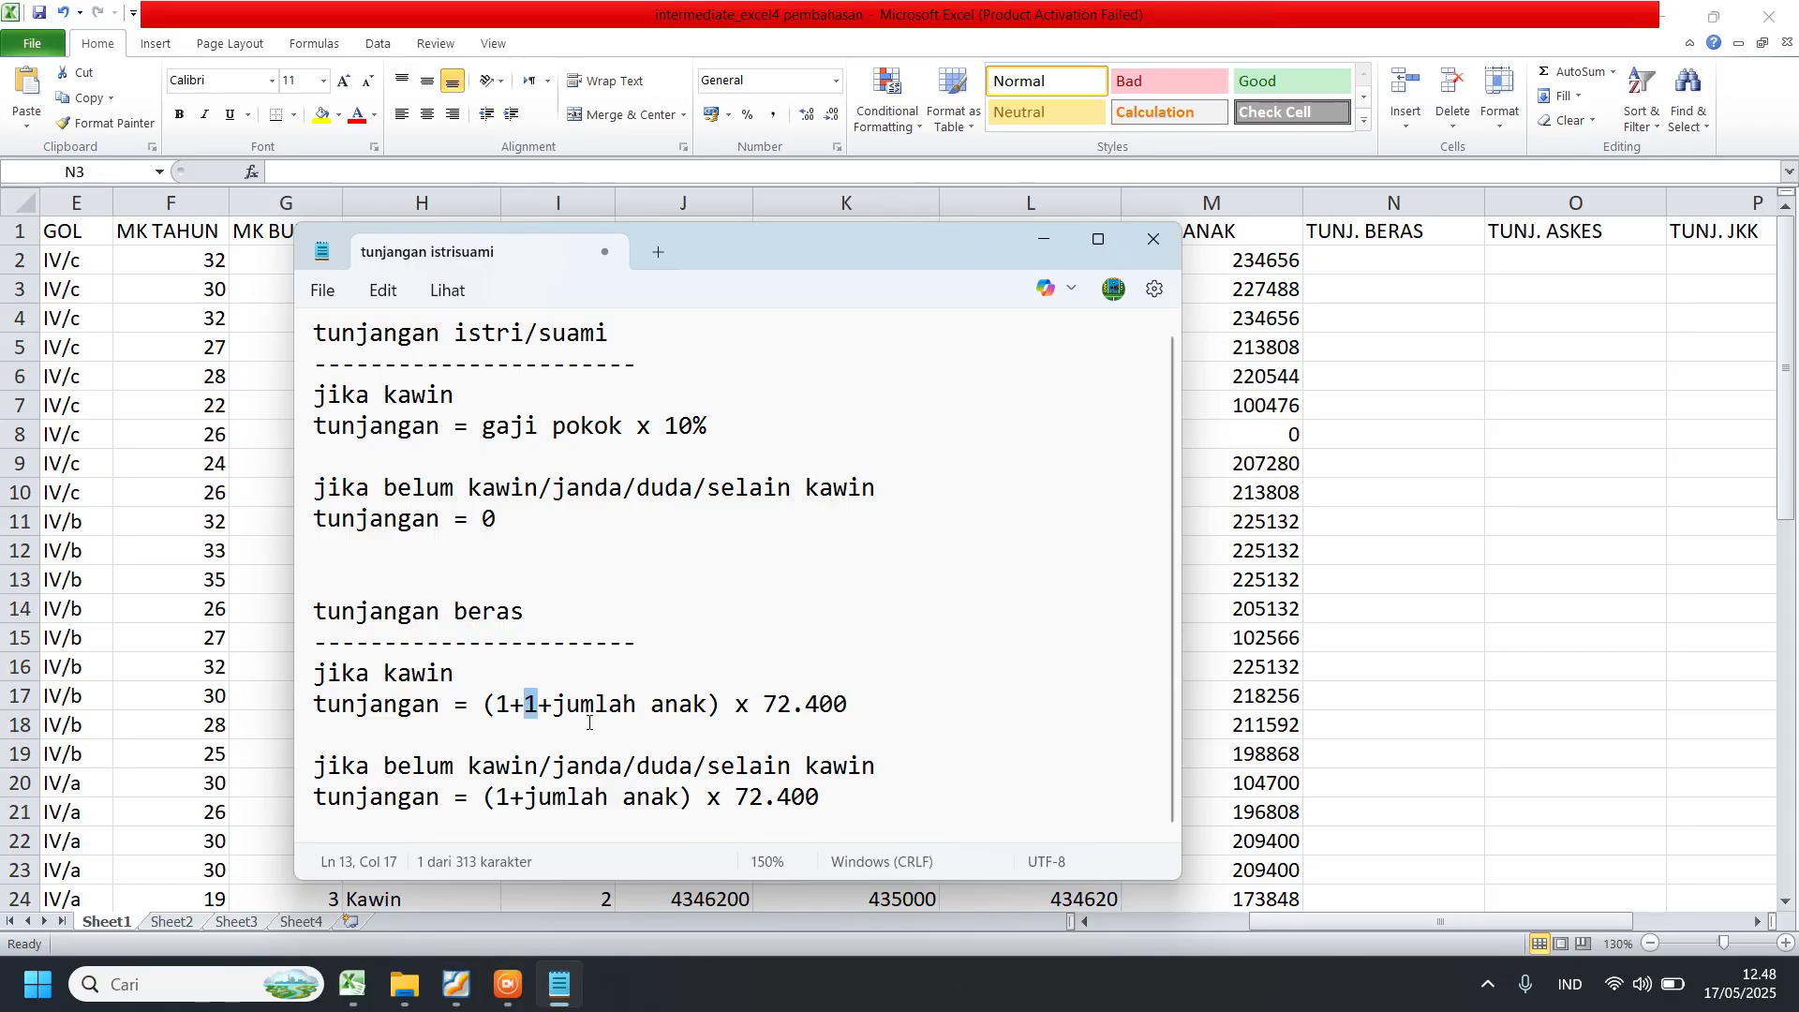
{"action": "left_click_drag", "start_coordinate": [552, 704], "coordinate": [707, 704]}
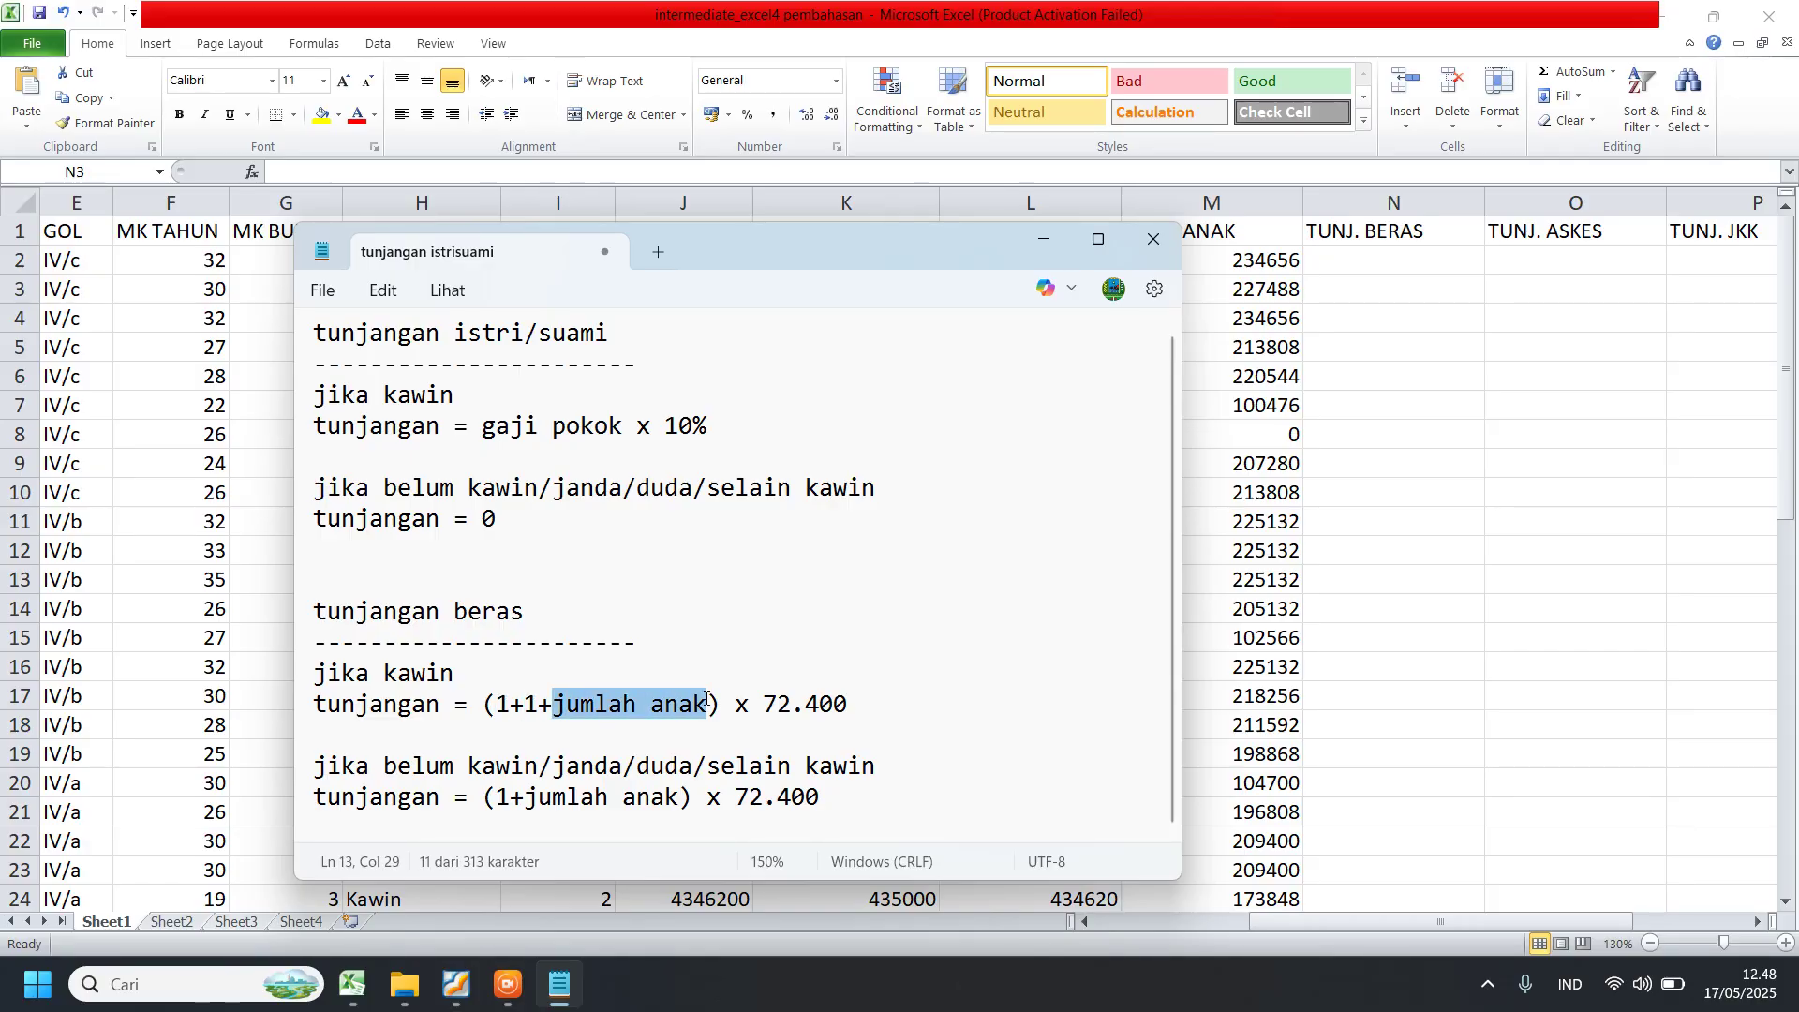
{"action": "left_click", "coordinate": [580, 712]}
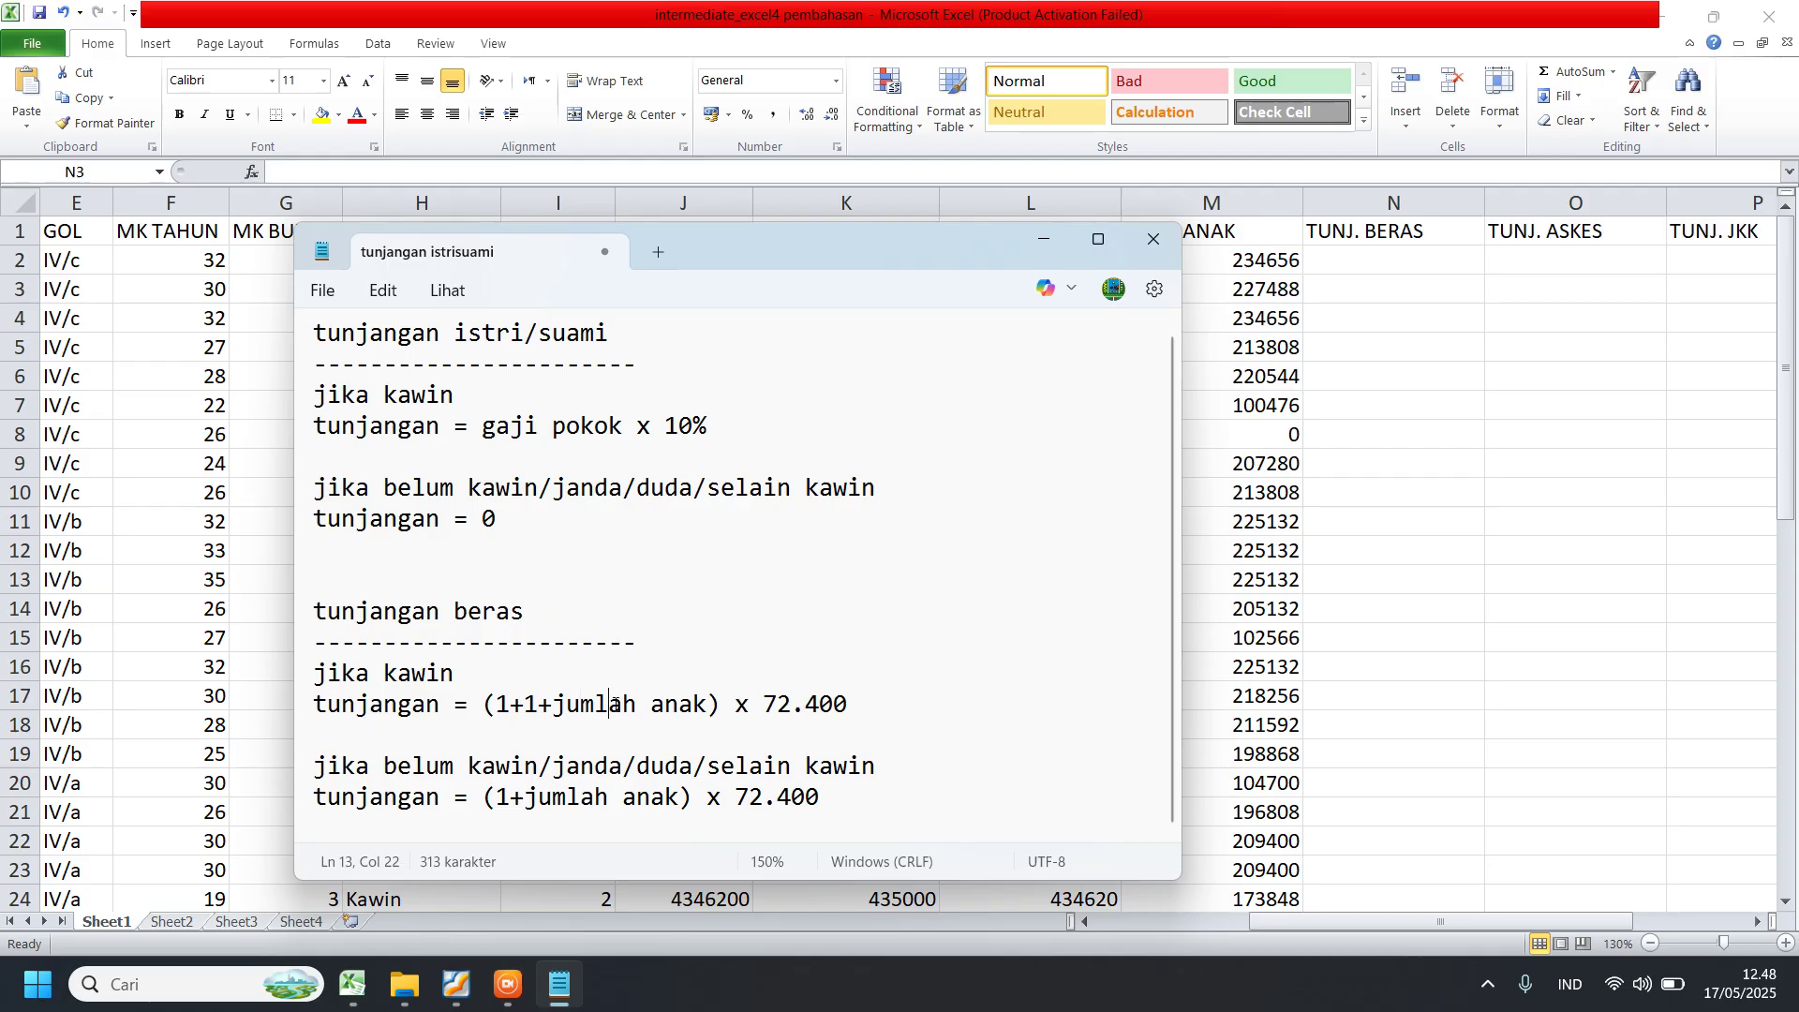
{"action": "left_click", "coordinate": [665, 709]}
{"action": "left_click_drag", "start_coordinate": [720, 708], "coordinate": [494, 719]}
{"action": "left_click_drag", "start_coordinate": [764, 704], "coordinate": [831, 703]}
- Examine the tunjangan beras rule for belum kawin/janda/duda in the notes and compare it with the married rule
{"action": "left_click", "coordinate": [777, 767]}
{"action": "left_click", "coordinate": [525, 766]}
{"action": "left_click", "coordinate": [582, 767]}
{"action": "left_click", "coordinate": [353, 799]}
{"action": "left_click", "coordinate": [512, 799]}
{"action": "left_click", "coordinate": [727, 796]}
{"action": "left_click_drag", "start_coordinate": [780, 799], "coordinate": [807, 798]}
{"action": "left_click", "coordinate": [830, 797]}
{"action": "left_click_drag", "start_coordinate": [324, 673], "coordinate": [965, 790]}
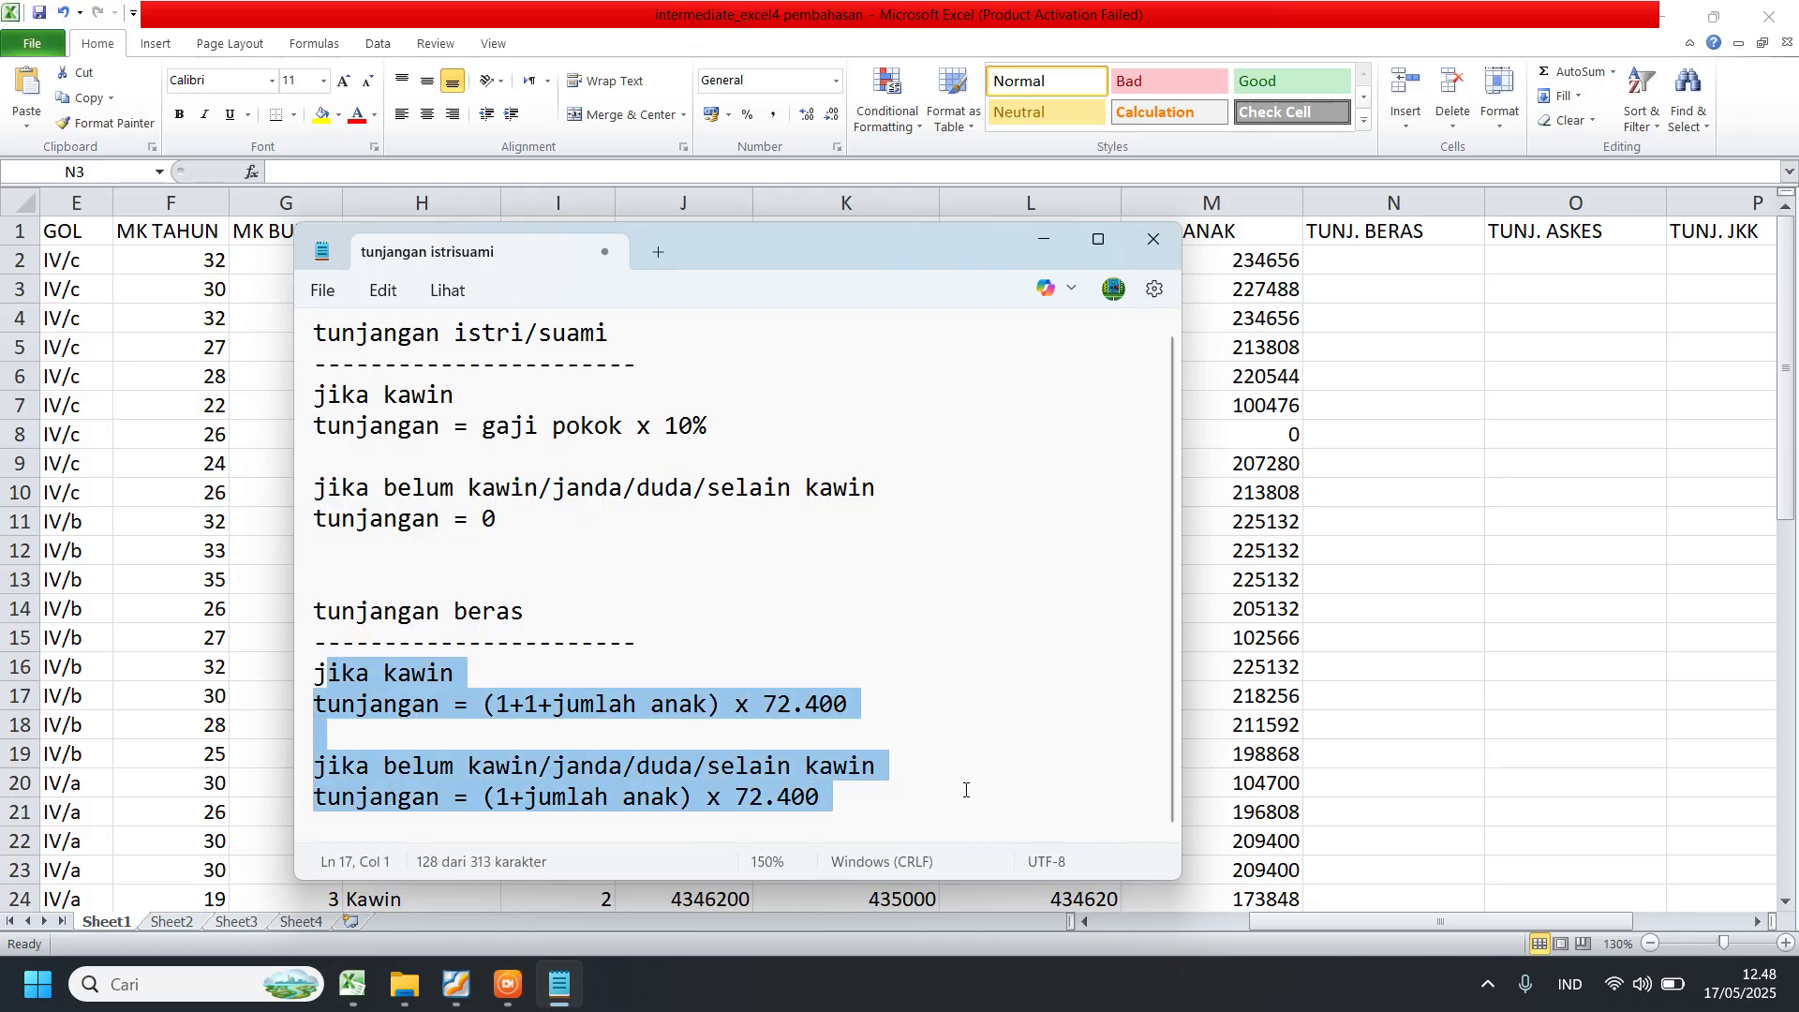
- Start an IF formula in TUNJ. BERAS cell N2 that tests H2="Kawin" and returns (1+1+I2)*72400 when true
{"action": "left_click", "coordinate": [1364, 288]}
{"action": "left_click", "coordinate": [1385, 263]}
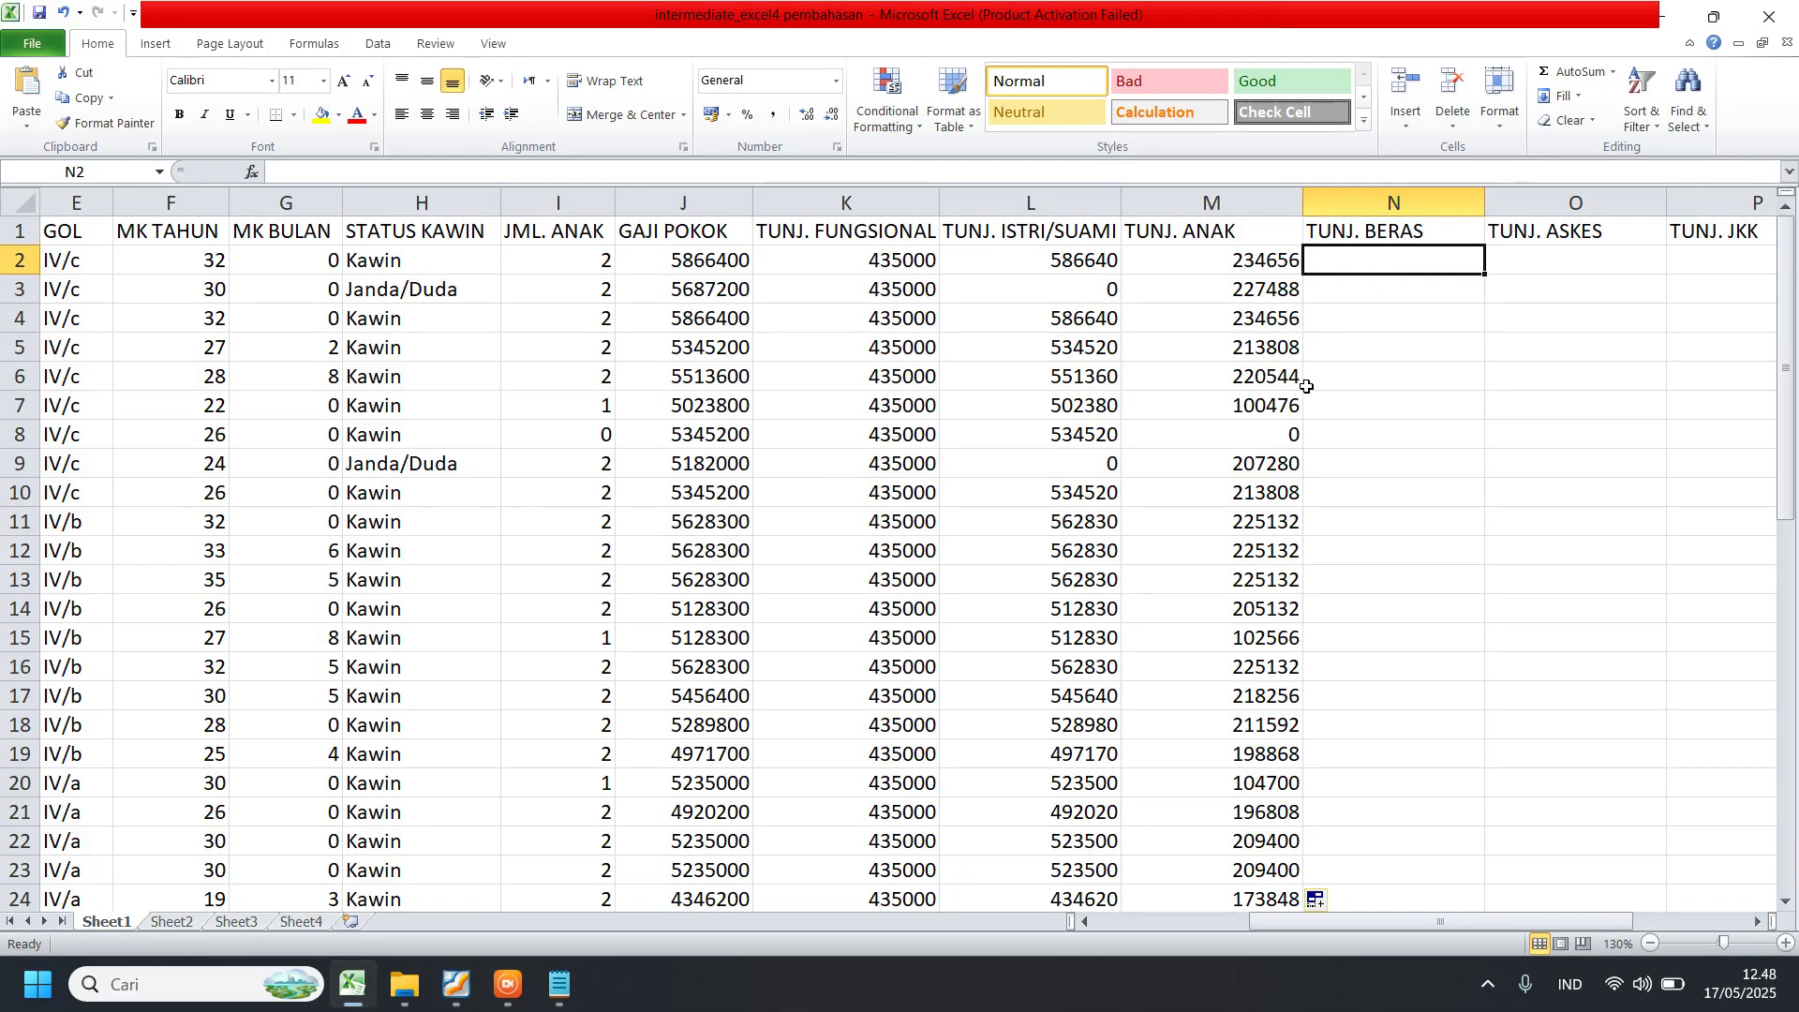
{"action": "type", "text": "=IF"}
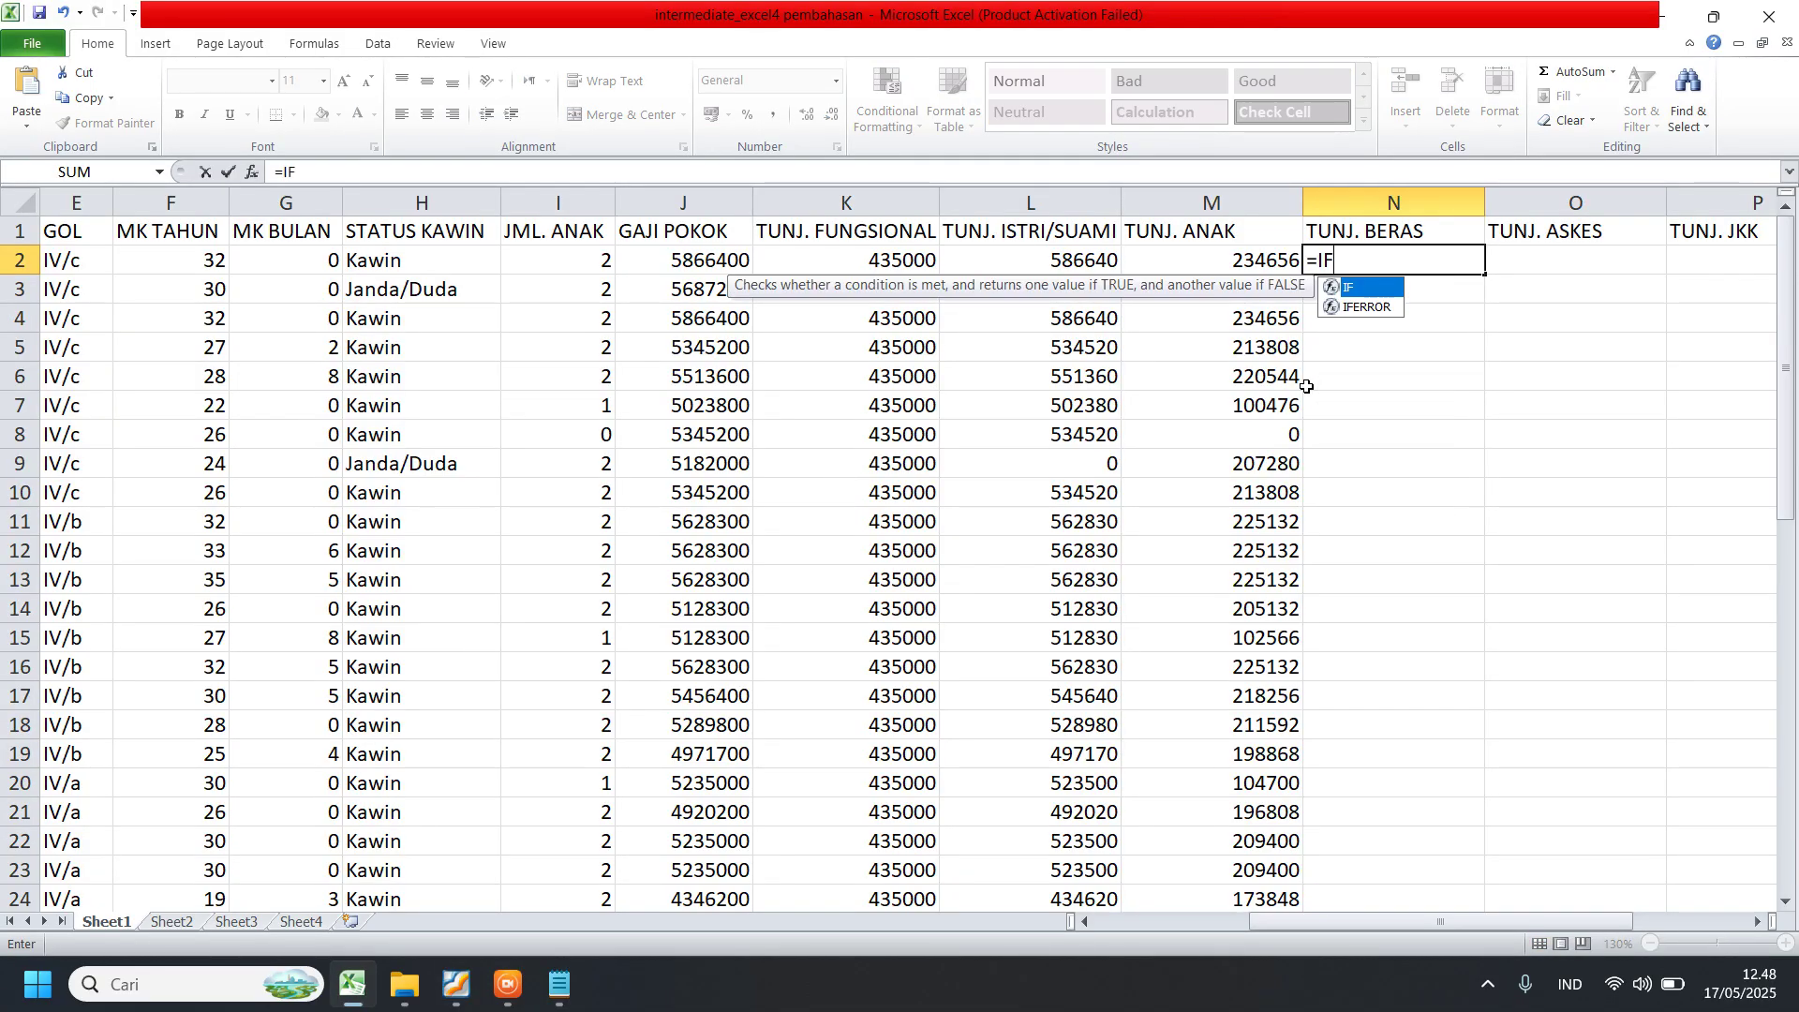
{"action": "type", "text": "("}
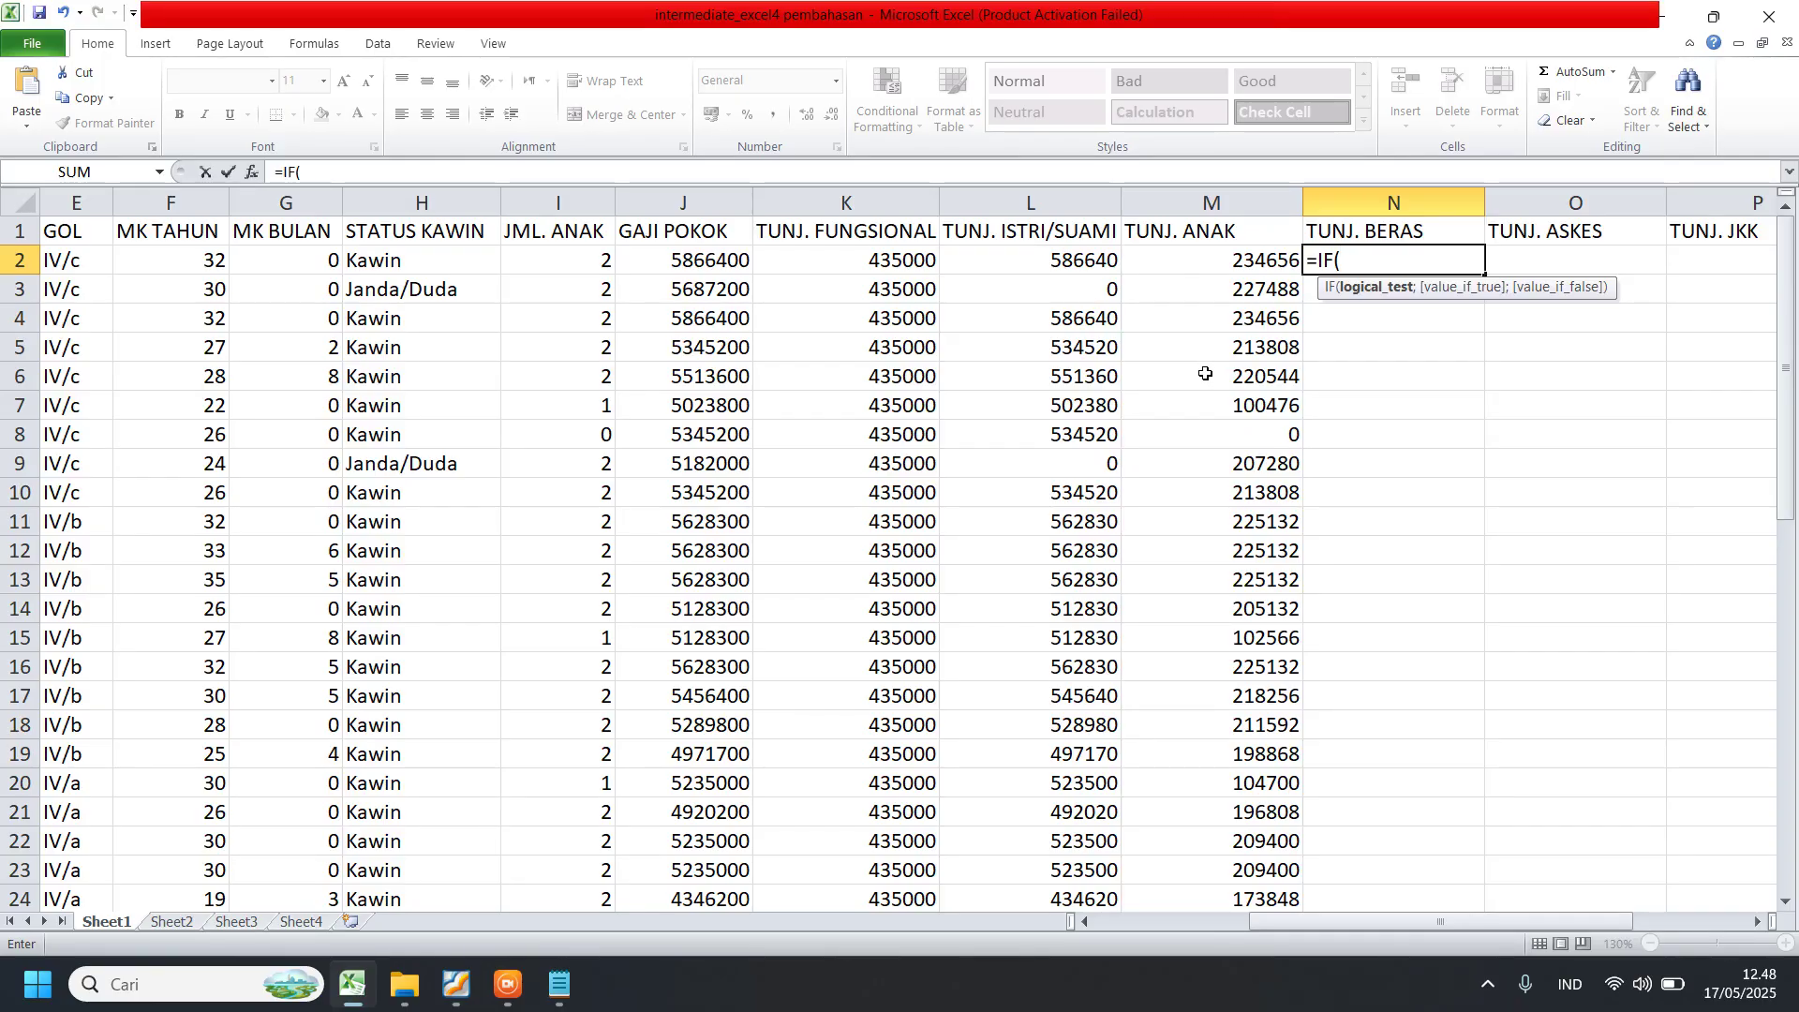
{"action": "left_click", "coordinate": [437, 260]}
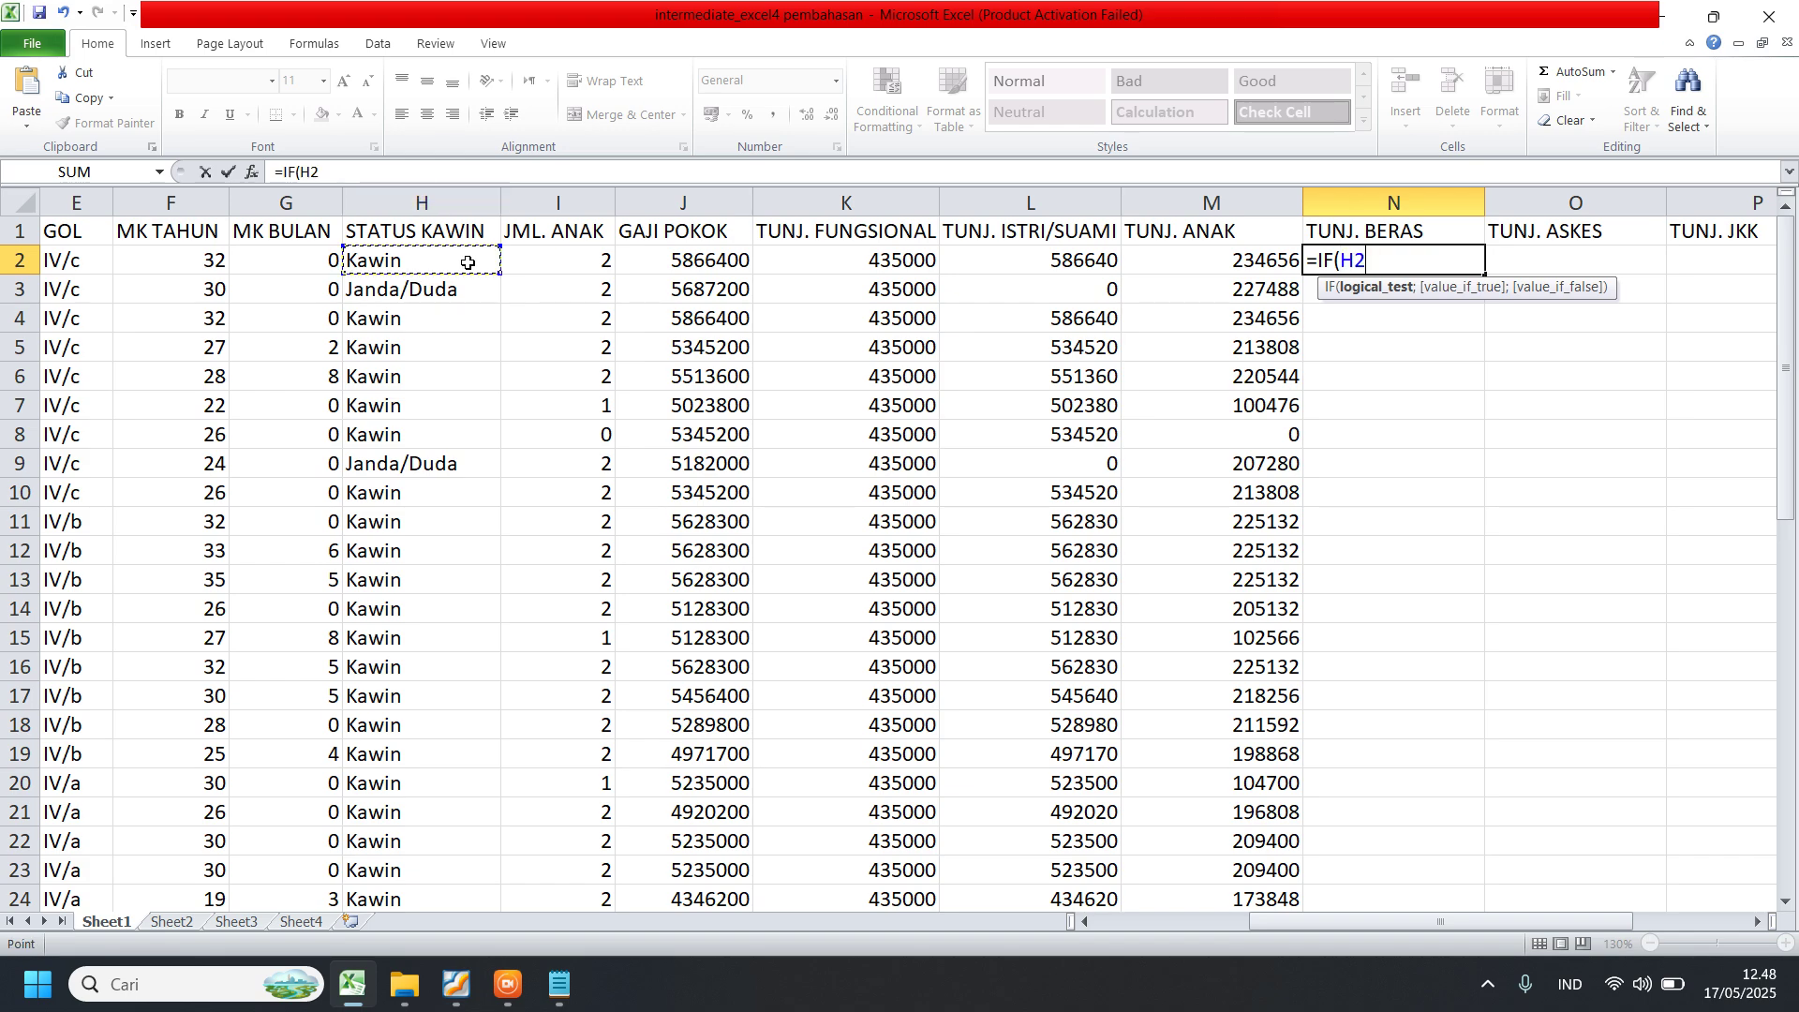
{"action": "type", "text": "=\"Kawin"}
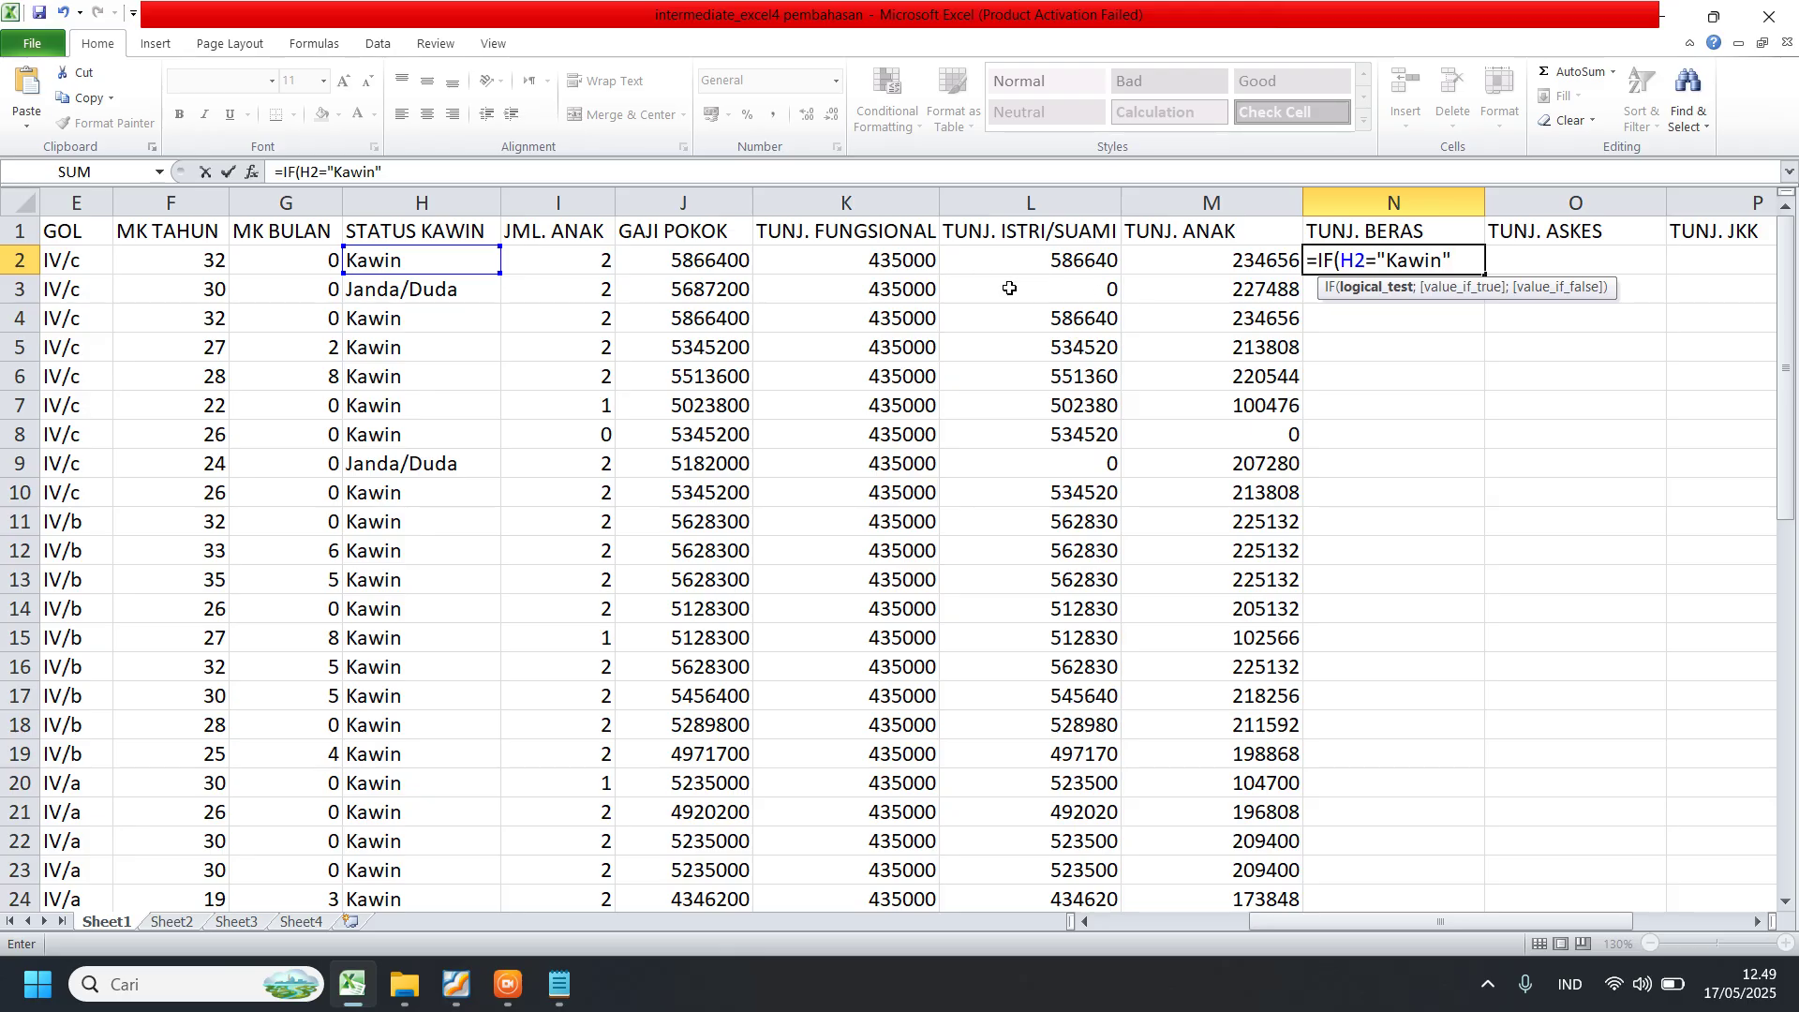
{"action": "type", "text": ";"}
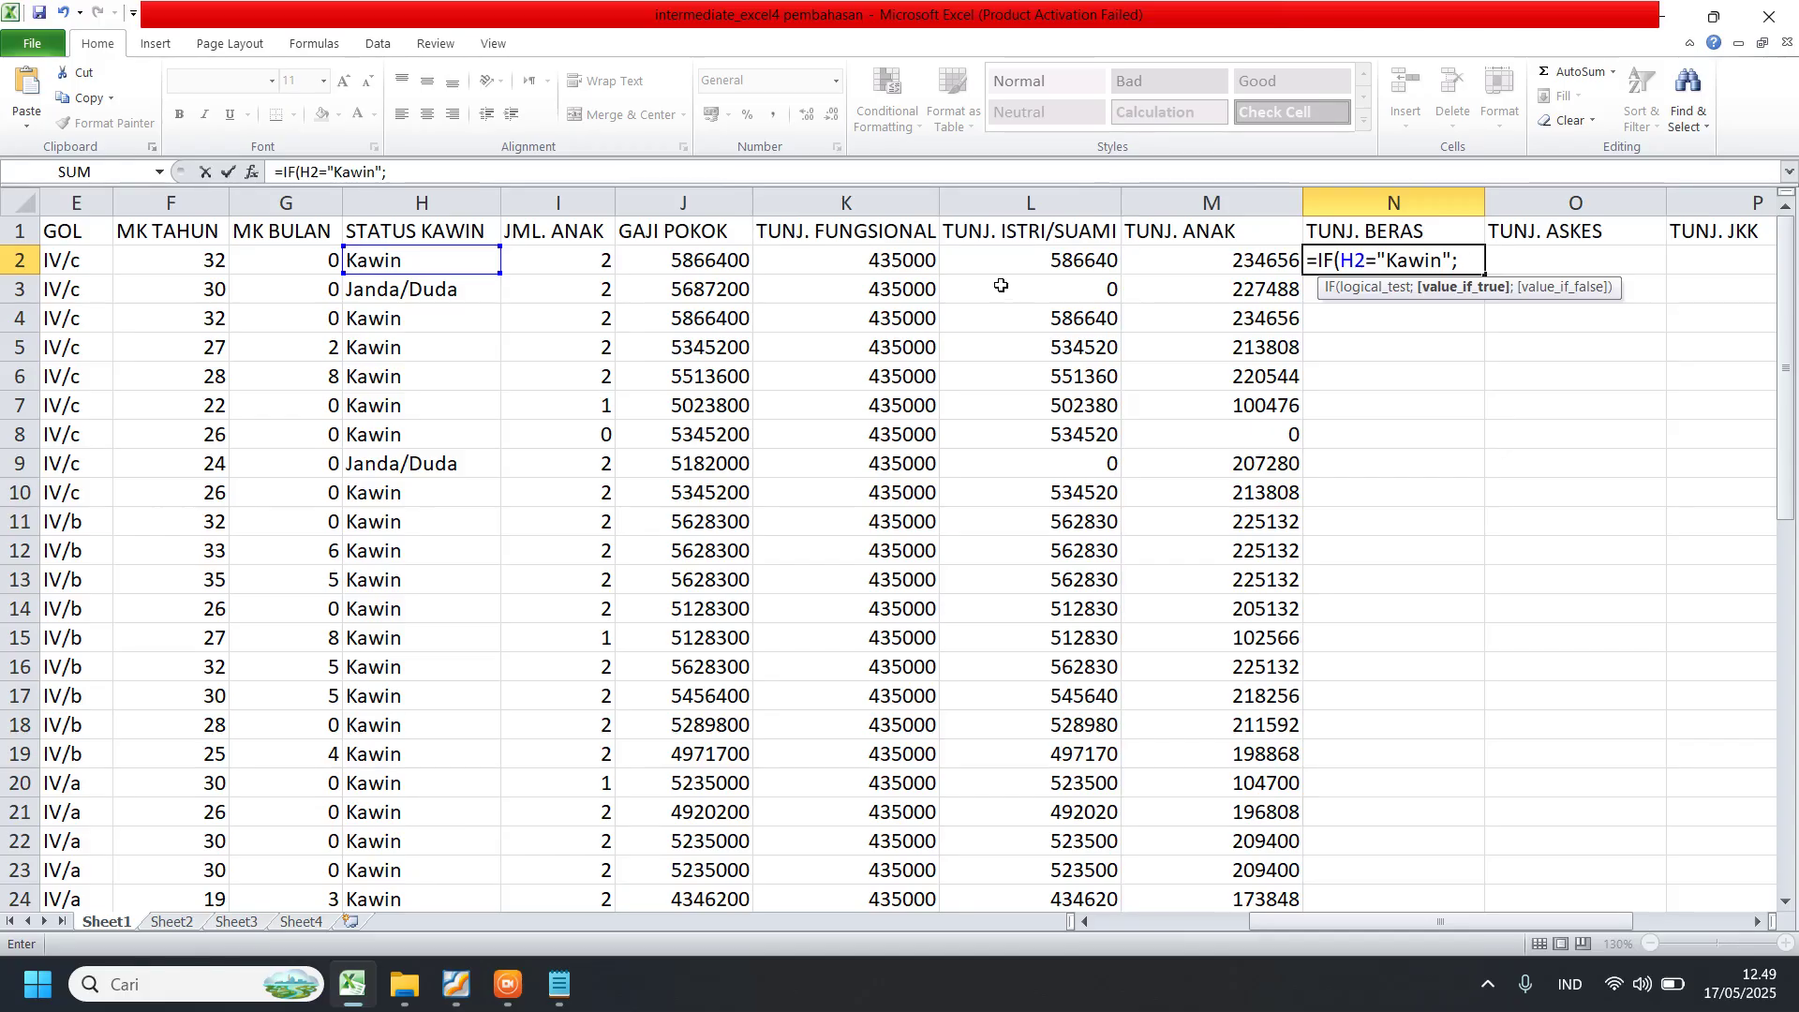
{"action": "type", "text": " (1+1+"}
{"action": "left_click", "coordinate": [554, 260]}
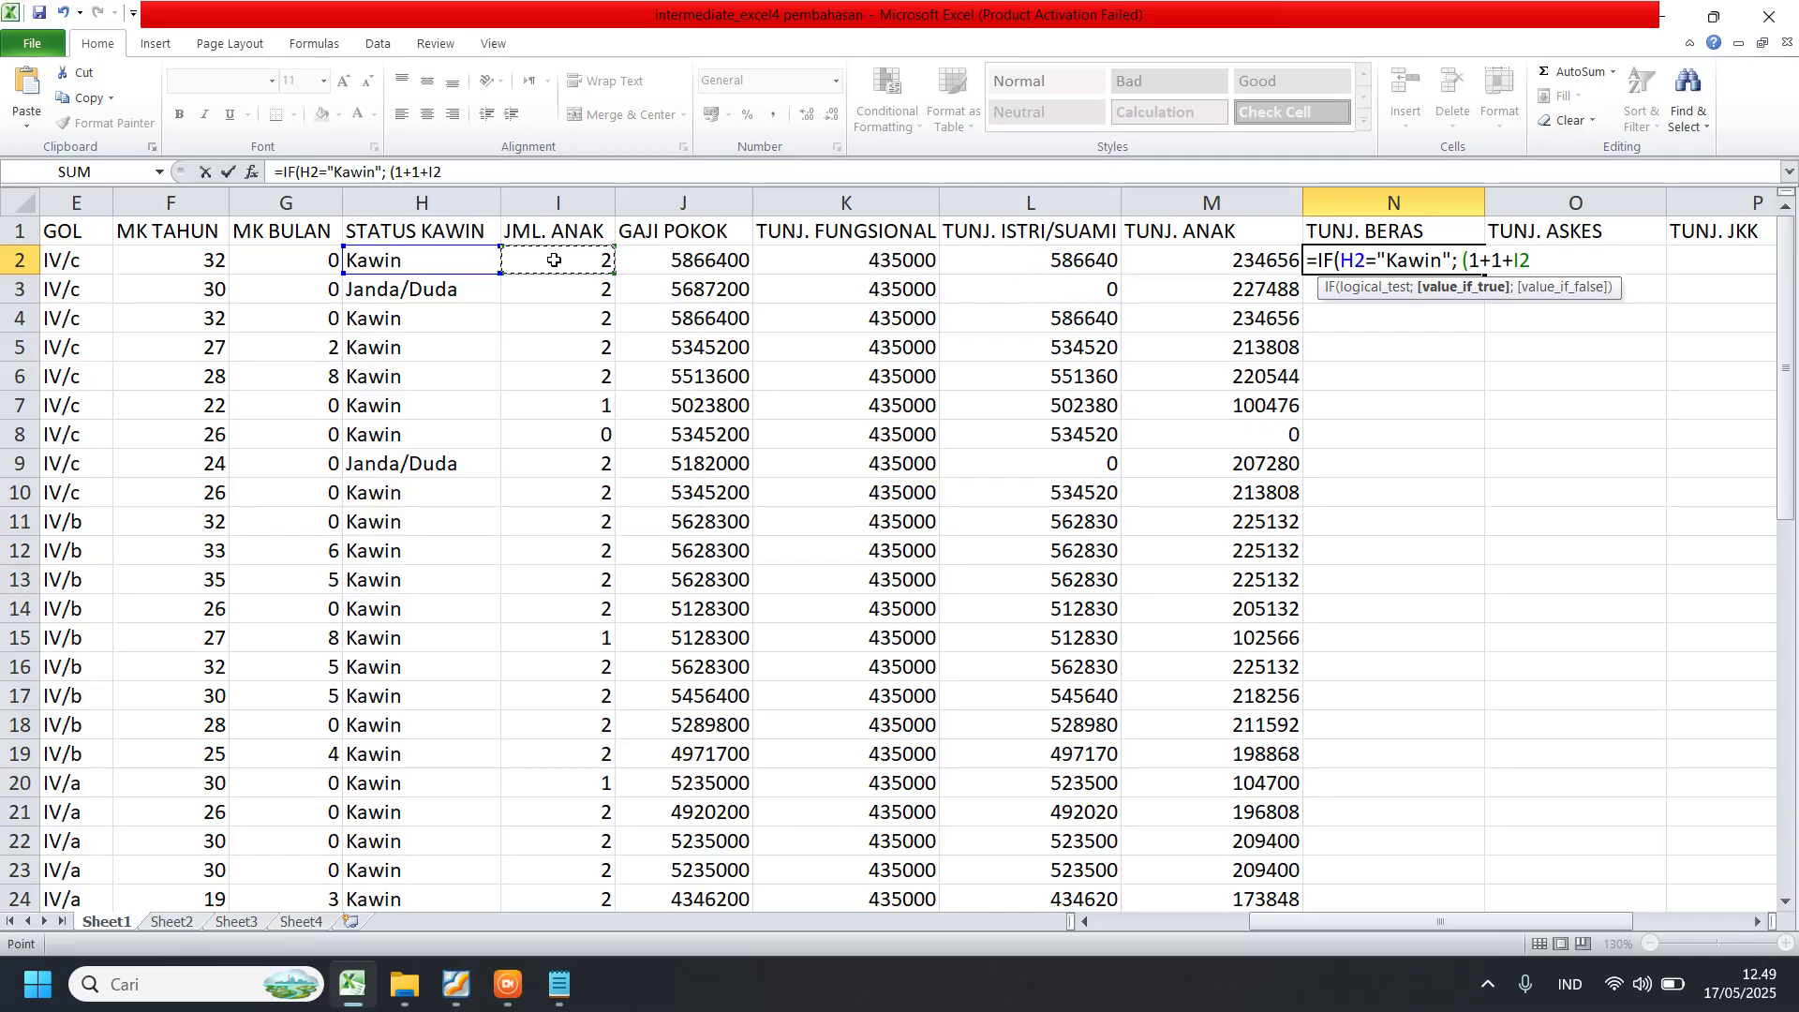
{"action": "type", "text": ")*72400;"}
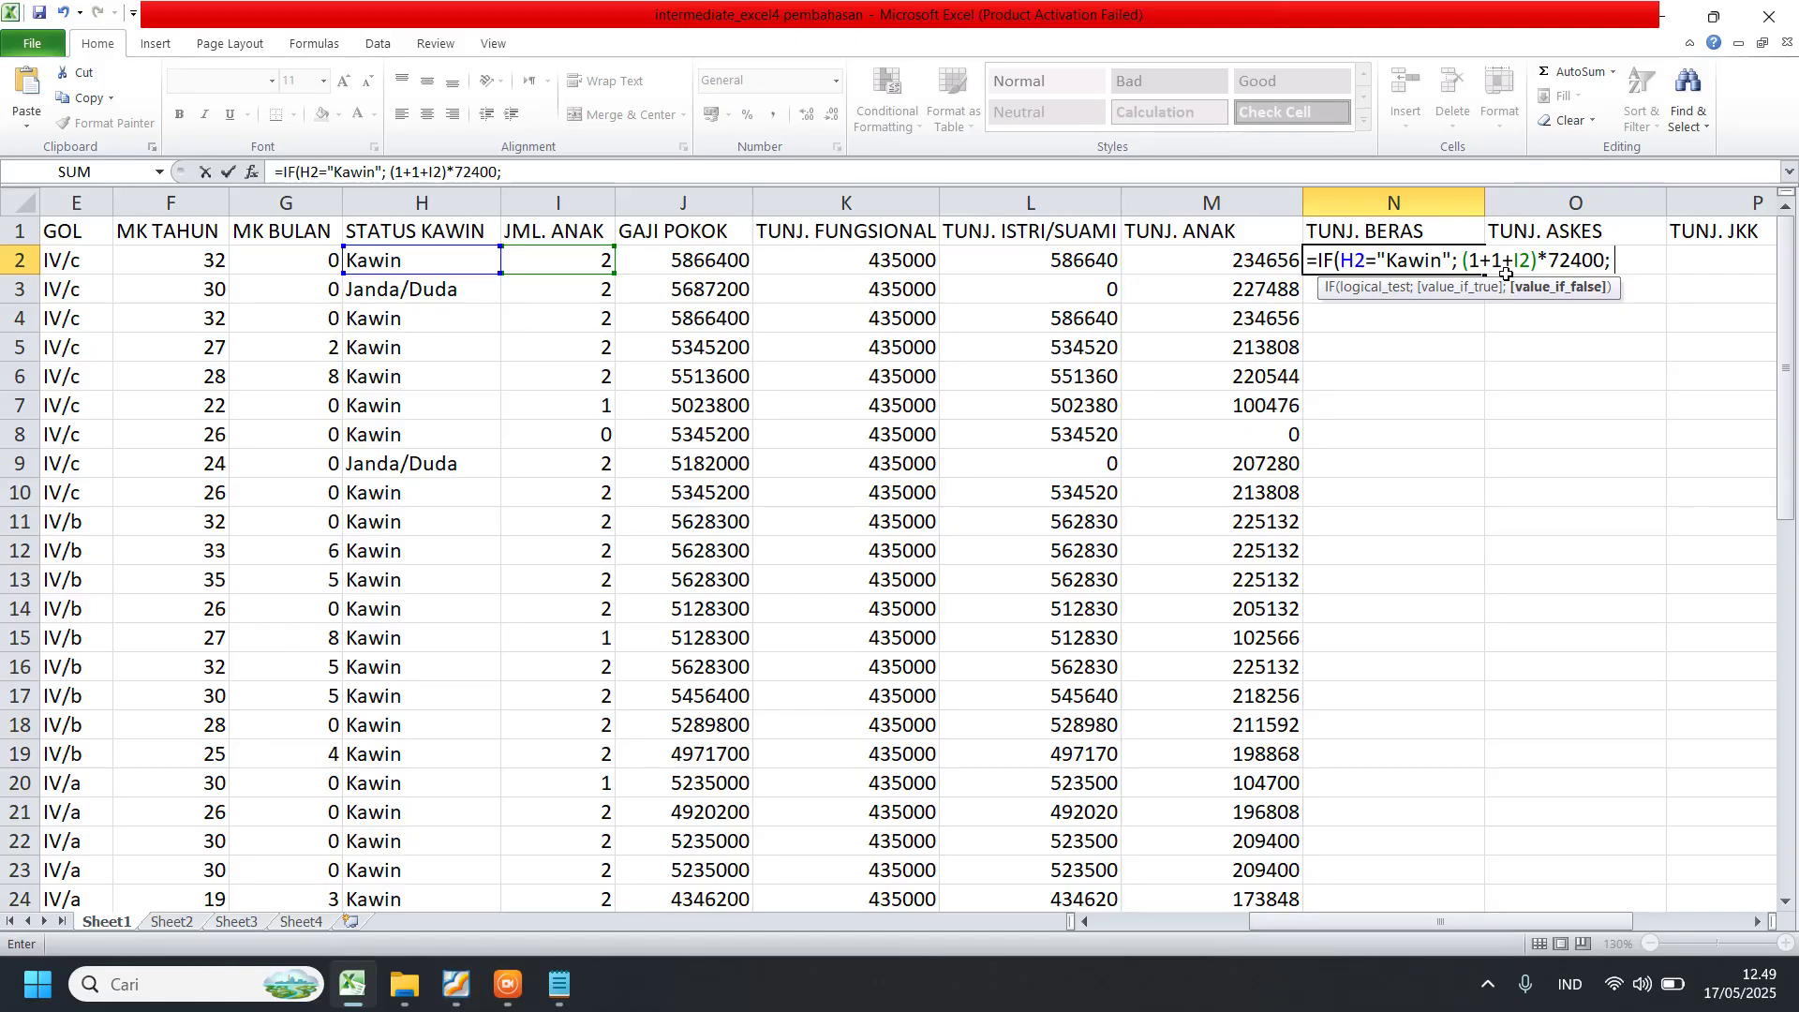
- Complete the N2 formula with (1+I2)*72400 as the false result and fill it down the TUNJ. BERAS column
{"action": "type", "text": "(1+"}
{"action": "left_click", "coordinate": [572, 260]}
{"action": "type", "text": ")*"}
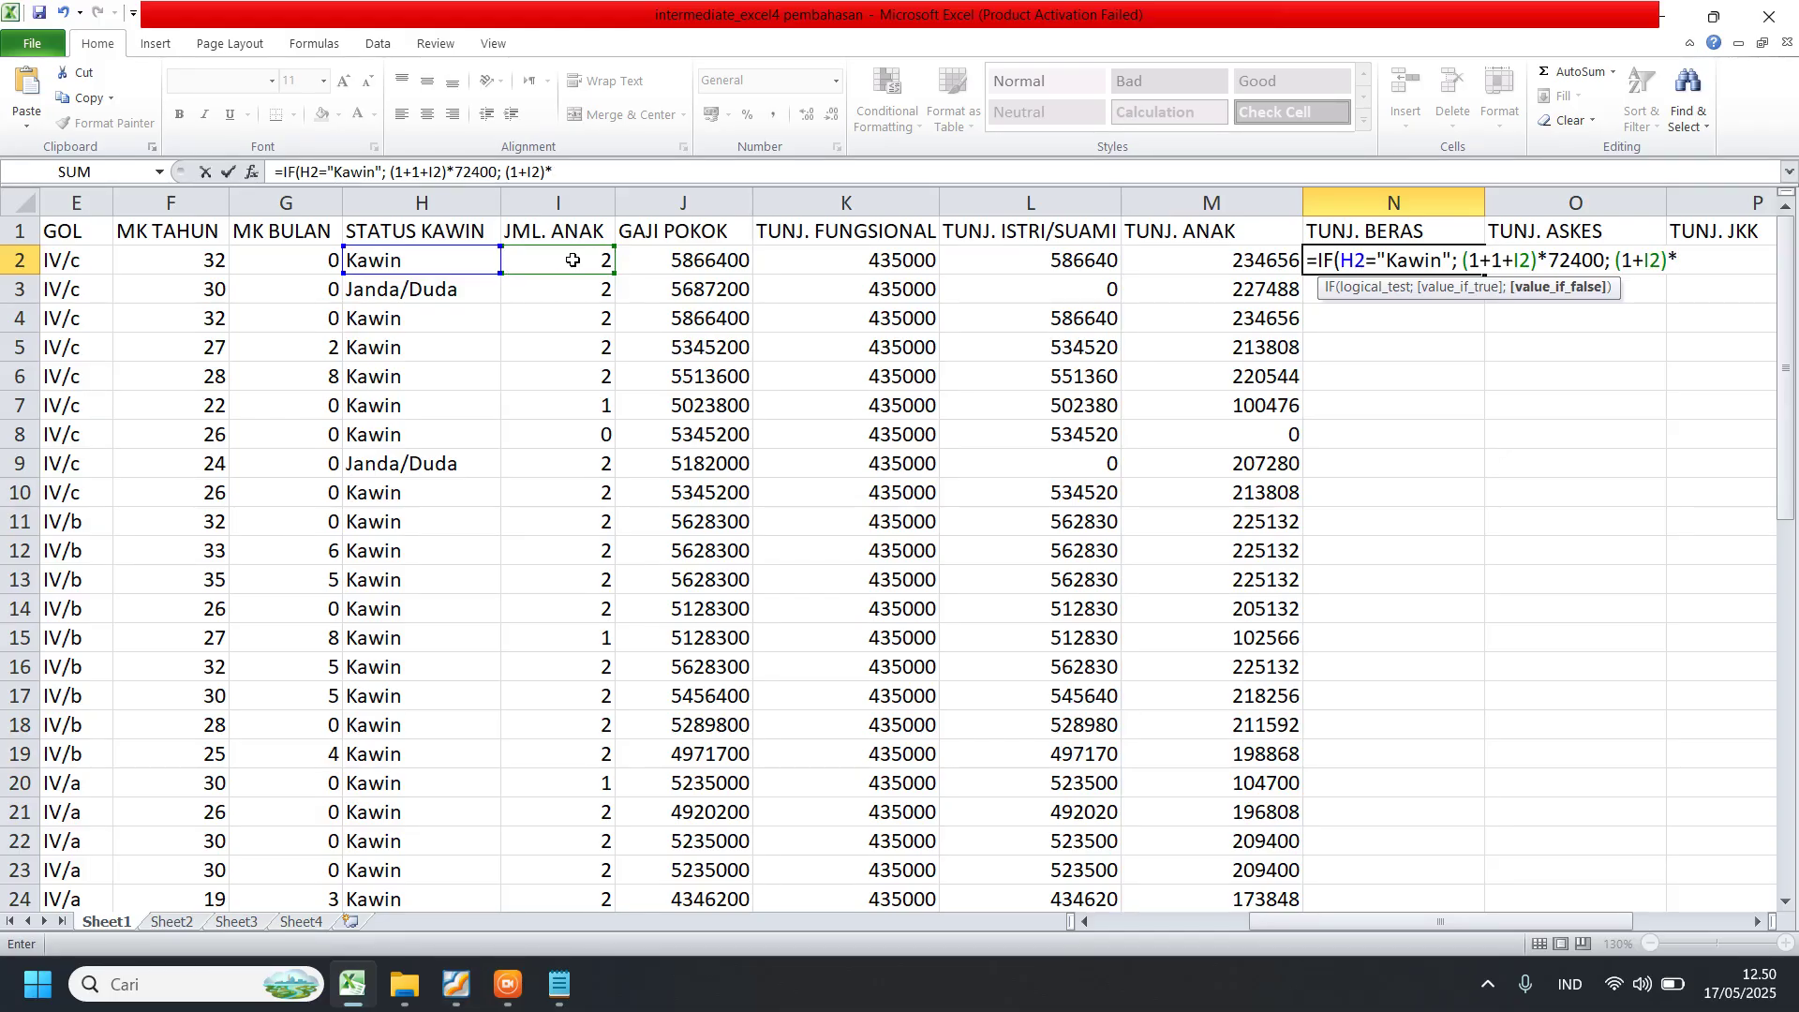
{"action": "type", "text": "724"}
{"action": "key", "text": "BackSpace"}
{"action": "key", "text": "BackSpace"}
{"action": "type", "text": "400"}
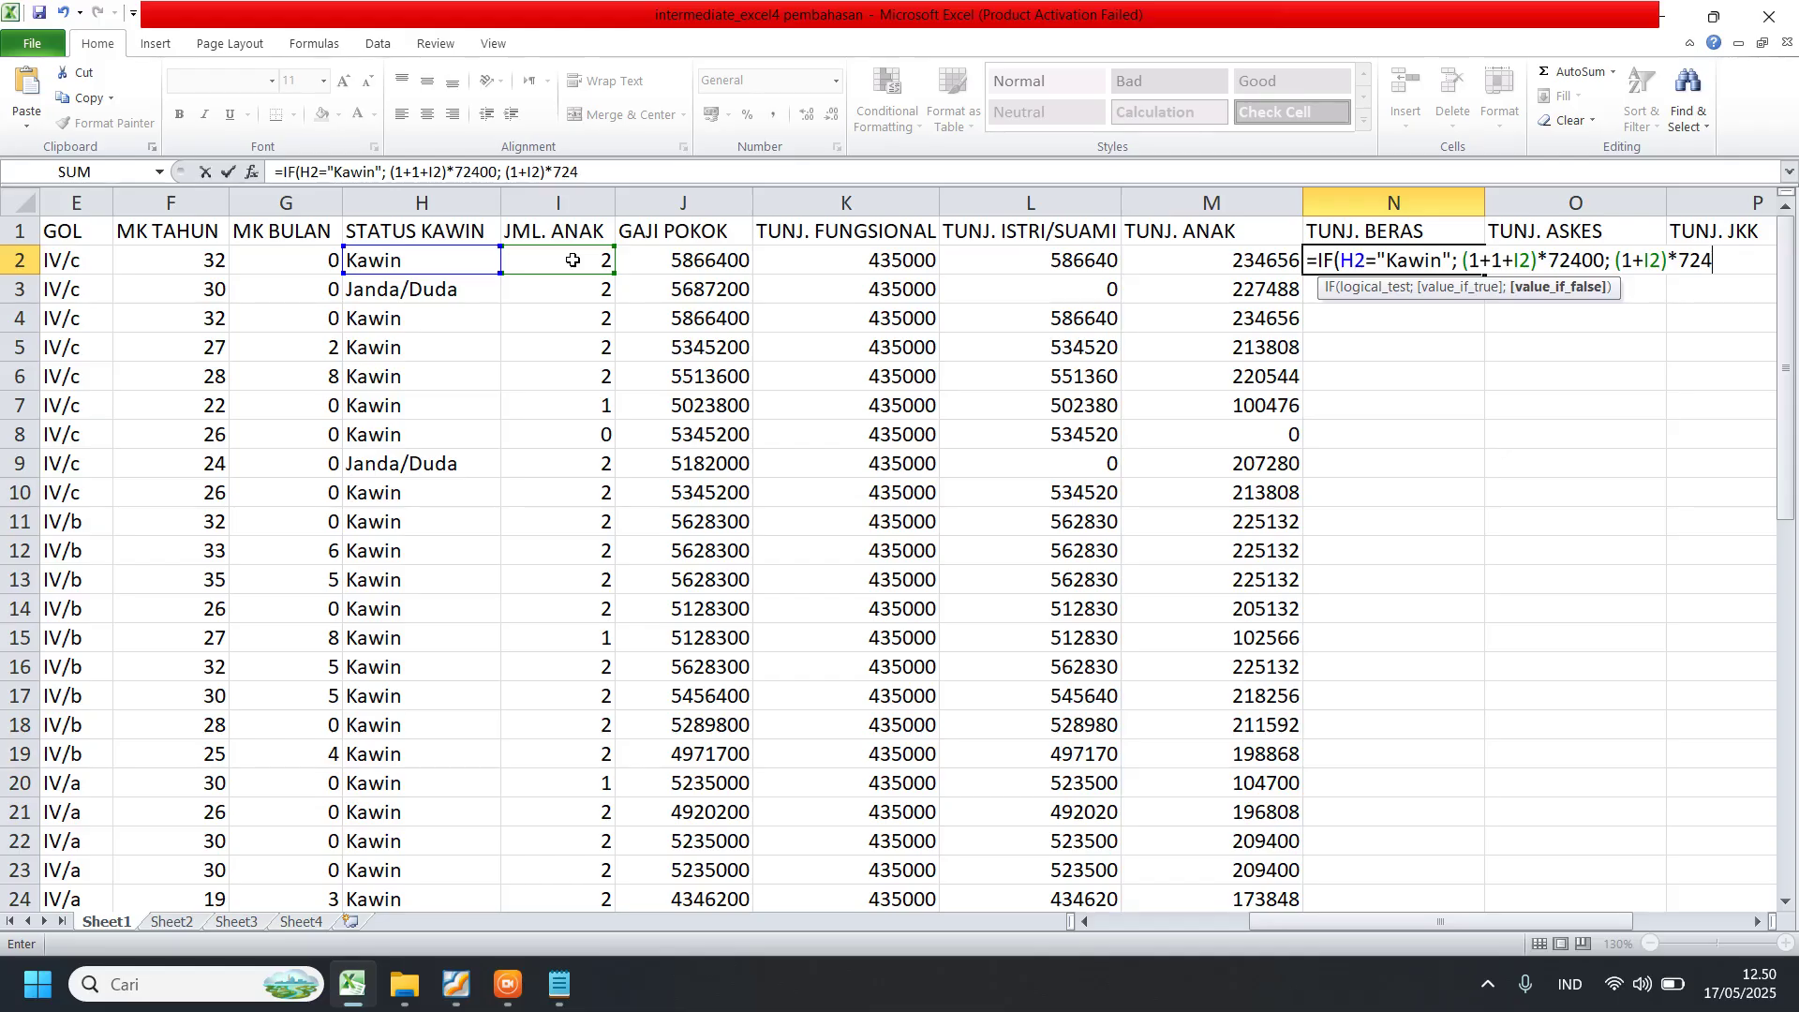
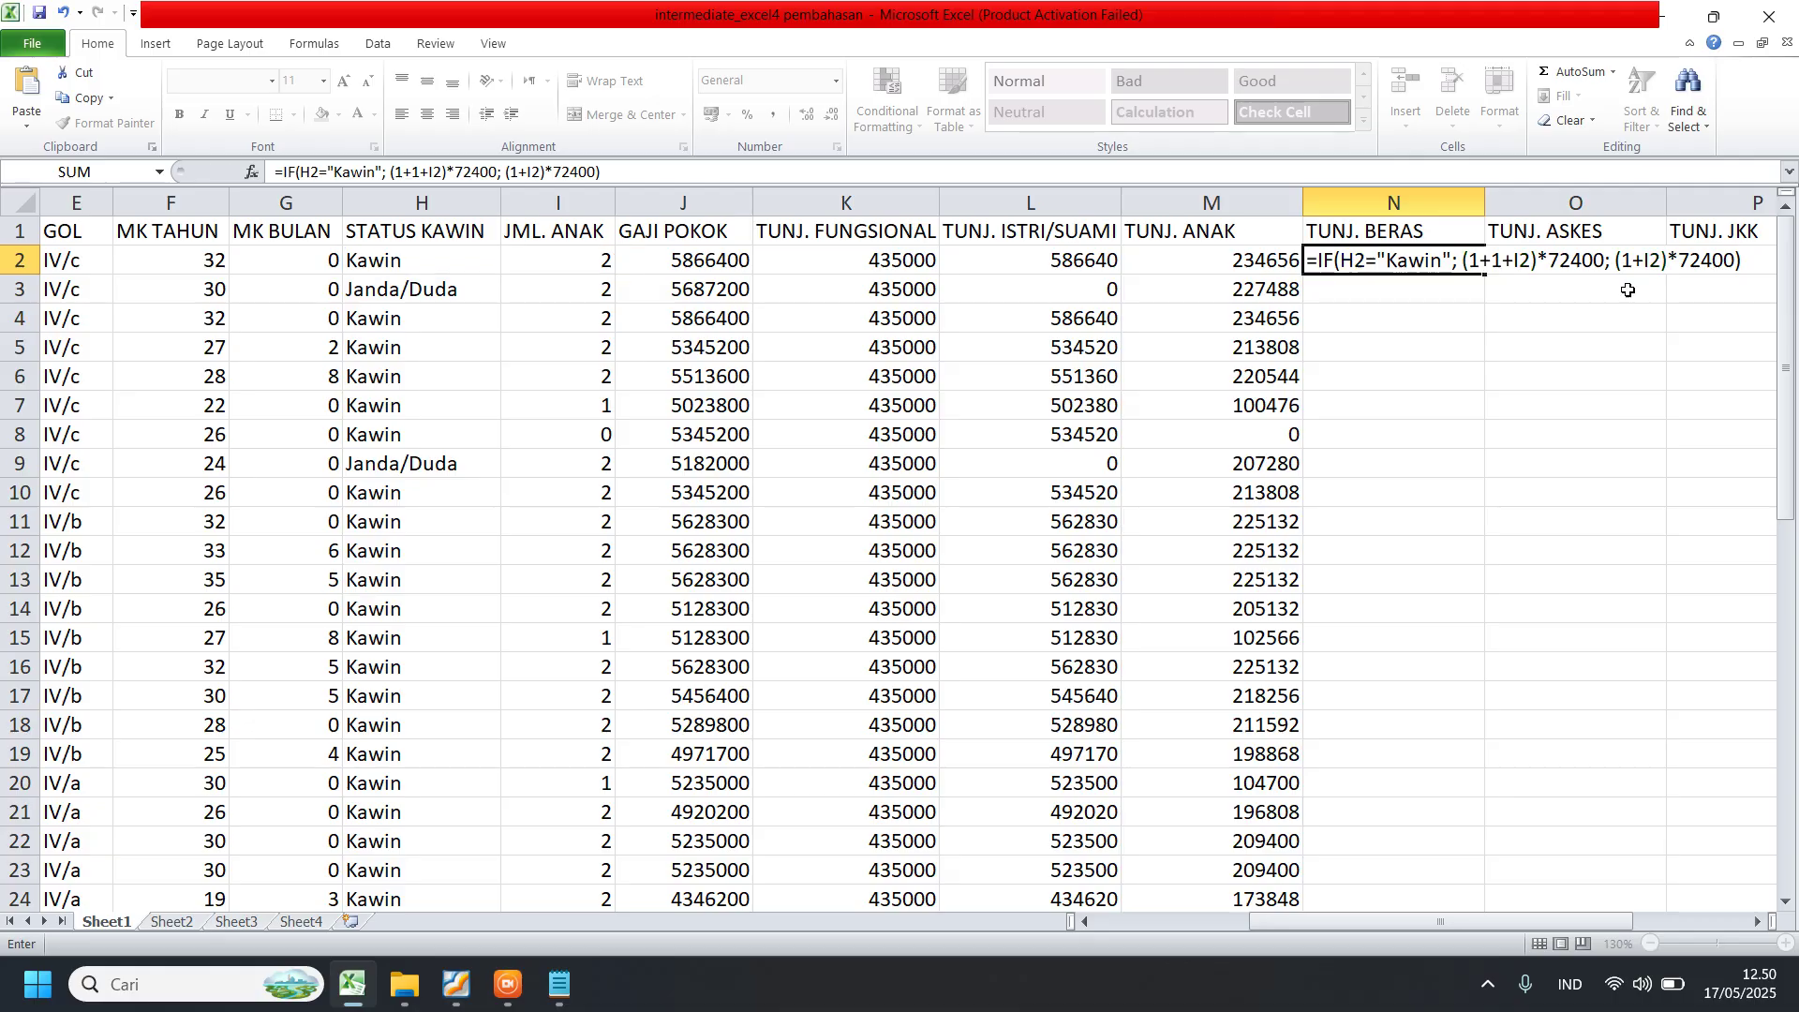
{"action": "key", "text": "Return"}
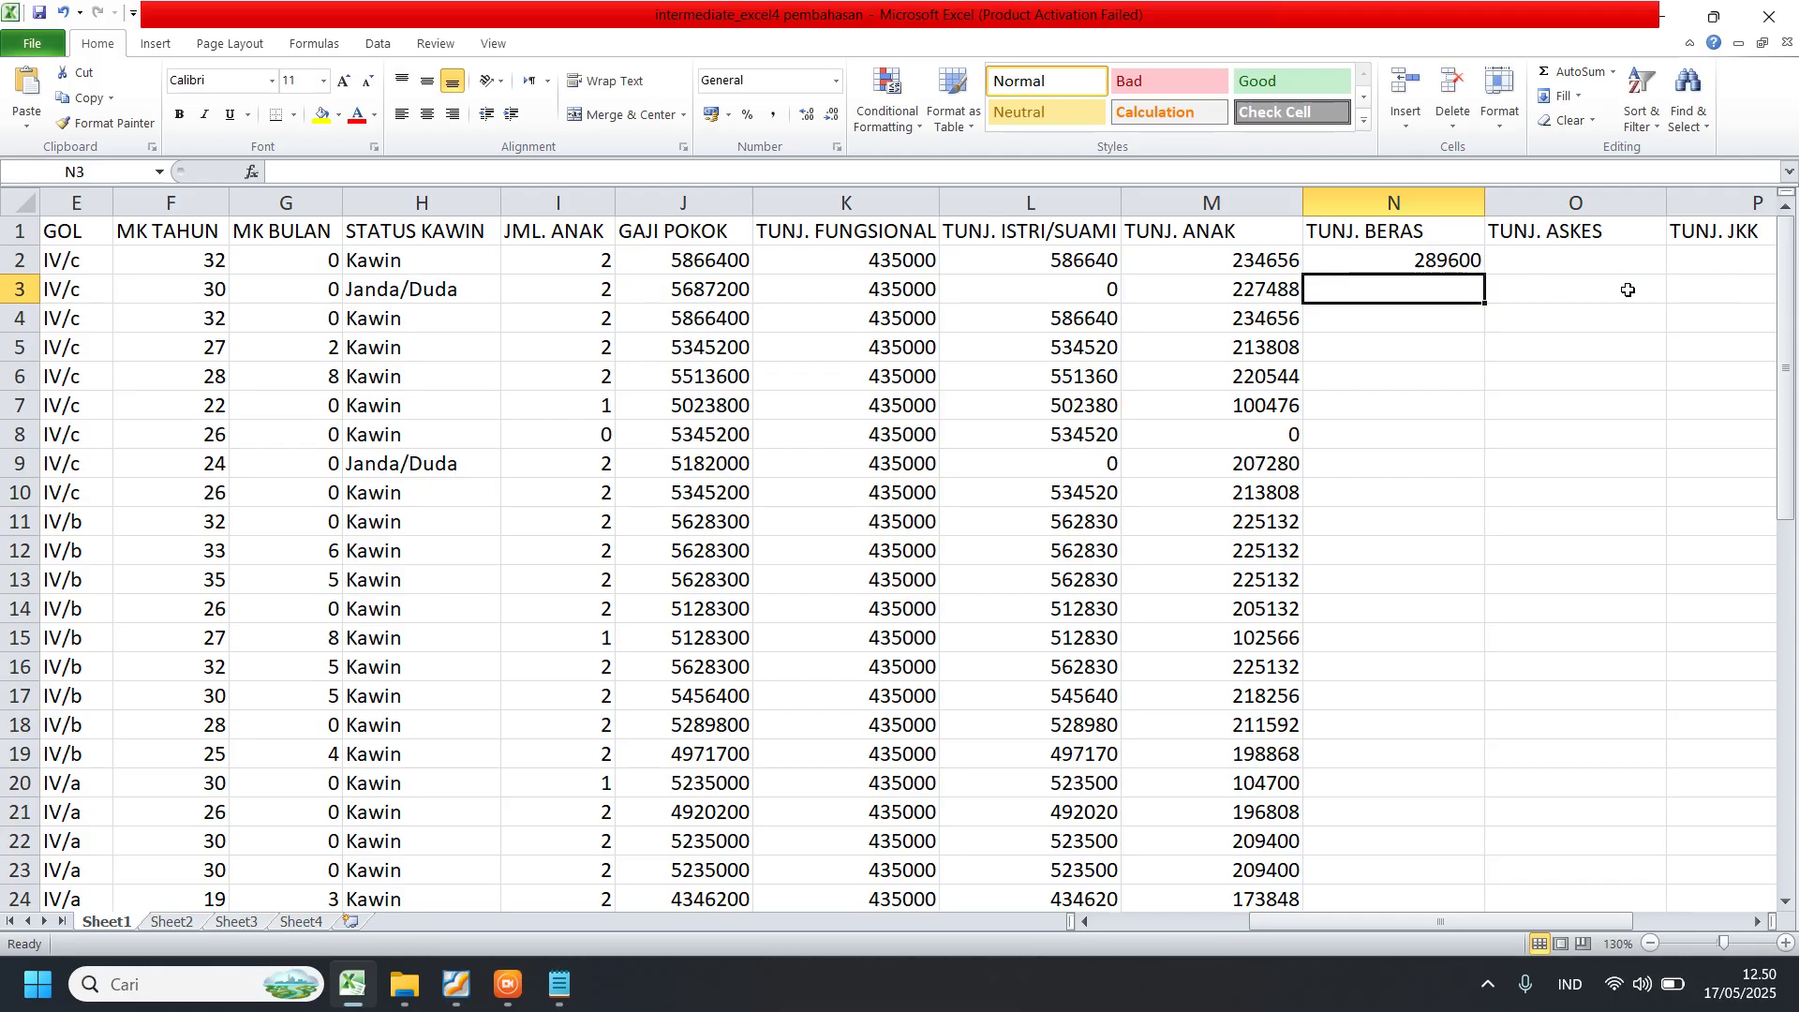
{"action": "left_click", "coordinate": [1422, 255]}
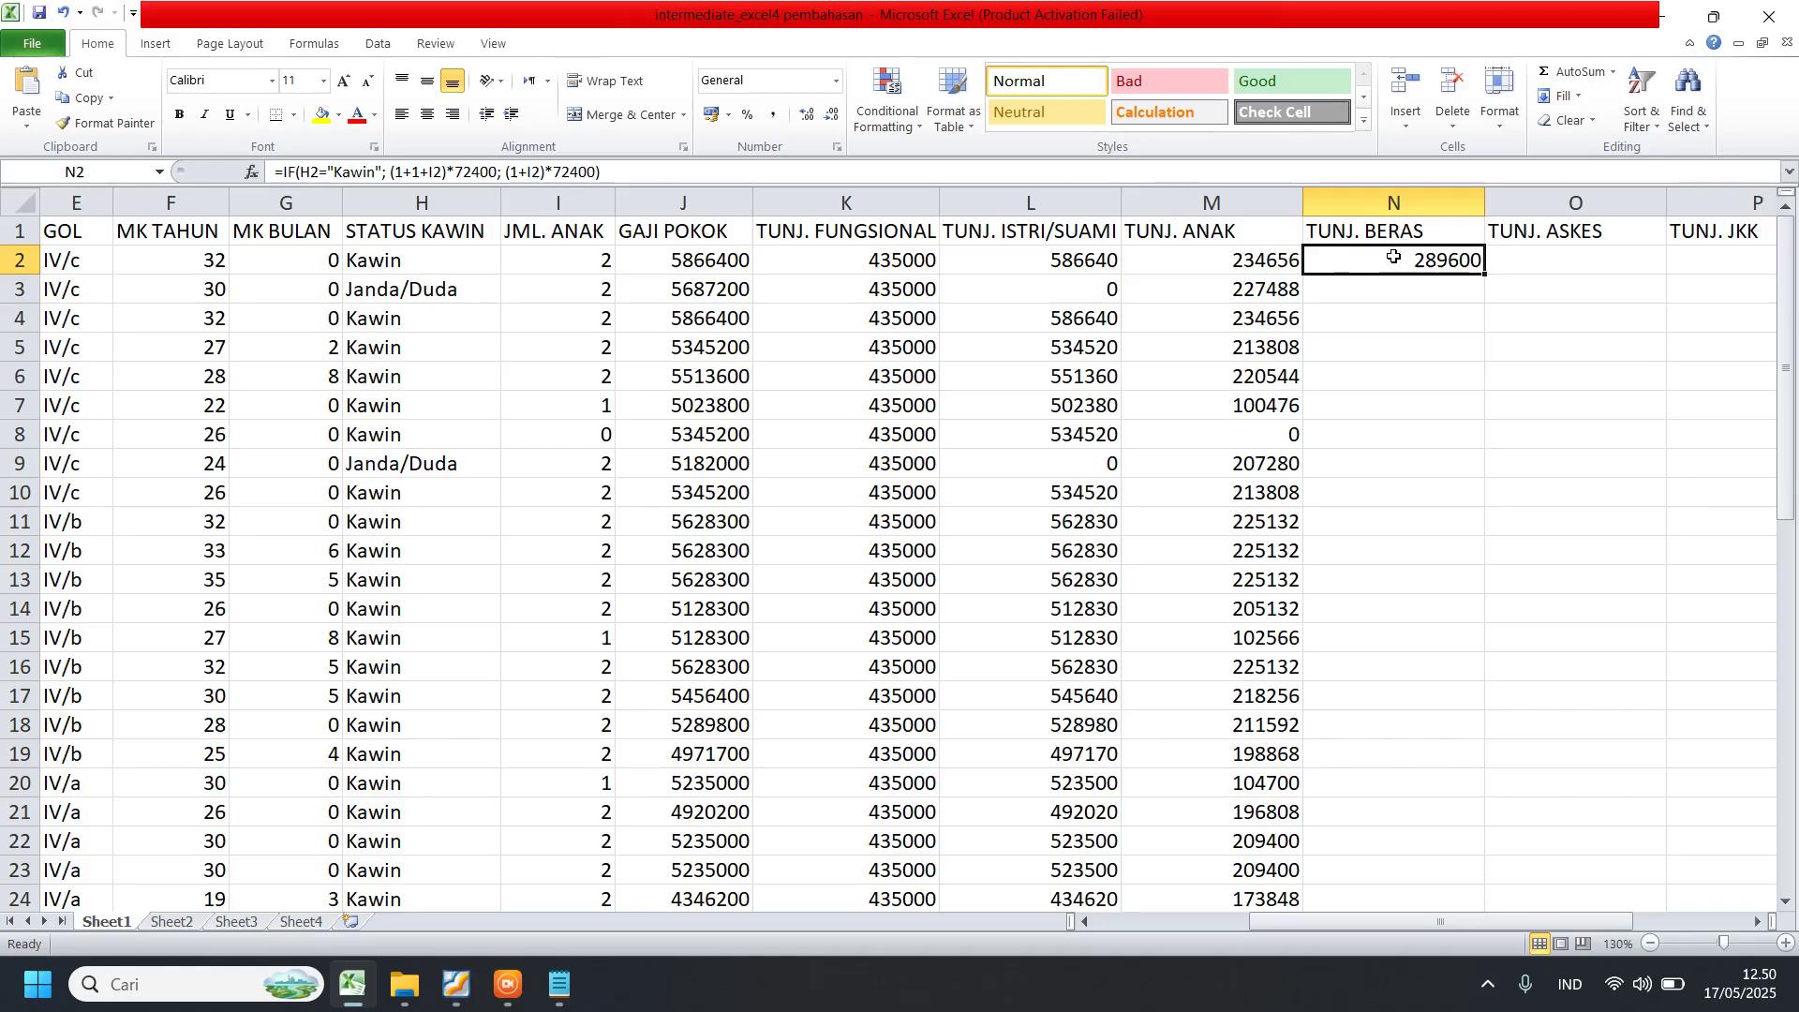
{"action": "double_click", "coordinate": [1484, 272]}
- Check the filled TUNJ. BERAS amounts against STATUS KAWIN and JML. ANAK in rows 2 and 15 and the Belum Kawin row 44
{"action": "left_click", "coordinate": [1383, 321]}
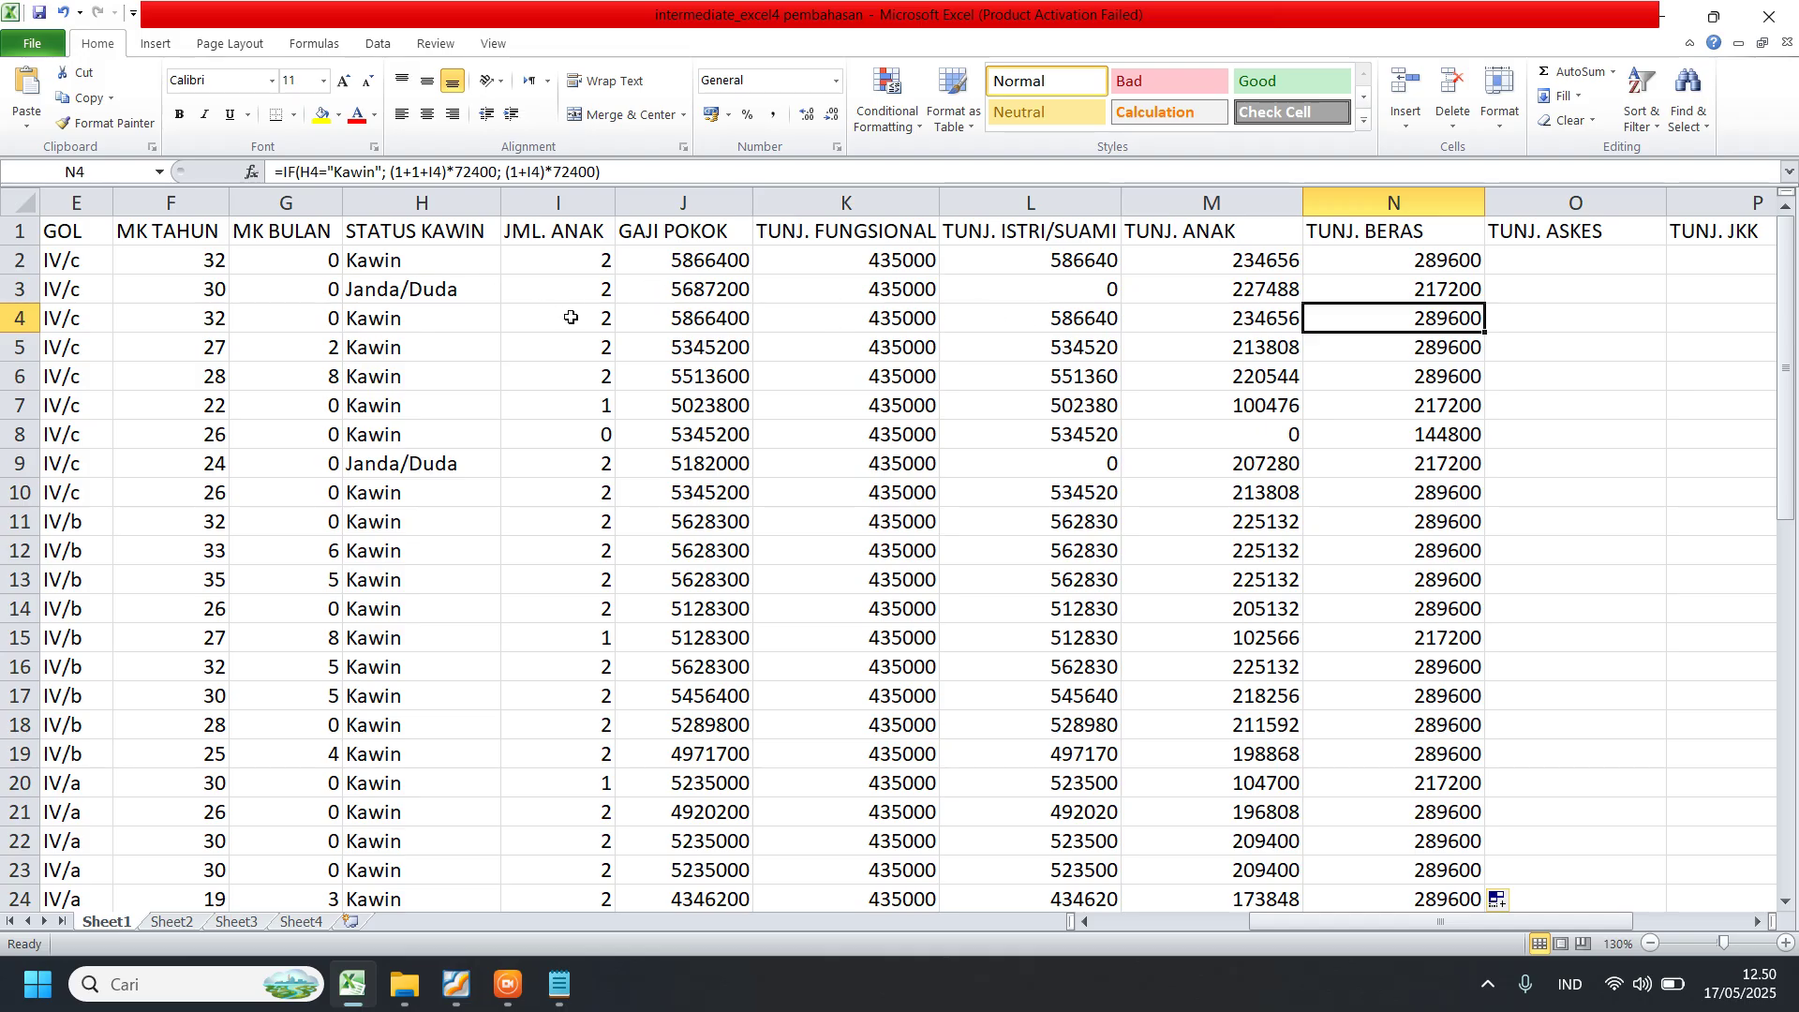
{"action": "left_click_drag", "start_coordinate": [474, 267], "coordinate": [571, 263]}
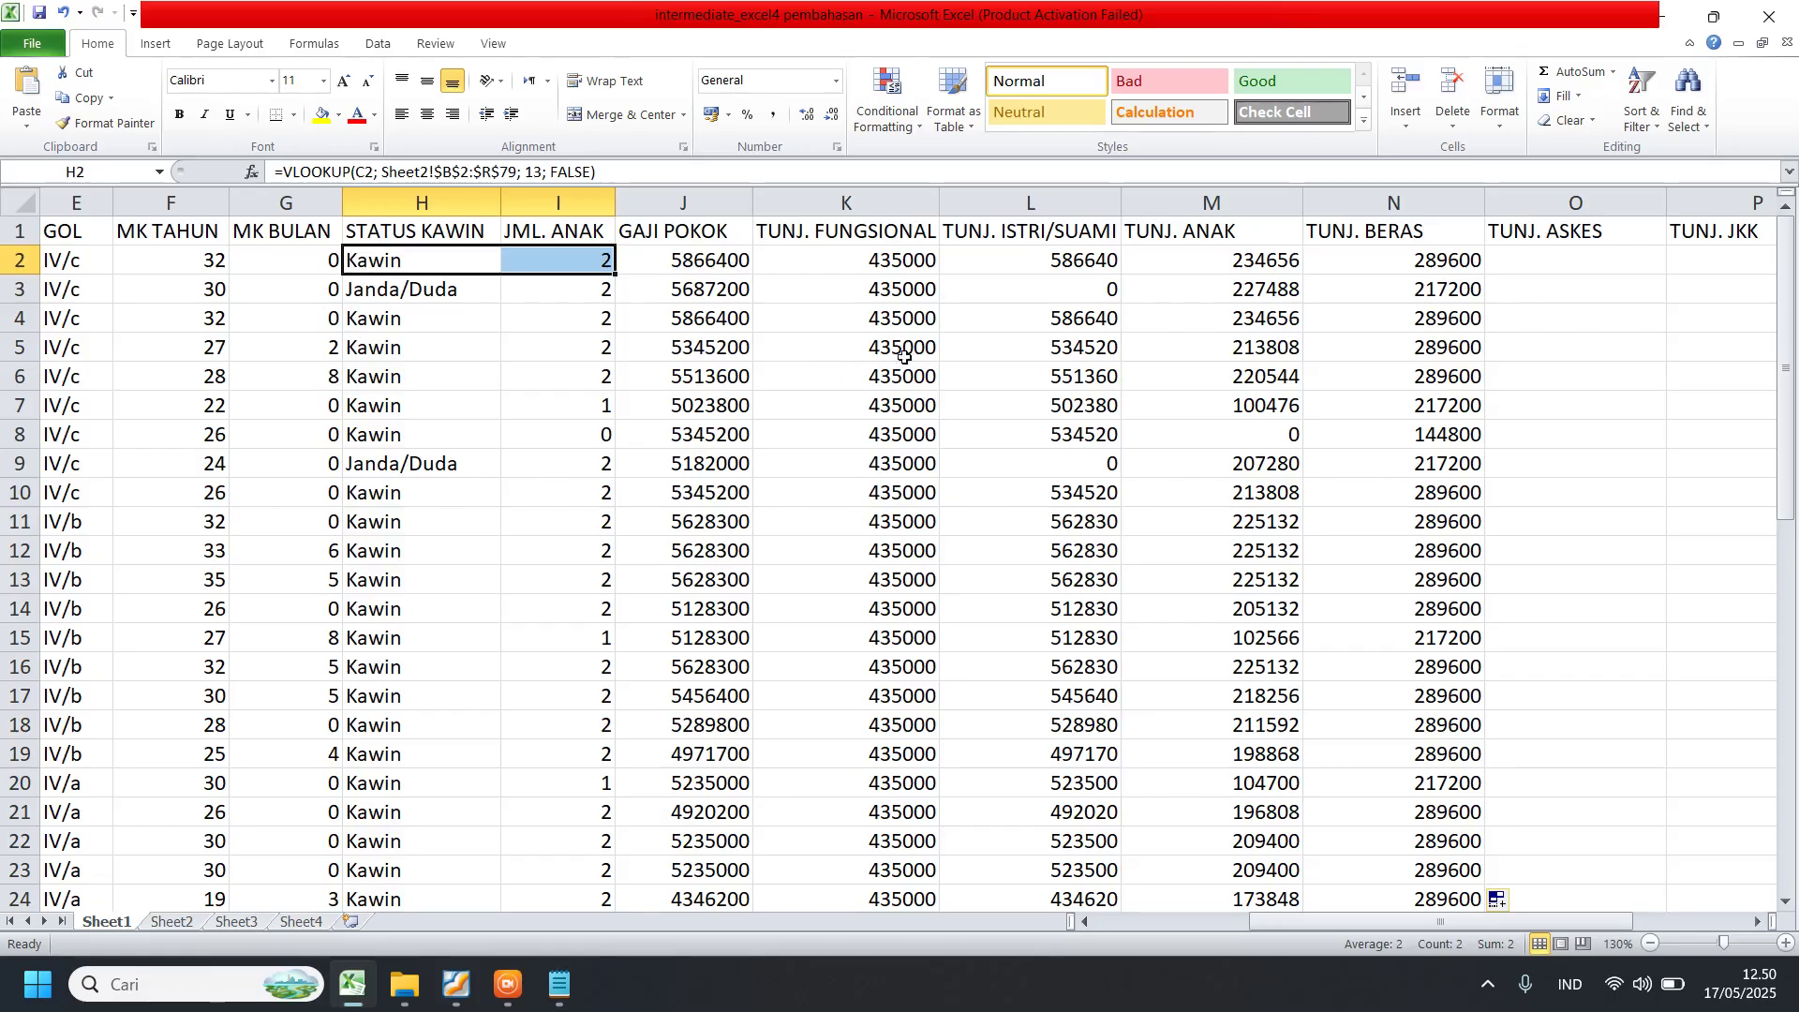
{"action": "left_click", "coordinate": [1451, 260]}
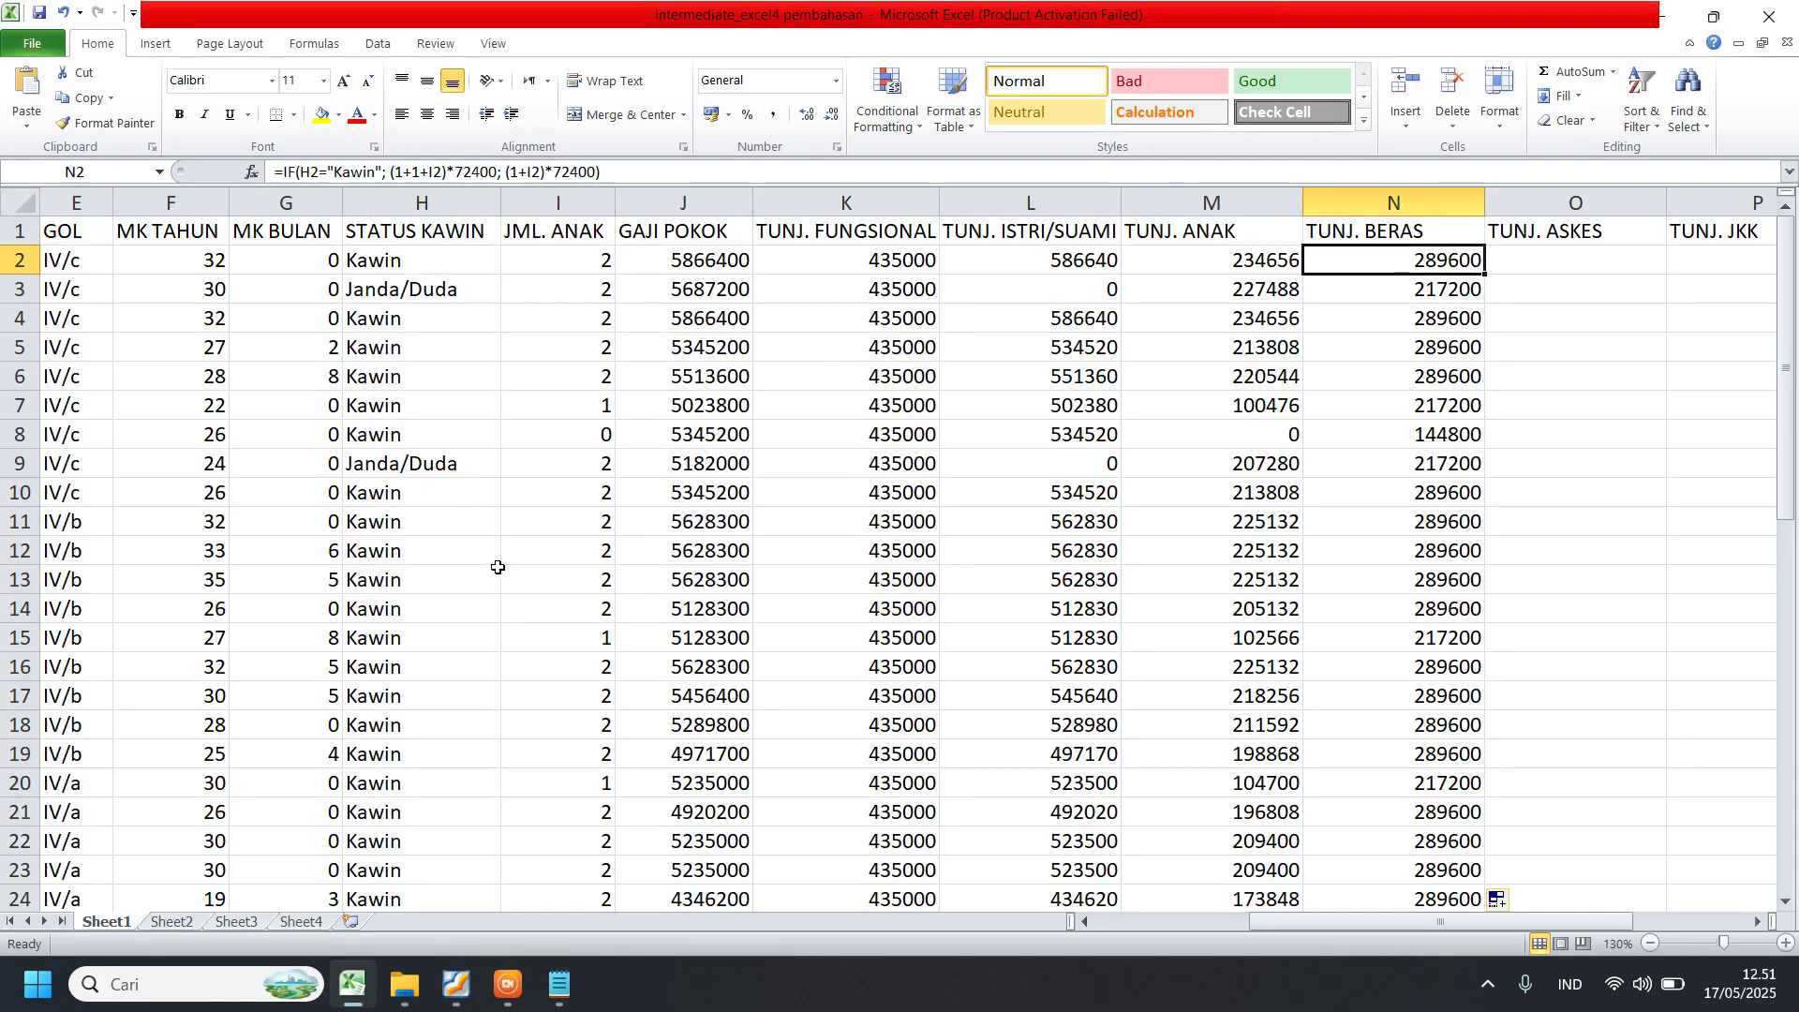
{"action": "left_click", "coordinate": [464, 643]}
{"action": "left_click", "coordinate": [602, 650]}
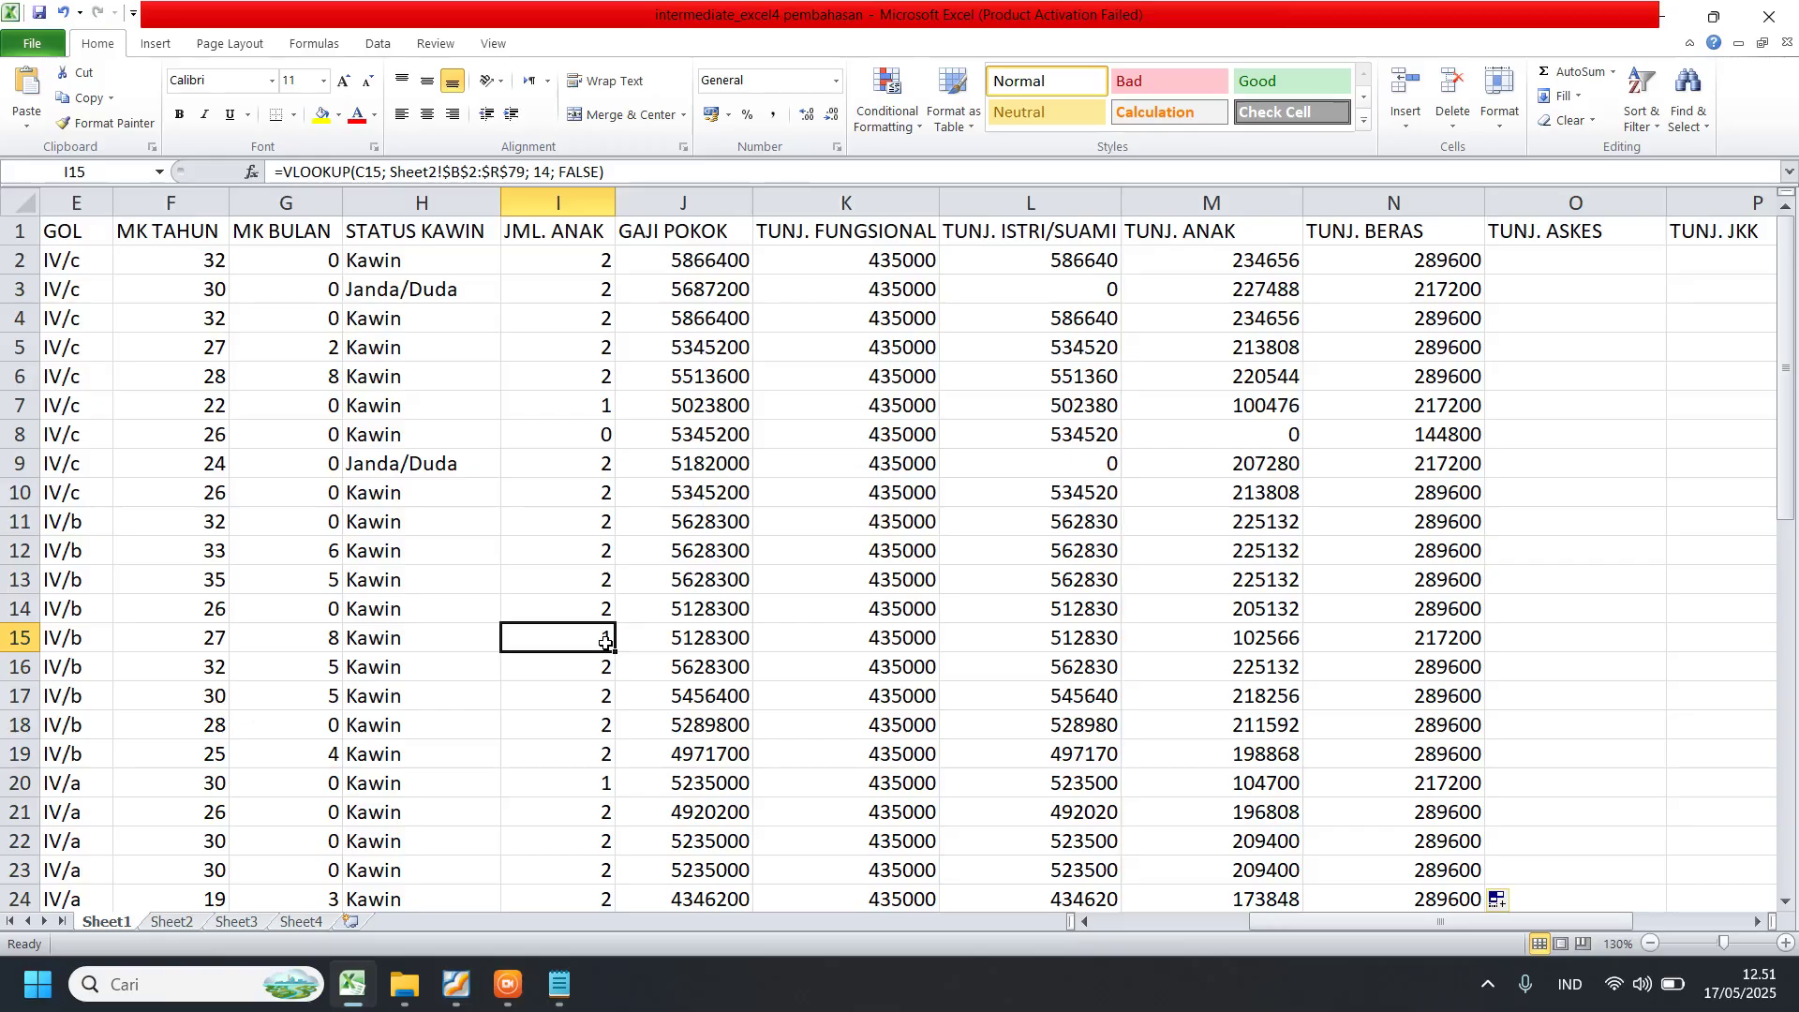
{"action": "left_click", "coordinate": [1457, 643]}
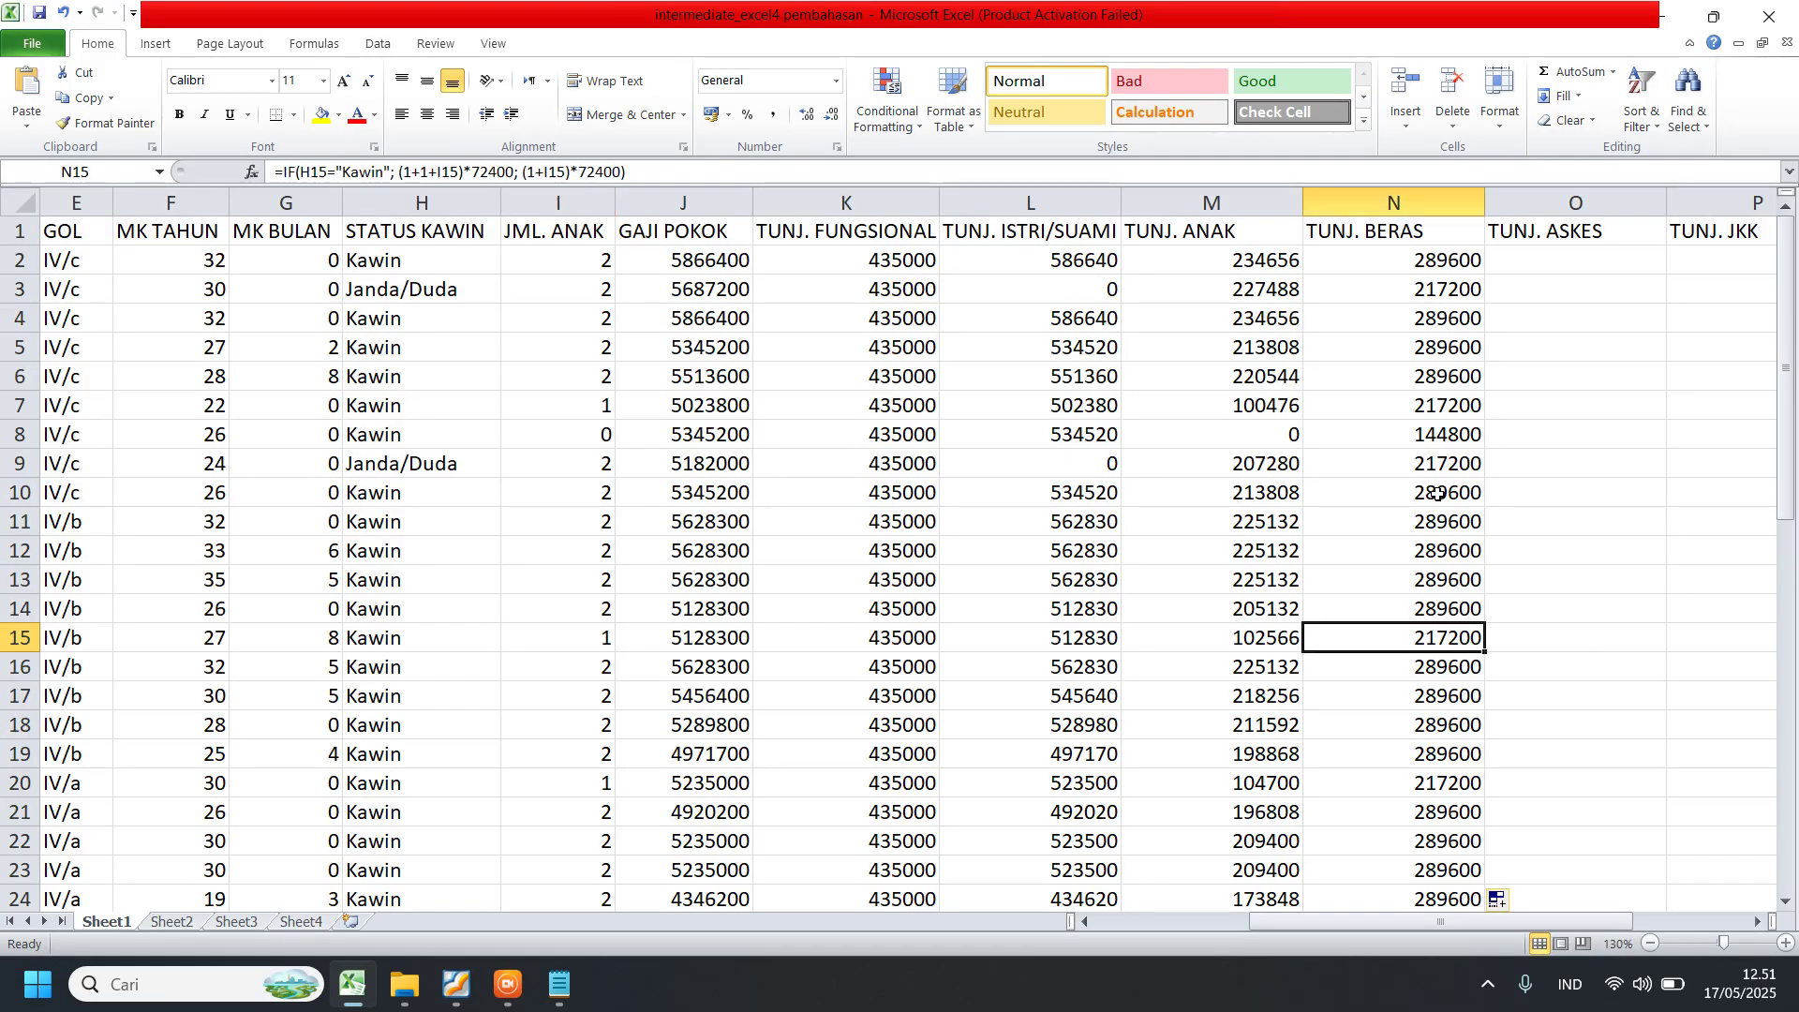
{"action": "scroll", "coordinate": [1438, 494], "scroll_direction": "down", "scroll_amount": 8}
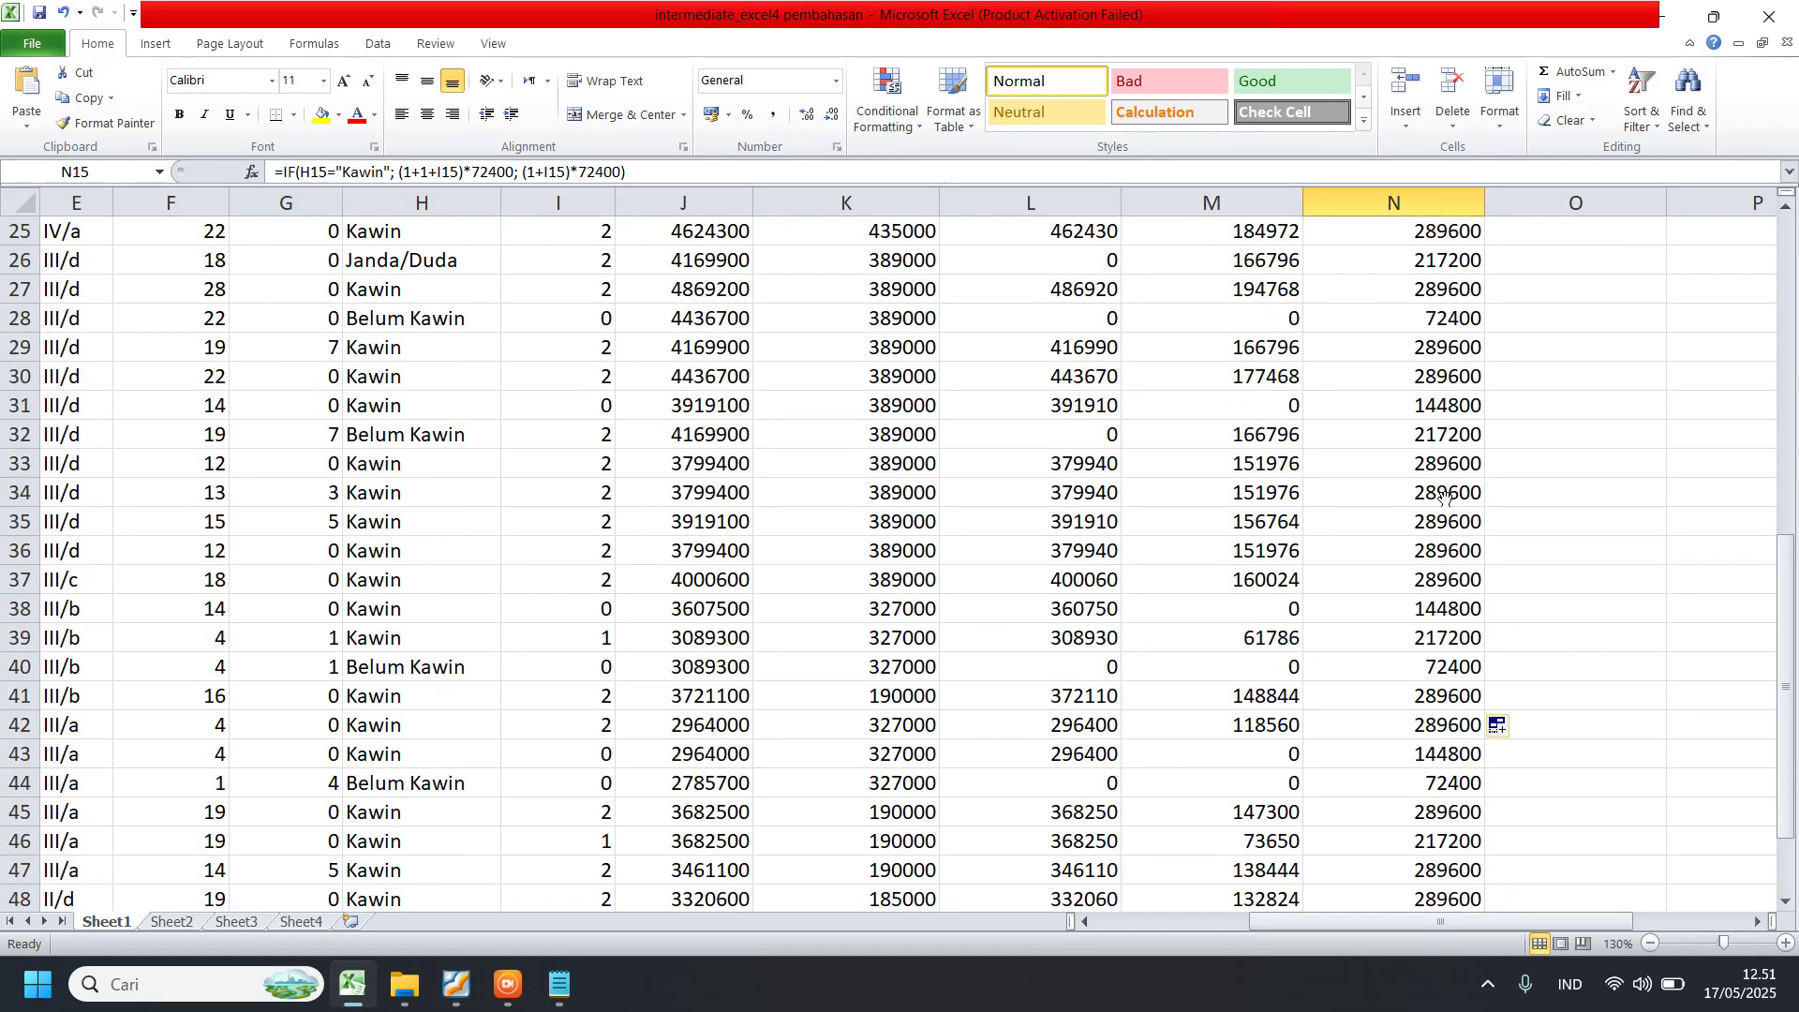
{"action": "left_click", "coordinate": [422, 782]}
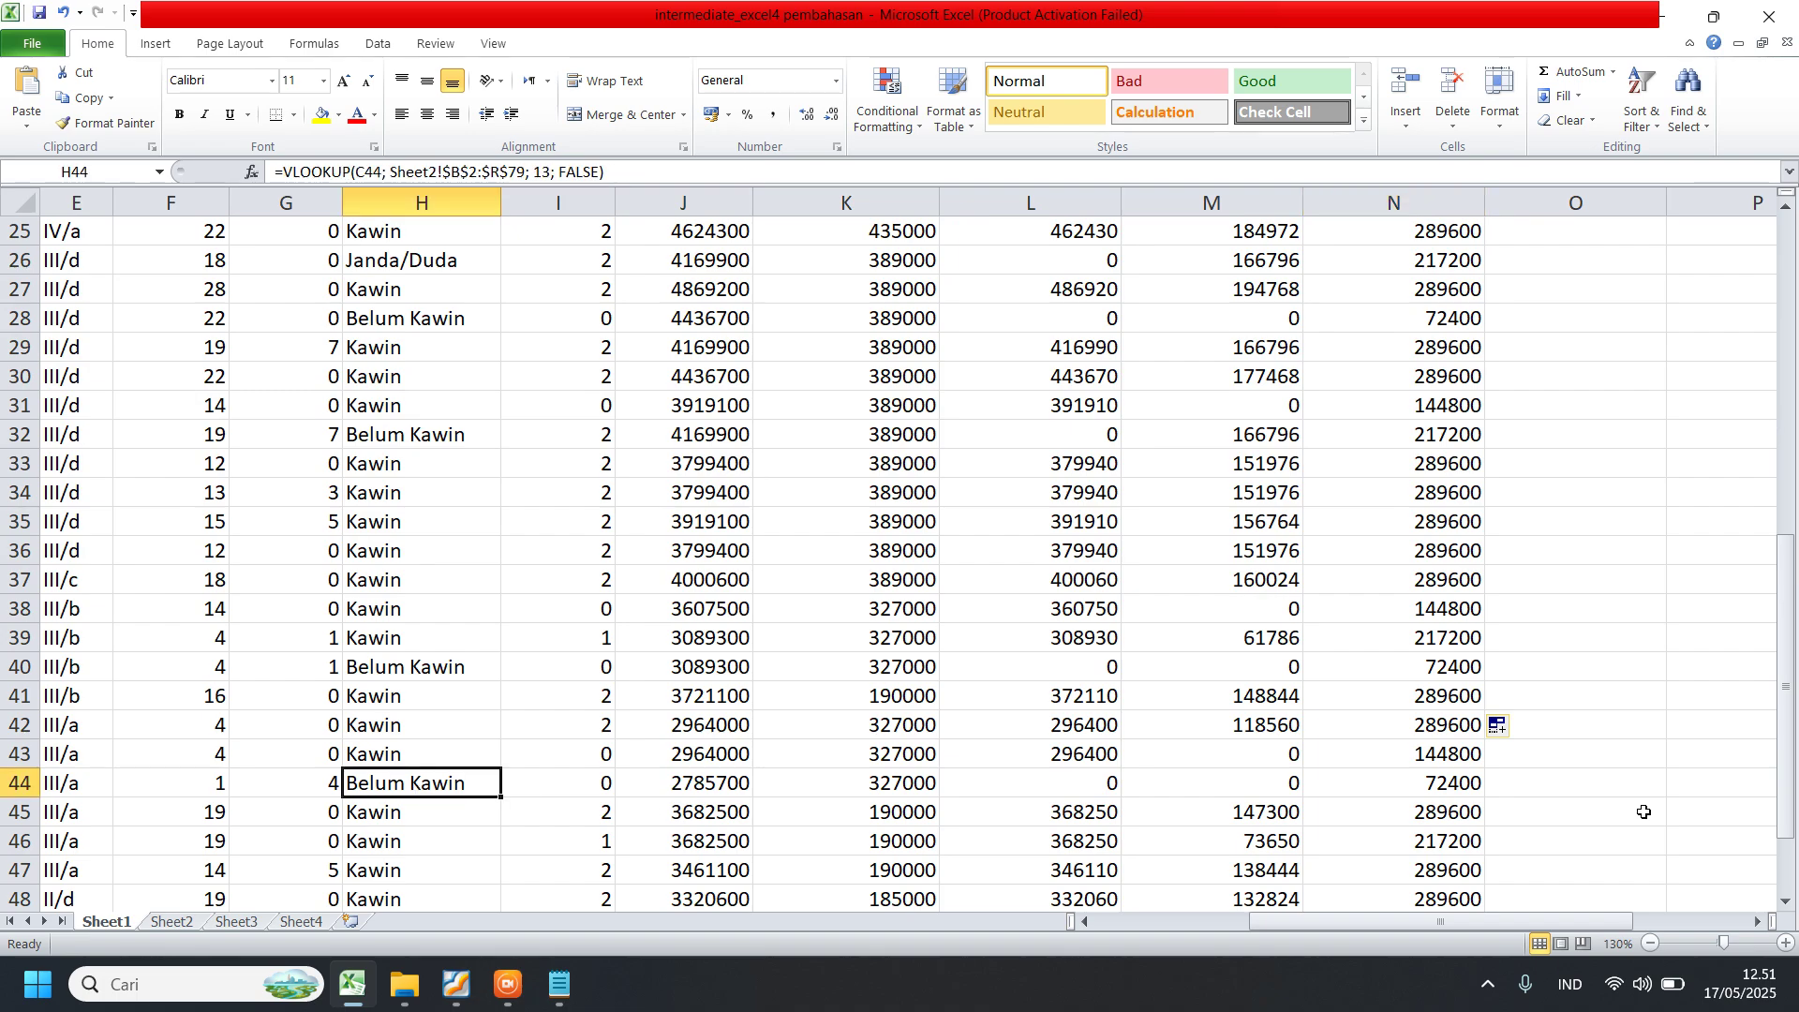
- Narrow the TUNJ. ISTRI/SUAMI, TUNJ. ANAK and TUNJ. BERAS columns (L to N) together to the same smaller width
{"action": "left_click", "coordinate": [1444, 790]}
{"action": "scroll", "coordinate": [1443, 791], "scroll_direction": "up", "scroll_amount": 8}
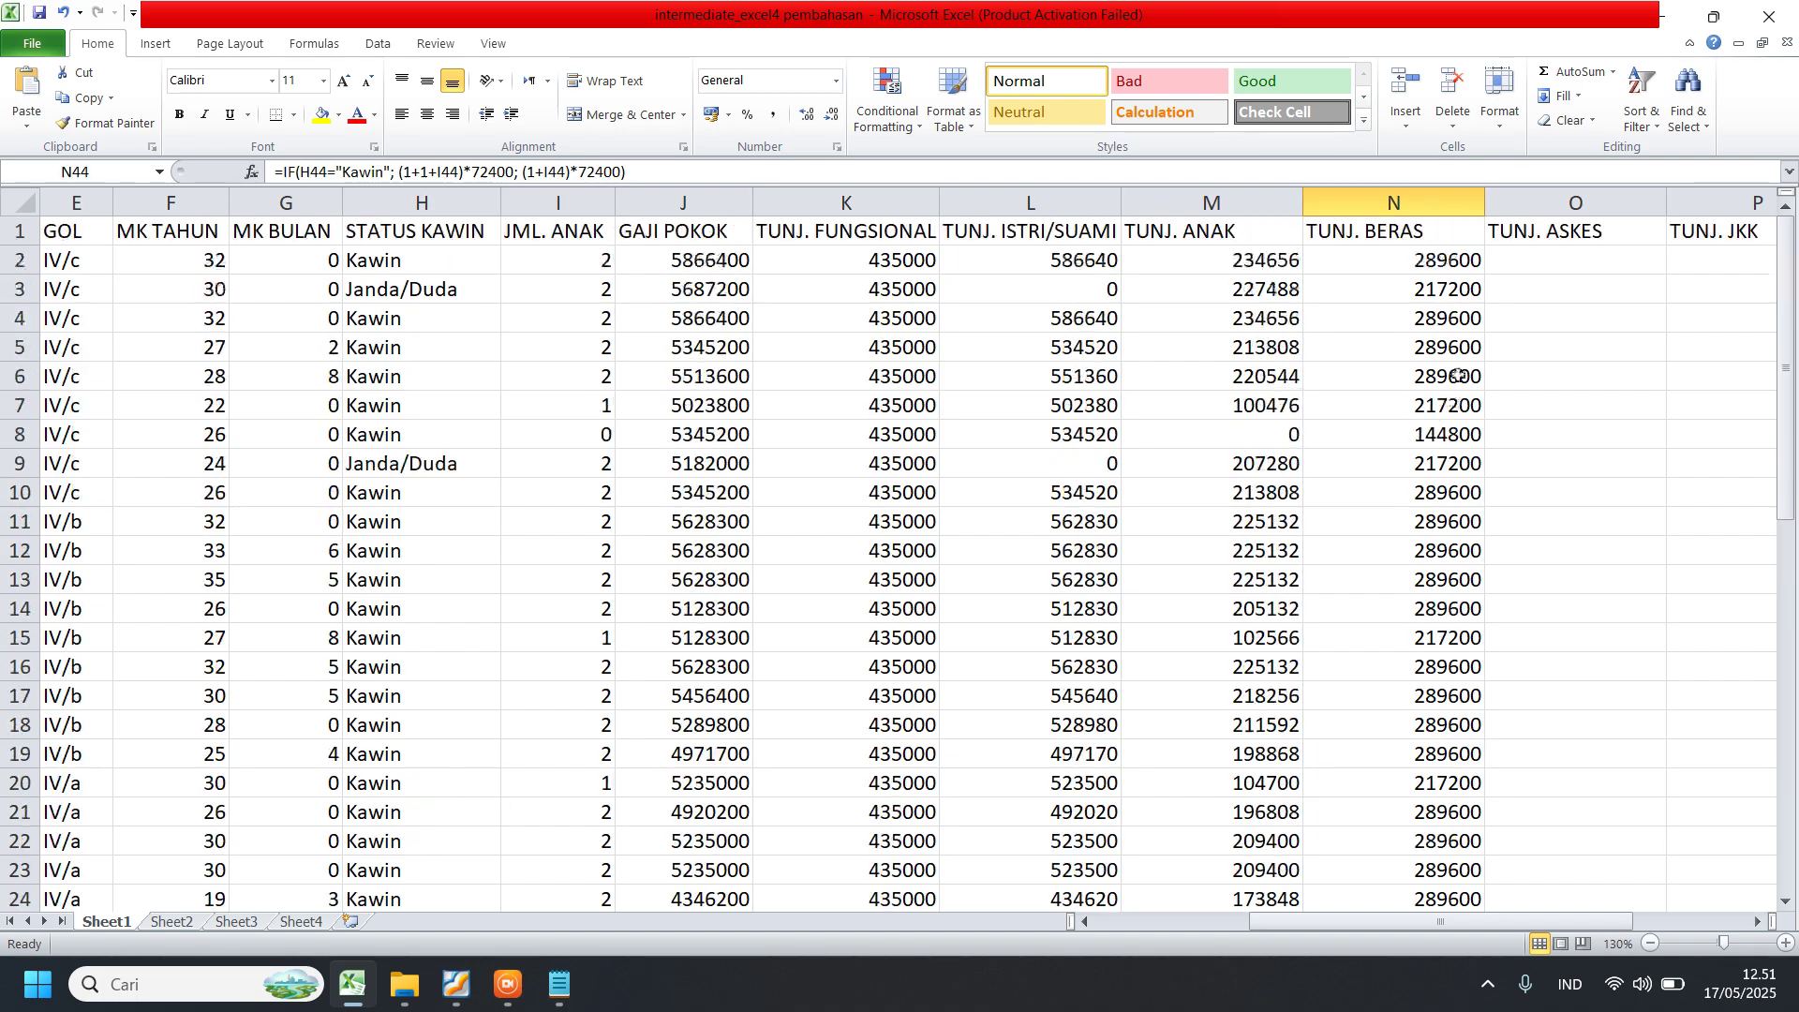
{"action": "left_click", "coordinate": [1489, 284]}
{"action": "left_click_drag", "start_coordinate": [1031, 202], "coordinate": [1334, 202]}
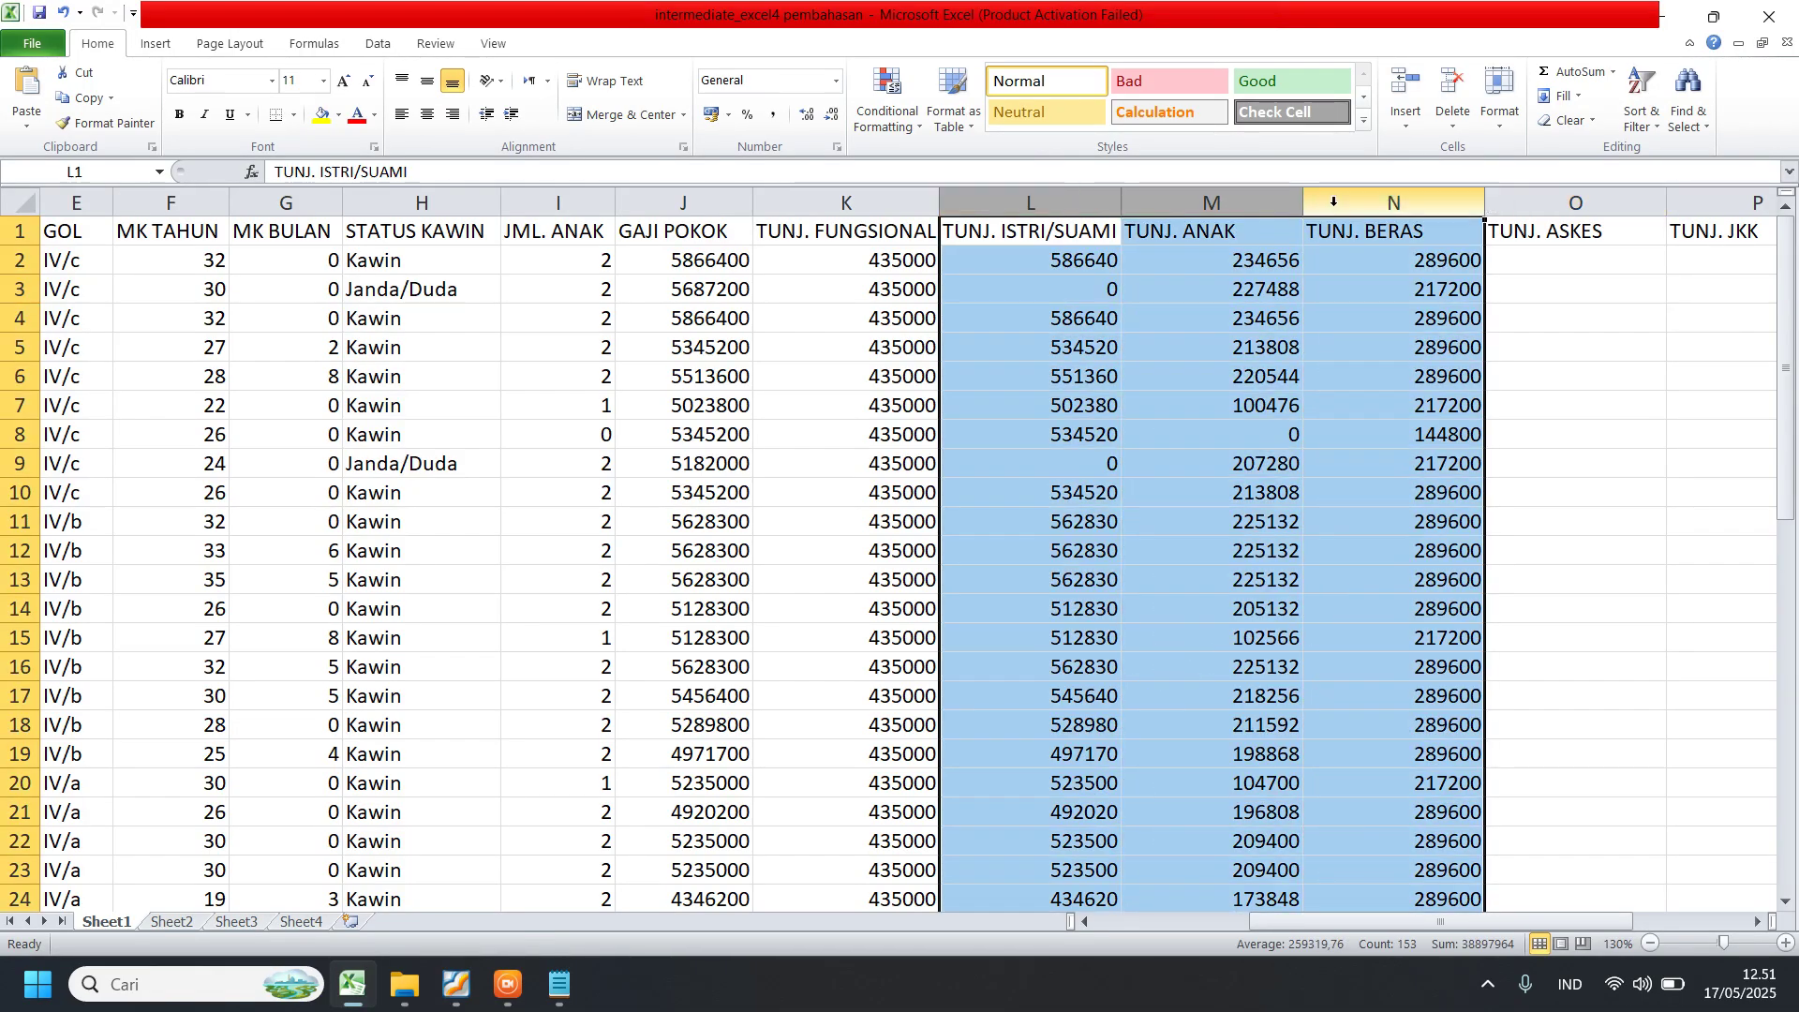
{"action": "left_click_drag", "start_coordinate": [1122, 202], "coordinate": [1071, 204]}
{"action": "left_click", "coordinate": [1429, 293]}
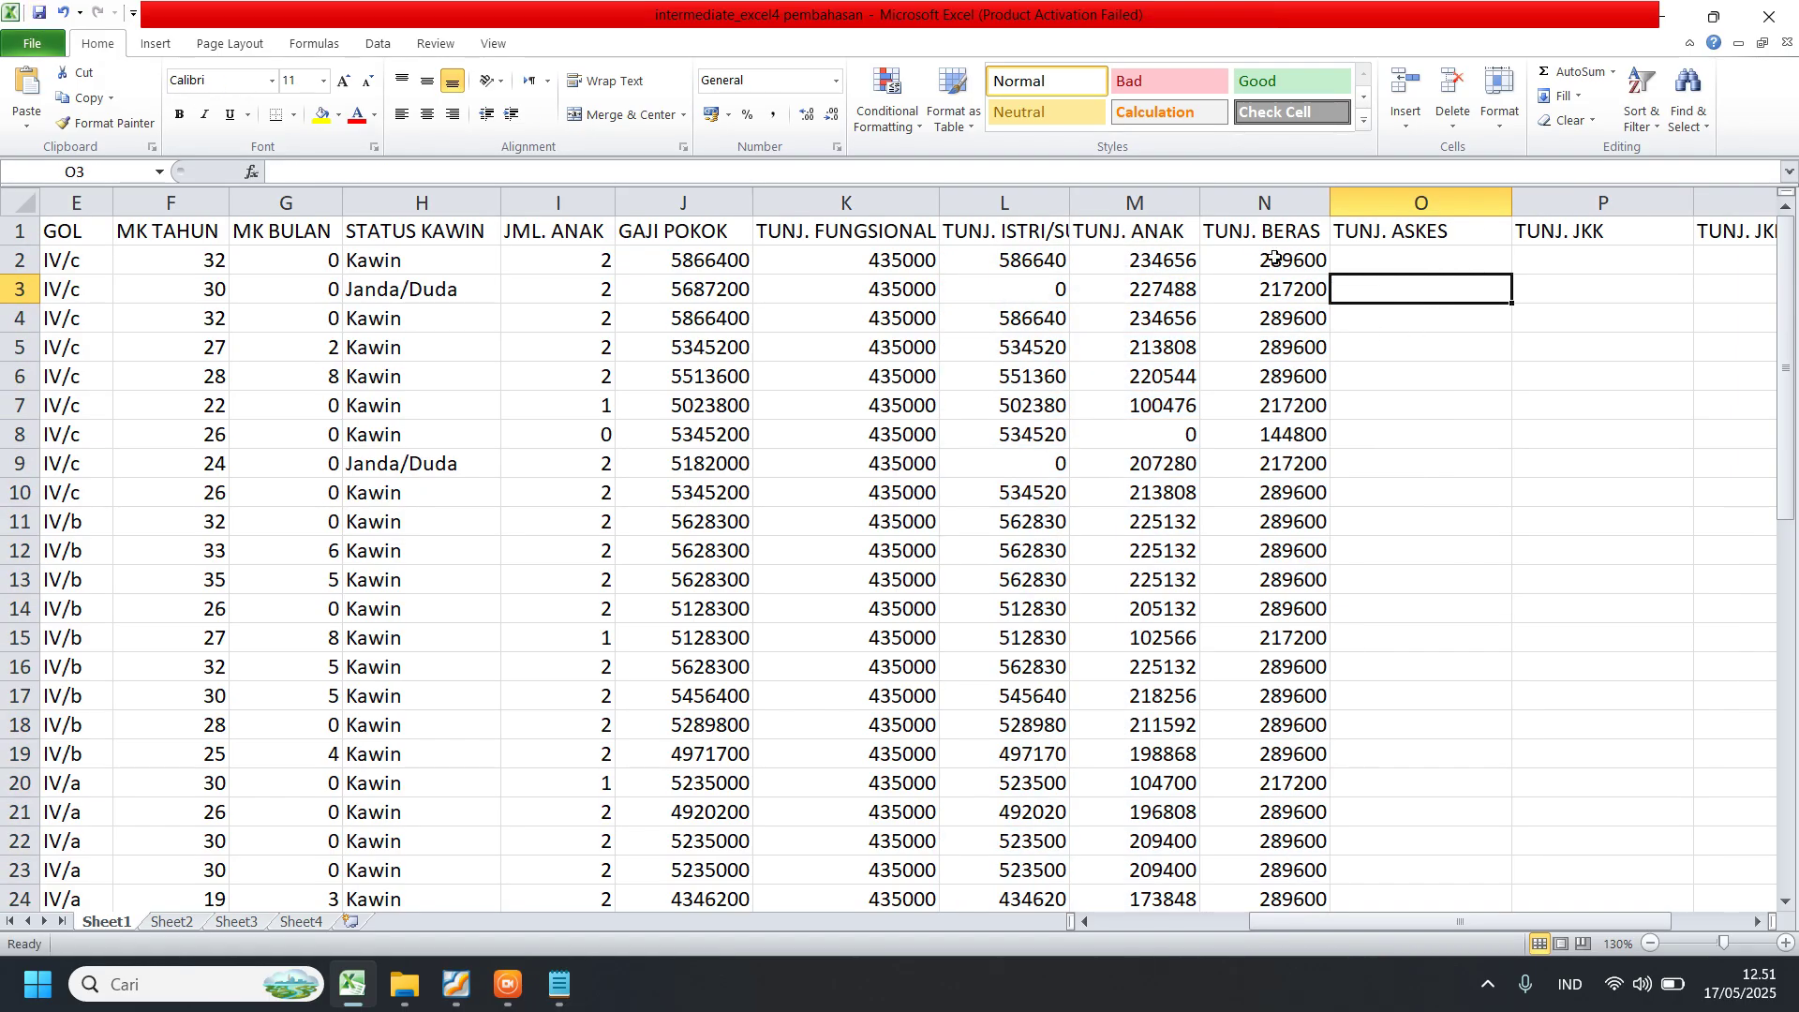
{"action": "left_click", "coordinate": [1155, 339]}
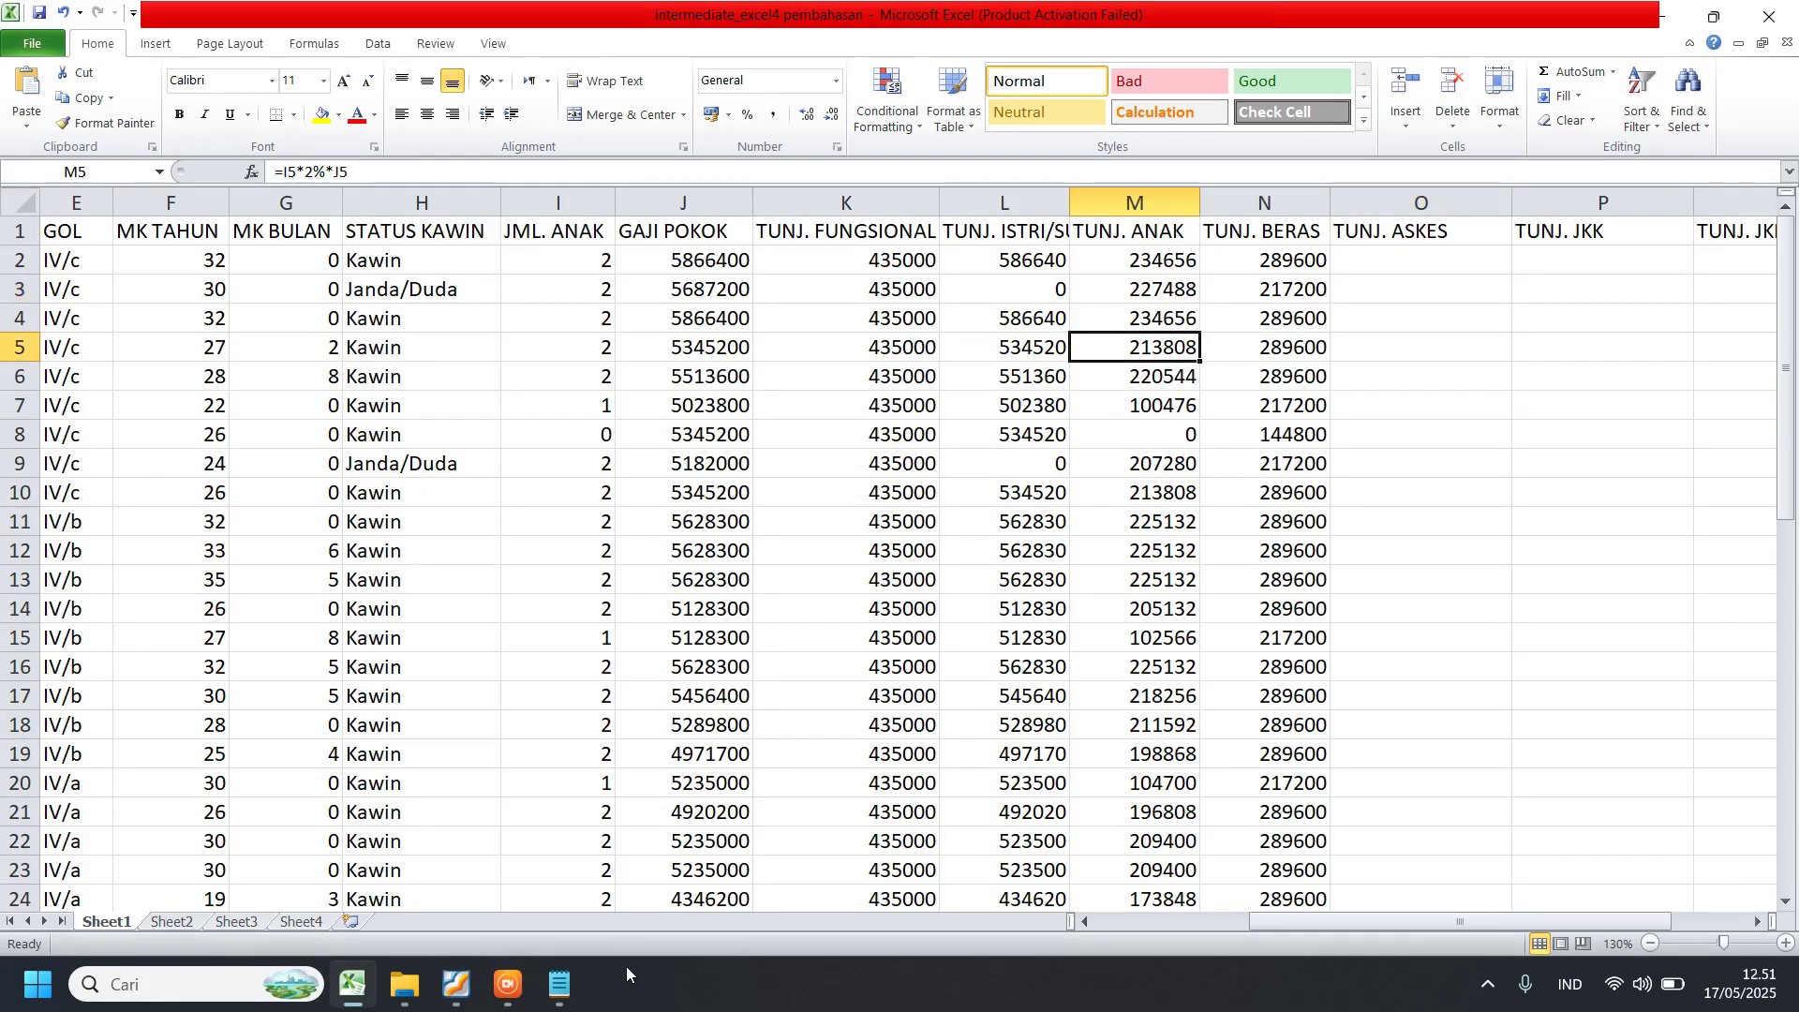
- Read the Tunjangan Askes calculation rule in the assignment PDF in Foxit Reader, and return to the Excel workbook
{"action": "left_click", "coordinate": [457, 984]}
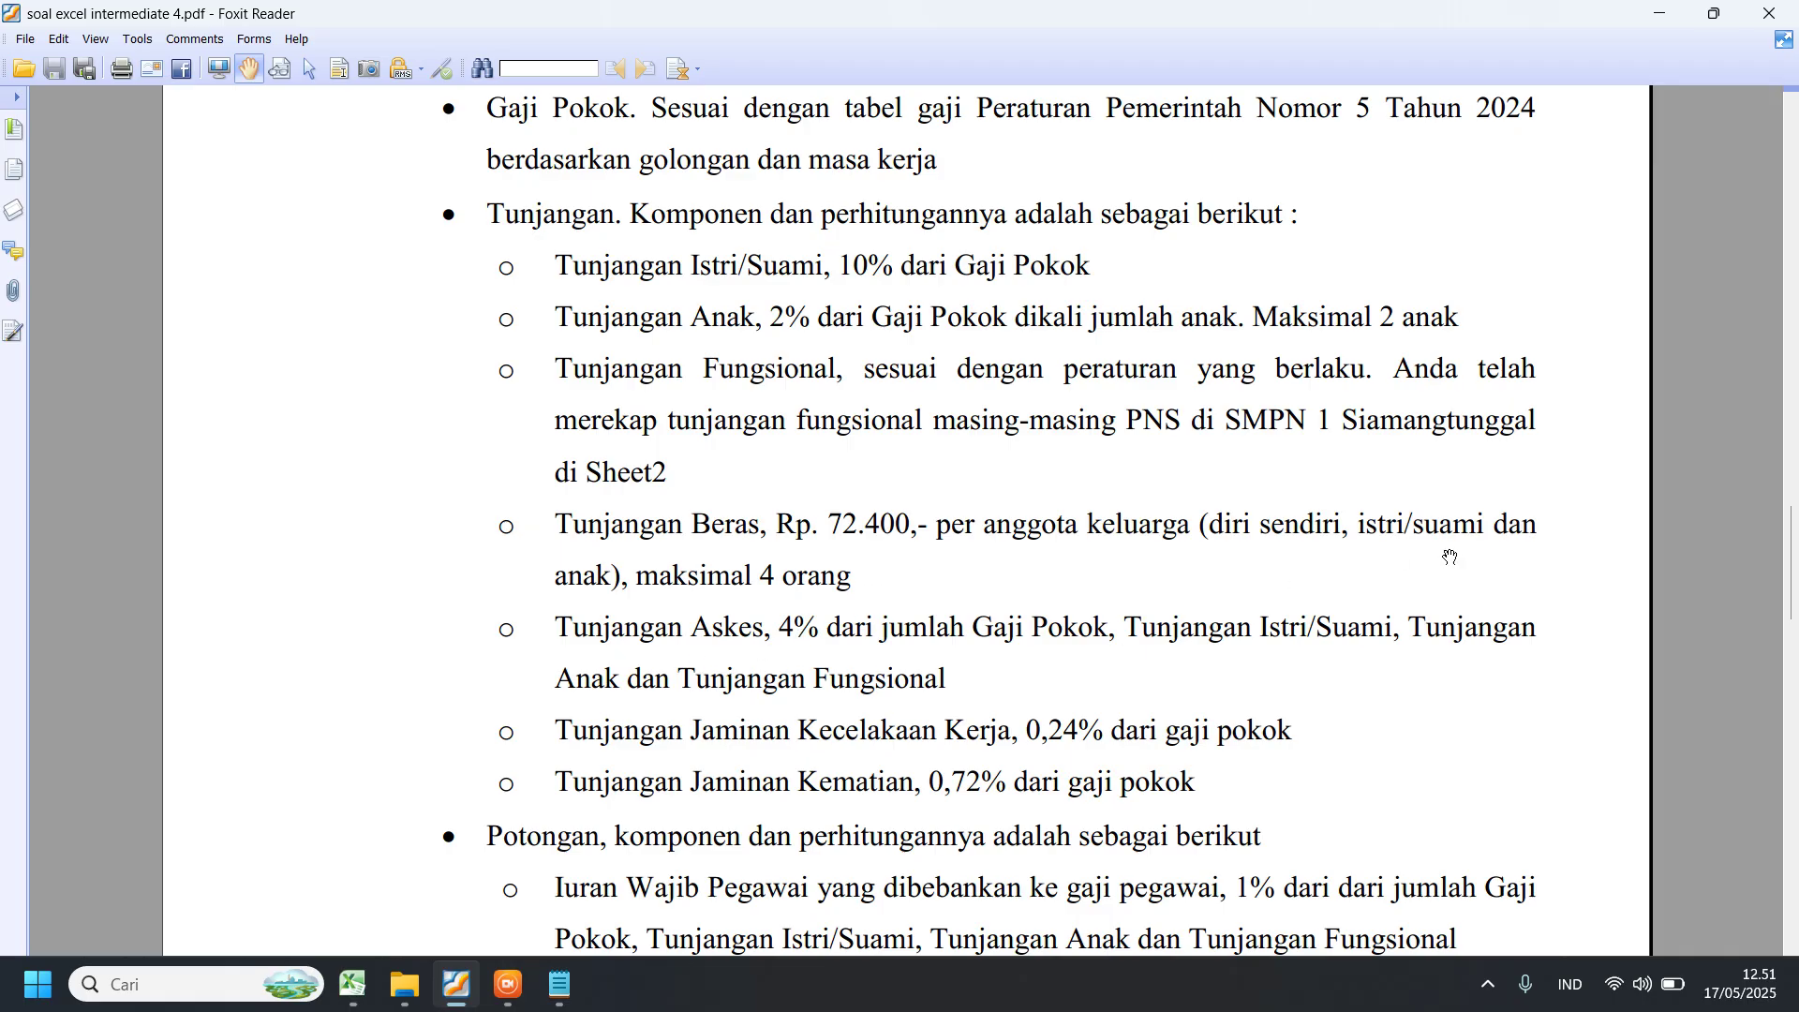
{"action": "left_click", "coordinate": [1659, 13]}
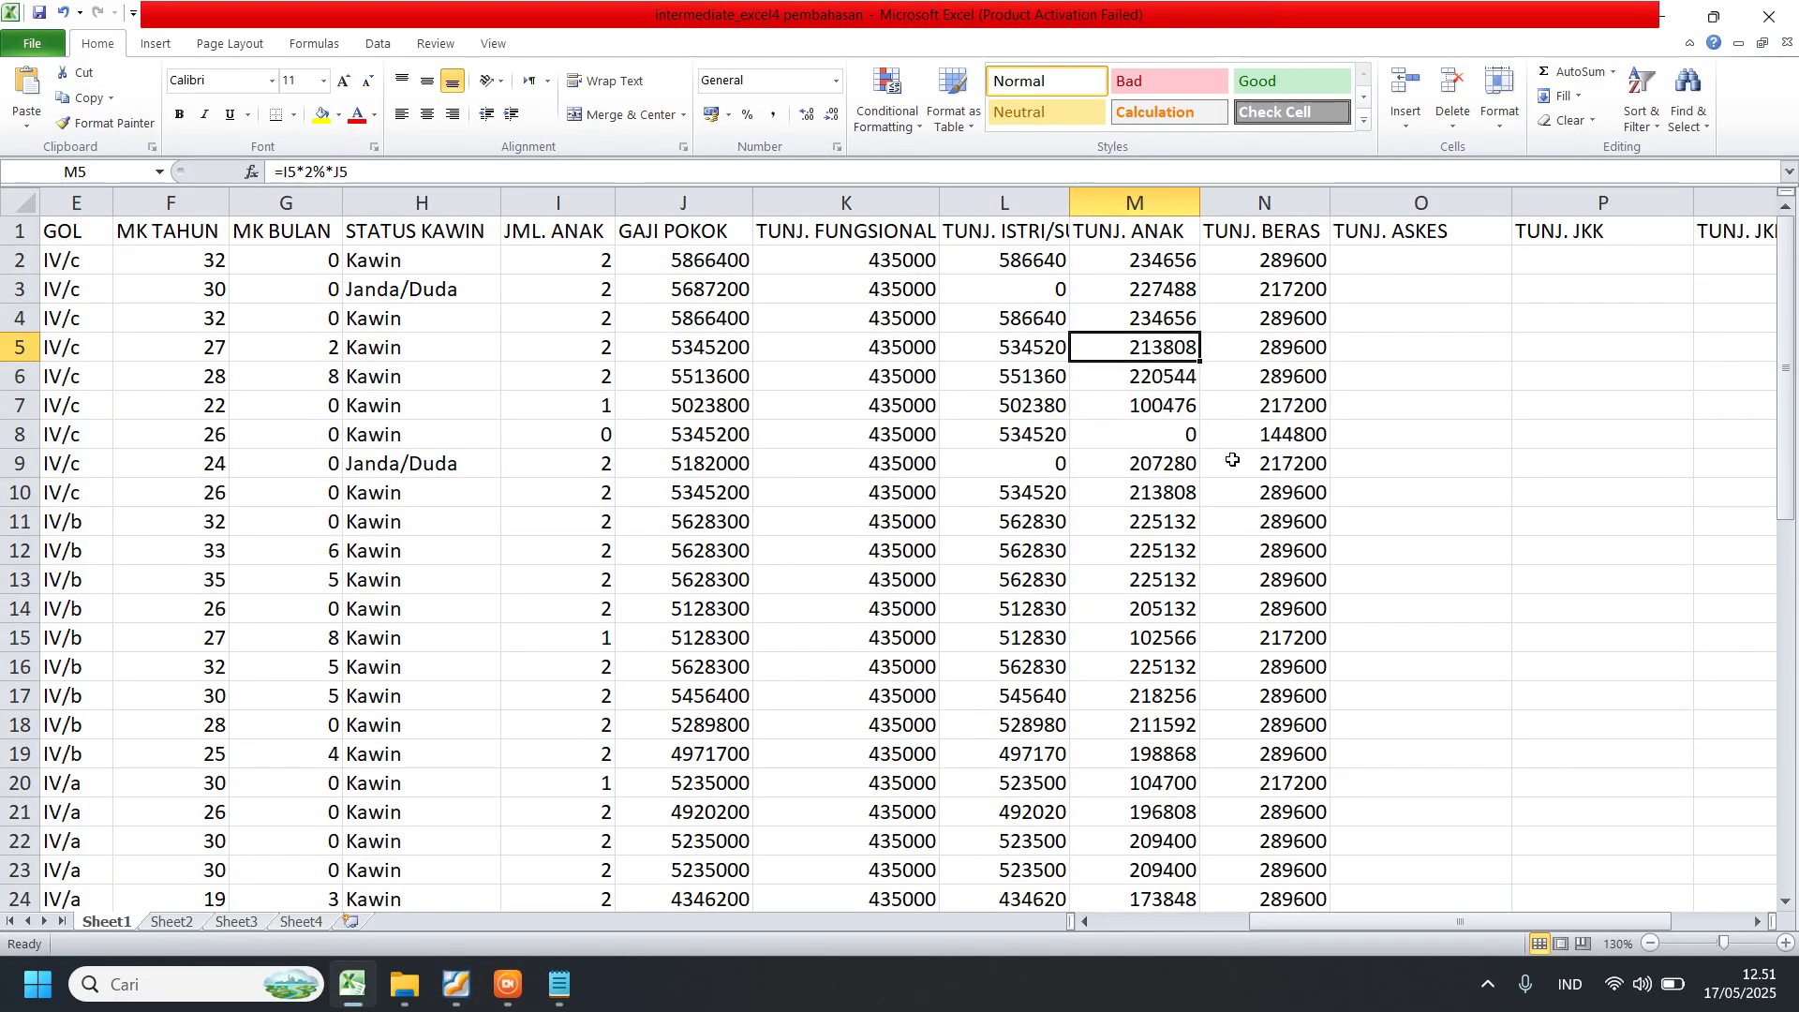
- Enter the formula =(J2+K2+L2+M2+N2)*4% in cell O2 under TUNJ. ASKES
{"action": "left_click", "coordinate": [1432, 264]}
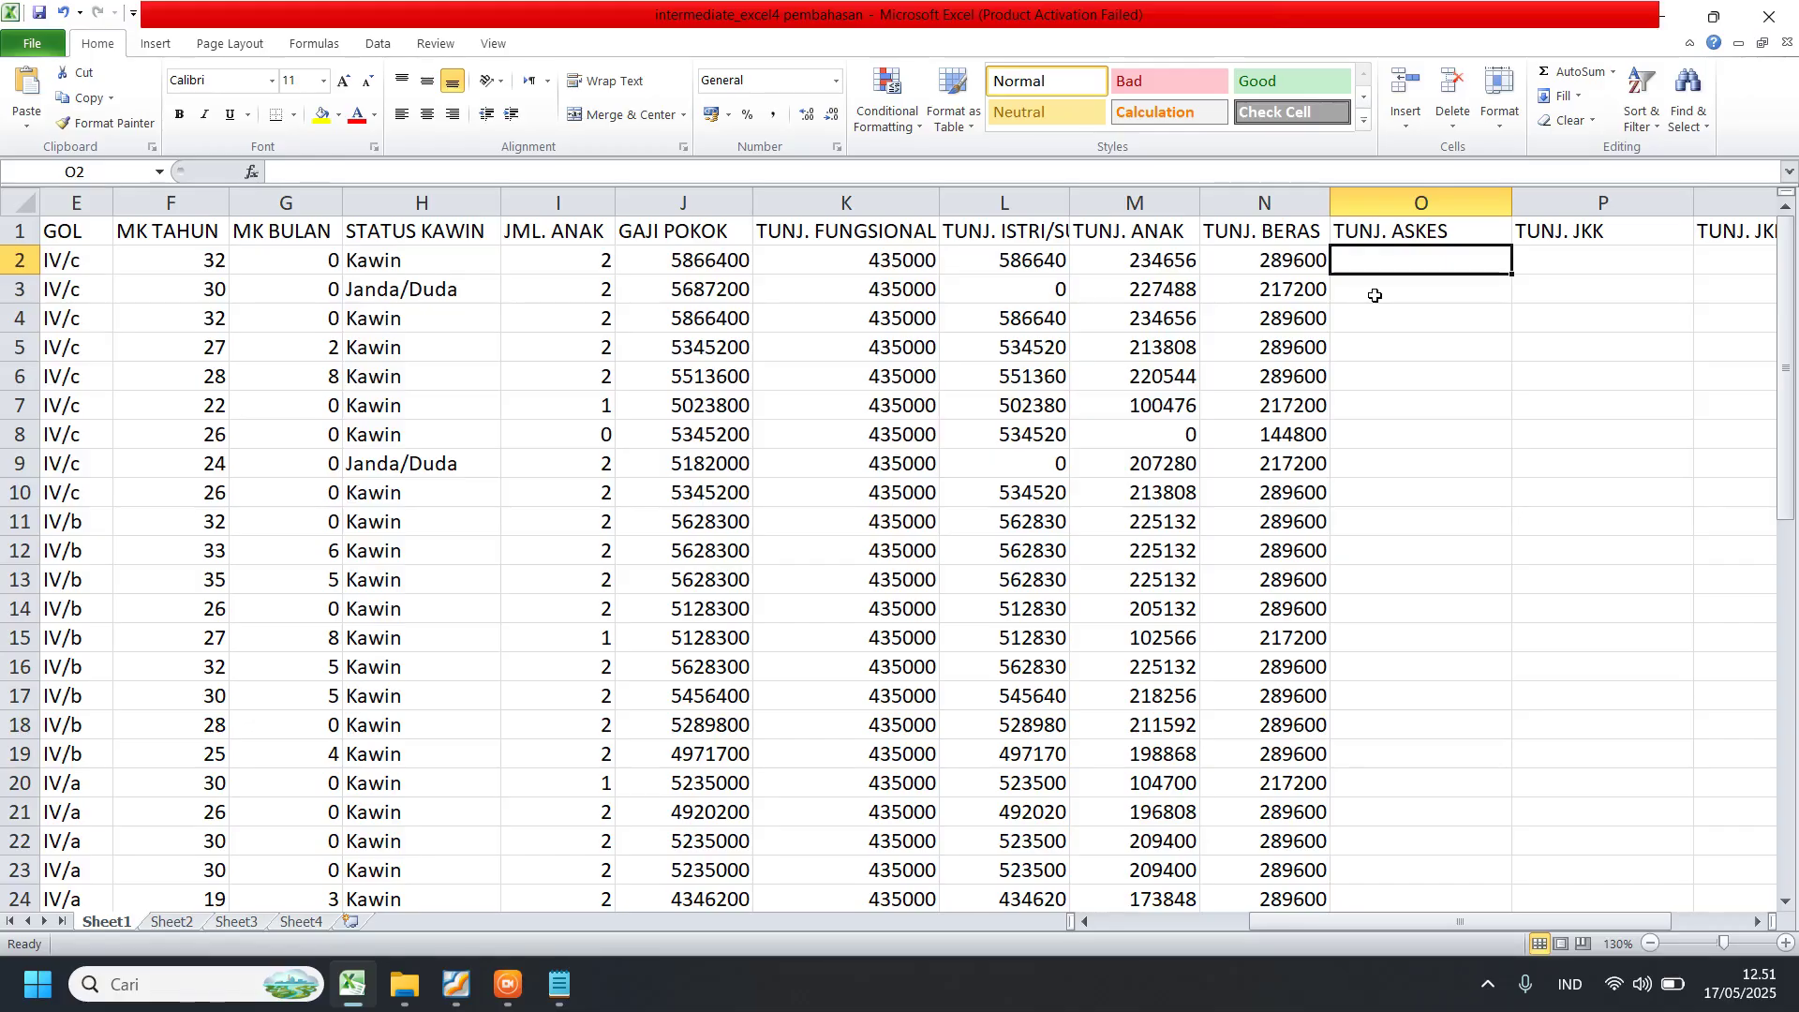
{"action": "type", "text": "="}
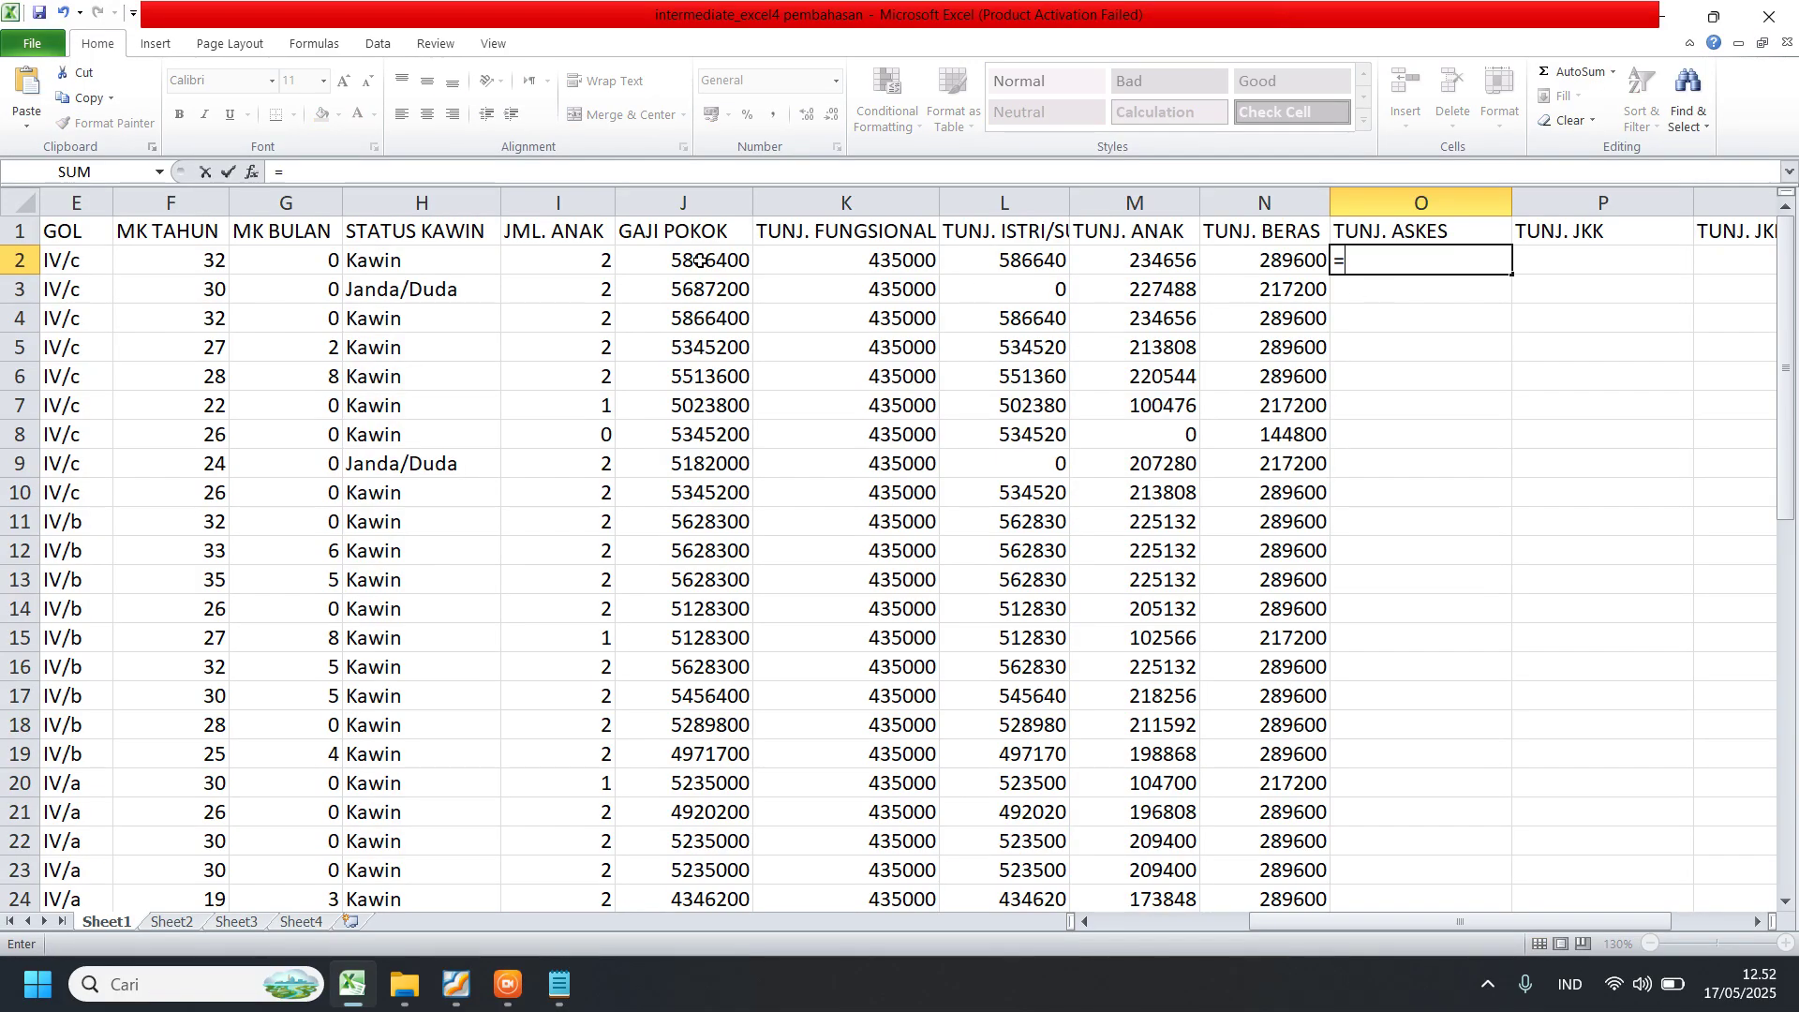
{"action": "type", "text": "("}
{"action": "left_click", "coordinate": [695, 263]}
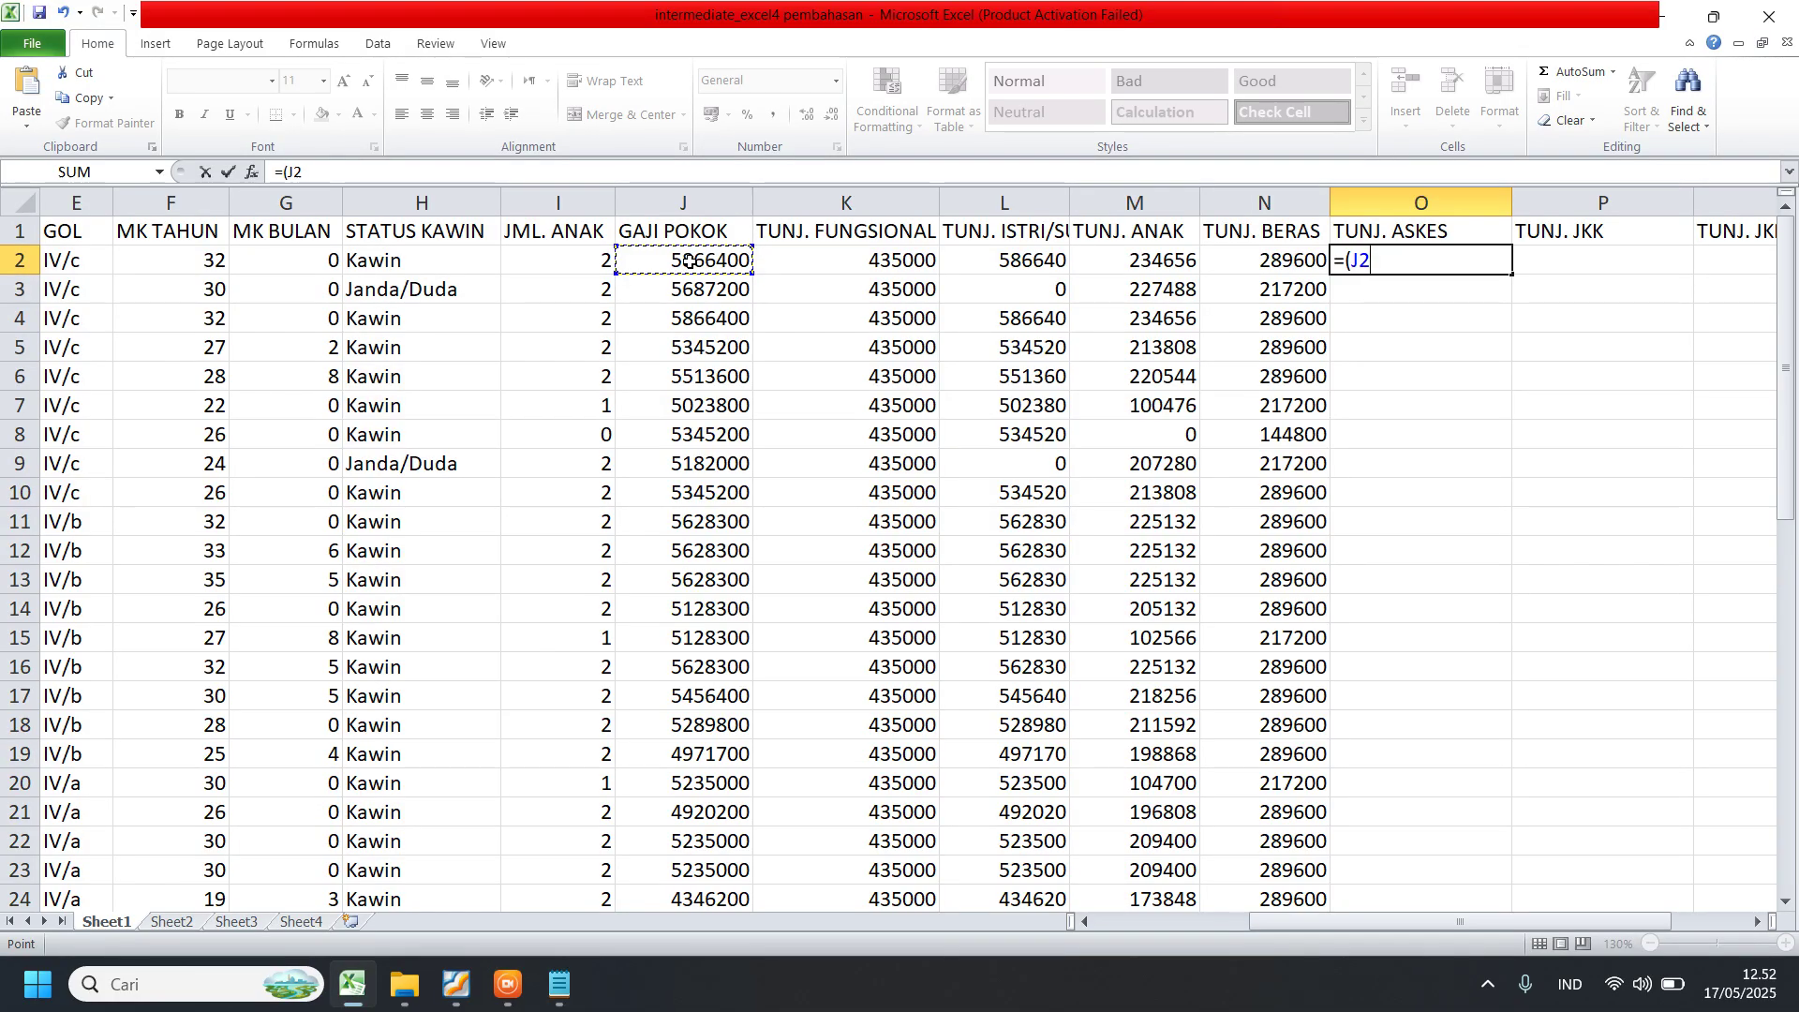
{"action": "type", "text": "+"}
{"action": "left_click", "coordinate": [897, 269]}
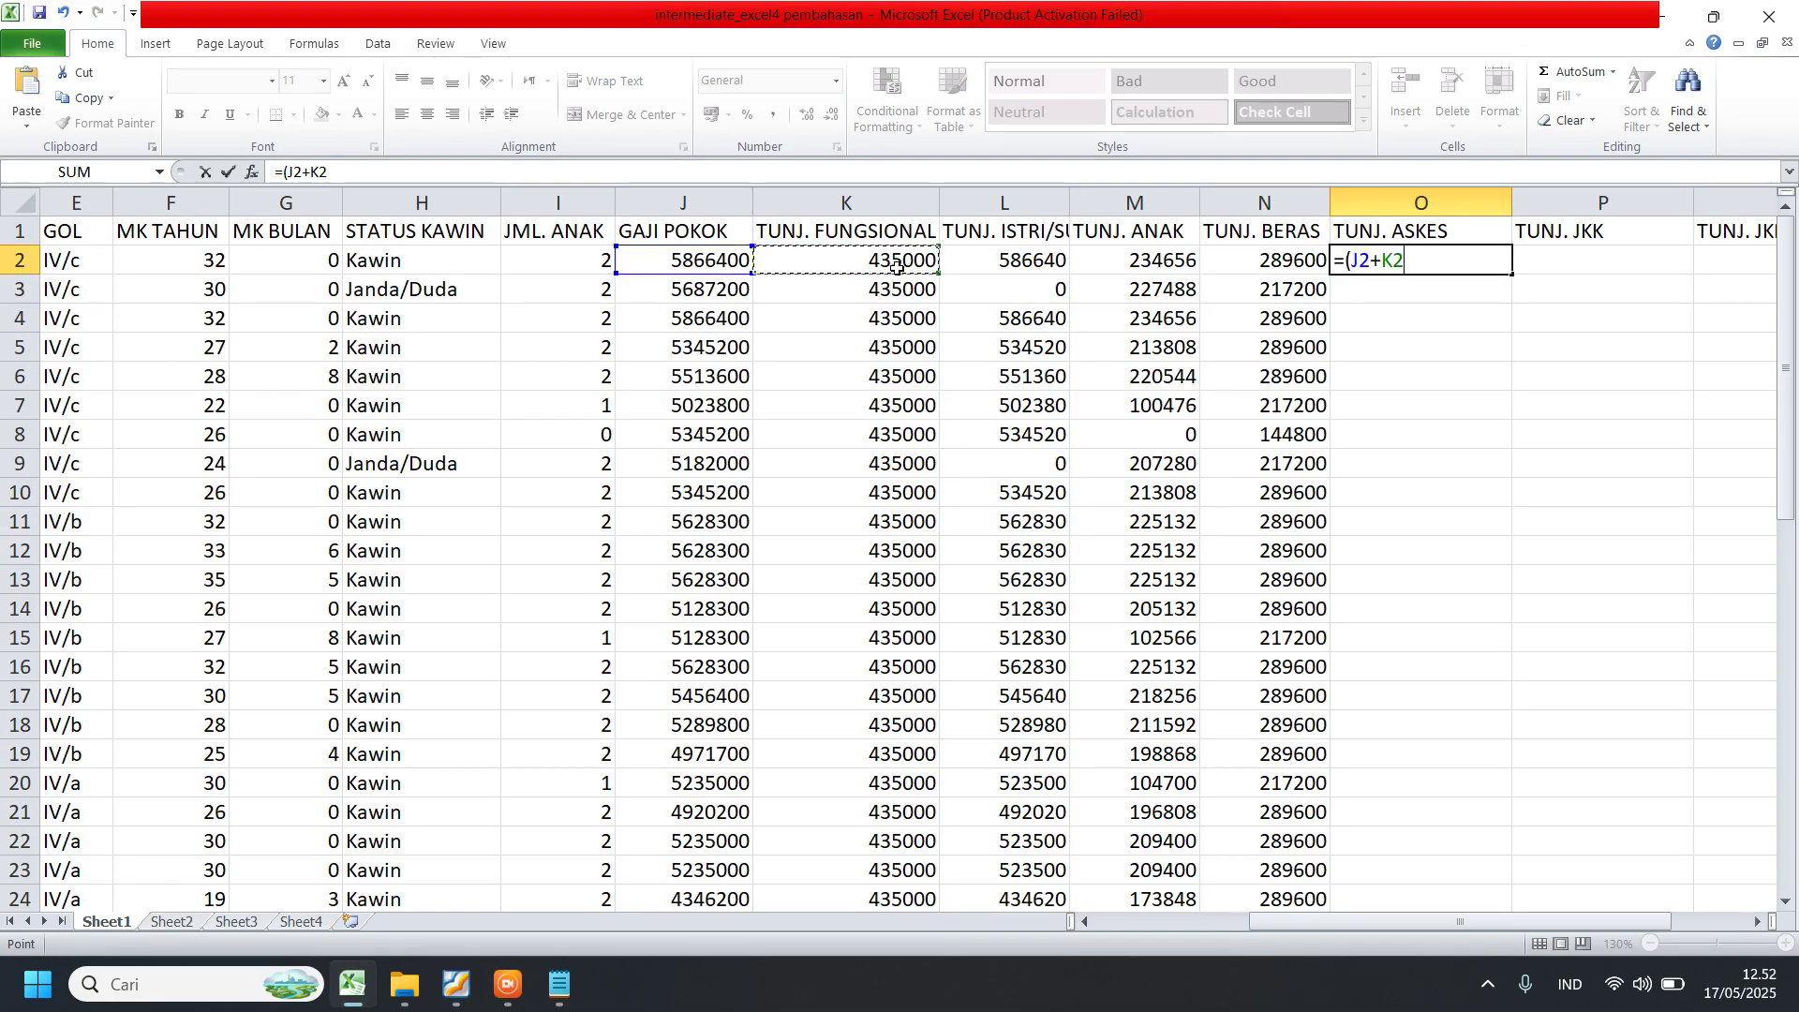
{"action": "type", "text": "+"}
{"action": "left_click", "coordinate": [1026, 264]}
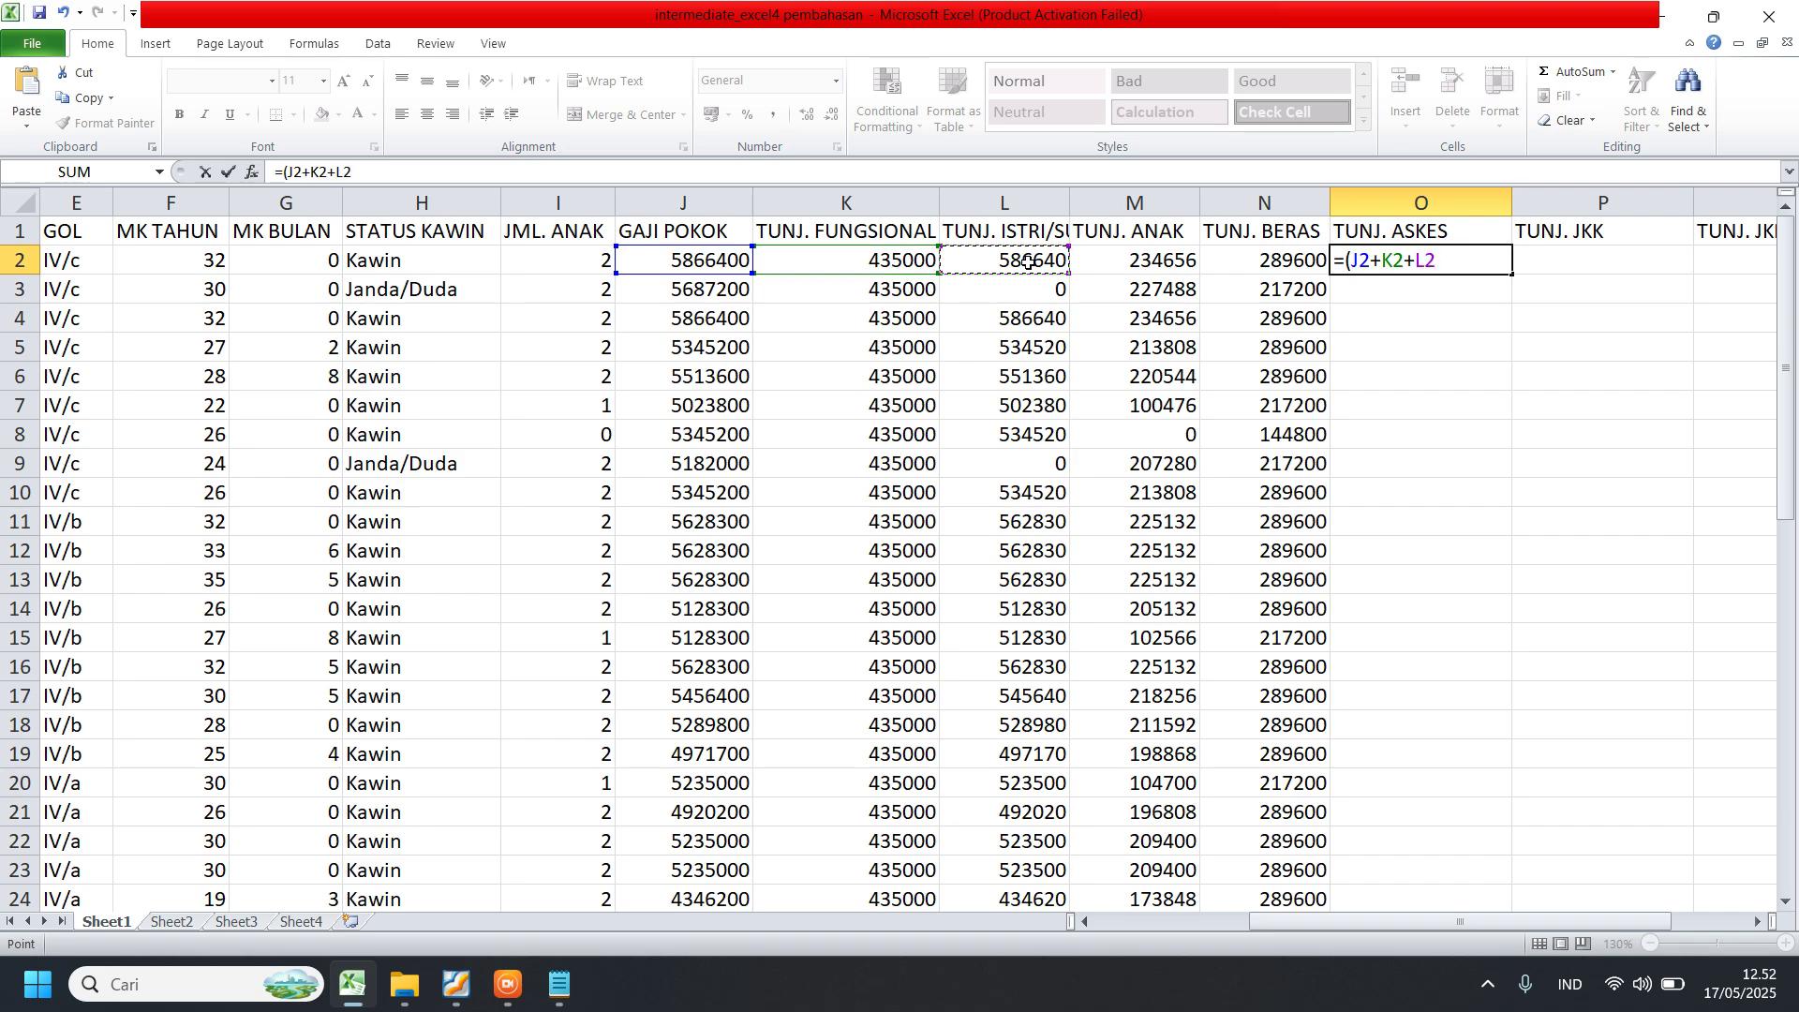
{"action": "type", "text": "+"}
{"action": "left_click", "coordinate": [1152, 265]}
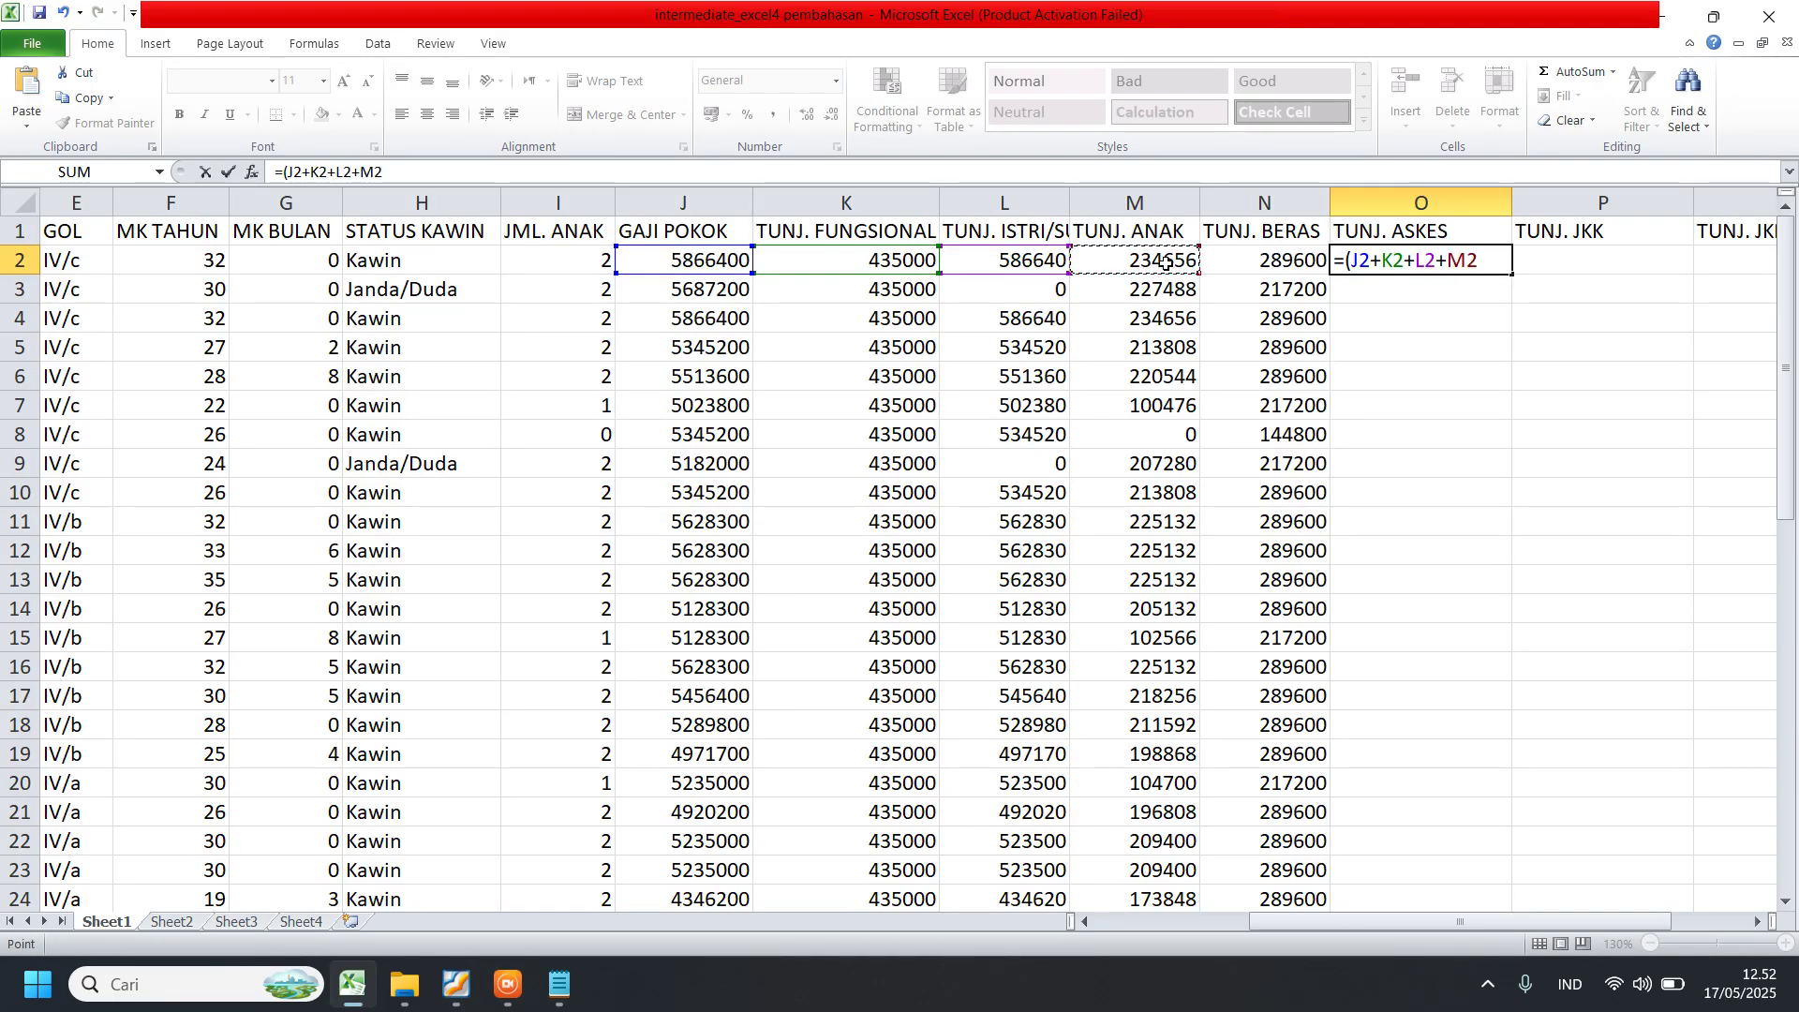
{"action": "type", "text": "+"}
{"action": "left_click", "coordinate": [1265, 262]}
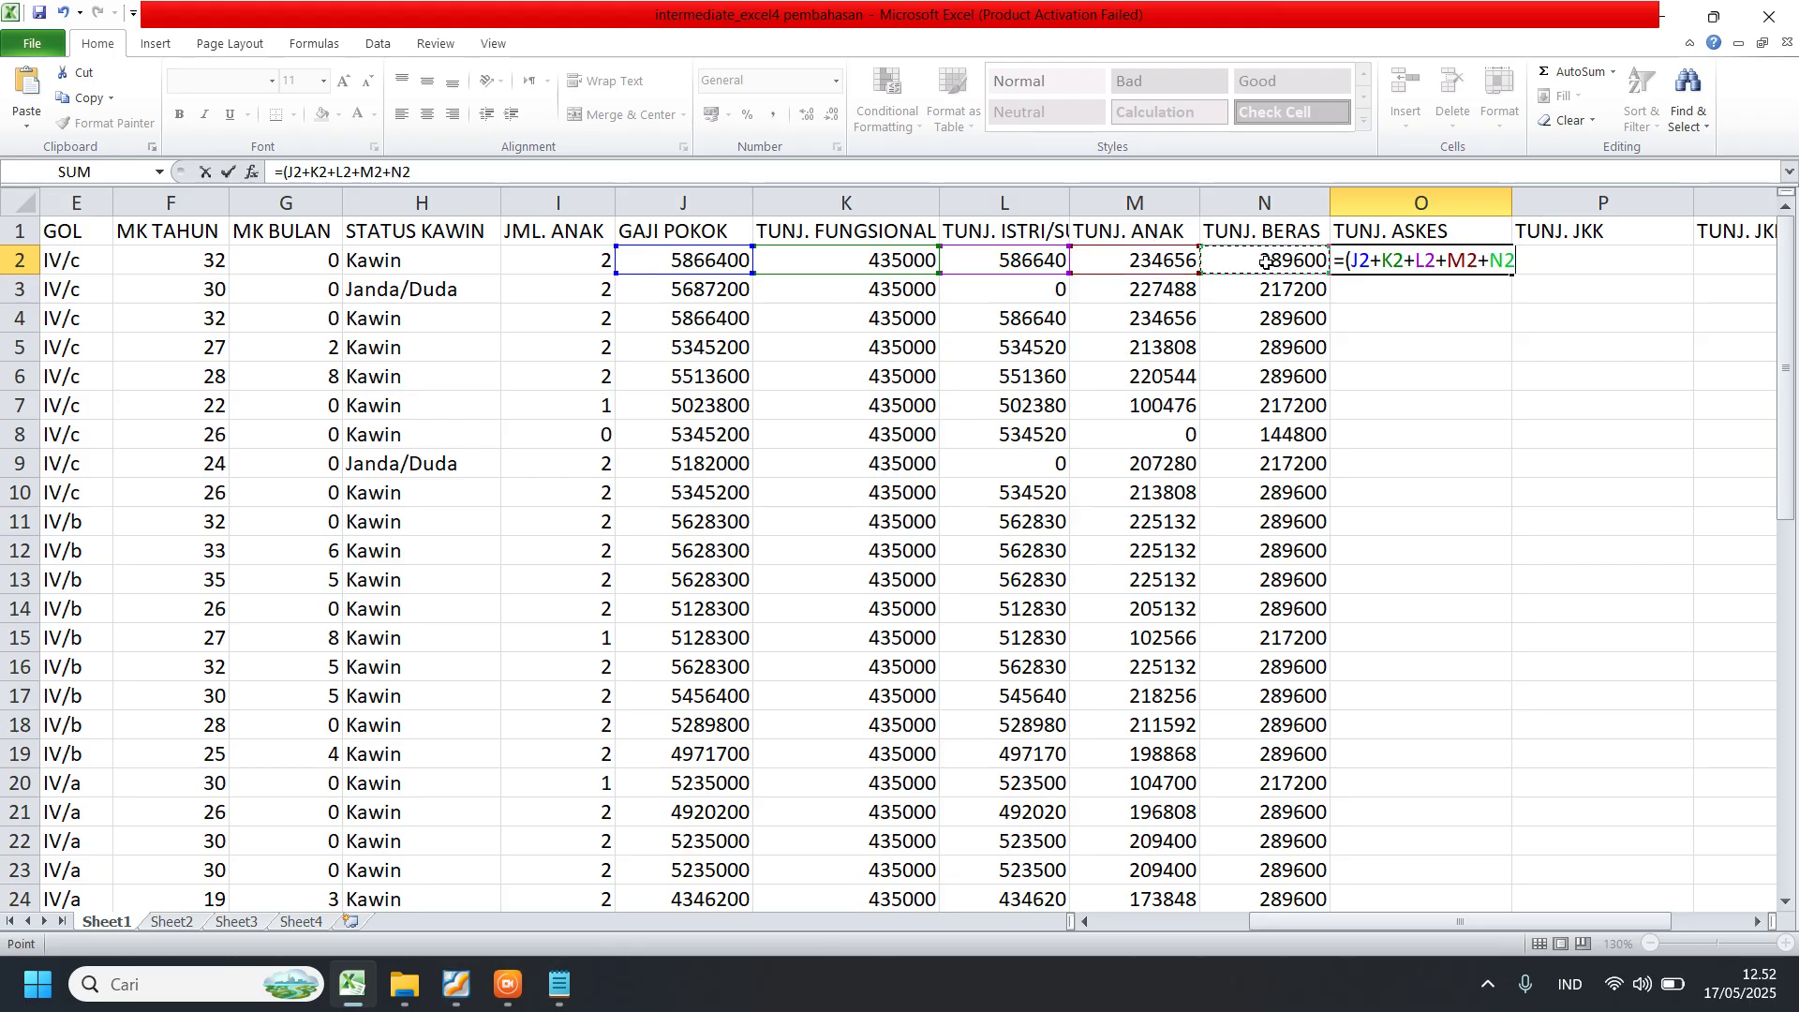
{"action": "type", "text": ")*4%"}
{"action": "key", "text": "Return"}
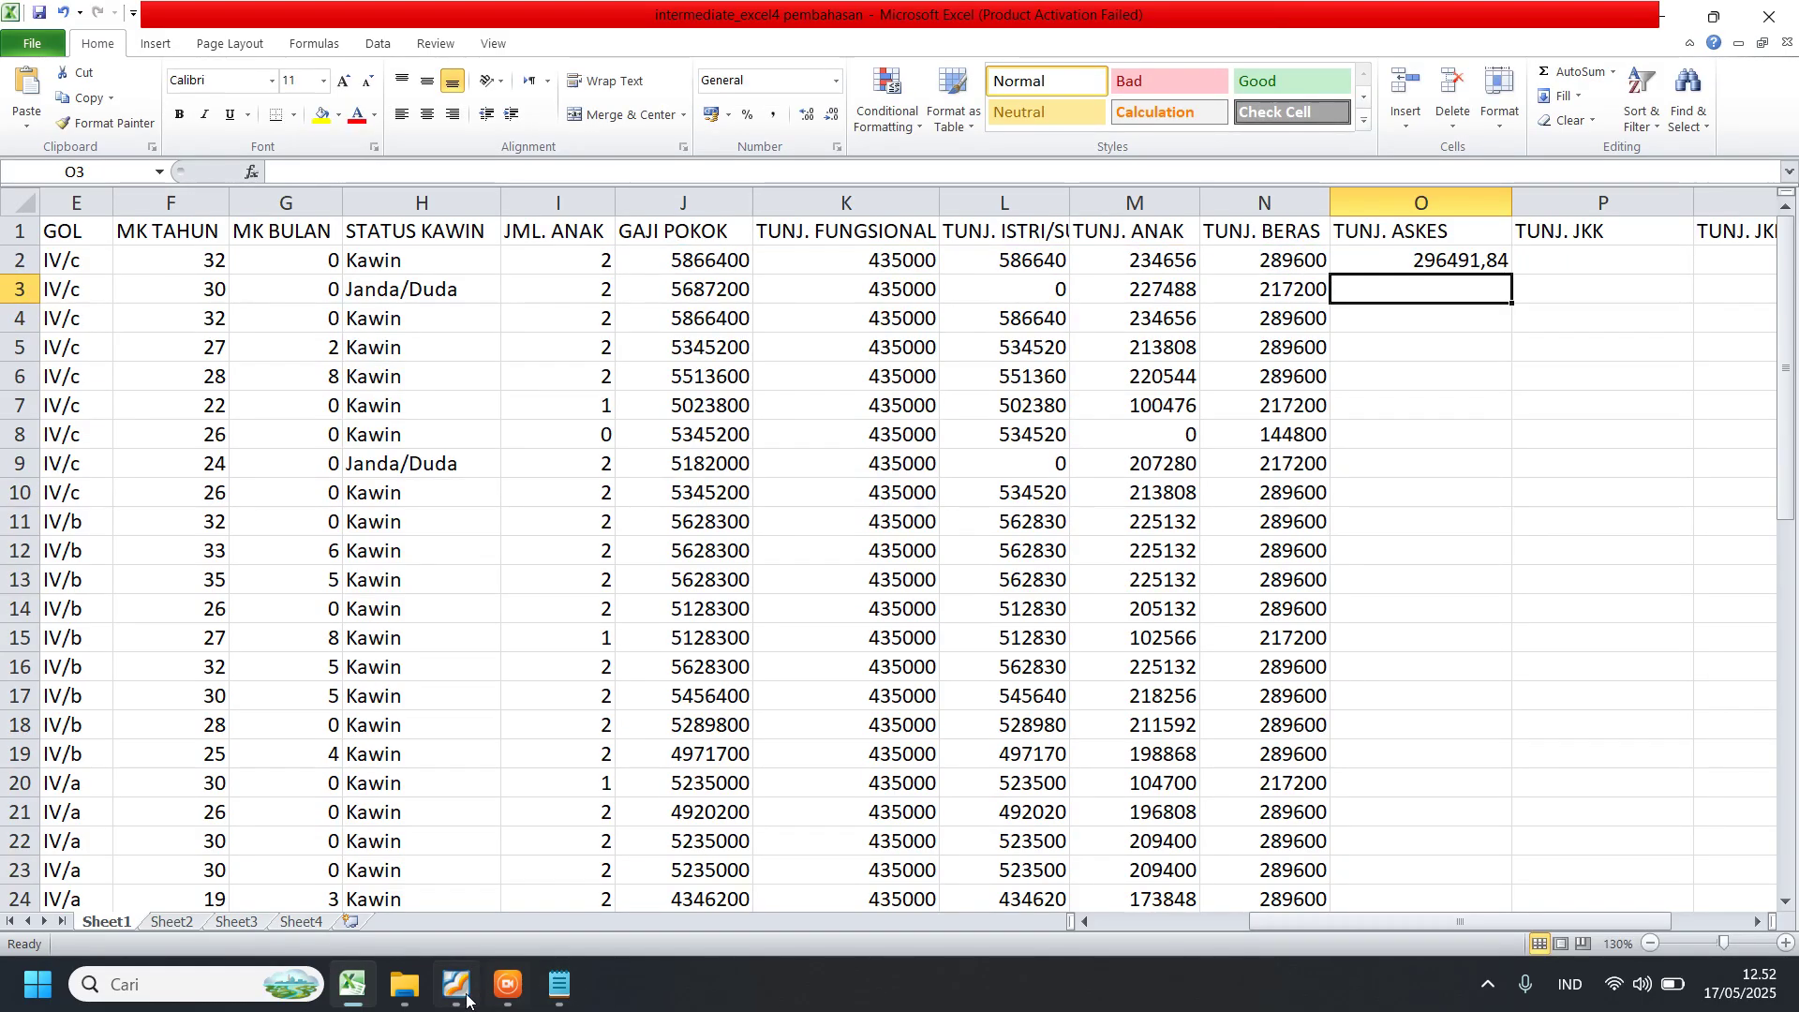
- Recheck the Askes rule in the Foxit Reader PDF and remove N2 from the formula in O2, giving =(J2+K2+L2+M2)*4%
{"action": "key", "text": "alt+Tab"}
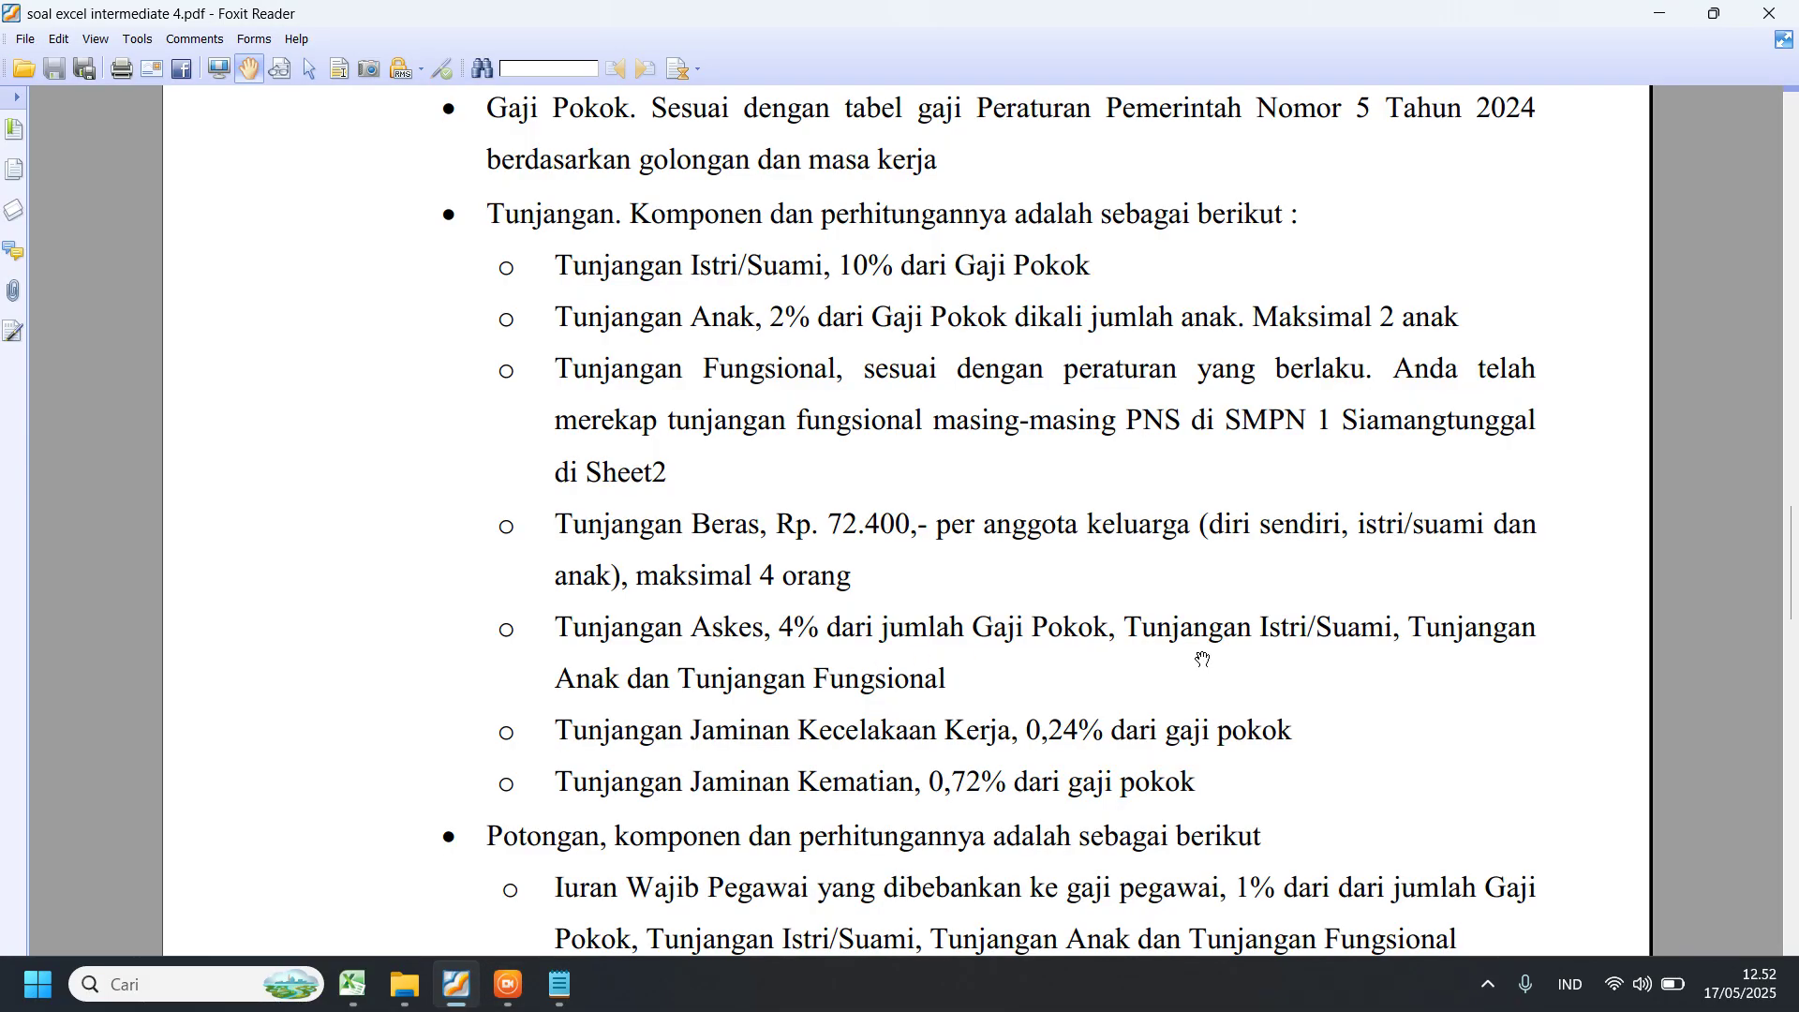
{"action": "key", "text": "alt+Tab"}
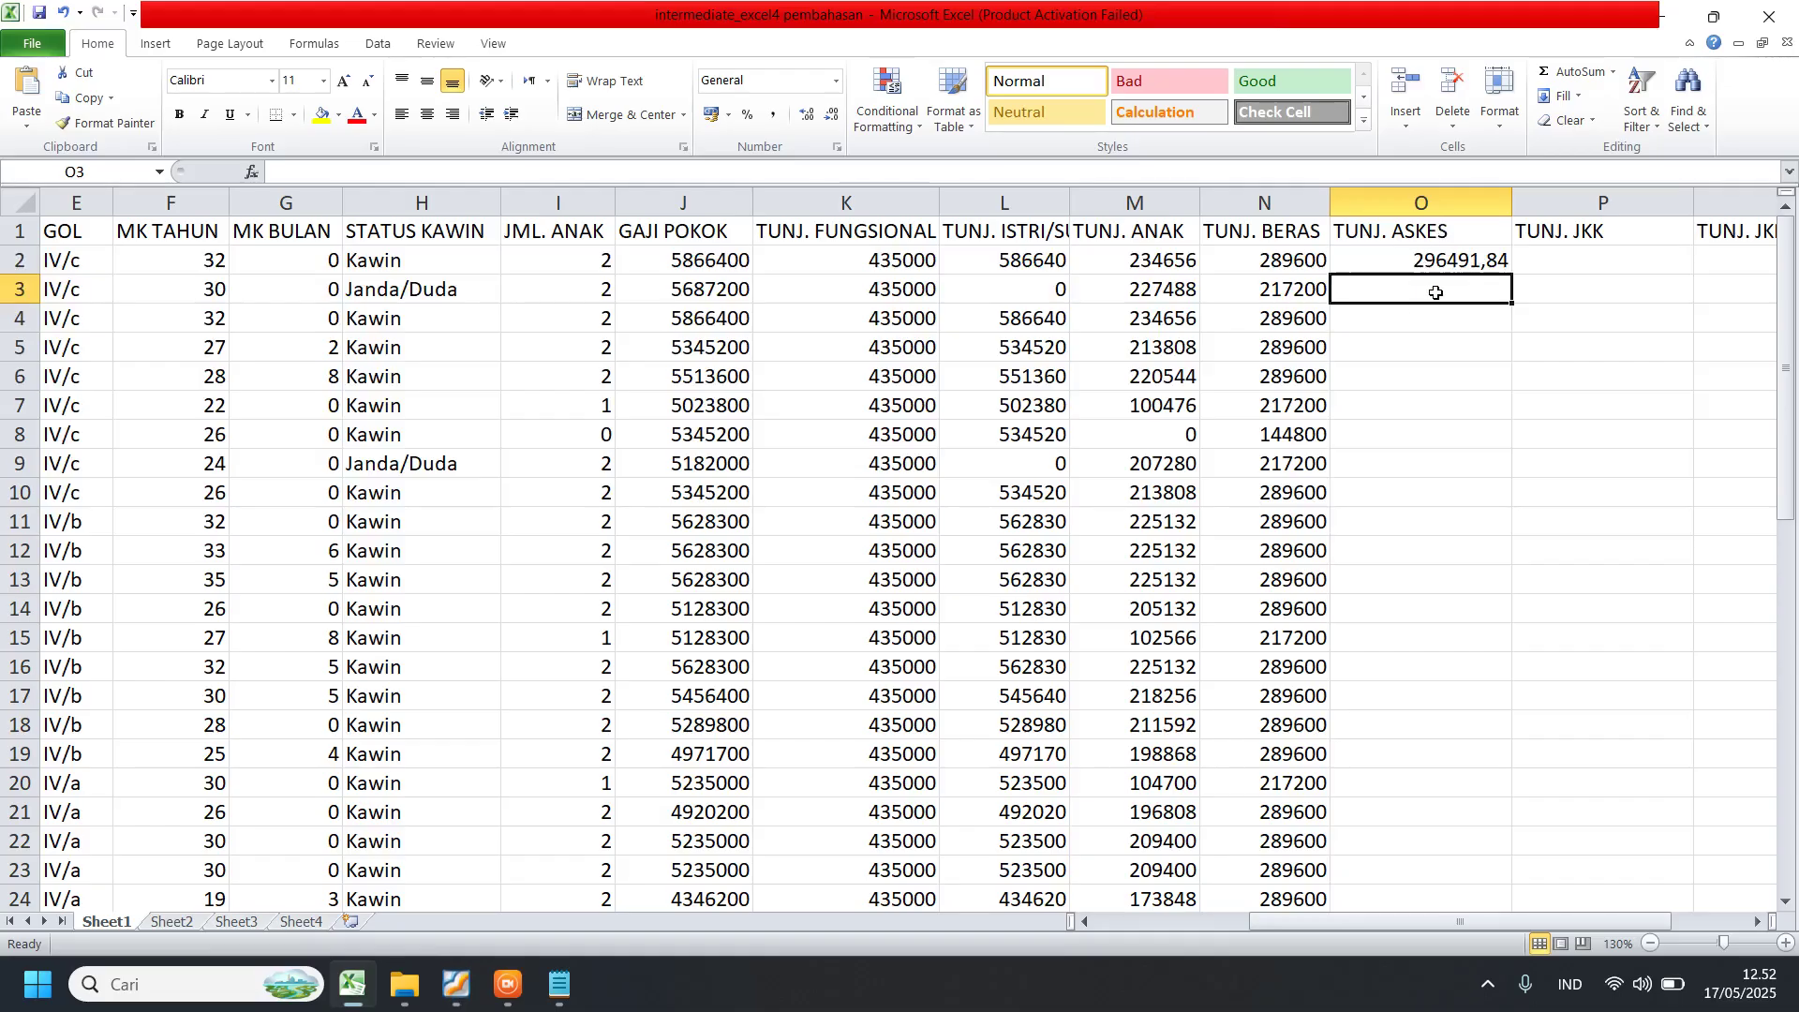
{"action": "left_click", "coordinate": [1458, 258]}
{"action": "double_click", "coordinate": [401, 174]}
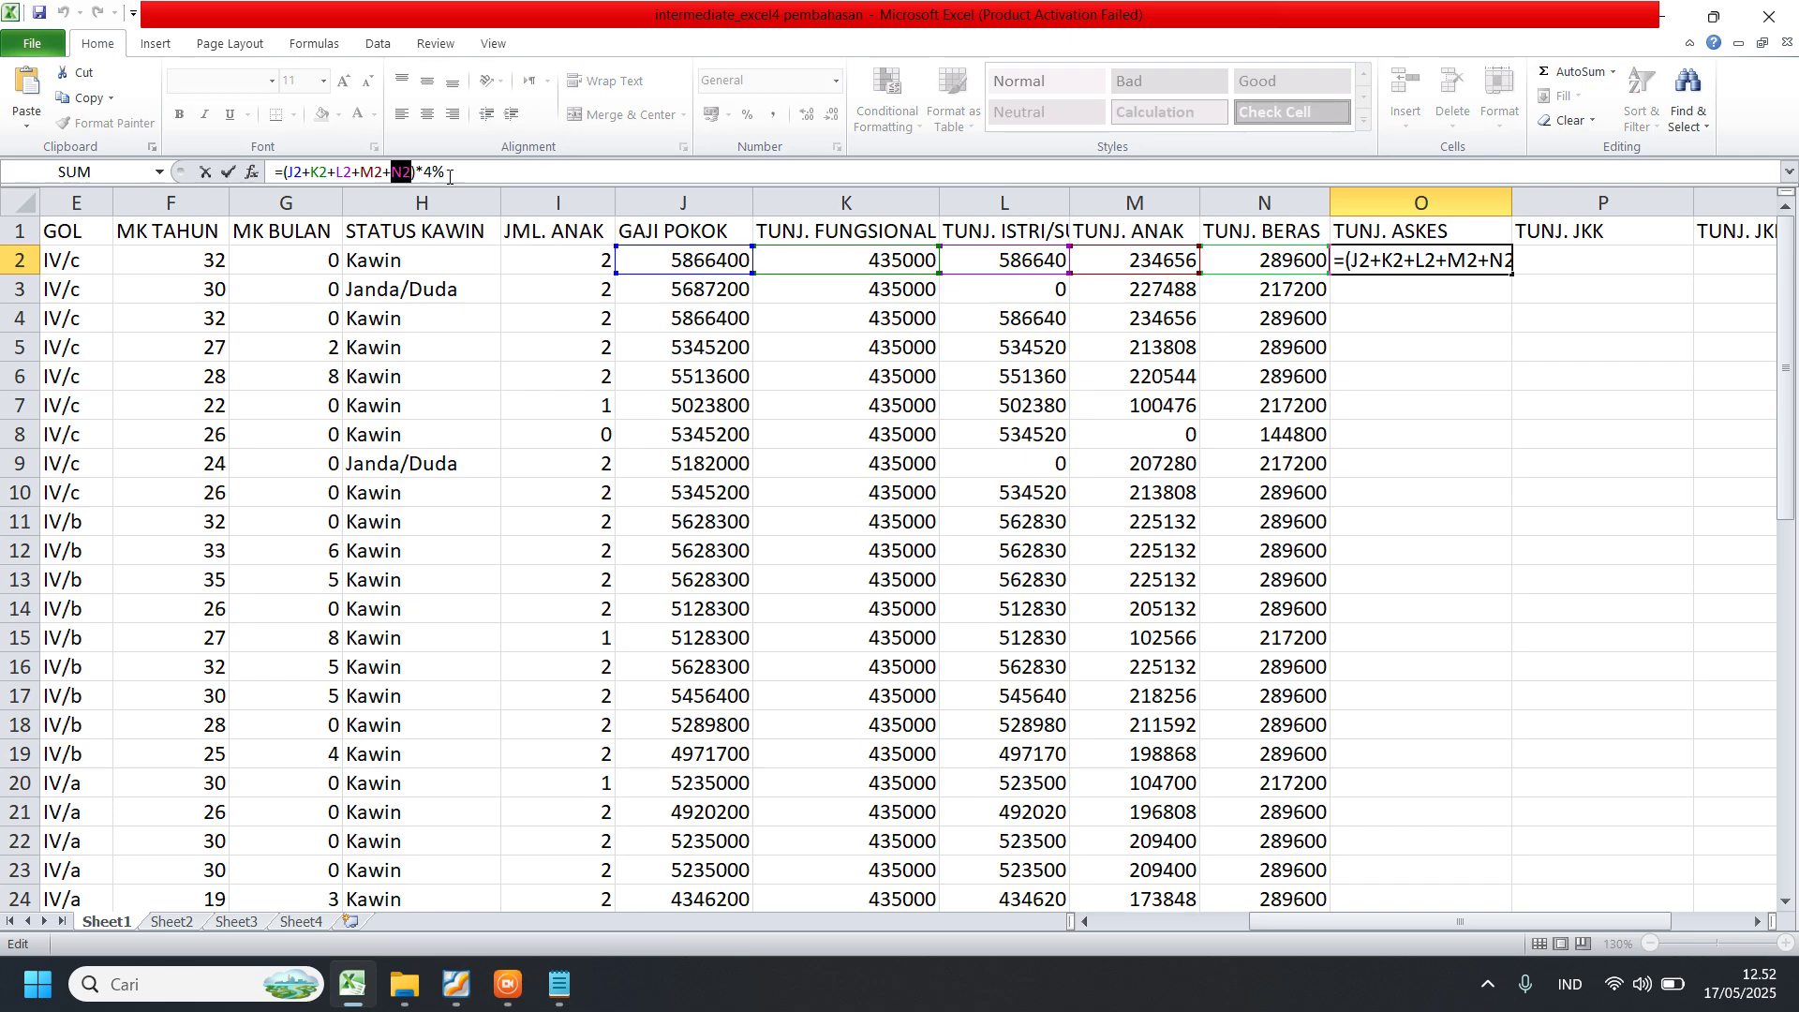
{"action": "key", "text": "BackSpace"}
{"action": "key", "text": "BackSpace"}
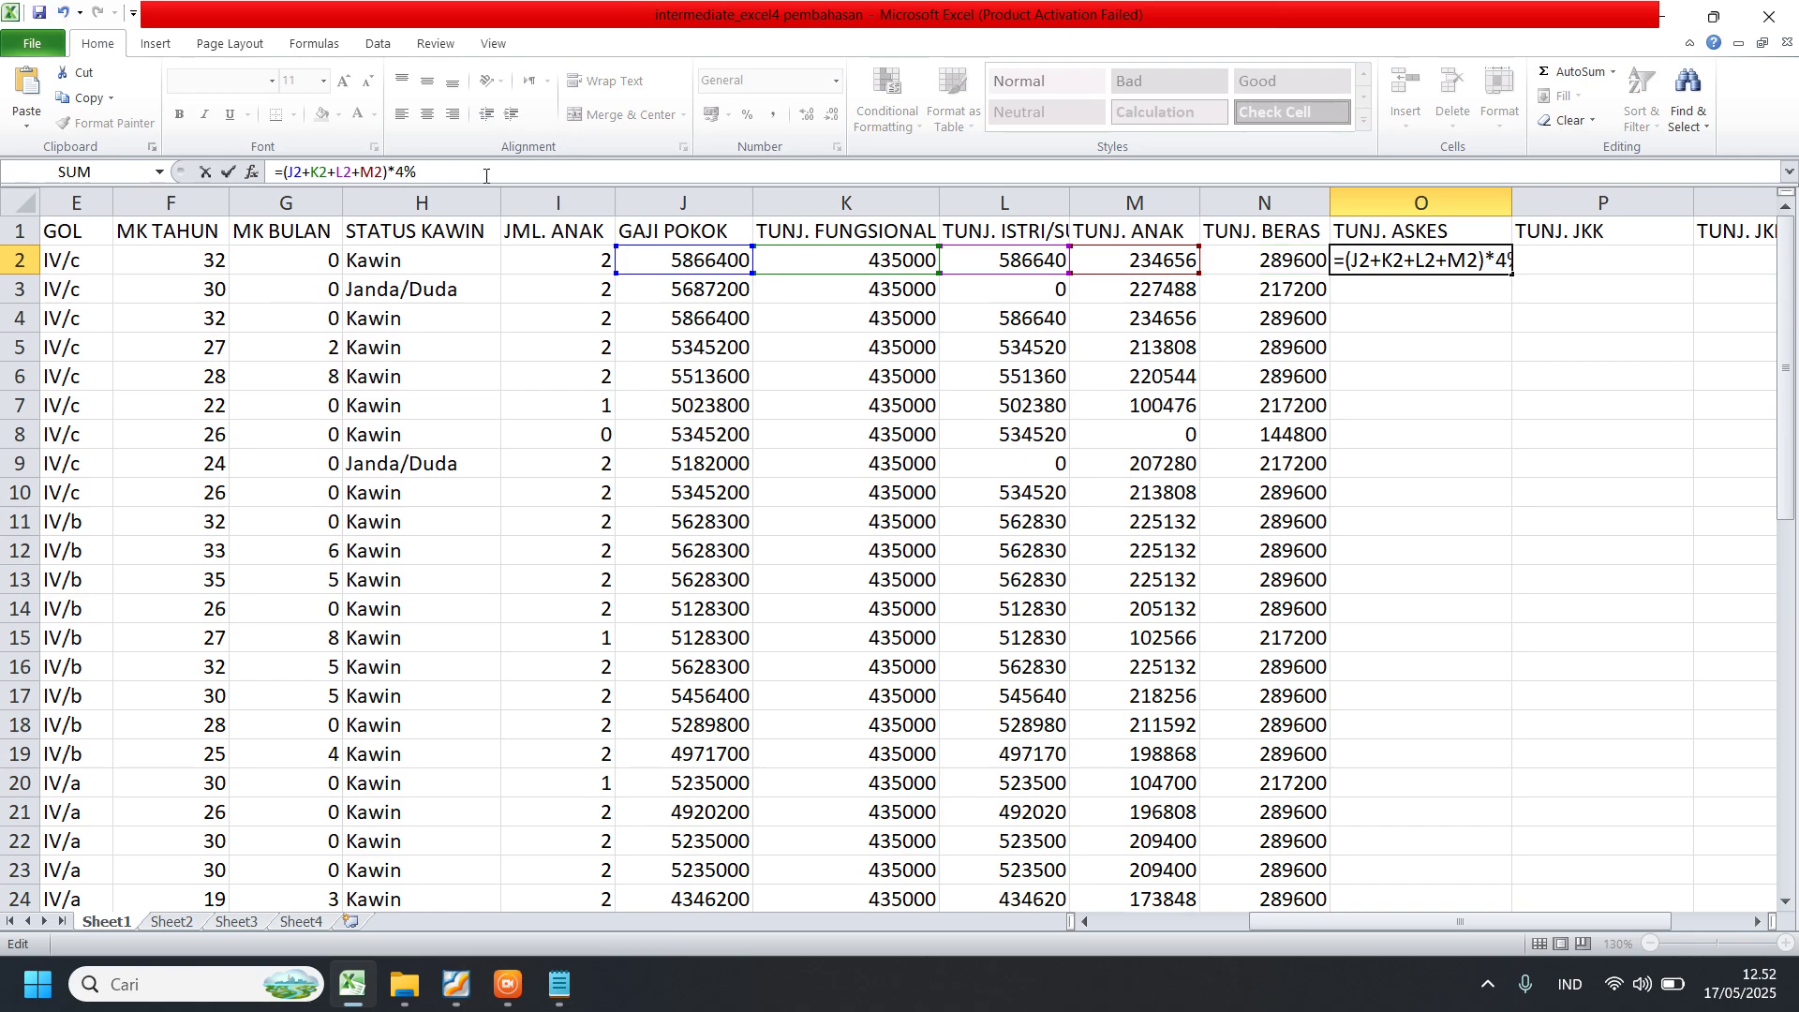
{"action": "key", "text": "Return"}
{"action": "left_click", "coordinate": [1390, 264]}
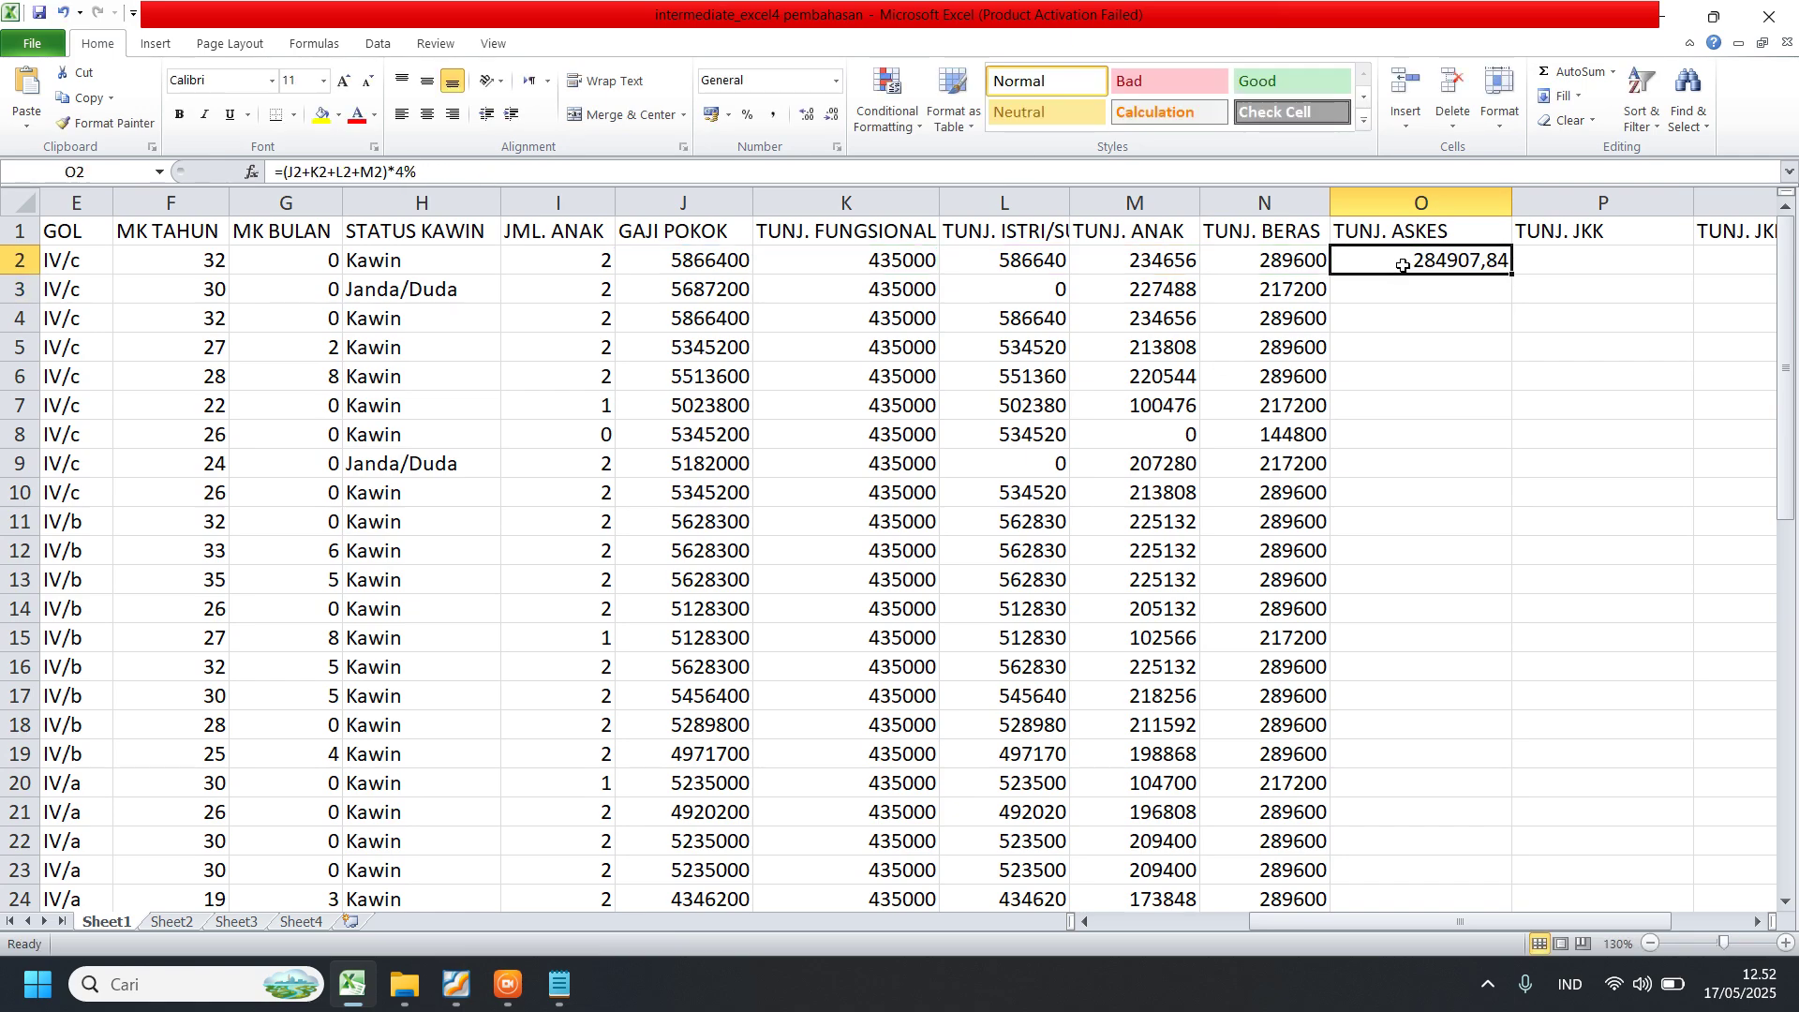
- Clear cell O2 and enter the TUNJ. ASKES formula =(J2+K2+L2+M2)*4% from scratch
{"action": "left_click", "coordinate": [1120, 371]}
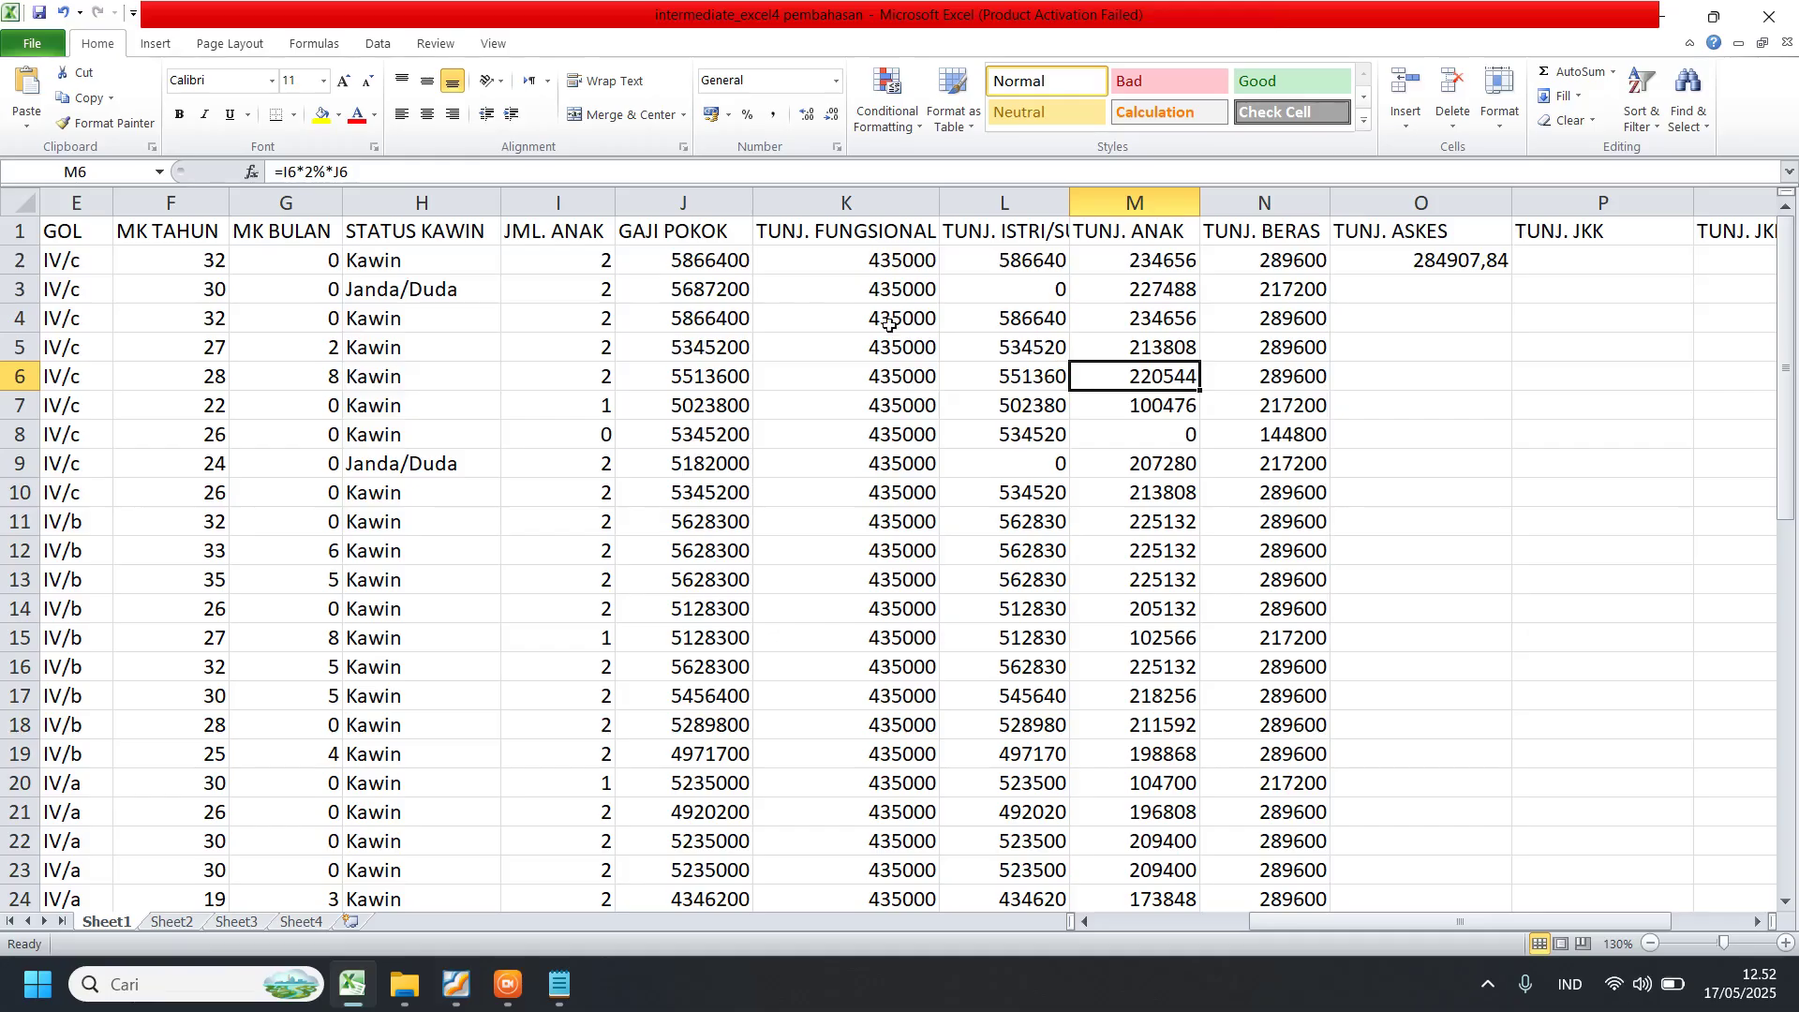
{"action": "left_click", "coordinate": [1451, 270]}
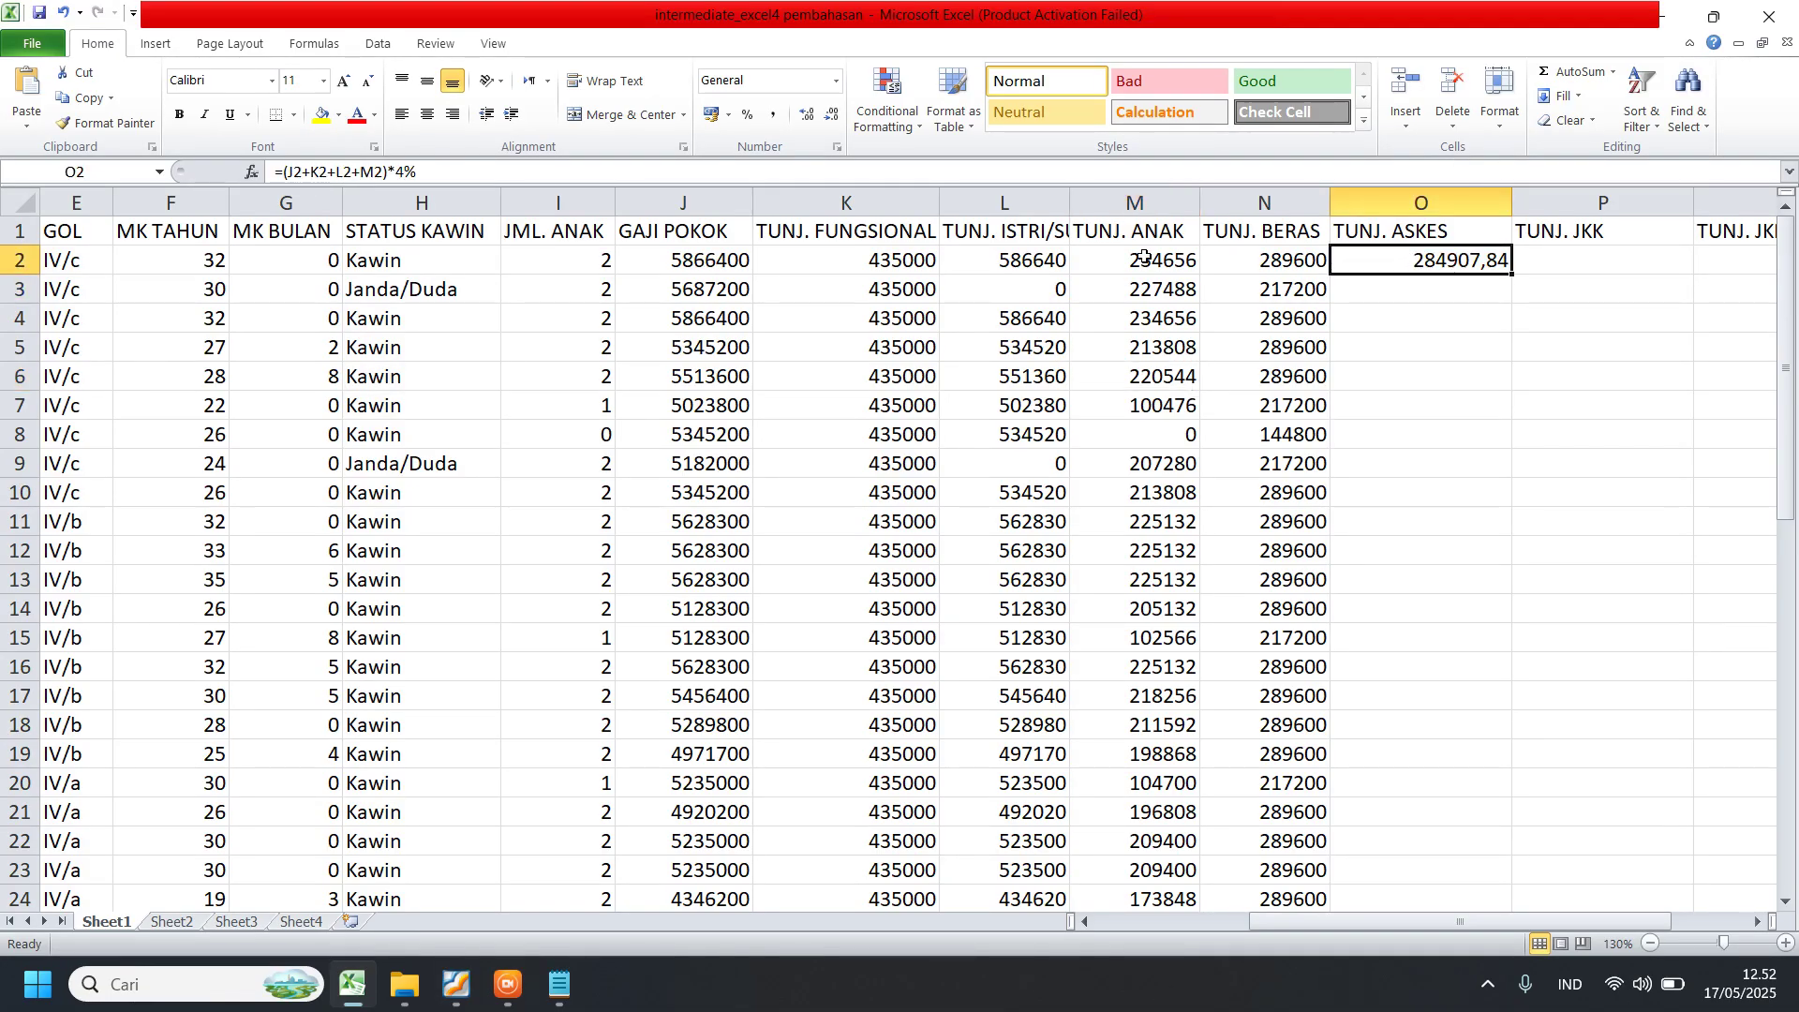
{"action": "key", "text": "Delete"}
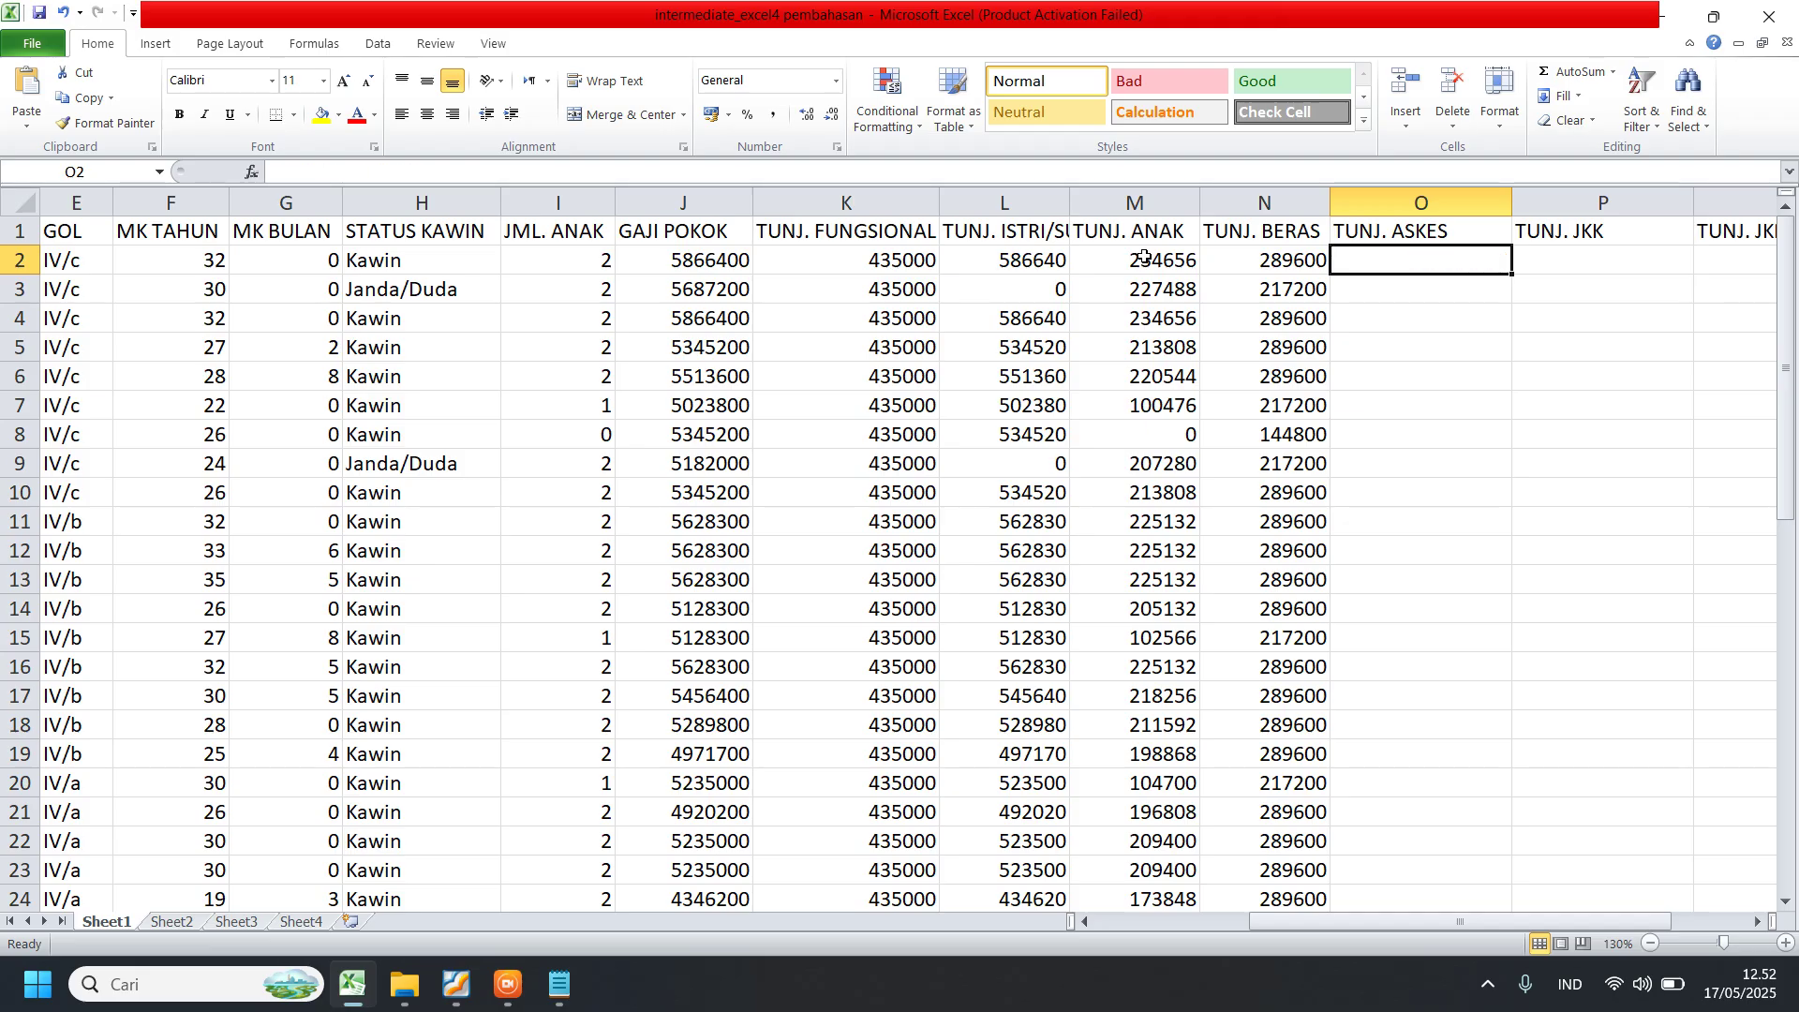
{"action": "type", "text": "=("}
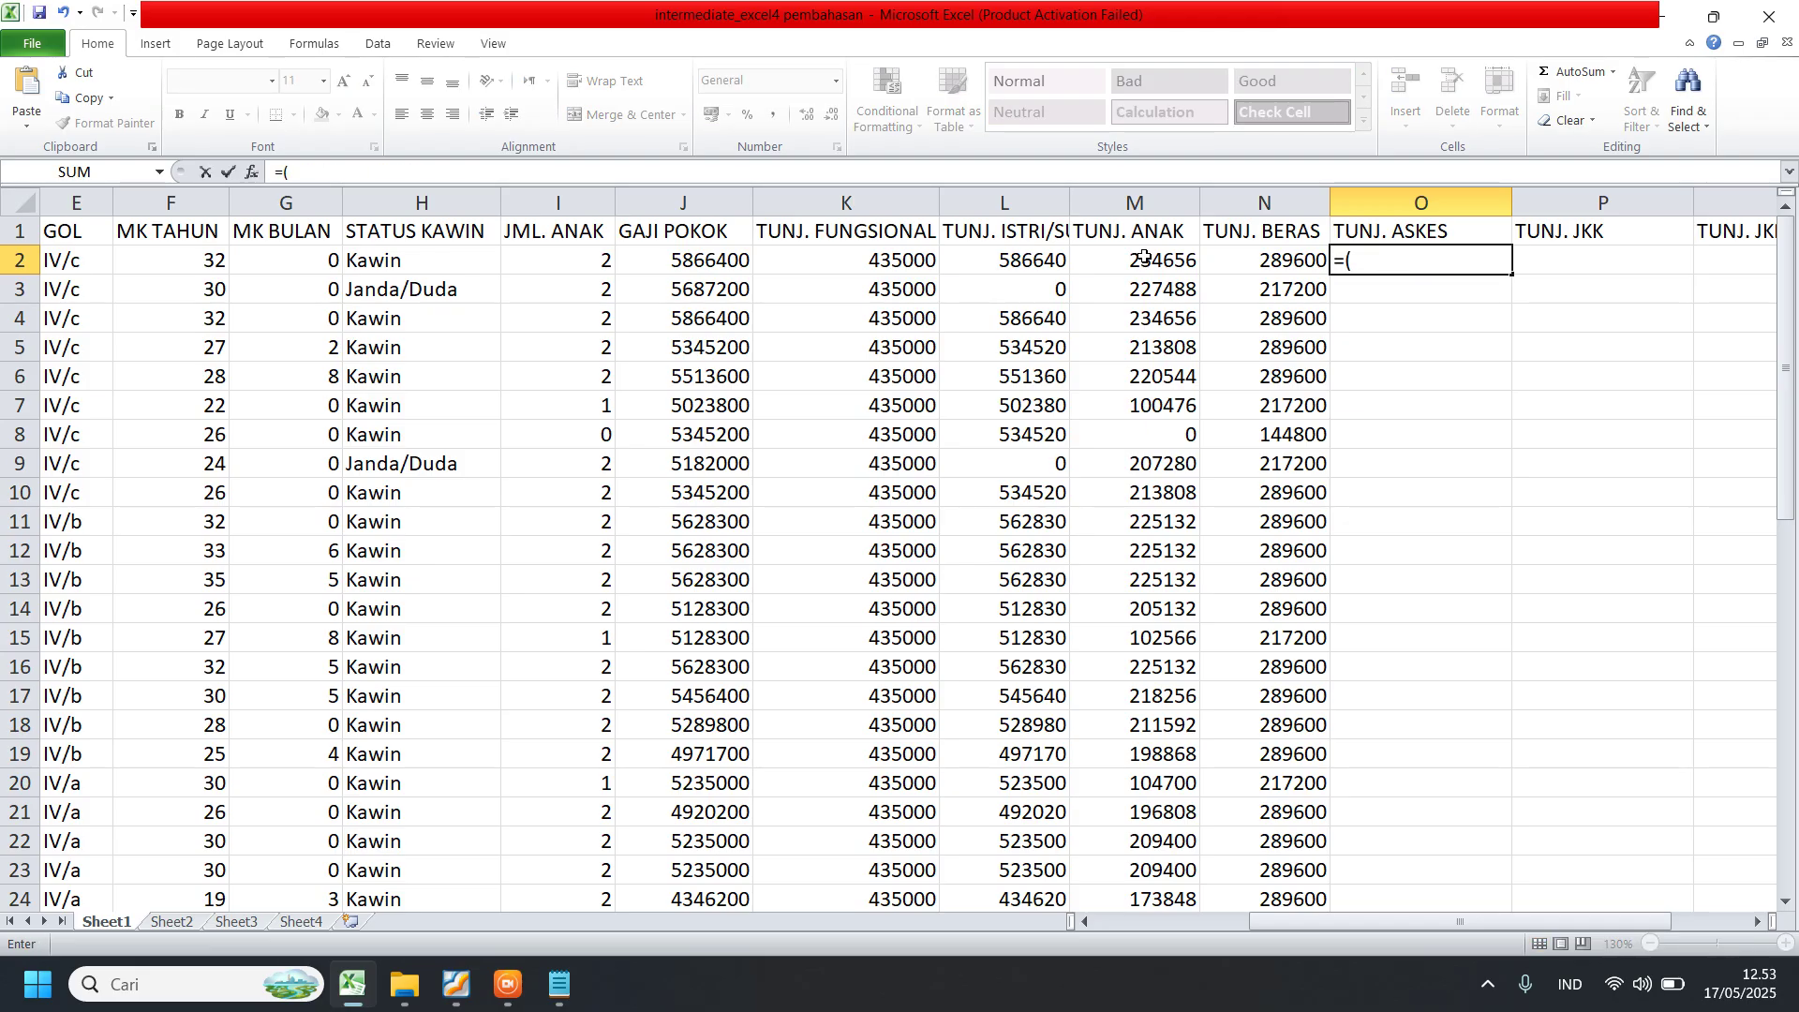
{"action": "left_click", "coordinate": [710, 262]}
{"action": "type", "text": "+"}
{"action": "left_click", "coordinate": [863, 259]}
{"action": "type", "text": "+"}
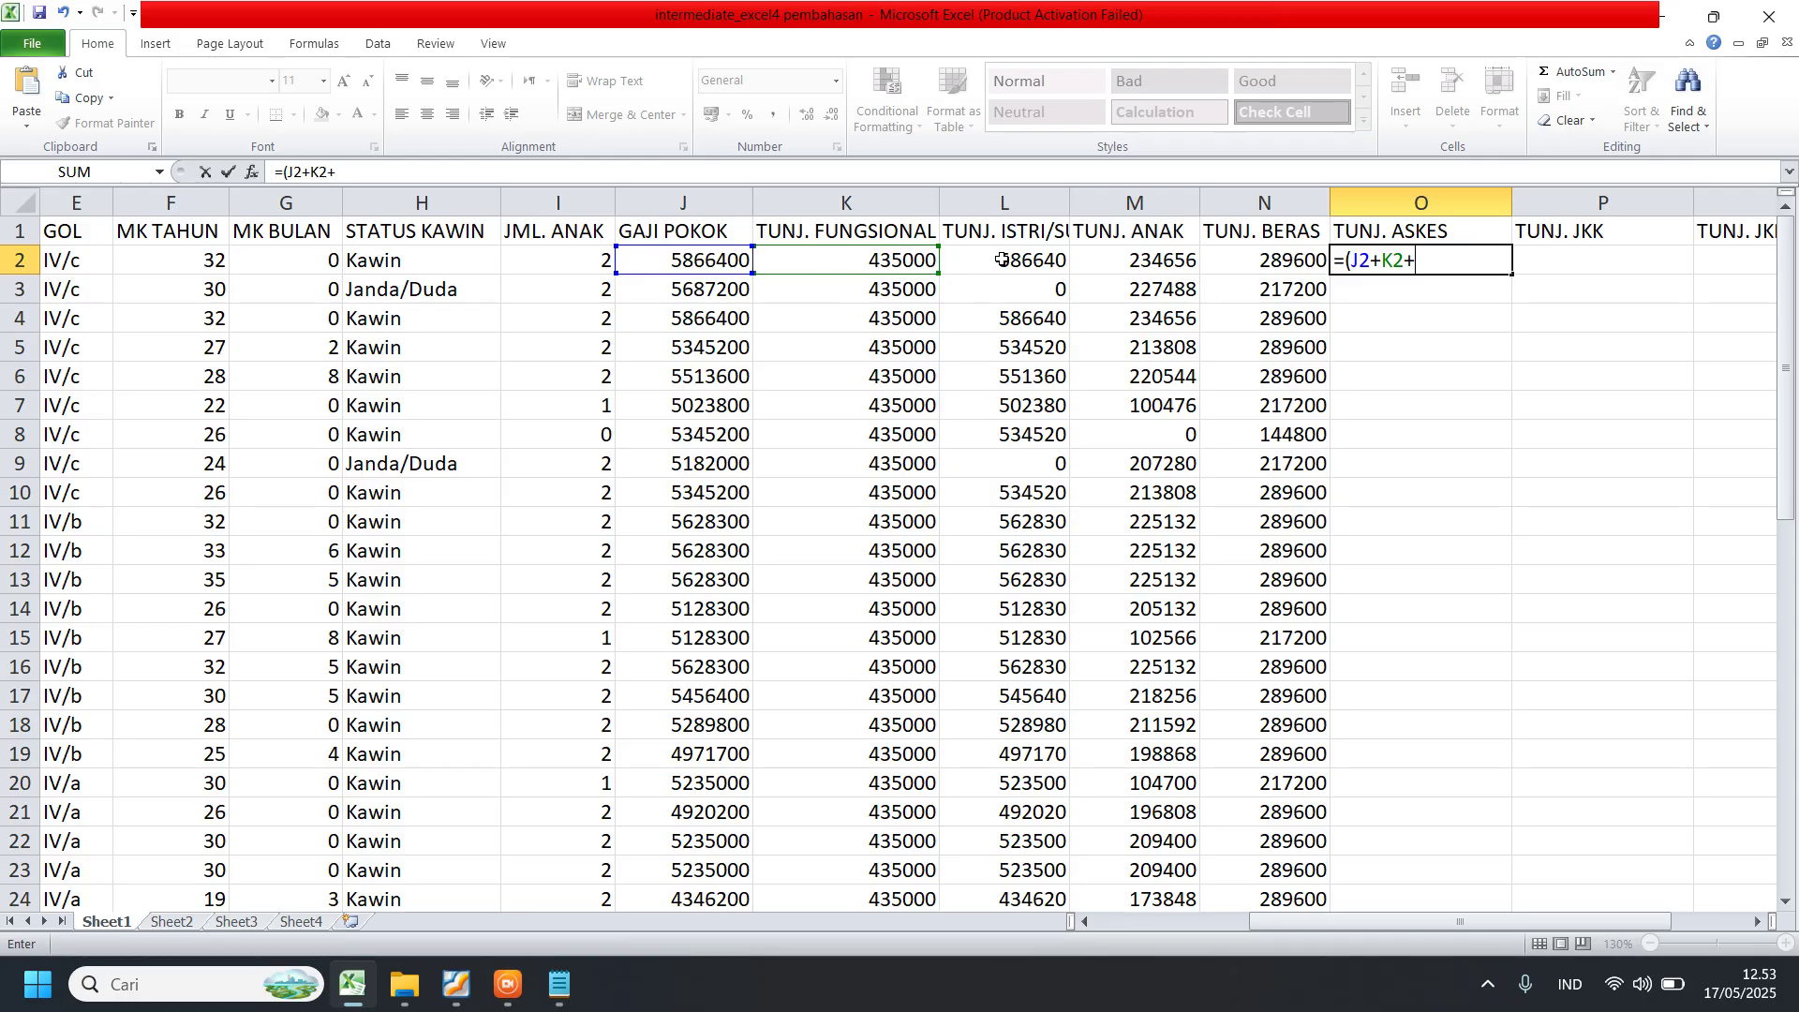
{"action": "left_click", "coordinate": [1001, 260]}
{"action": "type", "text": "+"}
{"action": "left_click", "coordinate": [1155, 261]}
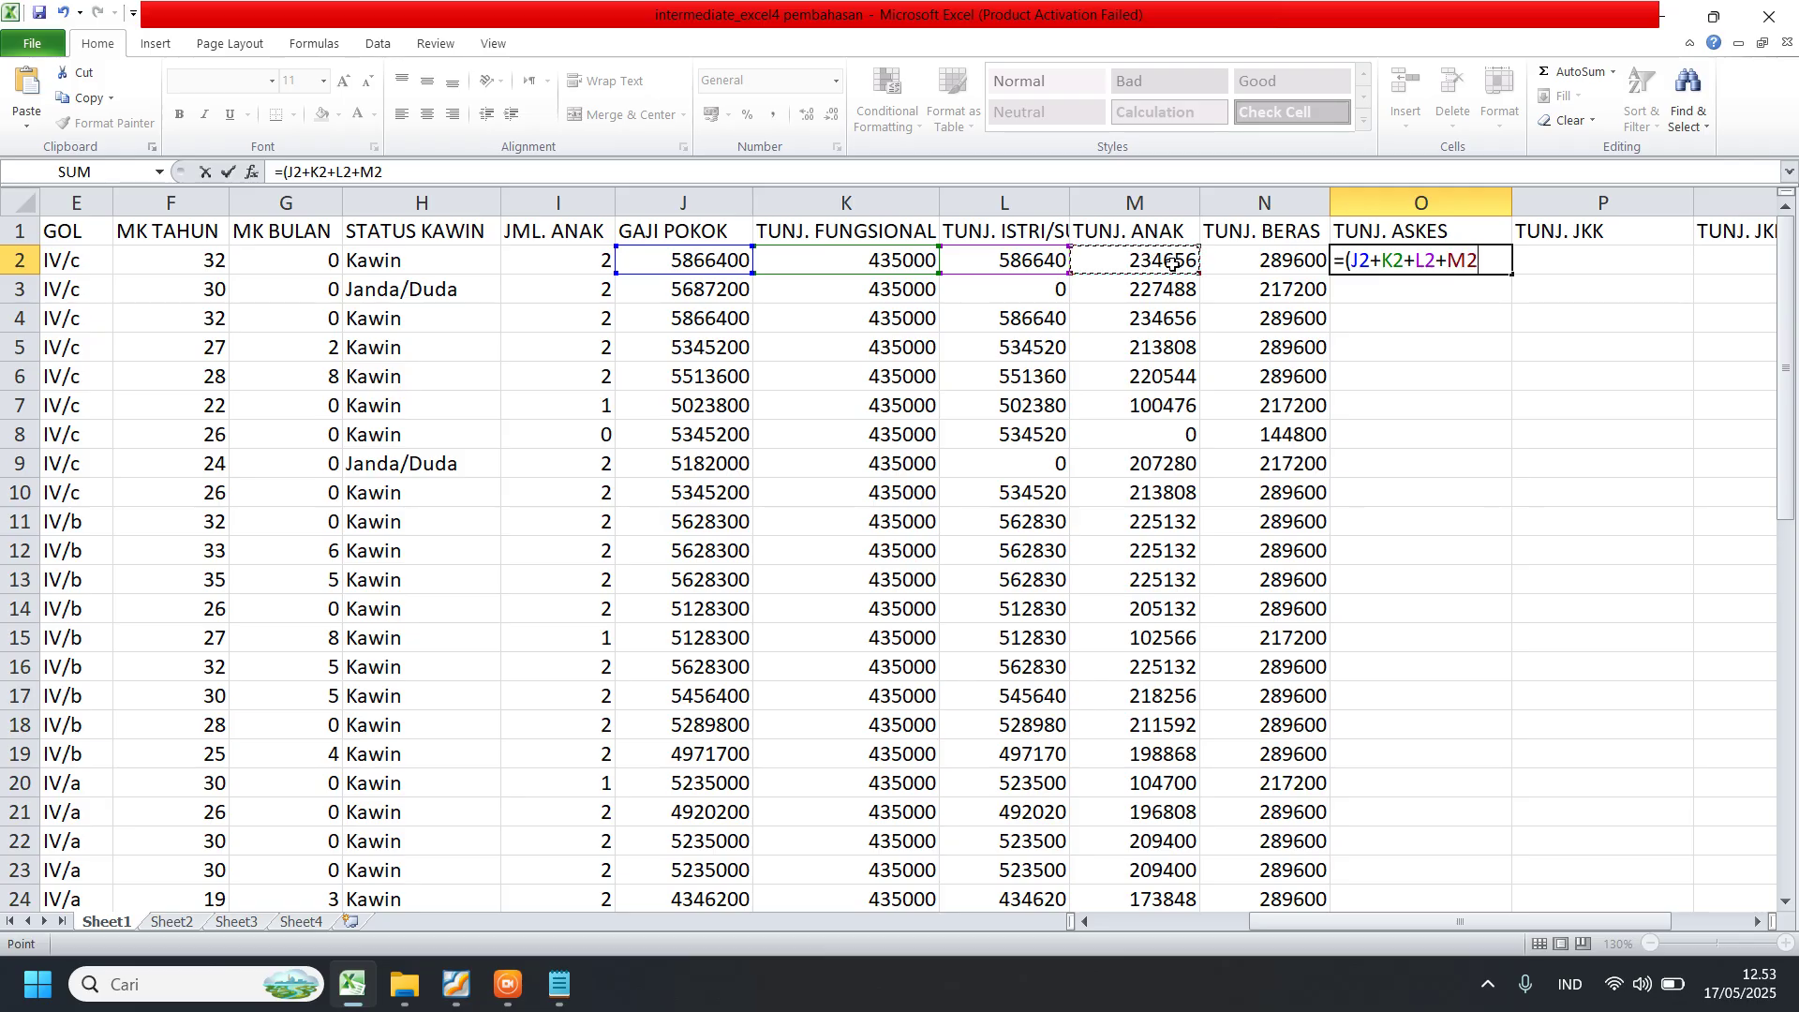
{"action": "type", "text": ")*4"}
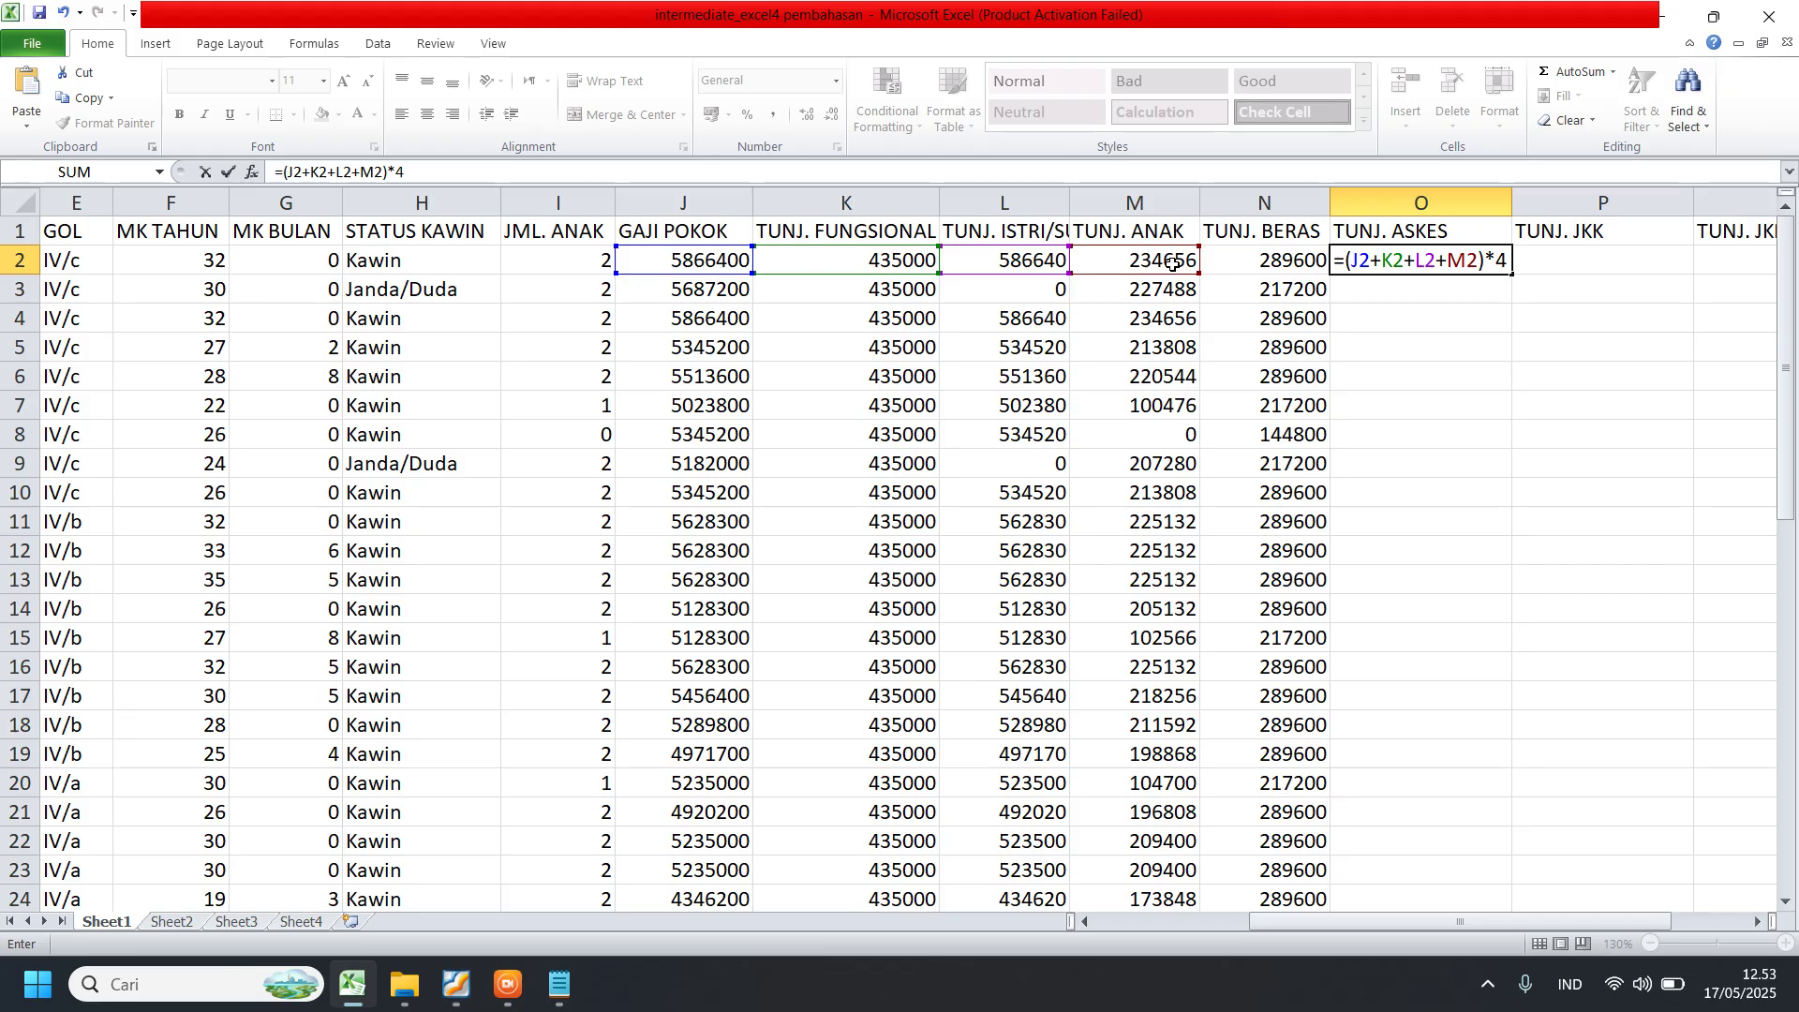
{"action": "type", "text": "%"}
{"action": "key", "text": "Return"}
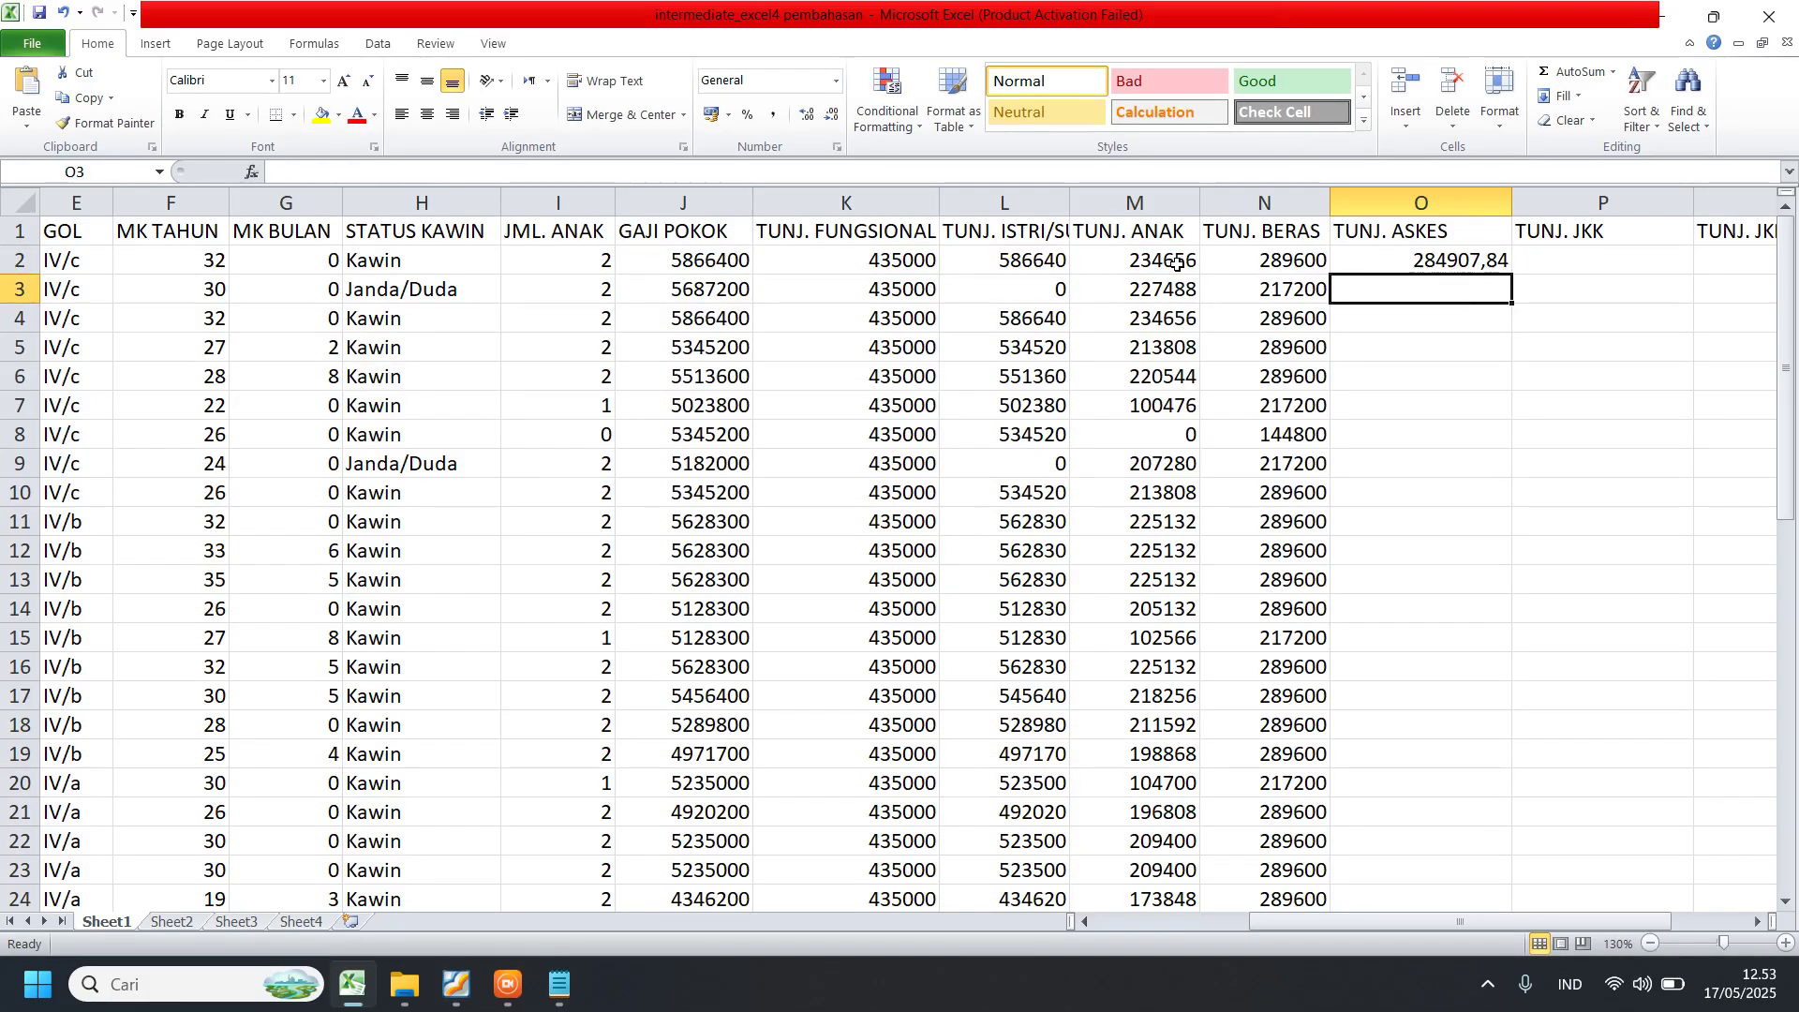
- Fill the Askes formula from O2 down the whole TUNJ. ASKES column
{"action": "left_click", "coordinate": [1444, 260]}
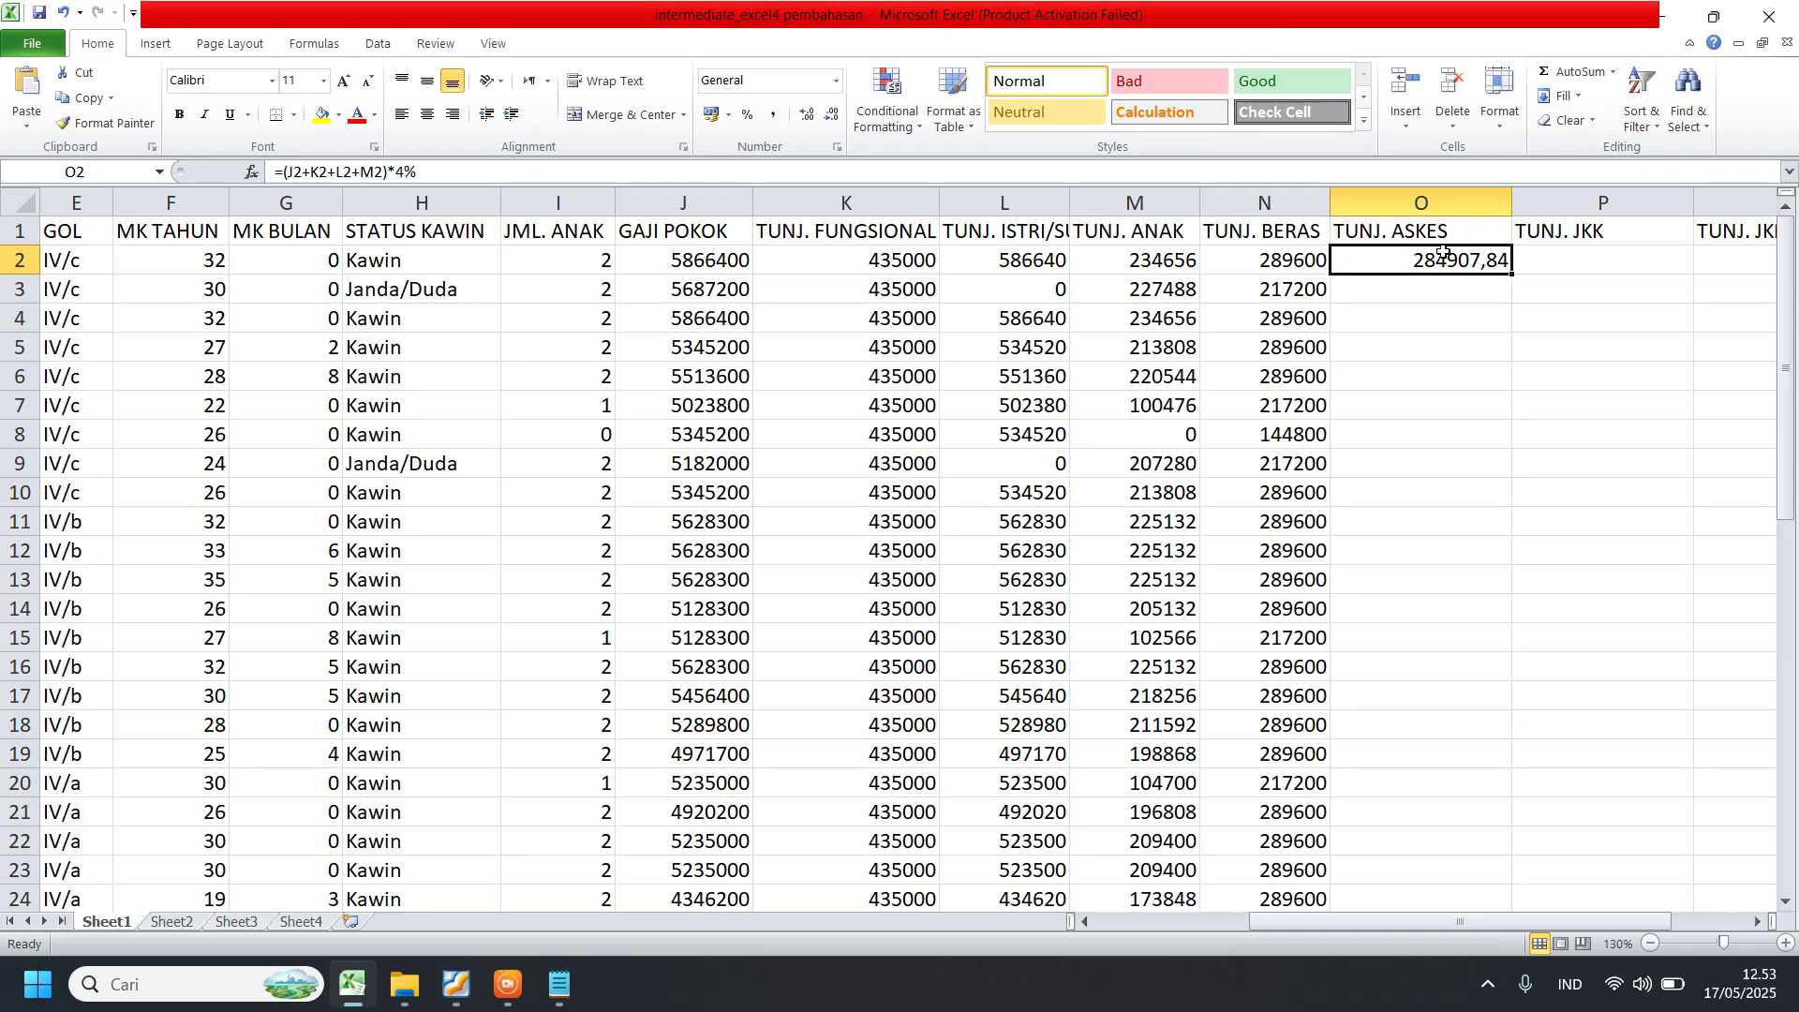
{"action": "double_click", "coordinate": [1515, 272]}
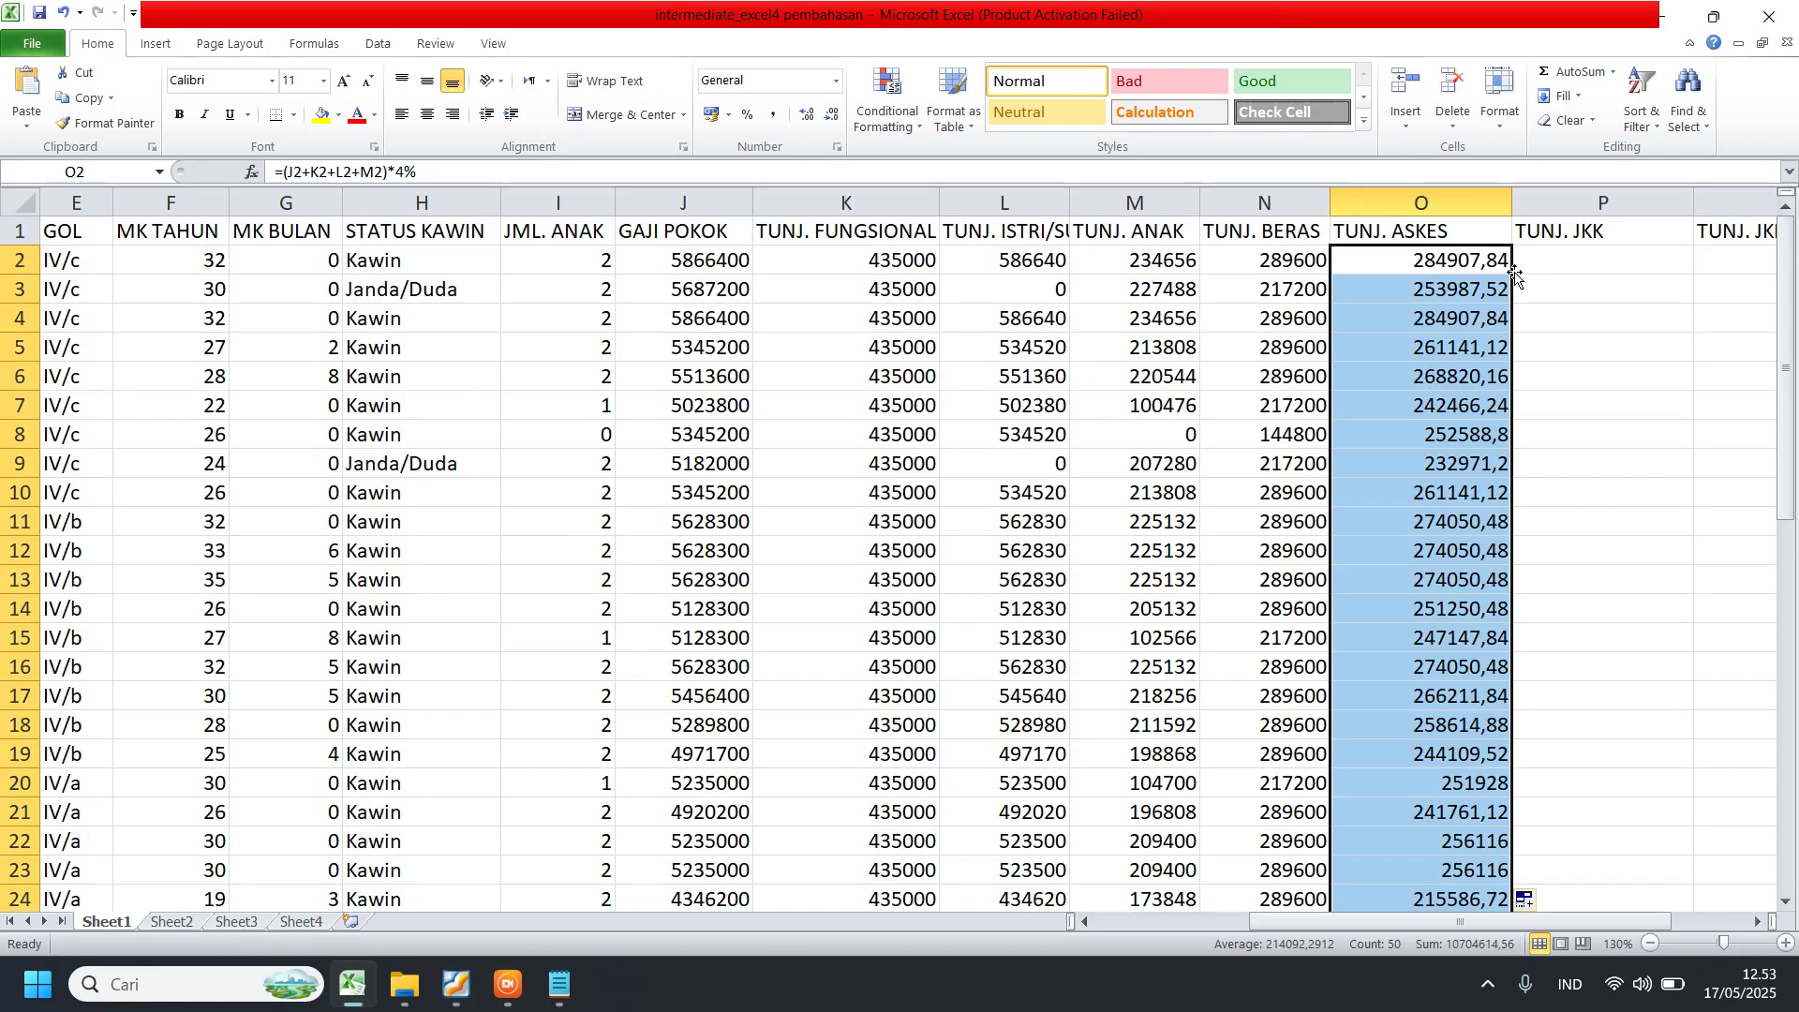
- Narrow the TUNJ. ASKES column to just fit its contents and save the workbook
{"action": "left_click", "coordinate": [1502, 200]}
{"action": "left_click_drag", "start_coordinate": [1502, 199], "coordinate": [1460, 200]}
{"action": "left_click", "coordinate": [1467, 349]}
{"action": "left_click", "coordinate": [1395, 320]}
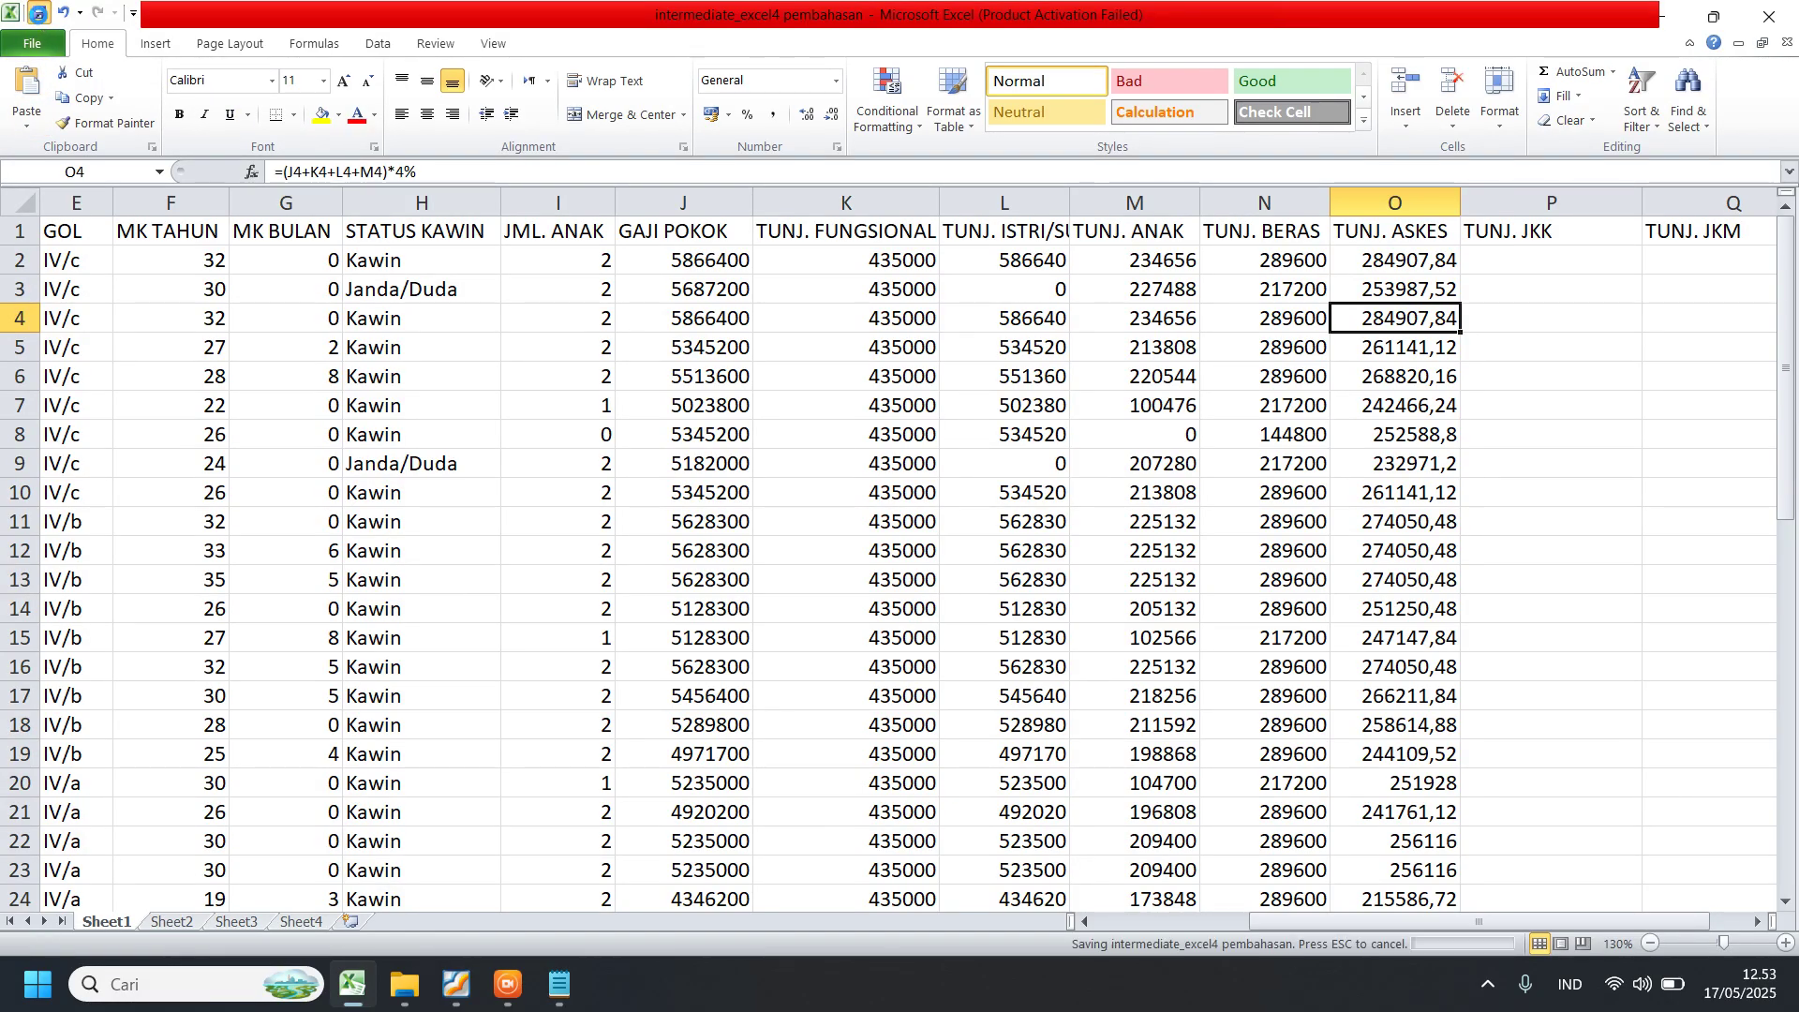
{"action": "left_click", "coordinate": [789, 360]}
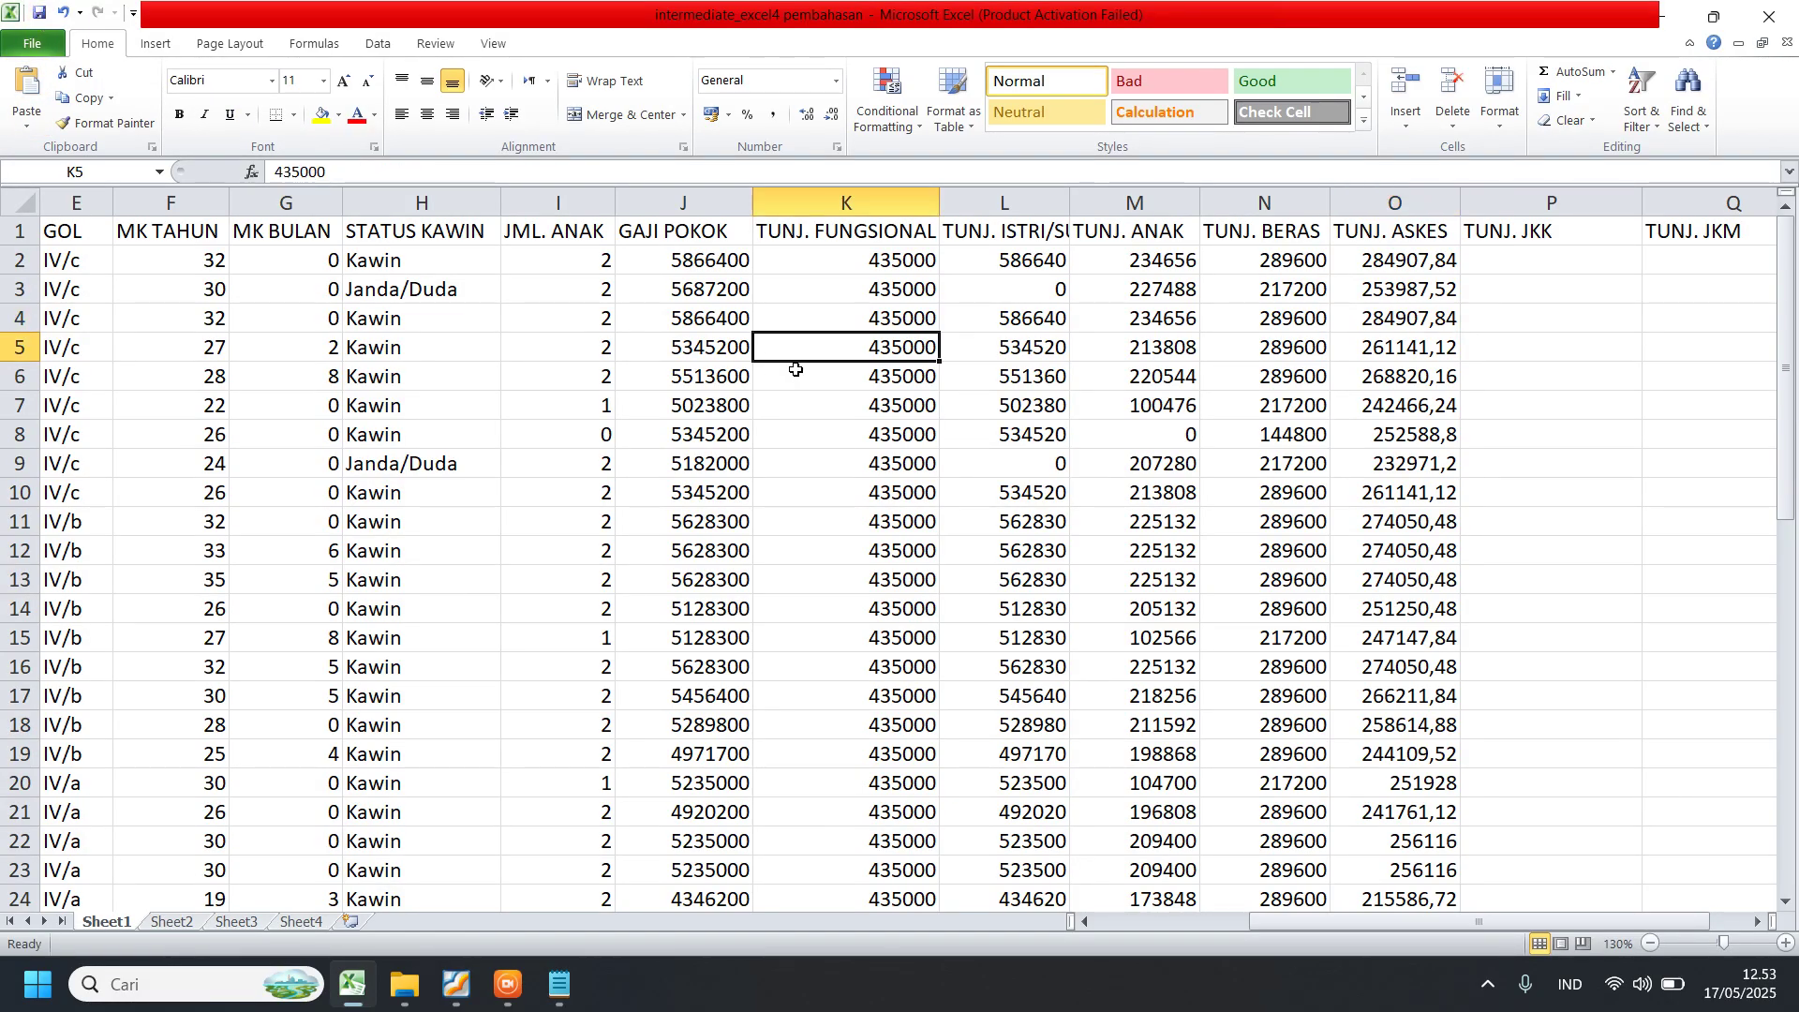
- Read the work accident and death insurance allowance rules in the Foxit Reader PDF, and return to Excel with P2 under TUNJ. JKK selected
{"action": "left_click", "coordinate": [457, 1000]}
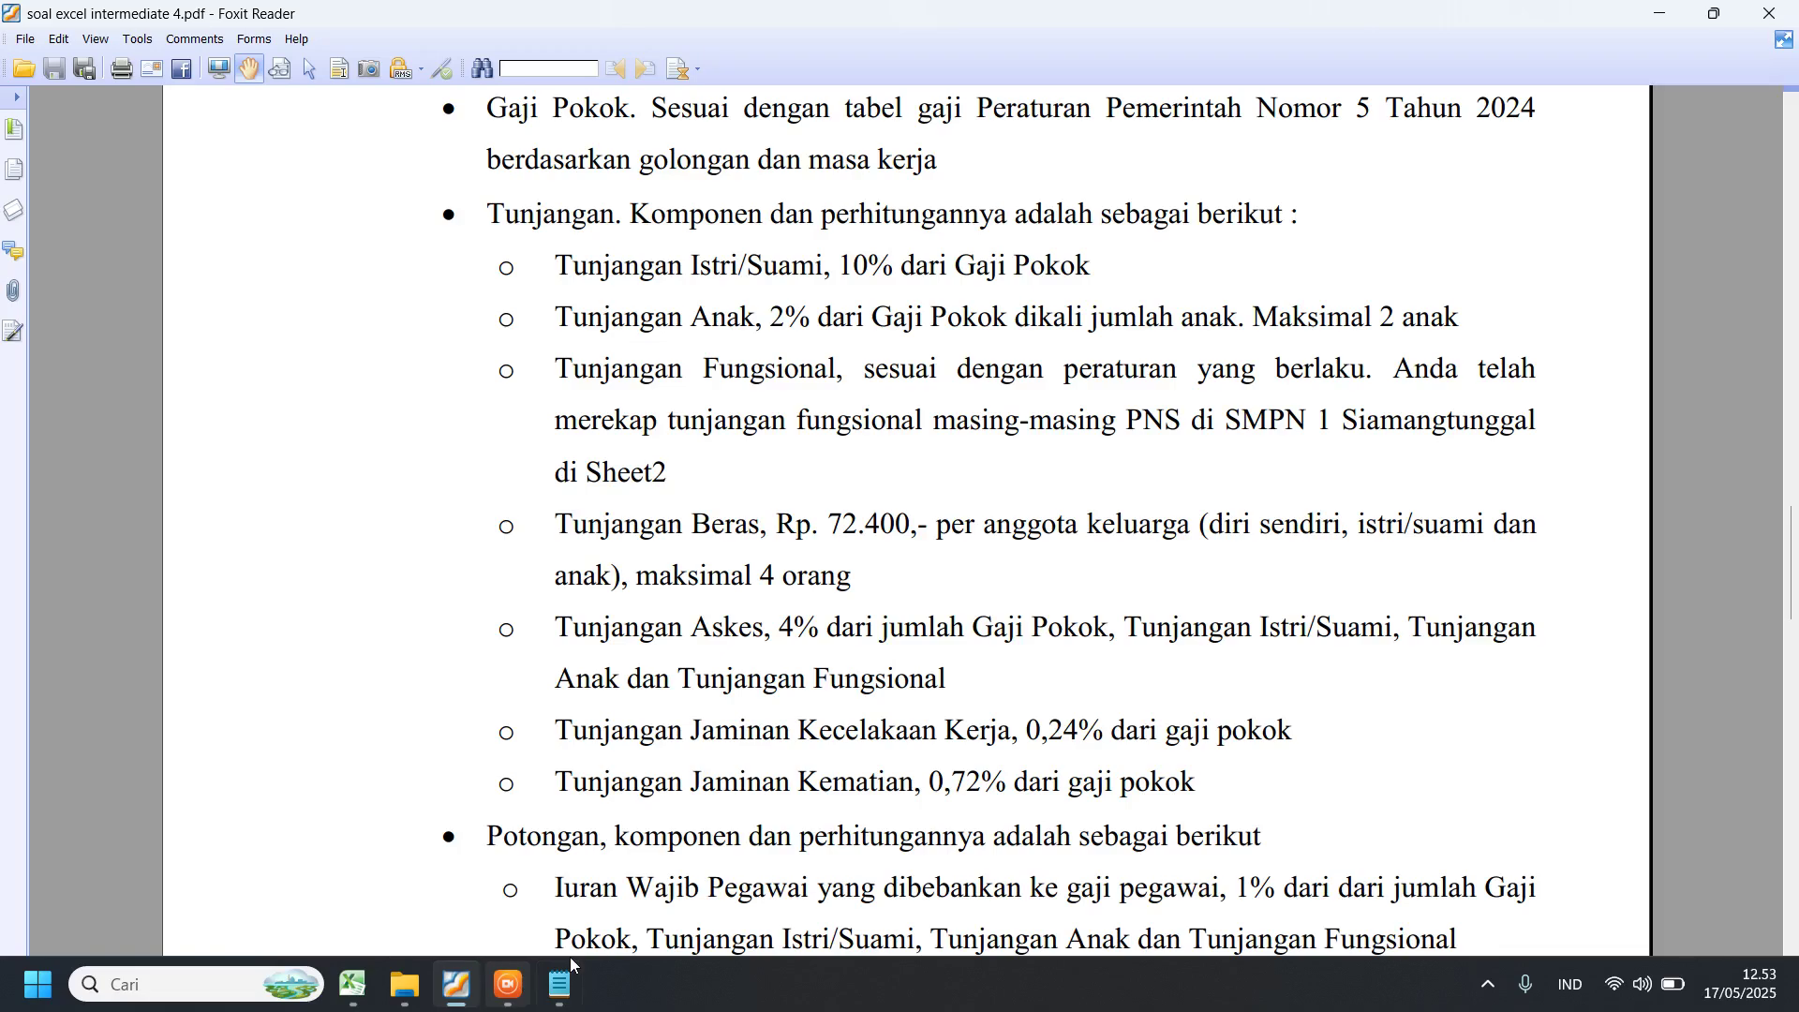
{"action": "scroll", "coordinate": [716, 666], "scroll_direction": "down", "scroll_amount": 3}
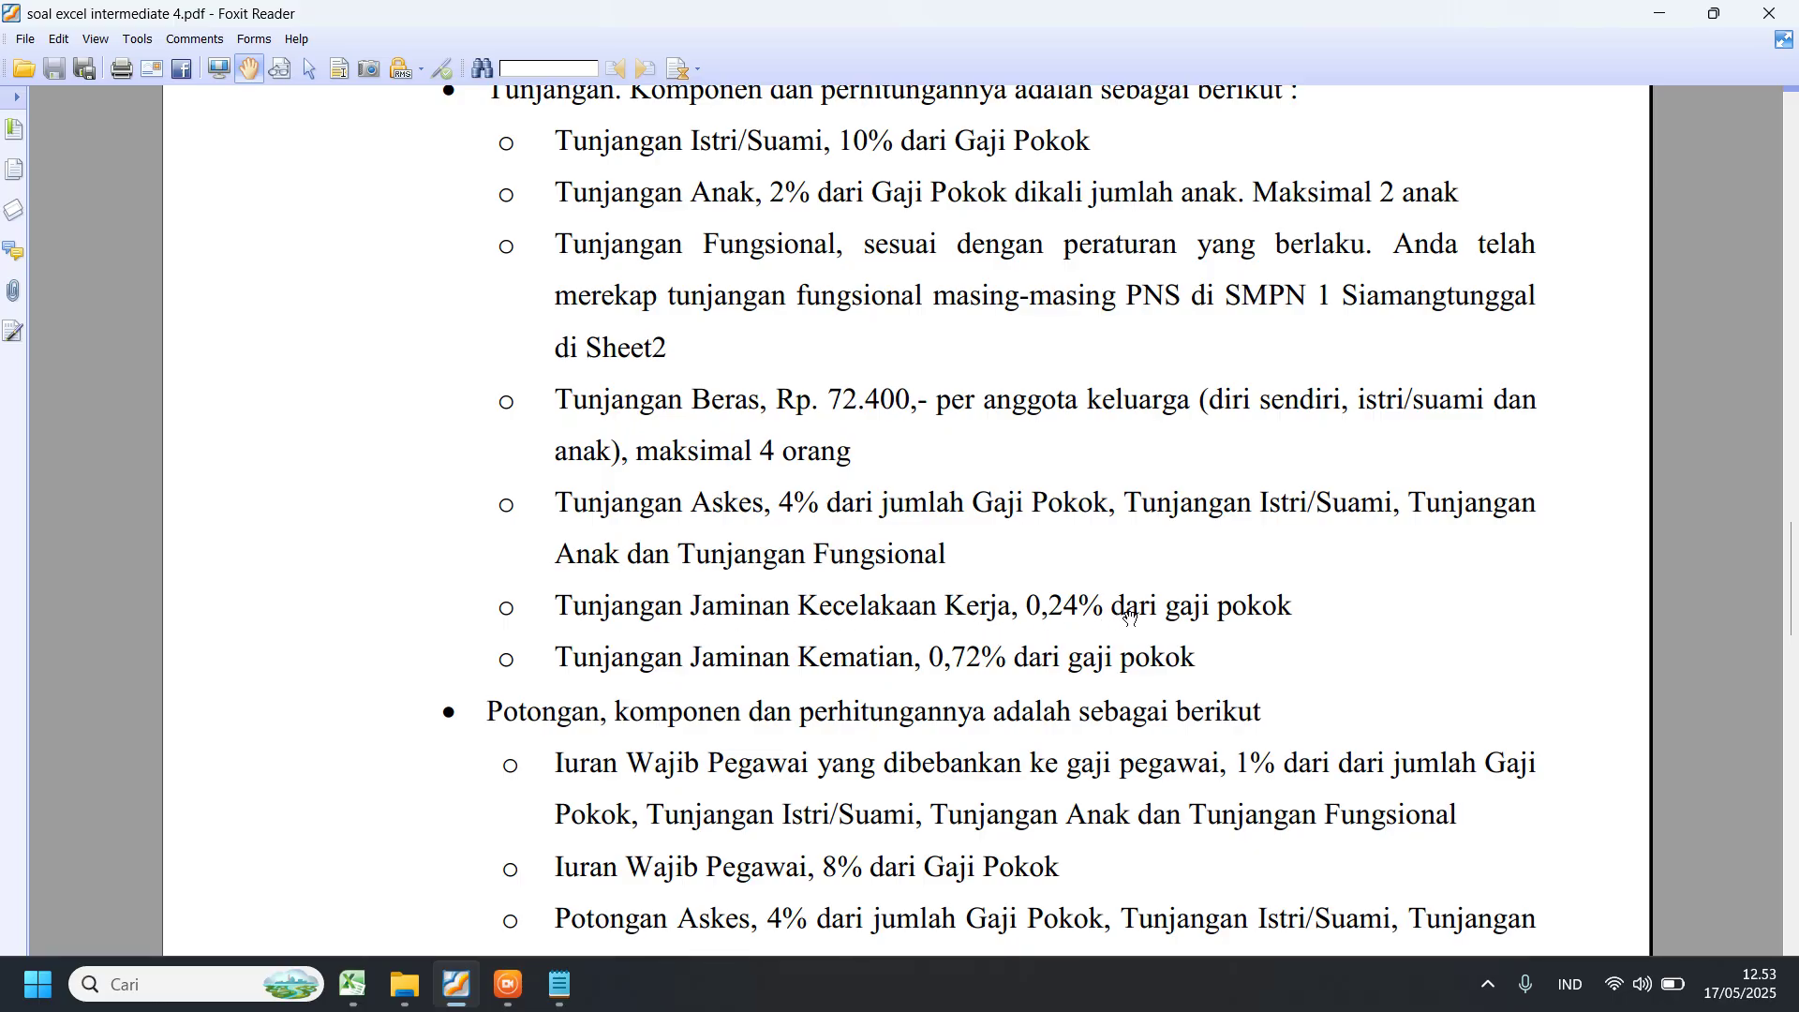
{"action": "left_click", "coordinate": [1658, 13]}
{"action": "left_click", "coordinate": [1489, 380]}
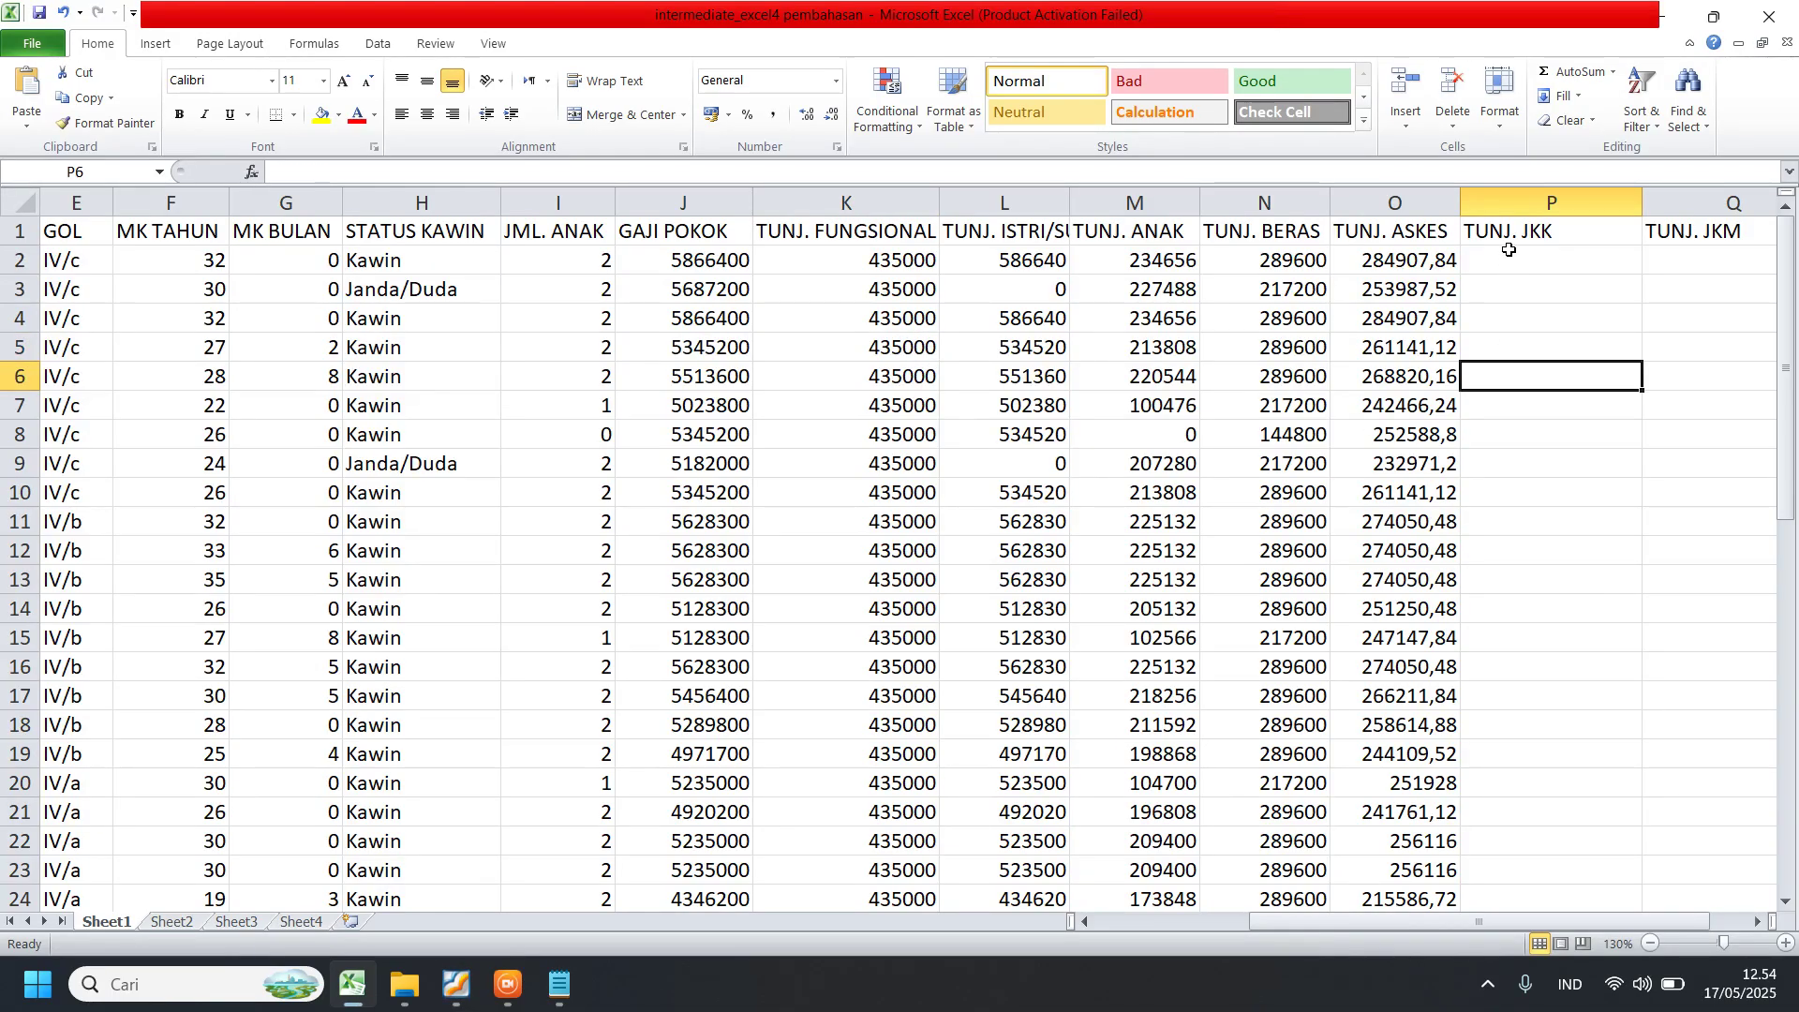
{"action": "left_click", "coordinate": [1513, 260]}
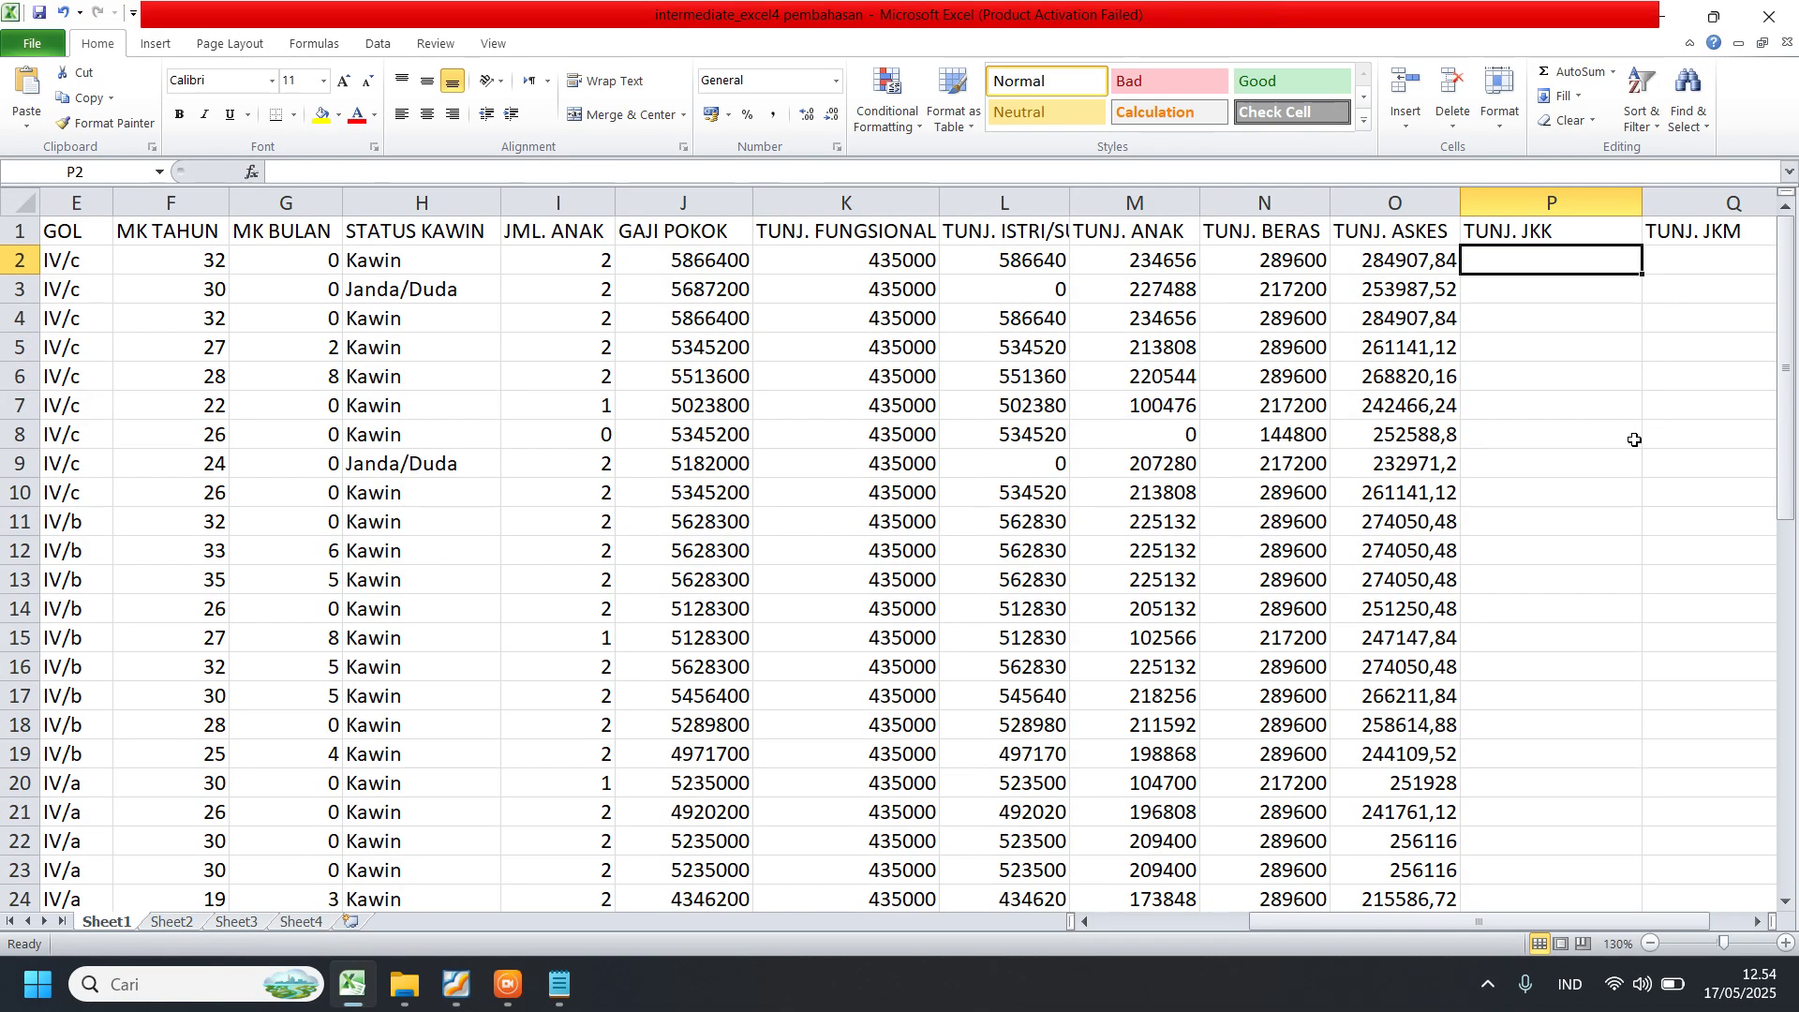
- Enter the formula =0,24%*J2 in cell P2 to calculate TUNJ. JKK from the GAJI POKOK
{"action": "type", "text": "=0"}
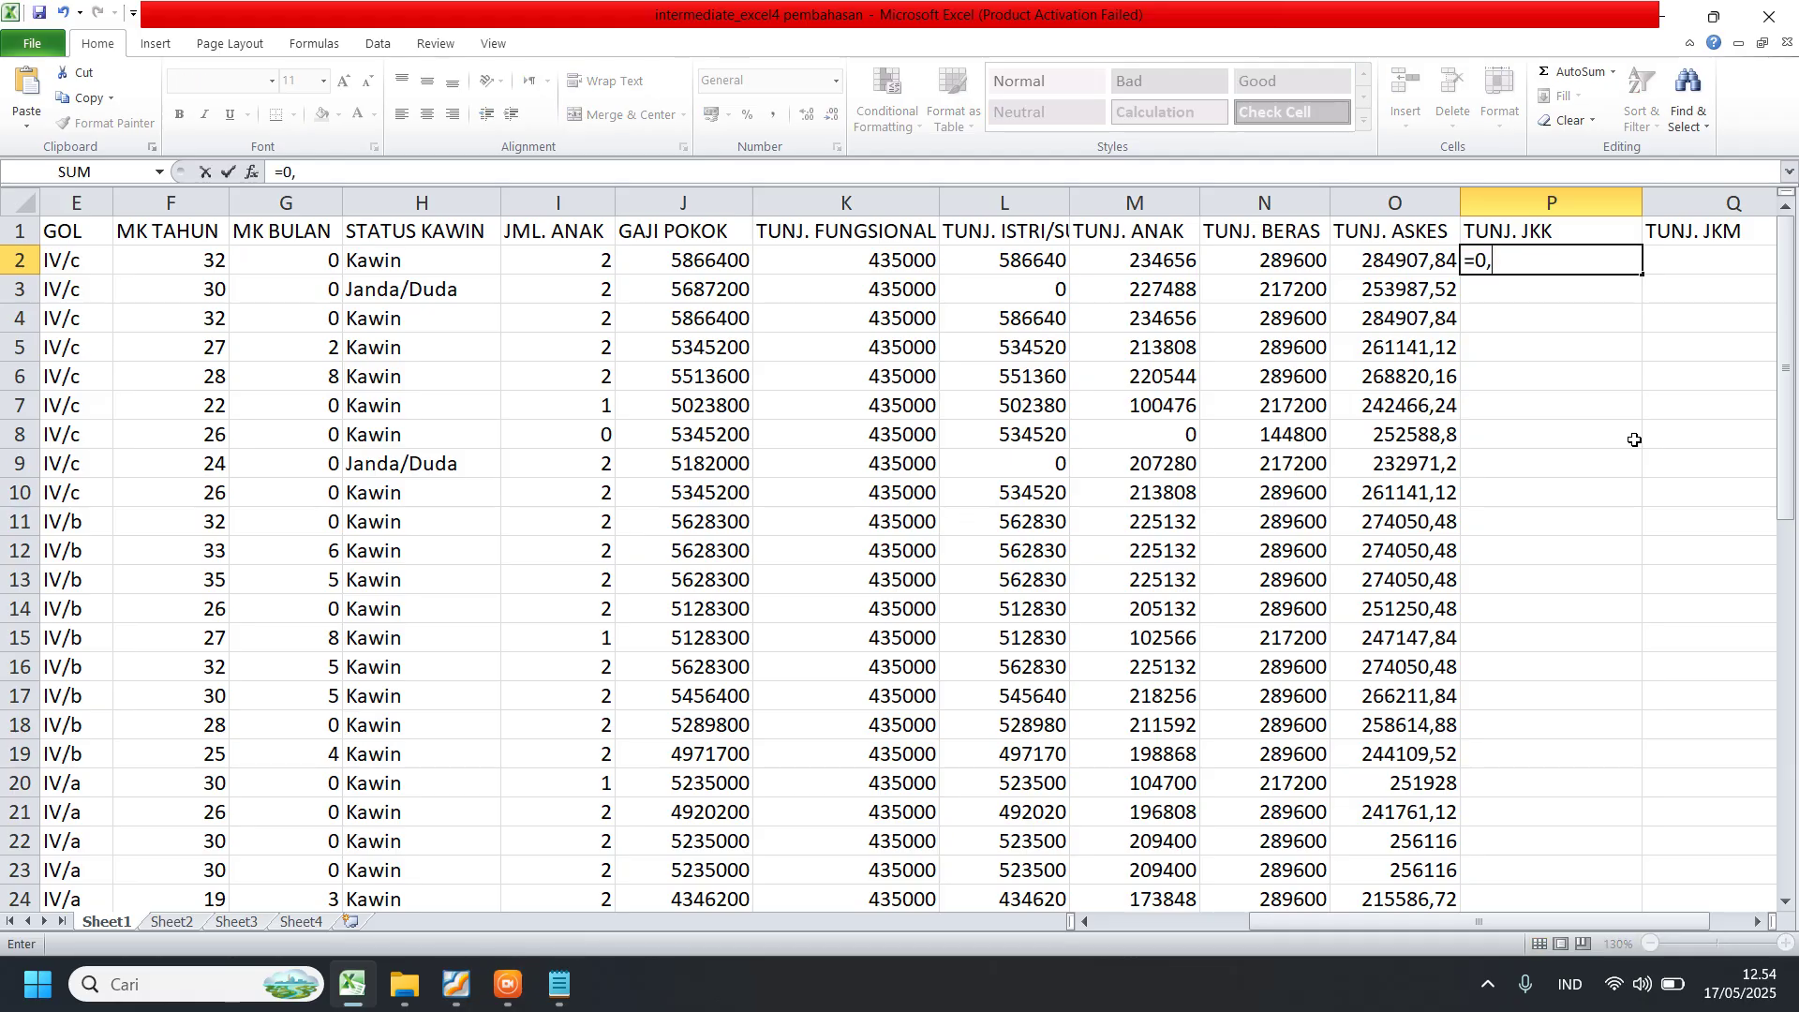
{"action": "type", "text": ",24%*"}
{"action": "left_click", "coordinate": [713, 266]}
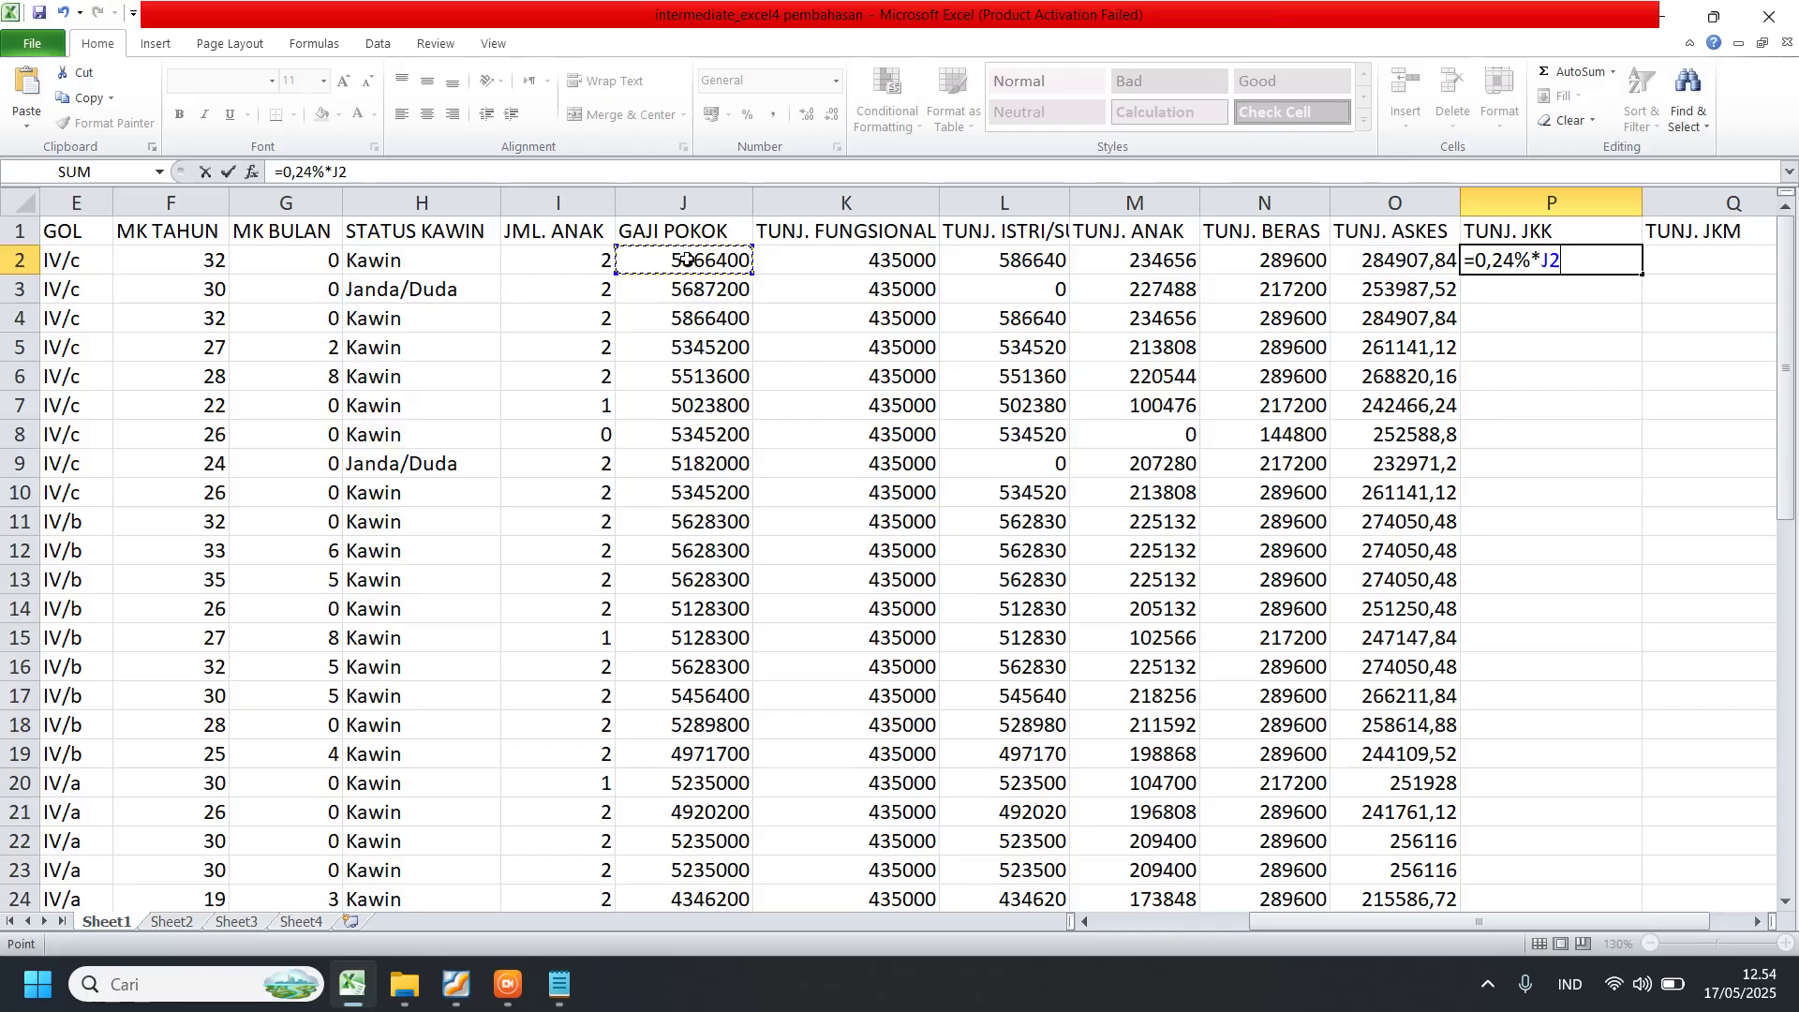
{"action": "key", "text": "Return"}
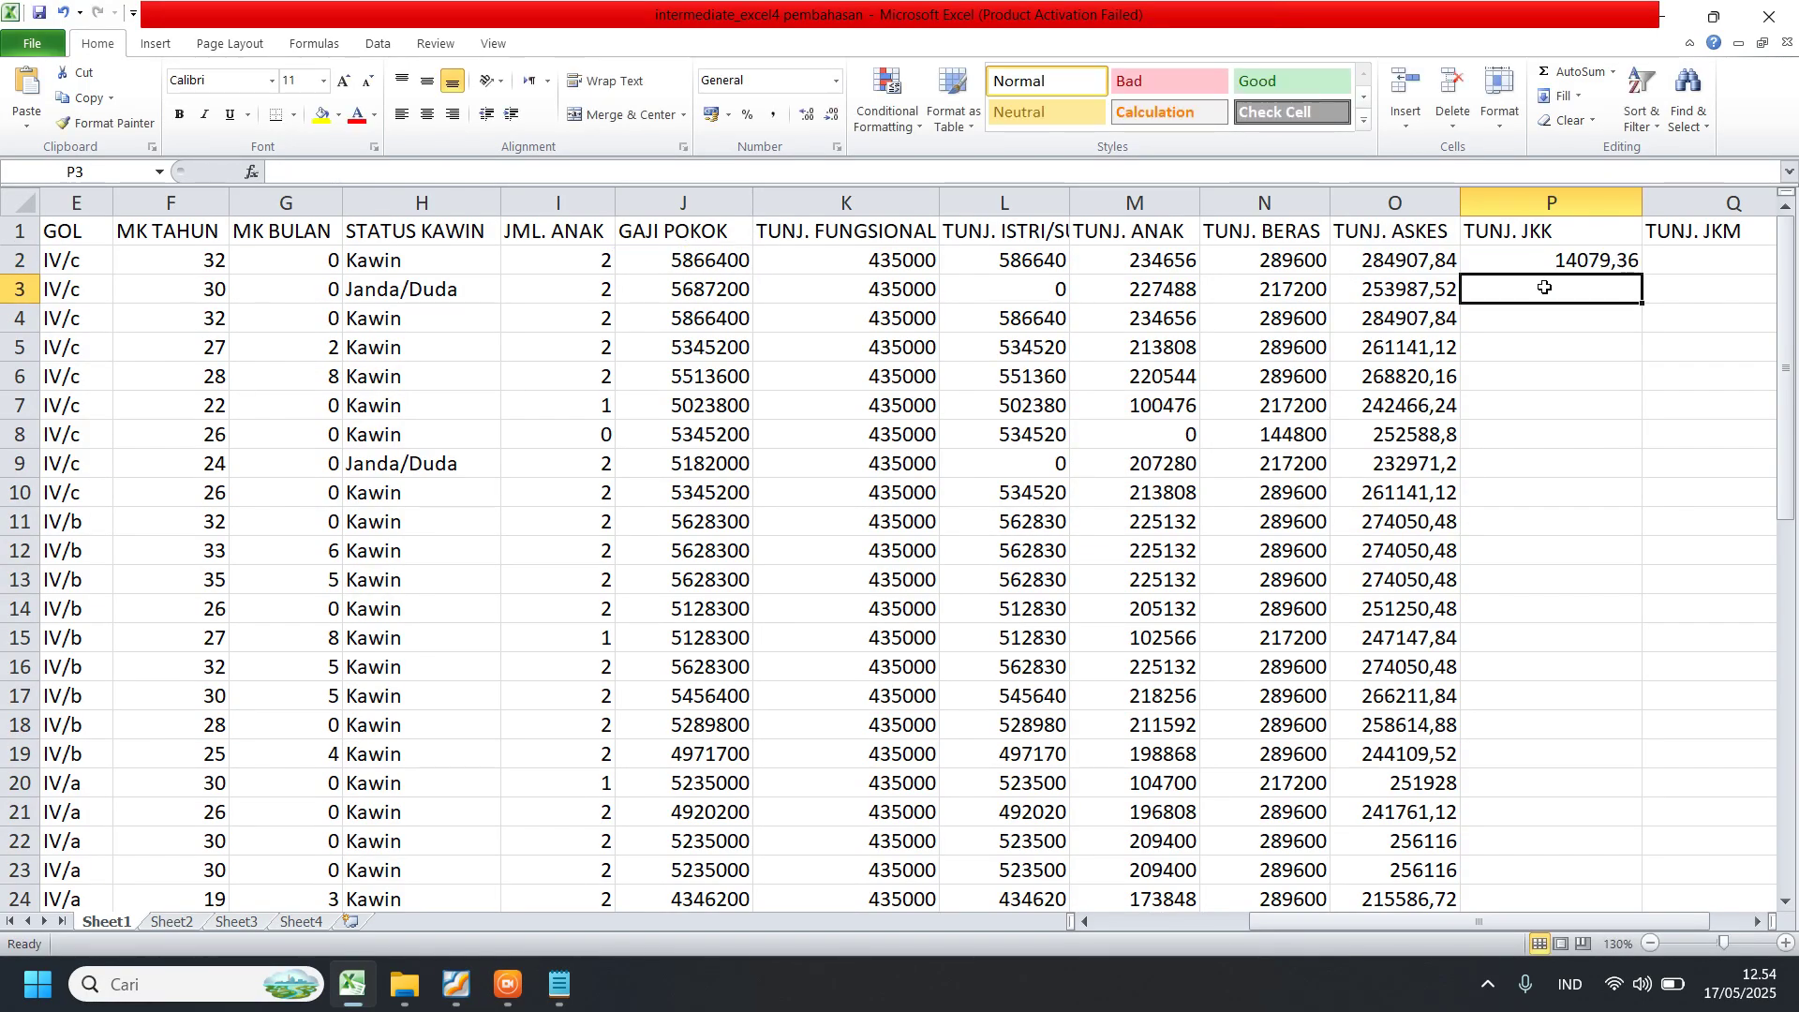
- Fill the JKK formula from P2 down the whole TUNJ. JKK column
{"action": "key", "text": "Down"}
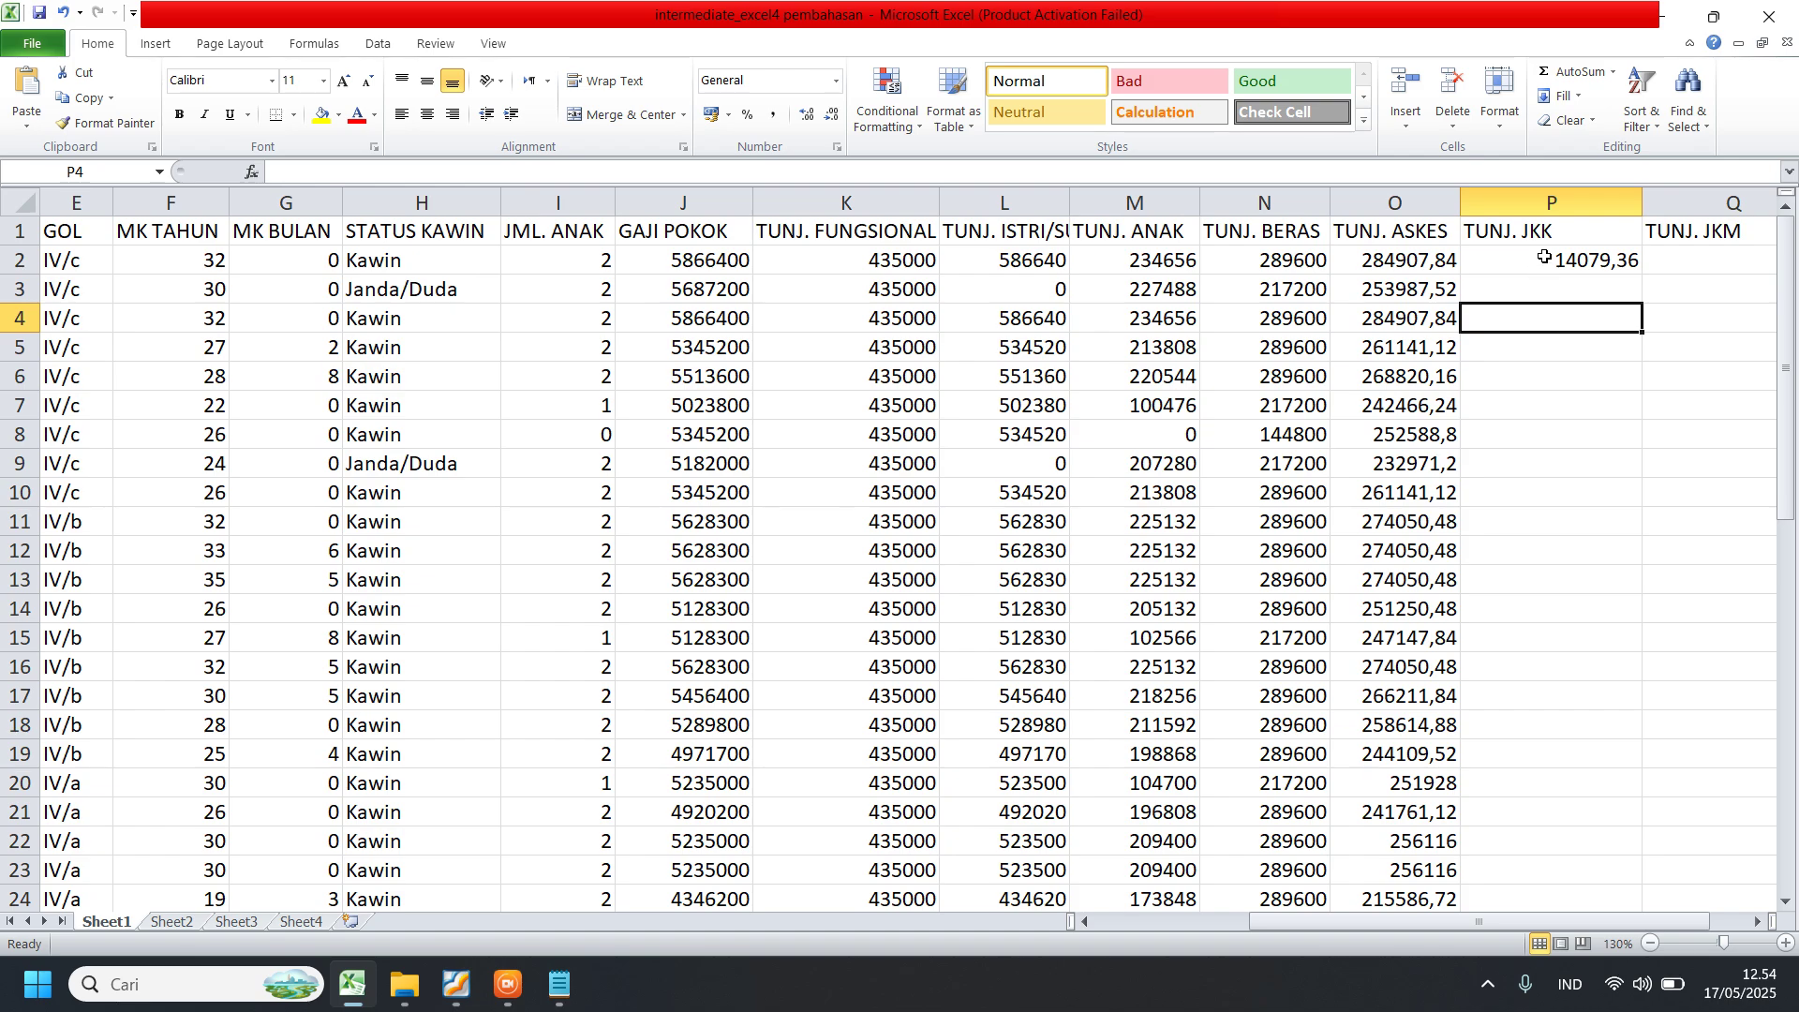
{"action": "left_click", "coordinate": [1546, 256]}
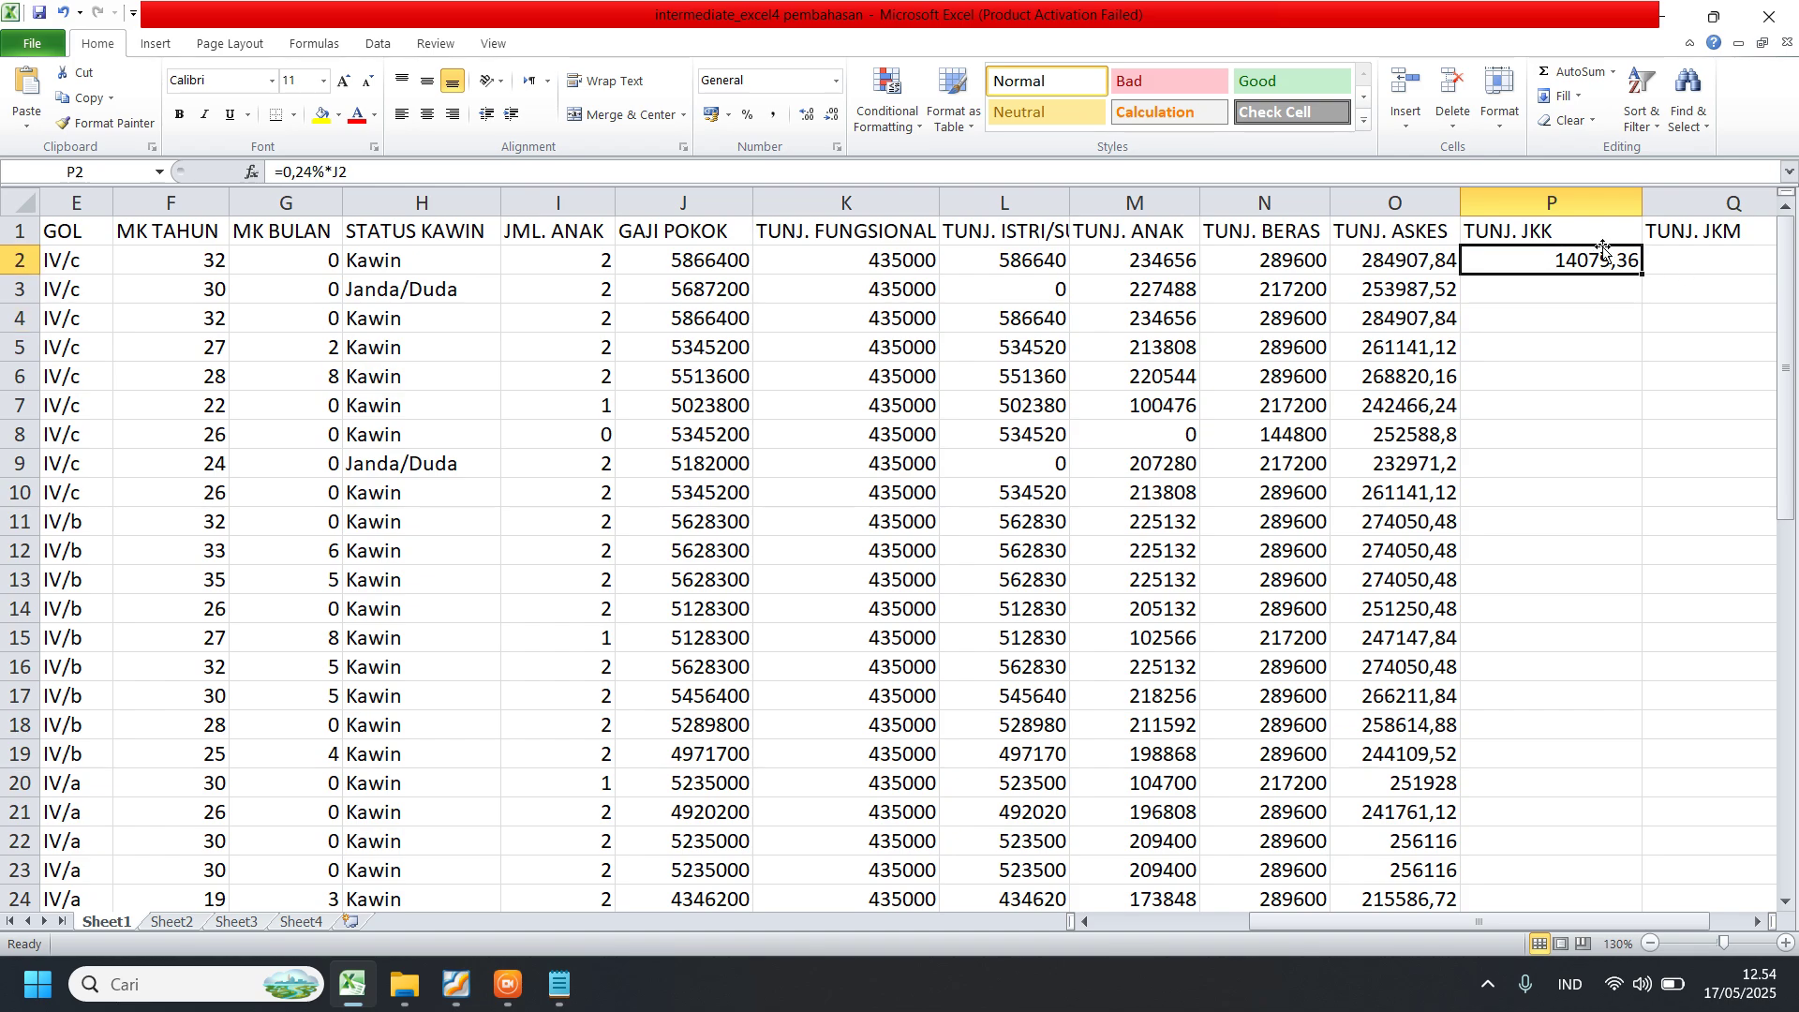
{"action": "double_click", "coordinate": [1645, 276]}
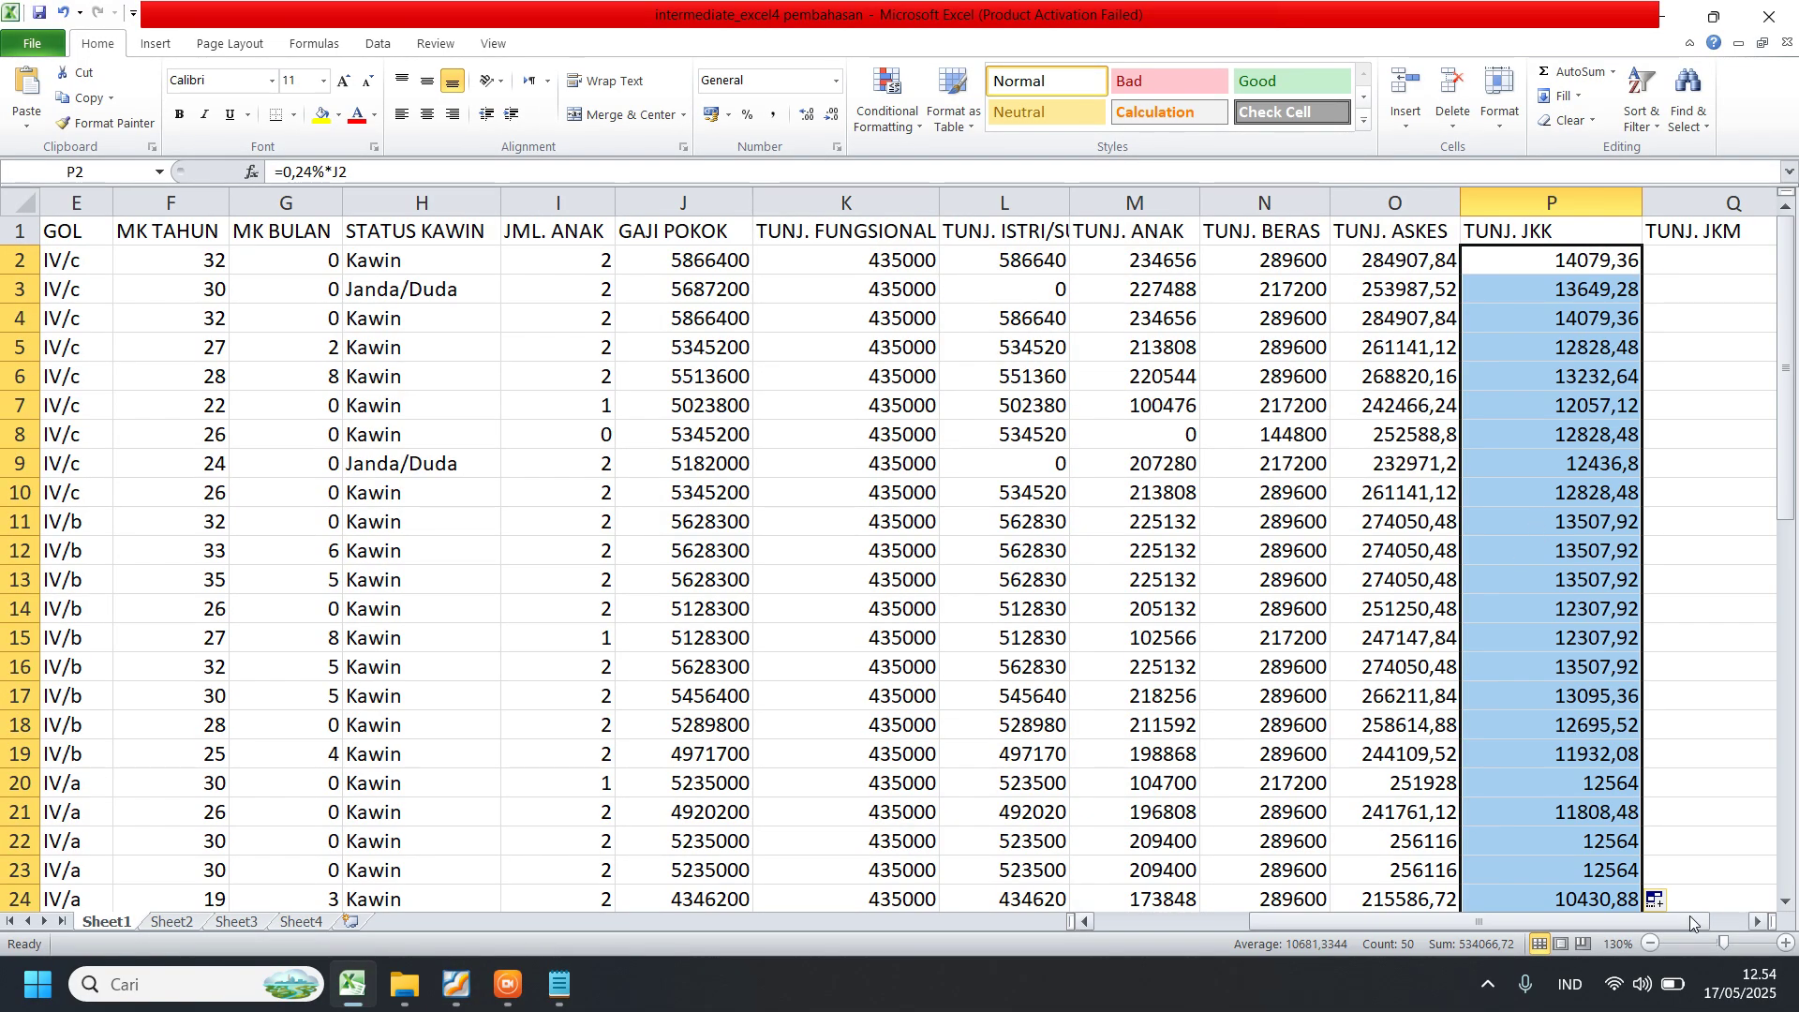
- Check the death insurance rate in the Foxit Reader PDF, and in Excel enter =0,72%*J2 in Q2 under TUNJ. JKM
{"action": "left_click_drag", "start_coordinate": [1691, 917], "coordinate": [1695, 920]}
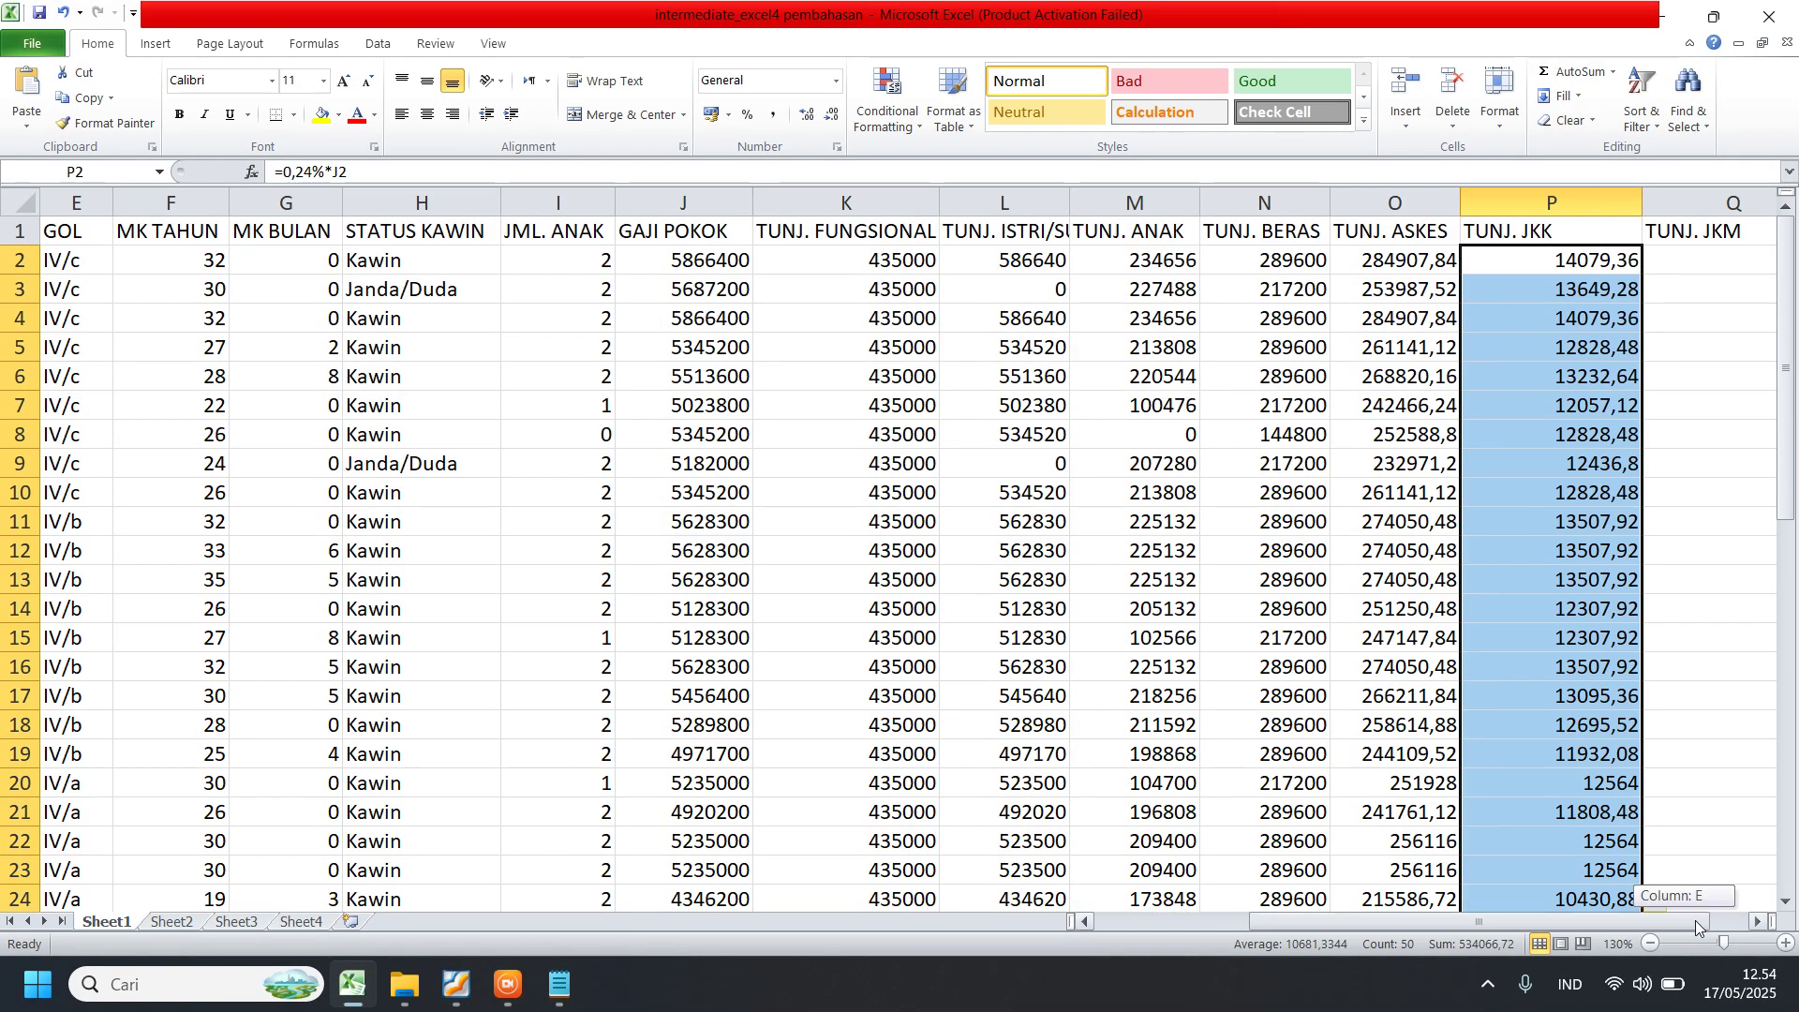
{"action": "left_click", "coordinate": [456, 984]}
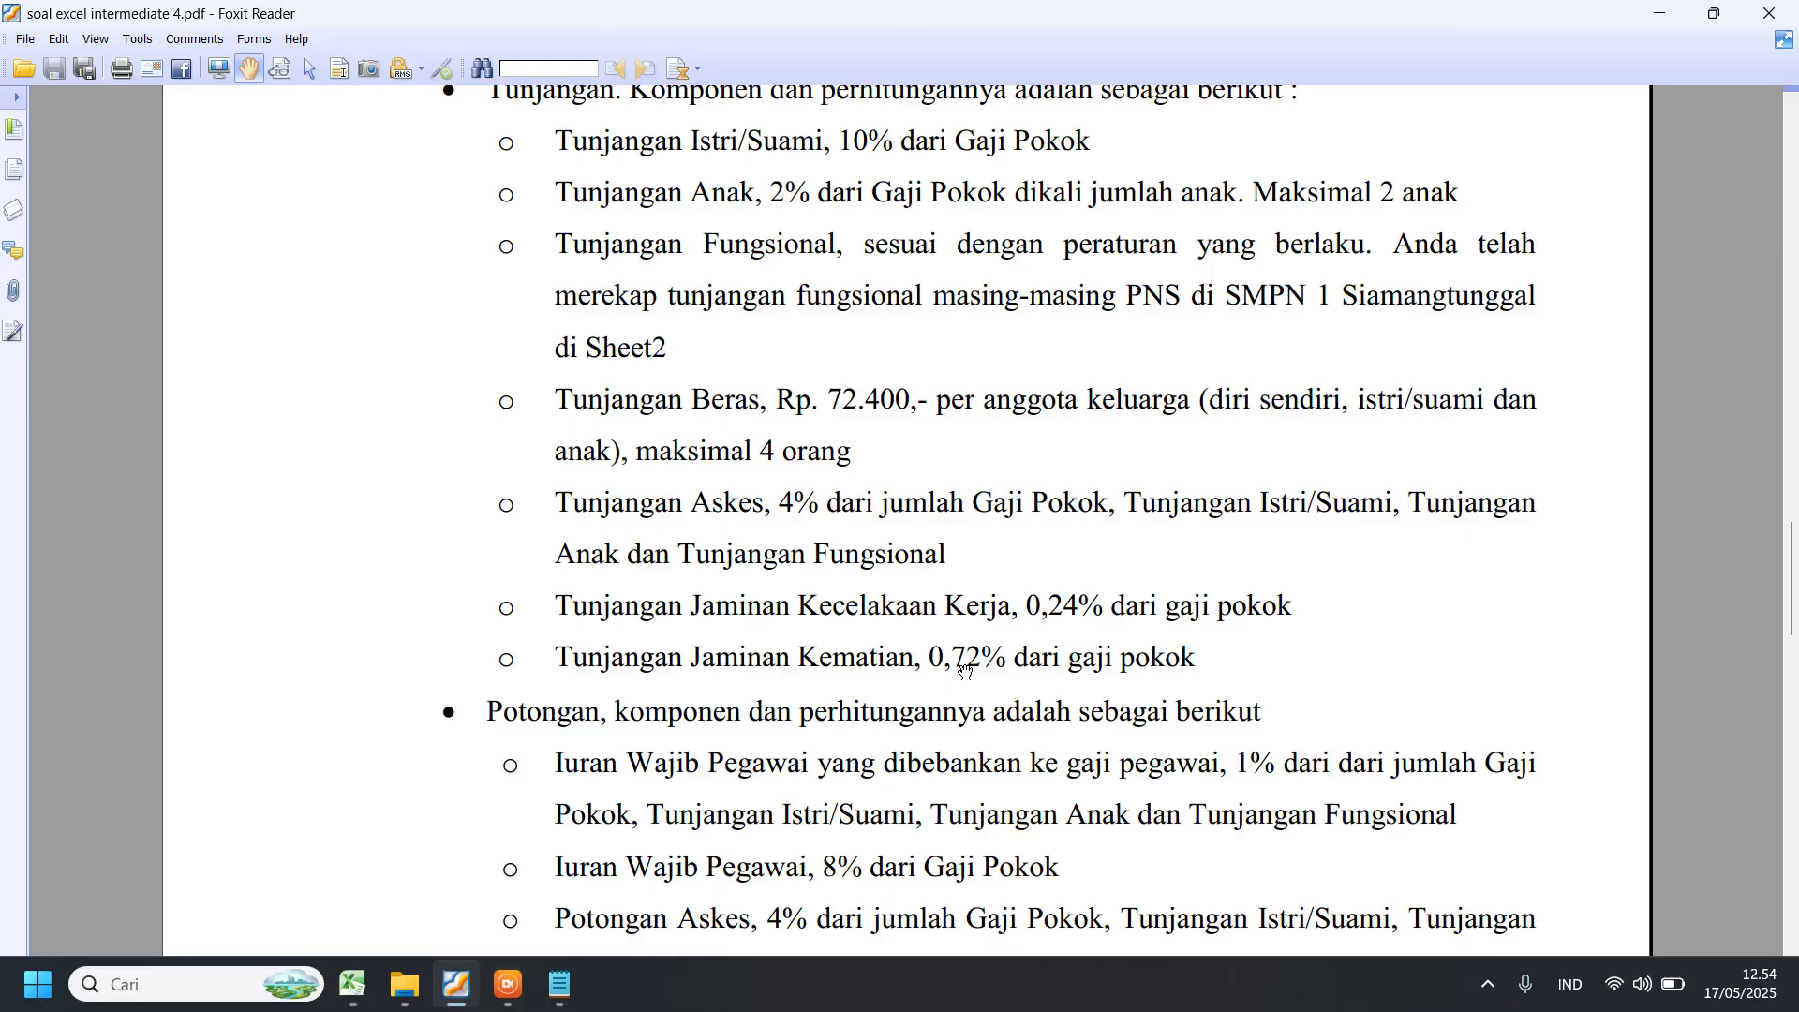
{"action": "left_click", "coordinate": [1659, 13]}
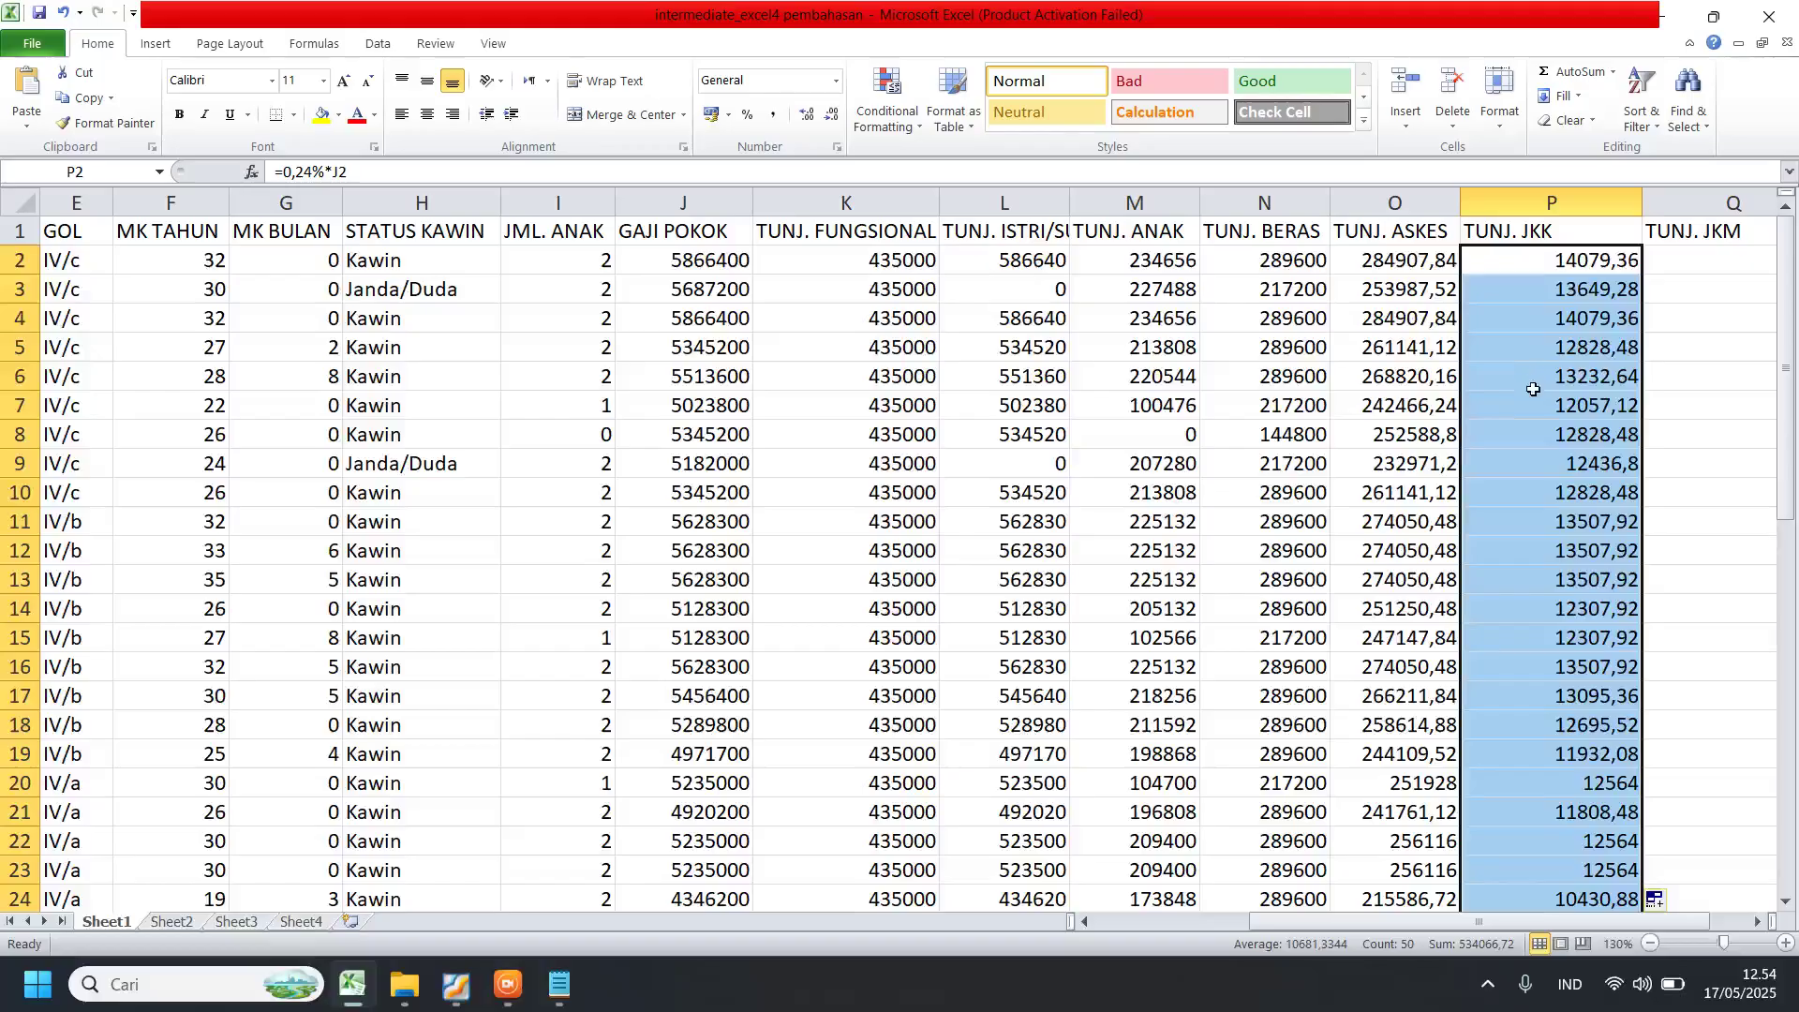
{"action": "left_click", "coordinate": [1724, 260]}
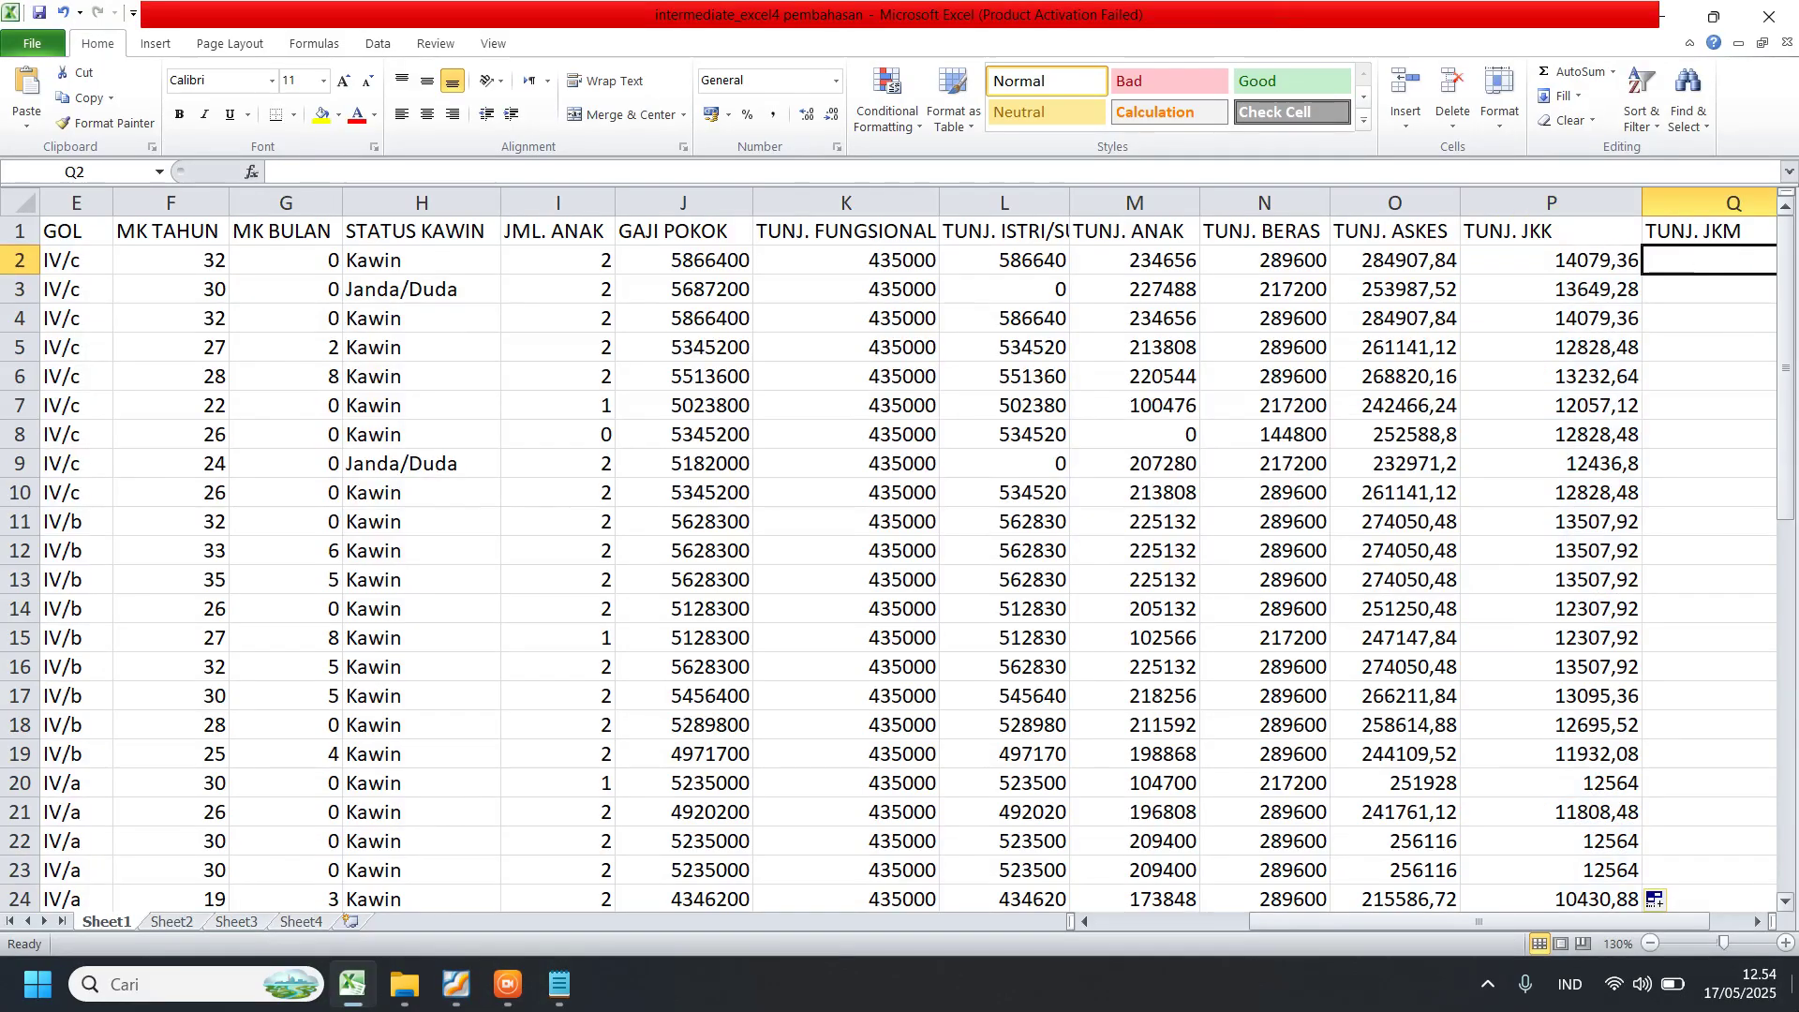
{"action": "left_click", "coordinate": [1757, 922]}
{"action": "left_click", "coordinate": [1758, 922]}
{"action": "left_click", "coordinate": [1757, 922]}
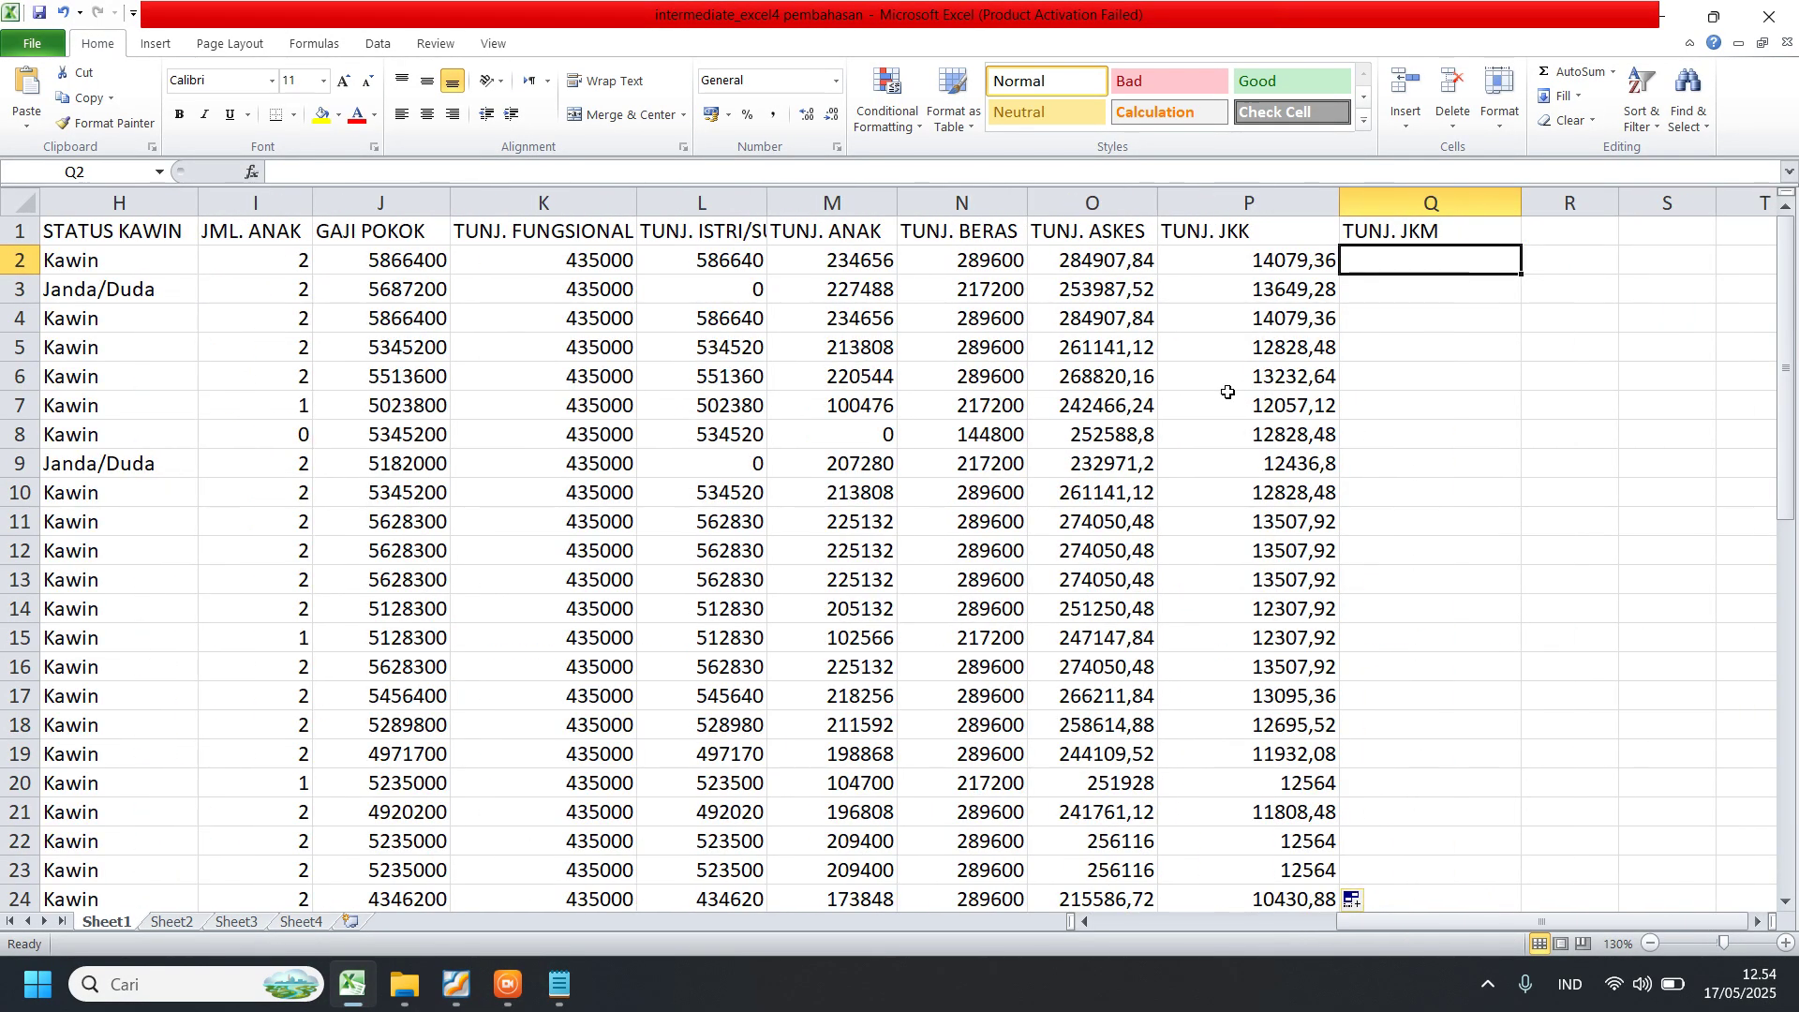
{"action": "type", "text": "="}
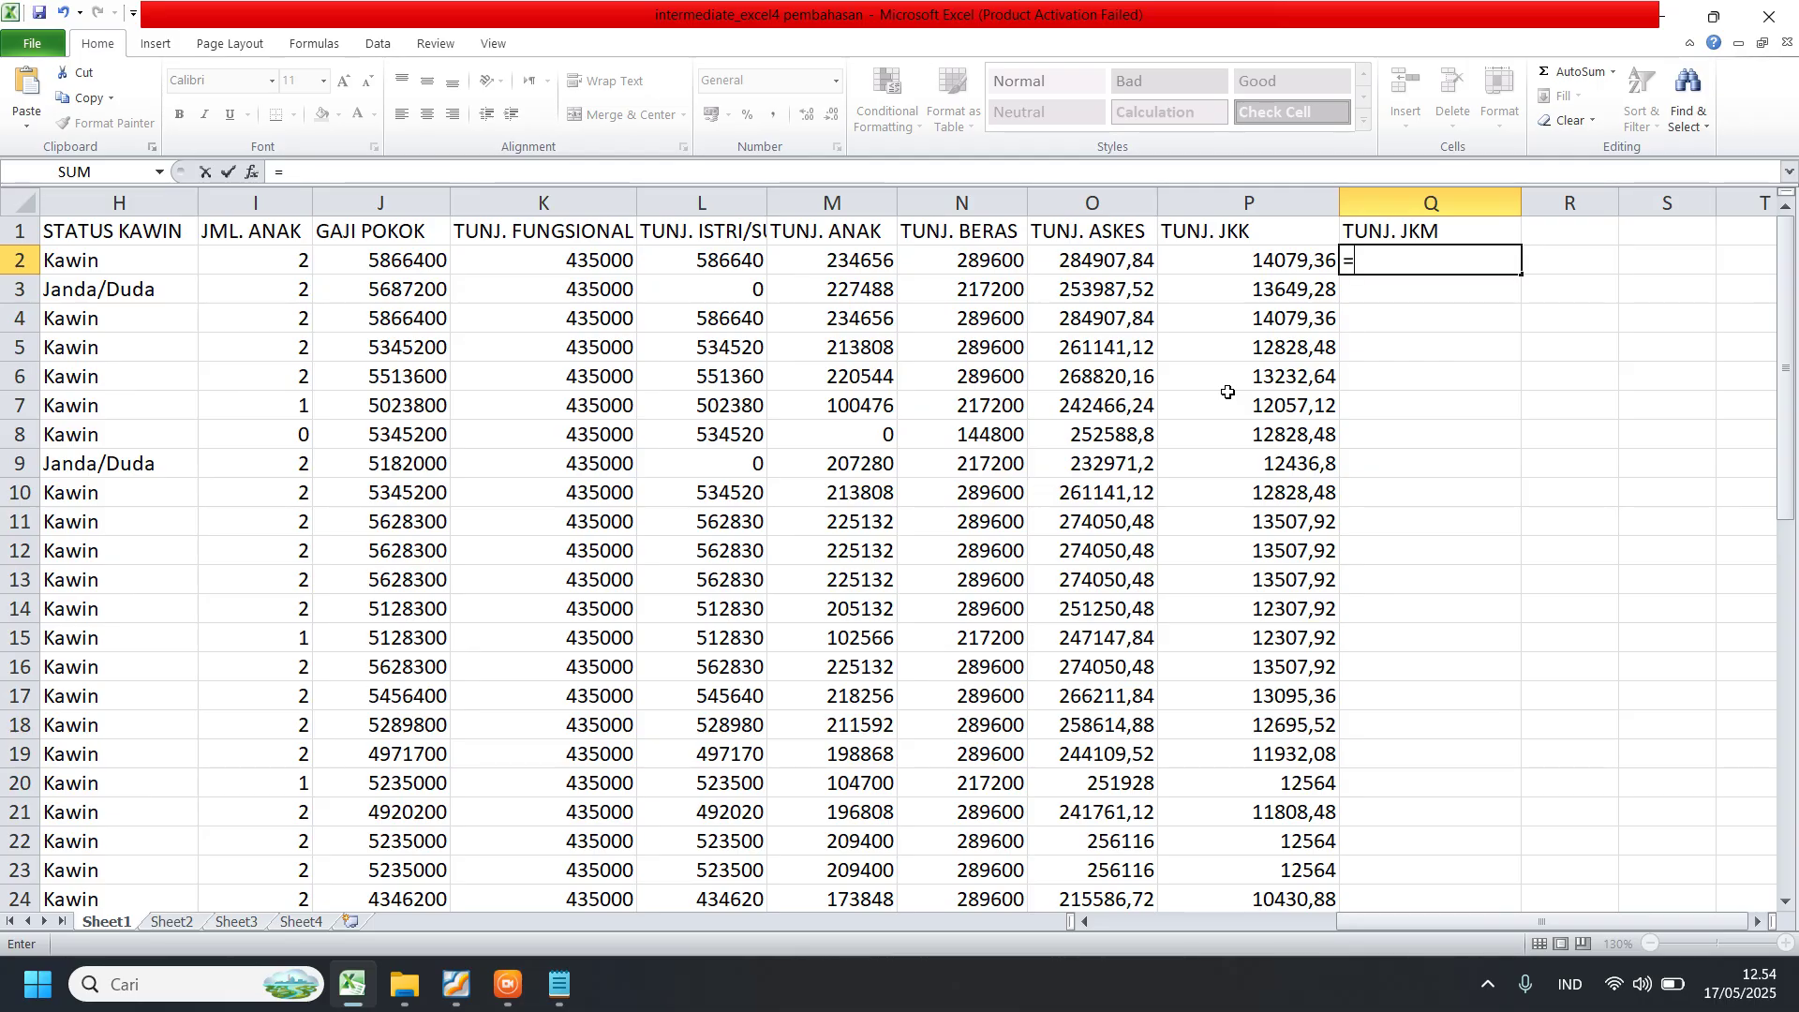
{"action": "type", "text": "0,72%*"}
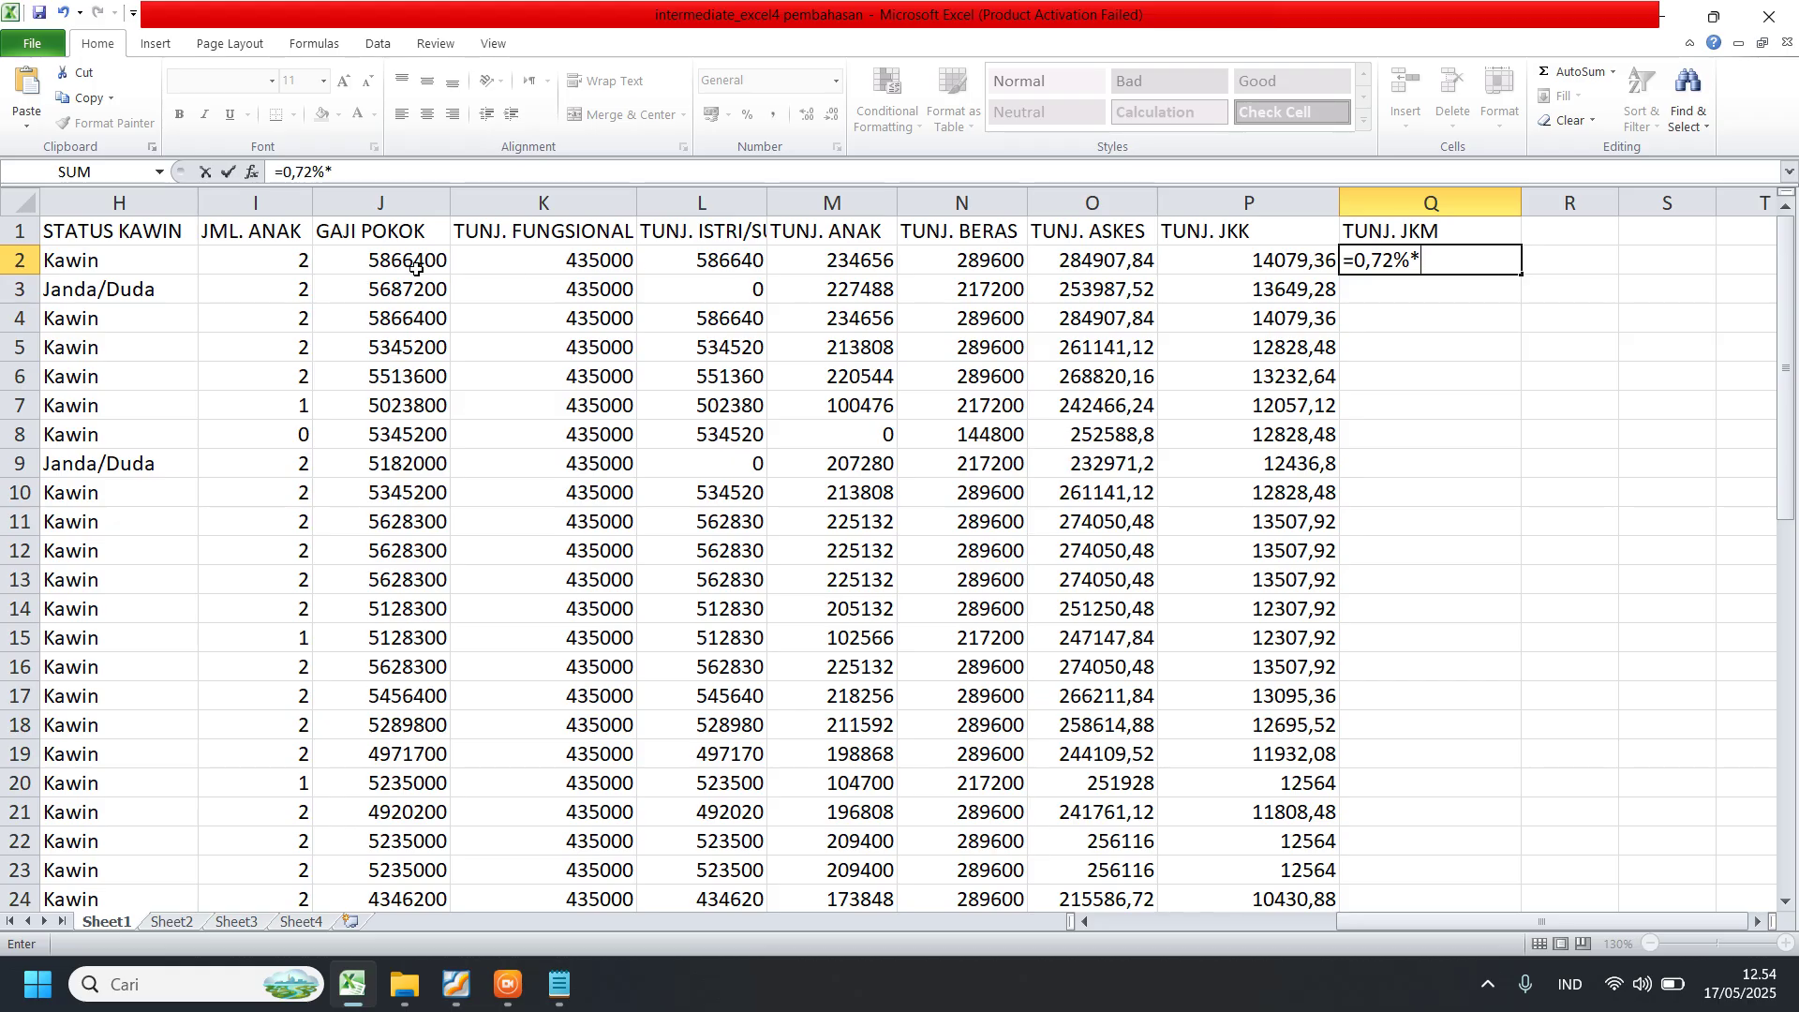
{"action": "left_click", "coordinate": [412, 266]}
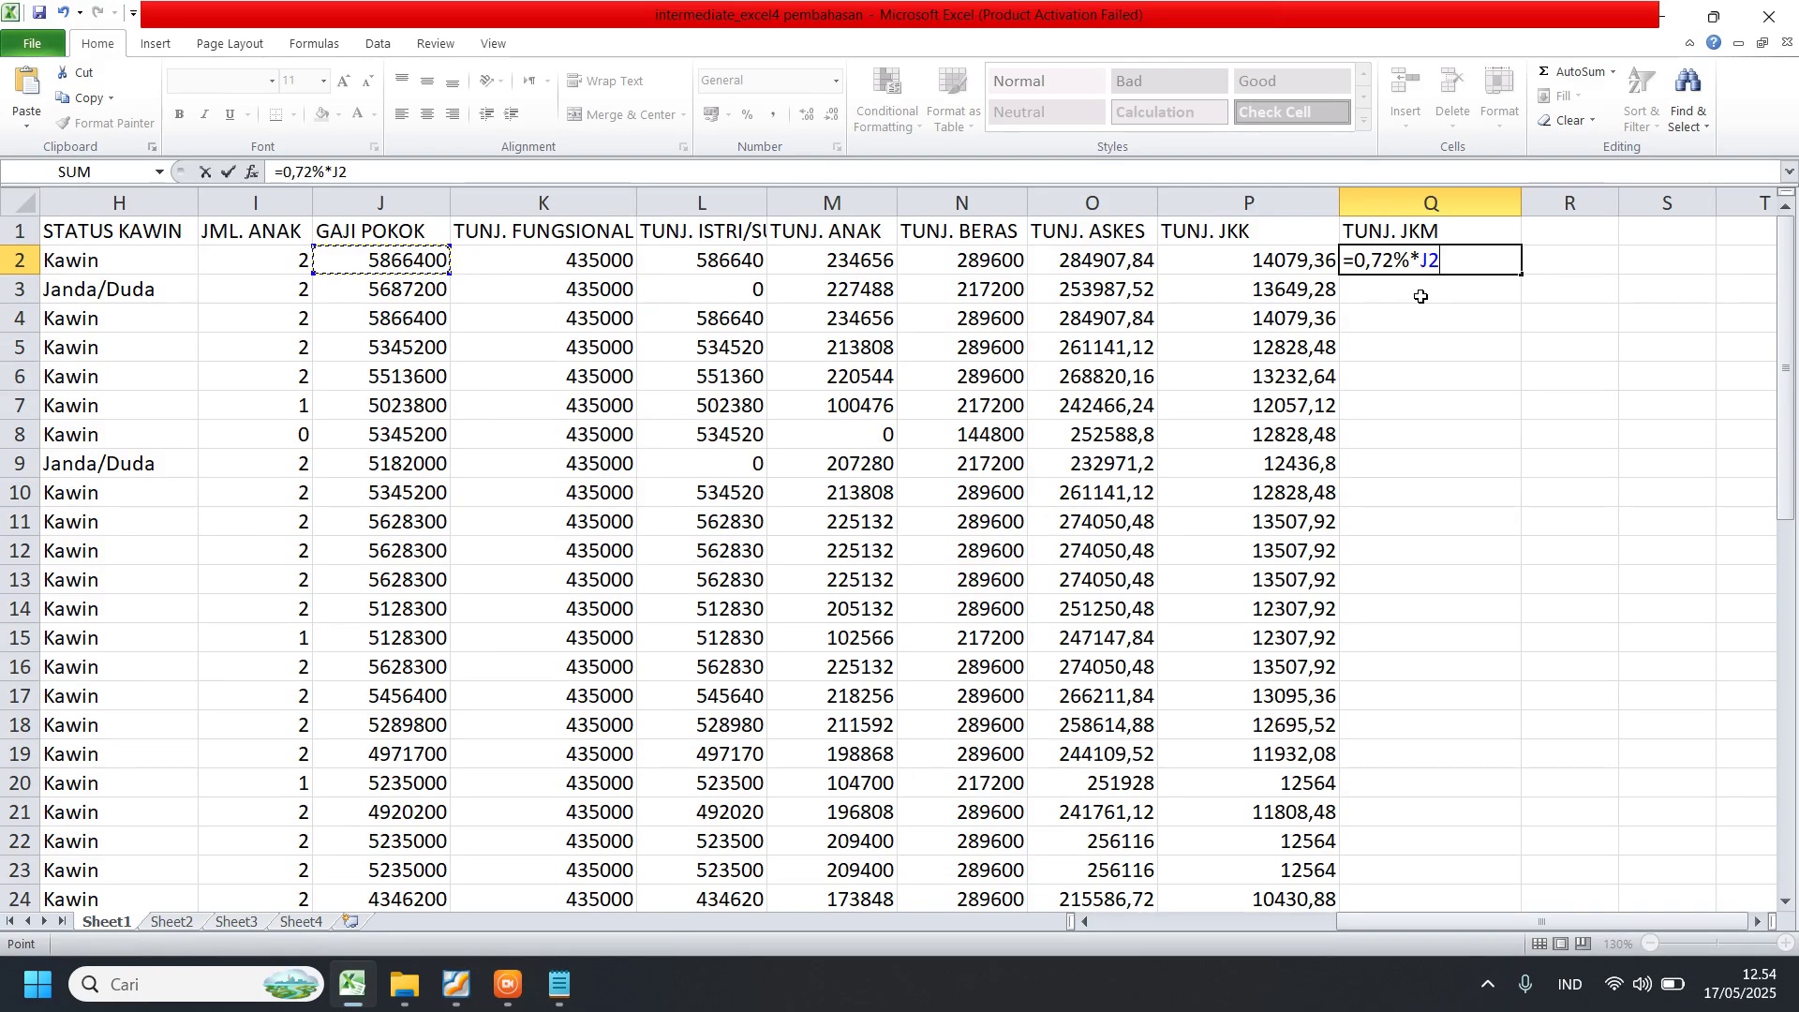
{"action": "key", "text": "Return"}
- Fill the JKM formula from Q2 down its column and narrow the TUNJ. JKK and TUNJ. JKM columns together
{"action": "left_click", "coordinate": [1279, 264]}
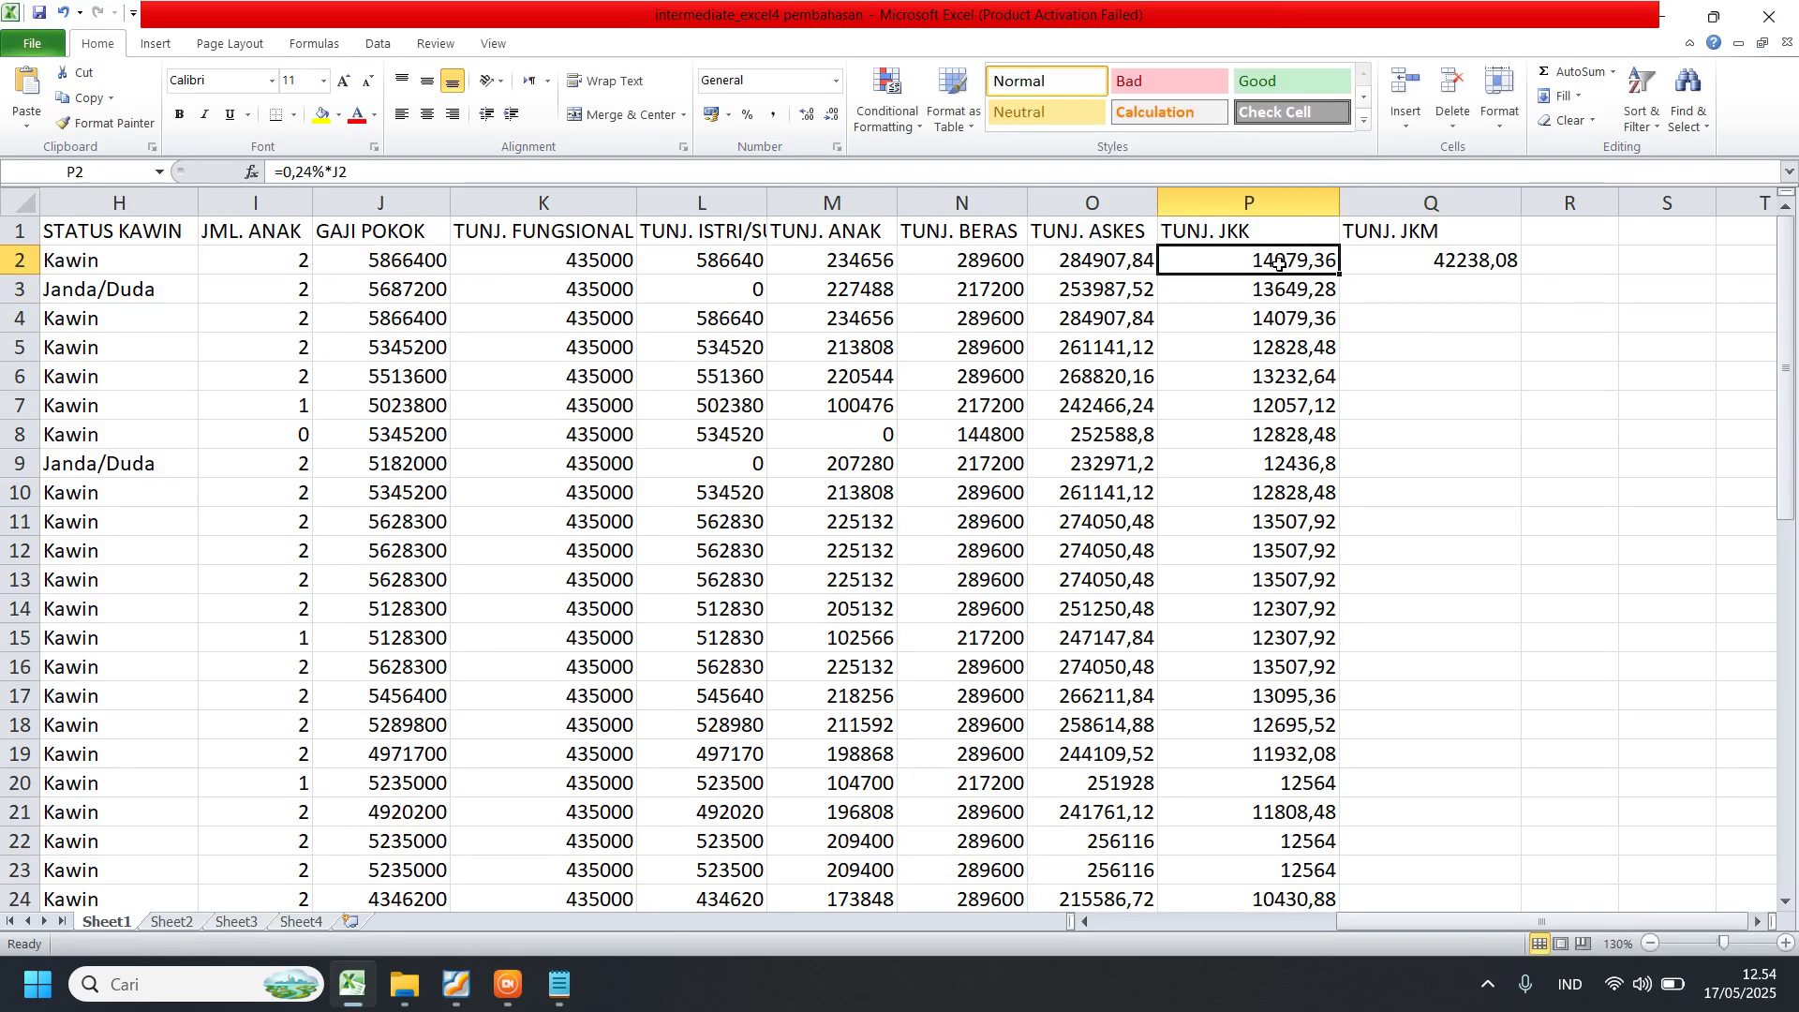
{"action": "left_click", "coordinate": [1426, 267]}
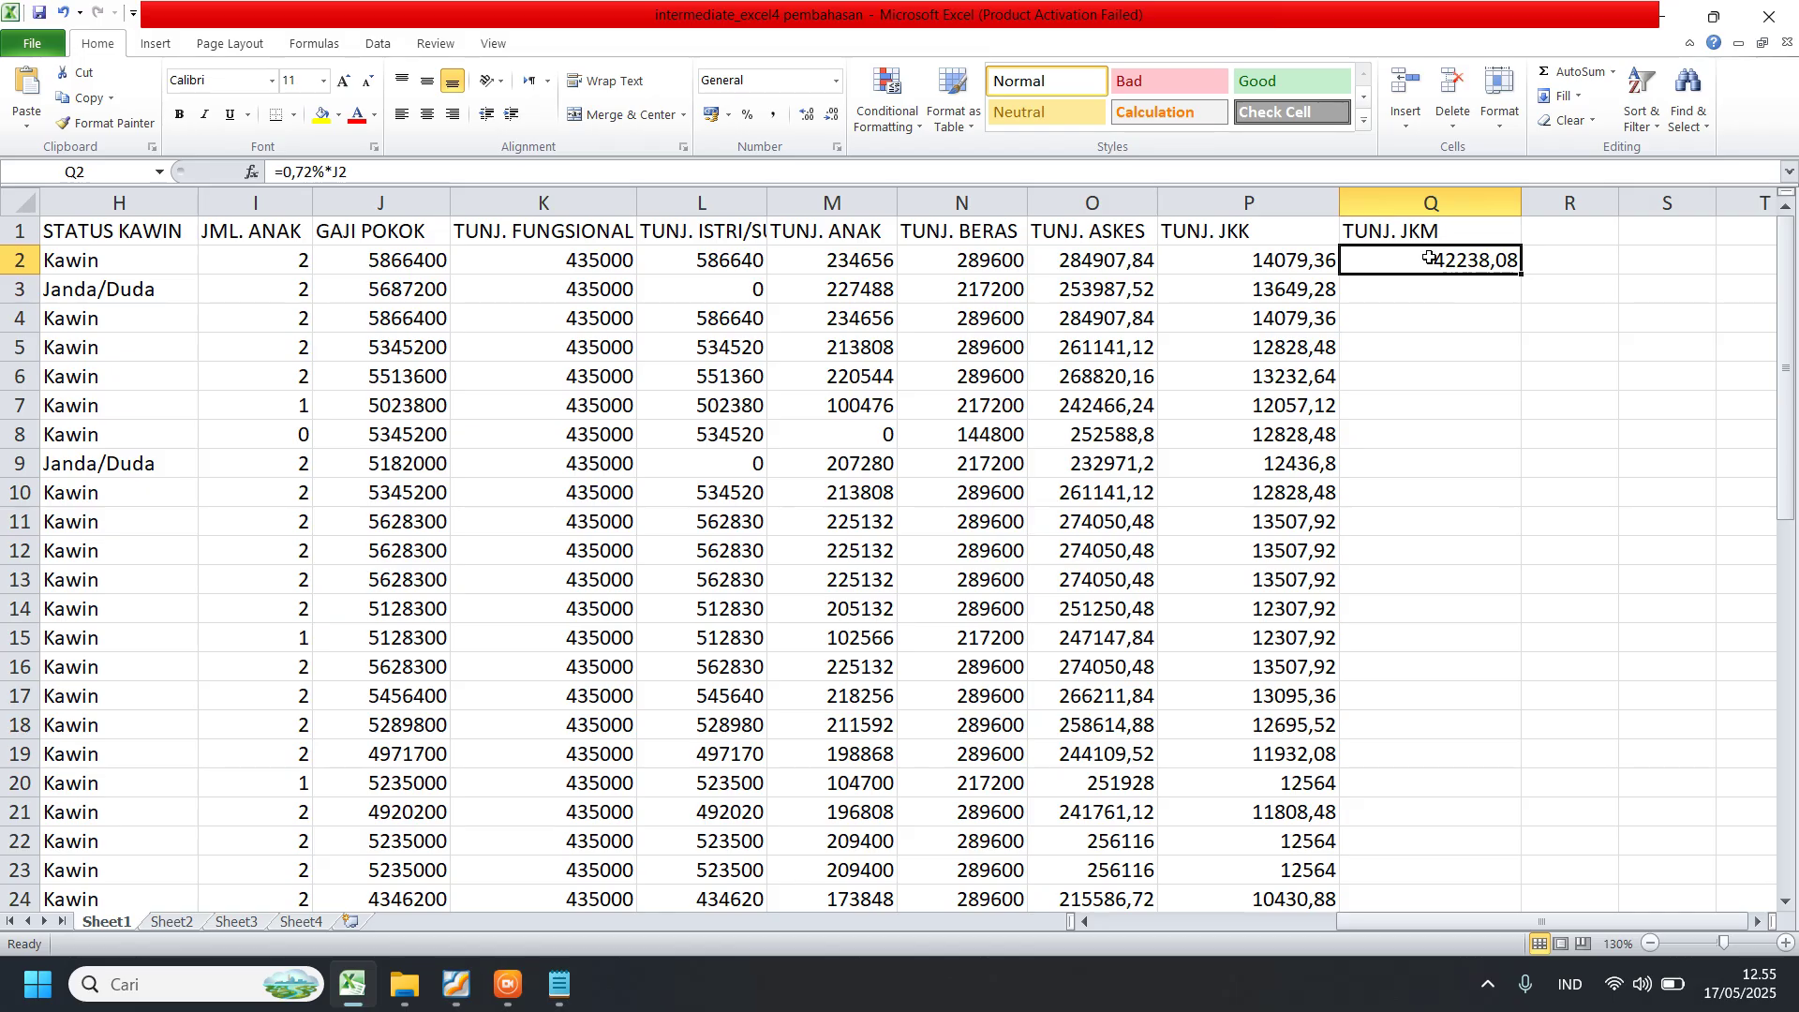
{"action": "double_click", "coordinate": [1522, 278]}
{"action": "left_click", "coordinate": [1364, 198]}
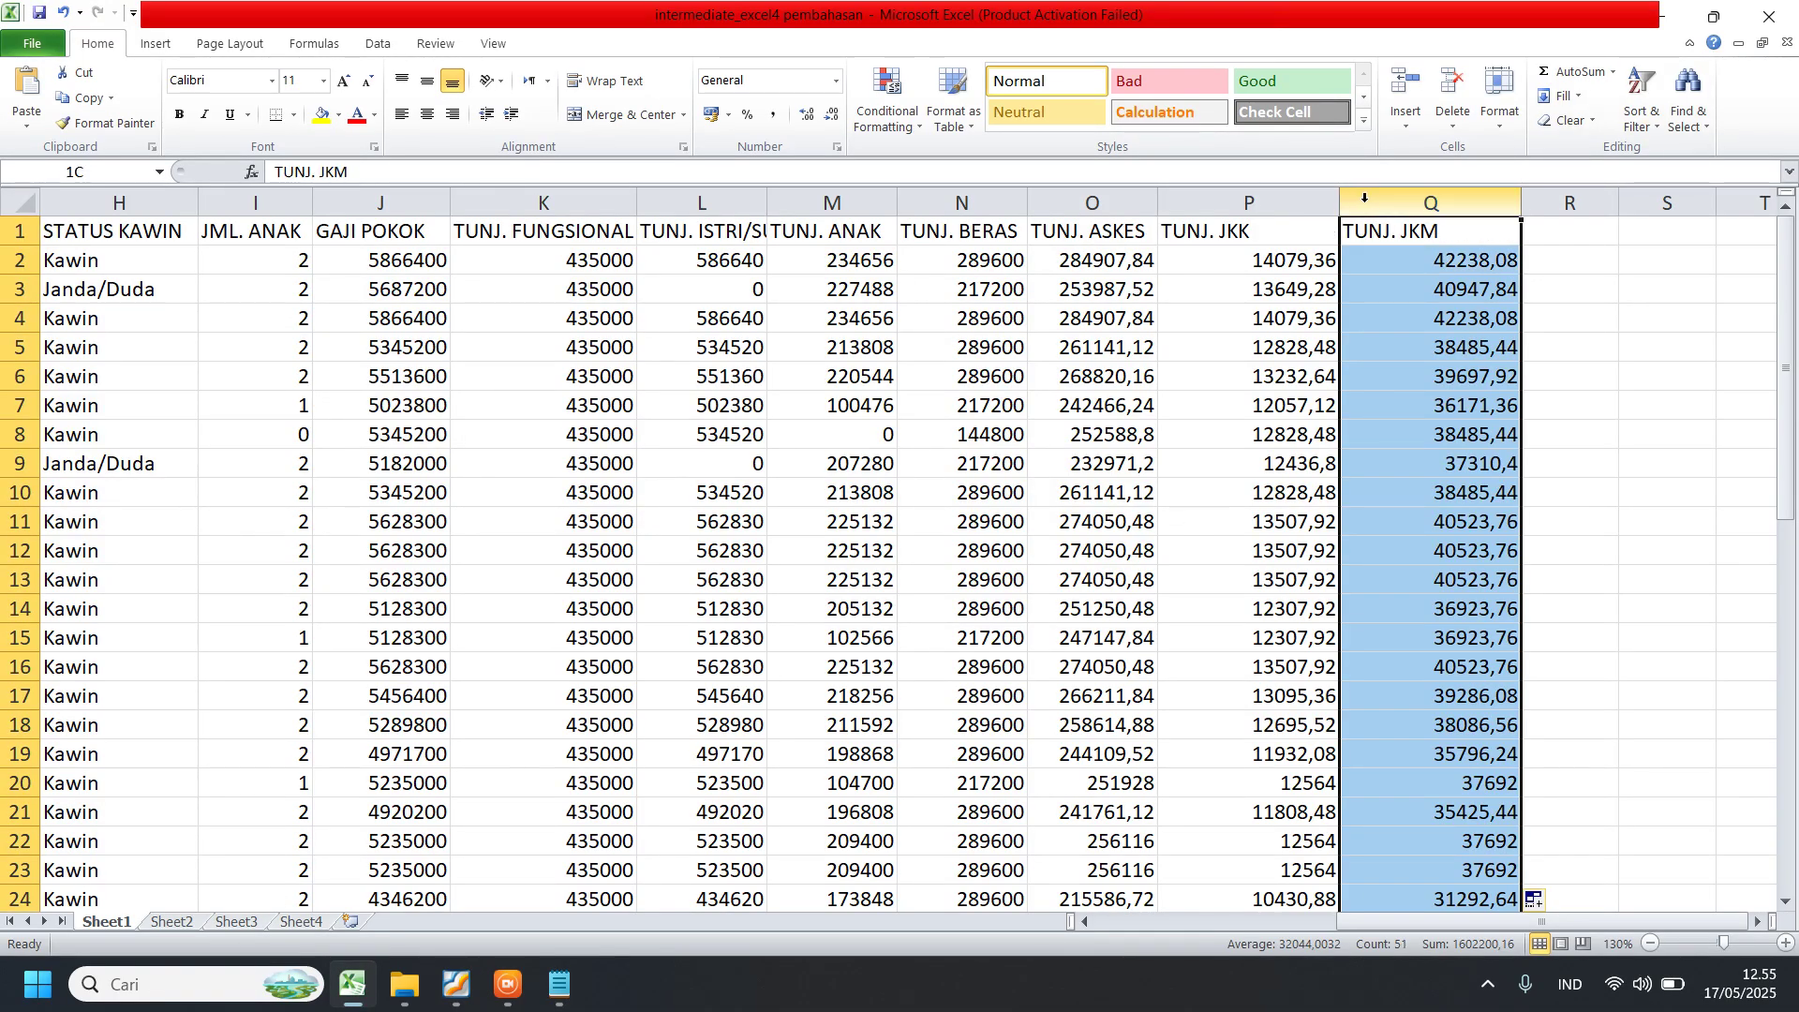
{"action": "left_click_drag", "start_coordinate": [1364, 197], "coordinate": [1293, 201]}
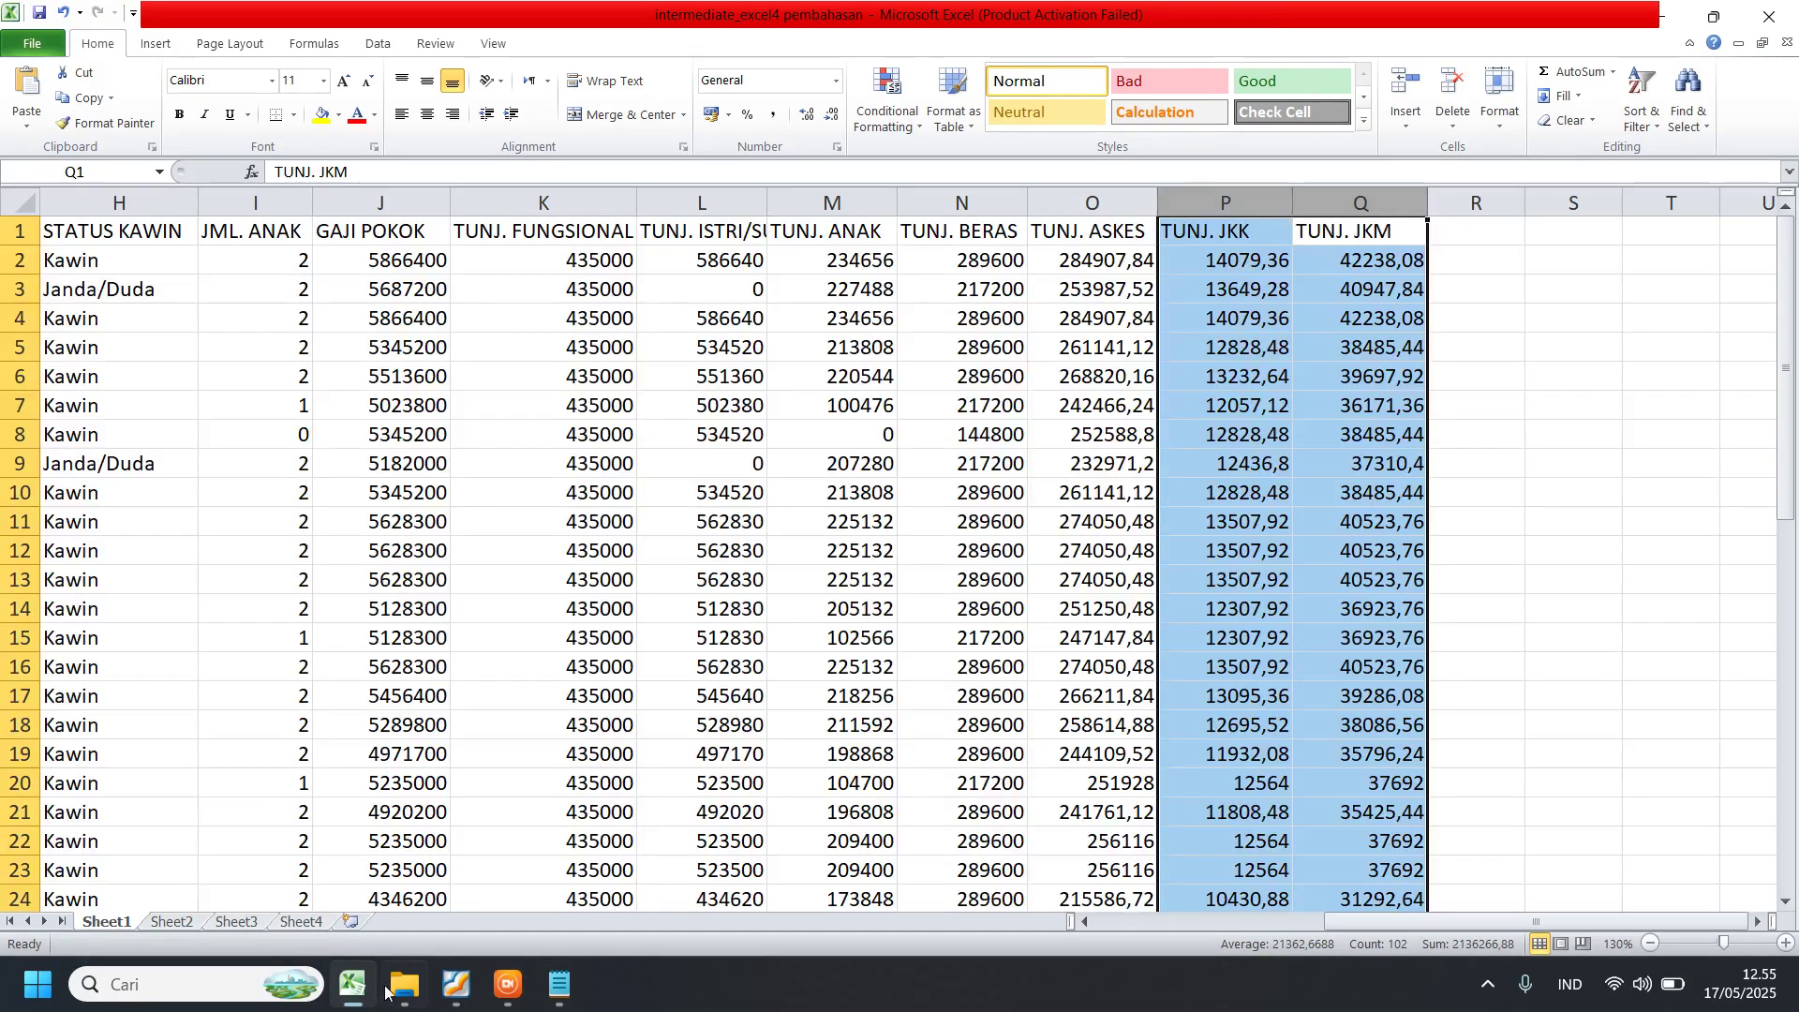
- Review the allowance rules in the Foxit Reader PDF, and return to Excel to widen the empty column R
{"action": "left_click", "coordinate": [457, 986]}
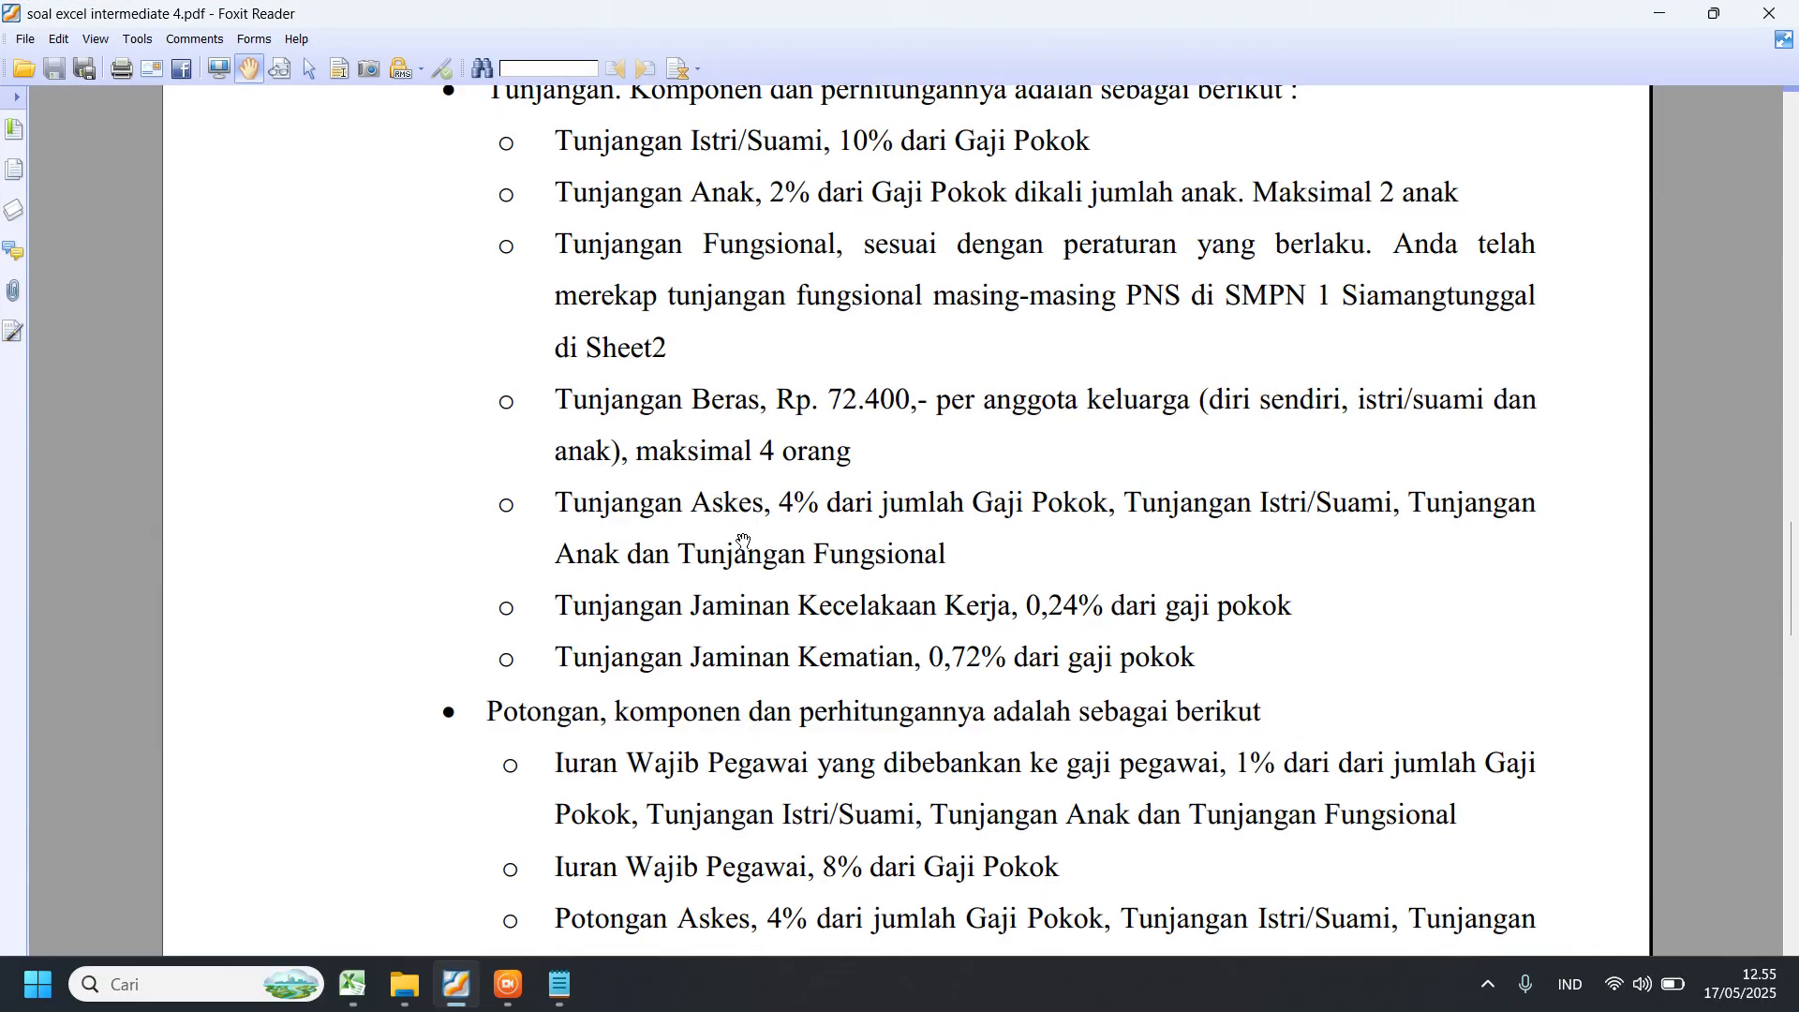
{"action": "scroll", "coordinate": [743, 541], "scroll_direction": "up", "scroll_amount": 1}
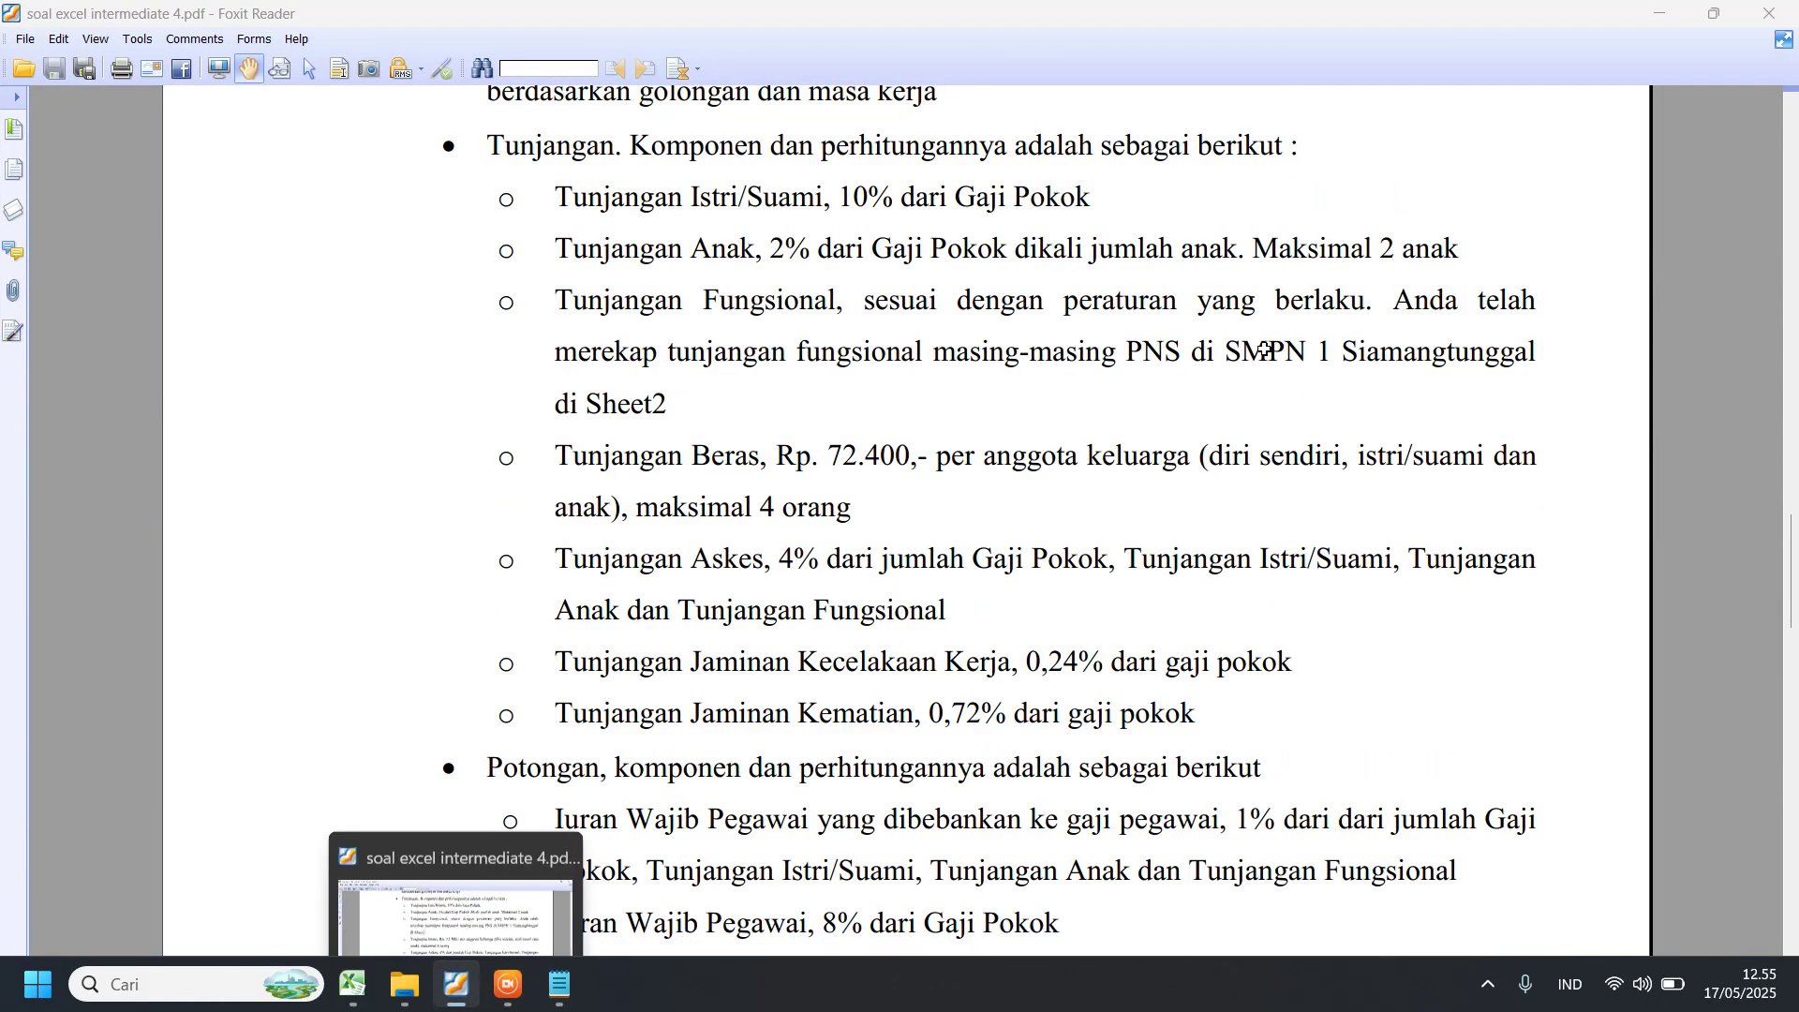
{"action": "key", "text": "alt+Tab"}
{"action": "left_click", "coordinate": [1480, 289]}
{"action": "left_click", "coordinate": [1479, 231]}
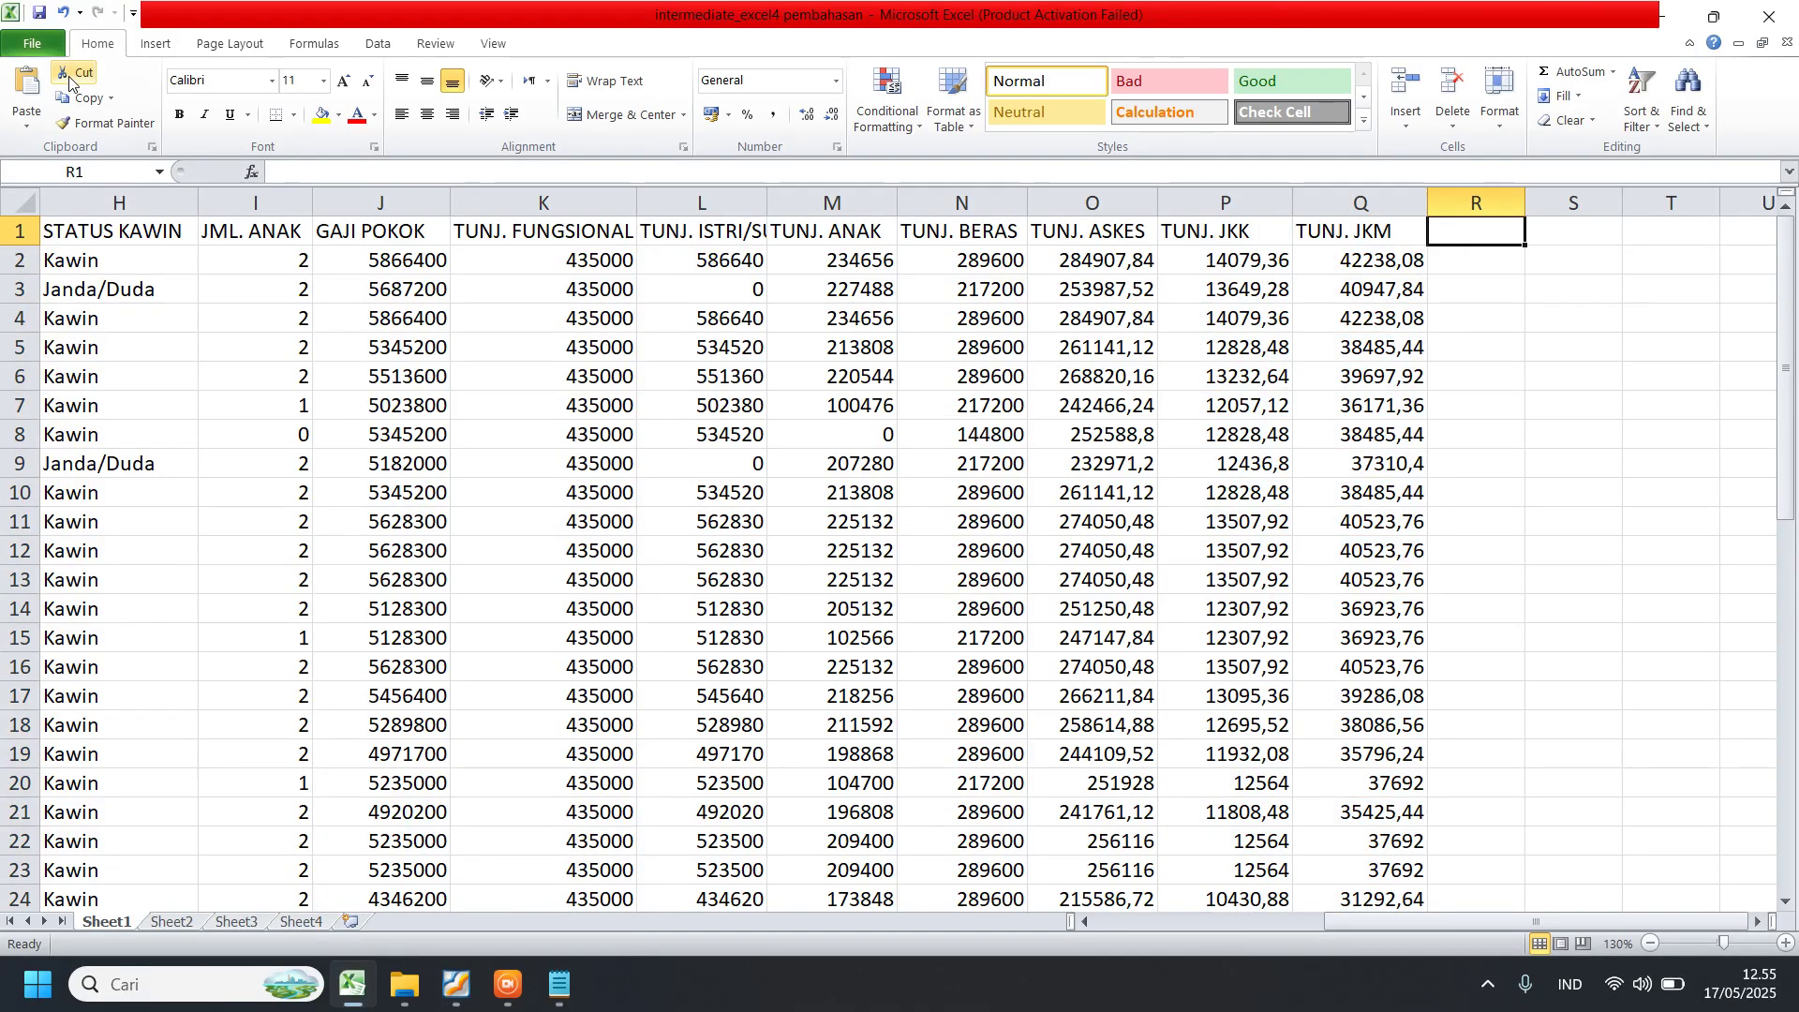
{"action": "left_click", "coordinate": [1492, 289]}
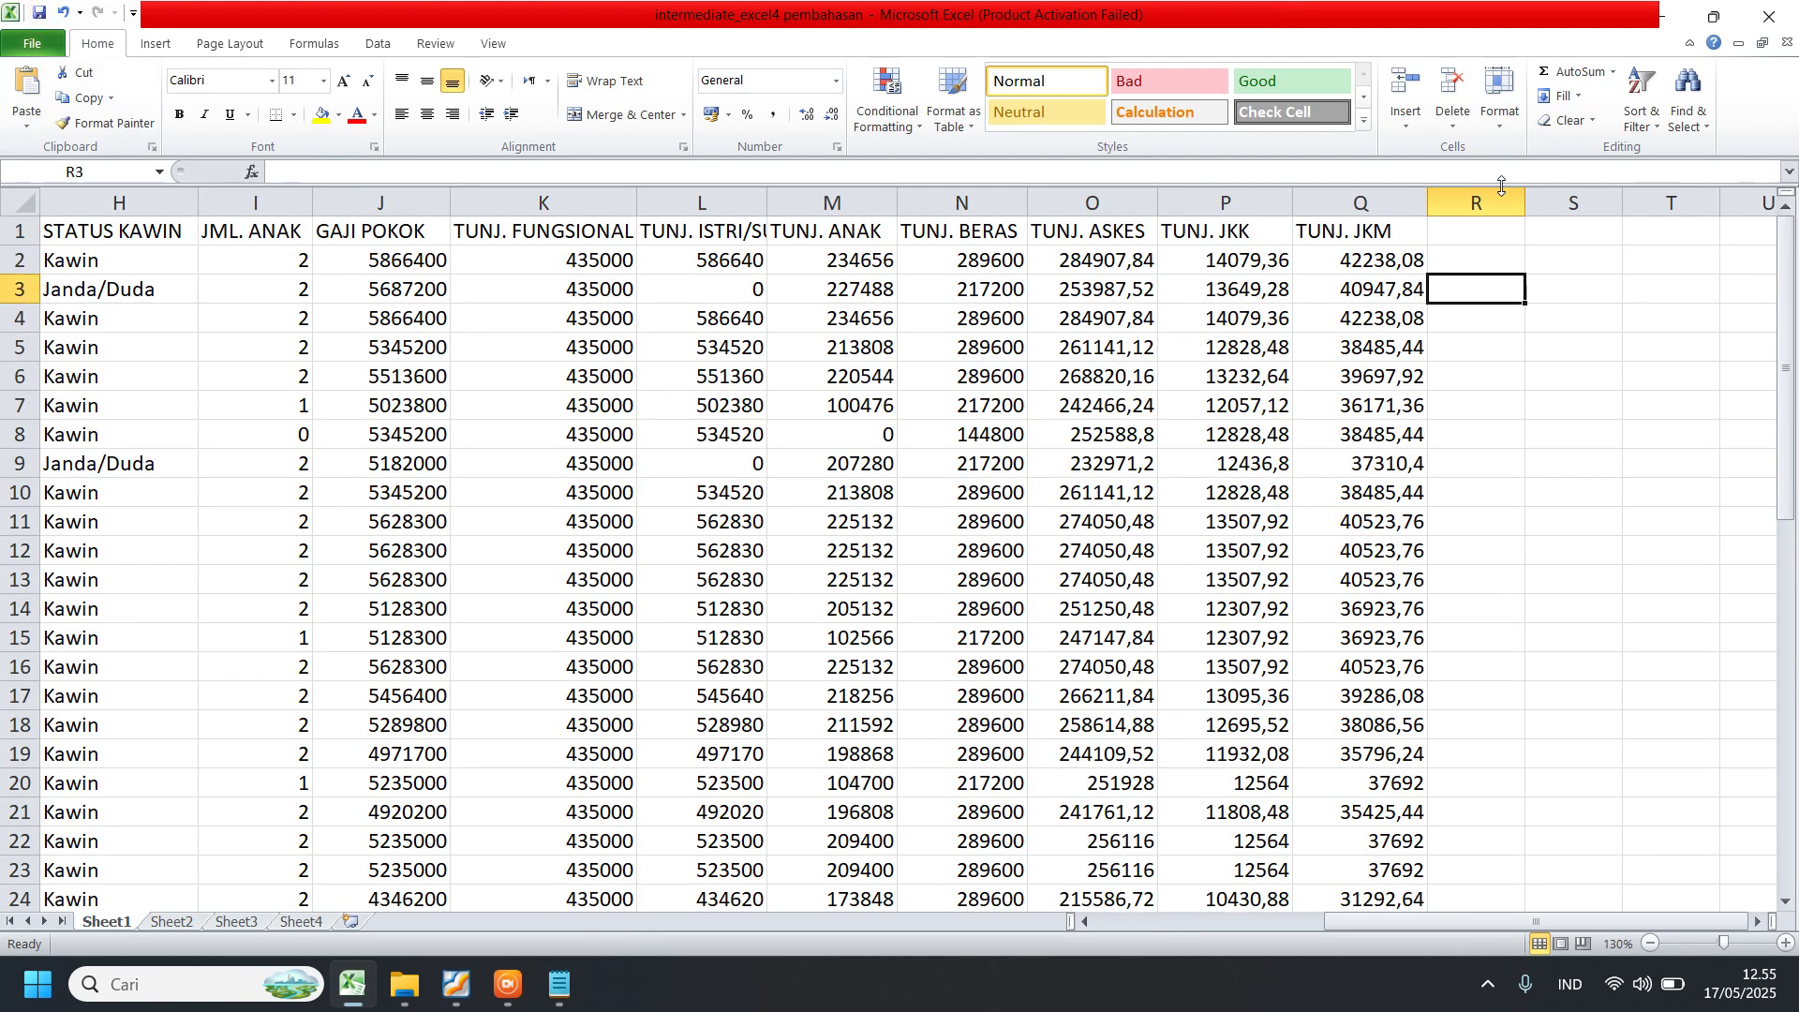
{"action": "left_click", "coordinate": [1500, 203]}
{"action": "left_click_drag", "start_coordinate": [1525, 202], "coordinate": [1578, 202]}
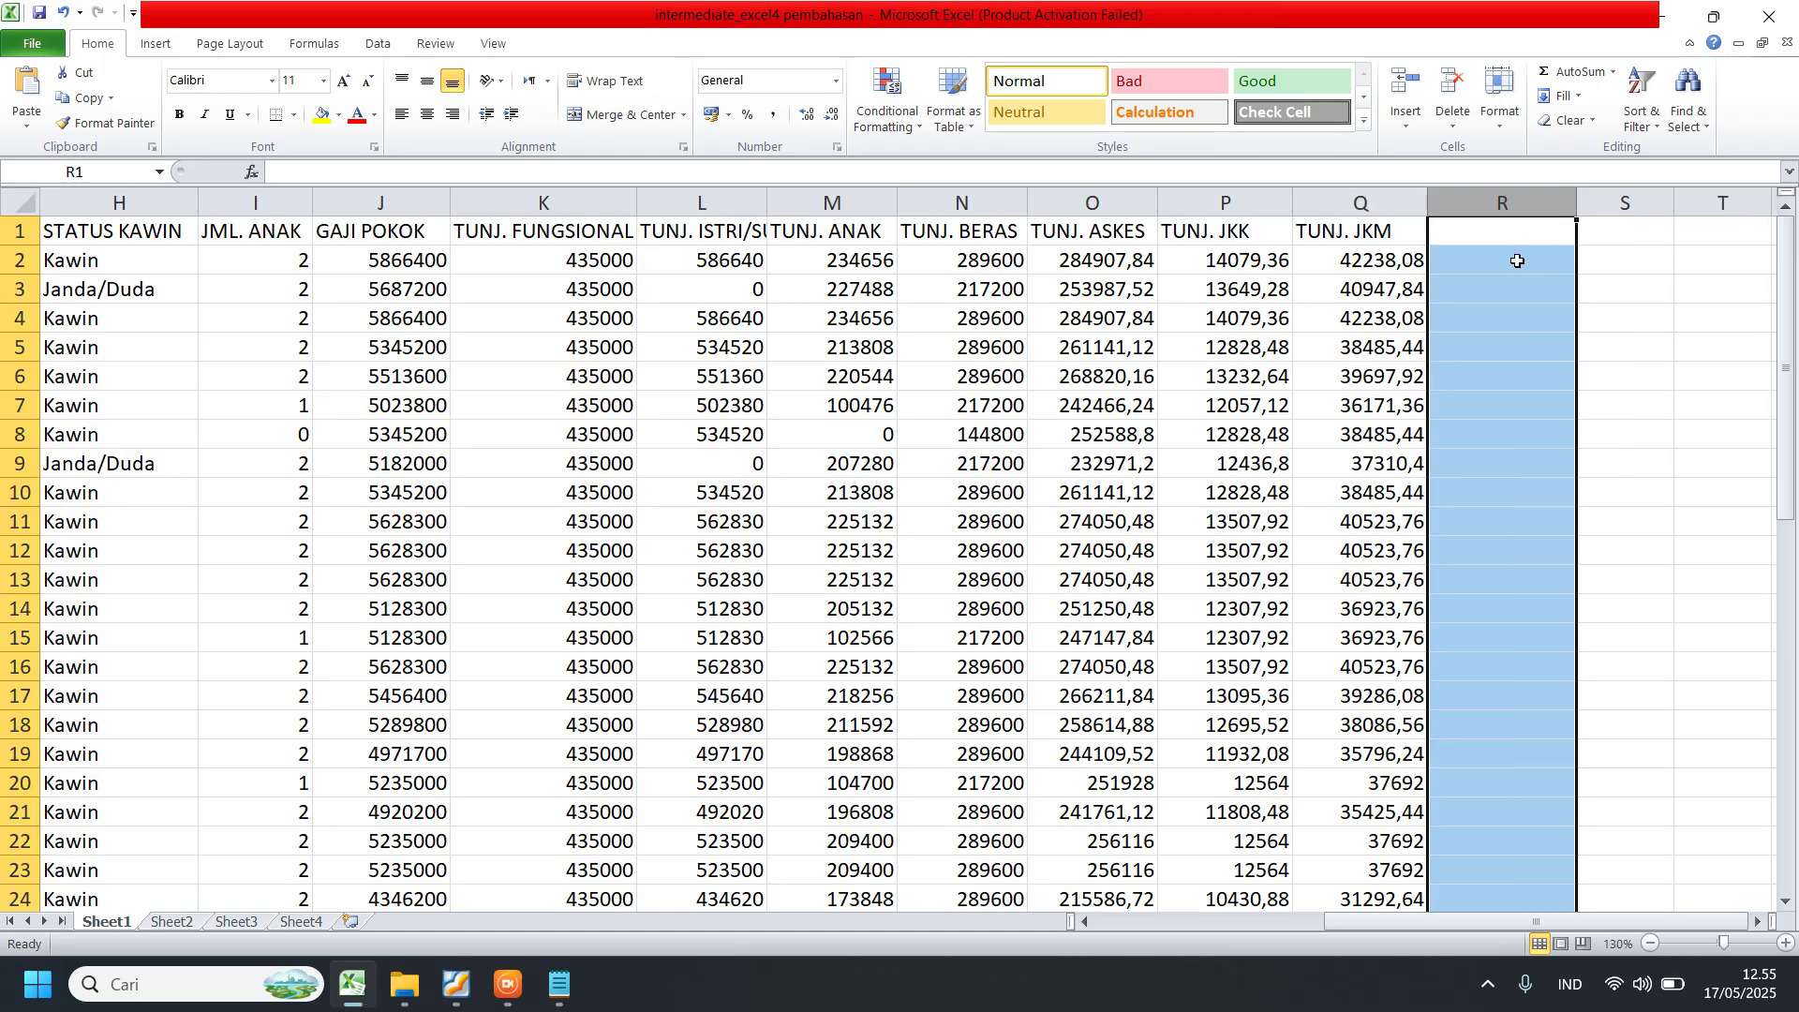
- Enter the heading GAJI KOTOR in R1 and widen column R a little further
{"action": "left_click", "coordinate": [1228, 347]}
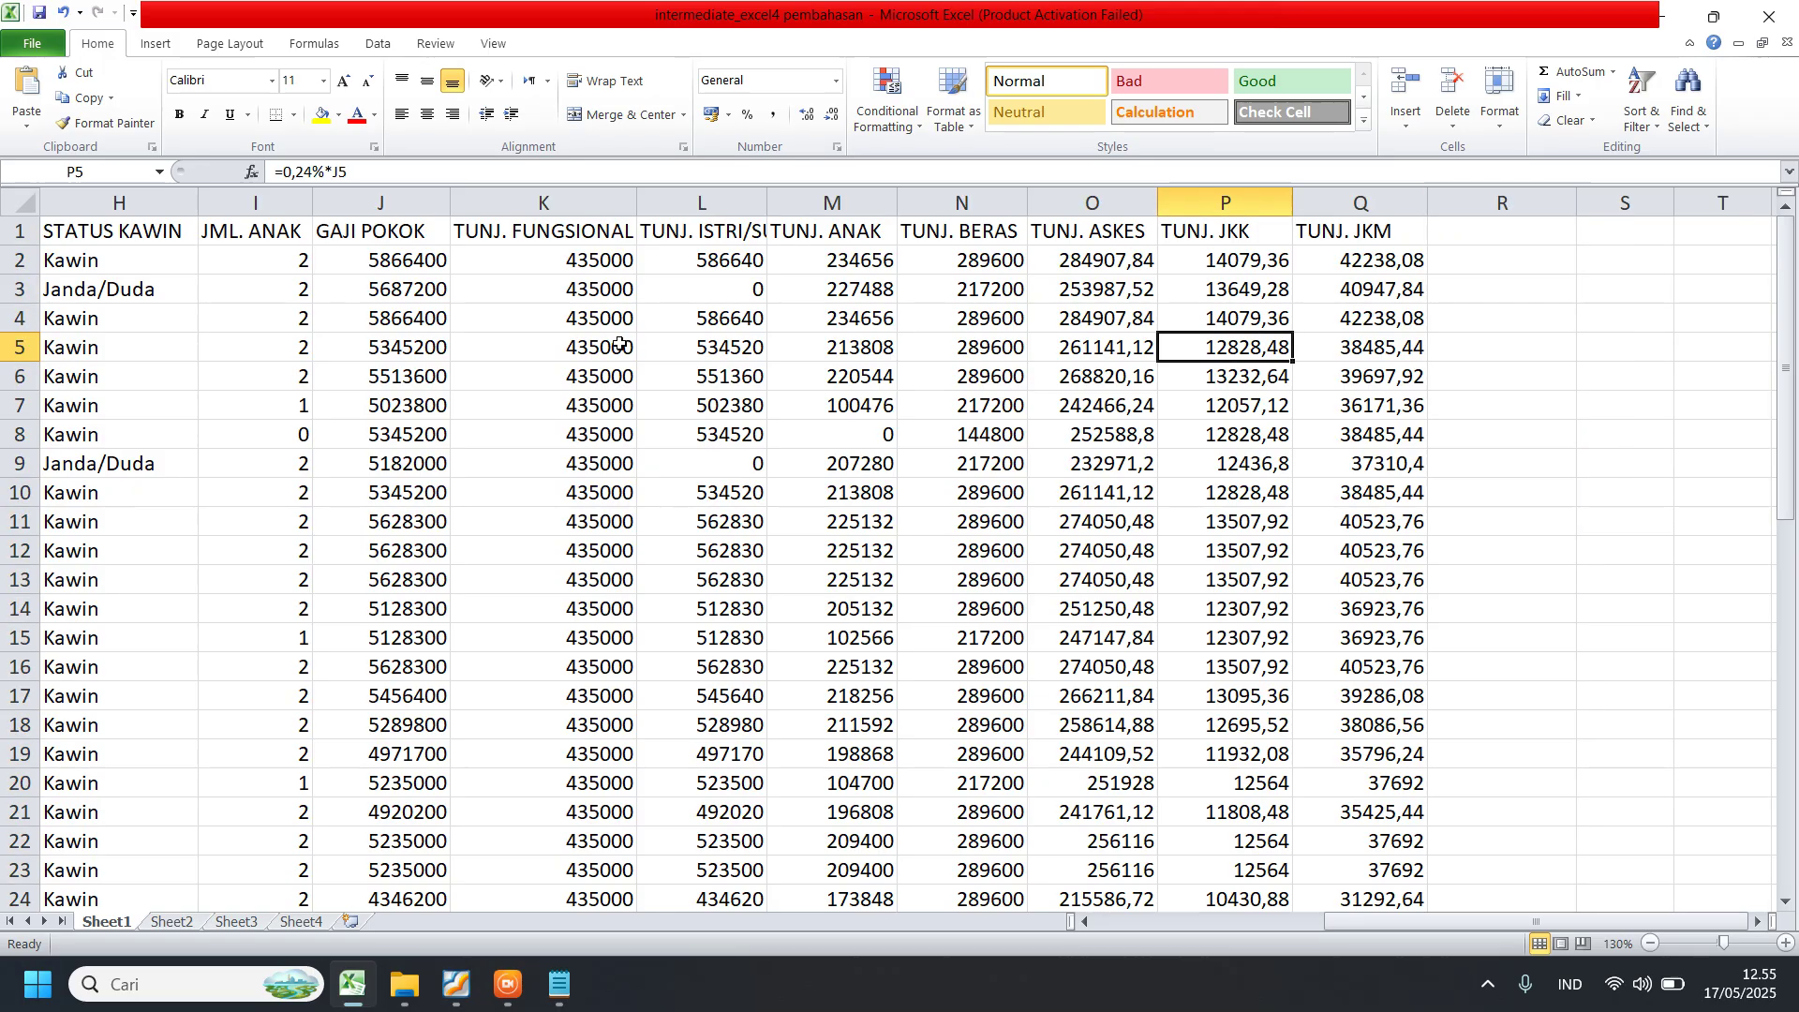
{"action": "left_click", "coordinate": [412, 258]}
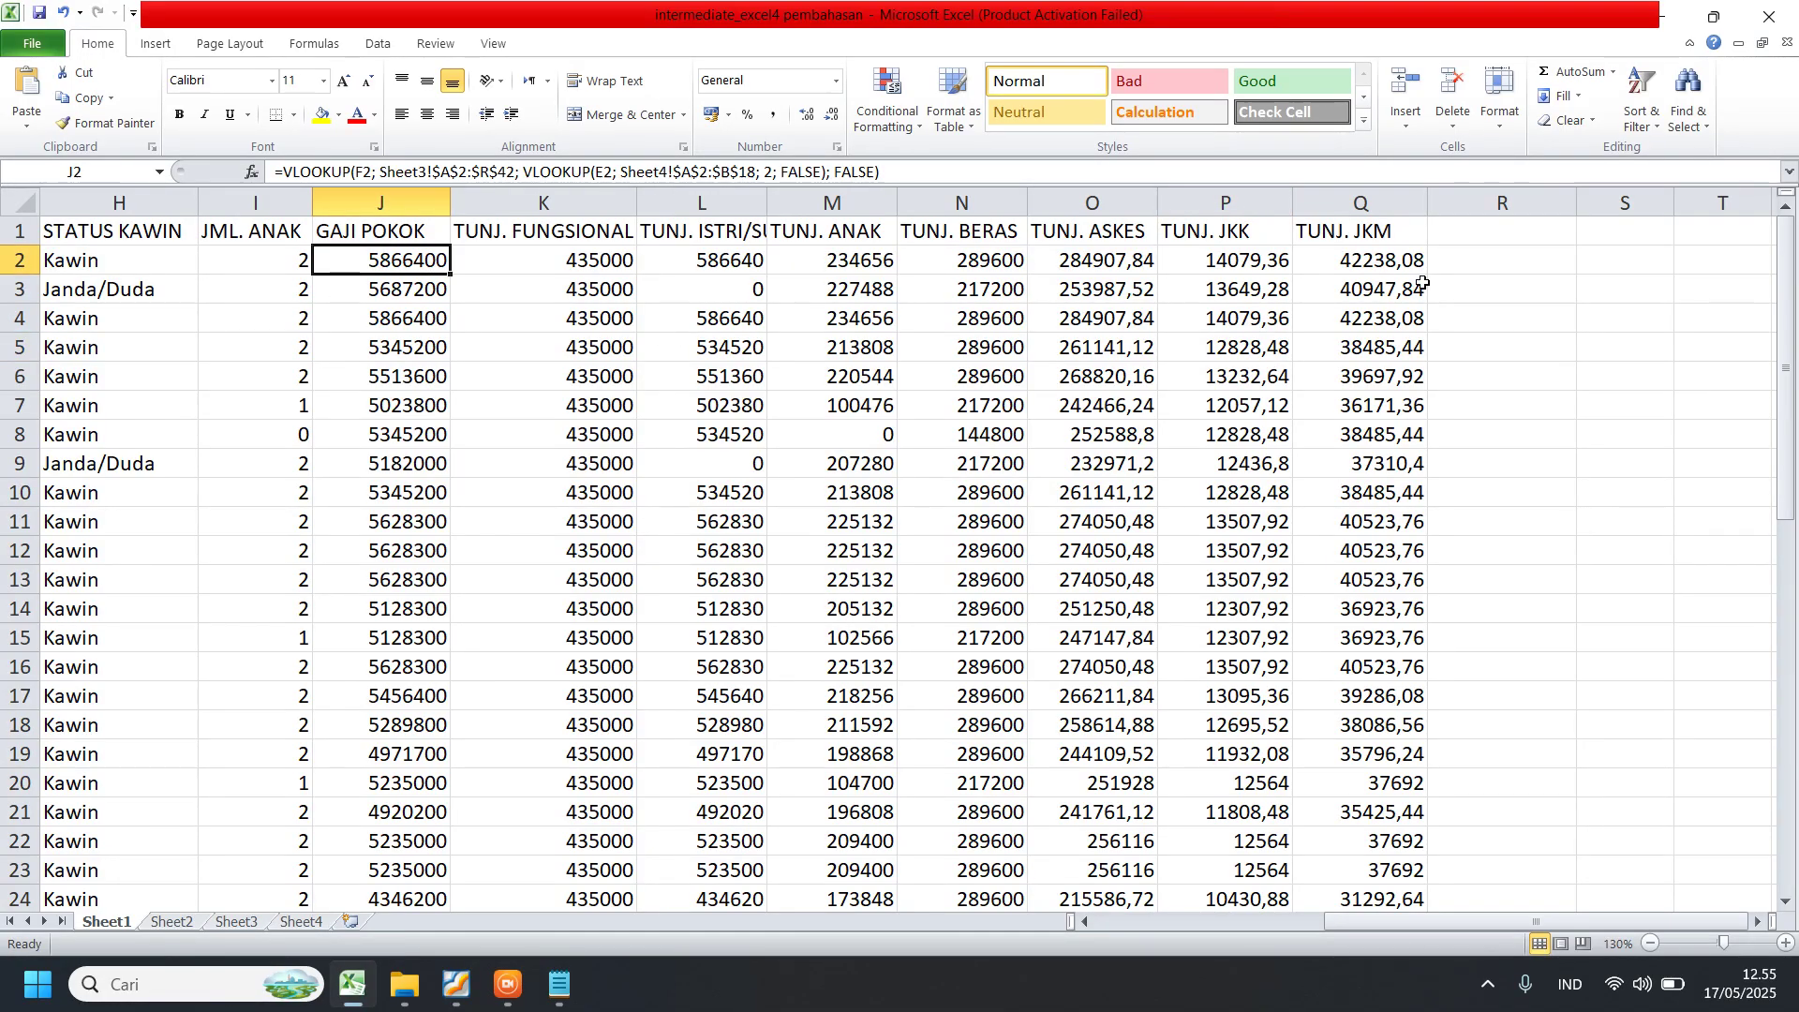
{"action": "left_click", "coordinate": [1387, 269]}
{"action": "left_click", "coordinate": [1522, 242]}
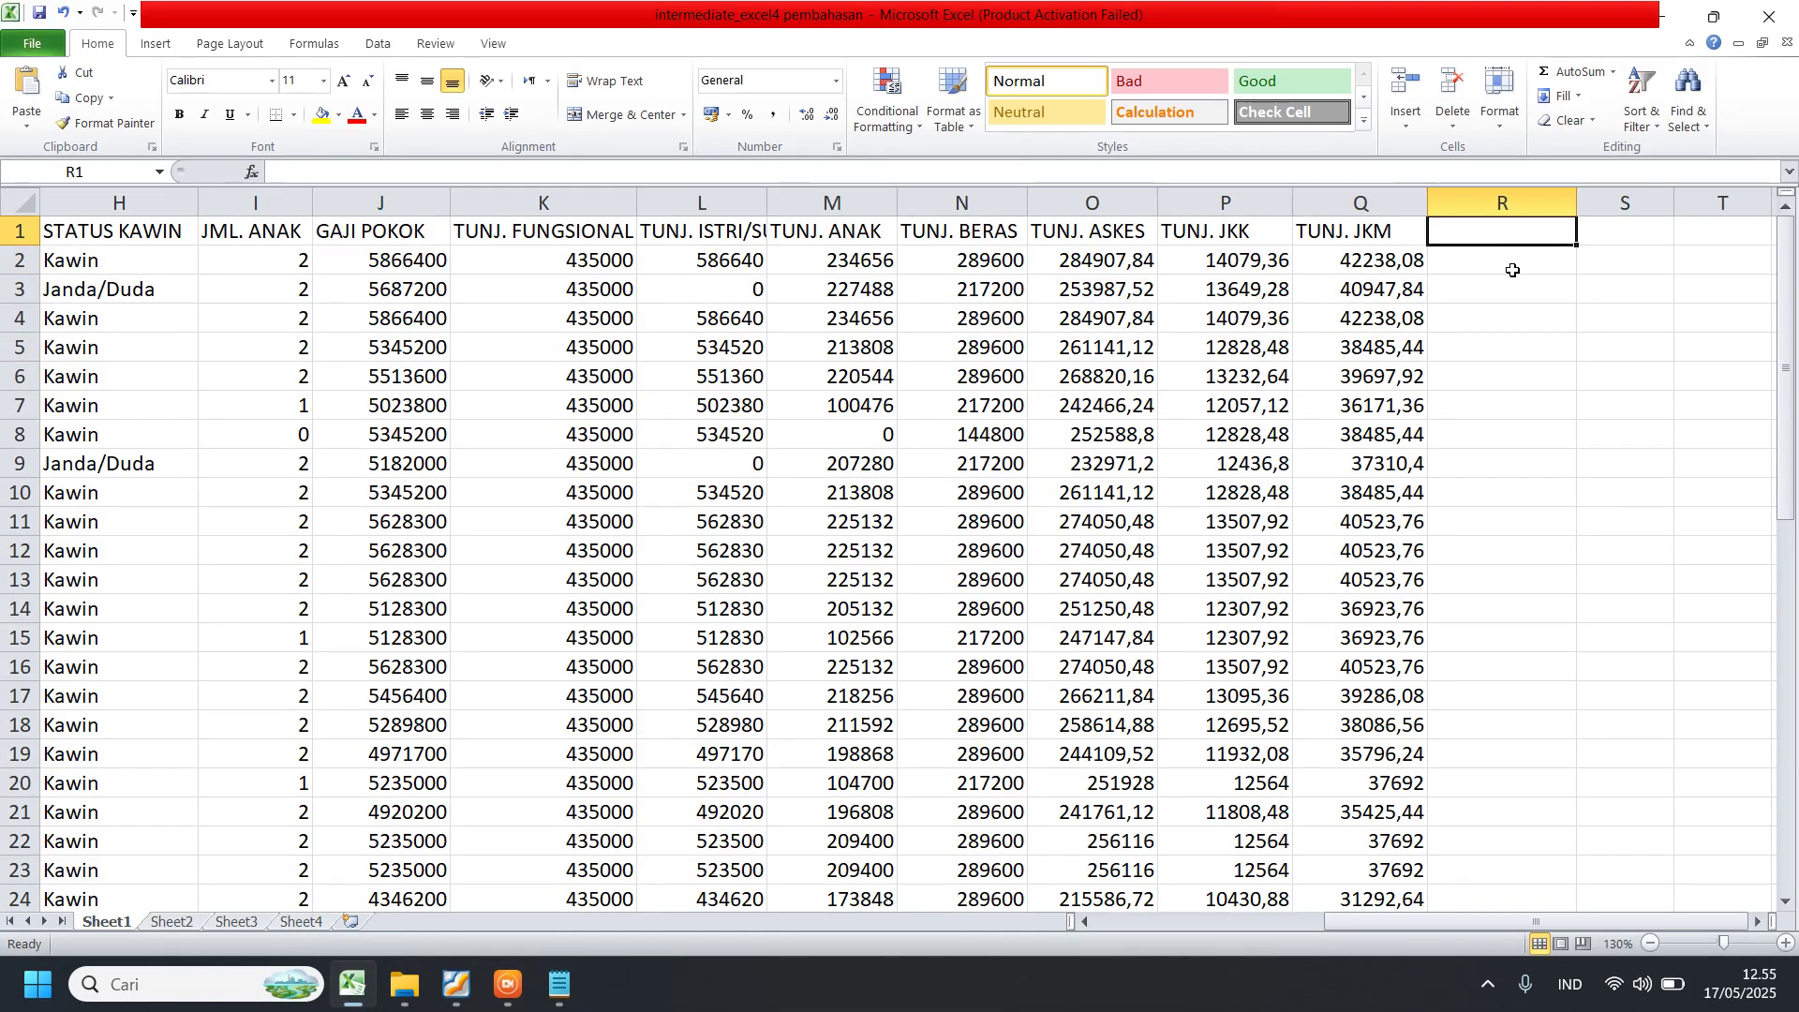
{"action": "type", "text": "GAJI "}
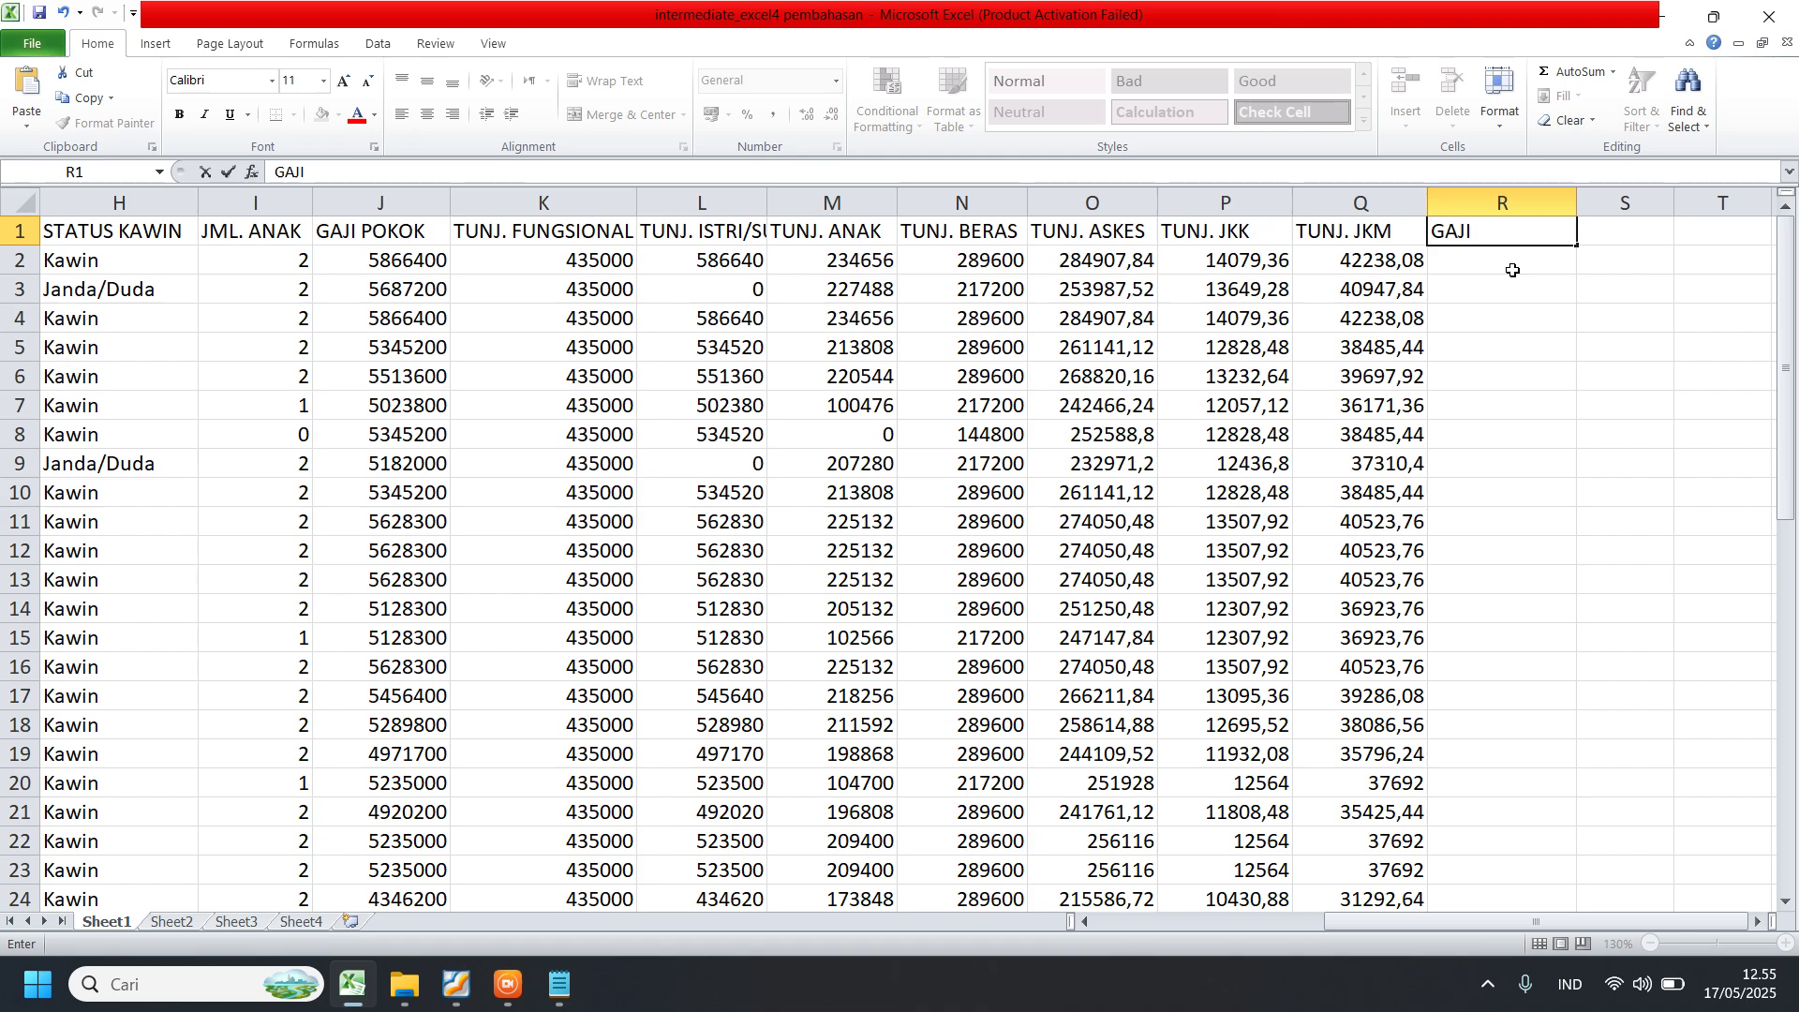
{"action": "type", "text": "KOTOR"}
{"action": "key", "text": "Return"}
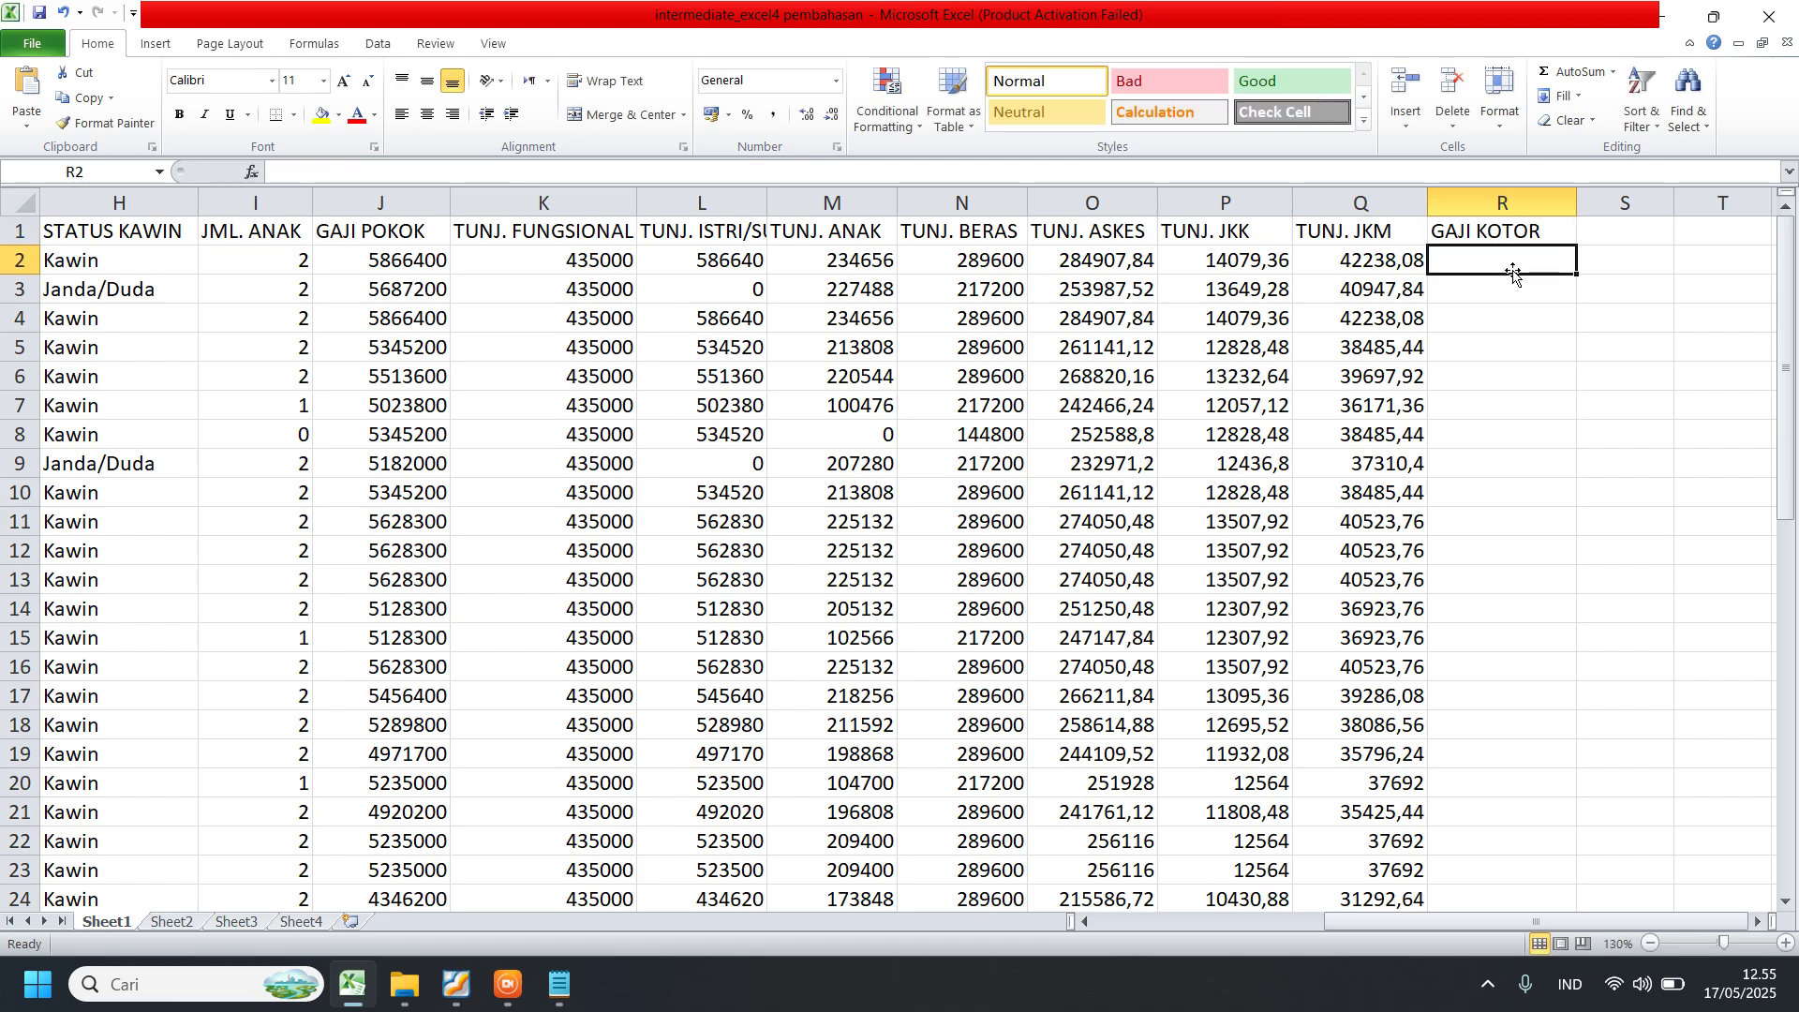
{"action": "left_click", "coordinate": [1547, 202]}
{"action": "left_click_drag", "start_coordinate": [1577, 202], "coordinate": [1615, 203]}
{"action": "left_click", "coordinate": [1547, 258]}
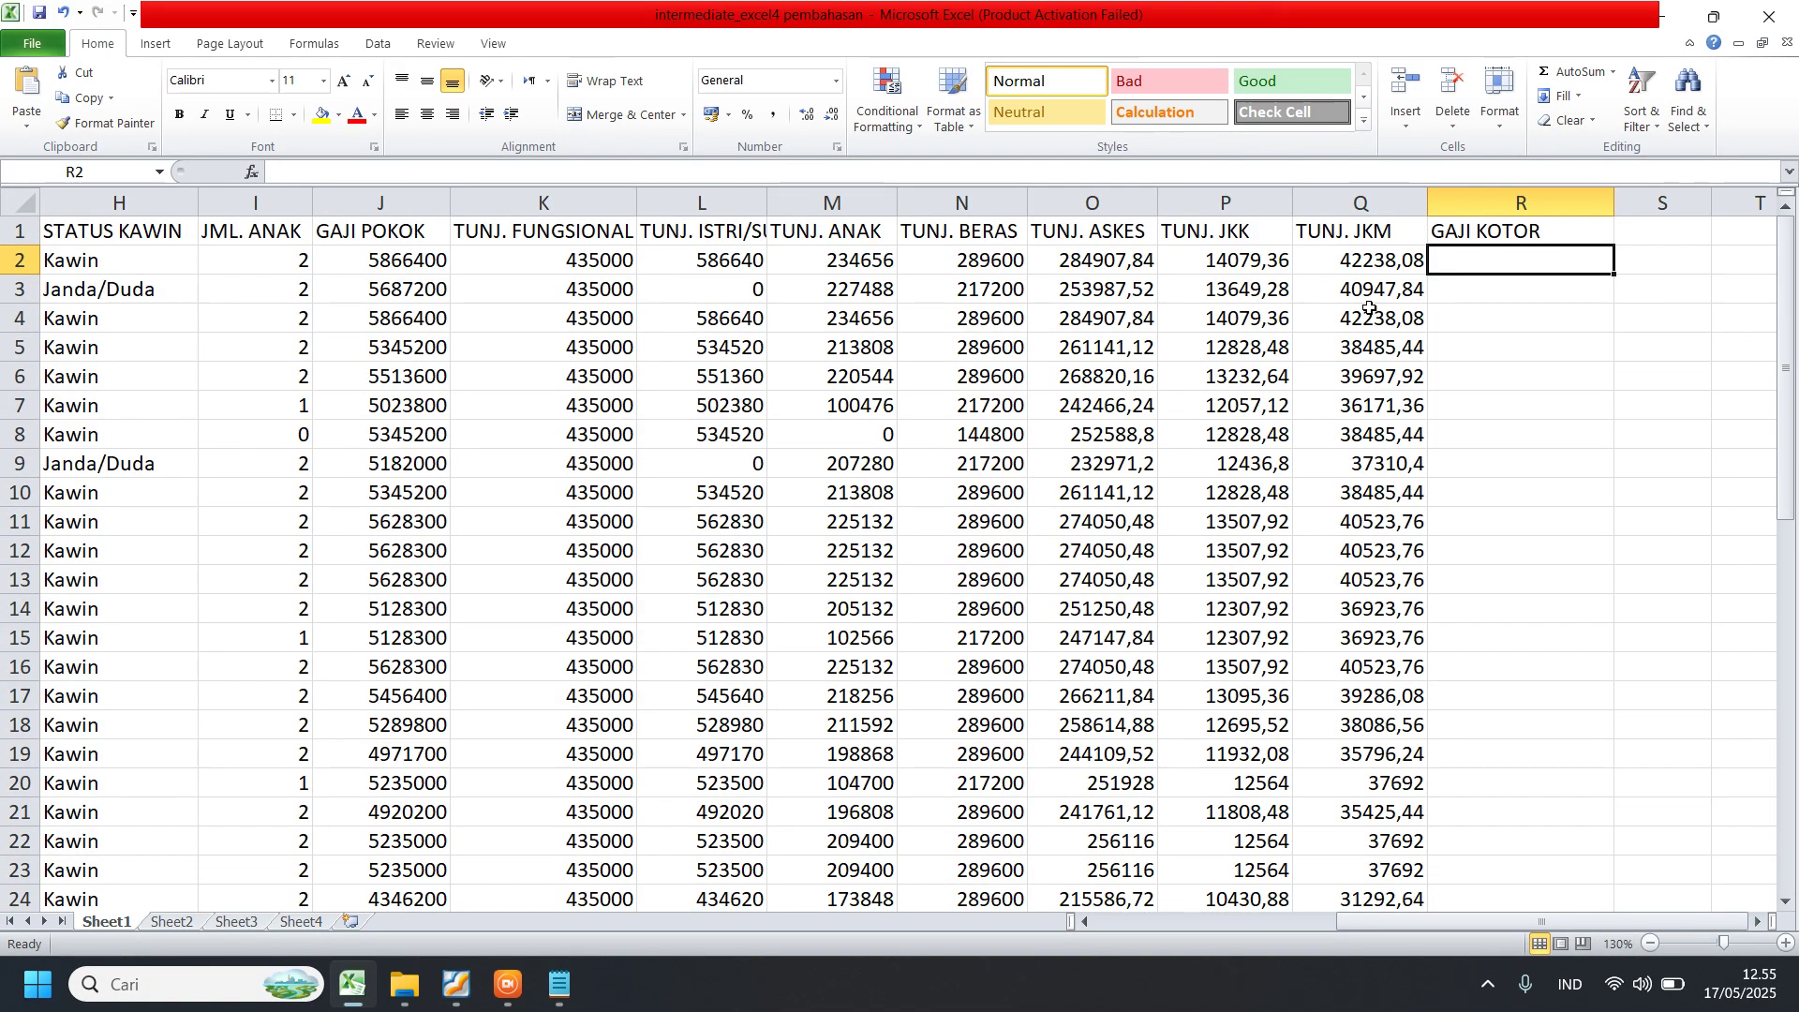
- Enter =SUM(J2:Q2) in R2 under GAJI KOTOR to total the basic salary and all allowances
{"action": "left_click", "coordinate": [423, 265]}
{"action": "left_click", "coordinate": [585, 266]}
{"action": "left_click", "coordinate": [736, 268]}
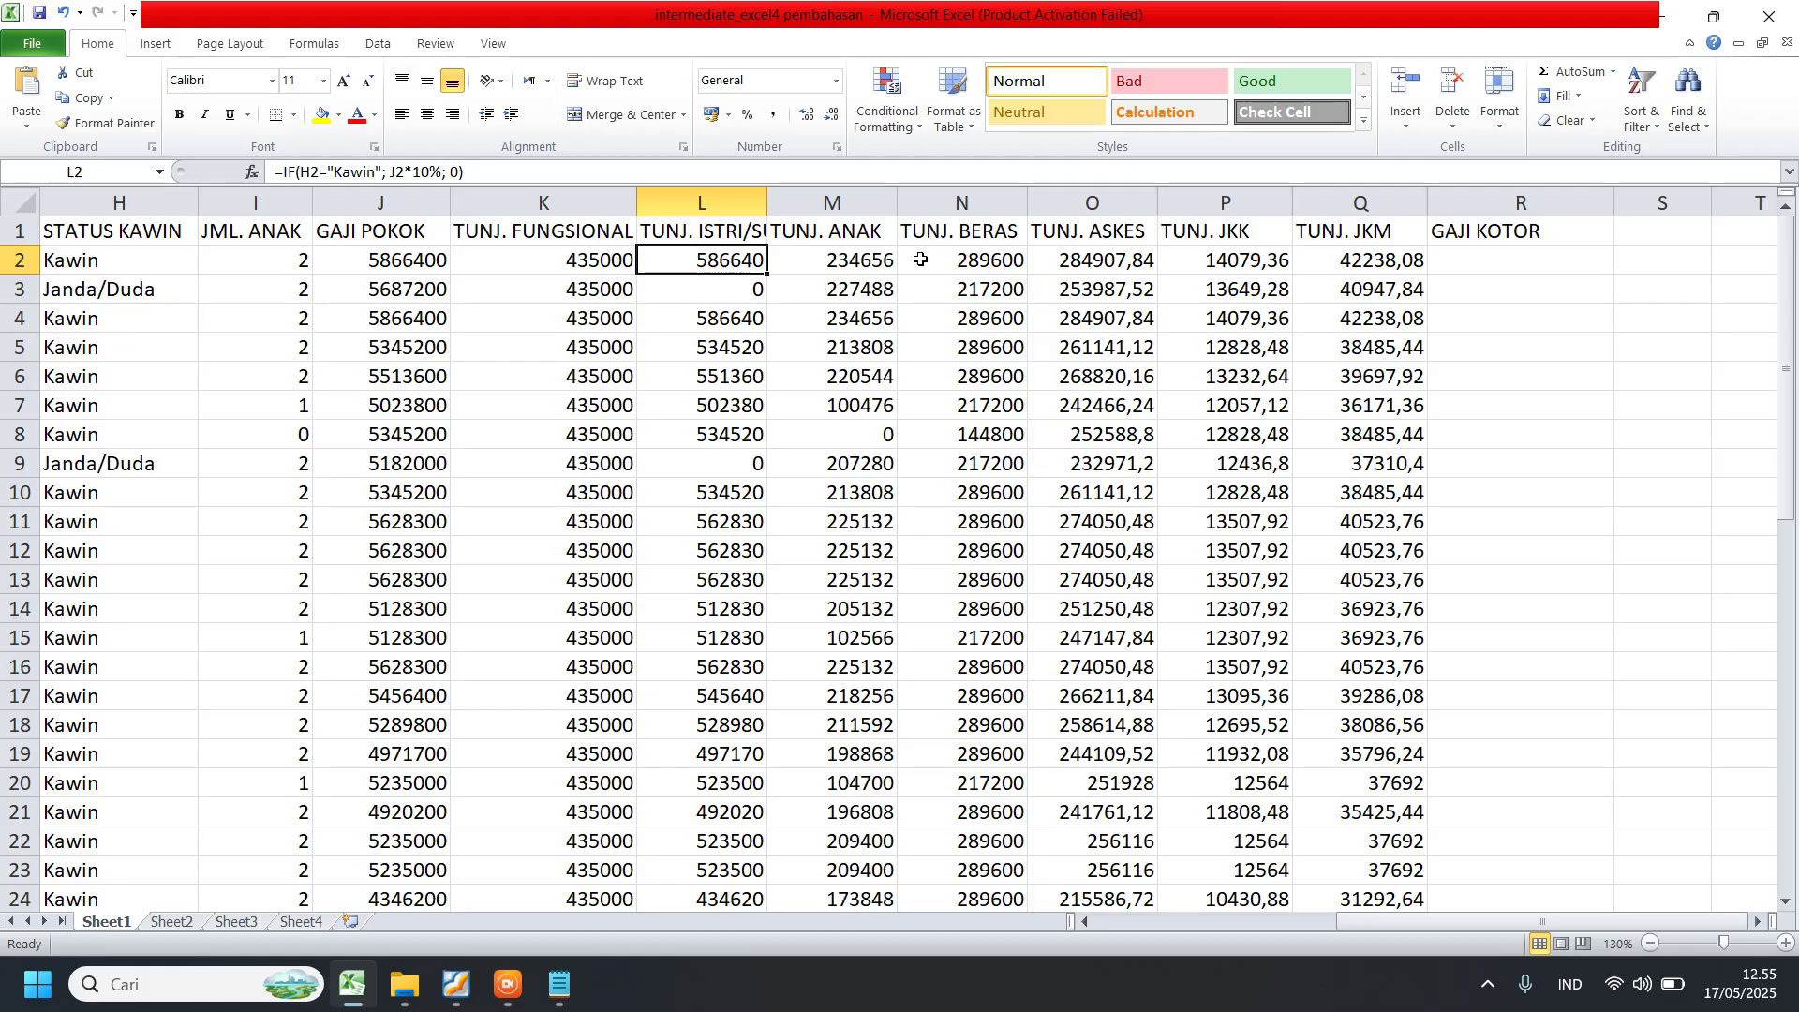
{"action": "left_click", "coordinate": [1500, 269]}
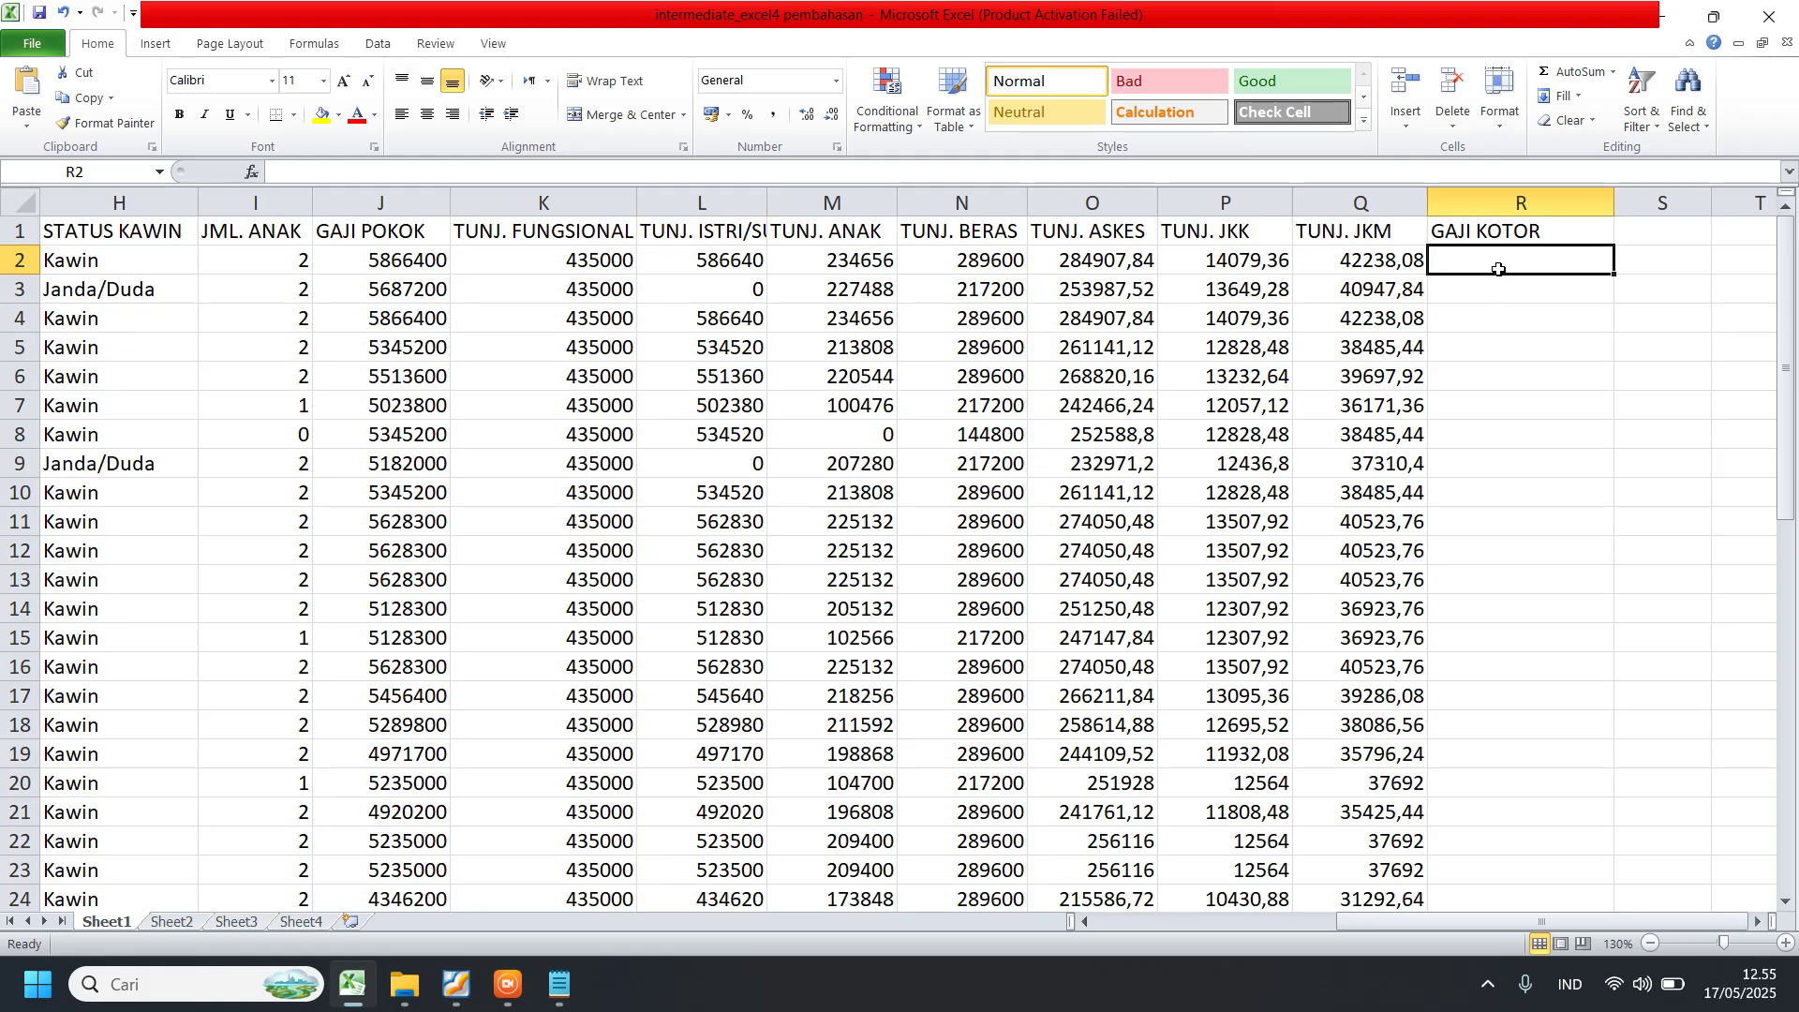
{"action": "type", "text": "=SU"}
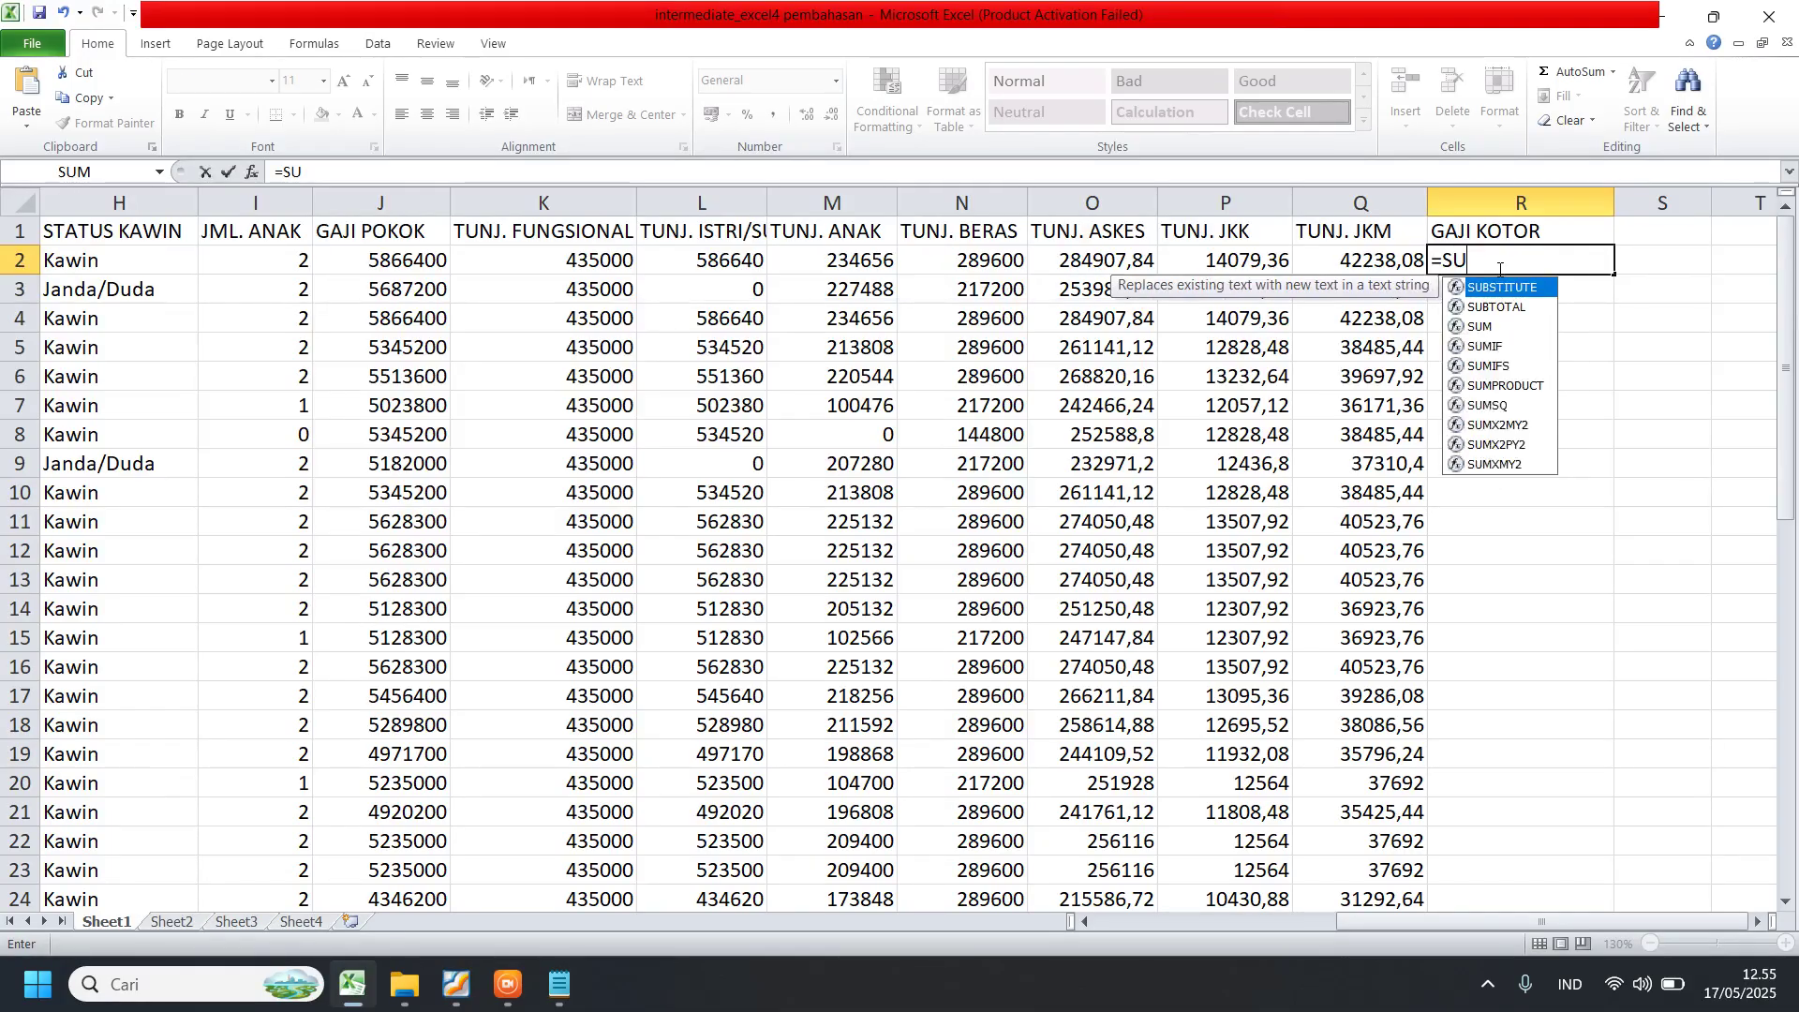
{"action": "type", "text": "M("}
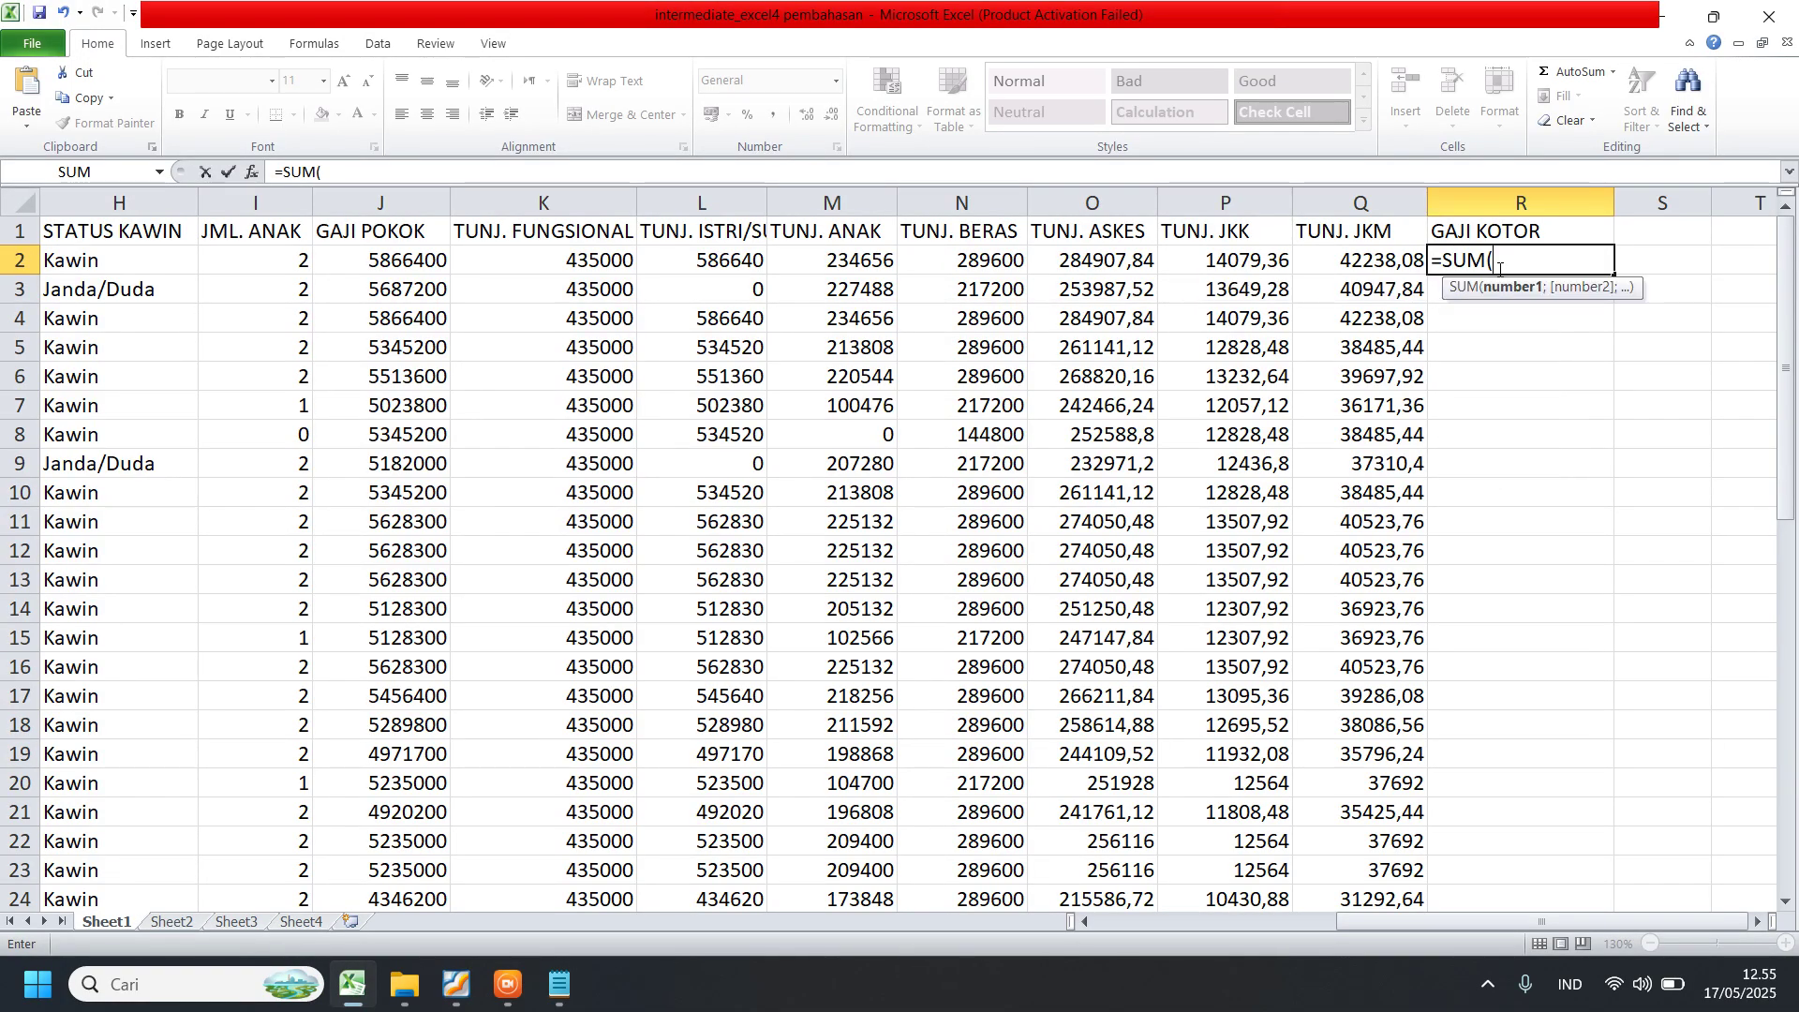
{"action": "left_click", "coordinate": [380, 259]}
{"action": "left_click_drag", "start_coordinate": [379, 259], "coordinate": [1337, 260]}
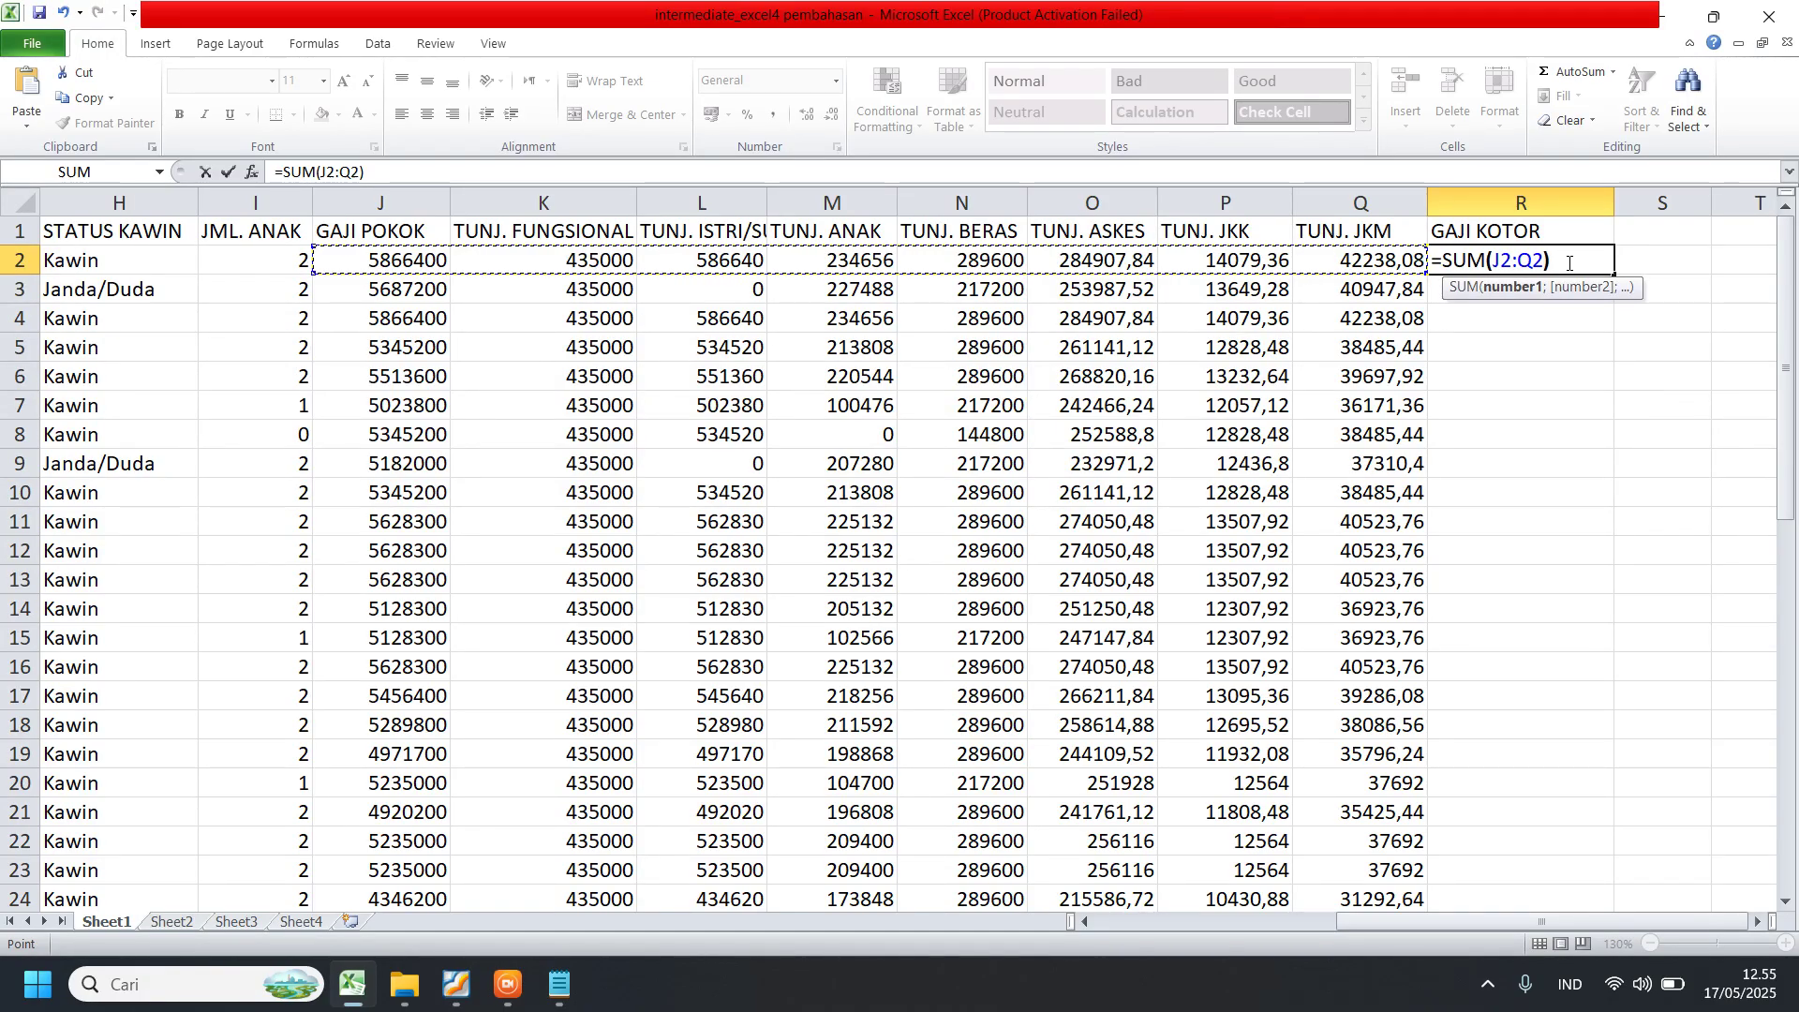
{"action": "type", "text": ")"}
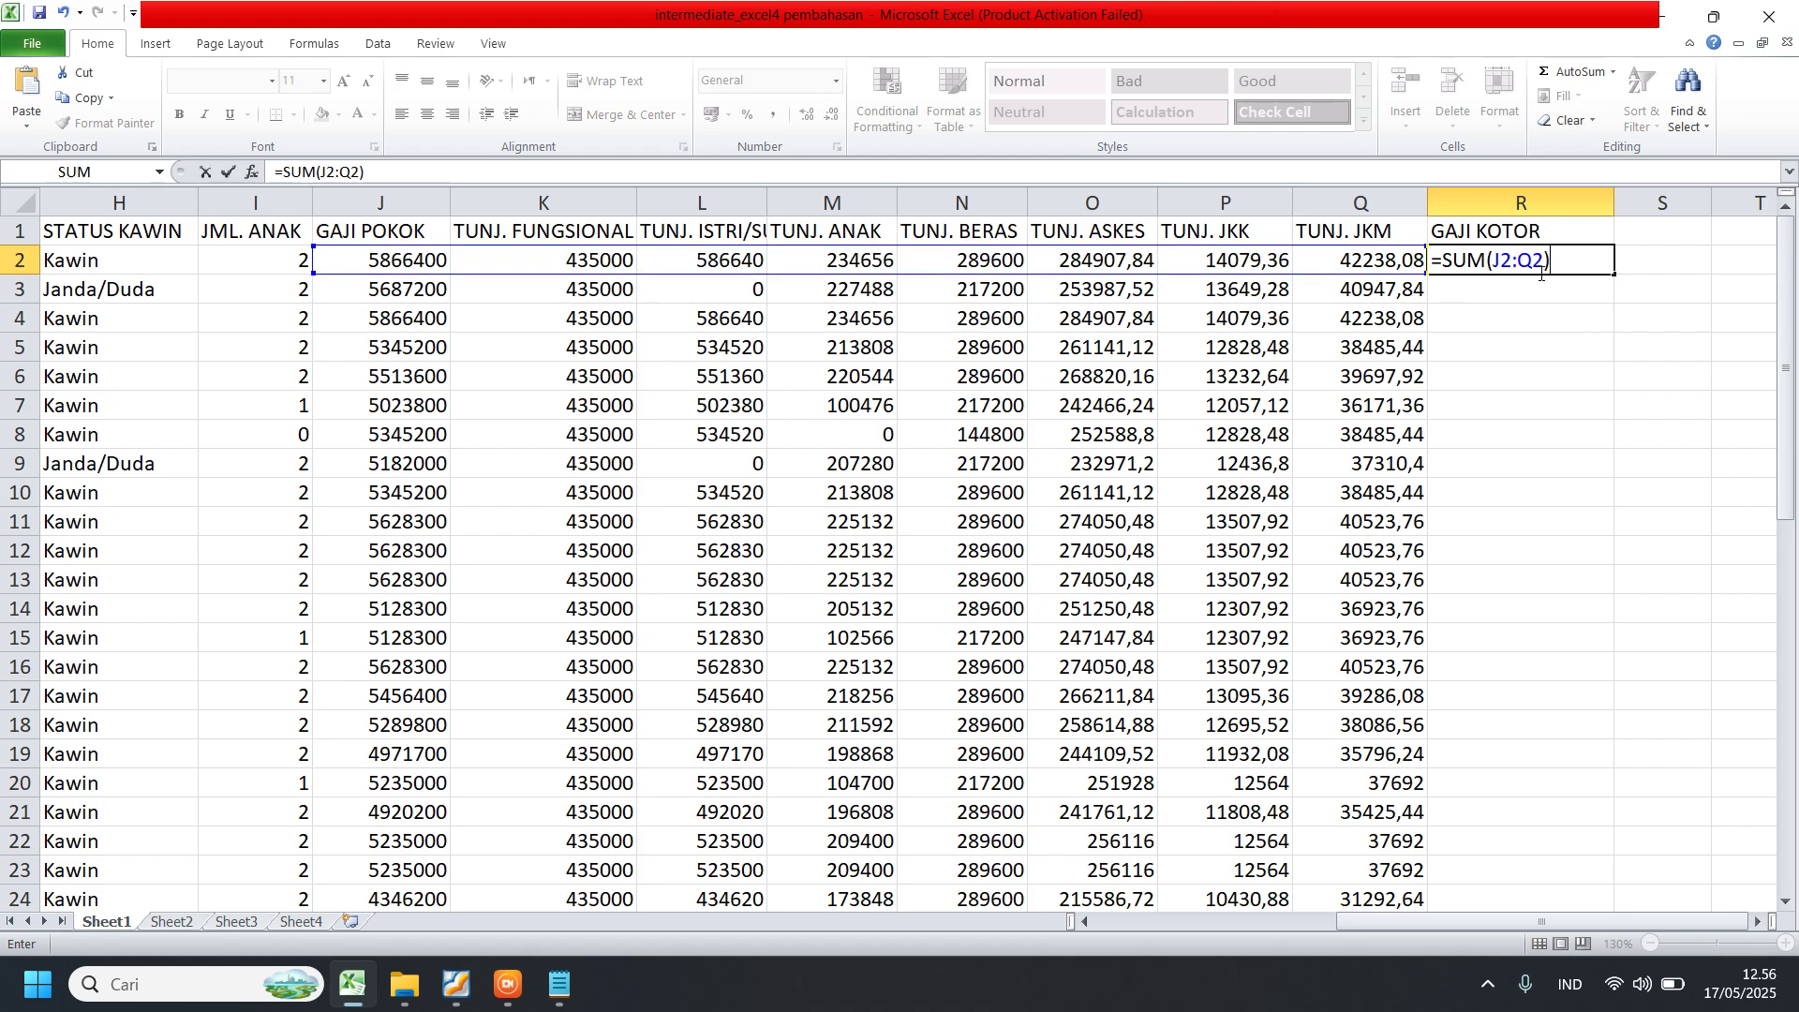
{"action": "key", "text": "Return"}
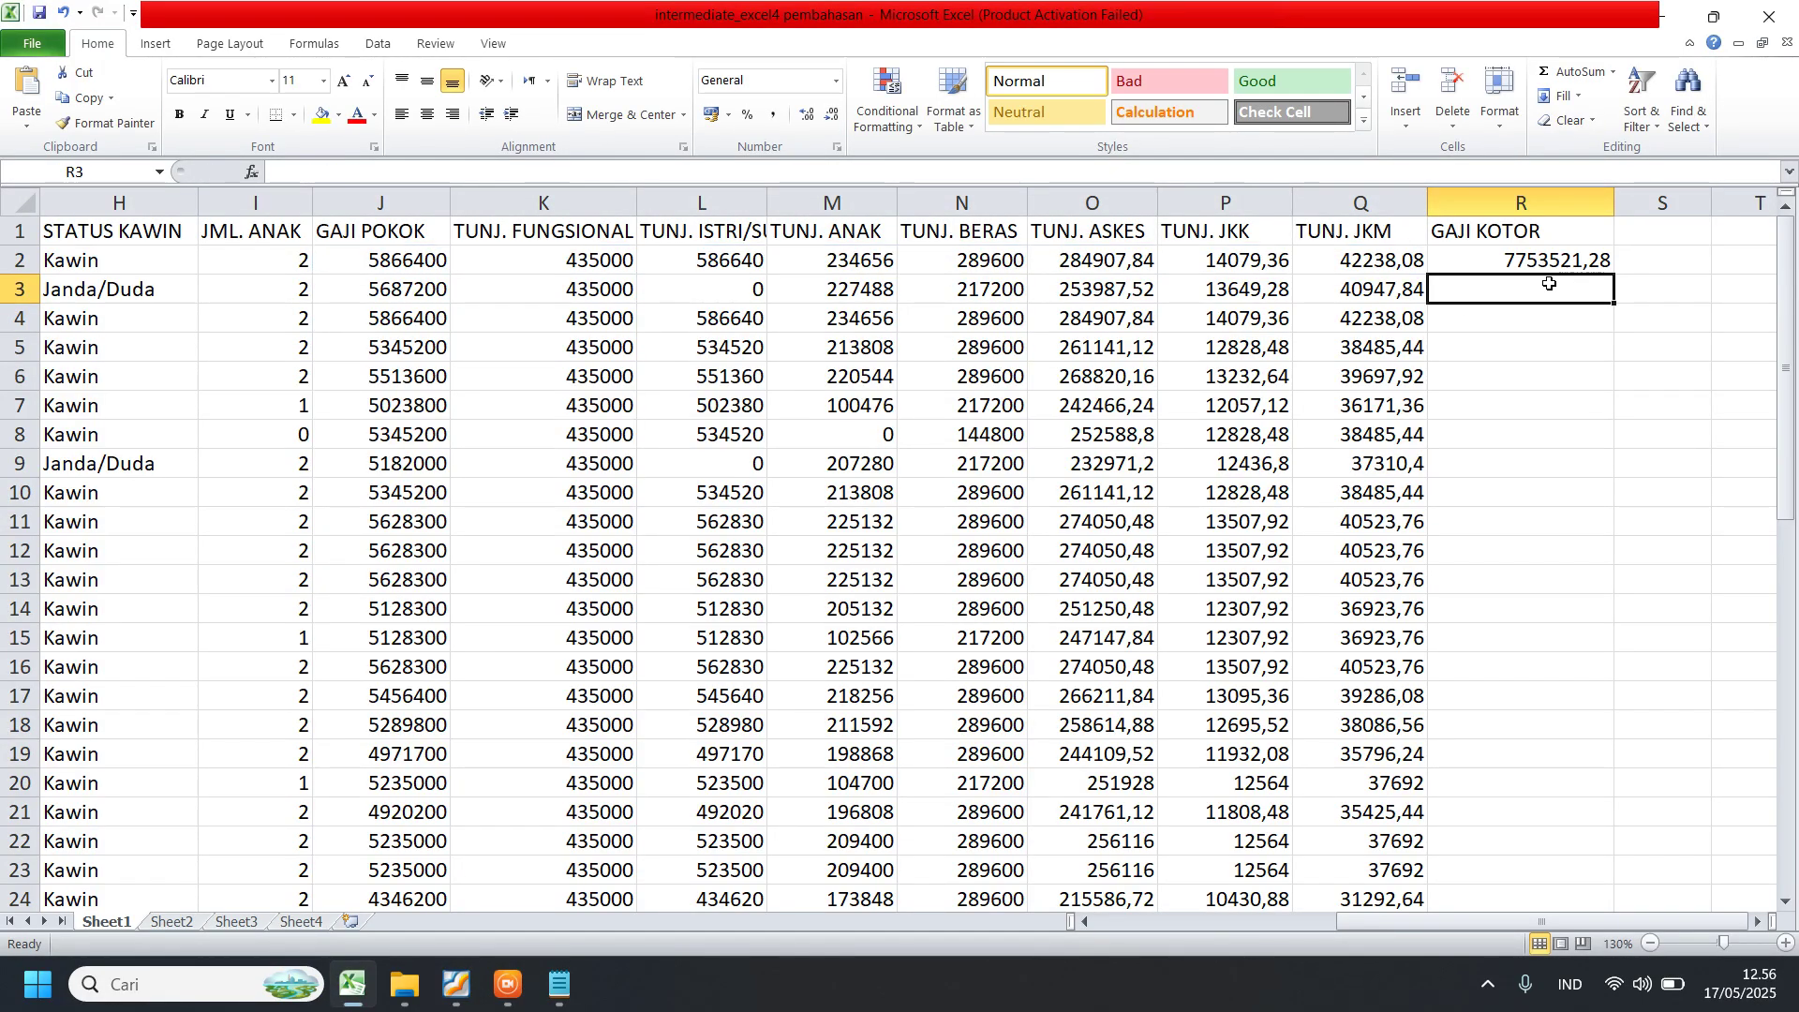
- Fill the GAJI KOTOR formula from R2 down its column and check the filled rows
{"action": "left_click", "coordinate": [1579, 261]}
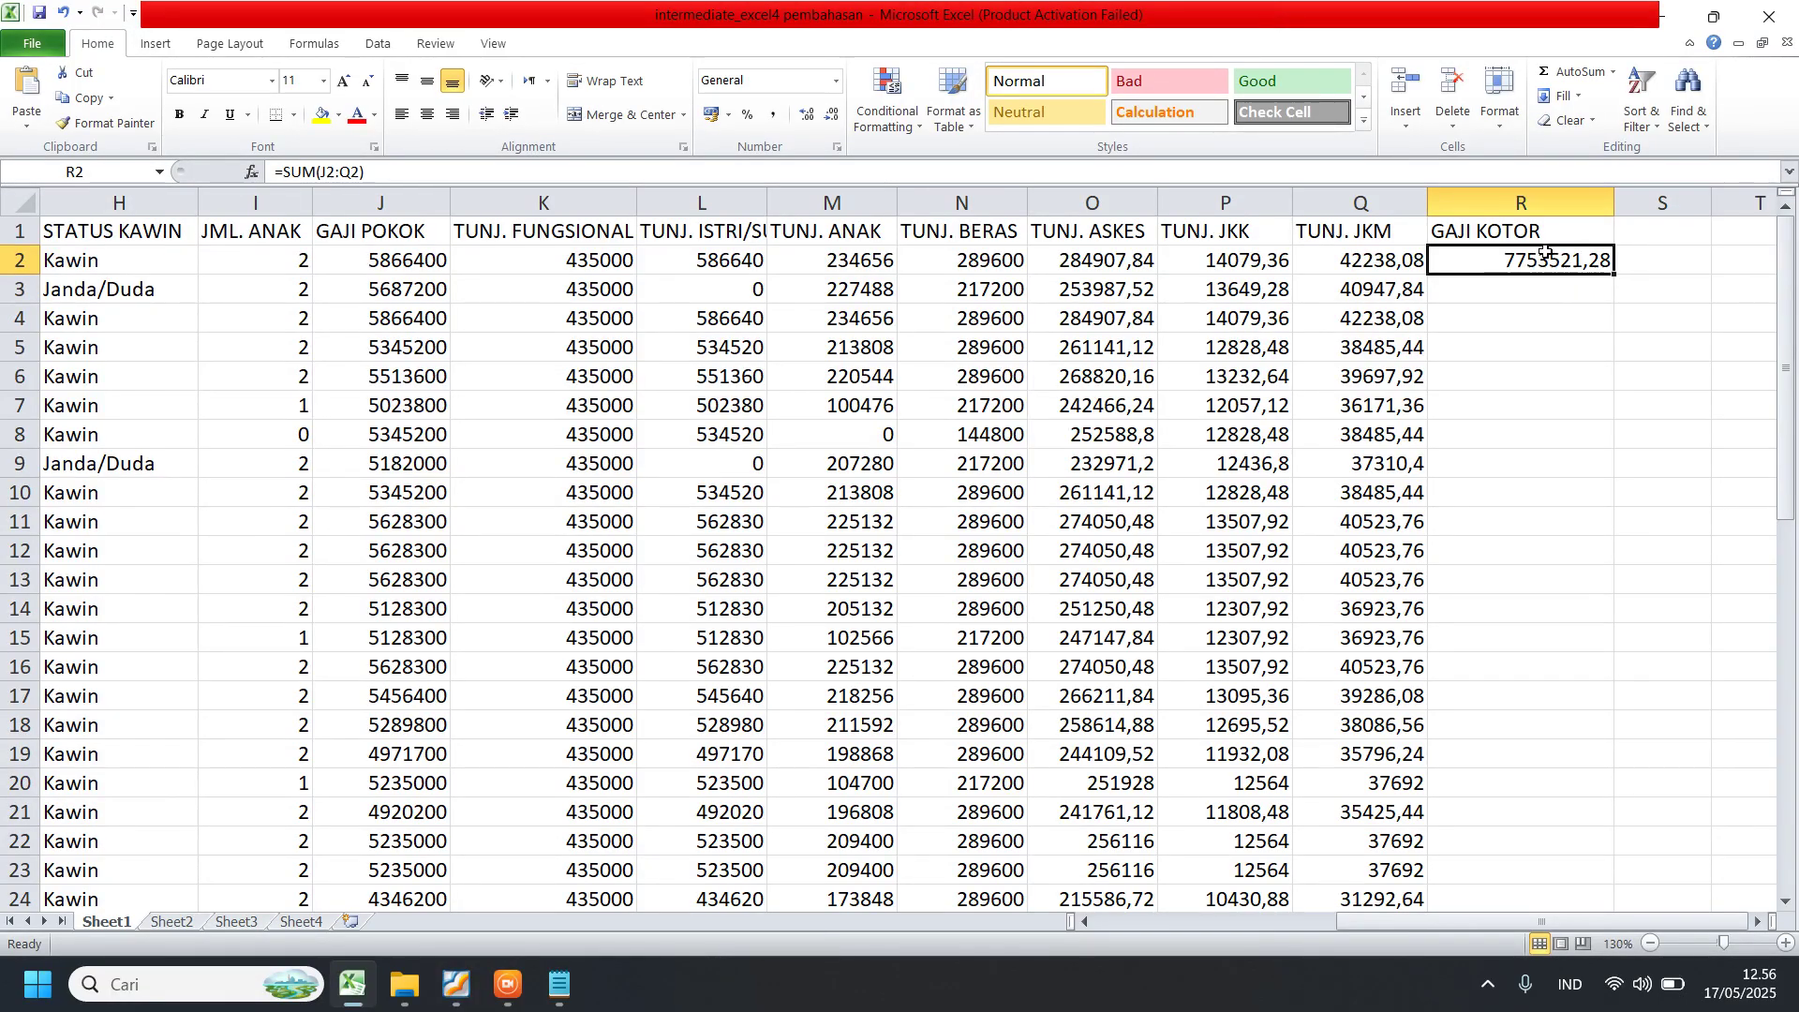
{"action": "double_click", "coordinate": [1617, 273]}
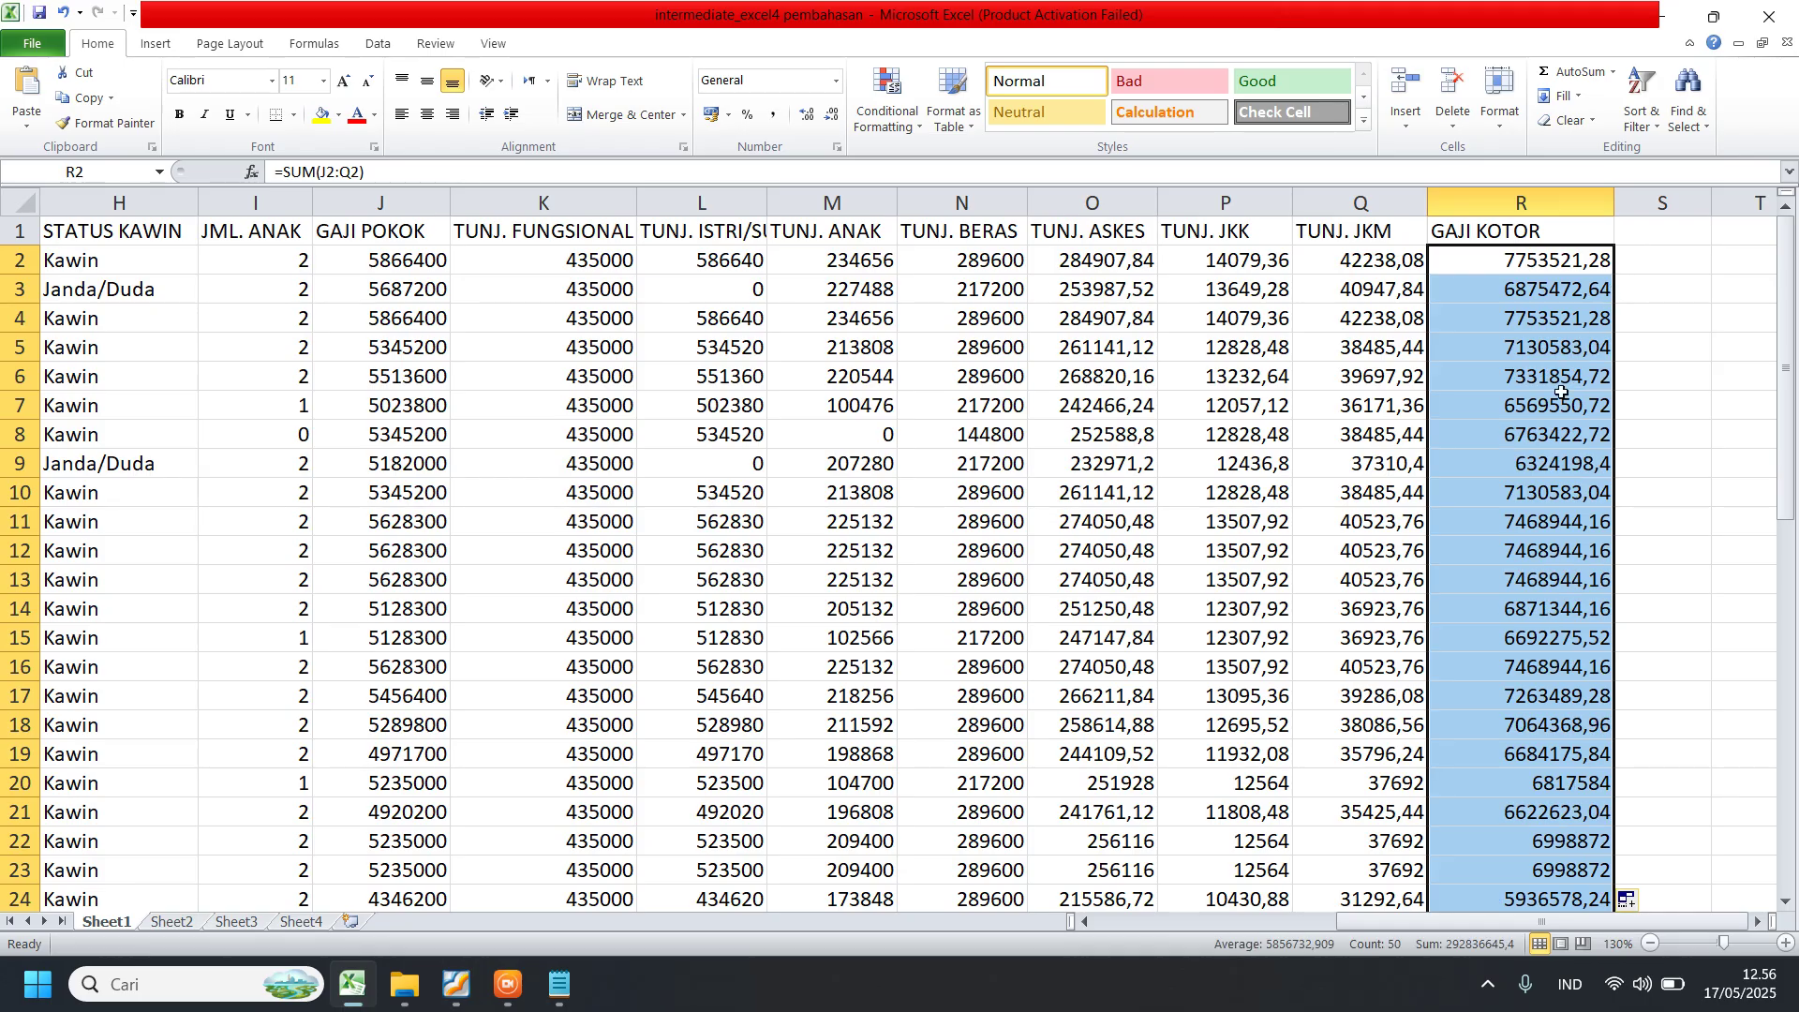
{"action": "left_click", "coordinate": [1435, 436]}
{"action": "scroll", "coordinate": [1435, 436], "scroll_direction": "down", "scroll_amount": 4}
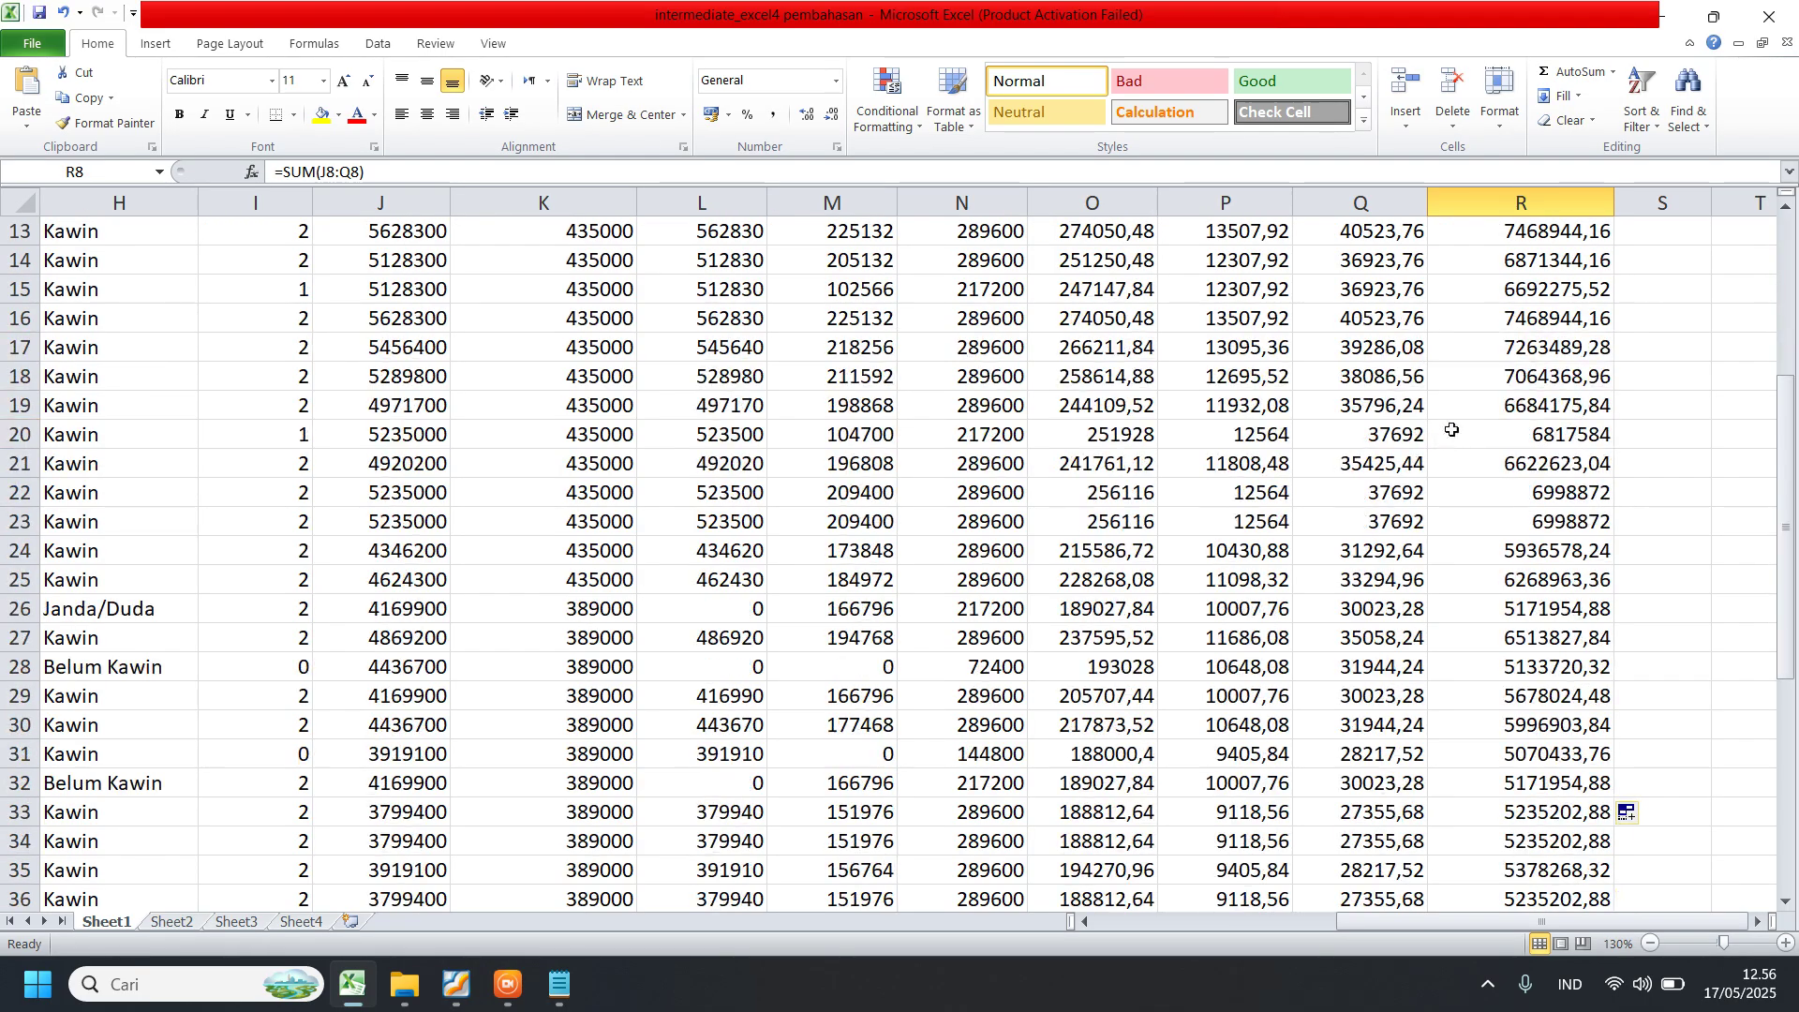
{"action": "scroll", "coordinate": [1448, 403], "scroll_direction": "up", "scroll_amount": 4}
{"action": "left_click", "coordinate": [1312, 351]}
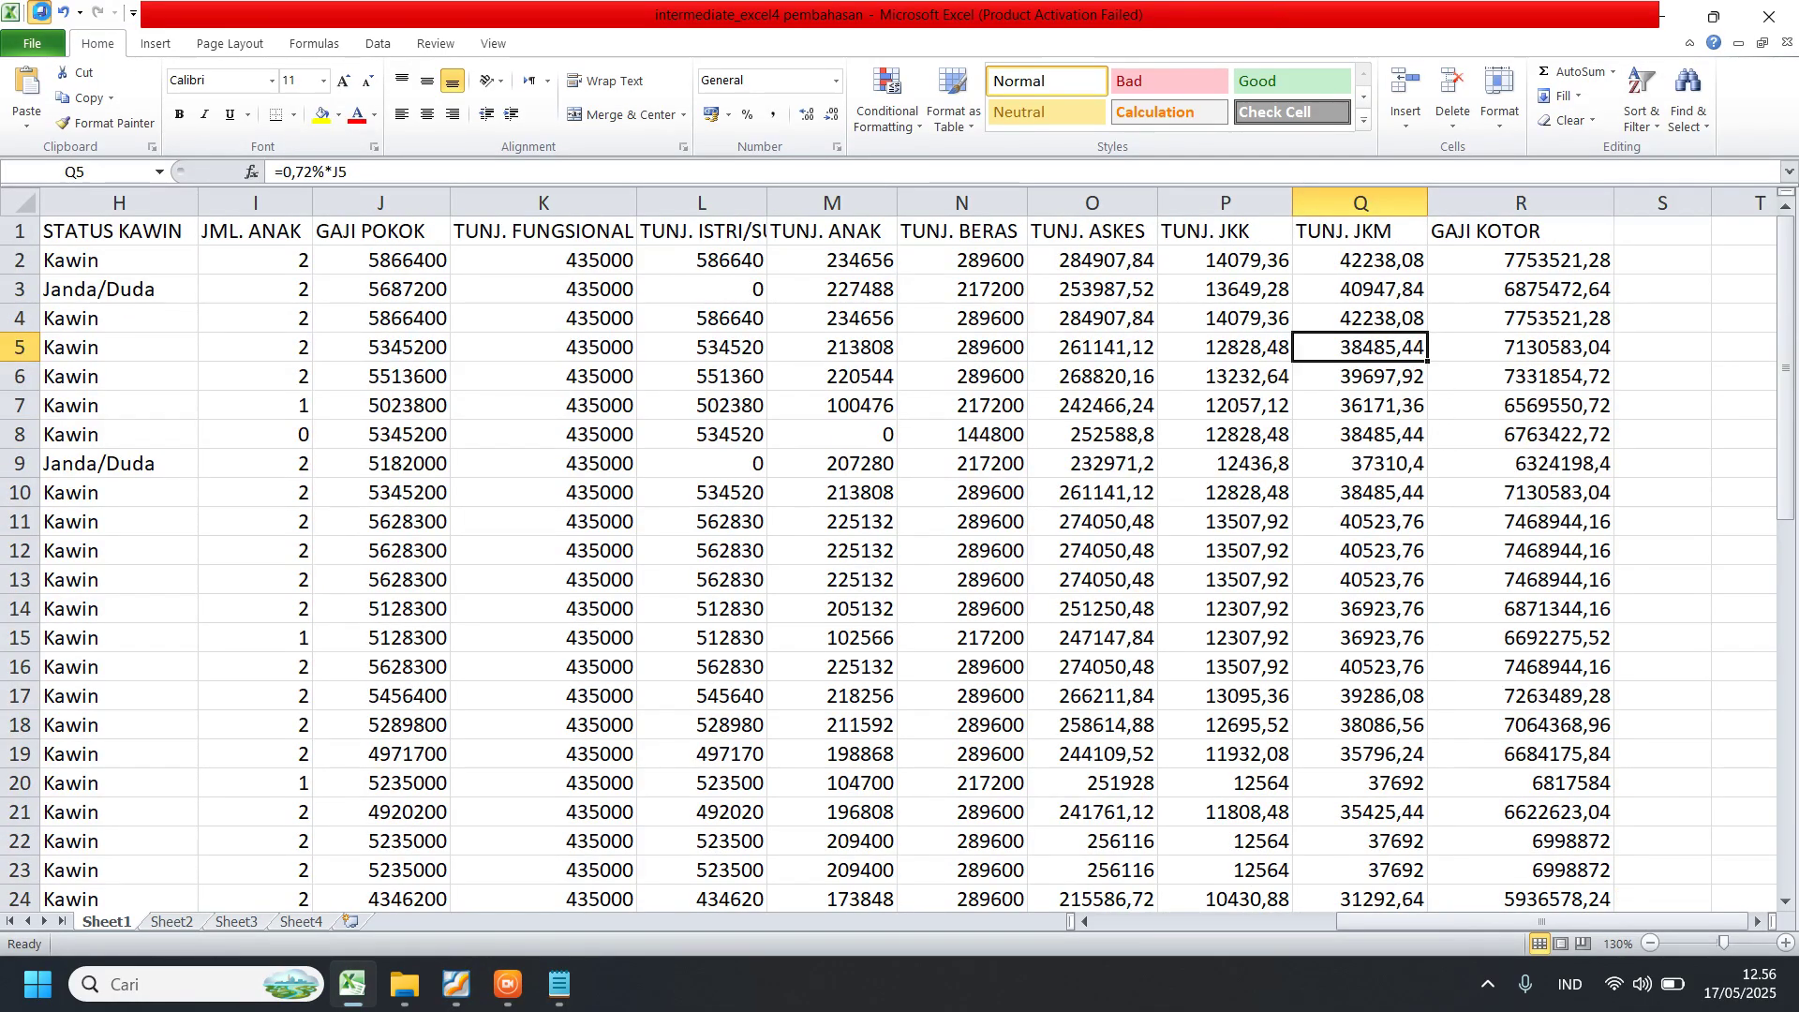
{"action": "left_click", "coordinate": [688, 491]}
- Switch to the Foxit Reader PDF to review the salary deduction (Potongan) components, and return to the Excel sheet
{"action": "left_click", "coordinate": [461, 981]}
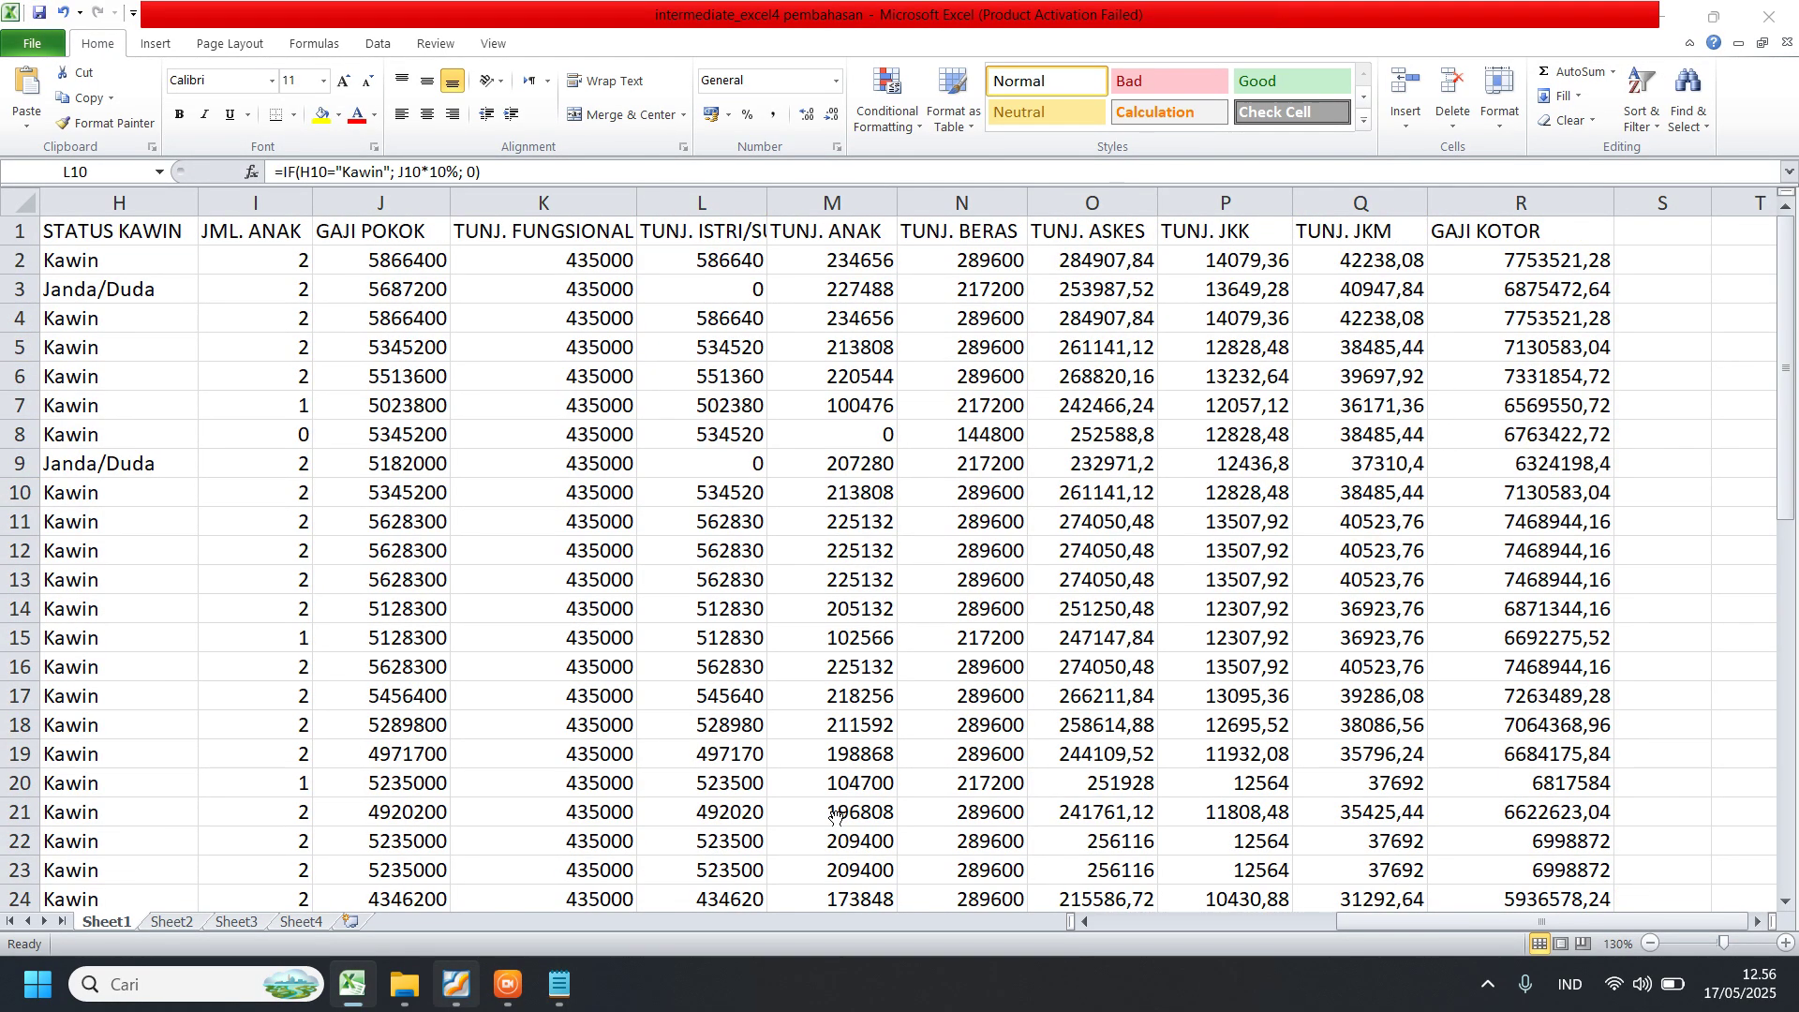
{"action": "scroll", "coordinate": [961, 487], "scroll_direction": "down", "scroll_amount": 4}
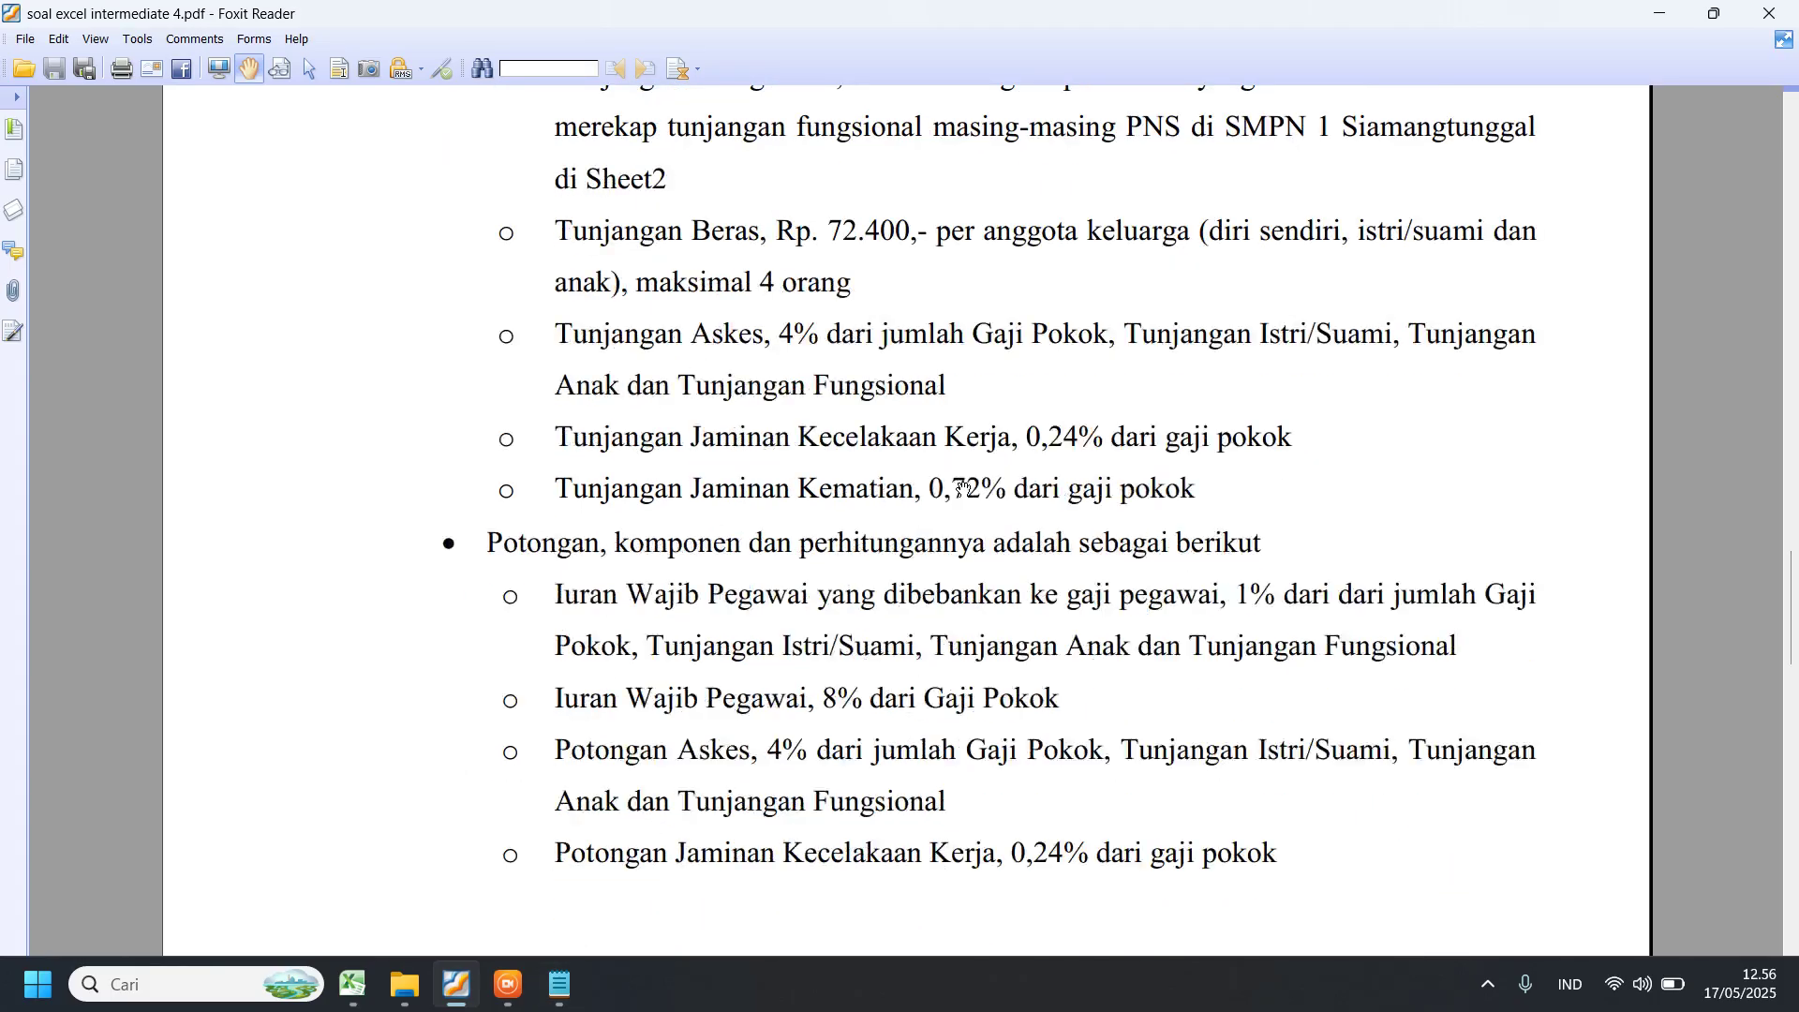
{"action": "scroll", "coordinate": [961, 488], "scroll_direction": "down", "scroll_amount": 8}
{"action": "scroll", "coordinate": [966, 480], "scroll_direction": "up", "scroll_amount": 2}
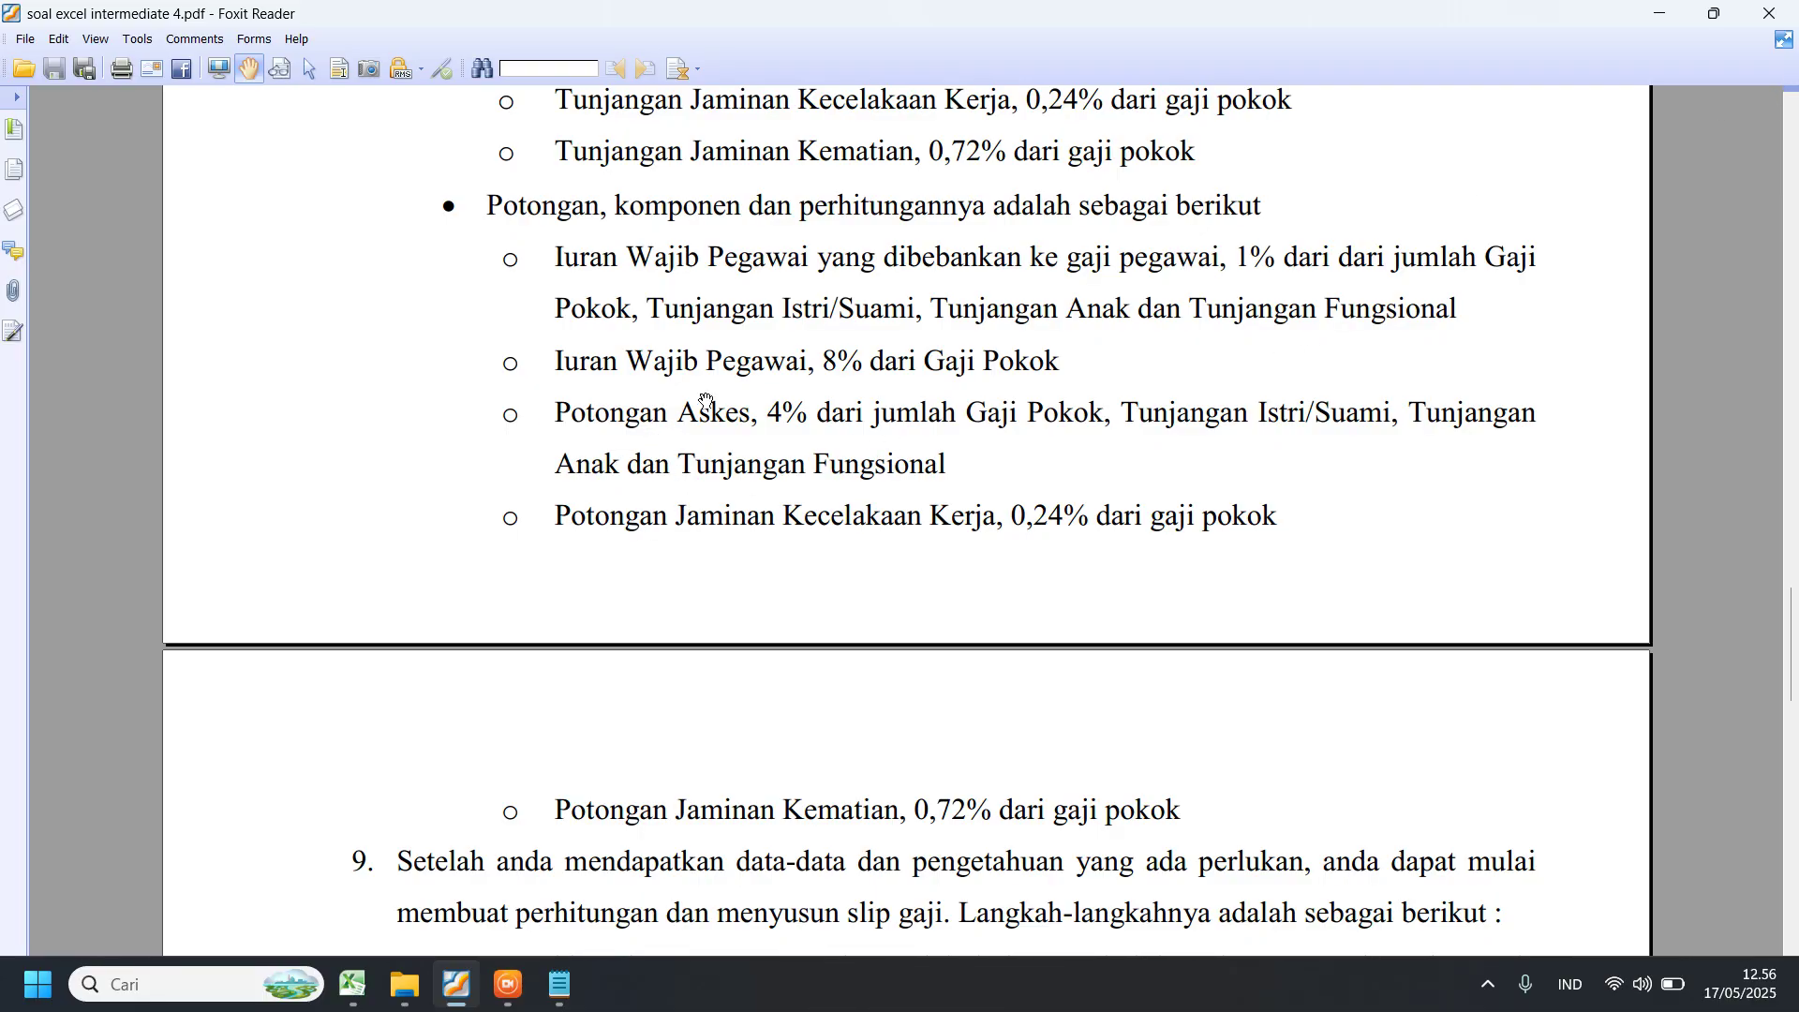
{"action": "left_click", "coordinate": [1671, 13]}
{"action": "left_click", "coordinate": [1521, 347]}
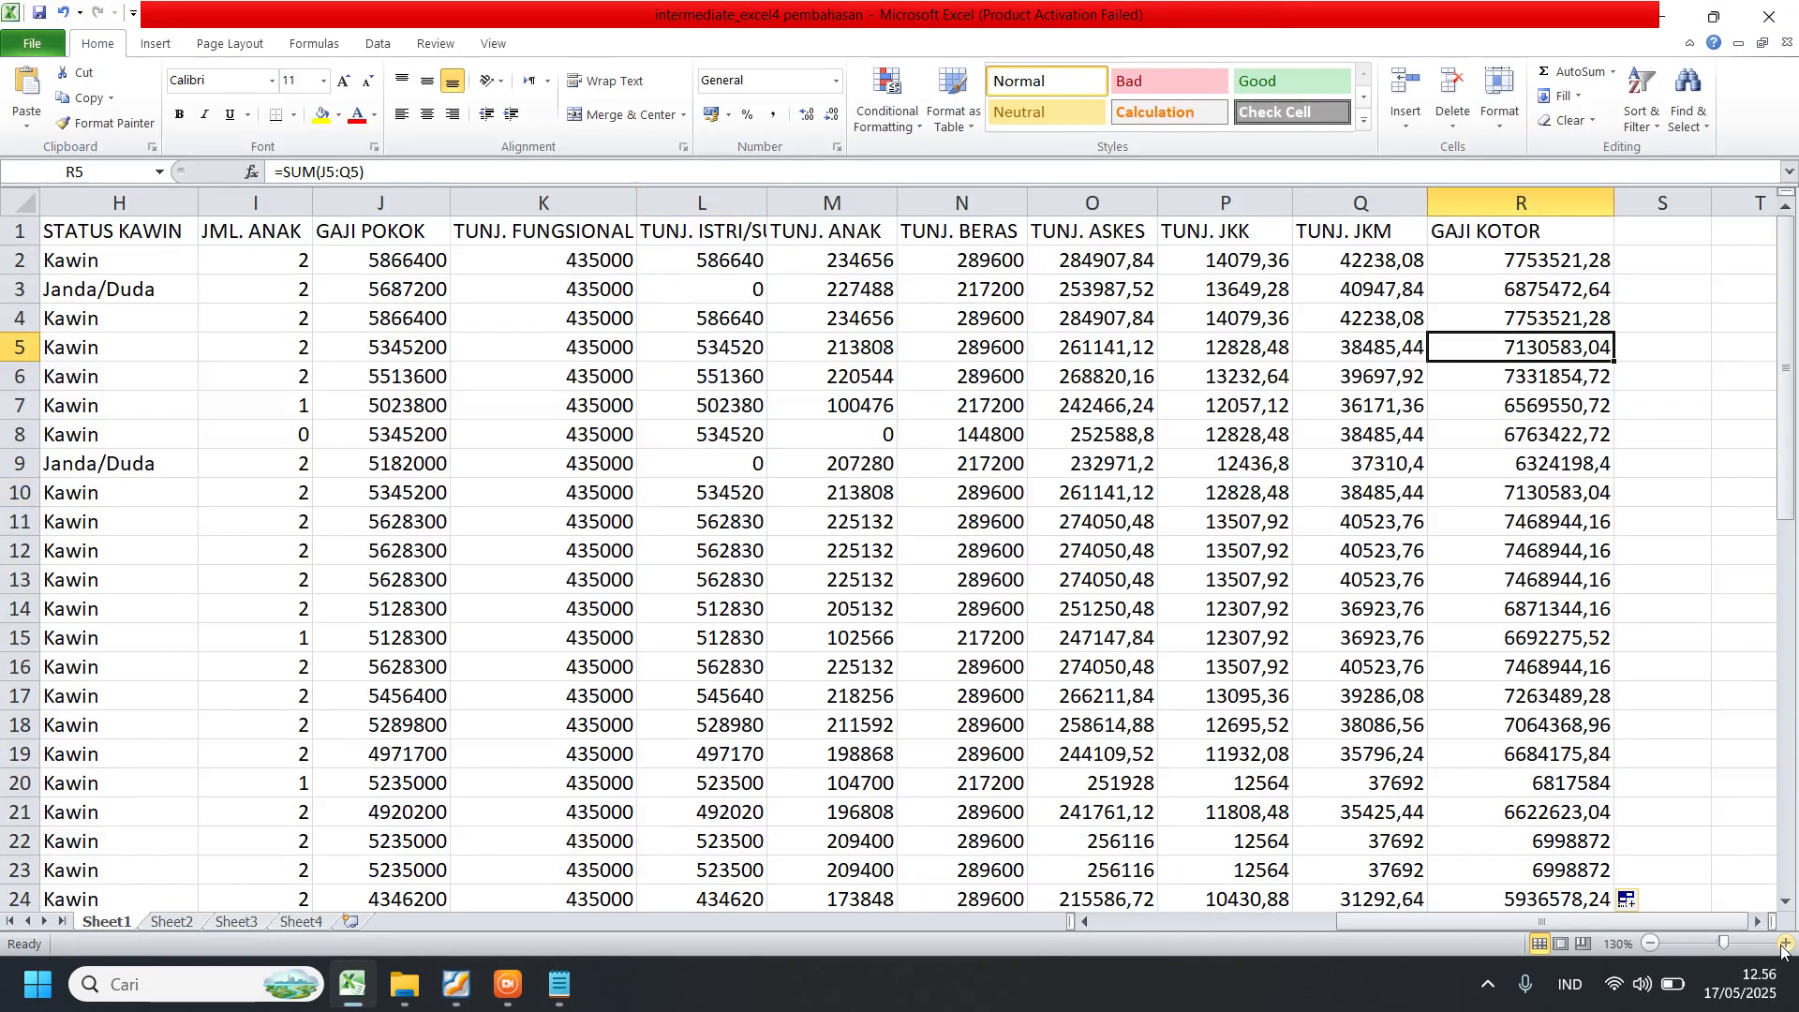
- Enter the deduction headings POT. IWP 1% in S1 and POT. IWP 8% in T1
{"action": "left_click", "coordinate": [1757, 922]}
{"action": "left_click", "coordinate": [1757, 925]}
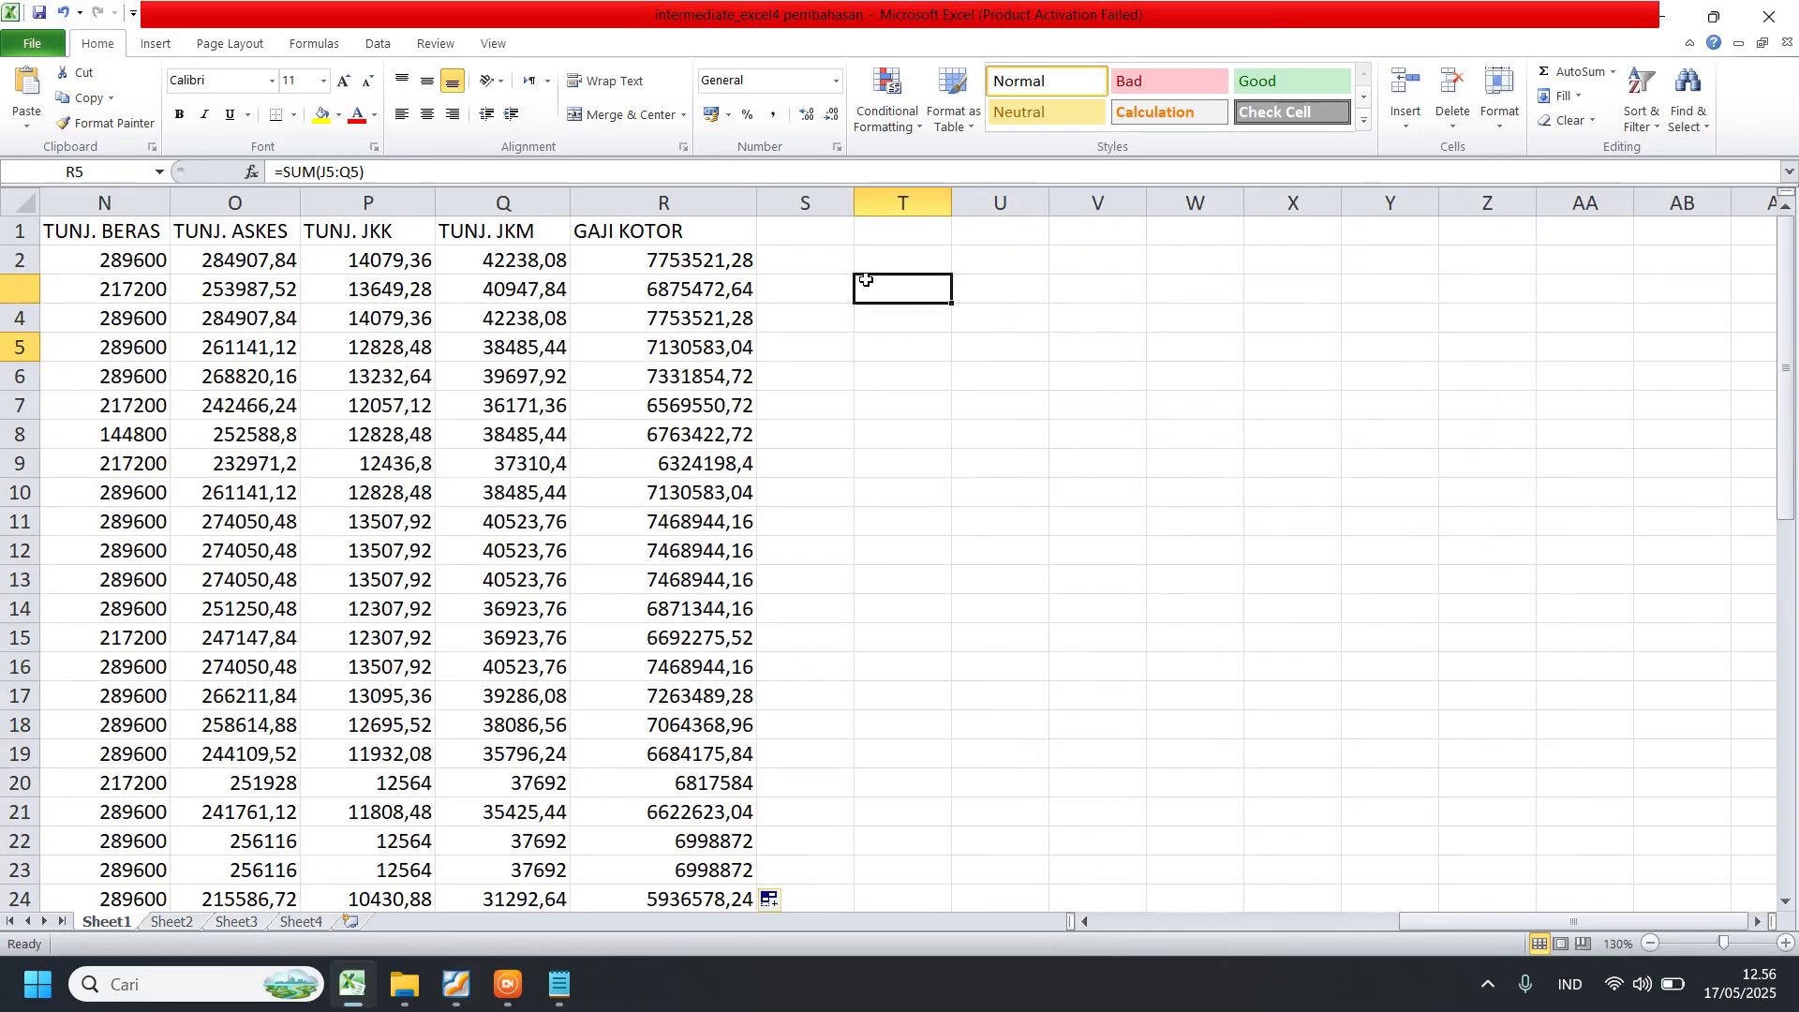
{"action": "left_click", "coordinate": [807, 236]}
{"action": "type", "text": "POT"}
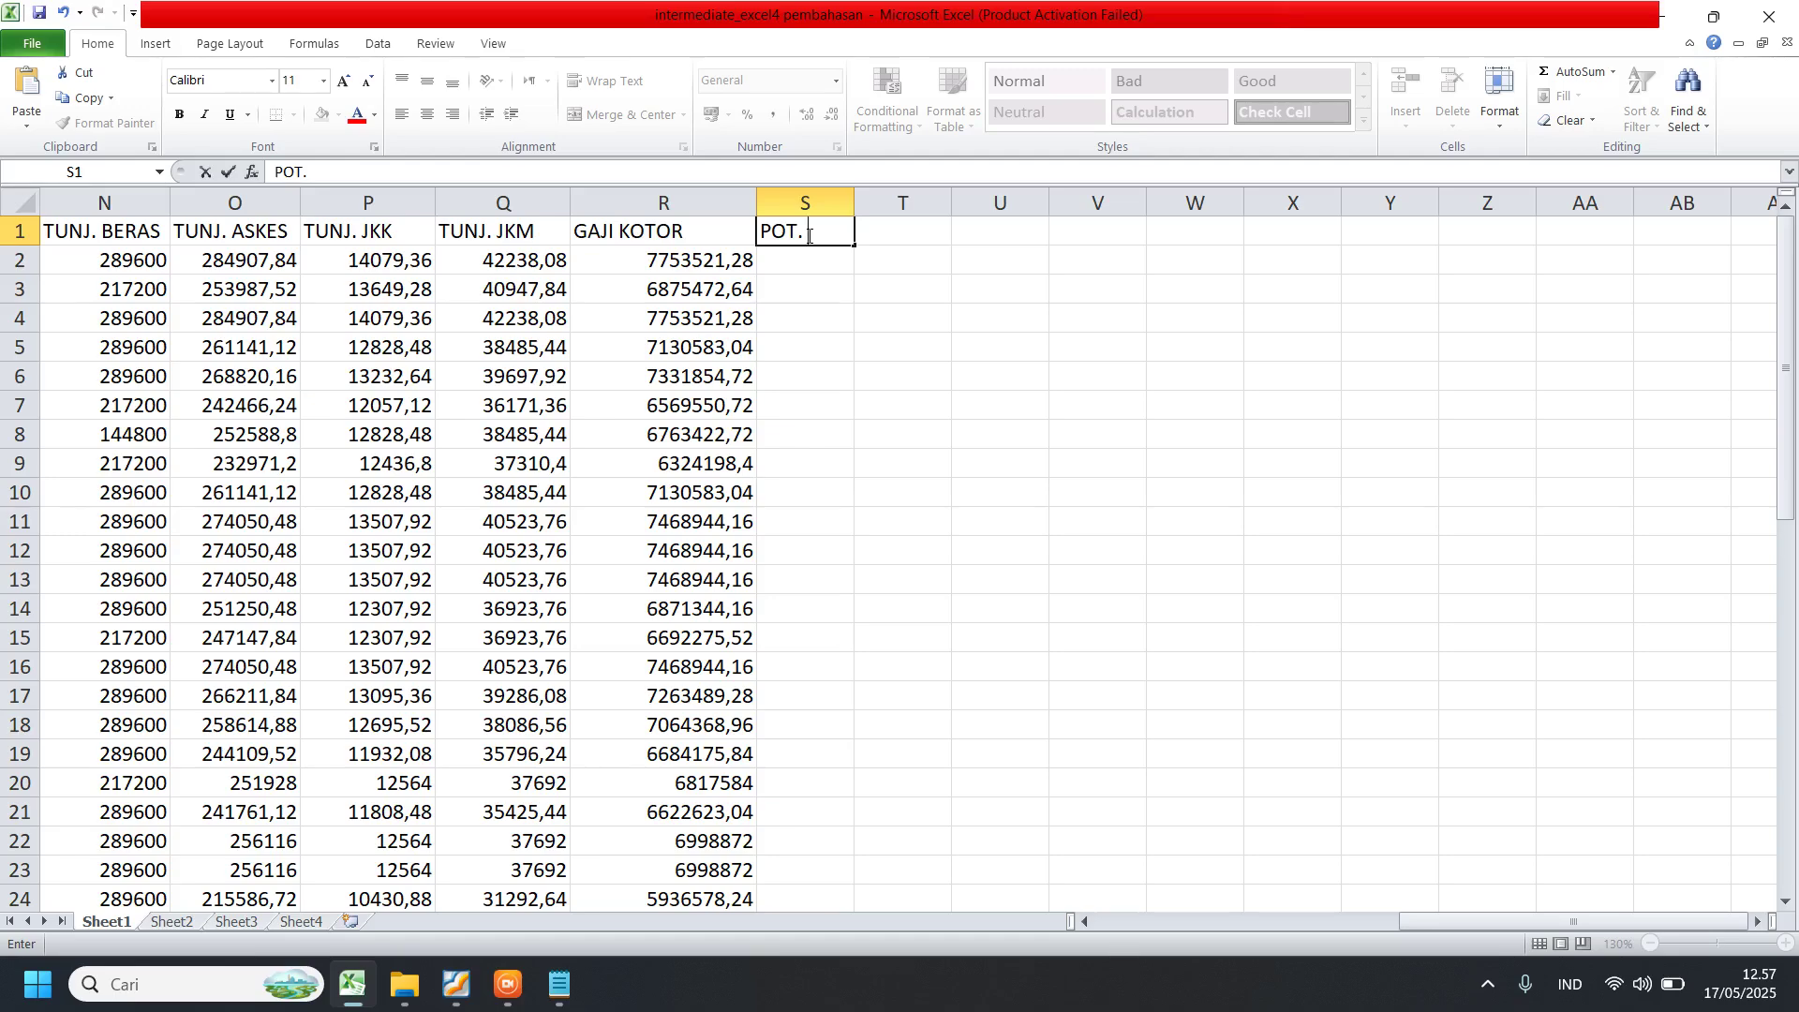
{"action": "type", "text": ". IWP 1%"}
{"action": "key", "text": "Tab"}
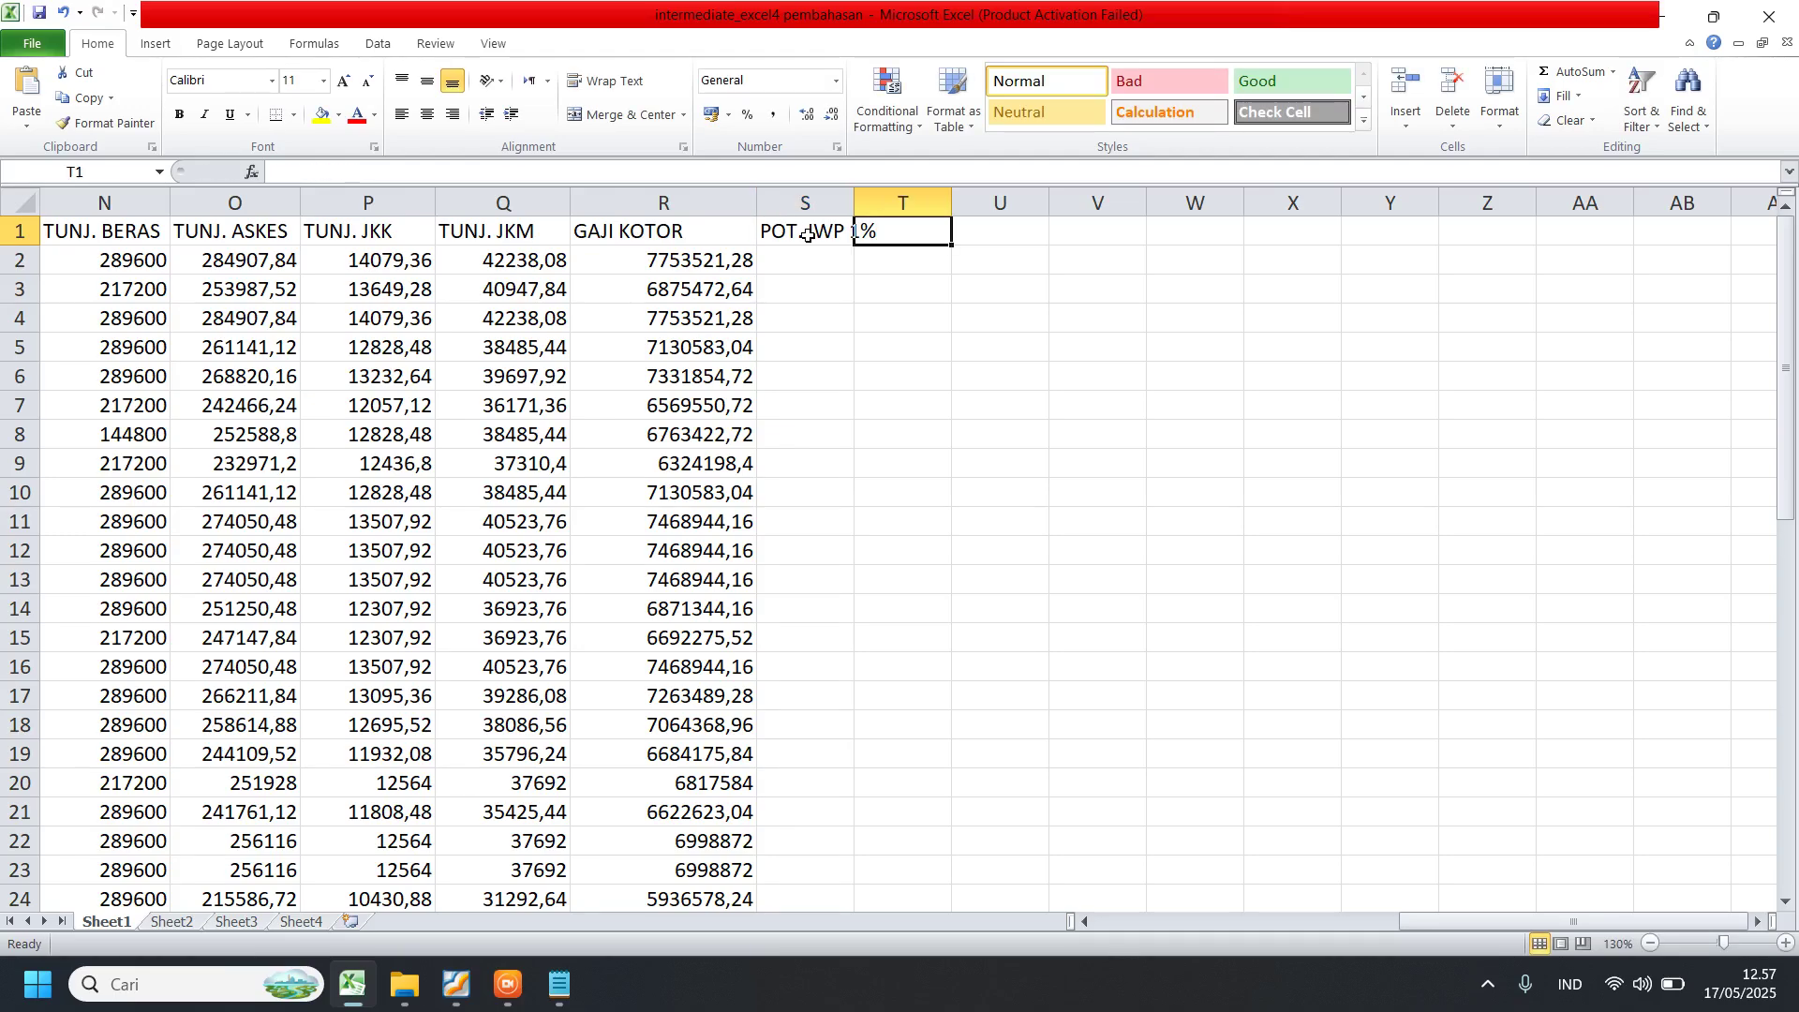
{"action": "type", "text": "POT"}
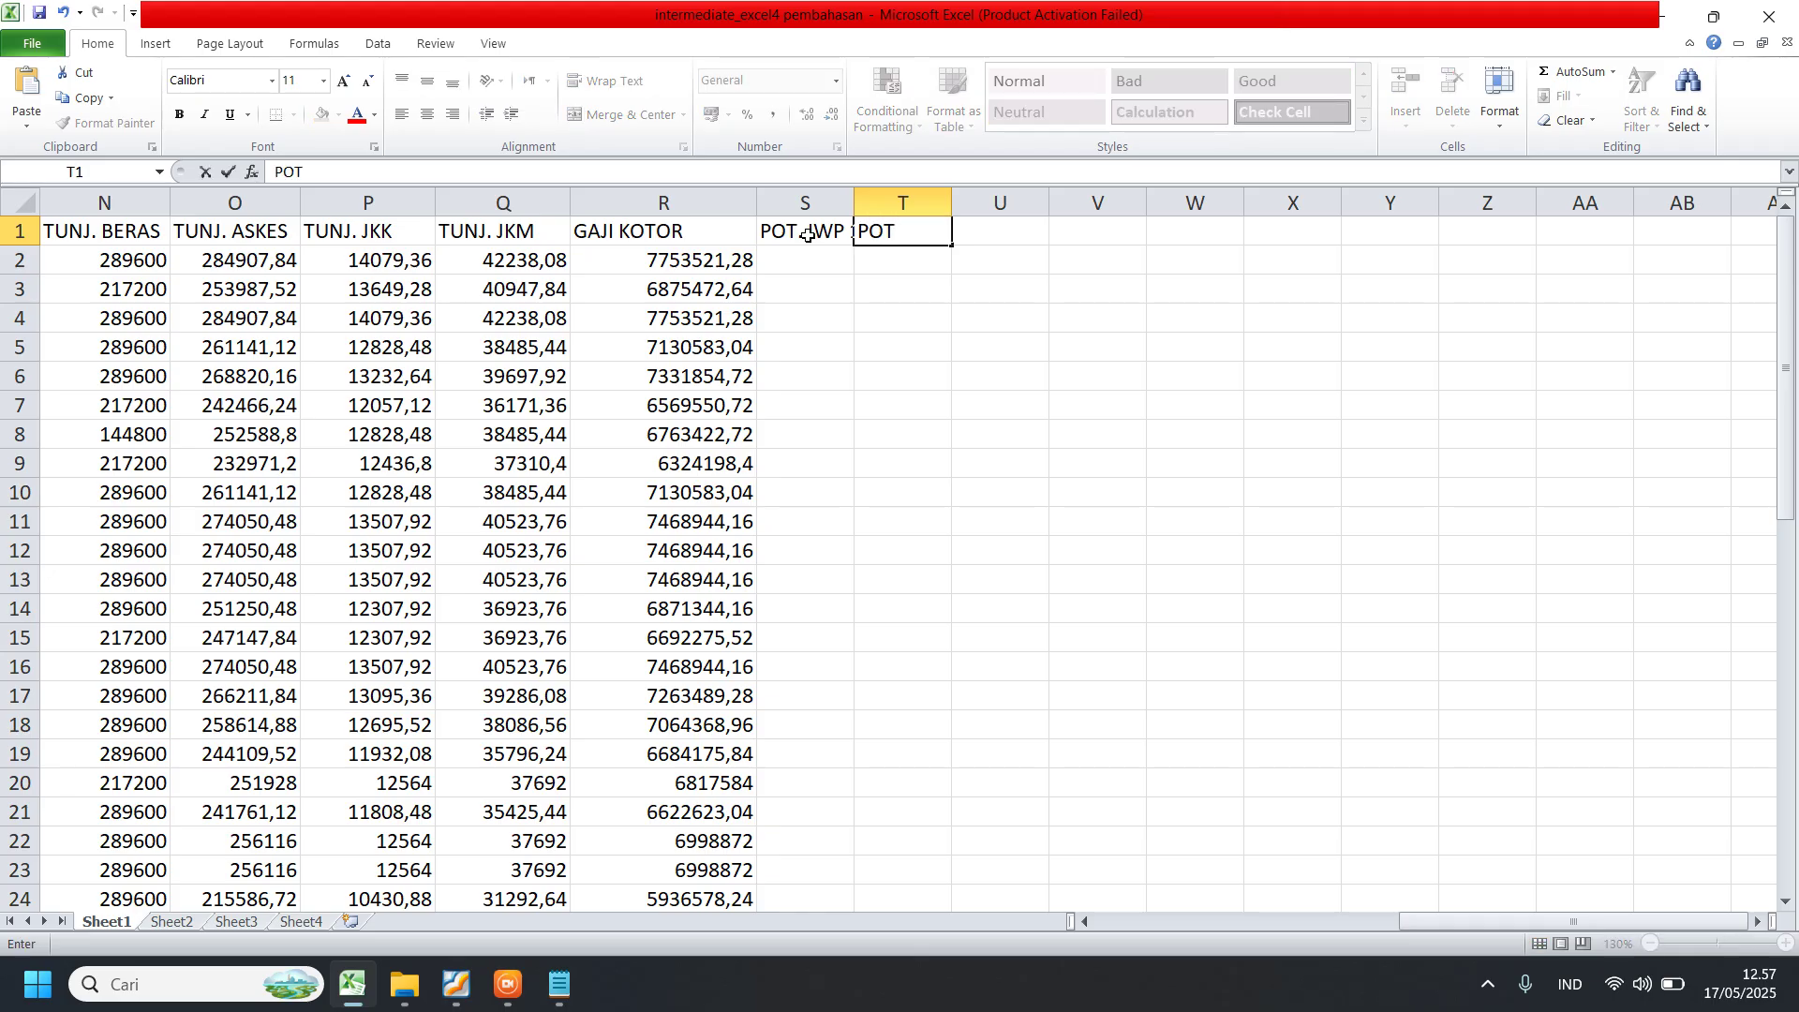
{"action": "type", "text": ". IWP 8%"}
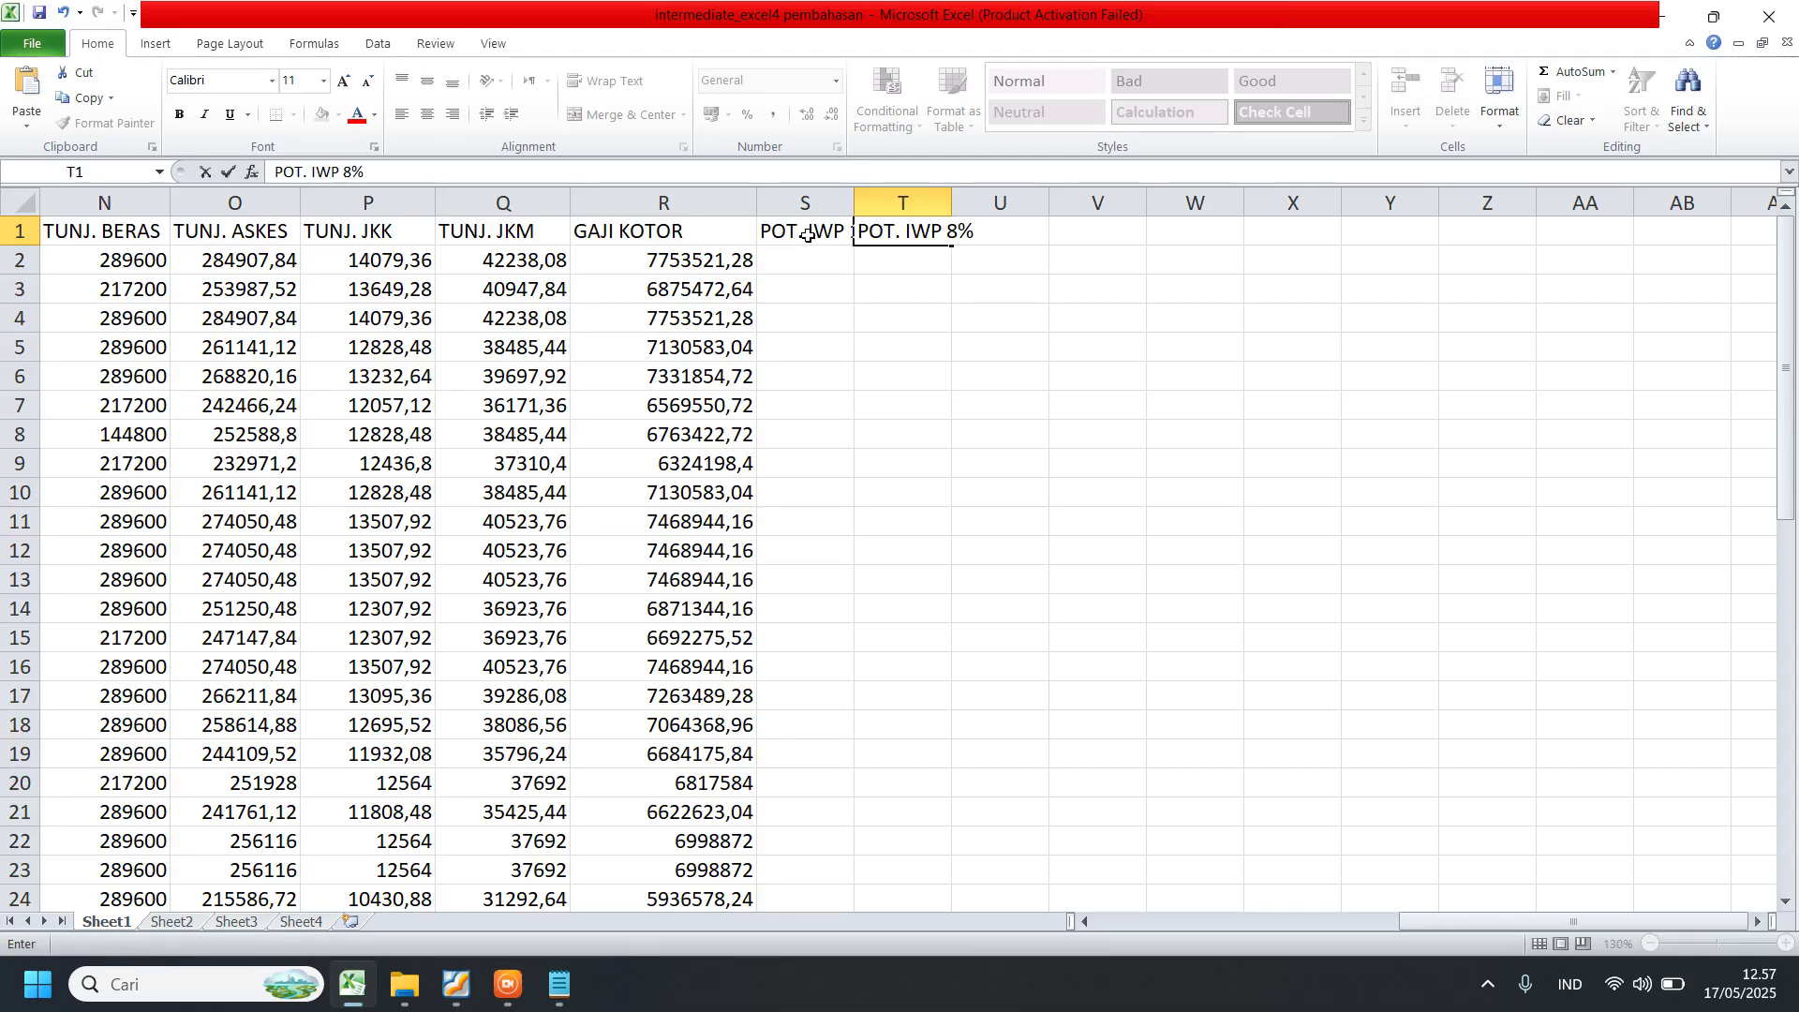
{"action": "key", "text": "Tab"}
- Enter the heading POT. ASKES in U1, with a period after POT
{"action": "type", "text": "PO"}
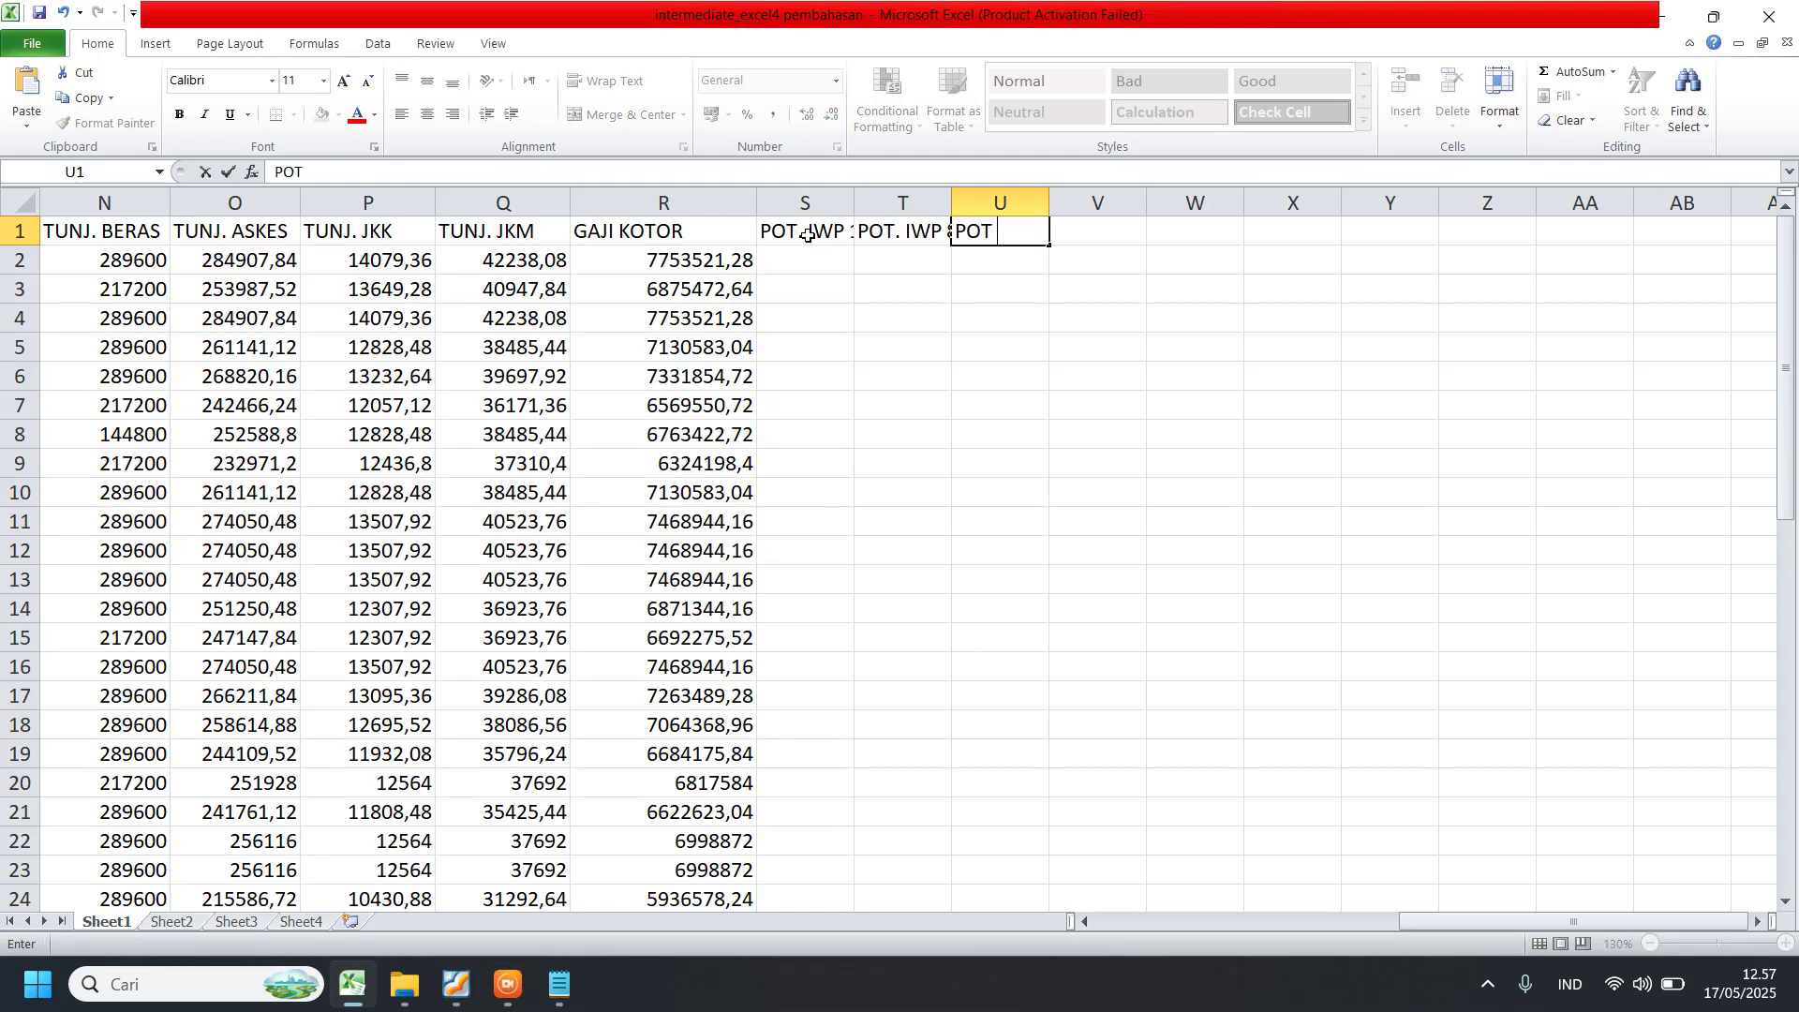
{"action": "type", "text": "T ASKES"}
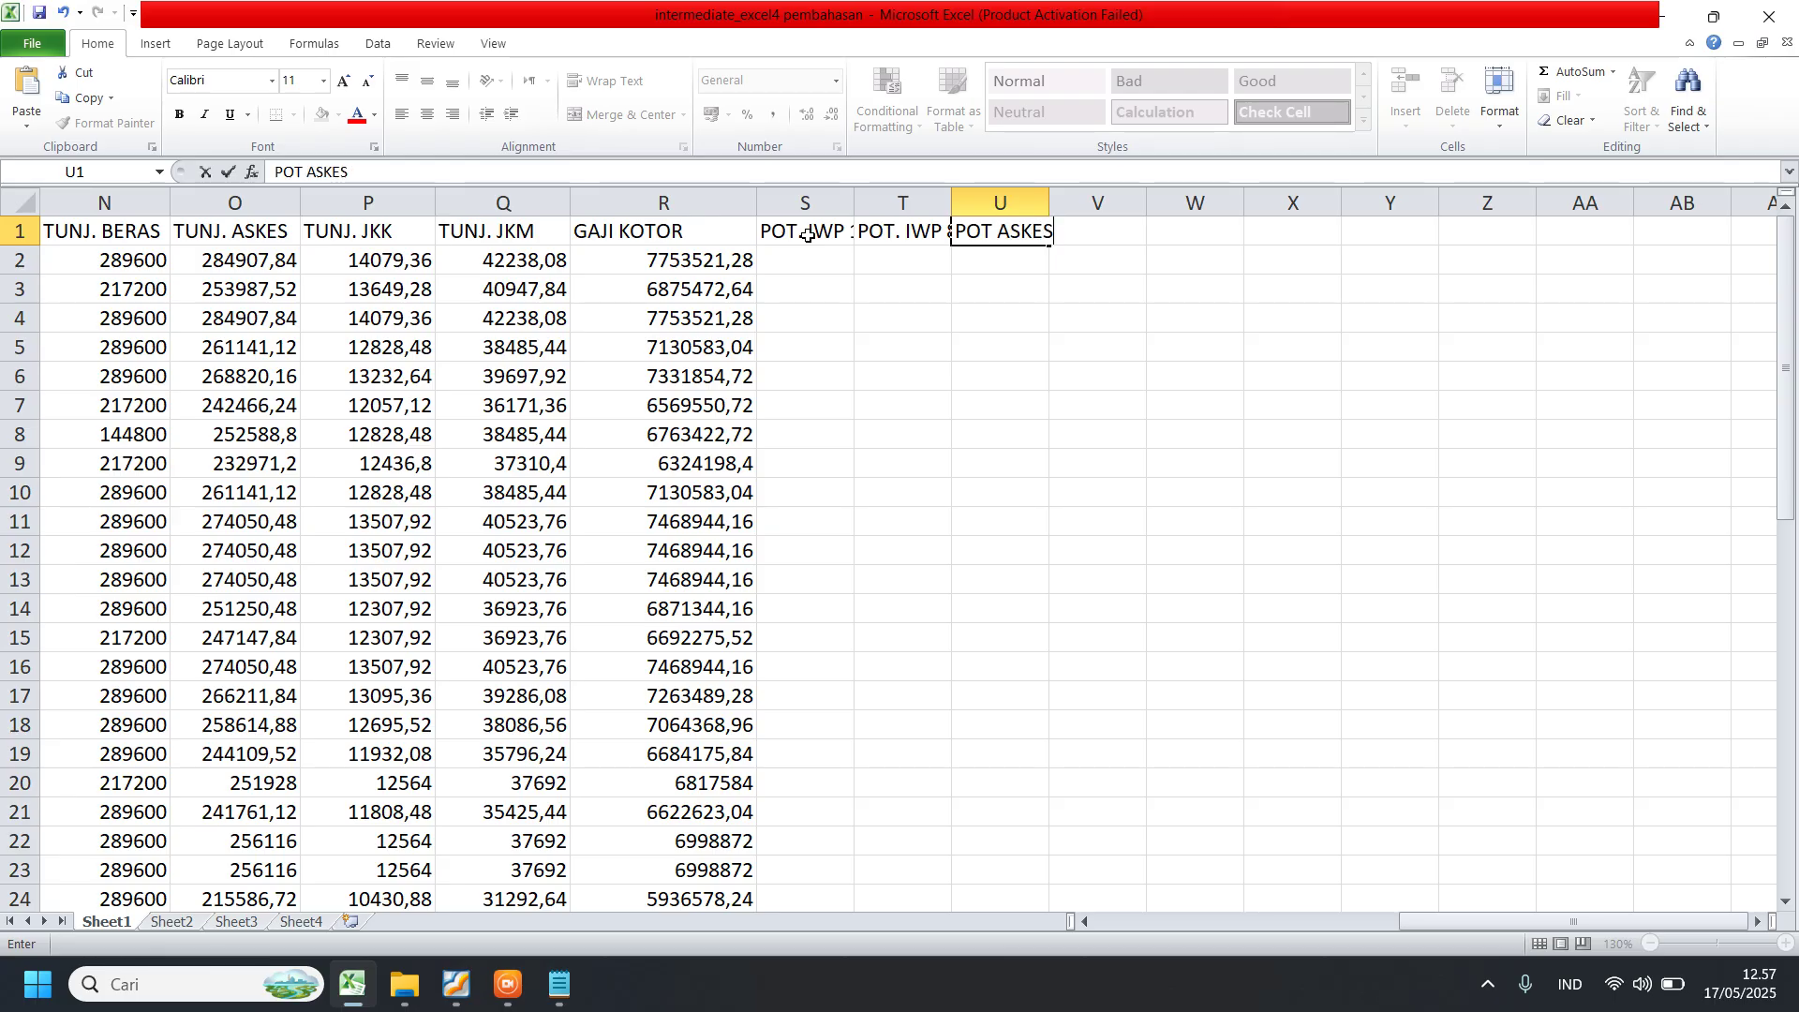
{"action": "left_click", "coordinate": [808, 235]}
{"action": "key", "text": "Left"}
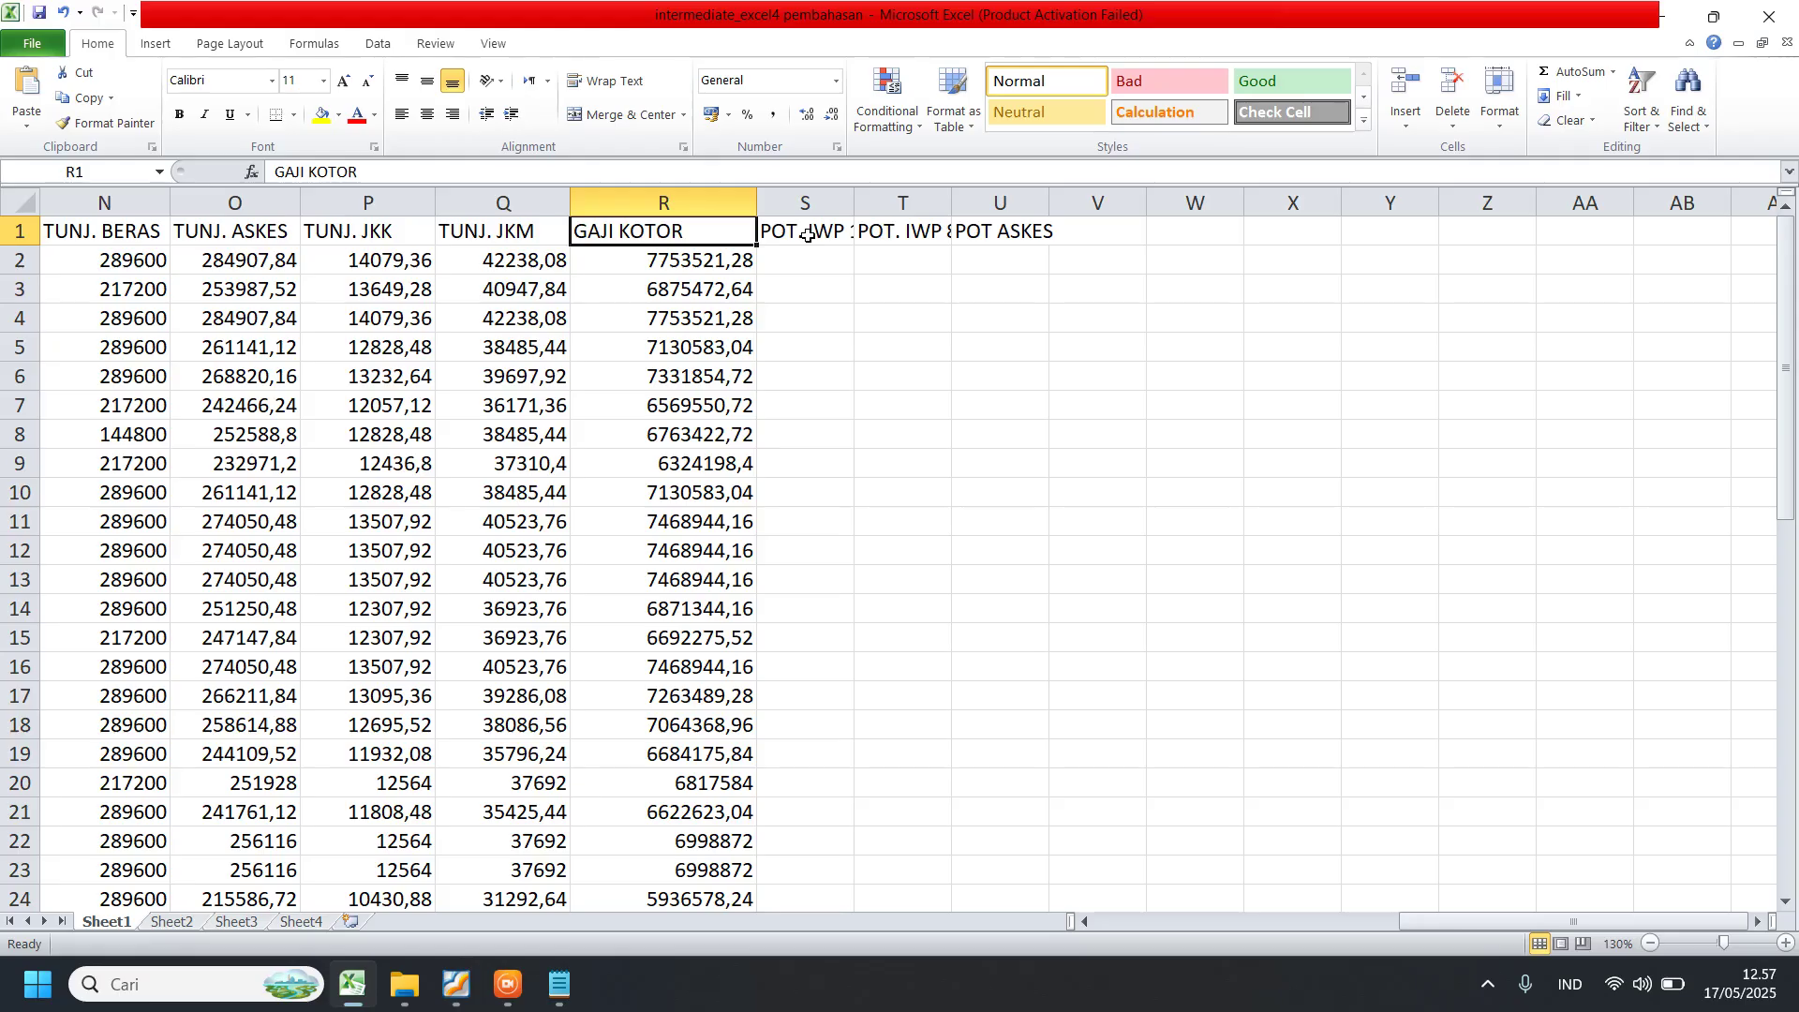
{"action": "double_click", "coordinate": [998, 232]}
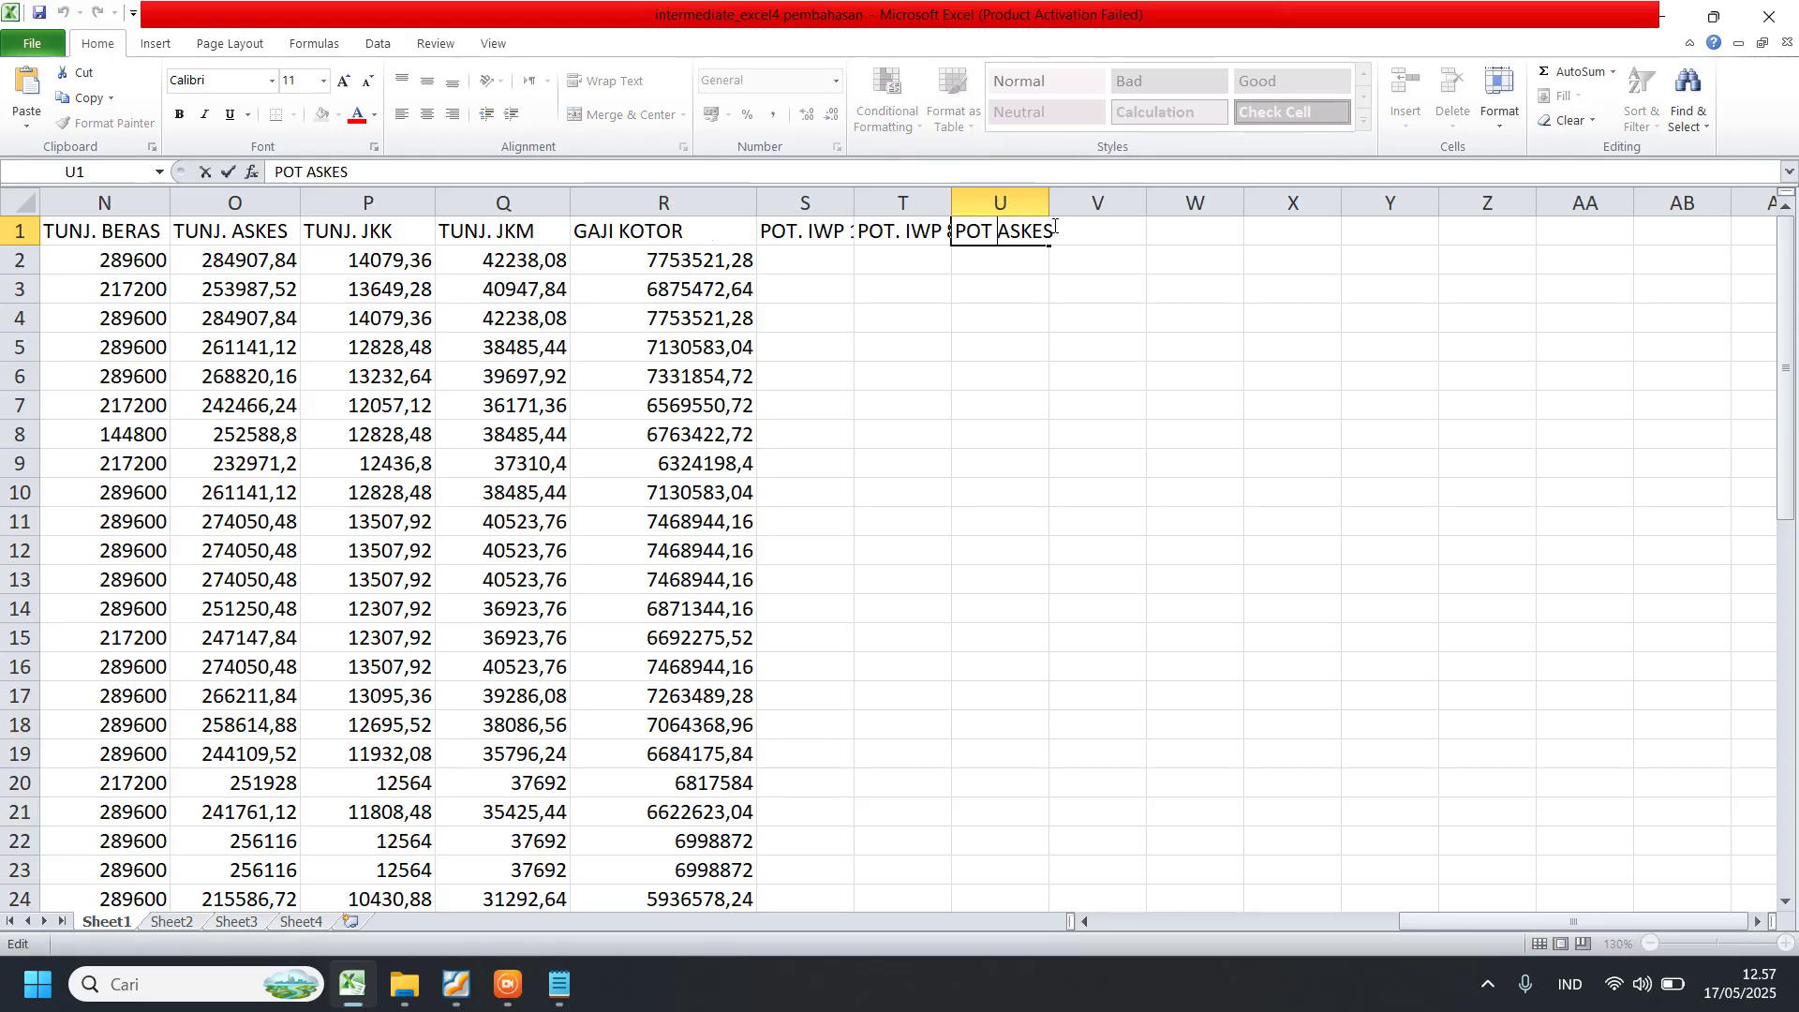
{"action": "type", "text": "."}
{"action": "left_click", "coordinate": [1108, 221]}
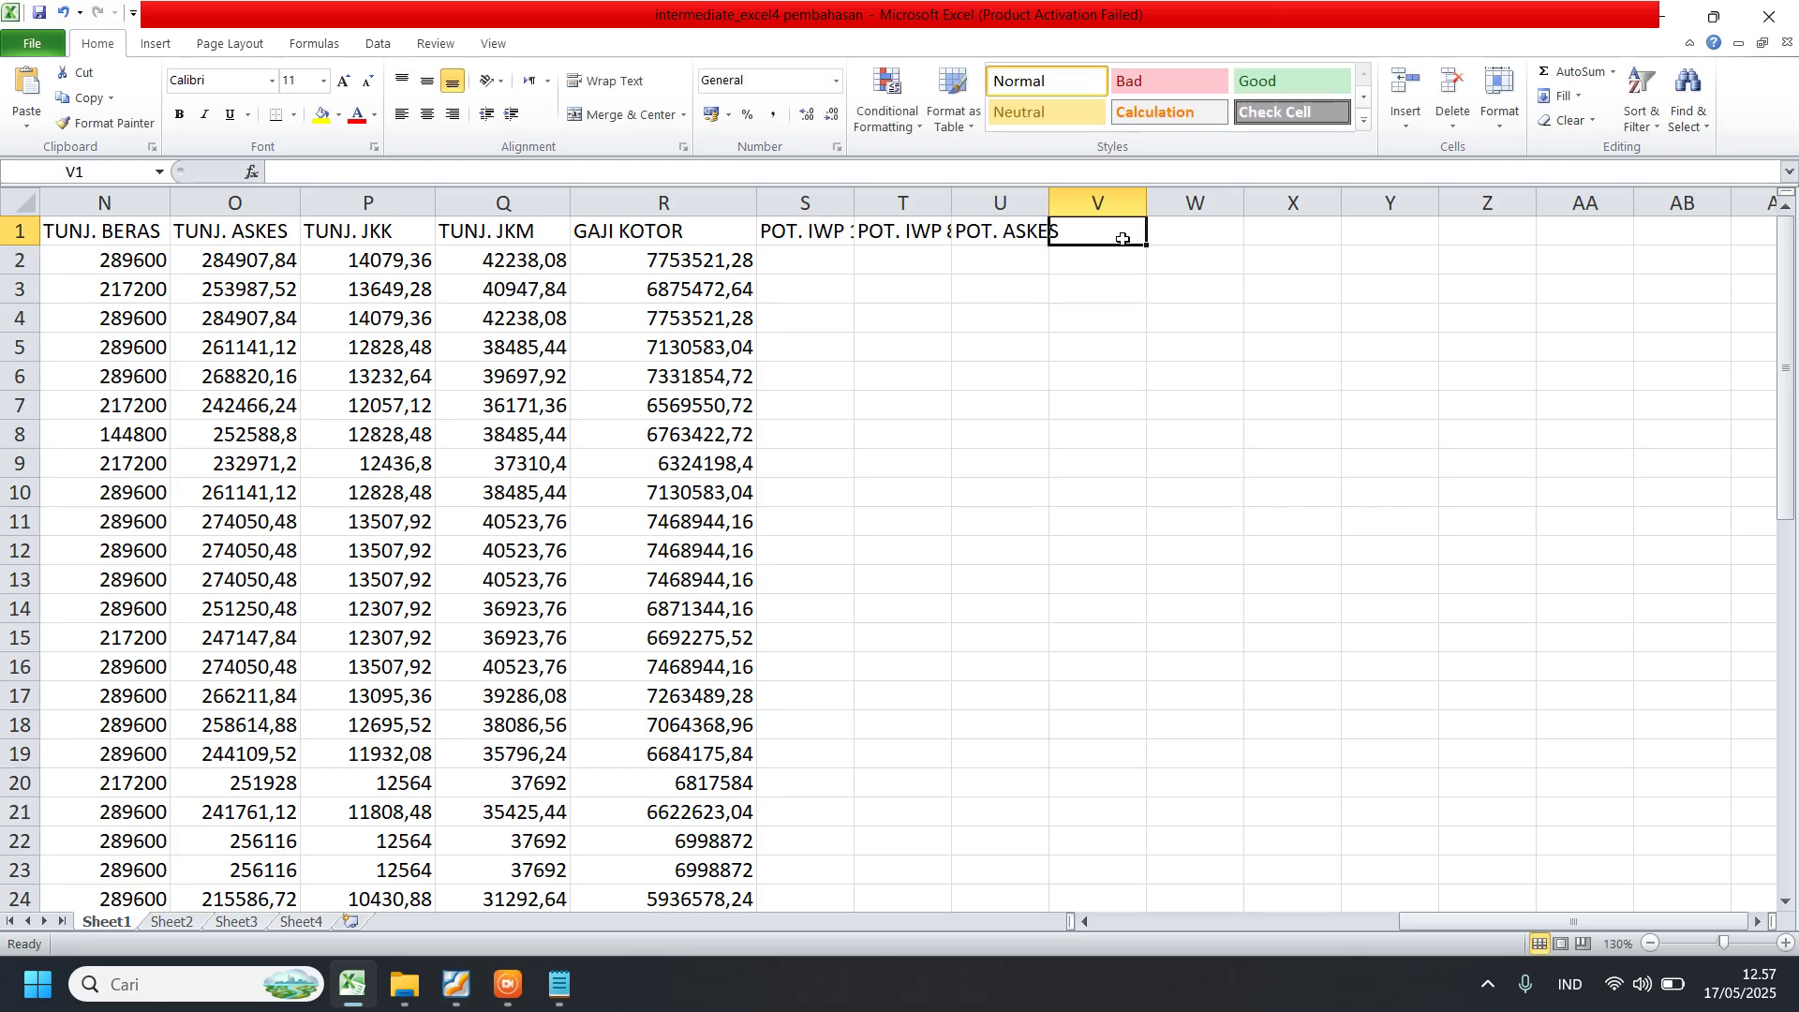
- Enter the deduction headings POT. JKK in V1 and POT.JKM in W1
{"action": "type", "text": "POT"}
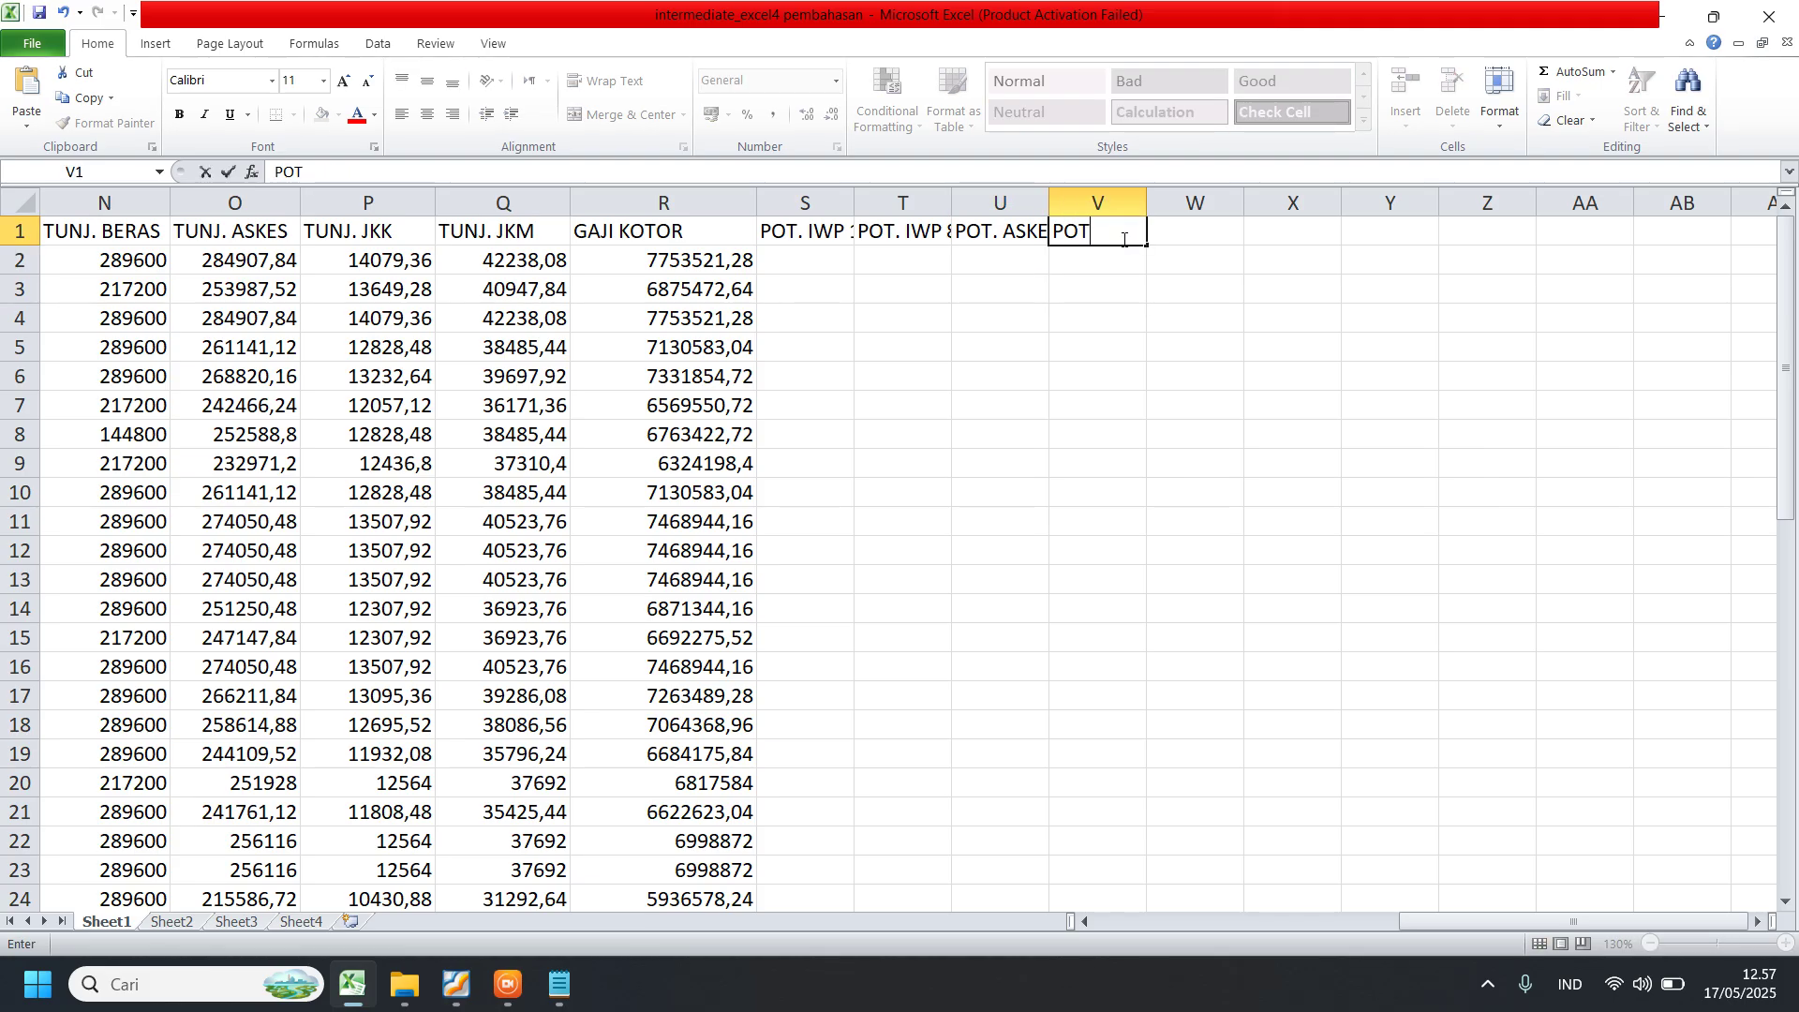
{"action": "type", "text": ". JKK"}
{"action": "key", "text": "Tab"}
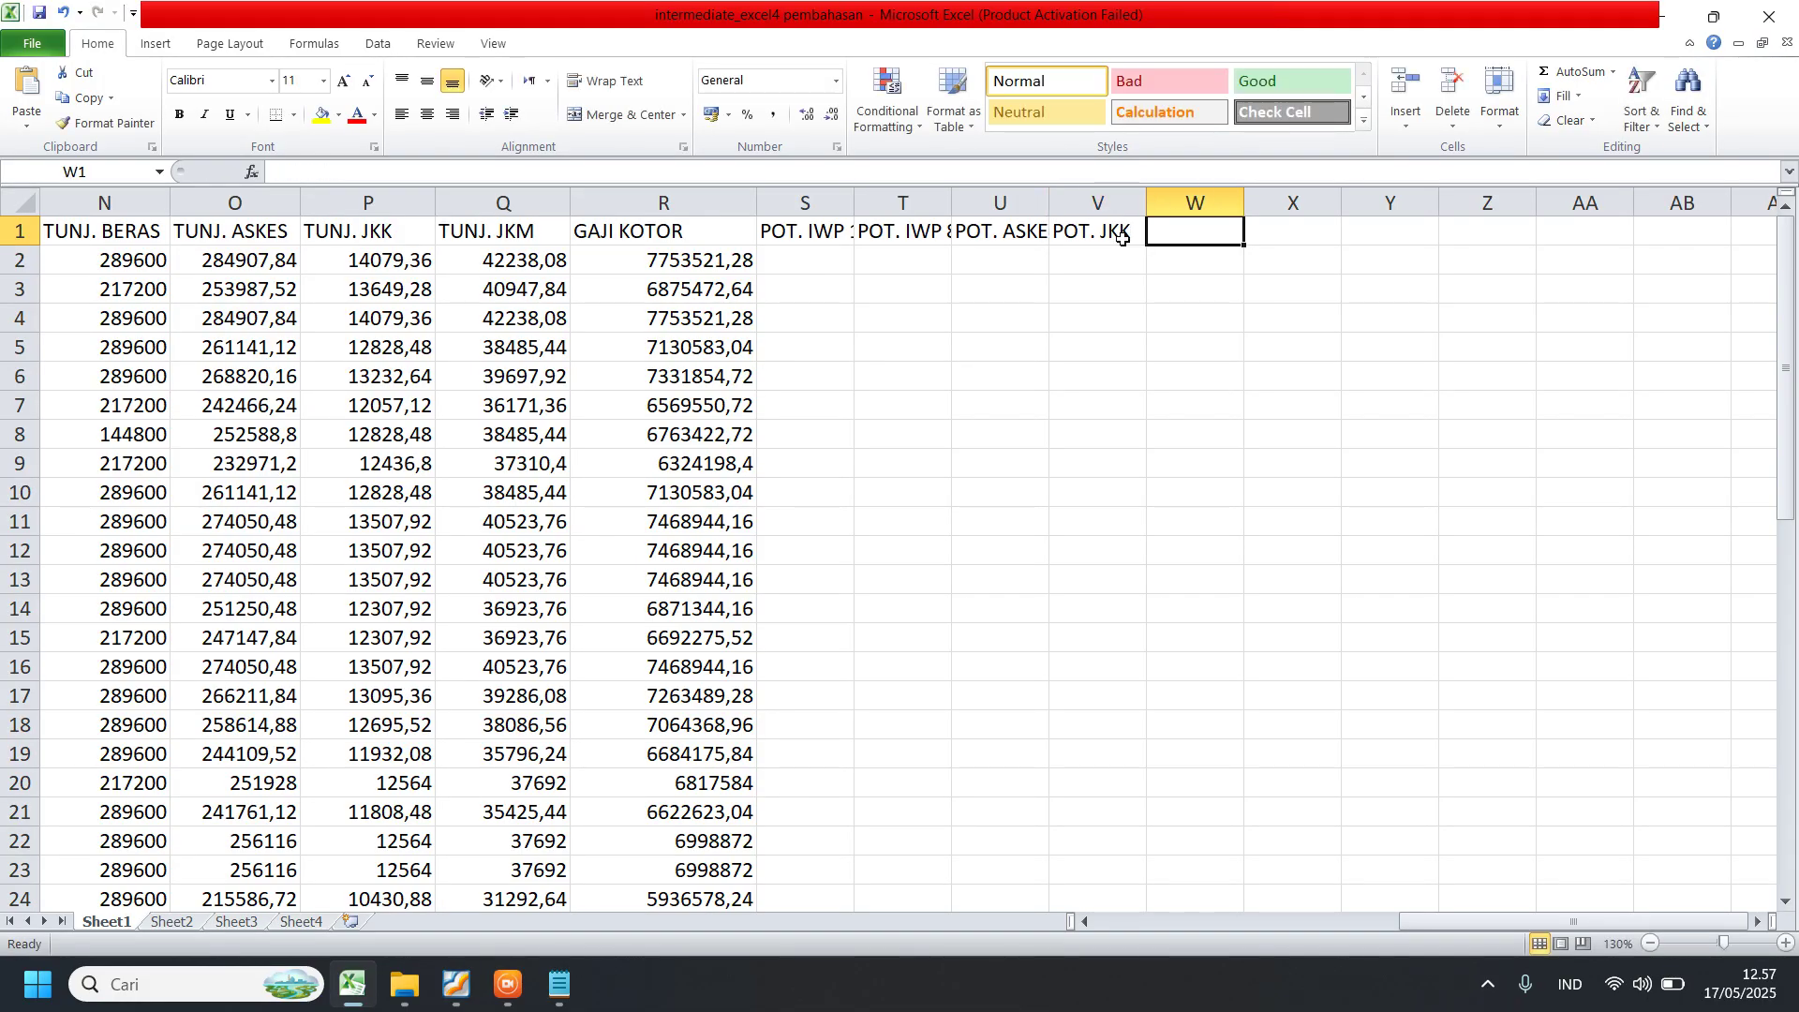
{"action": "type", "text": "PO"}
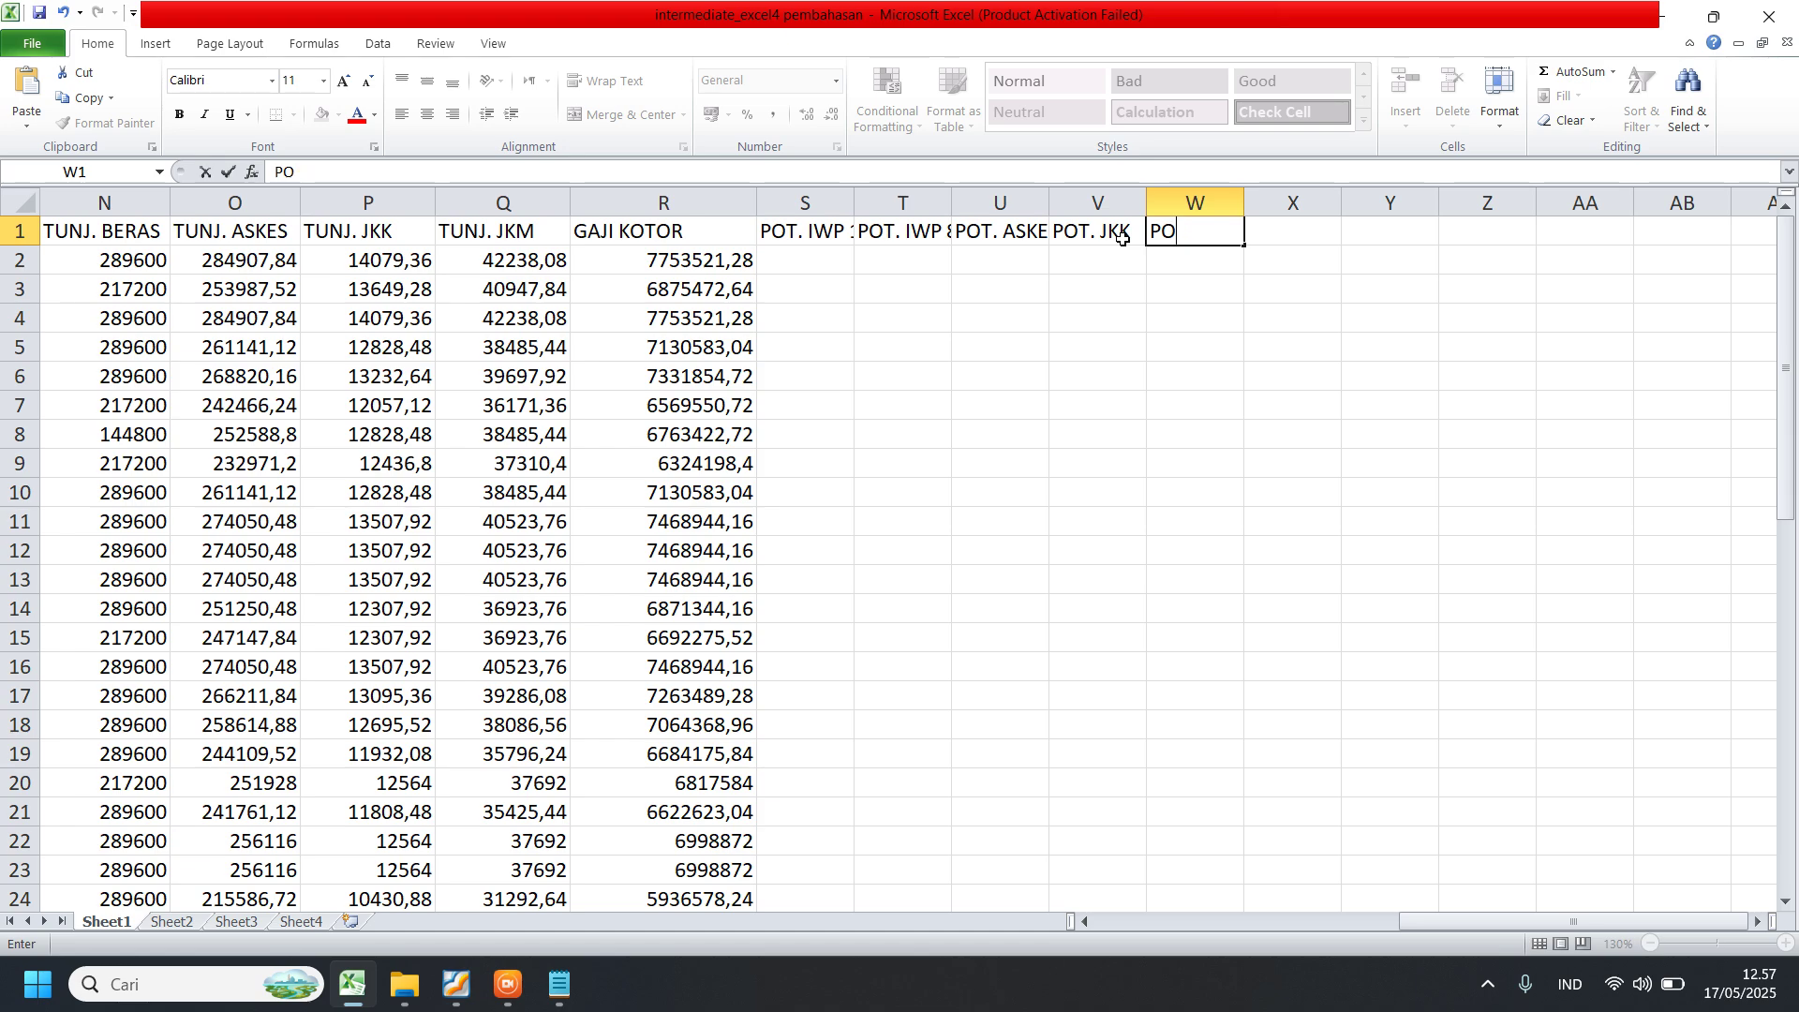
{"action": "type", "text": "T.JKM"}
{"action": "key", "text": "Return"}
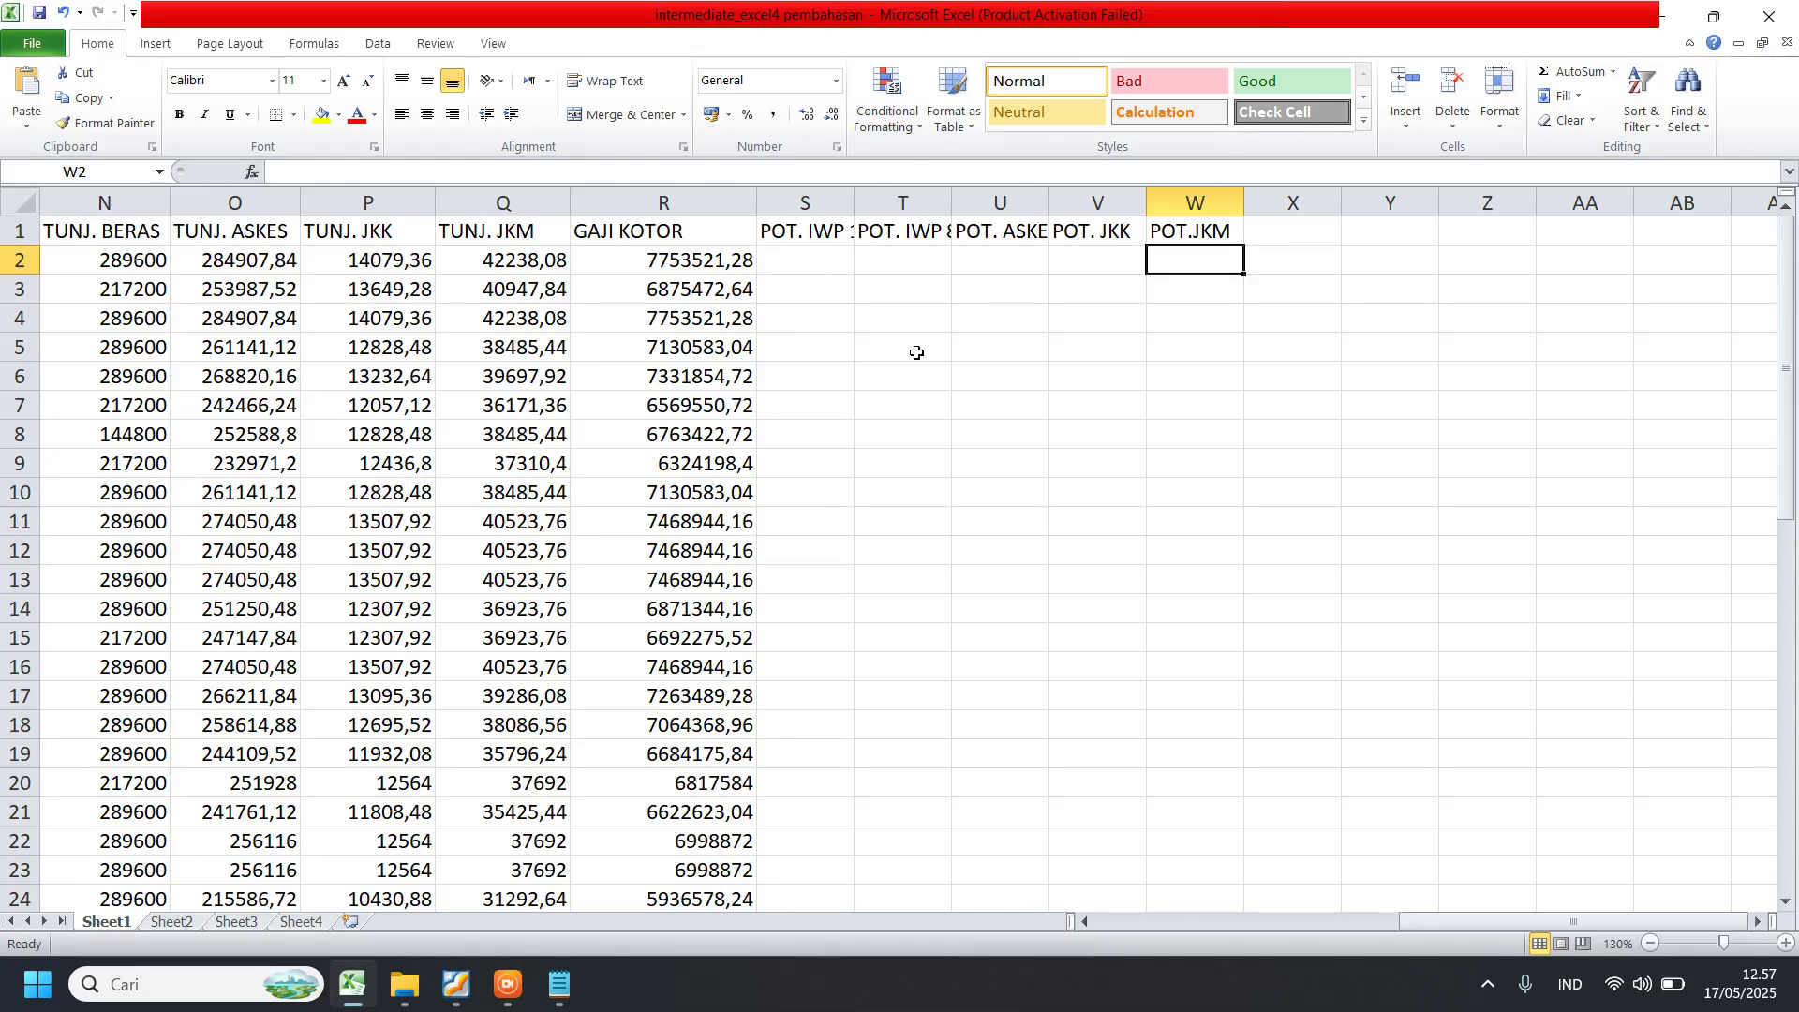
- Widen the five deduction columns S to W together so their headings fit
{"action": "left_click_drag", "start_coordinate": [816, 208], "coordinate": [1157, 201]}
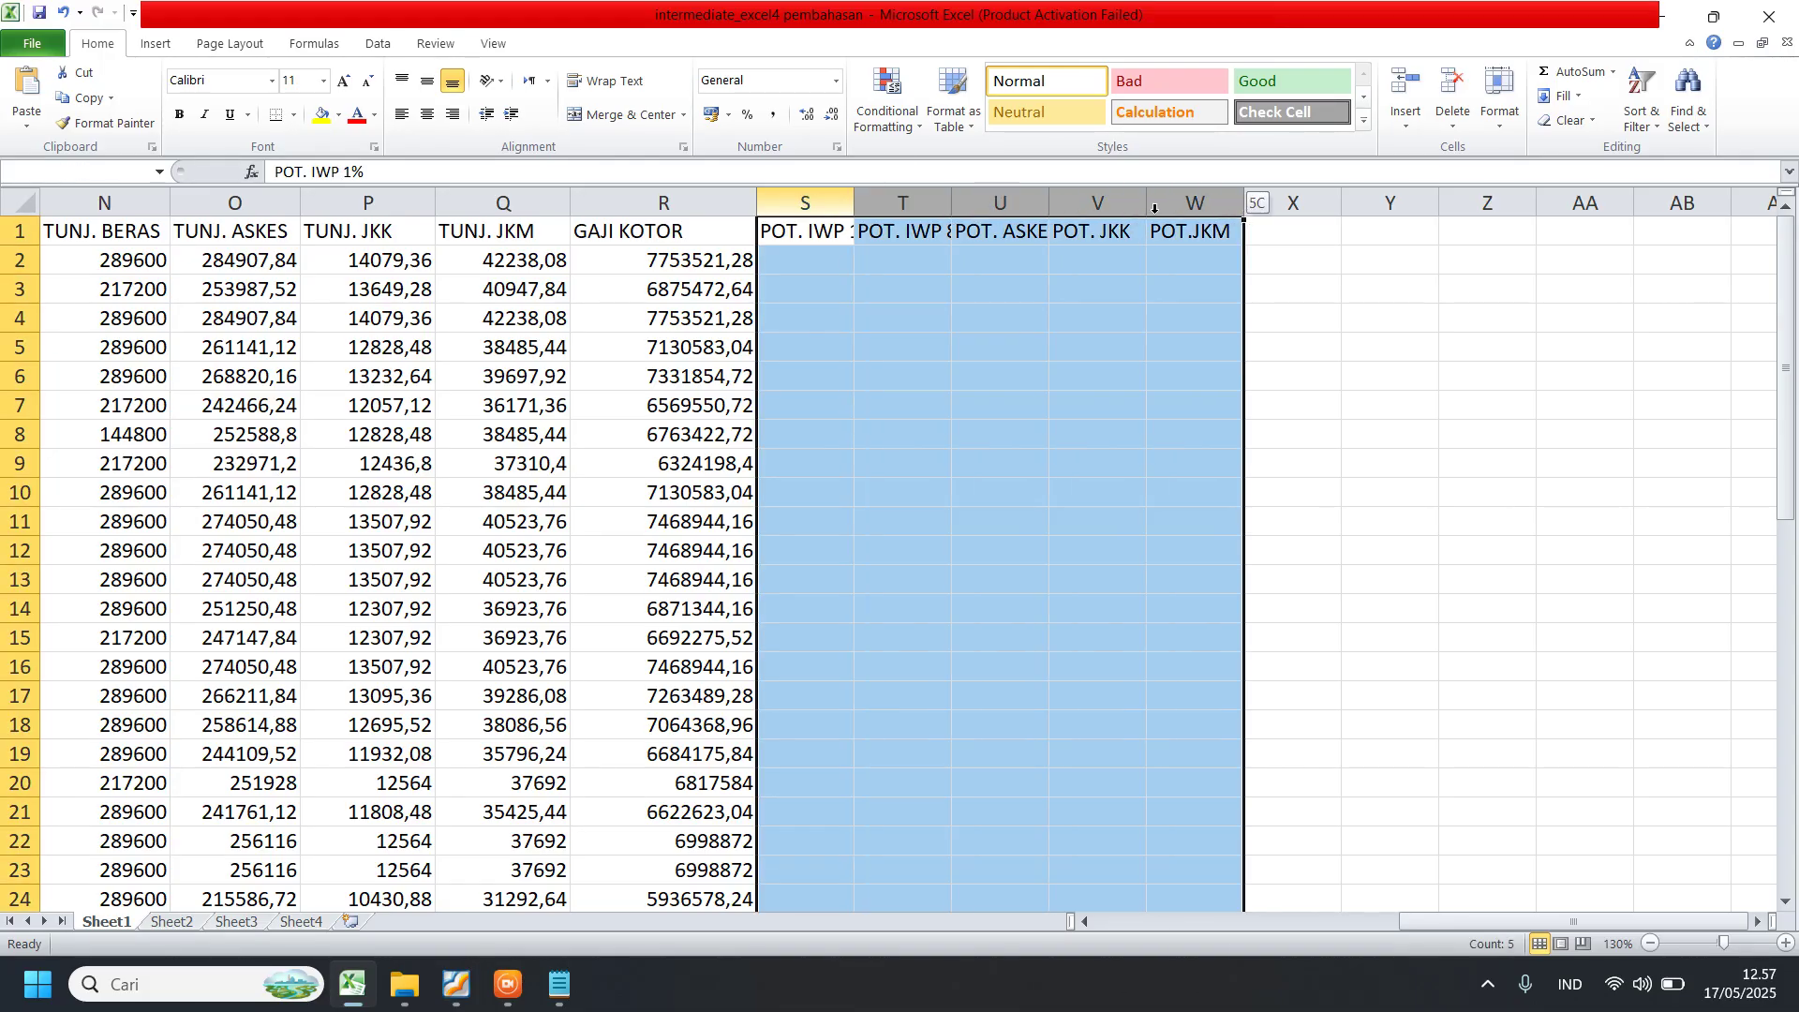
{"action": "left_click", "coordinate": [831, 406]}
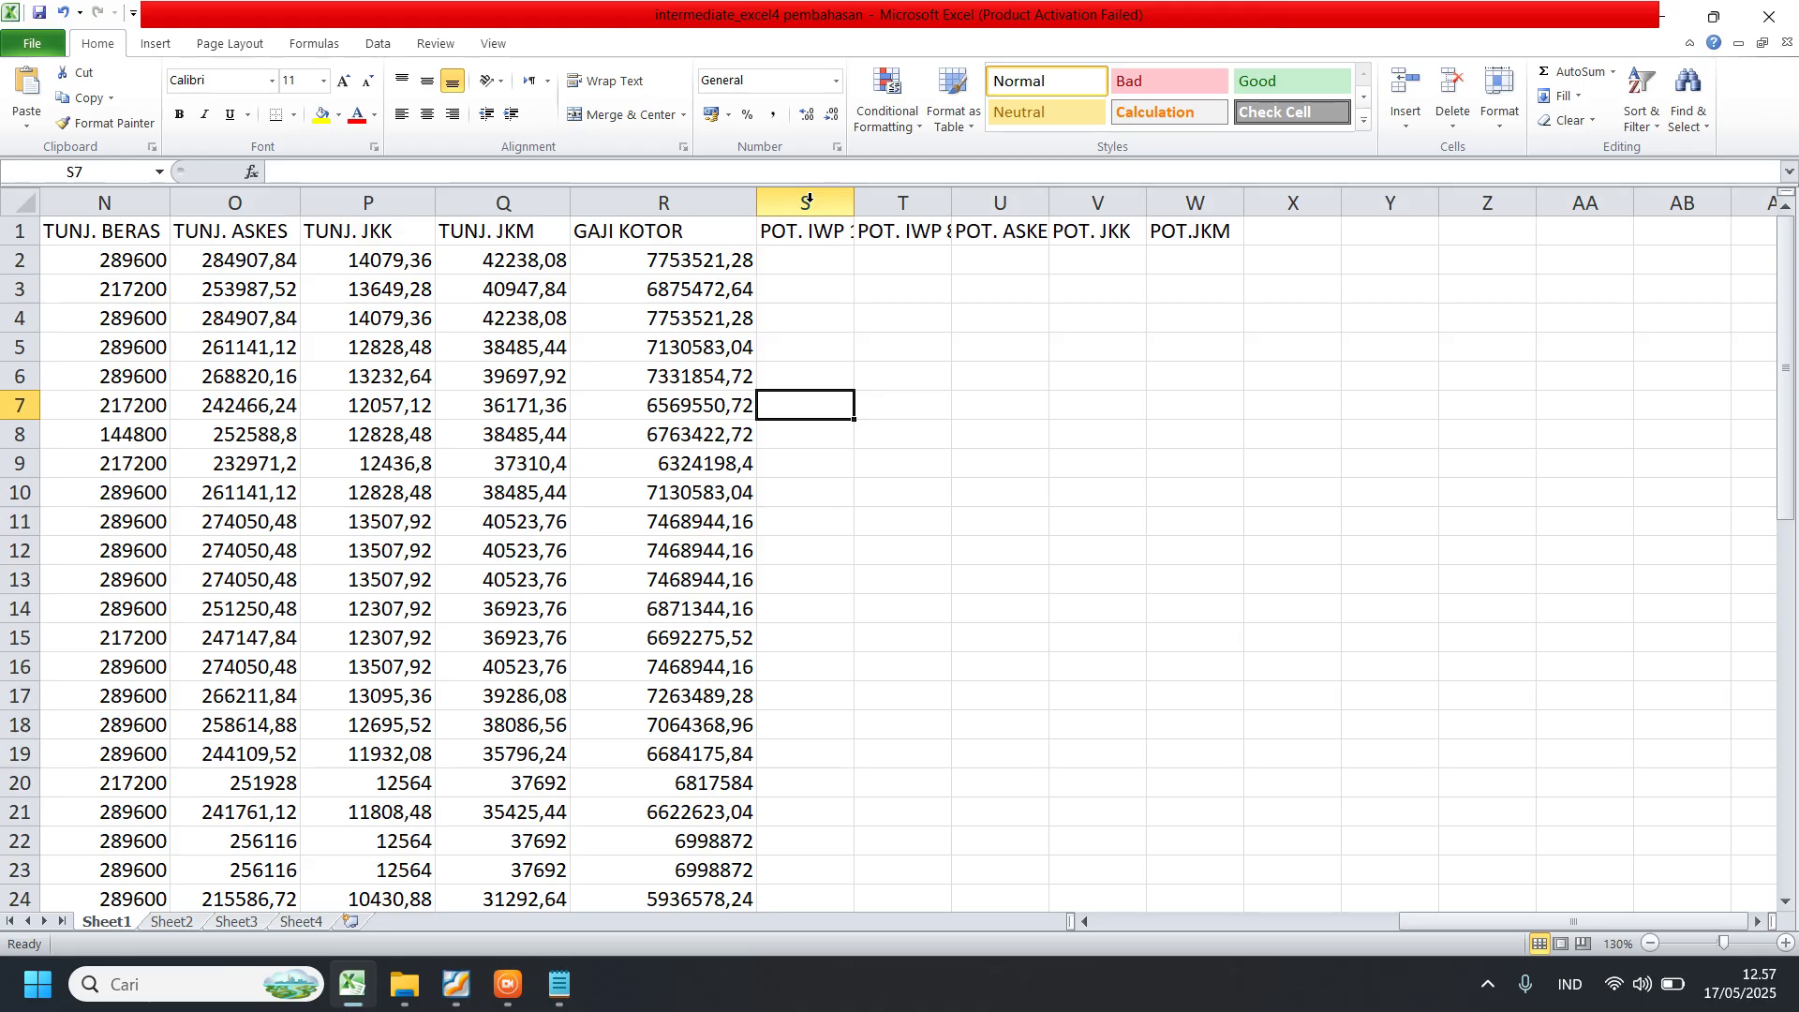
{"action": "left_click", "coordinate": [807, 199]}
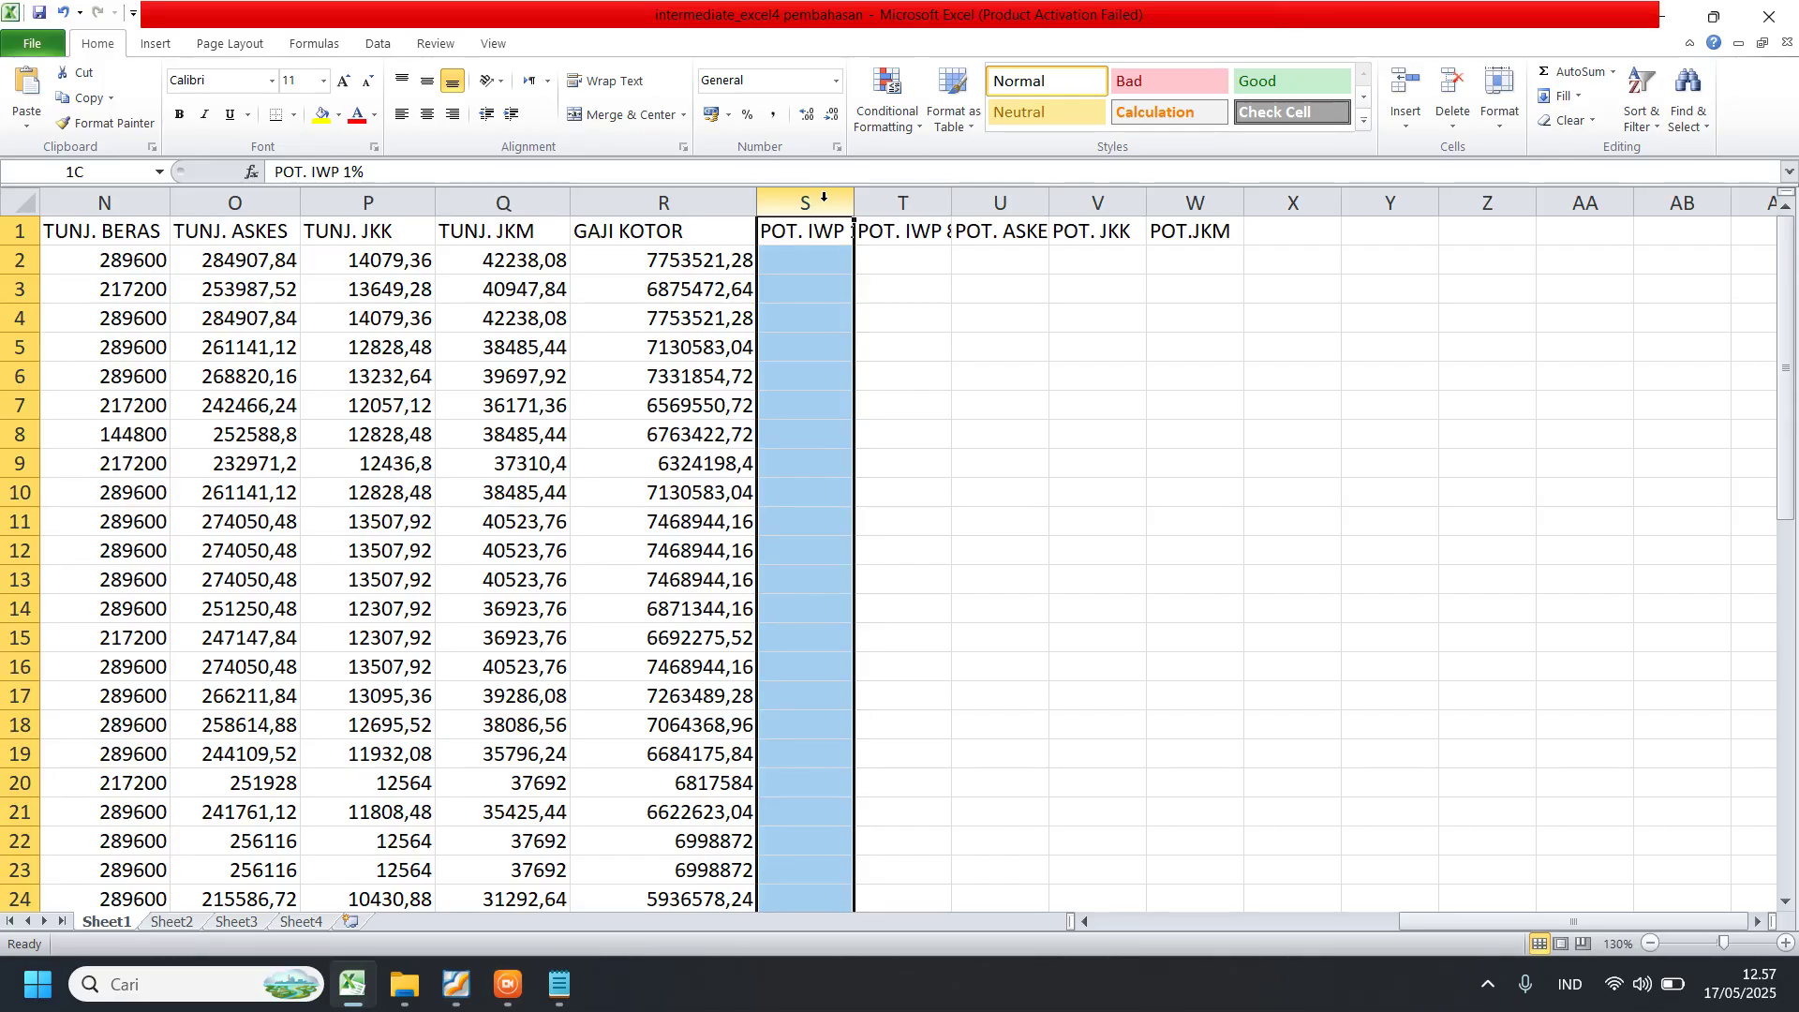
{"action": "left_click_drag", "start_coordinate": [827, 197], "coordinate": [1295, 200]}
{"action": "left_click", "coordinate": [1132, 326]}
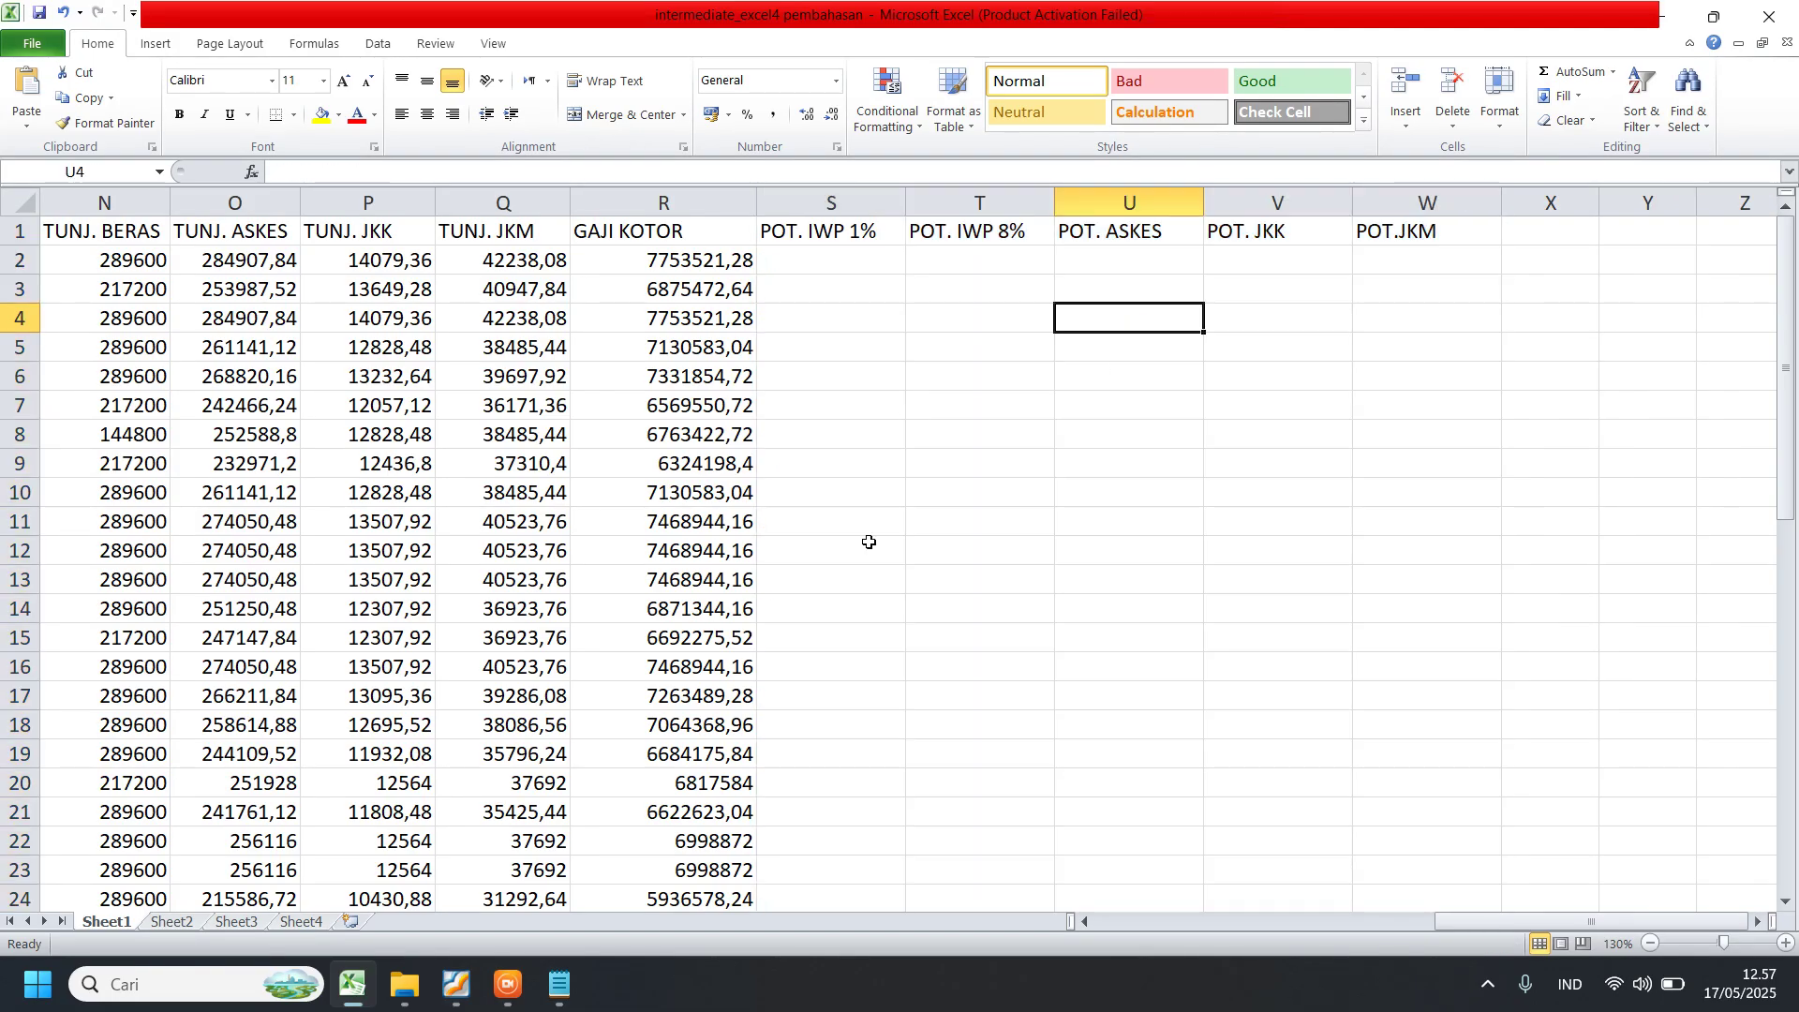
- Review the assignment PDF's rule for the 1% employee contribution and check the existing TUNJ. ASKES formula in O2
{"action": "left_click", "coordinate": [455, 986]}
{"action": "scroll", "coordinate": [857, 368], "scroll_direction": "up", "scroll_amount": 1}
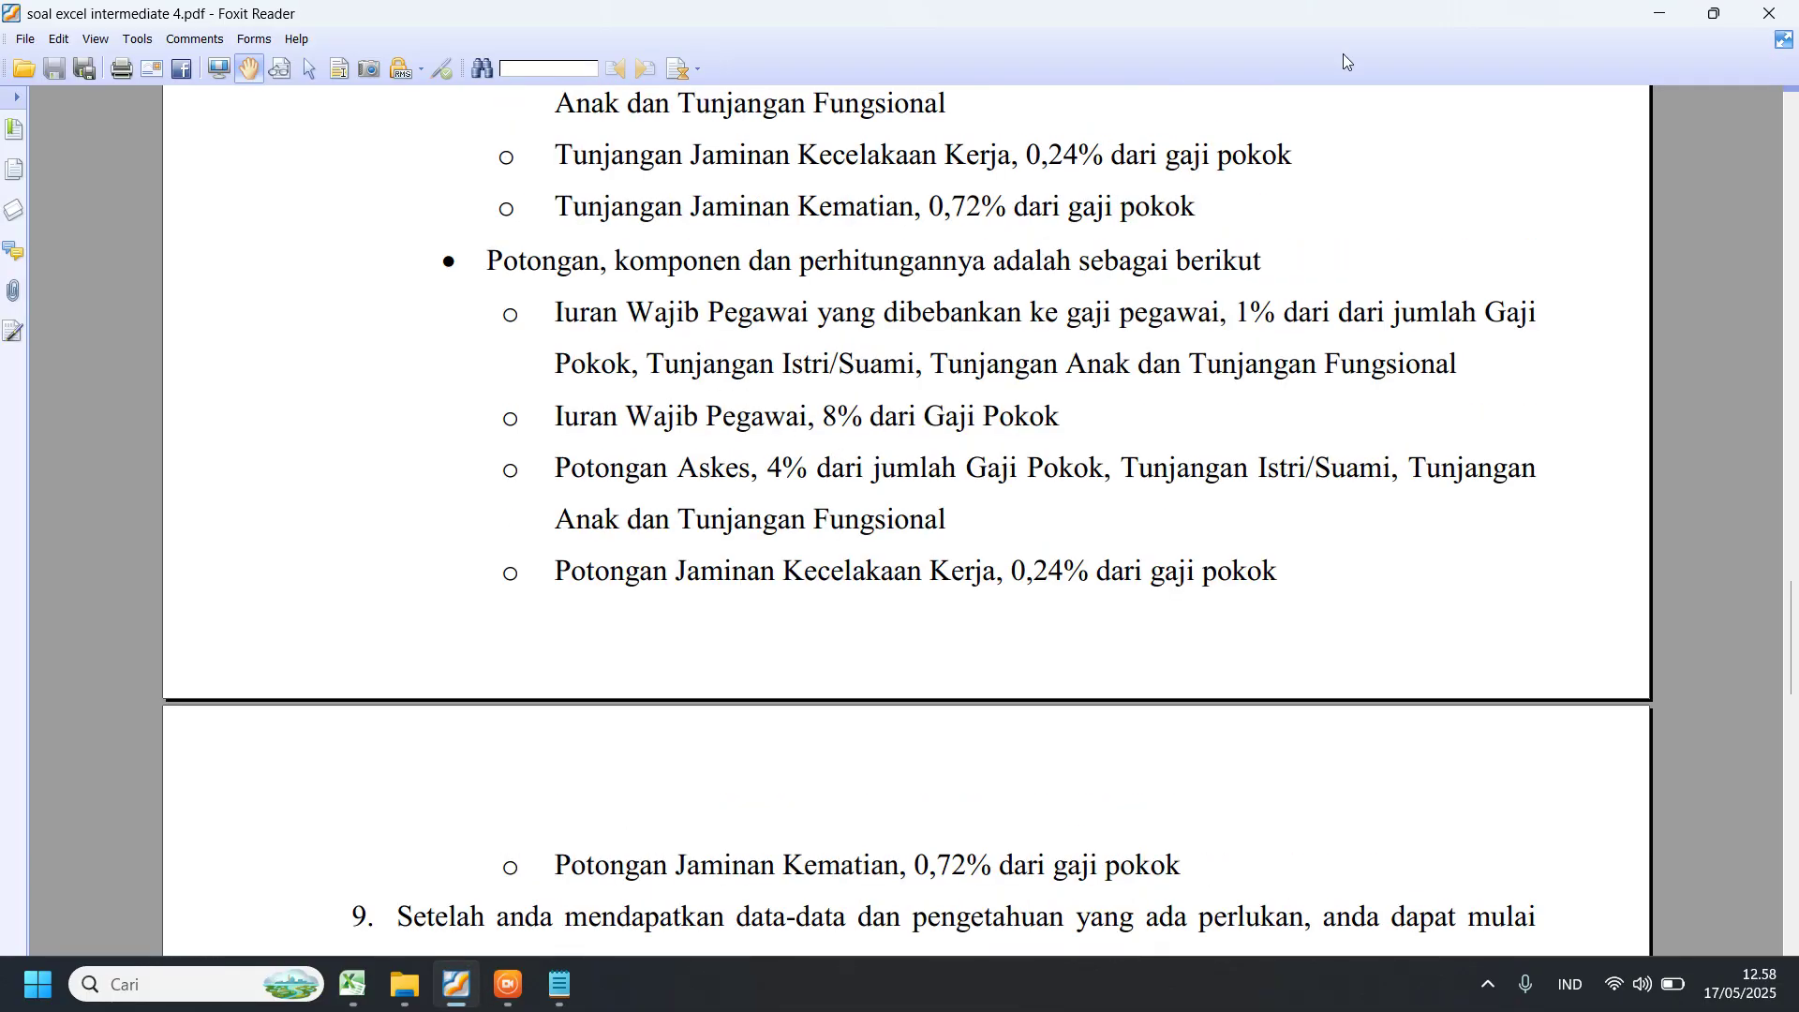
{"action": "left_click", "coordinate": [1656, 19]}
{"action": "left_click", "coordinate": [834, 260]}
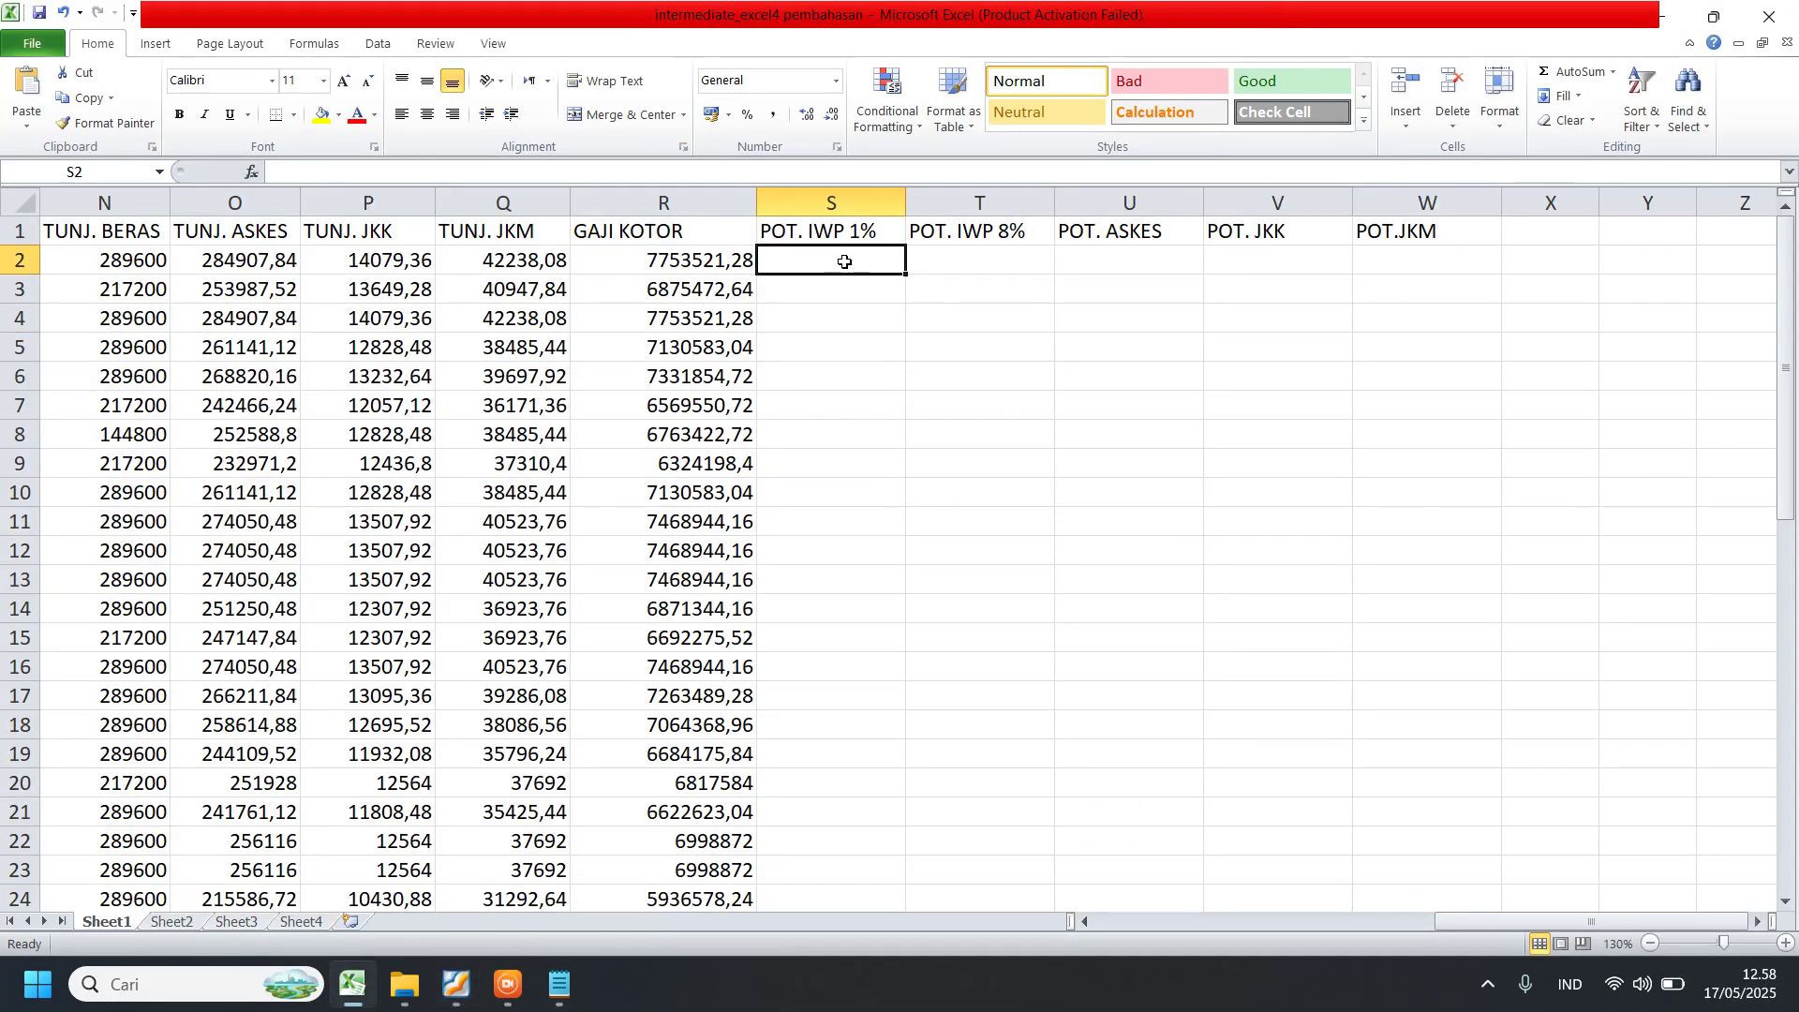
{"action": "left_click", "coordinate": [1665, 16]}
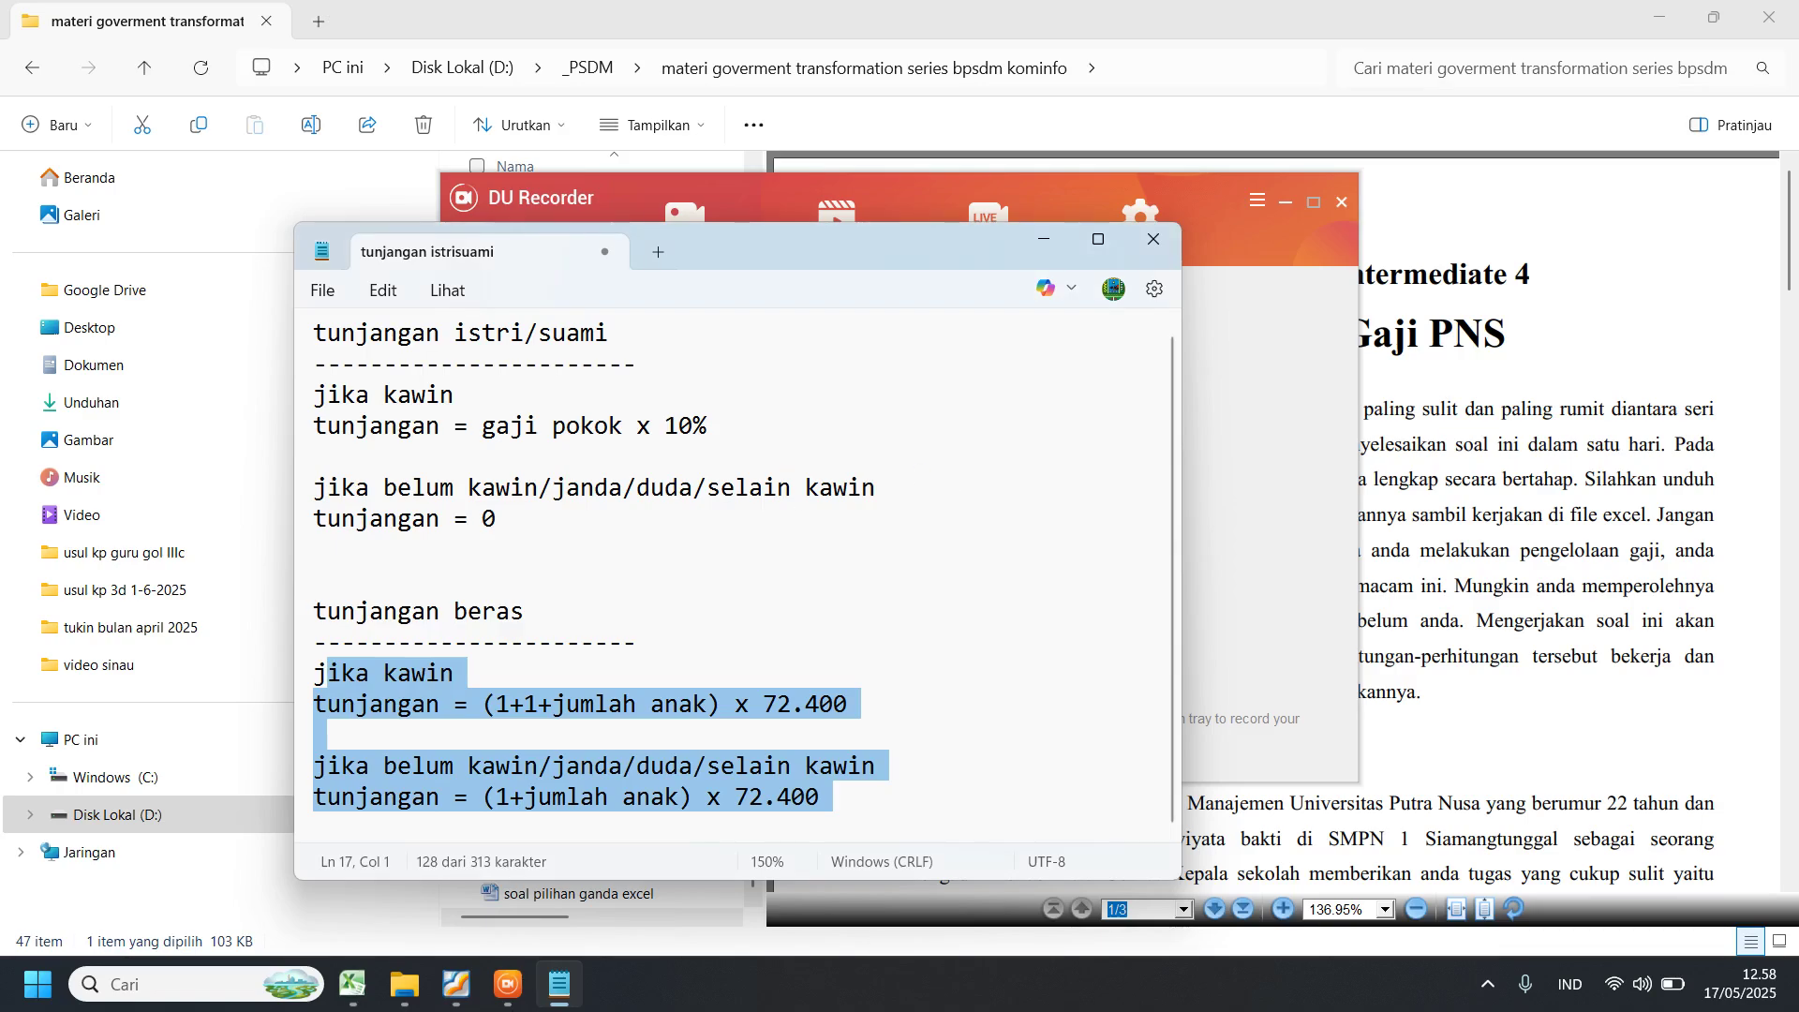
{"action": "left_click", "coordinate": [459, 999]}
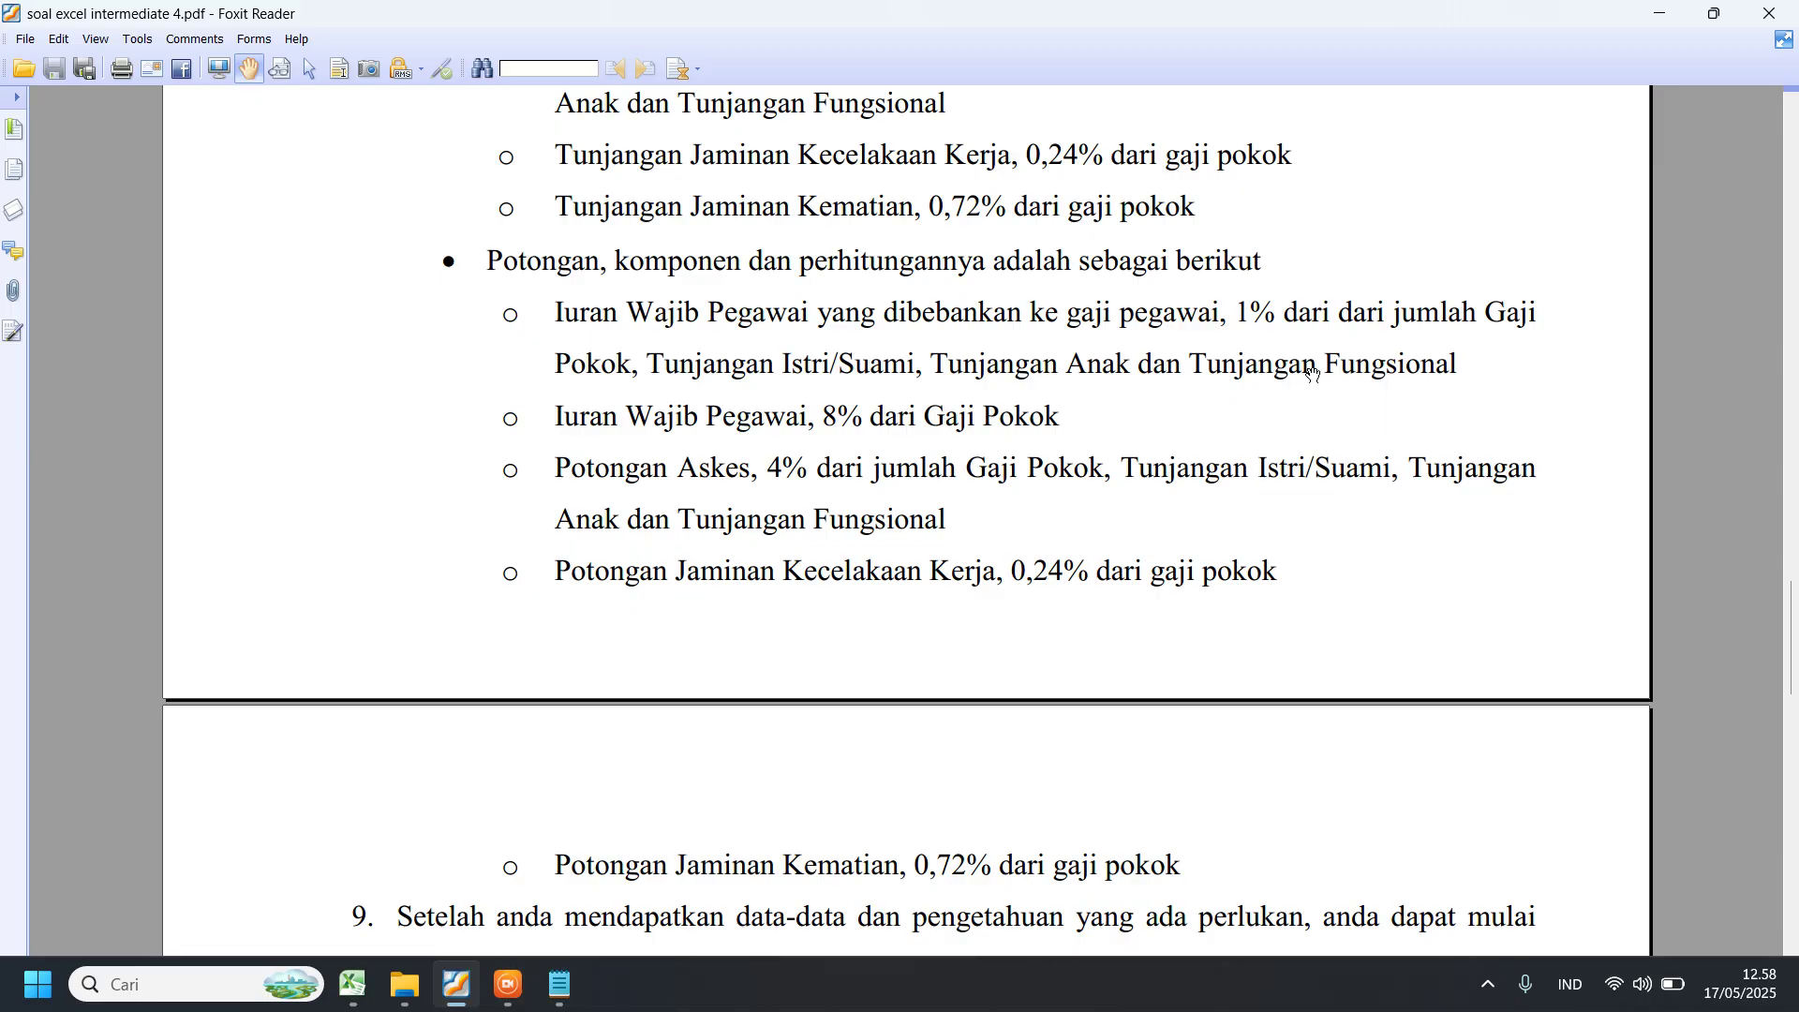
{"action": "scroll", "coordinate": [1369, 375], "scroll_direction": "down", "scroll_amount": 1}
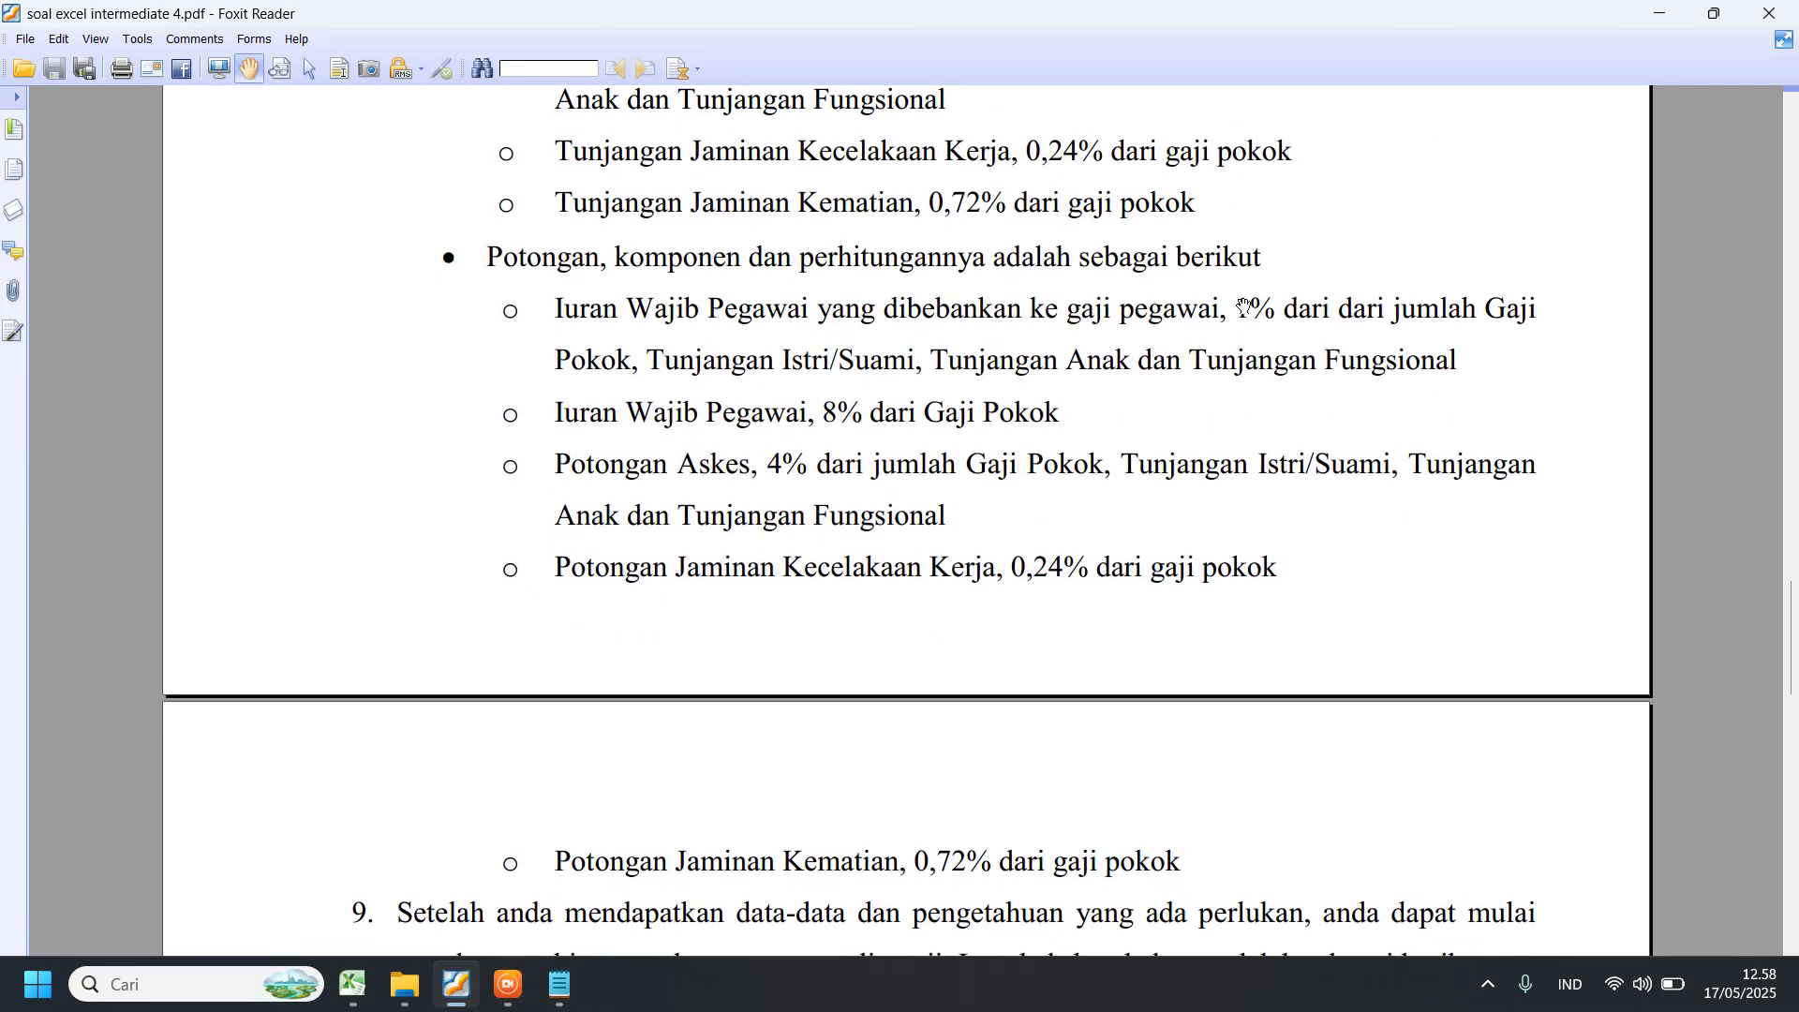
{"action": "left_click", "coordinate": [1661, 22]}
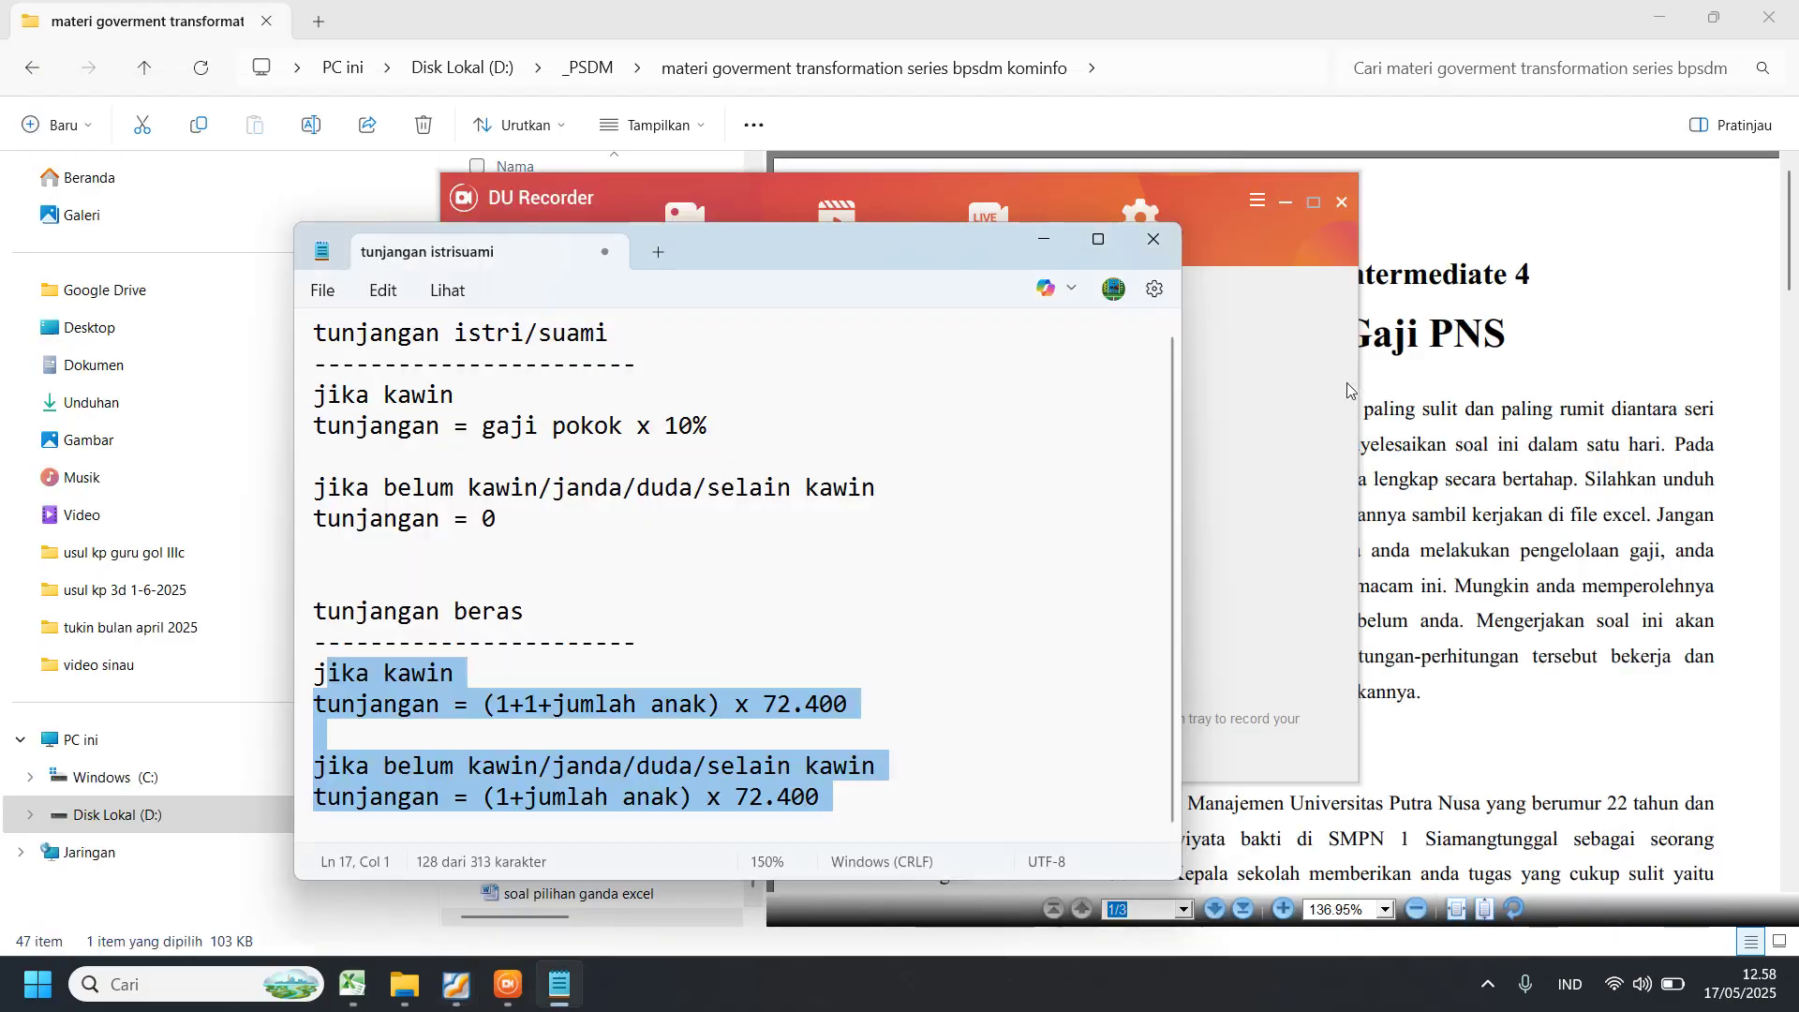
{"action": "left_click", "coordinate": [450, 989]}
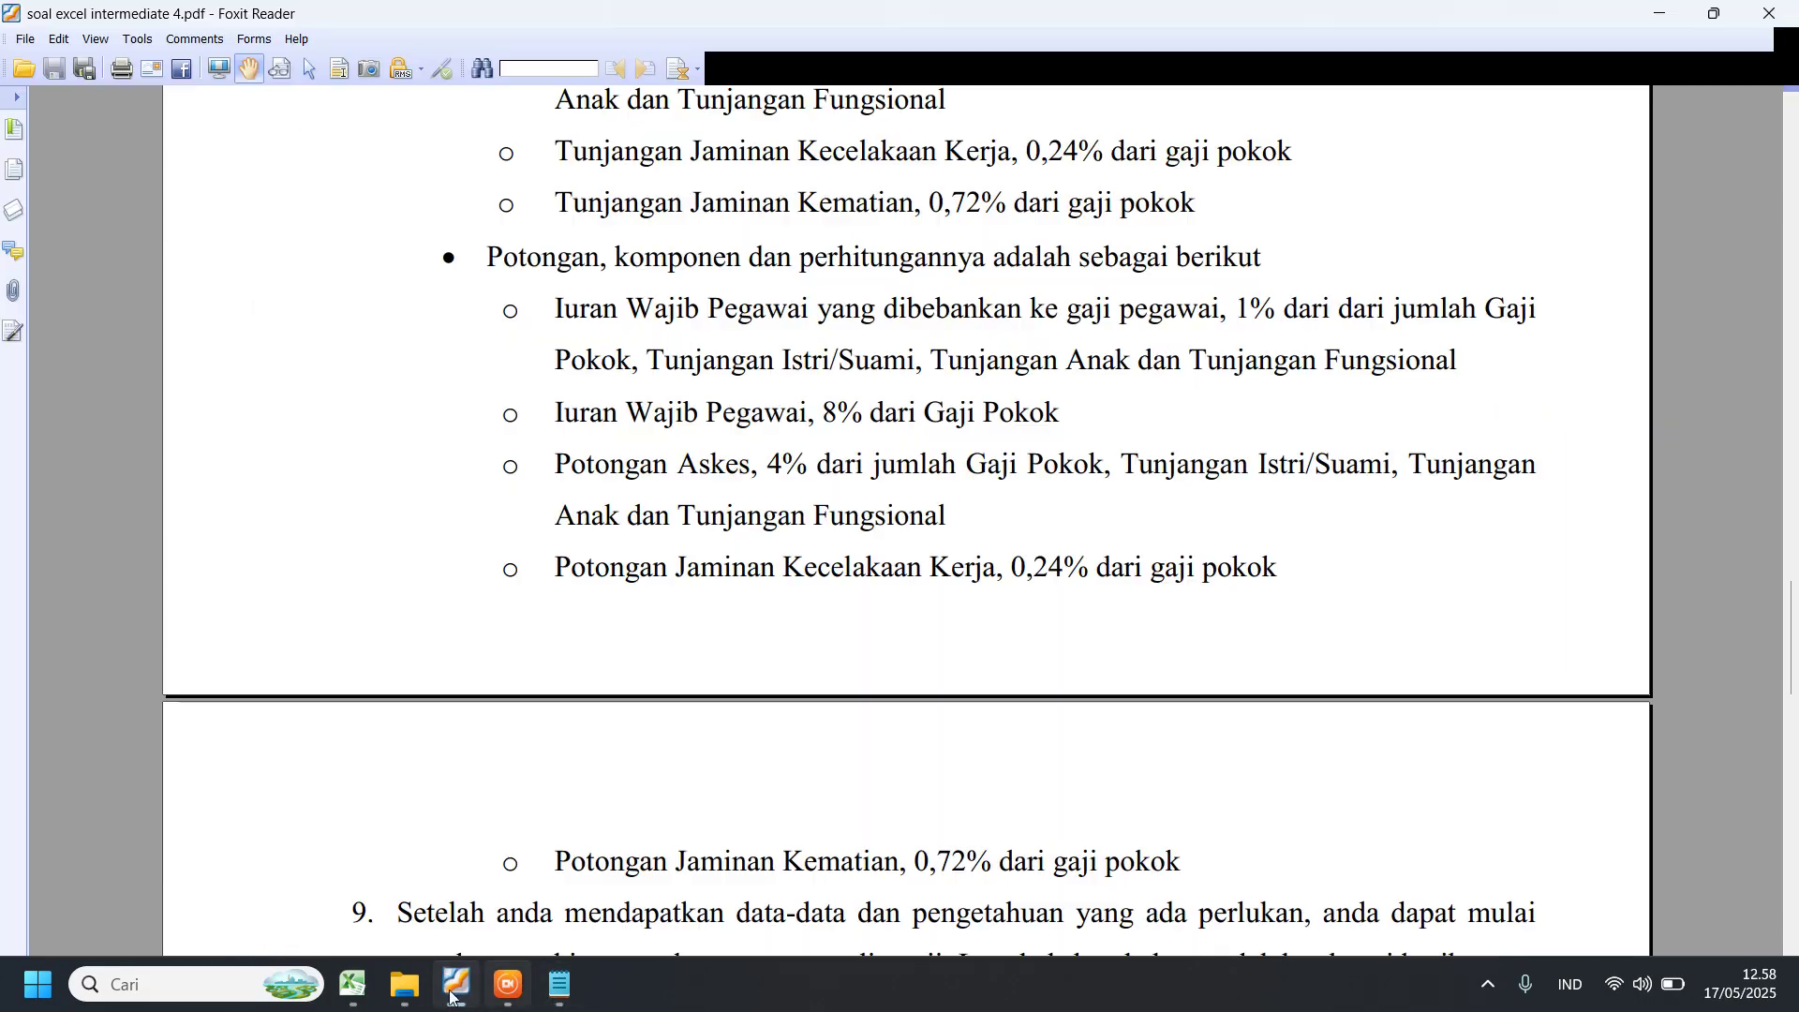
{"action": "left_click", "coordinate": [352, 986]}
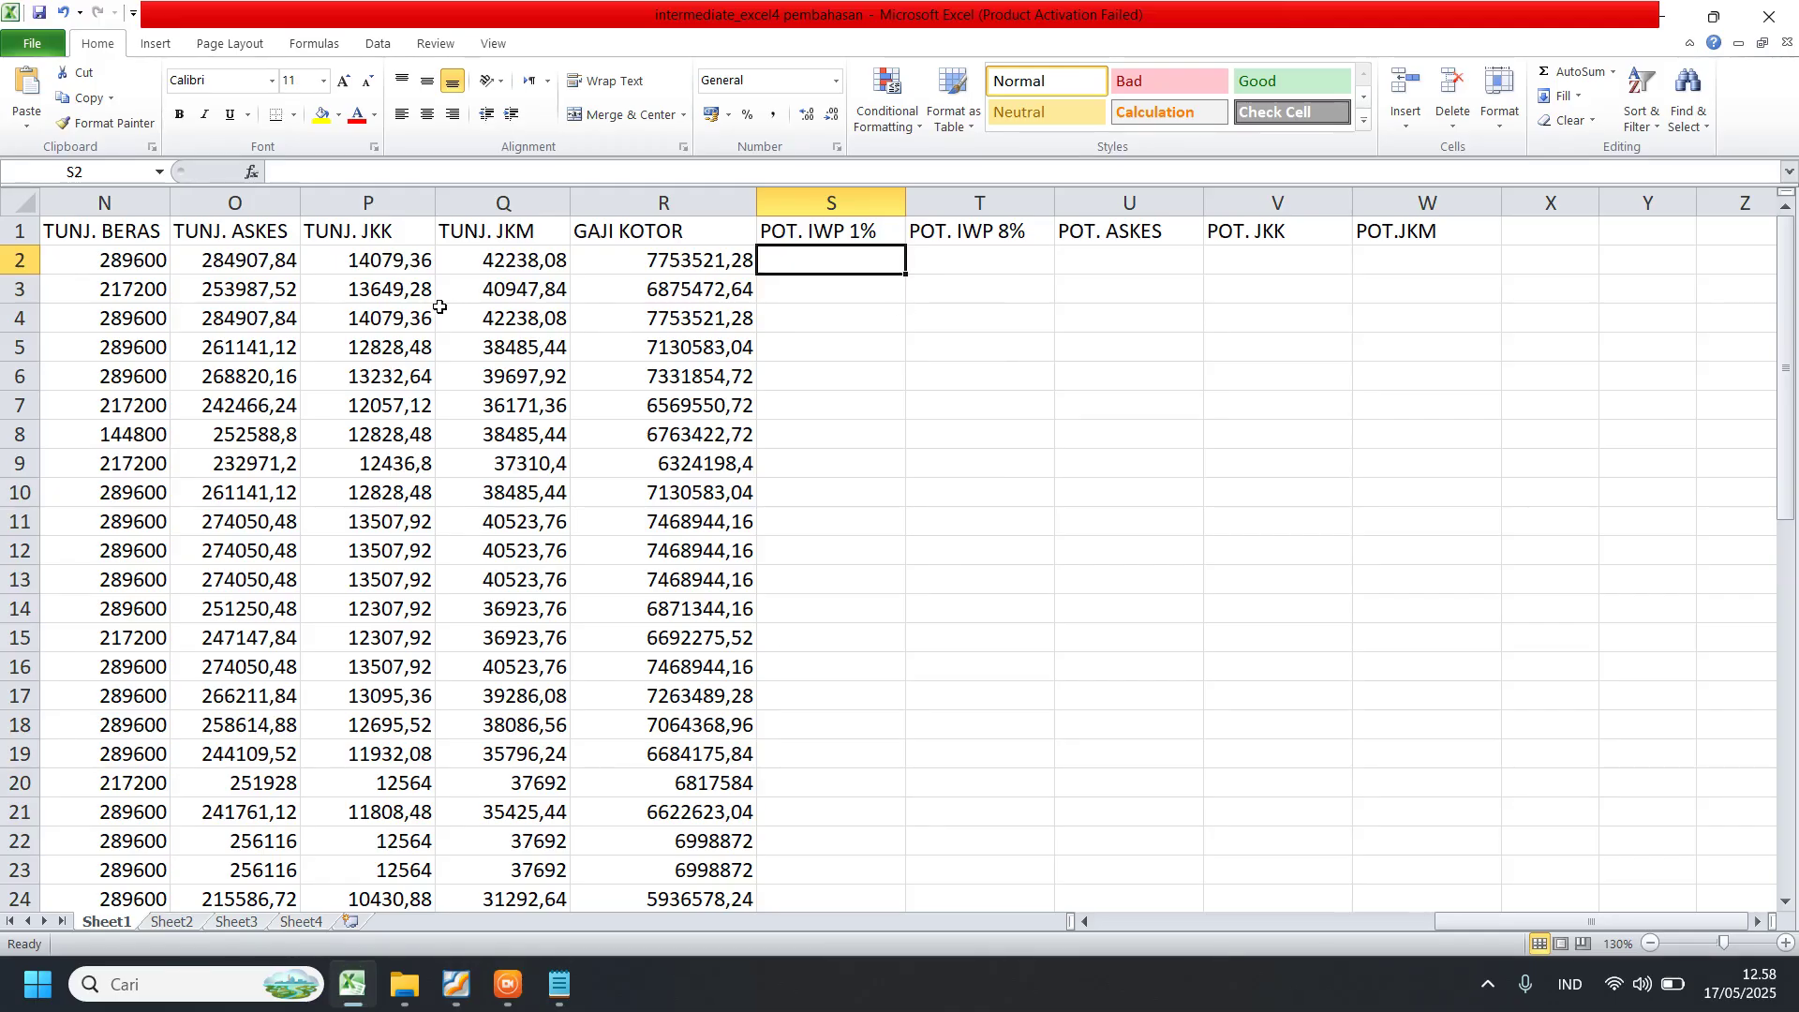
{"action": "left_click", "coordinate": [291, 267]}
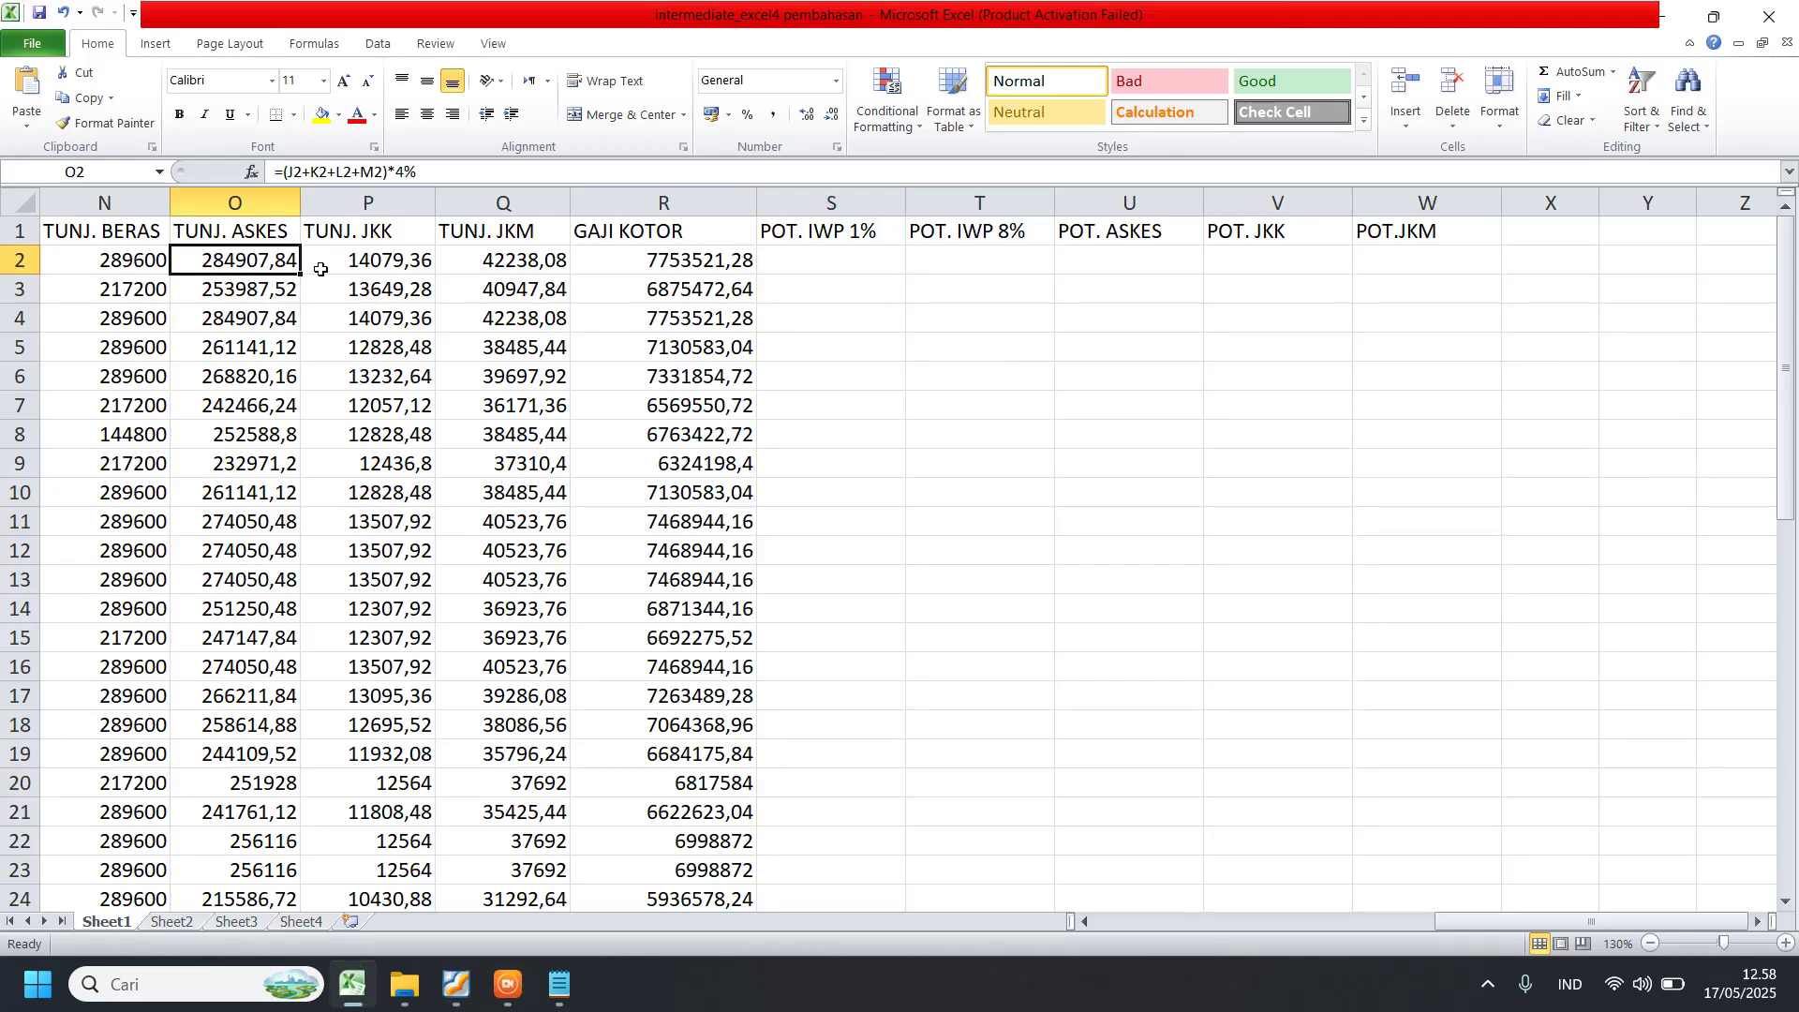
{"action": "left_click", "coordinate": [1167, 280]}
- Enter the formula =(J2+K2+L2+M2)*1% in S2 to calculate the first employee's POT. IWP 1%
{"action": "left_click", "coordinate": [847, 263]}
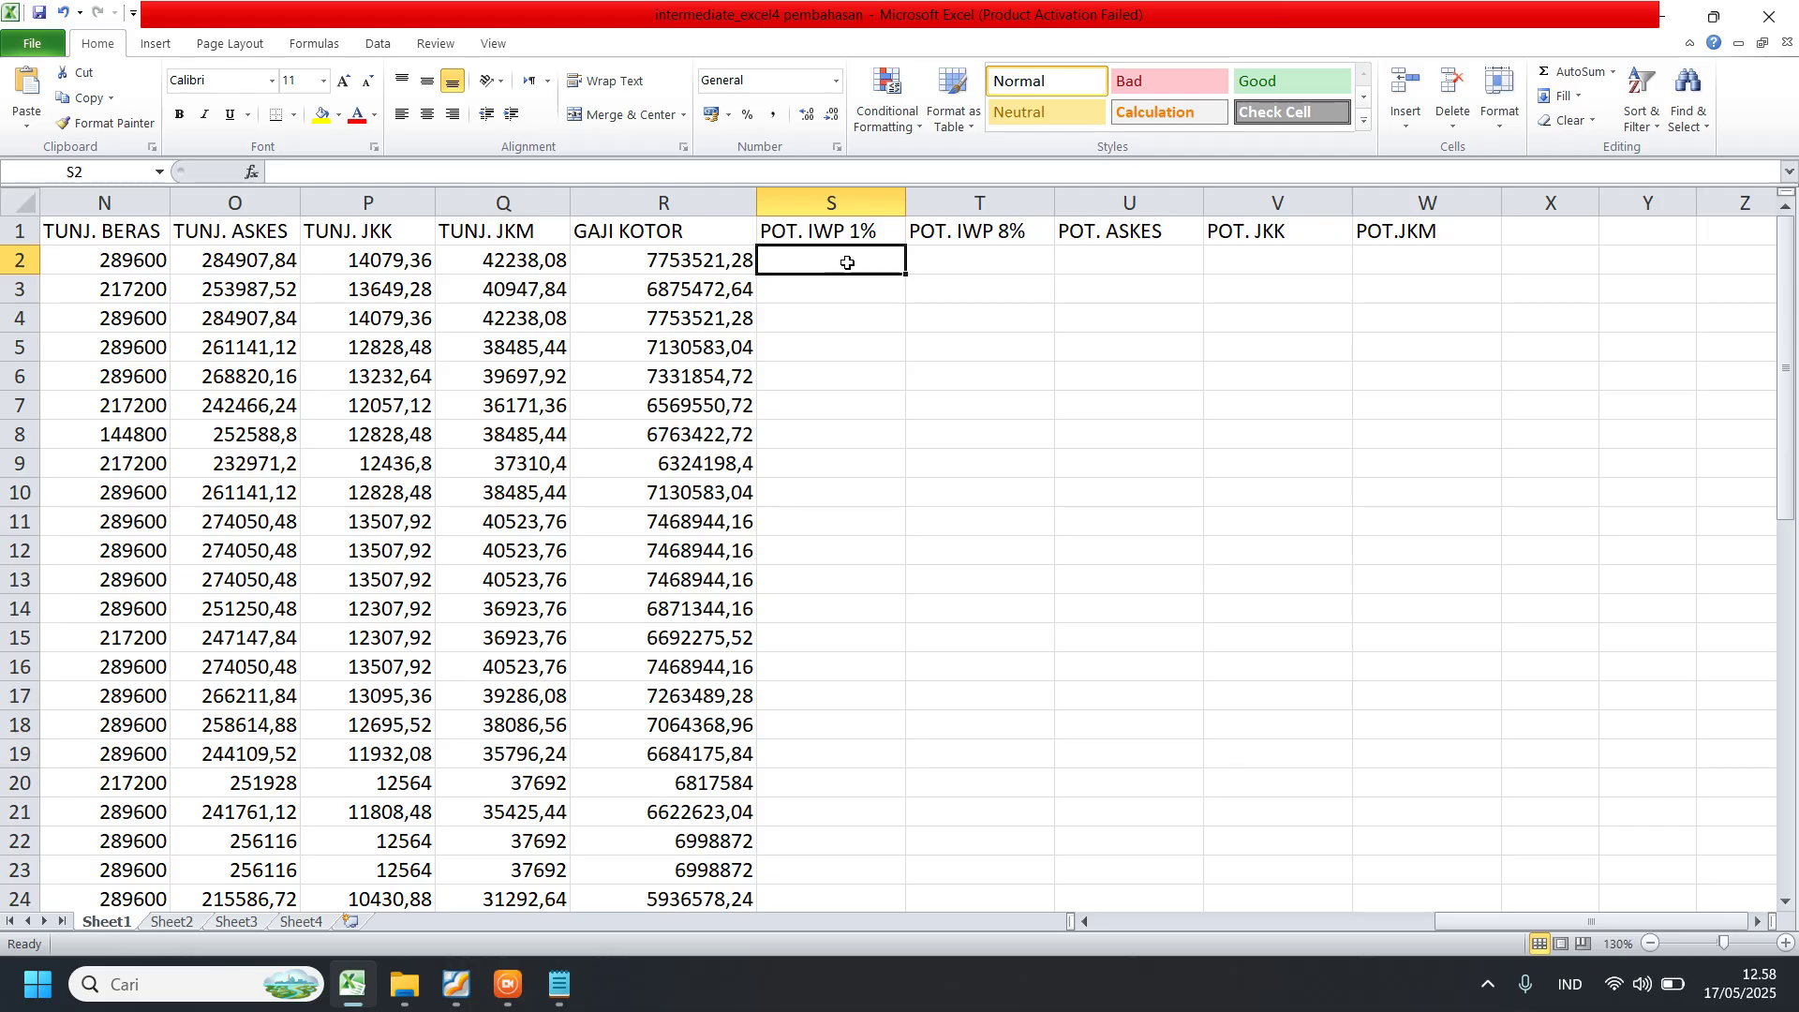
{"action": "type", "text": "="}
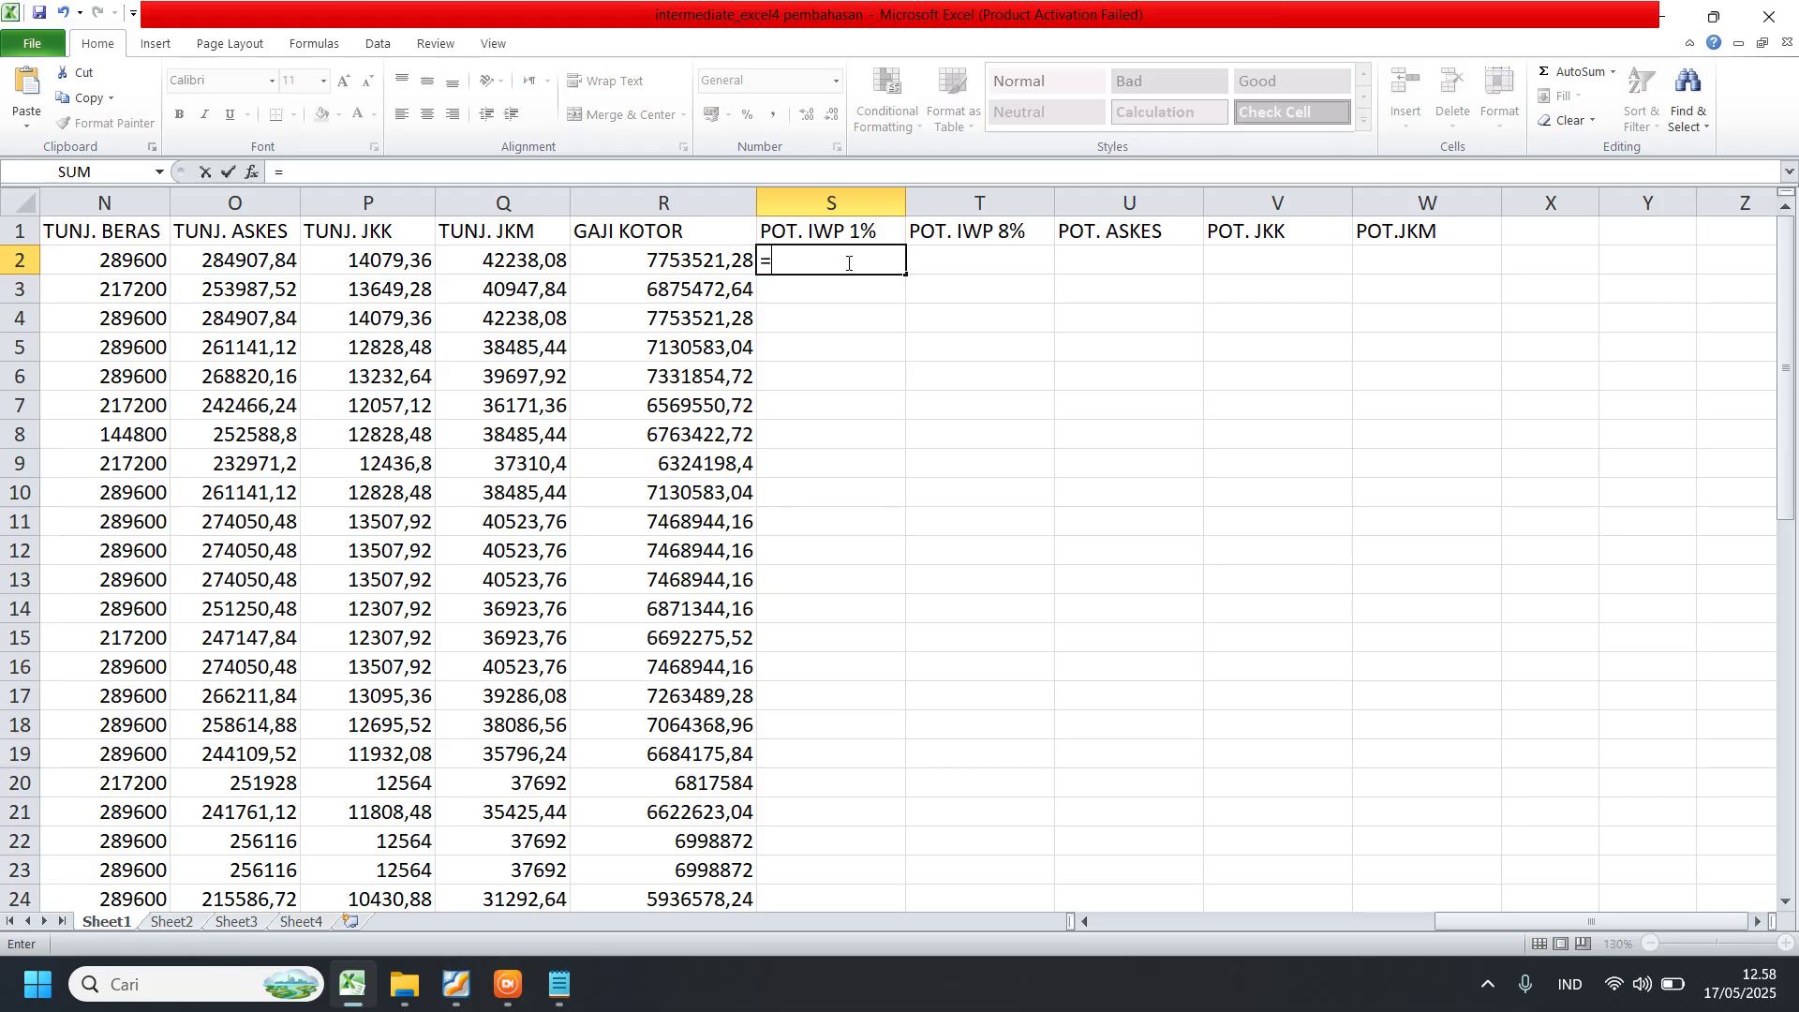
{"action": "left_click_drag", "start_coordinate": [1480, 920], "coordinate": [1426, 922]}
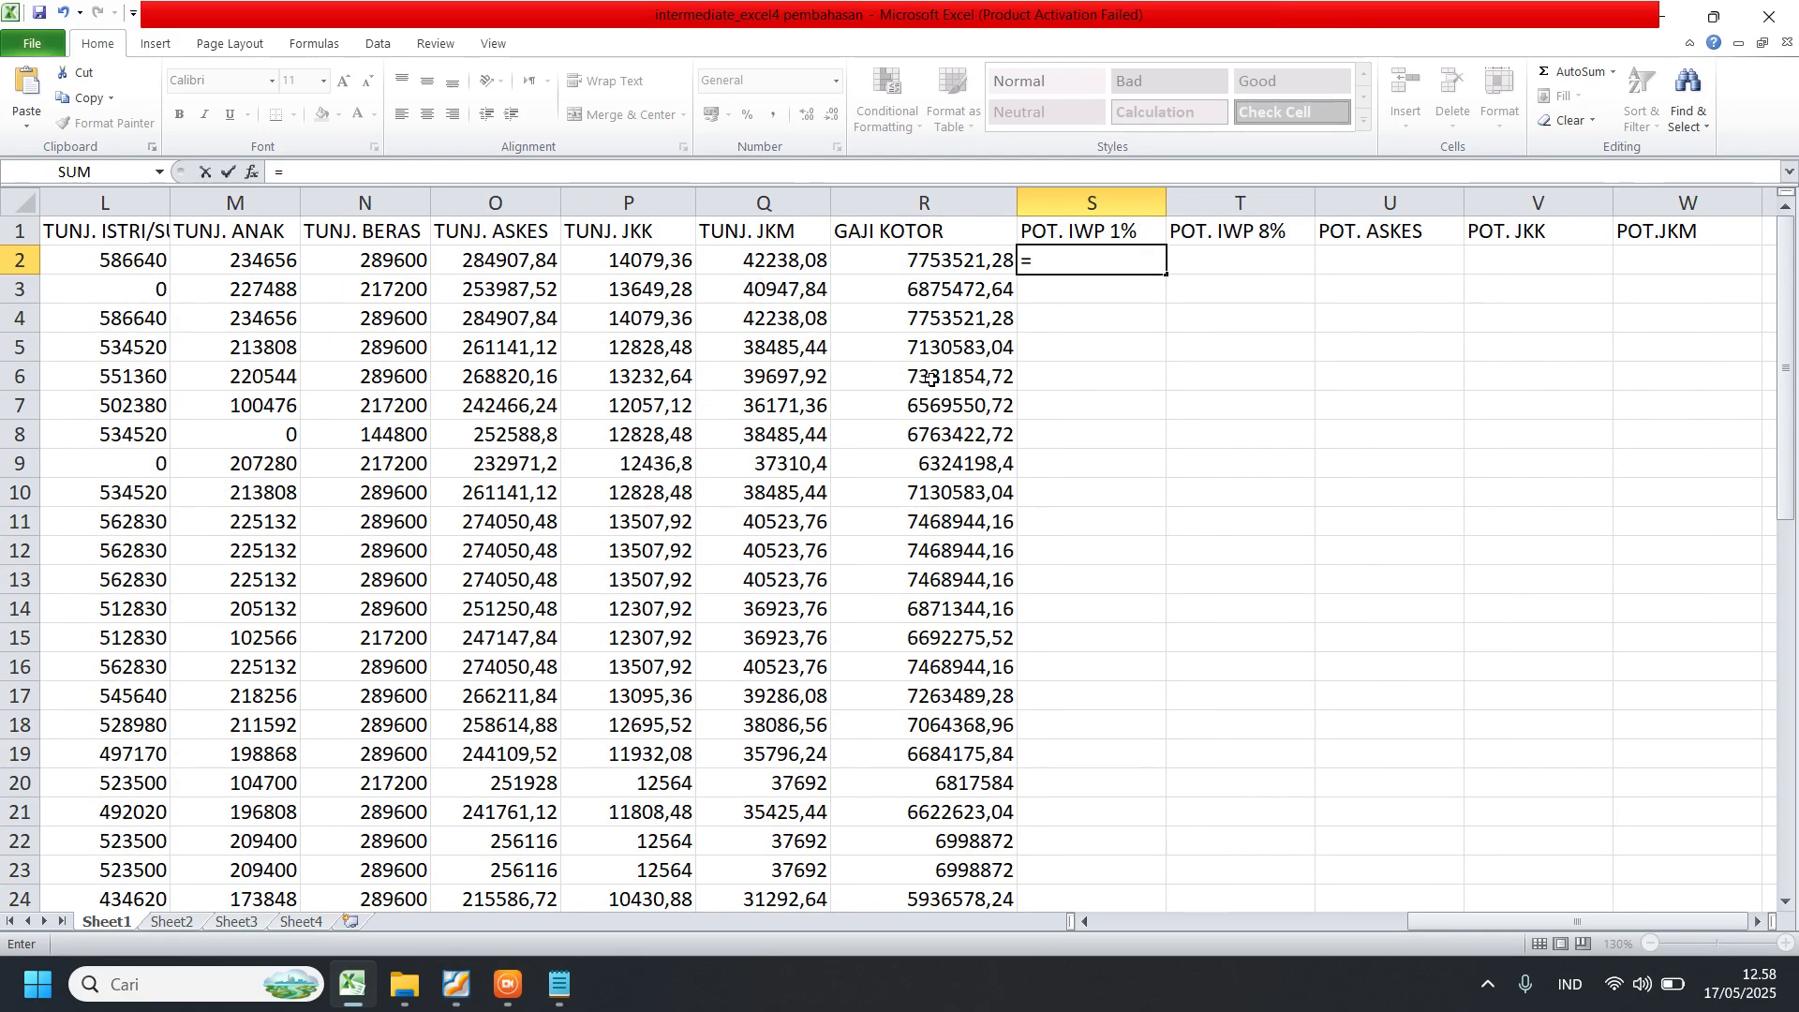
{"action": "type", "text": "("}
{"action": "left_click_drag", "start_coordinate": [1453, 922], "coordinate": [1389, 926]}
{"action": "left_click", "coordinate": [136, 264]}
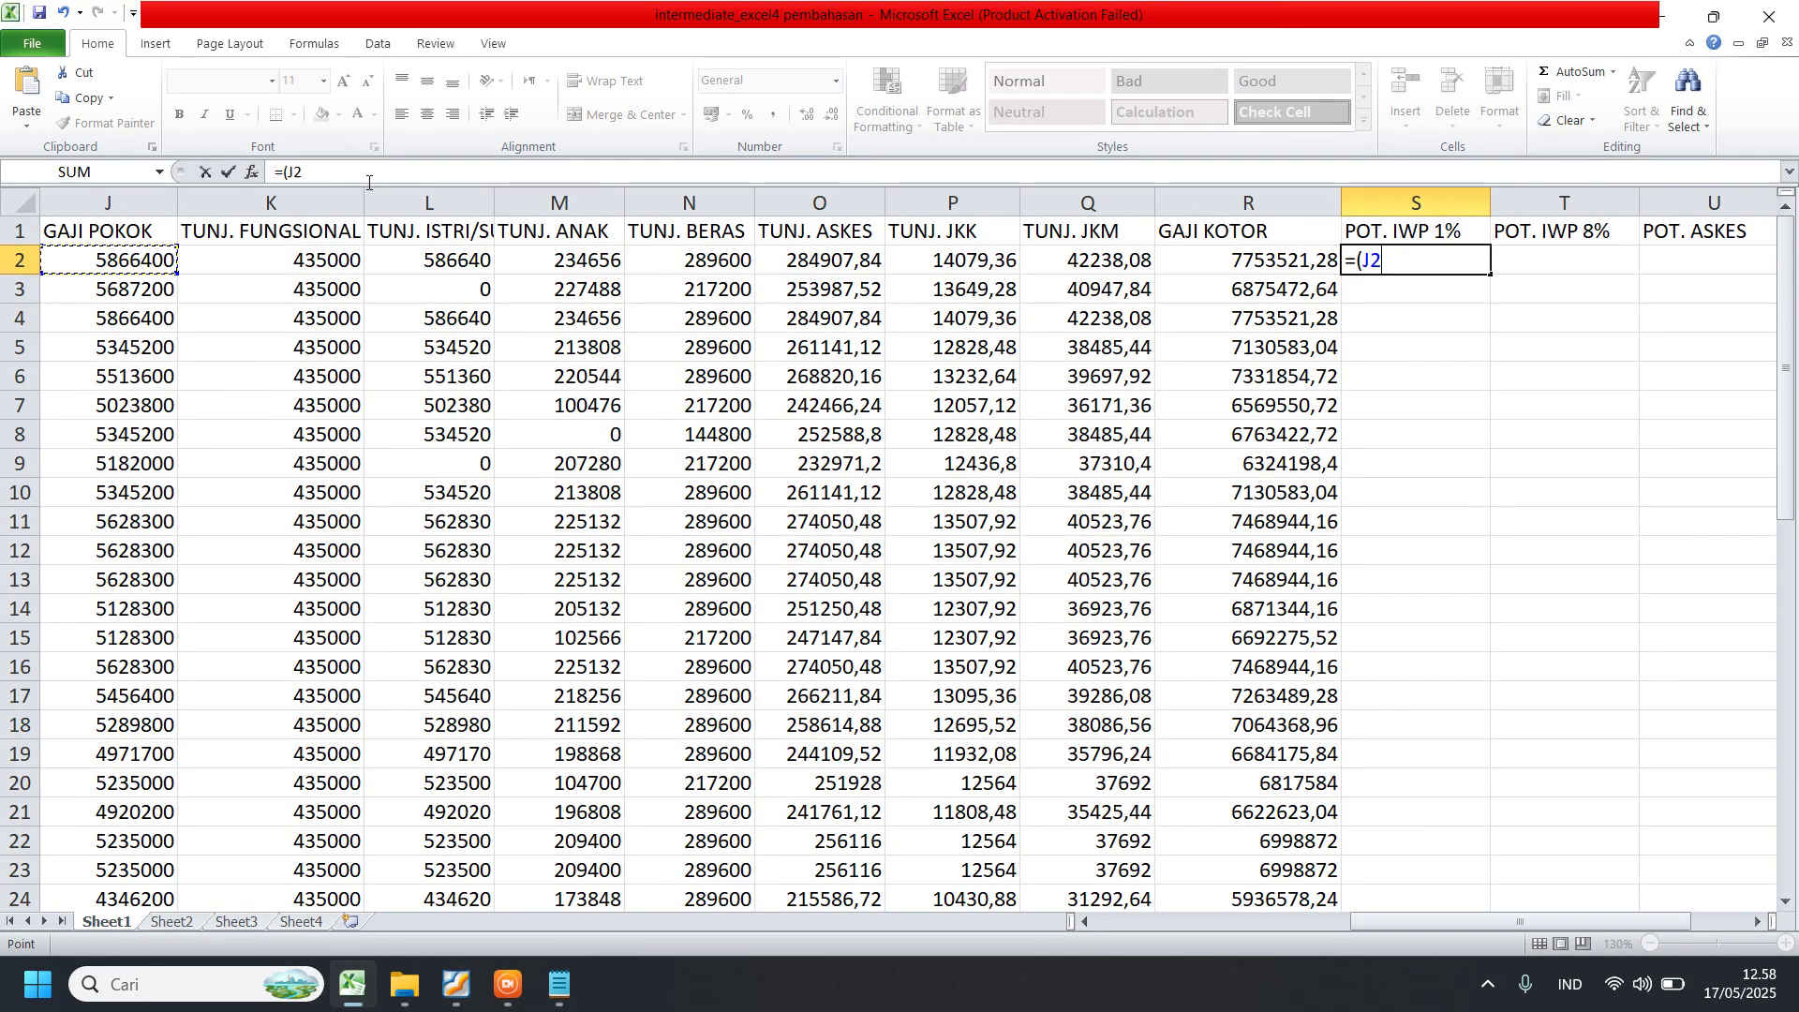
{"action": "left_click", "coordinate": [349, 171]}
{"action": "left_click", "coordinate": [308, 265]}
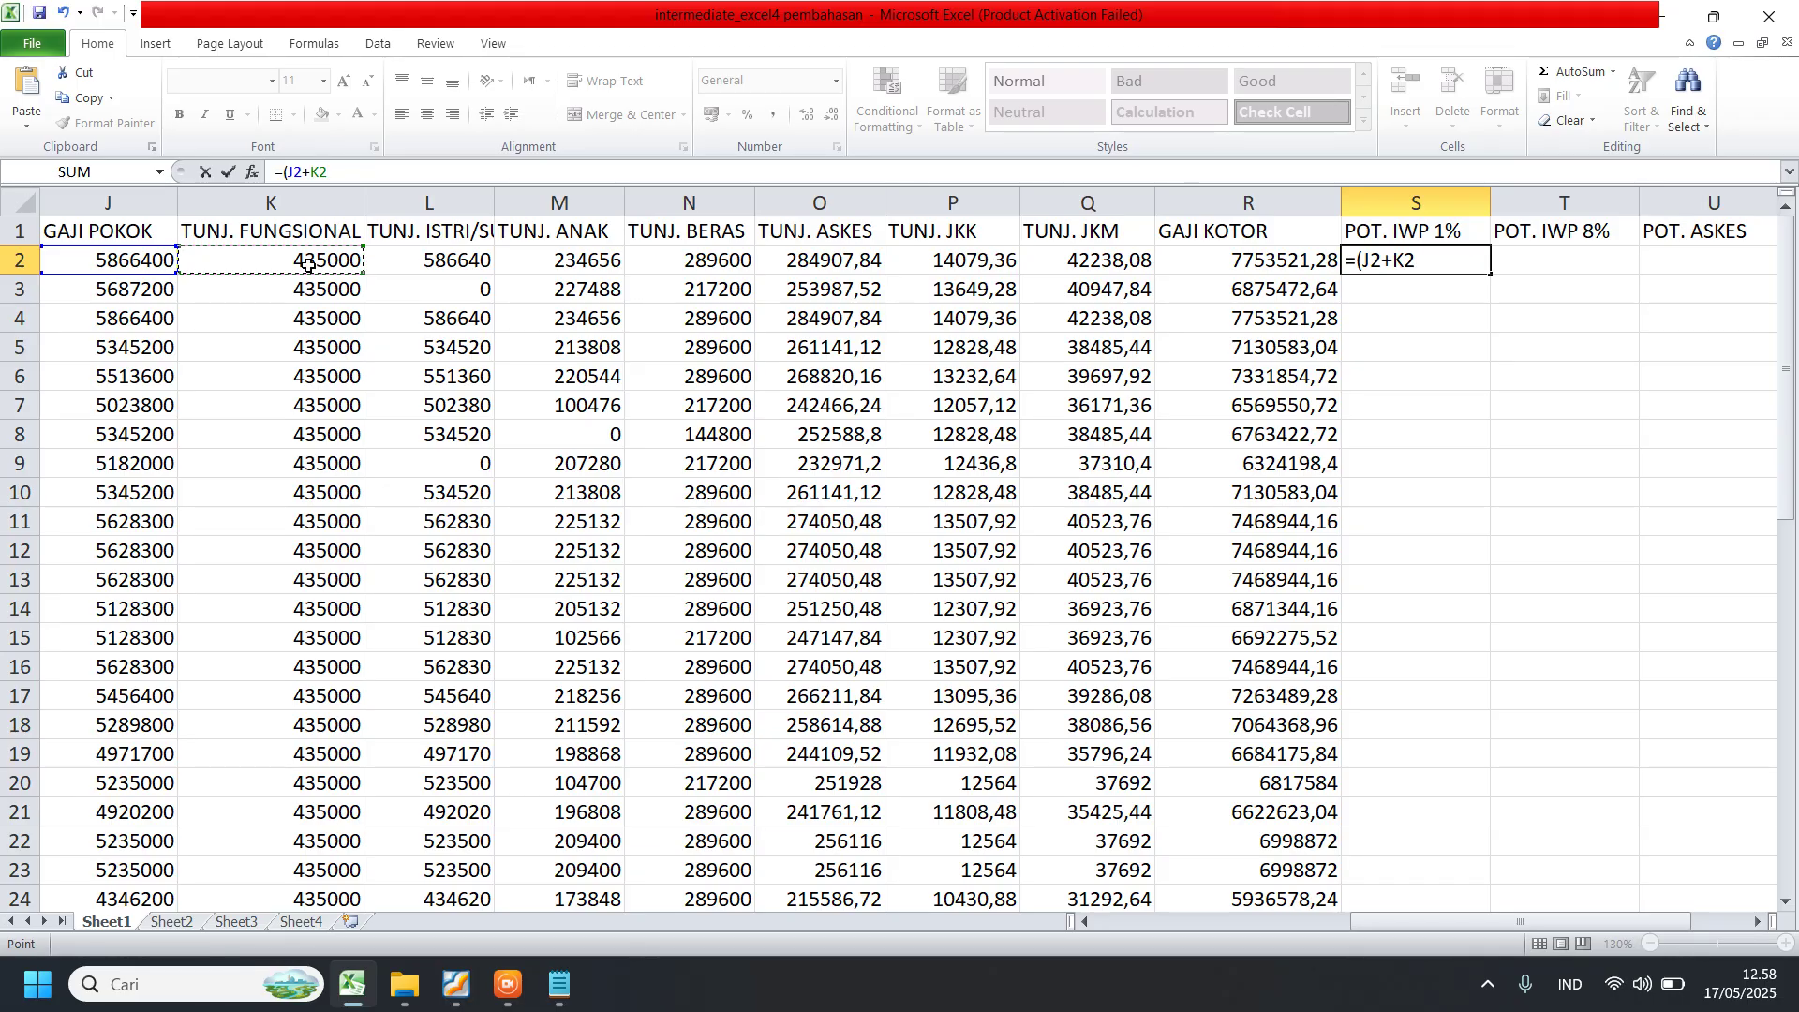
{"action": "type", "text": "+"}
{"action": "left_click", "coordinate": [428, 261]}
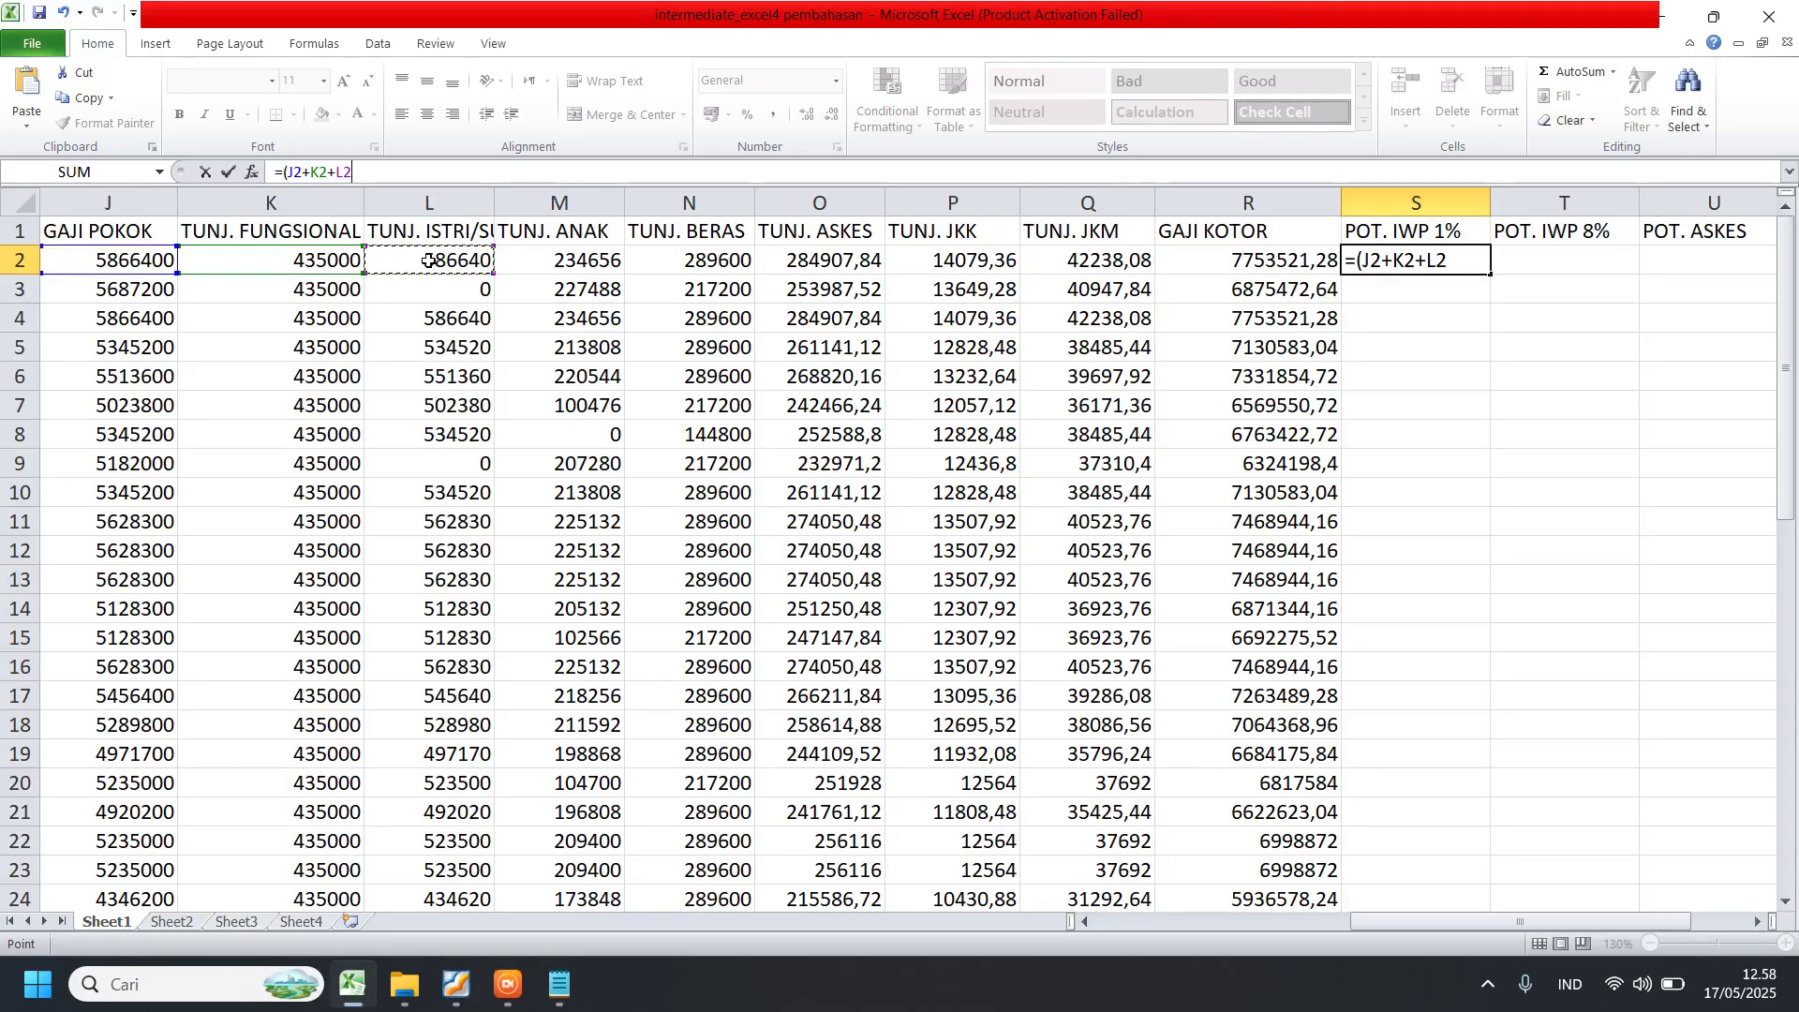
{"action": "type", "text": "+"}
{"action": "left_click", "coordinate": [570, 263]}
{"action": "type", "text": ")"}
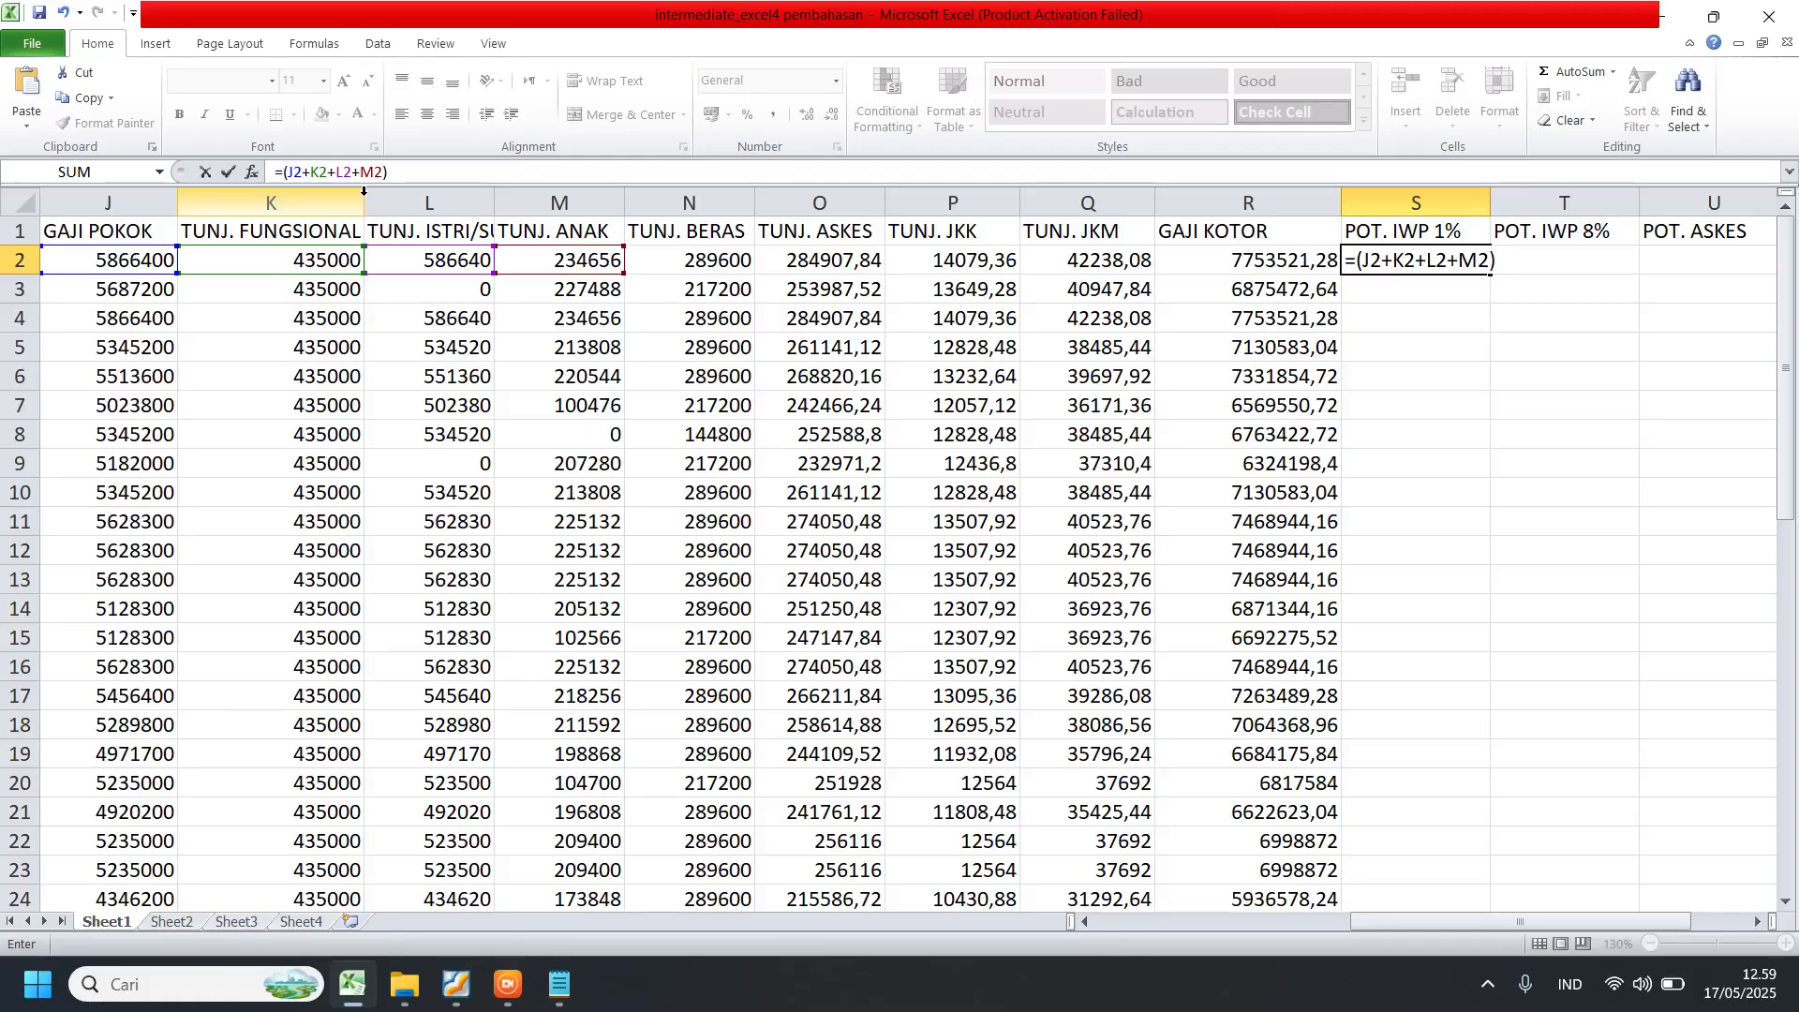
{"action": "type", "text": "*1%"}
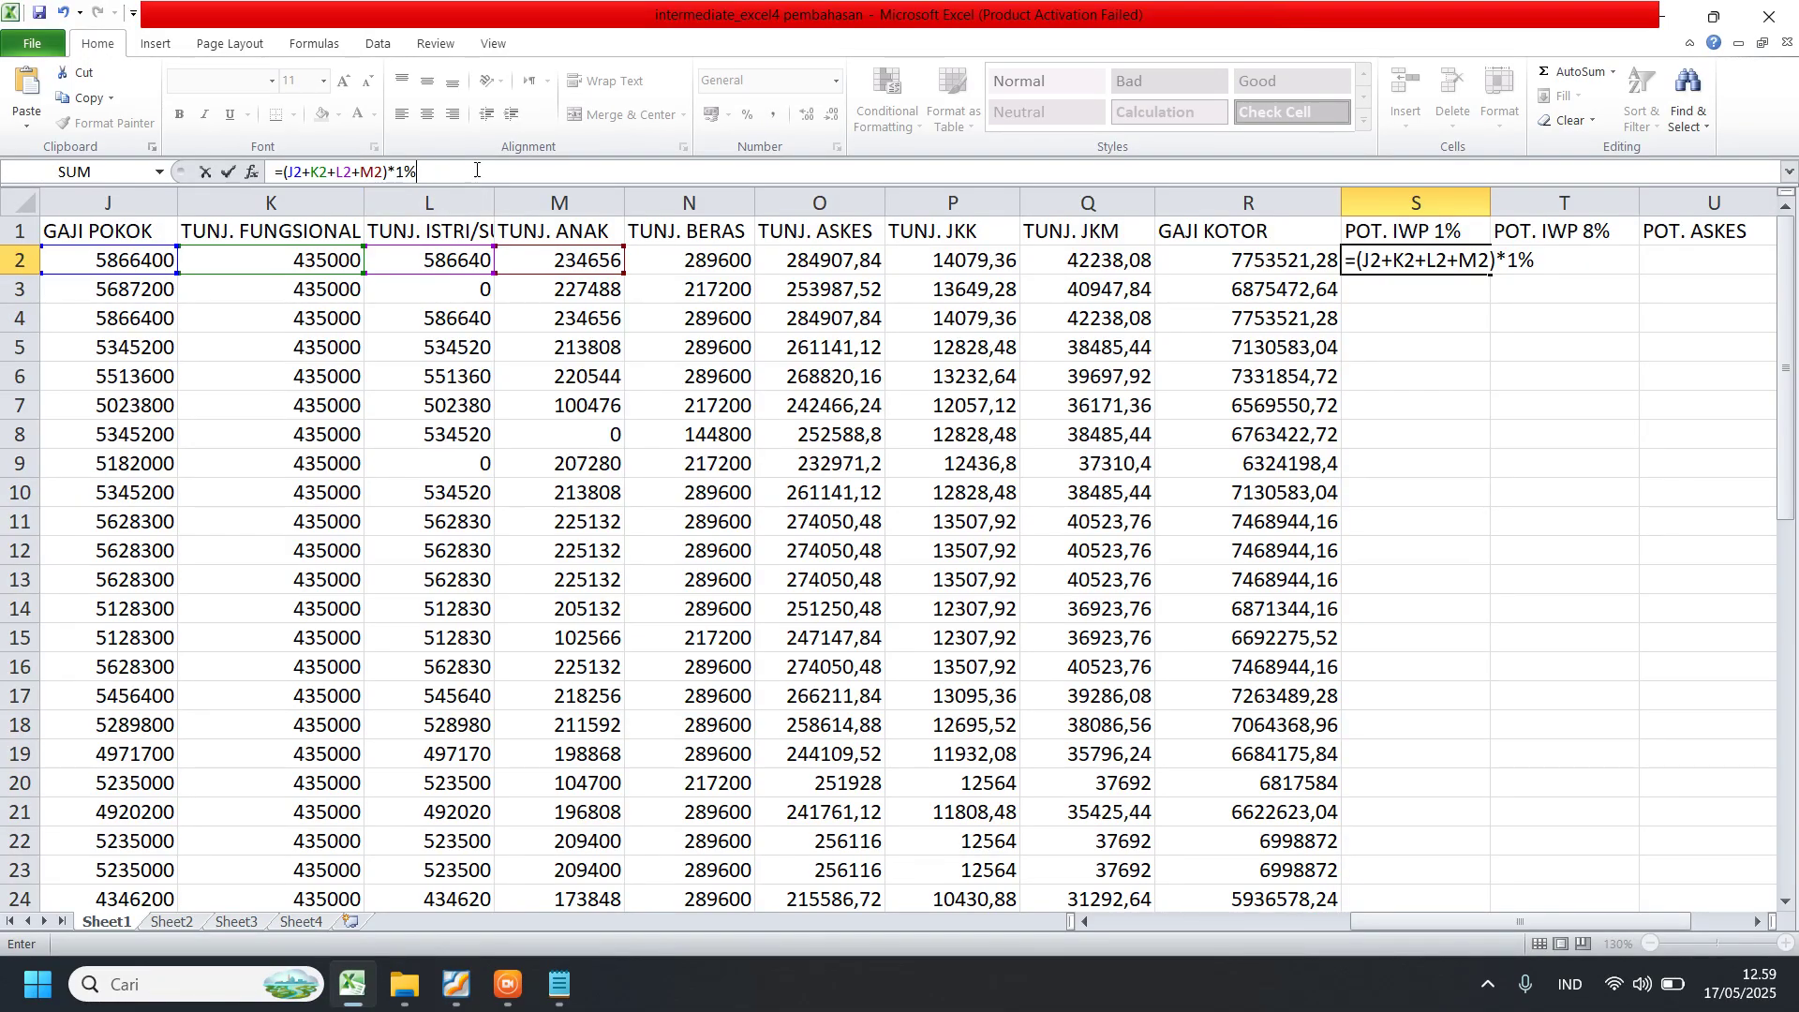
{"action": "key", "text": "Return"}
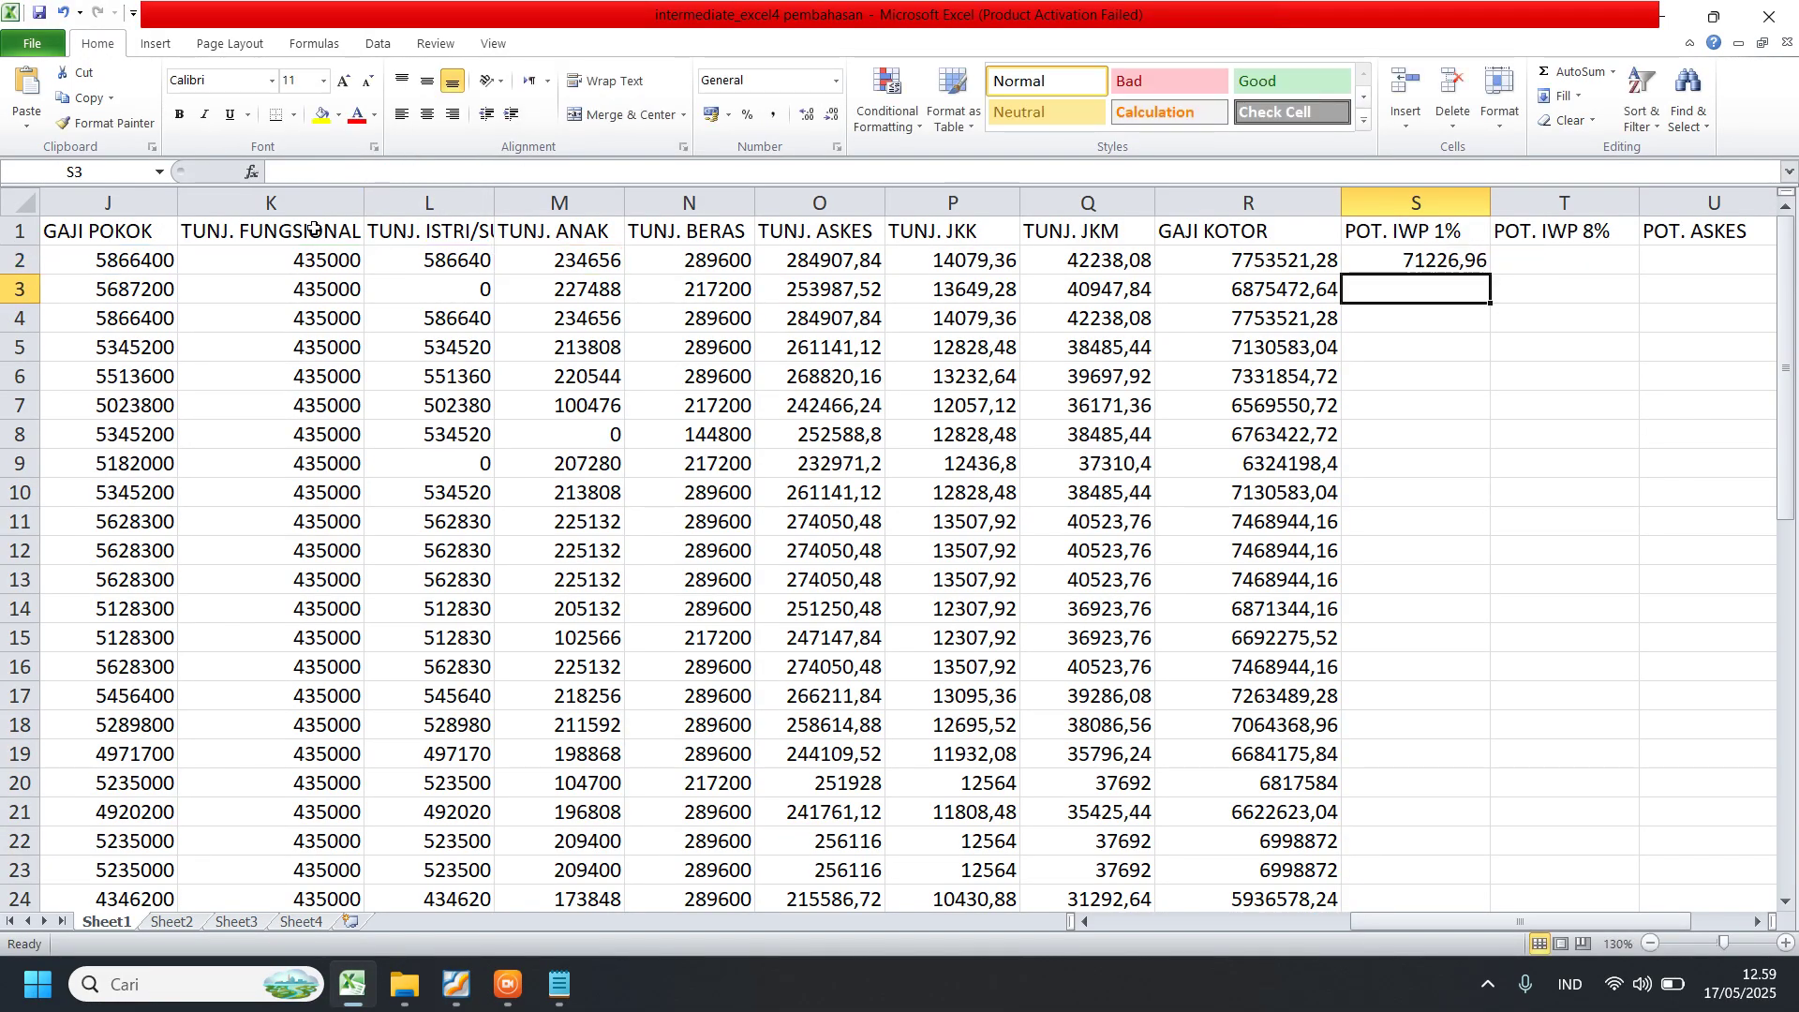
- Narrow columns J to R together to one uniform, more compact width
{"action": "left_click_drag", "start_coordinate": [108, 202], "coordinate": [1345, 204]}
{"action": "left_click", "coordinate": [1105, 203]}
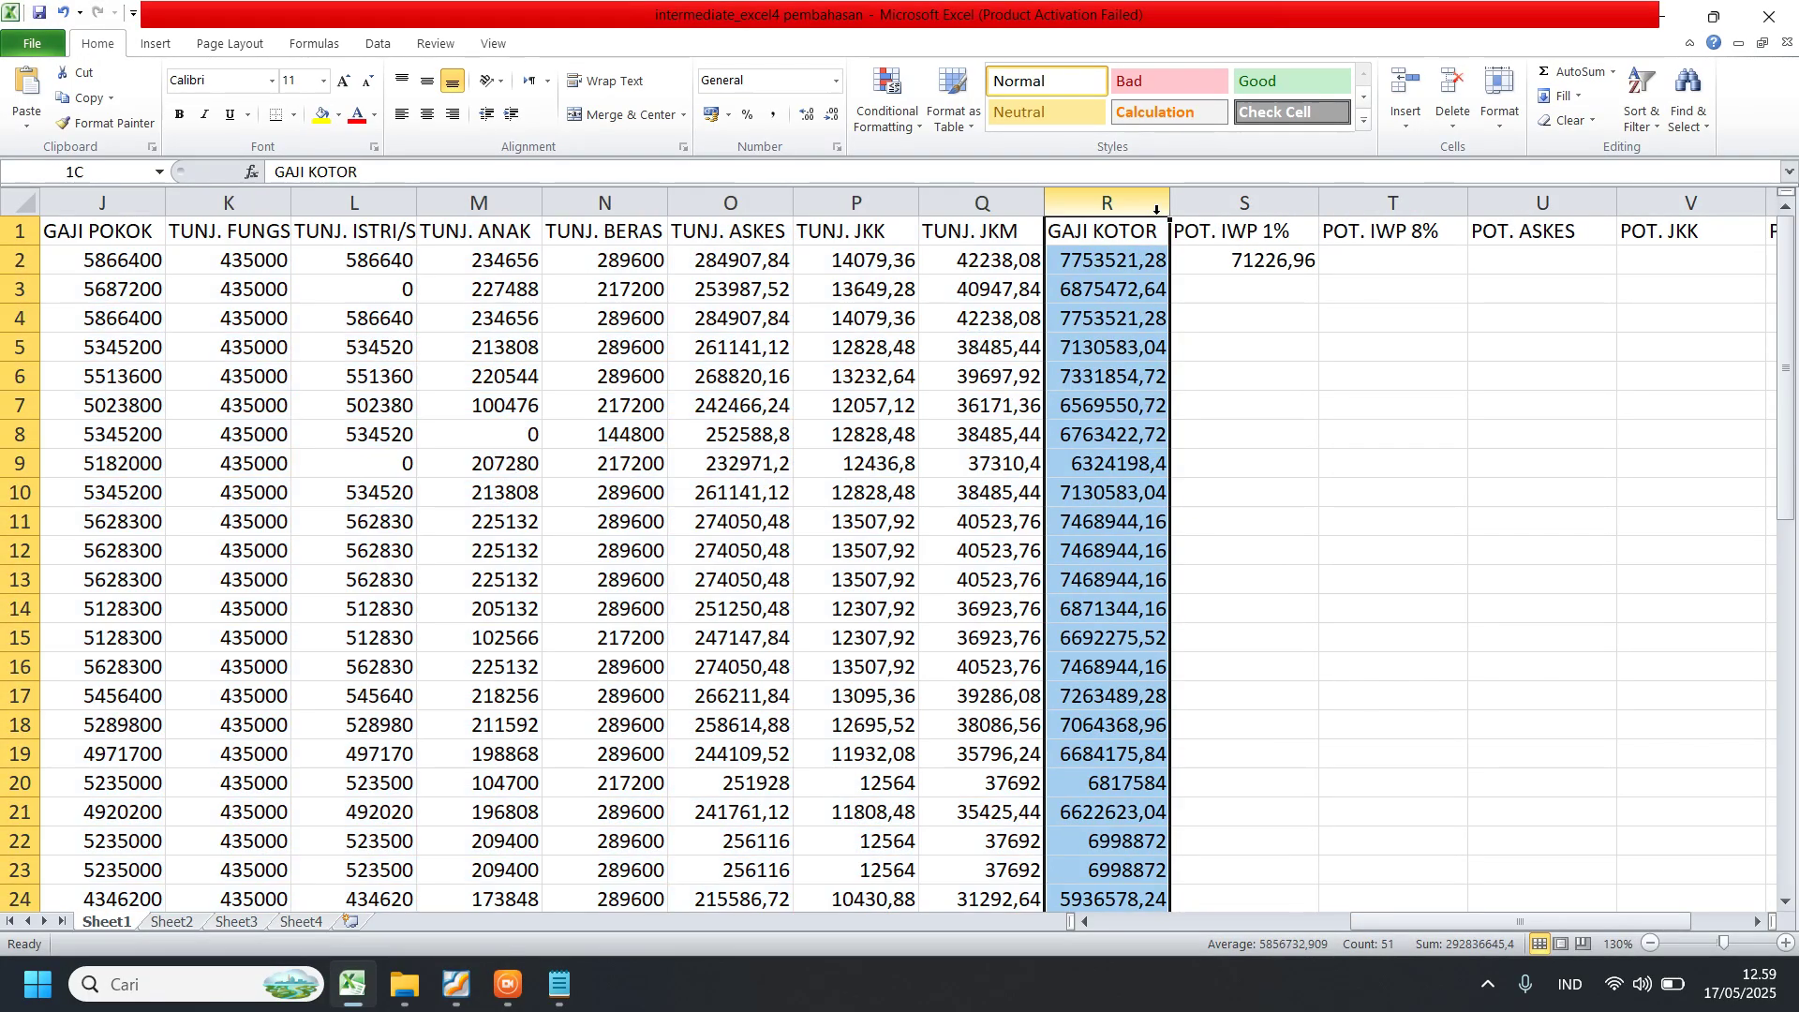
{"action": "left_click", "coordinate": [1082, 312]}
{"action": "left_click_drag", "start_coordinate": [93, 204], "coordinate": [673, 202]}
{"action": "left_click_drag", "start_coordinate": [103, 202], "coordinate": [1181, 203]}
{"action": "left_click", "coordinate": [1209, 339]}
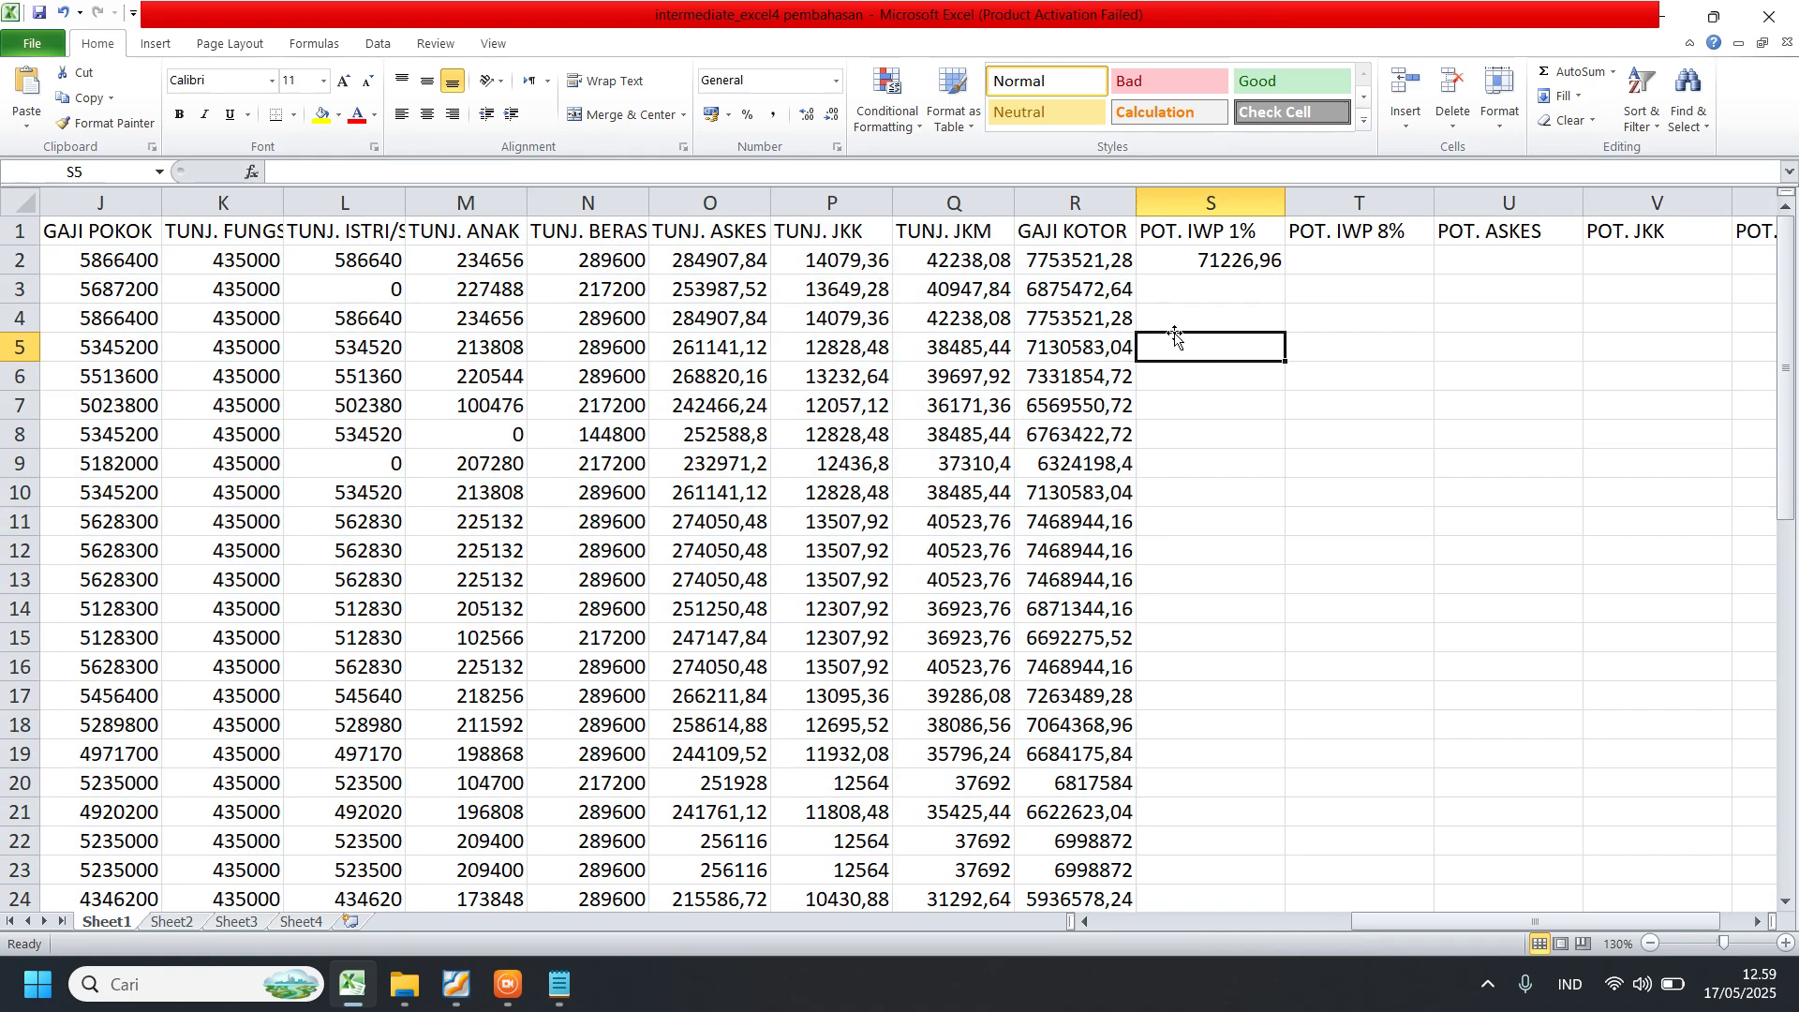
- Fill the POT. IWP 1% formula from S2 down column S for all employees
{"action": "left_click", "coordinate": [1211, 263]}
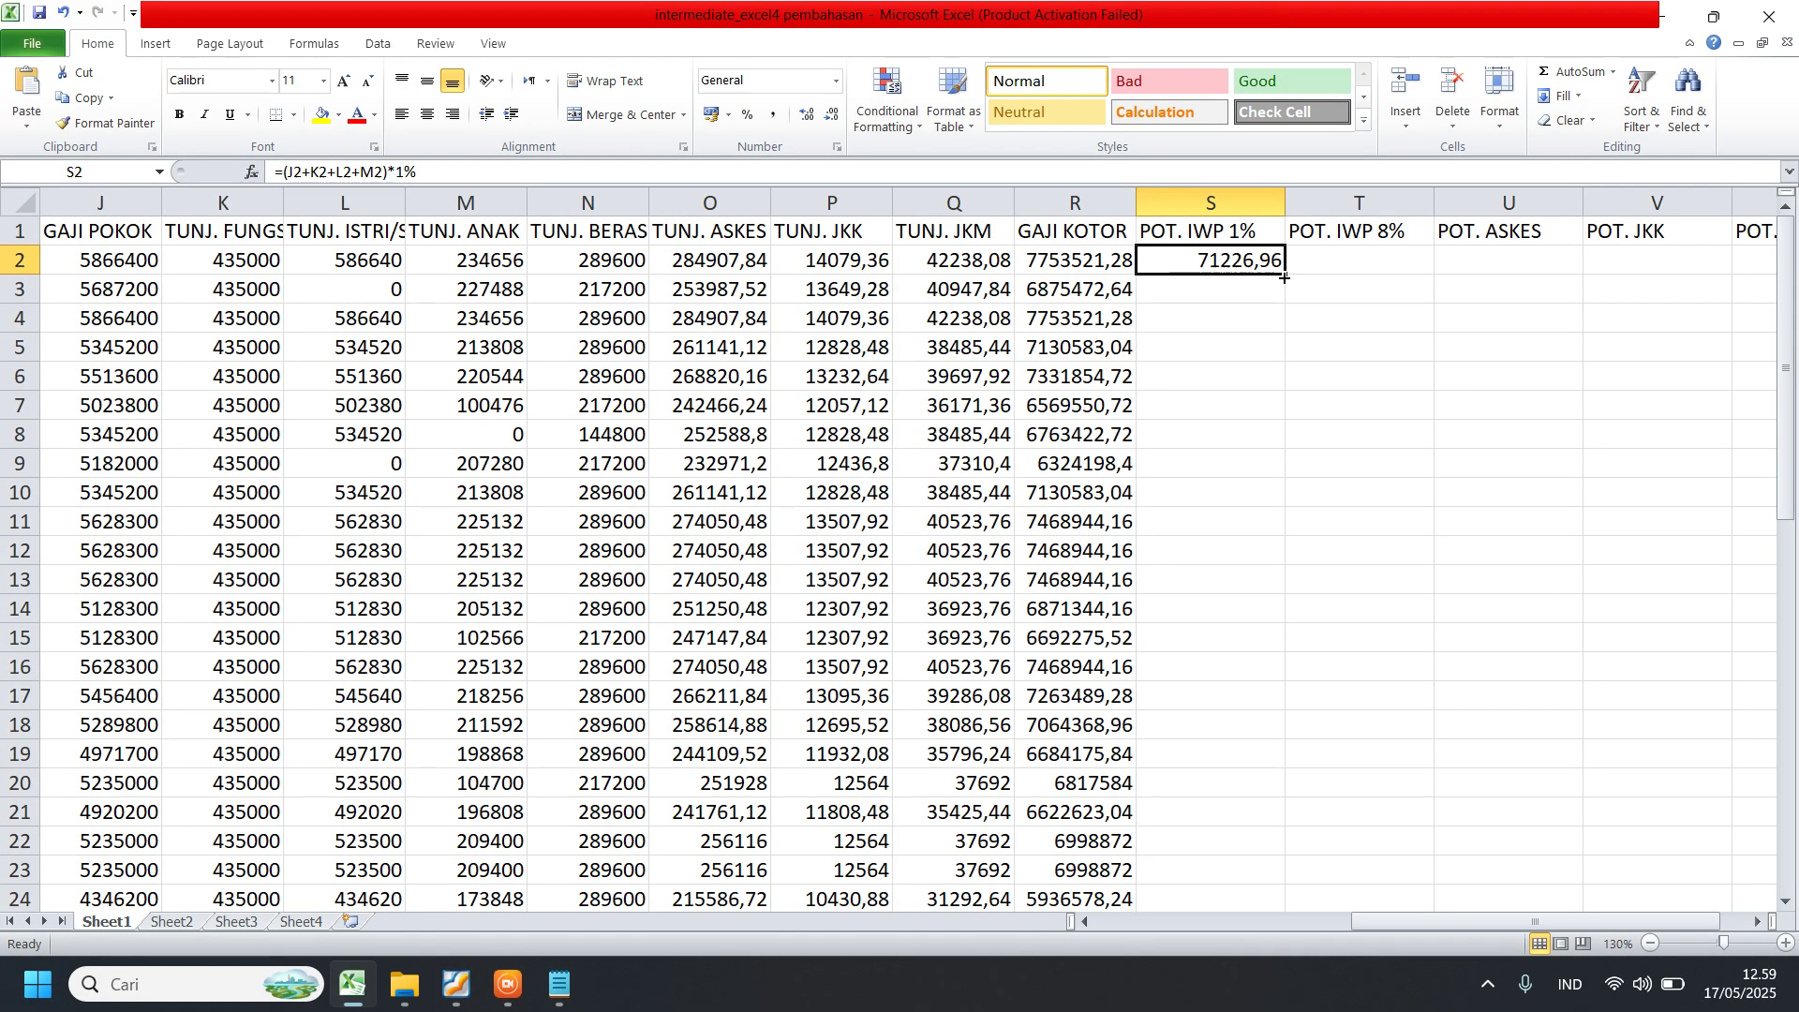
{"action": "double_click", "coordinate": [1284, 277]}
{"action": "left_click", "coordinate": [1394, 259]}
{"action": "left_click", "coordinate": [1352, 229]}
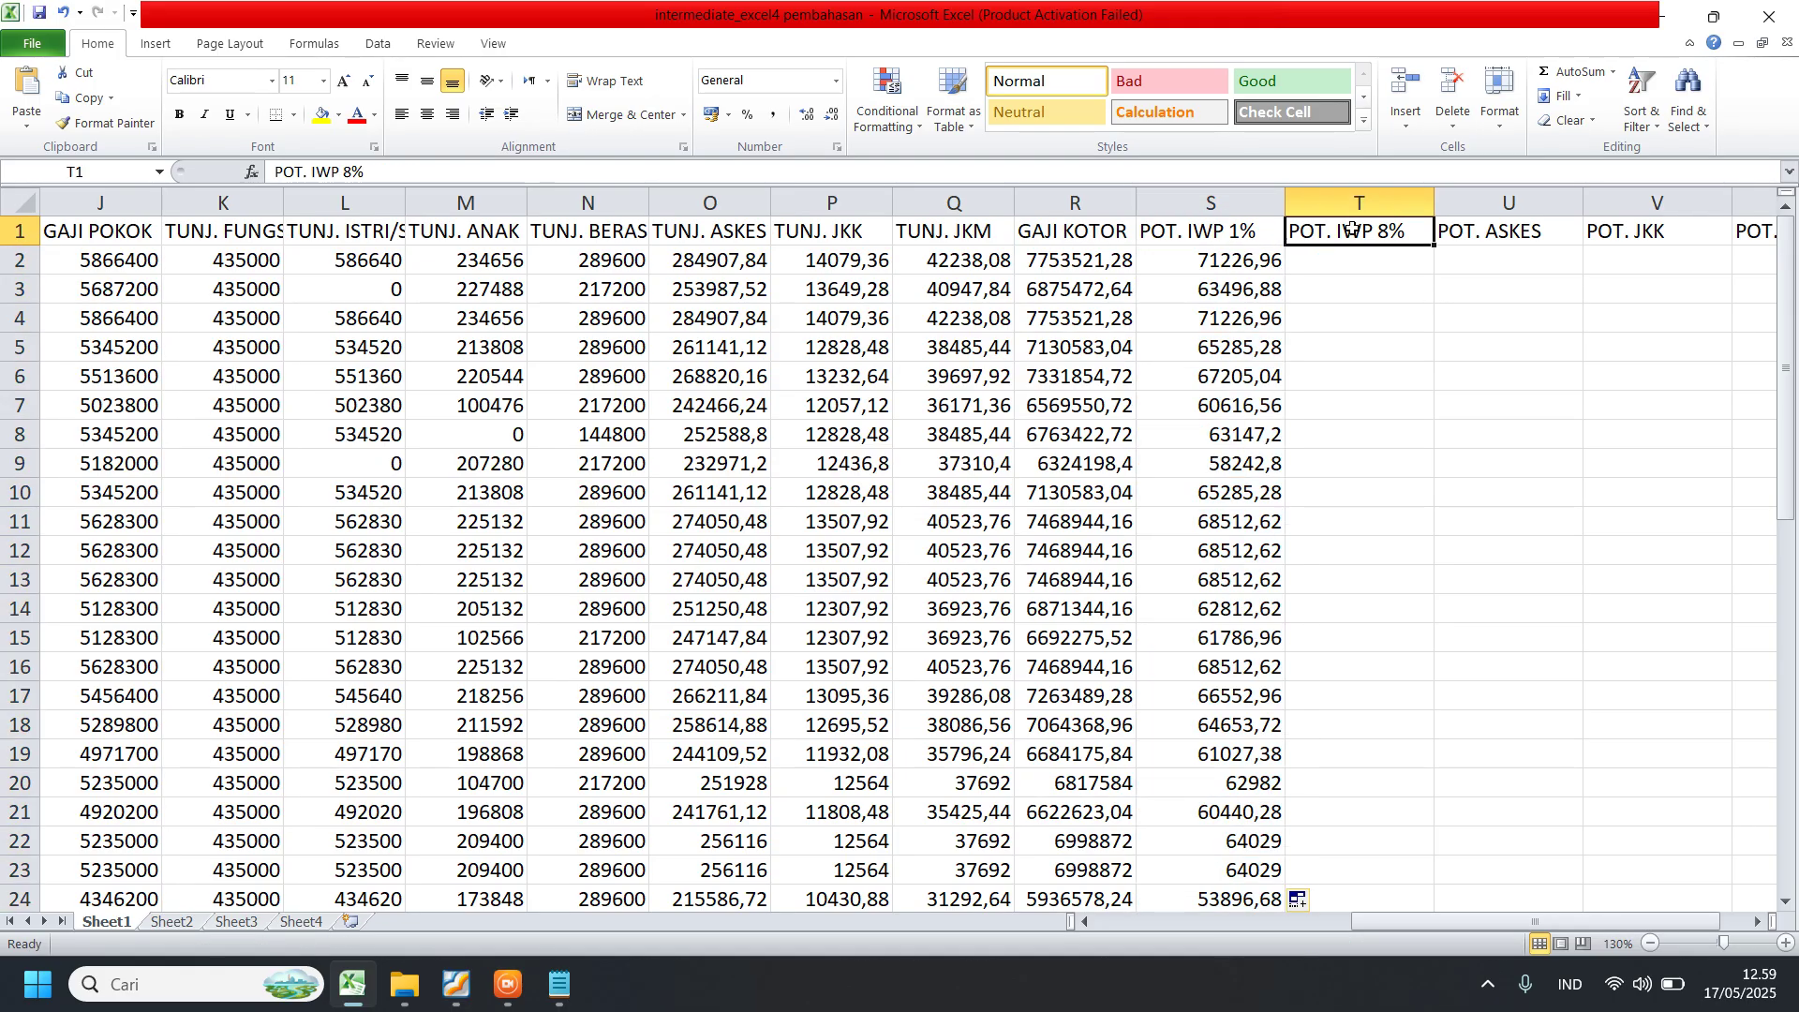
- Check the 8% contribution rule in the assignment PDF and enter the formula =8%*J2 in T2 for POT. IWP 8%
{"action": "left_click", "coordinate": [456, 985]}
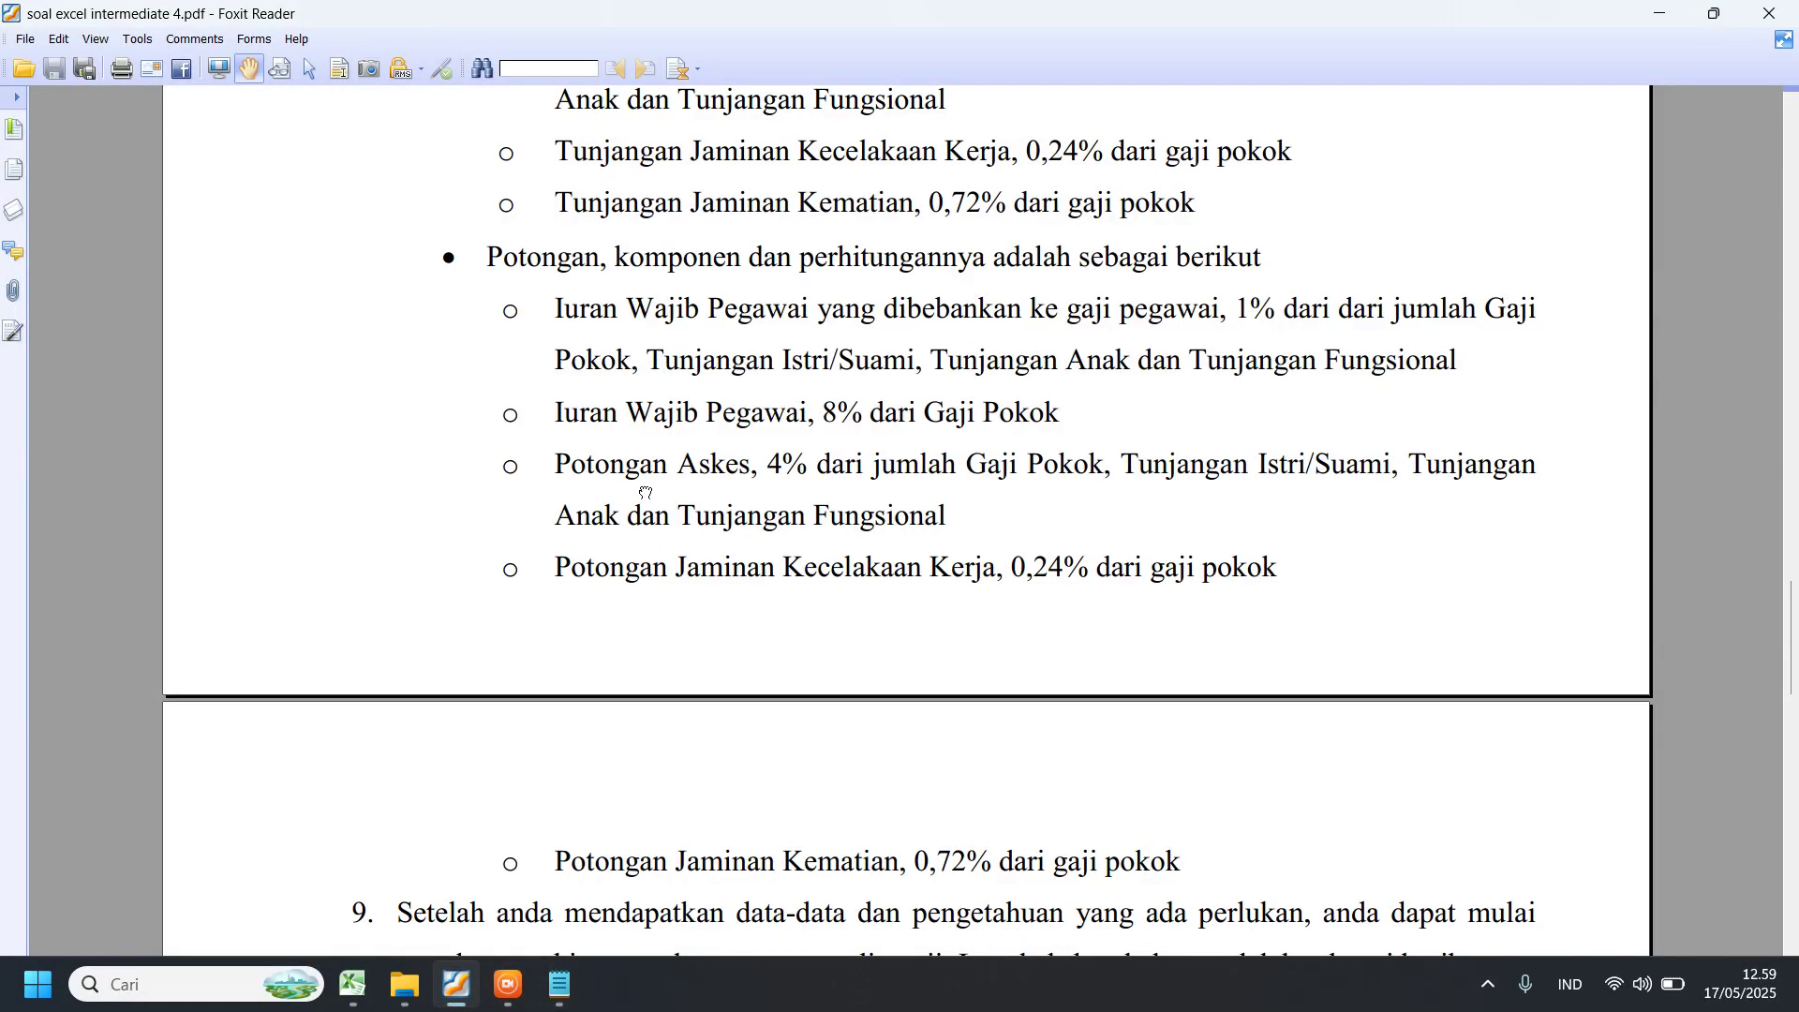
{"action": "scroll", "coordinate": [646, 493], "scroll_direction": "down", "scroll_amount": 1}
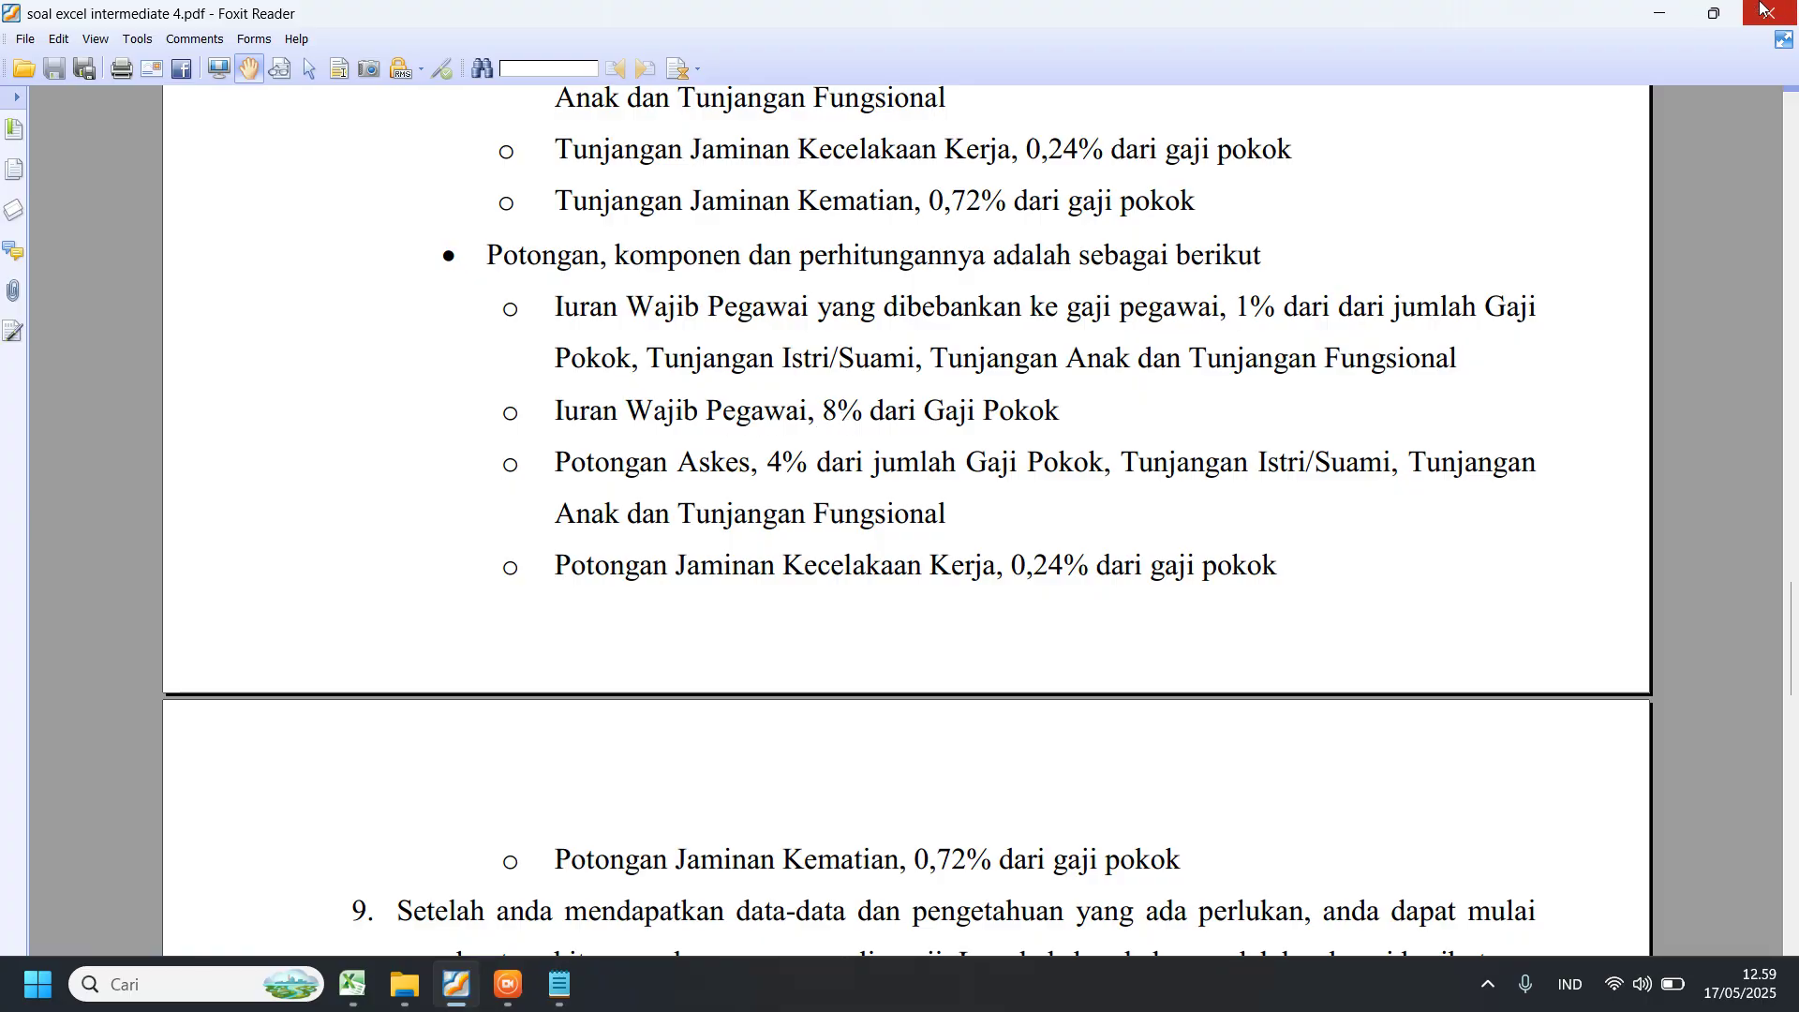
{"action": "left_click", "coordinate": [1660, 13]}
{"action": "left_click", "coordinate": [1342, 286]}
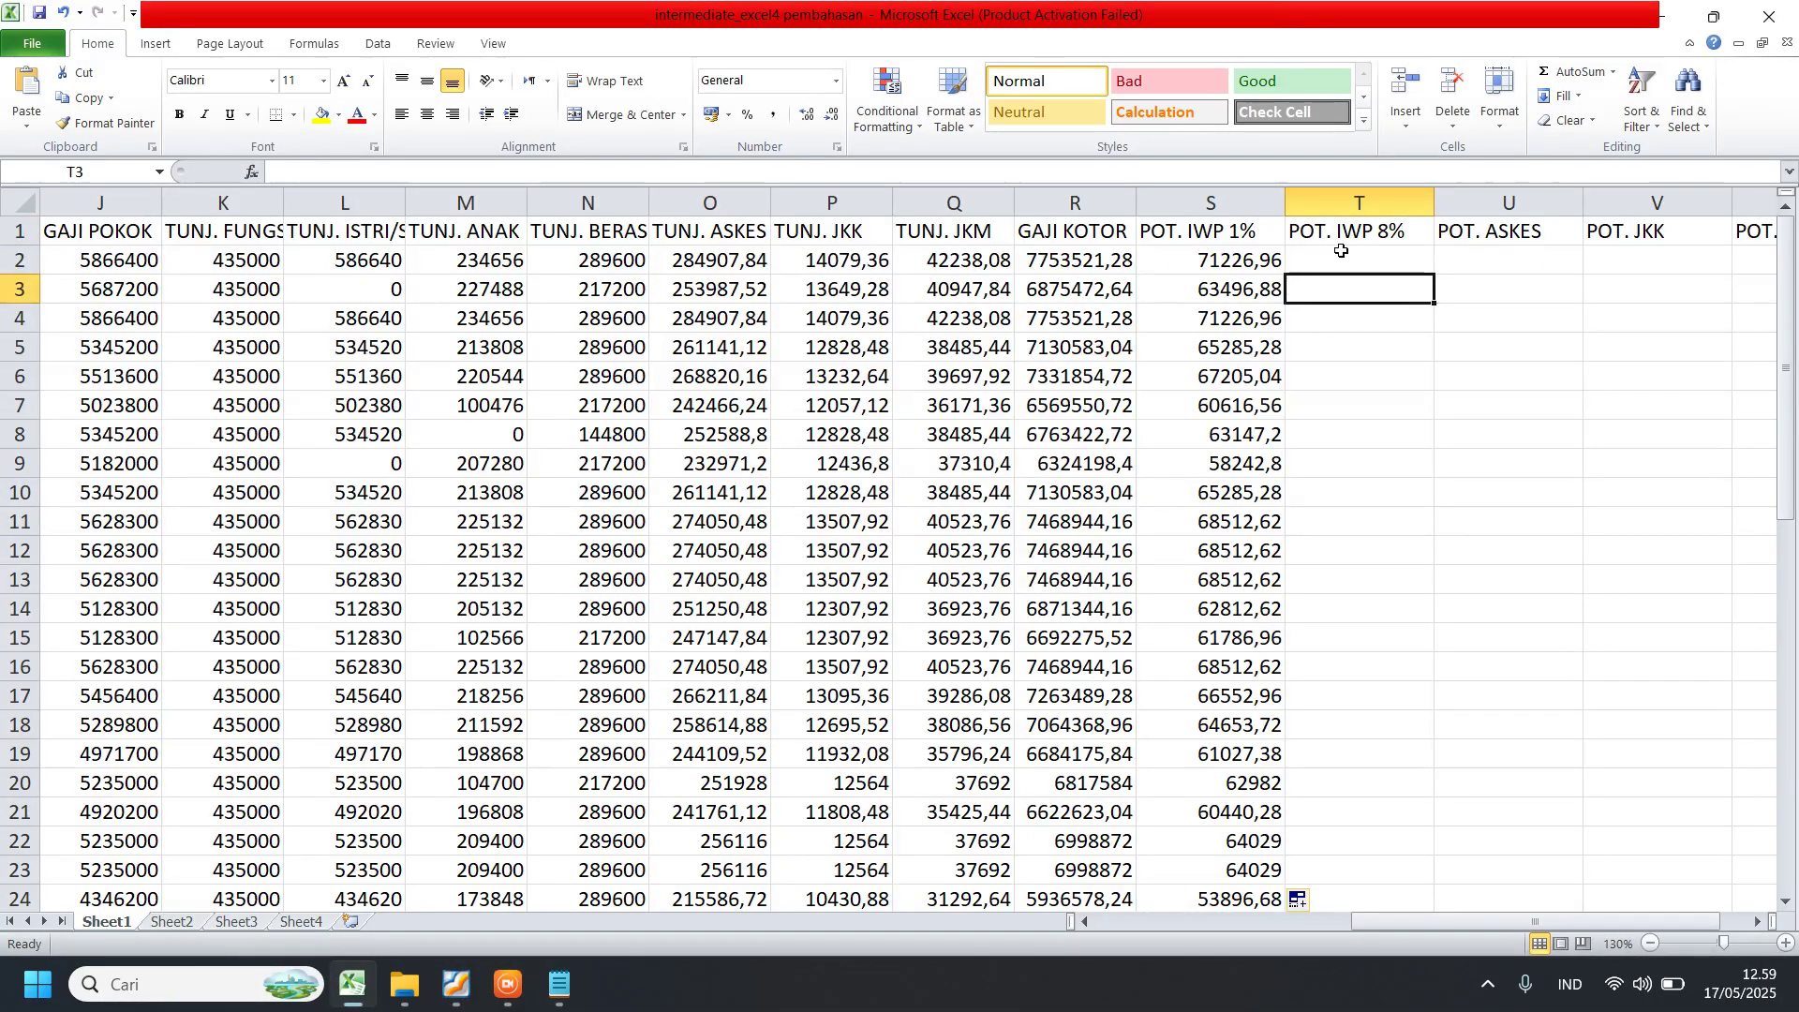
{"action": "left_click", "coordinate": [1342, 253]}
{"action": "left_click", "coordinate": [107, 262]}
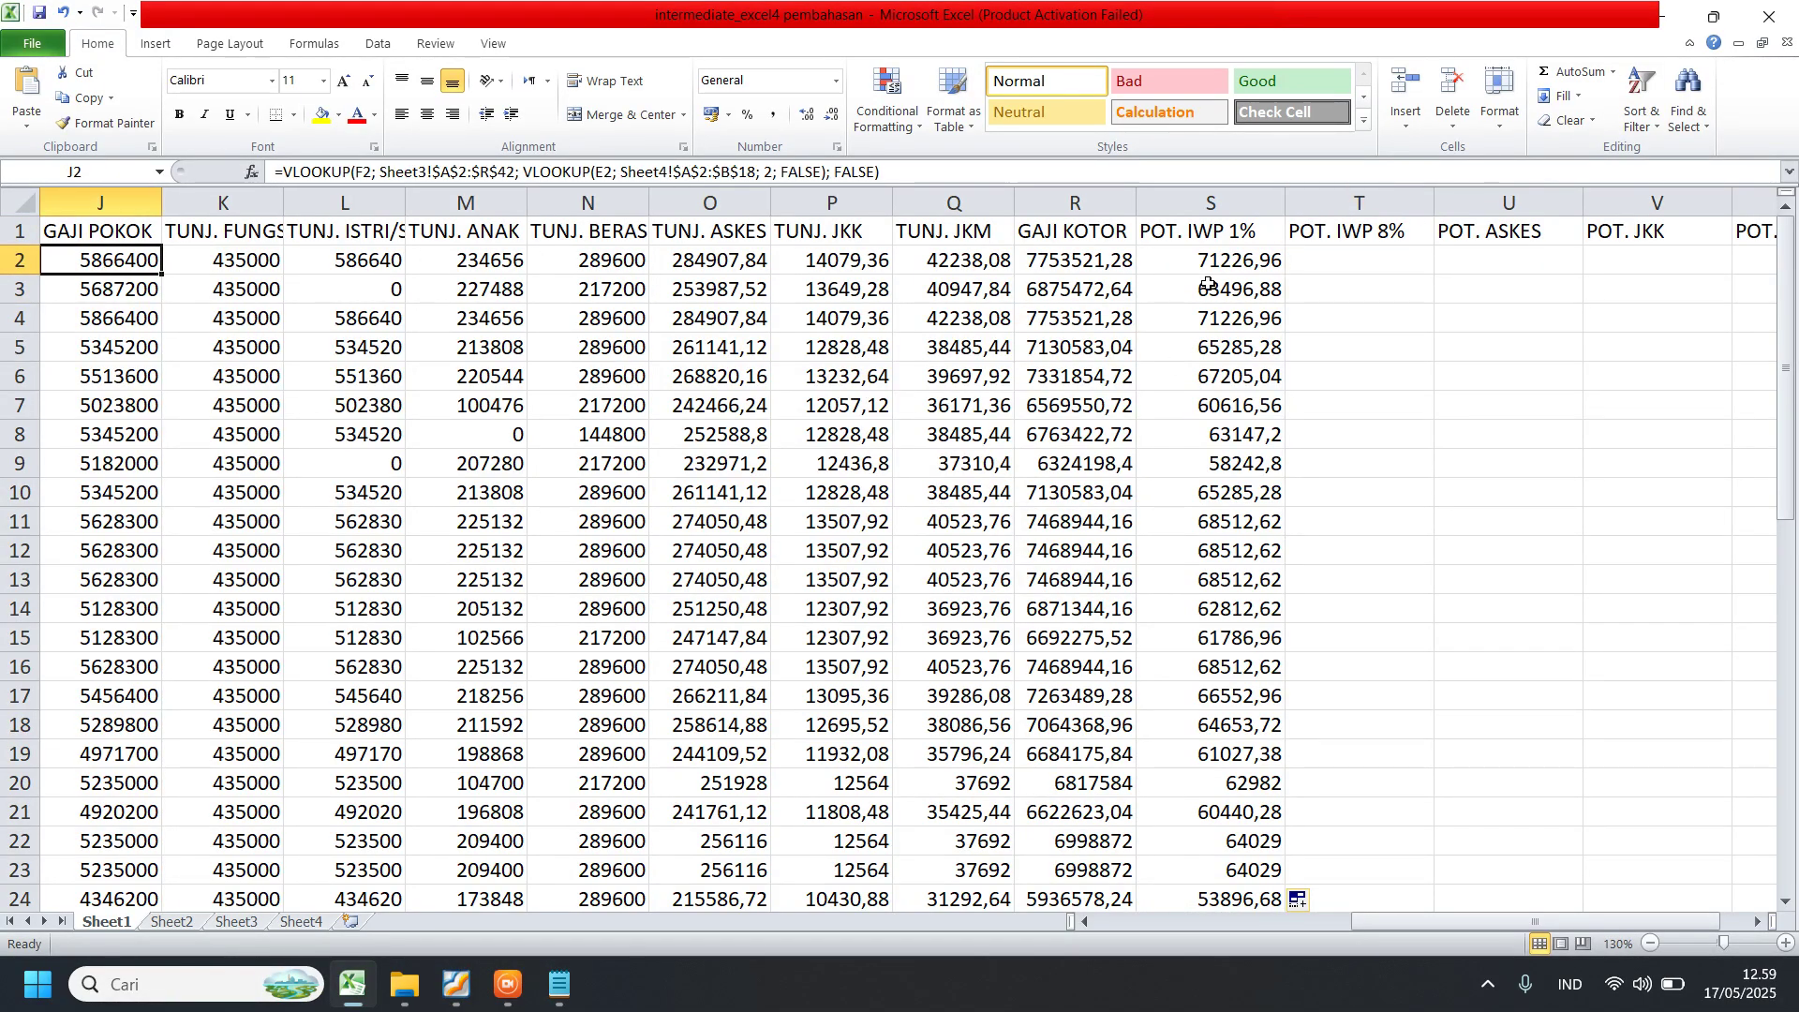
{"action": "left_click", "coordinate": [1358, 260]}
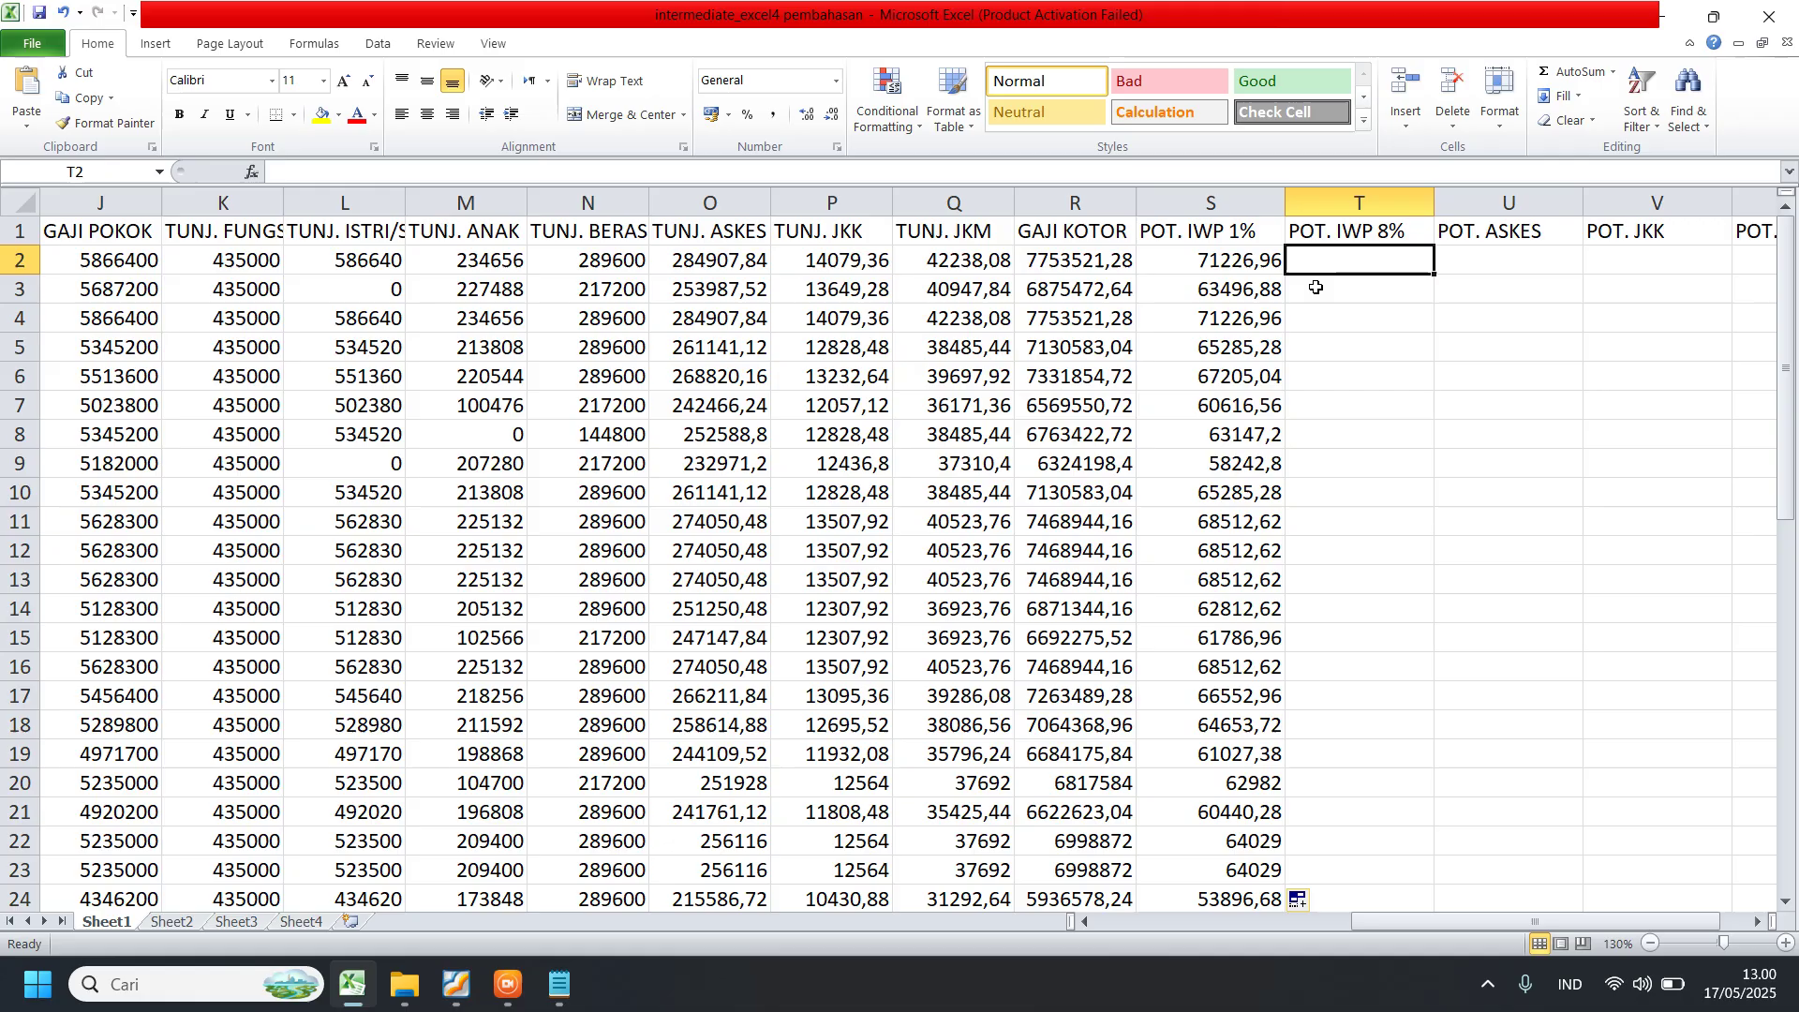
{"action": "type", "text": "="}
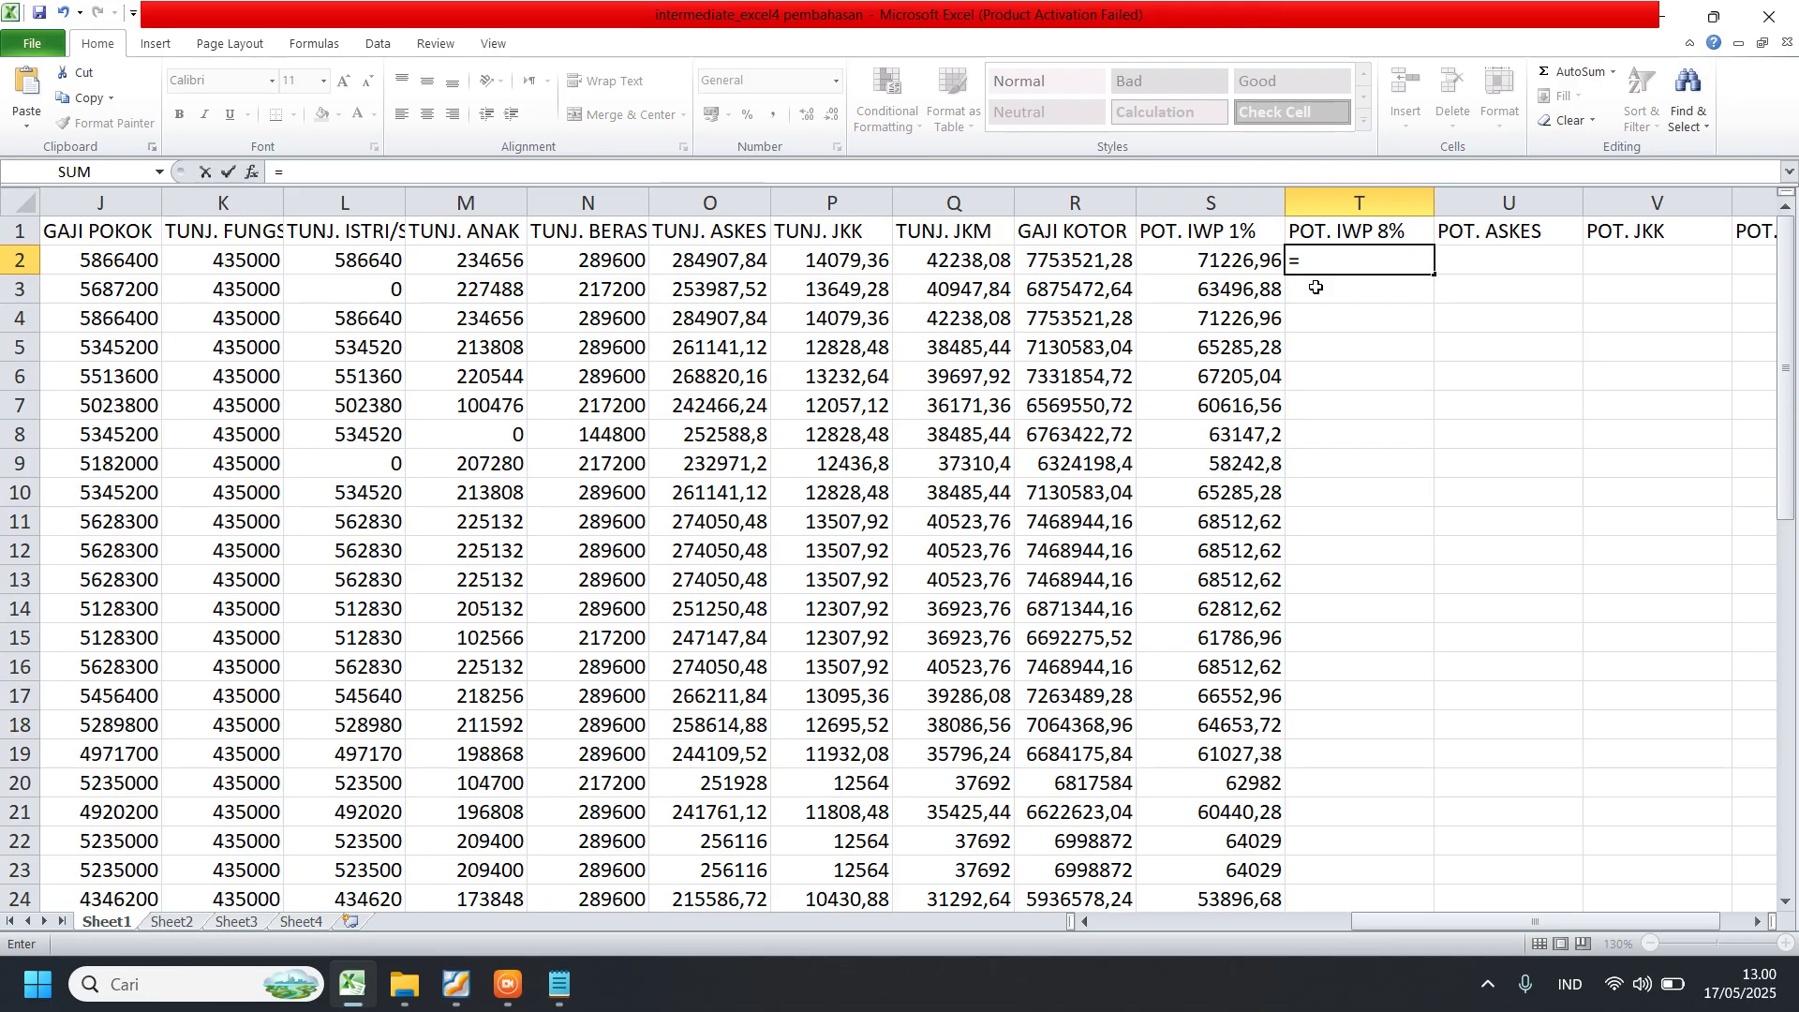
{"action": "type", "text": "8%*"}
{"action": "left_click", "coordinate": [112, 260]}
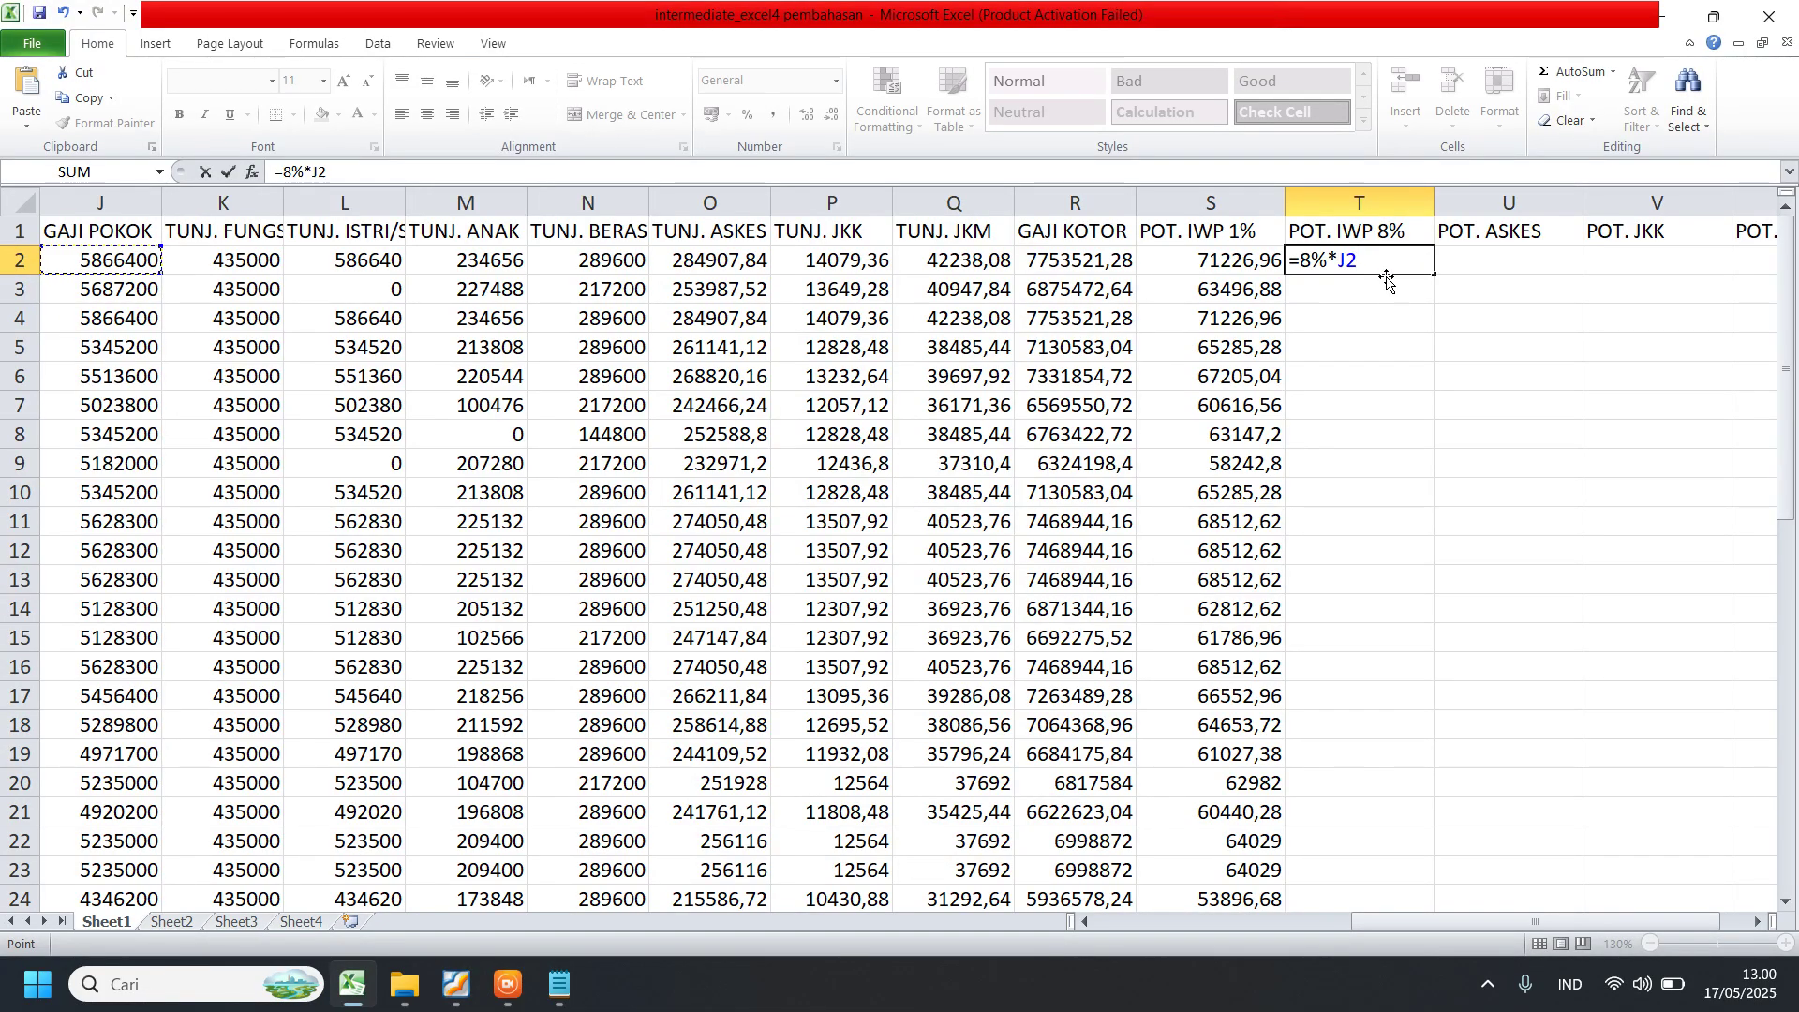
{"action": "key", "text": "Return"}
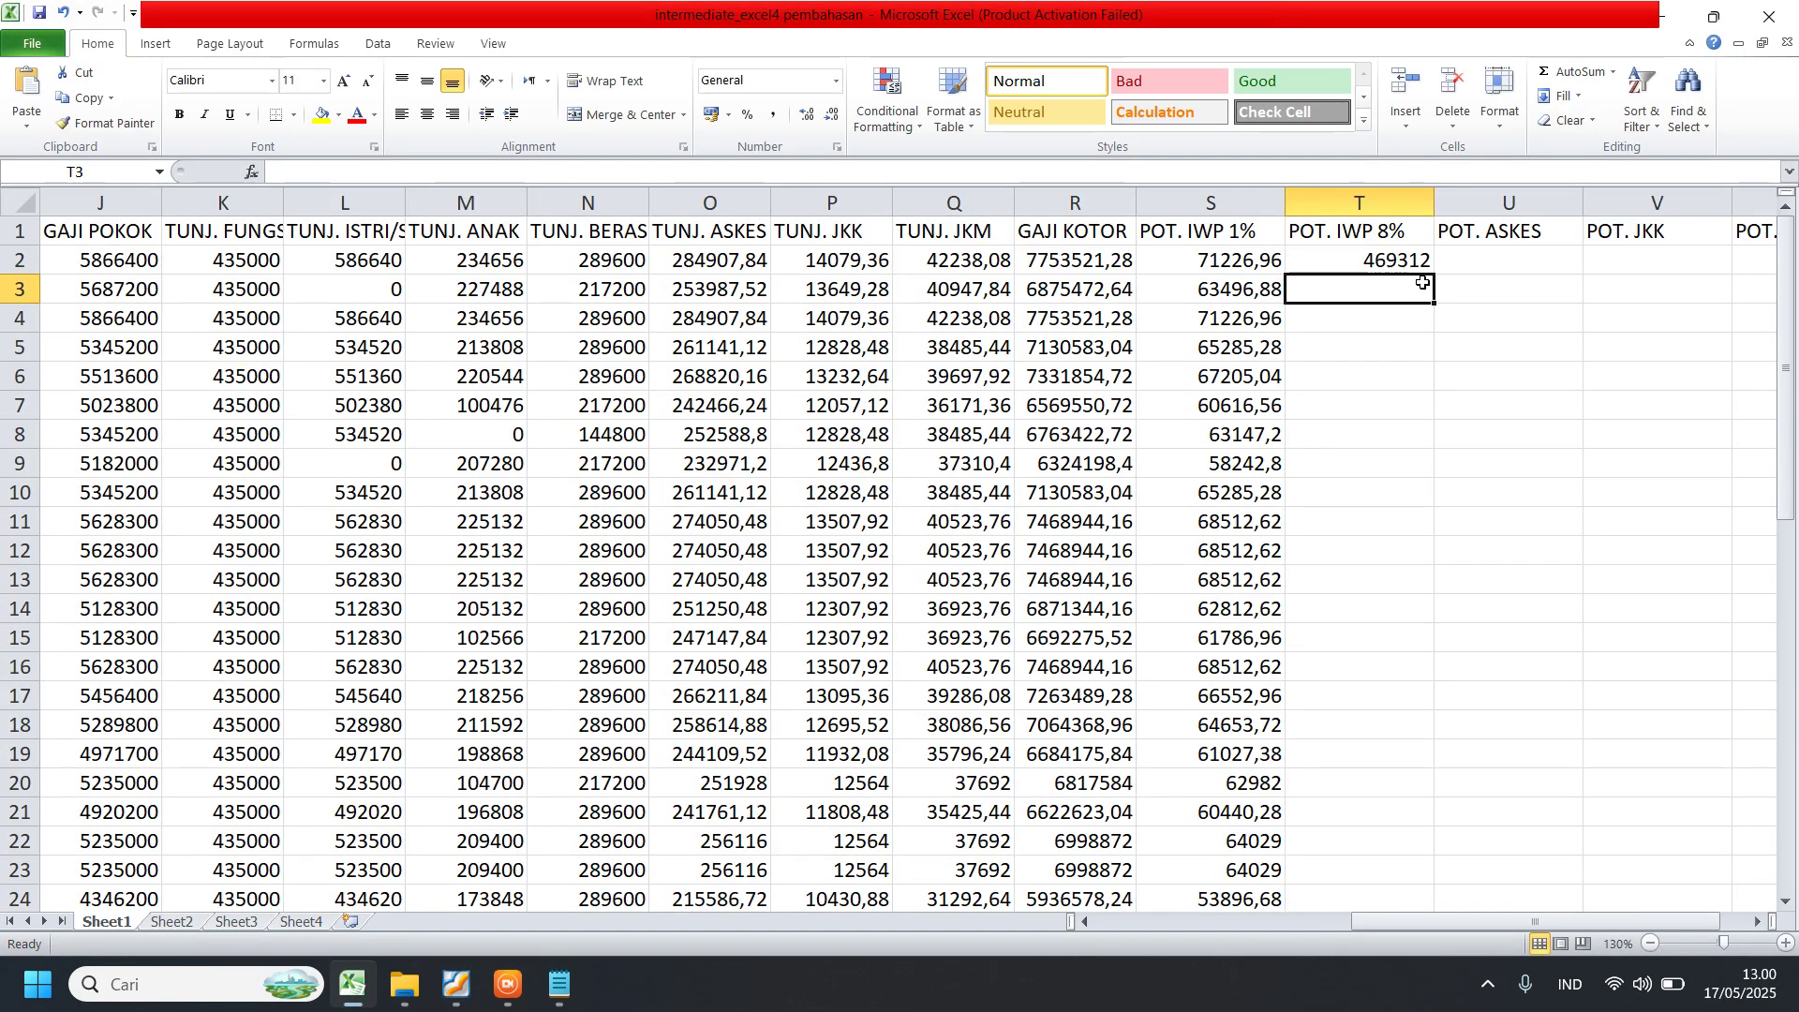
- Fill the POT. IWP 8% formula from T2 down column T for all employees
{"action": "left_click", "coordinate": [1363, 263]}
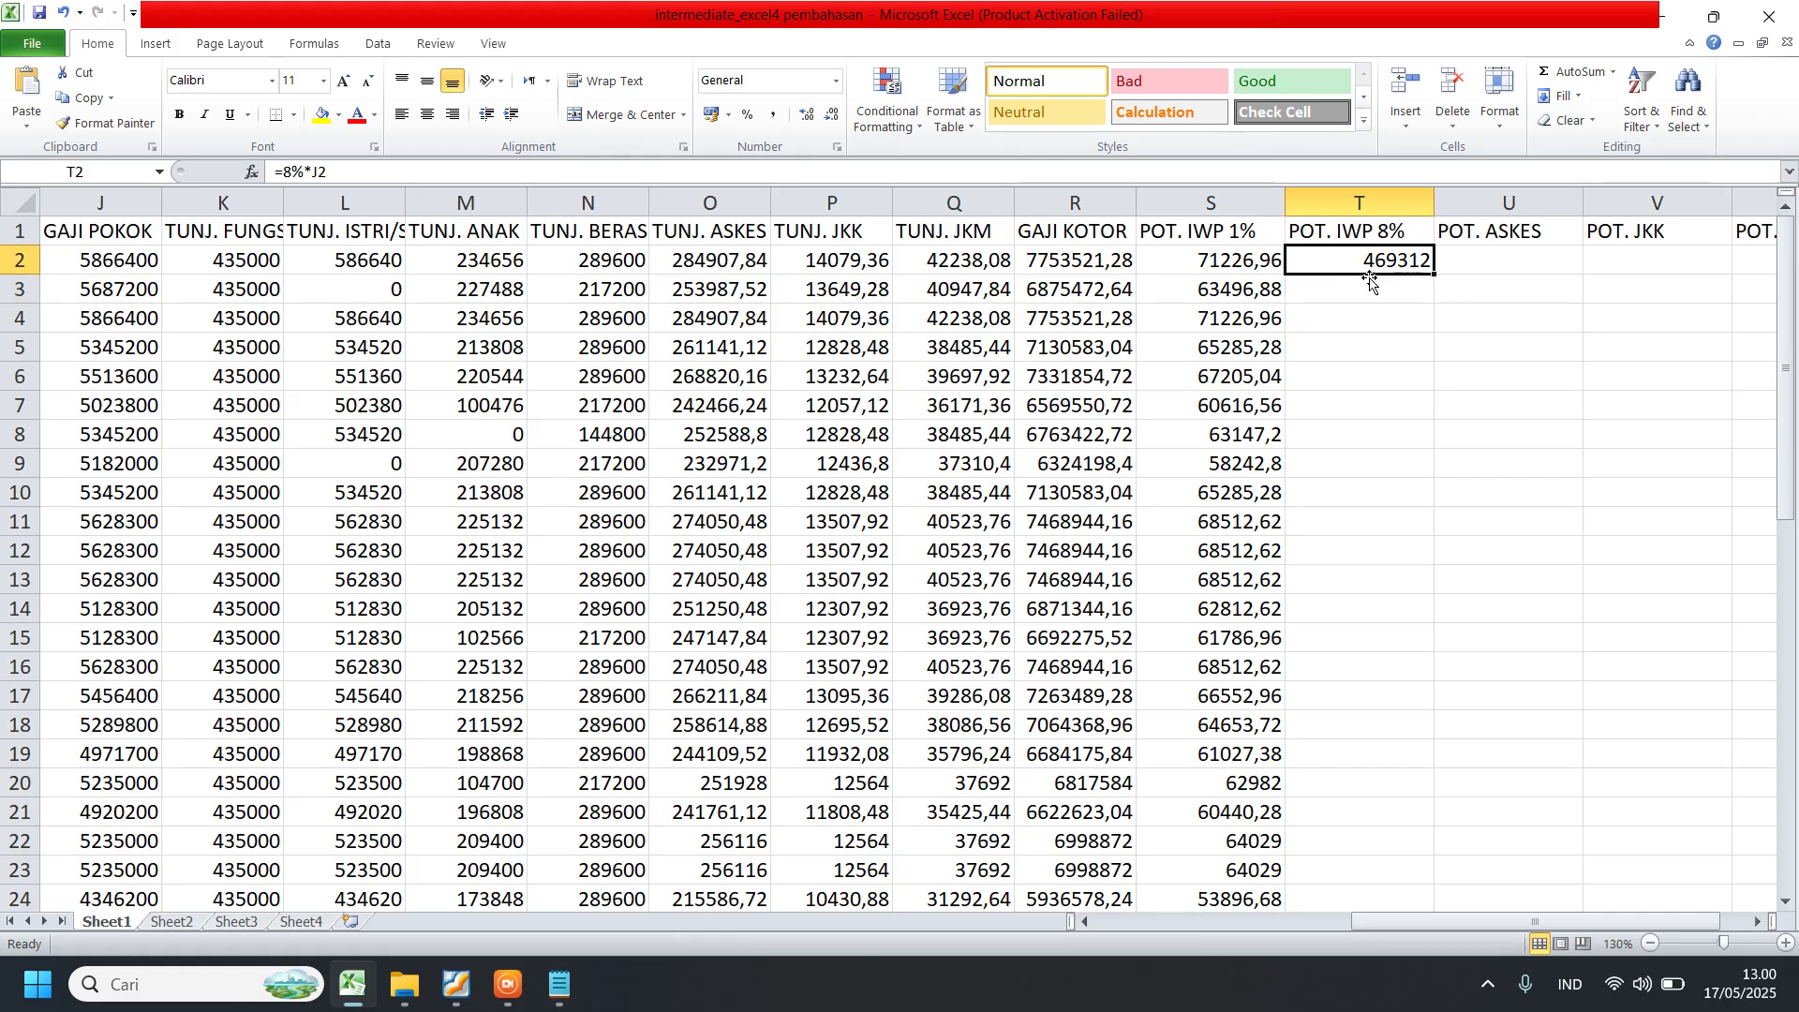
{"action": "double_click", "coordinate": [1439, 277]}
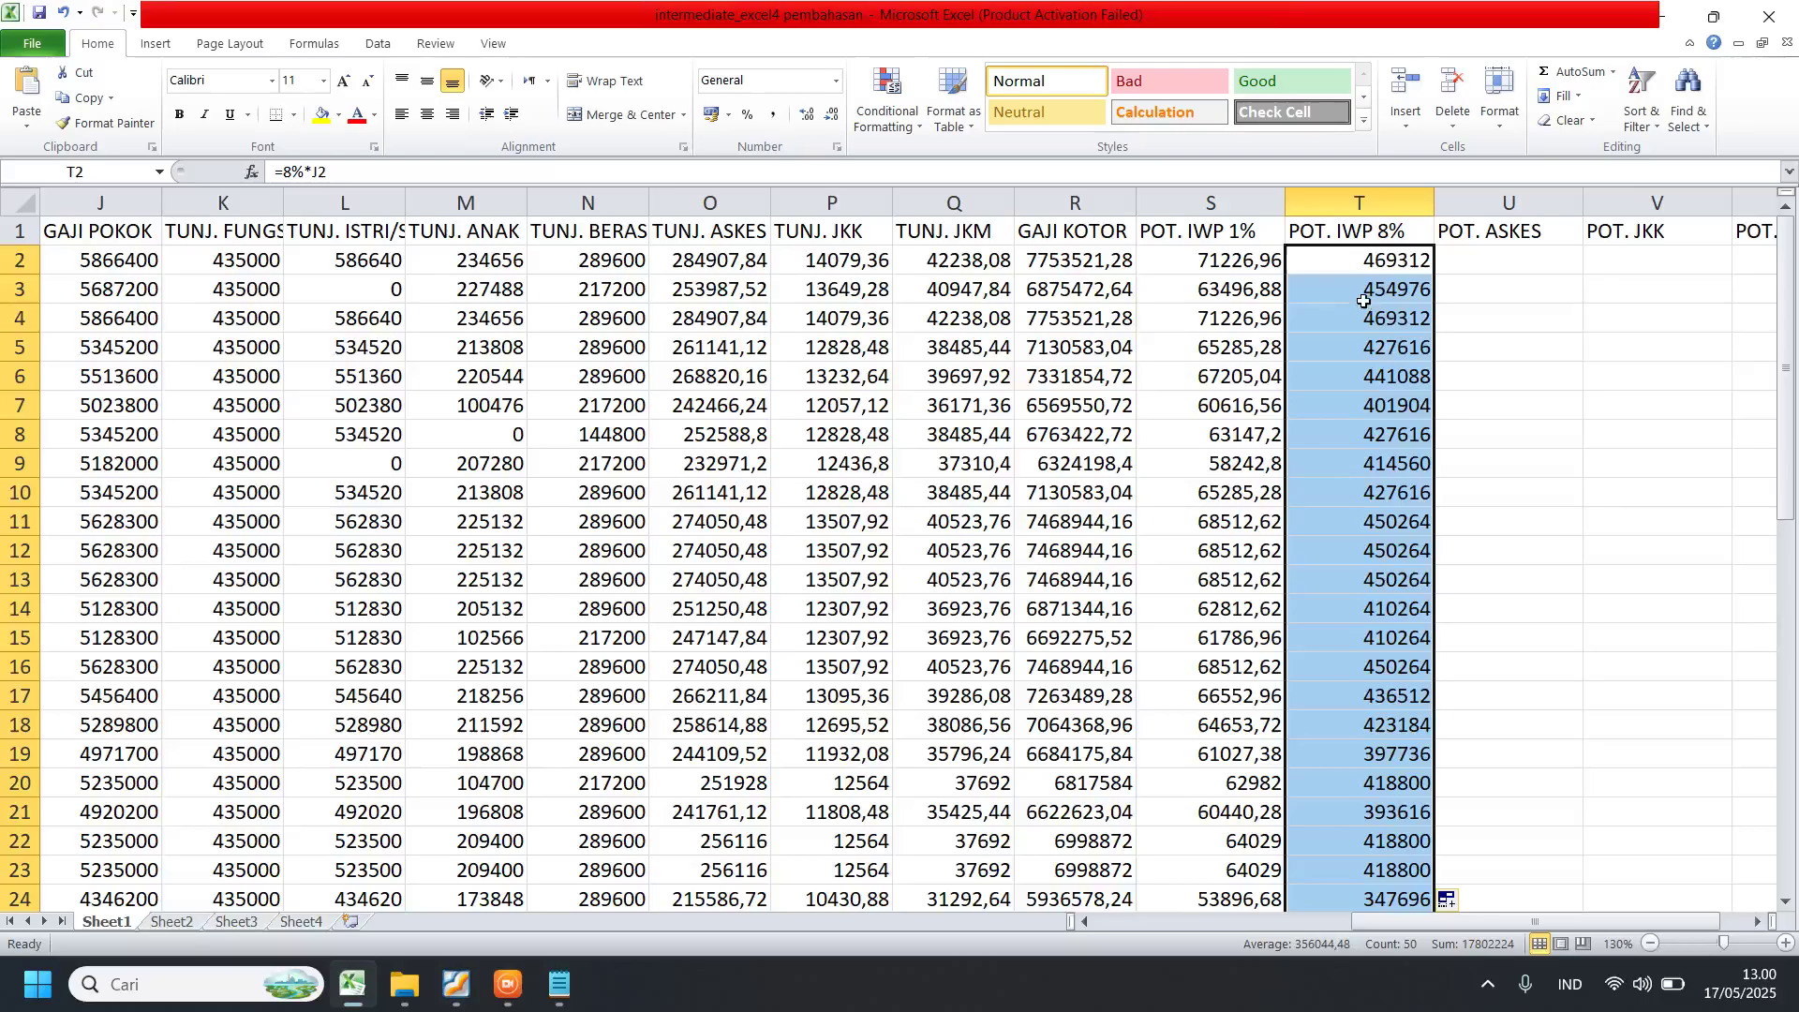
{"action": "left_click", "coordinate": [1490, 297]}
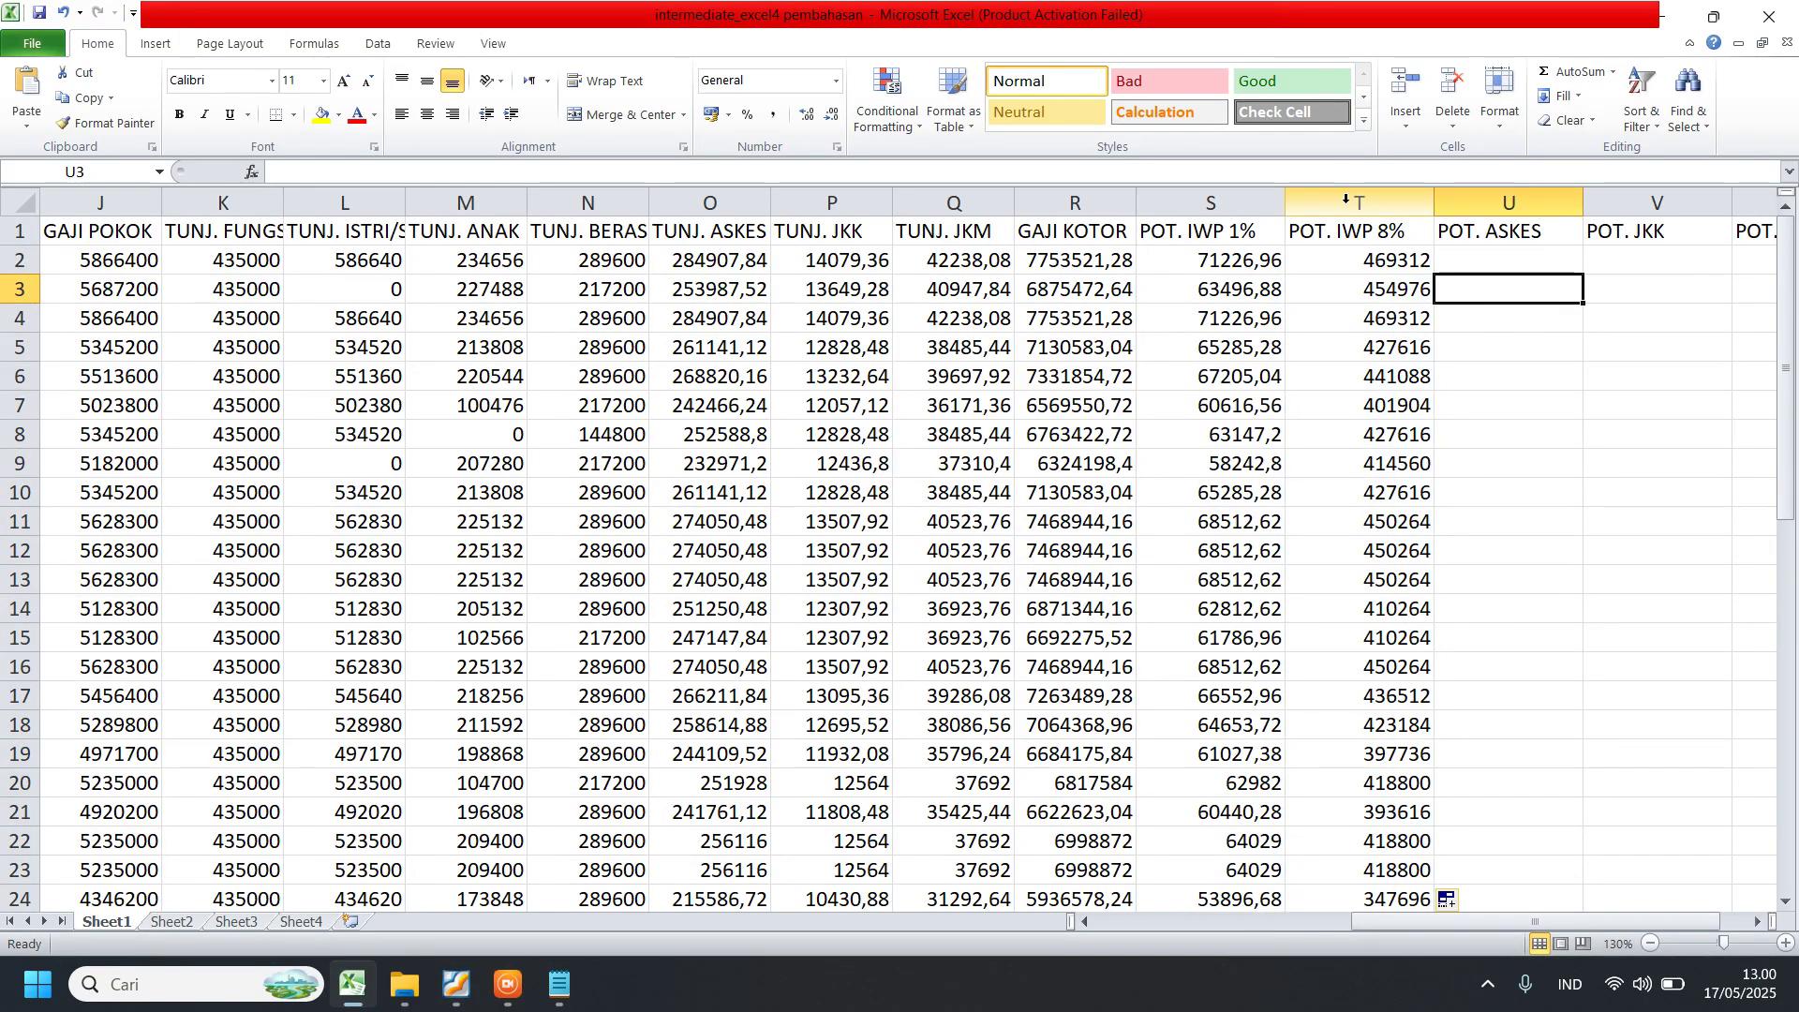
- Narrow the POT. IWP 1% and POT. IWP 8% columns together
{"action": "left_click_drag", "start_coordinate": [1360, 203], "coordinate": [1267, 205]}
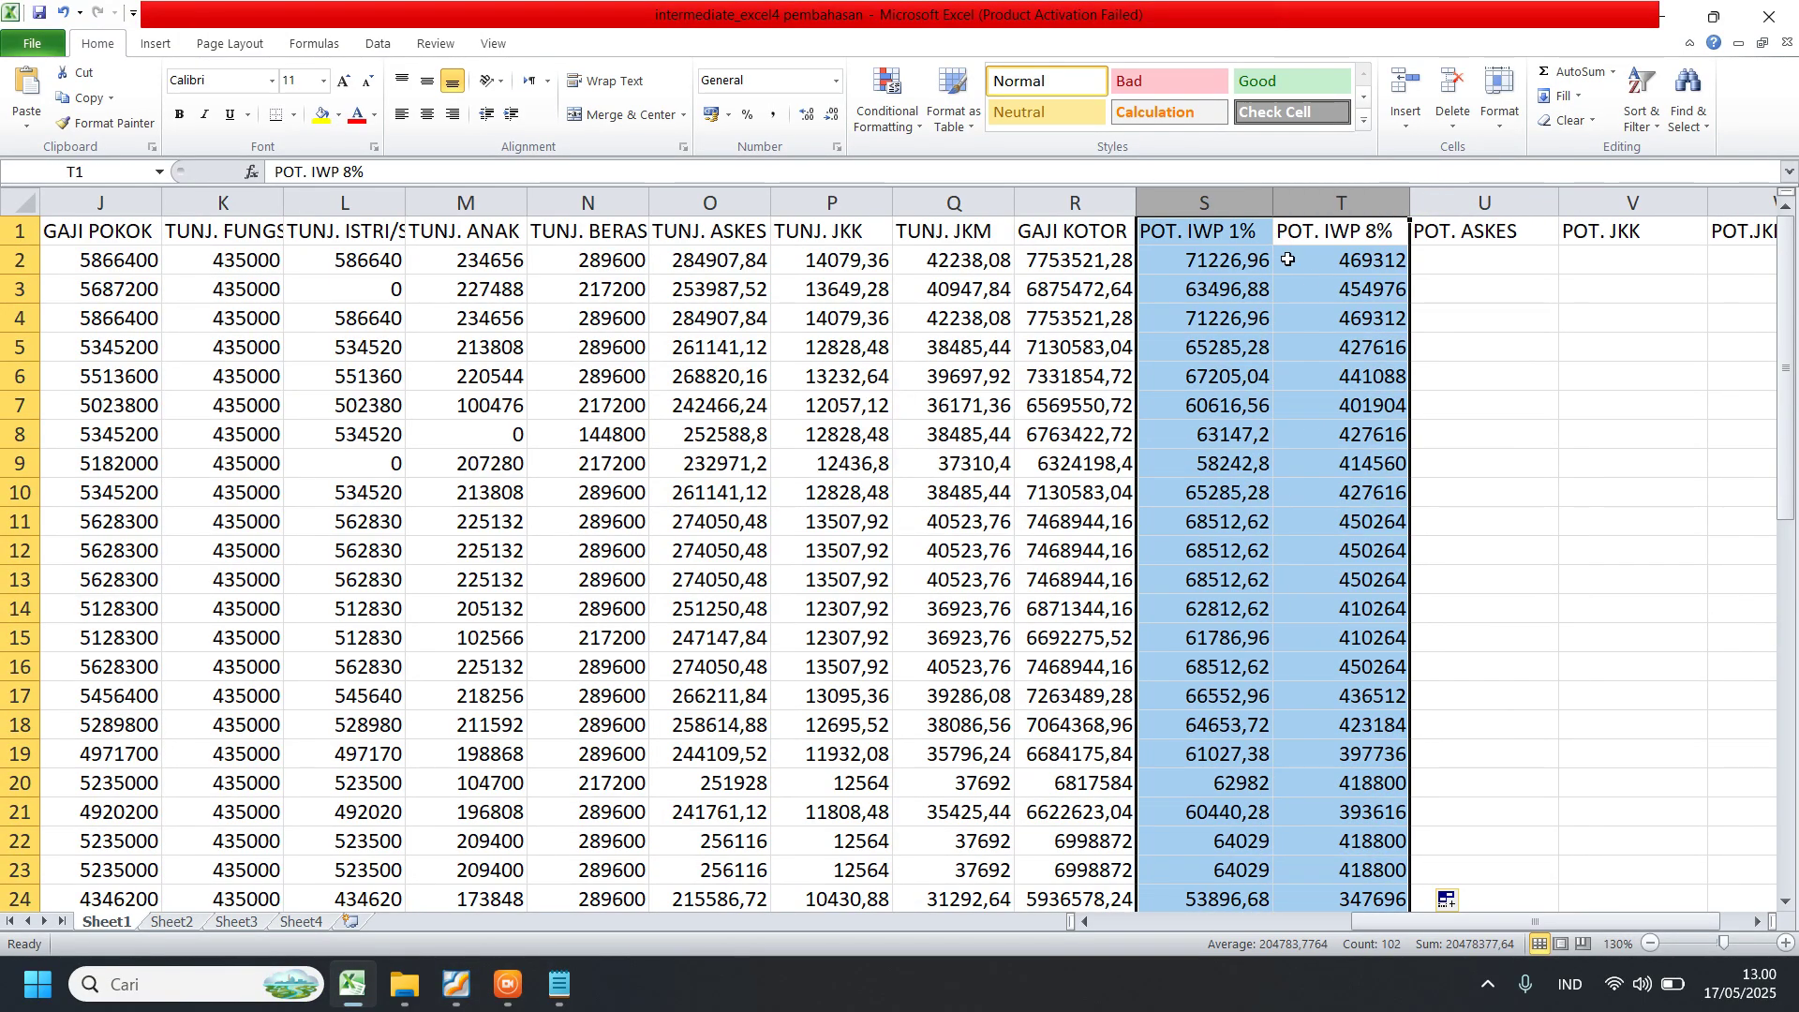
{"action": "left_click", "coordinate": [1342, 348]}
- Check the Askes deduction rule in the assignment PDF and enter the formula =(J2+K2+L2+M2)*4% in U2 for POT. ASKES
{"action": "left_click", "coordinate": [457, 984]}
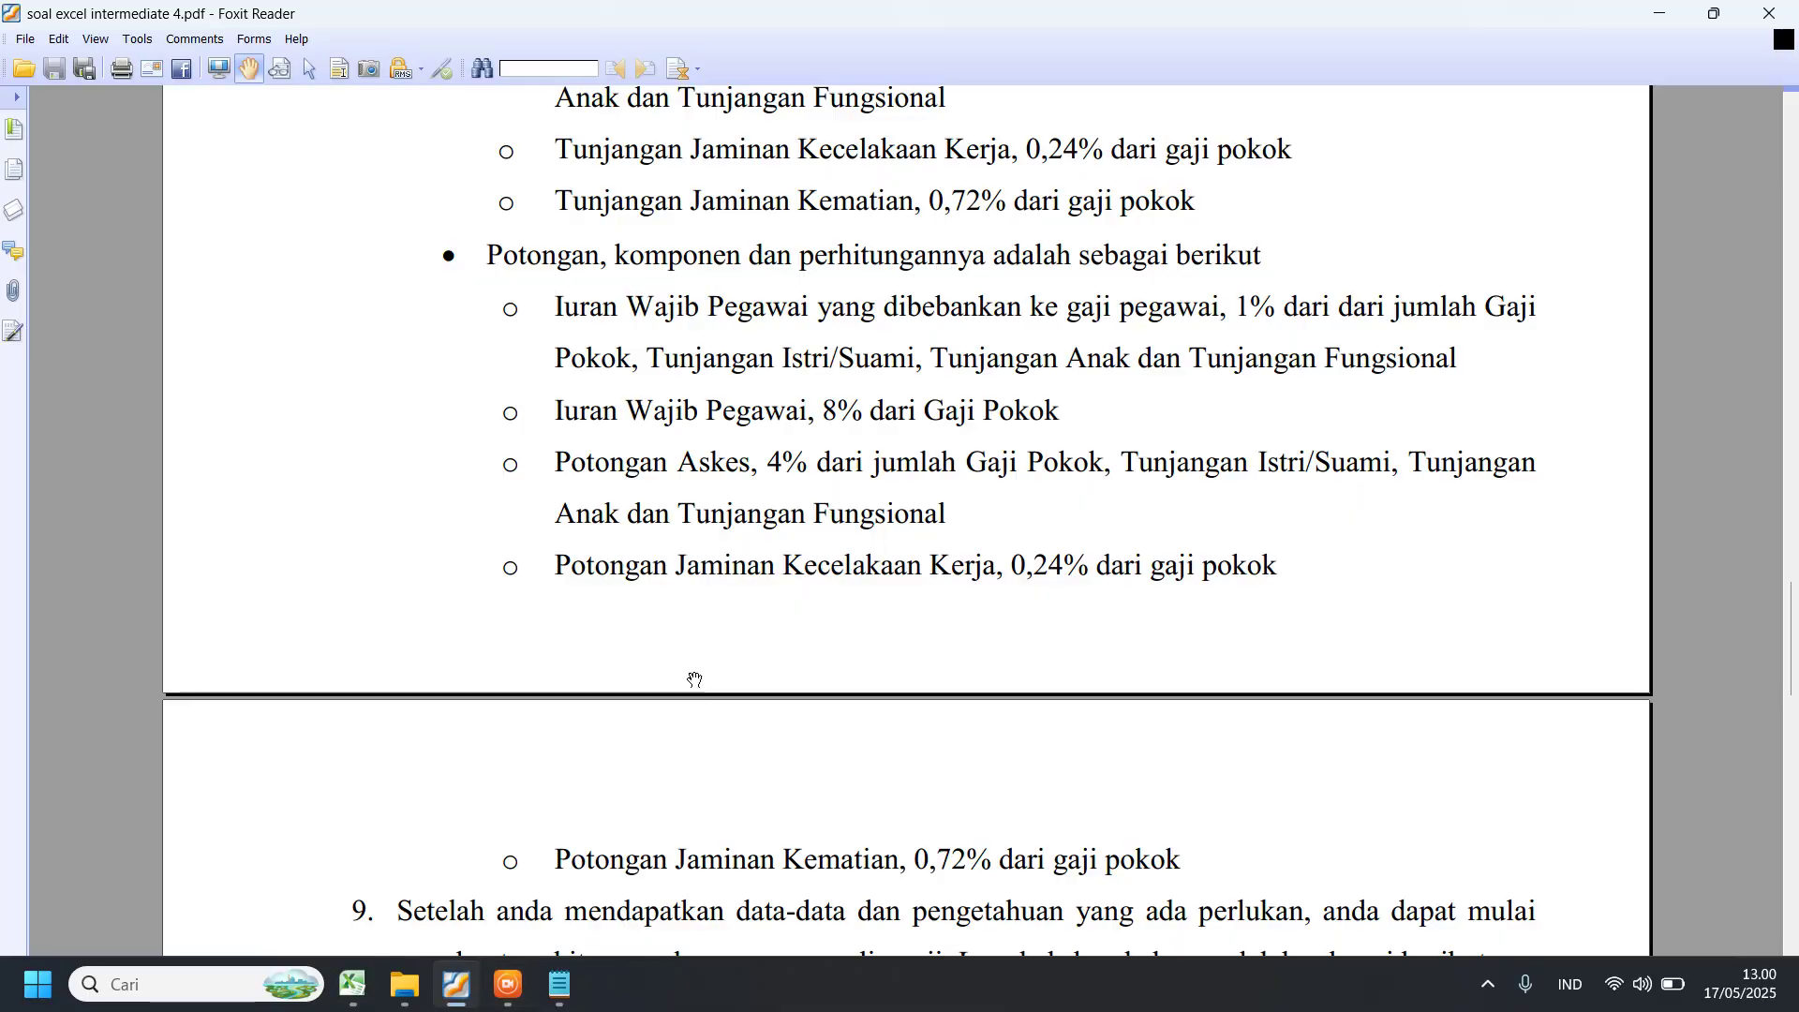
{"action": "scroll", "coordinate": [766, 440], "scroll_direction": "down", "scroll_amount": 1}
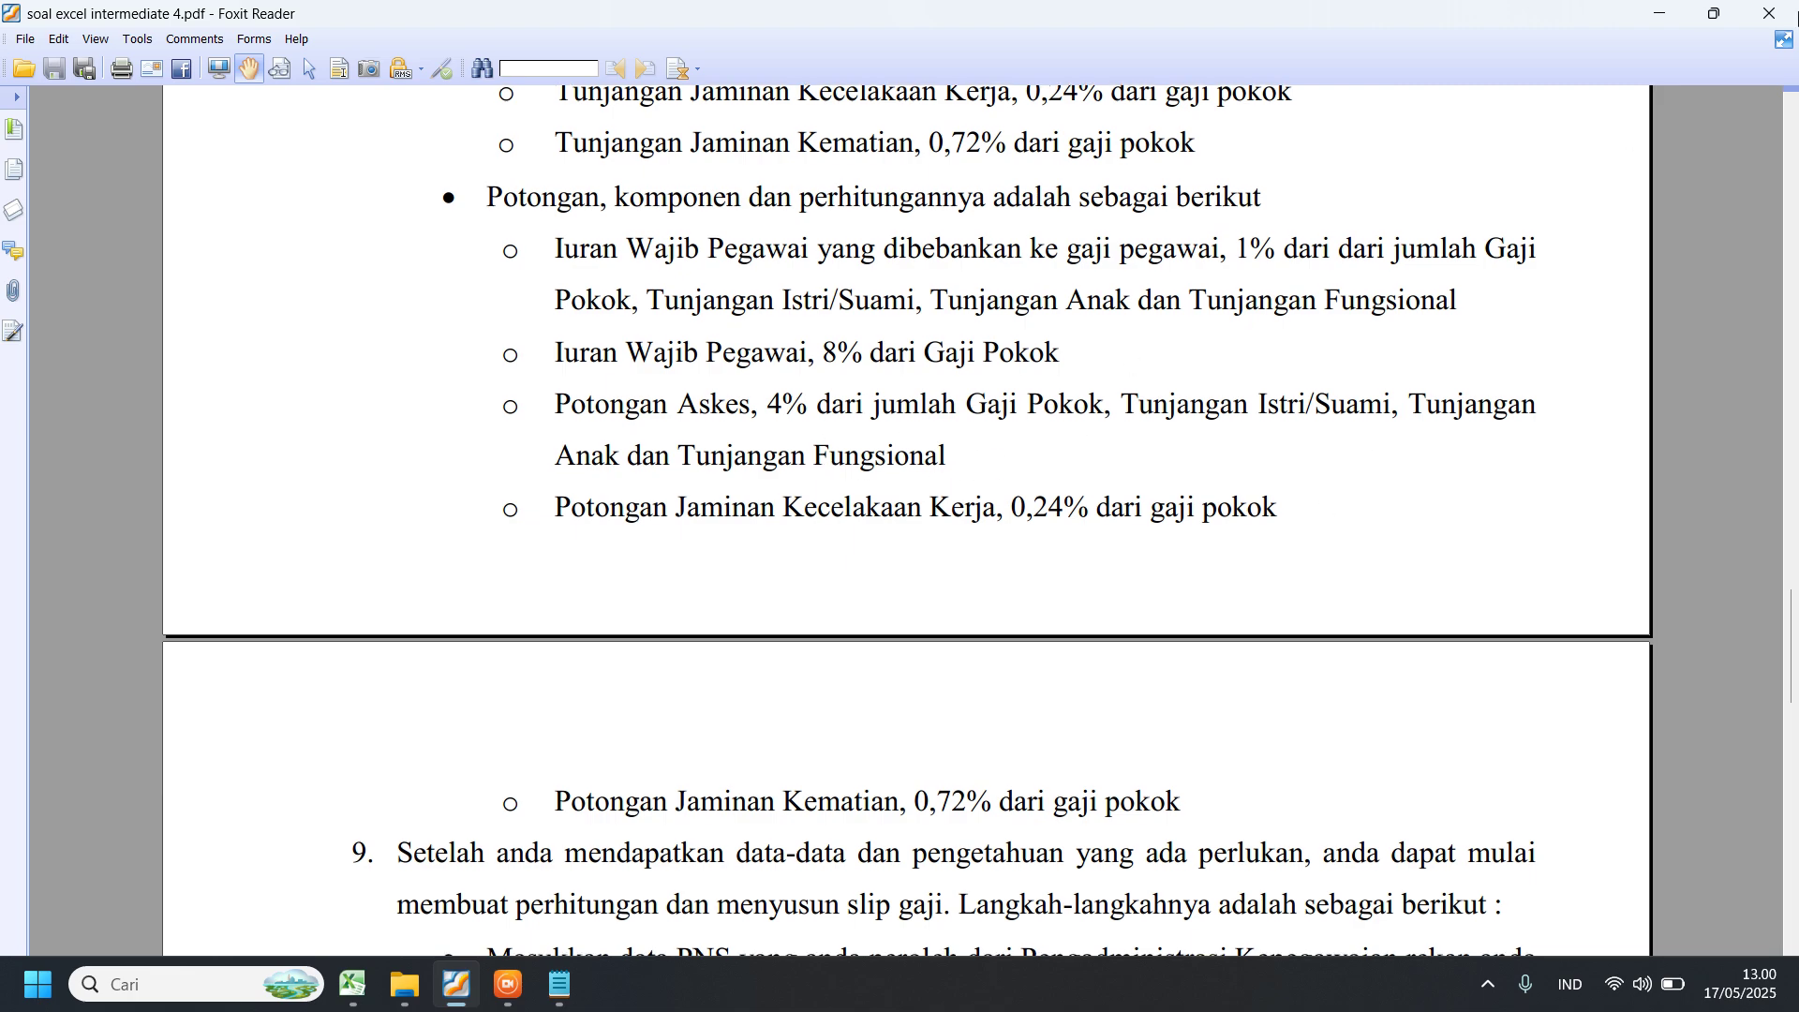
{"action": "left_click", "coordinate": [1659, 13]}
{"action": "left_click", "coordinate": [1466, 267]}
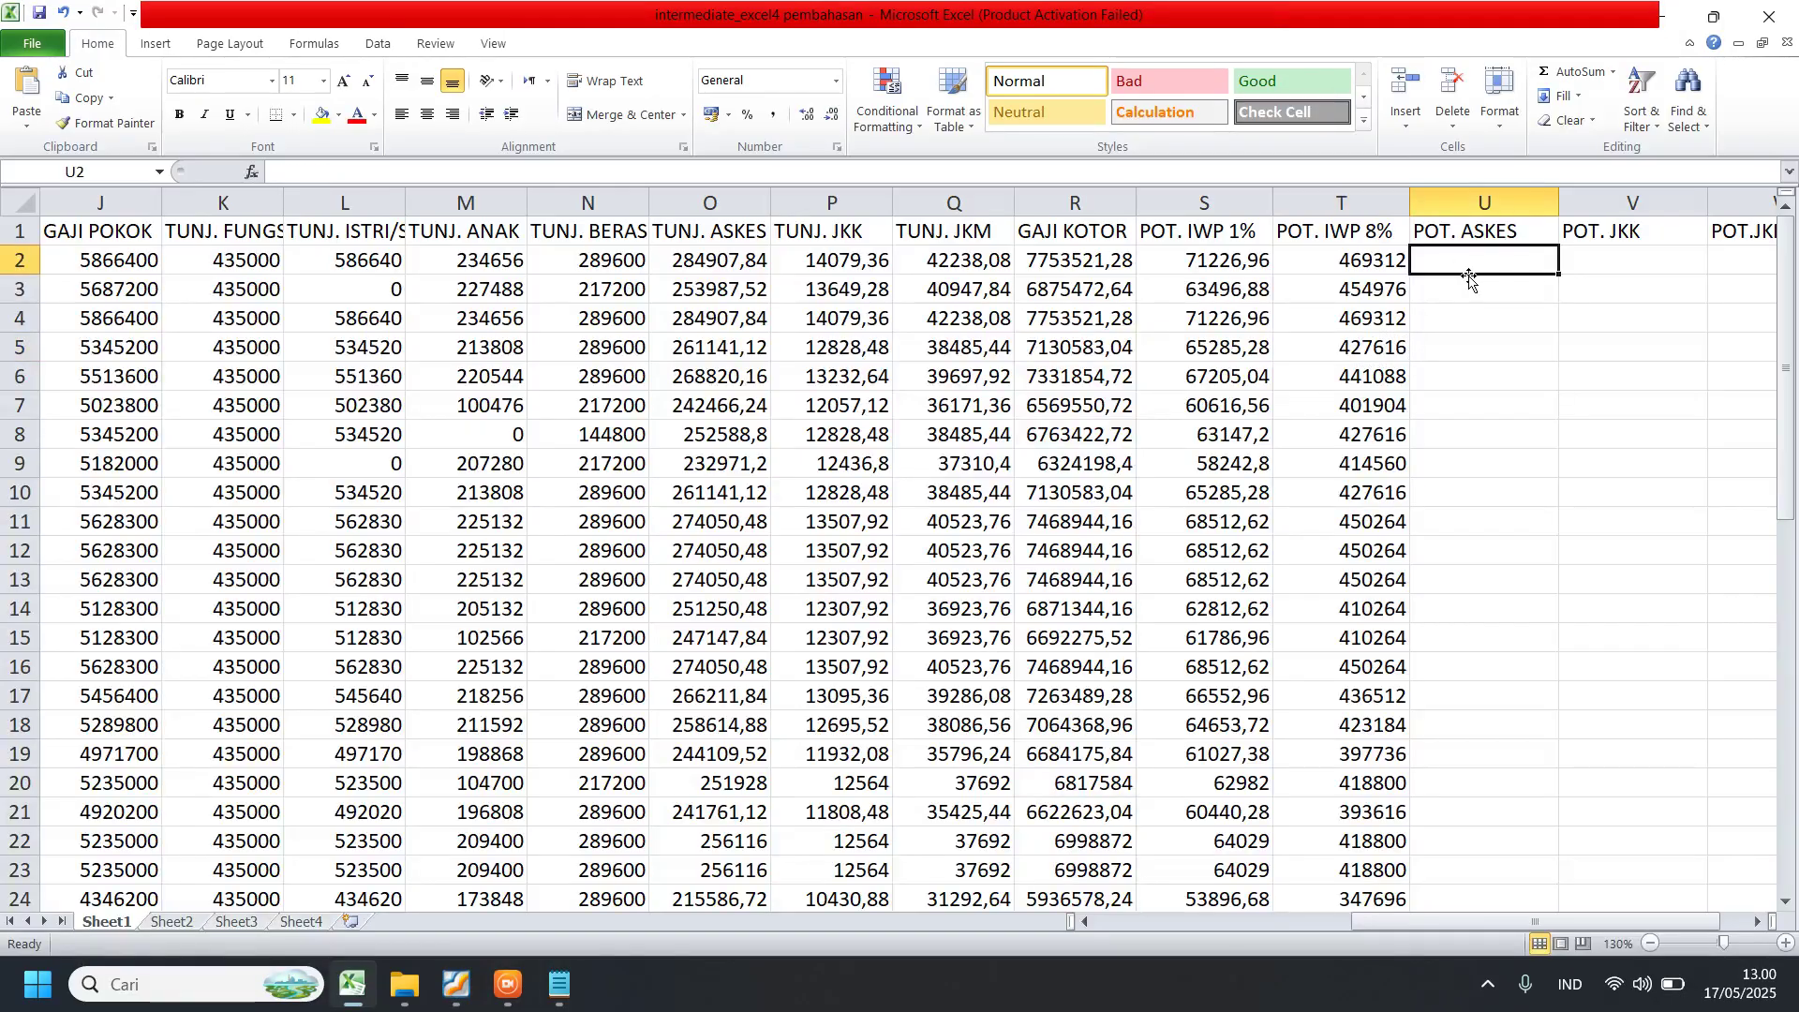
{"action": "type", "text": "="}
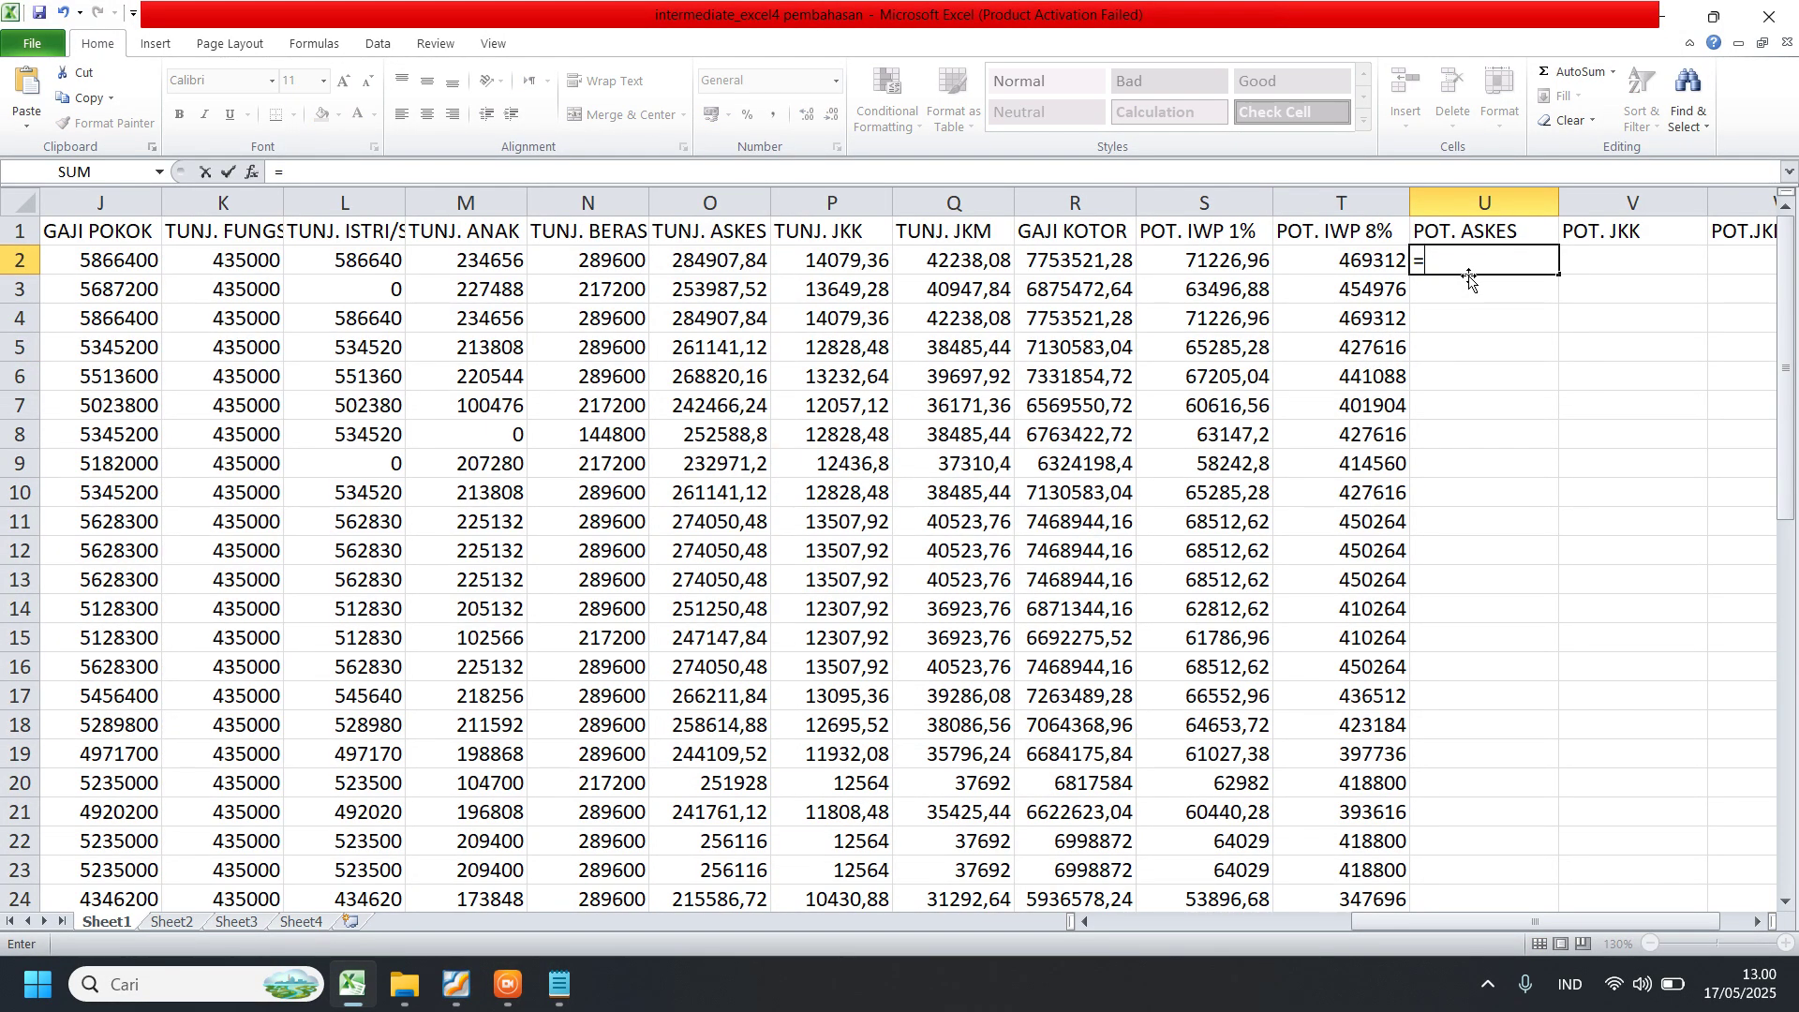
{"action": "type", "text": "("}
{"action": "left_click", "coordinate": [107, 266]}
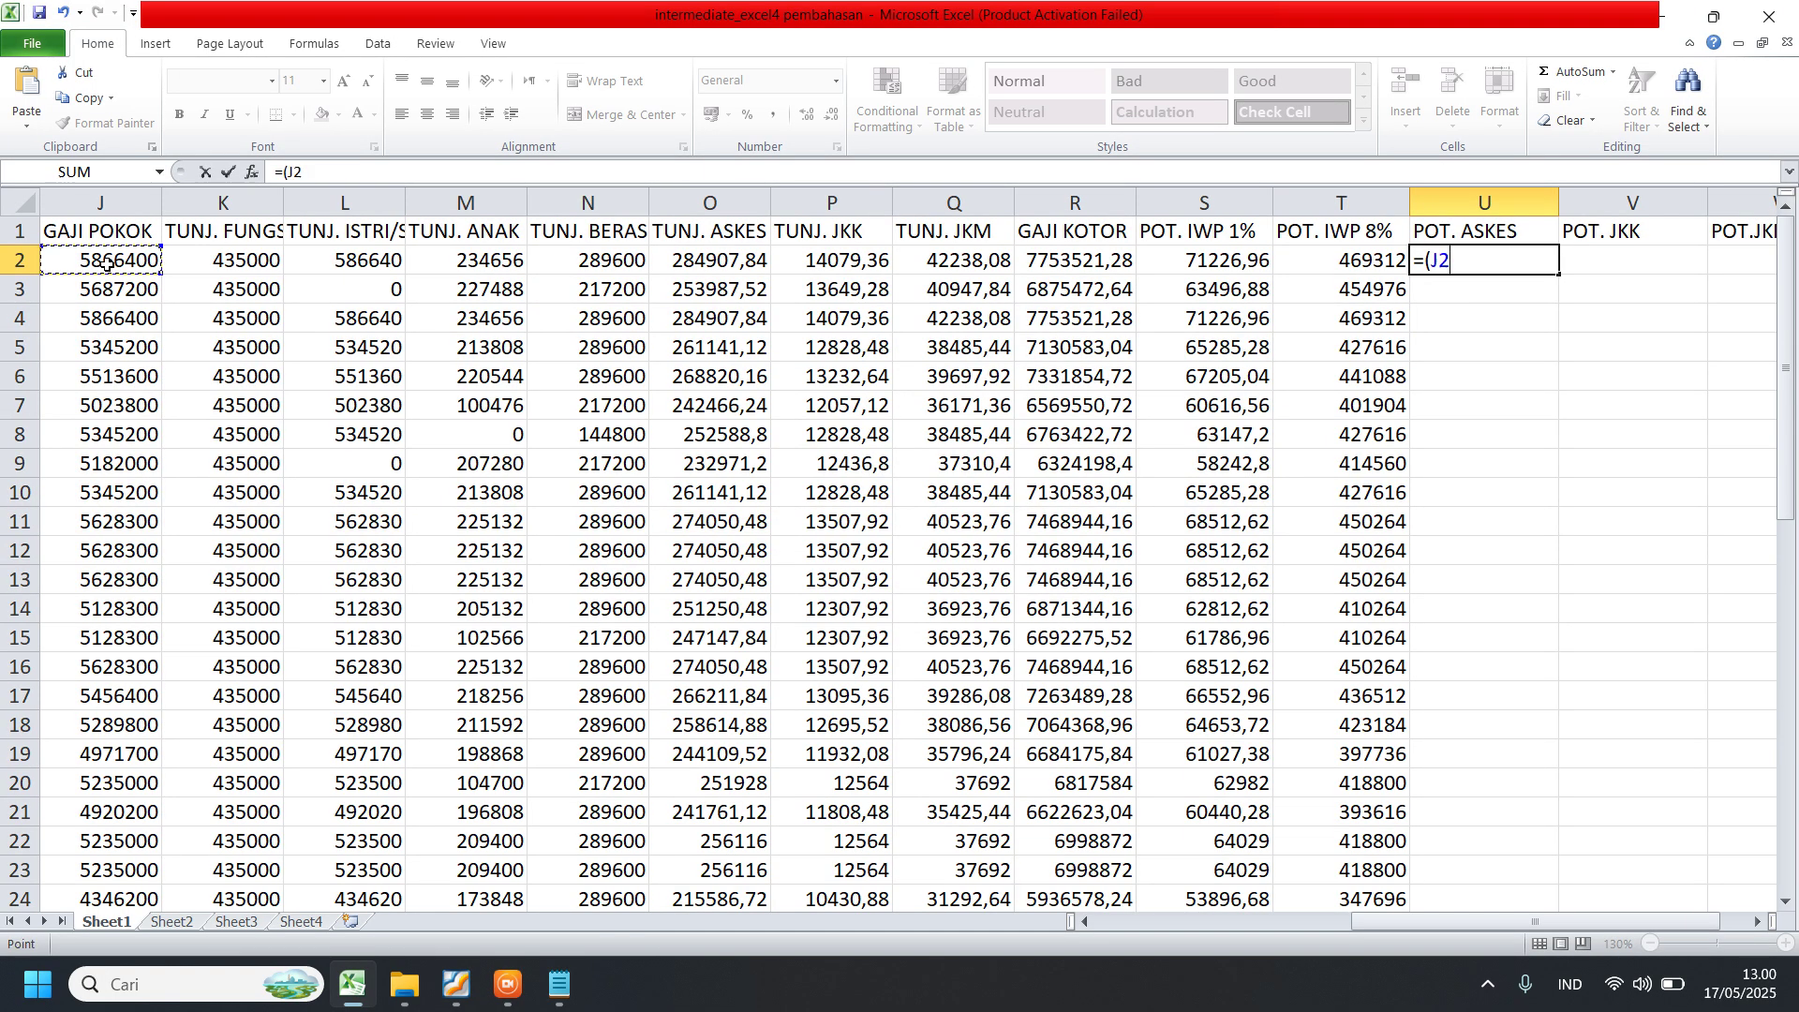
{"action": "type", "text": "+"}
{"action": "left_click", "coordinate": [223, 266]}
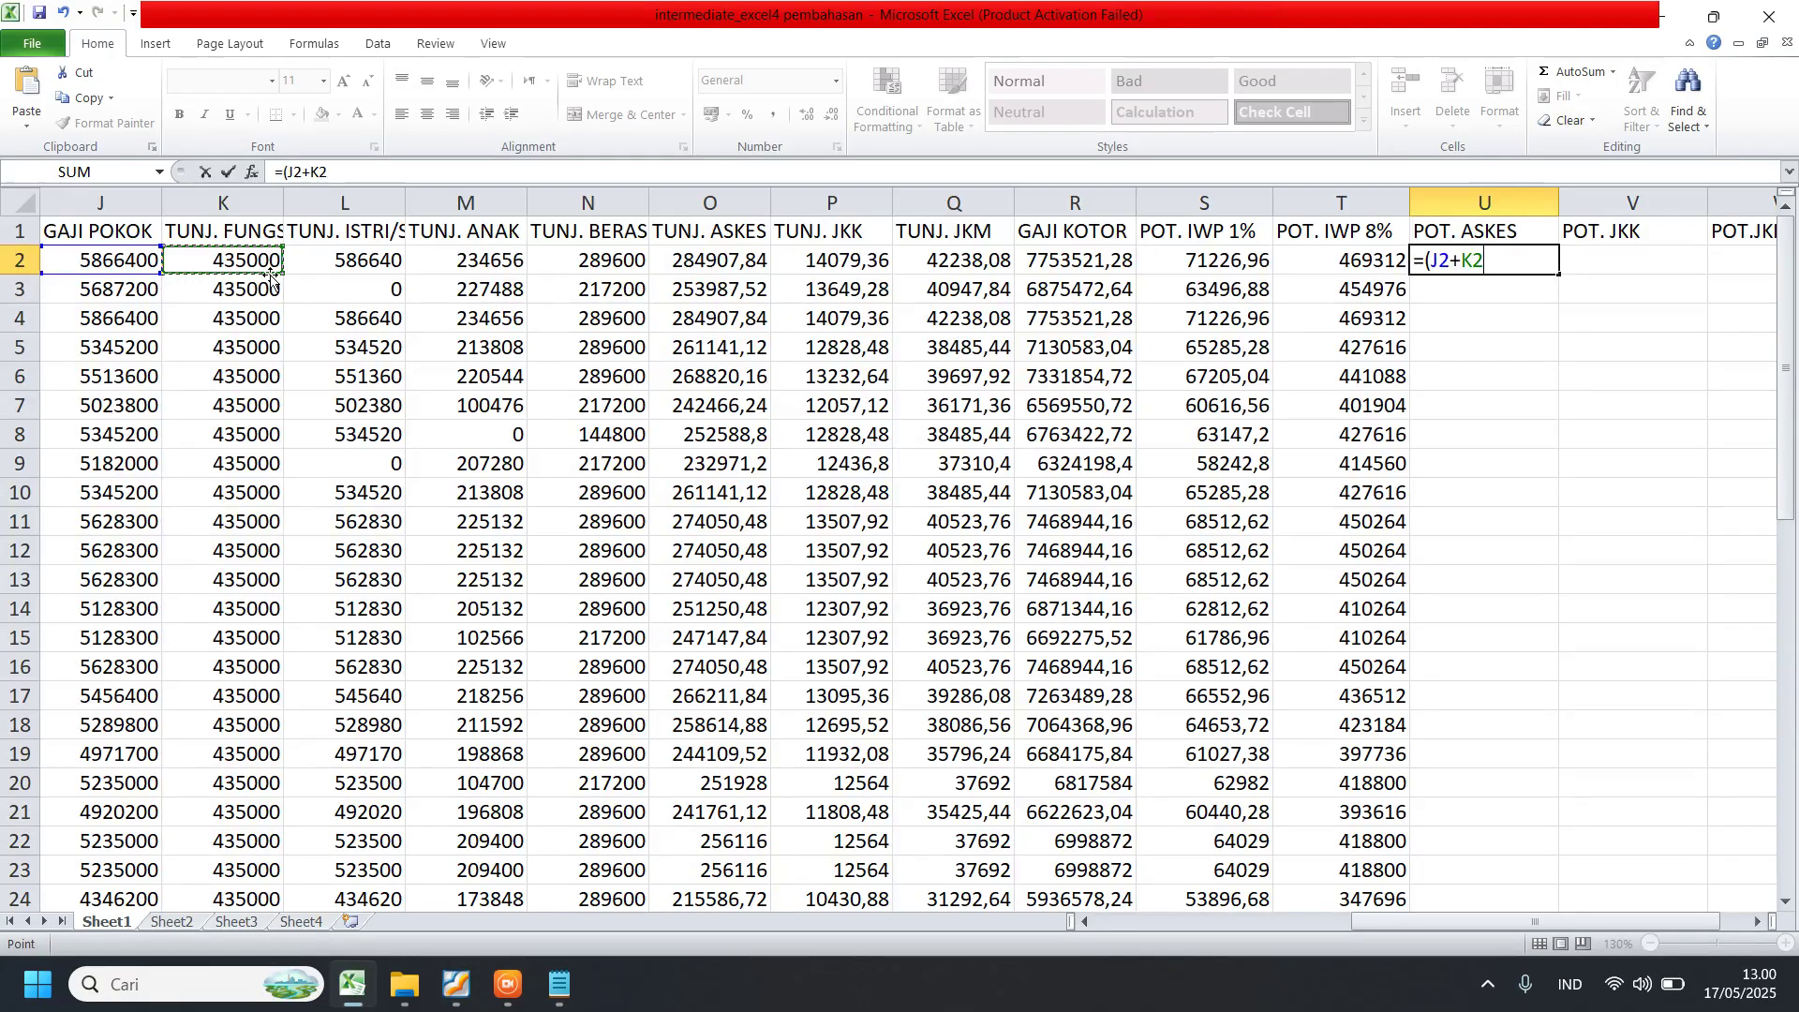
{"action": "type", "text": "+"}
{"action": "left_click", "coordinate": [350, 270]}
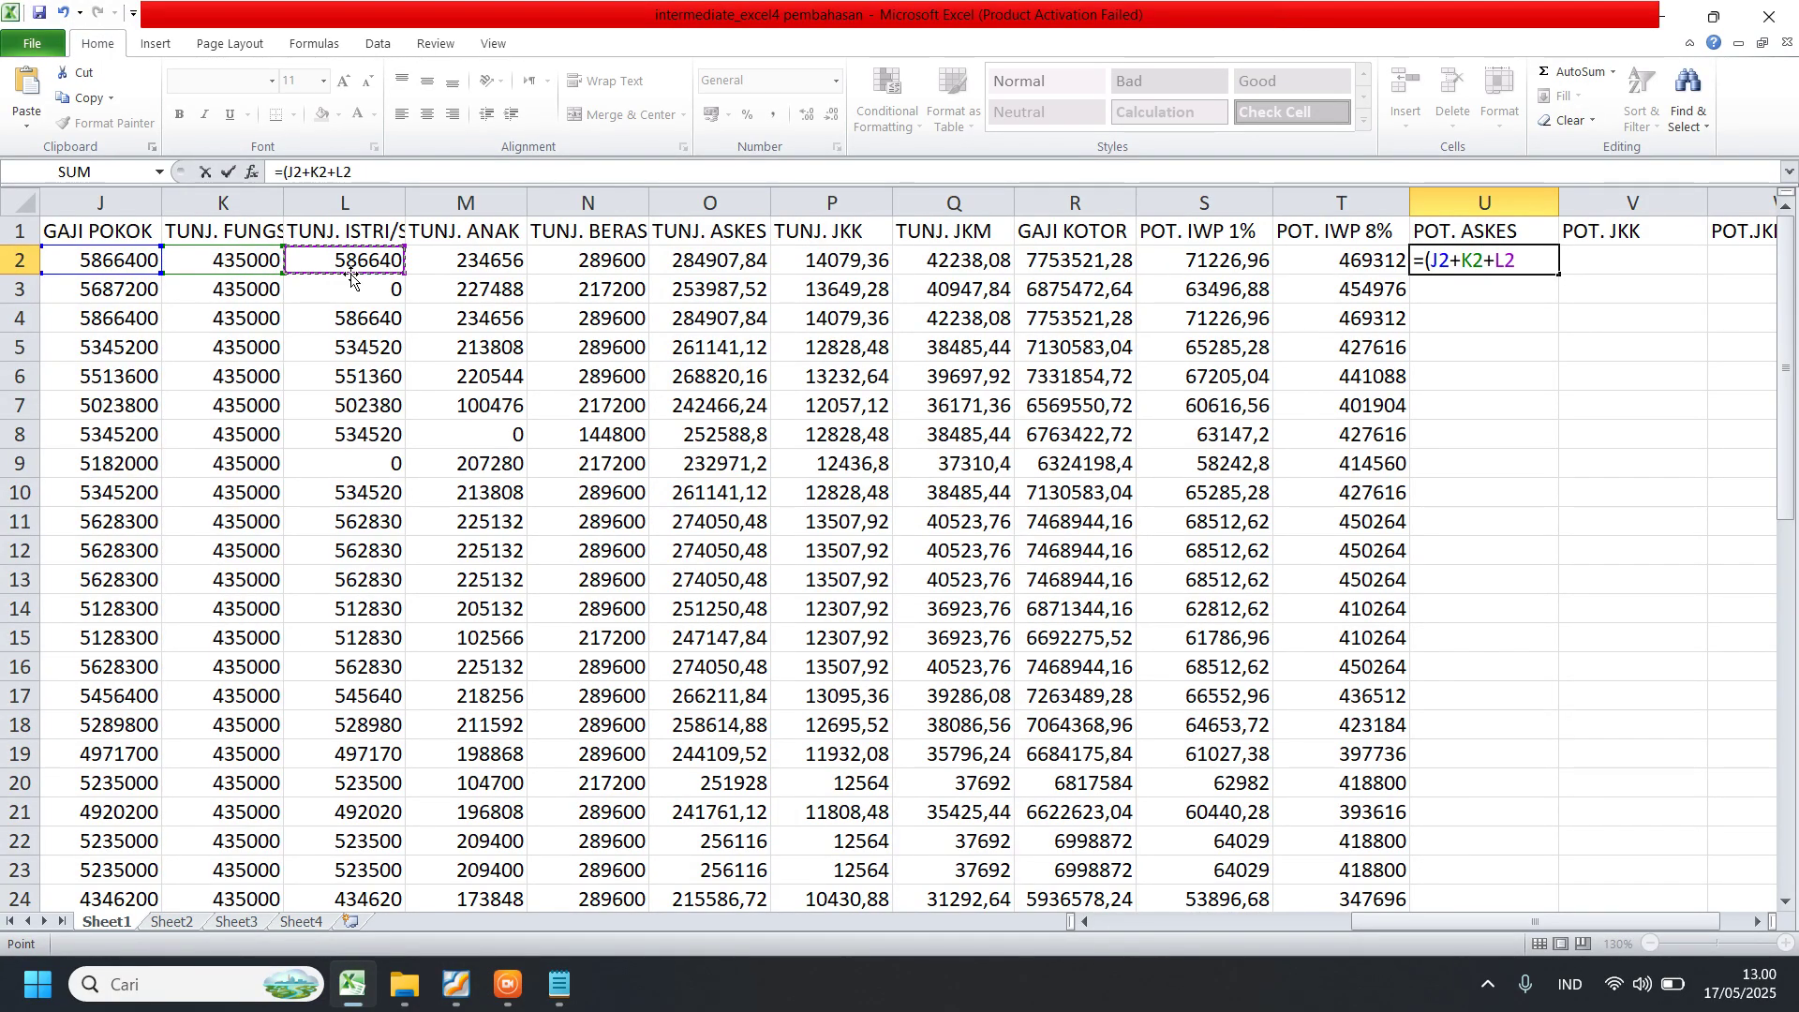
{"action": "type", "text": "+"}
{"action": "left_click", "coordinate": [462, 262]}
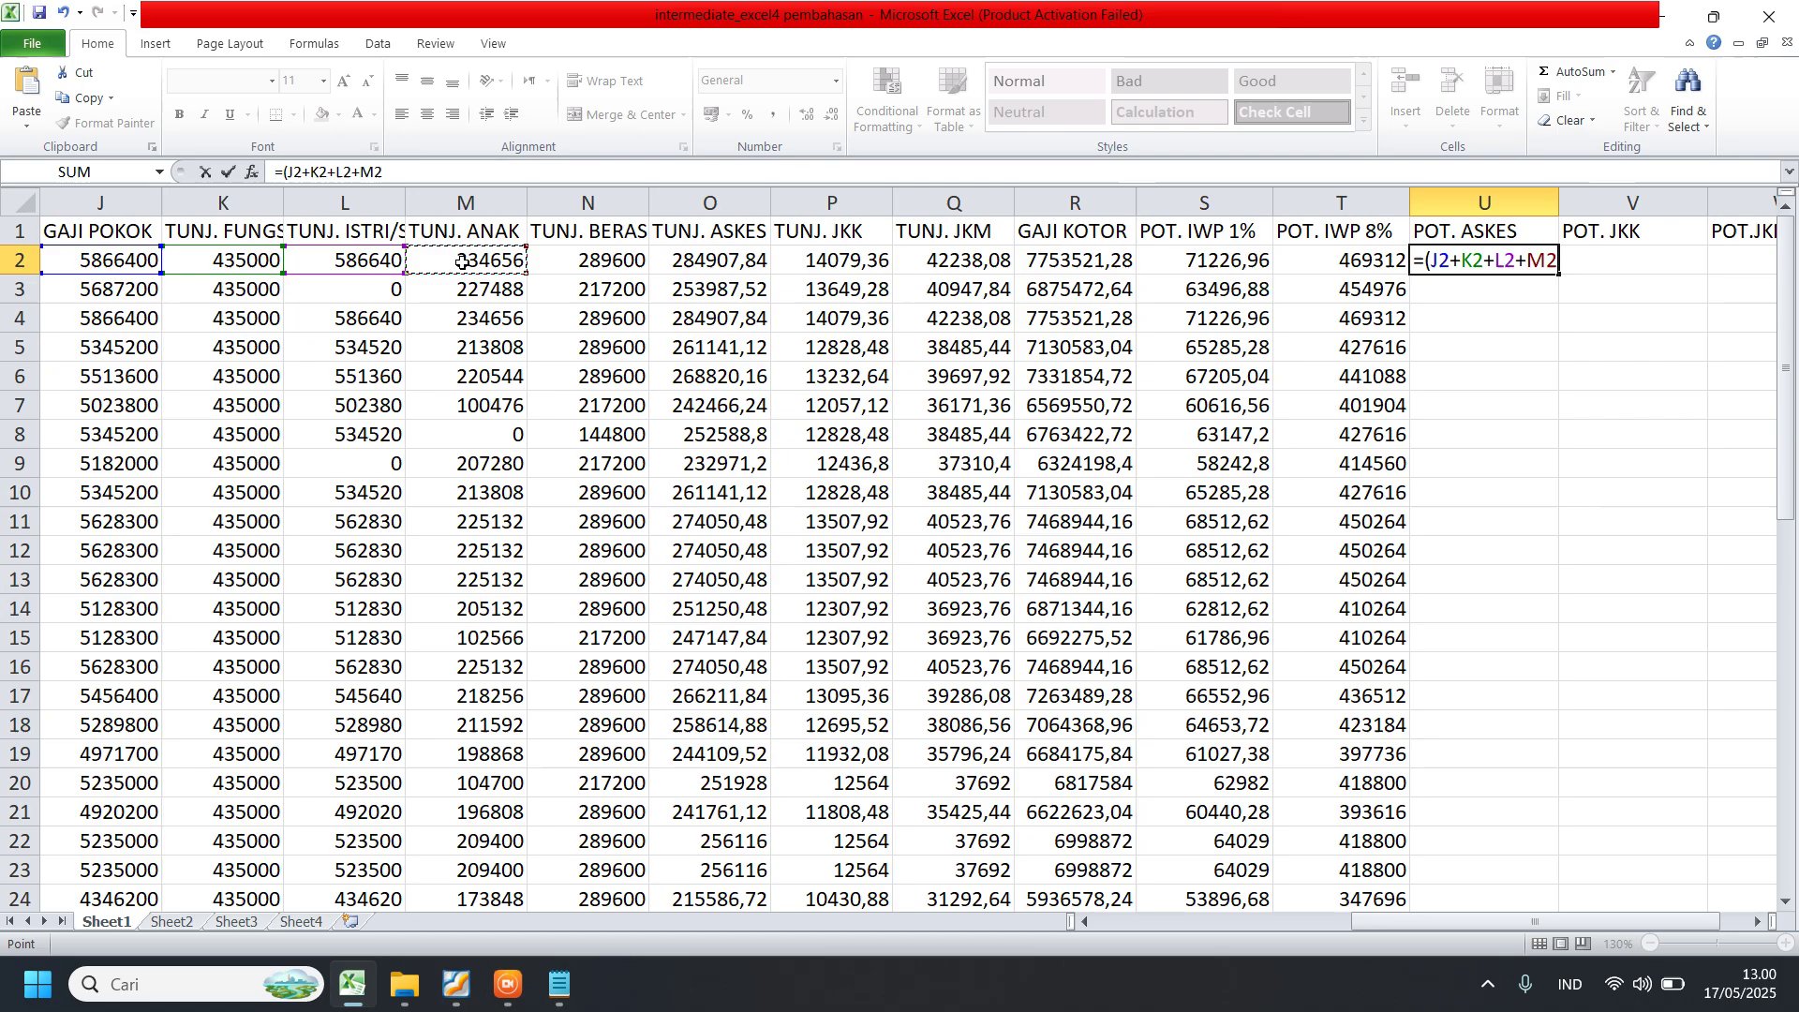
{"action": "type", "text": ")"}
{"action": "type", "text": "*4%"}
{"action": "key", "text": "Return"}
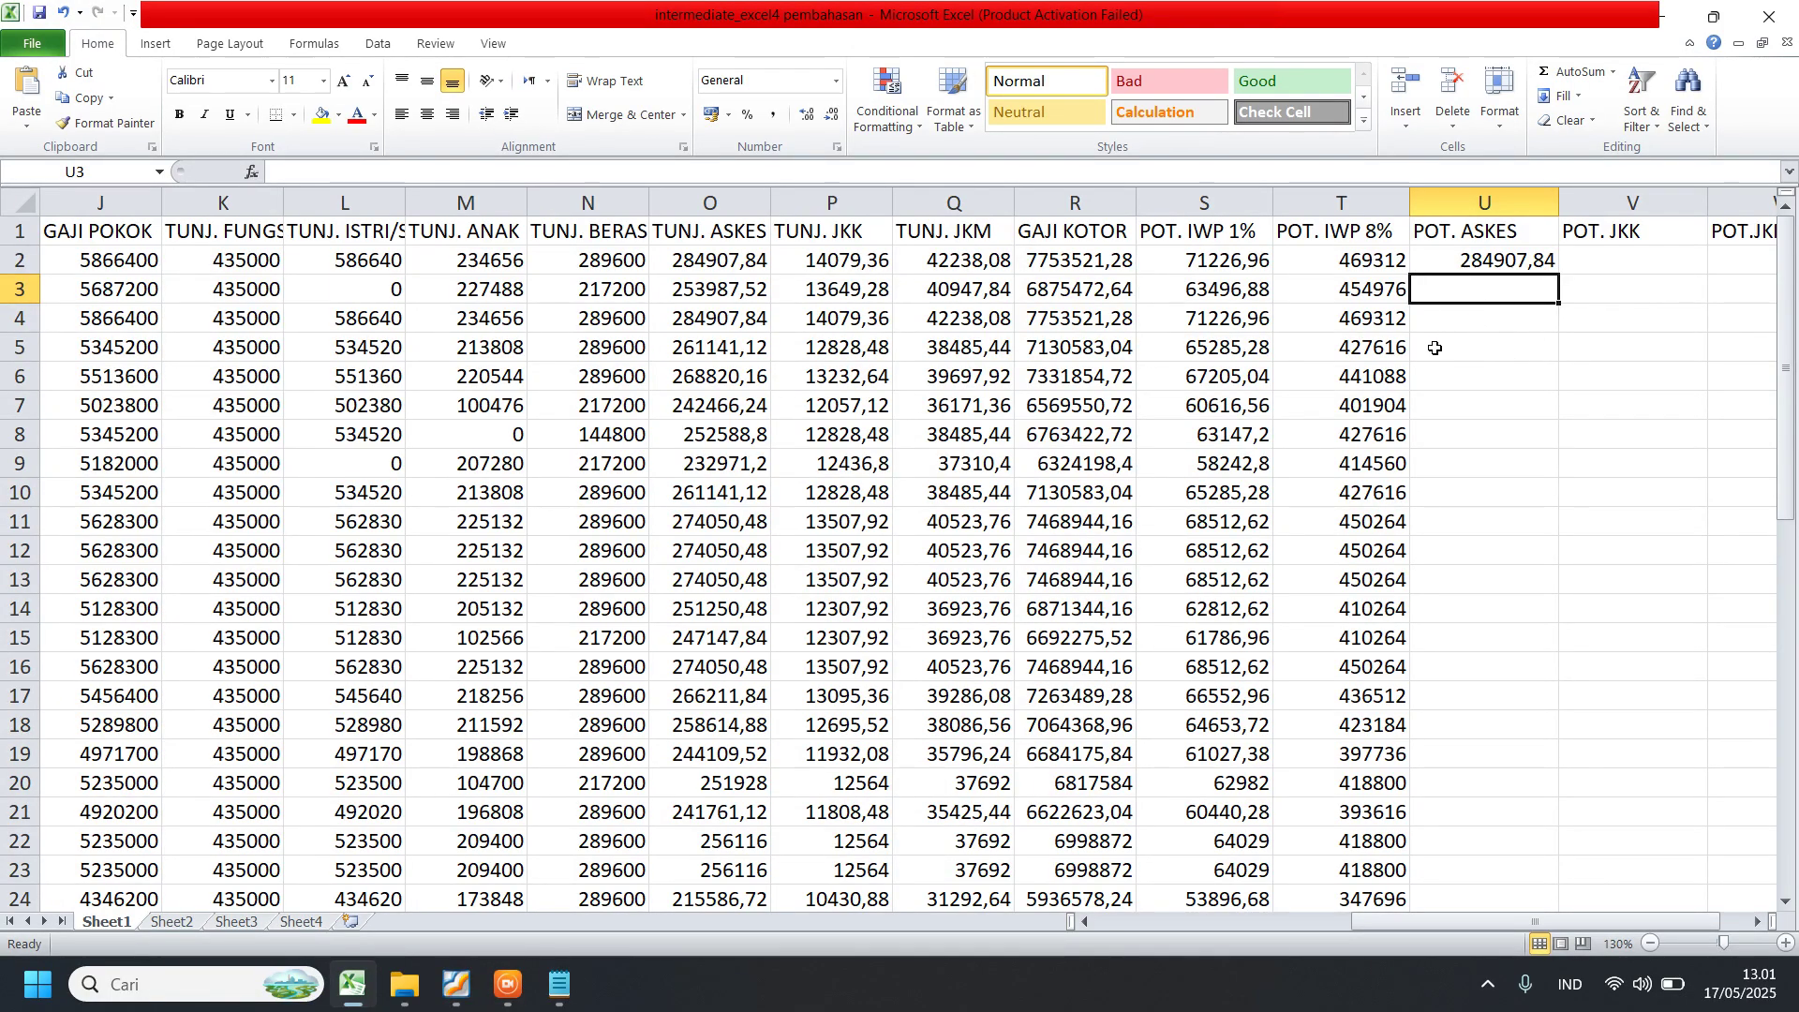
- Fill the POT. ASKES formula from U2 down column U for all employees
{"action": "left_click", "coordinate": [1528, 260]}
{"action": "double_click", "coordinate": [1560, 279]}
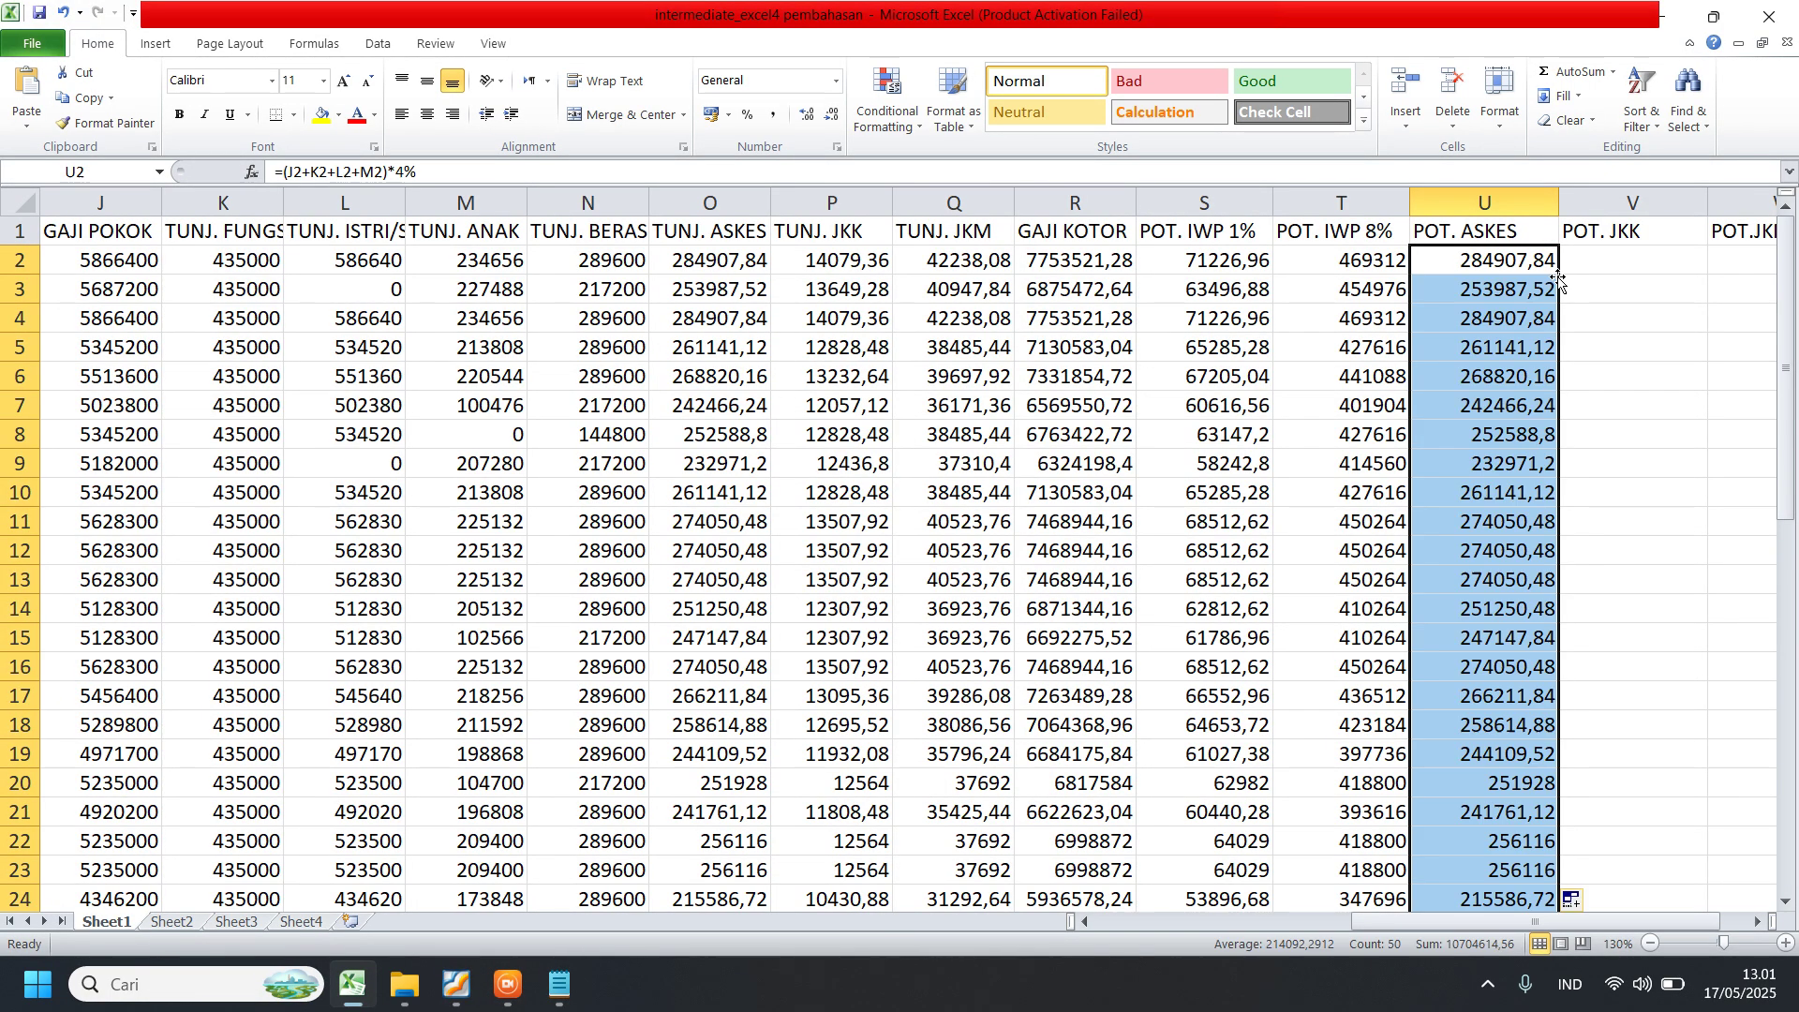
- Following the work accident rule in the assignment PDF, enter =0,24%*J2 in V2 for POT. JKK and fill it down column V for all employees
{"action": "left_click", "coordinate": [454, 995]}
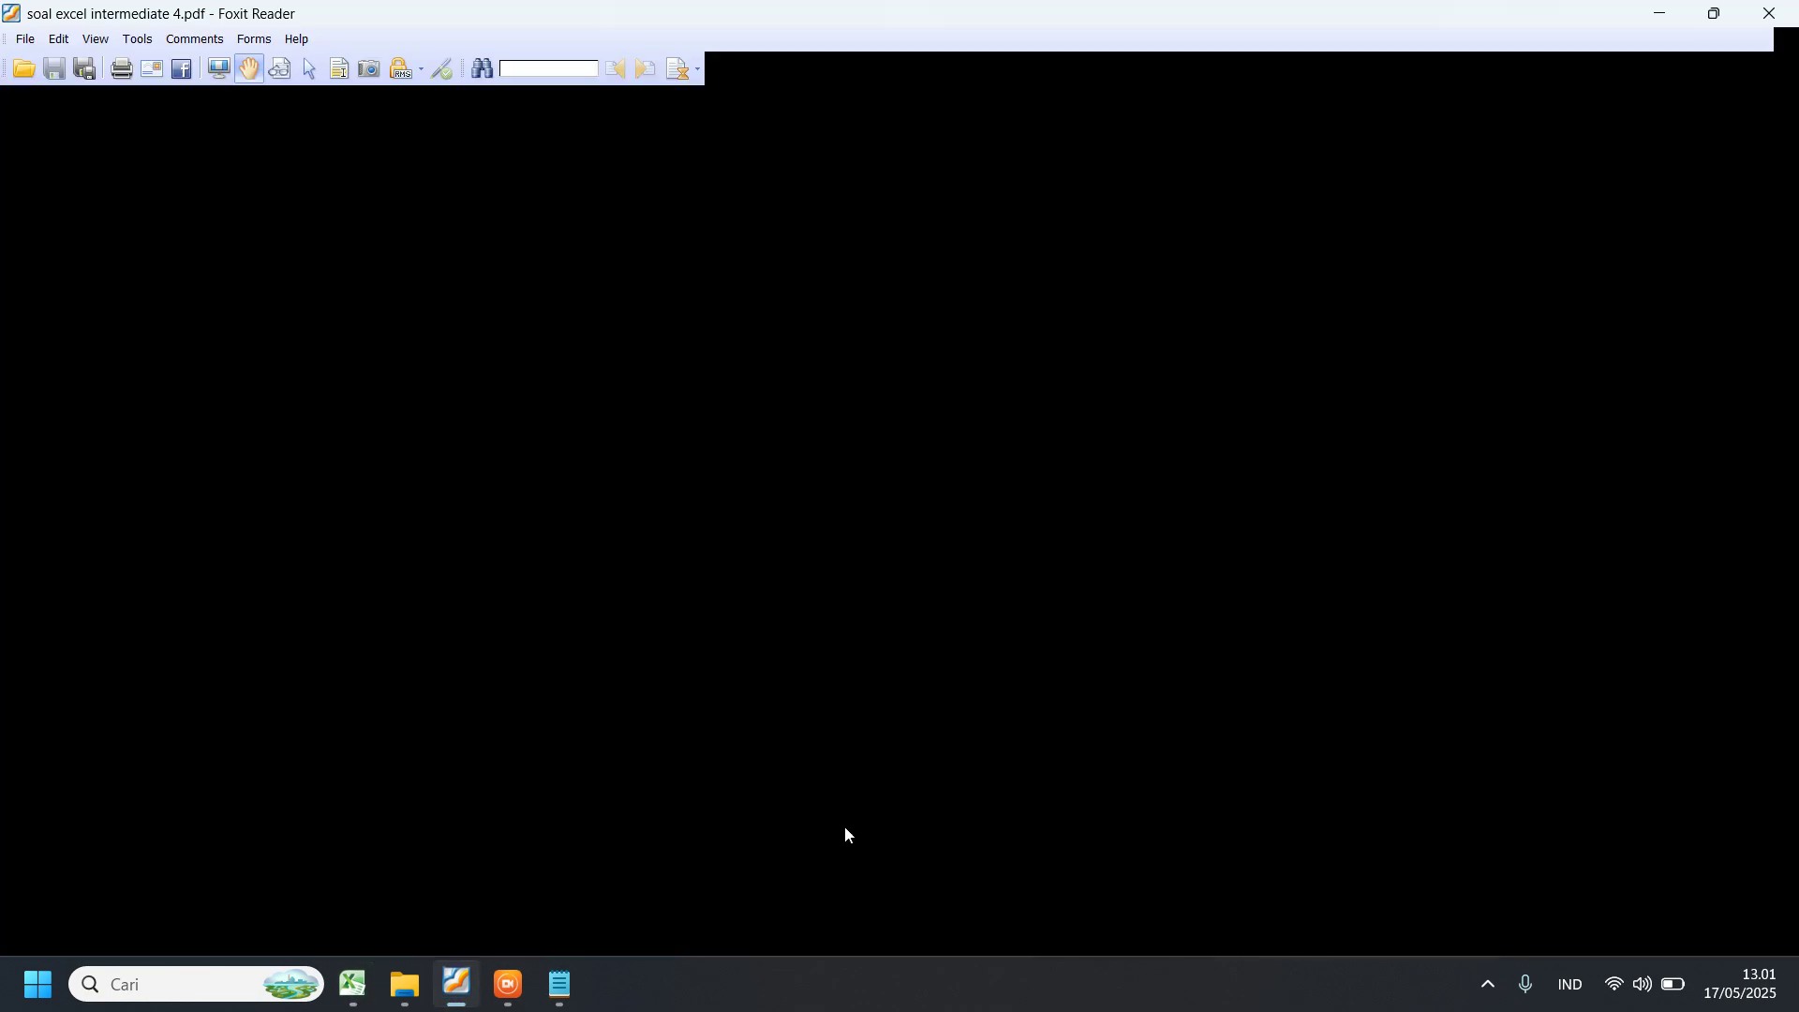
{"action": "scroll", "coordinate": [744, 481], "scroll_direction": "down", "scroll_amount": 1}
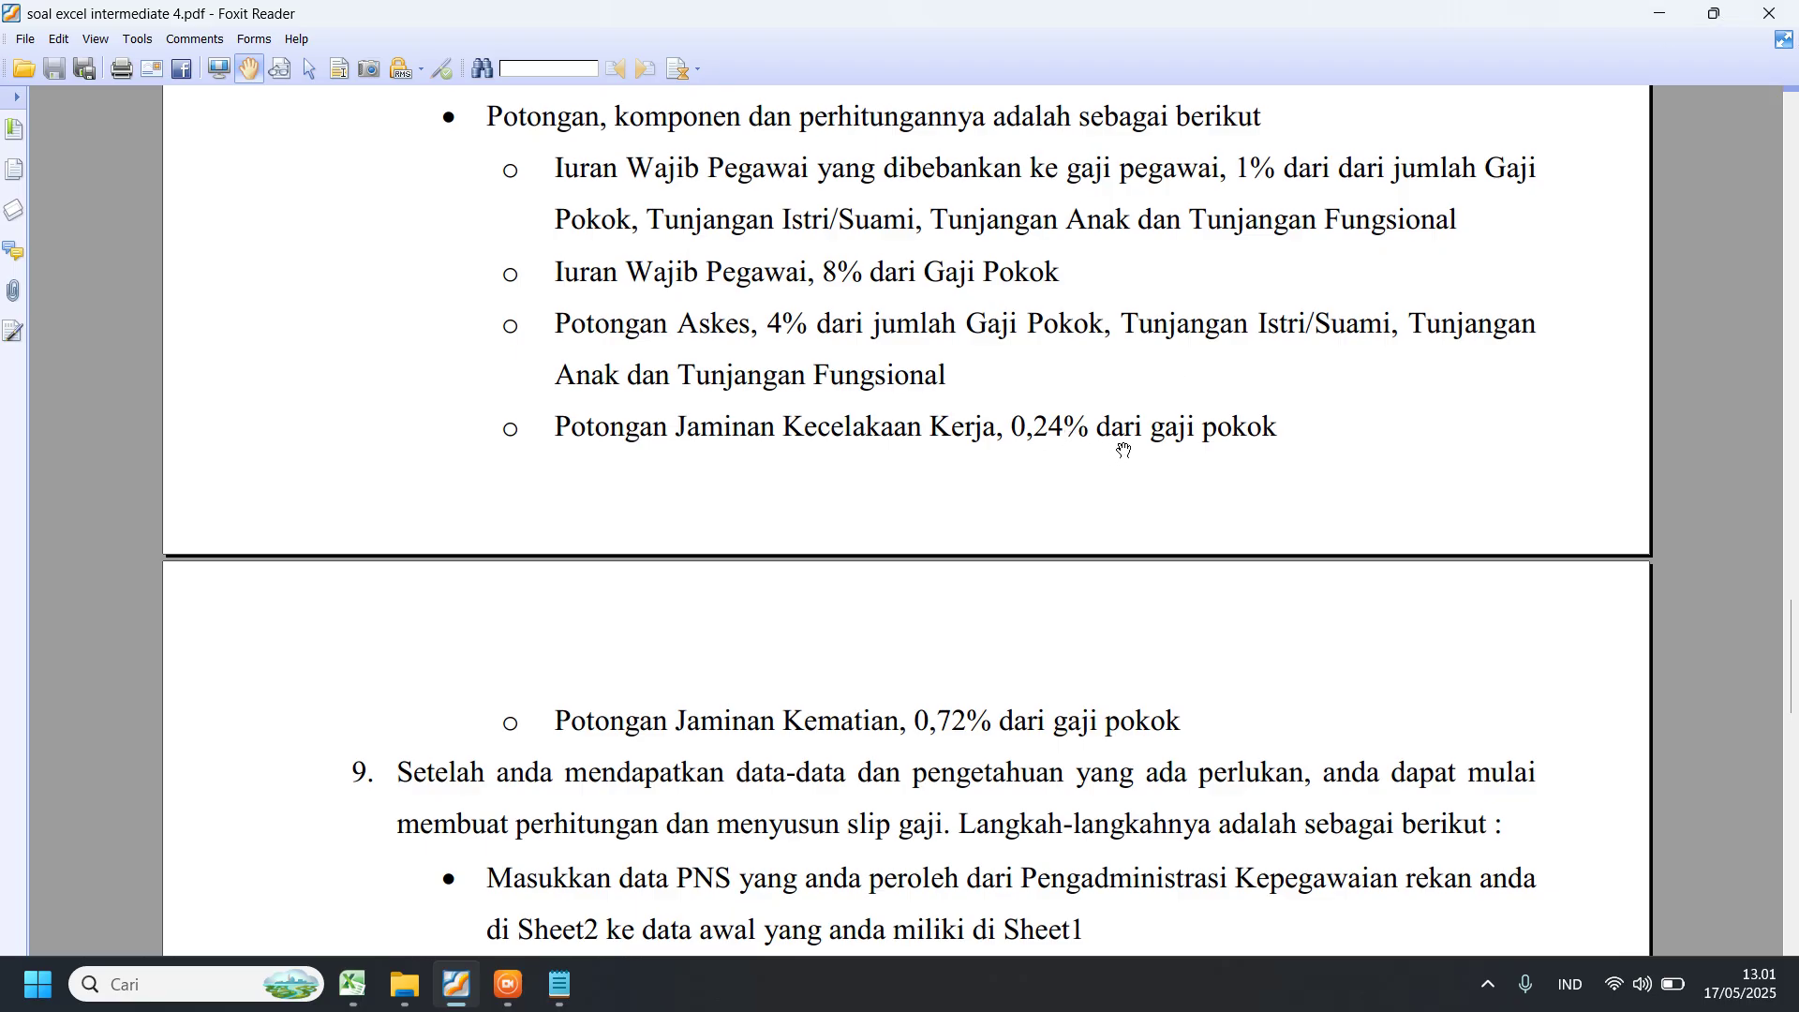
{"action": "left_click", "coordinate": [1660, 13]}
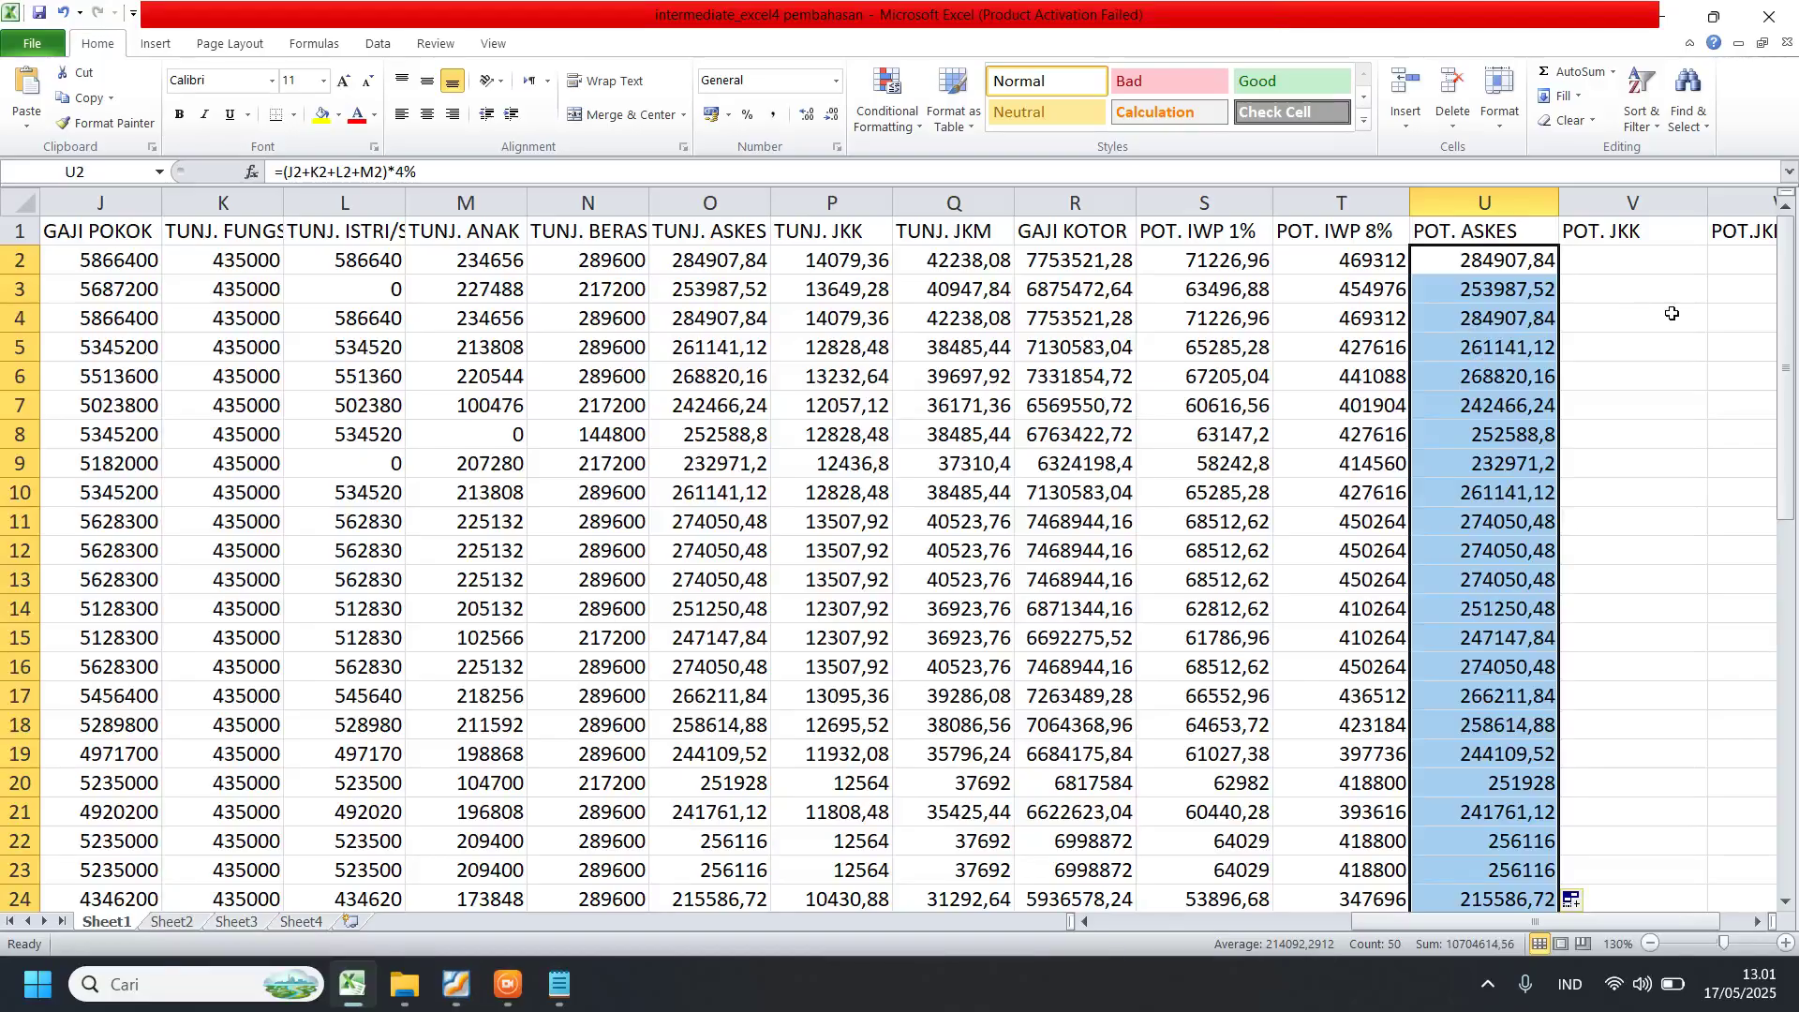
{"action": "left_click", "coordinate": [1632, 257]}
{"action": "type", "text": "="}
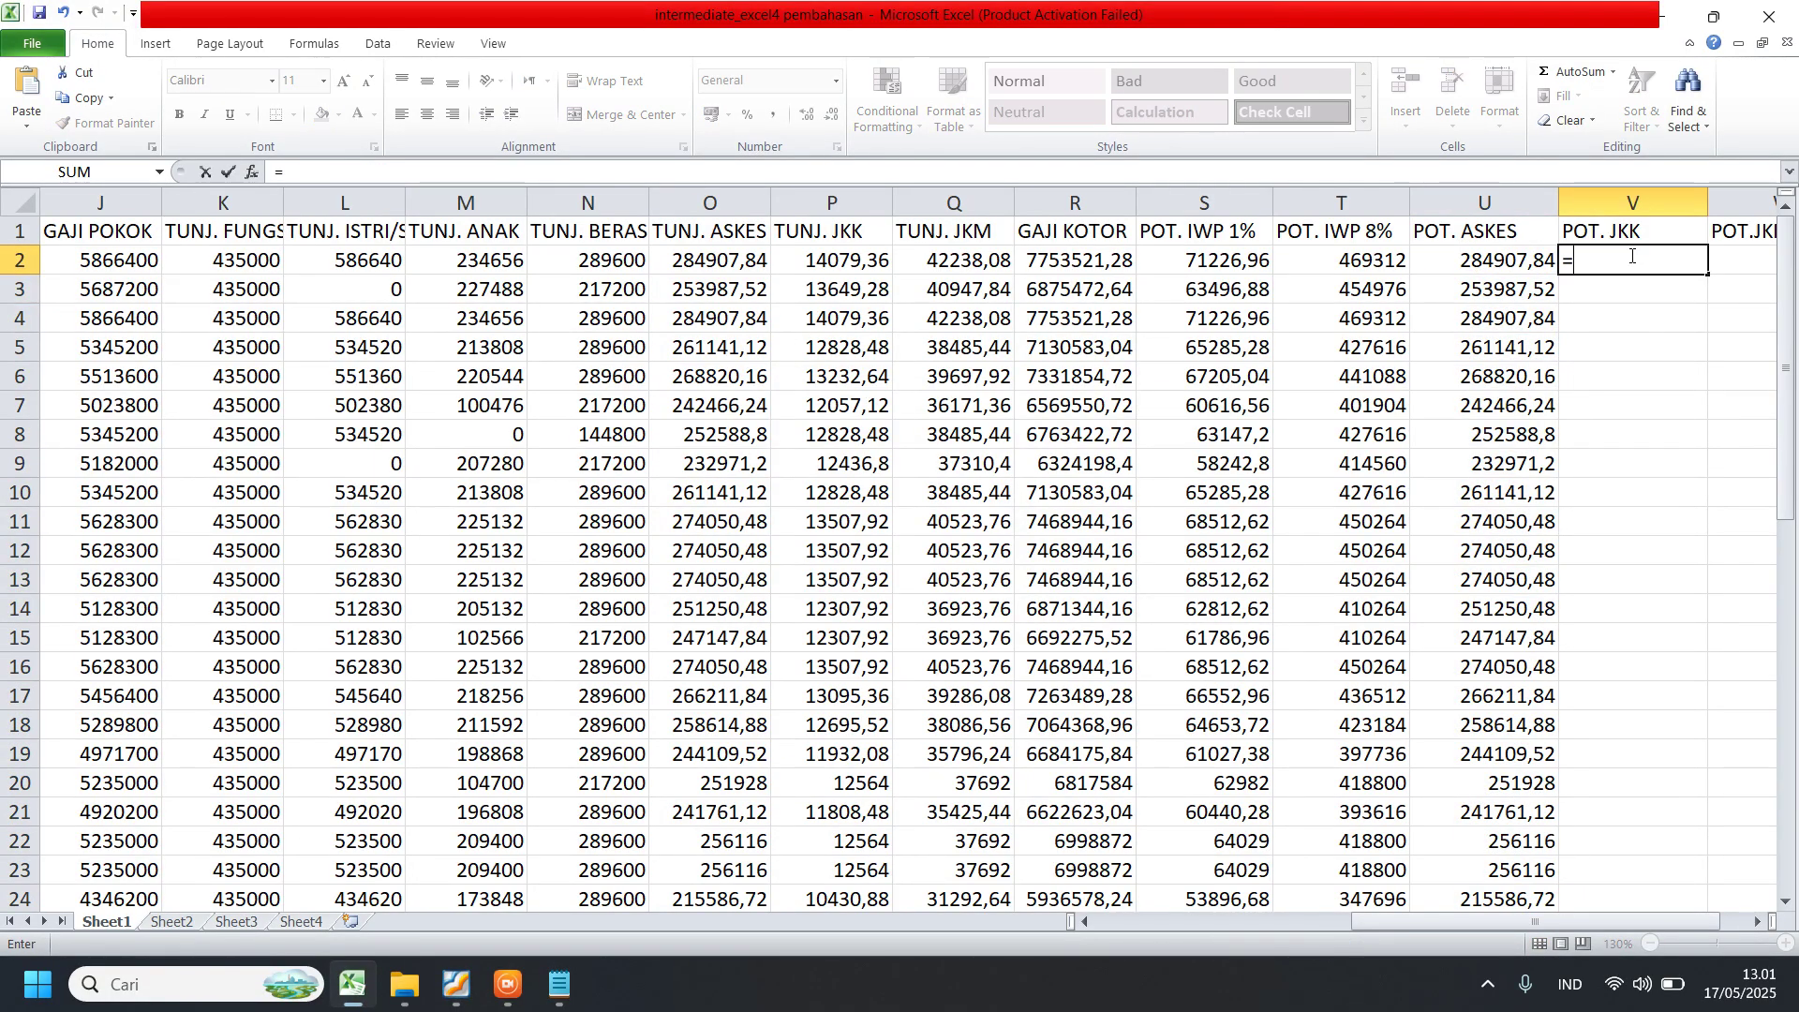
{"action": "type", "text": "0,24%*"}
{"action": "left_click", "coordinate": [78, 268]}
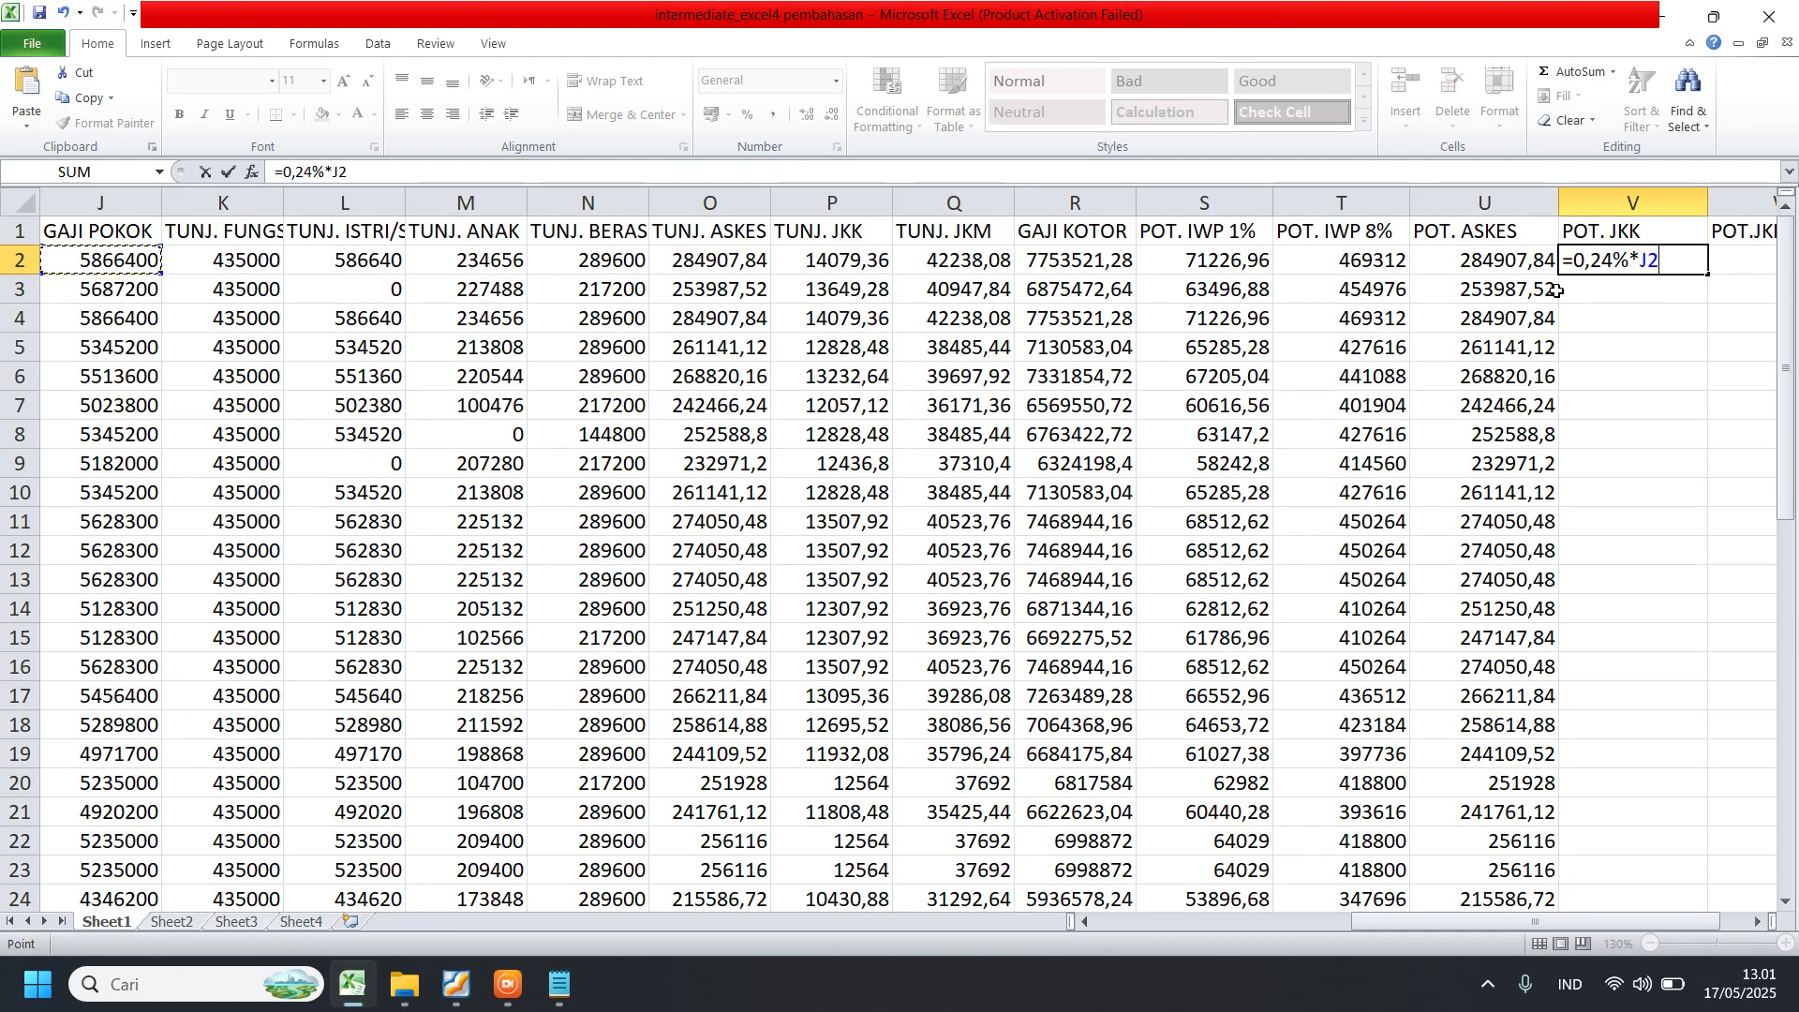
{"action": "key", "text": "Return"}
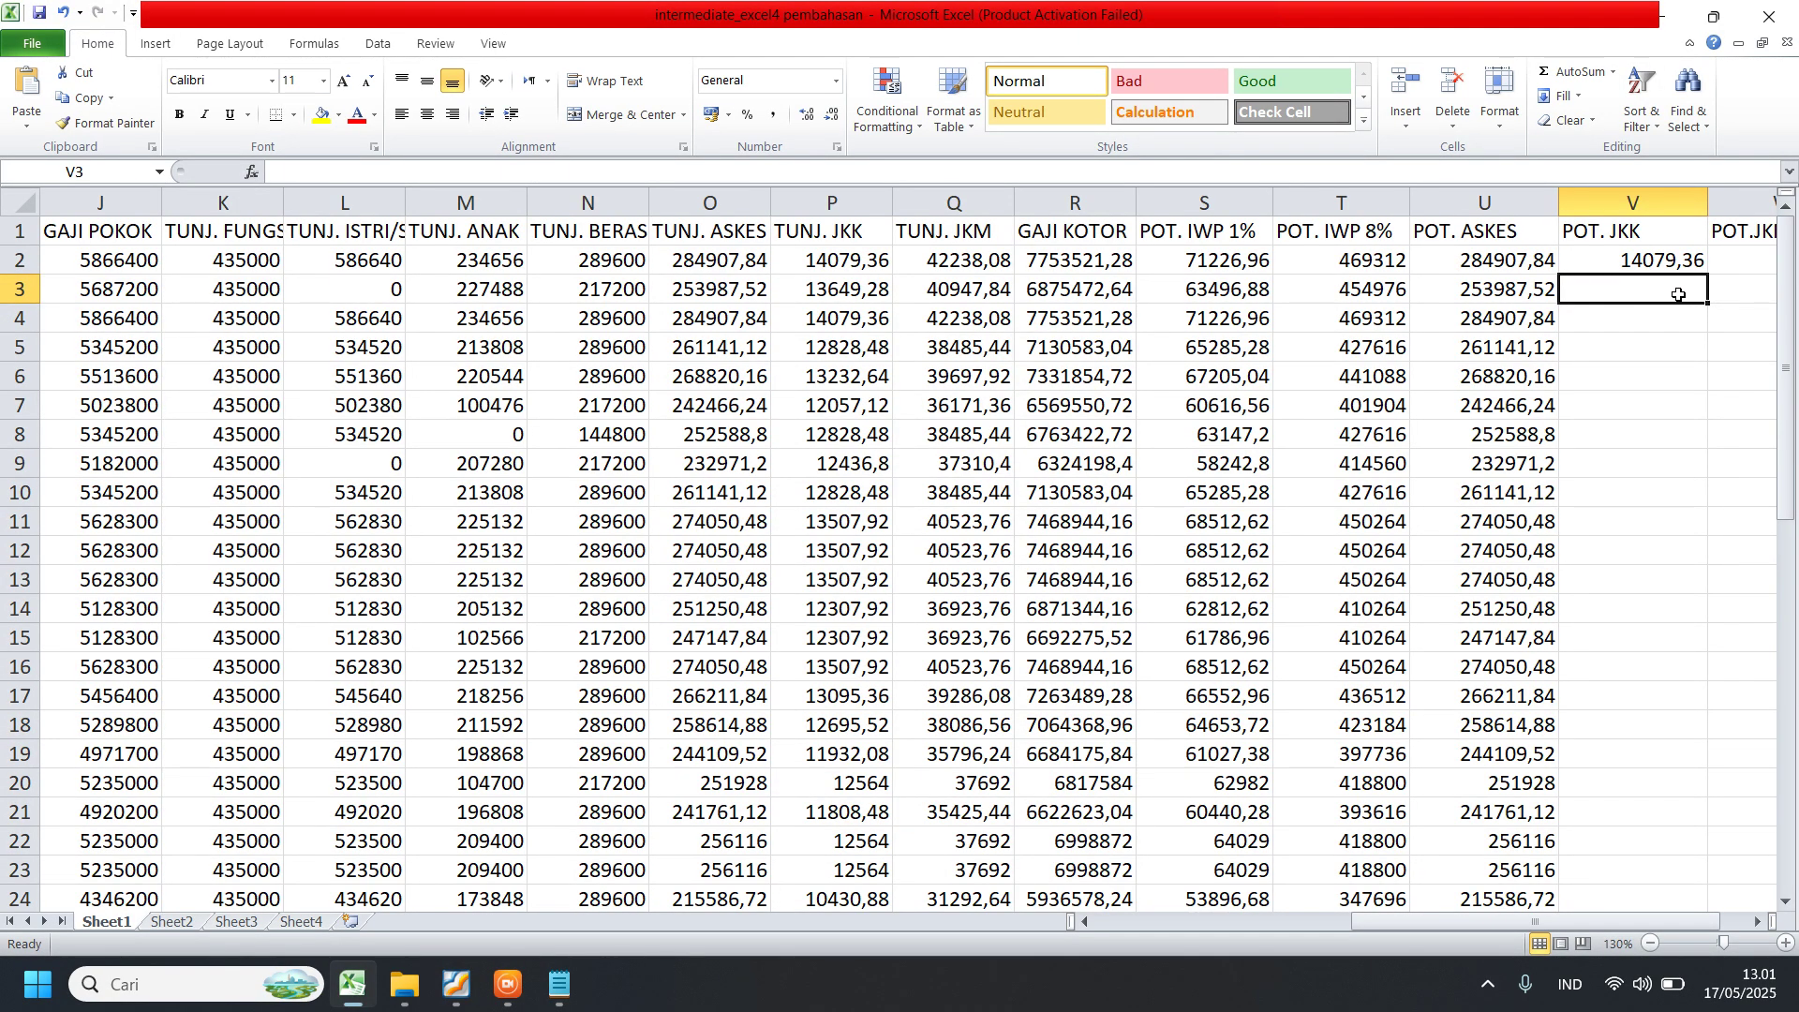
{"action": "left_click", "coordinate": [1653, 270]}
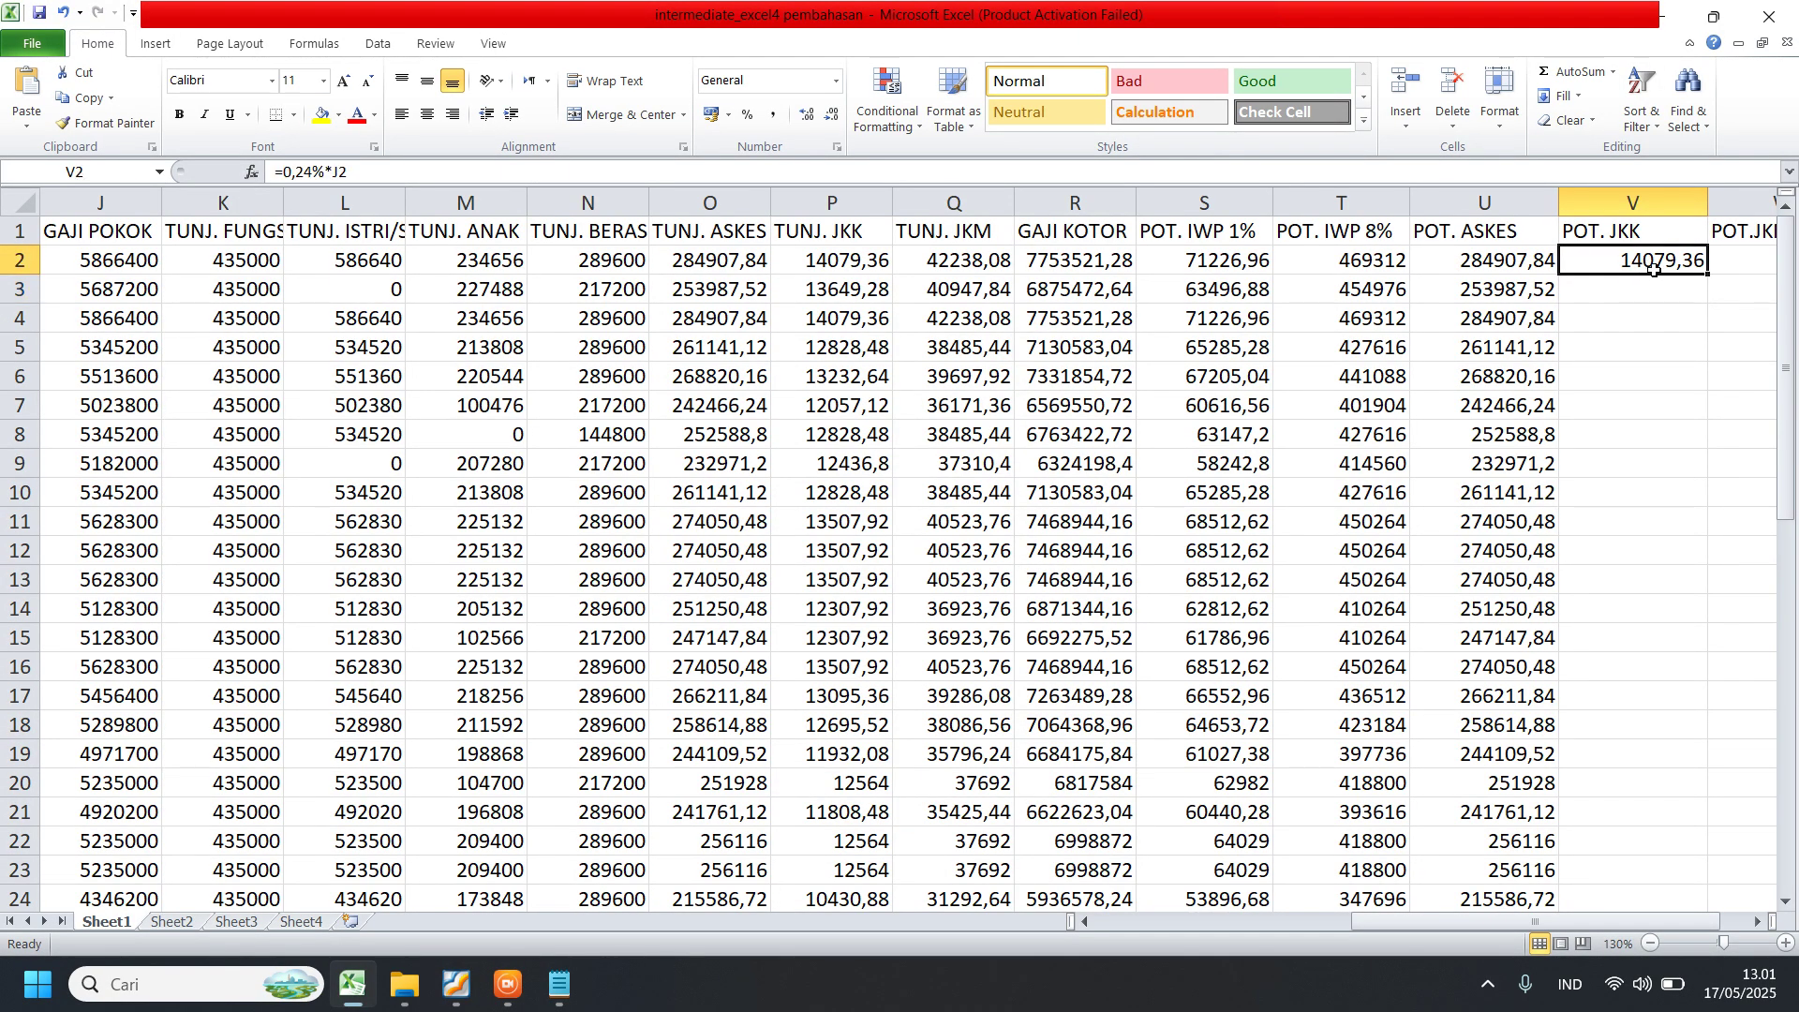
{"action": "double_click", "coordinate": [1709, 272]}
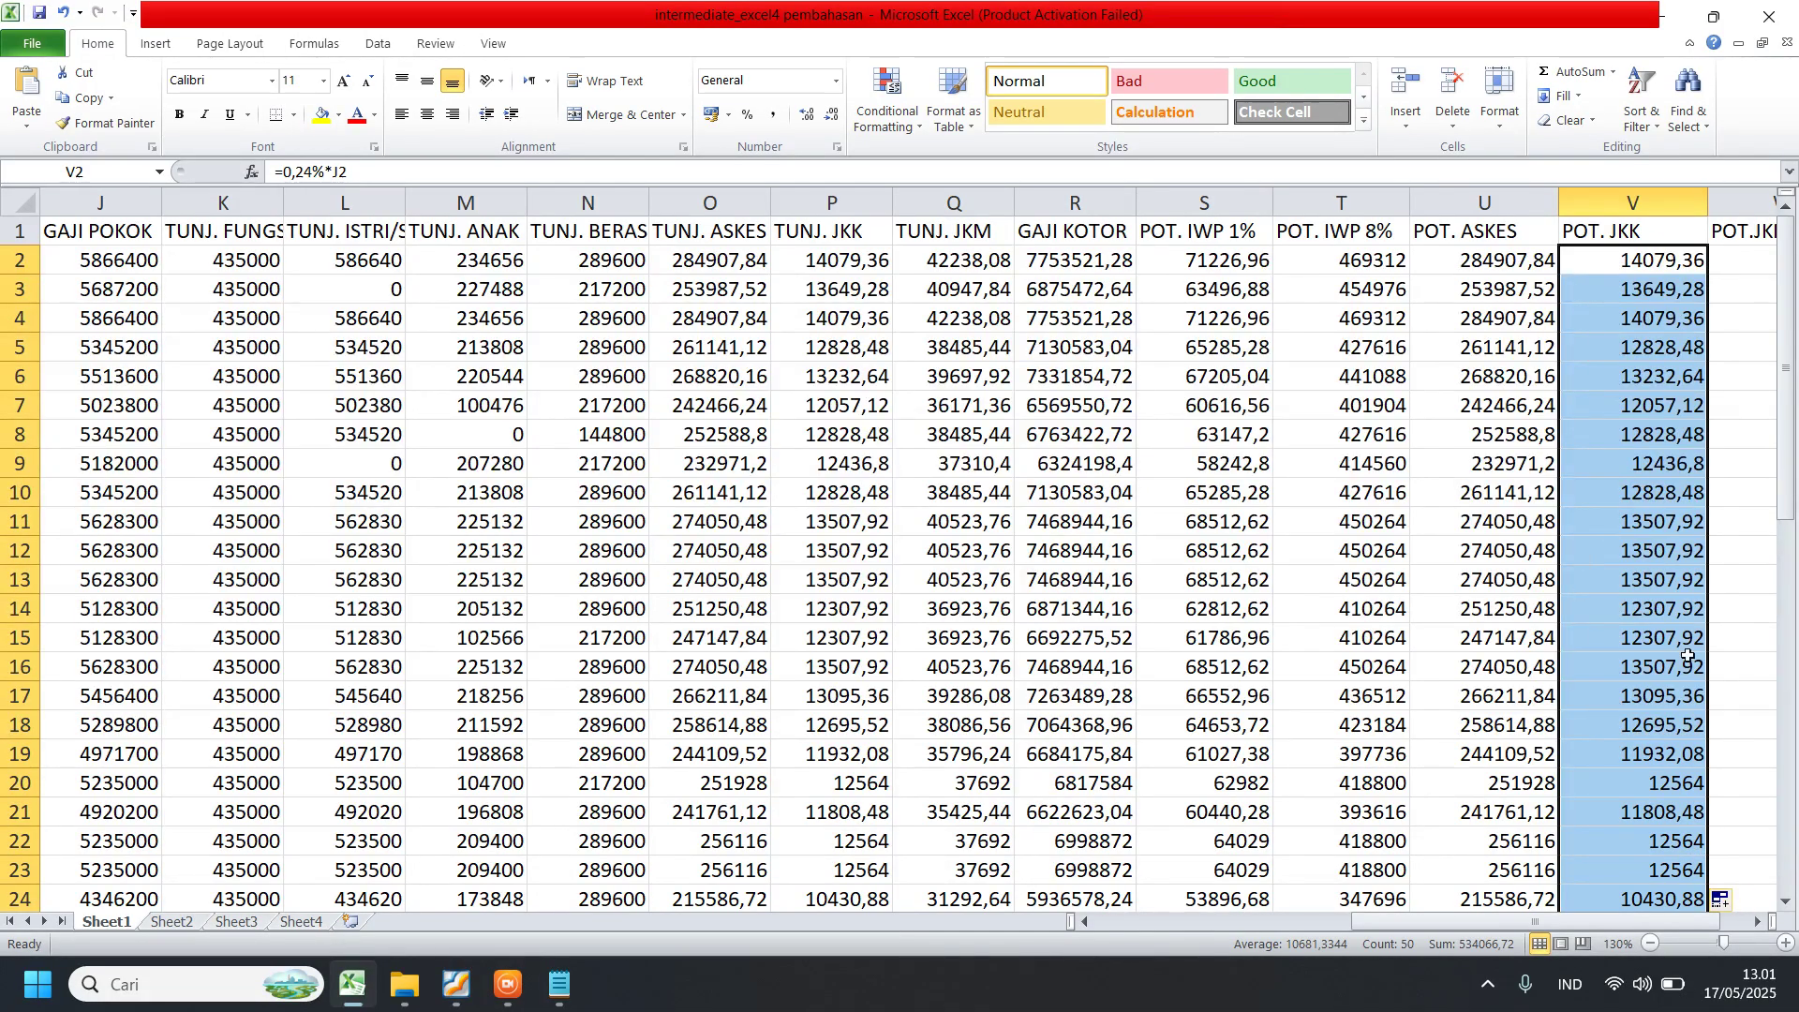
- Narrow columns S to V, from POT. IWP 1% to POT. JKK, to one equal width
{"action": "left_click", "coordinate": [1670, 202]}
{"action": "left_click_drag", "start_coordinate": [1598, 196], "coordinate": [1259, 202]}
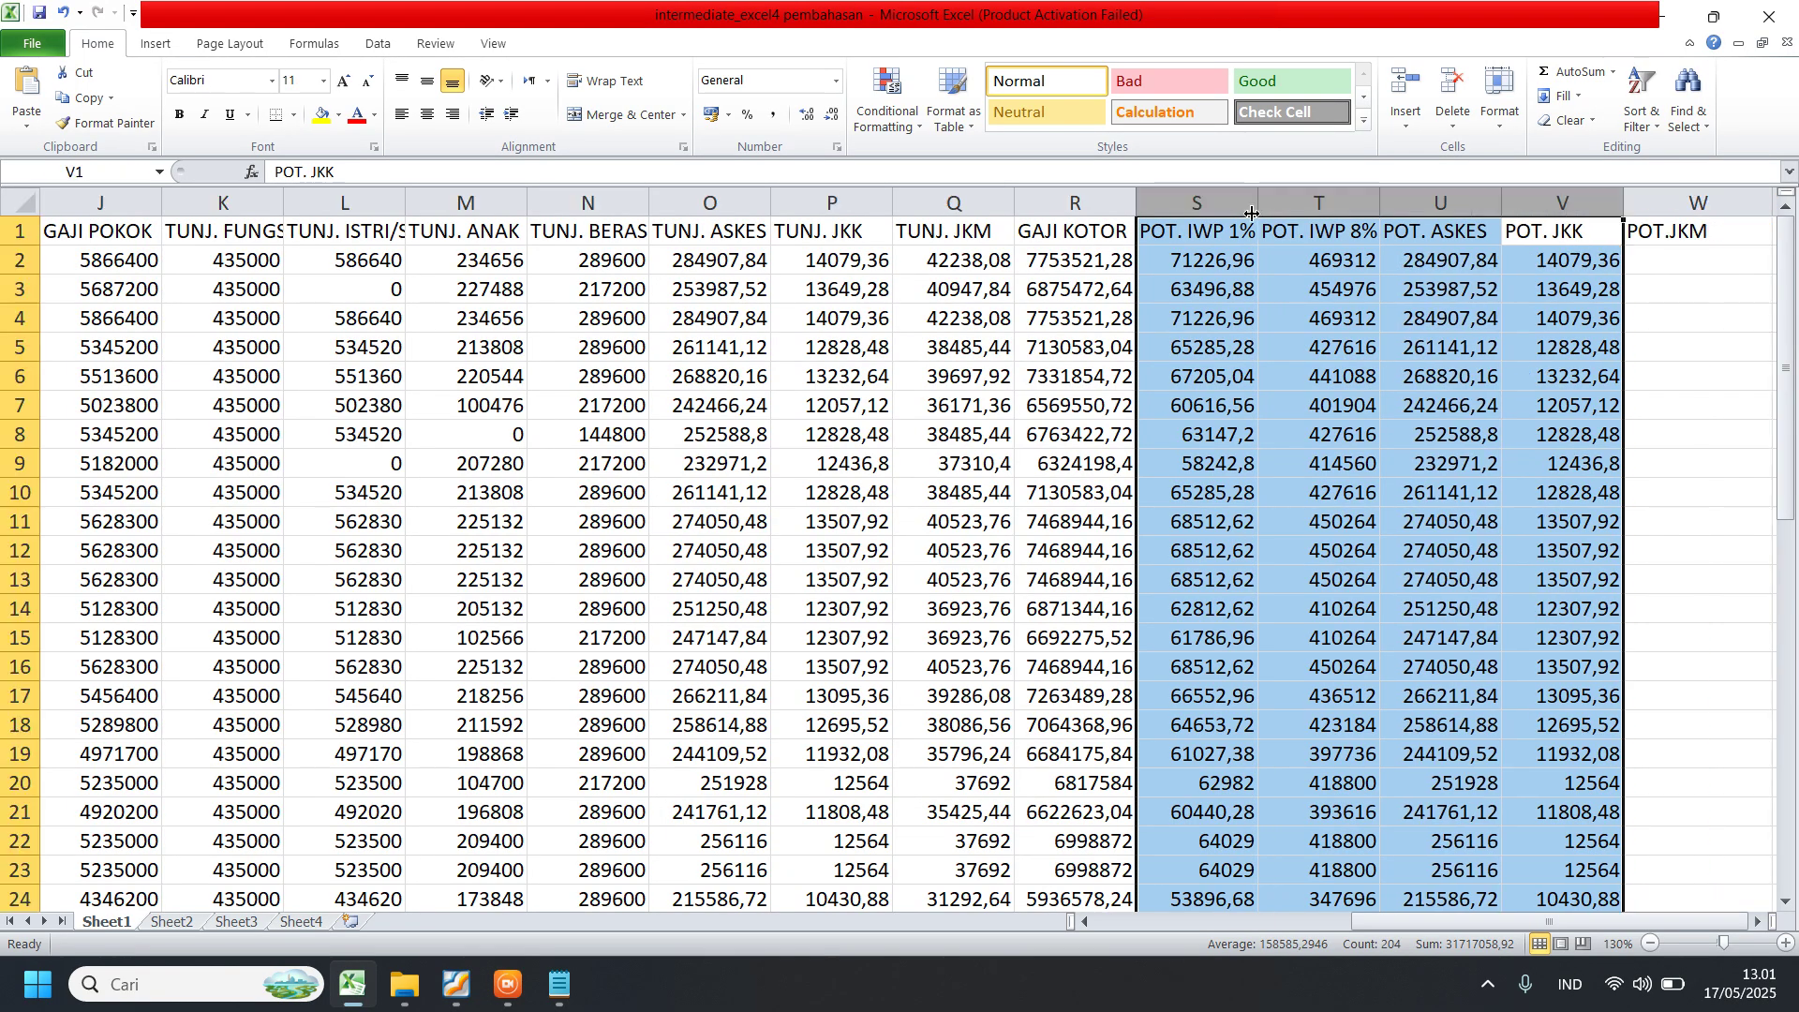
- Check the death insurance deduction rule in the assignment PDF and enter the formula =0,72%*J2 in W2 for POT.JKM
{"action": "left_click", "coordinate": [1673, 257]}
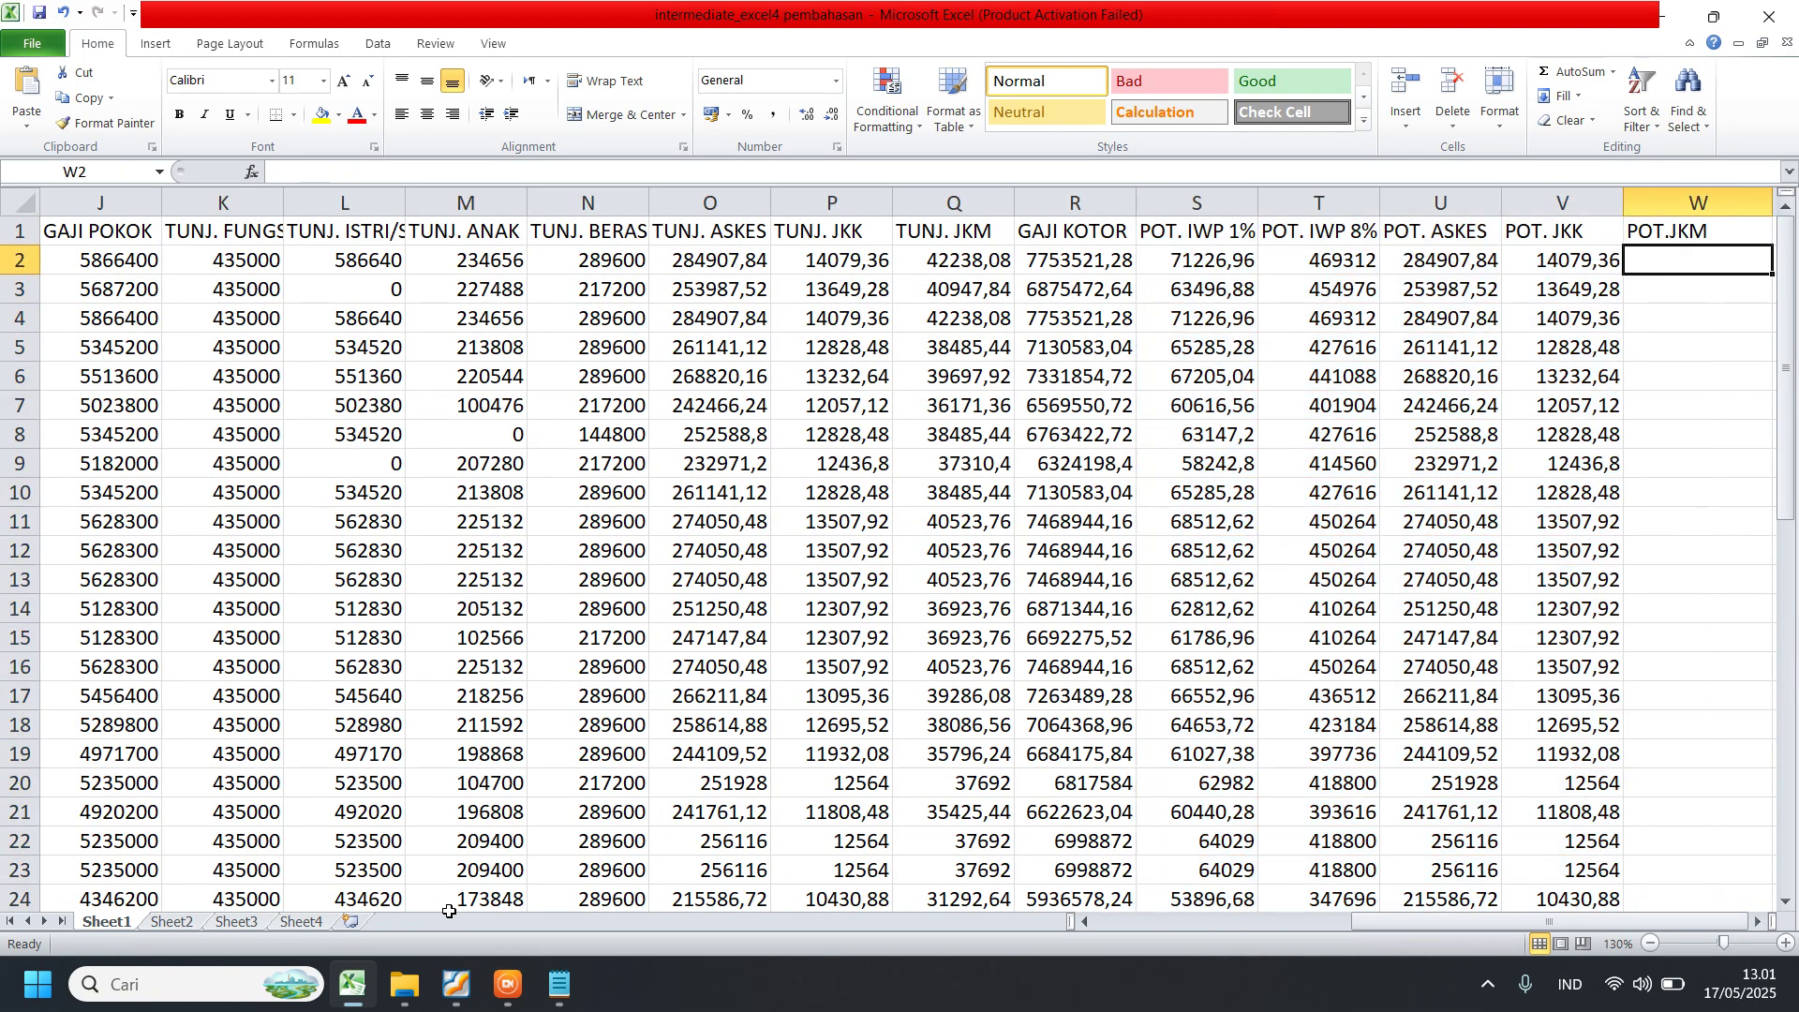
{"action": "left_click", "coordinate": [459, 991]}
{"action": "scroll", "coordinate": [815, 750], "scroll_direction": "down", "scroll_amount": 1}
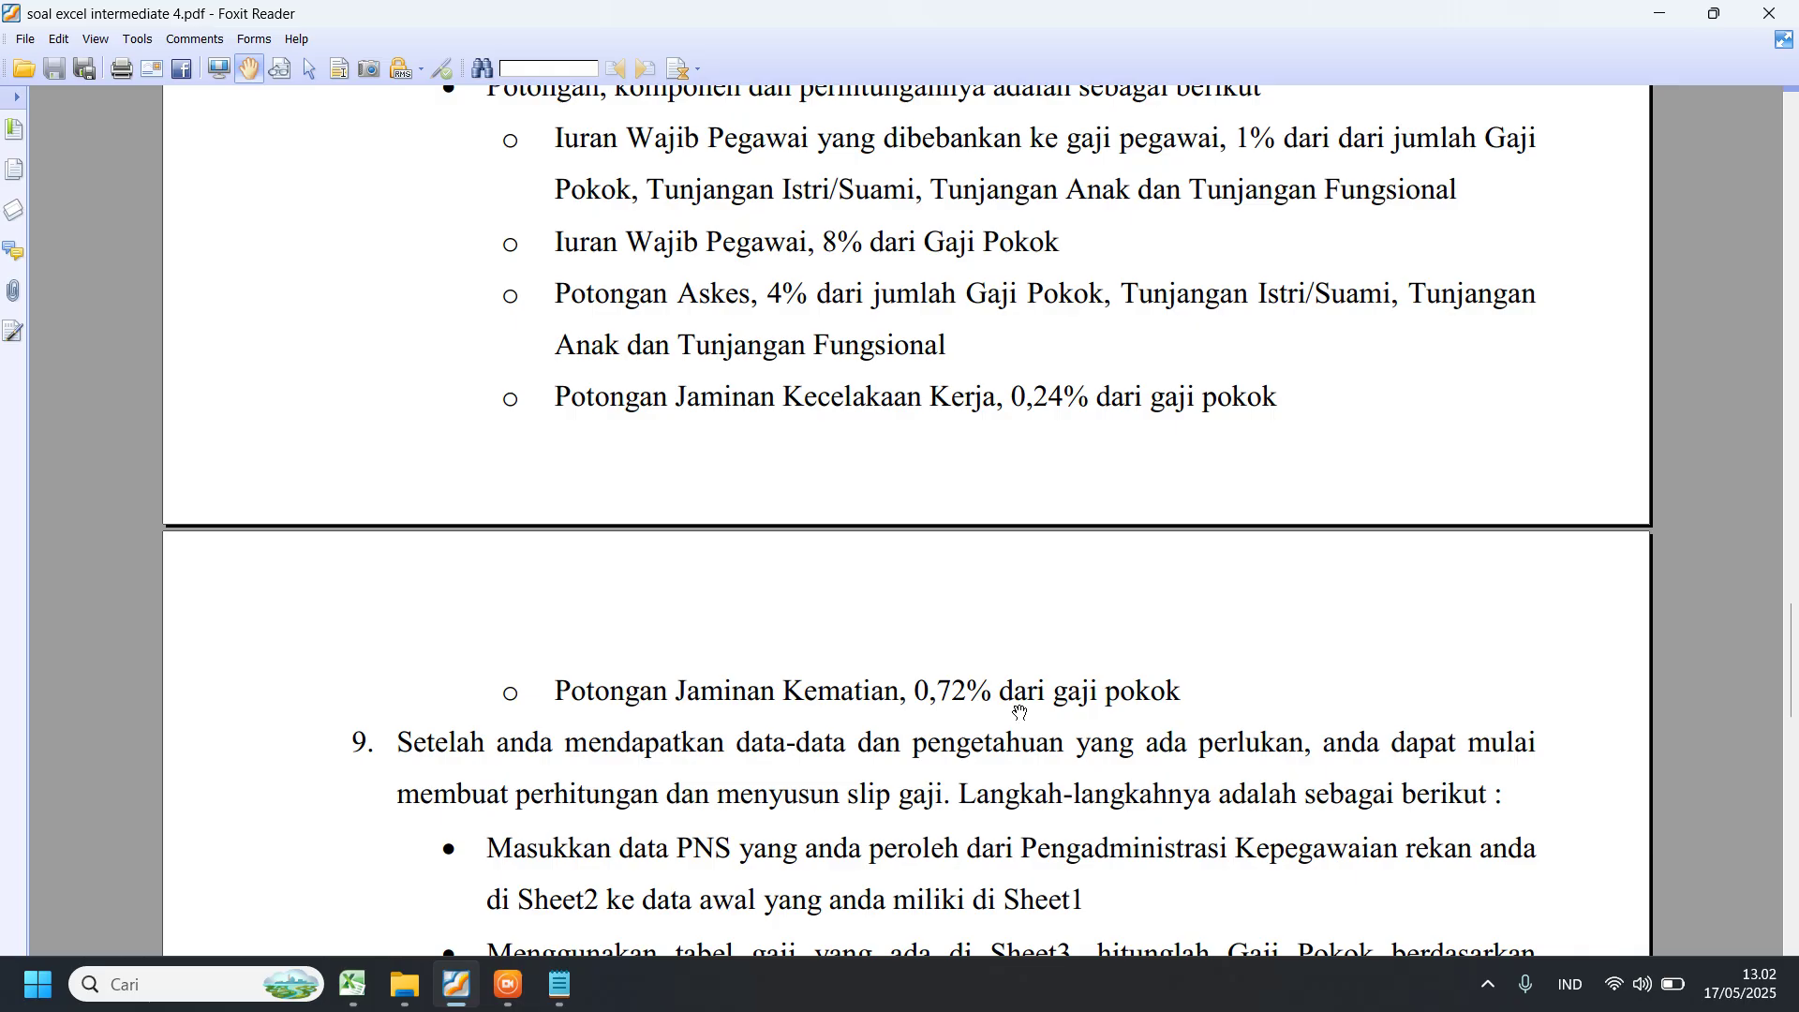
{"action": "left_click", "coordinate": [1658, 13]}
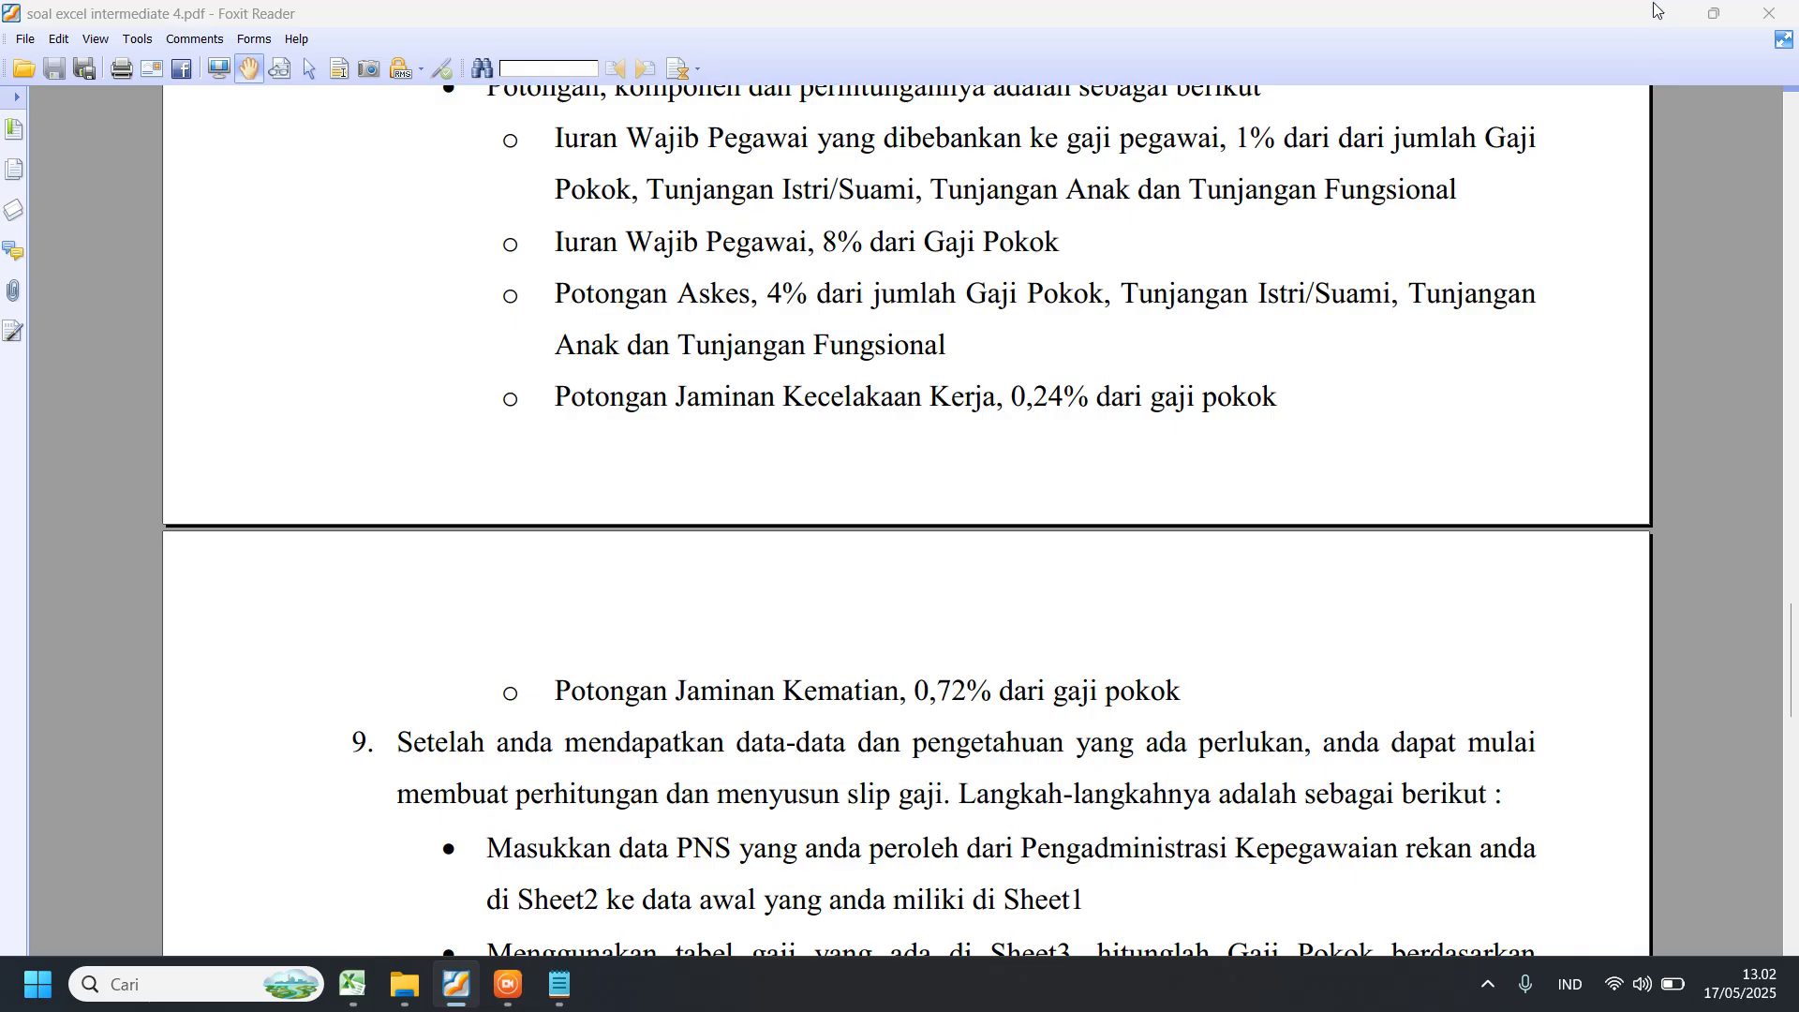
{"action": "type", "text": "=0,7"}
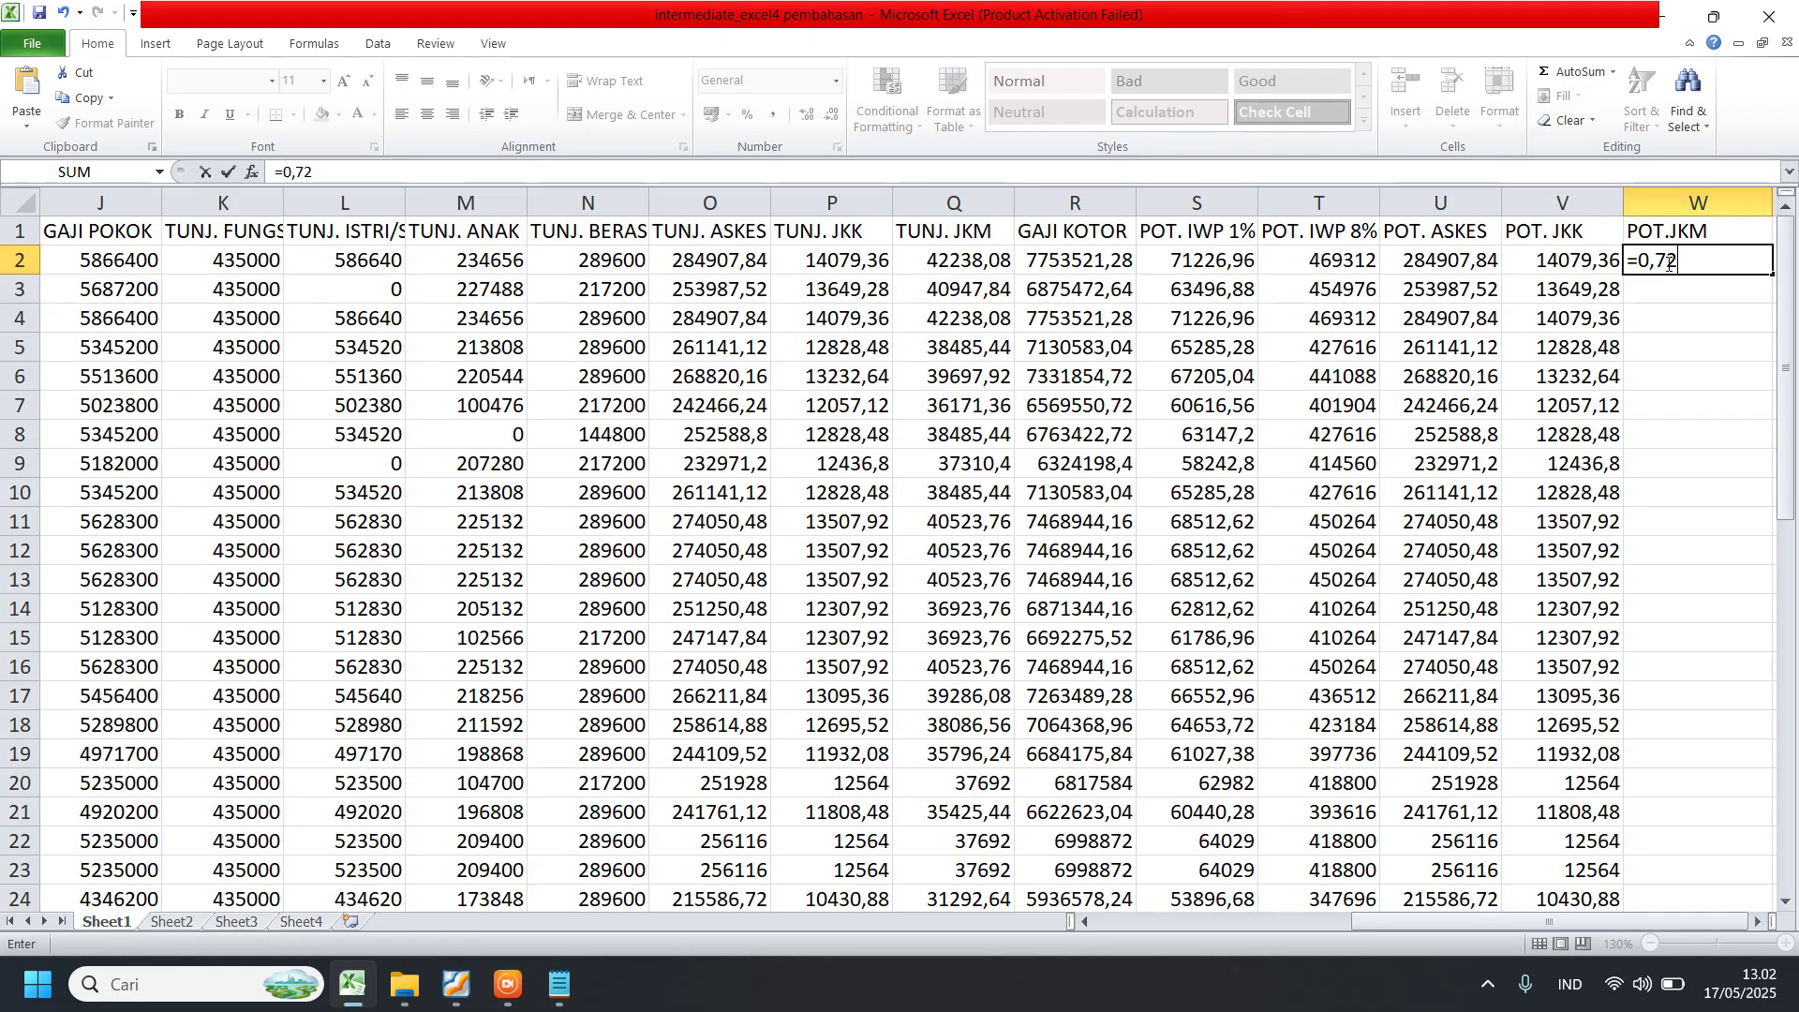
{"action": "type", "text": "2%*"}
{"action": "left_click", "coordinate": [121, 260]}
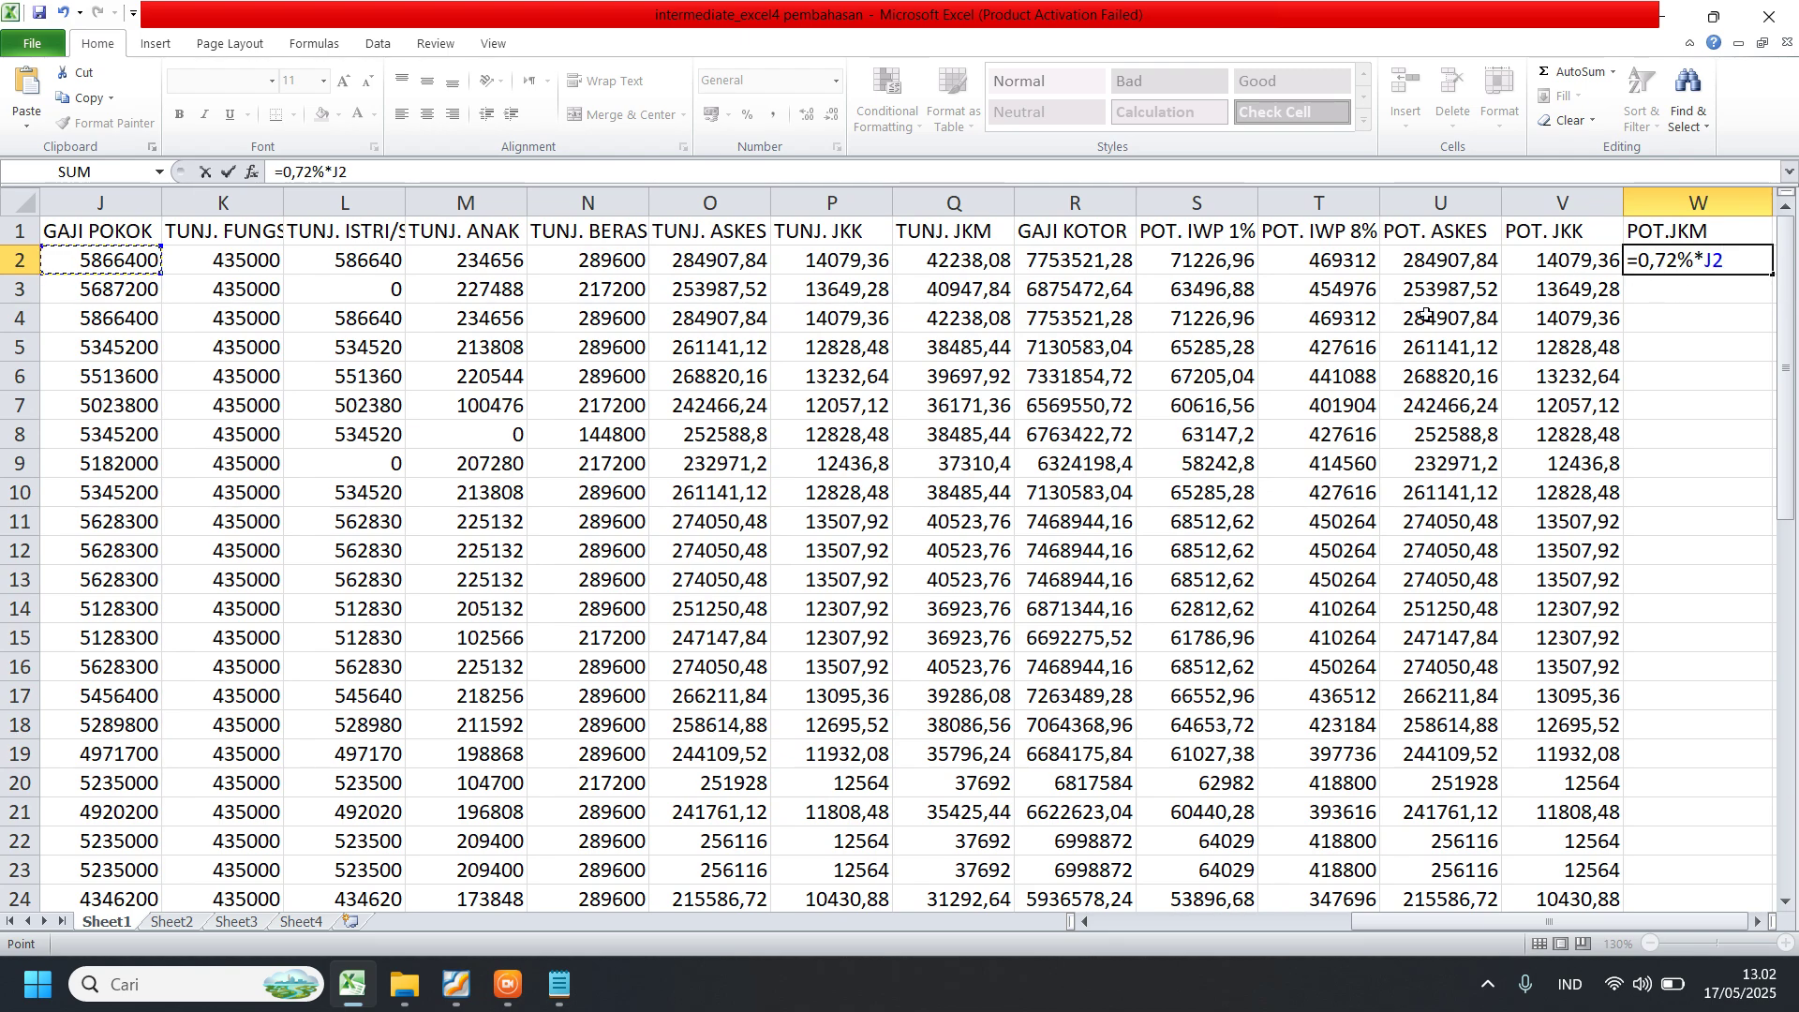
{"action": "key", "text": "Return"}
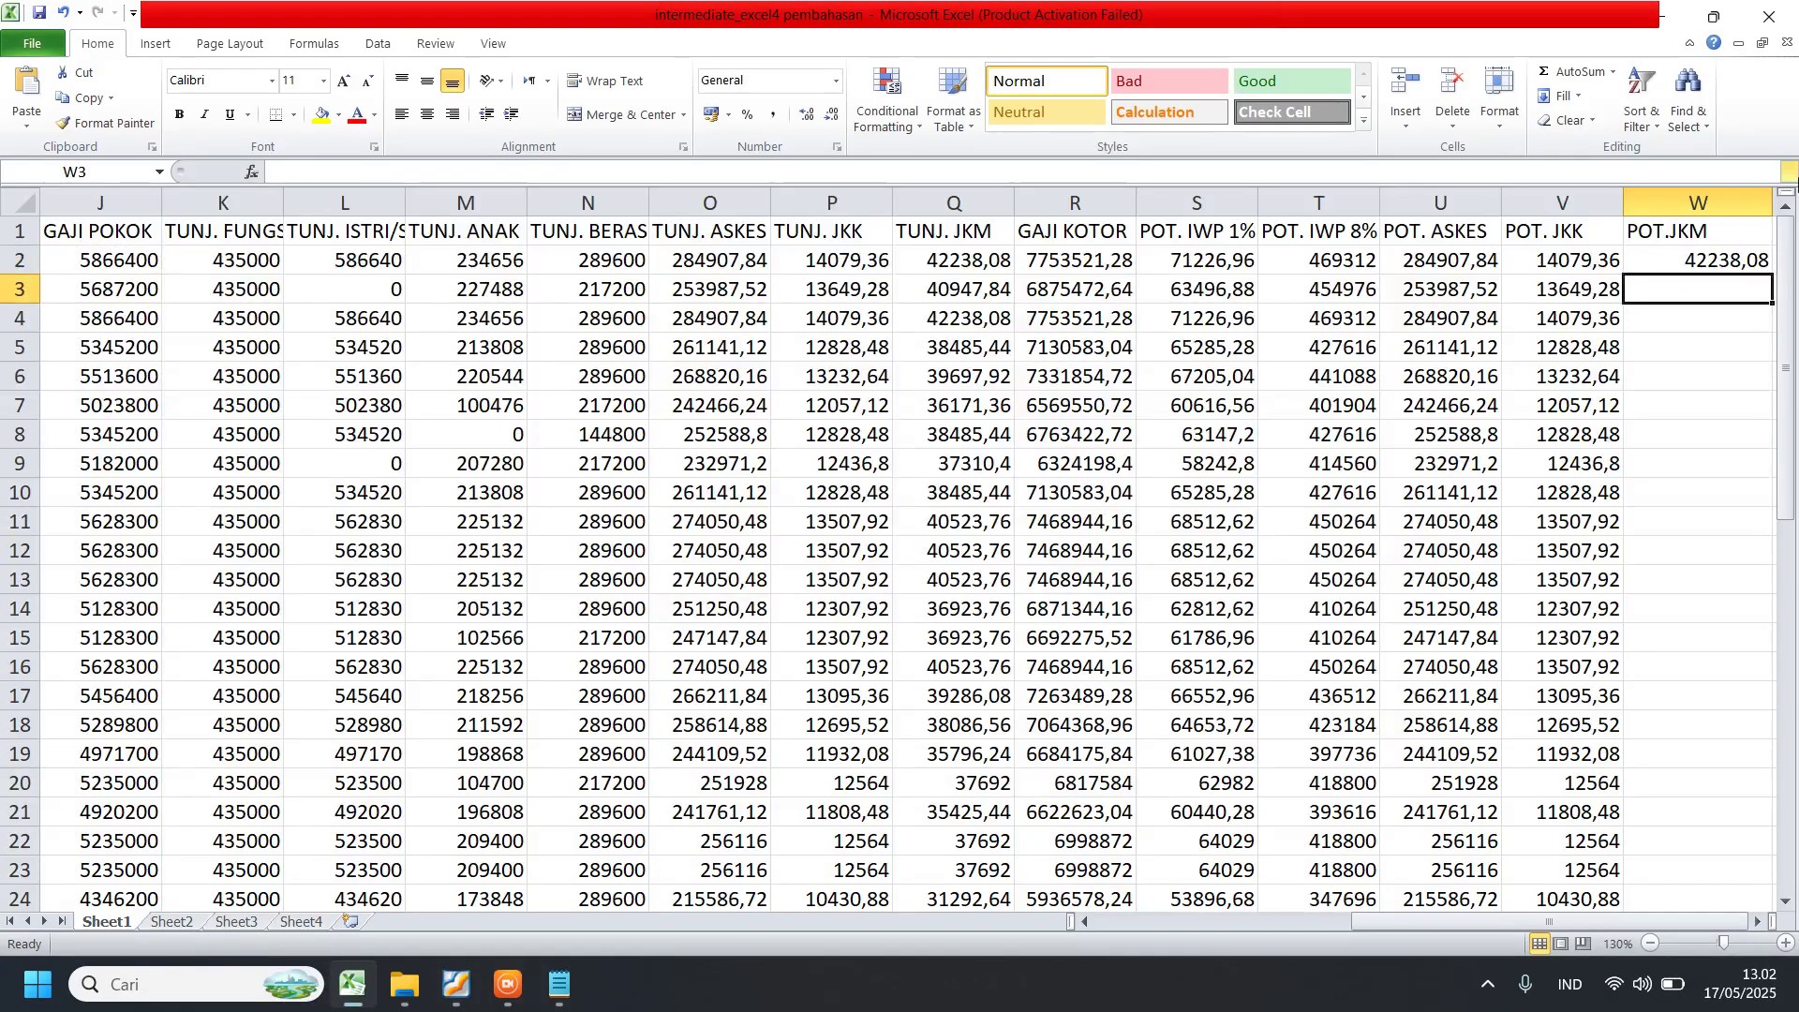
- Fill the POT.JKM formula from W2 down column W for all employees
{"action": "left_click", "coordinate": [1711, 373]}
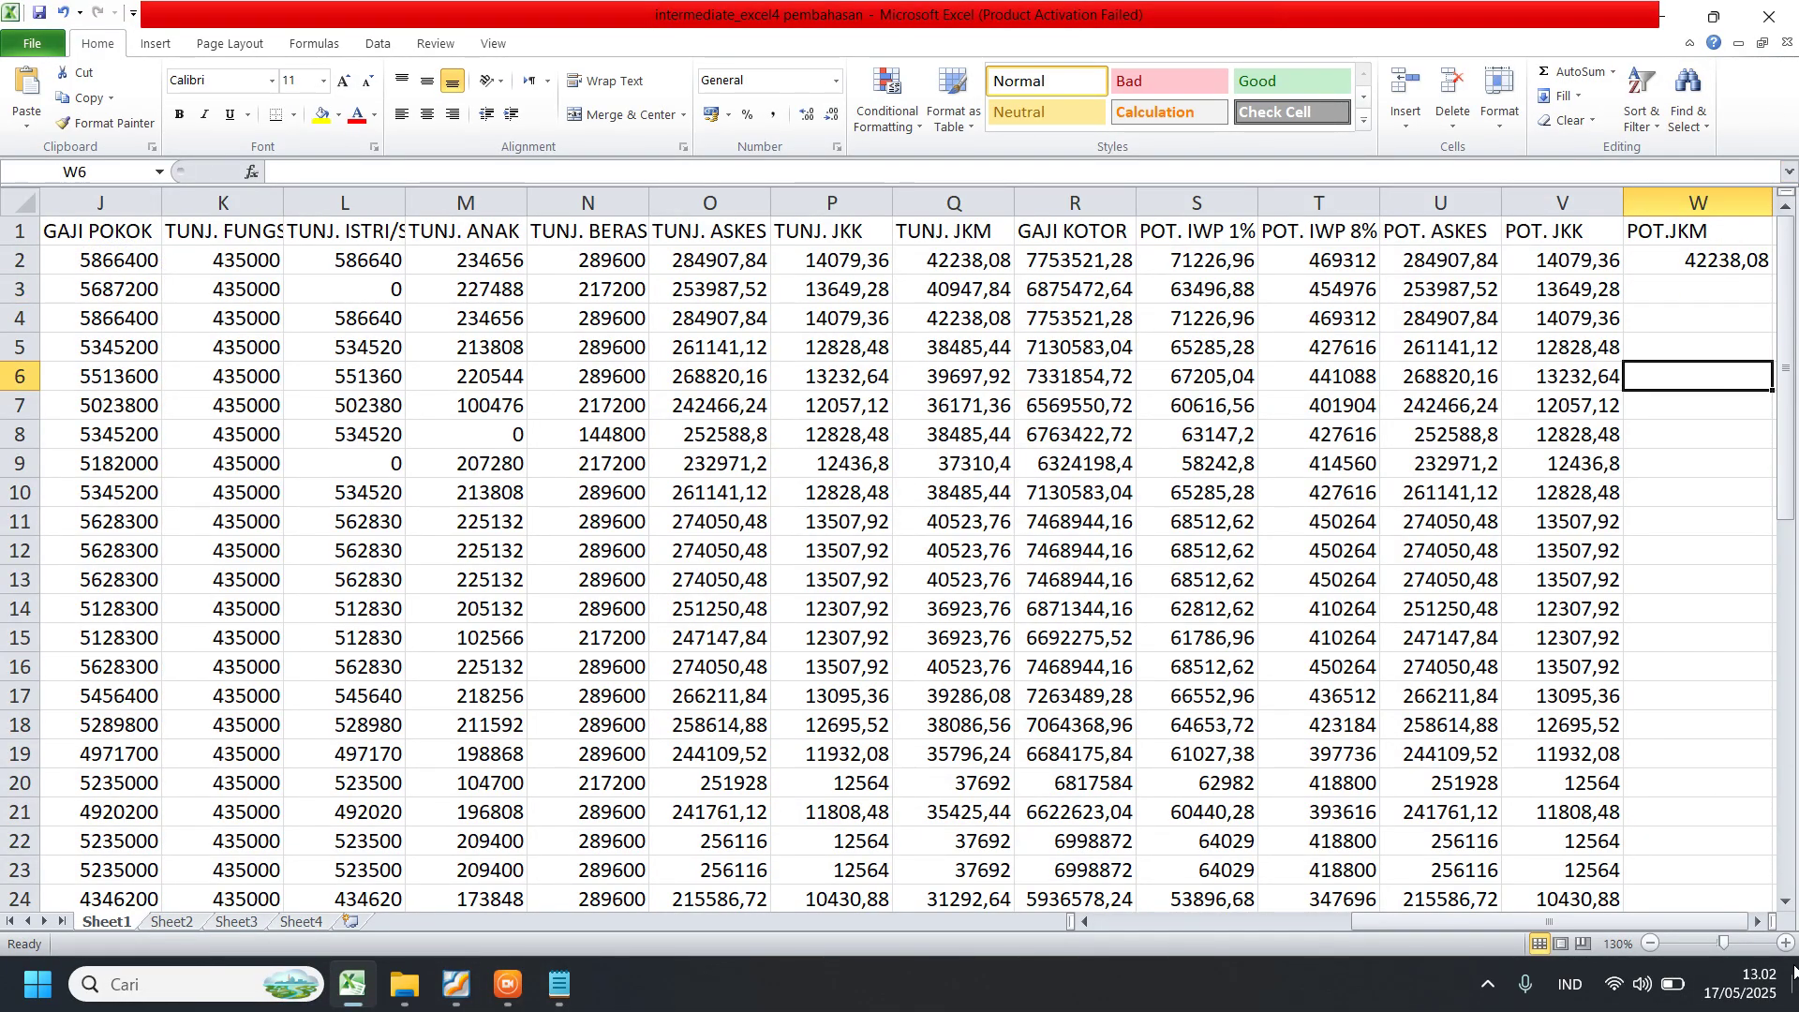
{"action": "left_click", "coordinate": [1752, 921]}
{"action": "left_click", "coordinate": [1583, 261]}
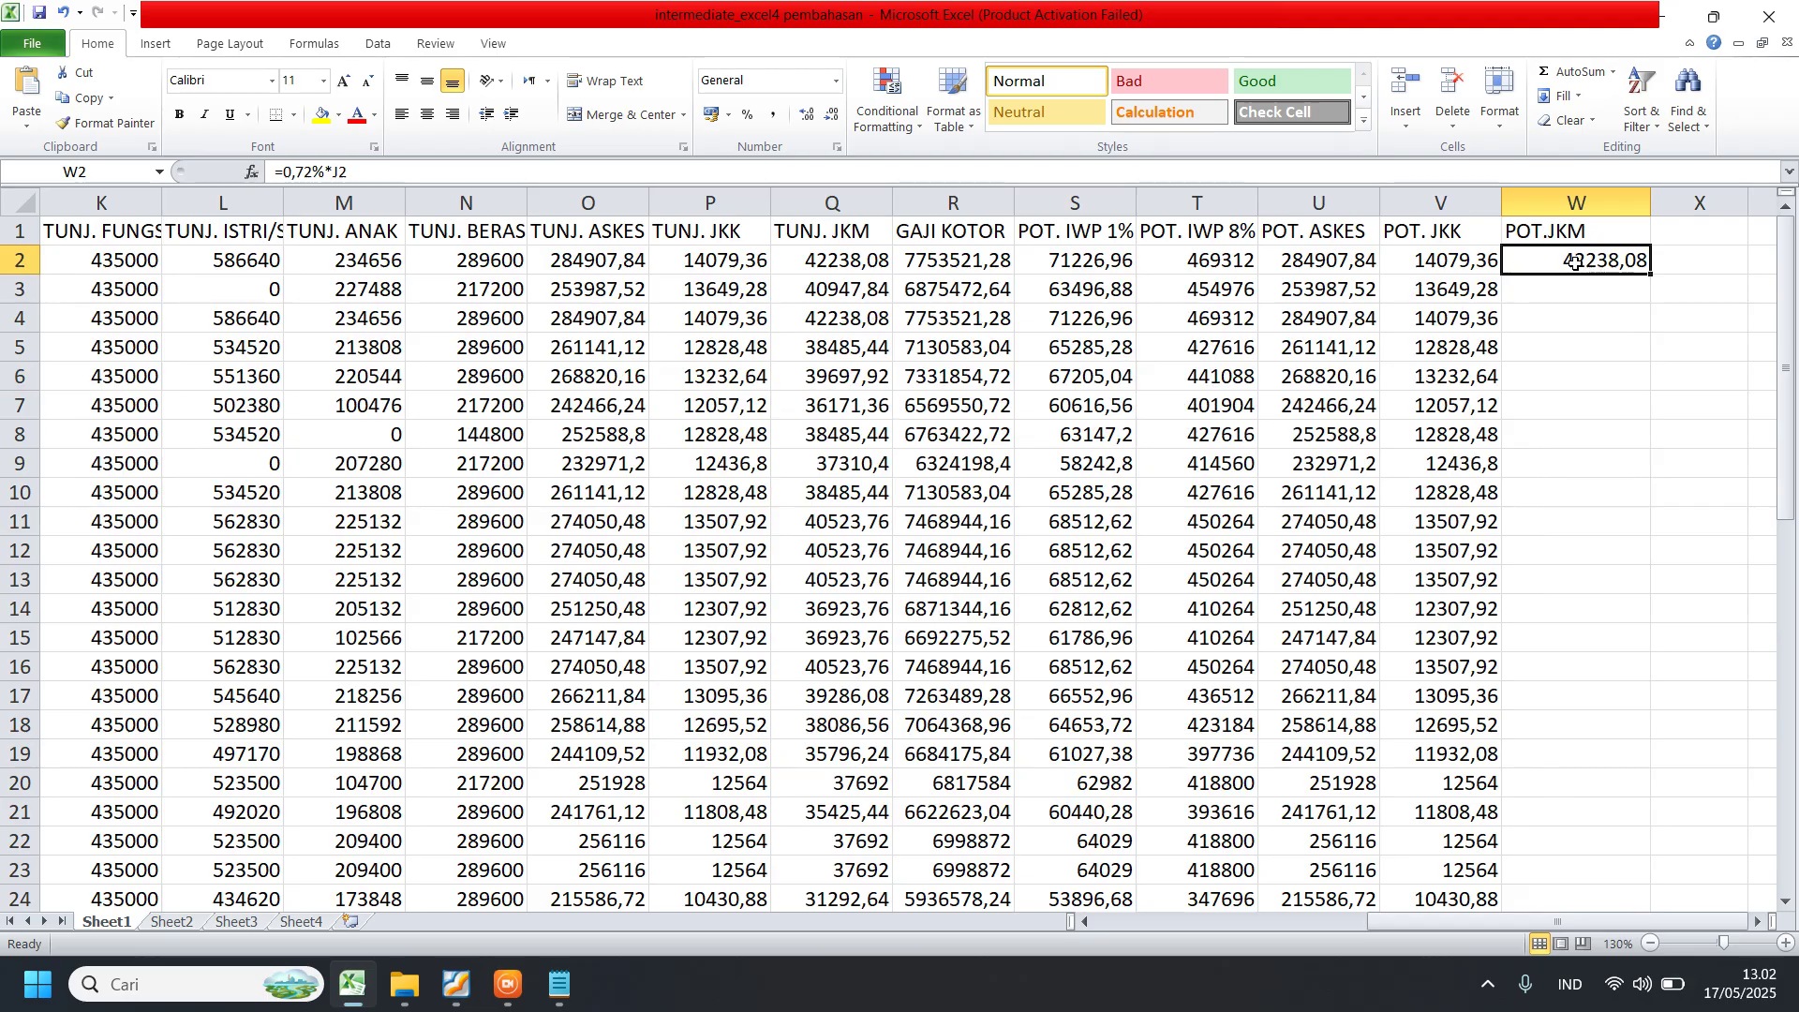
{"action": "double_click", "coordinate": [1651, 273]}
- Narrow the POT. JKK and POT.JKM columns together
{"action": "left_click", "coordinate": [1579, 347]}
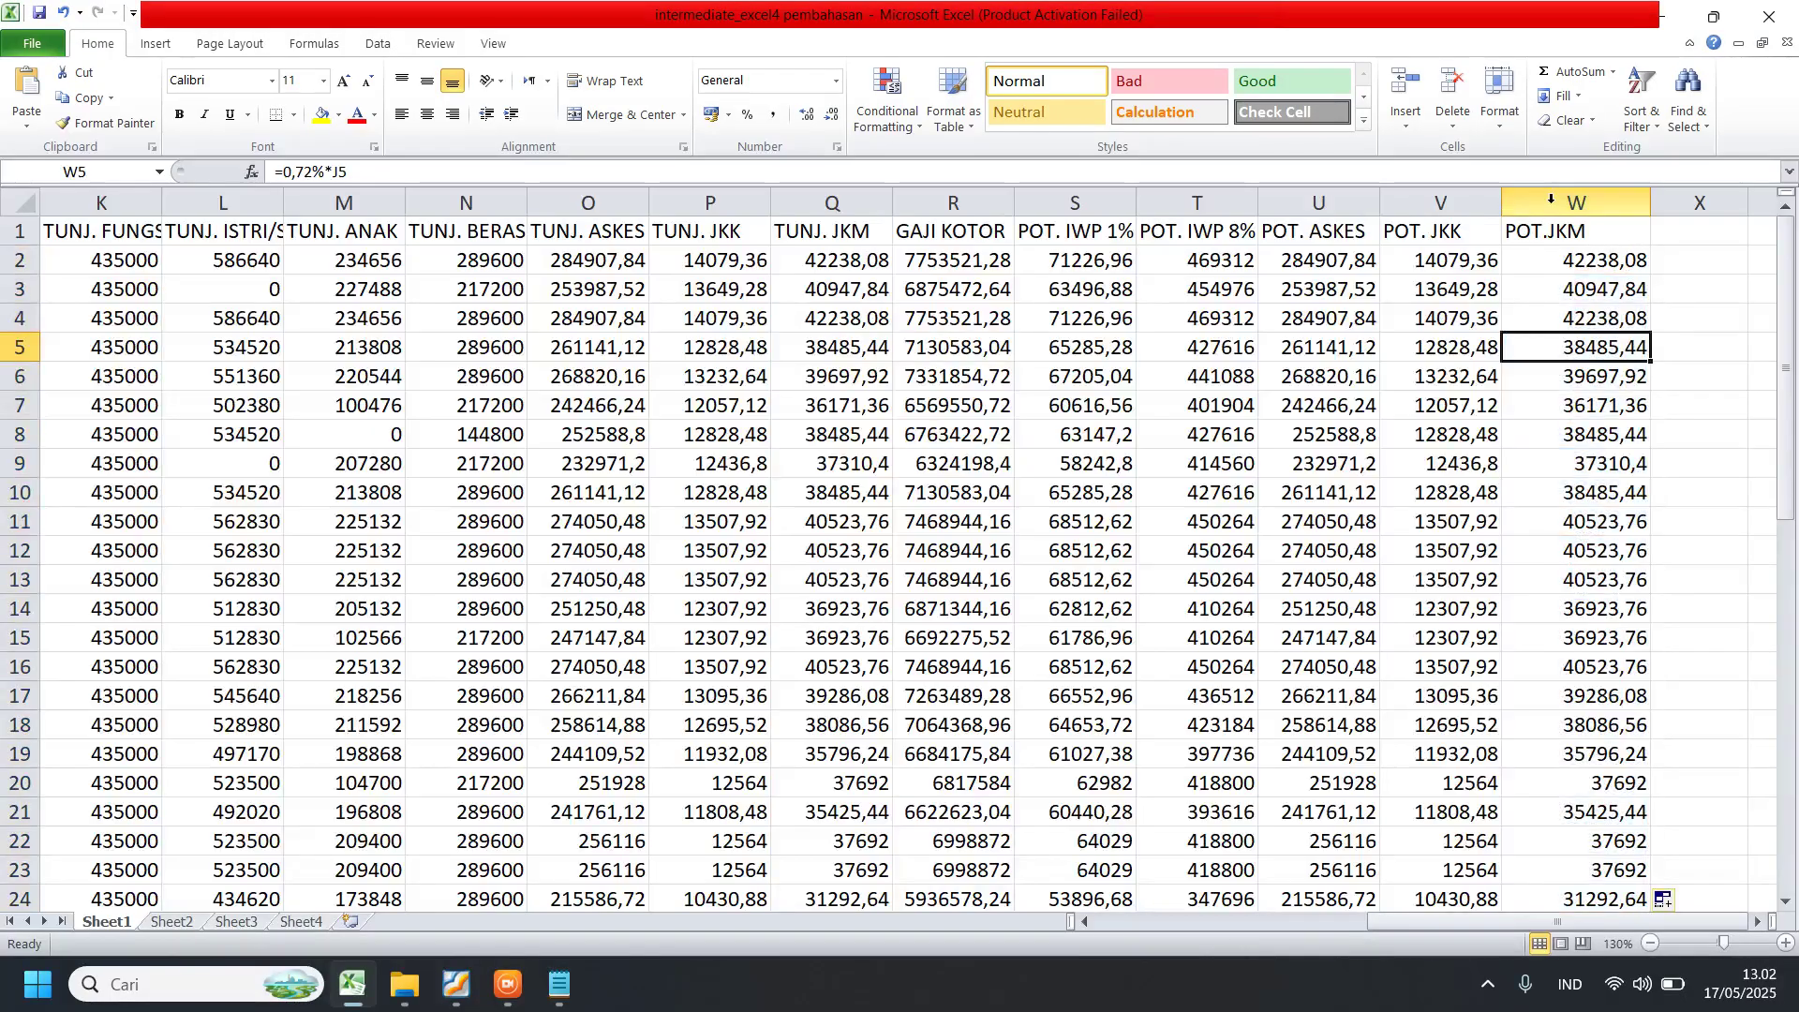
{"action": "left_click_drag", "start_coordinate": [1555, 202], "coordinate": [1479, 204]}
{"action": "left_click", "coordinate": [1493, 326]}
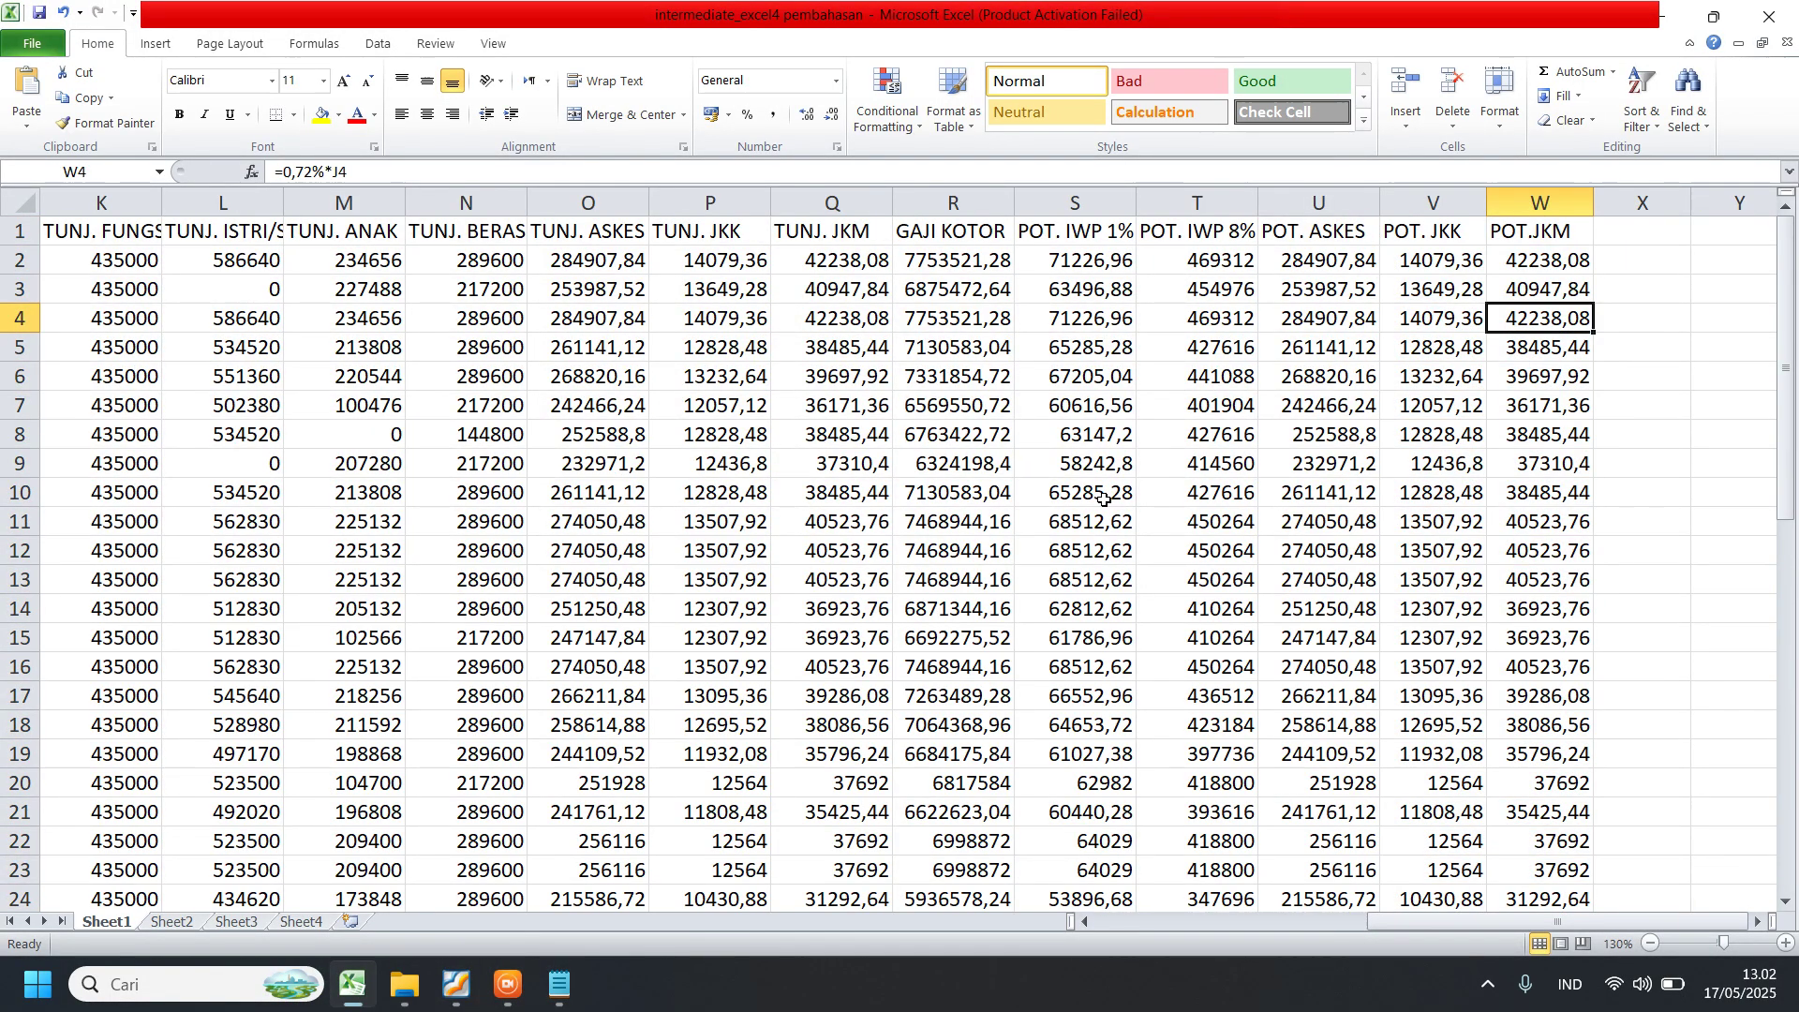
- Compare the ASKES, JKK and JKM allowance columns O to Q with the matching deduction columns U to W, and inspect the GAJI KOTOR column
{"action": "left_click", "coordinate": [574, 198]}
{"action": "left_click_drag", "start_coordinate": [573, 199], "coordinate": [826, 251]}
{"action": "left_click_drag", "start_coordinate": [1305, 203], "coordinate": [1542, 204]}
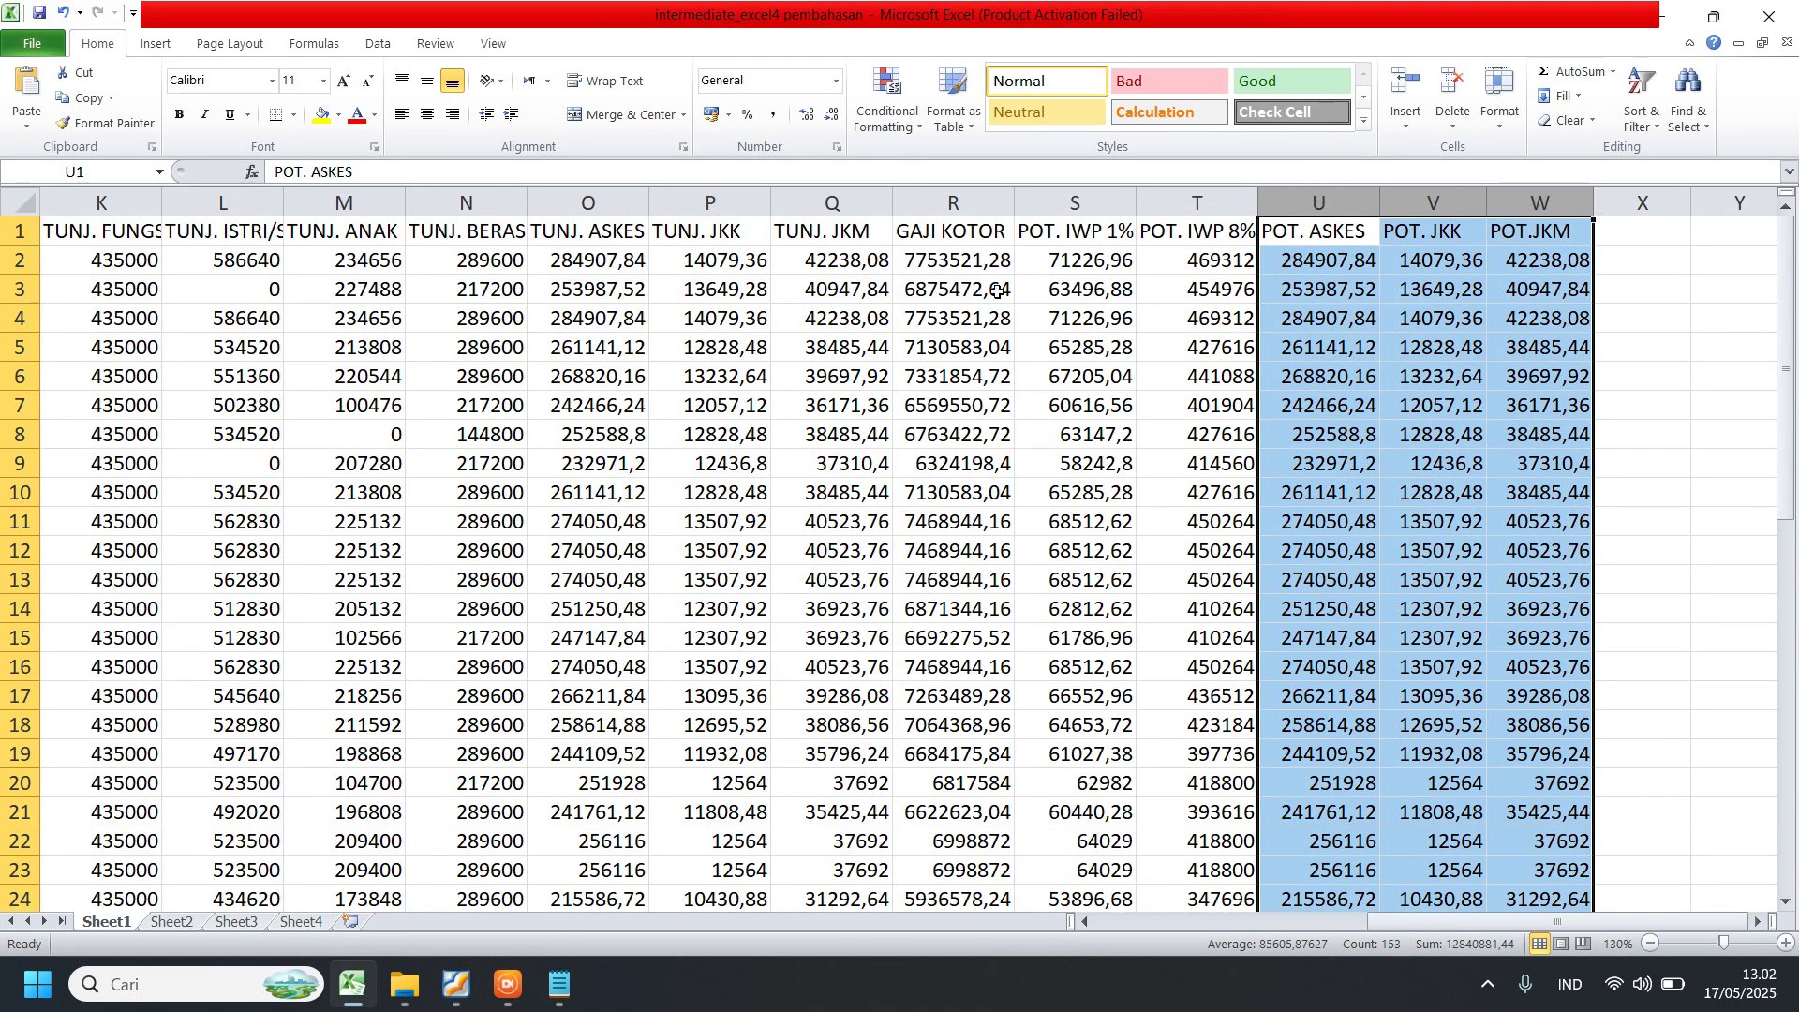
{"action": "left_click_drag", "start_coordinate": [589, 261], "coordinate": [824, 263]}
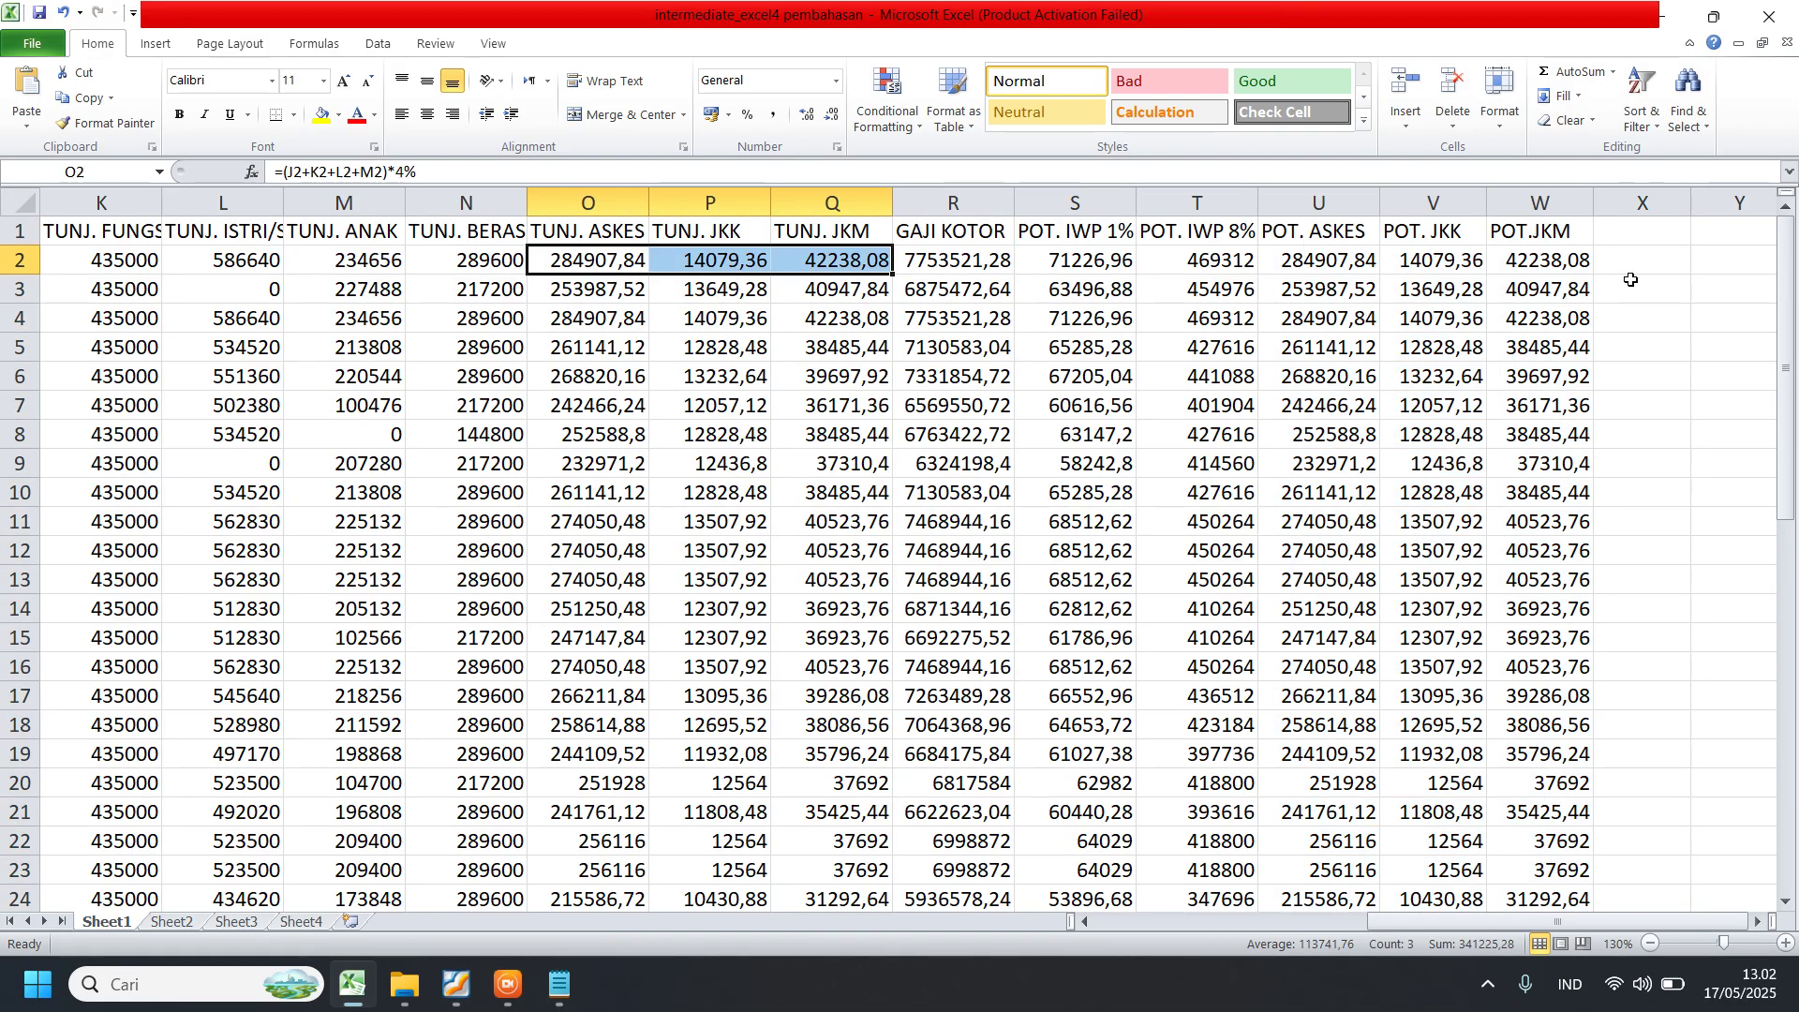
{"action": "left_click_drag", "start_coordinate": [1318, 261], "coordinate": [1537, 264]}
{"action": "left_click", "coordinate": [1419, 406]}
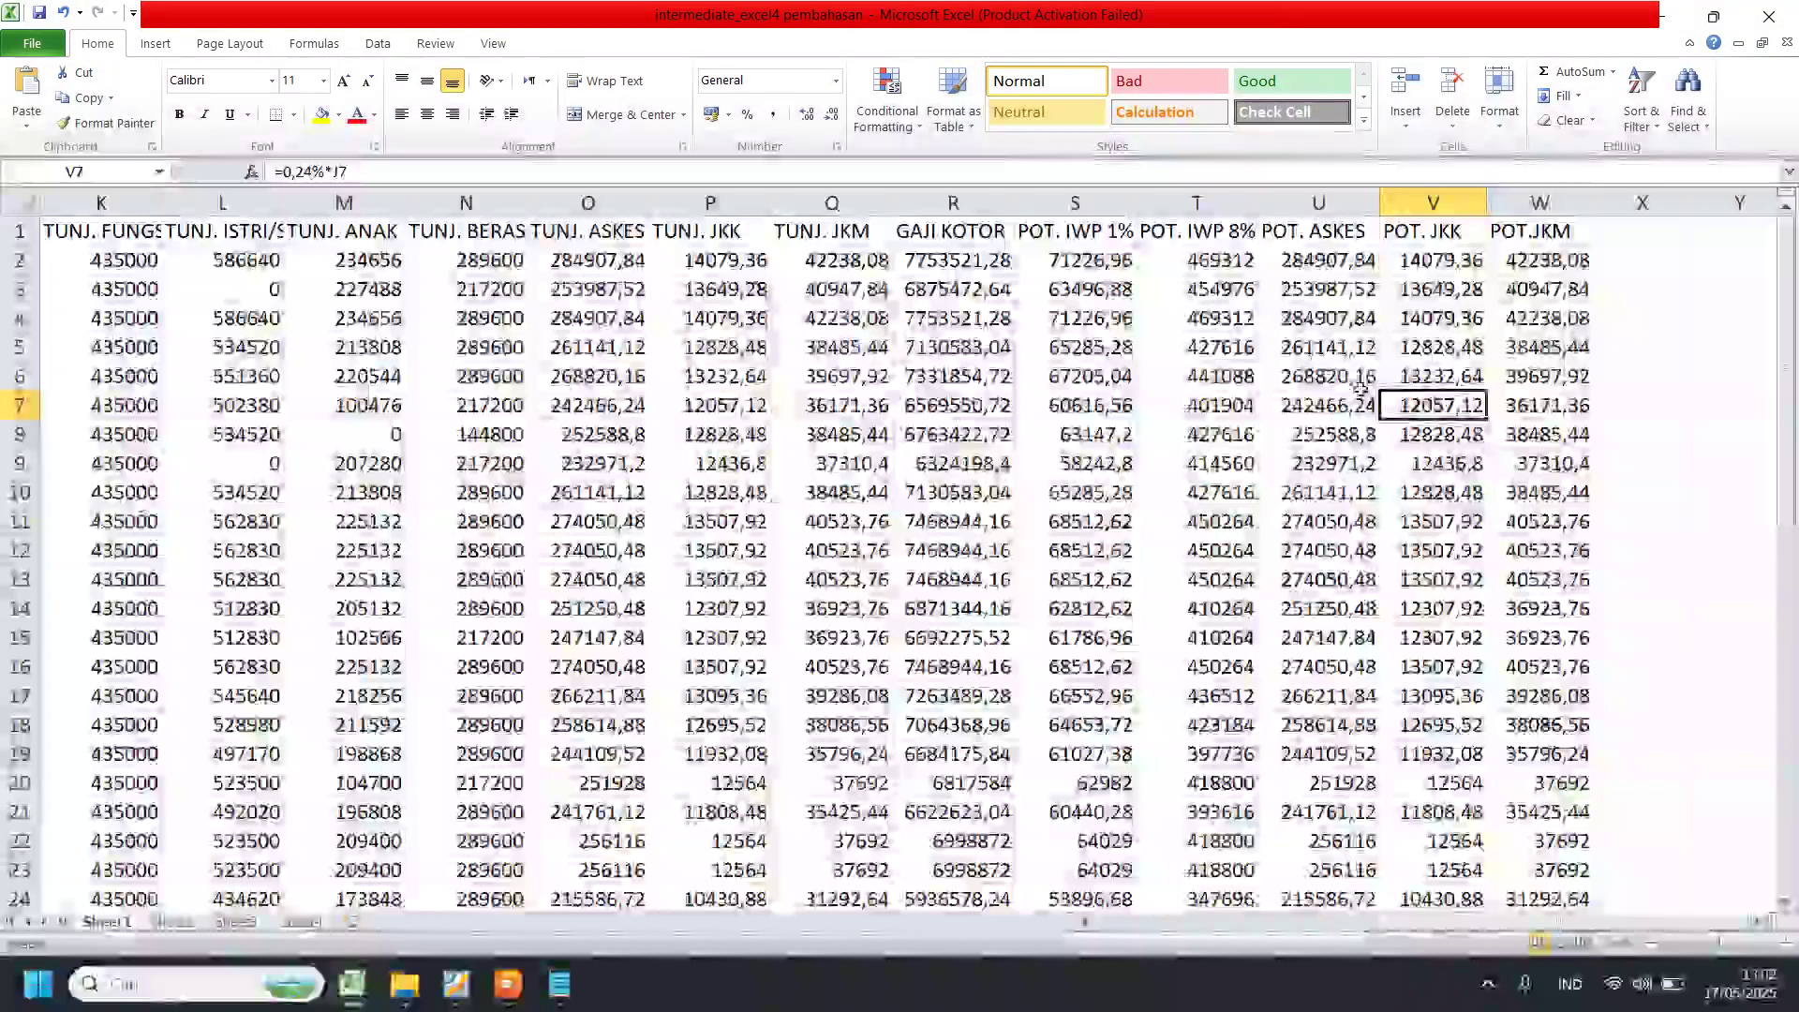
{"action": "left_click", "coordinate": [1321, 235]}
{"action": "left_click", "coordinate": [1431, 239]}
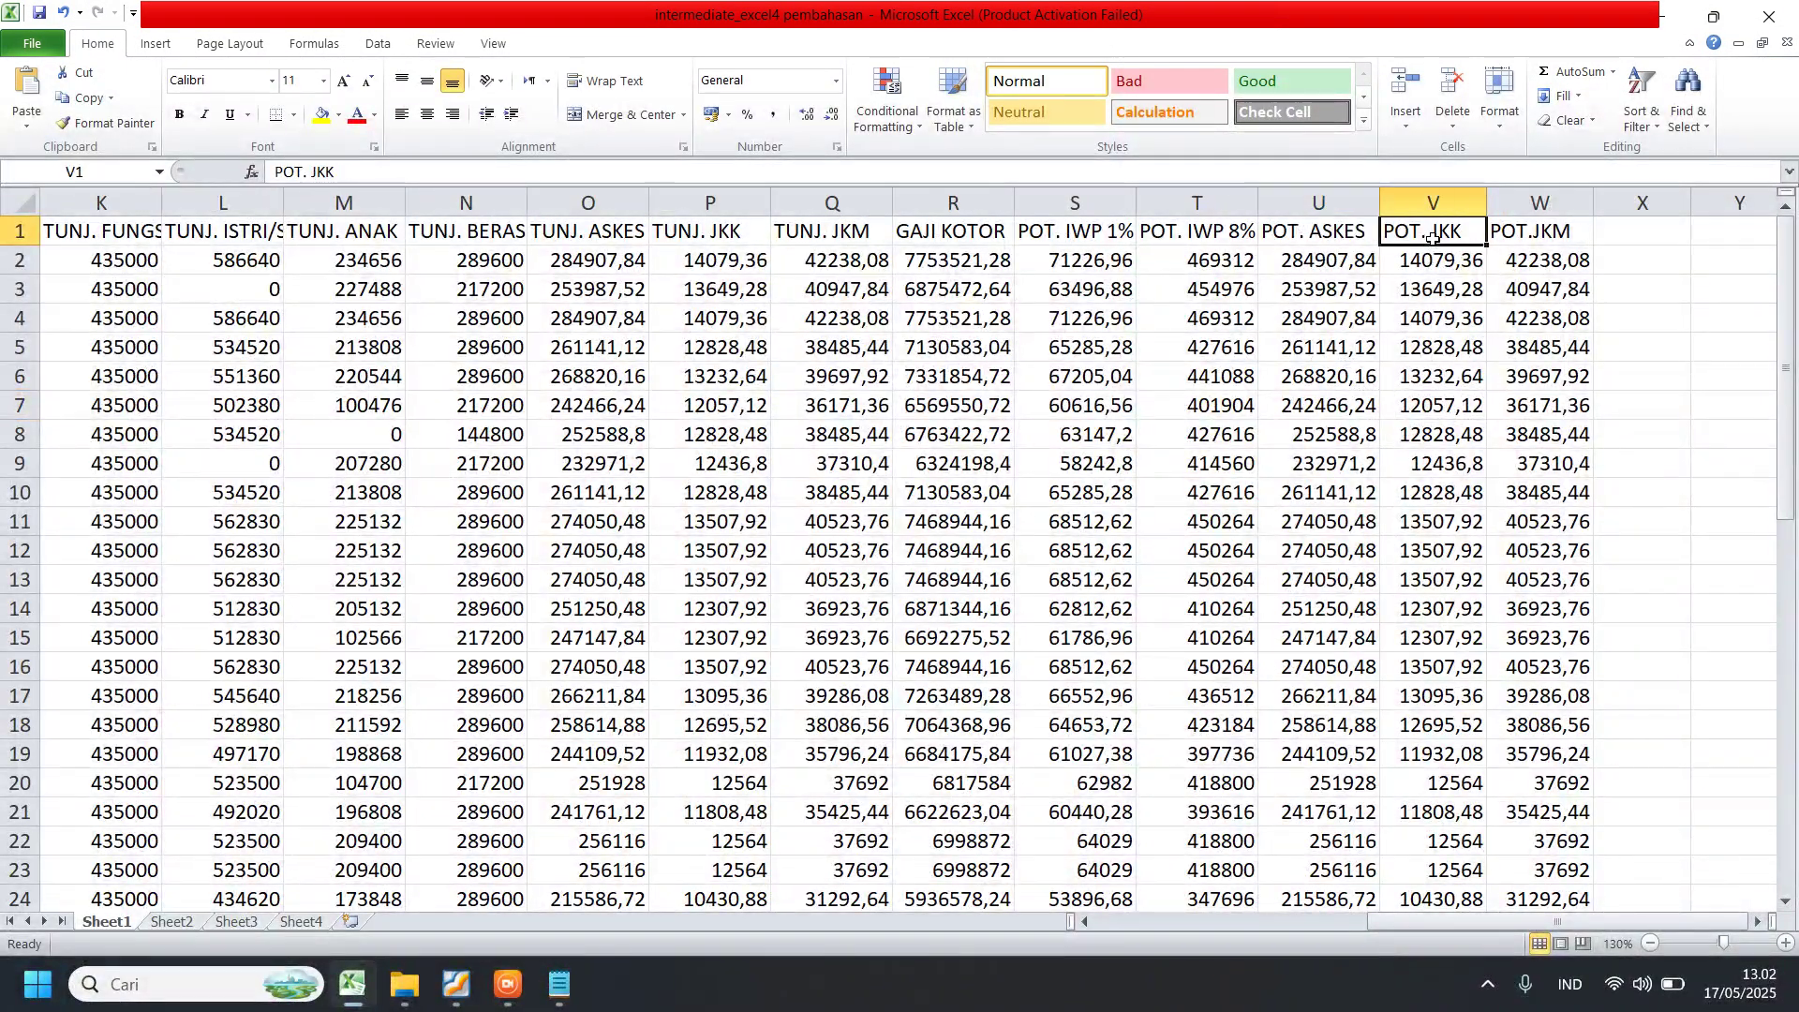
{"action": "left_click", "coordinate": [1544, 241]}
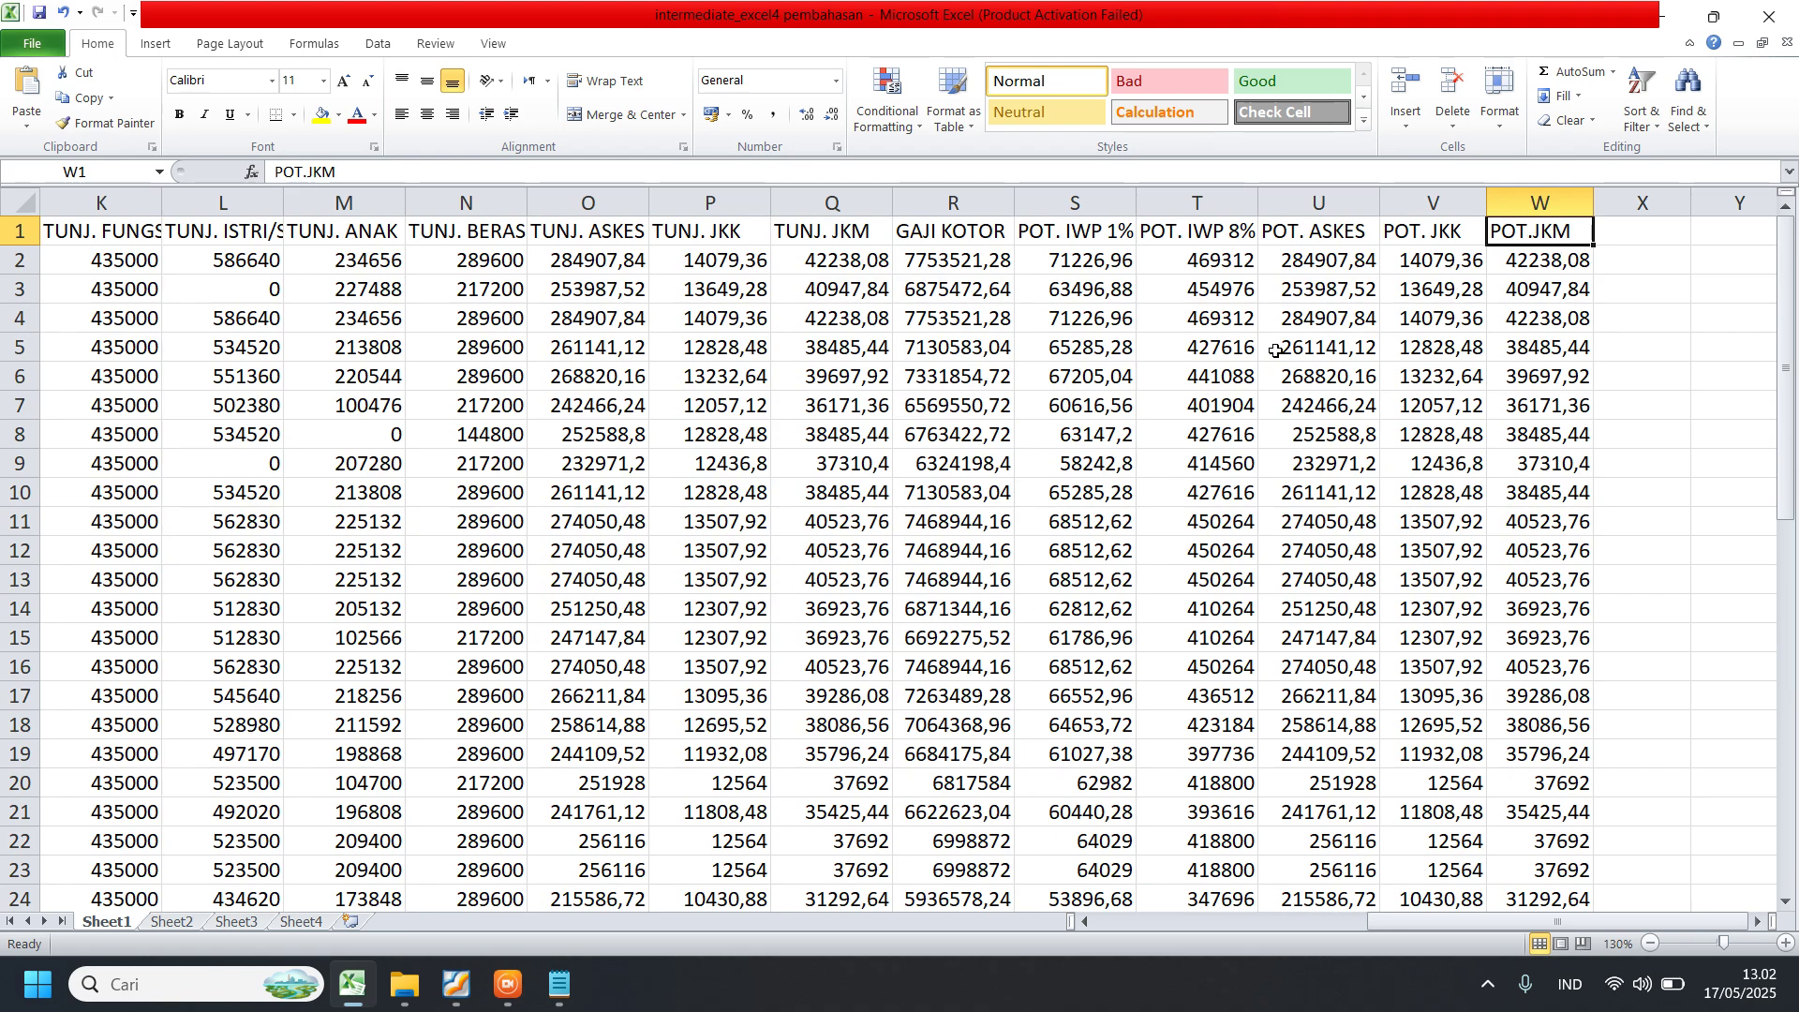
{"action": "left_click", "coordinate": [932, 409]}
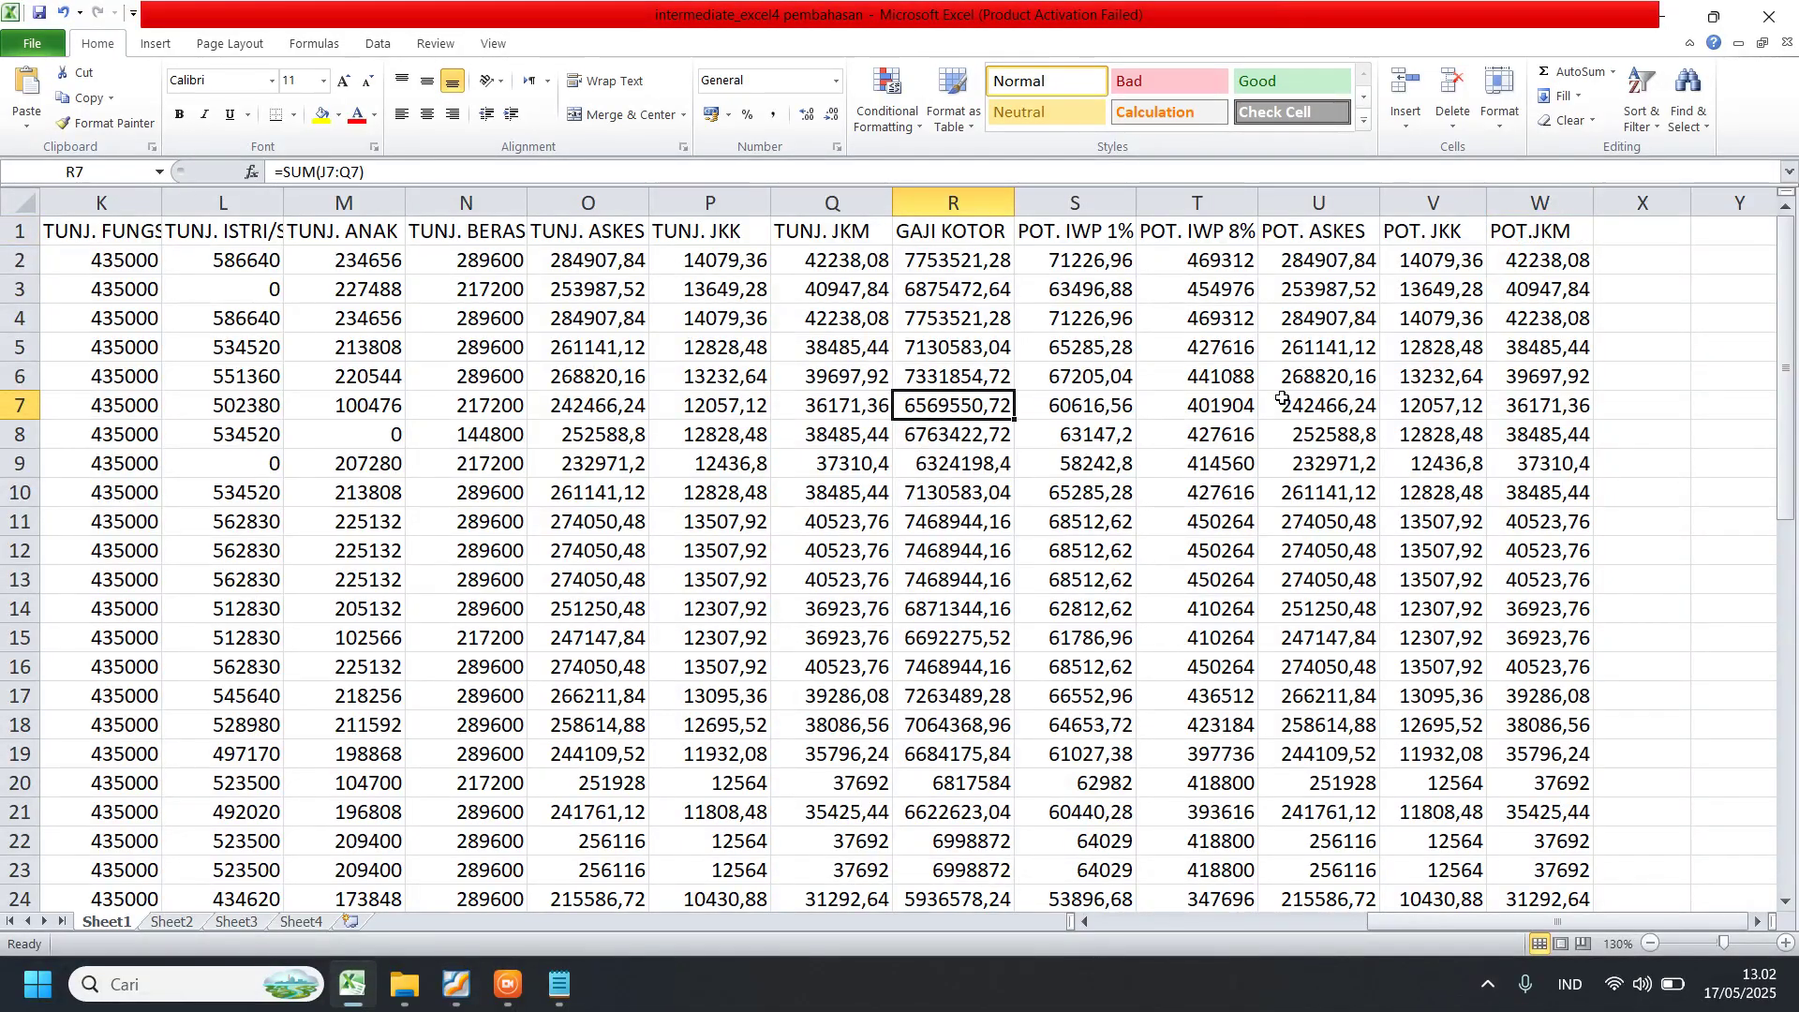
- Widen column X slightly and enter the heading JUMLAH POT. in X1
{"action": "left_click", "coordinate": [364, 333]}
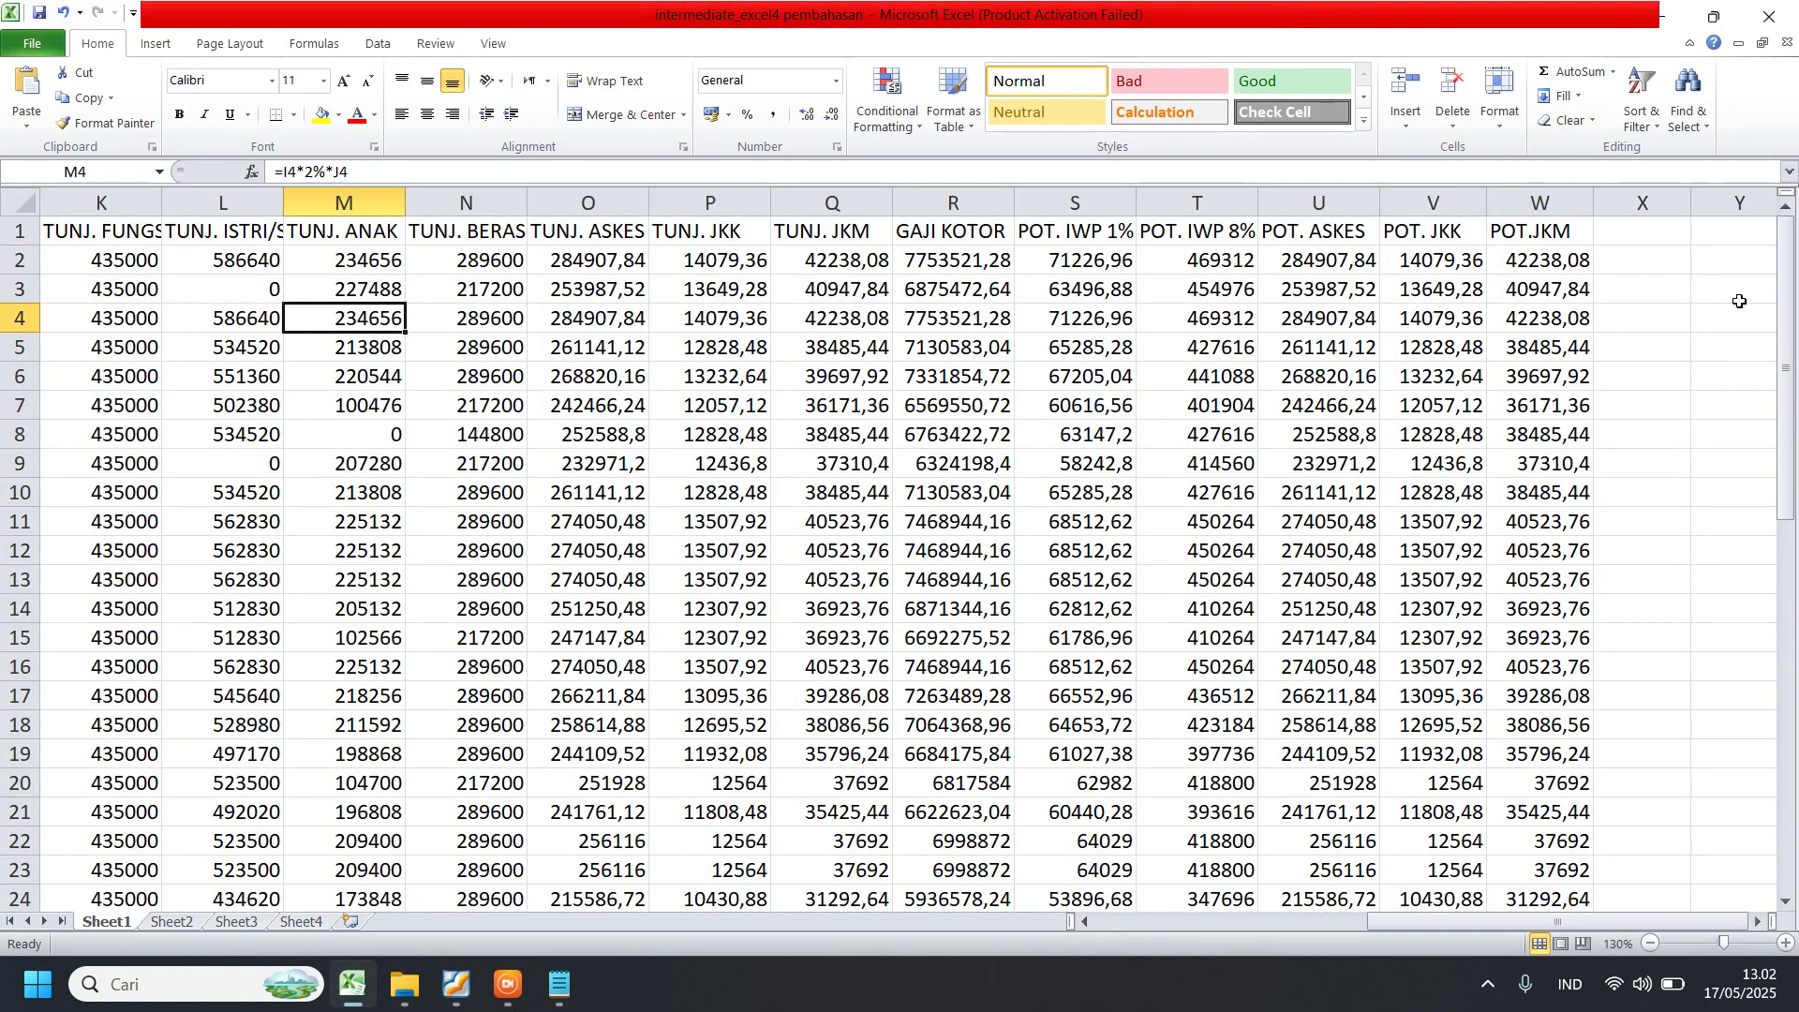
{"action": "left_click", "coordinate": [1543, 265]}
{"action": "left_click", "coordinate": [1626, 233]}
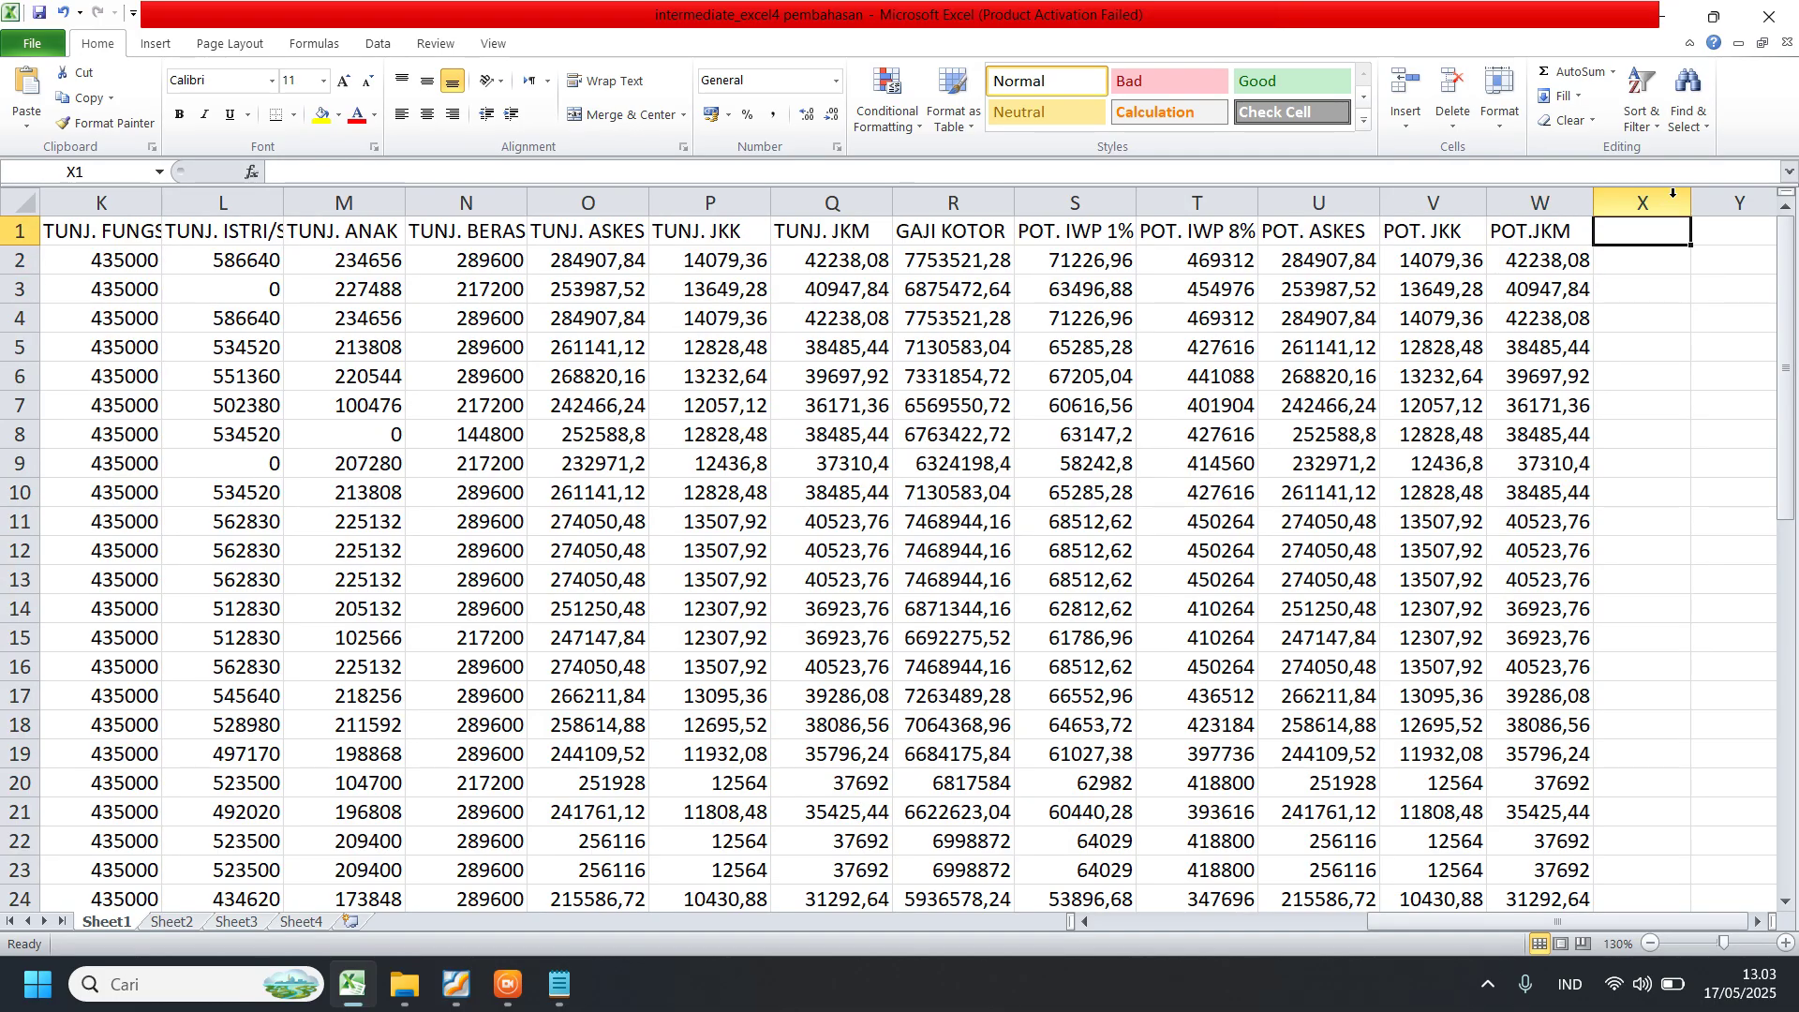
{"action": "left_click_drag", "start_coordinate": [1688, 205], "coordinate": [1718, 205]}
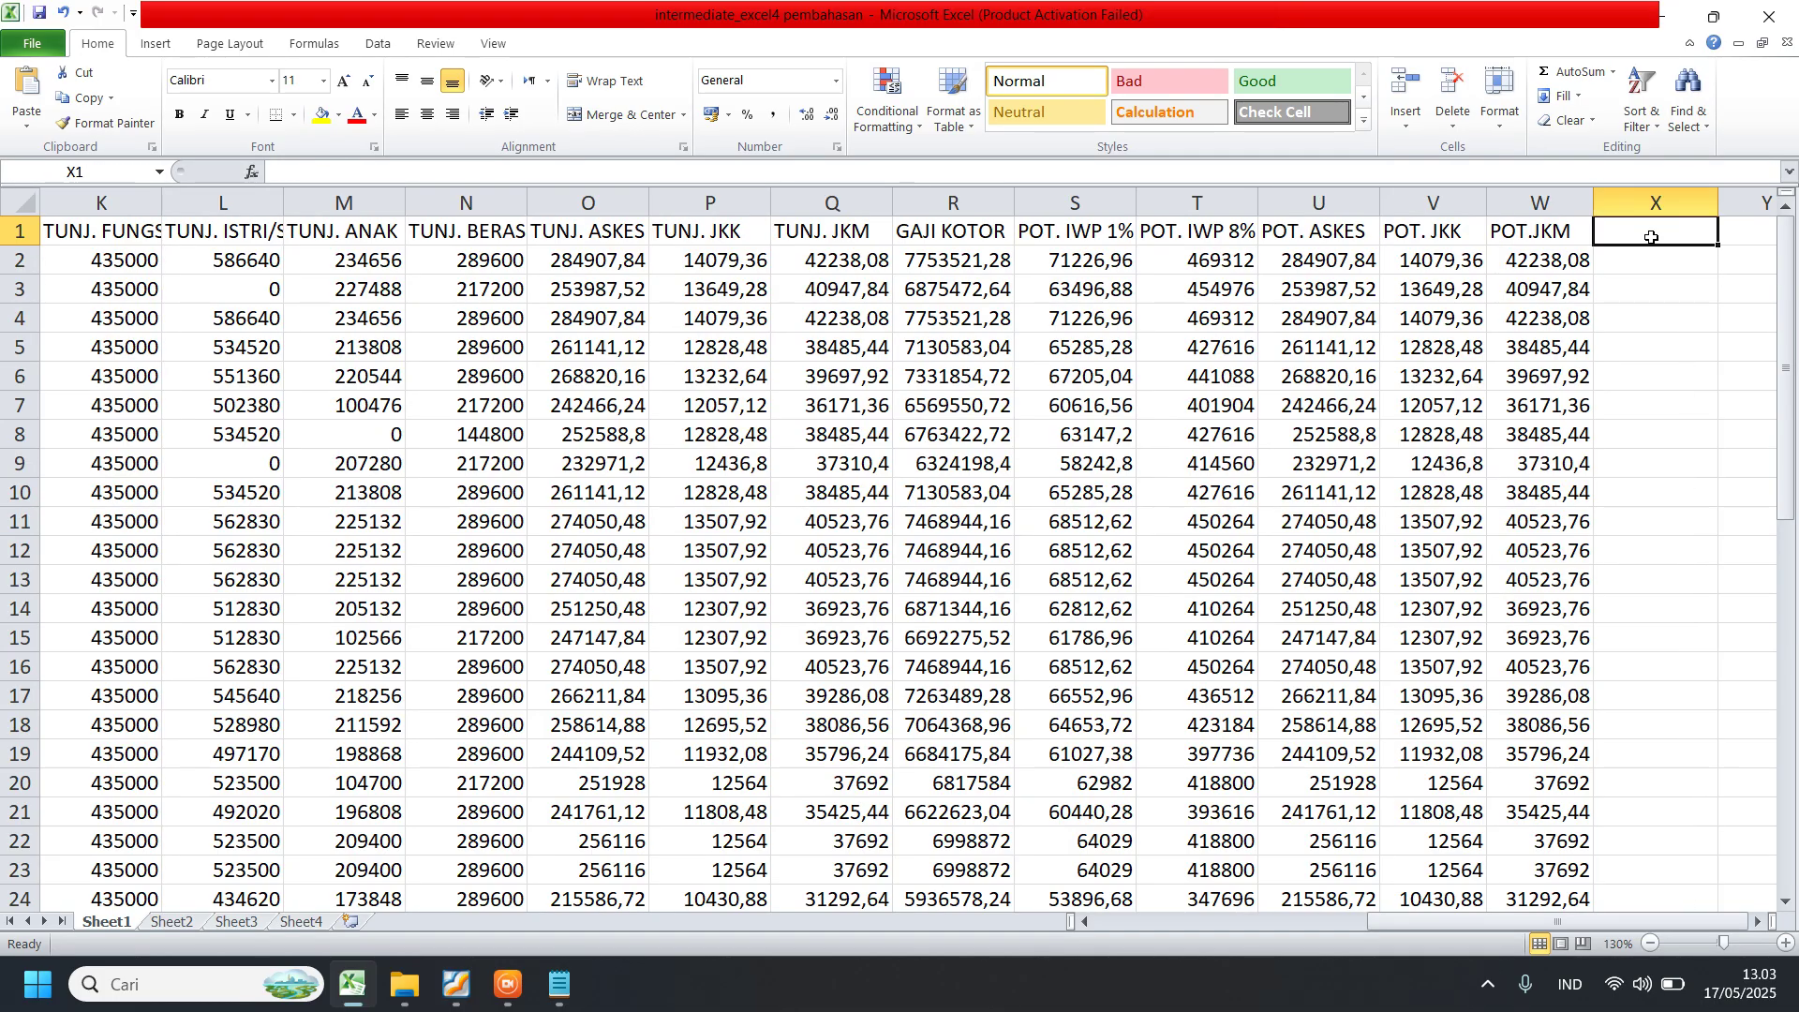
{"action": "double_click", "coordinate": [1651, 237]}
{"action": "type", "text": "JUMLAH"}
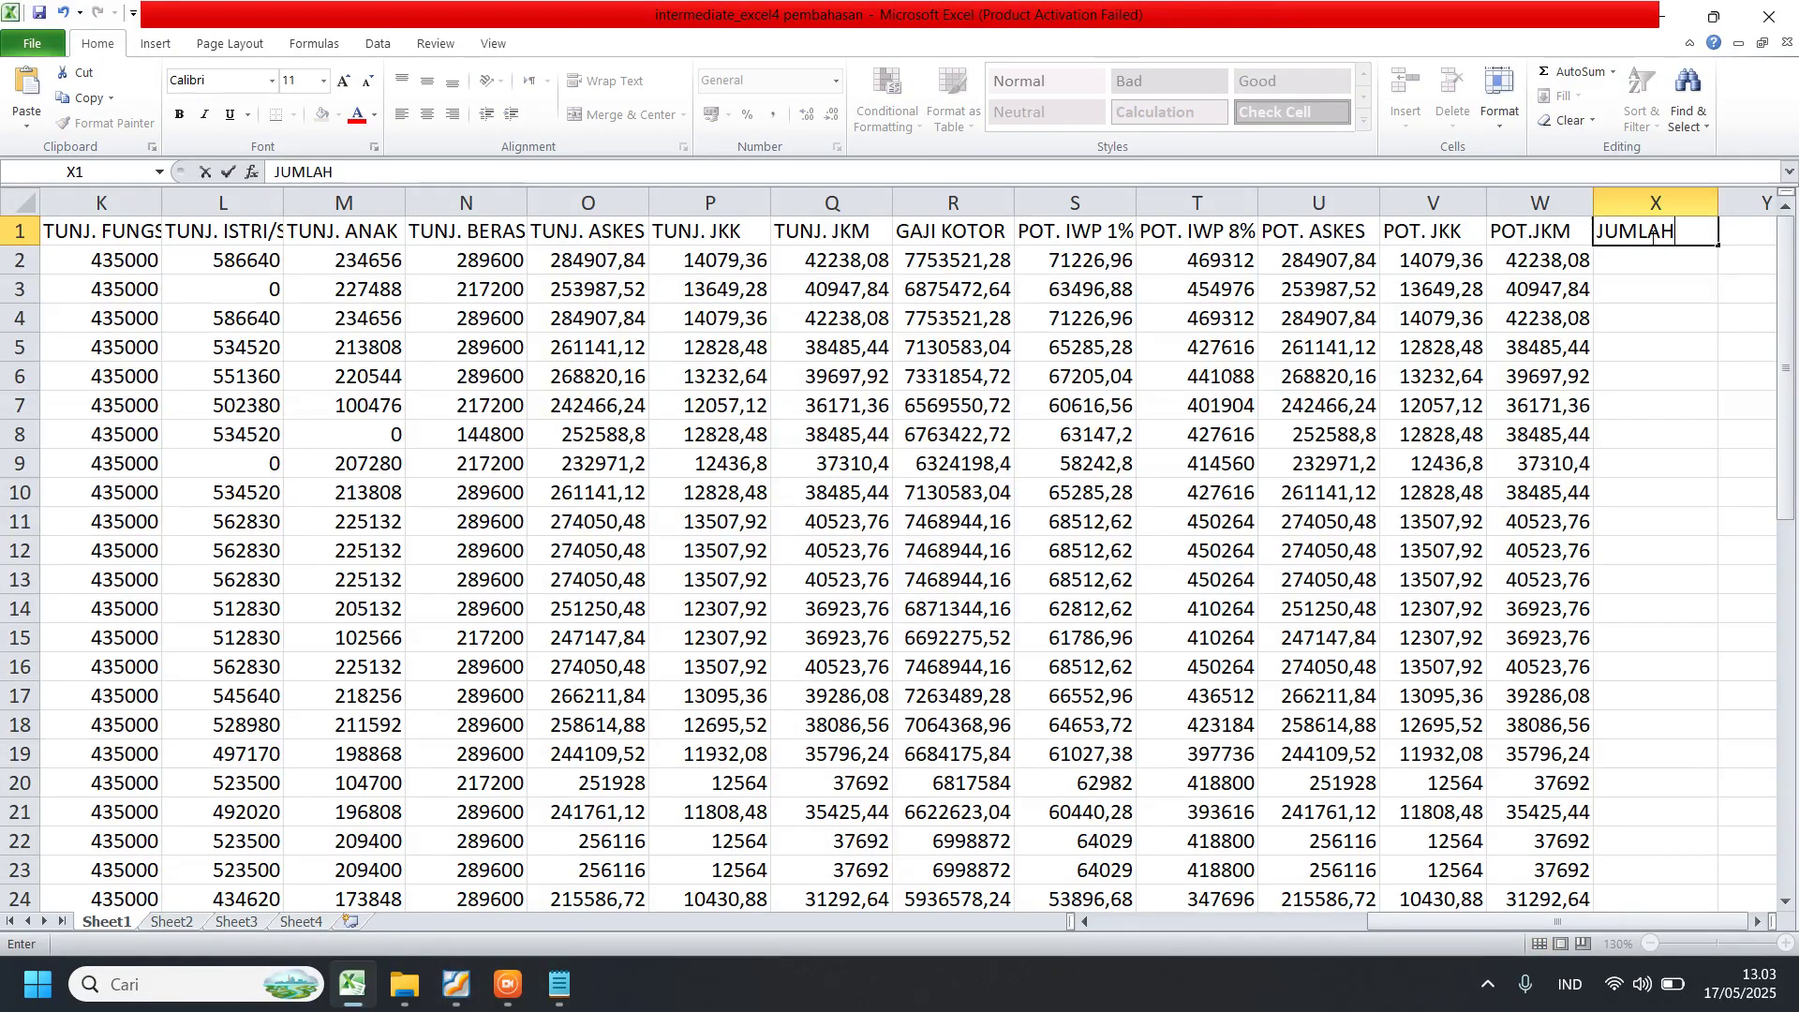
{"action": "type", "text": " POT."}
{"action": "key", "text": "Return"}
- Enter the formula =SUM(S2:W2) in X2 to total the first employee's deductions
{"action": "left_click", "coordinate": [1453, 290]}
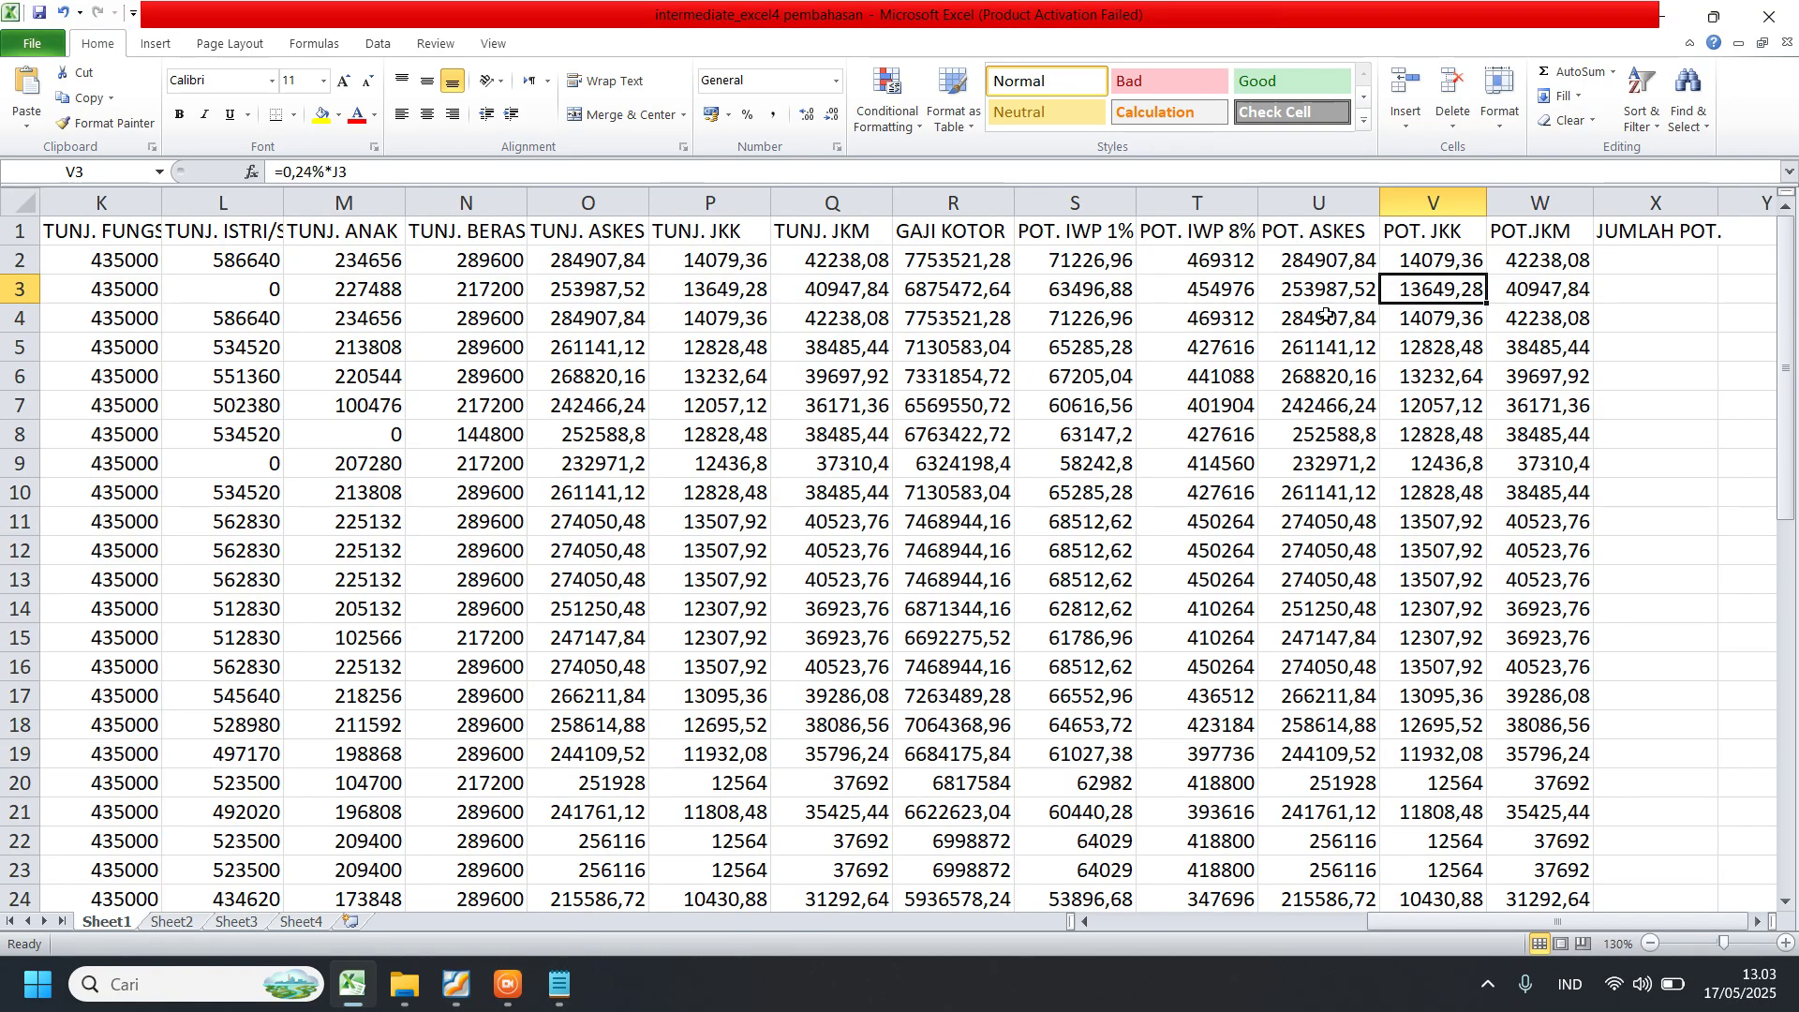
{"action": "left_click", "coordinate": [1081, 262]}
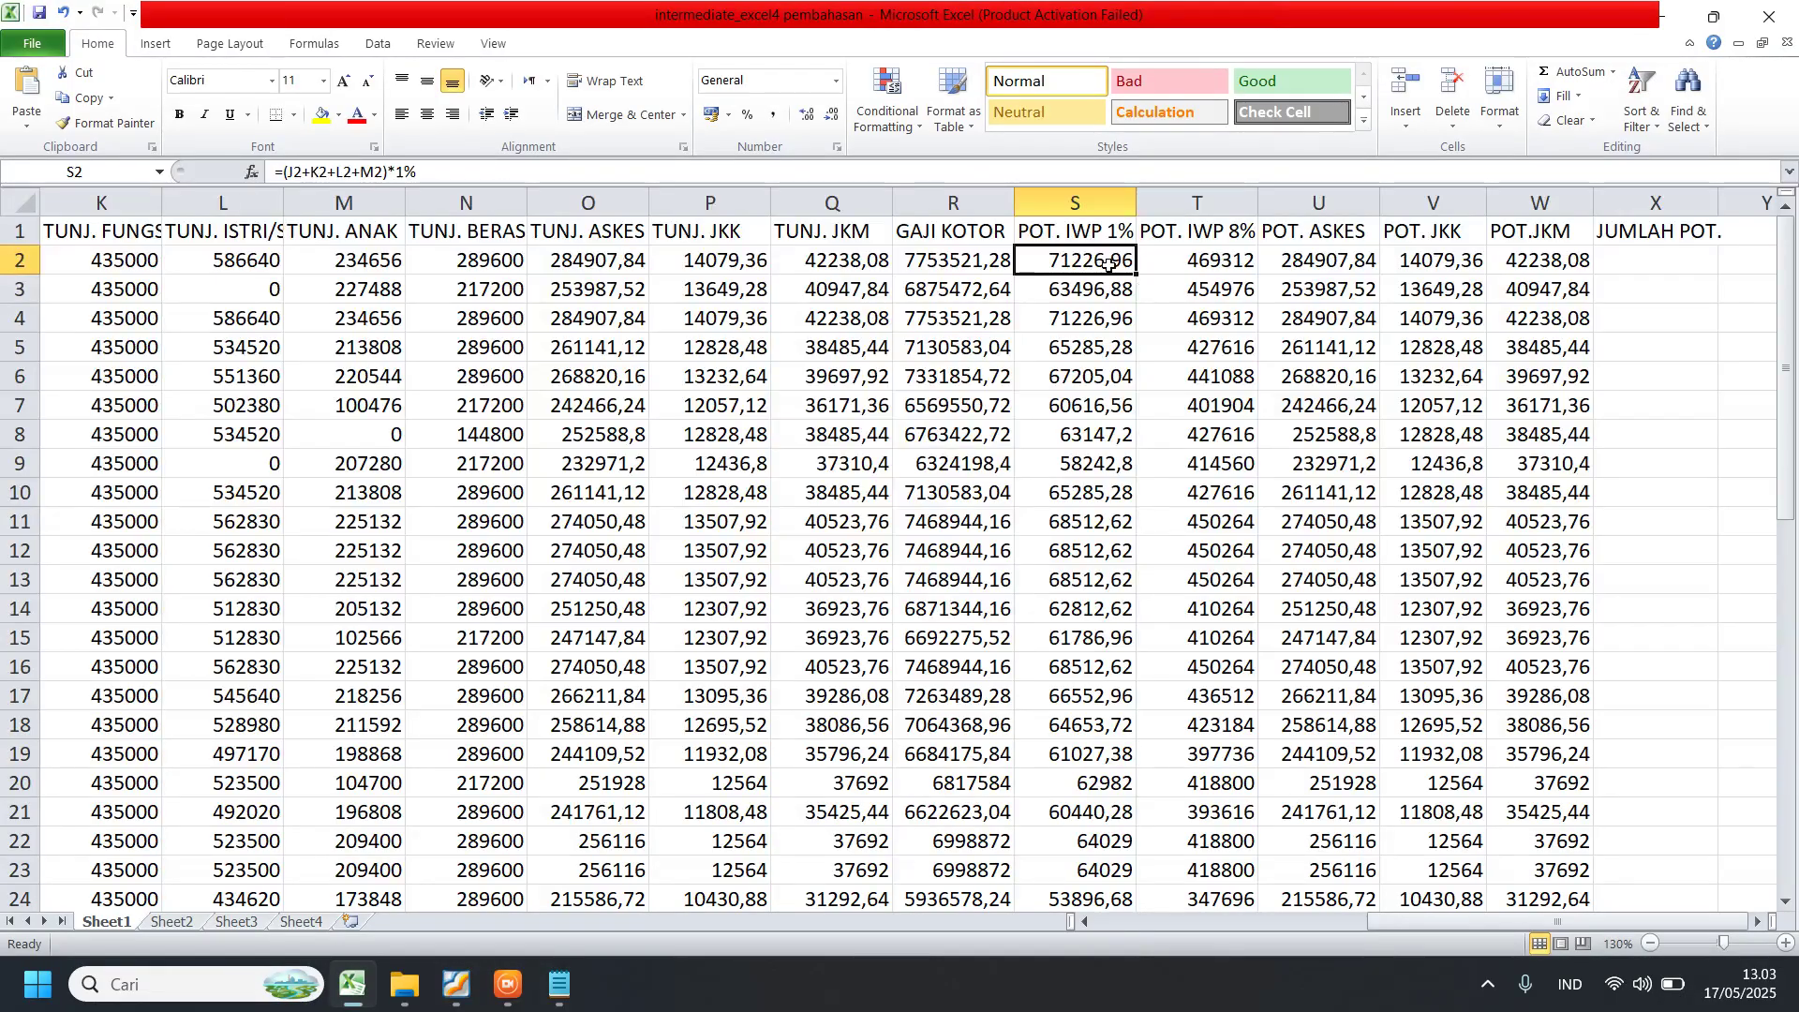
{"action": "left_click", "coordinate": [1200, 264]}
{"action": "left_click", "coordinate": [1322, 265]}
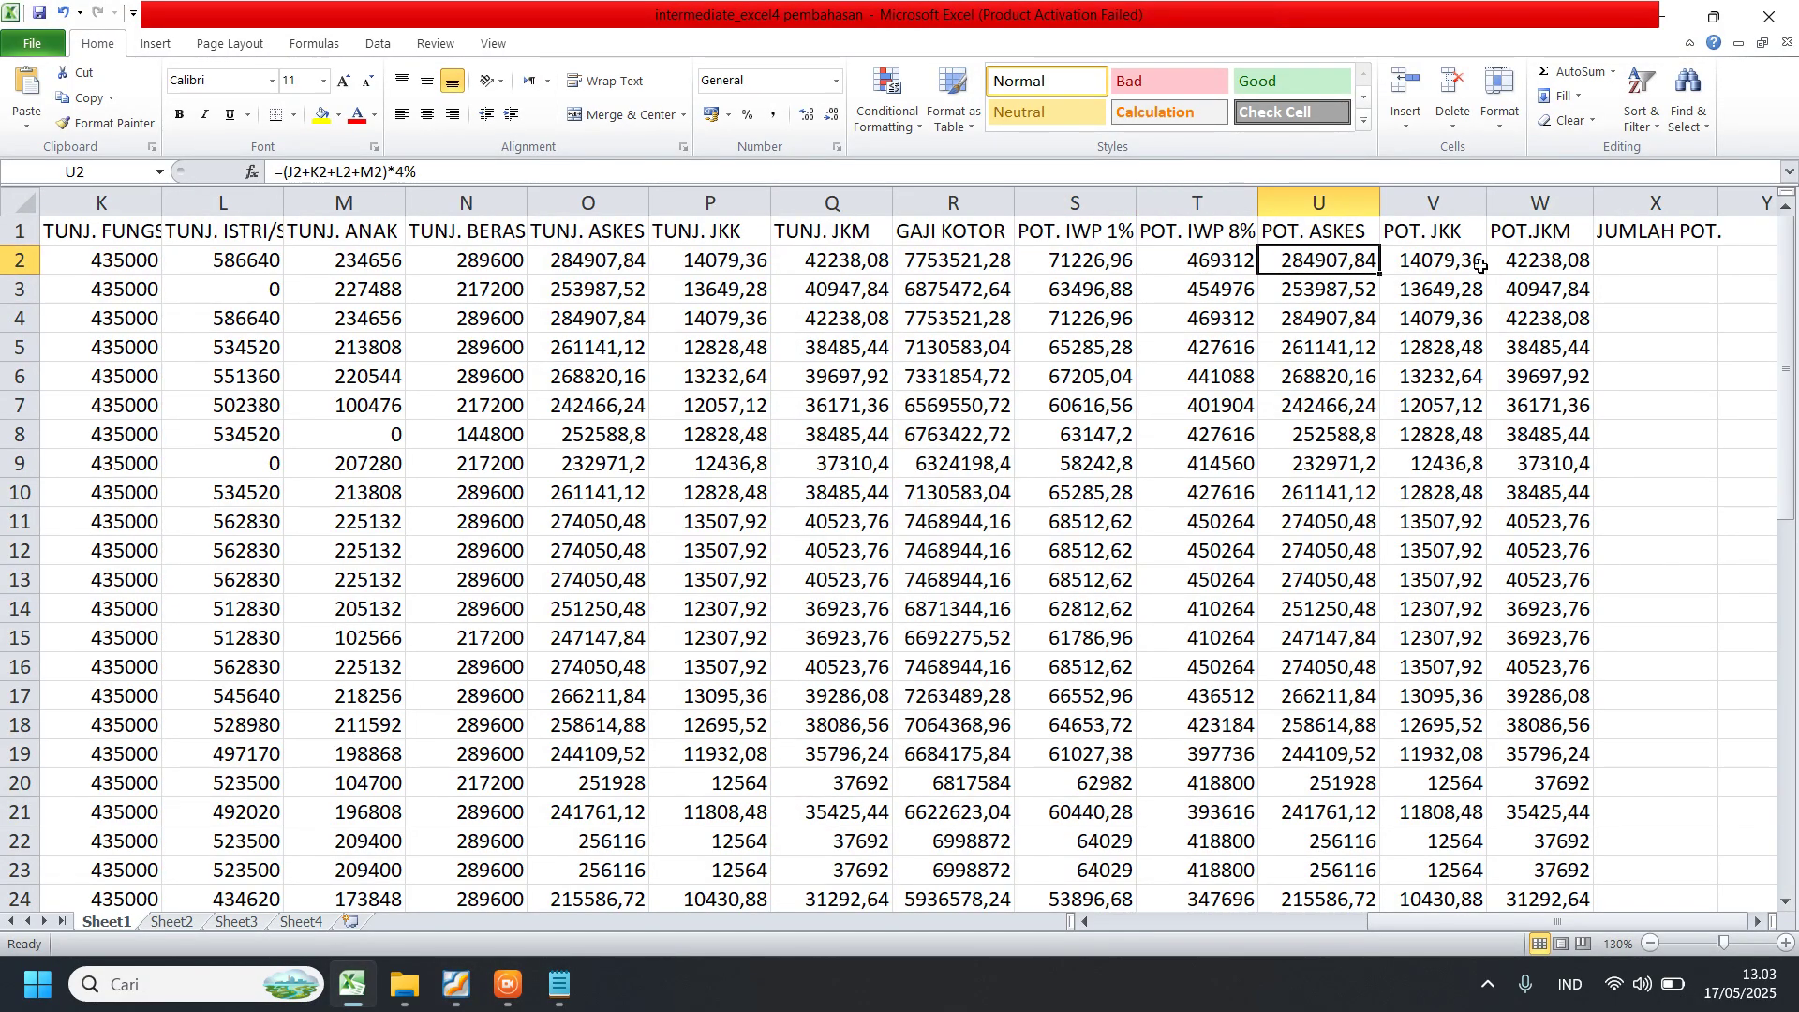
{"action": "left_click", "coordinate": [1502, 265]}
{"action": "left_click", "coordinate": [1647, 265]}
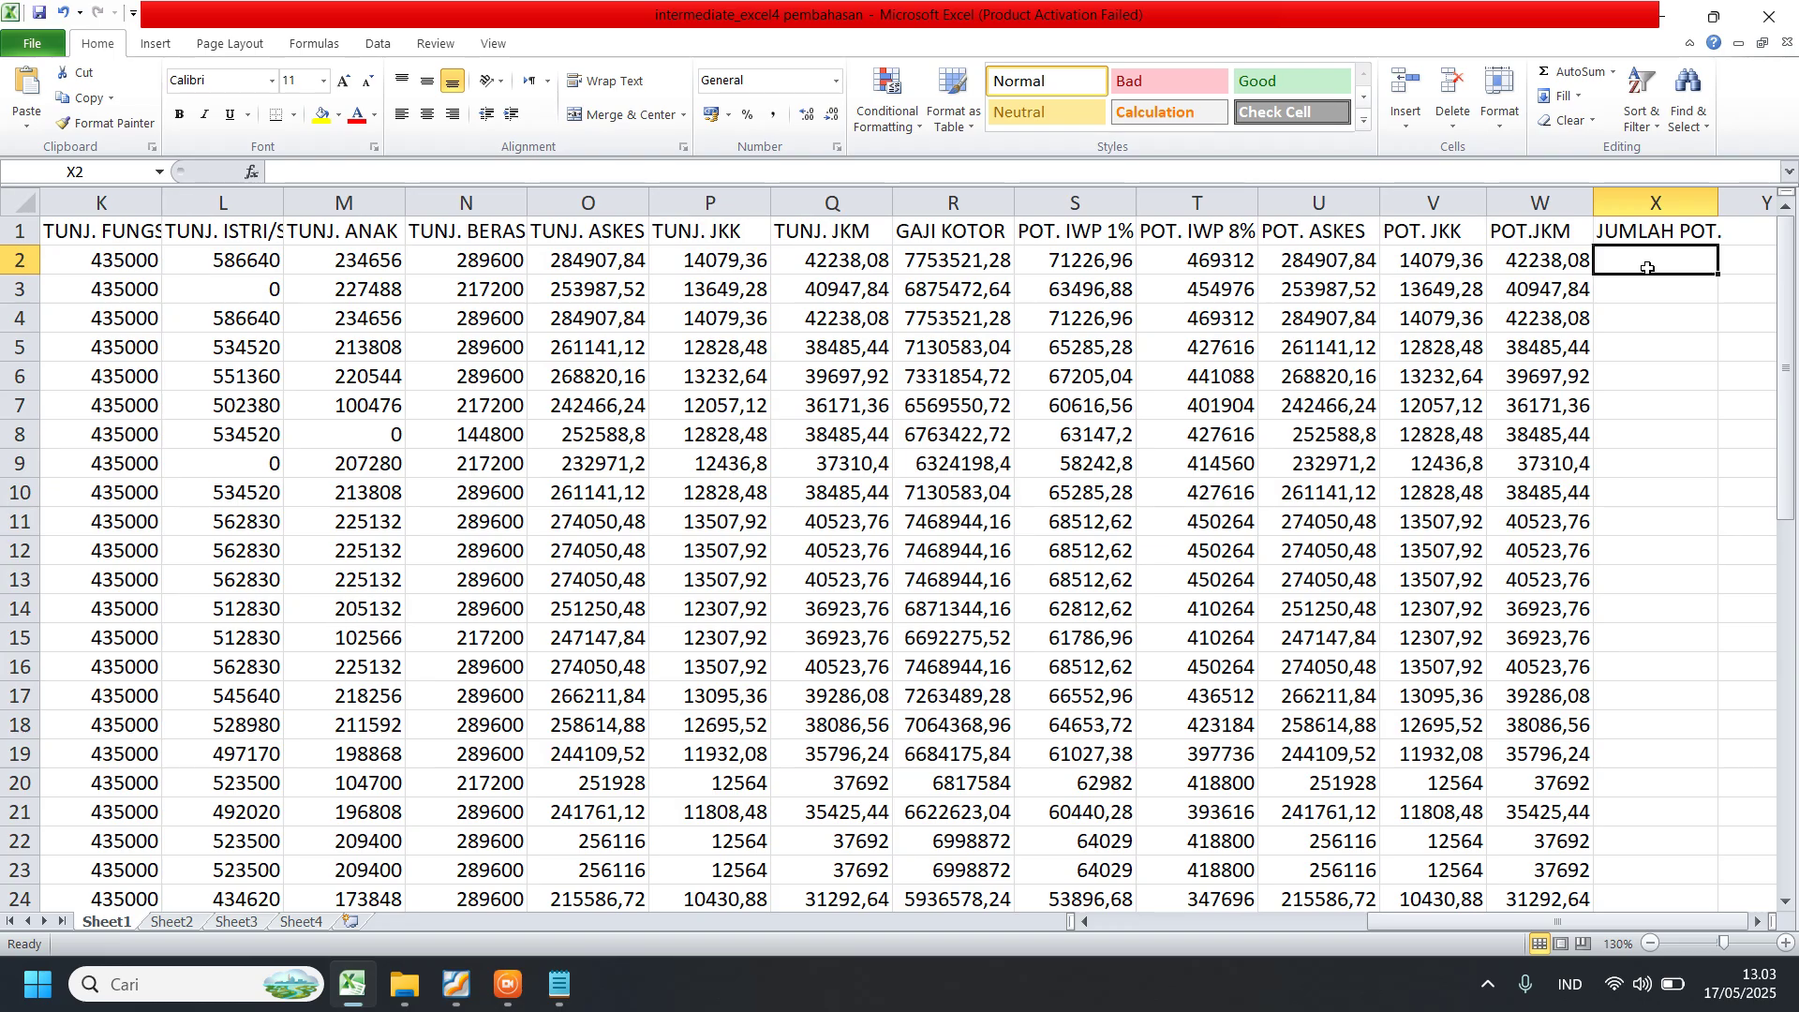
{"action": "type", "text": "="}
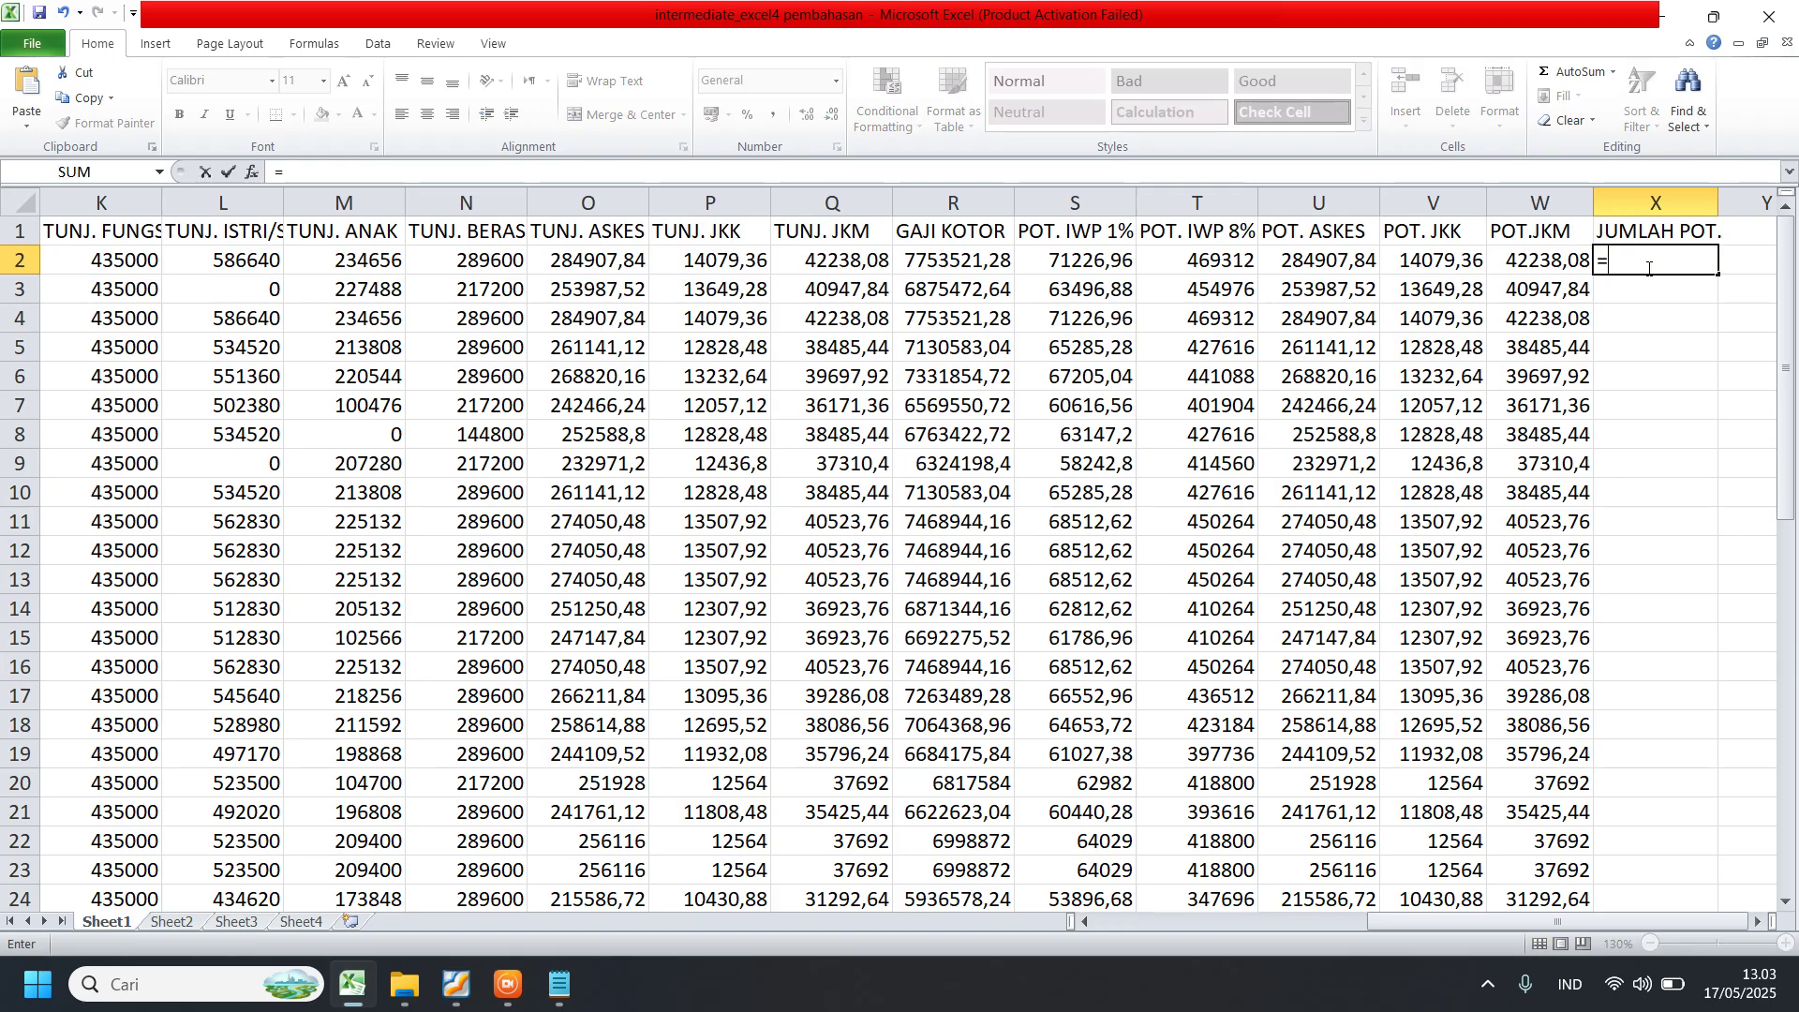
{"action": "type", "text": "SUM"}
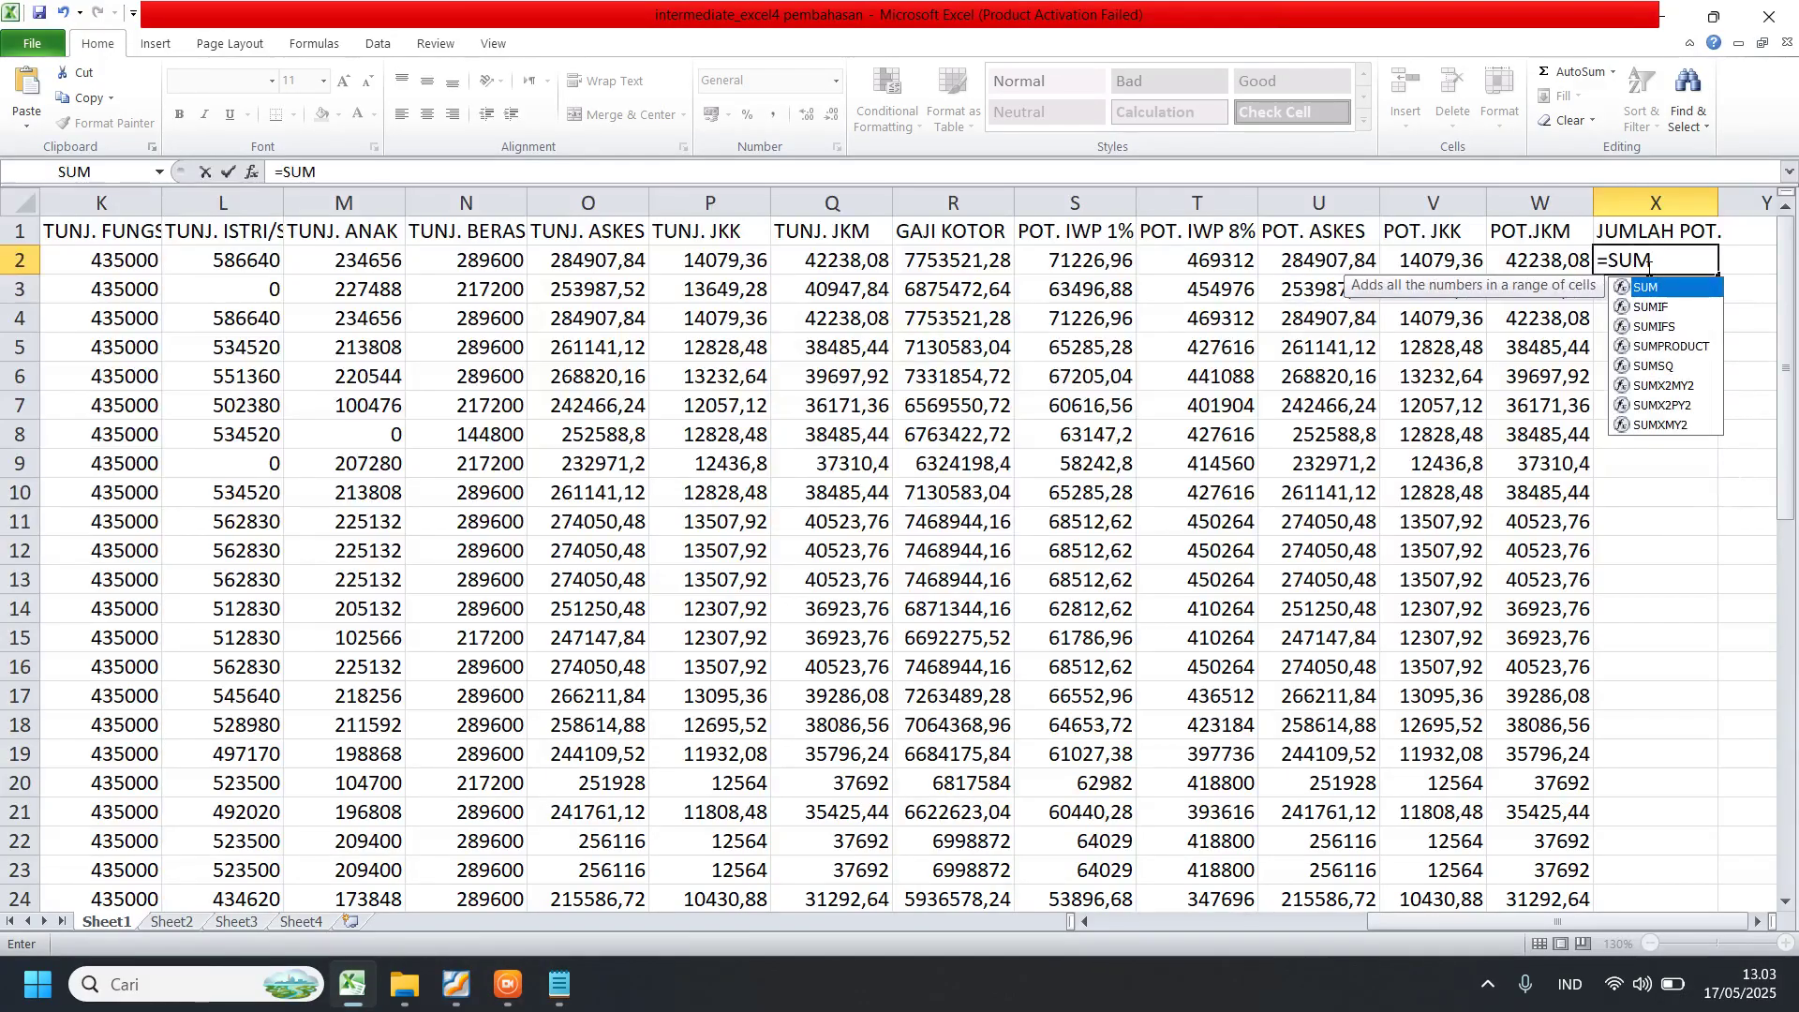
{"action": "type", "text": "("}
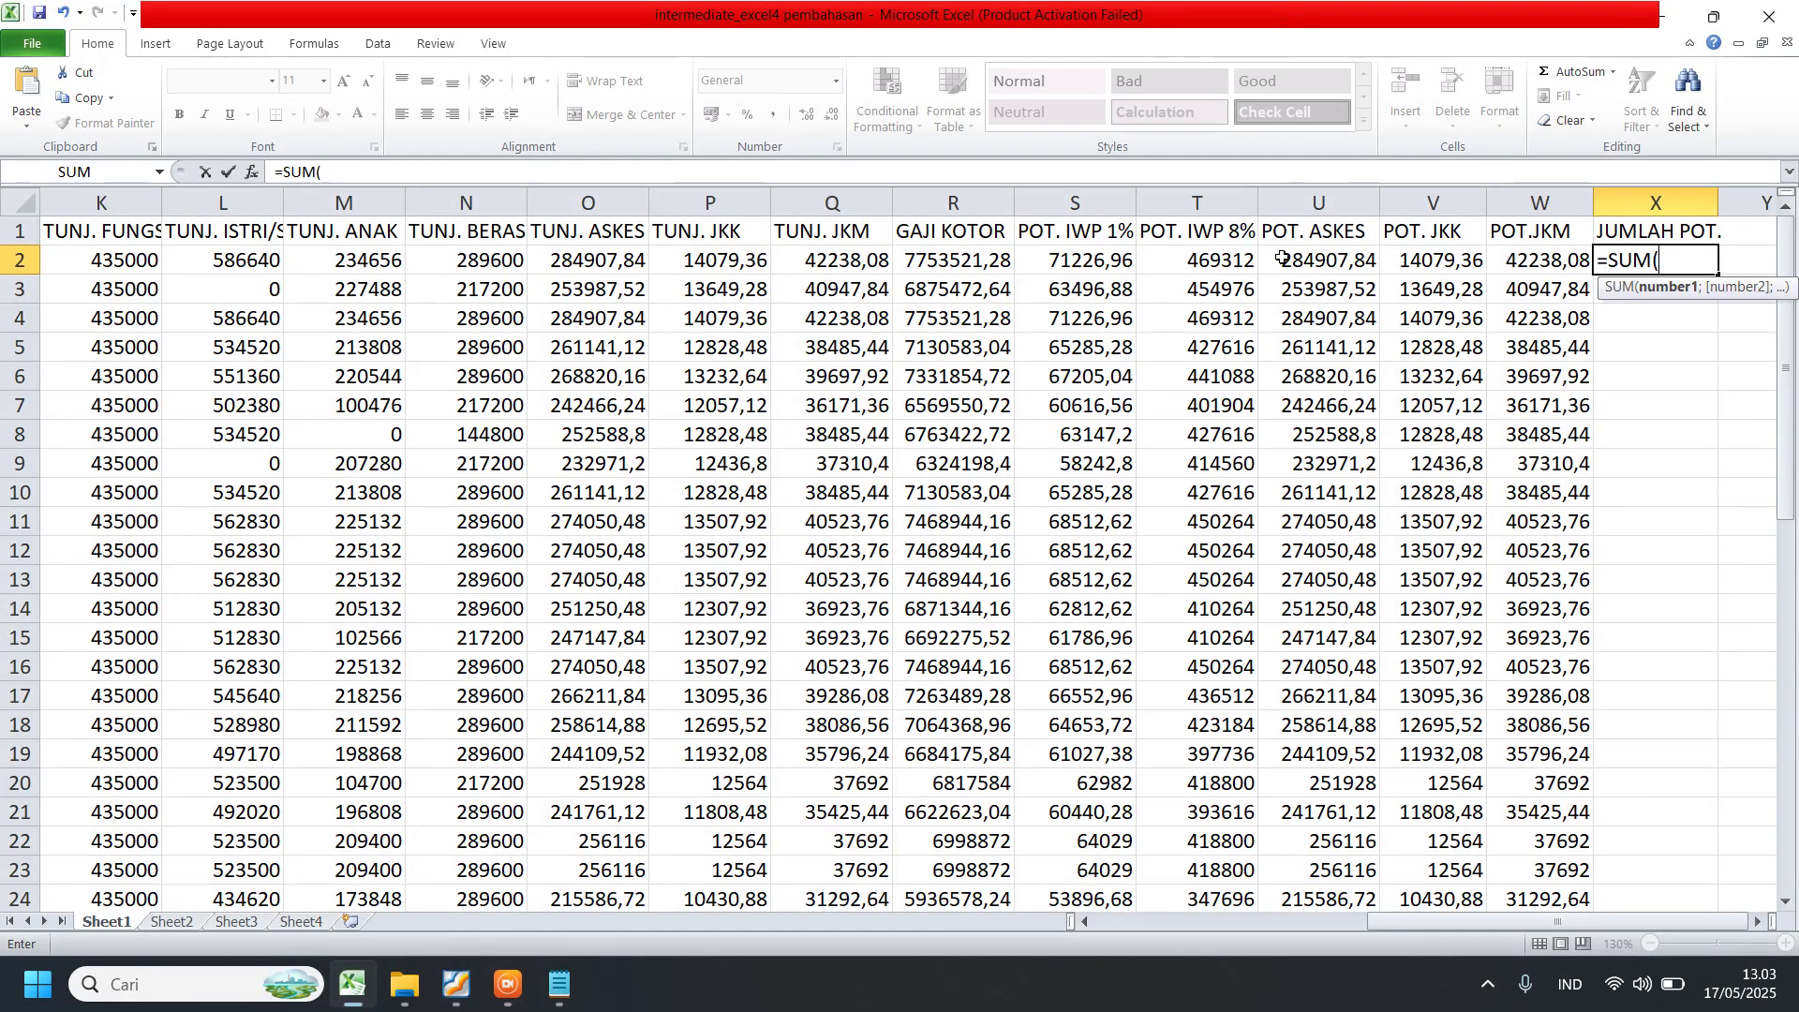
{"action": "left_click", "coordinate": [1053, 262]}
{"action": "left_click_drag", "start_coordinate": [1131, 265], "coordinate": [1546, 262]}
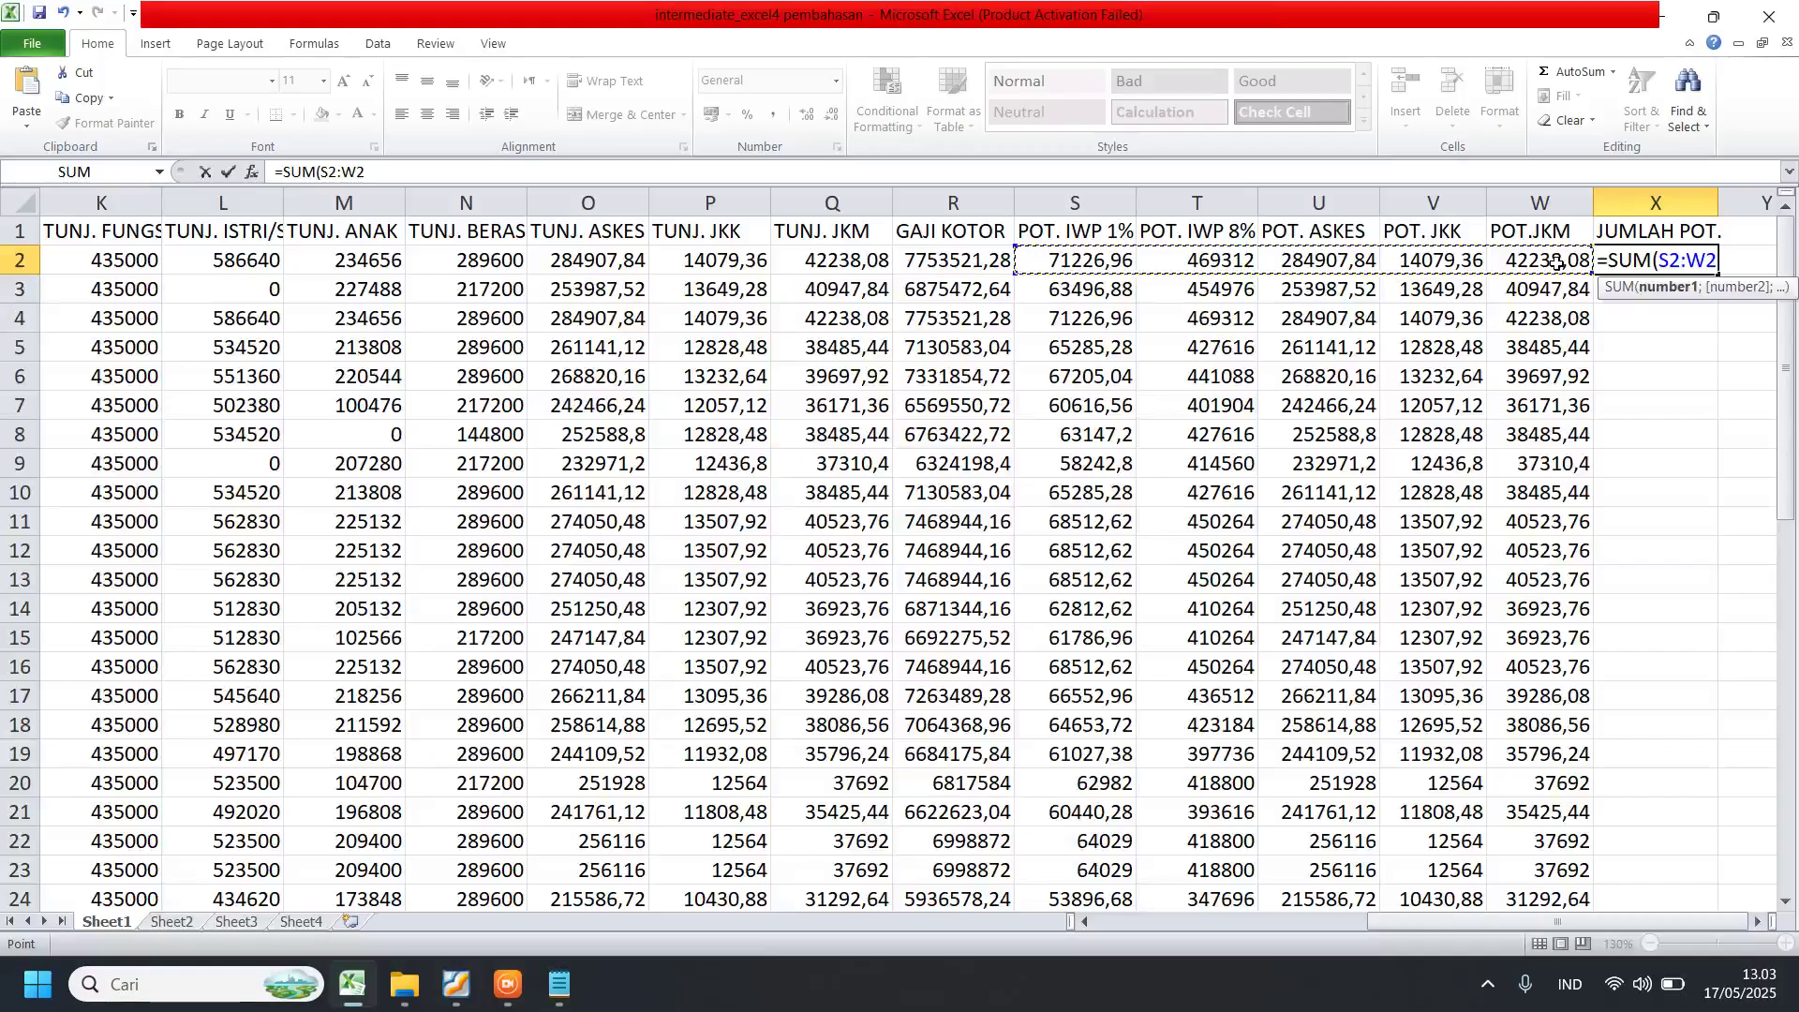
{"action": "type", "text": ")"}
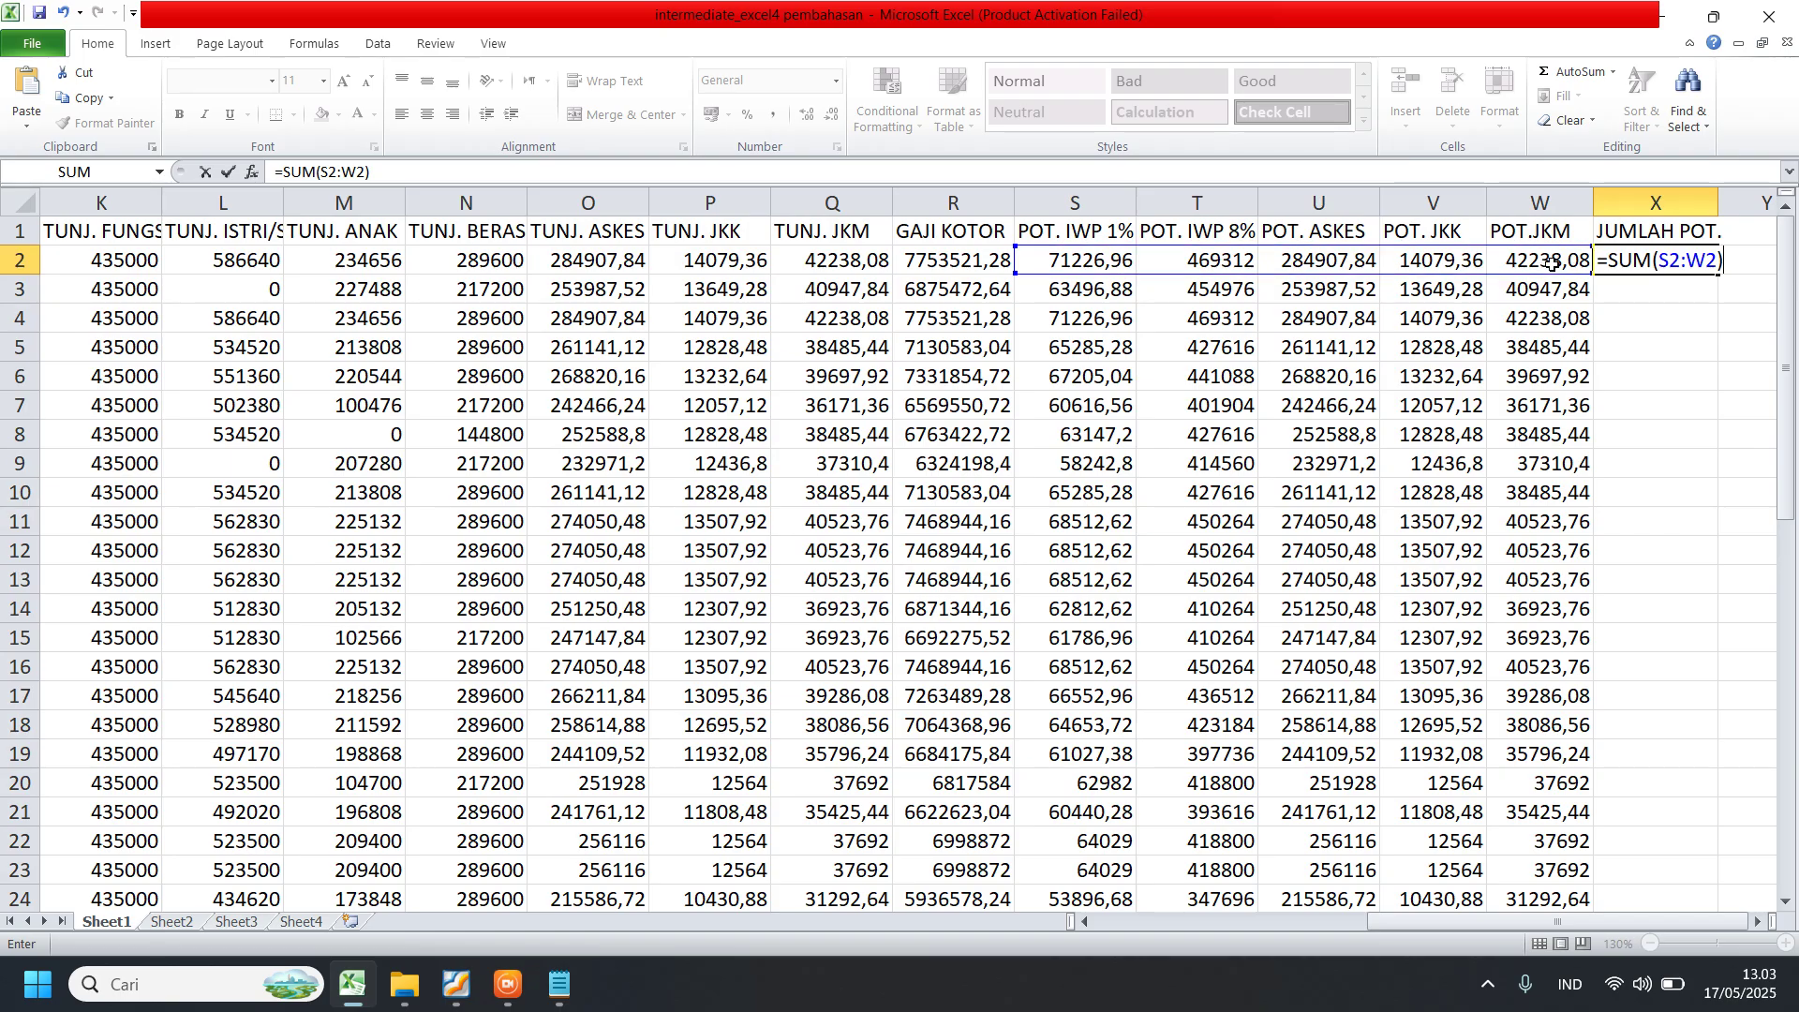
{"action": "key", "text": "Return"}
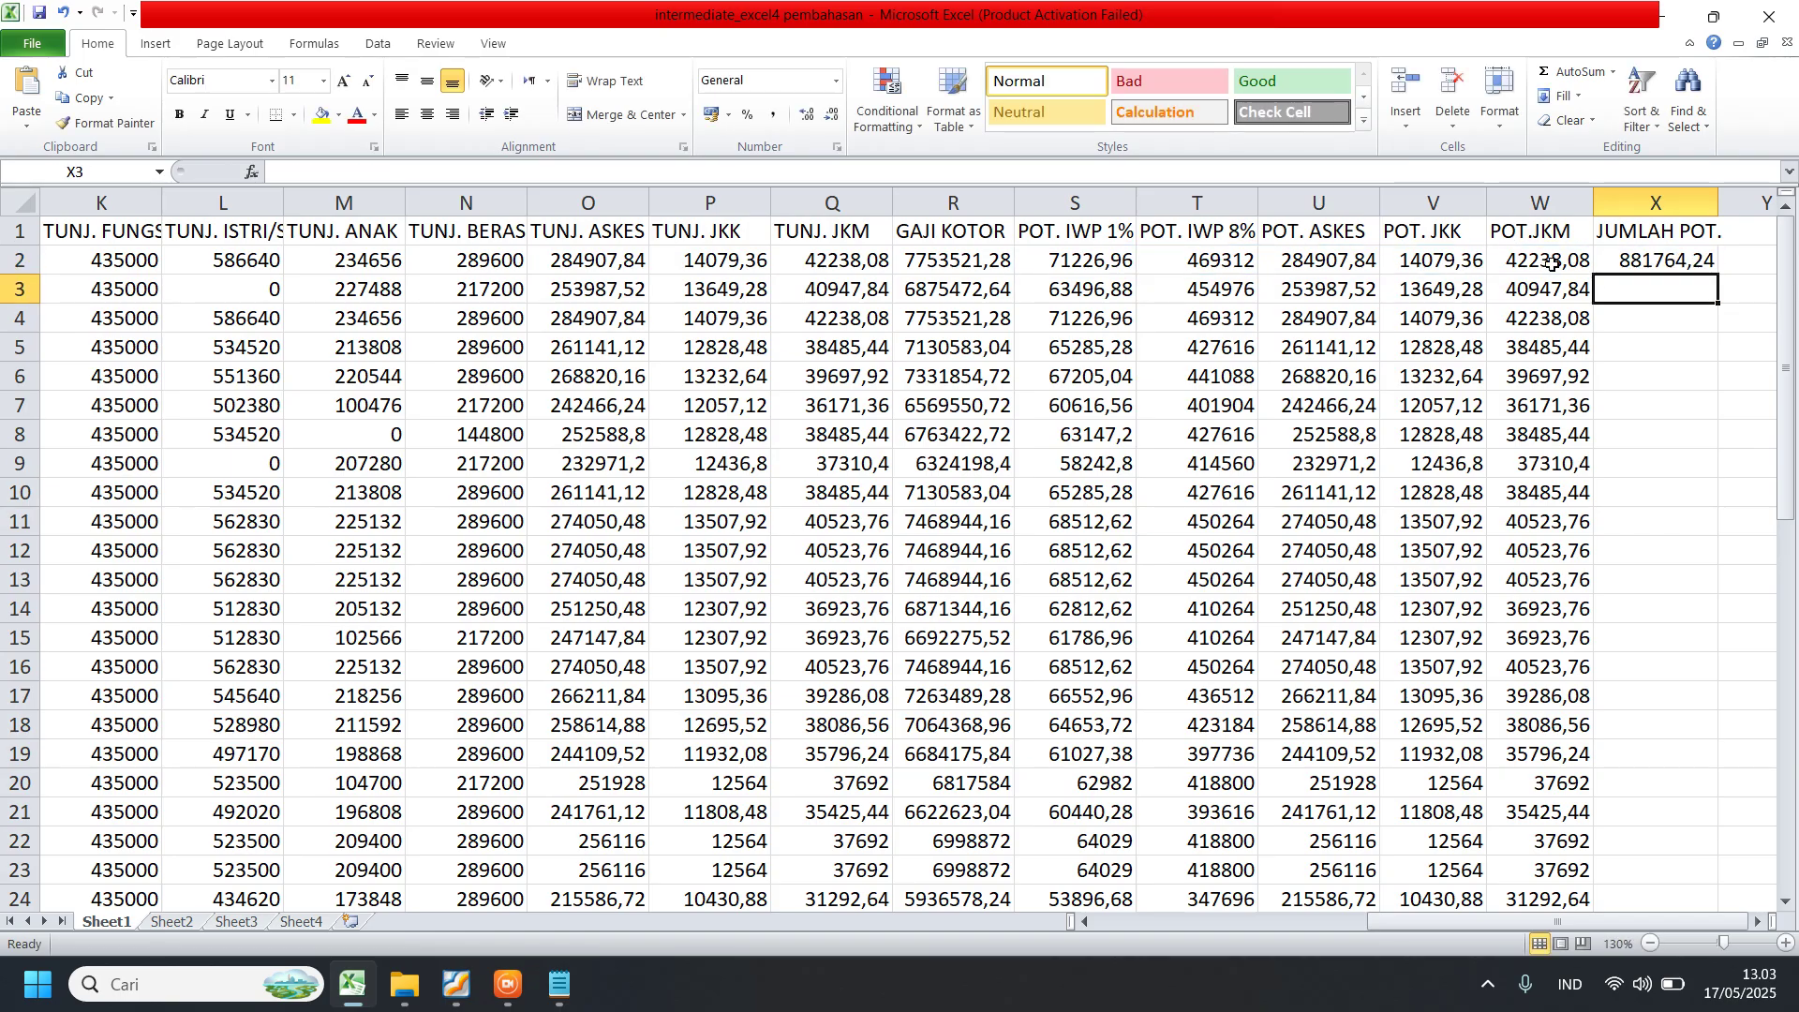
- Fill the JUMLAH POT. formula from X2 down column X for all employees
{"action": "left_click", "coordinate": [1679, 261]}
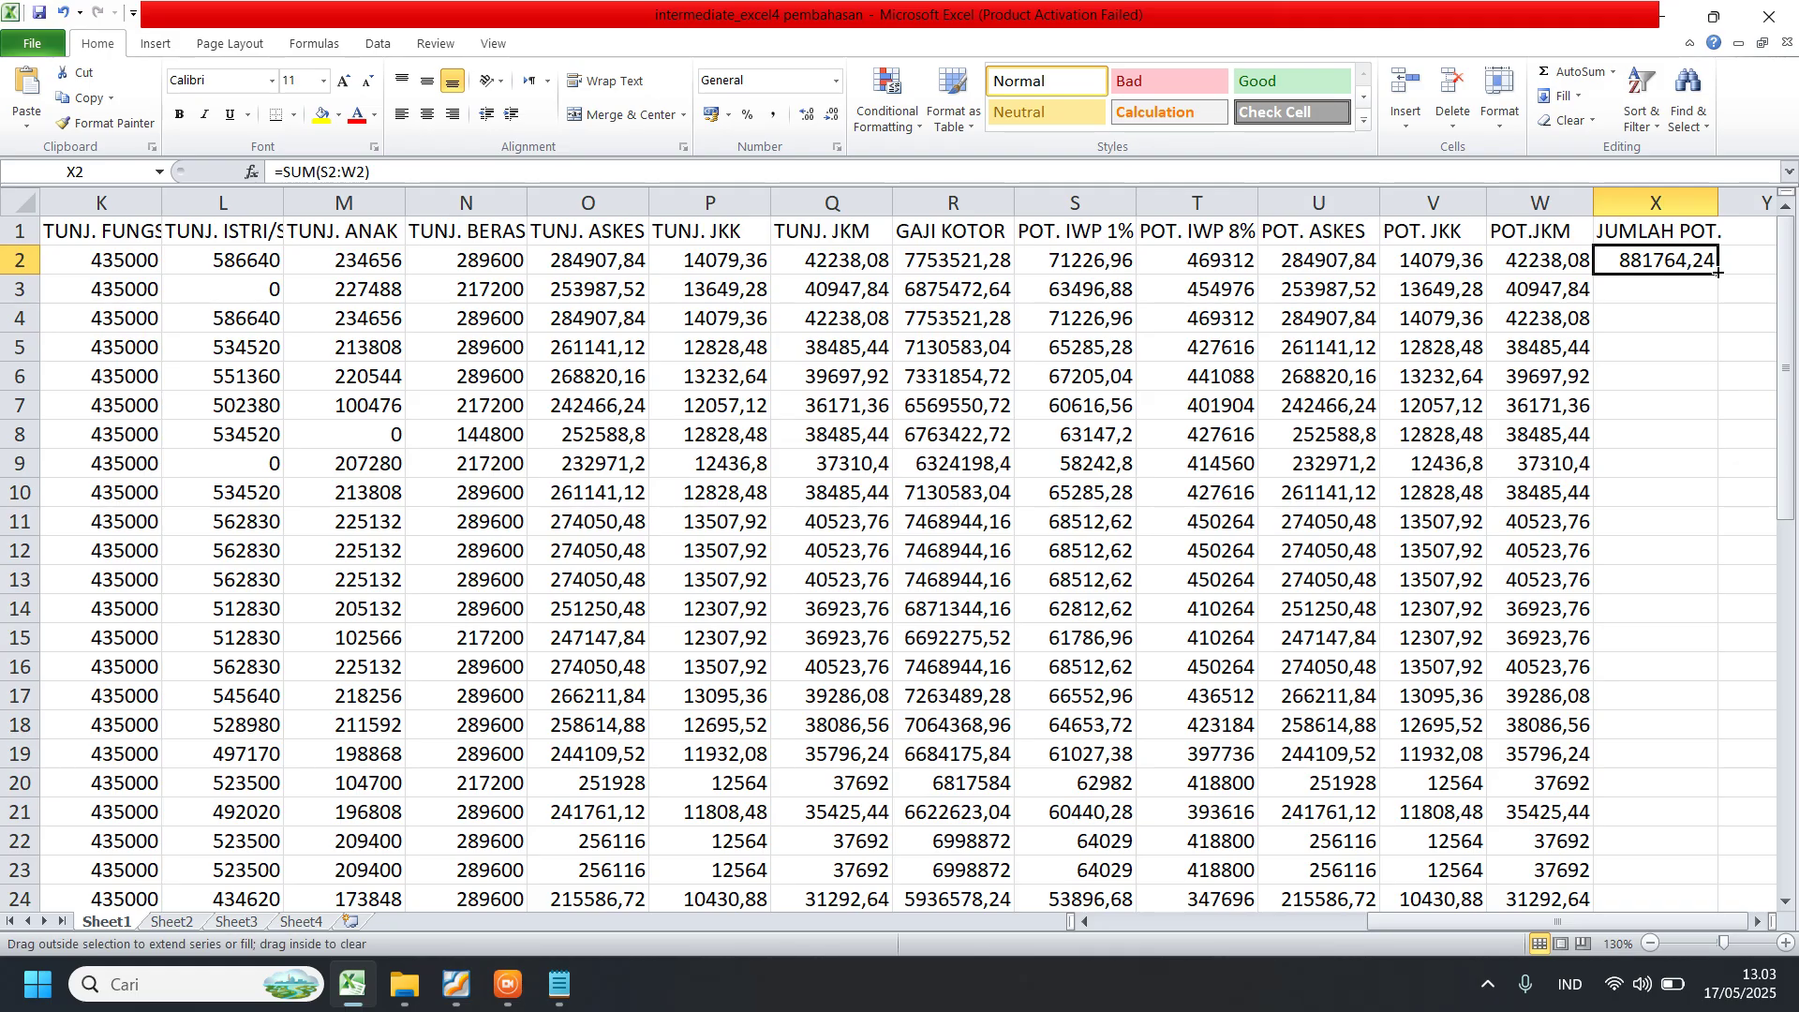
{"action": "double_click", "coordinate": [1718, 273]}
{"action": "left_click", "coordinate": [1434, 492]}
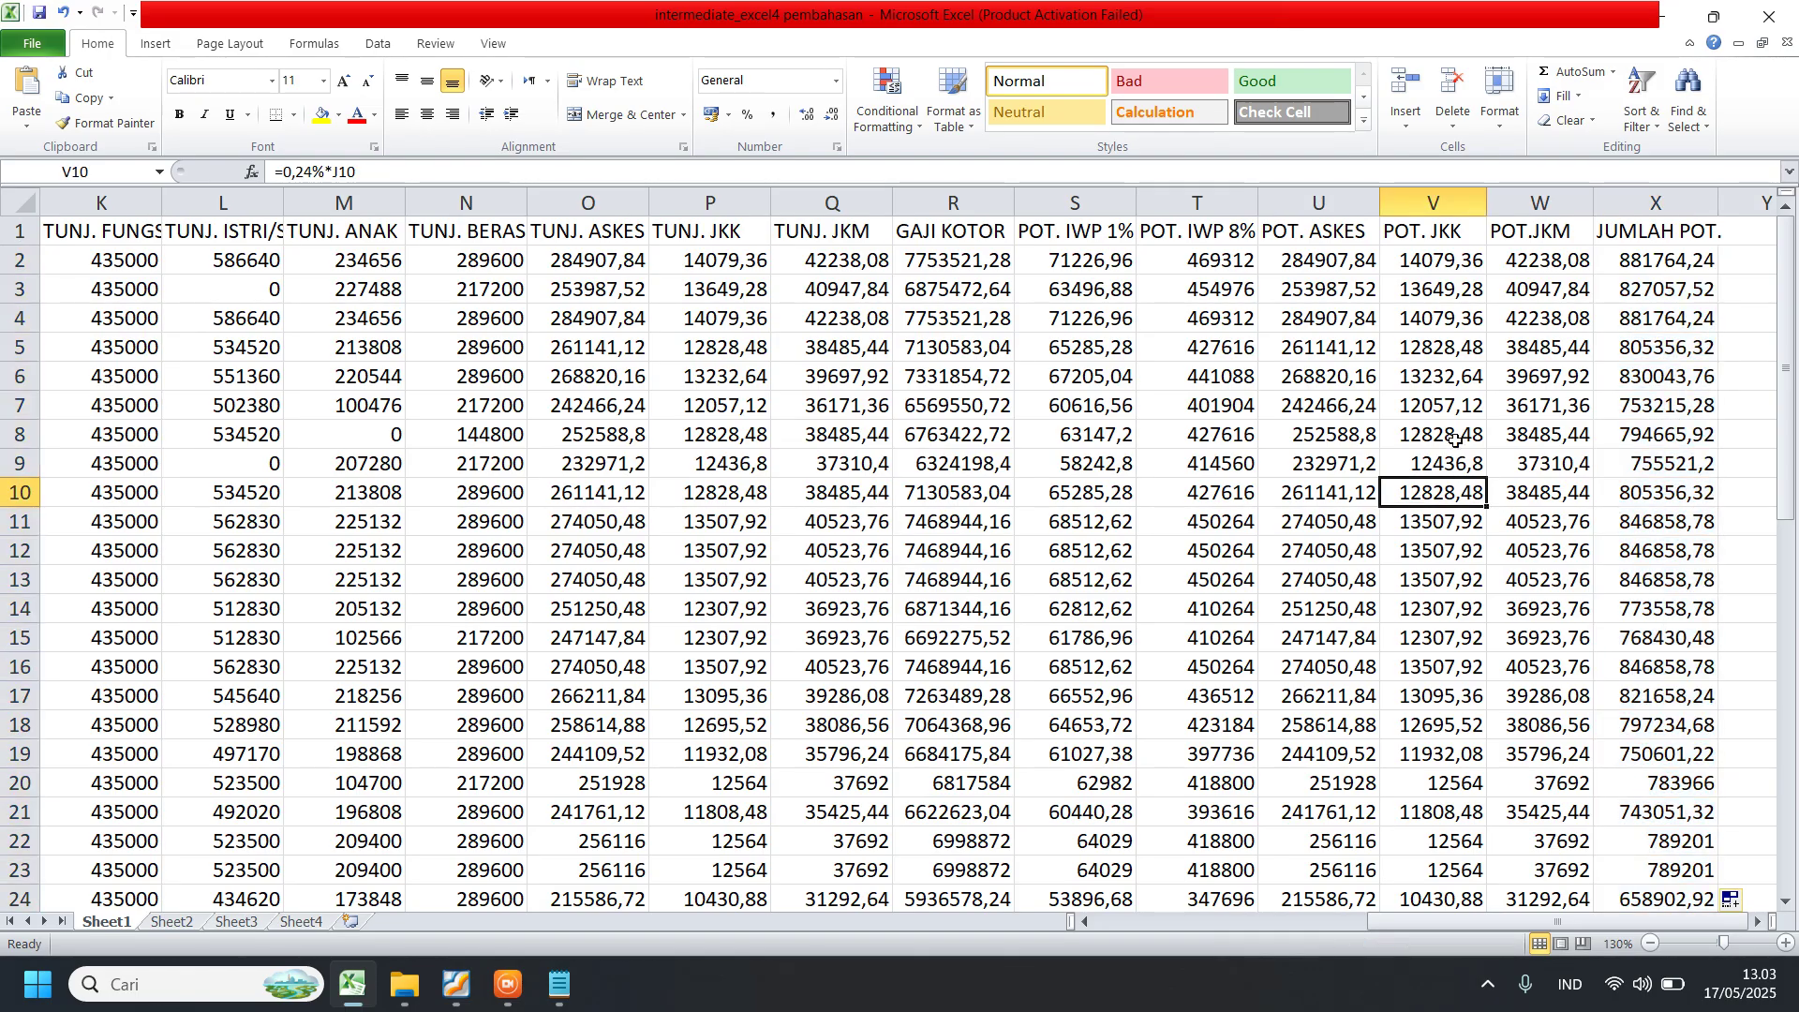
{"action": "left_click", "coordinate": [1424, 328]}
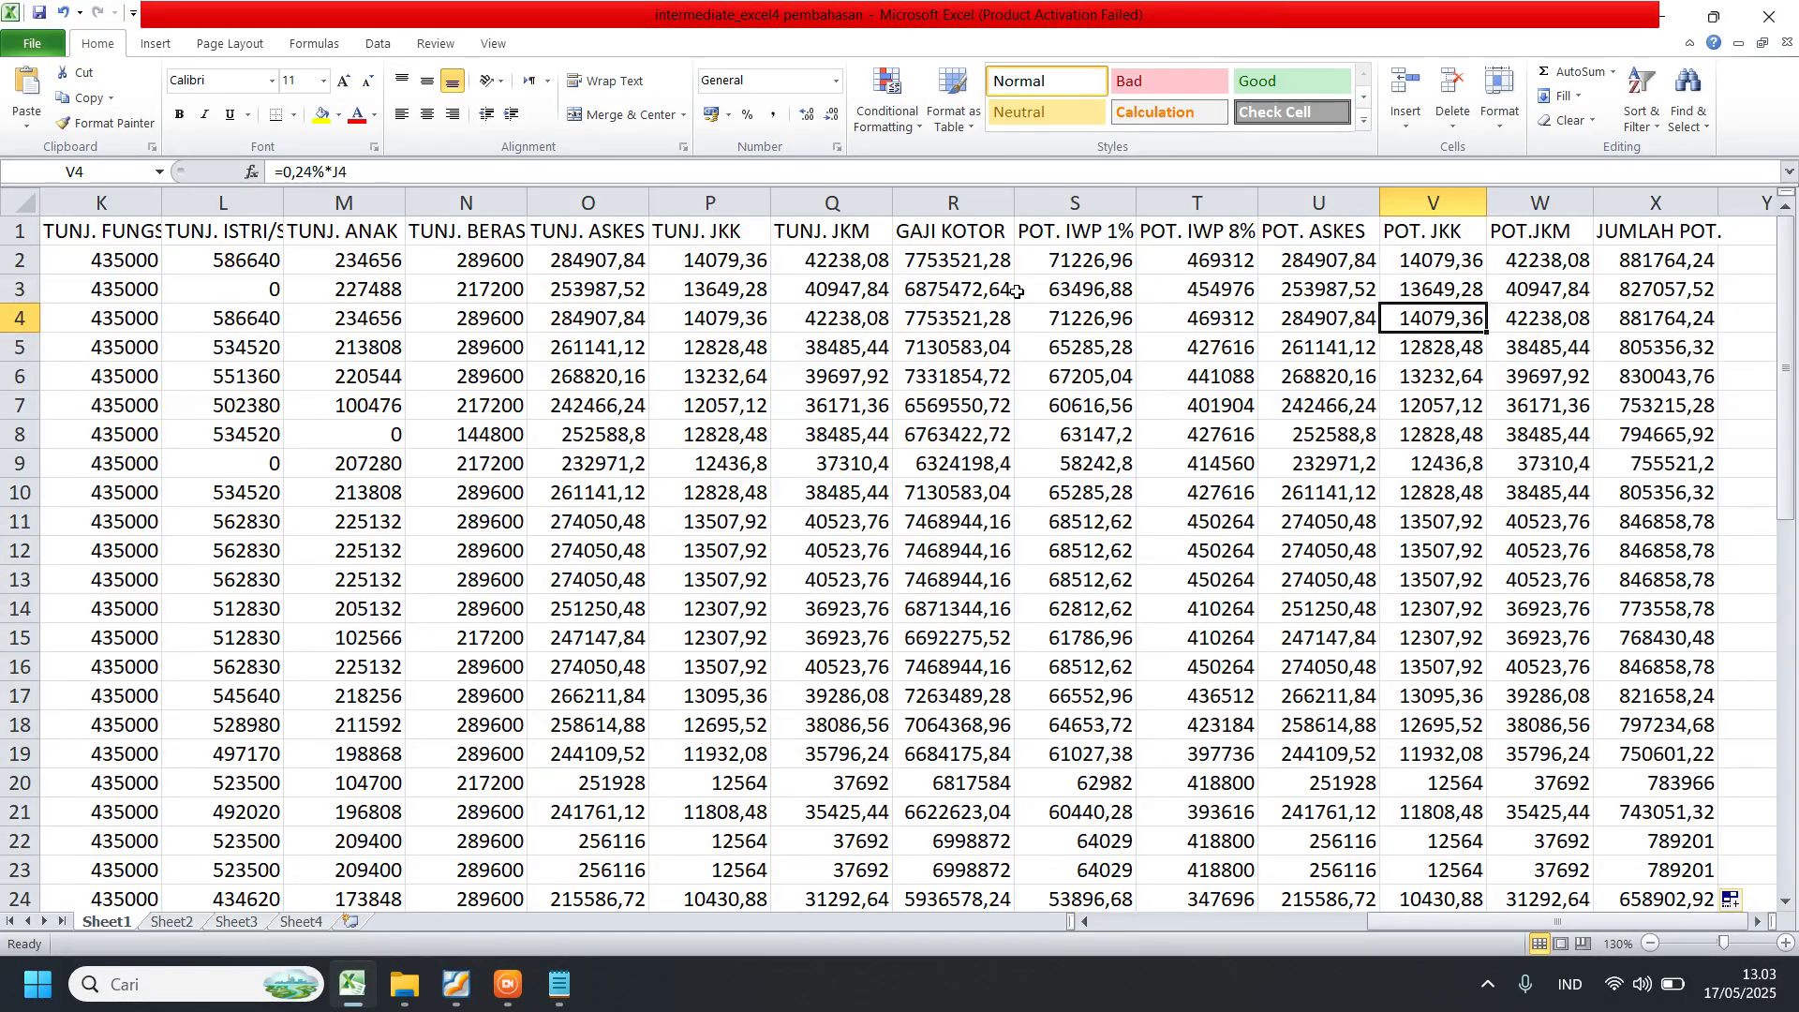
- Enter the heading GAJI BERSIH in Y1, beside the JUMLAH POT. column
{"action": "left_click", "coordinate": [953, 204]}
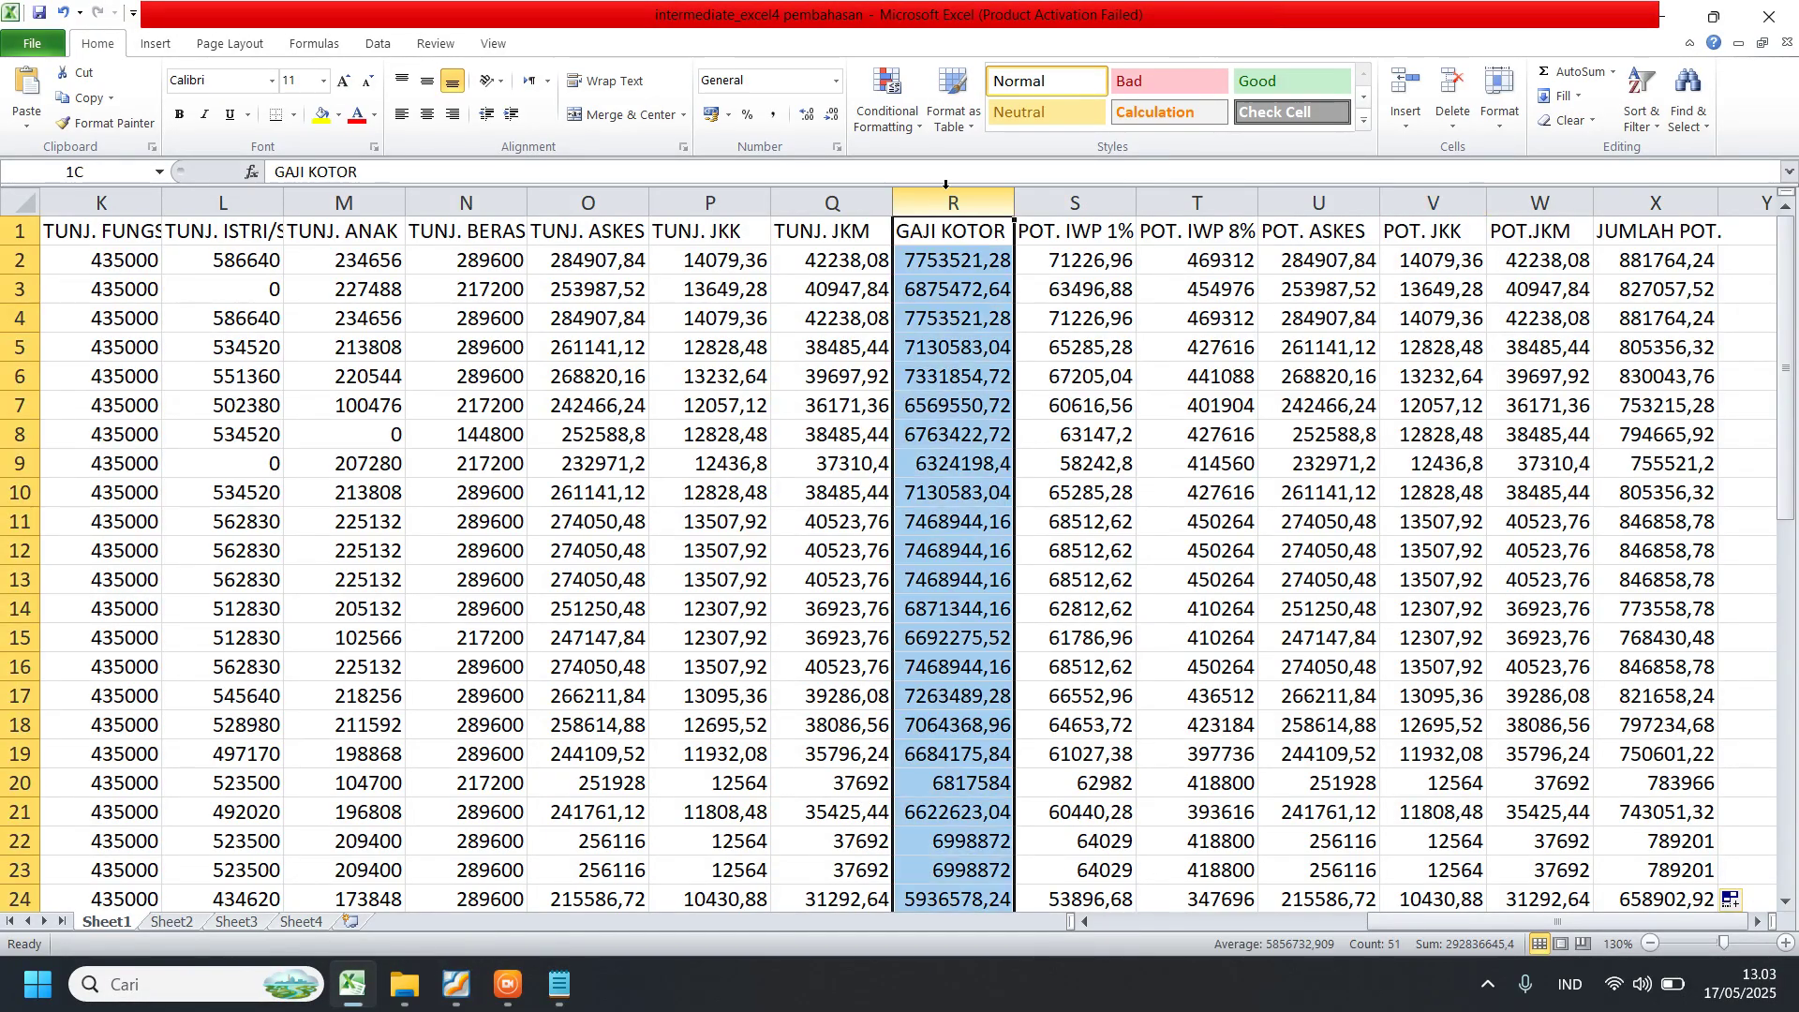
{"action": "left_click", "coordinate": [1681, 197]}
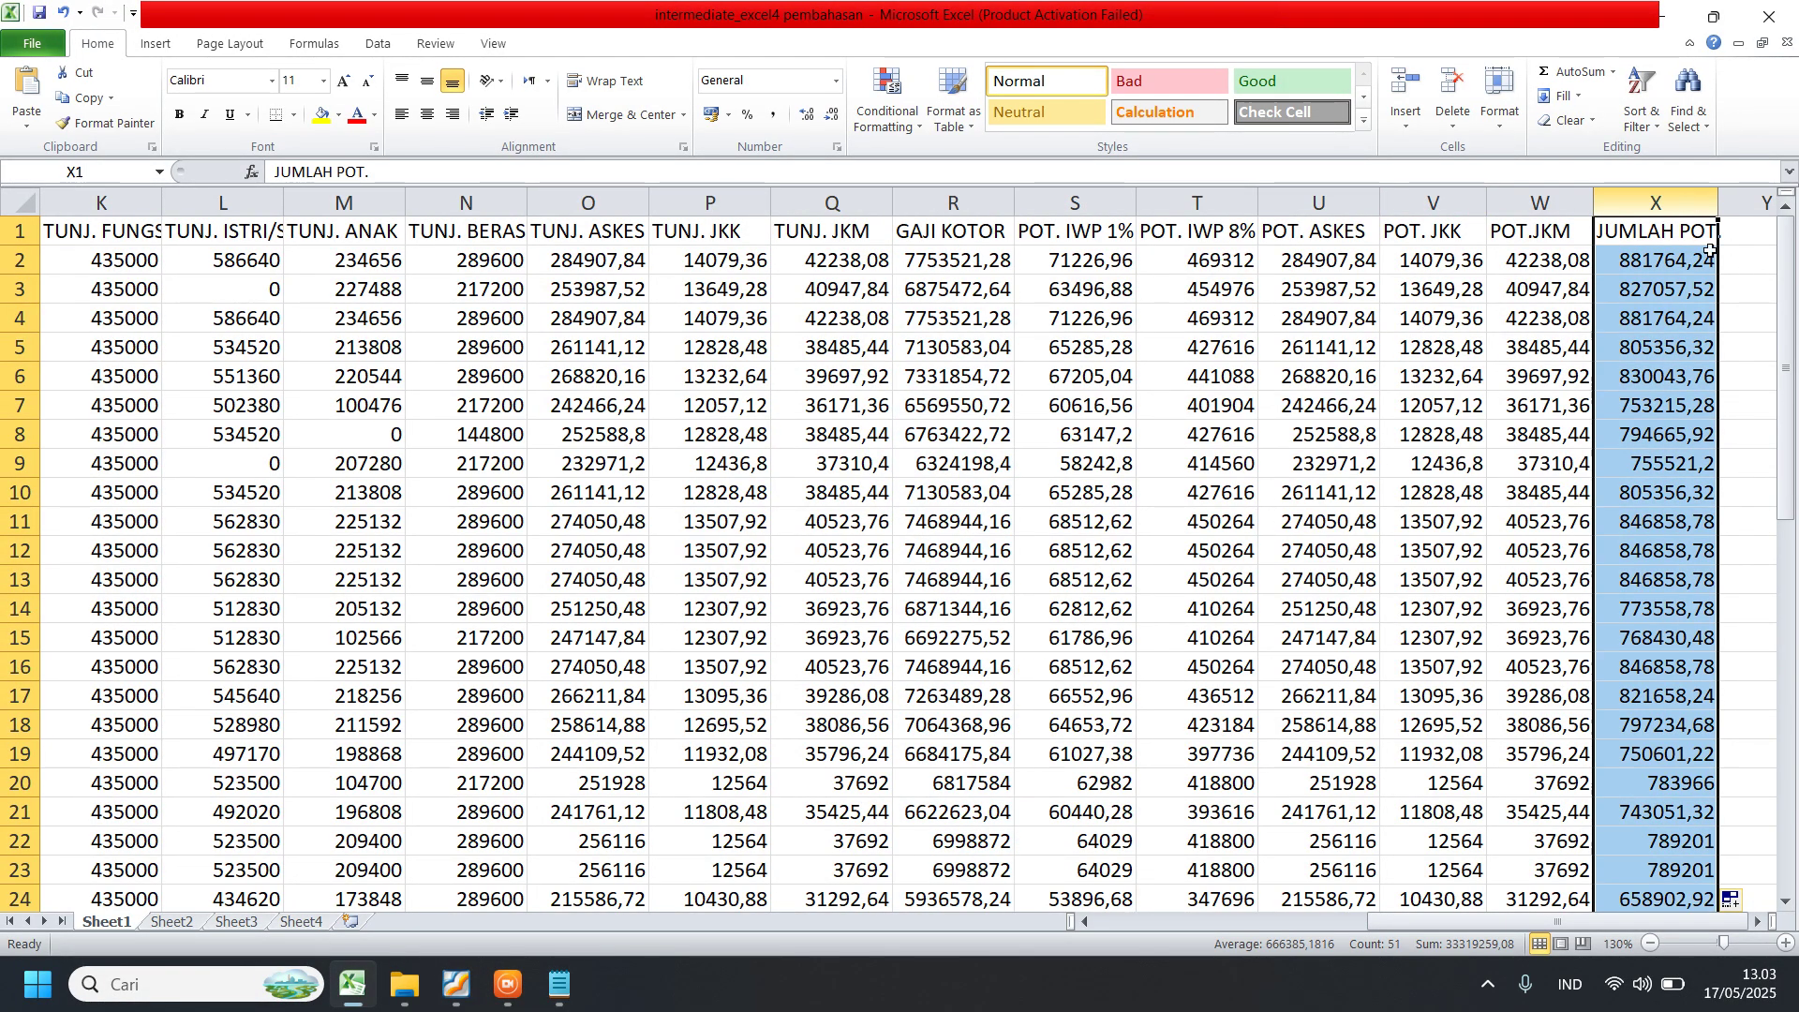
{"action": "left_click", "coordinate": [1757, 923]}
{"action": "left_click", "coordinate": [1758, 923]}
{"action": "left_click", "coordinate": [1758, 923]}
{"action": "left_click", "coordinate": [1422, 237]}
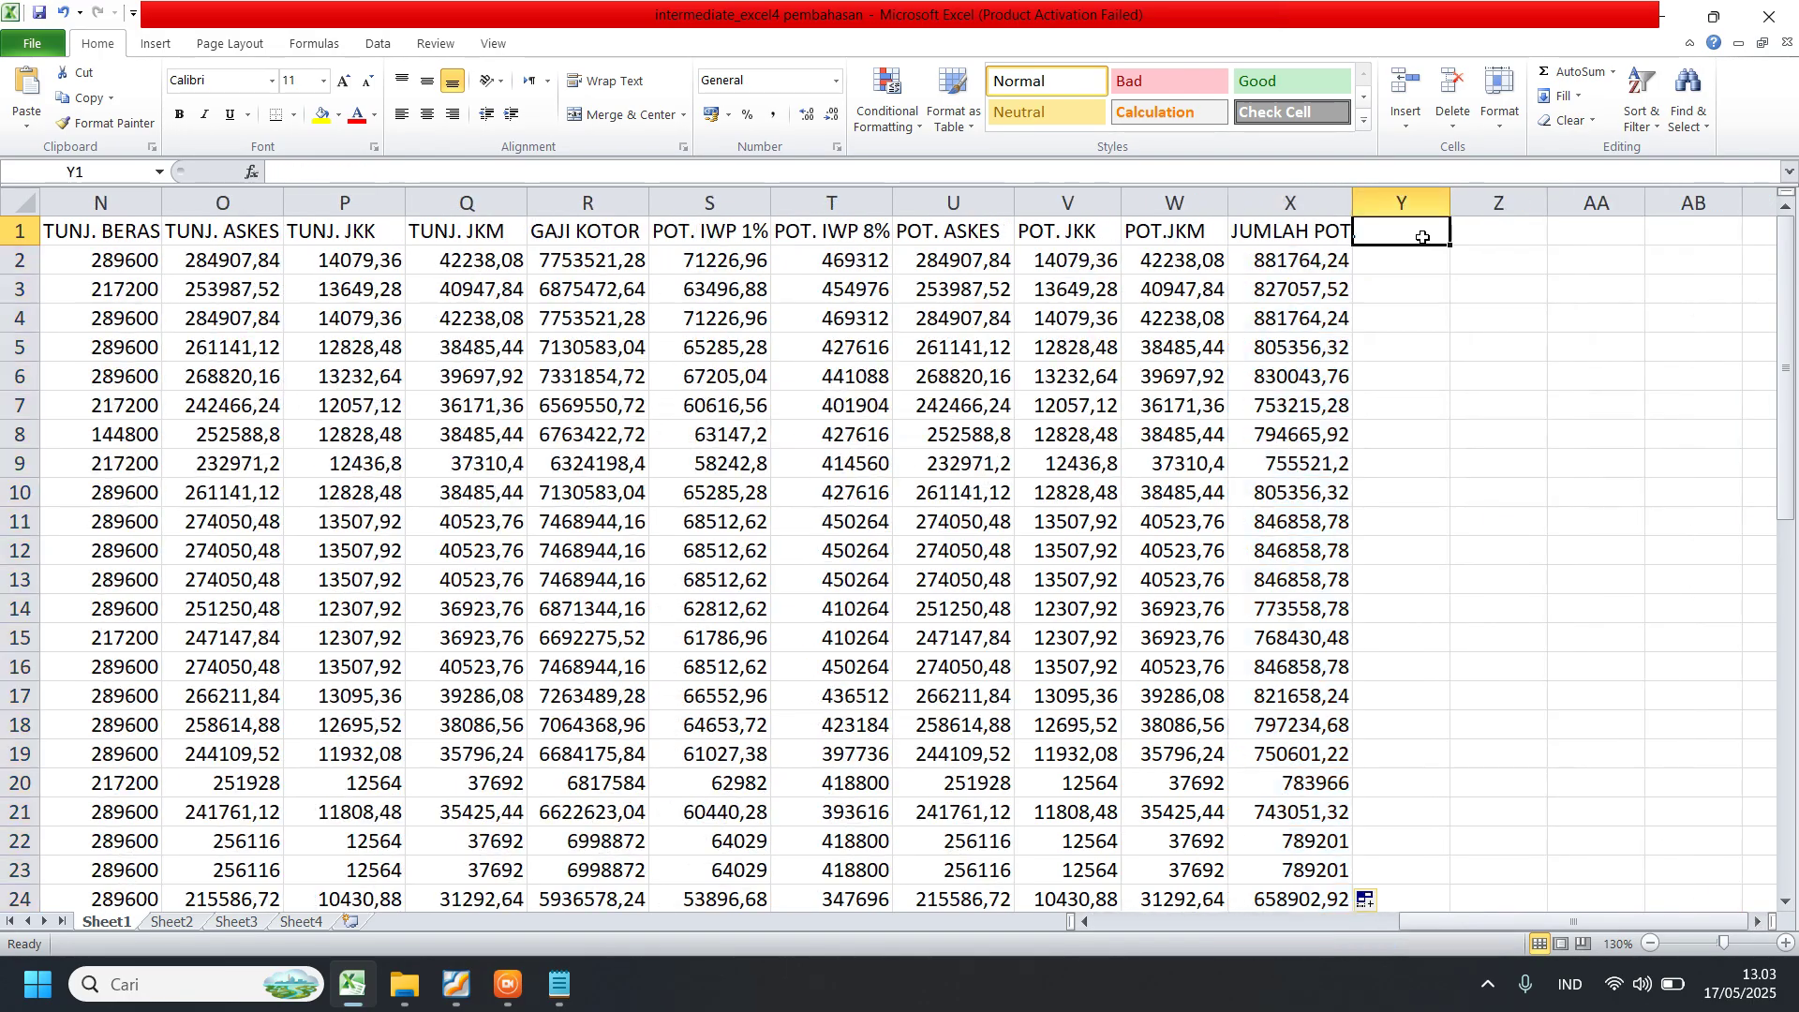
{"action": "type", "text": "GAJI "}
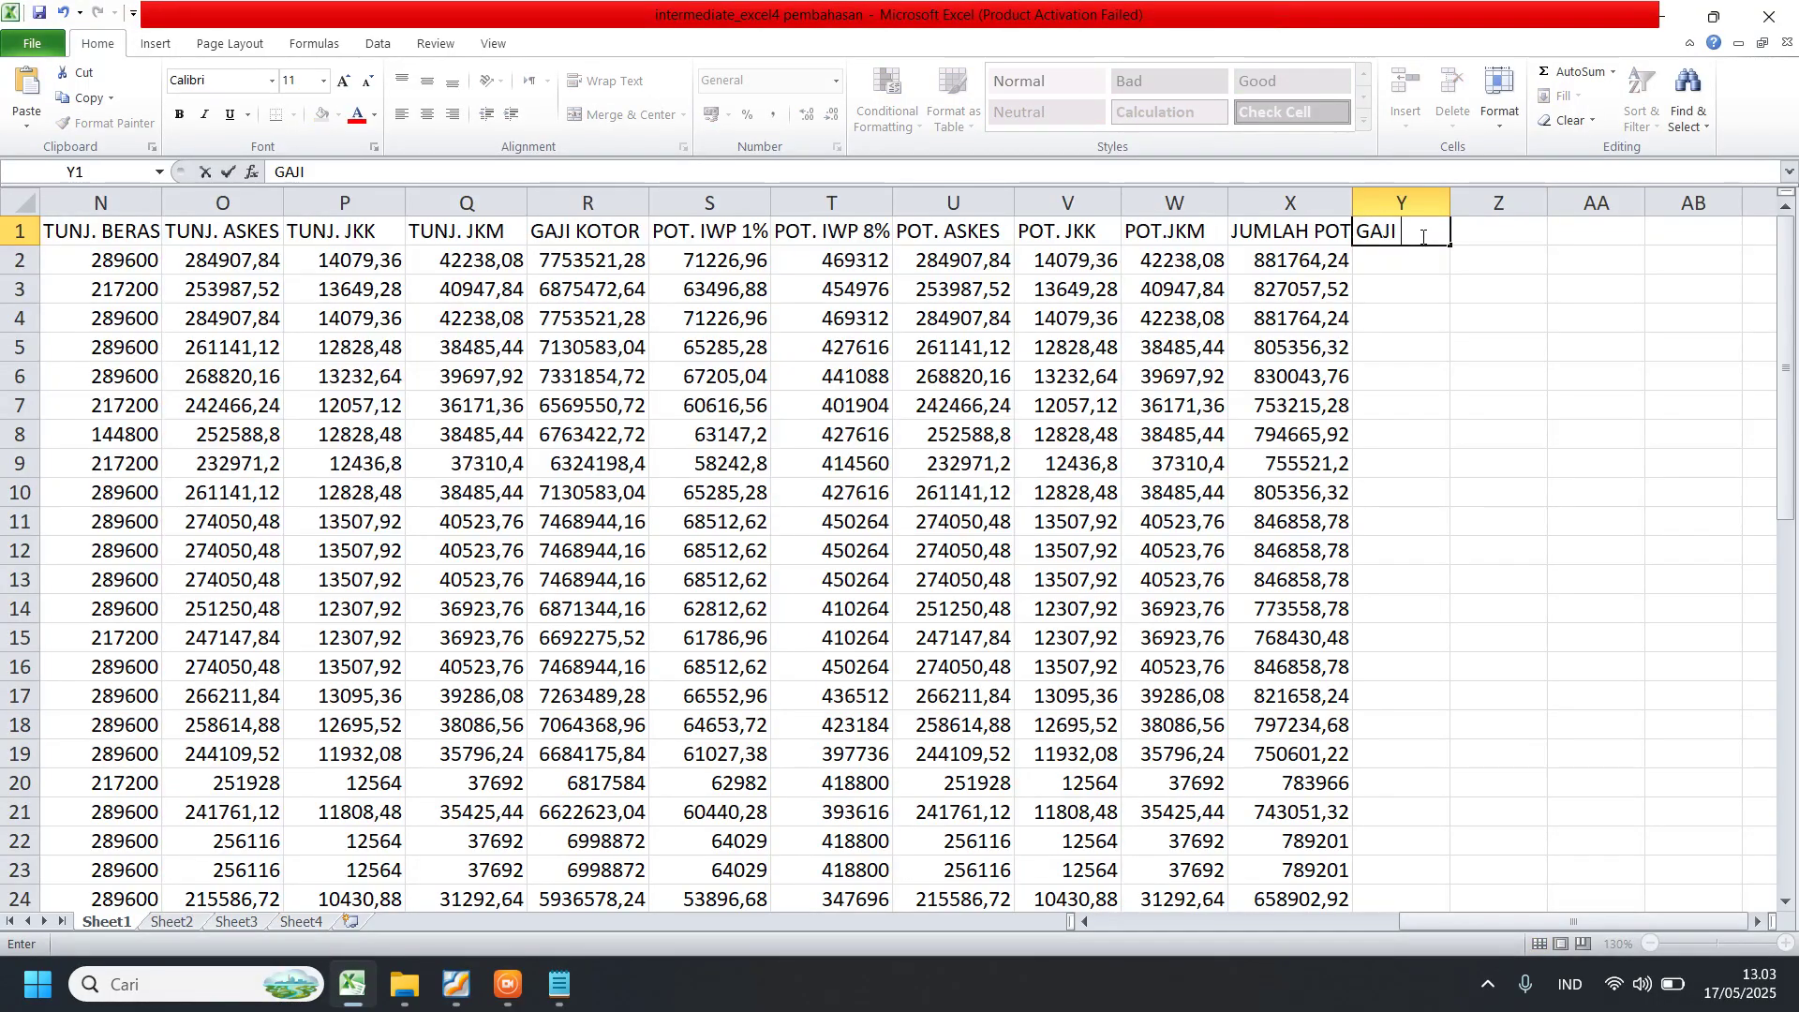
{"action": "type", "text": "BERSIH"}
{"action": "key", "text": "Return"}
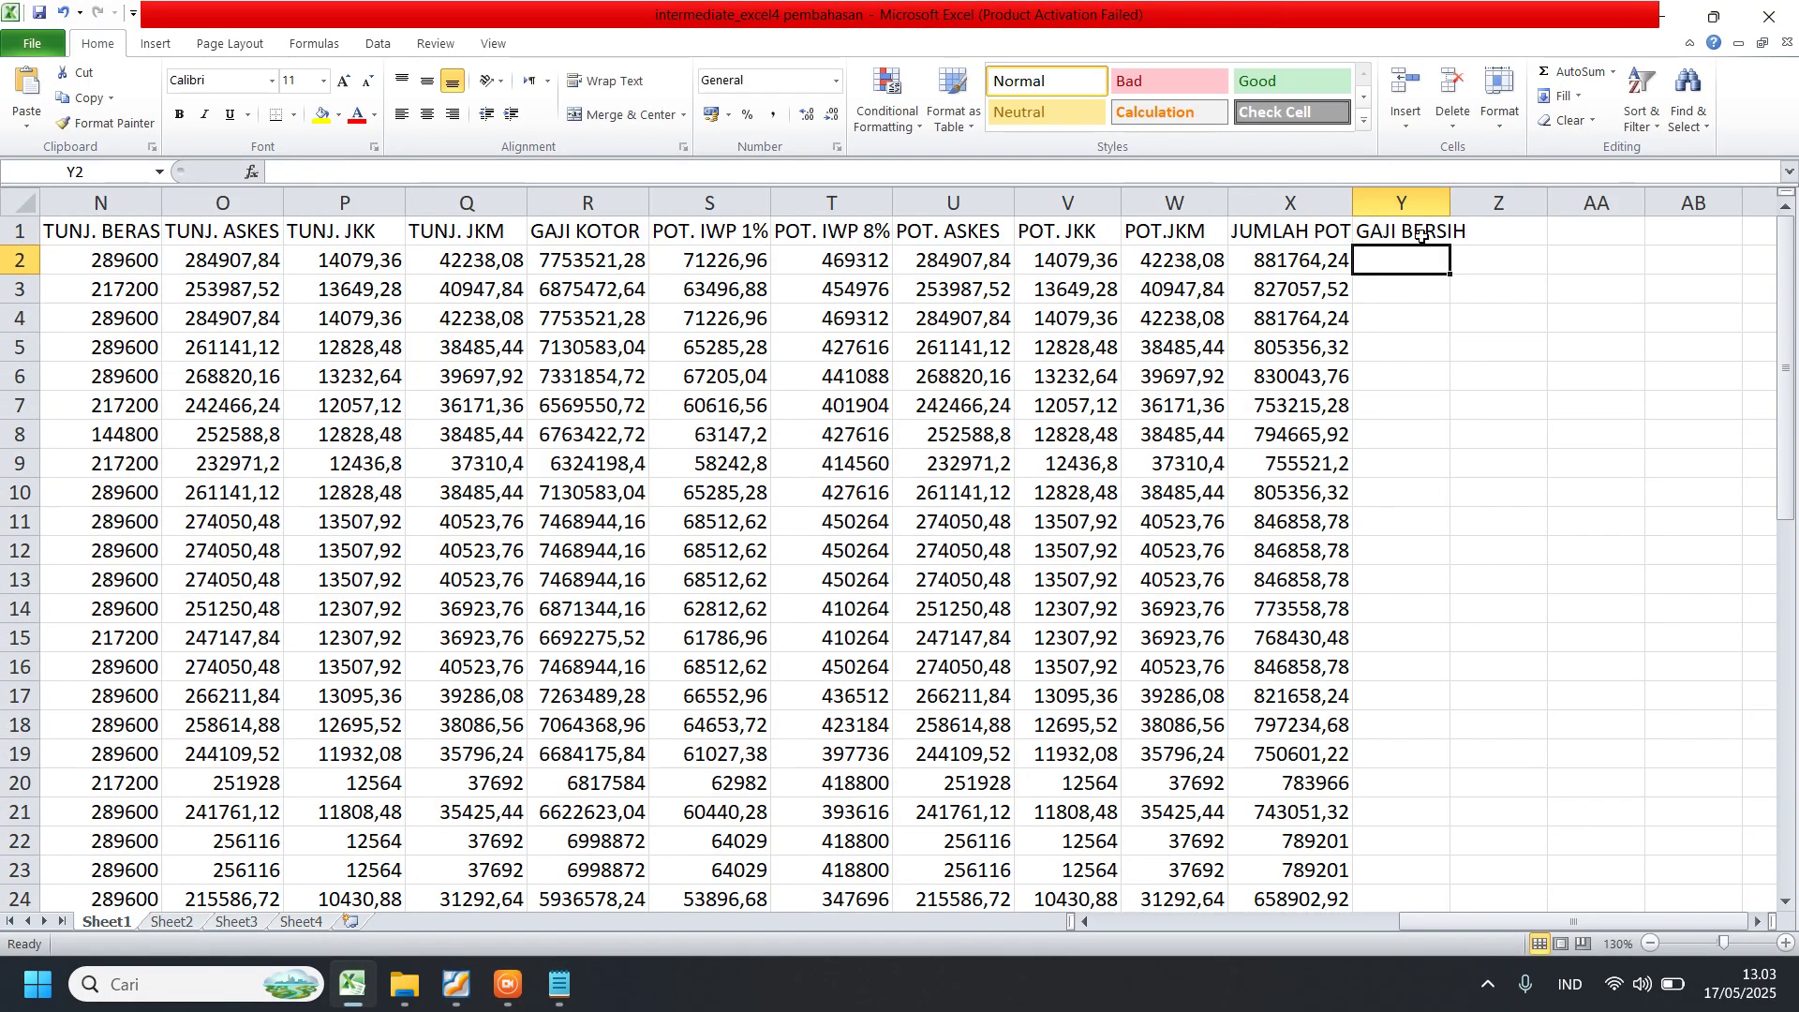
- Widen column Y so the GAJI BERSIH heading fits inside it
{"action": "left_click", "coordinate": [1443, 205]}
{"action": "left_click_drag", "start_coordinate": [1461, 204], "coordinate": [1530, 204]}
{"action": "left_click", "coordinate": [1482, 267]}
{"action": "left_click", "coordinate": [1441, 237]}
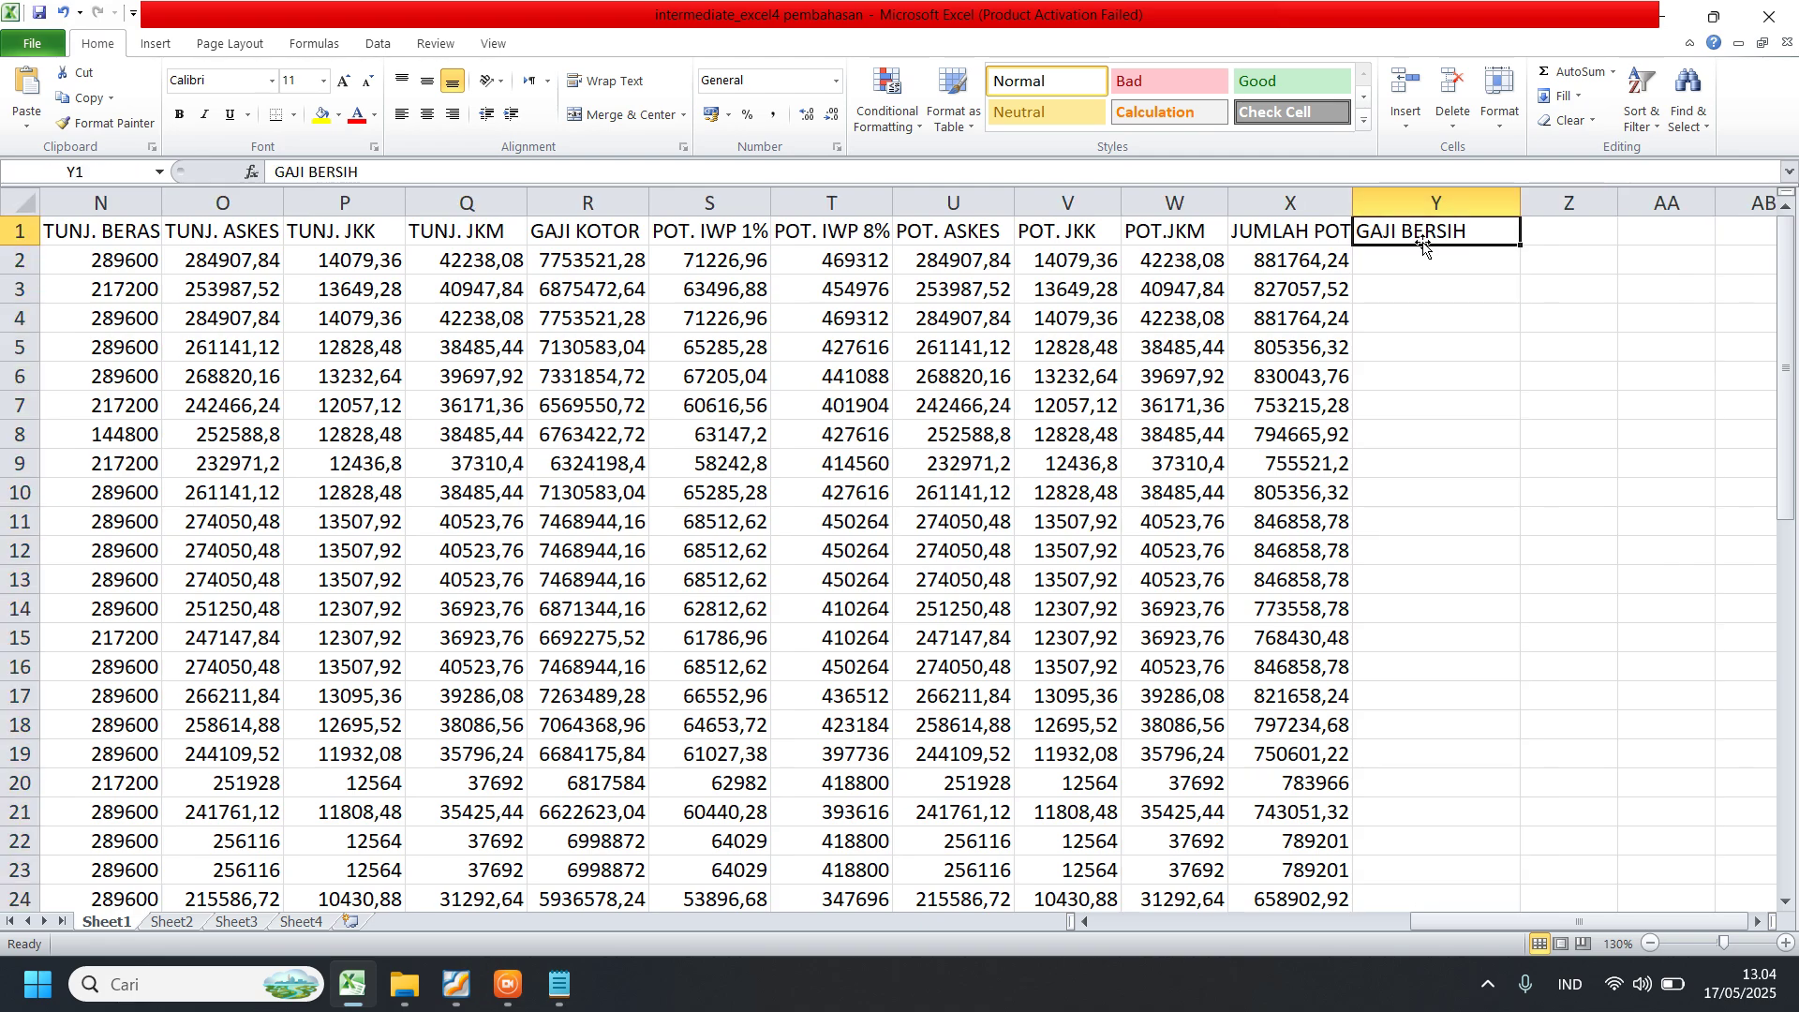
- Enter the formula =R2-X2 in Y2 to subtract the total deductions from the gross salary
{"action": "left_click", "coordinate": [593, 227]}
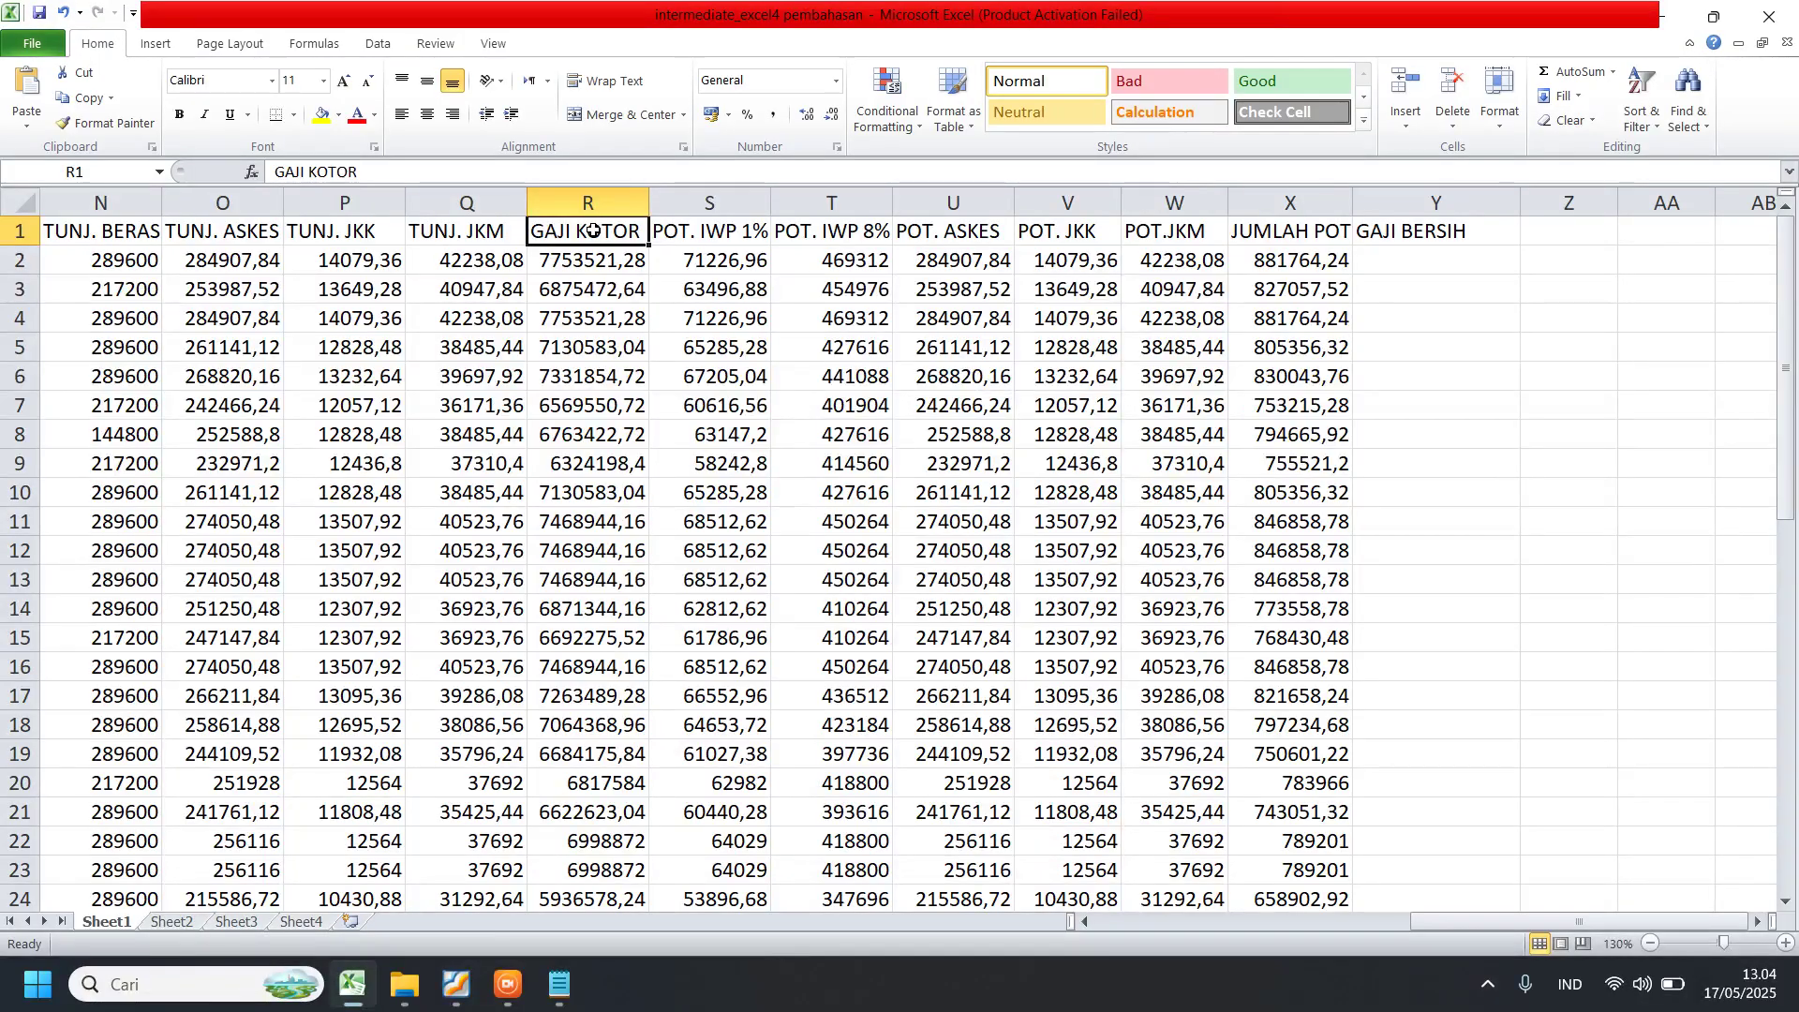
{"action": "left_click", "coordinate": [1305, 260]}
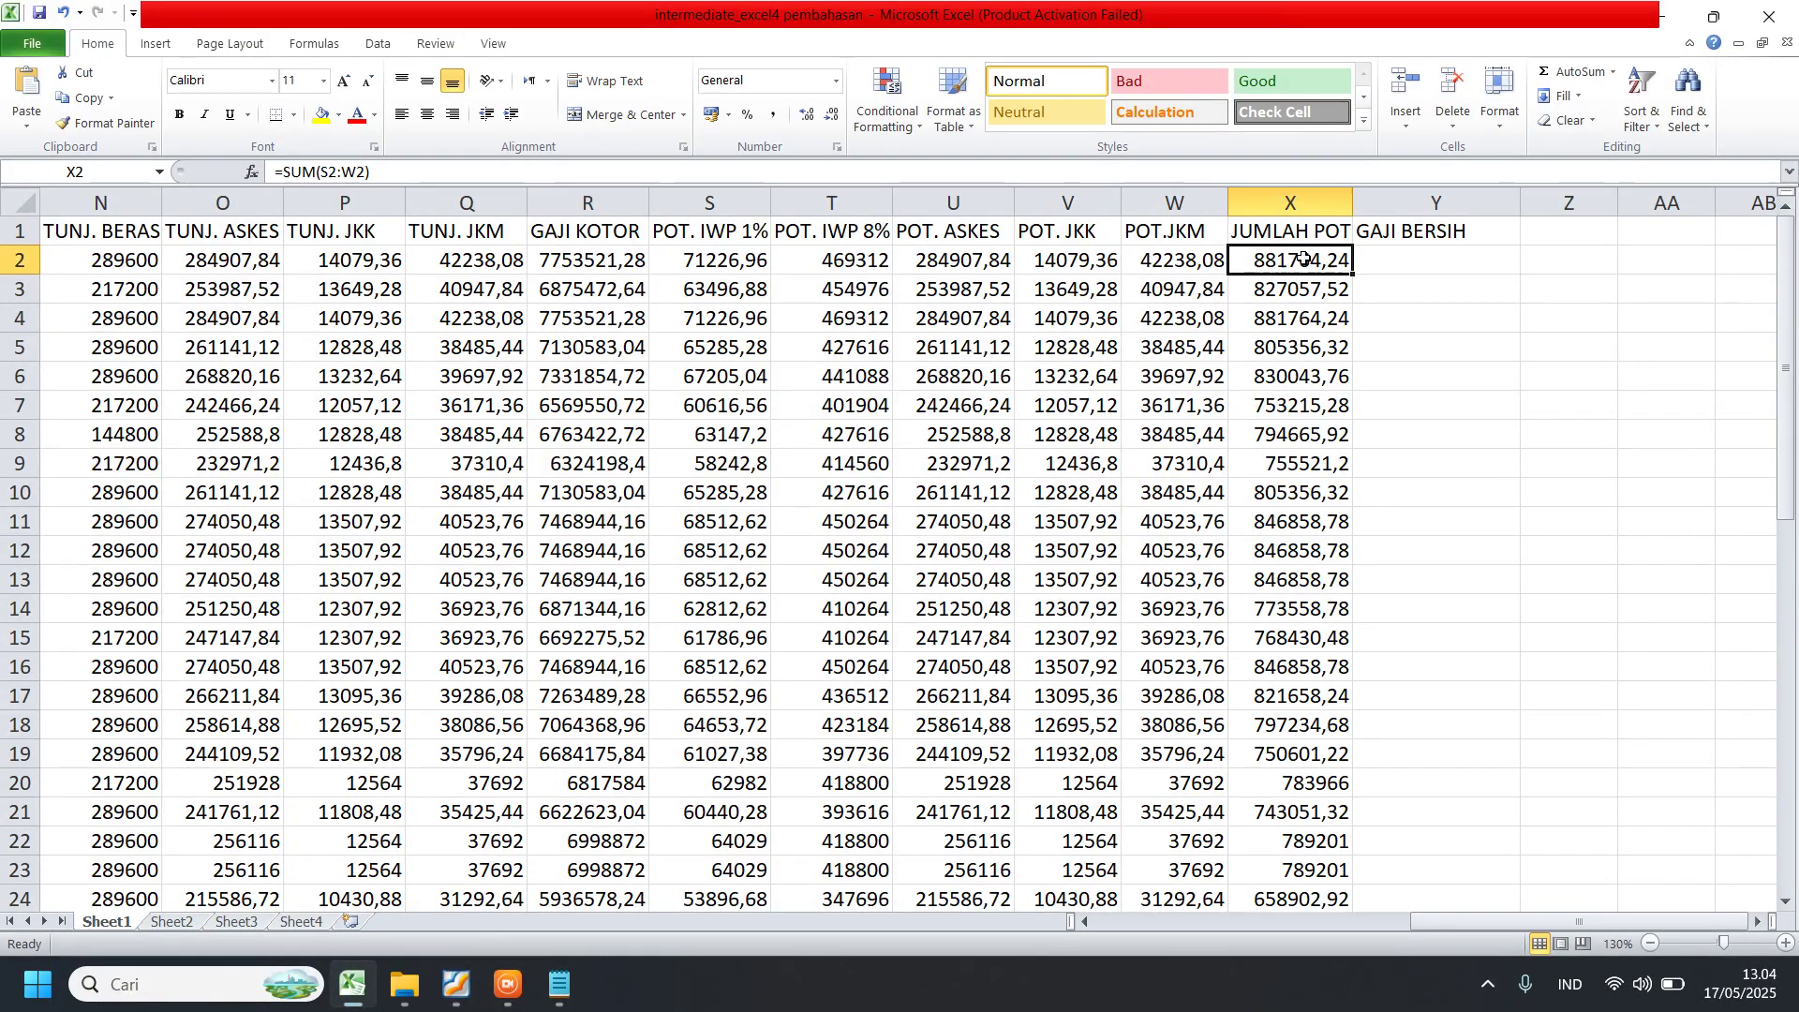
{"action": "left_click", "coordinate": [580, 265]}
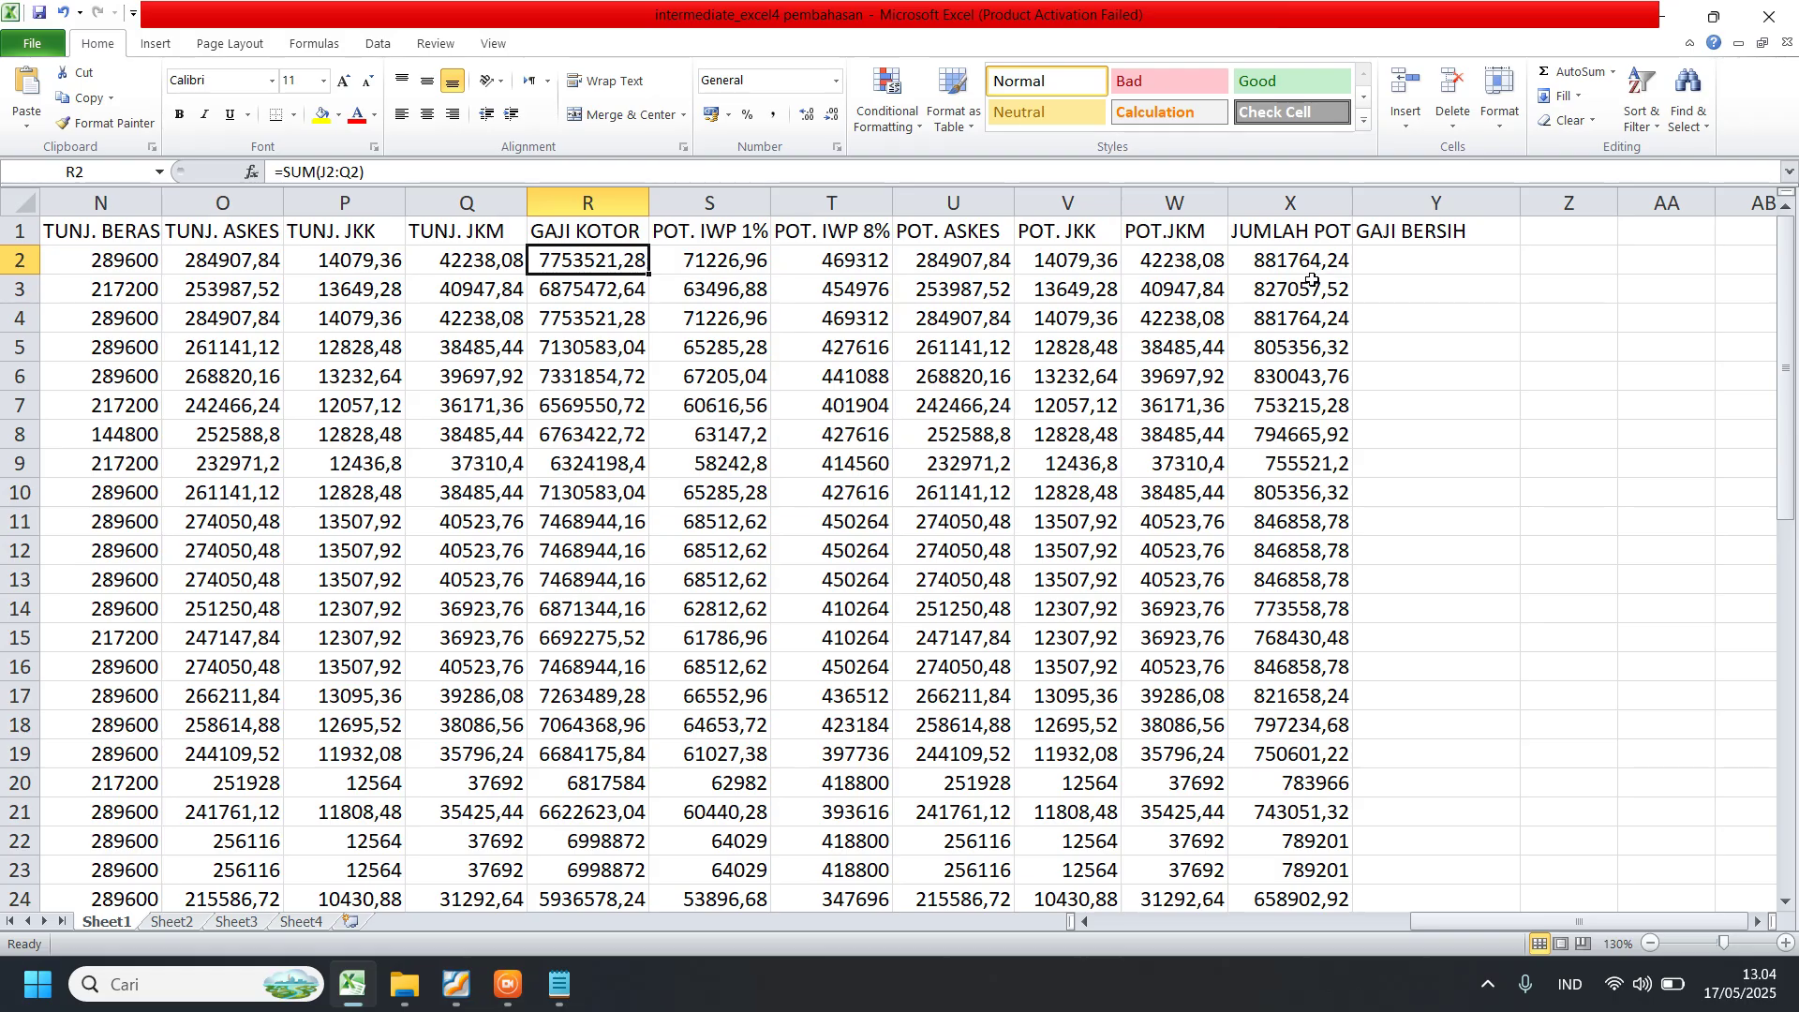
{"action": "left_click", "coordinate": [1414, 251]}
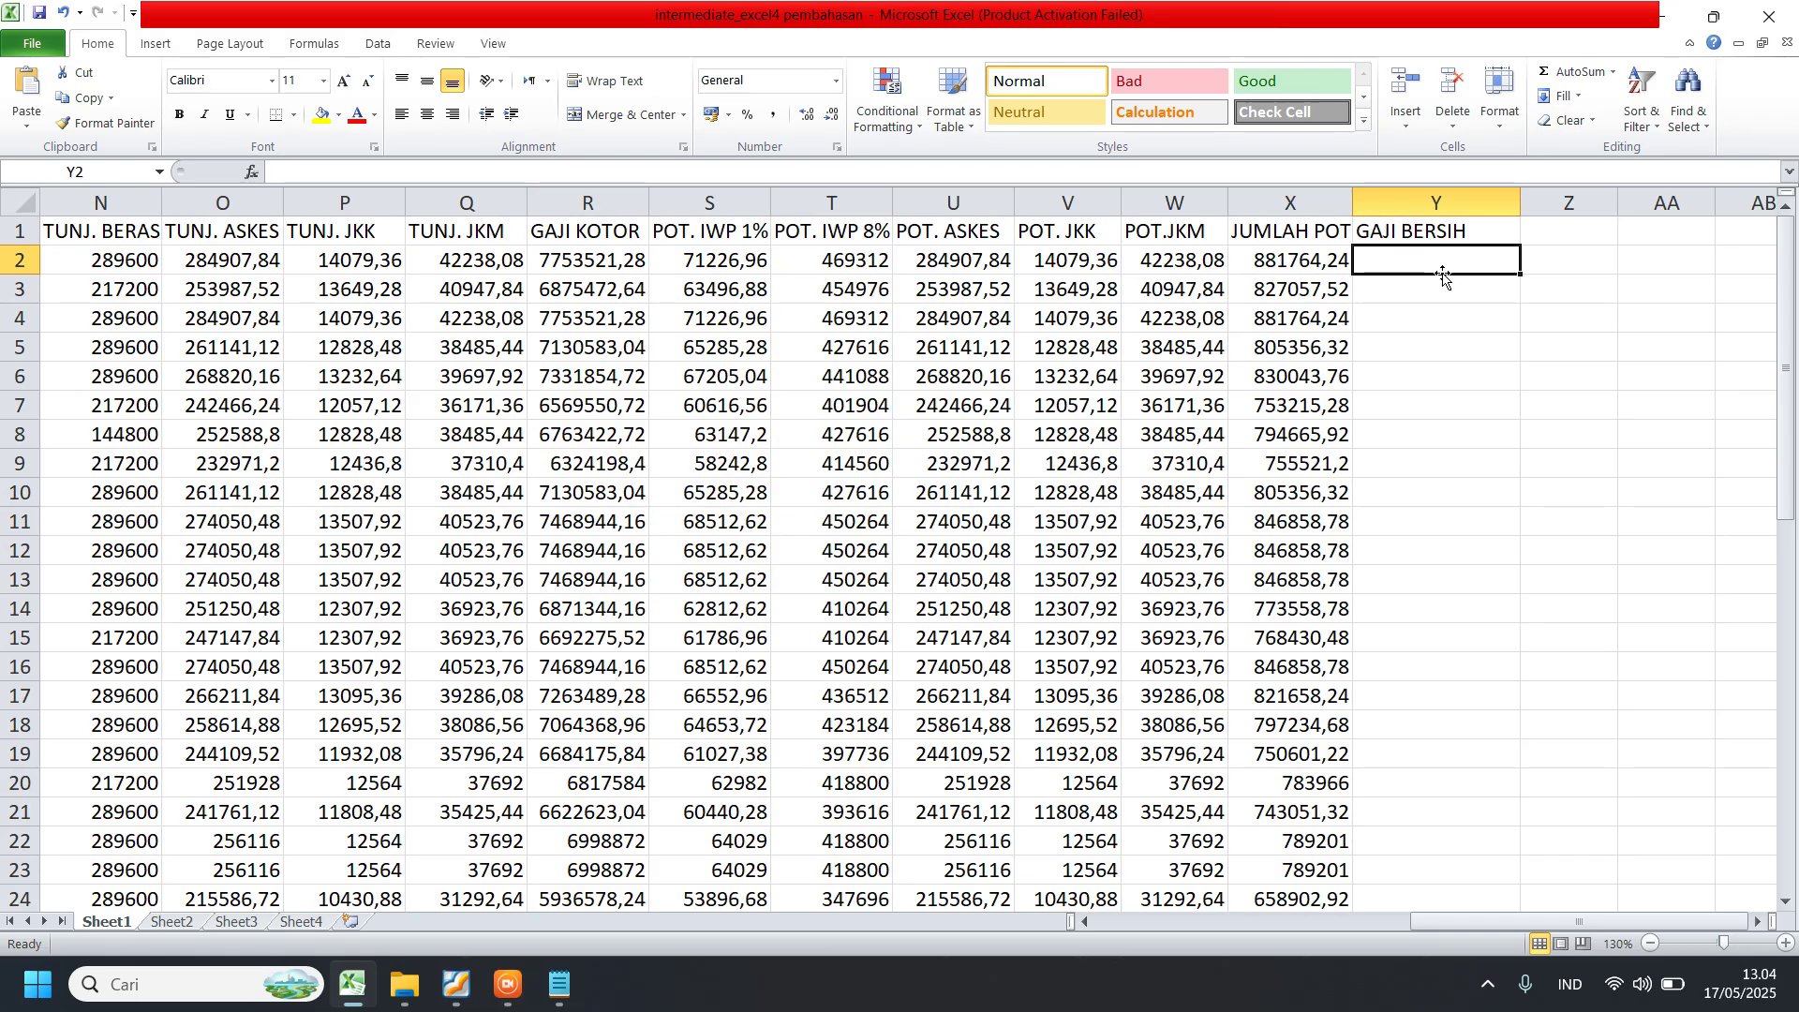
{"action": "type", "text": "="}
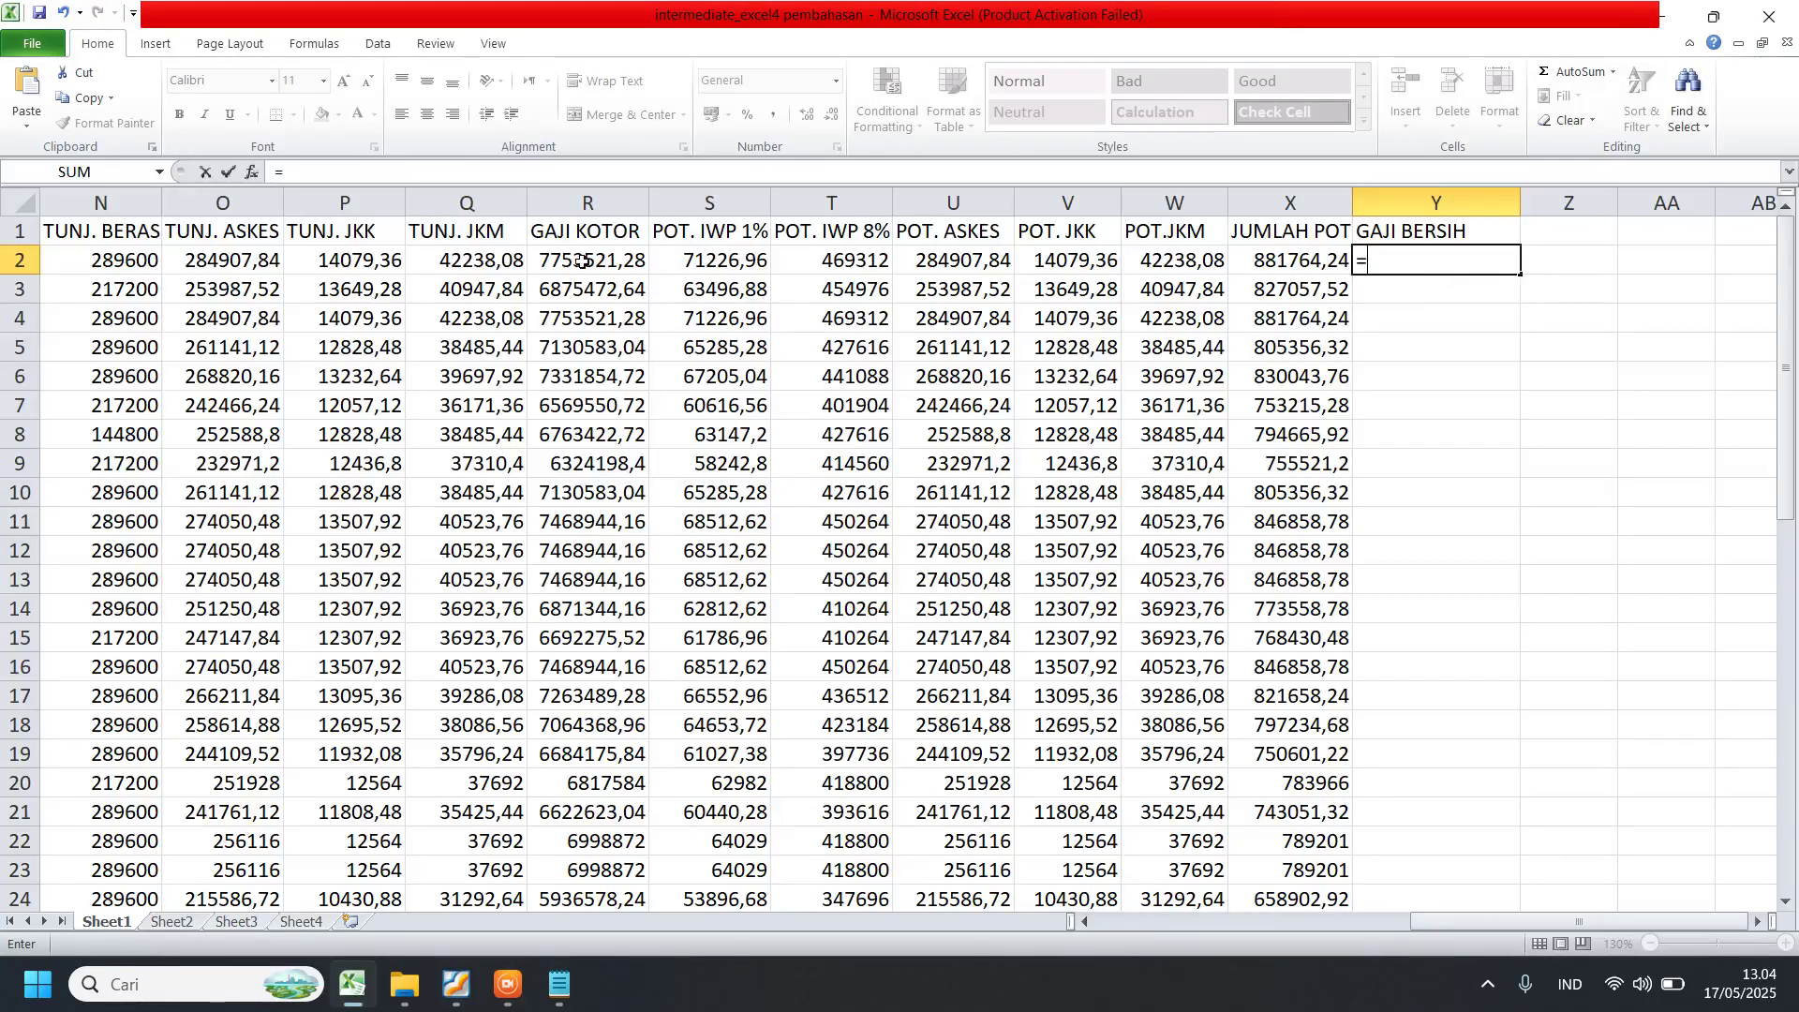
{"action": "left_click", "coordinate": [565, 257]}
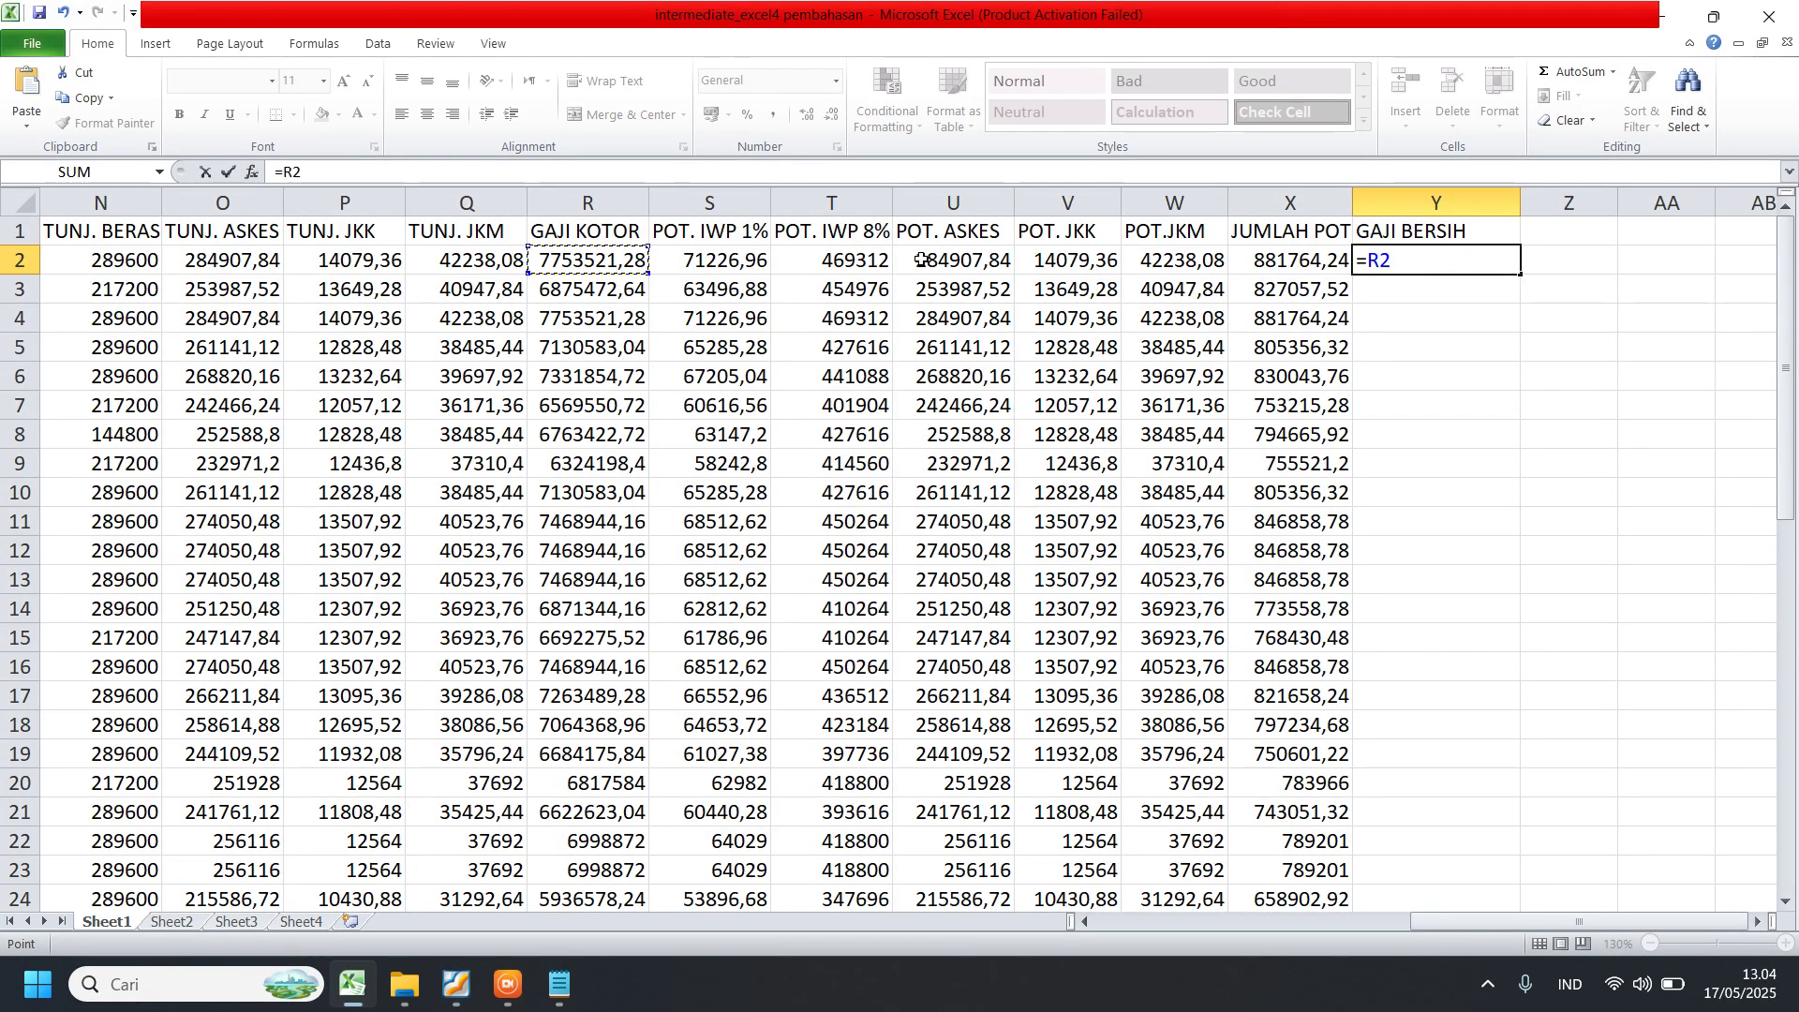
{"action": "type", "text": "-"}
{"action": "left_click", "coordinate": [1283, 260]}
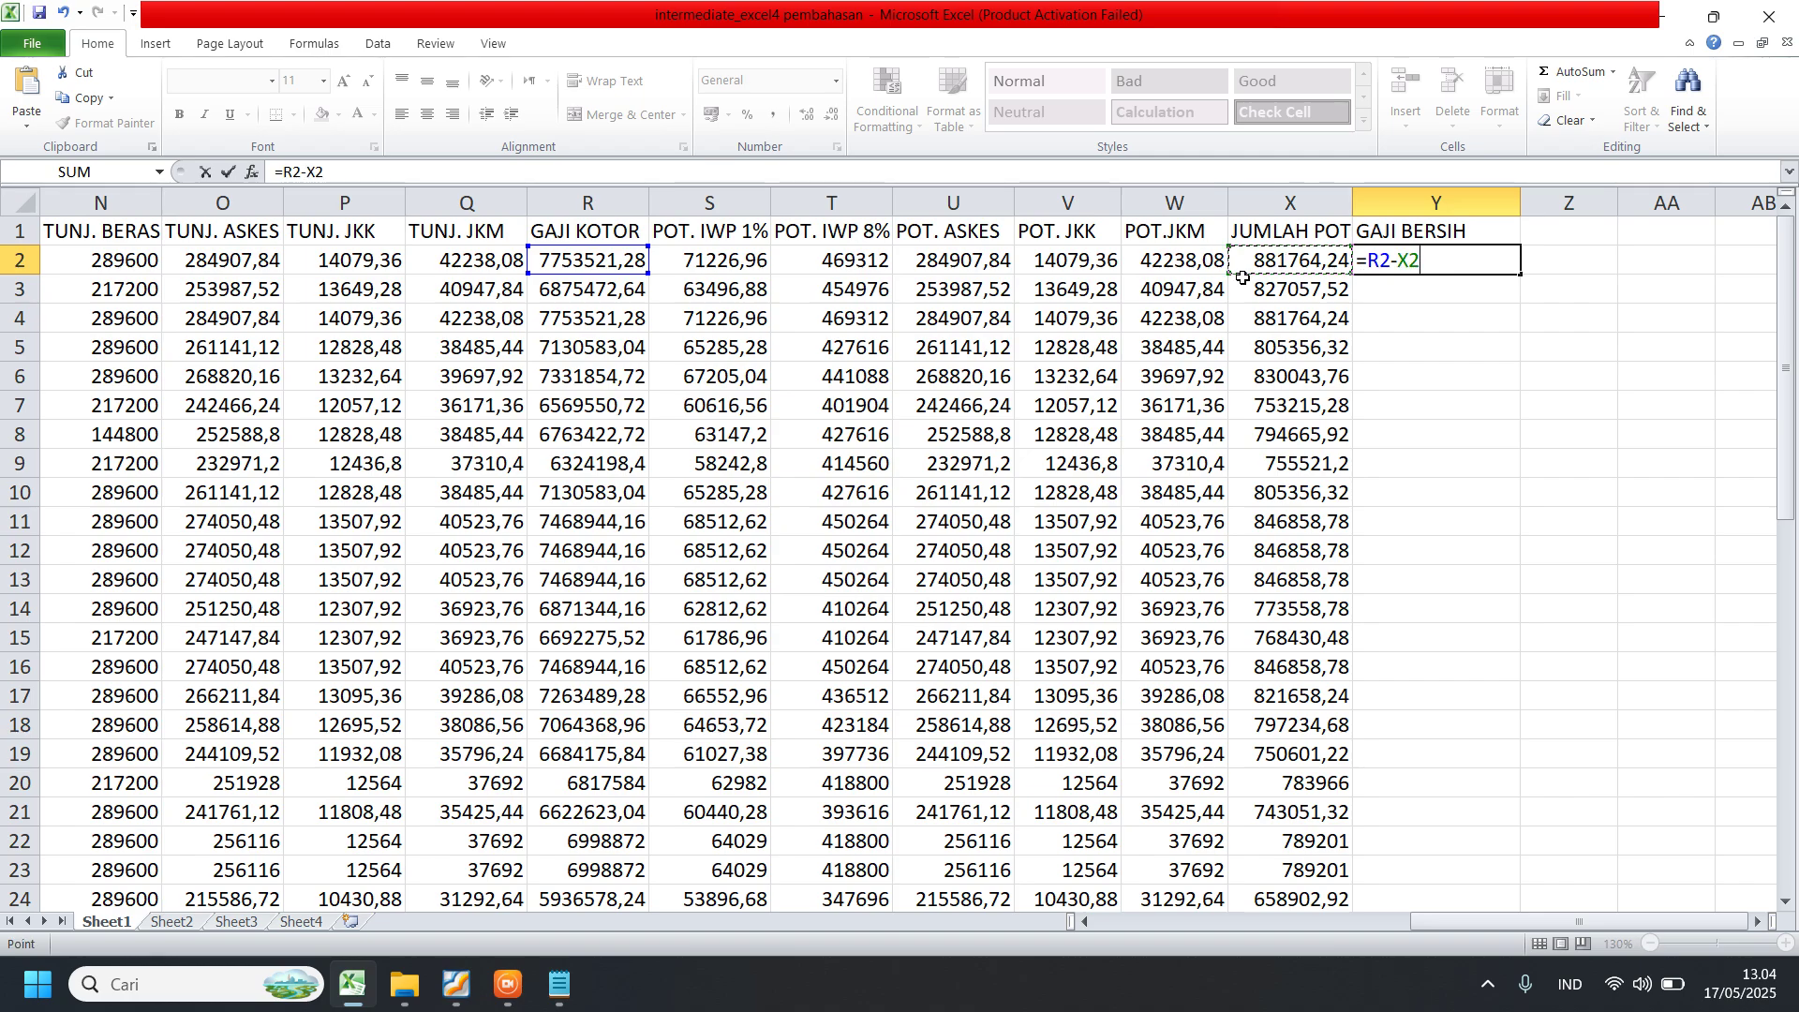
{"action": "key", "text": "Return"}
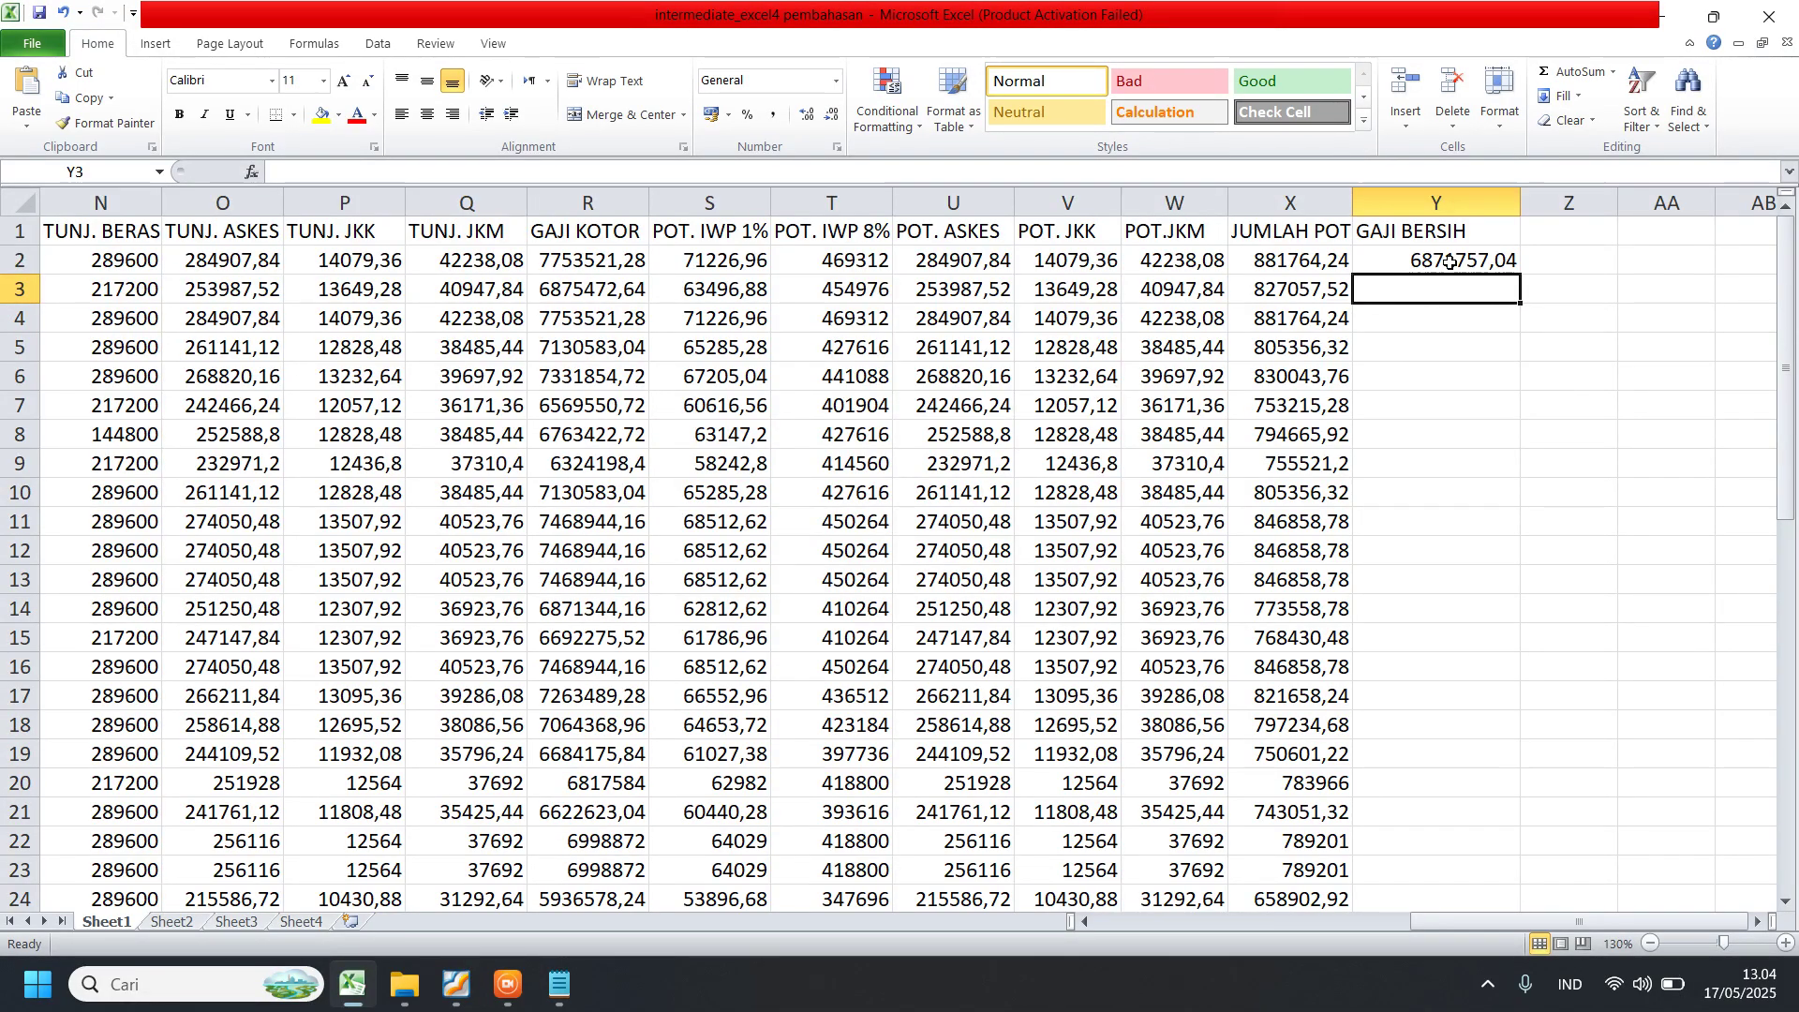
- Fill the GAJI BERSIH formula from Y2 down column Y for all employees and check the filled rows
{"action": "left_click", "coordinate": [1480, 272]}
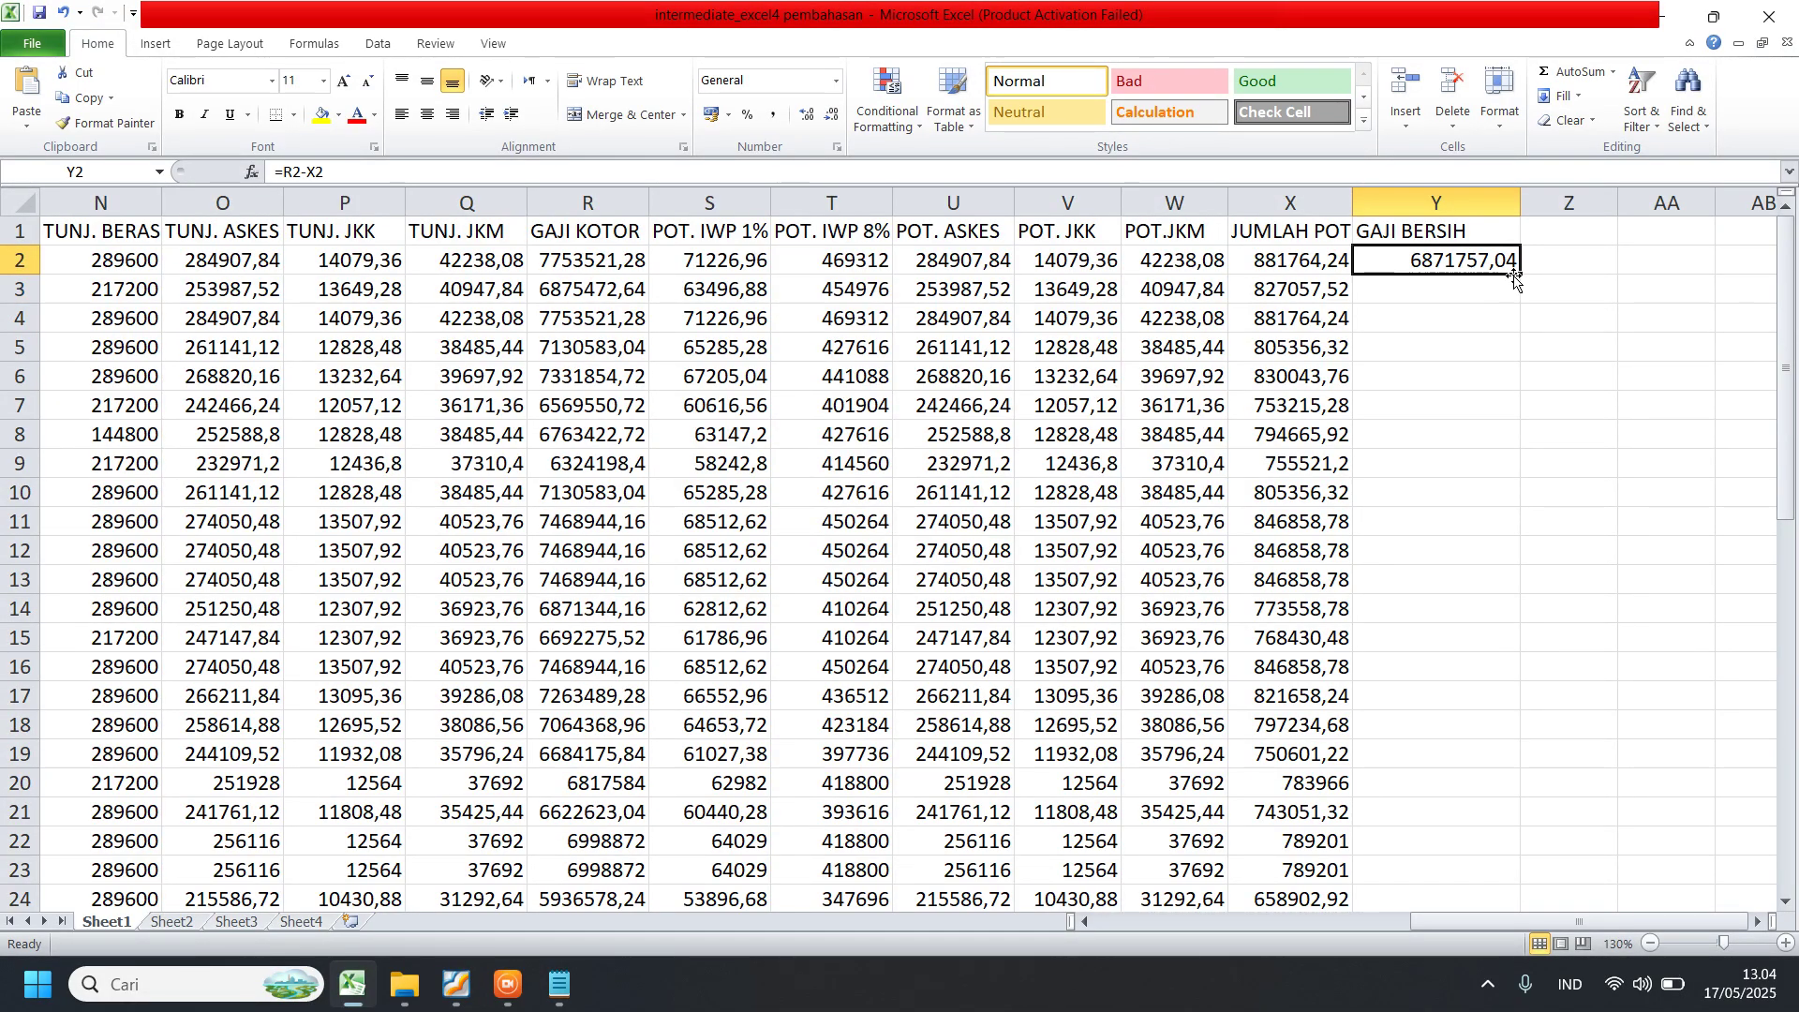
{"action": "double_click", "coordinate": [1519, 274]}
{"action": "left_click", "coordinate": [1471, 318]}
{"action": "scroll", "coordinate": [1468, 448], "scroll_direction": "down", "scroll_amount": 6}
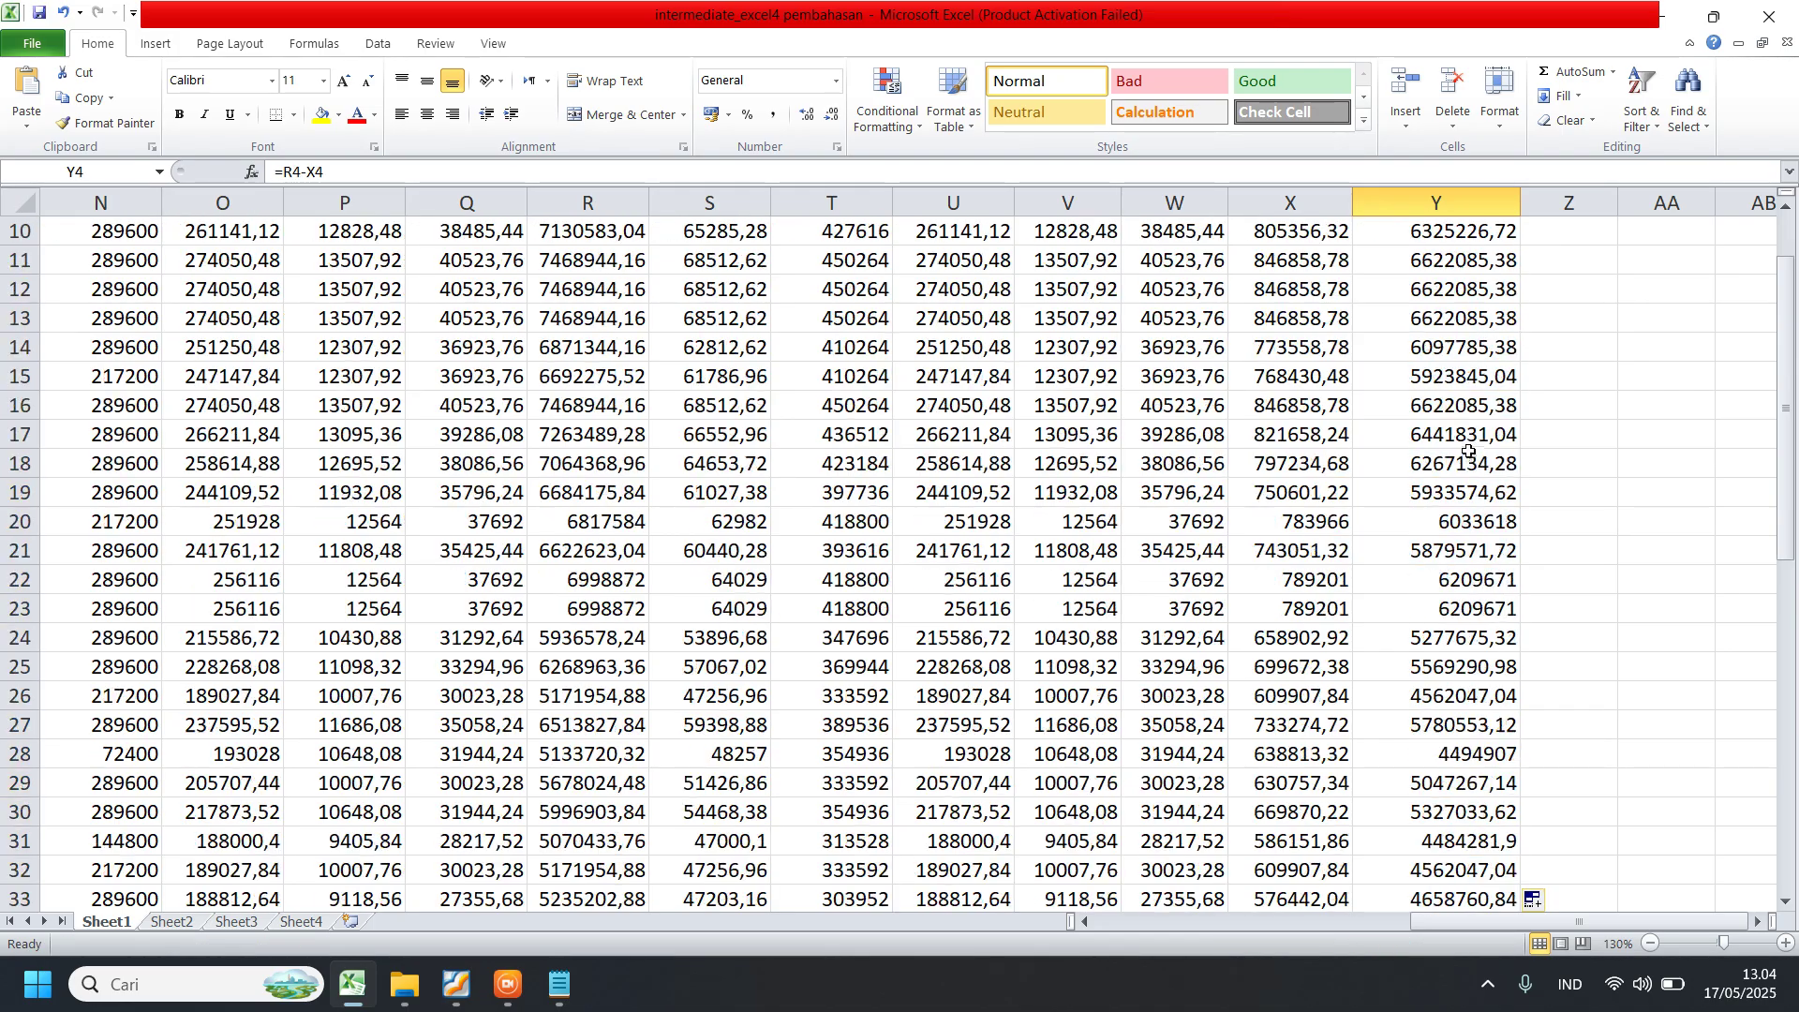
{"action": "scroll", "coordinate": [1468, 448], "scroll_direction": "up", "scroll_amount": 6}
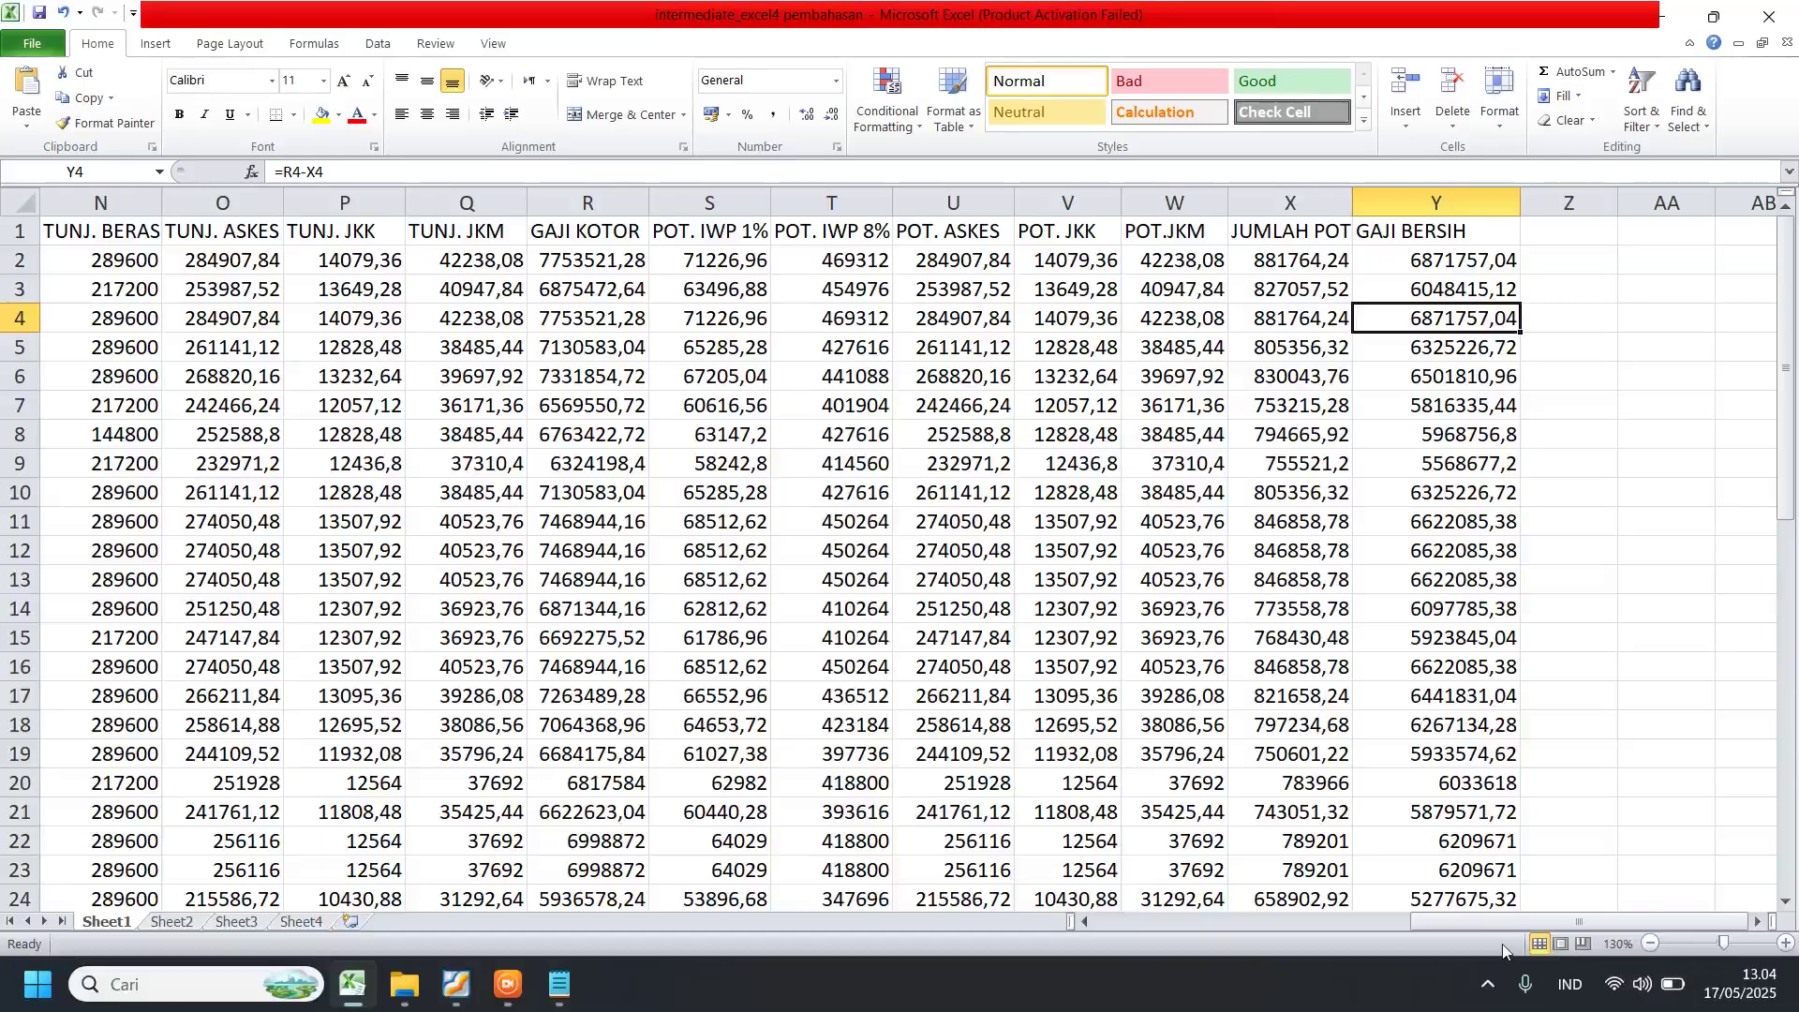
{"action": "left_click_drag", "start_coordinate": [1485, 919], "coordinate": [1430, 919]}
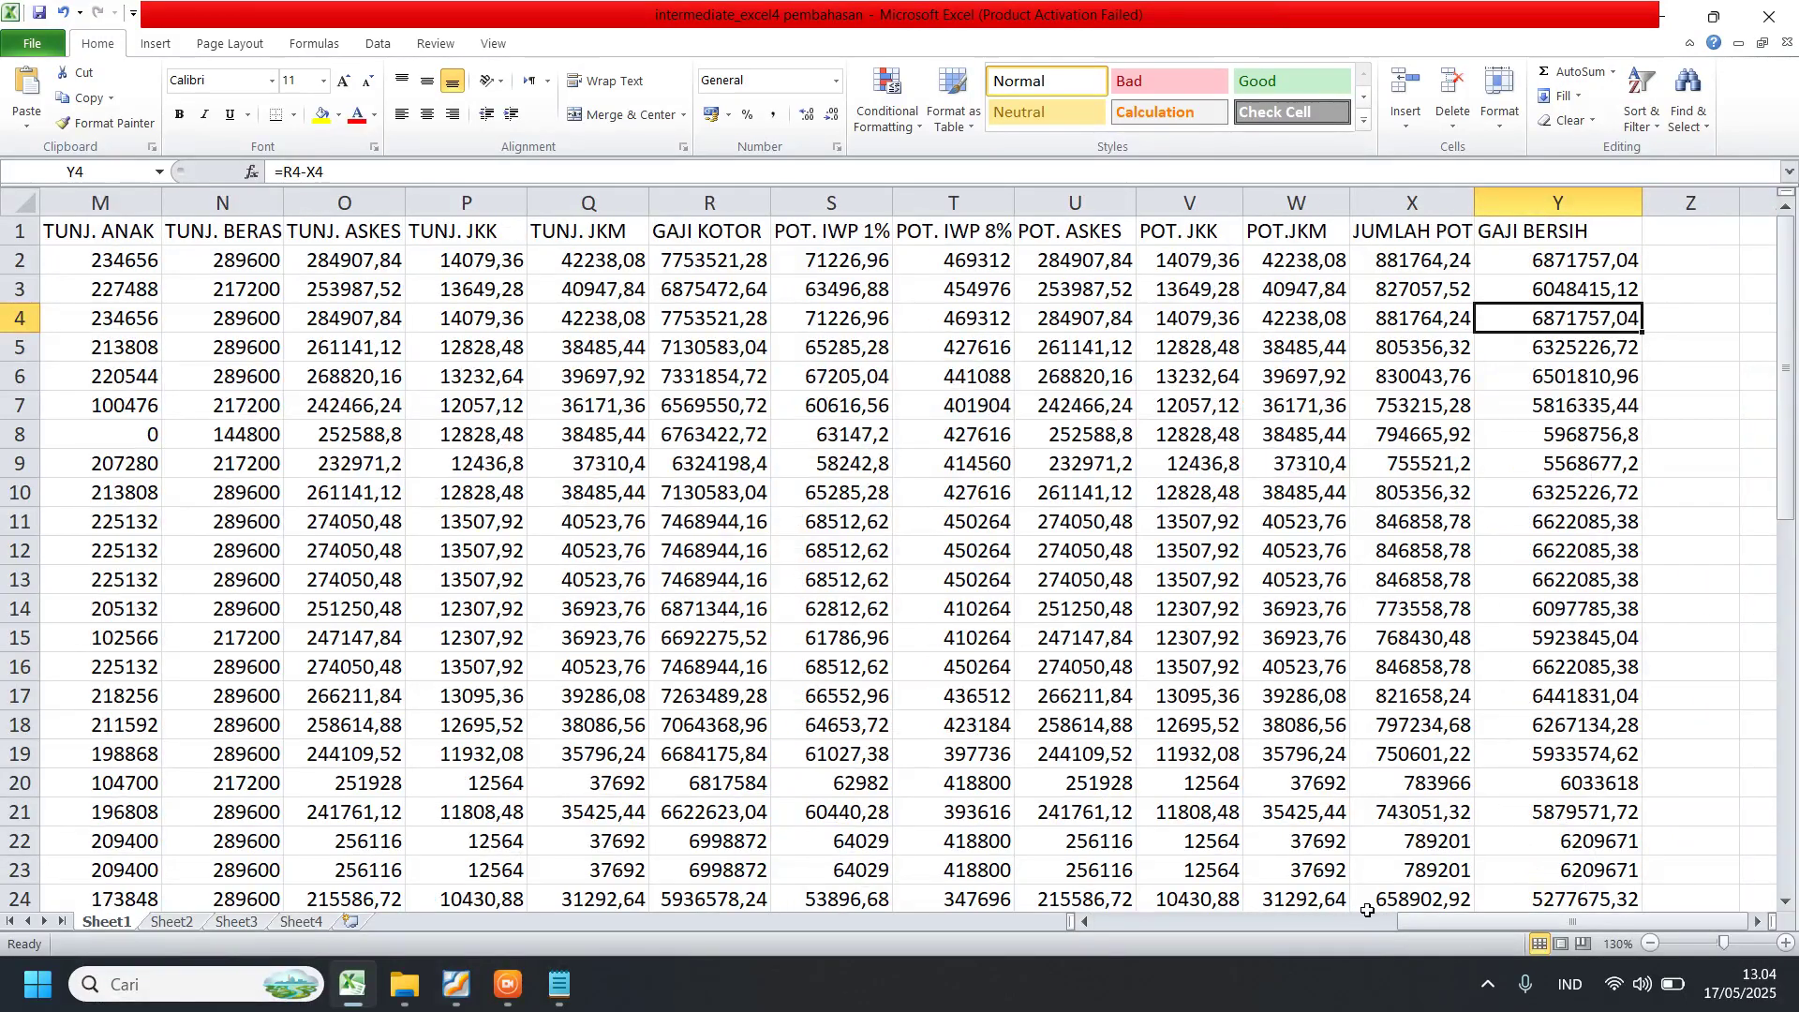
{"action": "left_click", "coordinate": [951, 618]}
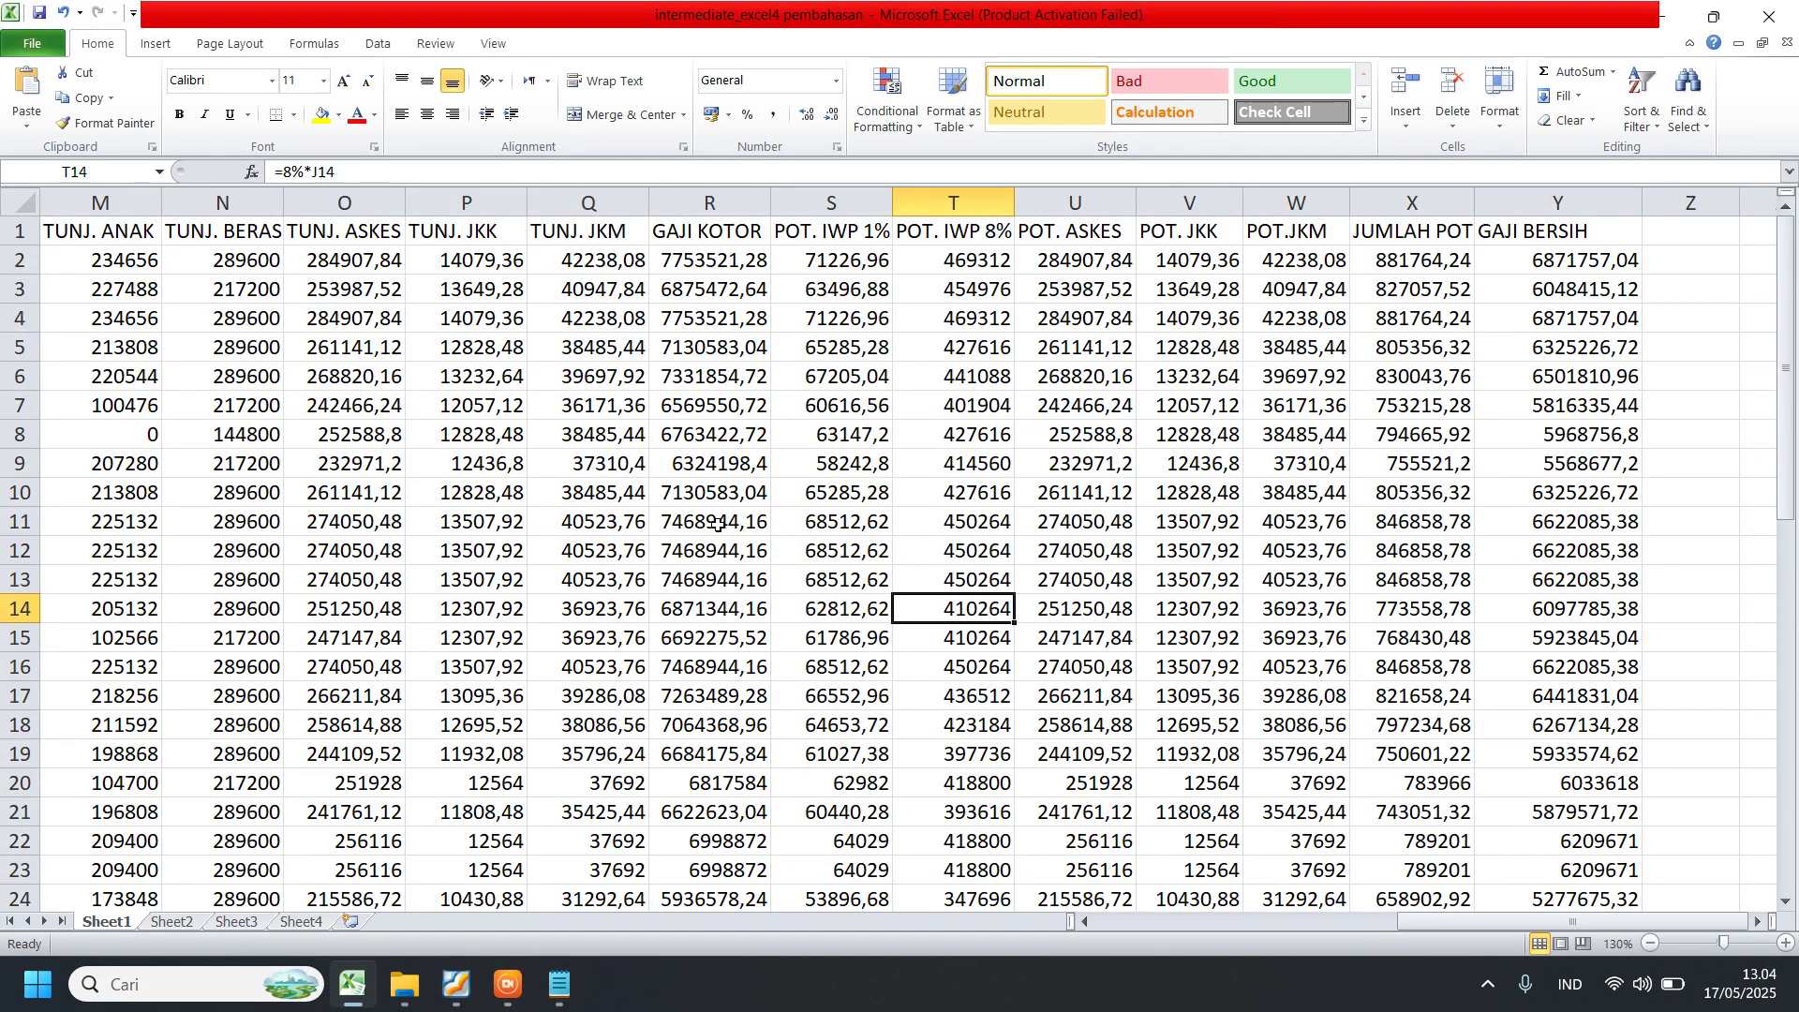
{"action": "left_click", "coordinate": [513, 999]}
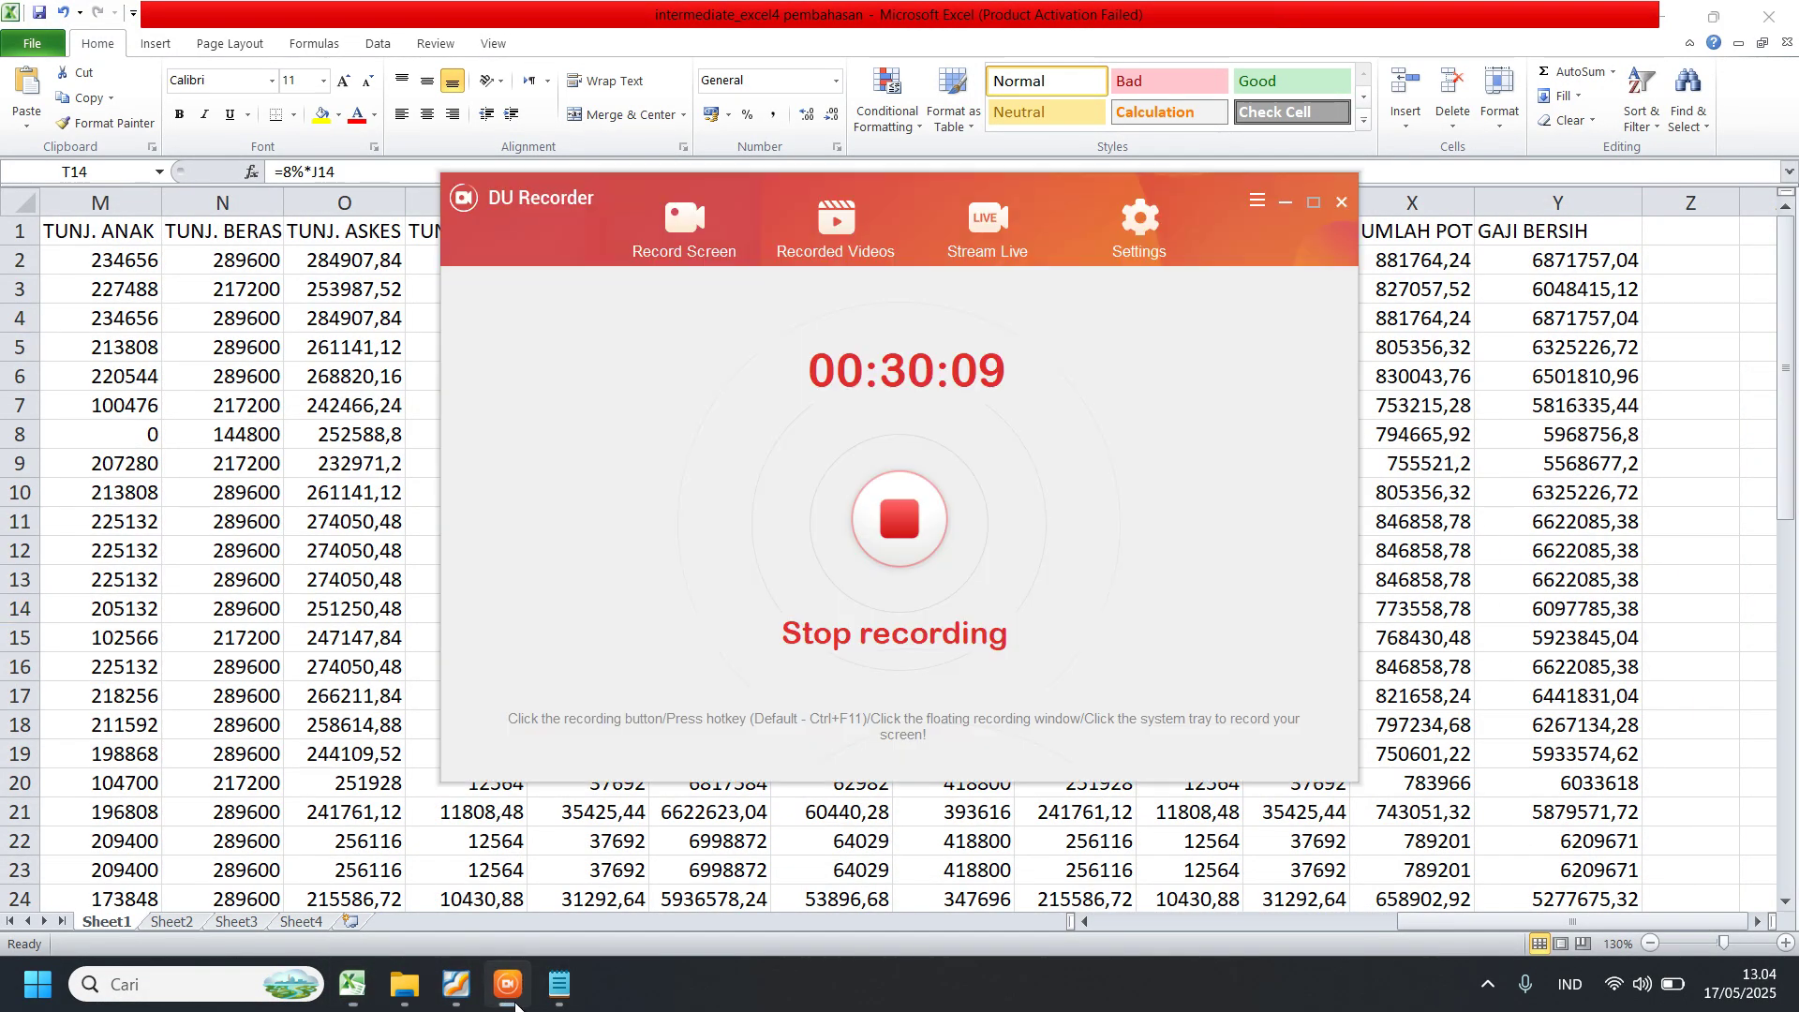